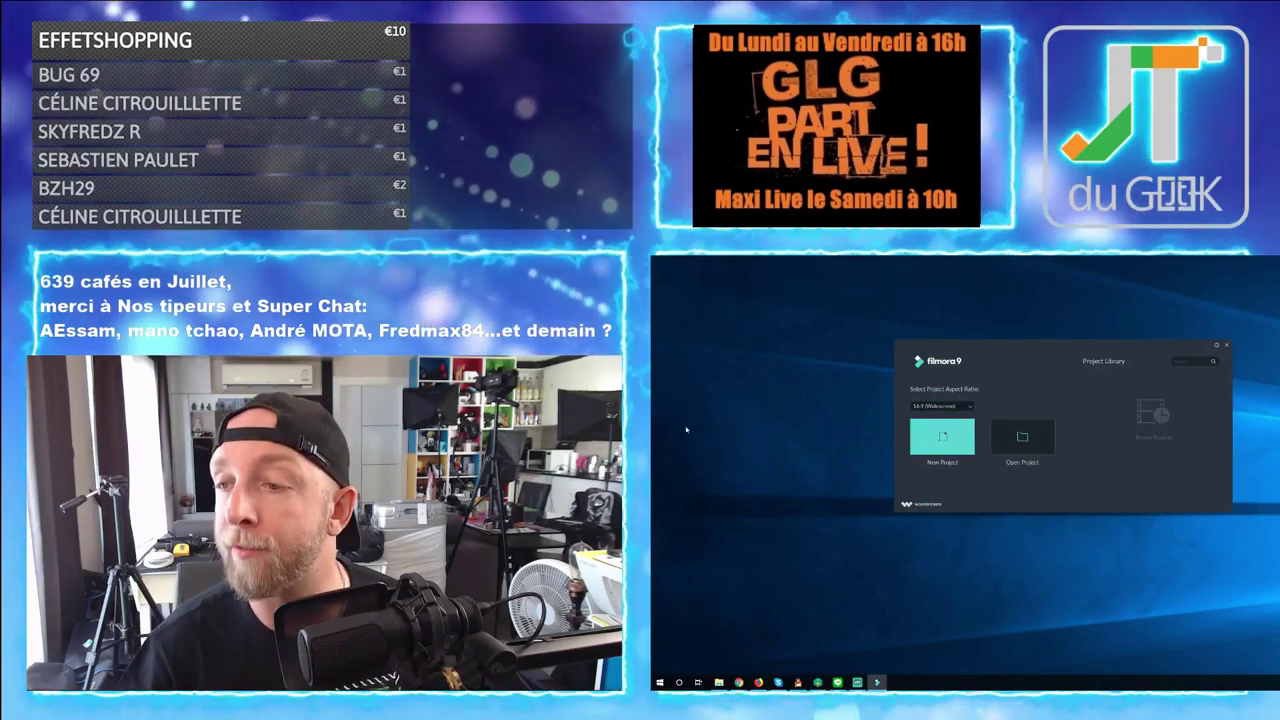
# Create a new project with the 16:9 (Widescreen) aspect ratio
pyautogui.click(970, 407)
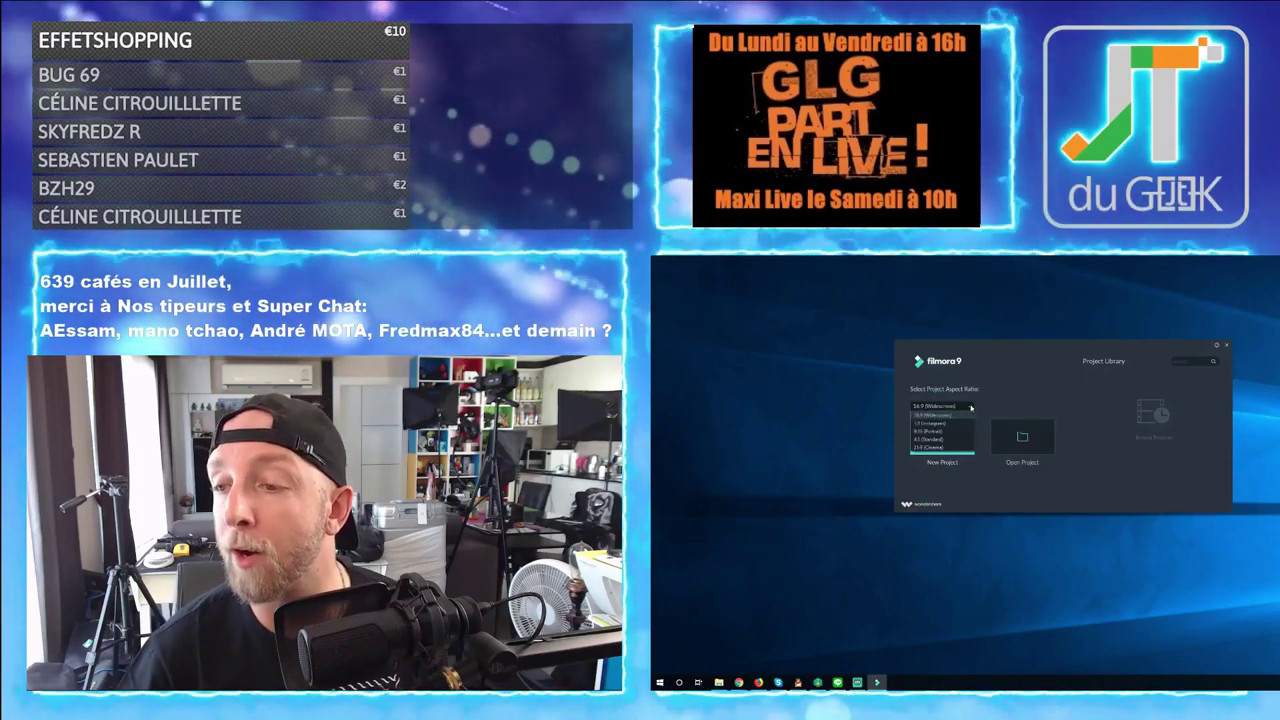
pyautogui.click(947, 416)
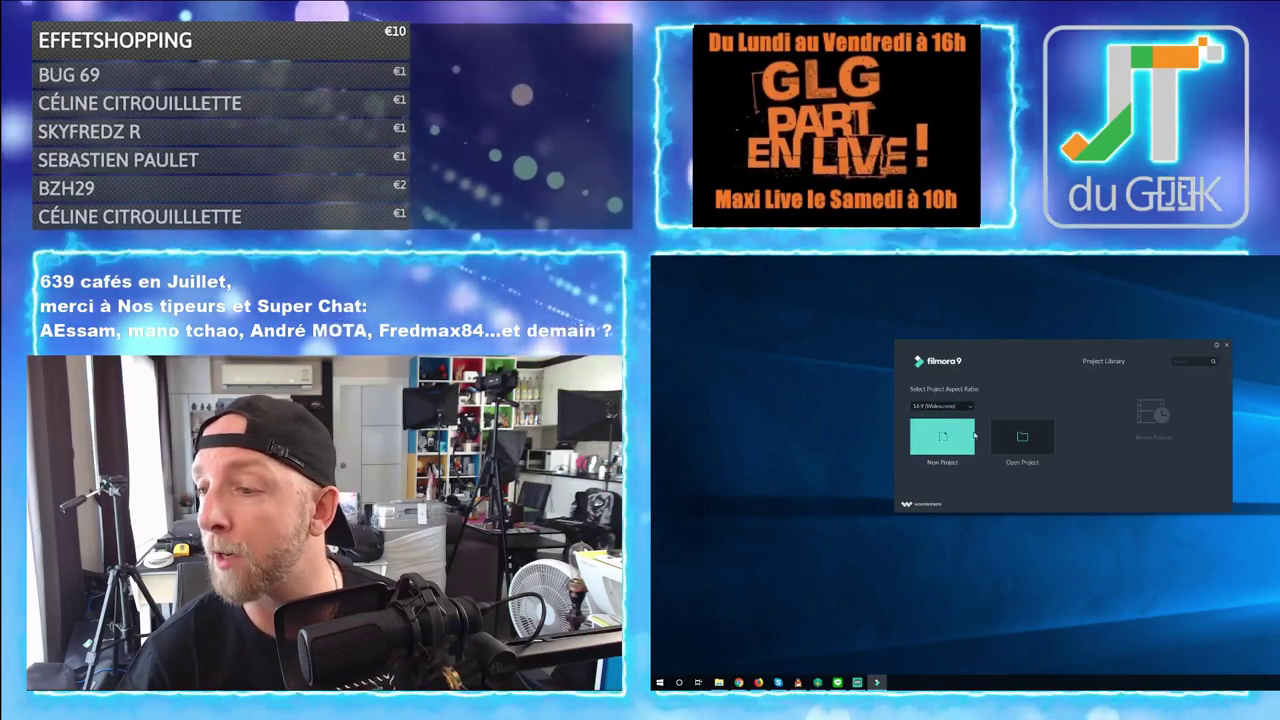
pyautogui.click(940, 437)
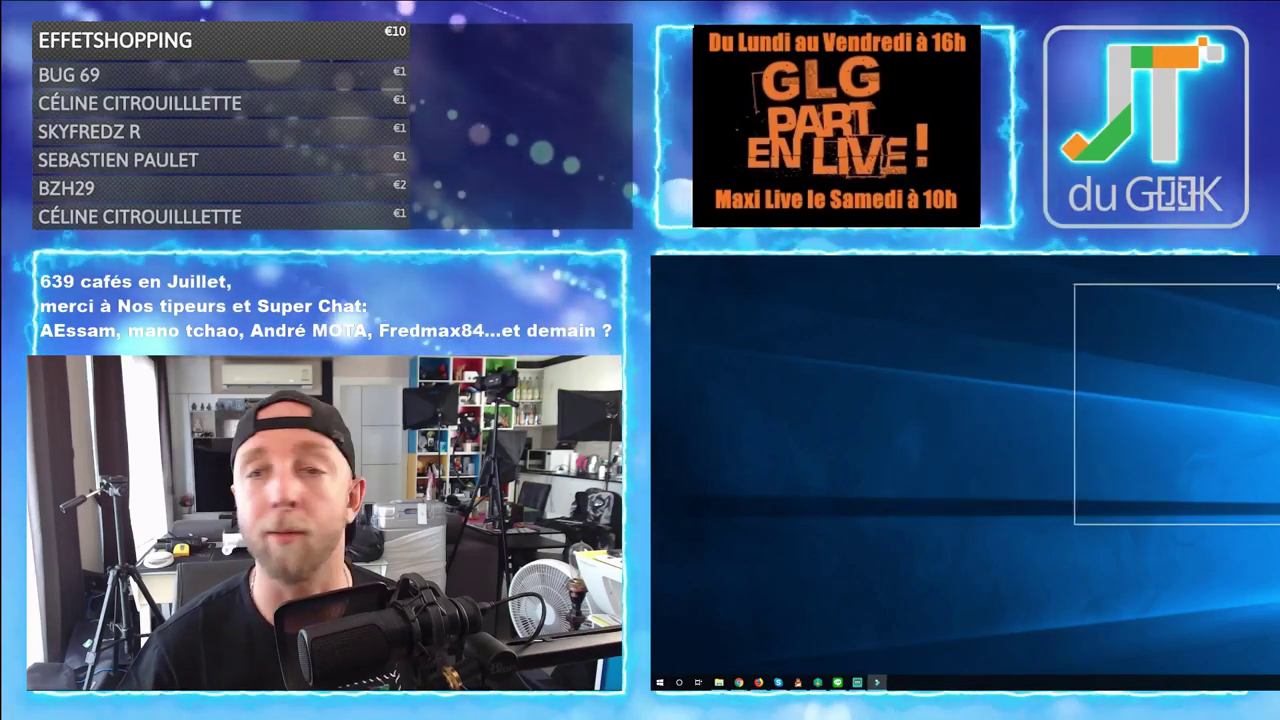
# Move the editor window to the screen's upper corner, dismiss the Message Center, and enlarge the window across the desktop
pyautogui.moveTo(1089, 293); pyautogui.dragTo(883, 270)
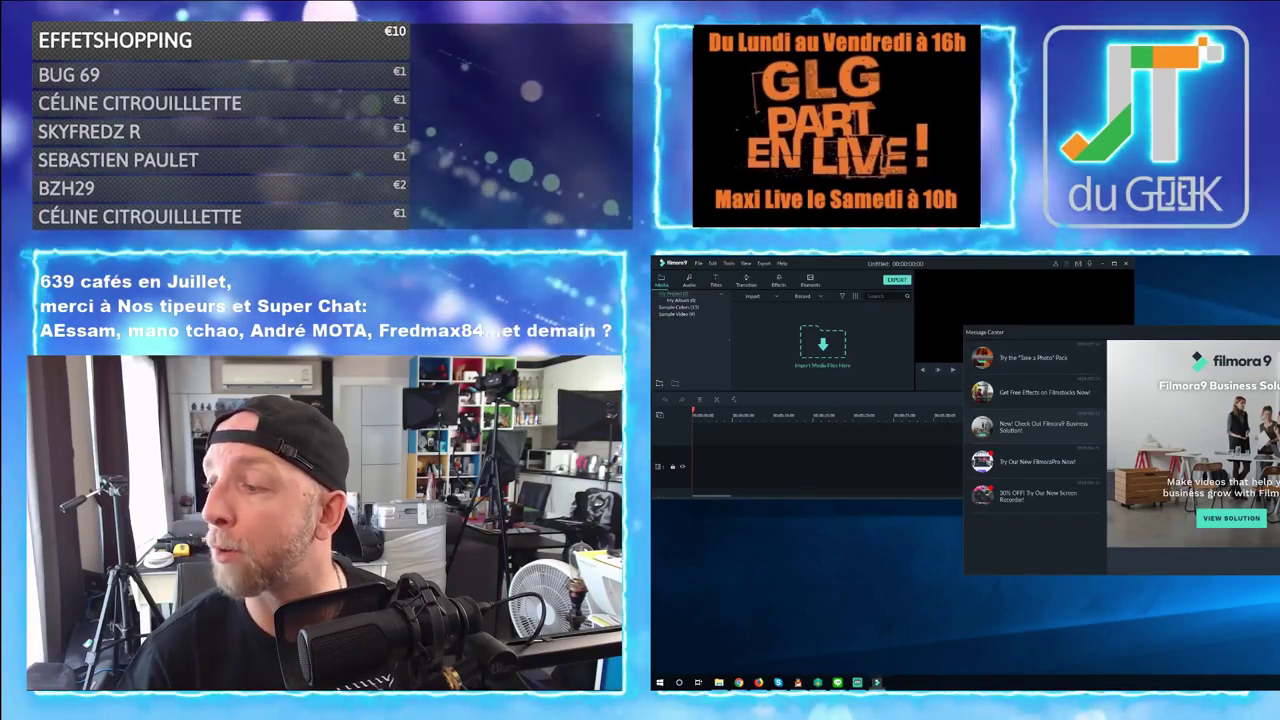
pyautogui.press('Escape')
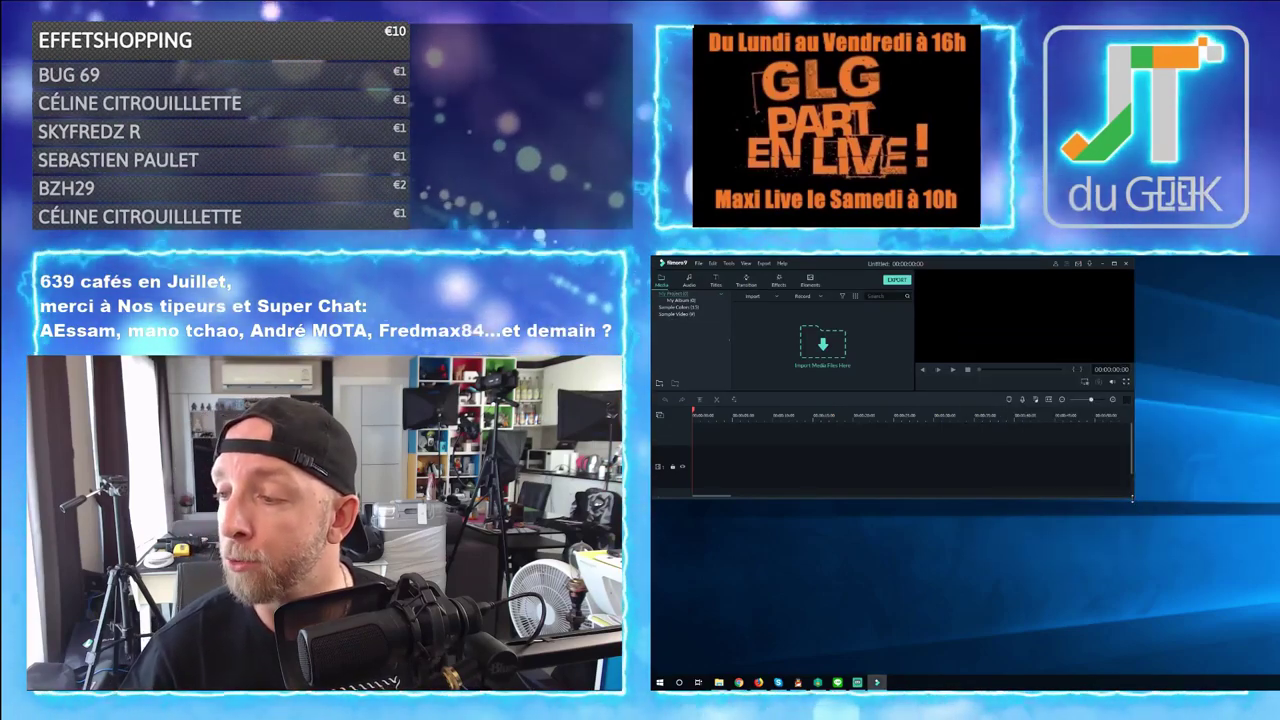
pyautogui.moveTo(1129, 497); pyautogui.dragTo(1180, 672)
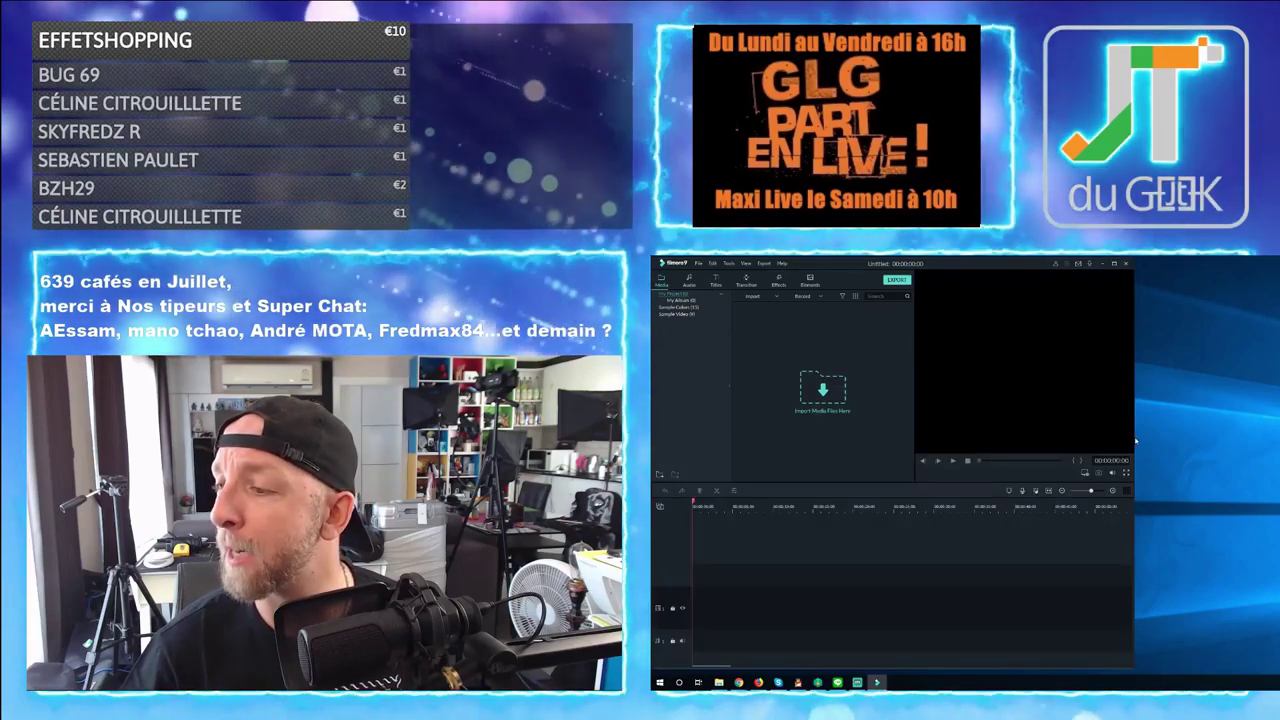
pyautogui.moveTo(1133, 460); pyautogui.dragTo(1279, 460)
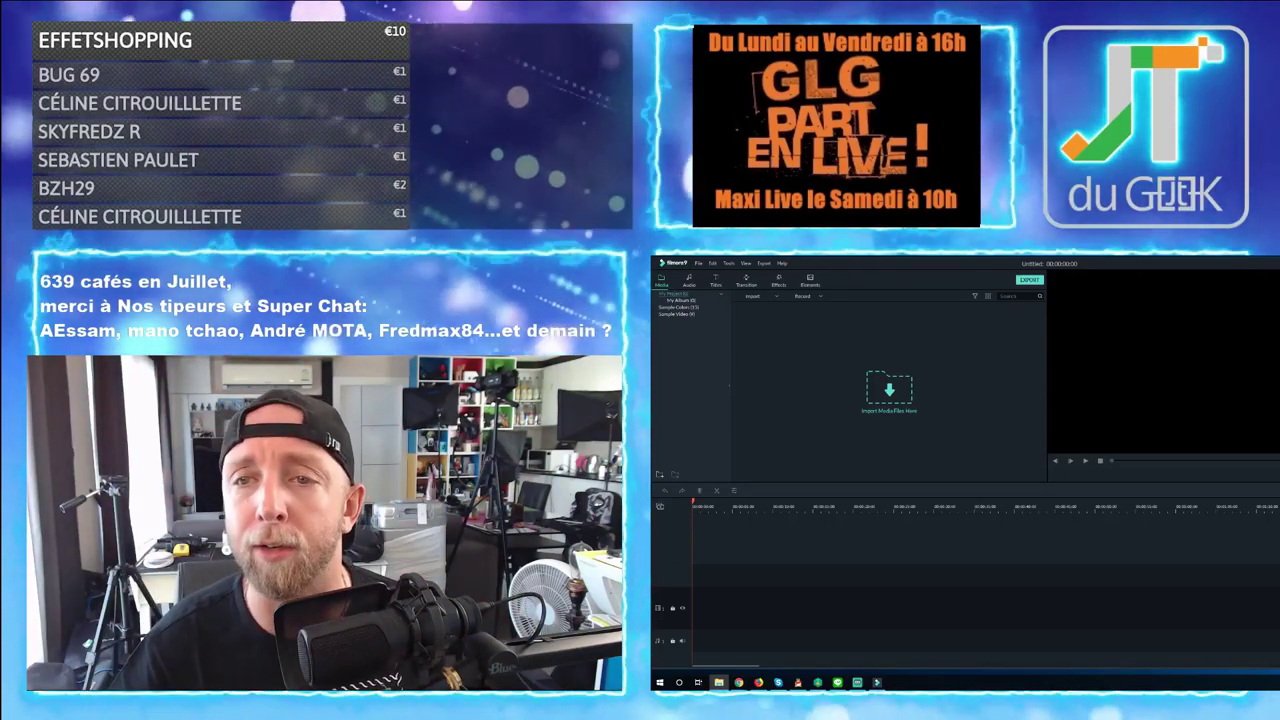
# Look through the Elements, Effects, Transition, Titles and Audio libraries, and return to the Media library
pyautogui.click(808, 282)
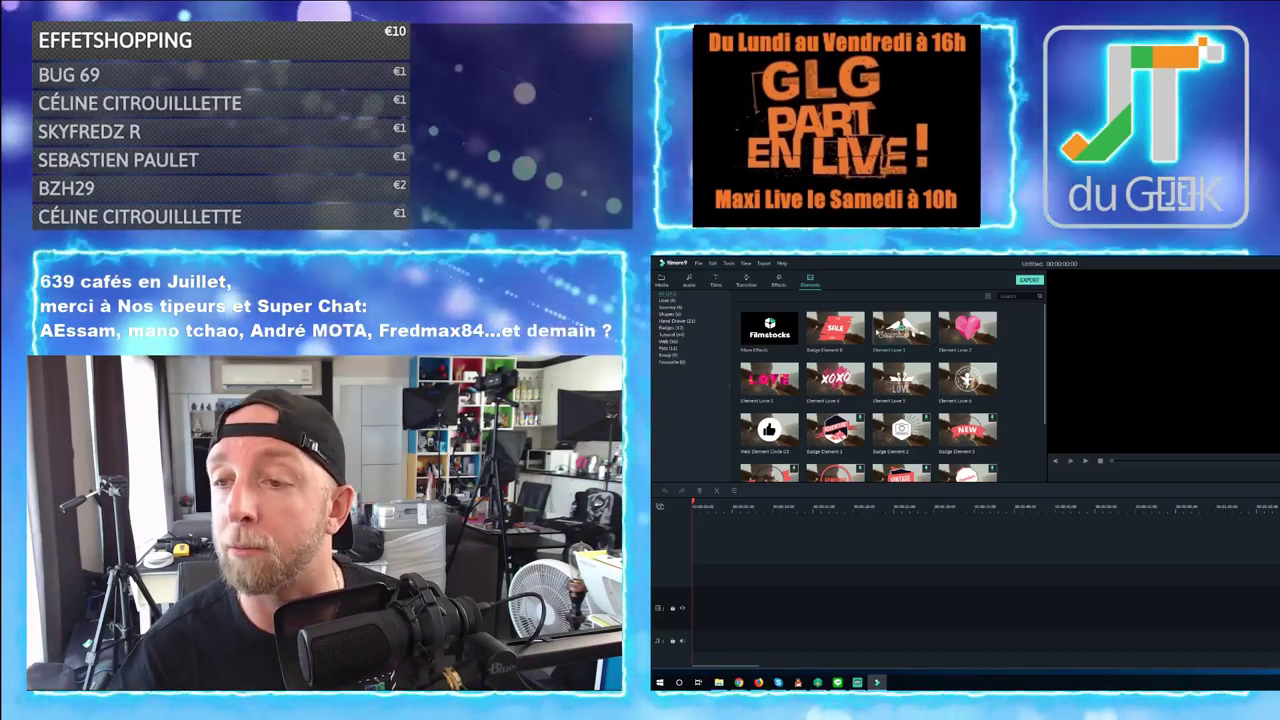
pyautogui.scroll(-5, 801, 394)
pyautogui.scroll(5, 871, 381)
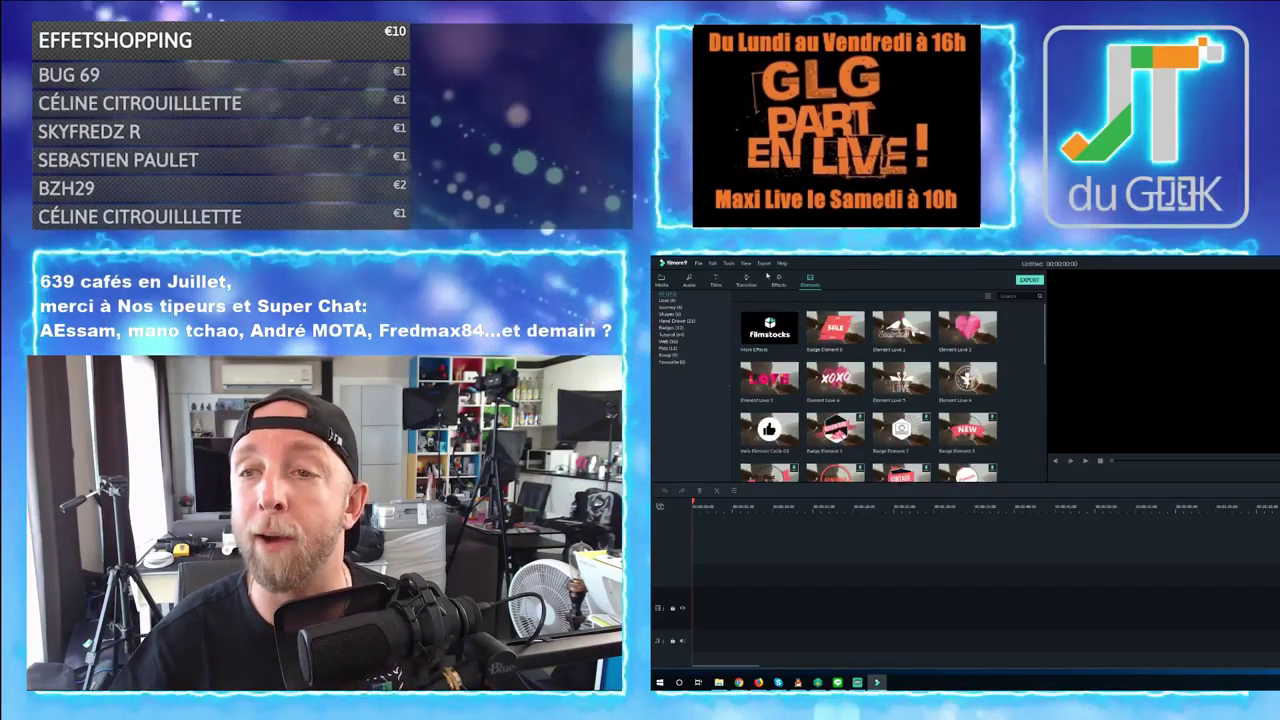
pyautogui.click(778, 282)
pyautogui.click(748, 283)
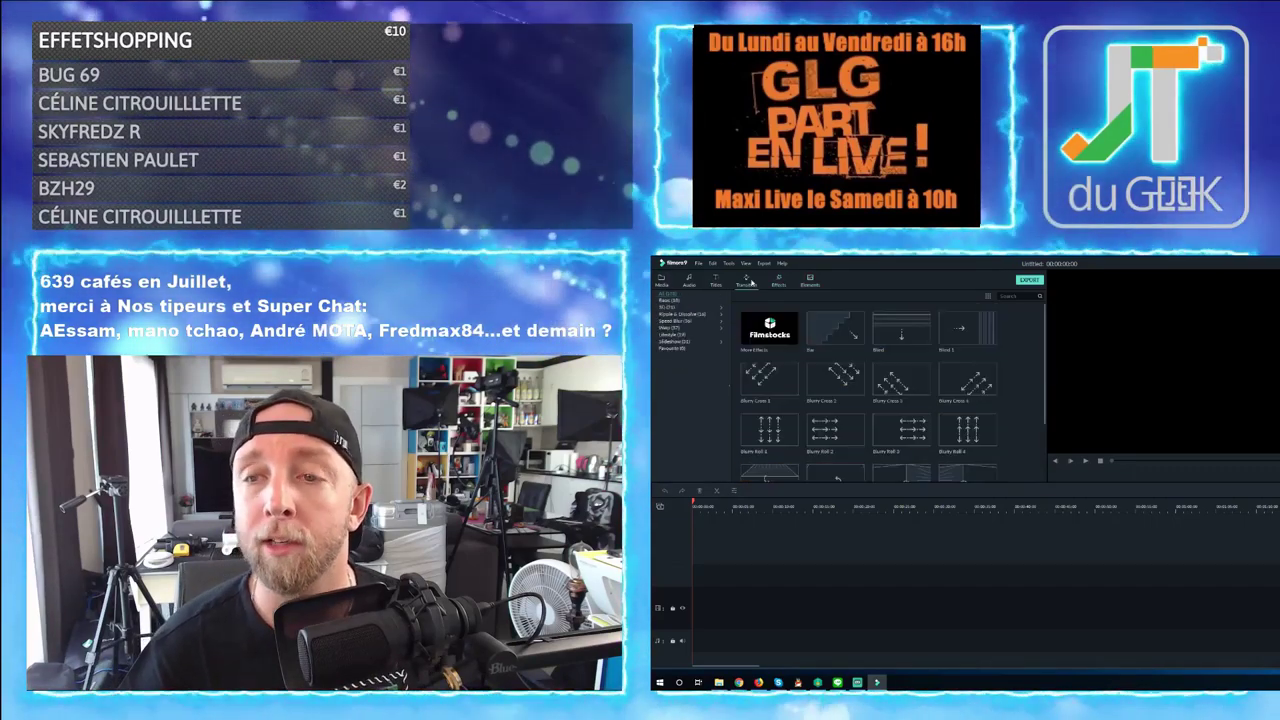
pyautogui.click(715, 283)
pyautogui.click(690, 283)
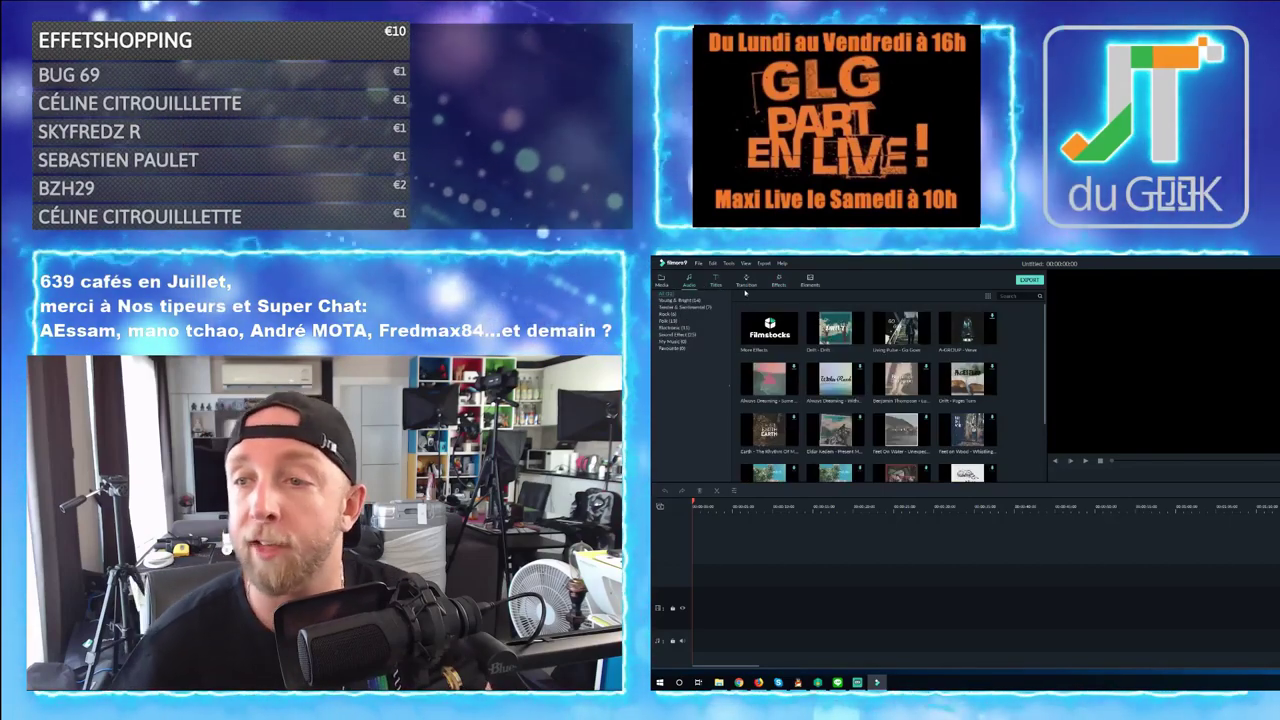
pyautogui.click(662, 283)
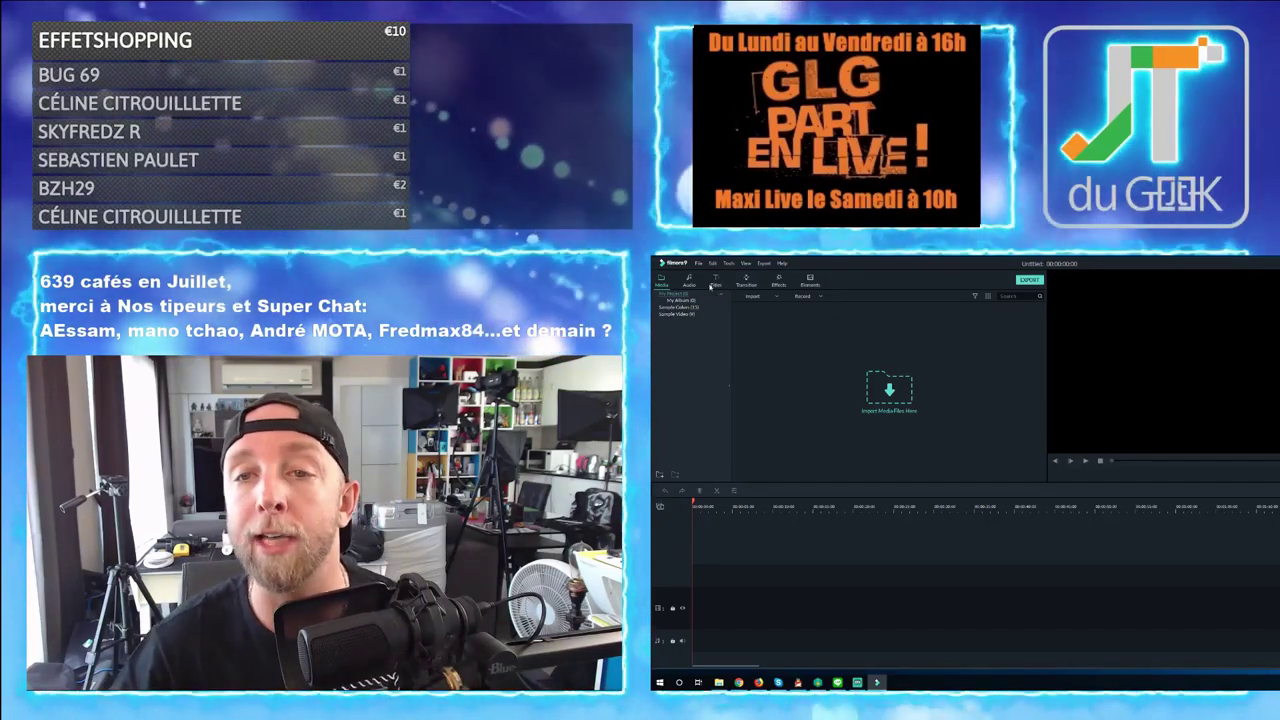
pyautogui.click(689, 281)
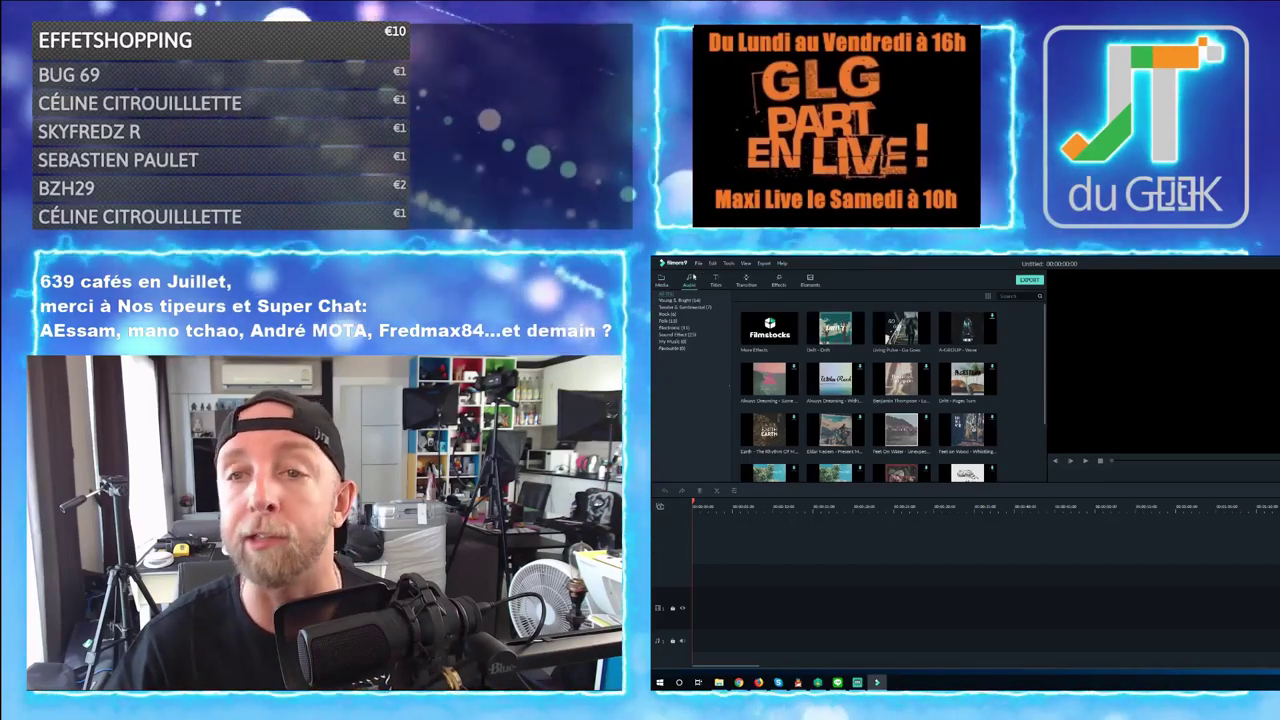
pyautogui.click(662, 281)
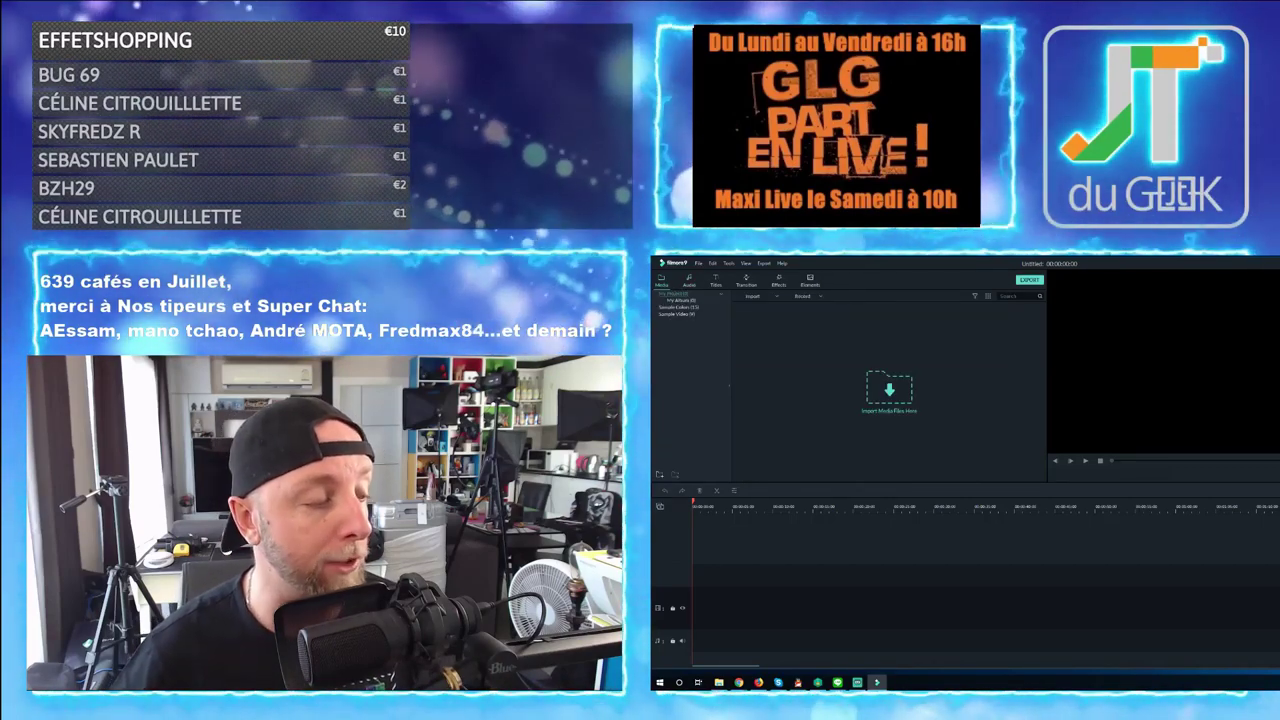
# Examine the Sample Video and Sample Color folders, and return to the project's media folder
pyautogui.moveTo(680, 610); pyautogui.dragTo(893, 404)
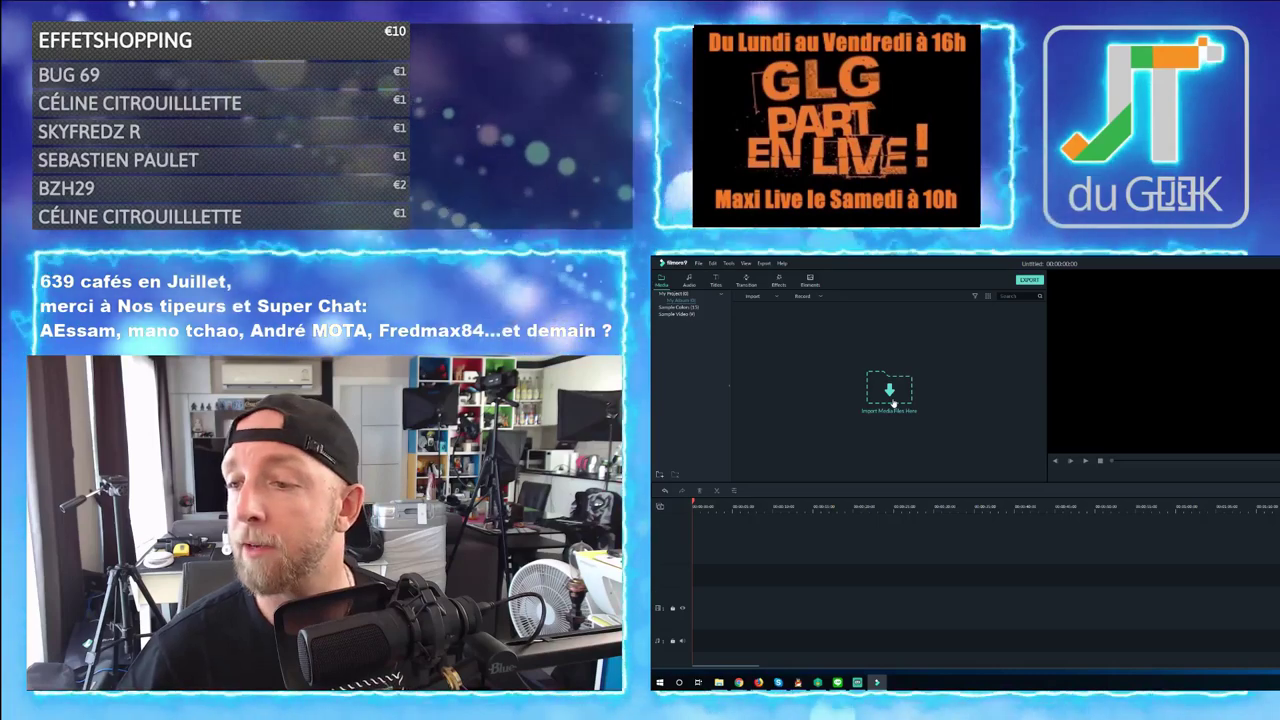
pyautogui.moveTo(893, 403); pyautogui.dragTo(681, 298)
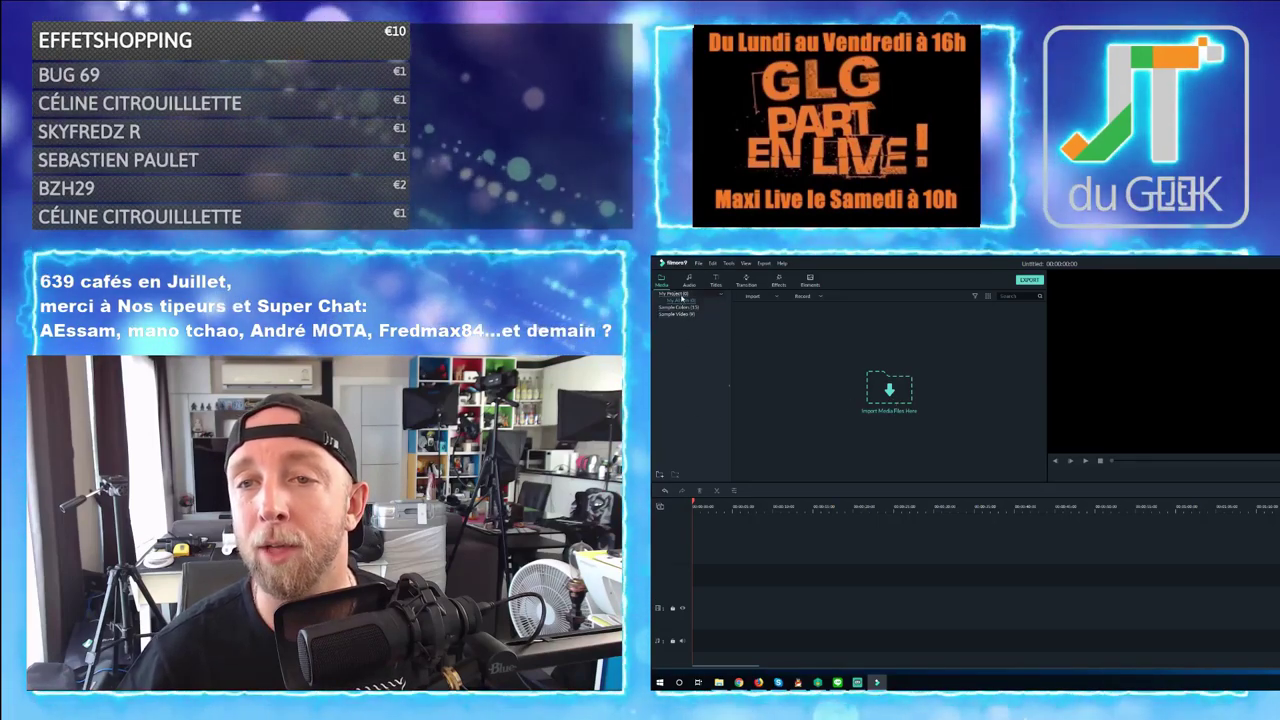
pyautogui.click(680, 313)
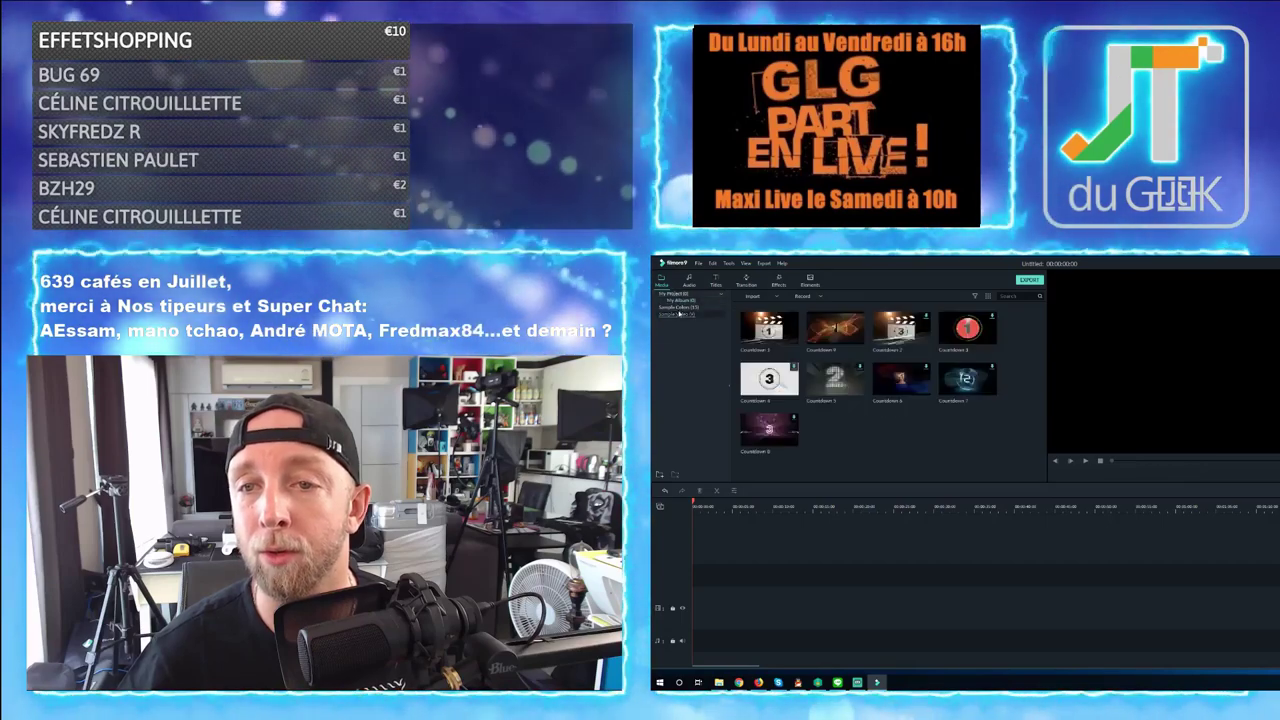
pyautogui.click(681, 307)
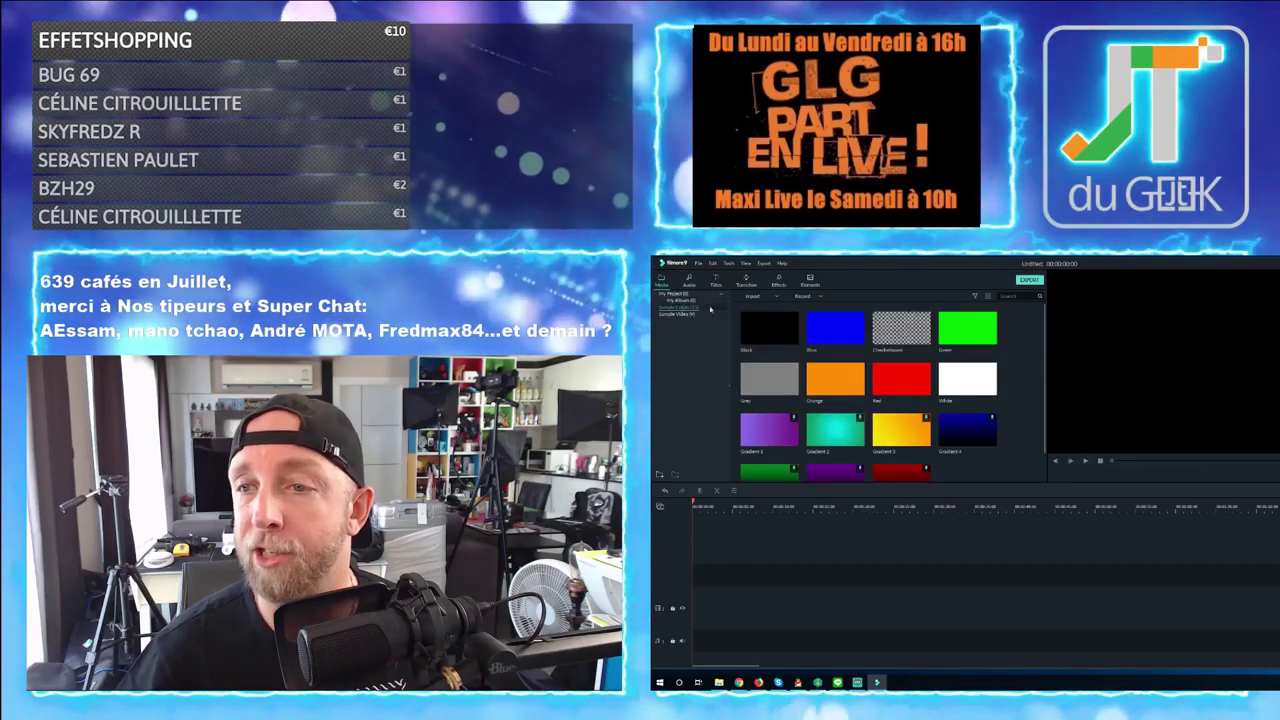
pyautogui.click(674, 298)
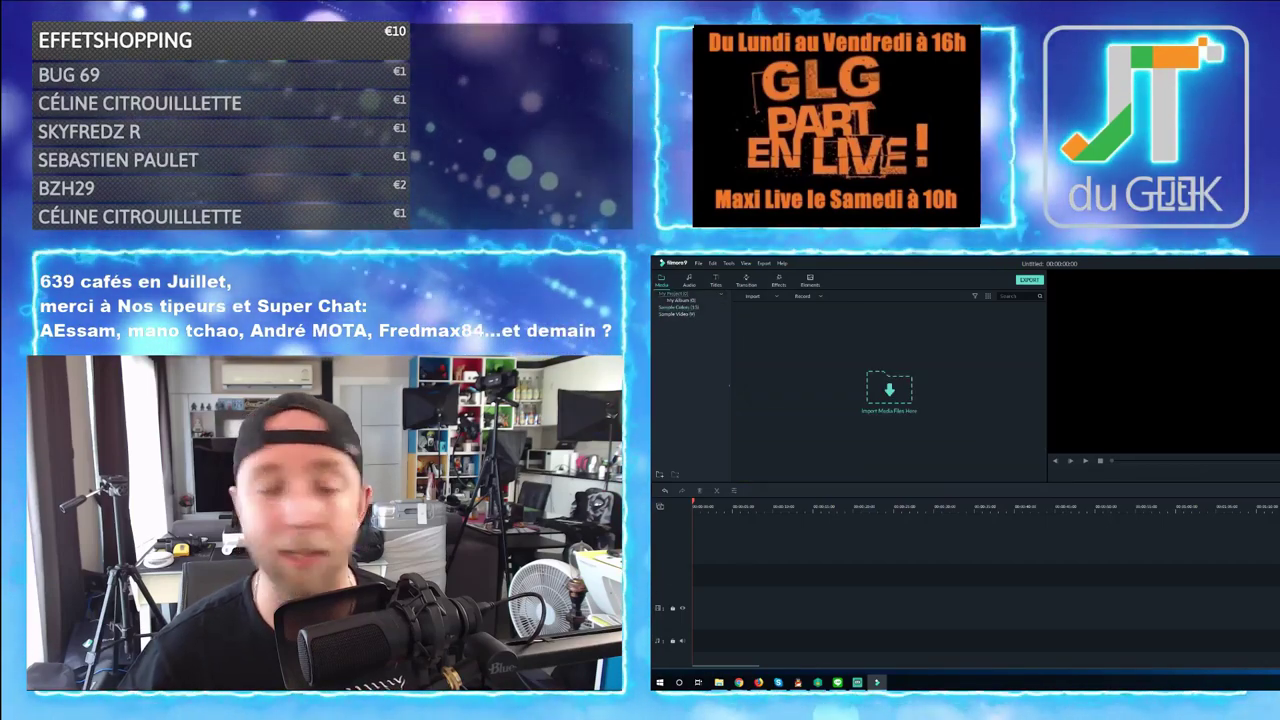
# Import the MVI camera clips and the additional video, image and music assets from the file explorer into My Album
pyautogui.moveTo(889, 392)
pyautogui.mouseDown()
pyautogui.moveTo(908, 412)
pyautogui.moveTo(900, 405)
pyautogui.mouseUp()
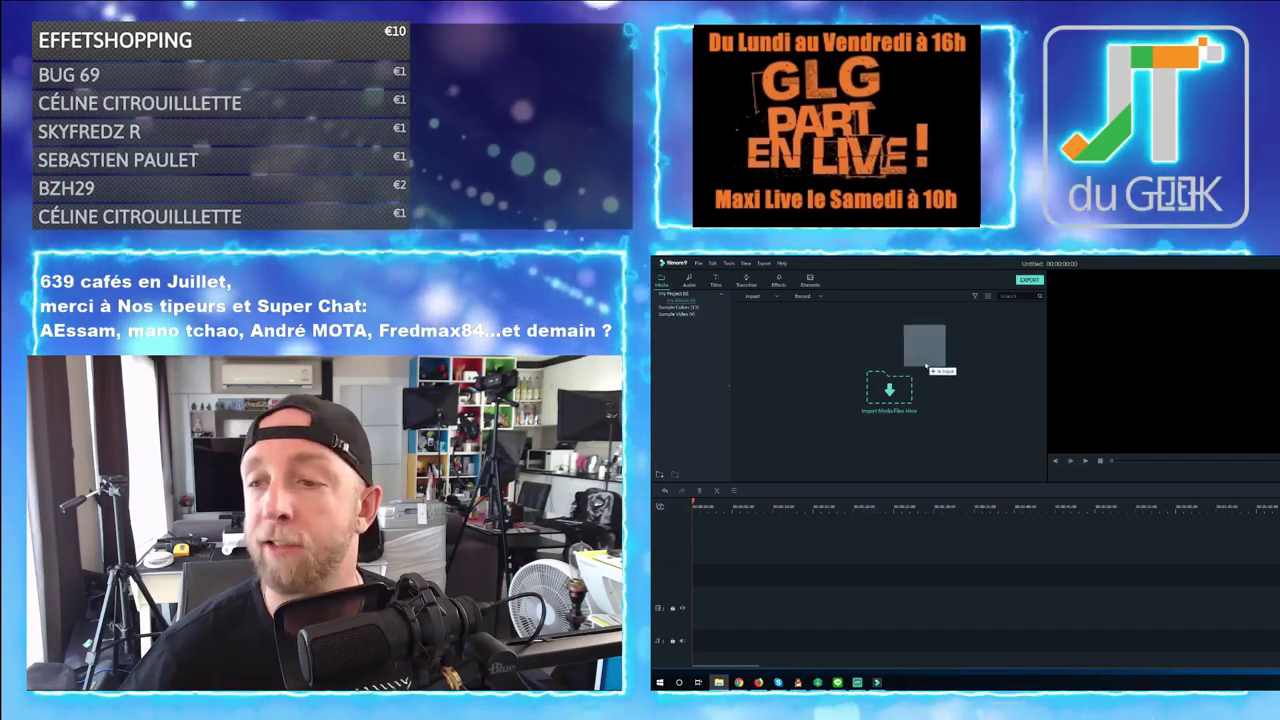
pyautogui.moveTo(890, 396); pyautogui.dragTo(890, 396)
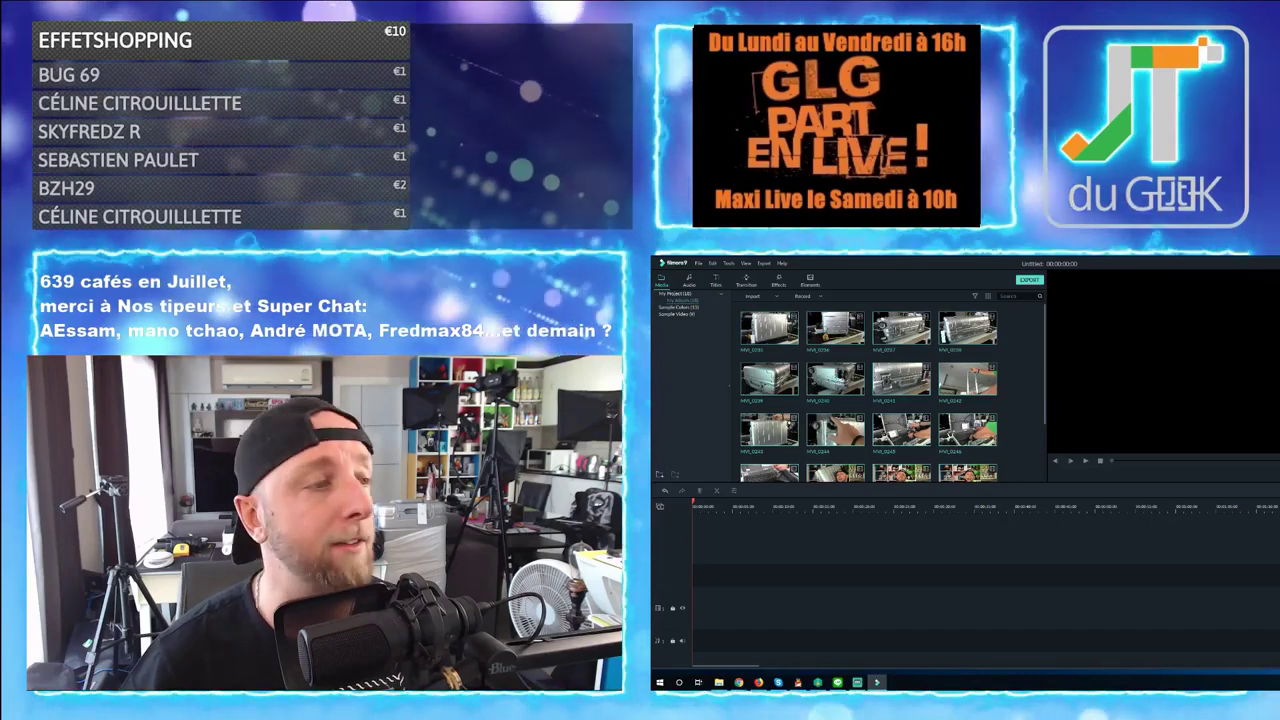
pyautogui.moveTo(720, 262); pyautogui.dragTo(680, 295)
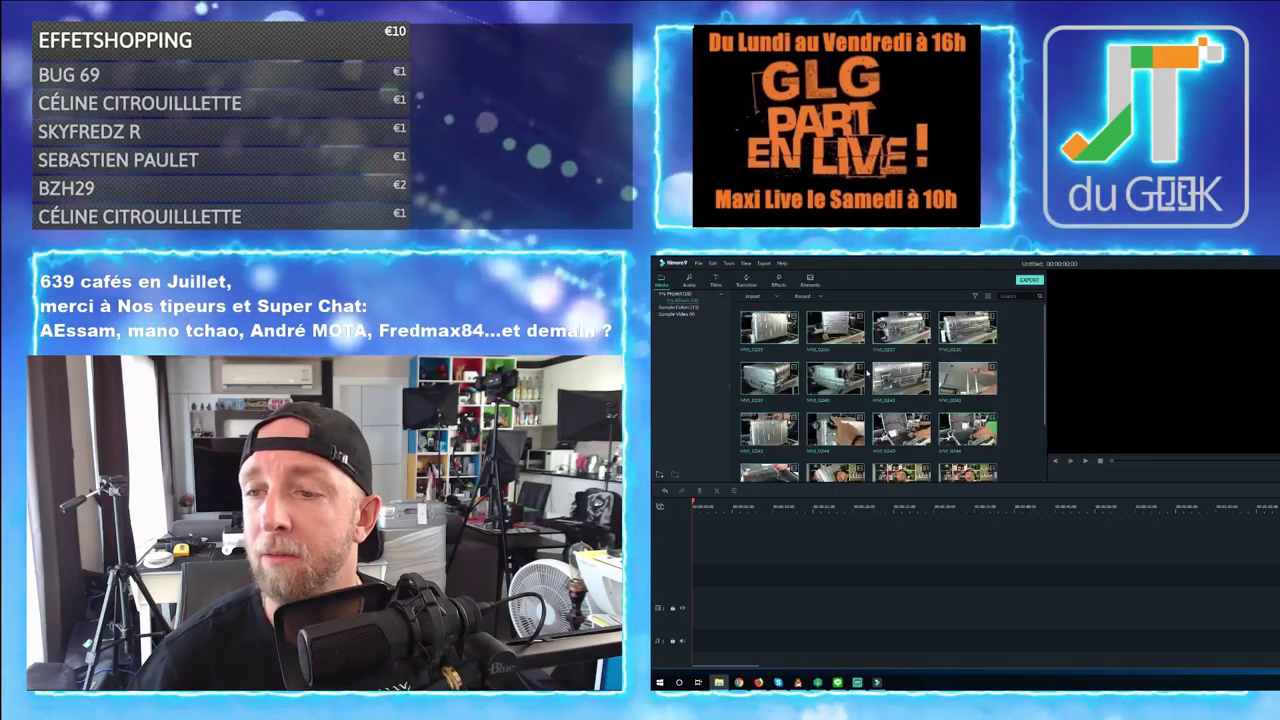
pyautogui.scroll(-3, 903, 428)
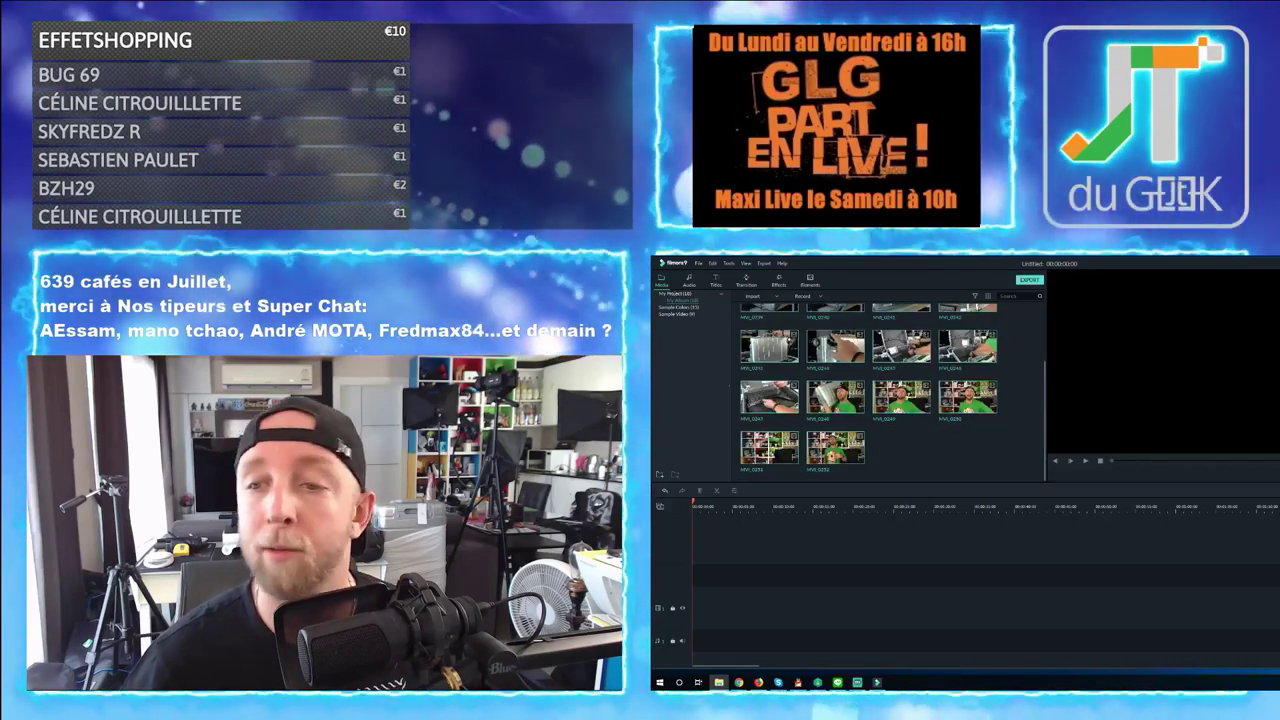
pyautogui.moveTo(889, 375); pyautogui.dragTo(910, 440)
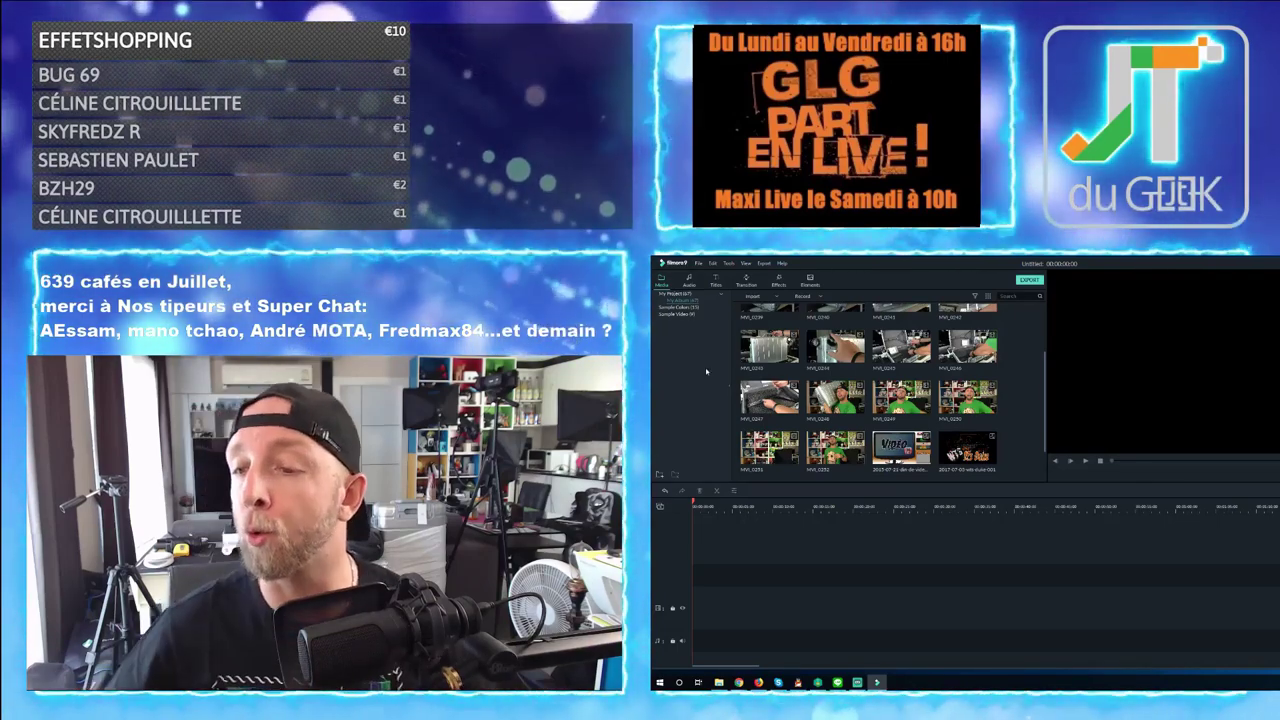
# Delete the intro replay clip listed beside the Google Plus logo from the imported media
pyautogui.scroll(2, 872, 350)
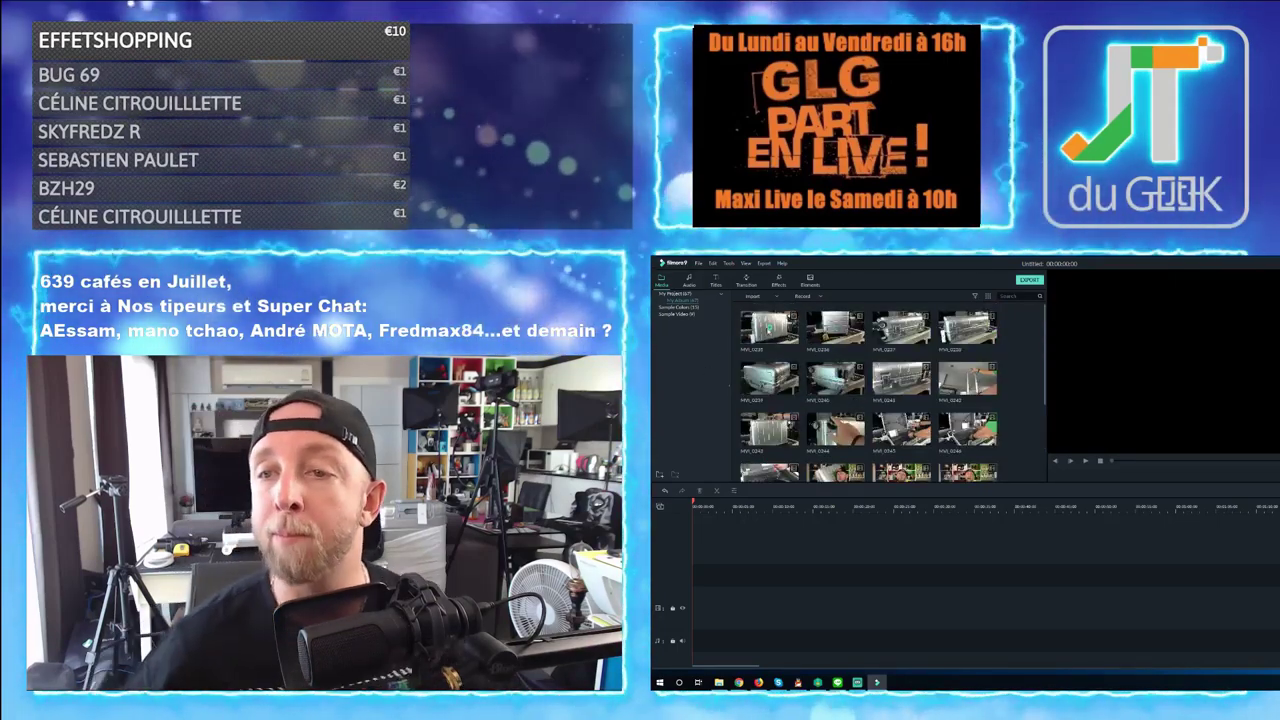
pyautogui.scroll(-2, 872, 350)
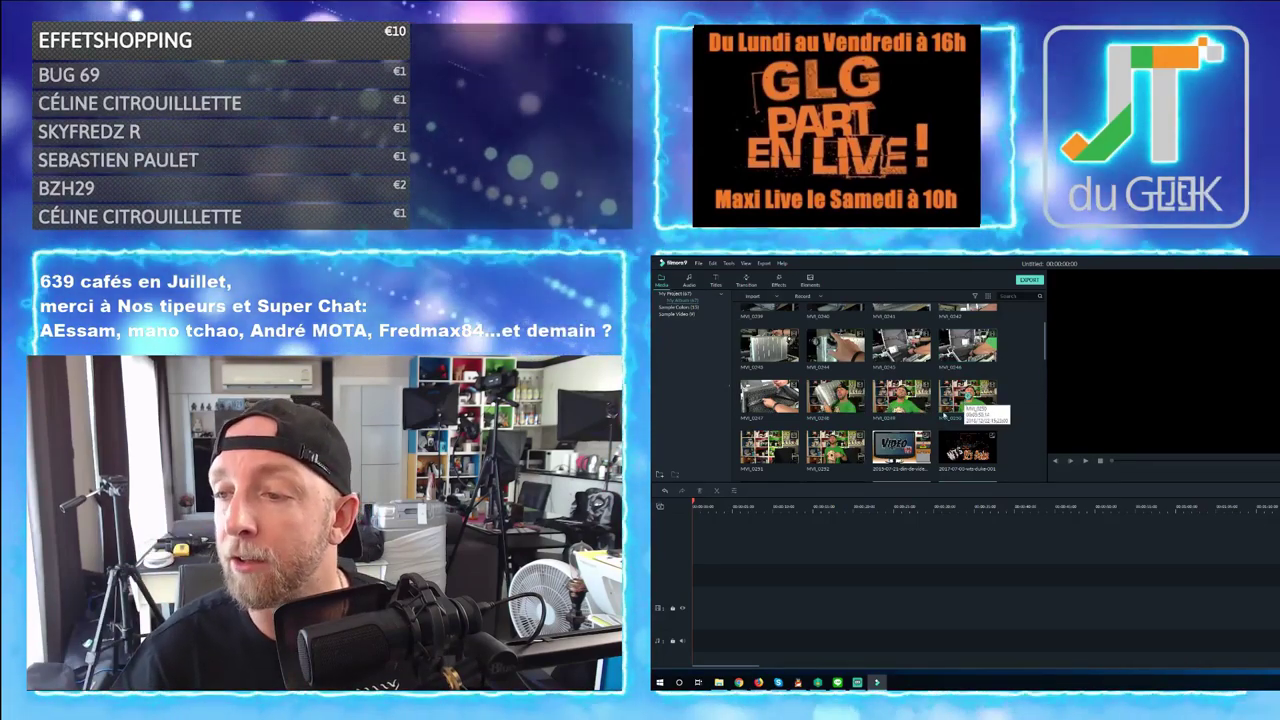
pyautogui.scroll(-5, 905, 400)
pyautogui.scroll(-2, 905, 405)
pyautogui.scroll(3, 880, 390)
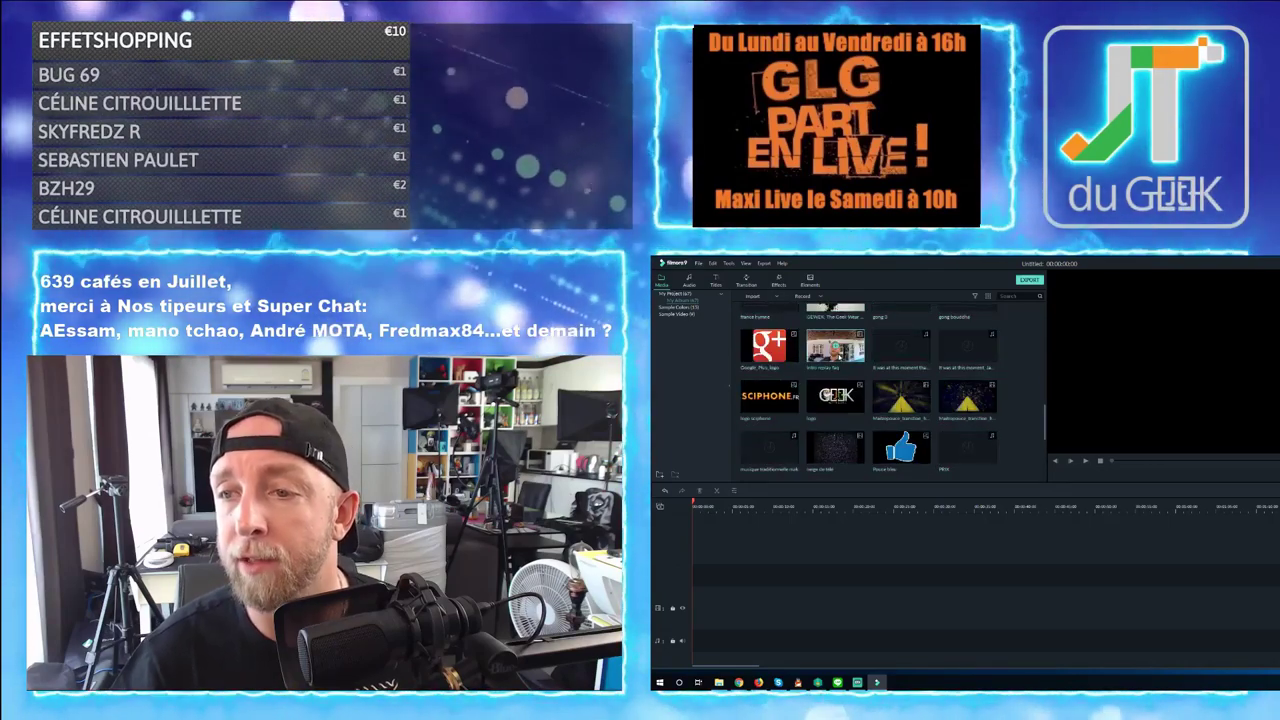
pyautogui.press('Delete')
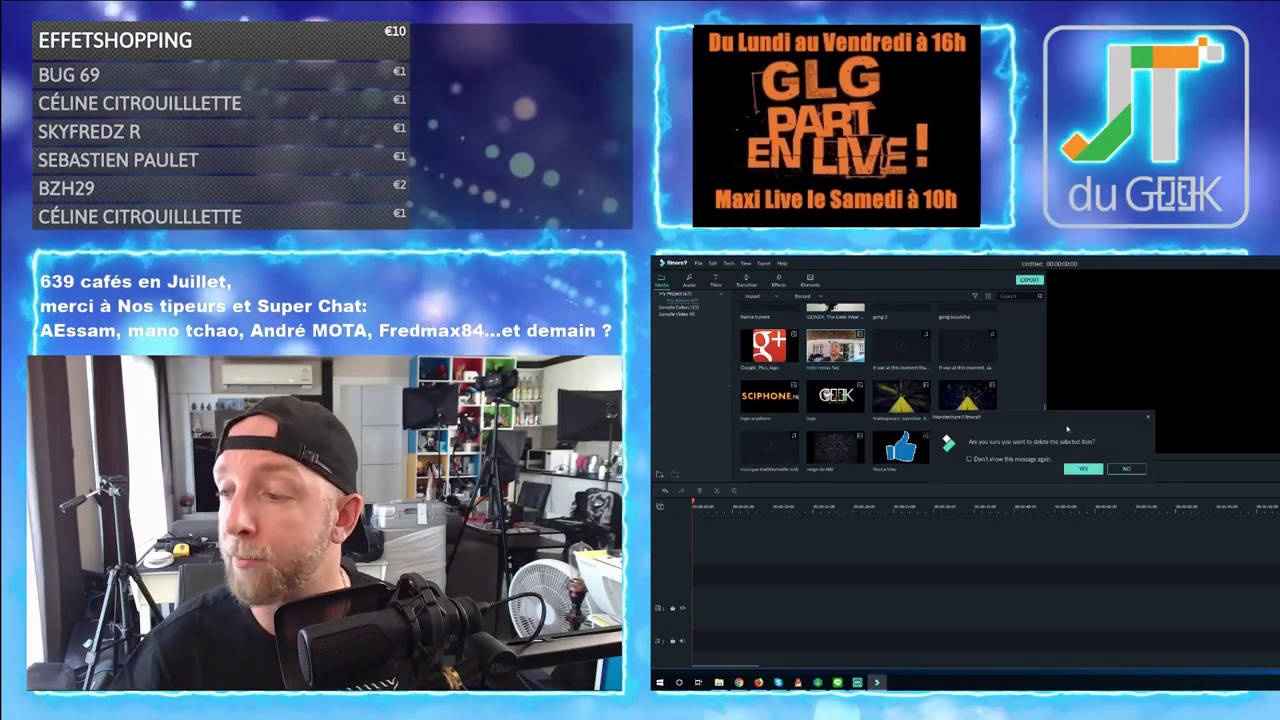
pyautogui.click(1083, 468)
# Place the MVI_0249 clip at the start of the first video track
pyautogui.scroll(-3, 947, 395)
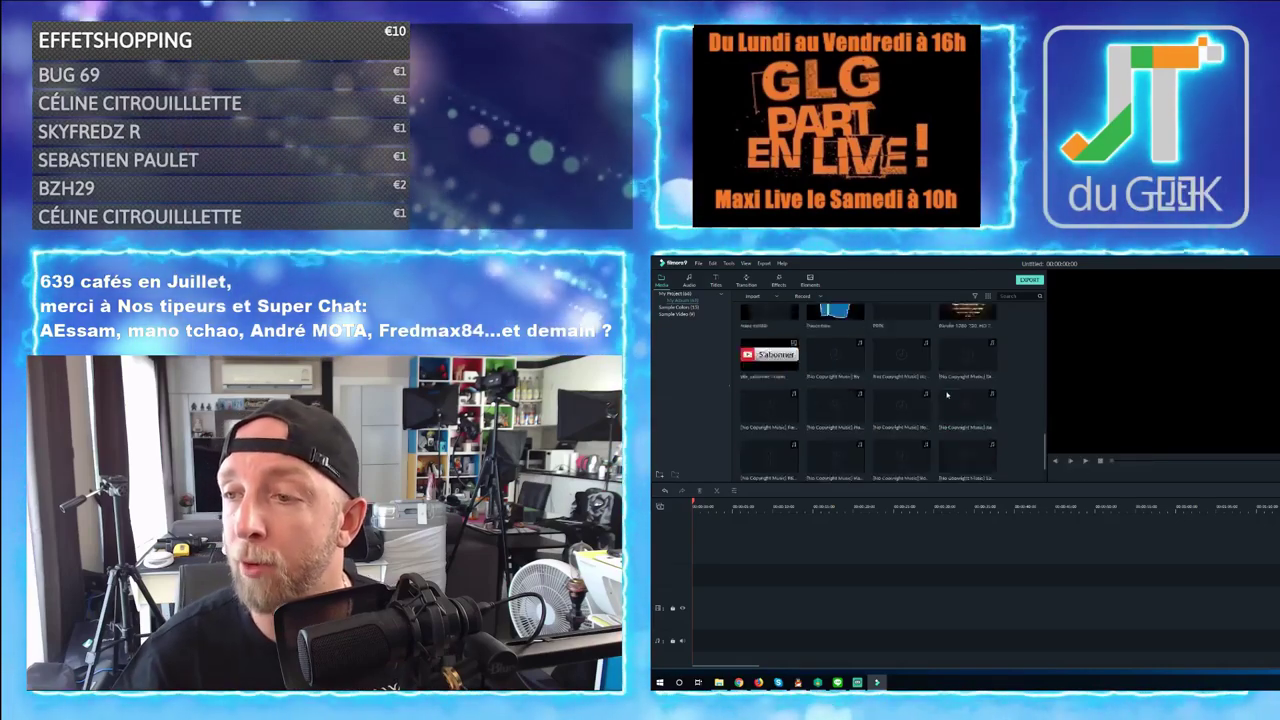
pyautogui.scroll(-1, 947, 395)
pyautogui.scroll(3, 940, 400)
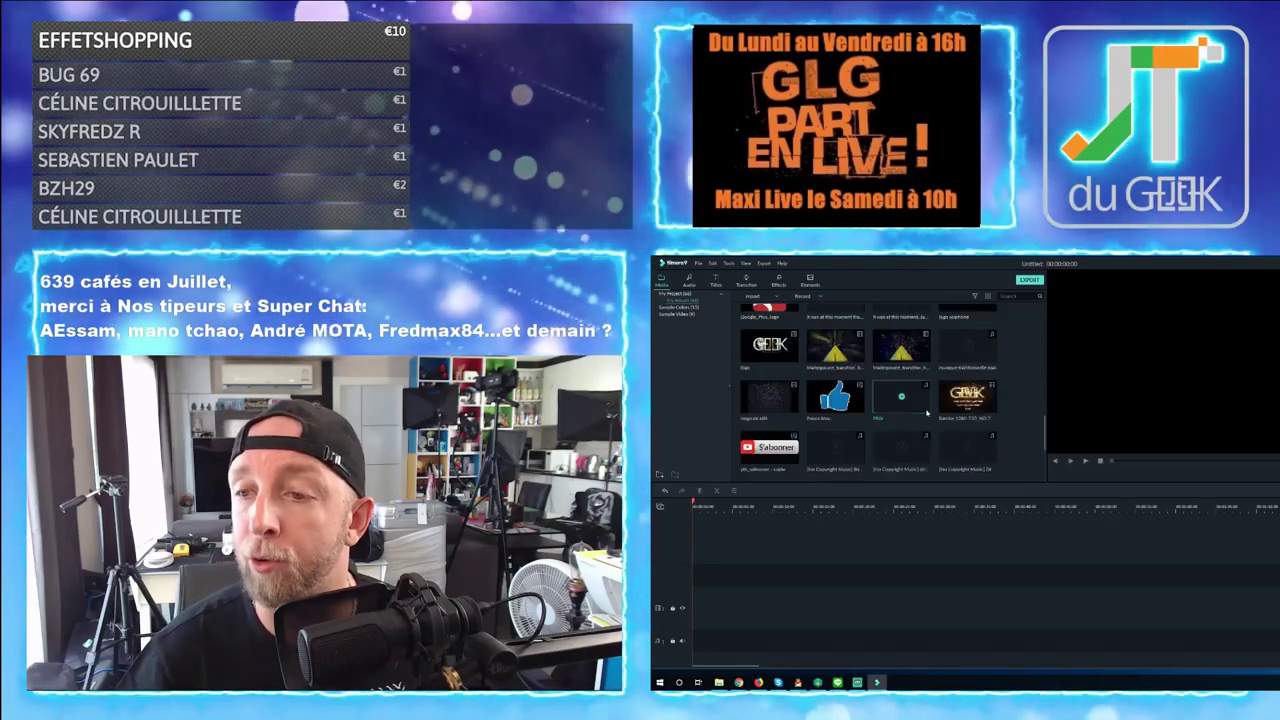
pyautogui.scroll(-3, 927, 412)
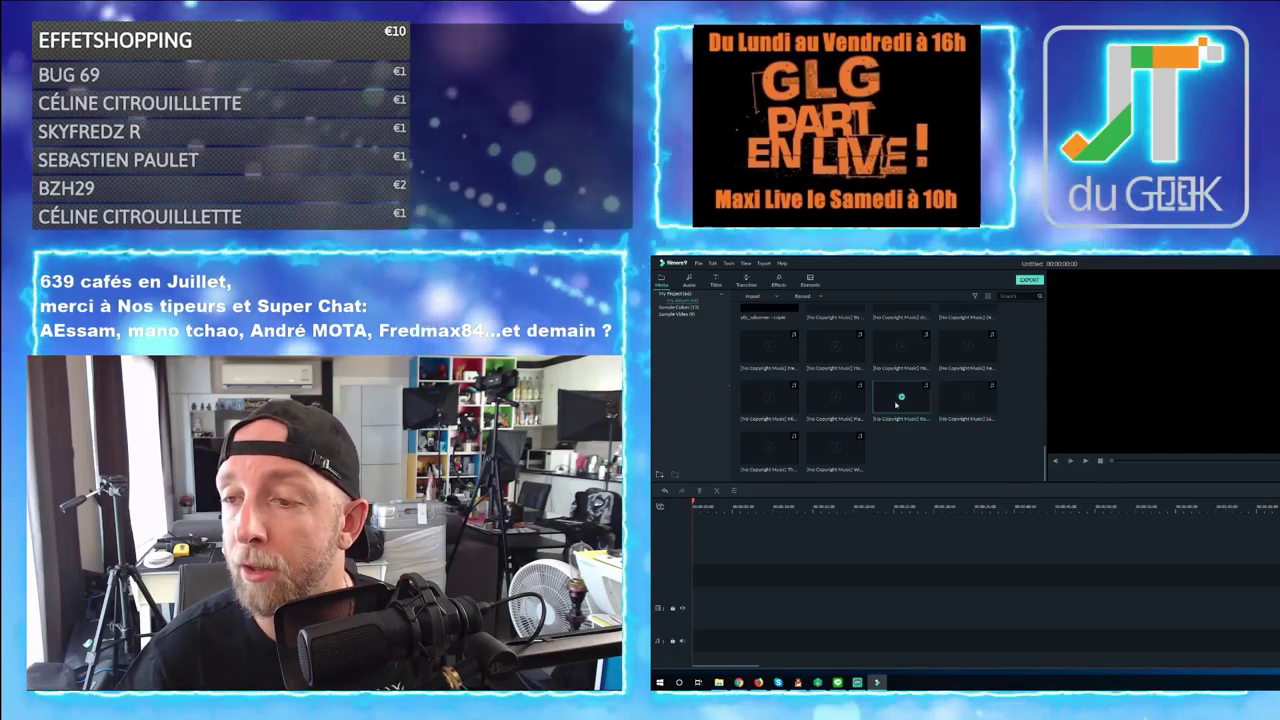
pyautogui.scroll(3, 895, 405)
pyautogui.scroll(5, 892, 372)
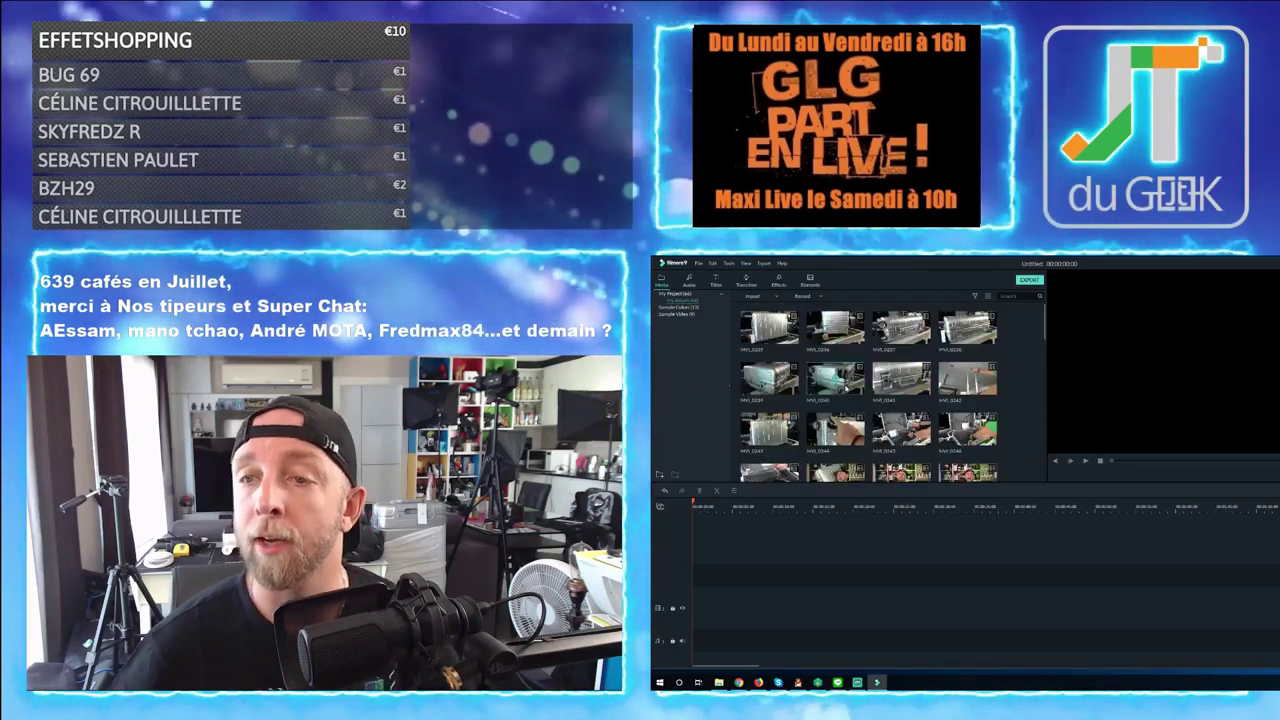
pyautogui.scroll(5, 892, 384)
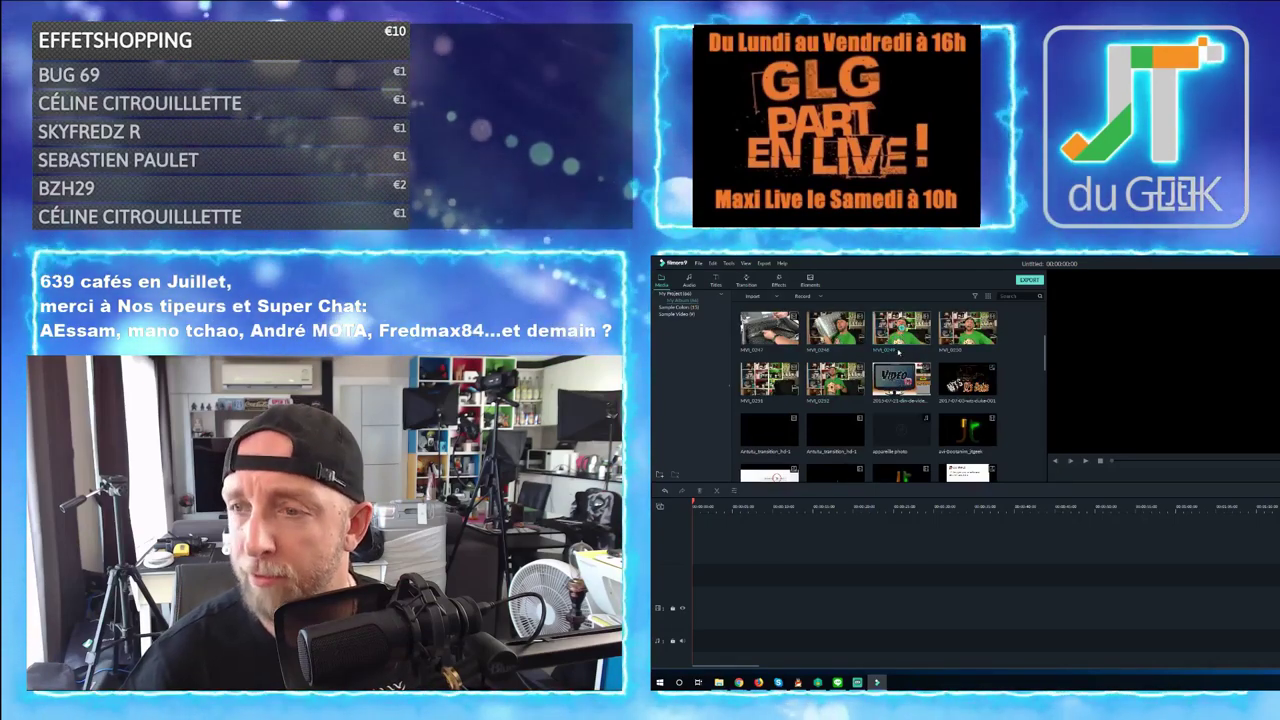
pyautogui.moveTo(905, 330); pyautogui.dragTo(738, 590)
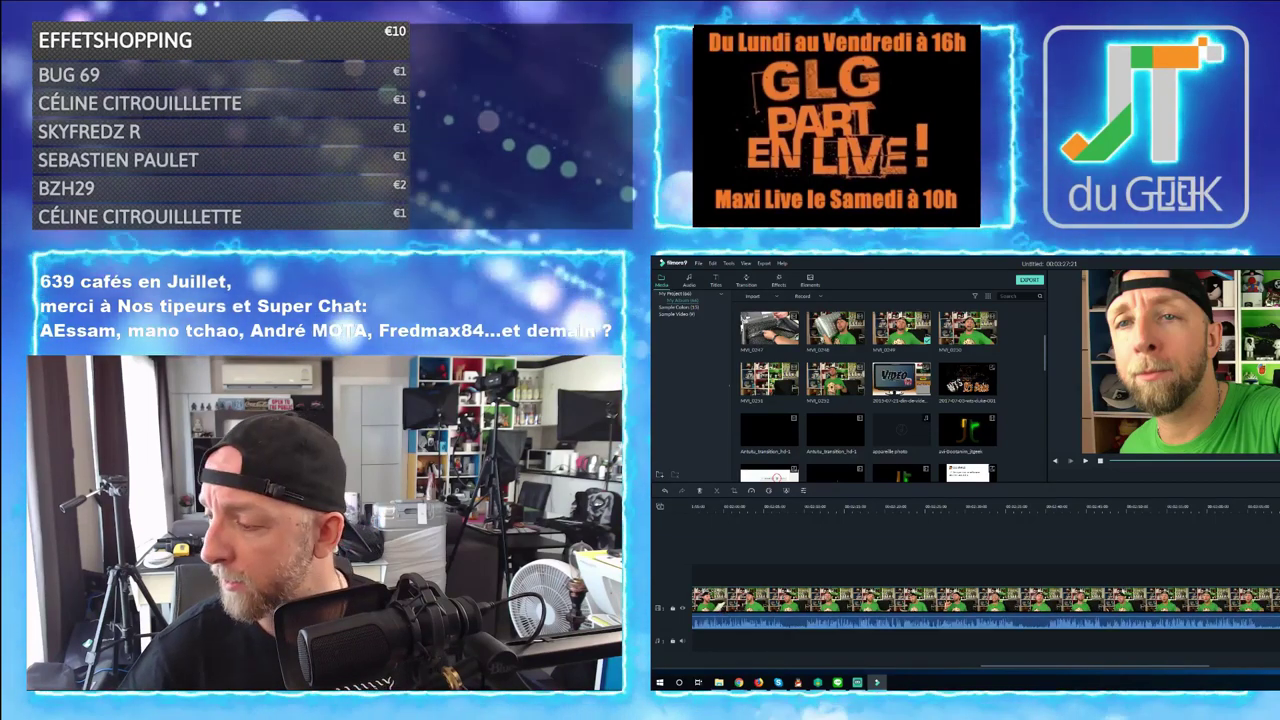
pyautogui.scroll(-3, 1006, 581)
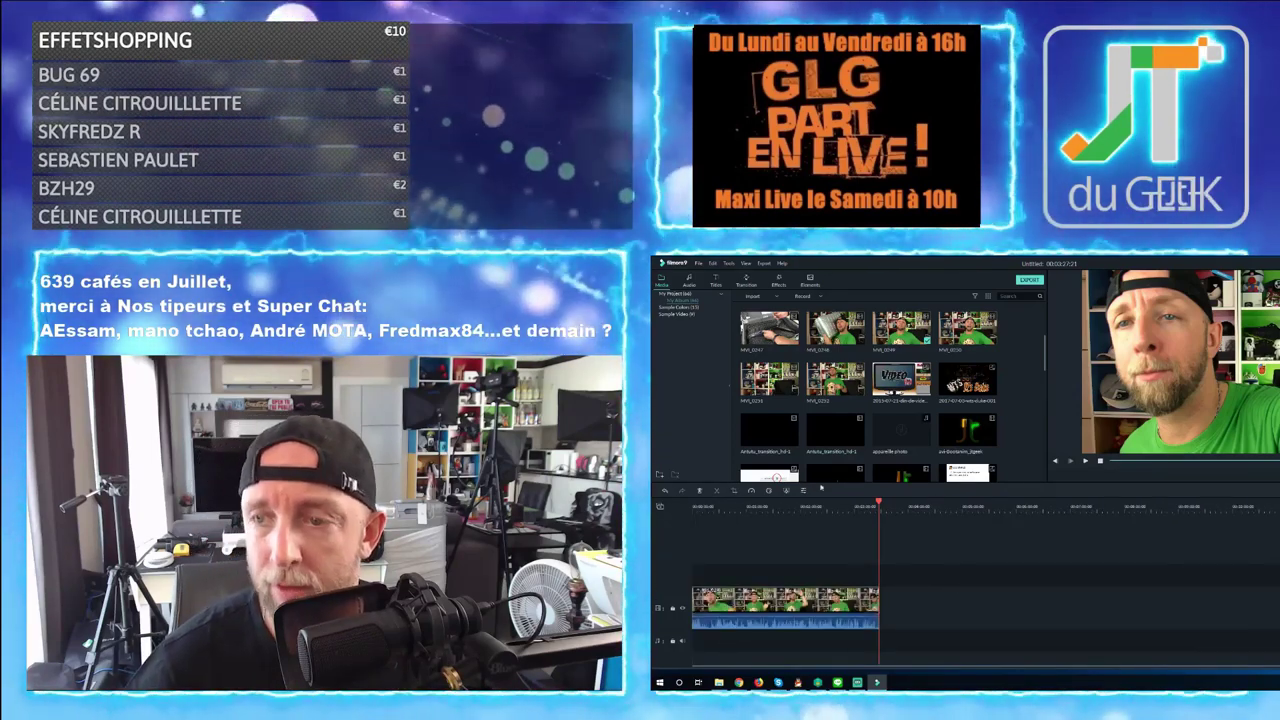
pyautogui.scroll(-5, 868, 390)
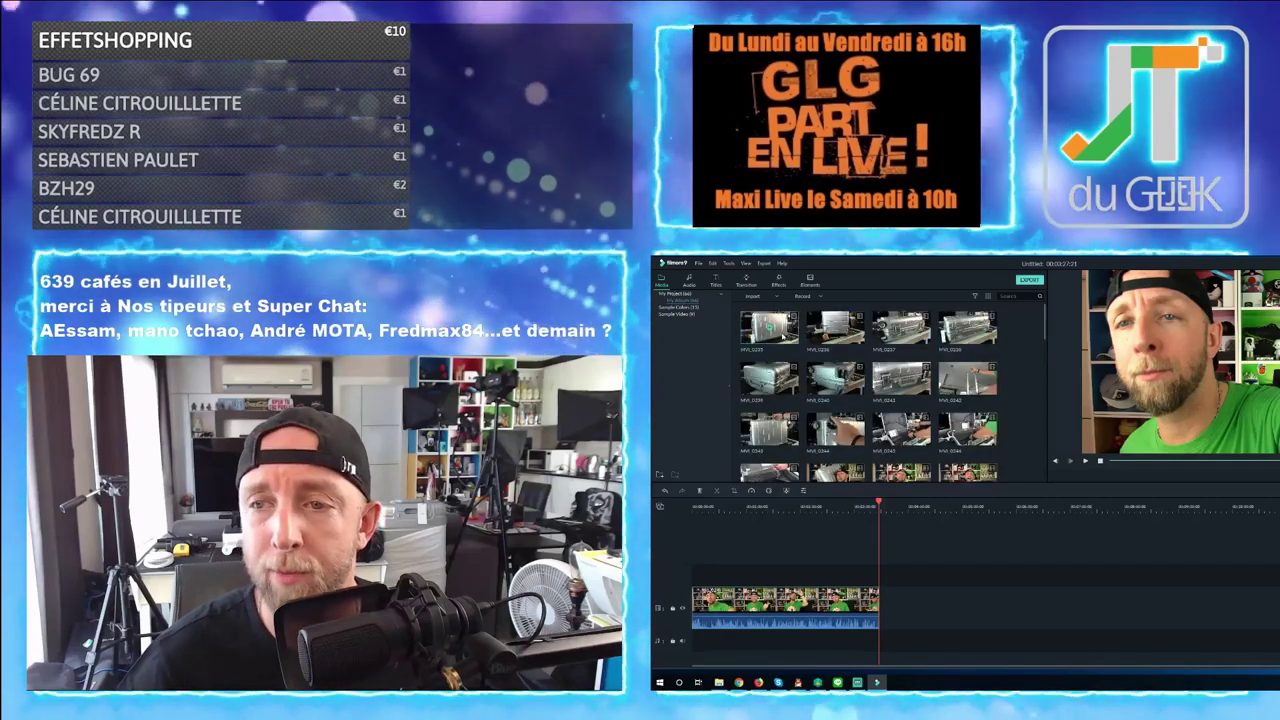
pyautogui.moveTo(768, 327); pyautogui.dragTo(770, 574)
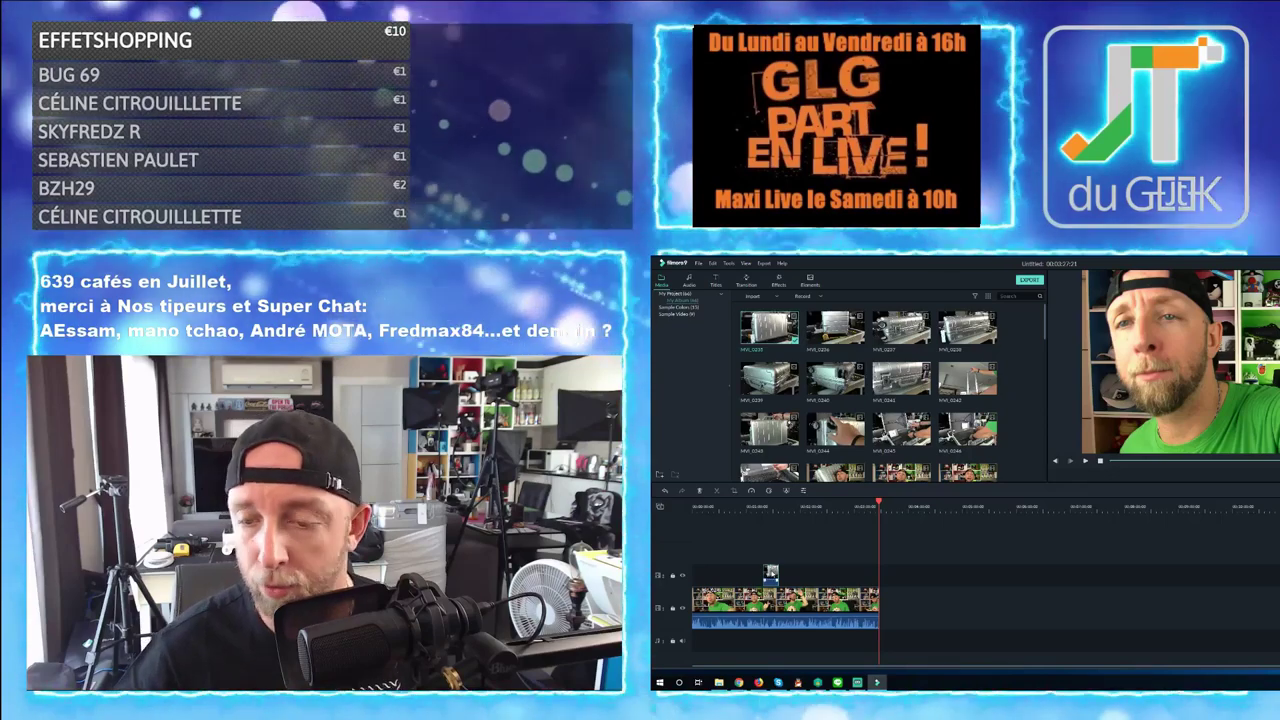
pyautogui.press('Delete')
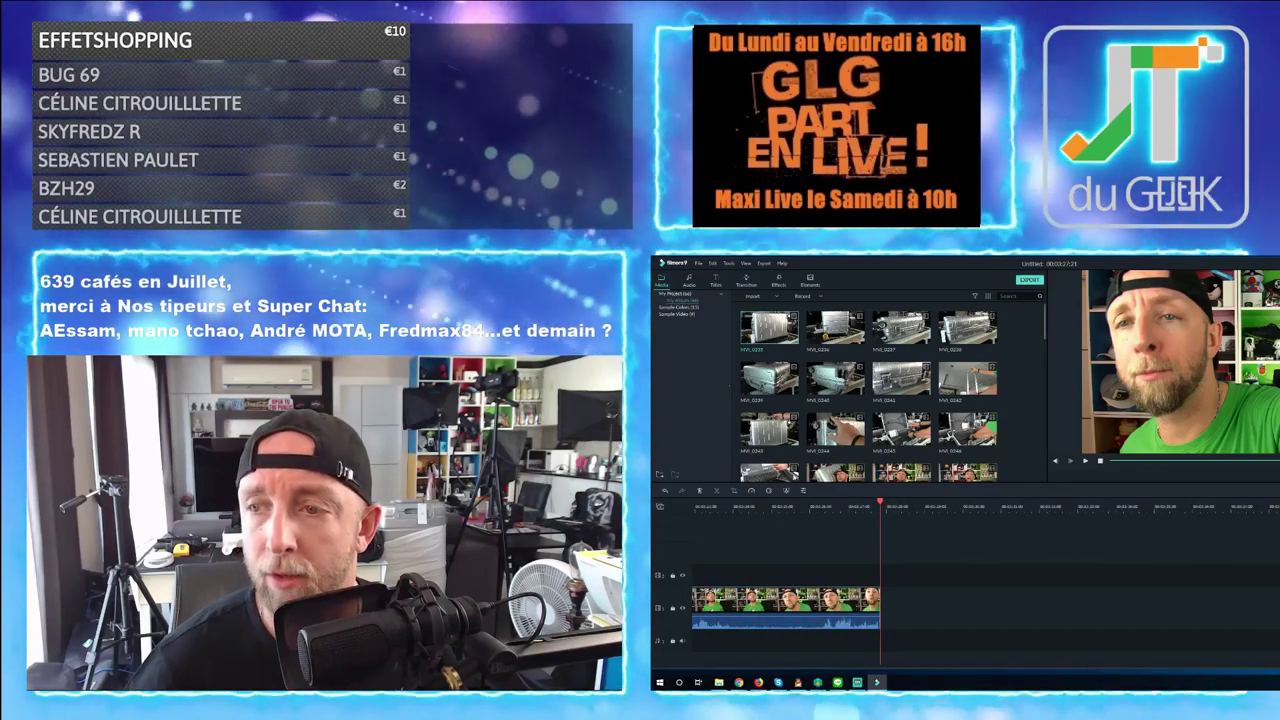
# Replace the MVI_0249 clip on the first video track with the MVI_0250 clip from My Album
pyautogui.scroll(-5, 901, 434)
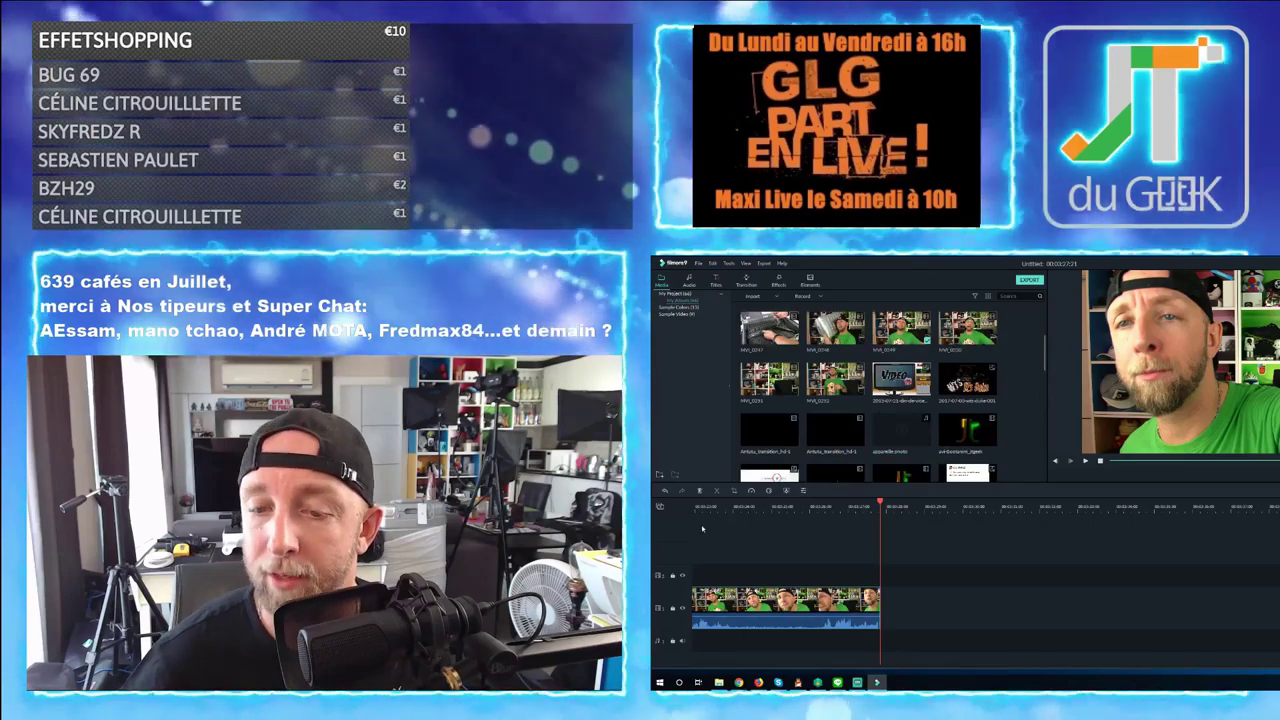
pyautogui.press('Home')
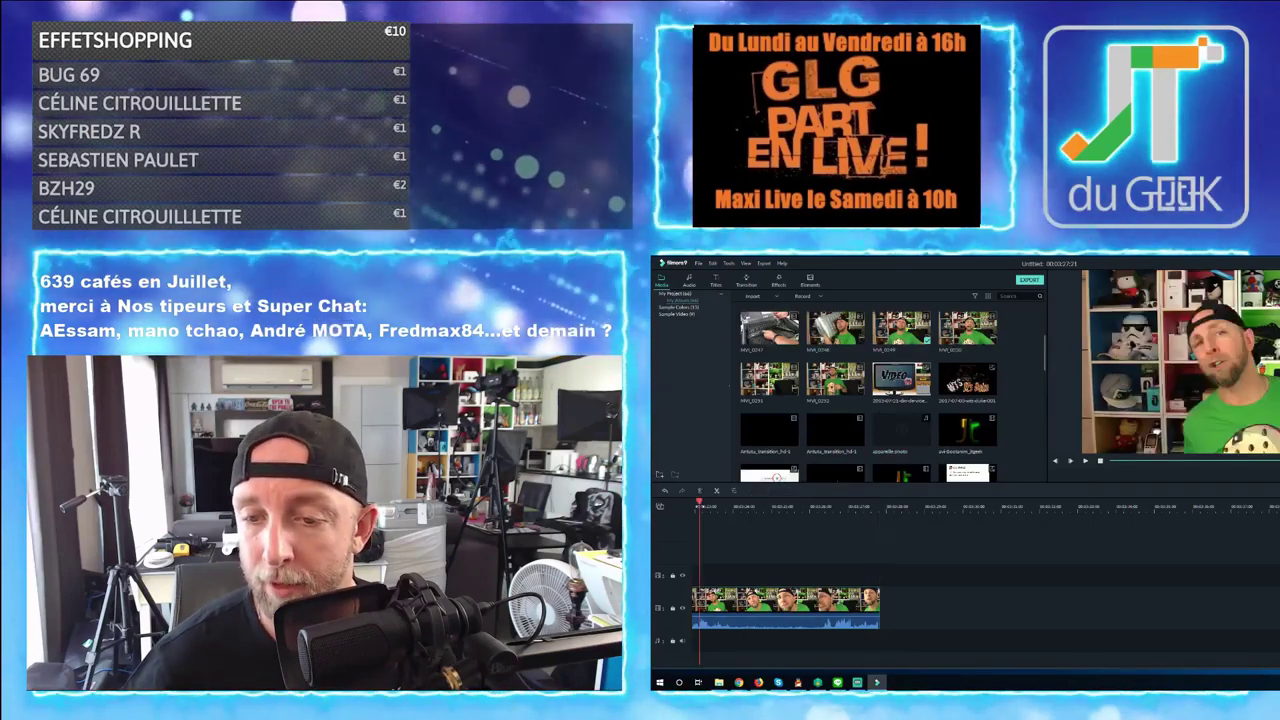
pyautogui.press('space')
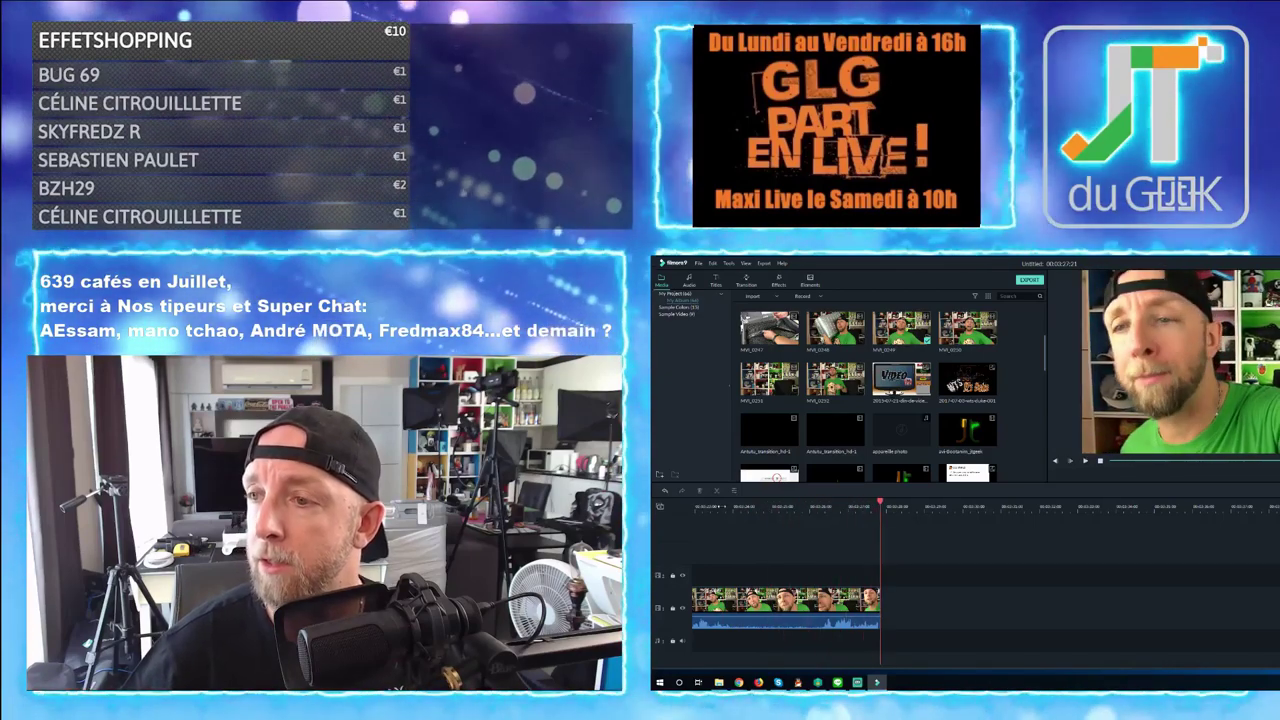
pyautogui.click(786, 600)
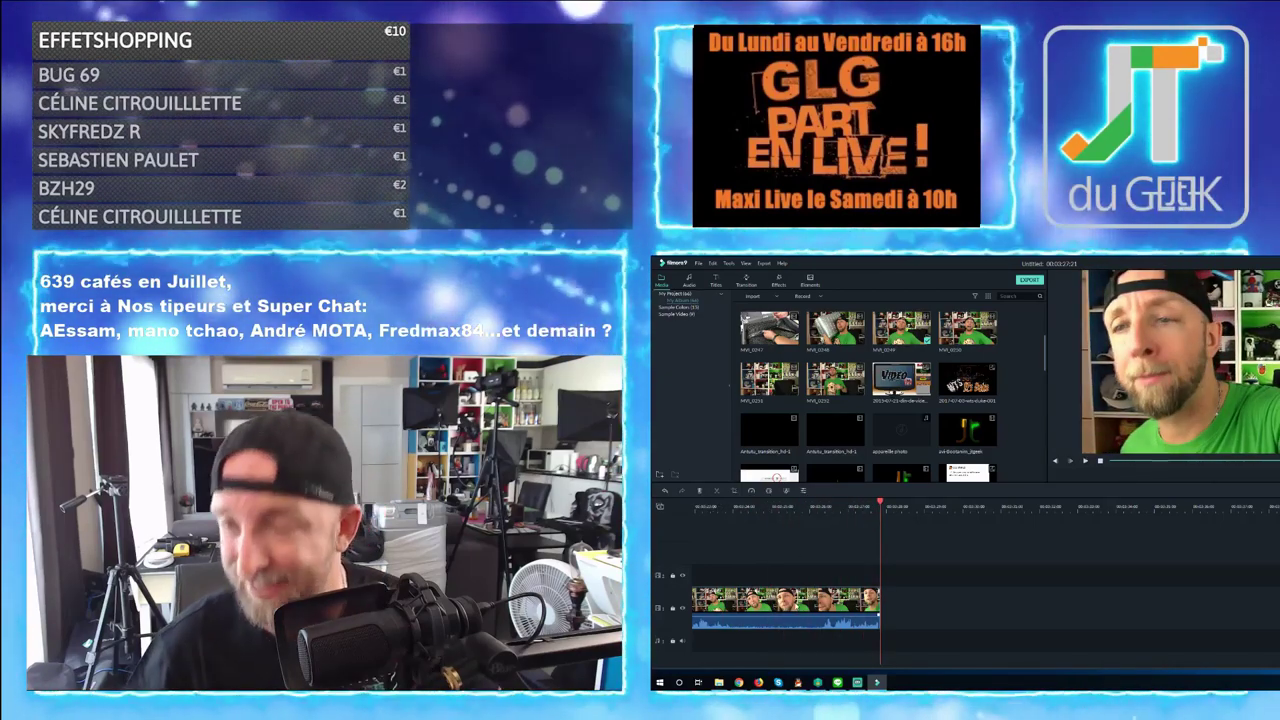
pyautogui.press('Delete')
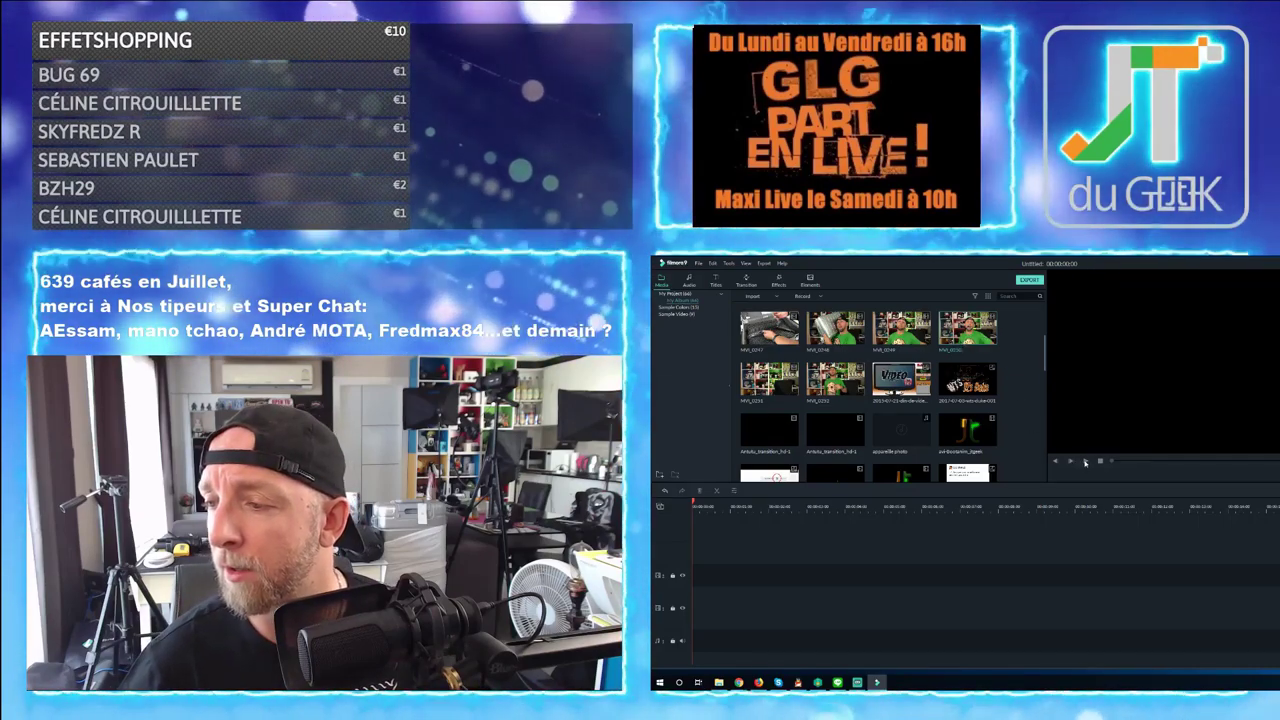
pyautogui.moveTo(967, 327); pyautogui.dragTo(843, 600)
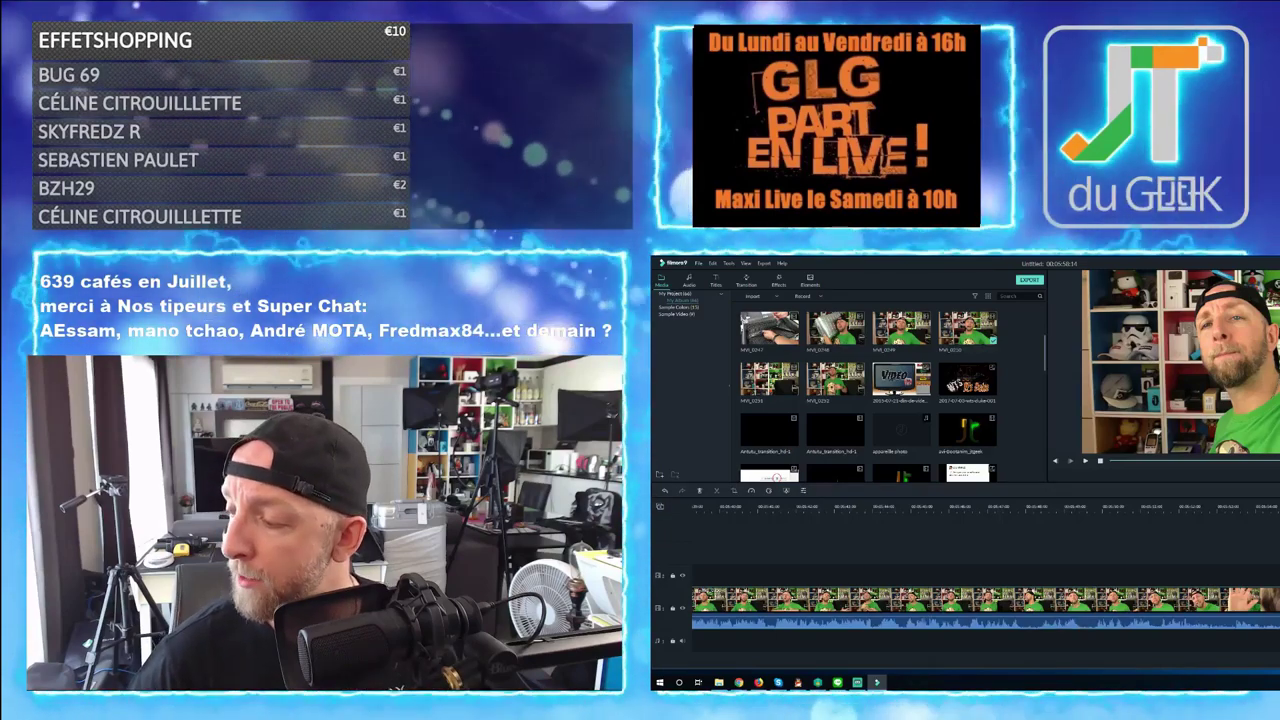
# Play the opening seconds of the MVI_0250 clip from the start of the timeline to check its content
pyautogui.hotkey('ctrl', '=')
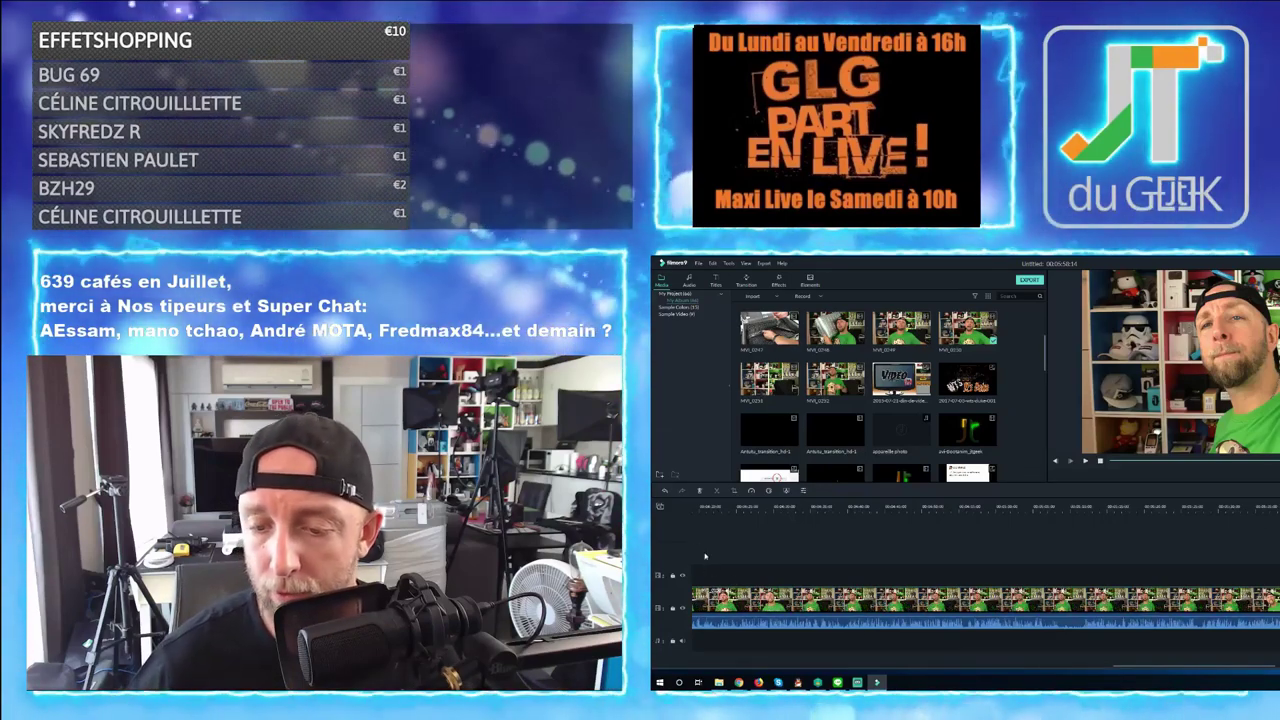
pyautogui.click(692, 510)
pyautogui.press('space')
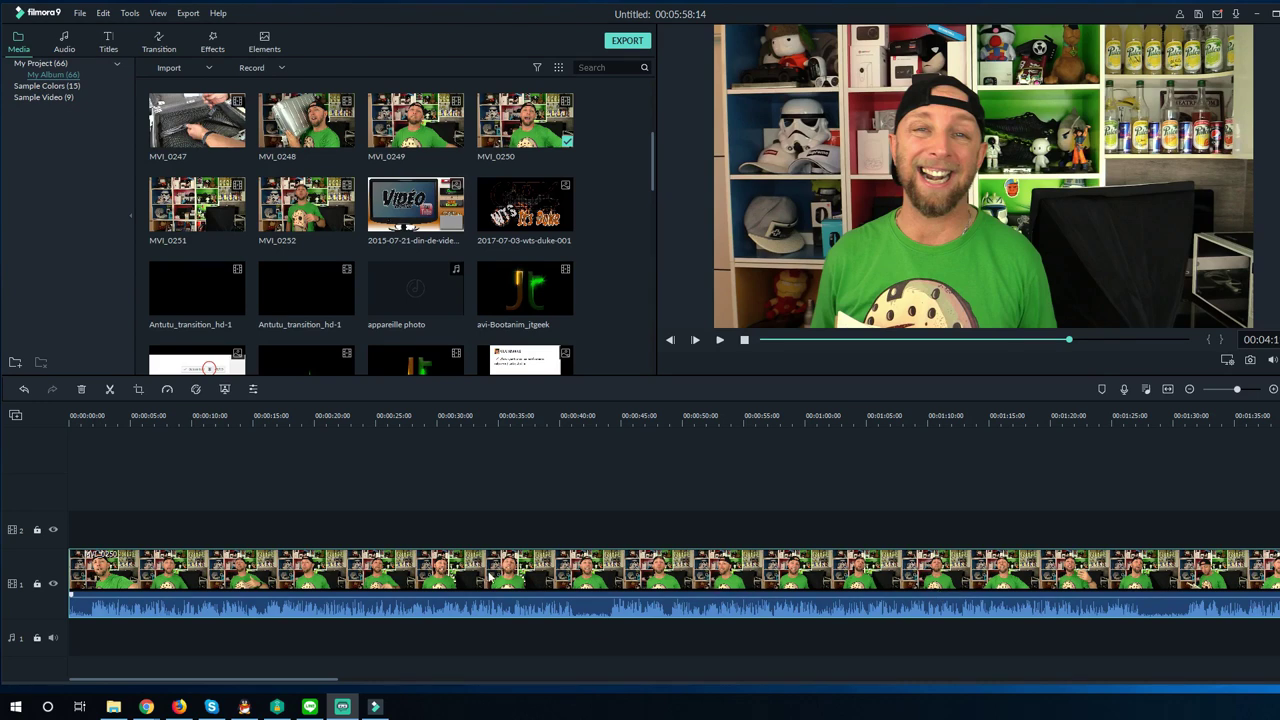
pyautogui.click(67, 427)
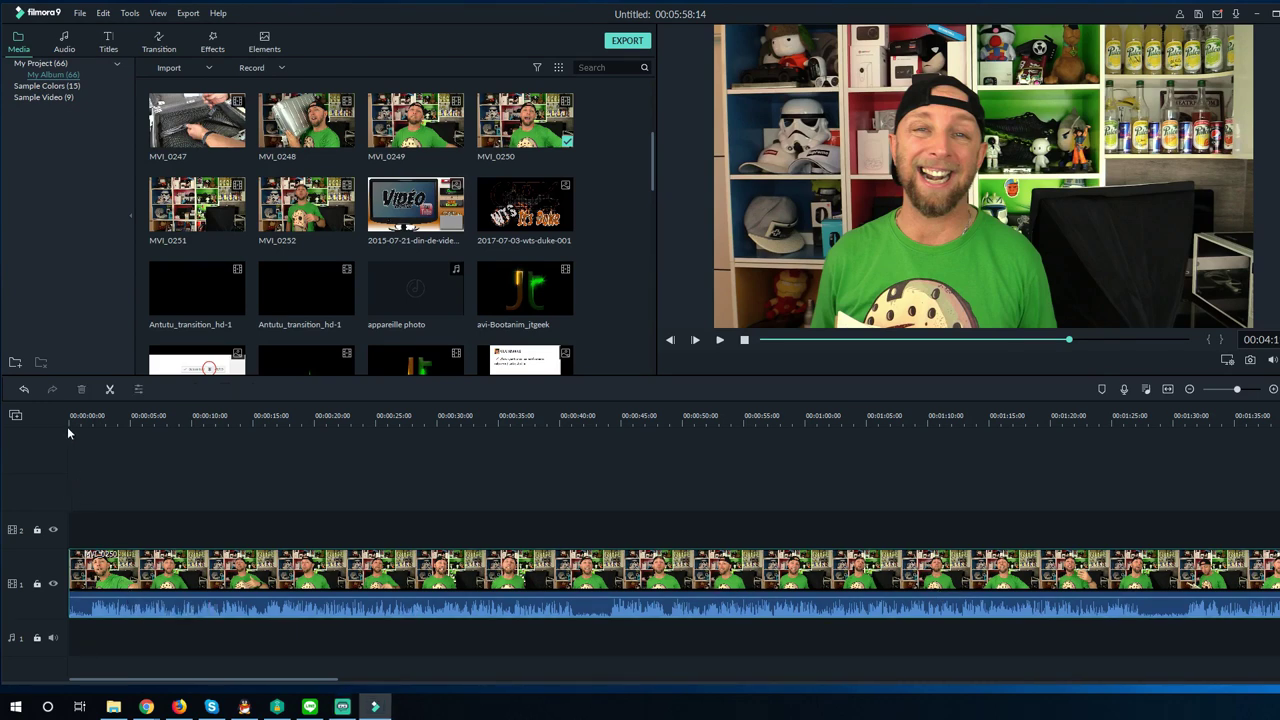
pyautogui.press('space')
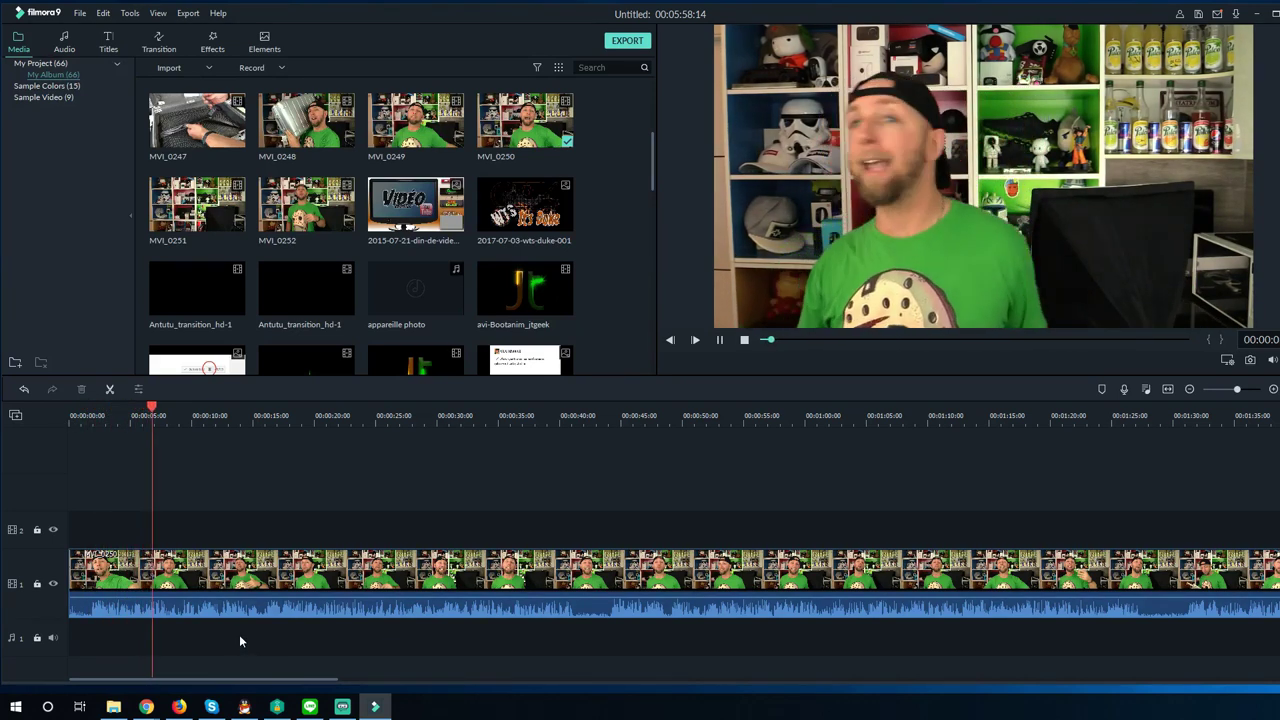
pyautogui.press('space')
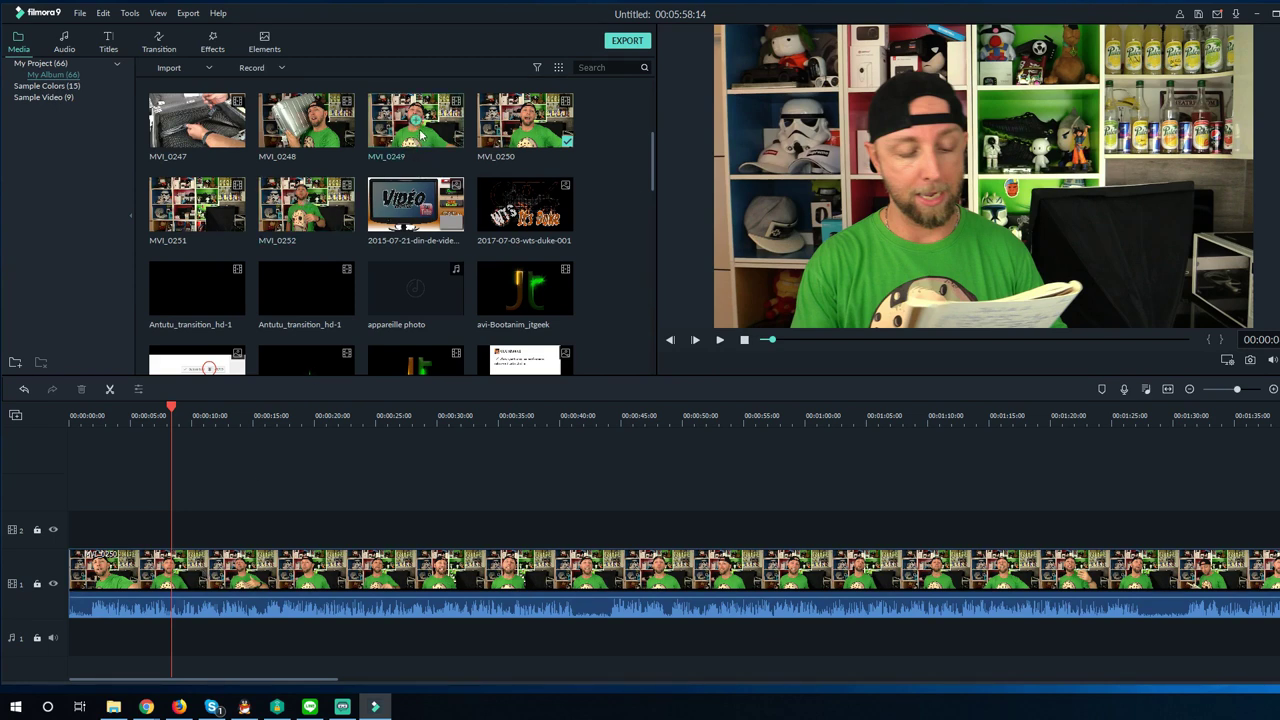
# Insert the MVI_0249 clip at the start of the first video track, ahead of MVI_0250
pyautogui.moveTo(171, 407); pyautogui.dragTo(72, 407)
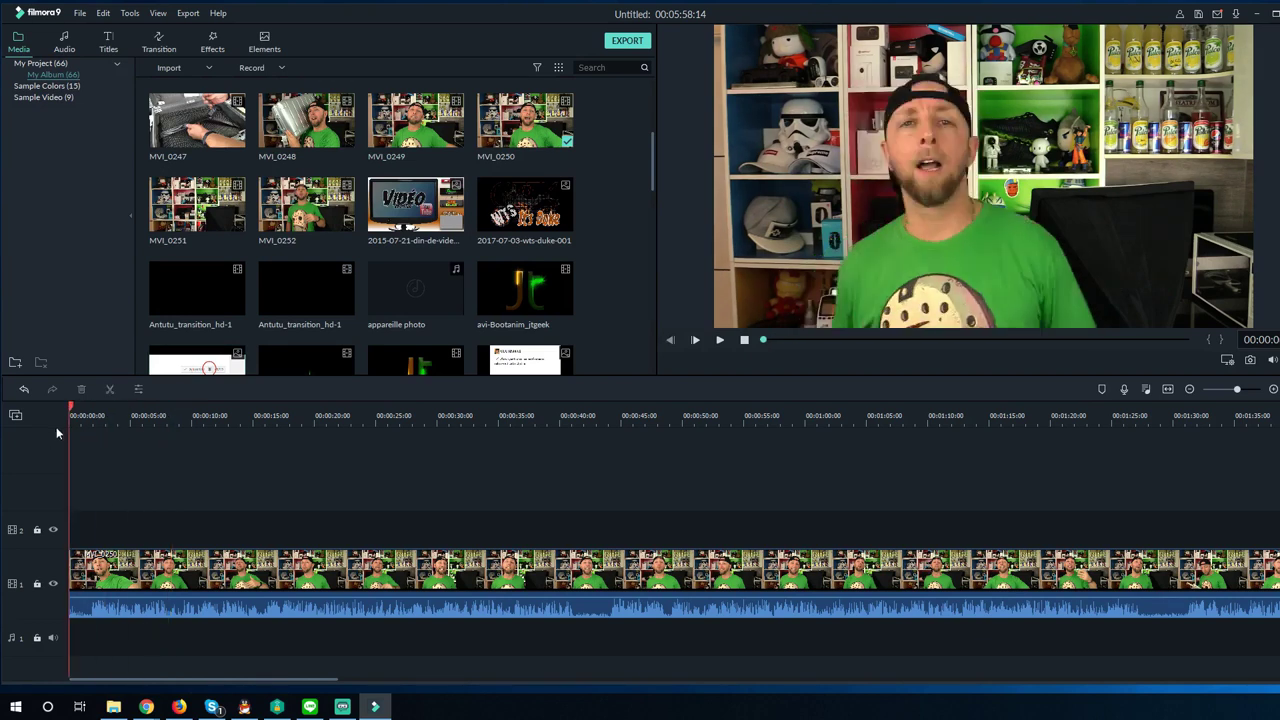
pyautogui.click(418, 120)
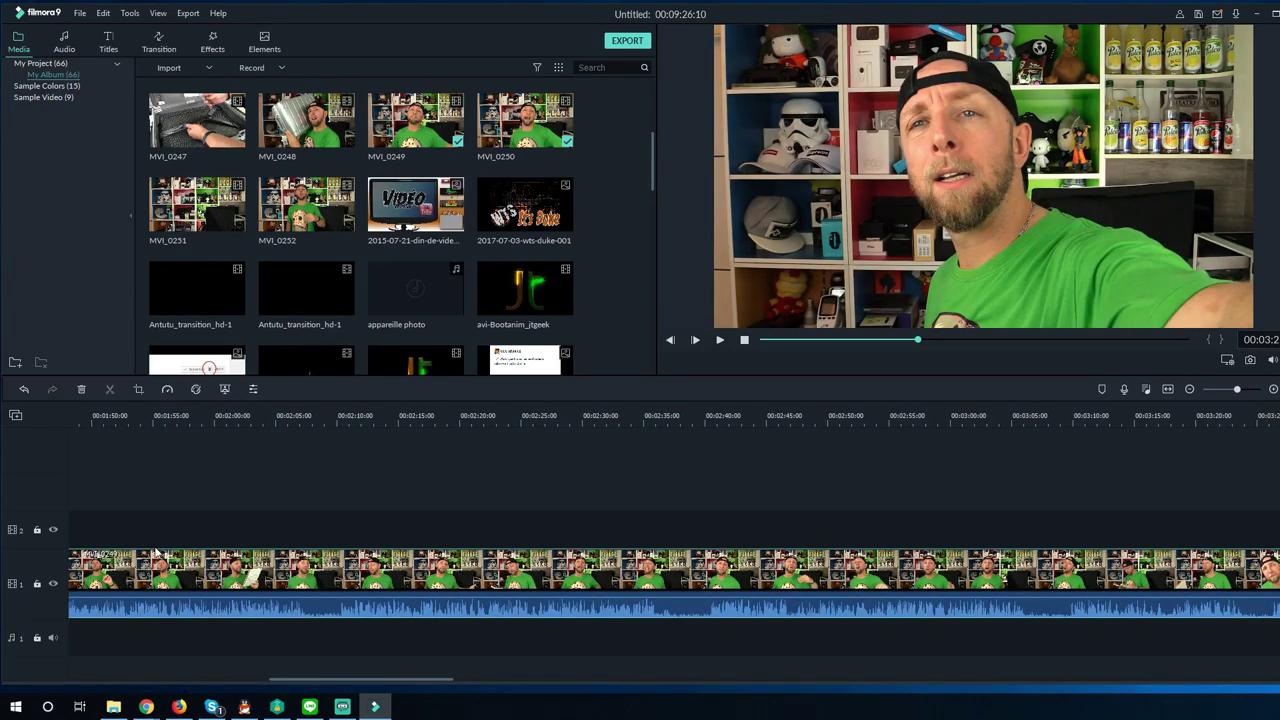
pyautogui.click(185, 480)
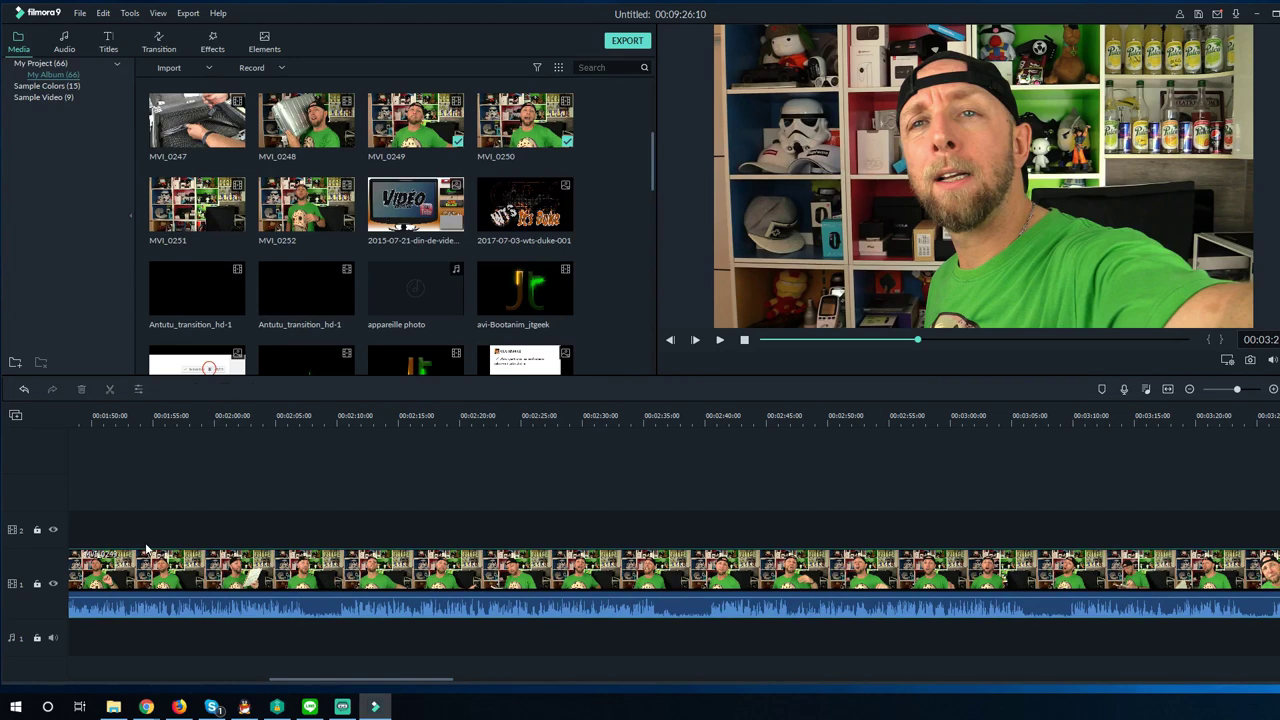
# Play the MVI_0249 clip from its start and split it at the pause at about 17 seconds
pyautogui.click(72, 422)
pyautogui.press('space')
pyautogui.press('space')
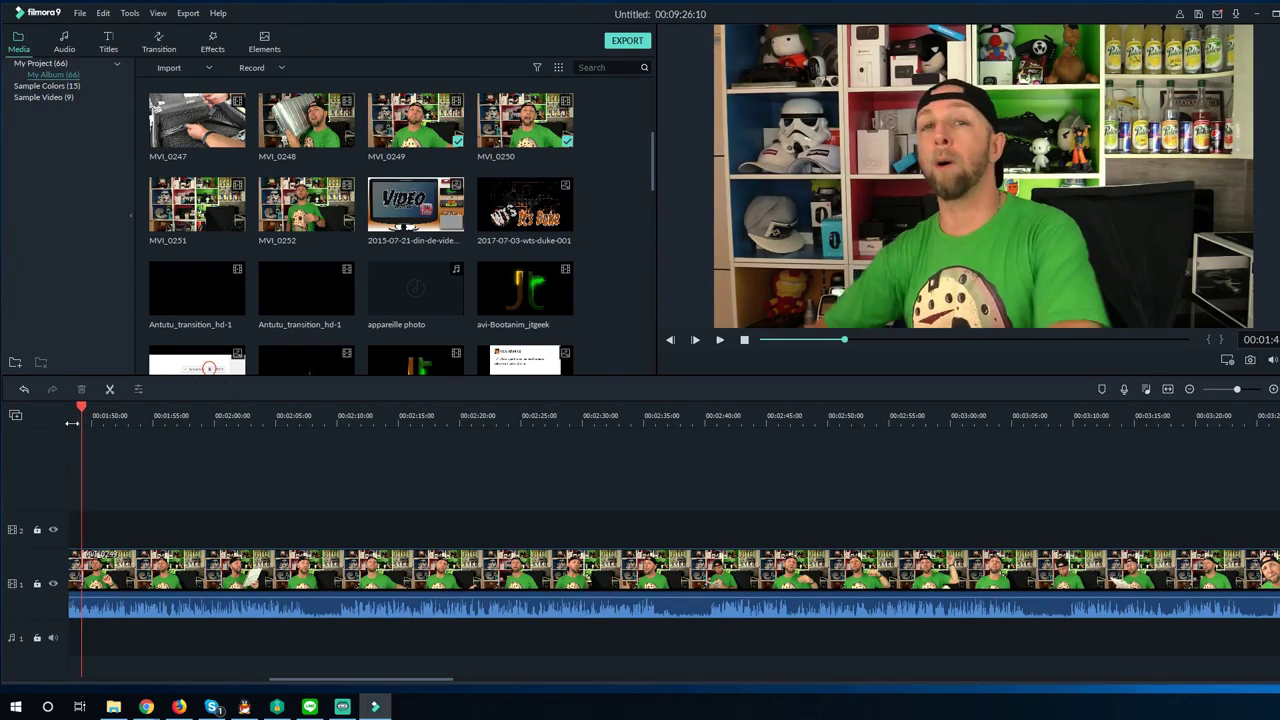
pyautogui.moveTo(385, 680); pyautogui.dragTo(108, 680)
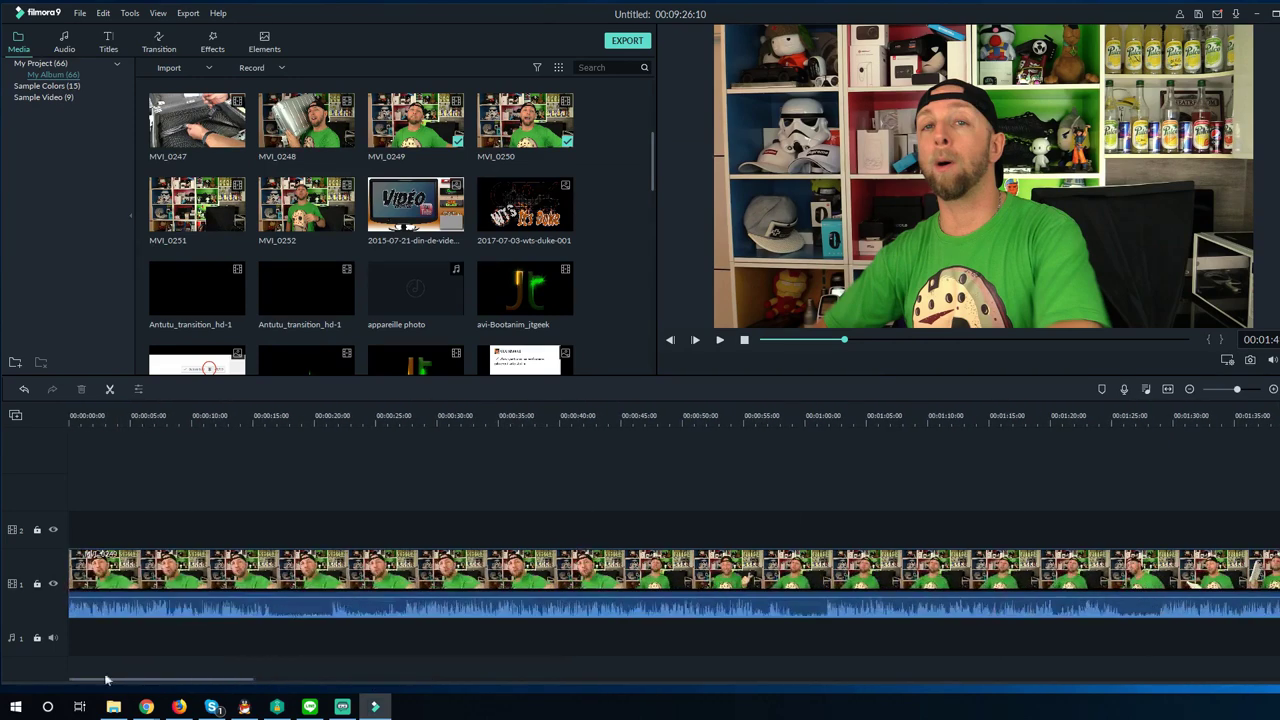
pyautogui.click(66, 421)
pyautogui.press('space')
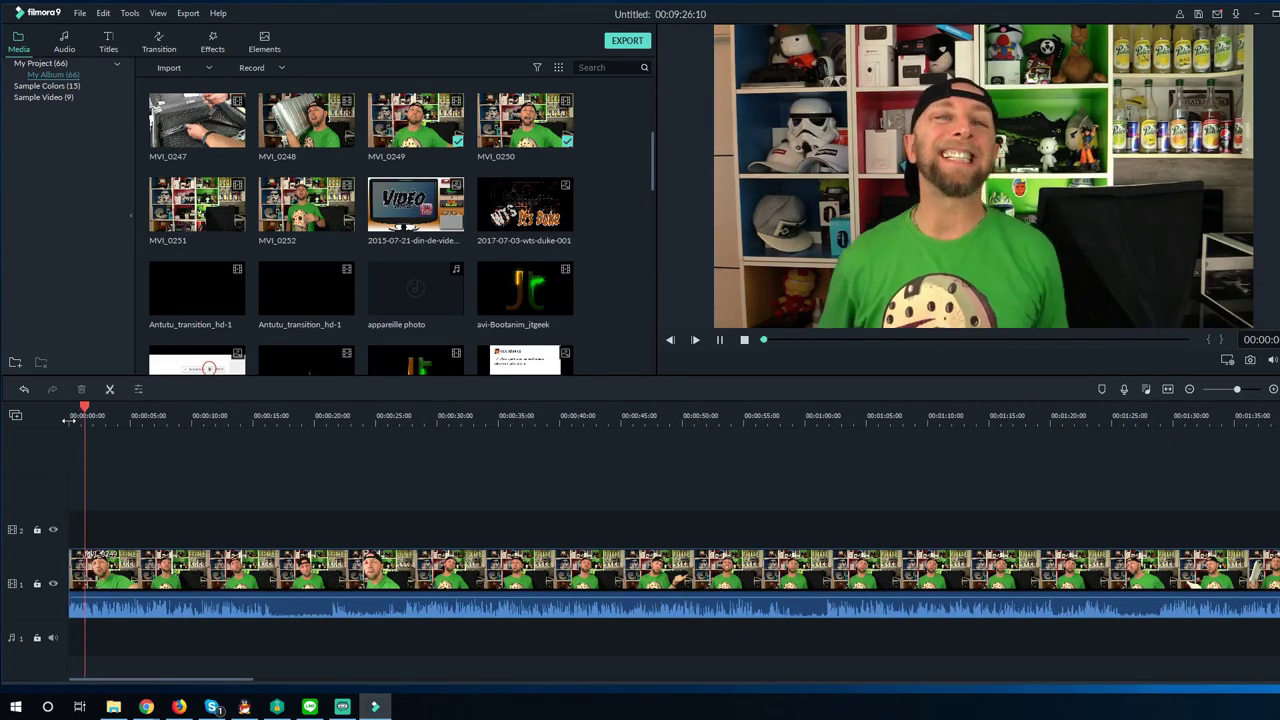
pyautogui.click(243, 420)
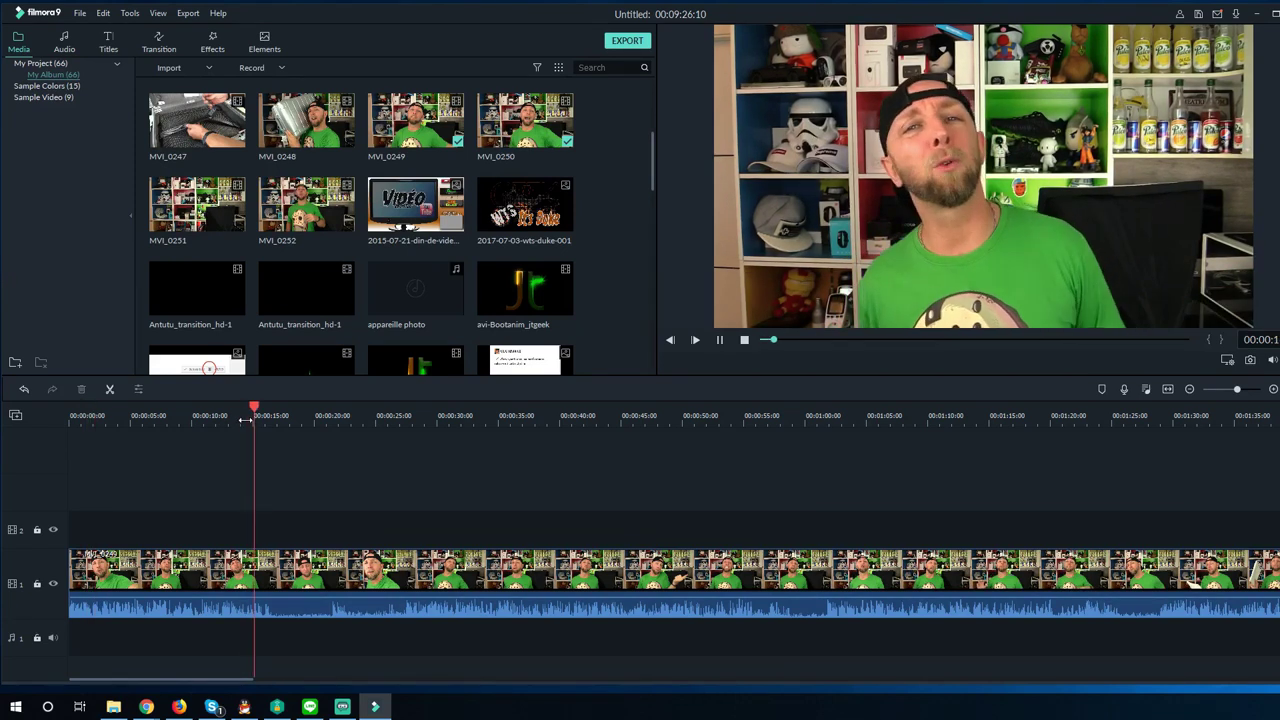
pyautogui.press('space')
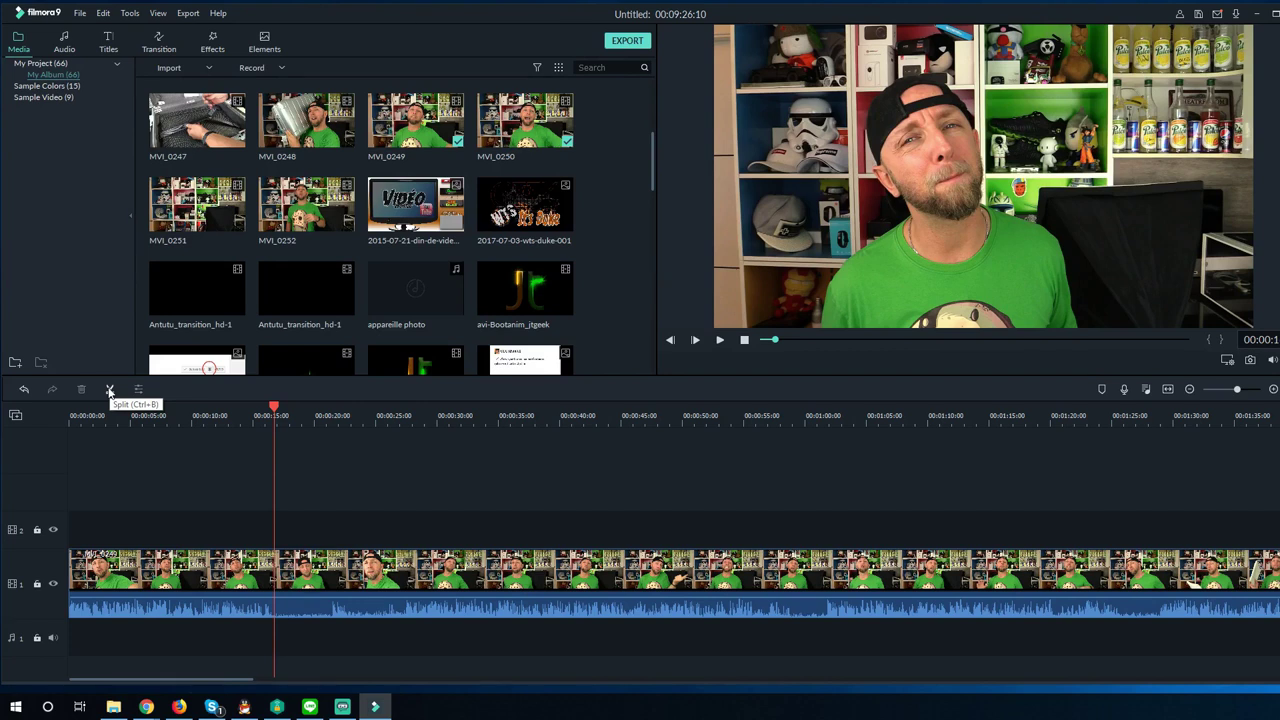
pyautogui.click(110, 390)
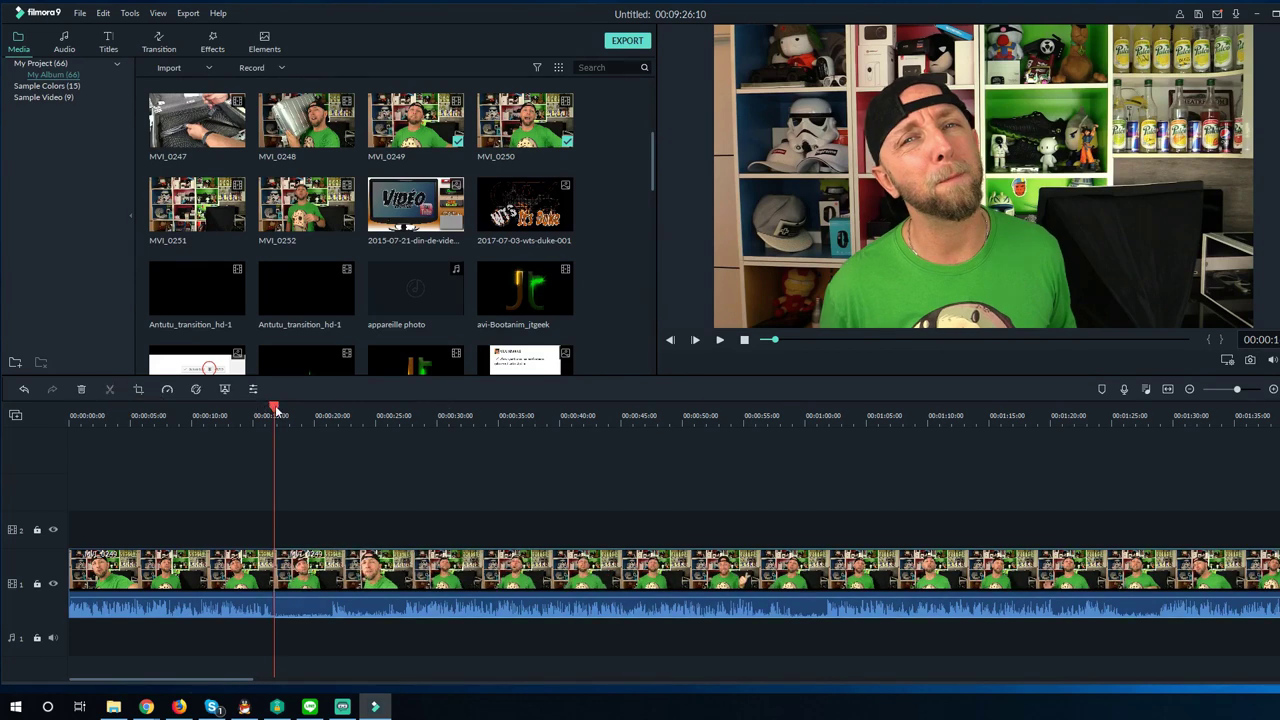
# Split the clip again at about 27 seconds, delete the section between the two cuts and close the gap
pyautogui.moveTo(276, 410); pyautogui.dragTo(404, 418)
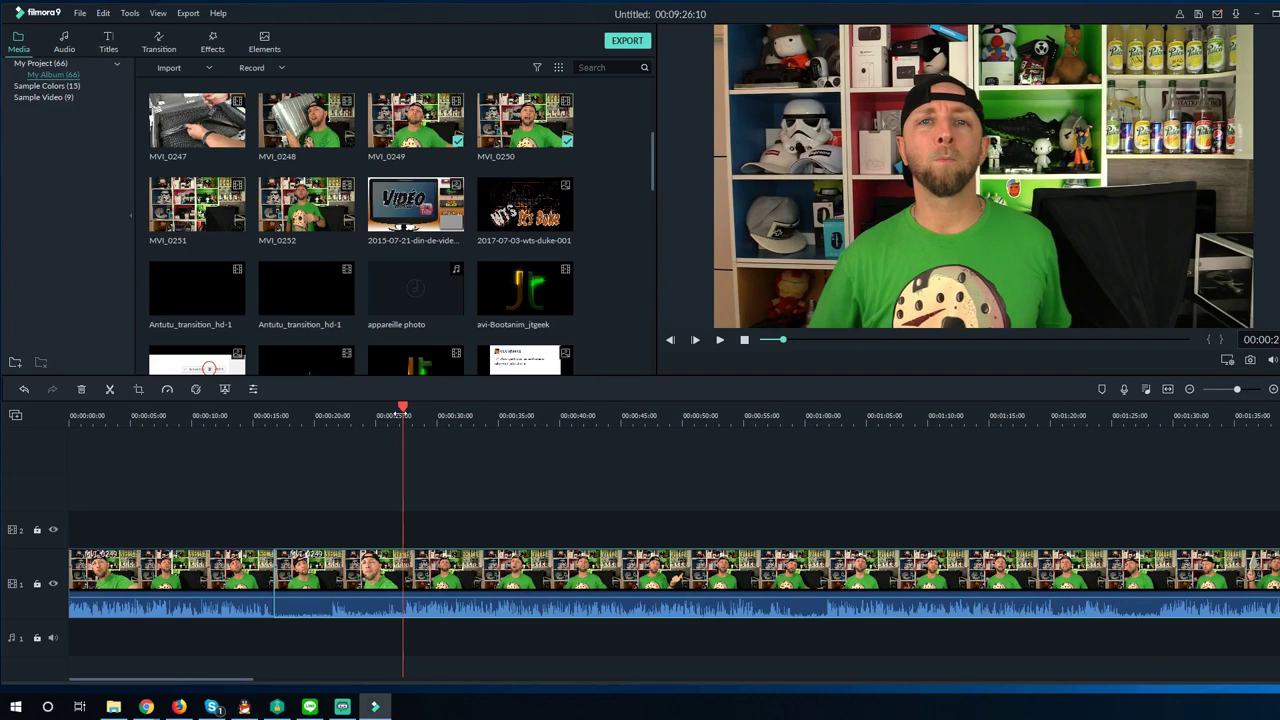
pyautogui.hotkey('ctrl', 'b')
pyautogui.click(336, 576)
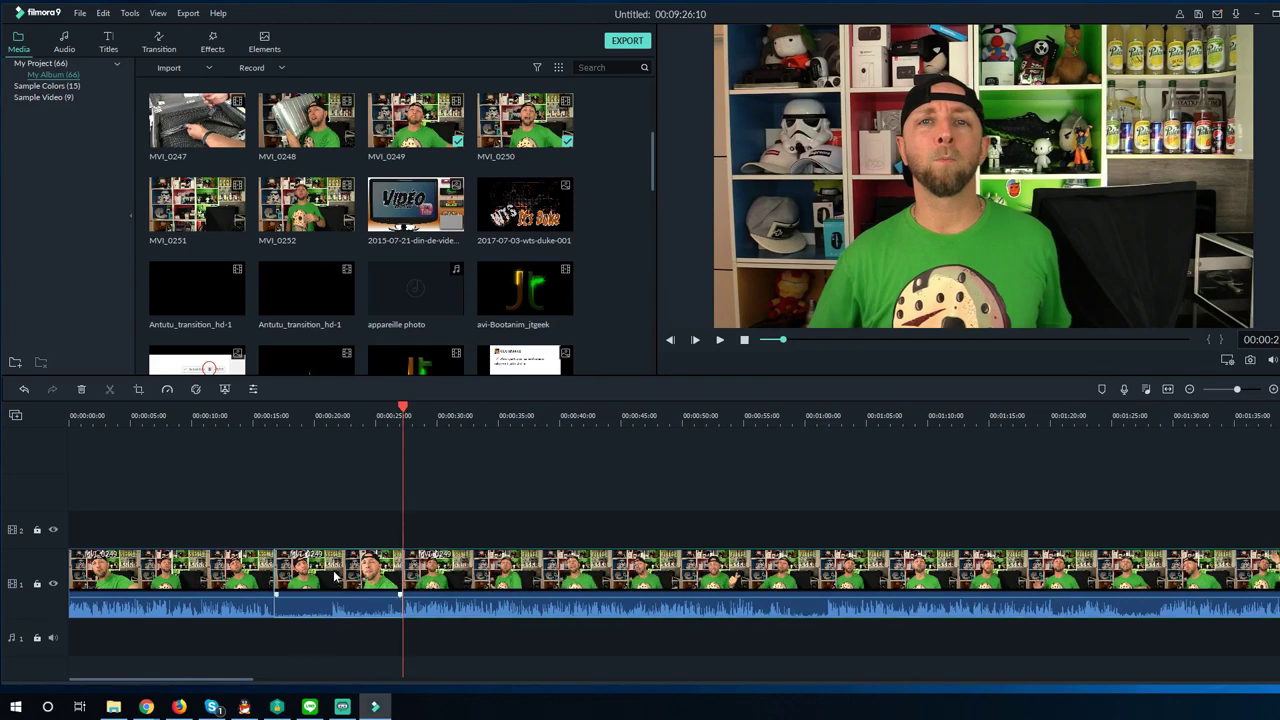
pyautogui.press('Delete')
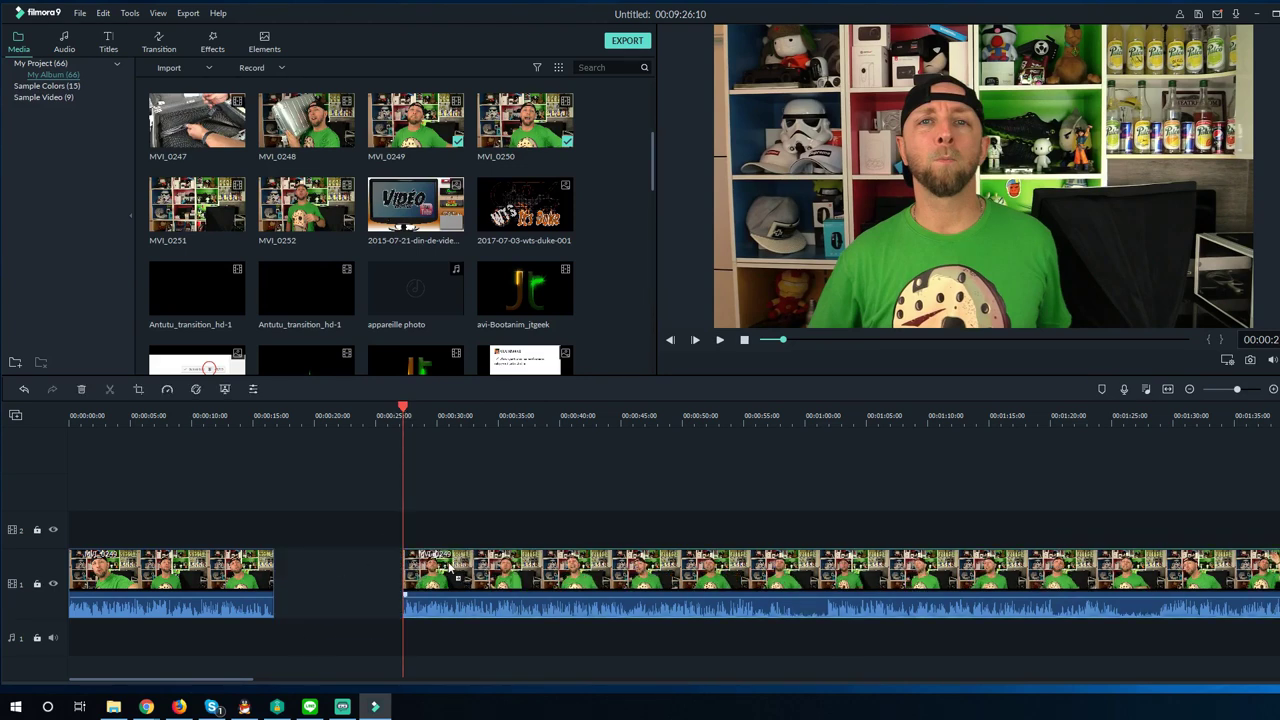
pyautogui.click(347, 558)
pyautogui.press('Delete')
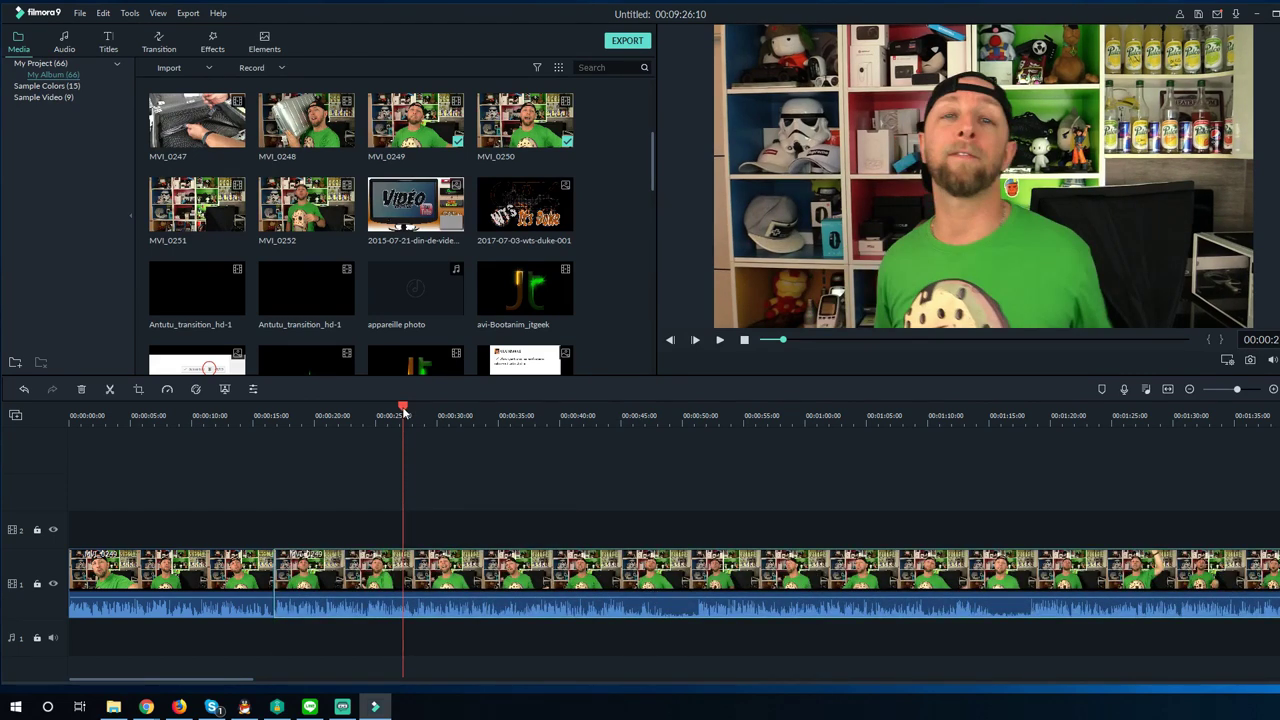
# Cut out the pause between about 48 and 51 seconds on the first video track and close the gap
pyautogui.moveTo(410, 413); pyautogui.dragTo(666, 417)
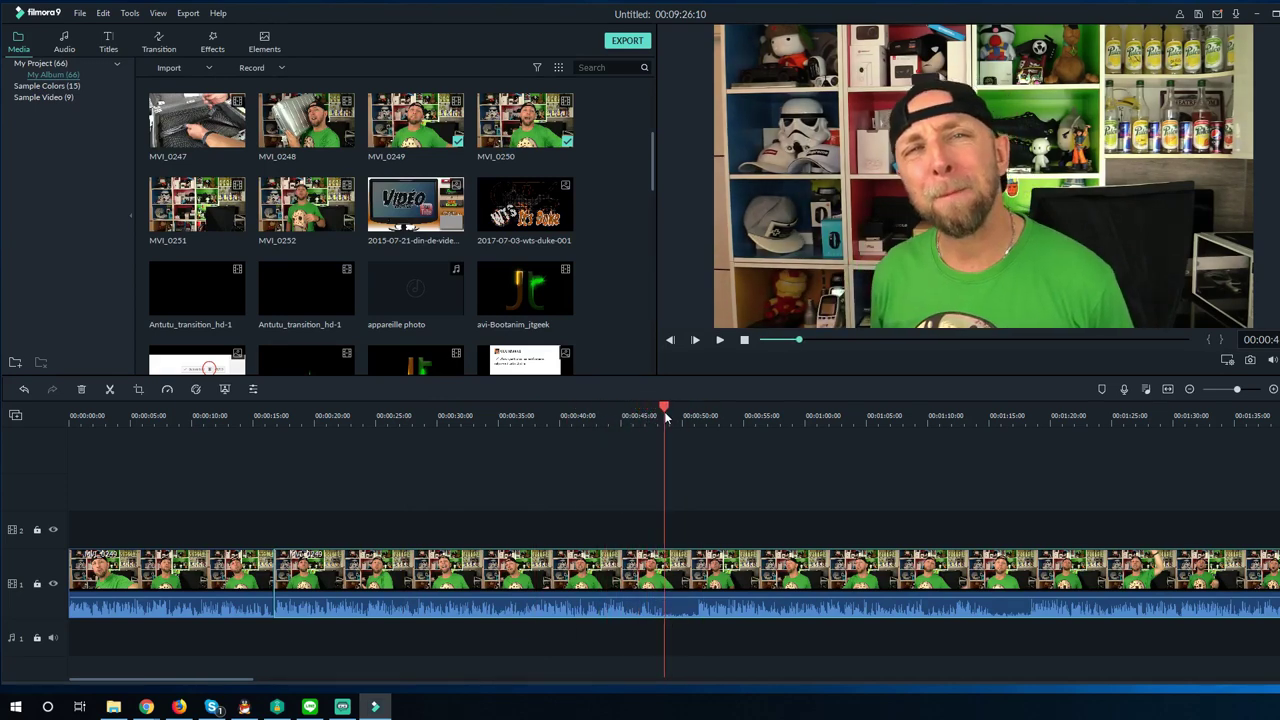
pyautogui.hotkey('ctrl', 'b')
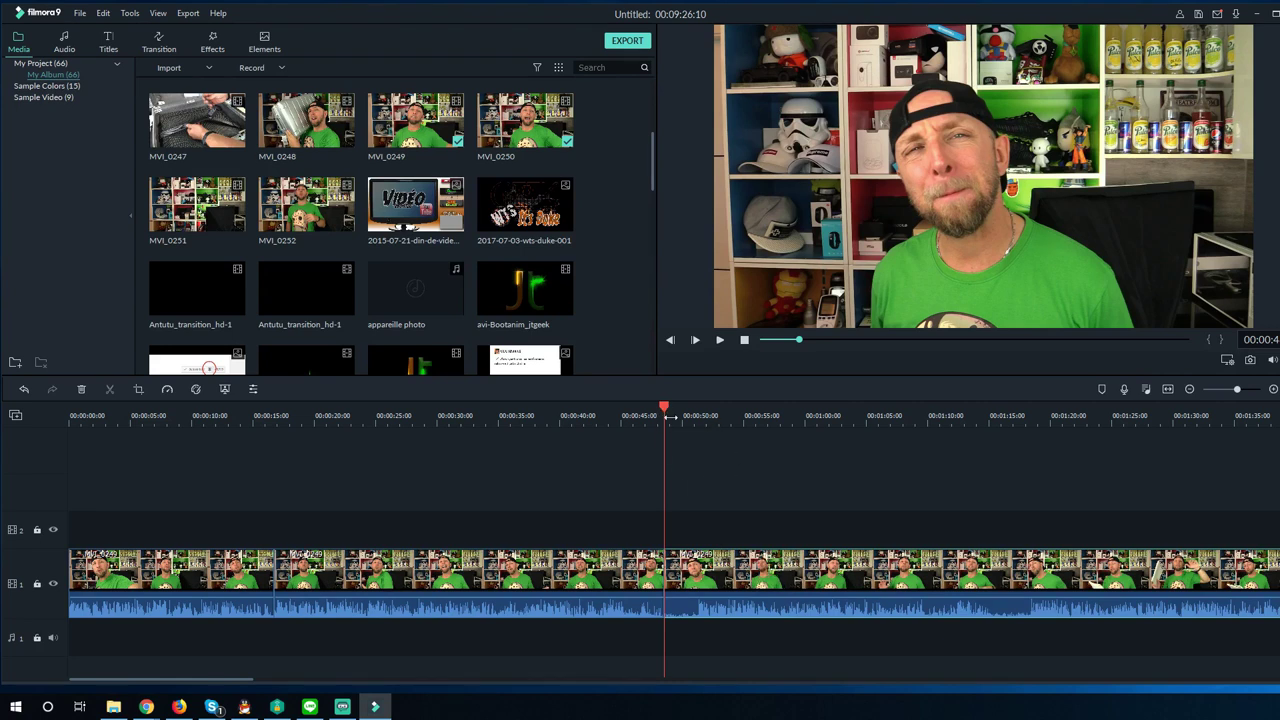
pyautogui.moveTo(664, 408); pyautogui.dragTo(693, 407)
pyautogui.hotkey('ctrl', 'b')
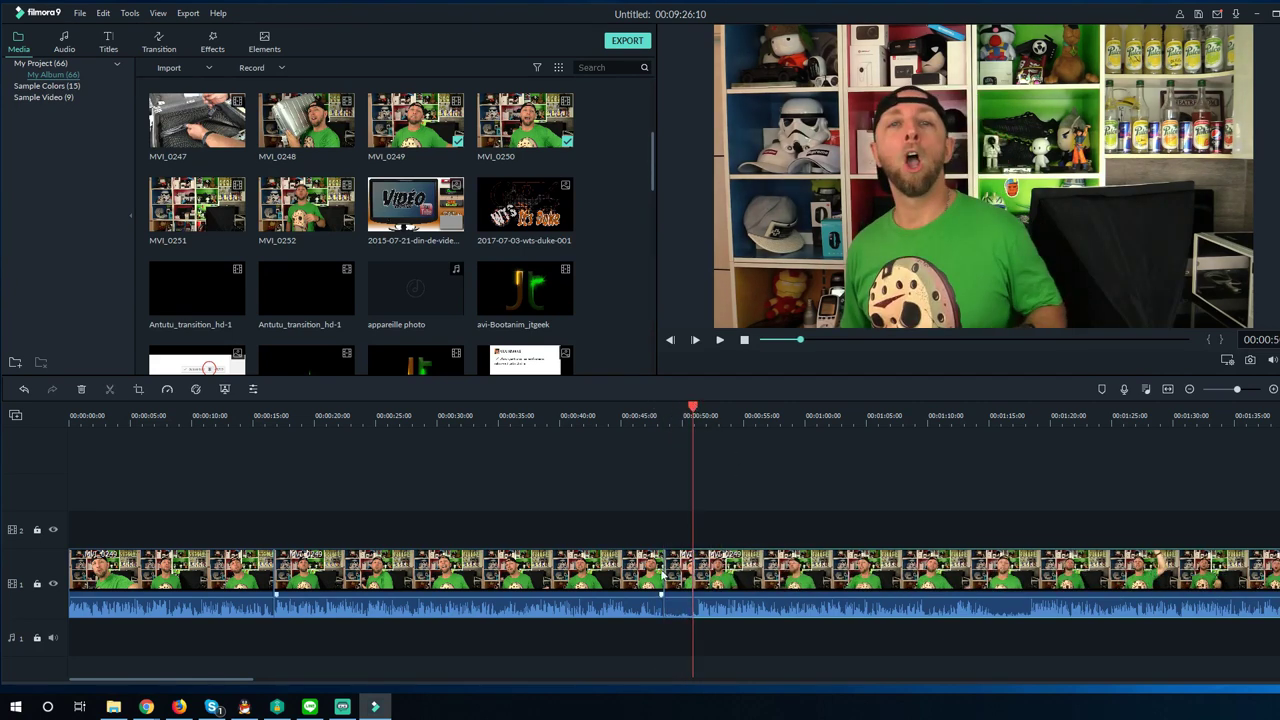
pyautogui.click(676, 572)
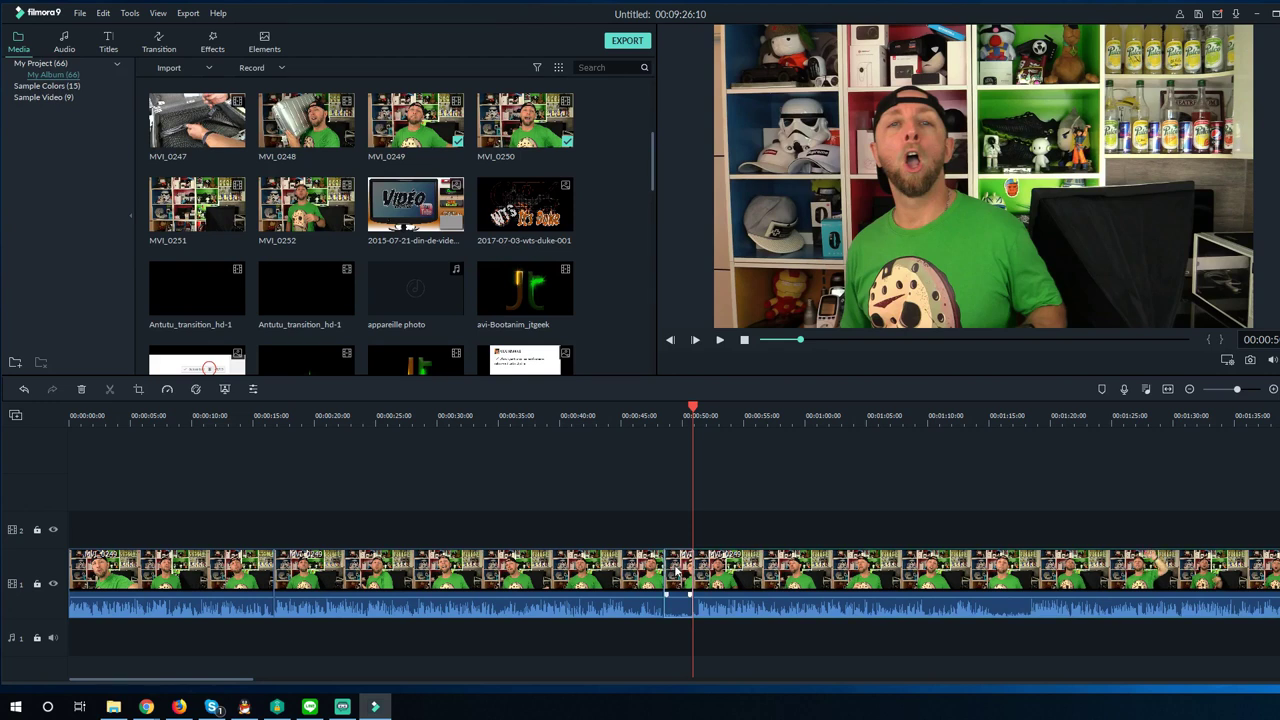
pyautogui.press('Delete')
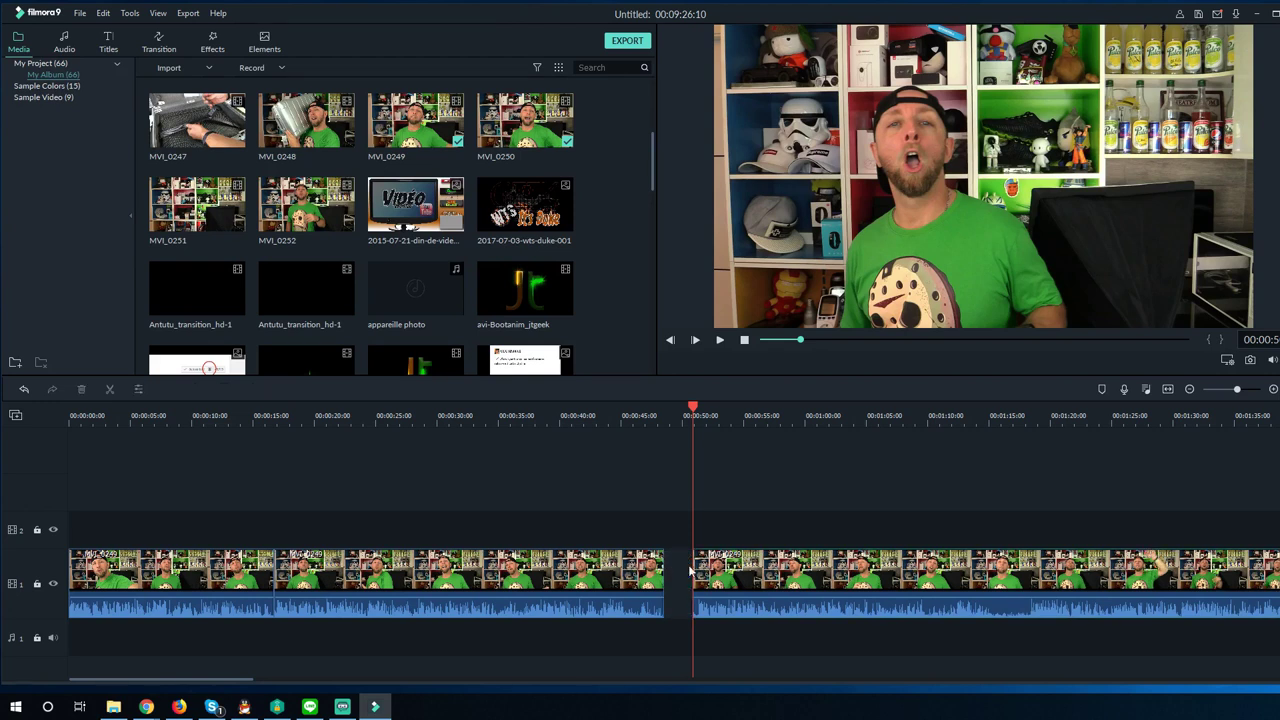
pyautogui.moveTo(720, 570); pyautogui.dragTo(694, 572)
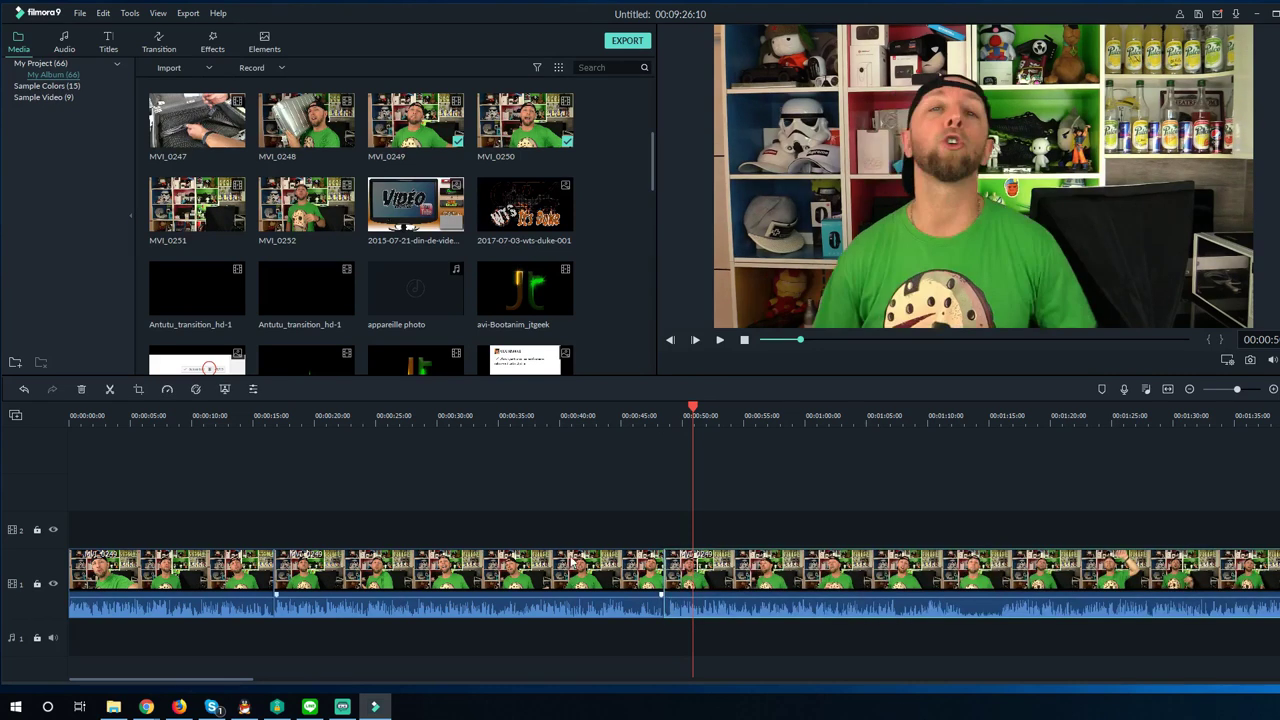
# Cut out the pause between about 1:13 and 1:16 on the first video track and close the gap
pyautogui.moveTo(152, 683); pyautogui.dragTo(257, 680)
pyautogui.click(230, 415)
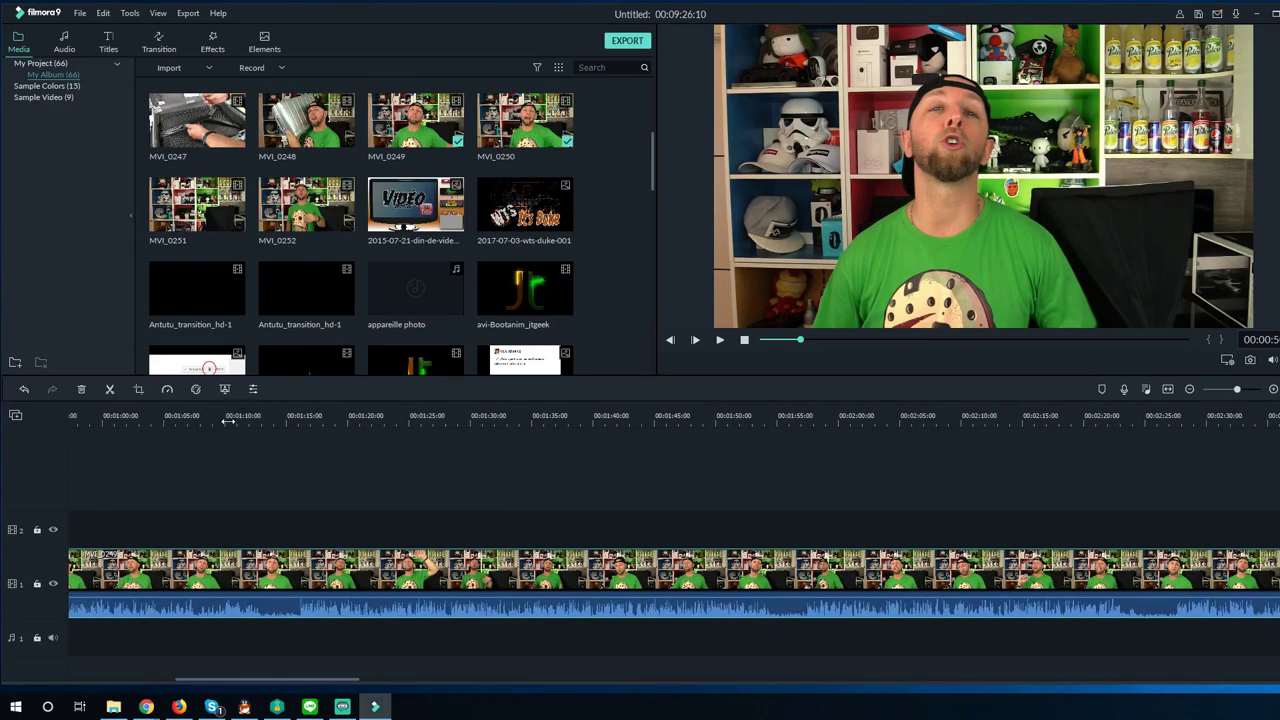
pyautogui.moveTo(234, 414); pyautogui.dragTo(263, 415)
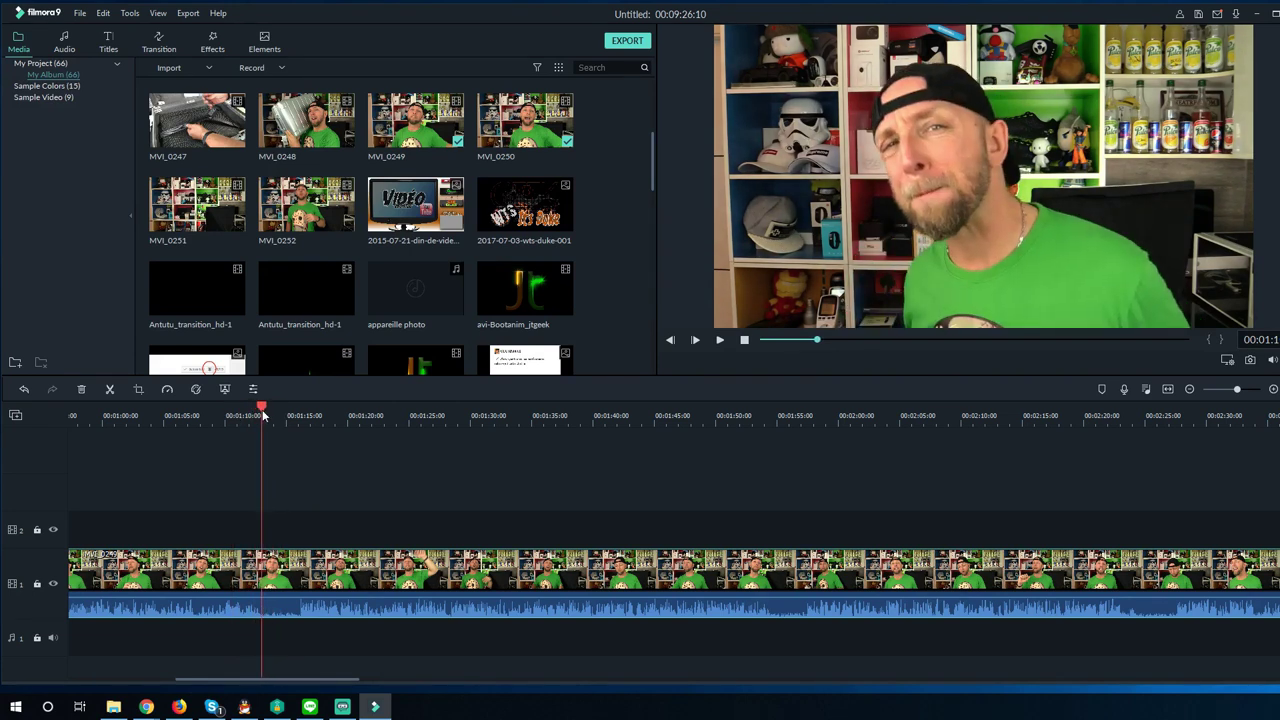
pyautogui.hotkey('ctrl', 'b')
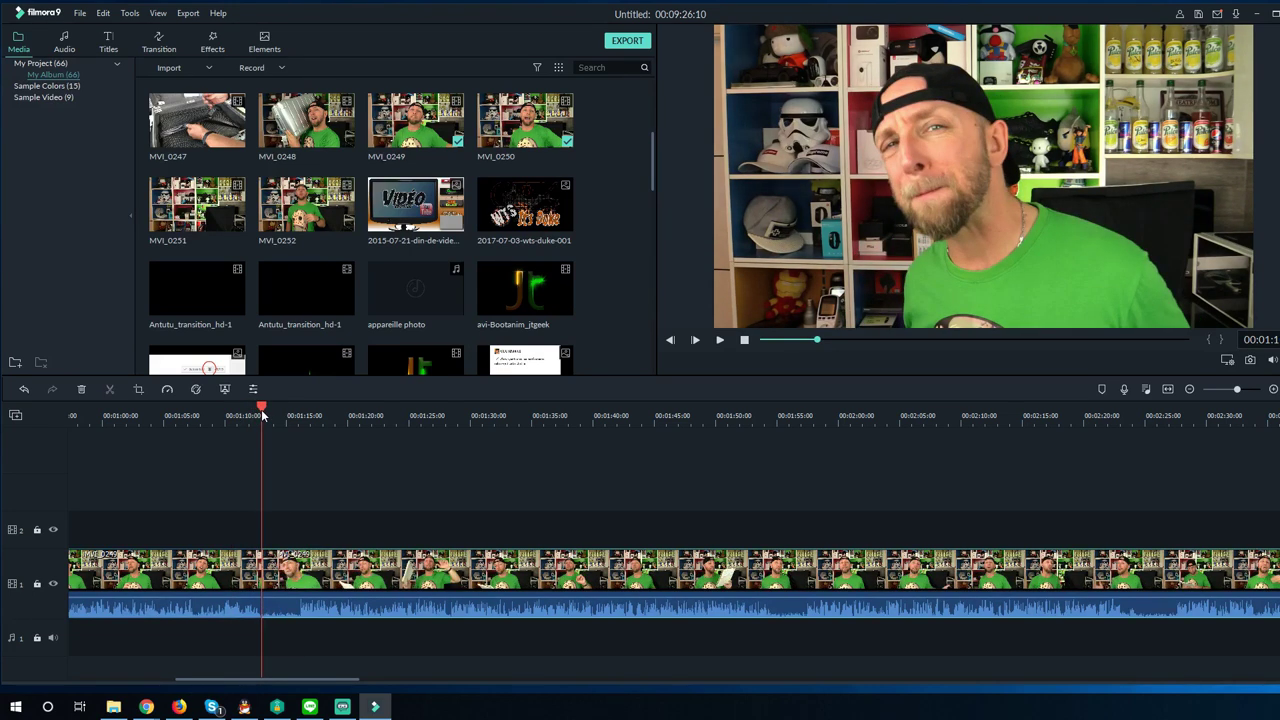
pyautogui.moveTo(265, 408); pyautogui.dragTo(297, 404)
pyautogui.hotkey('ctrl', 'b')
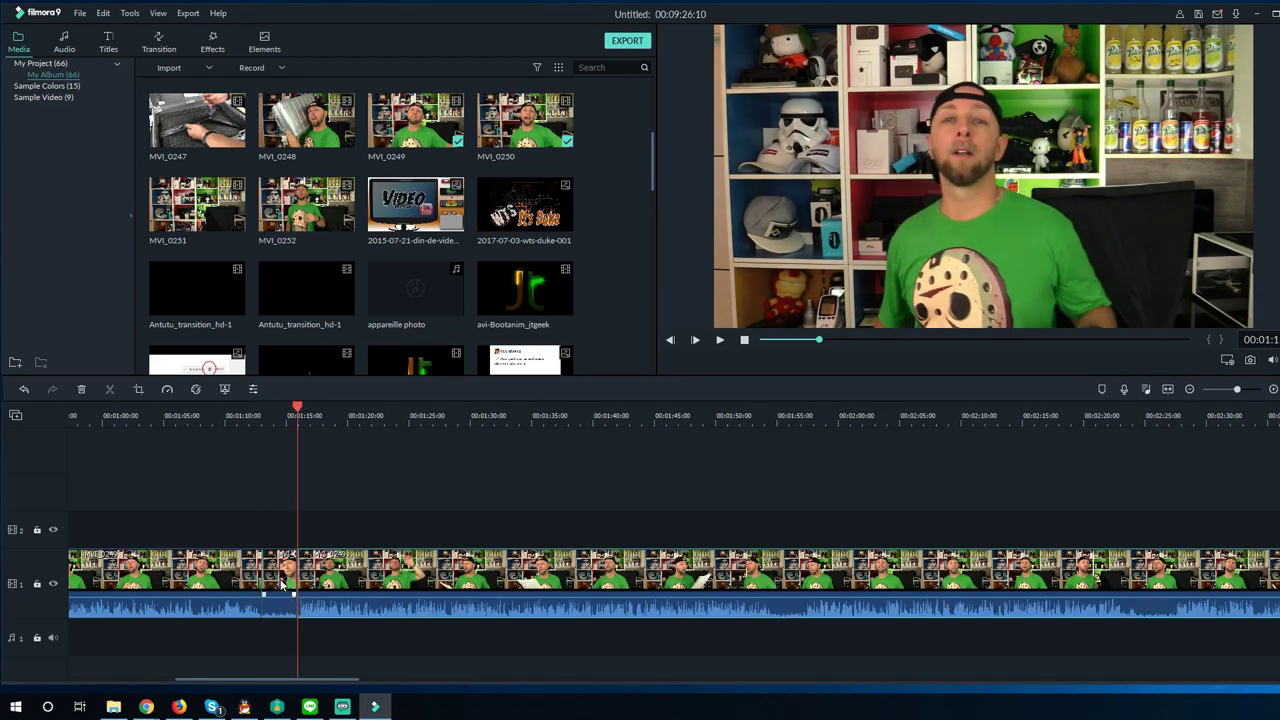
pyautogui.click(281, 574)
pyautogui.press('Delete')
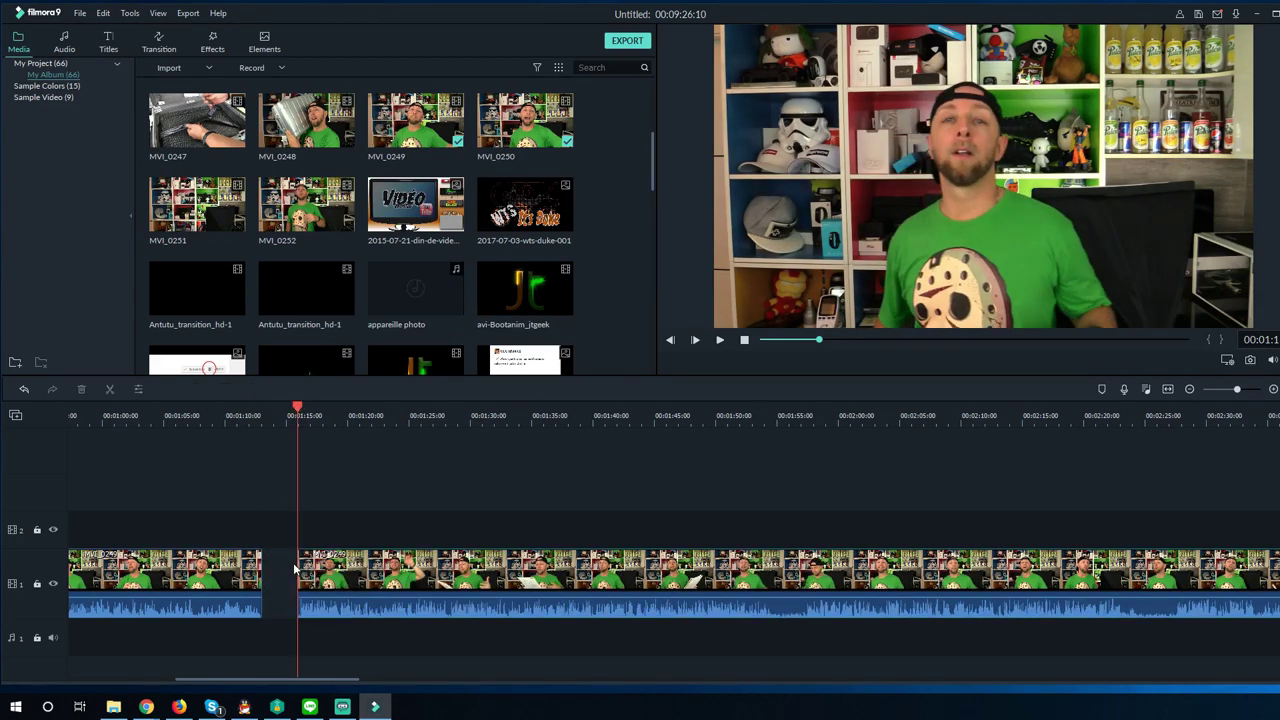
pyautogui.click(297, 564)
pyautogui.moveTo(295, 564)
pyautogui.mouseDown()
pyautogui.moveTo(266, 564)
pyautogui.moveTo(294, 567)
pyautogui.mouseUp()
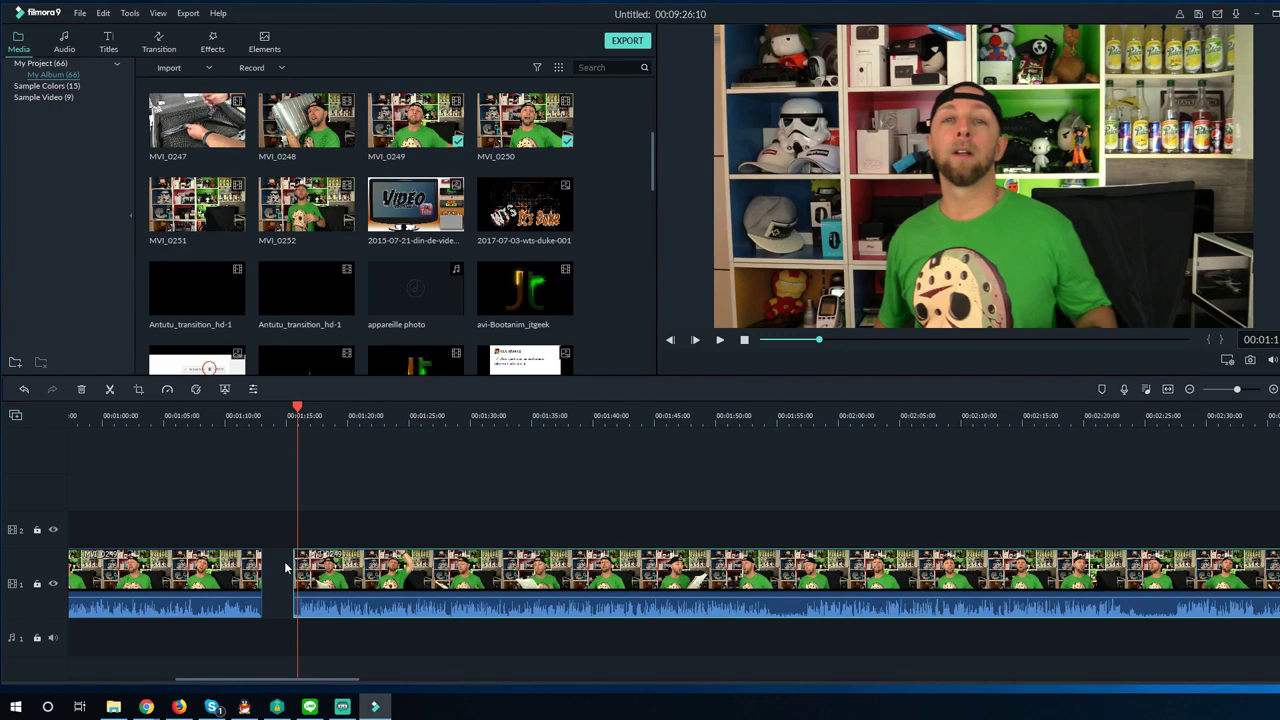
pyautogui.moveTo(290, 560); pyautogui.dragTo(300, 566)
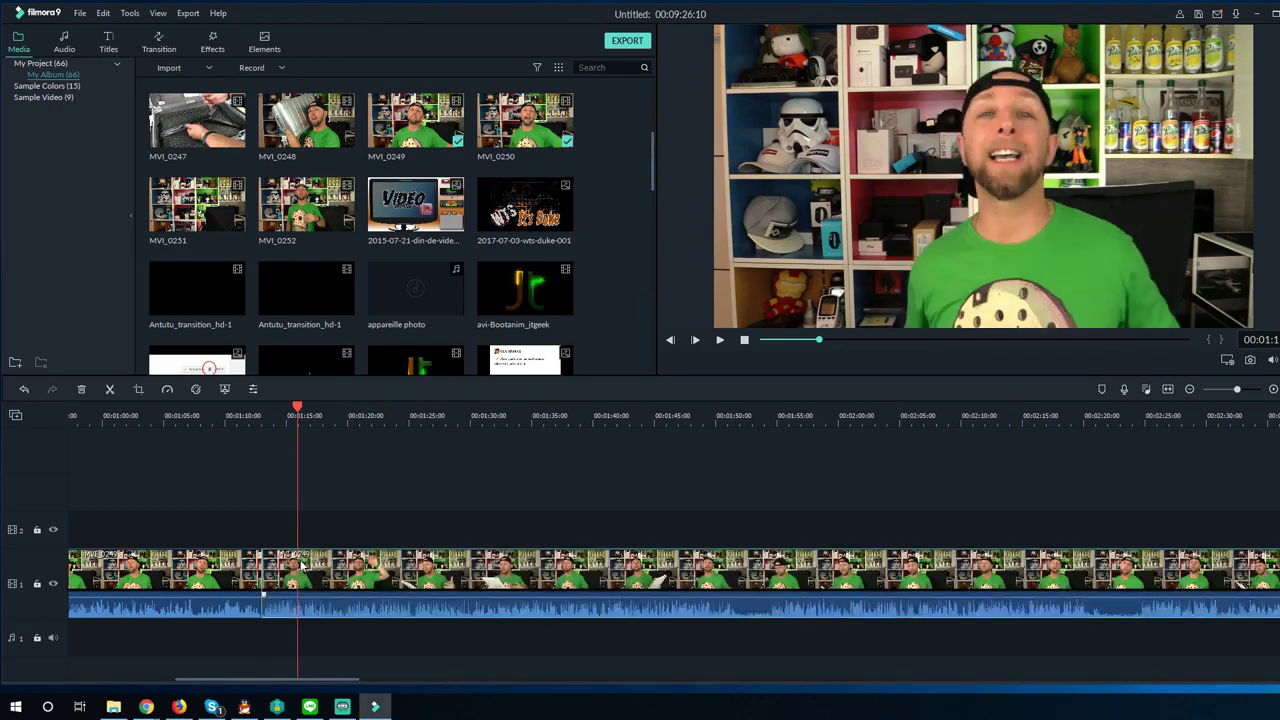
# Split the footage on the first video track at about 1:51 and 1:54 and delete the section between the cuts
pyautogui.click(727, 428)
pyautogui.click(724, 421)
pyautogui.scroll(2, 723, 413)
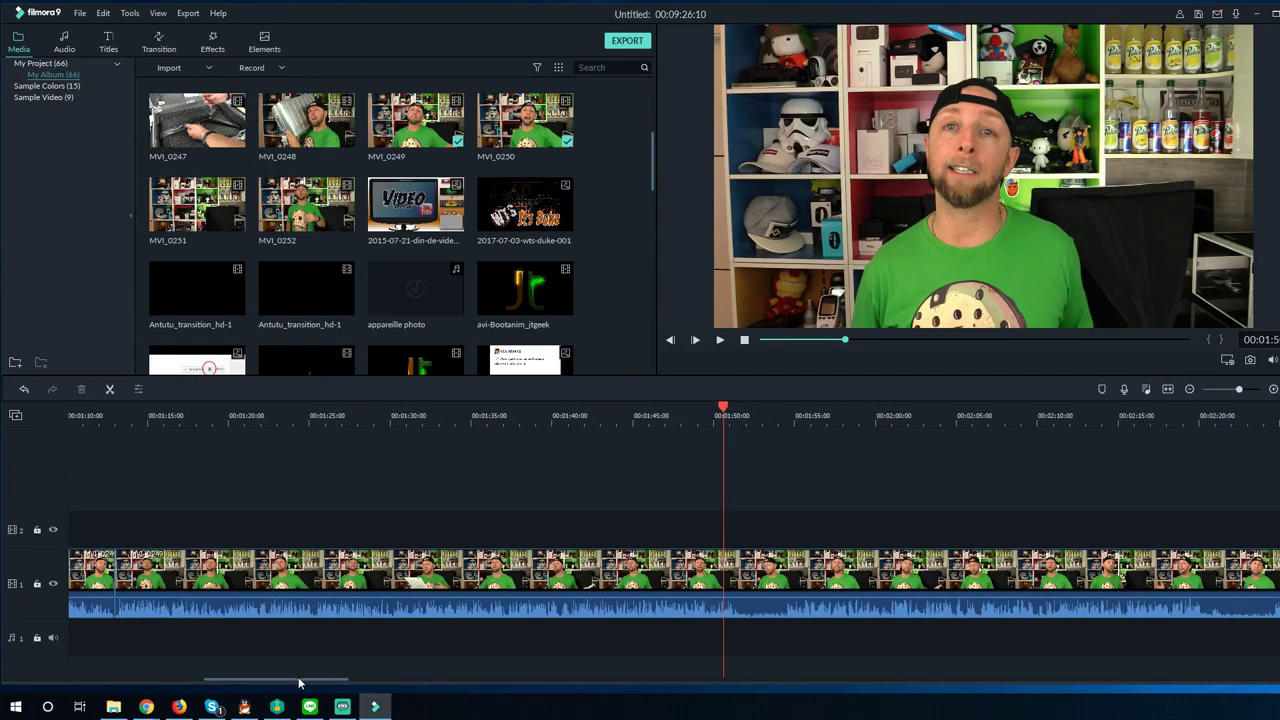
pyautogui.moveTo(299, 683); pyautogui.dragTo(351, 683)
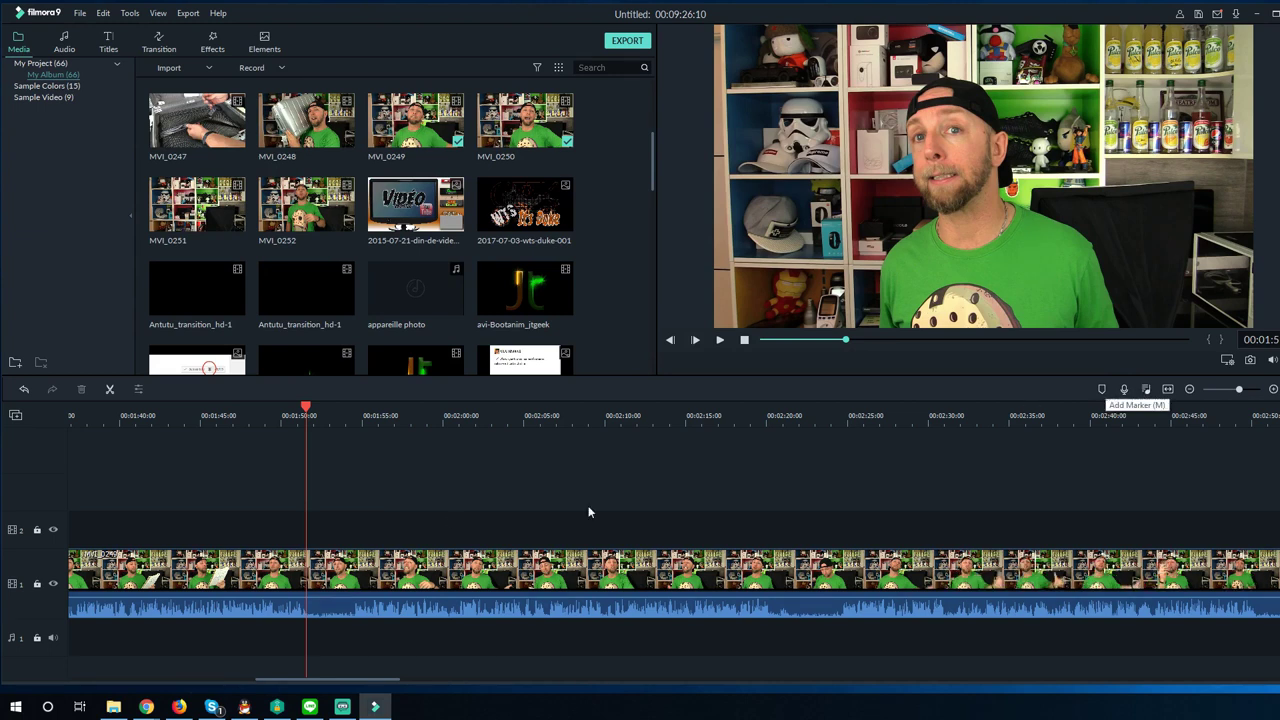
pyautogui.click(306, 576)
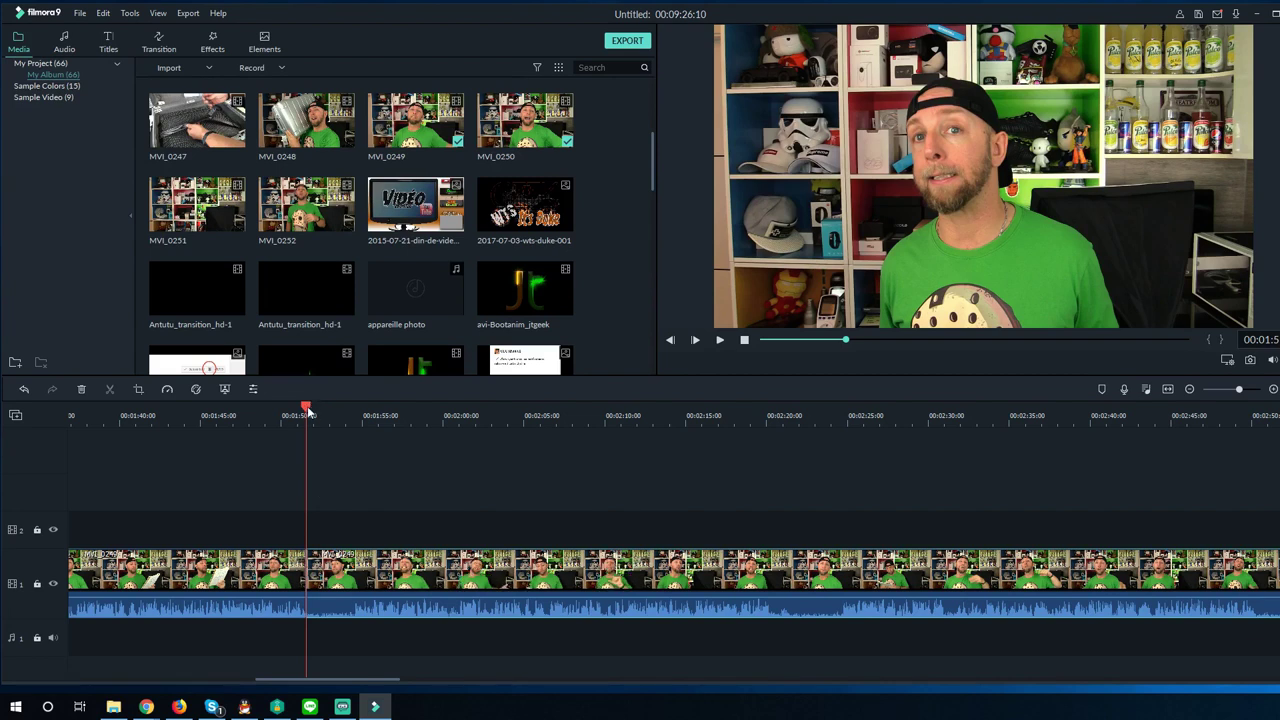
pyautogui.moveTo(309, 406); pyautogui.dragTo(348, 412)
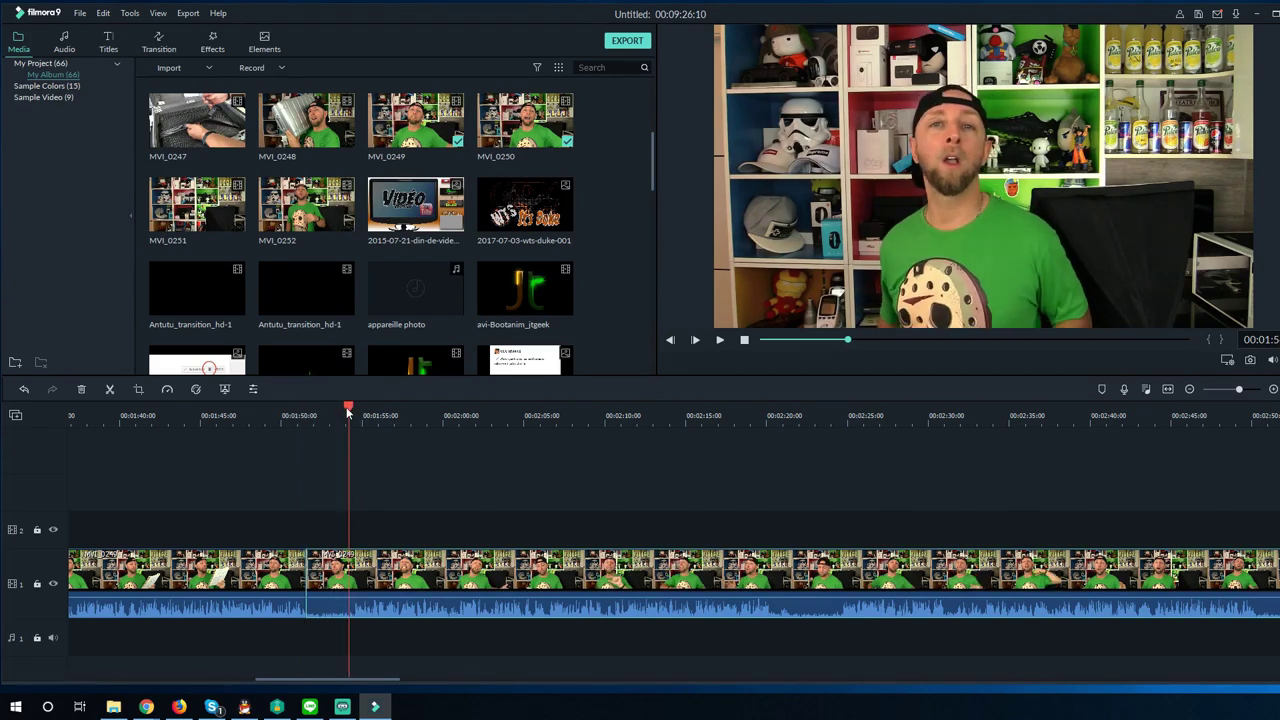
pyautogui.hotkey('ctrl', 'b')
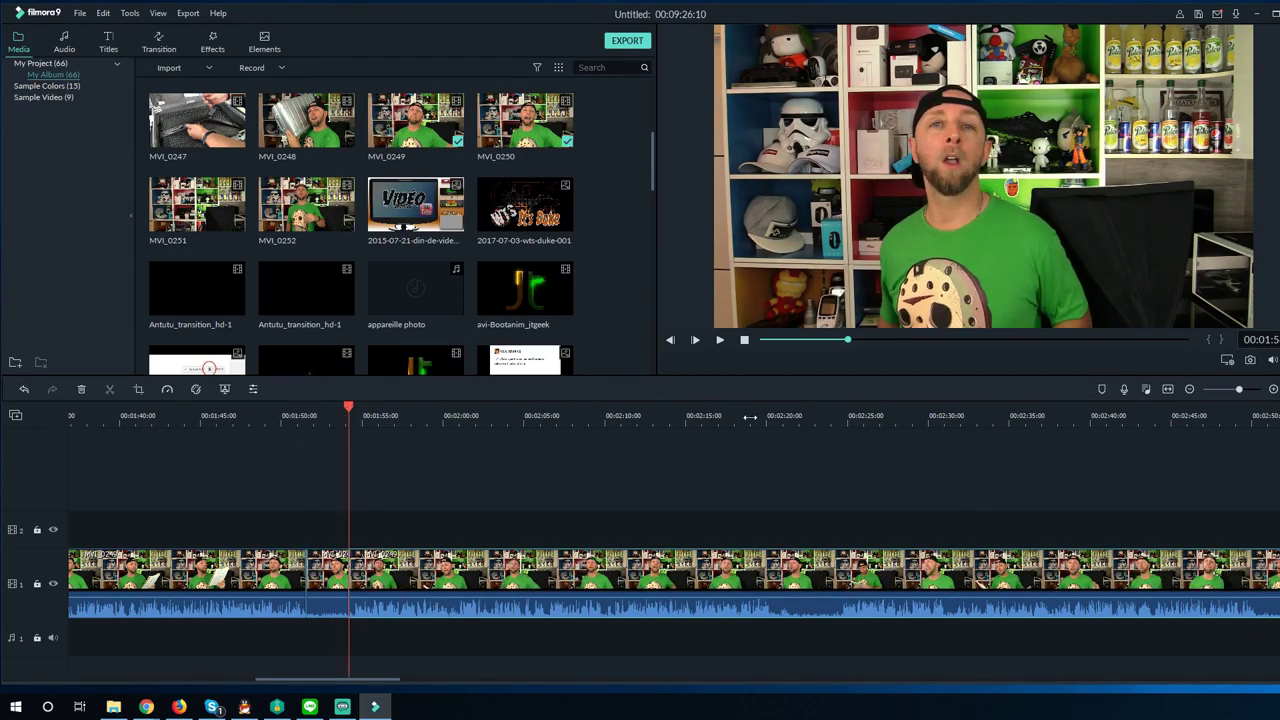
pyautogui.moveTo(750, 417); pyautogui.dragTo(573, 437)
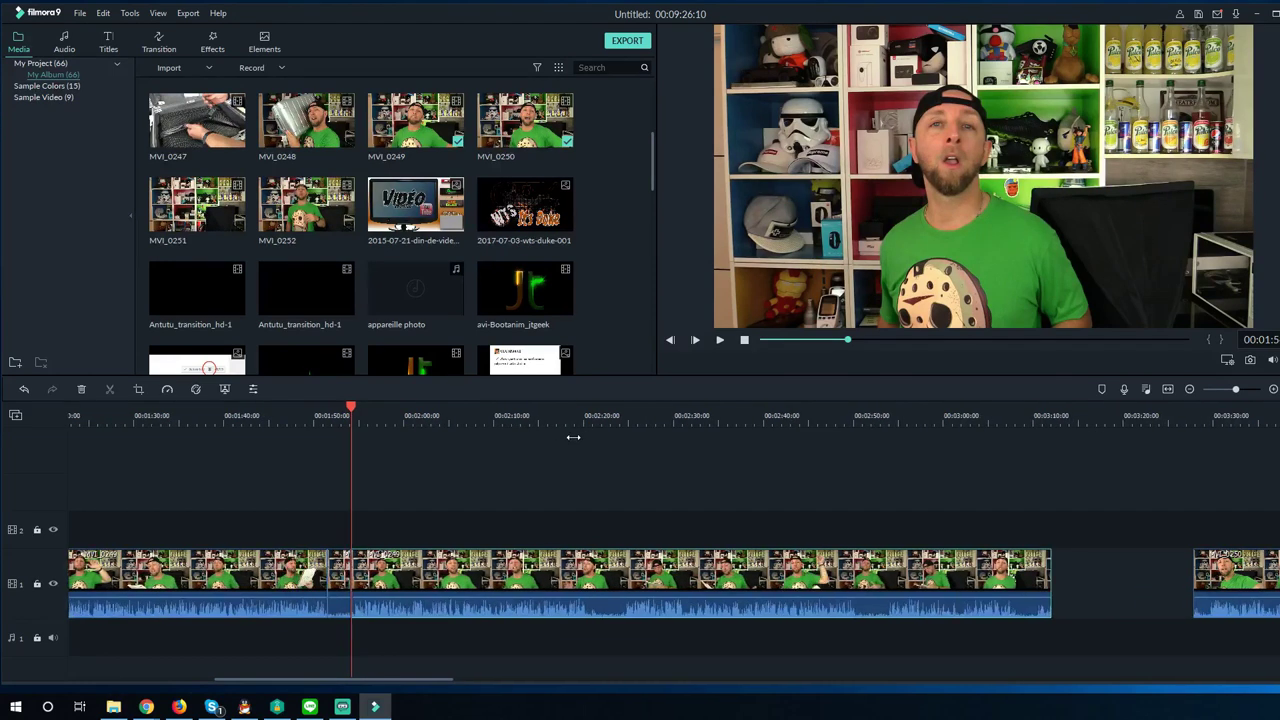
pyautogui.click(336, 568)
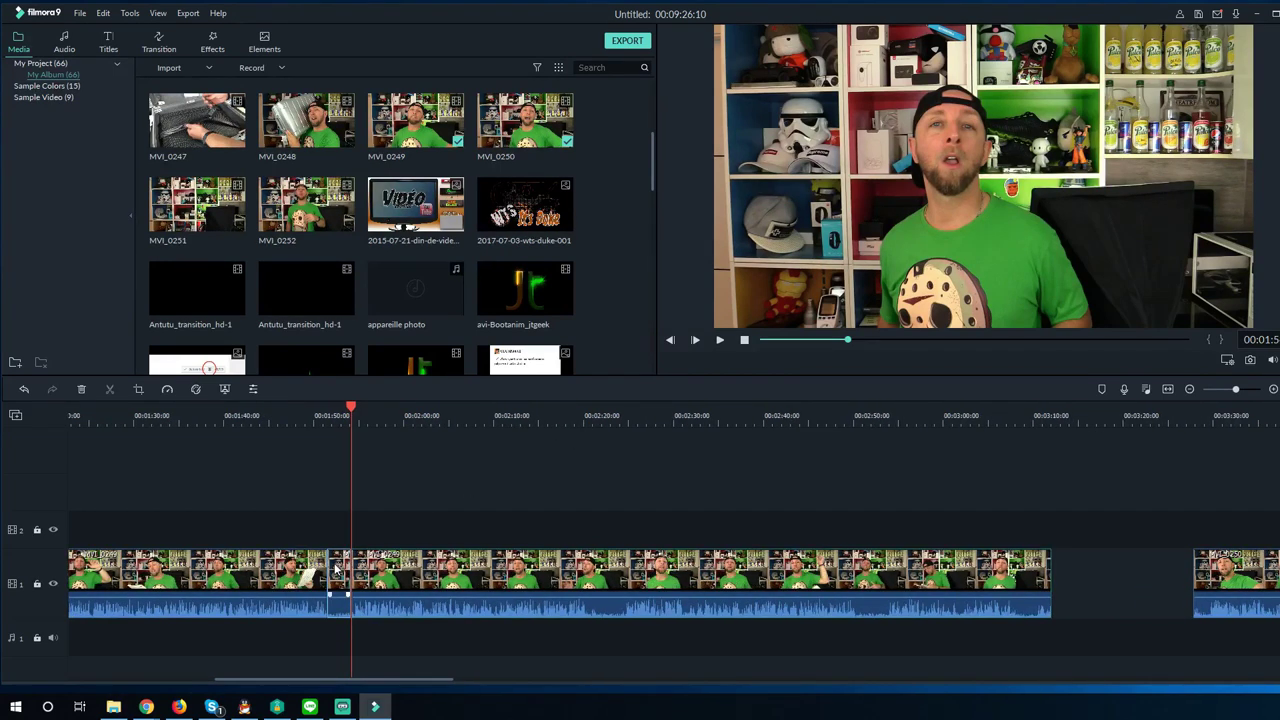
pyautogui.press('Delete')
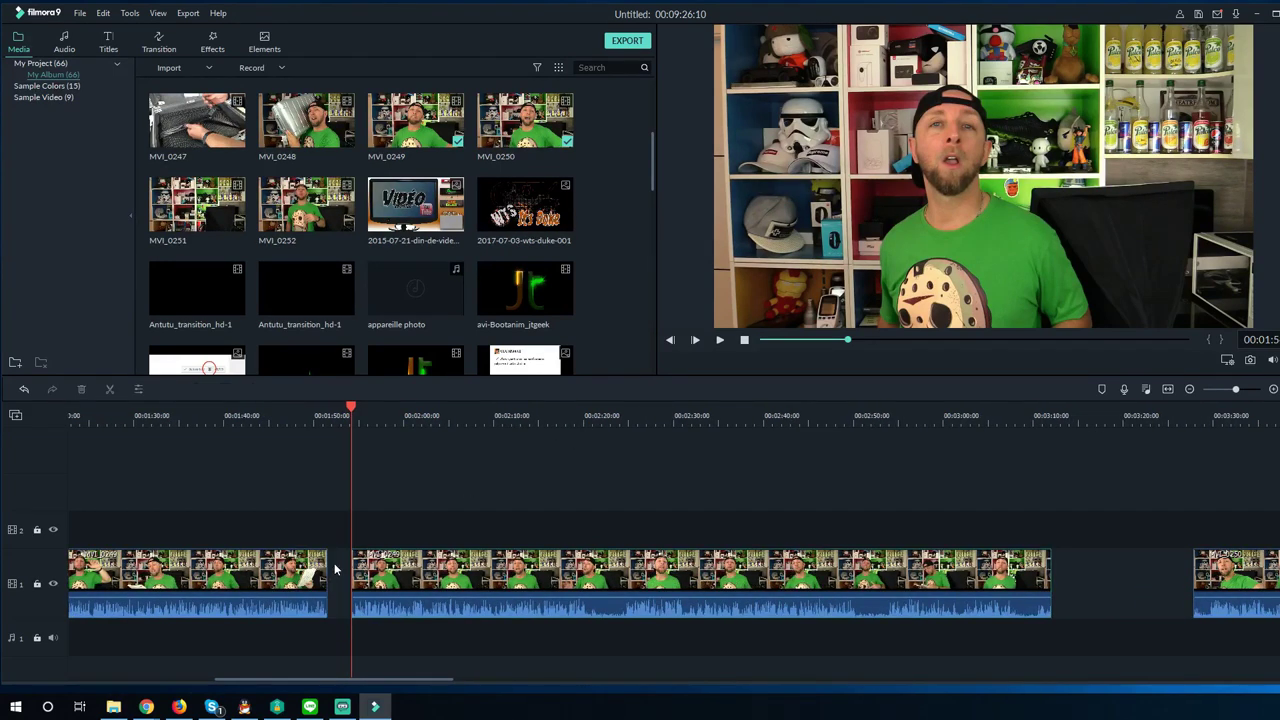
# Split the remaining MVI_0249 footage at the start of the quiet passage at about 2:21
pyautogui.click(384, 421)
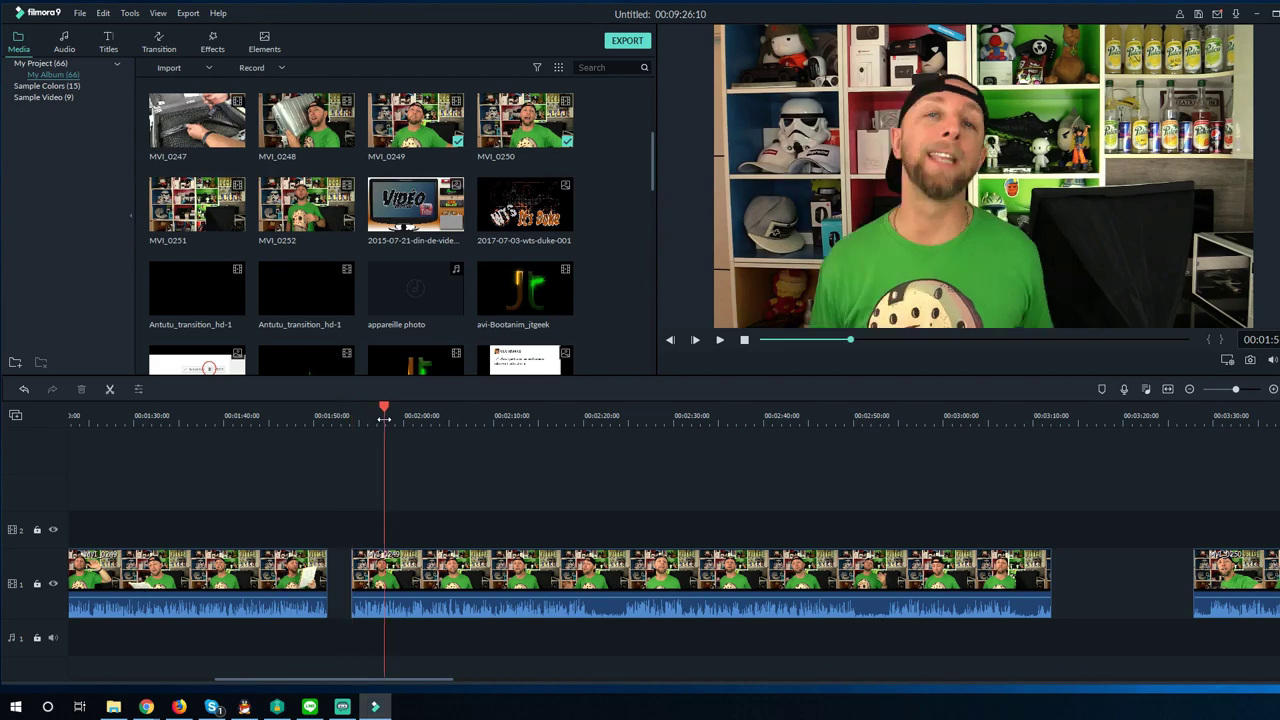
pyautogui.click(575, 528)
pyautogui.scroll(5, 388, 406)
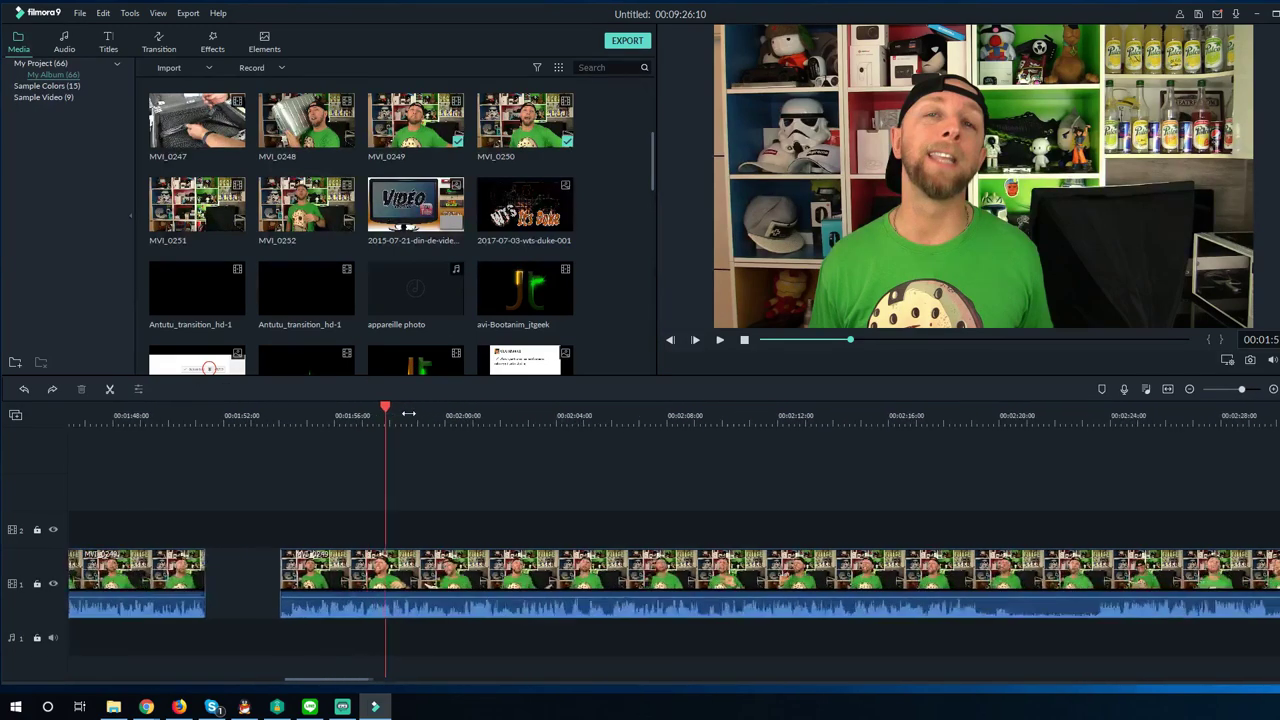
pyautogui.scroll(-3, 408, 414)
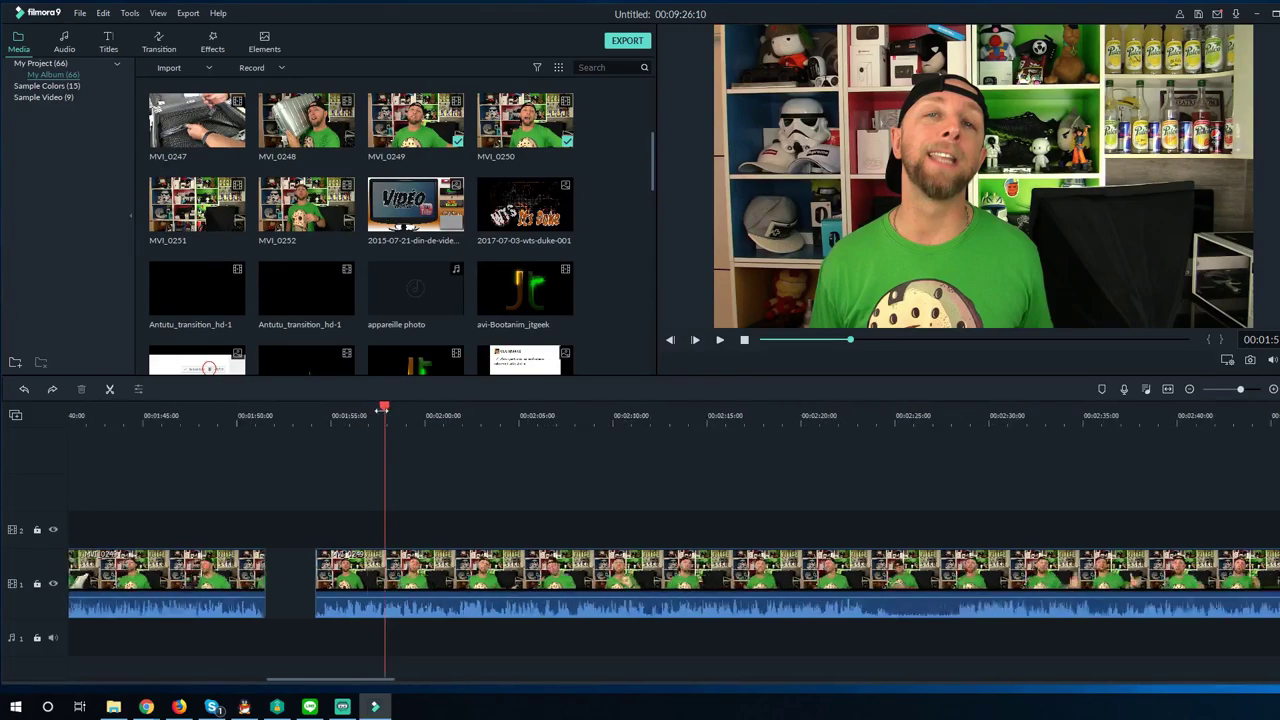
pyautogui.scroll(-5, 385, 410)
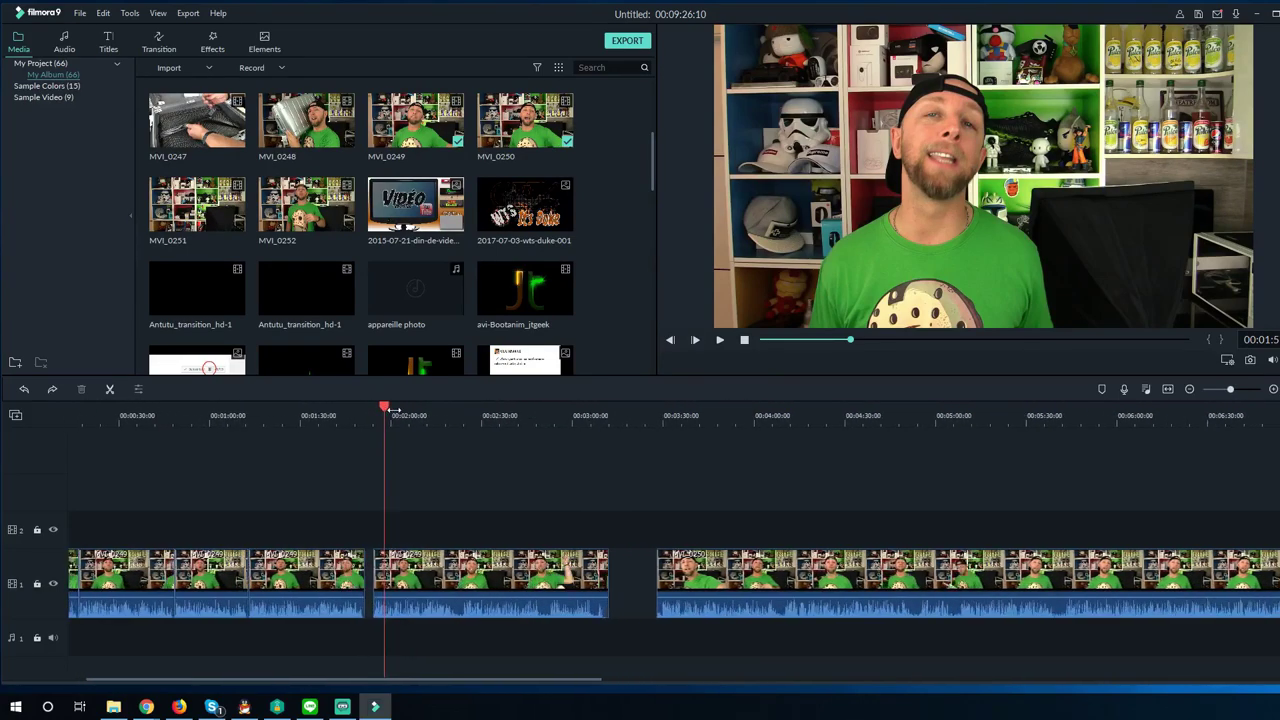
pyautogui.scroll(5, 393, 410)
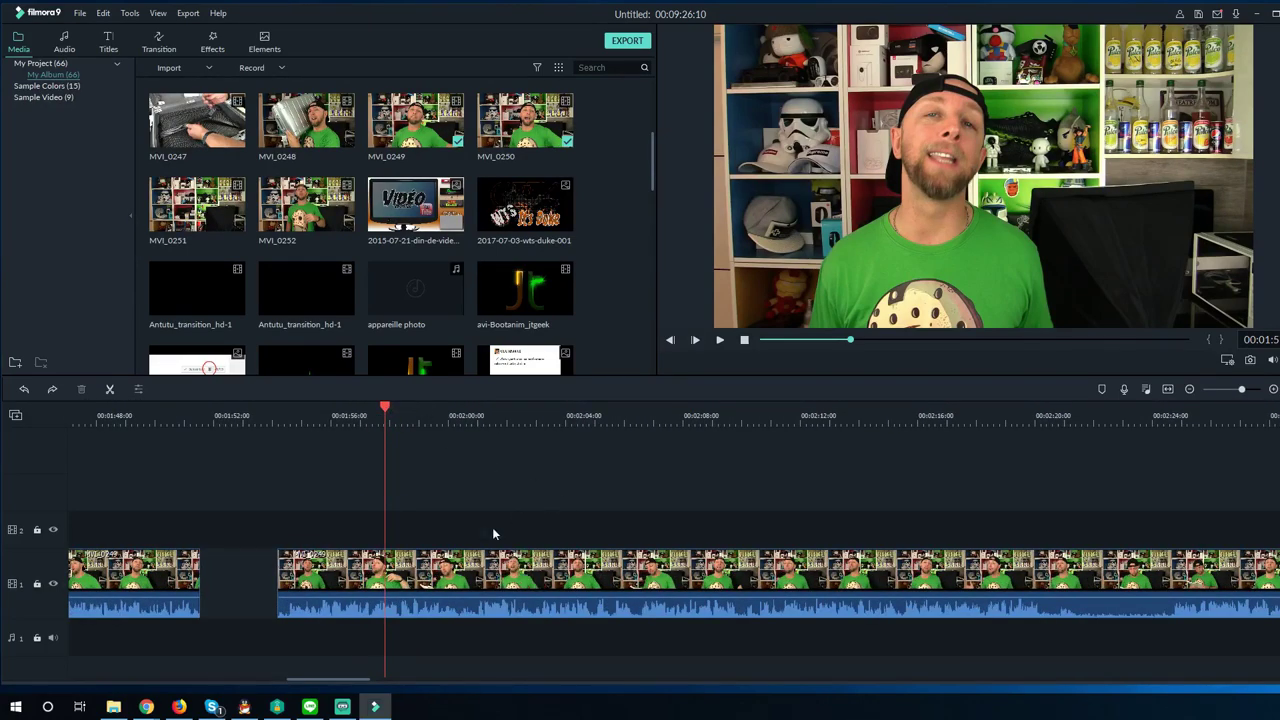
pyautogui.moveTo(384, 408); pyautogui.dragTo(1078, 445)
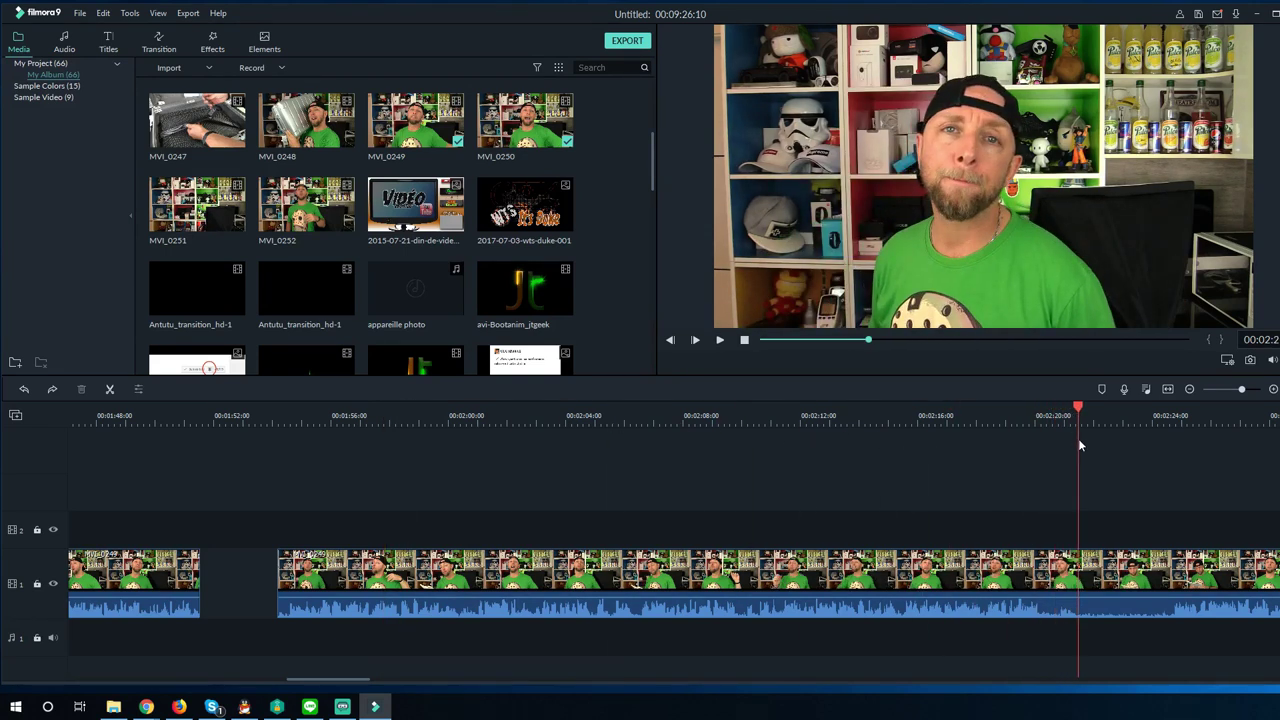
pyautogui.hotkey('ctrl', 'b')
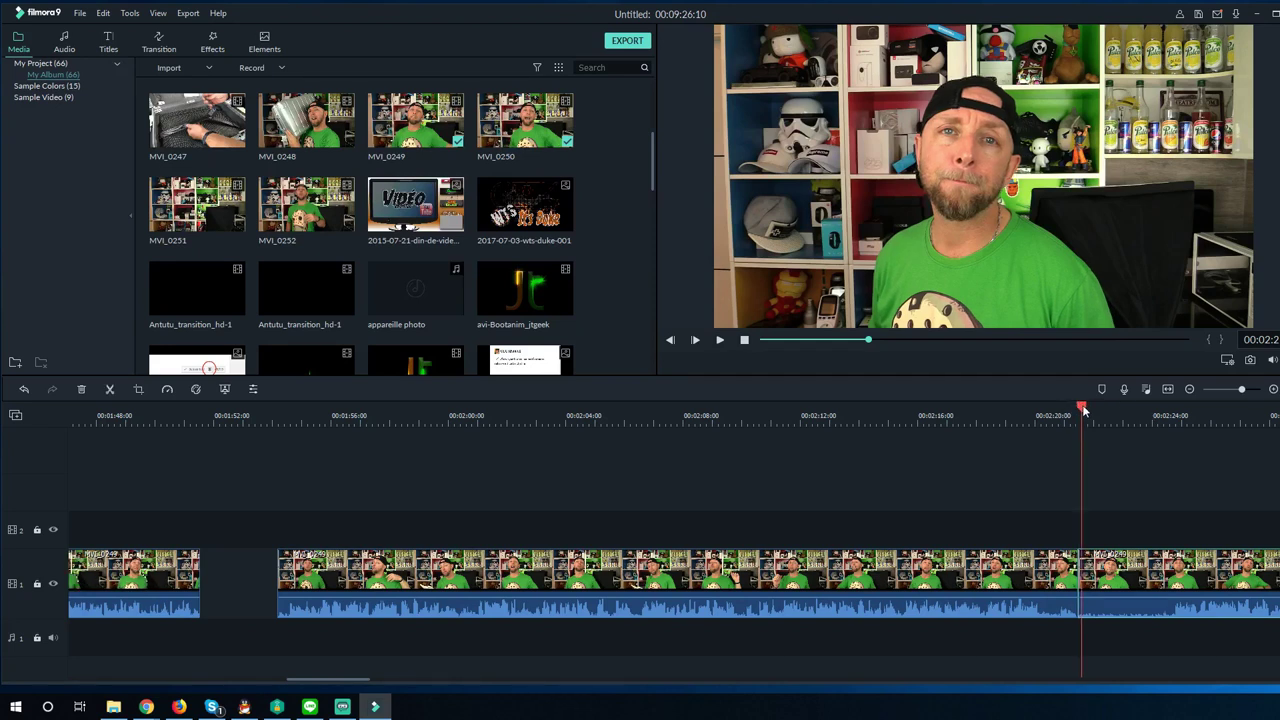
# Split the clip again at about 2:24, delete the section between the two cuts and close both open gaps
pyautogui.moveTo(1082, 406); pyautogui.dragTo(1168, 408)
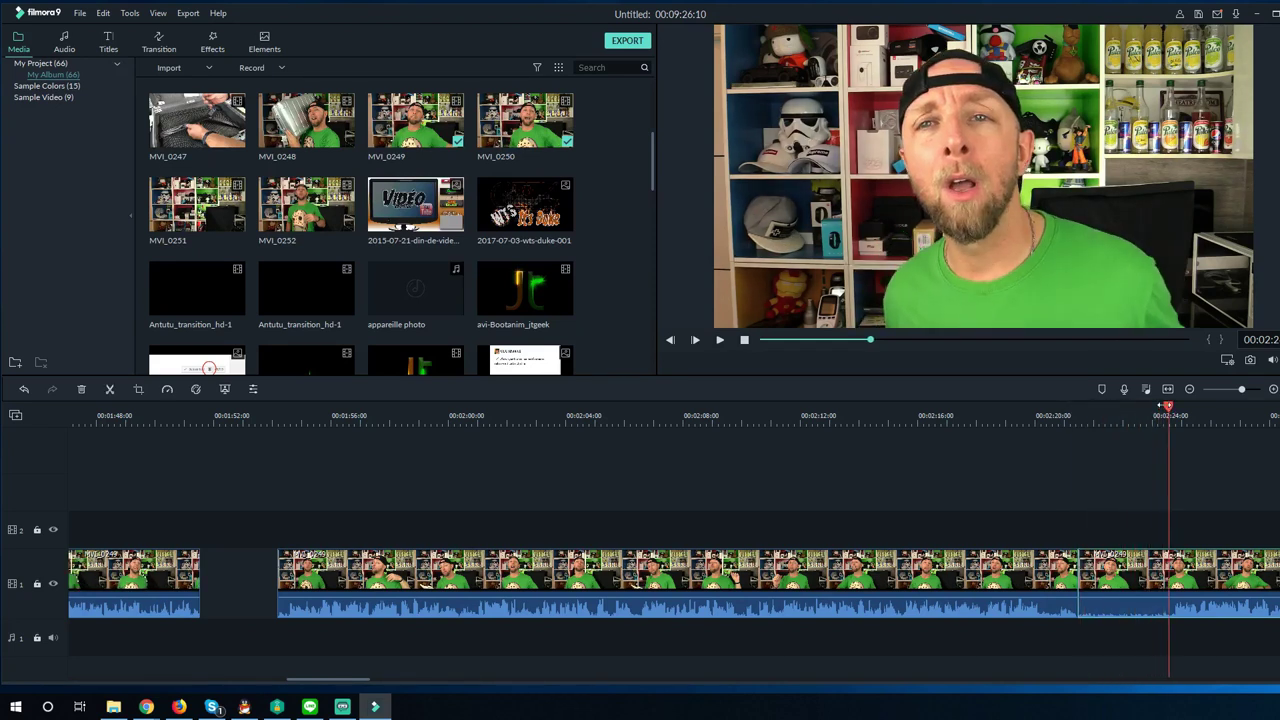
pyautogui.hotkey('ctrl', 'b')
pyautogui.click(1106, 583)
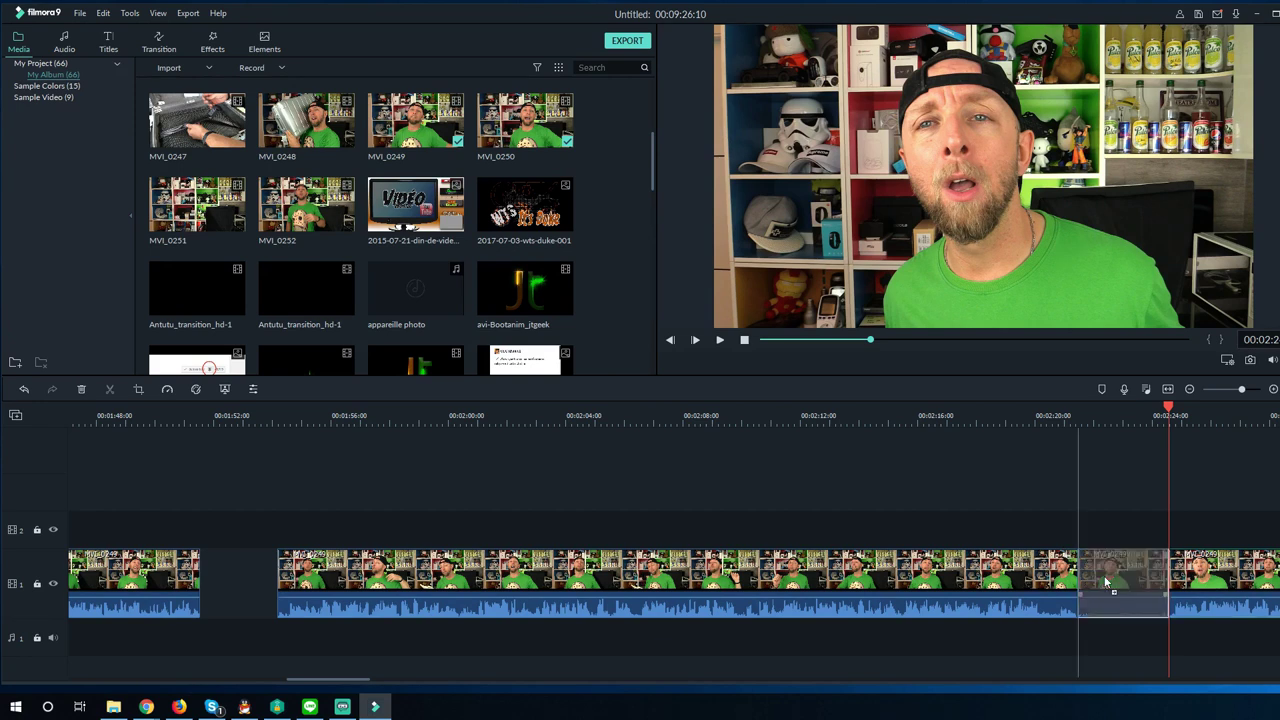
pyautogui.press('Delete')
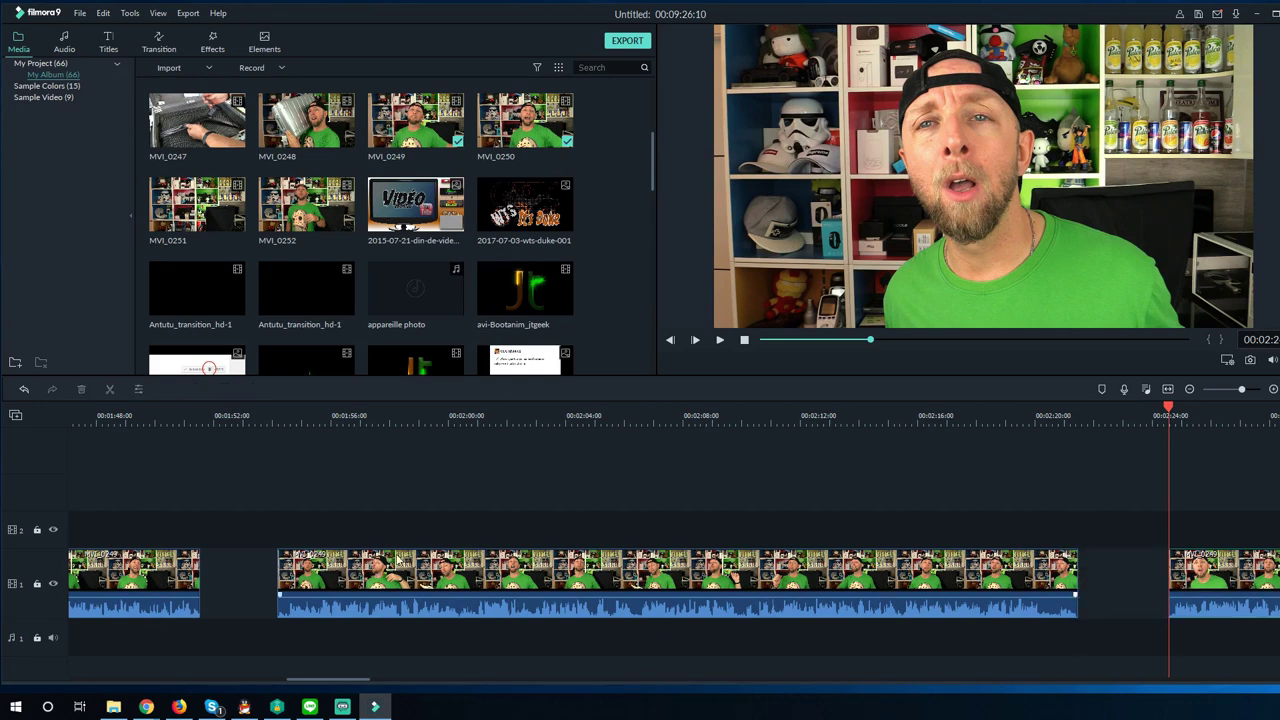
pyautogui.moveTo(466, 560); pyautogui.dragTo(398, 558)
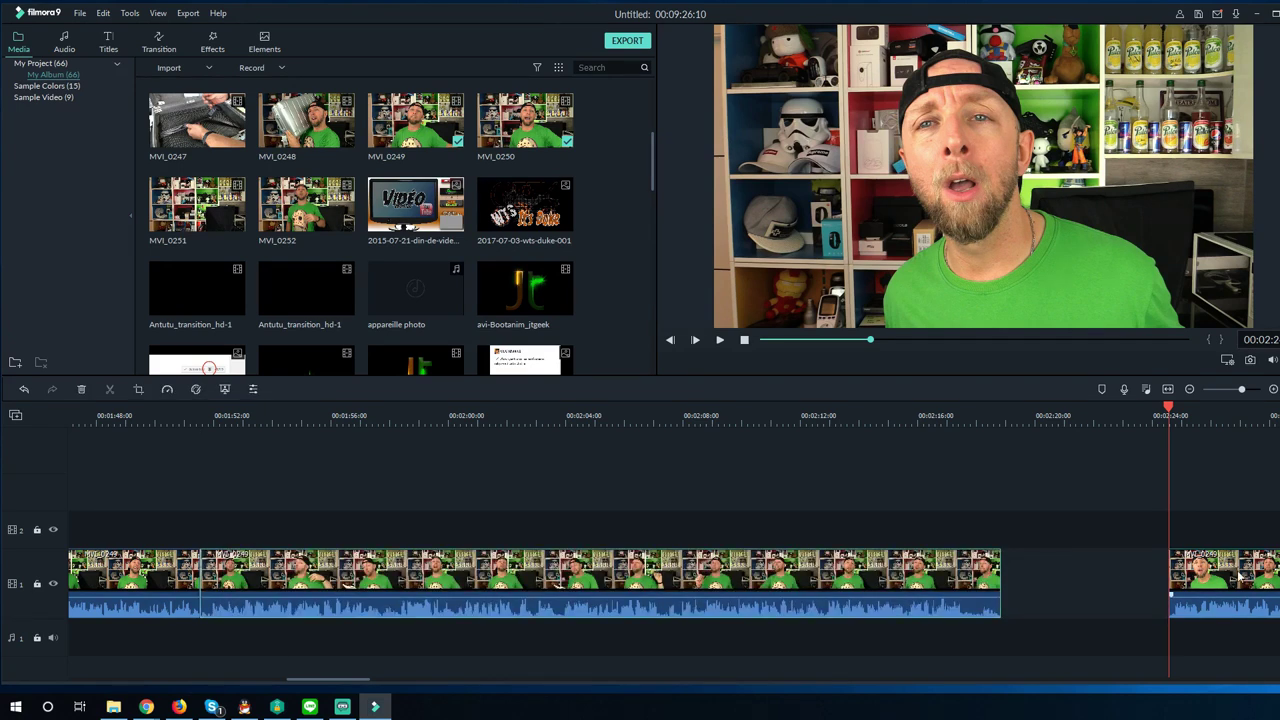
pyautogui.moveTo(1240, 575); pyautogui.dragTo(1080, 571)
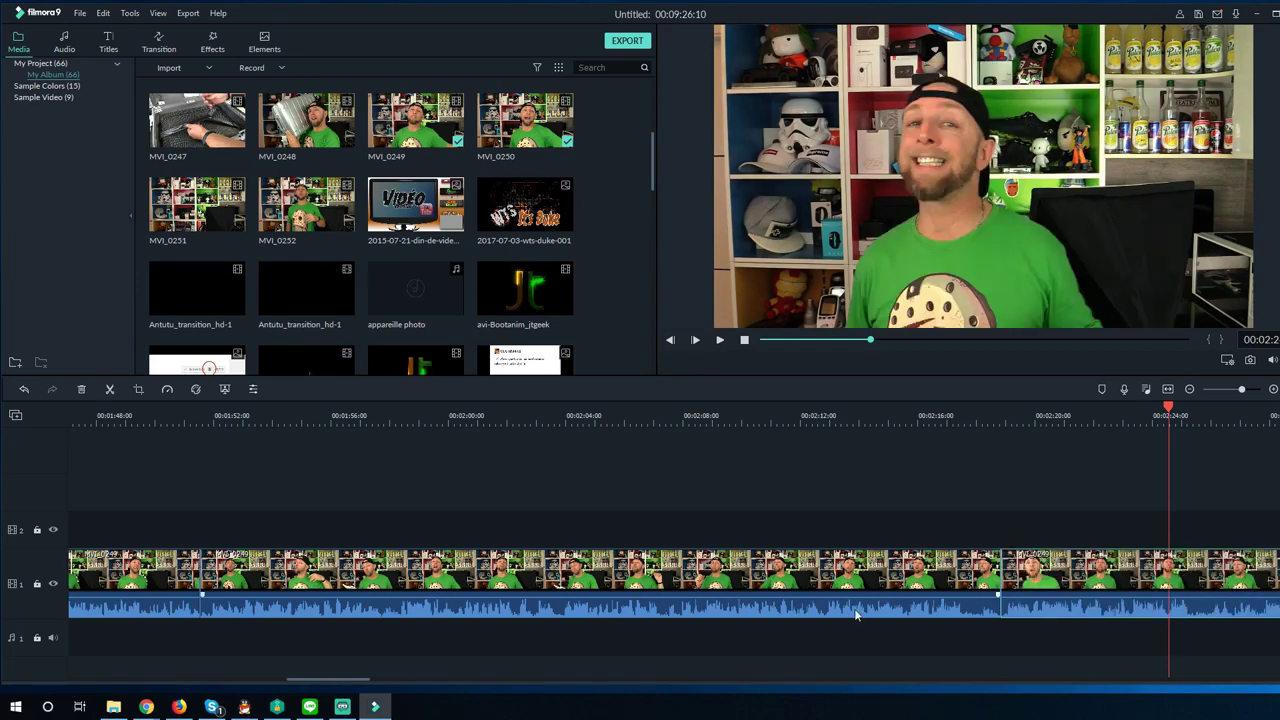
# Split the last MVI_0249 section at about 2:45 and 2:48, play the passage and delete the piece between the cuts
pyautogui.click(315, 682)
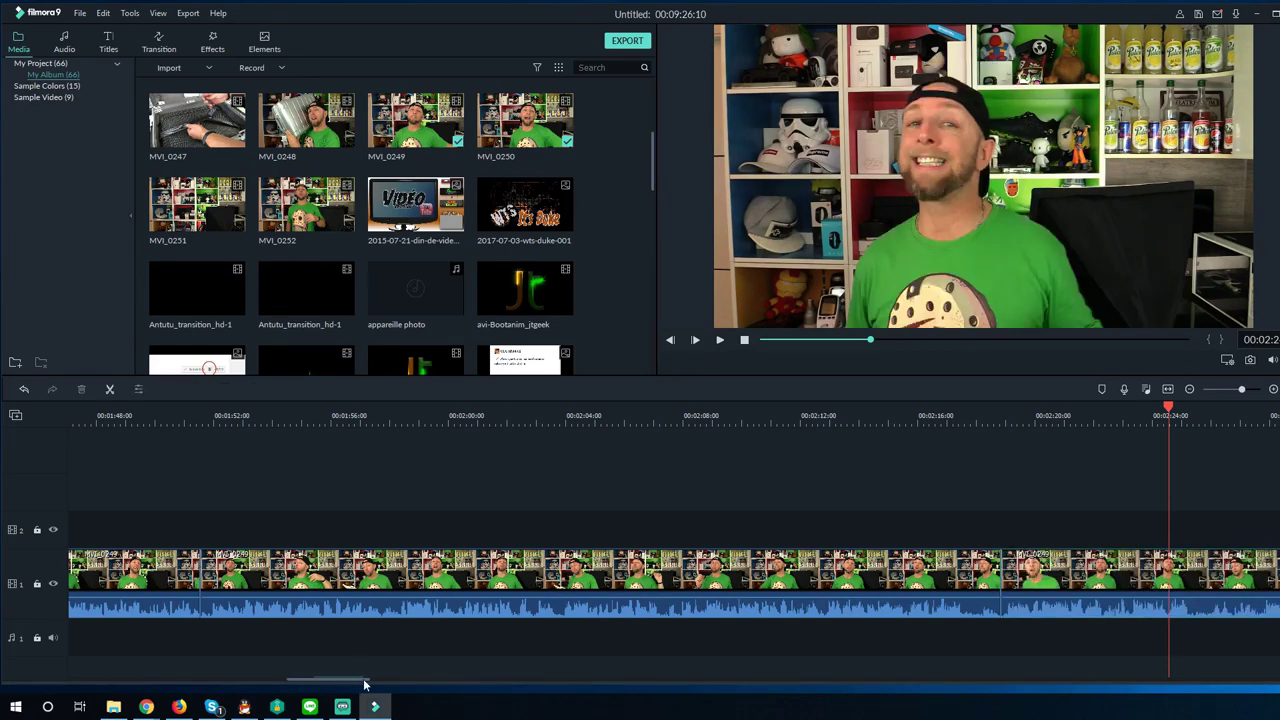
pyautogui.moveTo(345, 682); pyautogui.dragTo(430, 680)
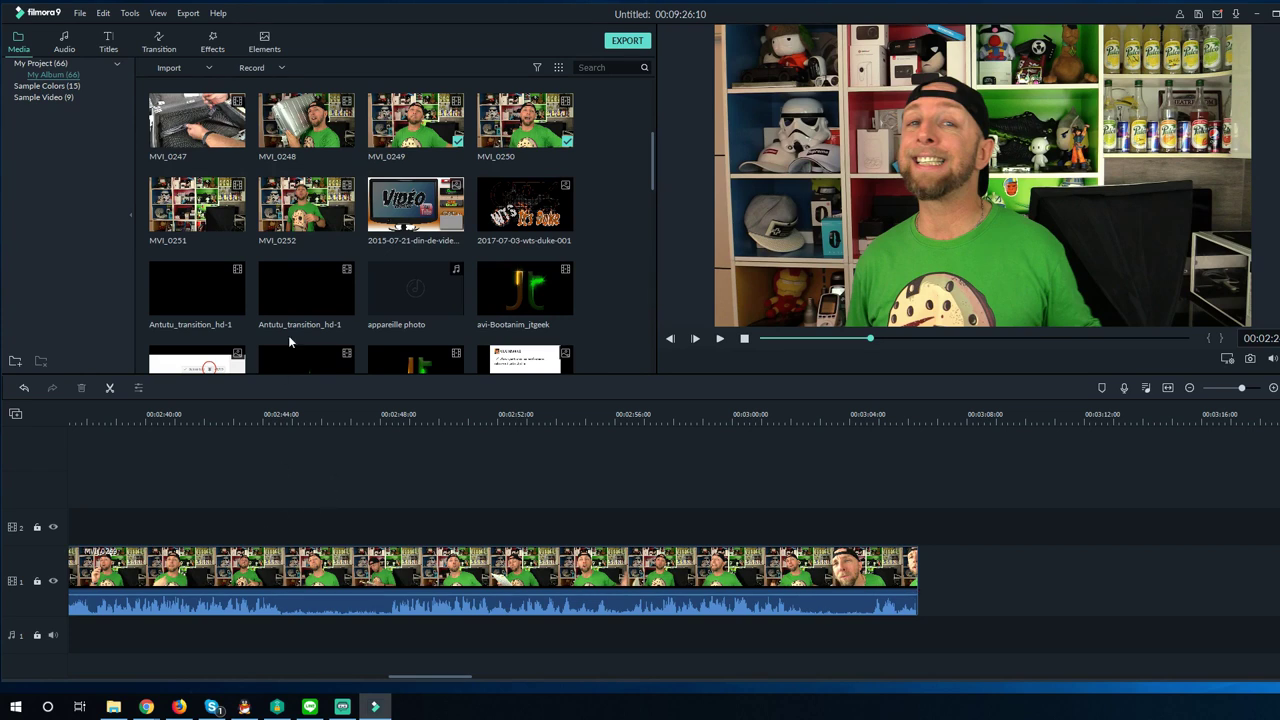
pyautogui.click(262, 414)
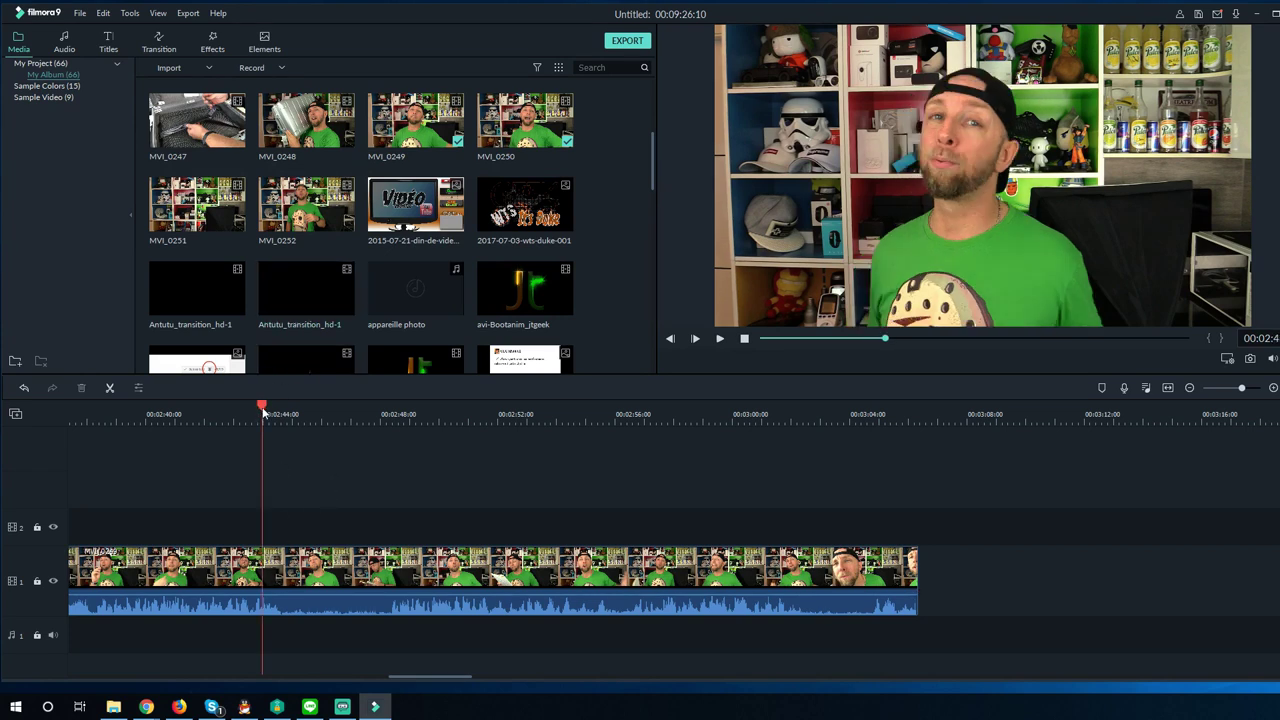
pyautogui.moveTo(265, 412); pyautogui.dragTo(391, 455)
pyautogui.hotkey('ctrl', 'b')
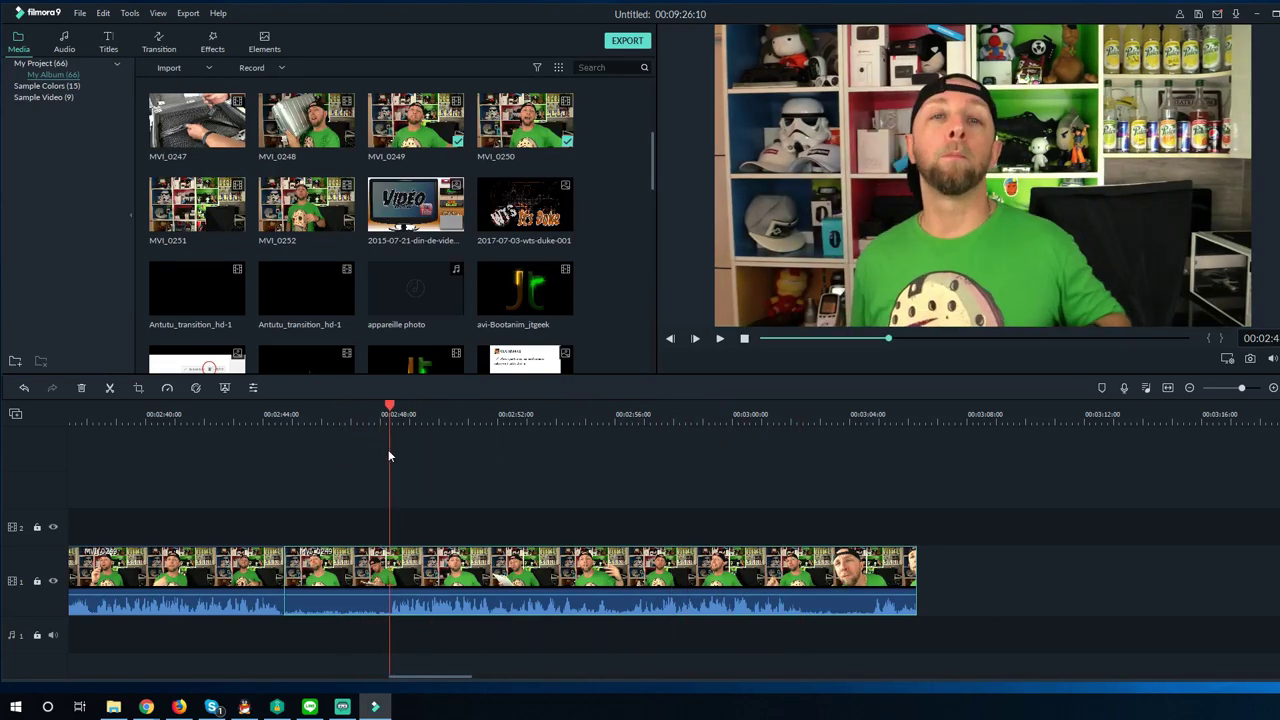
pyautogui.hotkey('ctrl', 'b')
pyautogui.click(340, 570)
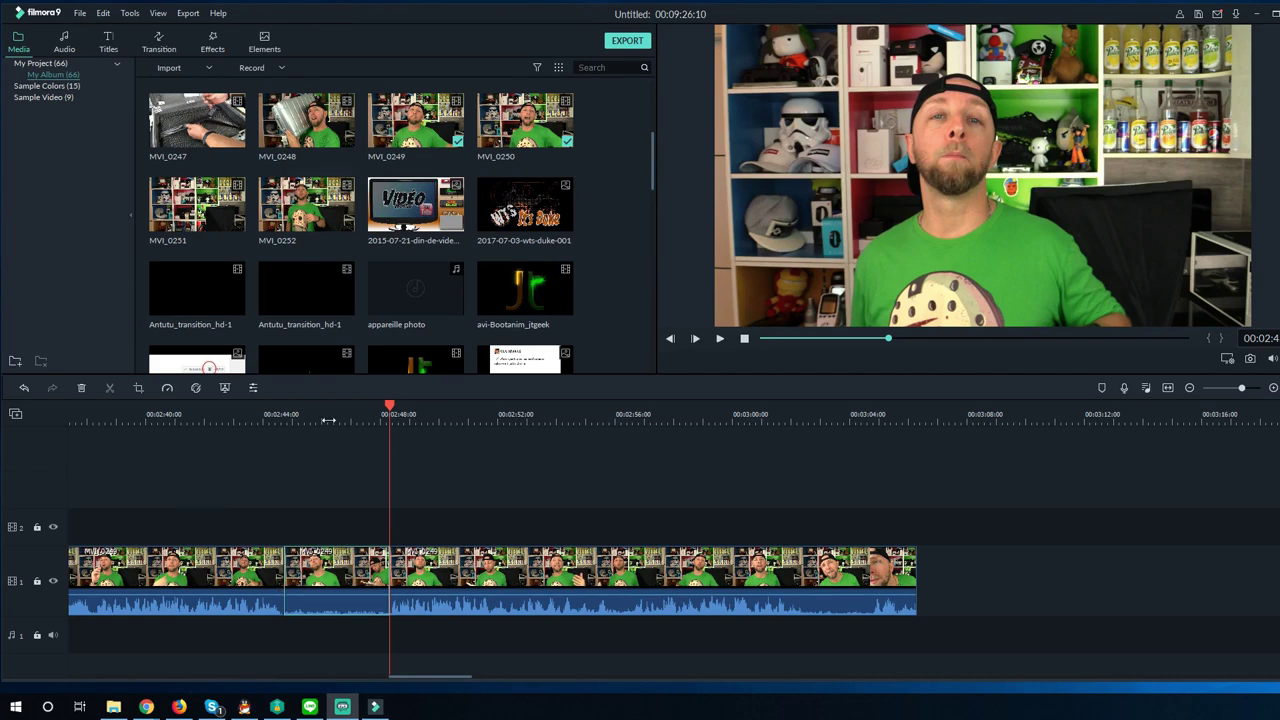
pyautogui.click(229, 419)
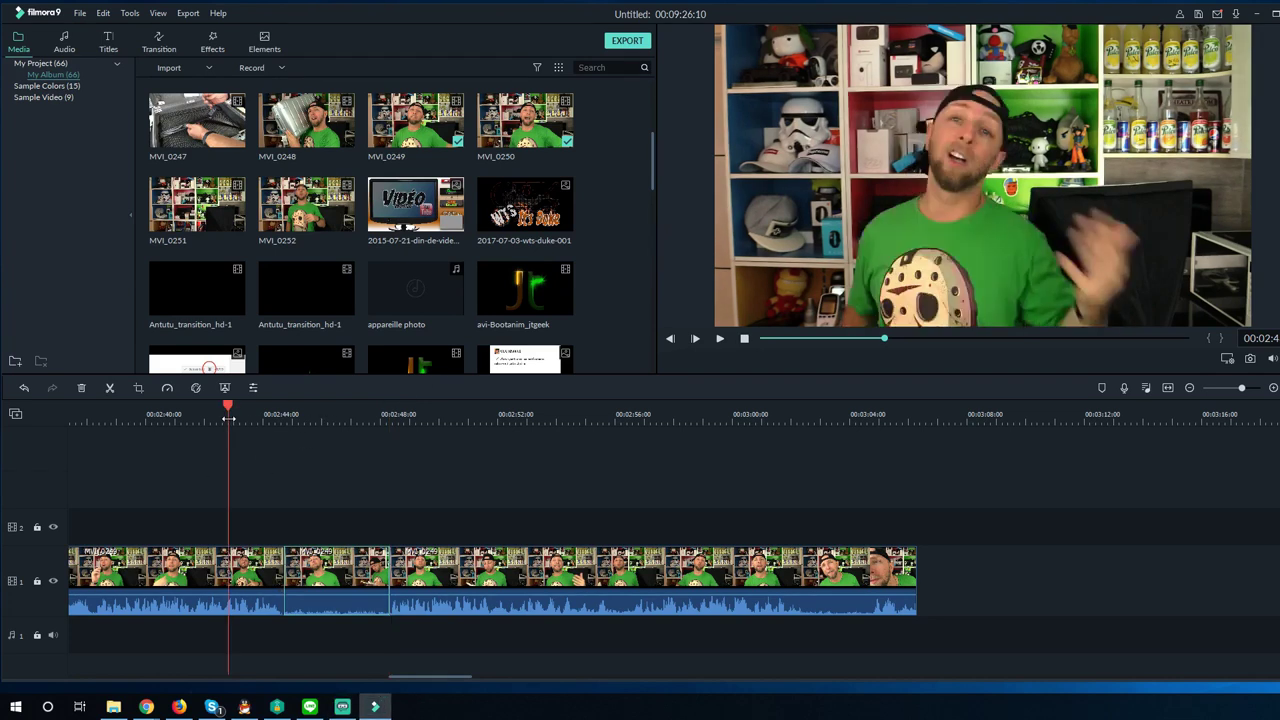
pyautogui.press('space')
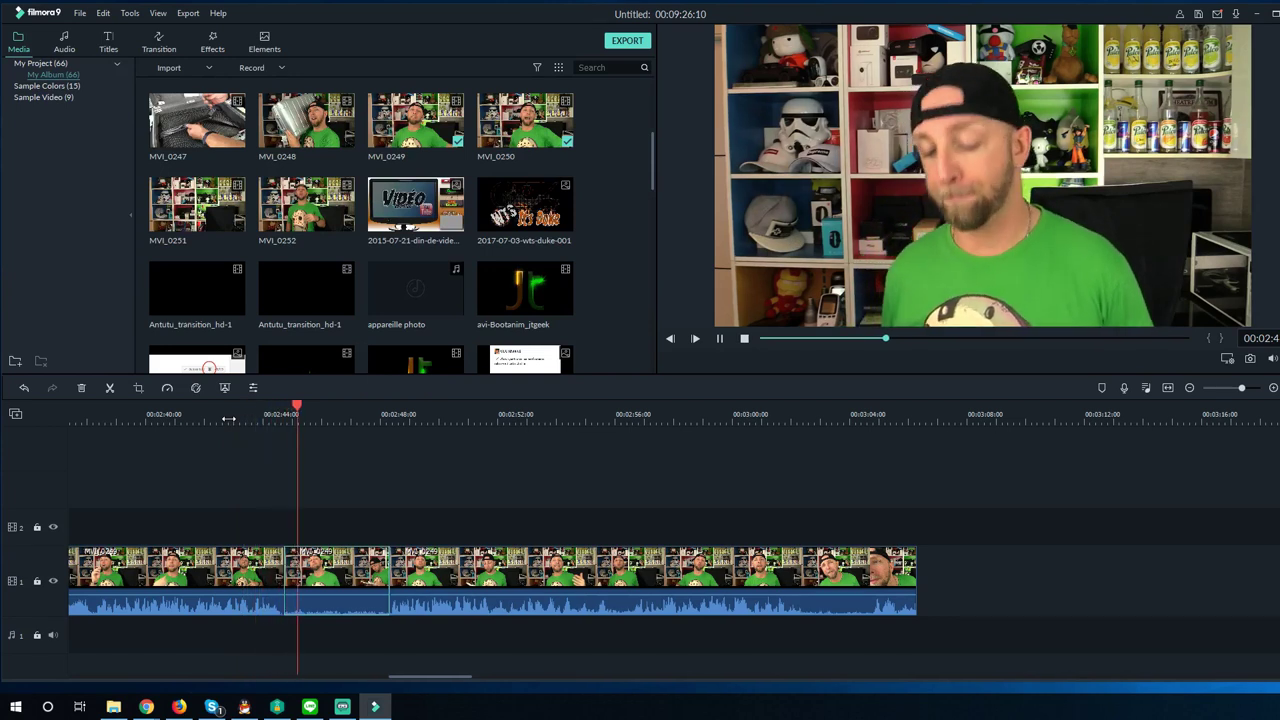
pyautogui.press('Delete')
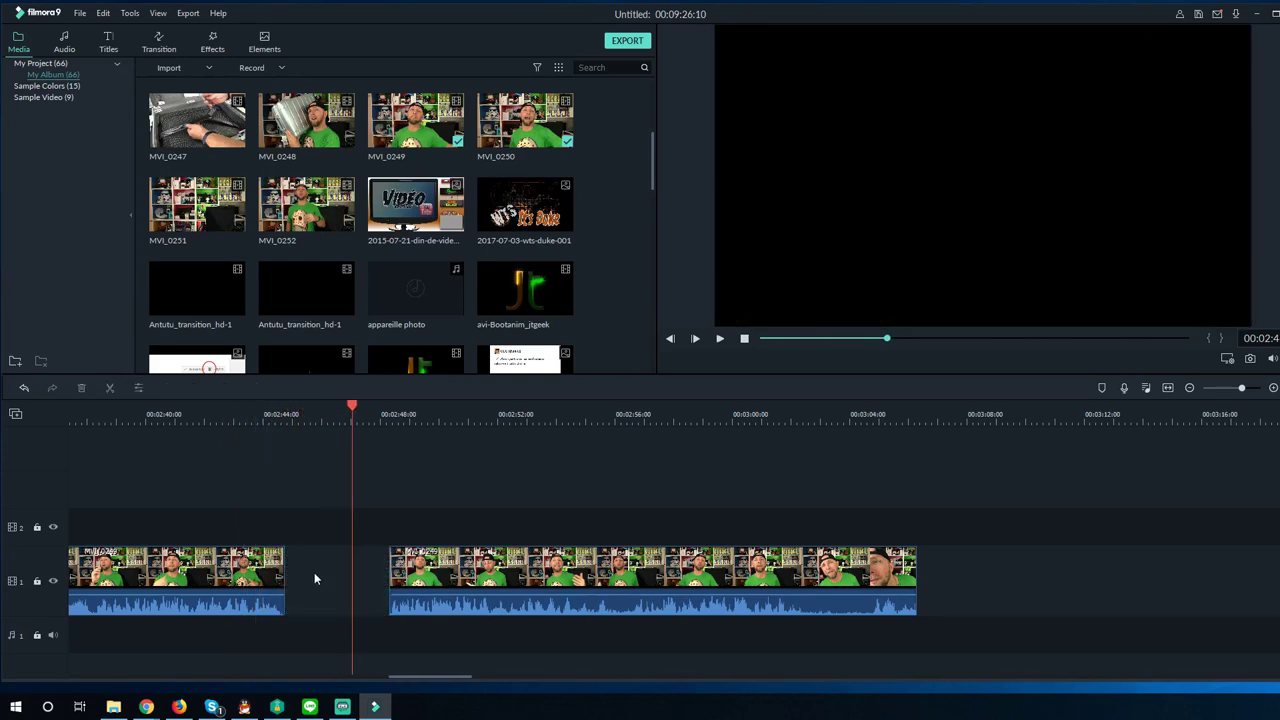
# Play the last MVI_0249 section, split it at about 3:02 and delete the remaining end piece
pyautogui.press('space')
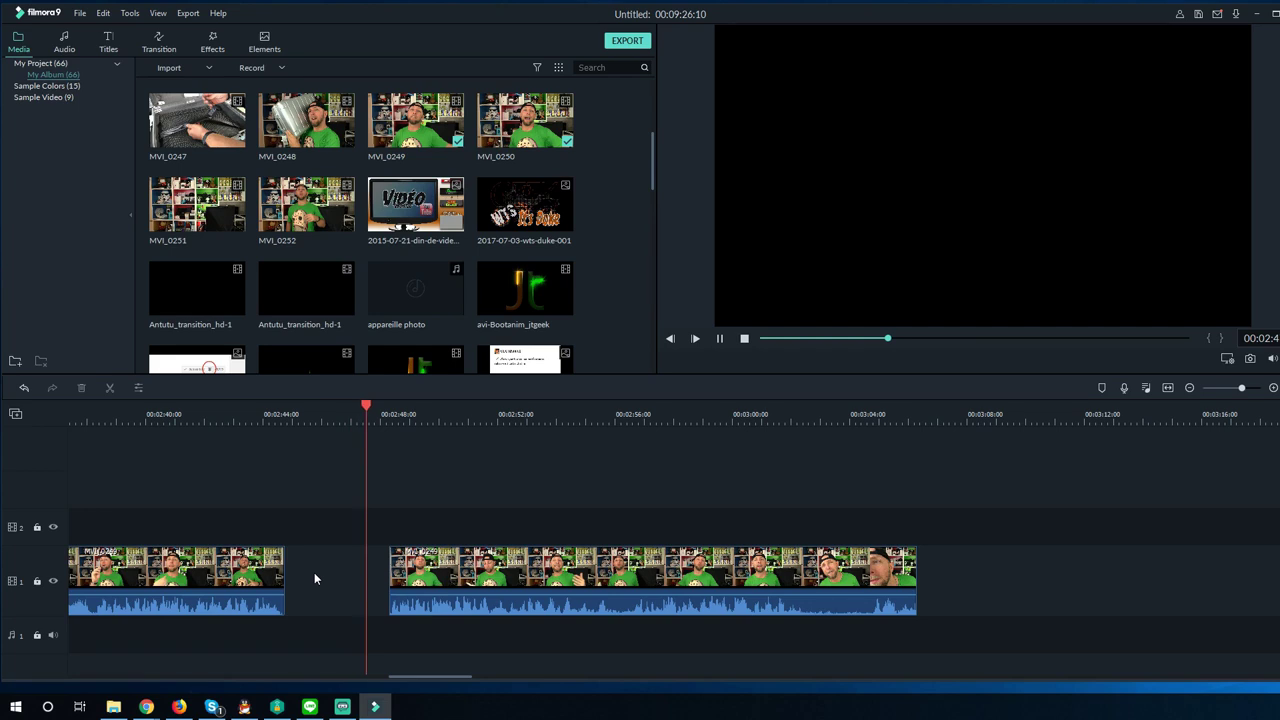
pyautogui.rightClick(448, 596)
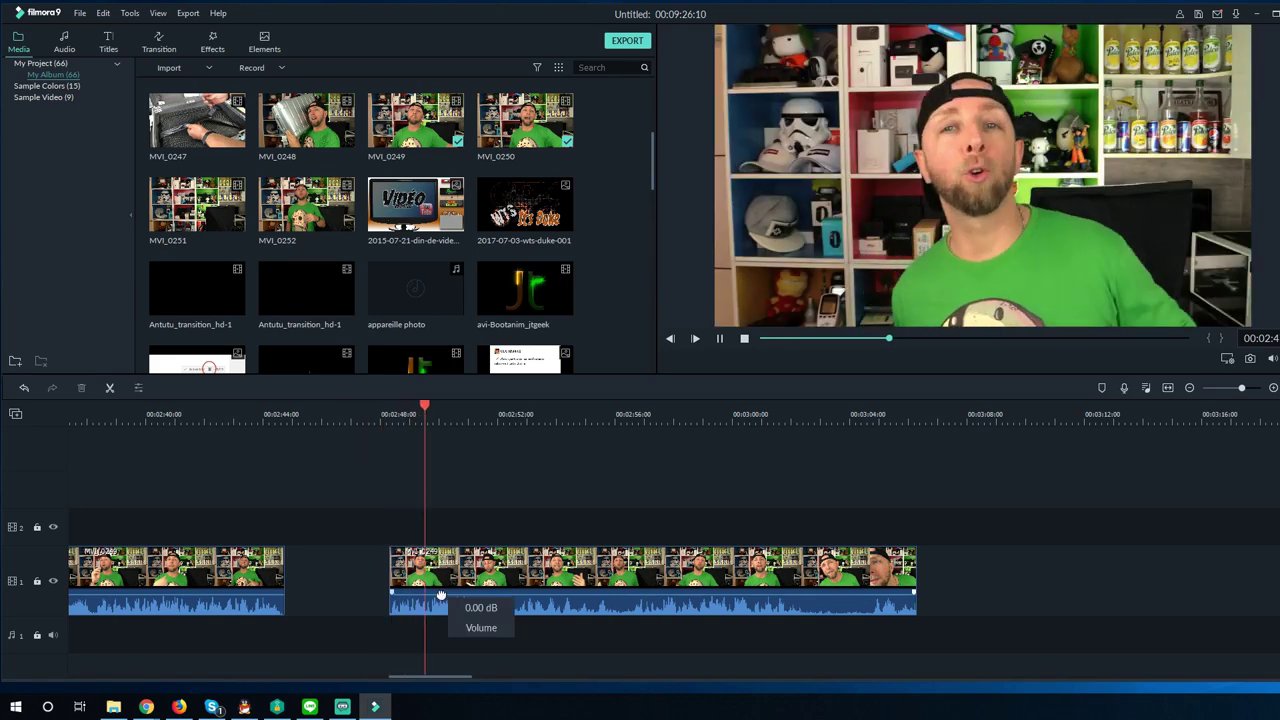
pyautogui.click(530, 578)
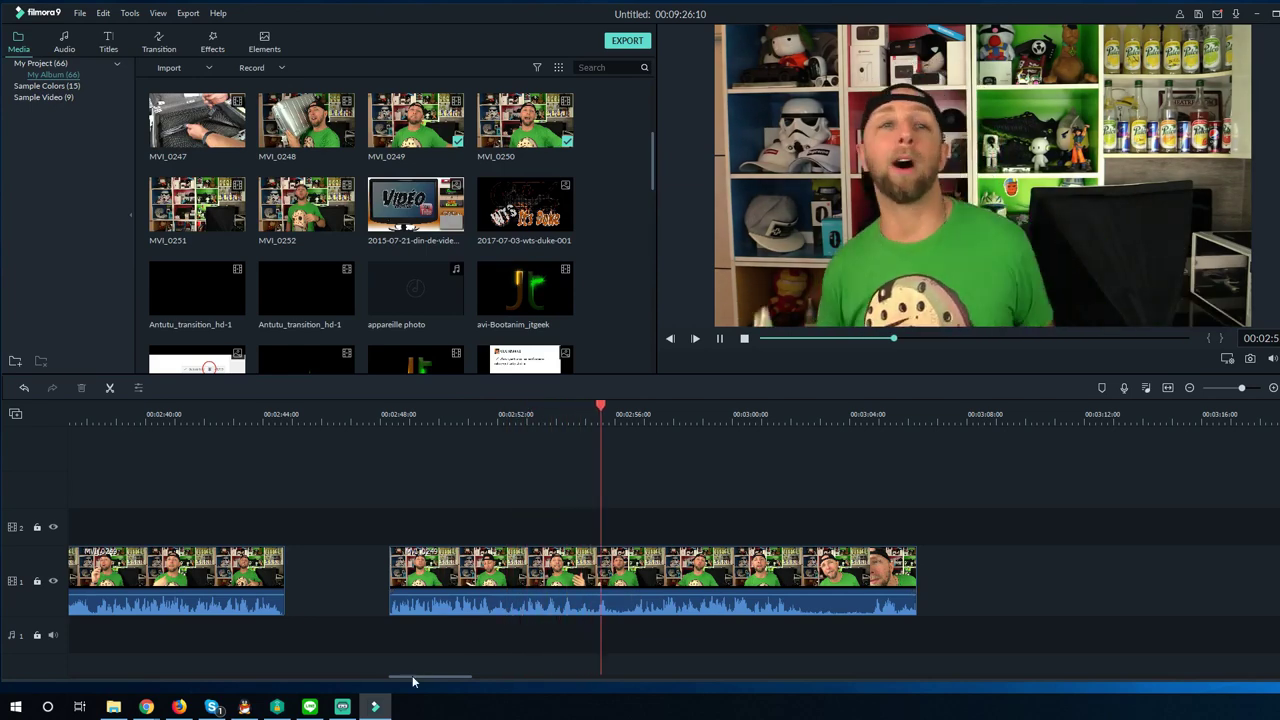
pyautogui.moveTo(414, 680); pyautogui.dragTo(414, 679)
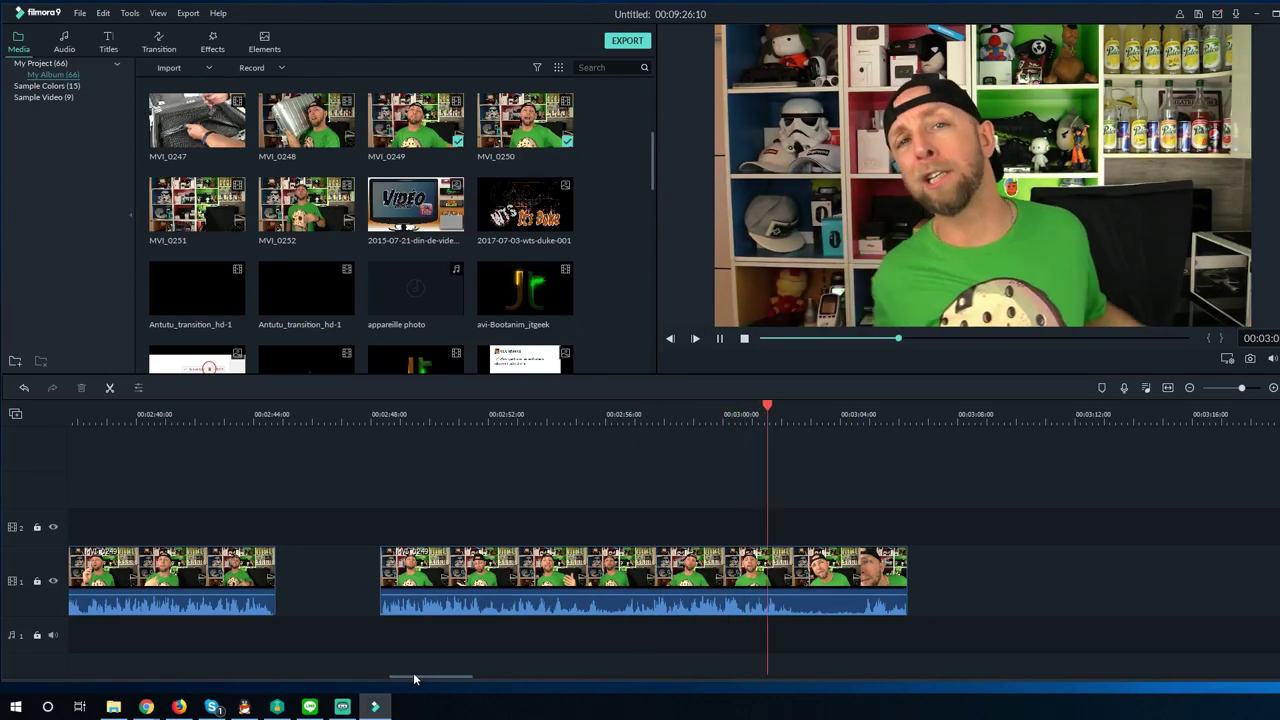
pyautogui.press('space')
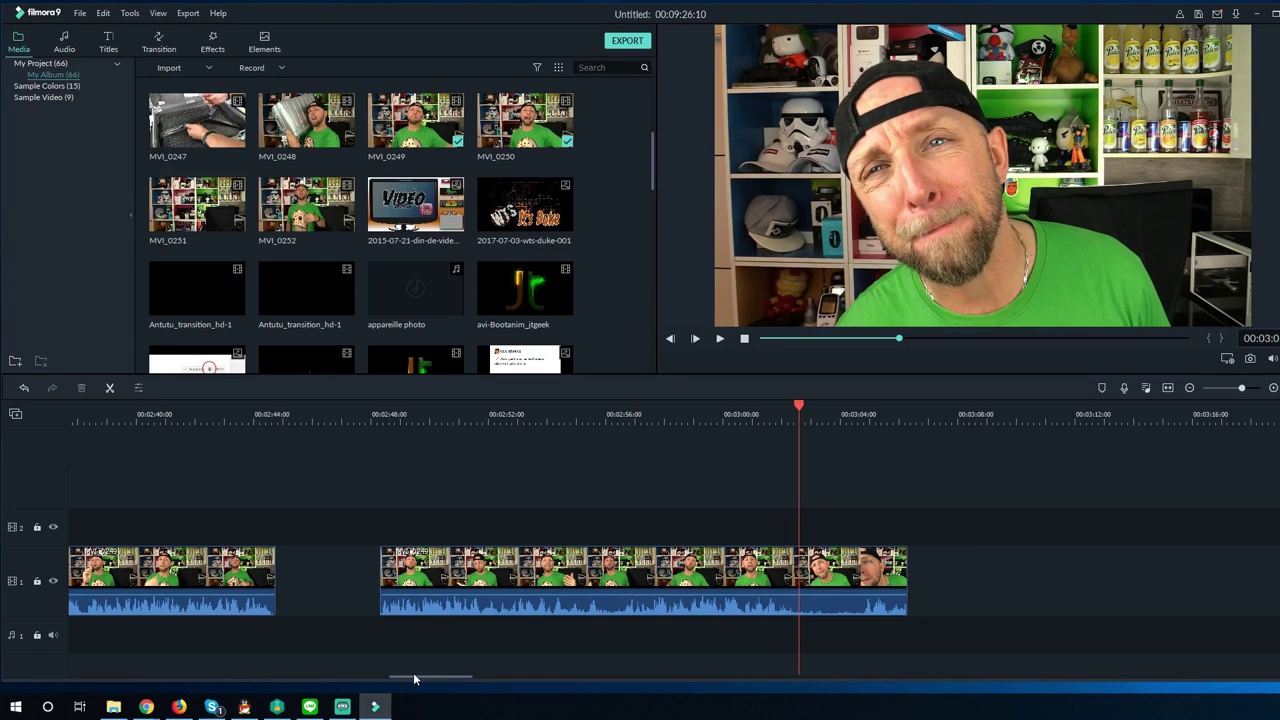
pyautogui.hotkey('ctrl', 'b')
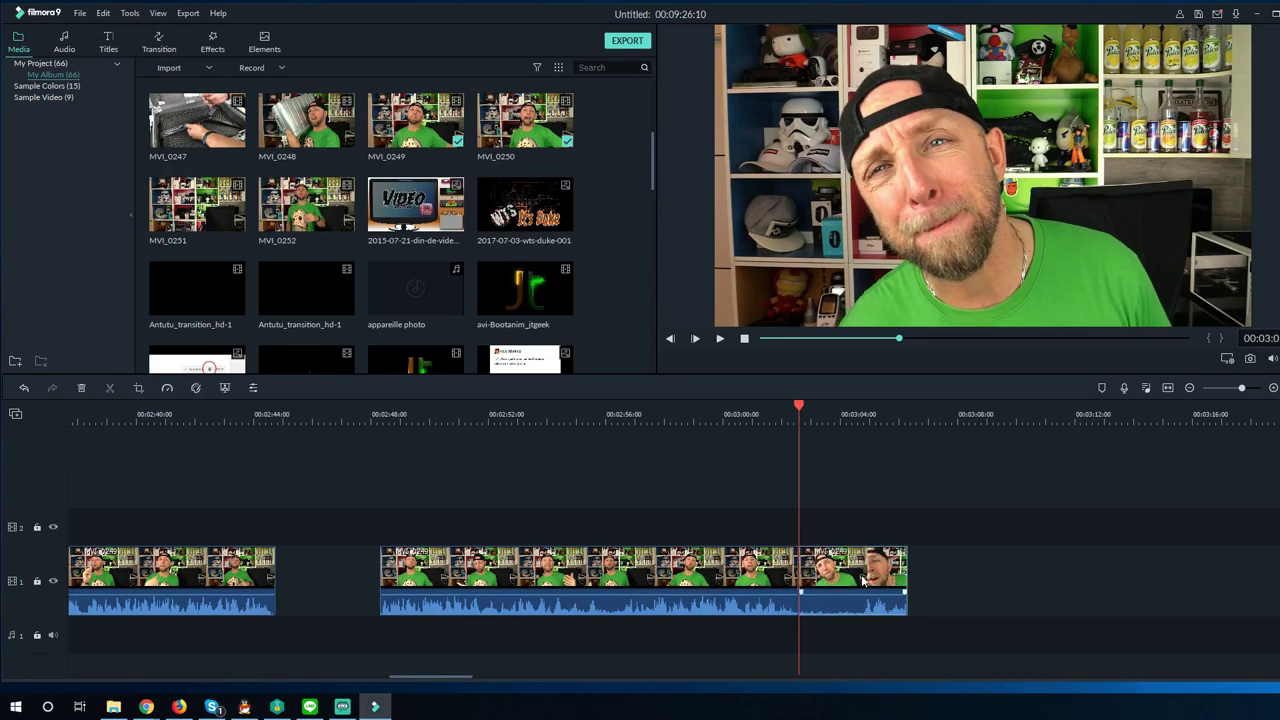
pyautogui.press('Delete')
# Close the gaps by moving the last MVI_0249 section against the footage before it and MVI_0250 against its end
pyautogui.moveTo(588, 578); pyautogui.dragTo(409, 575)
pyautogui.moveTo(432, 678); pyautogui.dragTo(483, 677)
pyautogui.click(394, 566)
pyautogui.press('Delete')
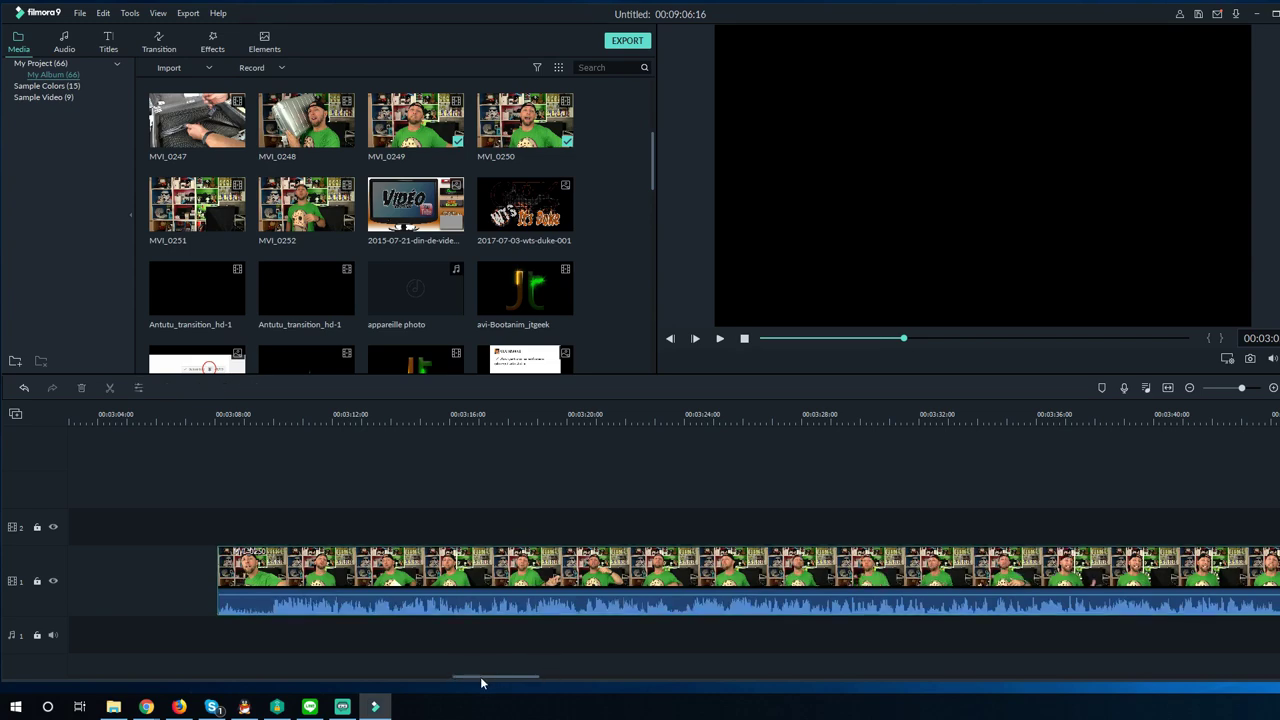
pyautogui.moveTo(480, 676); pyautogui.dragTo(437, 677)
pyautogui.moveTo(909, 593); pyautogui.dragTo(635, 565)
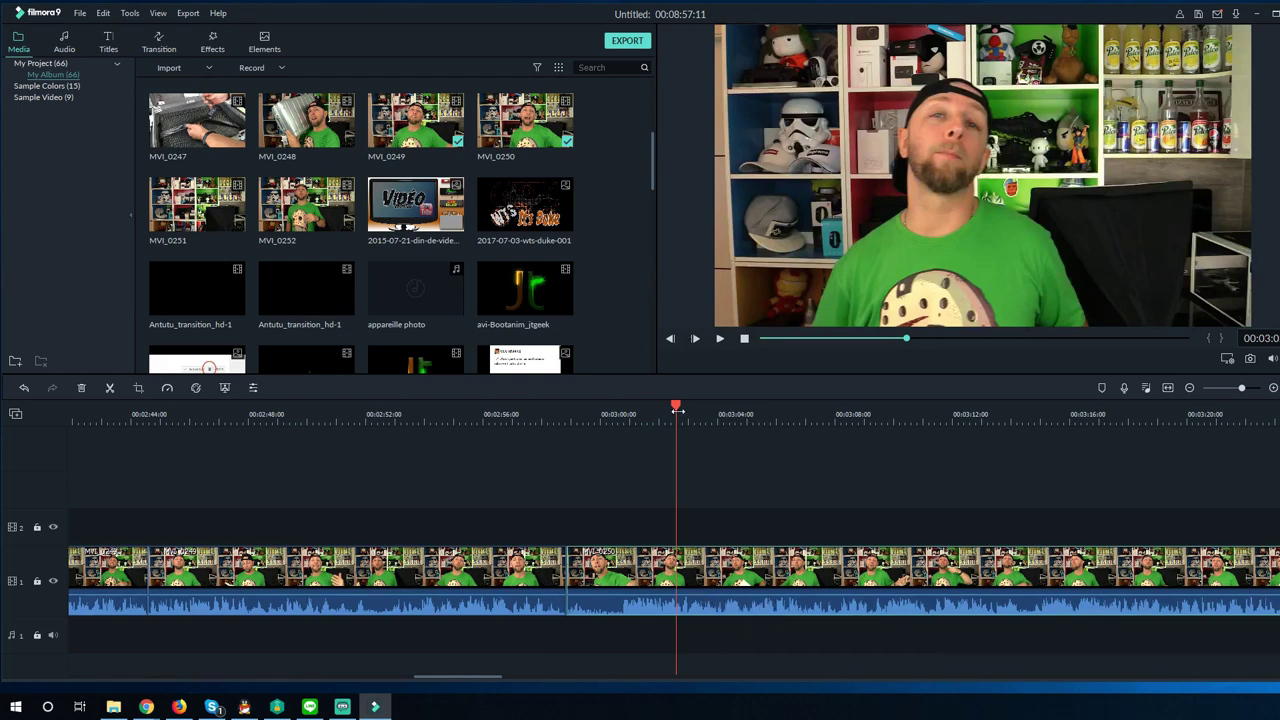
# Split MVI_0250 at about 3:00, delete its opening piece and move the rest against MVI_0249
pyautogui.moveTo(676, 407); pyautogui.dragTo(611, 405)
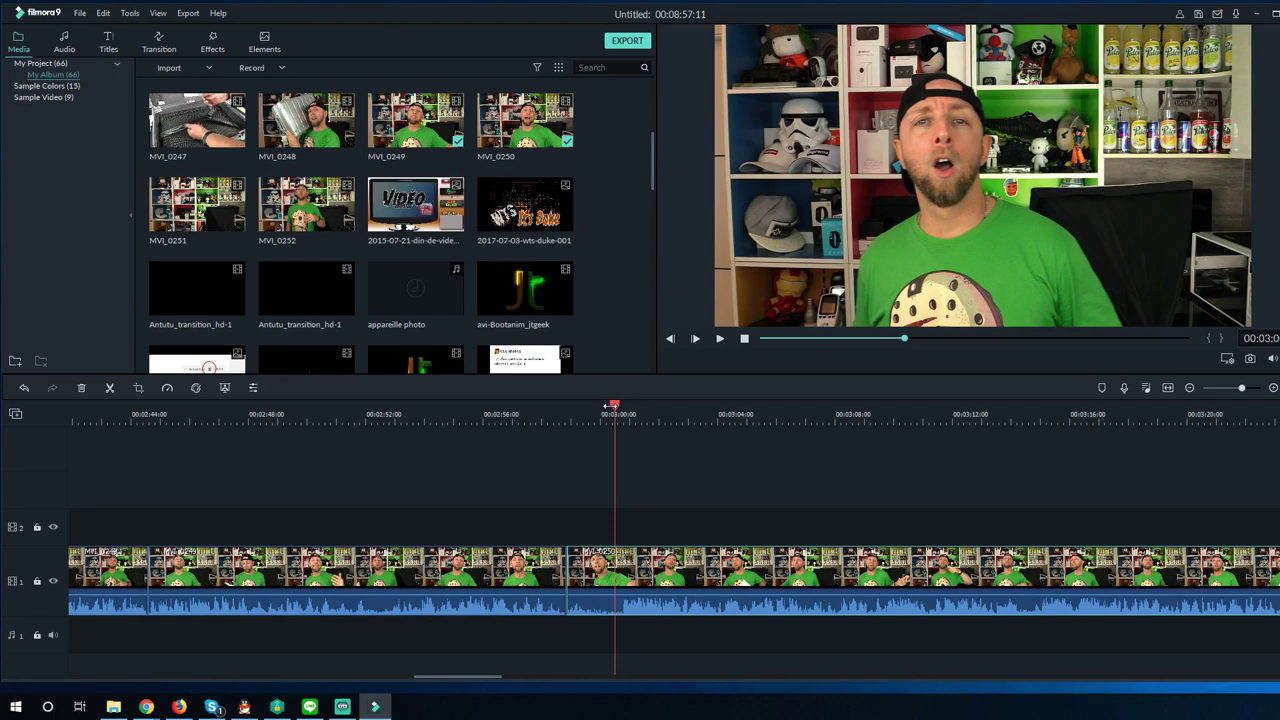
pyautogui.click(611, 405)
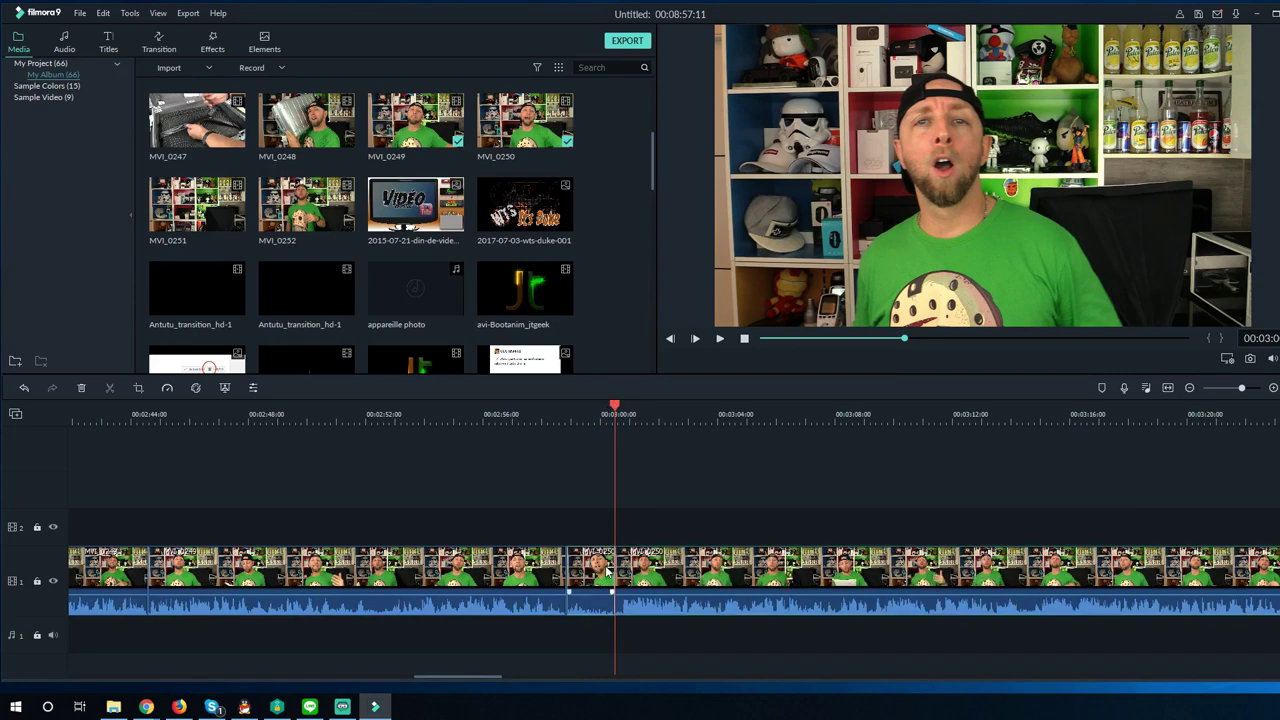
pyautogui.press('Delete')
pyautogui.moveTo(624, 578); pyautogui.dragTo(576, 578)
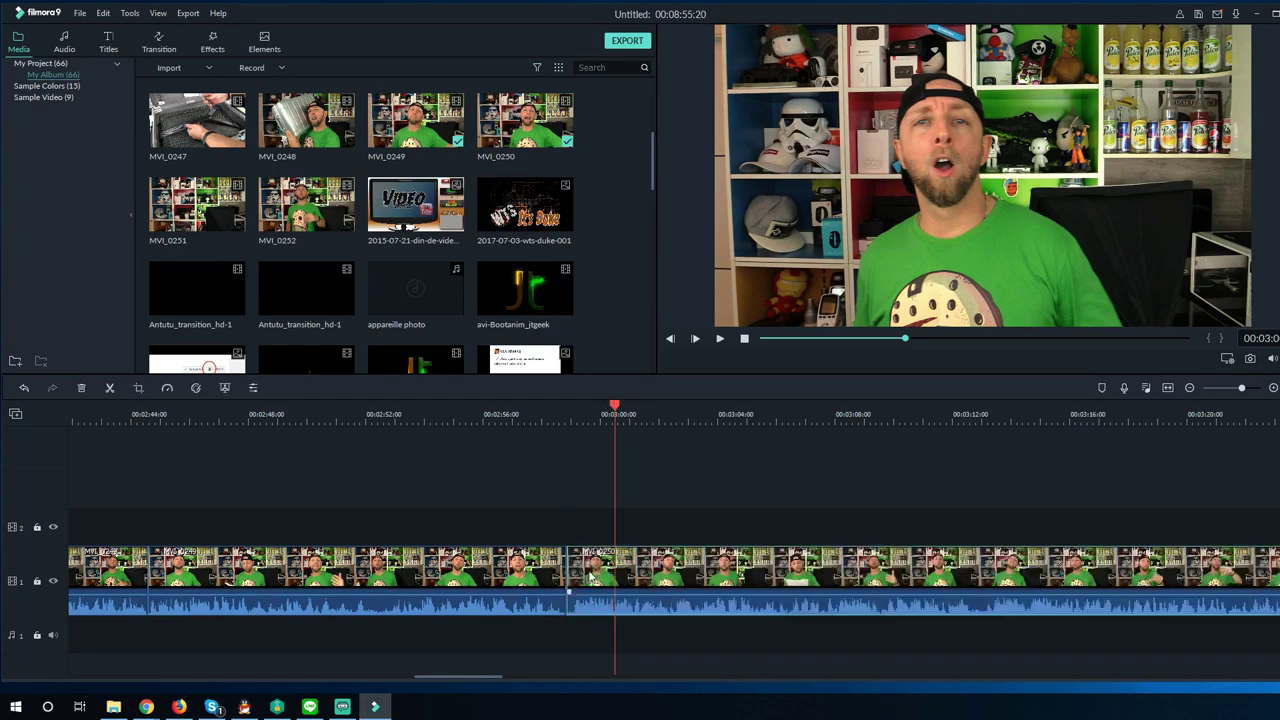
# Play the footage around the joins at about 2:44 and 2:58 to check the cuts
pyautogui.click(547, 414)
pyautogui.press('space')
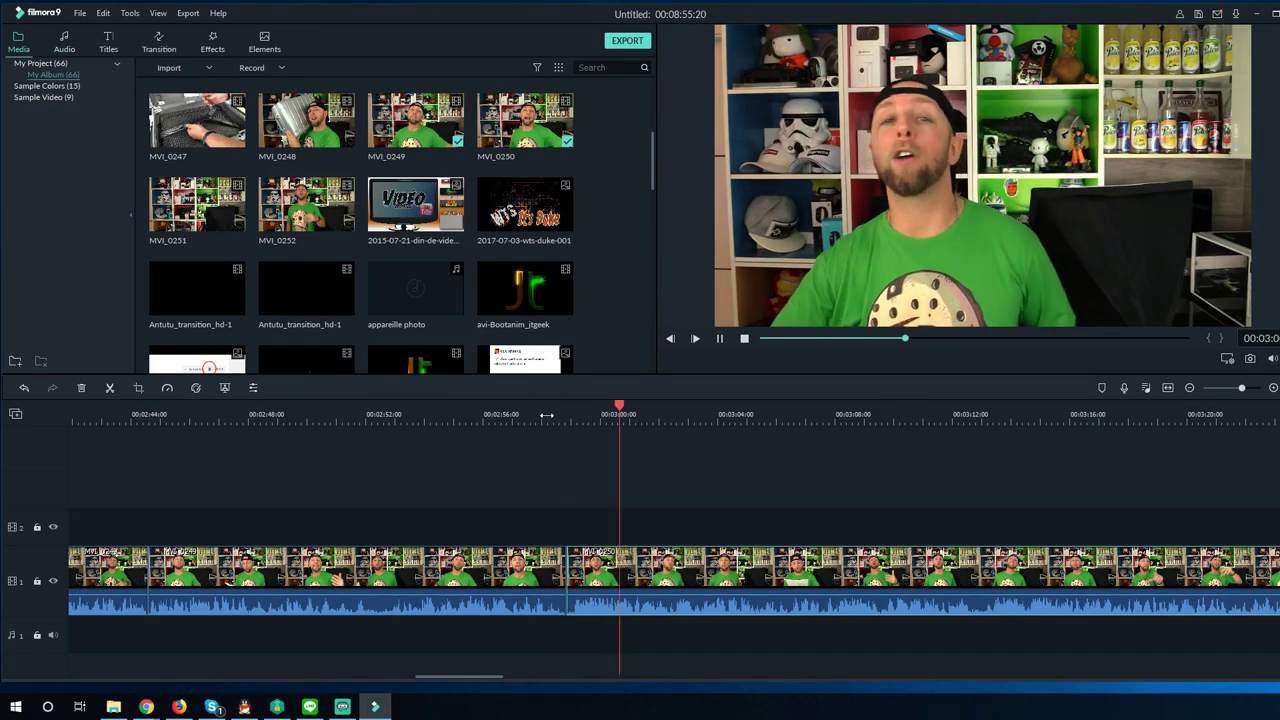
pyautogui.press('space')
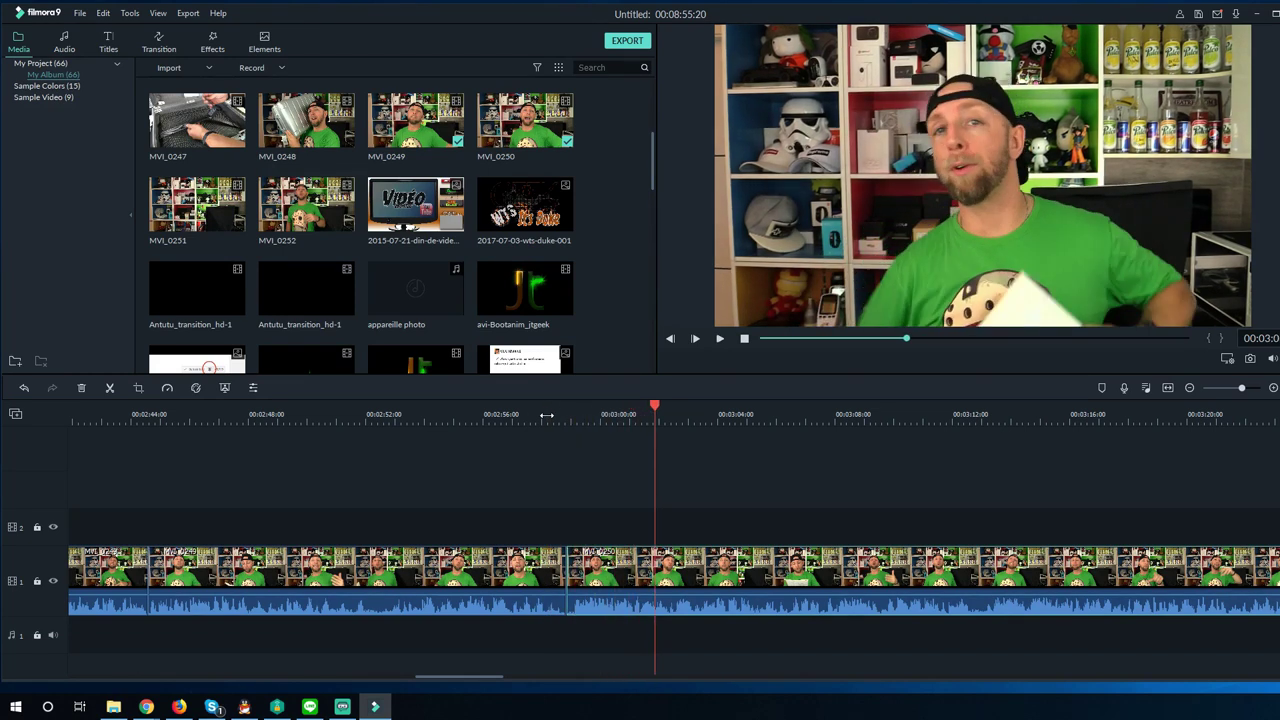
pyautogui.press('space')
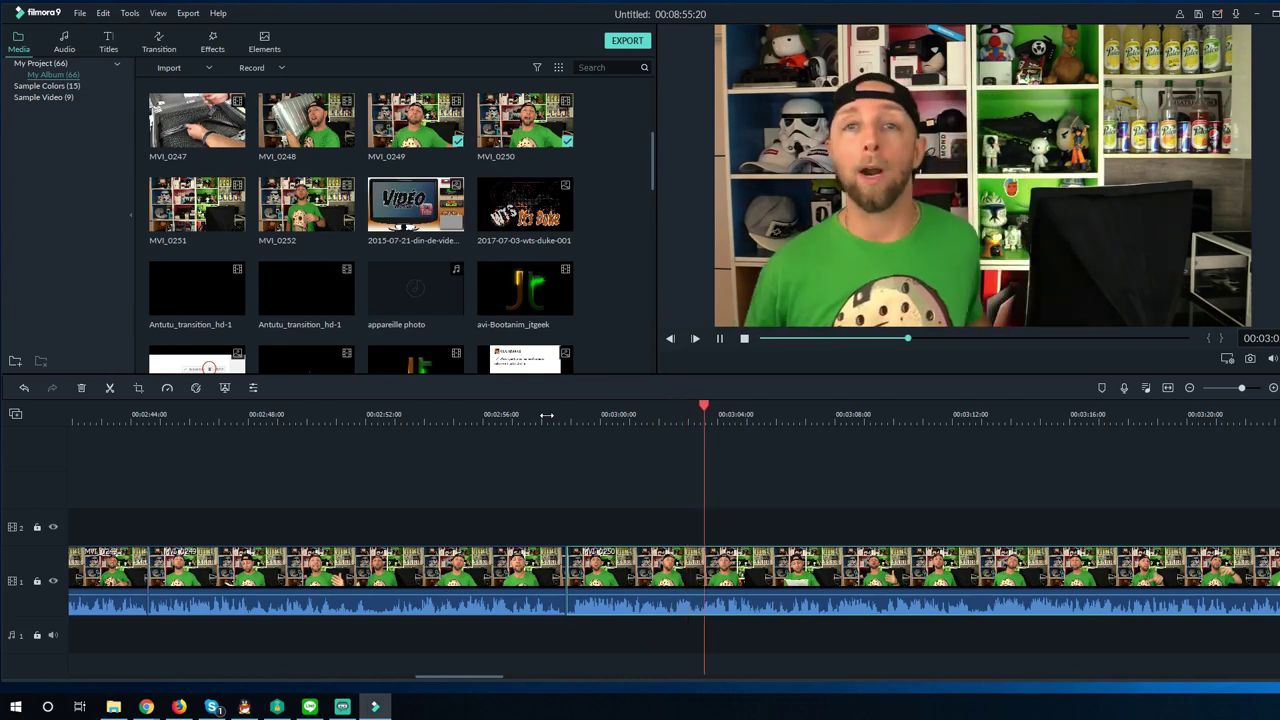
pyautogui.click(150, 419)
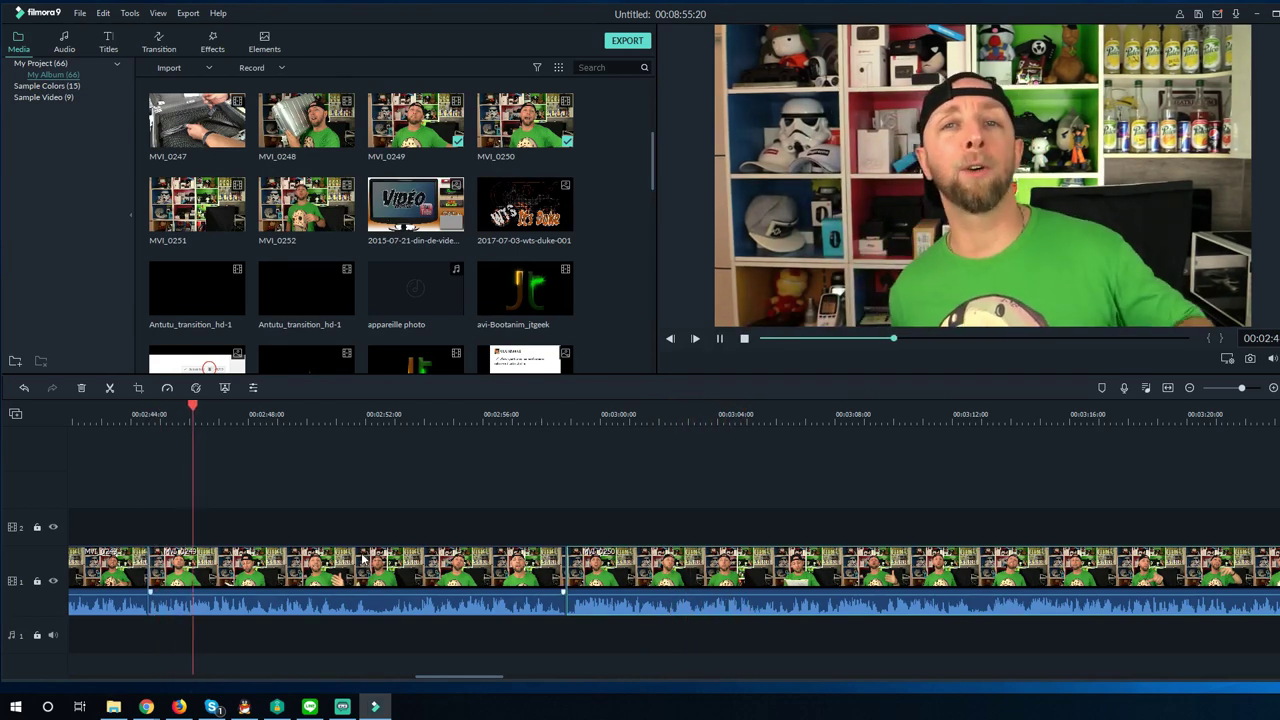
pyautogui.click(527, 447)
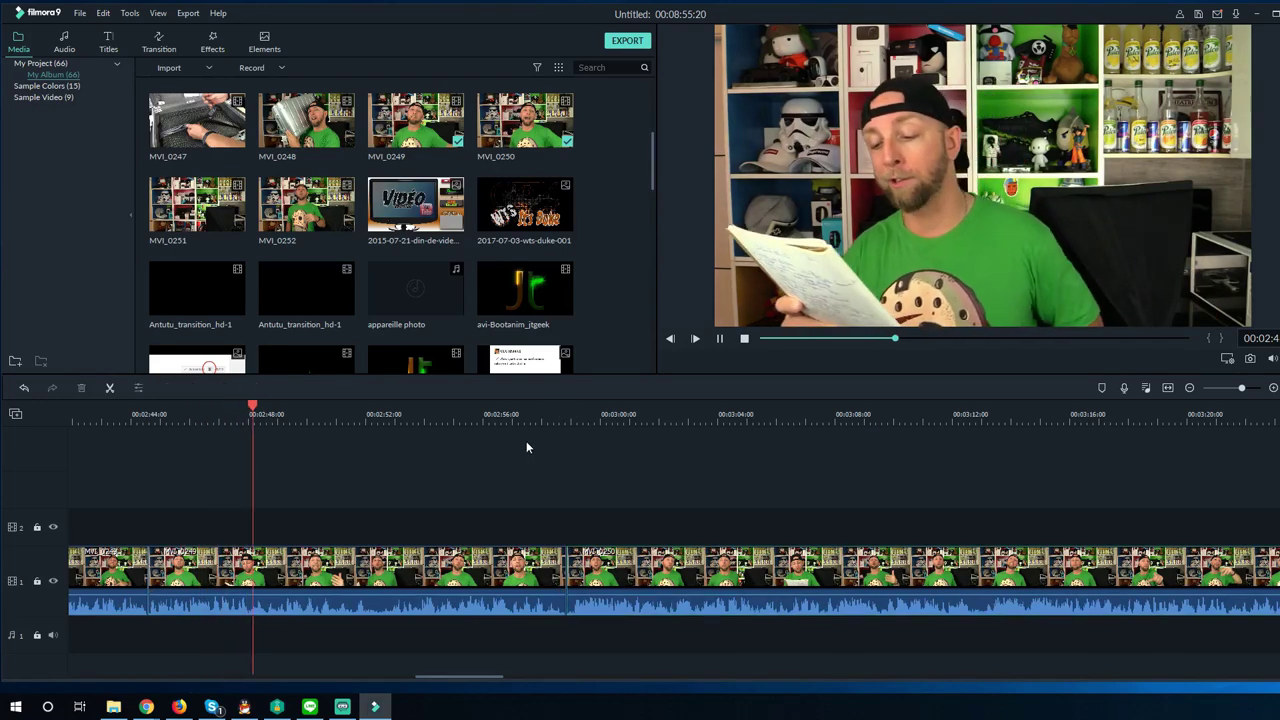
pyautogui.click(537, 420)
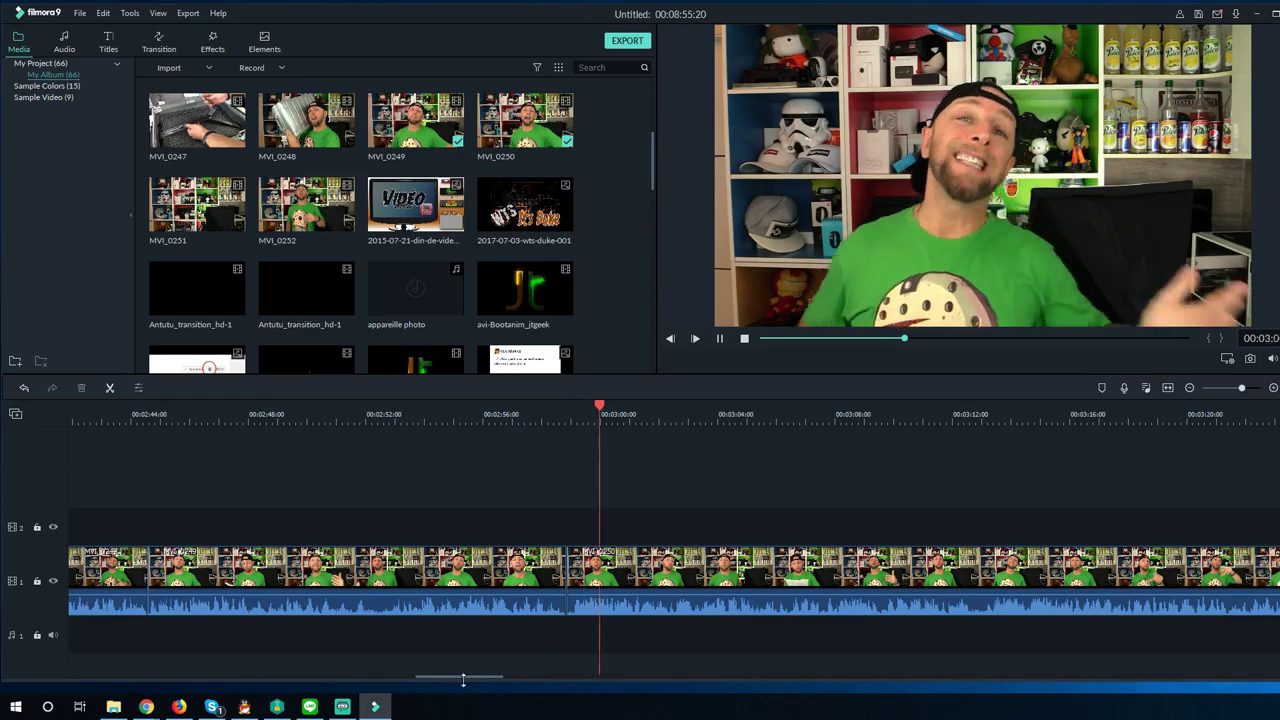
pyautogui.moveTo(456, 675); pyautogui.dragTo(557, 684)
pyautogui.press('space')
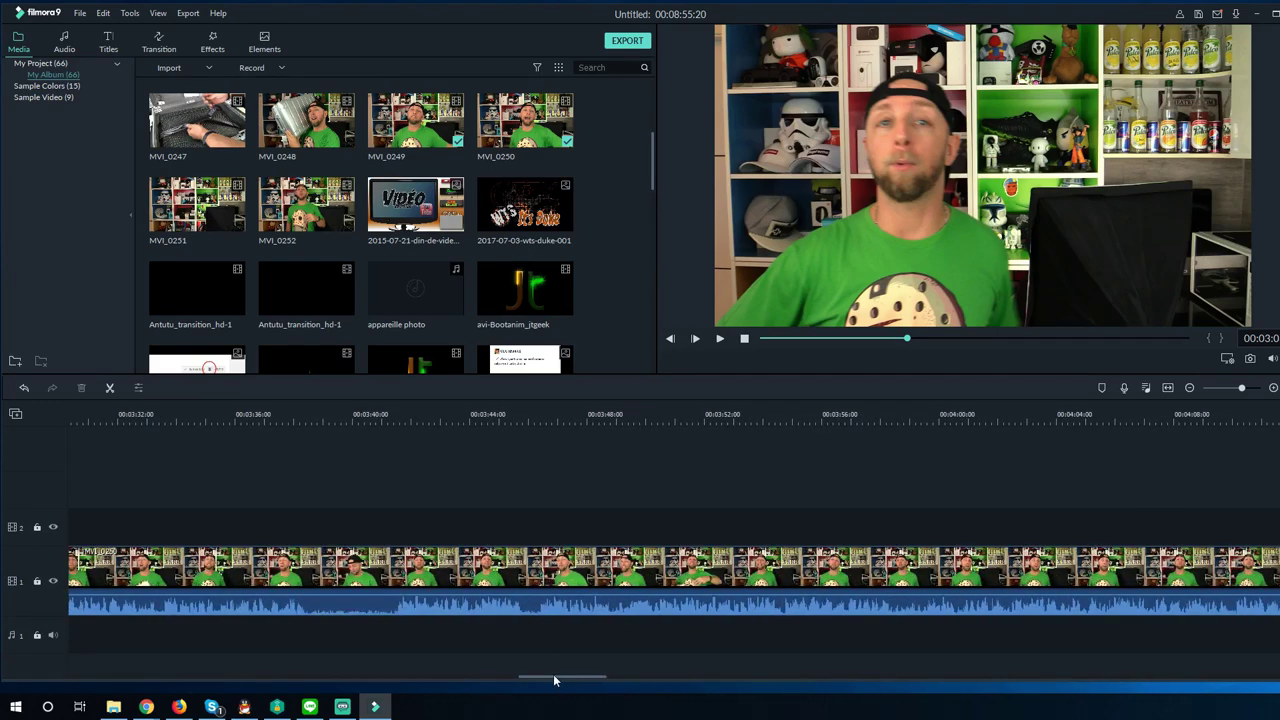
# Split MVI_0250 at the start and end of the quiet passage, at about 3:38 and 3:41
pyautogui.click(277, 418)
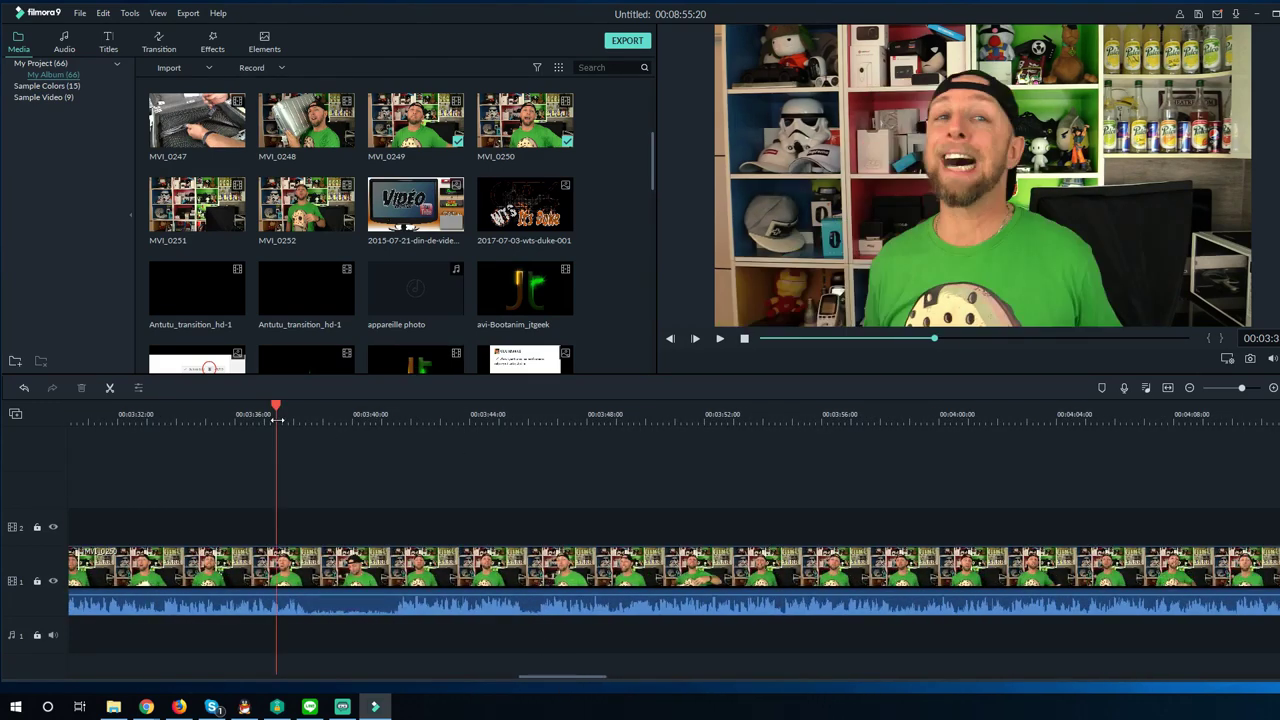
pyautogui.moveTo(276, 410); pyautogui.dragTo(306, 401)
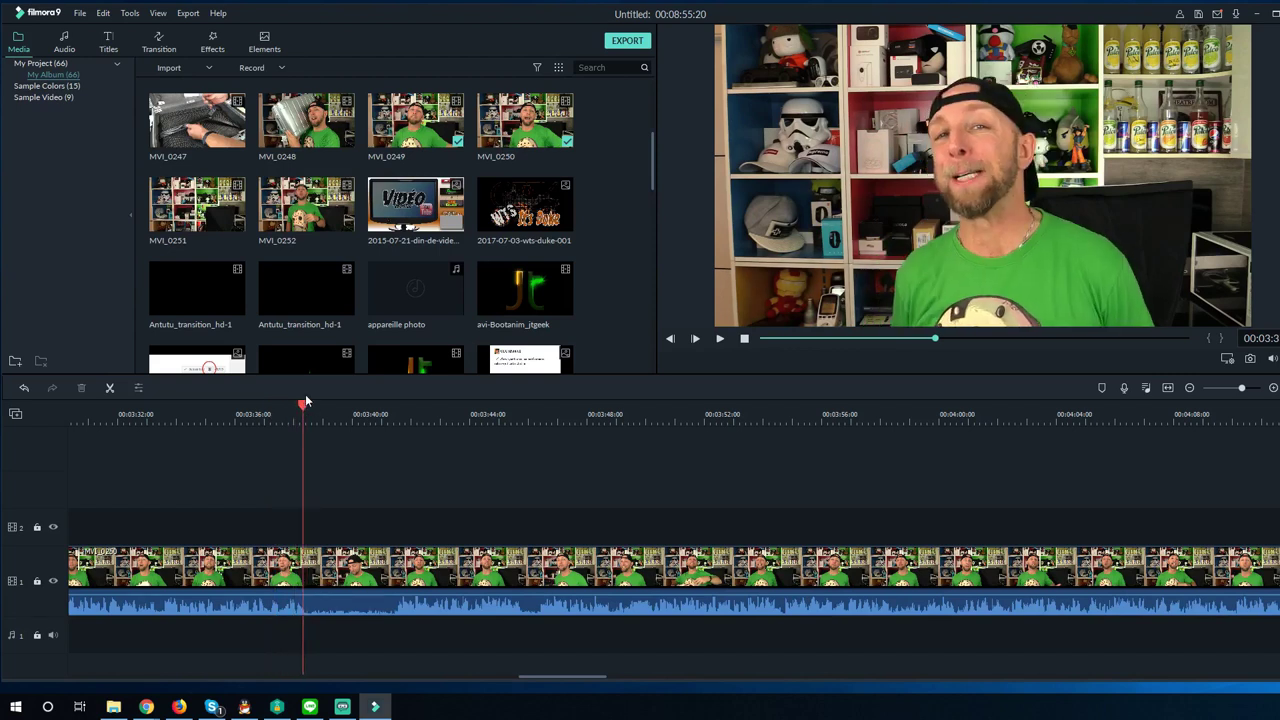
pyautogui.click(305, 401)
pyautogui.moveTo(386, 406); pyautogui.dragTo(393, 410)
pyautogui.click(393, 410)
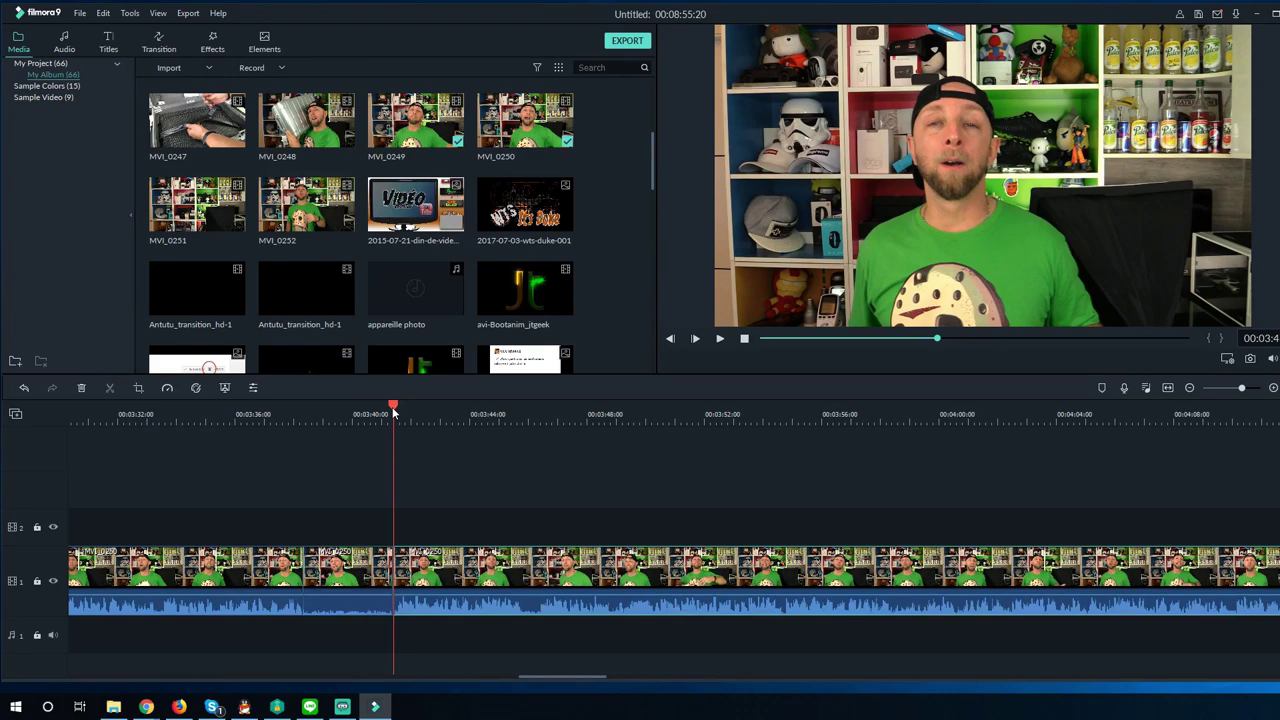
# Delete the quiet piece between the two MVI_0250 cuts and close the gap
pyautogui.click(345, 577)
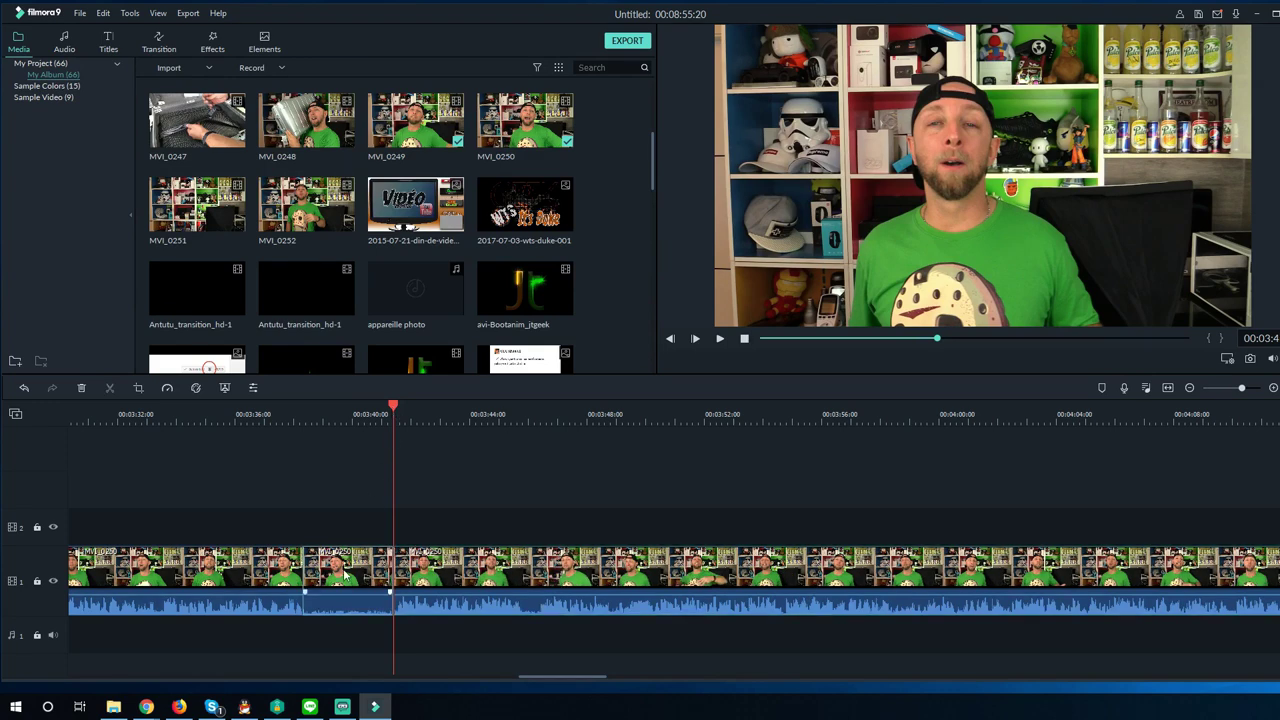
pyautogui.press('Delete')
pyautogui.click(360, 555)
pyautogui.press('Delete')
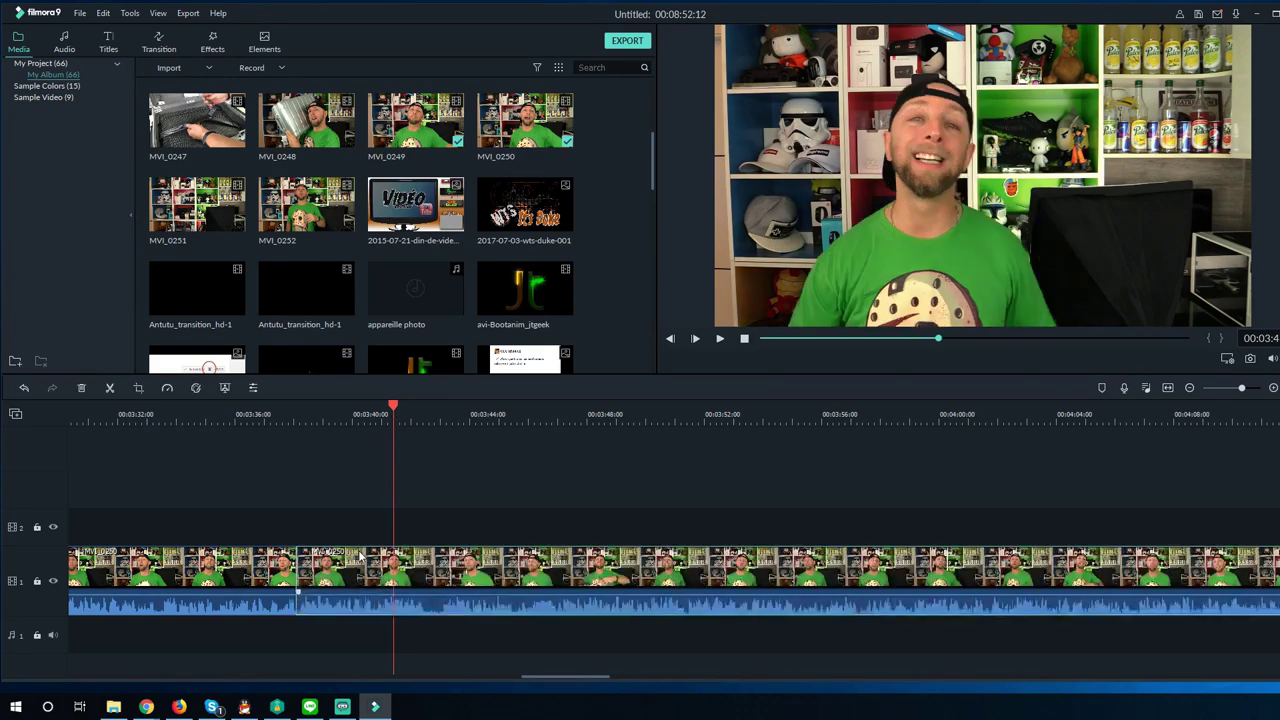
pyautogui.moveTo(359, 553); pyautogui.dragTo(302, 557)
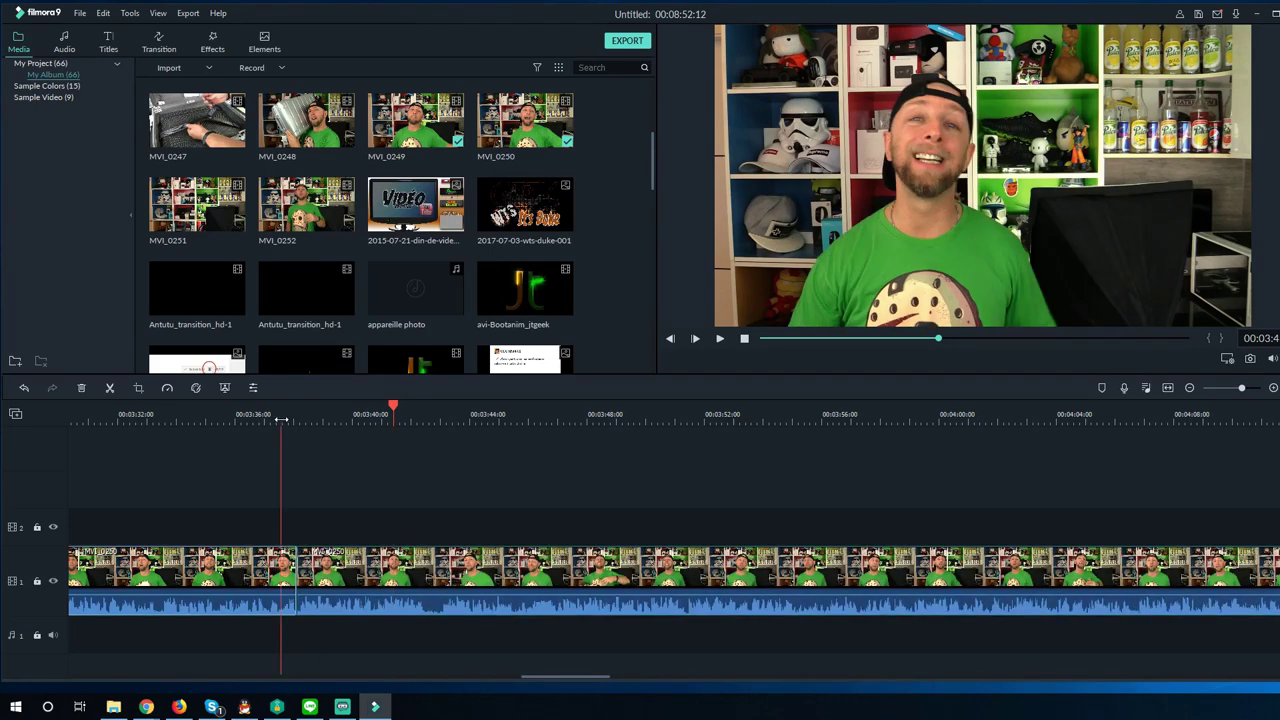
# Play the new join, extend the end of the MVI_0250 section before it to about 3:38 and rejoin the following footage
pyautogui.press('space')
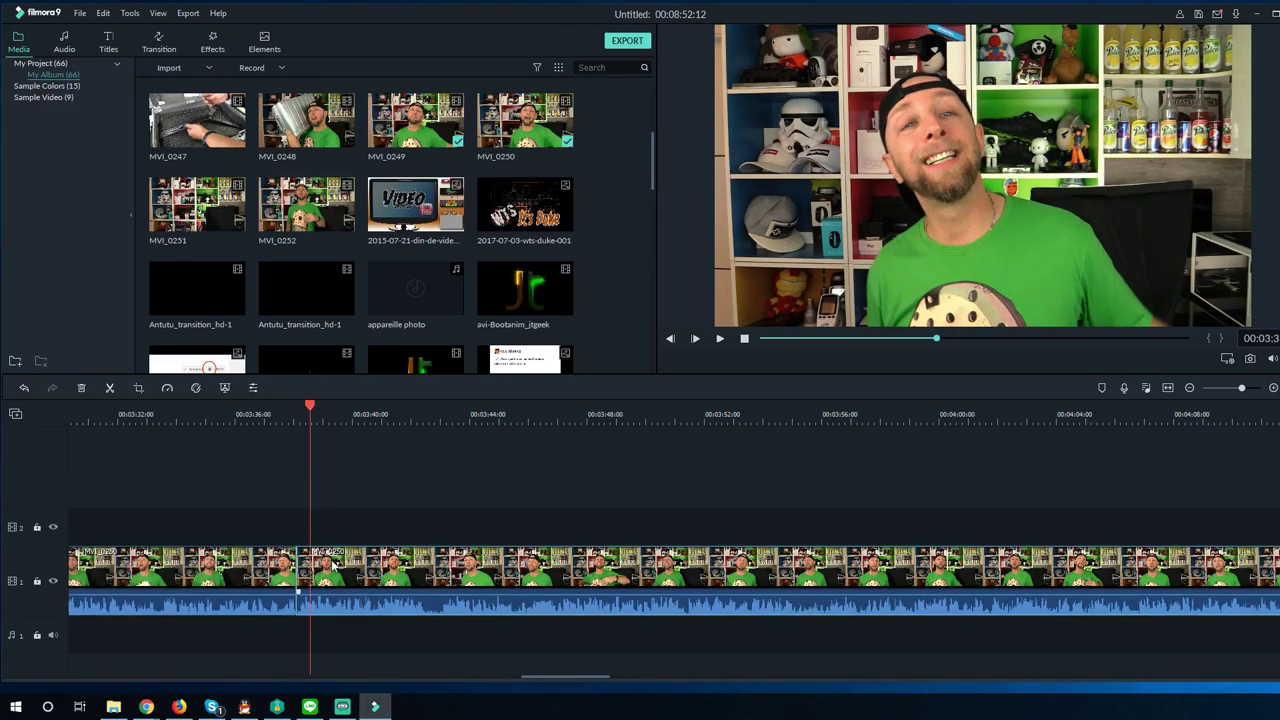
pyautogui.moveTo(298, 565); pyautogui.dragTo(340, 566)
pyautogui.click(288, 572)
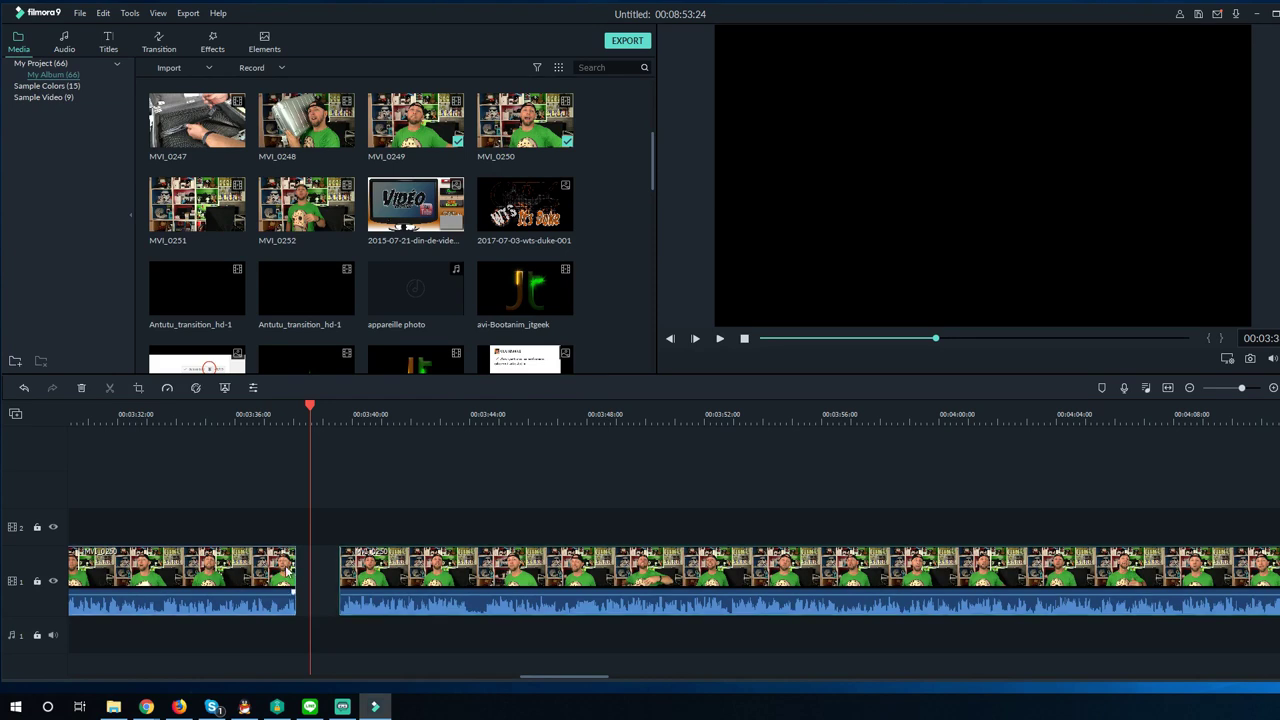
pyautogui.moveTo(297, 565); pyautogui.dragTo(348, 568)
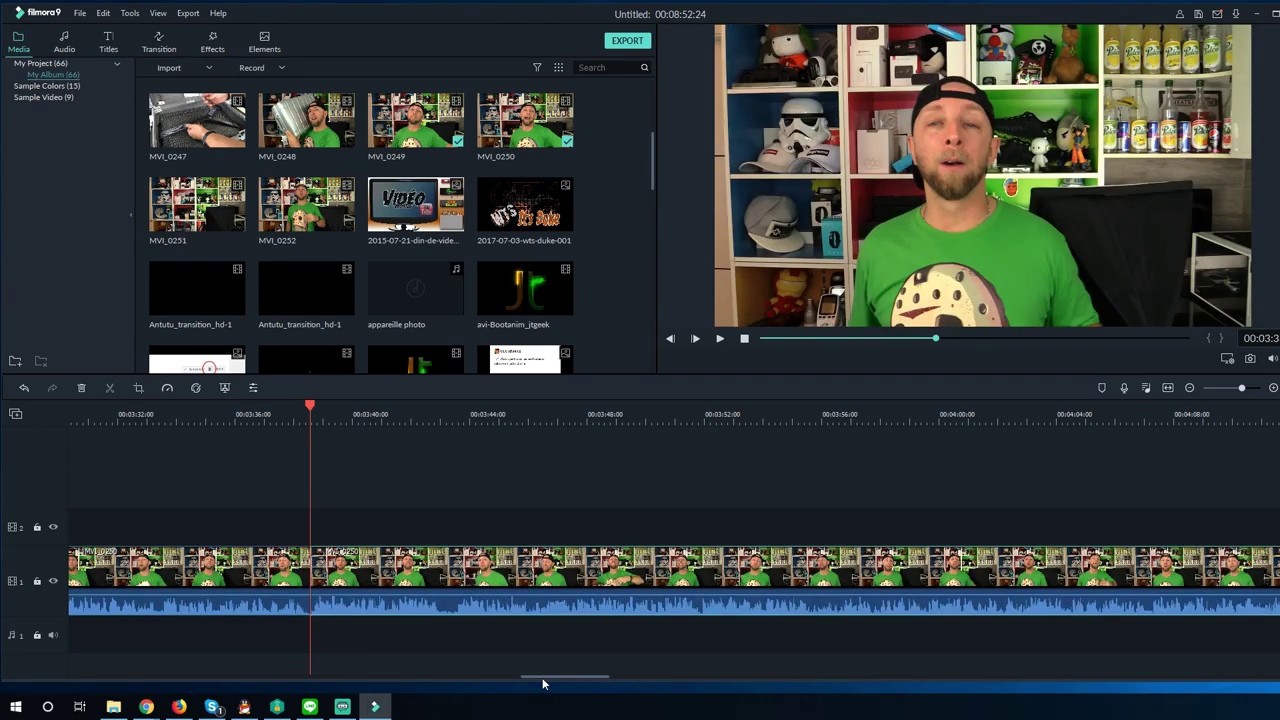
pyautogui.moveTo(544, 681); pyautogui.dragTo(628, 680)
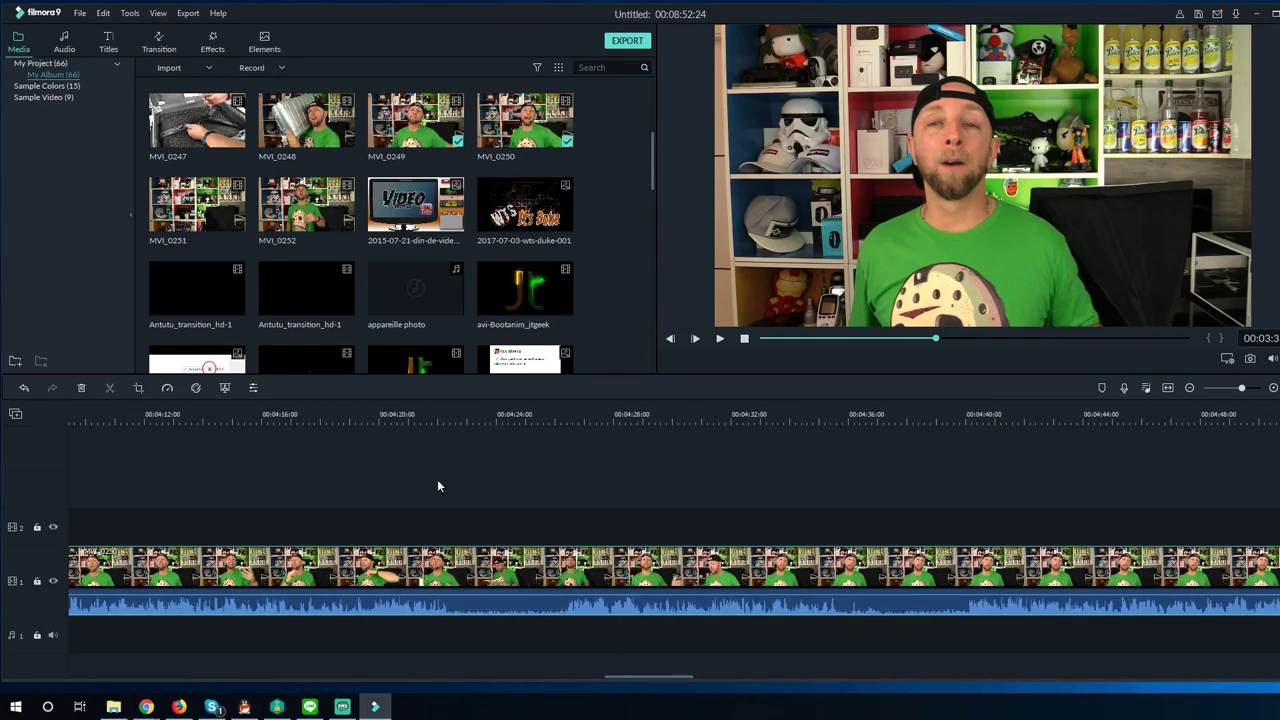
pyautogui.moveTo(432, 415); pyautogui.dragTo(449, 406)
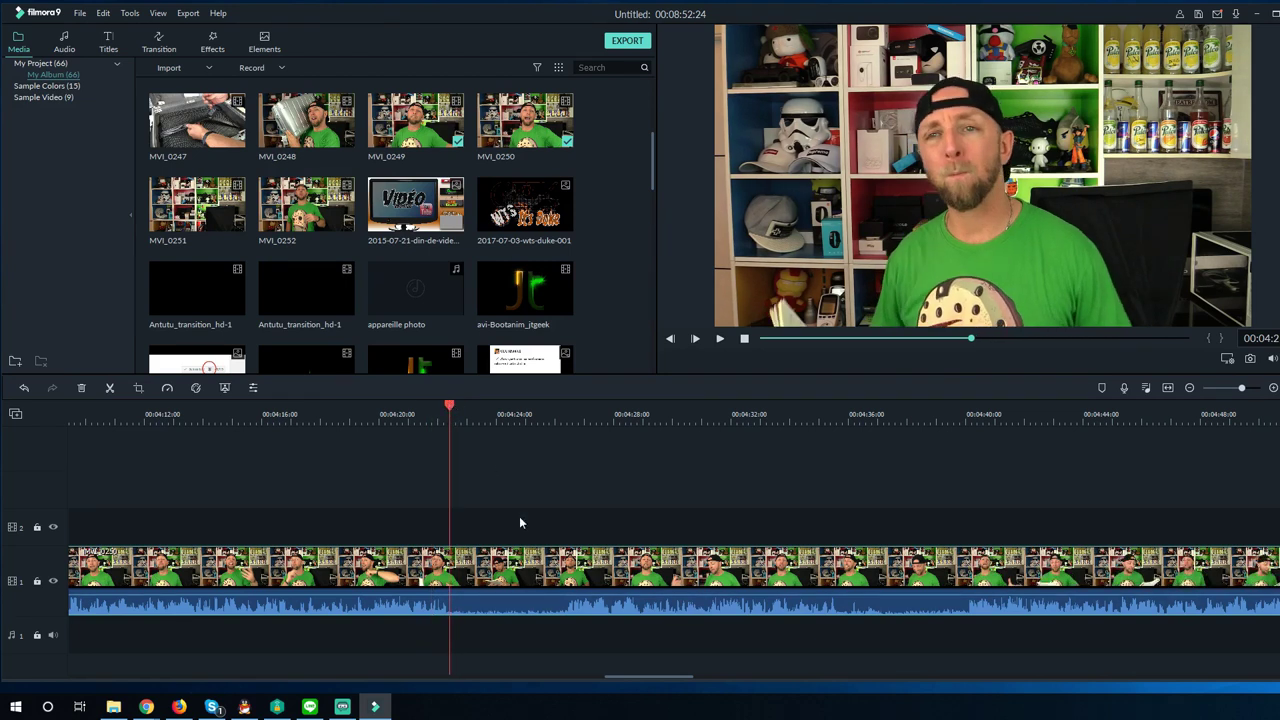
pyautogui.hotkey('ctrl', 'b')
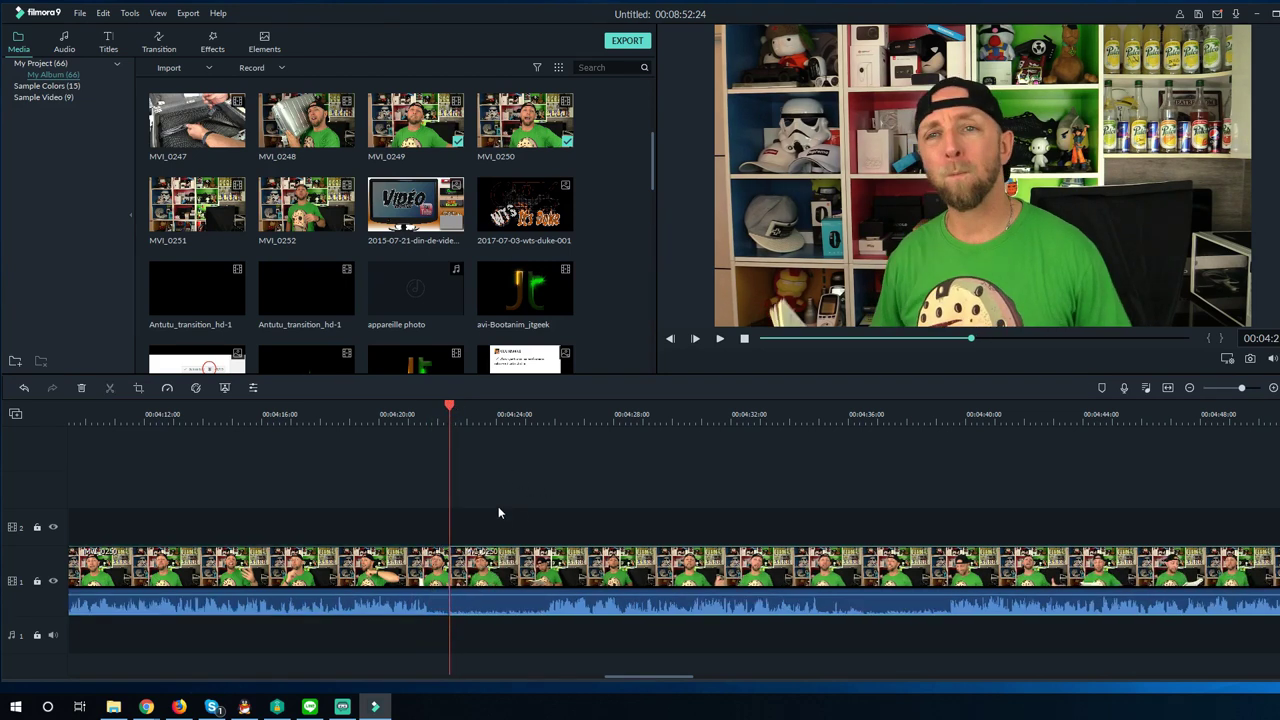
pyautogui.hotkey('ctrl', 'z')
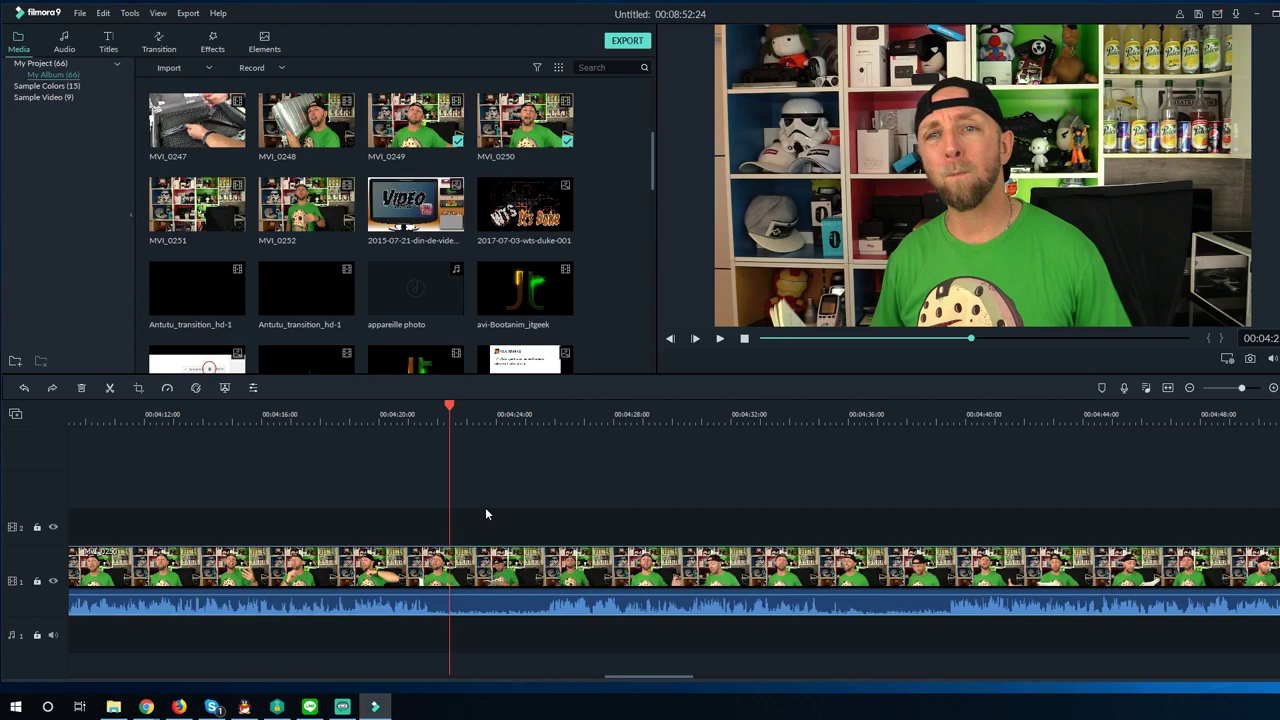
# Split MVI_0250 at about 4:21 and 4:25 and delete the quiet section between the cuts
pyautogui.moveTo(453, 406); pyautogui.dragTo(543, 407)
pyautogui.hotkey('ctrl', 'b')
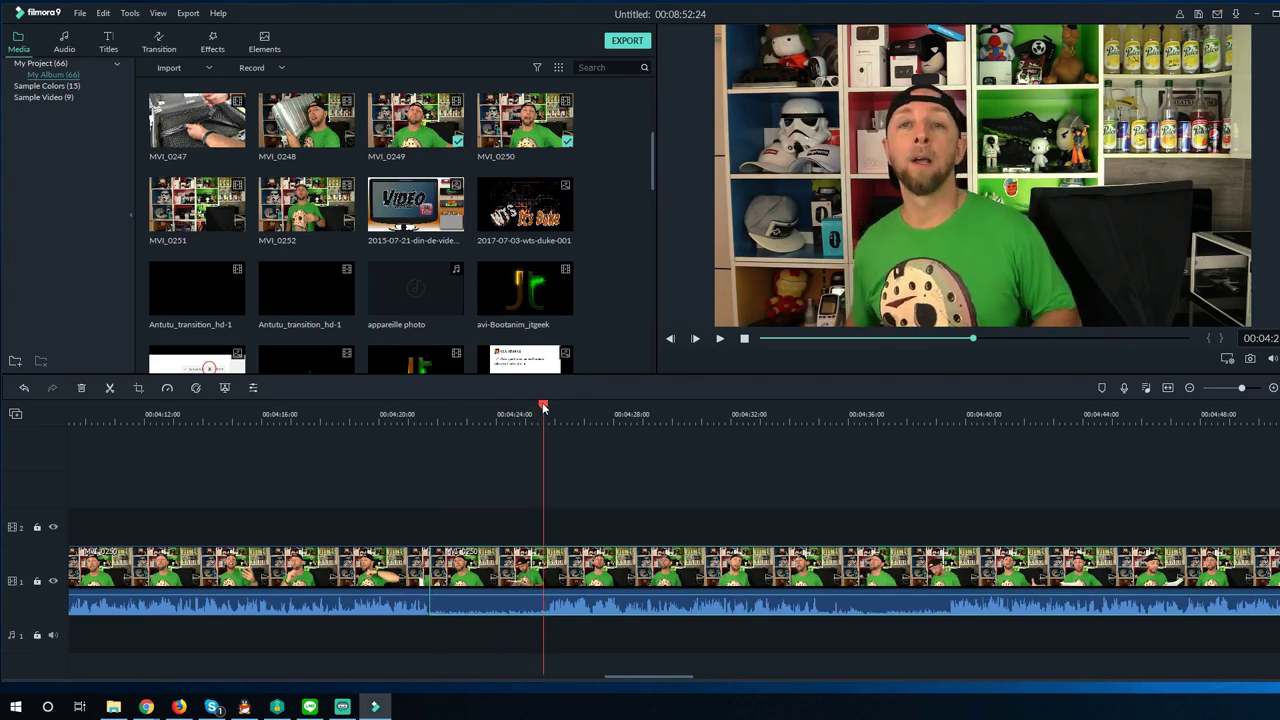
pyautogui.hotkey('ctrl', 'b')
pyautogui.click(473, 620)
pyautogui.press('Delete')
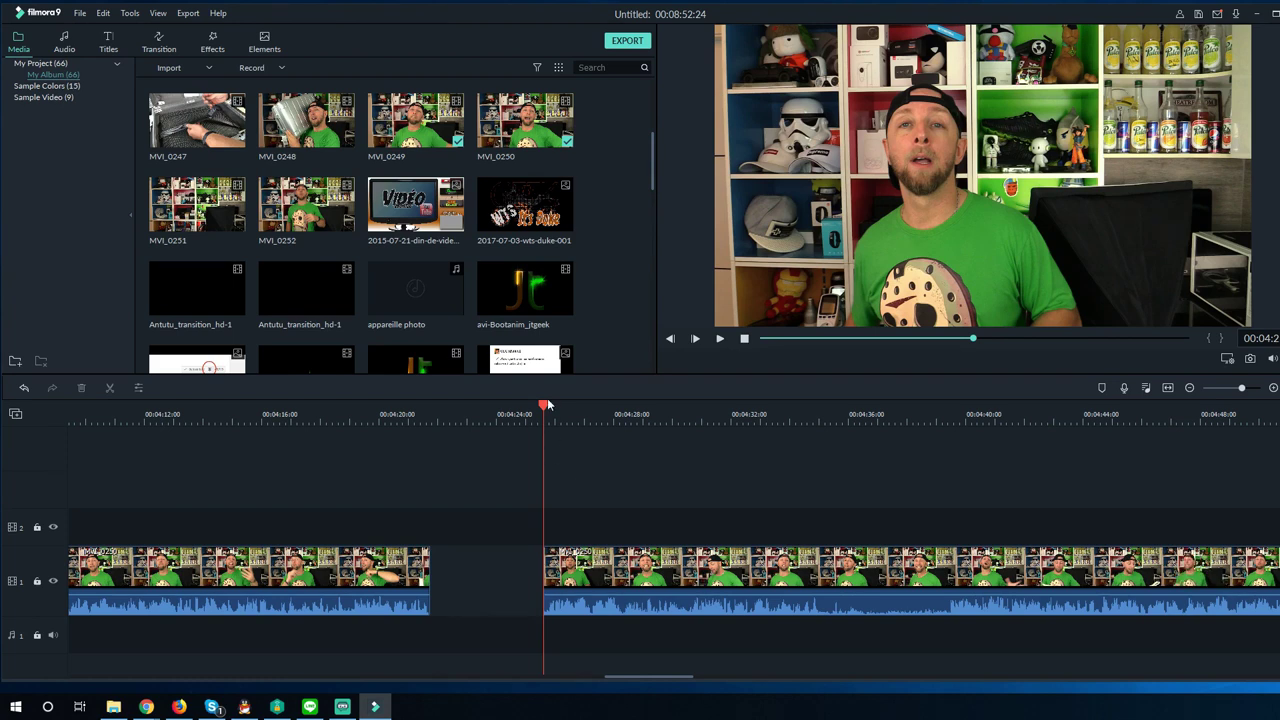
# Split MVI_0250 at about 4:36 and 4:39 and delete the quiet piece between the cuts
pyautogui.moveTo(549, 406); pyautogui.dragTo(834, 404)
pyautogui.press('space')
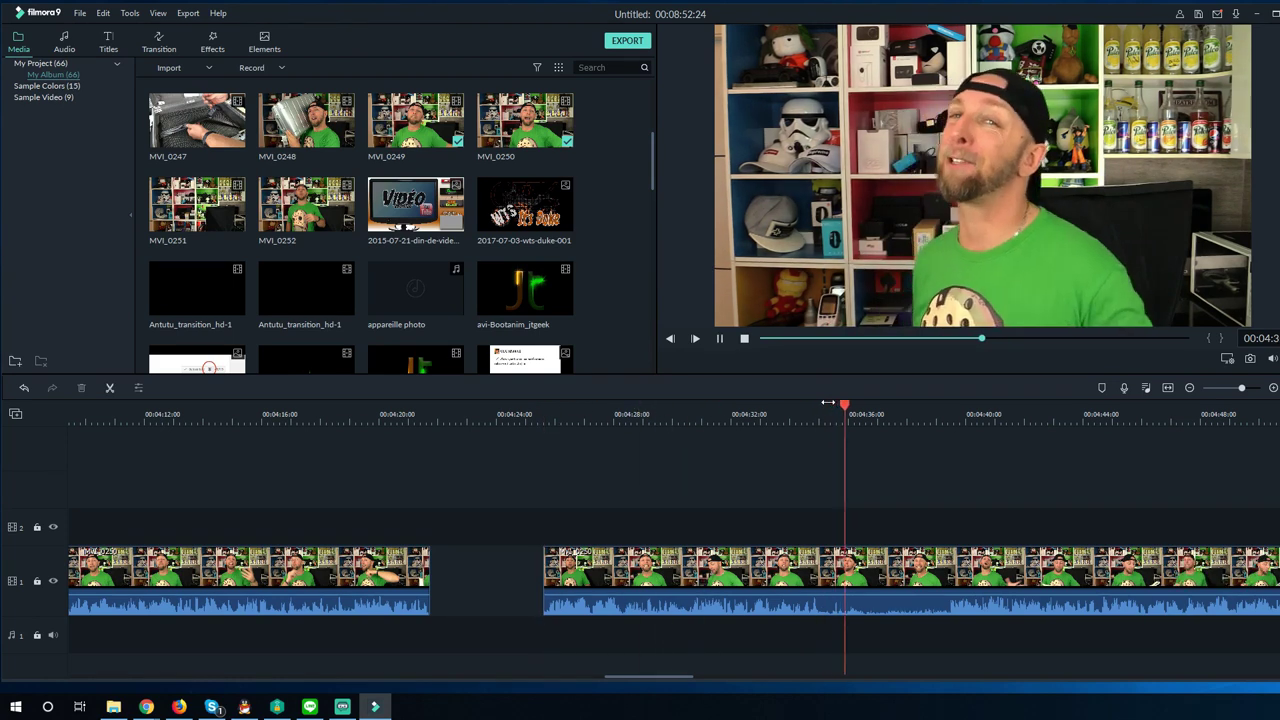
pyautogui.press('space')
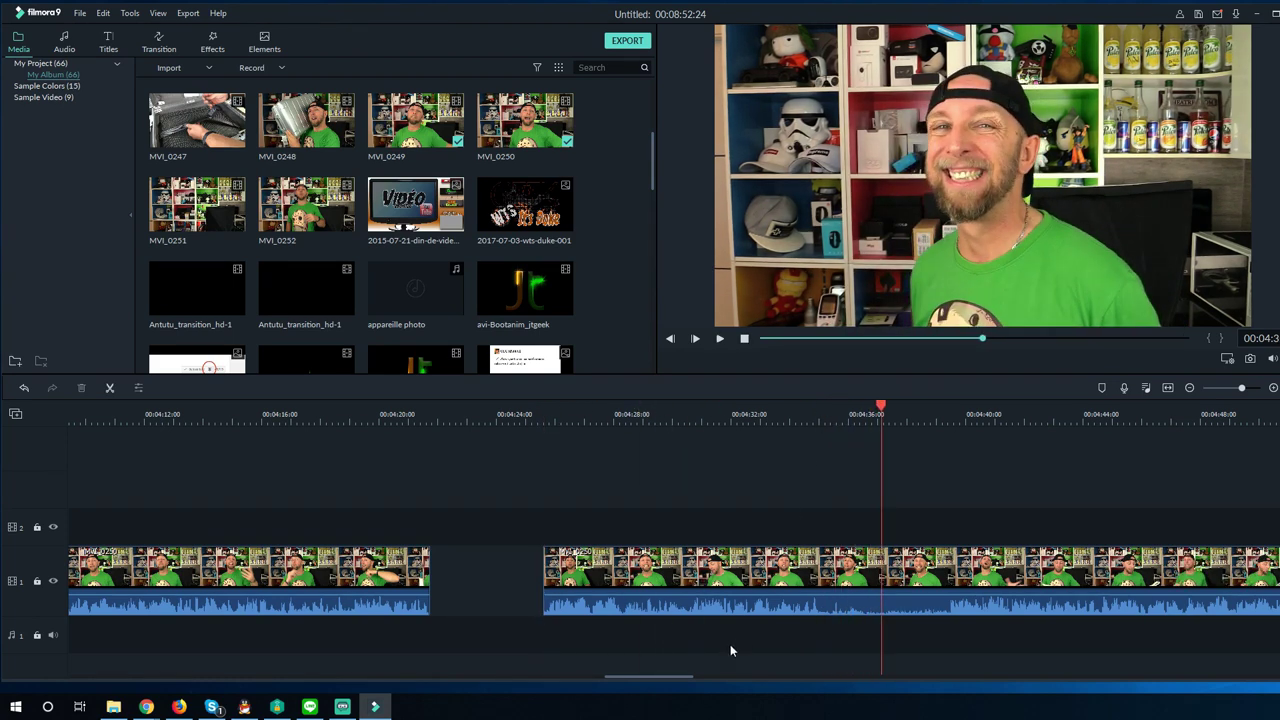
pyautogui.moveTo(882, 407); pyautogui.dragTo(946, 405)
pyautogui.click(866, 409)
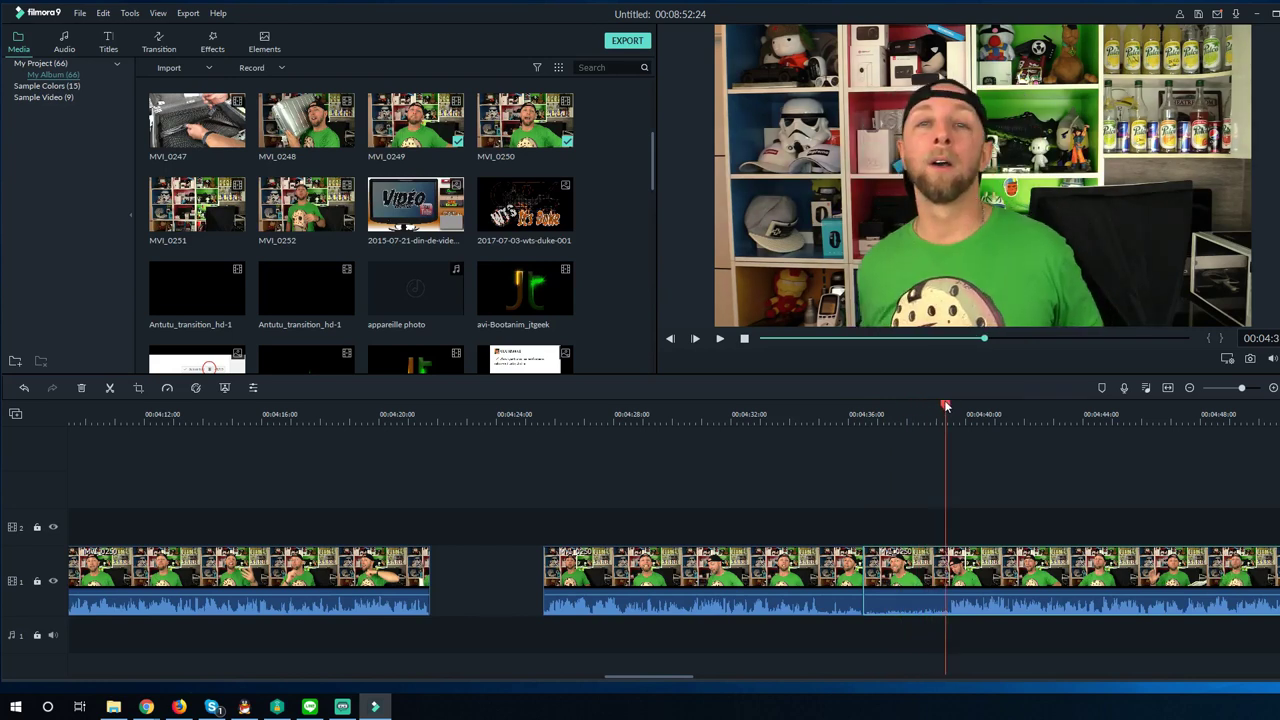
pyautogui.click(946, 406)
pyautogui.click(902, 572)
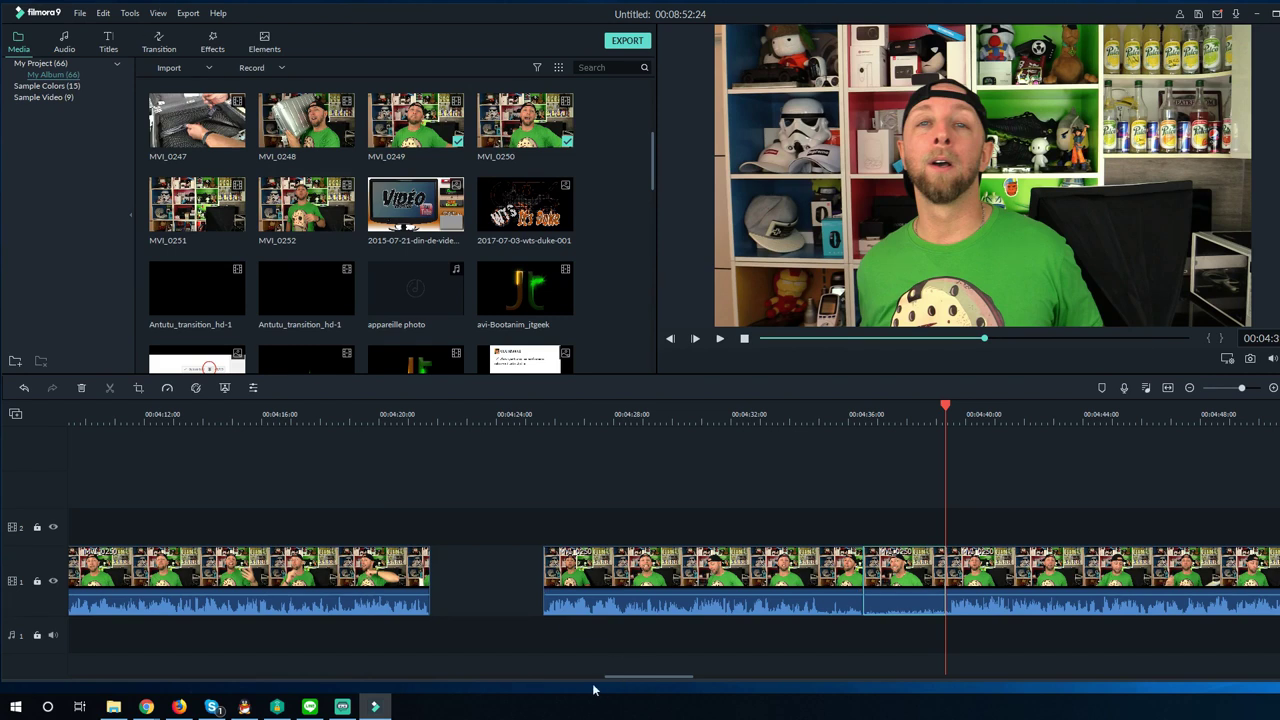
pyautogui.press('Delete')
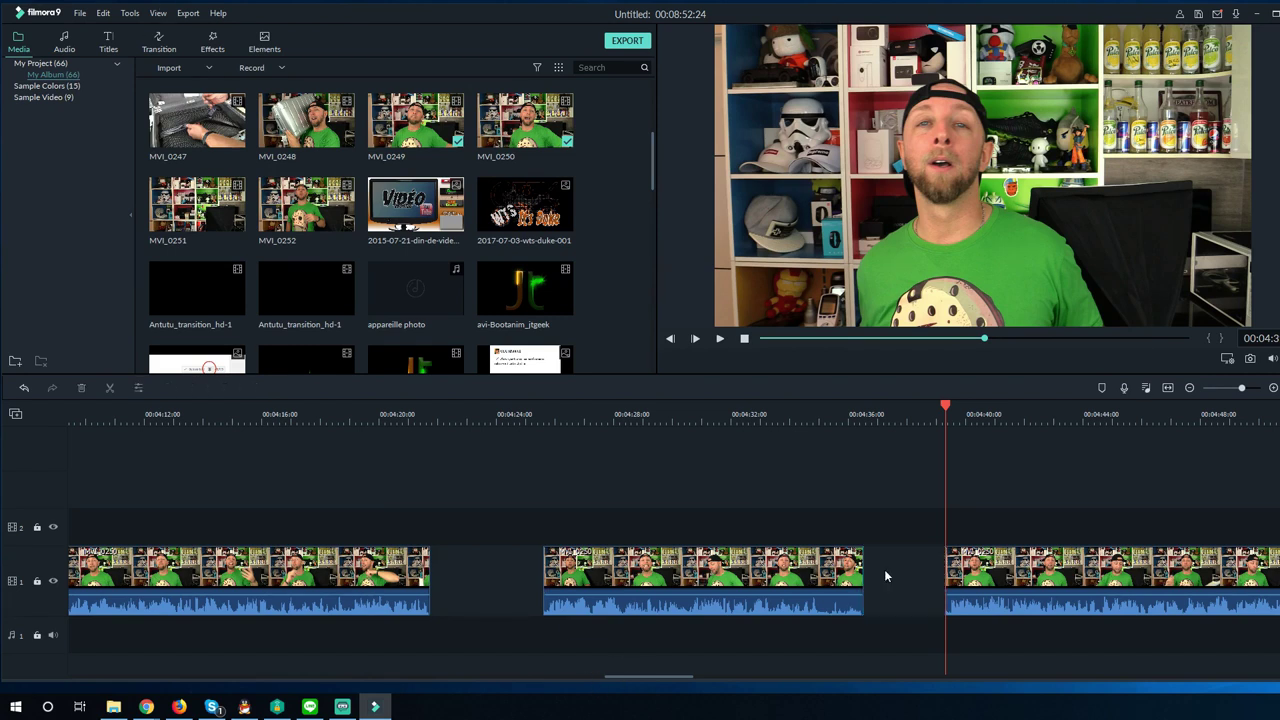
# Move the two following MVI_0250 sections back against the preceding footage to close both gaps
pyautogui.moveTo(700, 570); pyautogui.dragTo(577, 558)
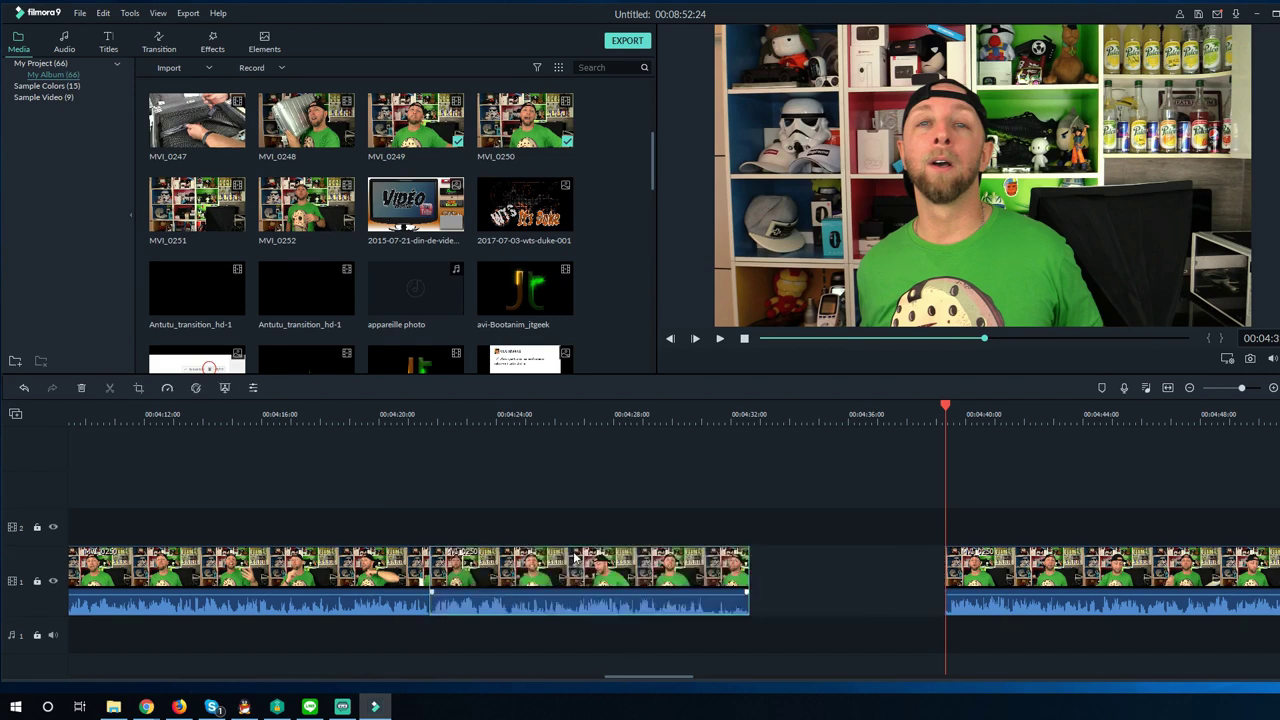
pyautogui.moveTo(1027, 580); pyautogui.dragTo(820, 582)
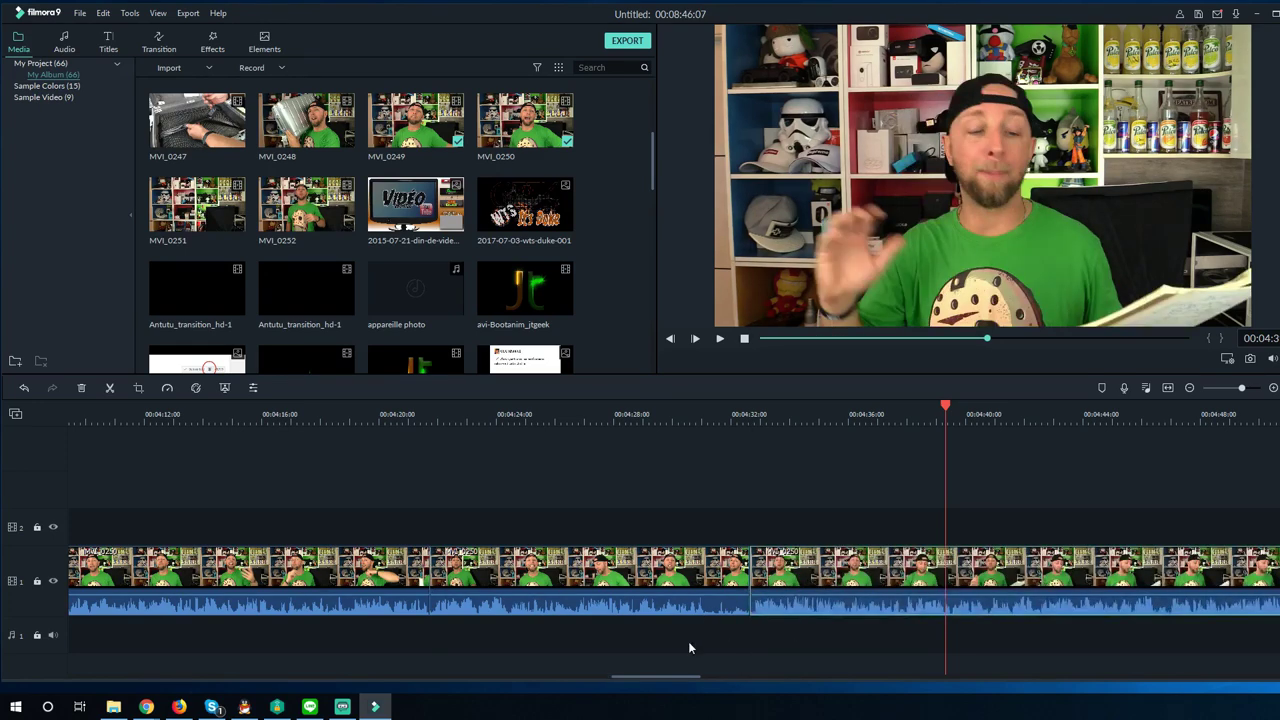
pyautogui.click(641, 673)
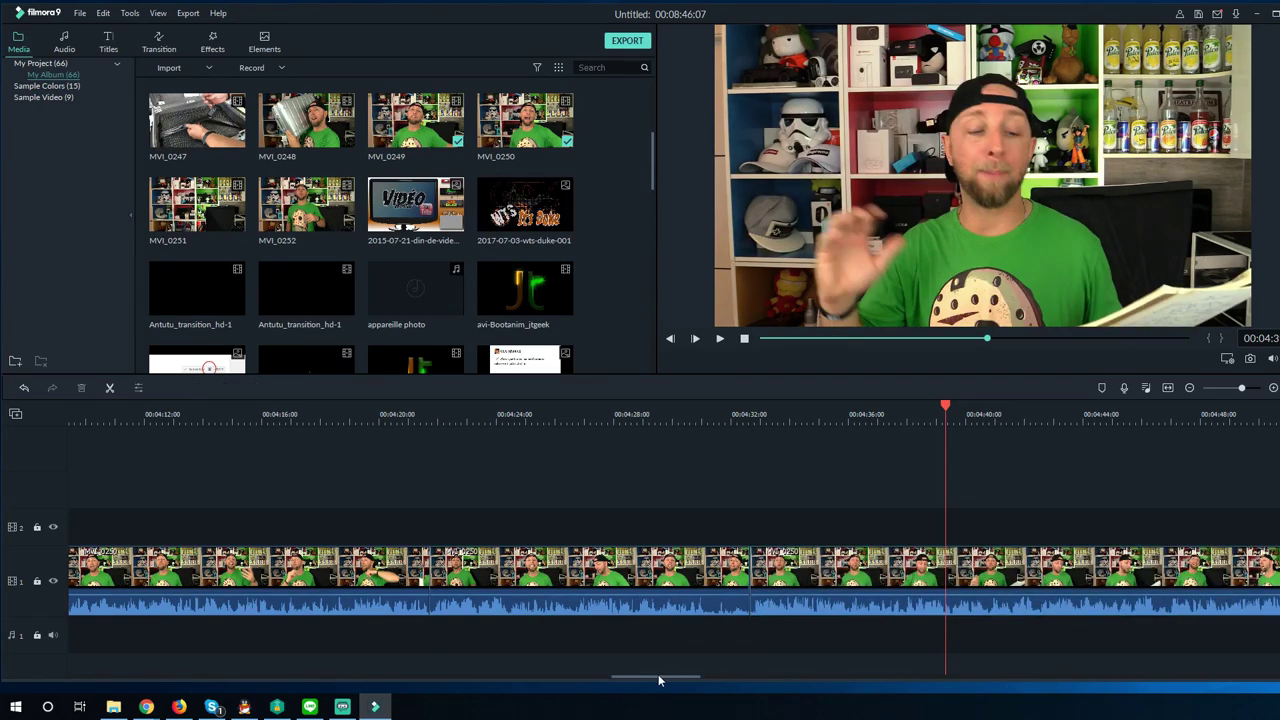
# Cut the quiet passage from about 5:04 to 5:09 out of MVI_0250 and close the gap
pyautogui.moveTo(658, 674); pyautogui.dragTo(765, 675)
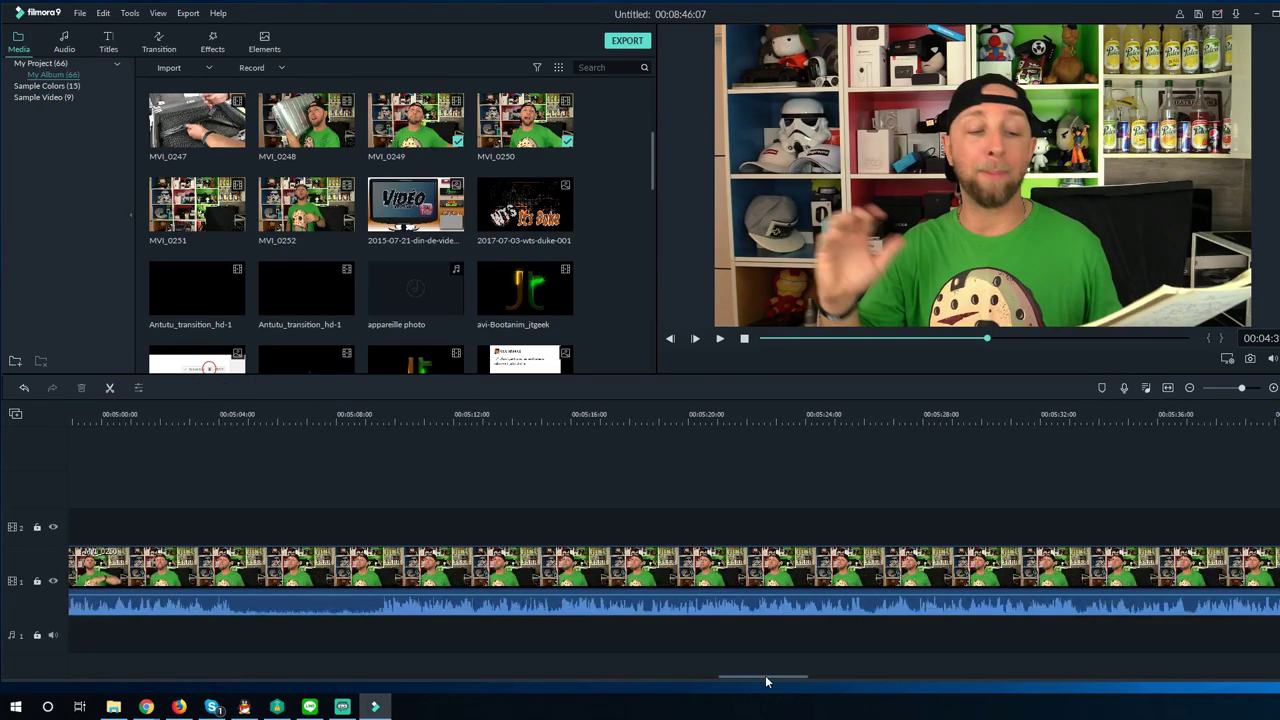
pyautogui.moveTo(237, 418)
pyautogui.mouseDown()
pyautogui.moveTo(223, 414)
pyautogui.moveTo(238, 411)
pyautogui.mouseUp()
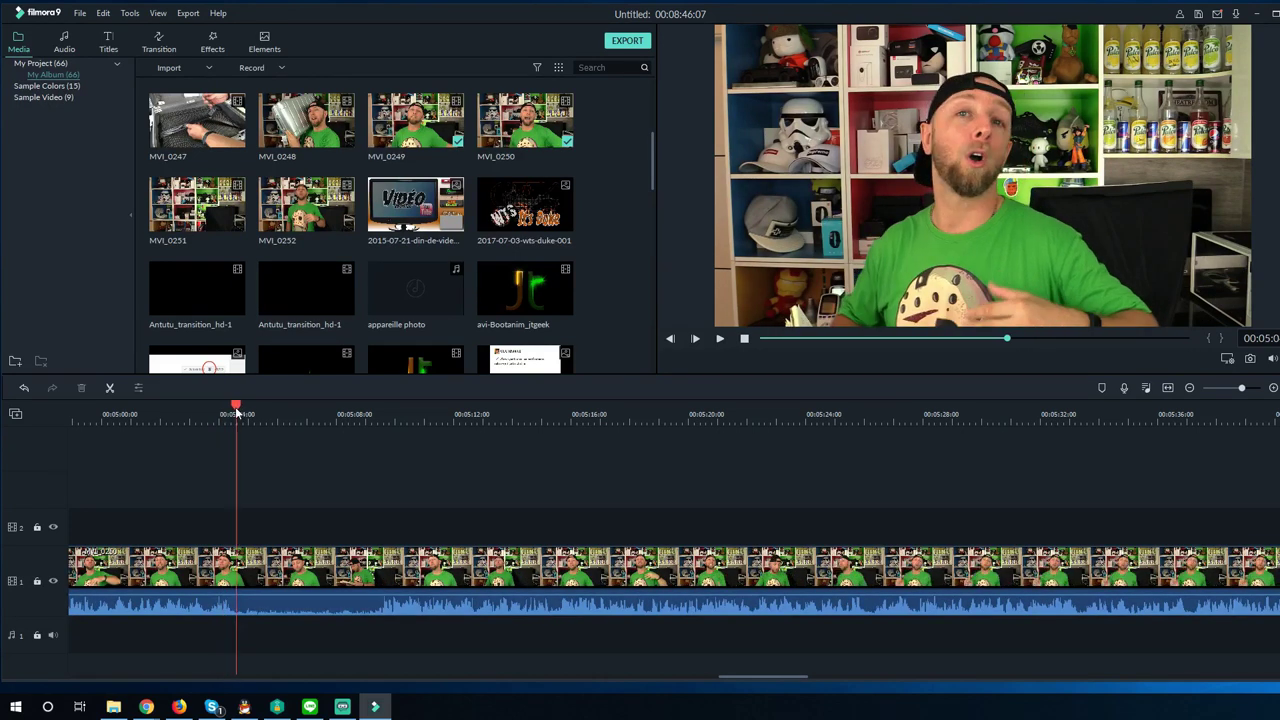
pyautogui.click(244, 565)
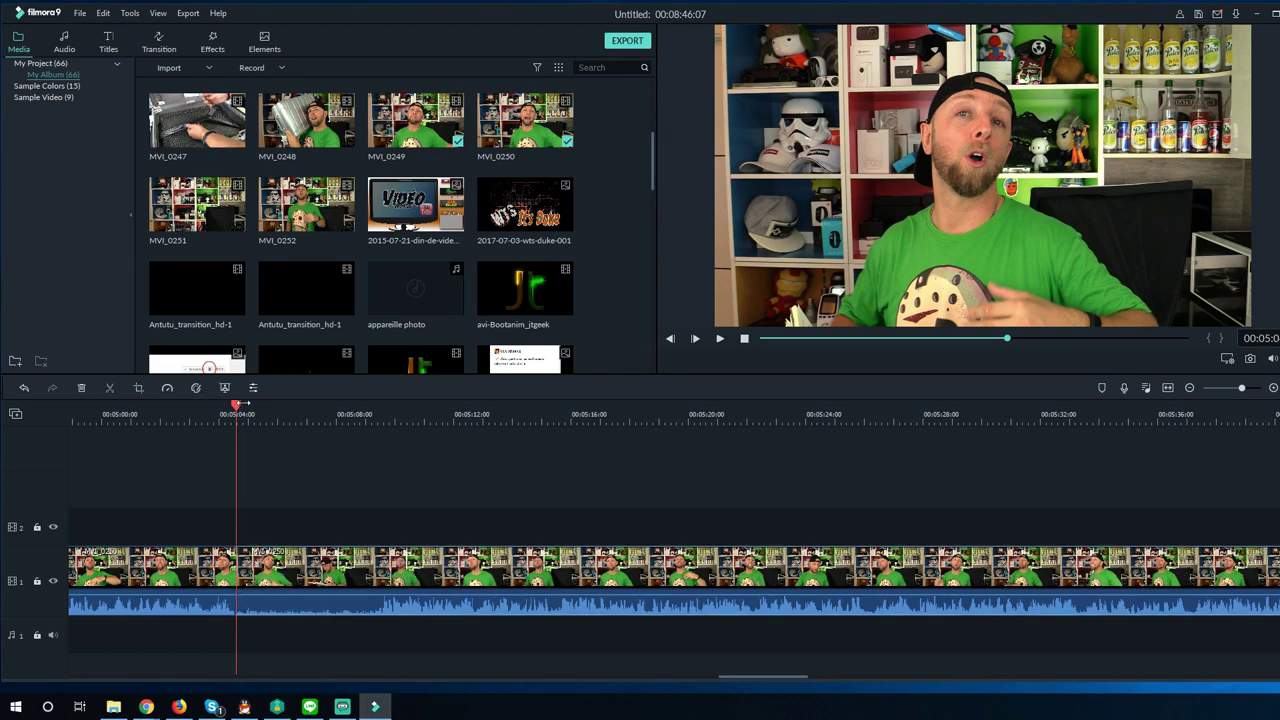
pyautogui.moveTo(242, 403); pyautogui.dragTo(377, 408)
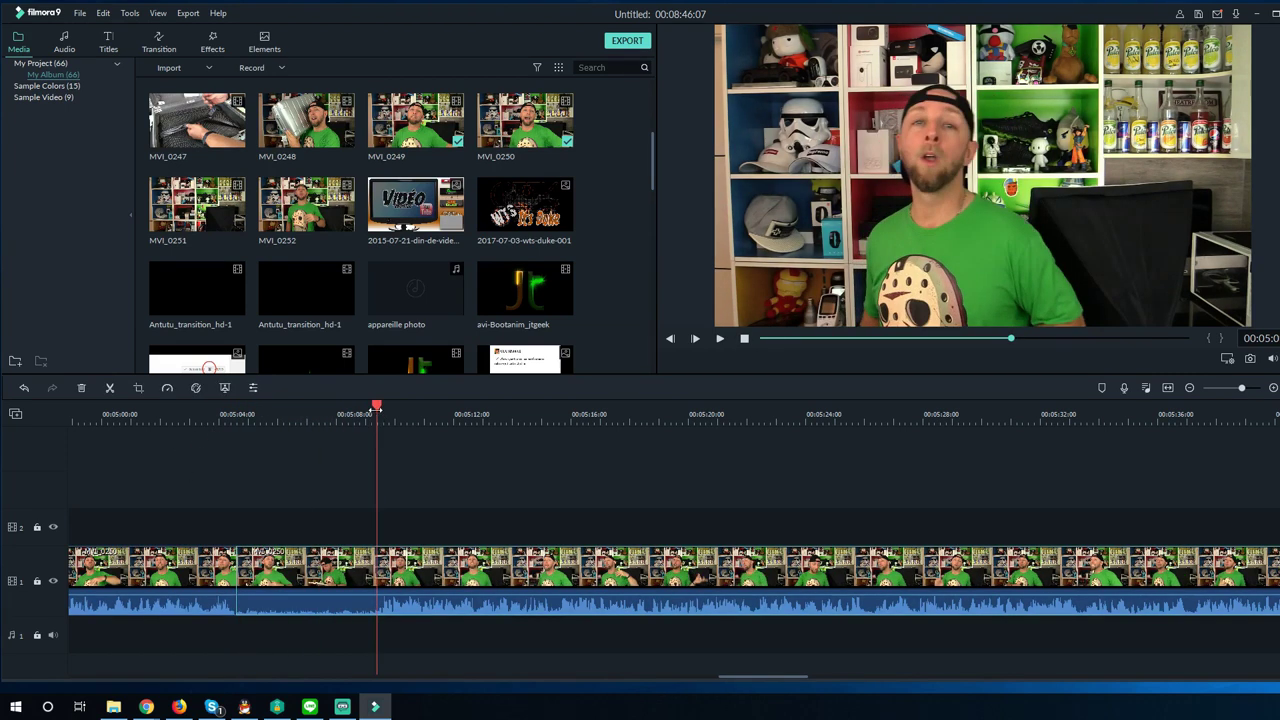
pyautogui.hotkey('ctrl', 'b')
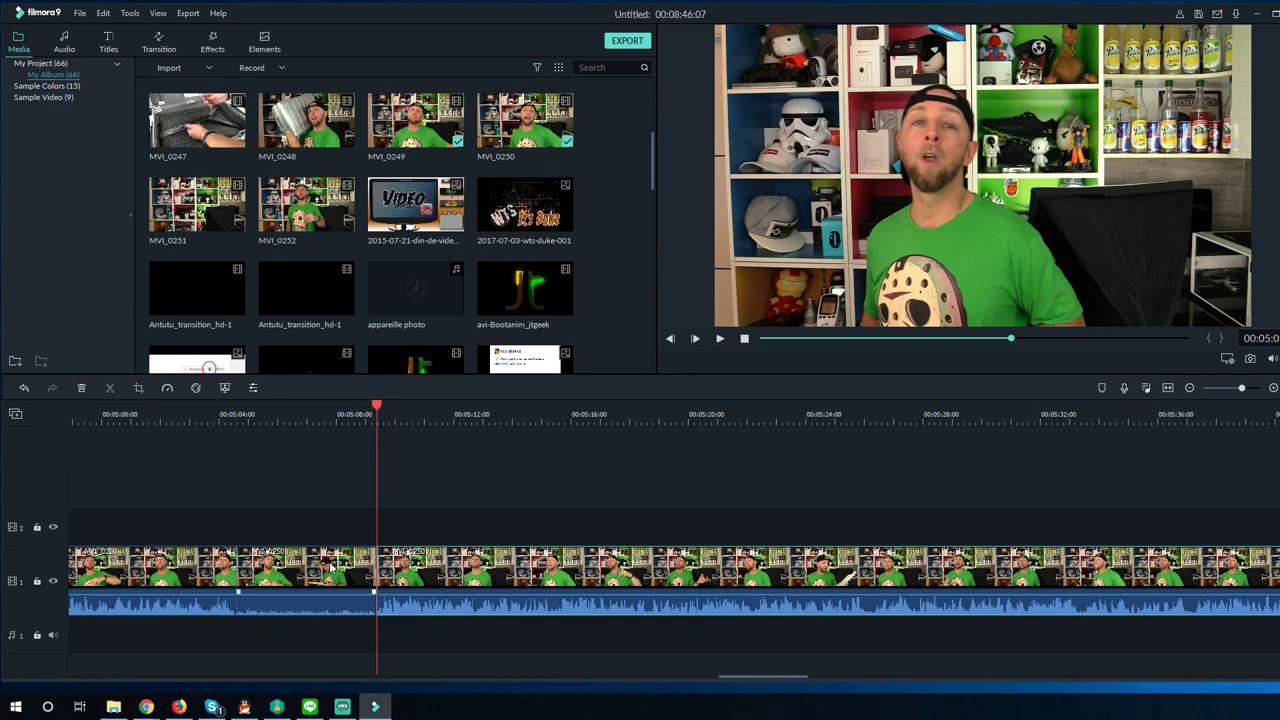
pyautogui.press('Delete')
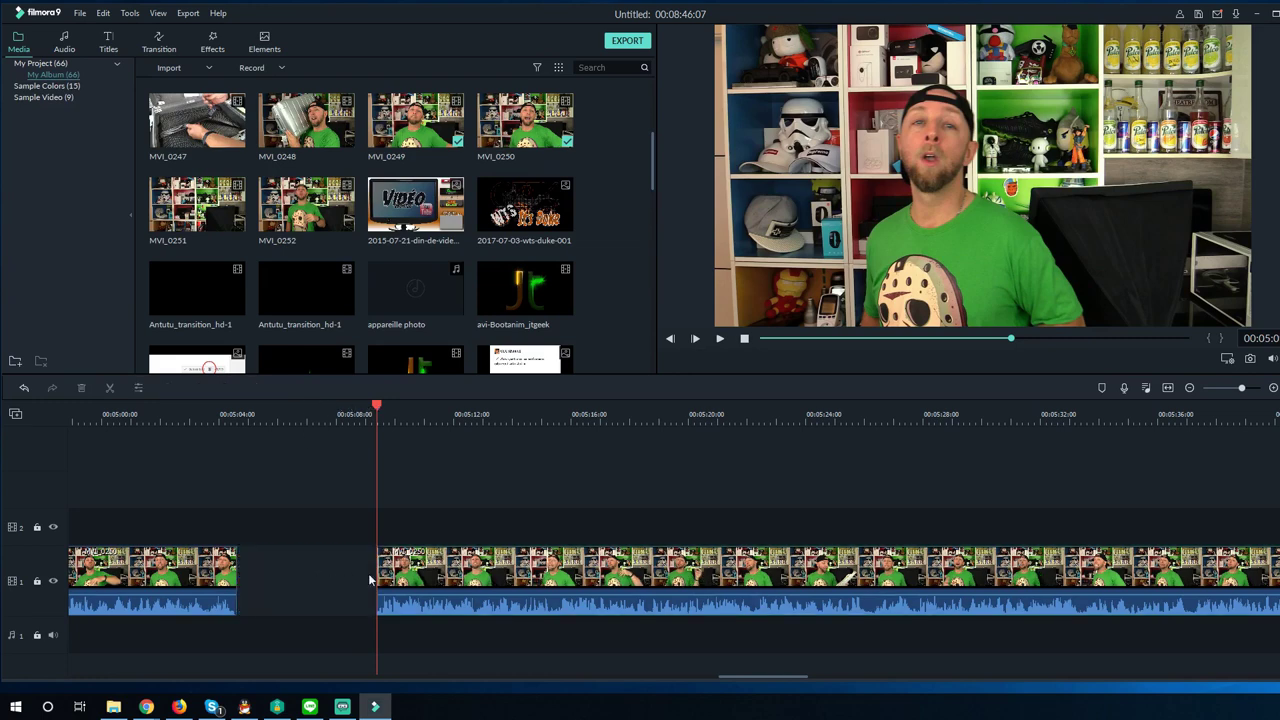
pyautogui.moveTo(370, 580); pyautogui.dragTo(264, 568)
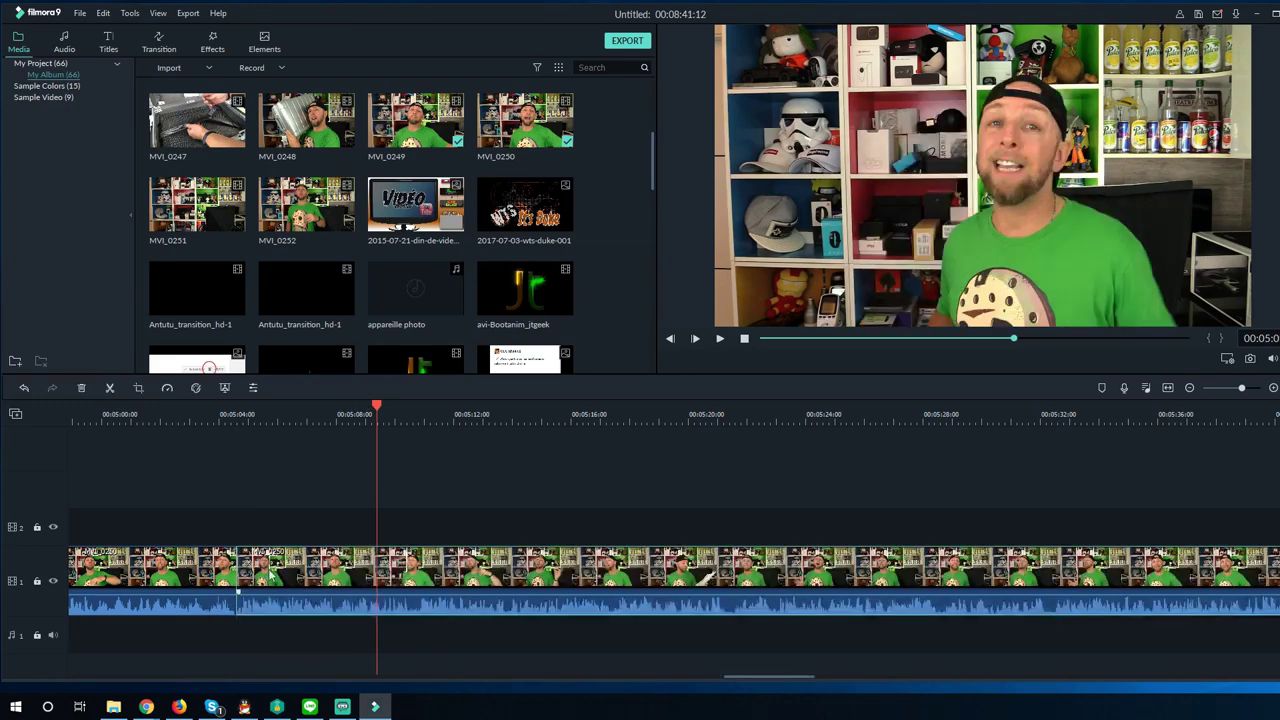
# Play MVI_0250 from about 6:22 to check whether the short quiet passage there needs cutting
pyautogui.moveTo(744, 677); pyautogui.dragTo(913, 667)
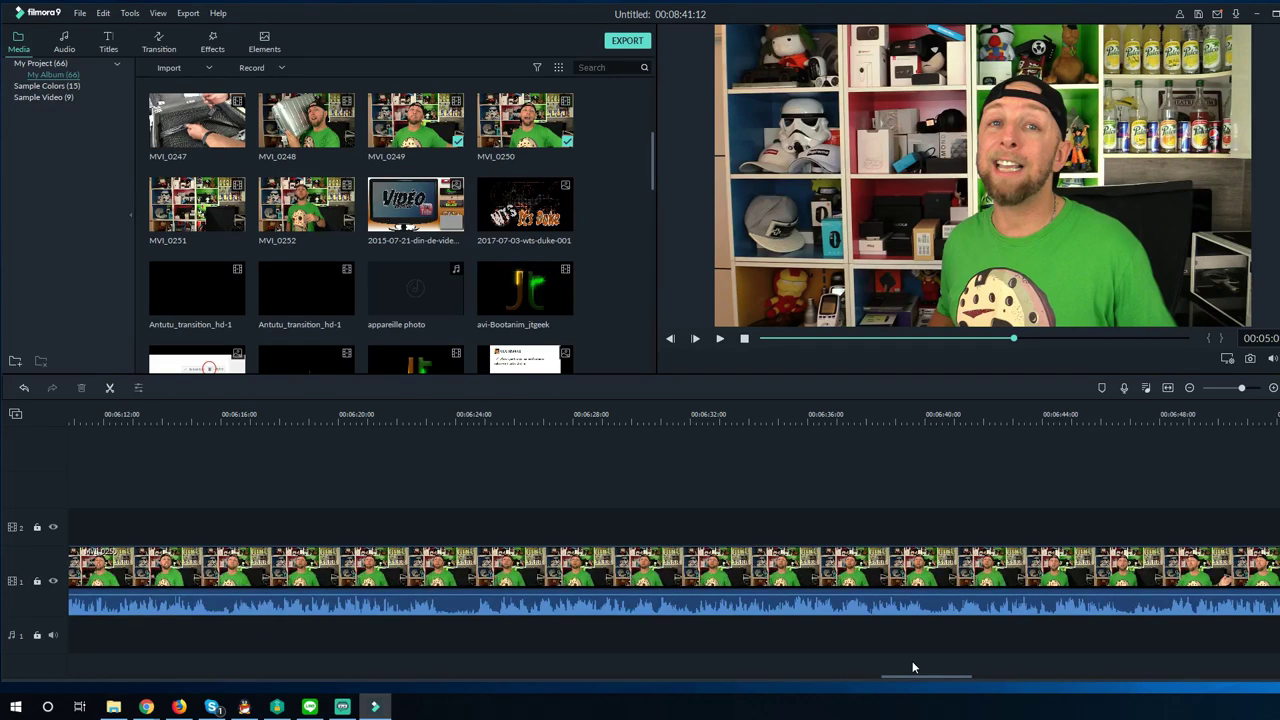
pyautogui.click(404, 418)
pyautogui.press('space')
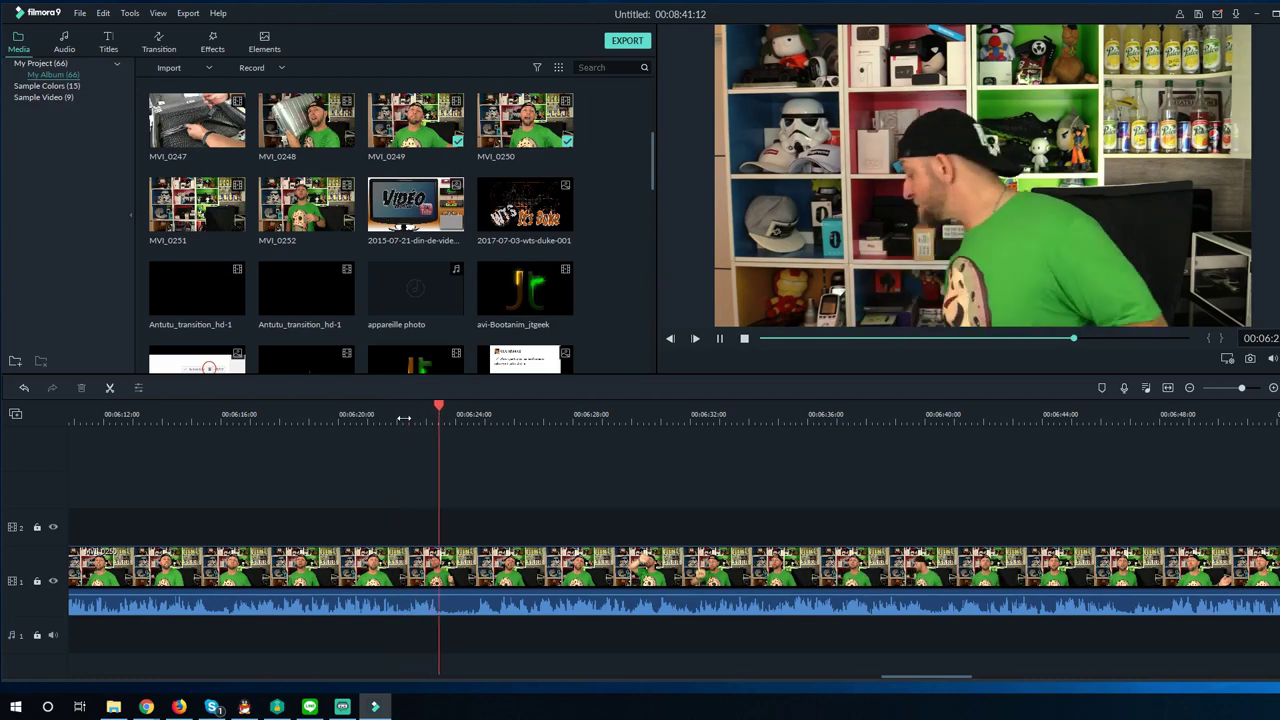
pyautogui.press('space')
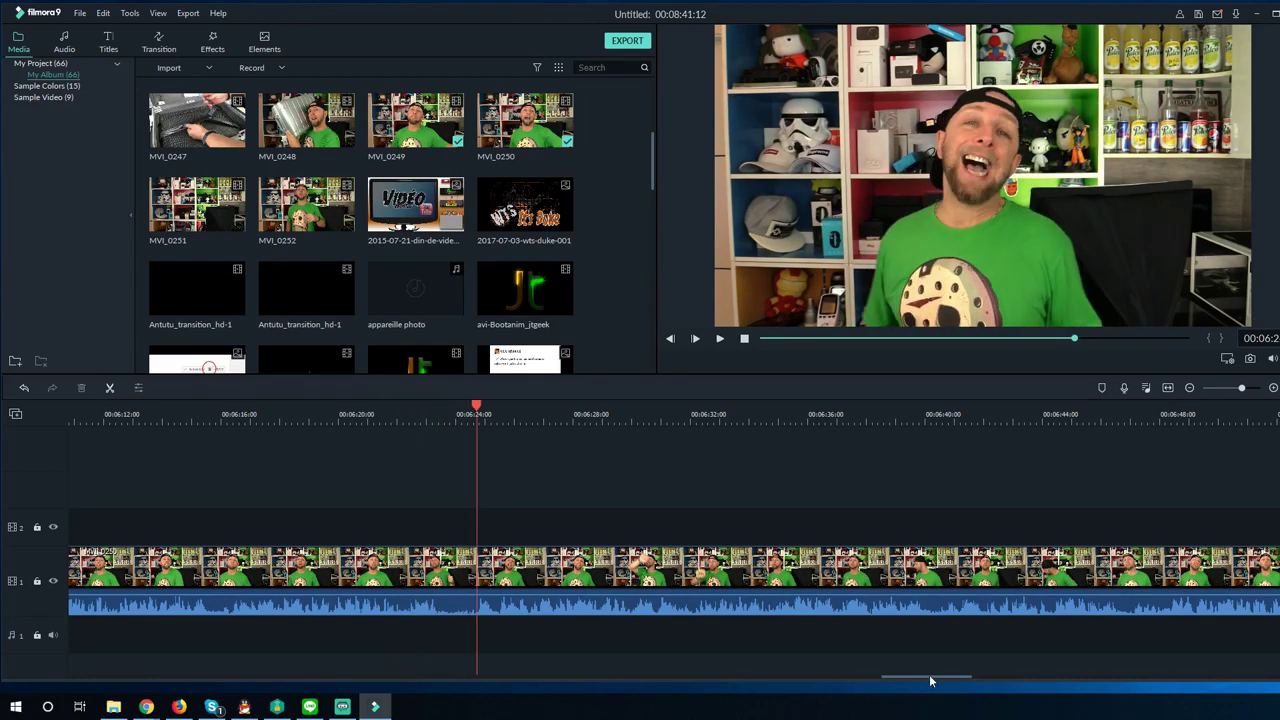
pyautogui.moveTo(910, 679); pyautogui.dragTo(1090, 680)
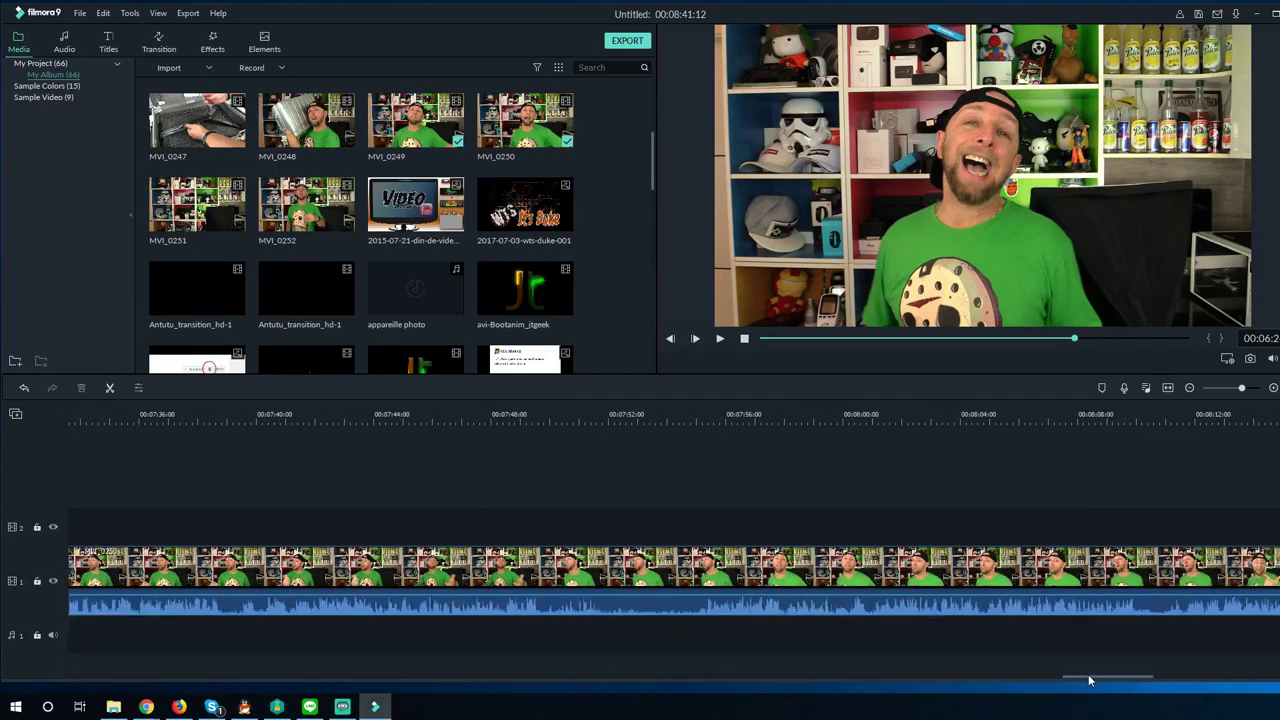
pyautogui.press('space')
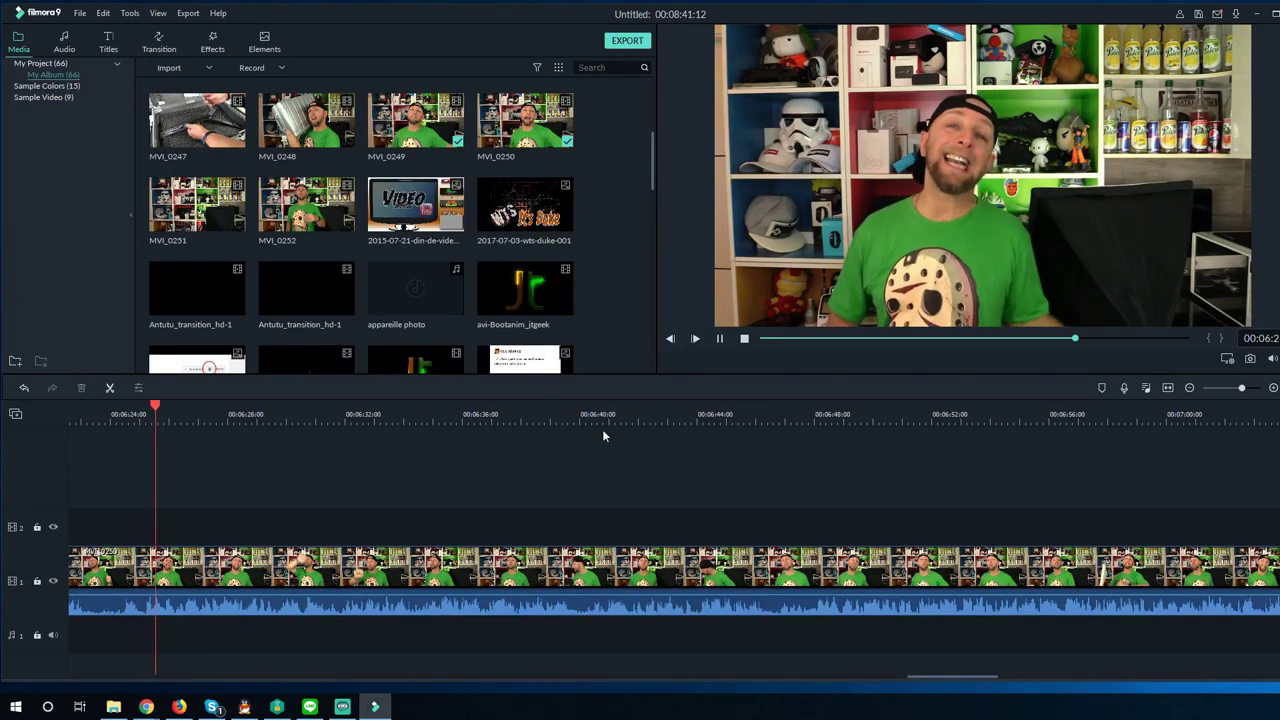
pyautogui.click(75, 419)
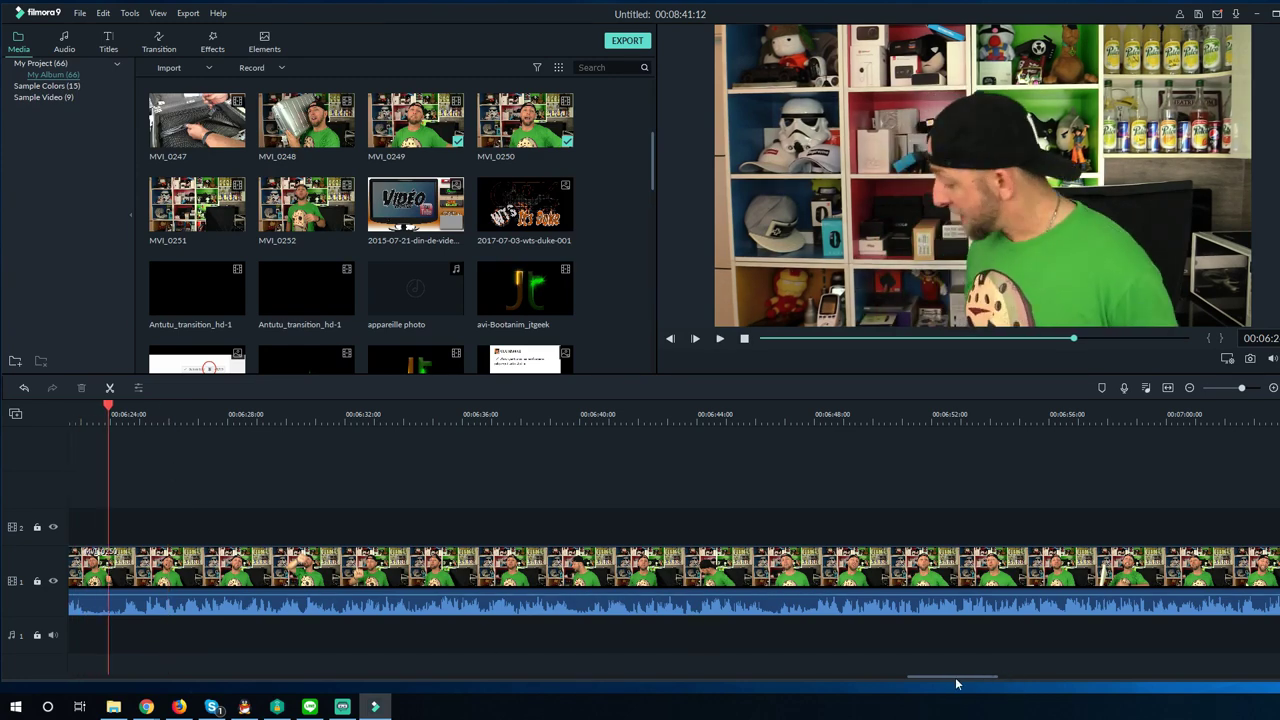
# Cut the quiet passage from about 7:51 to 7:54 out of MVI_0250 and close the gap
pyautogui.moveTo(948, 675); pyautogui.dragTo(1094, 674)
pyautogui.click(667, 420)
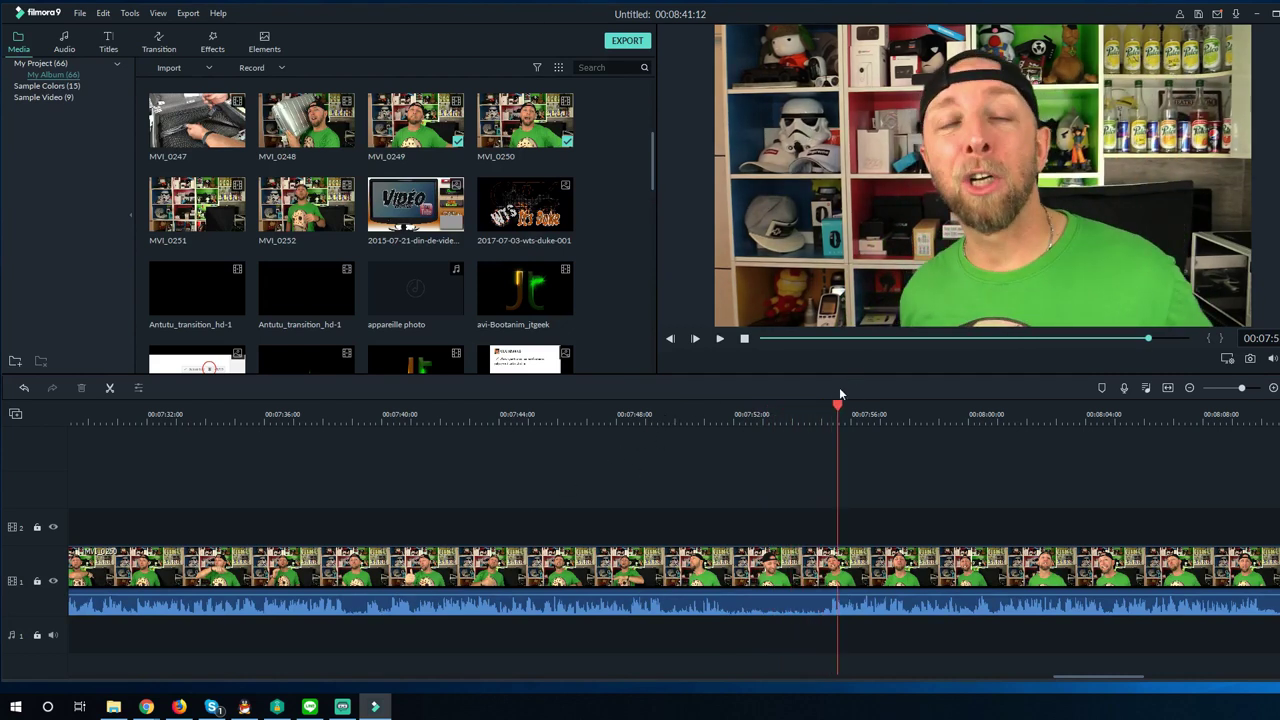
pyautogui.moveTo(838, 408); pyautogui.dragTo(735, 422)
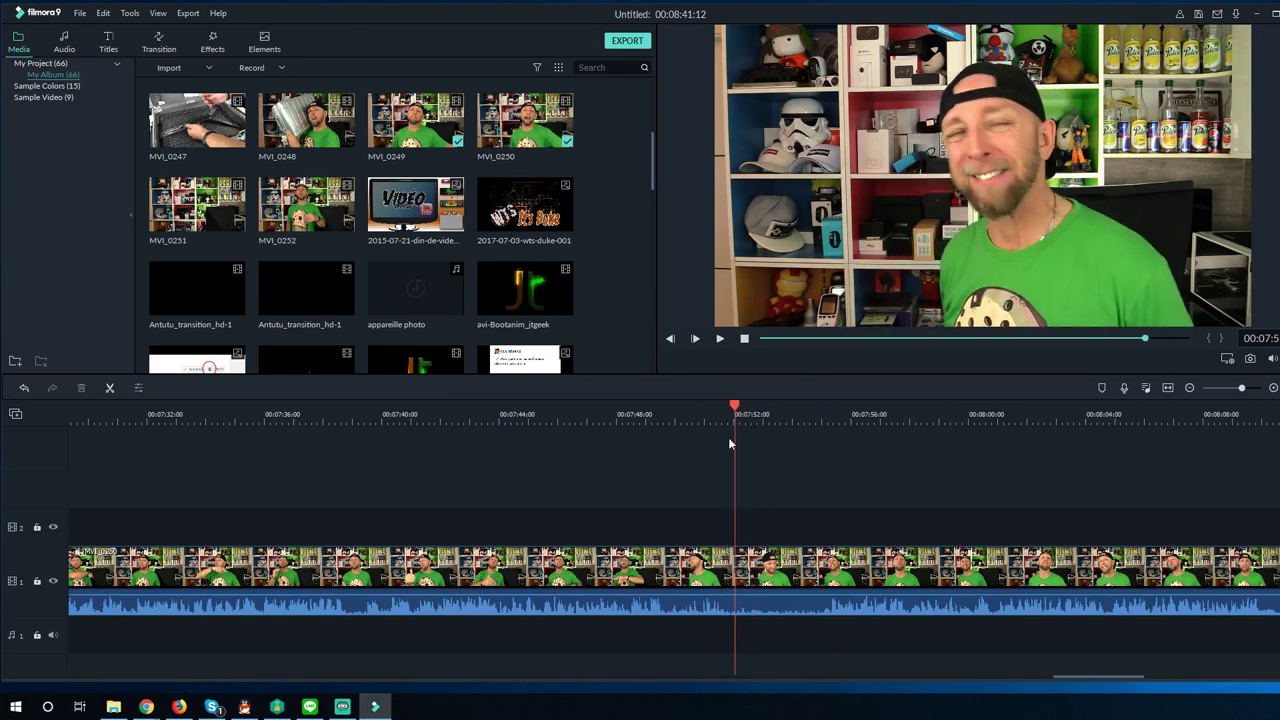
pyautogui.hotkey('ctrl', 'b')
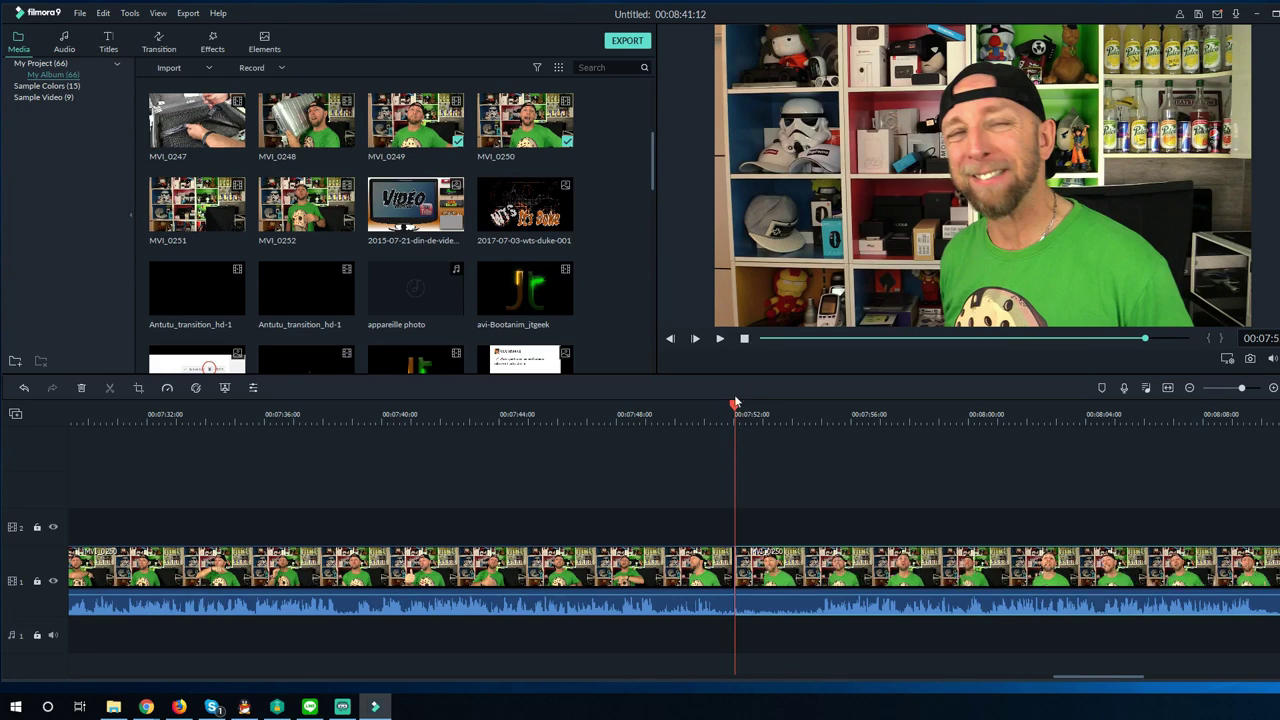
pyautogui.moveTo(735, 409); pyautogui.dragTo(818, 410)
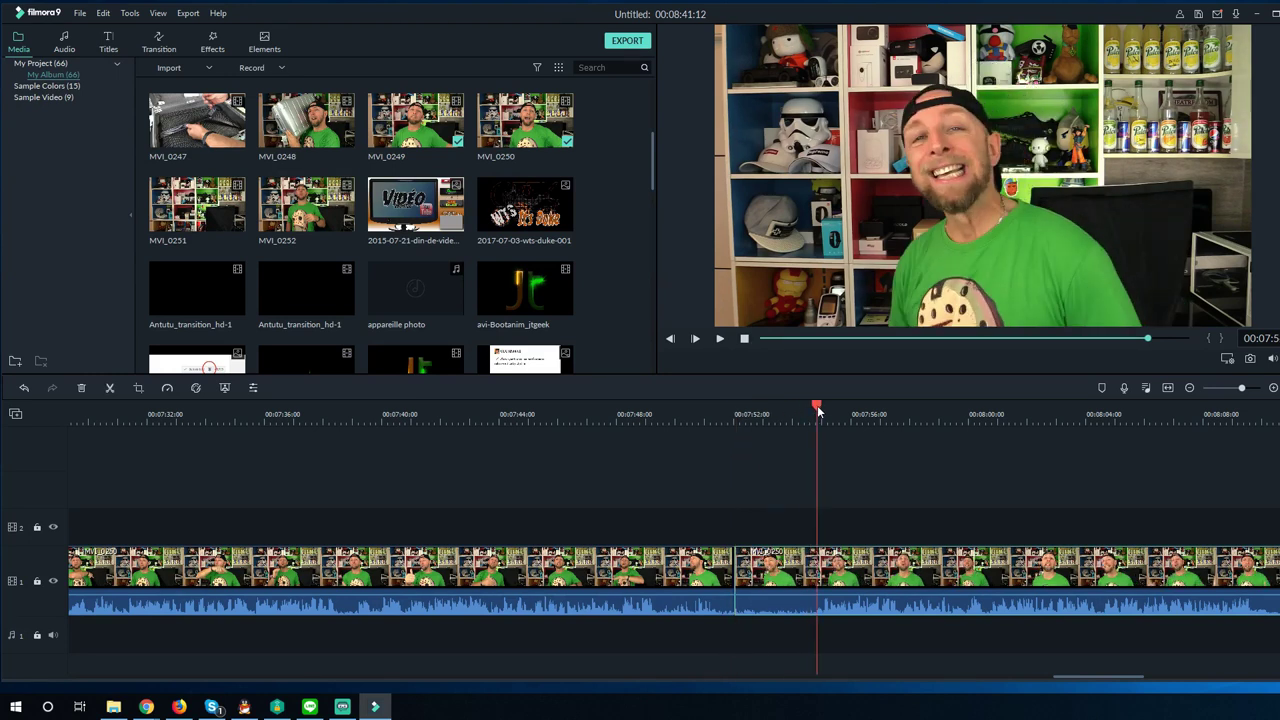
pyautogui.hotkey('ctrl', 'b')
pyautogui.click(779, 585)
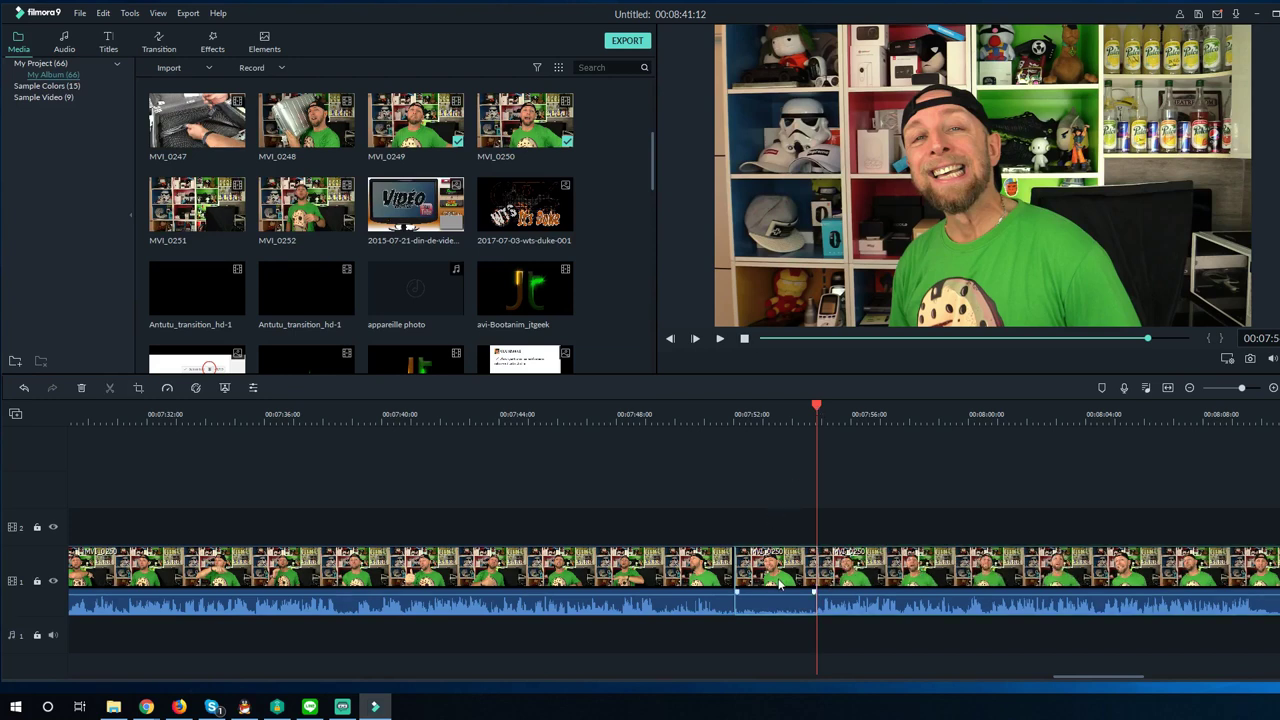
pyautogui.press('Delete')
pyautogui.moveTo(886, 570); pyautogui.dragTo(802, 578)
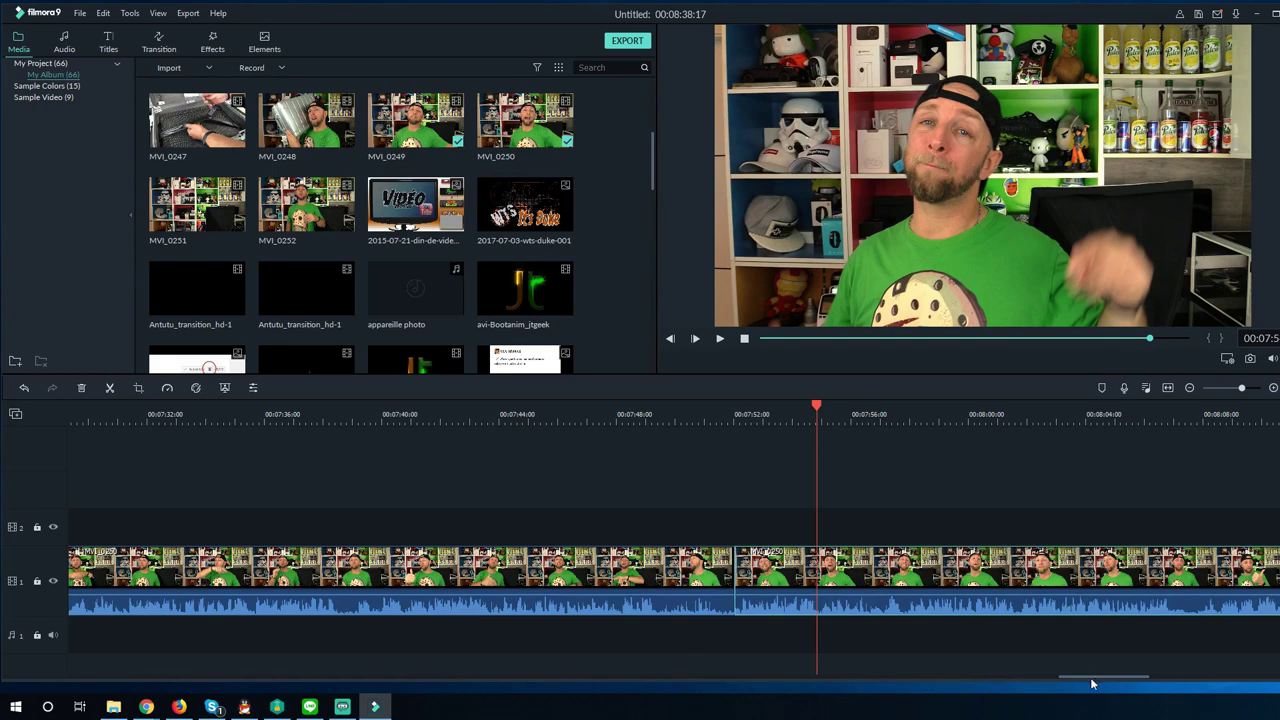
# Play the end of MVI_0250 from about 8:27 to locate where the usable footage stops
pyautogui.moveTo(1085, 681); pyautogui.dragTo(1146, 668)
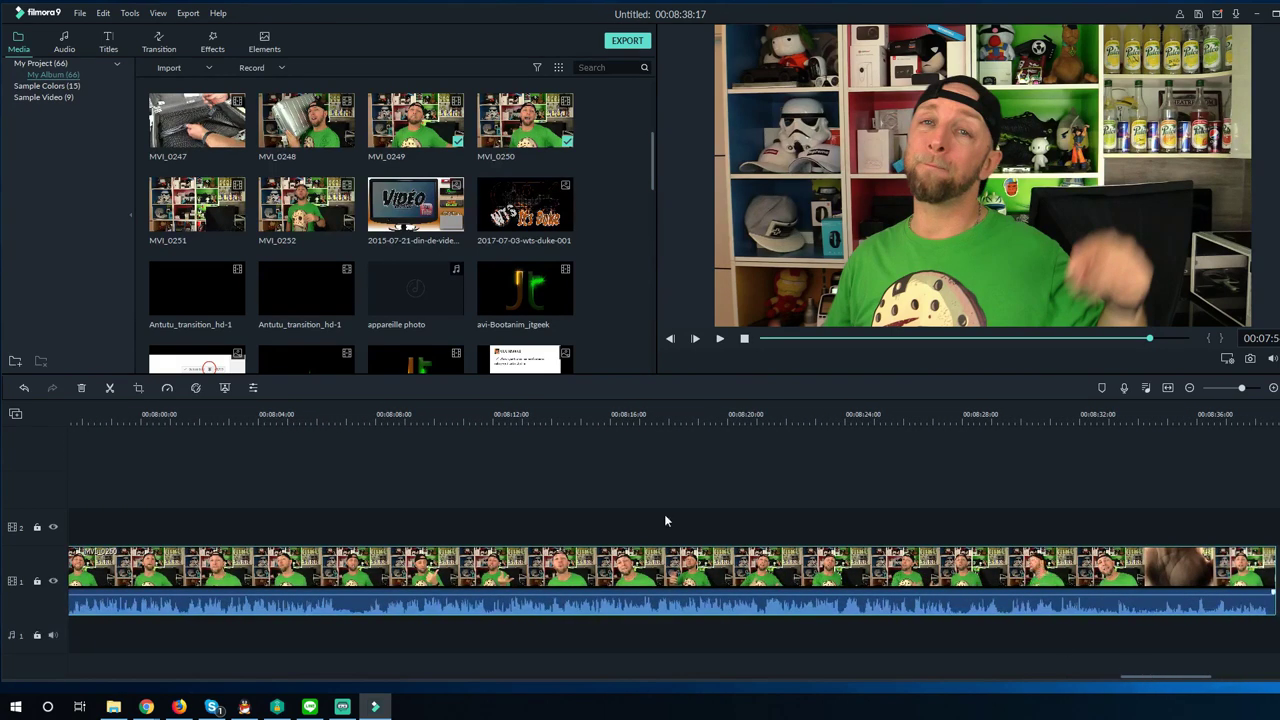
pyautogui.click(955, 418)
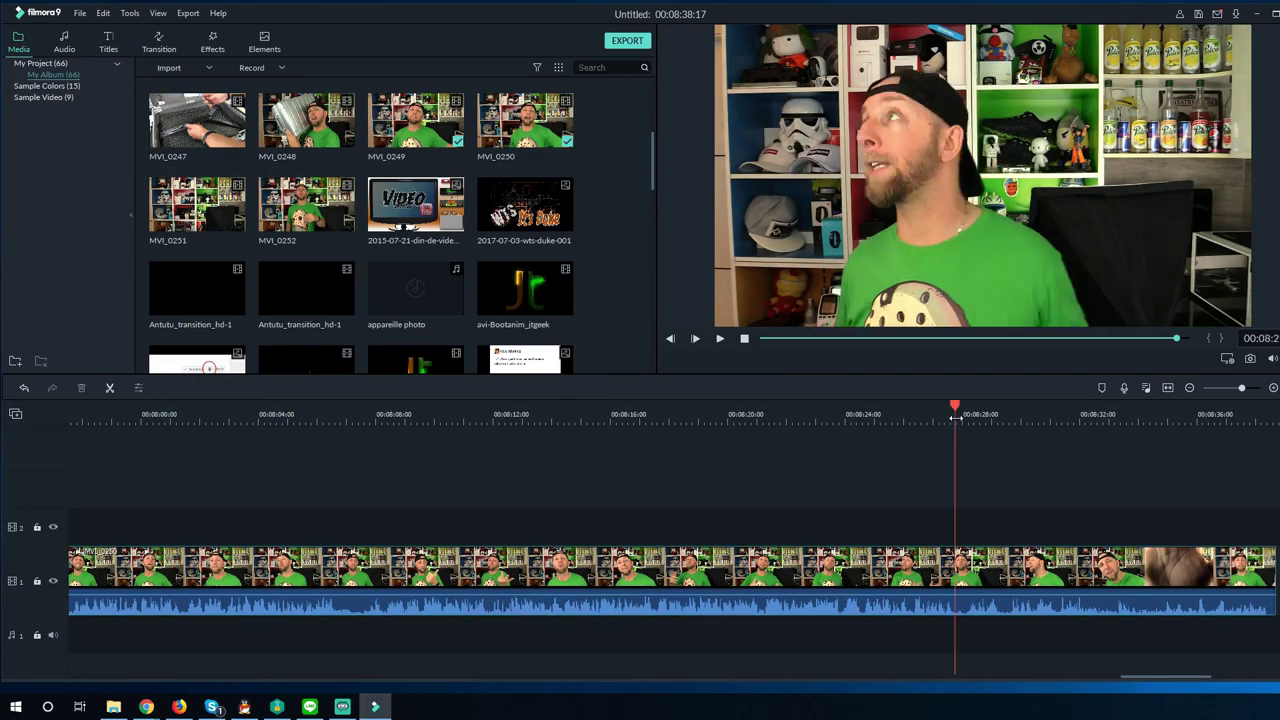
pyautogui.moveTo(1135, 674); pyautogui.dragTo(1164, 671)
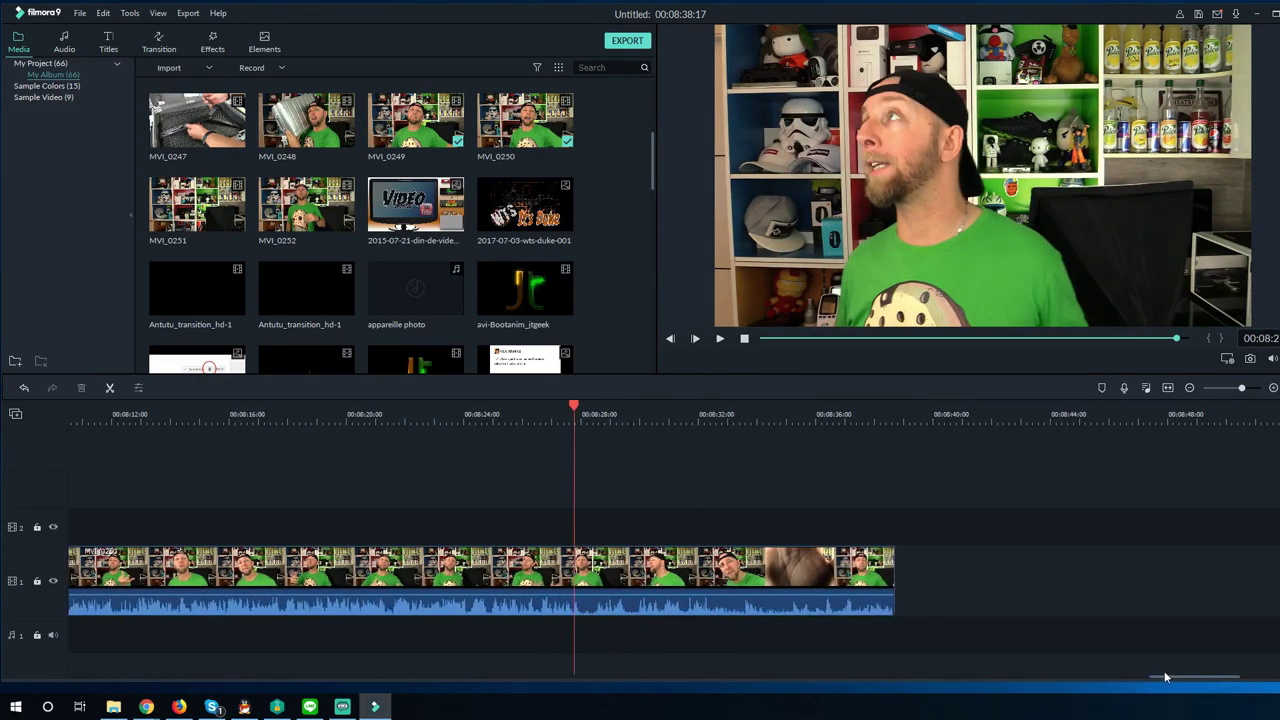
pyautogui.press('space')
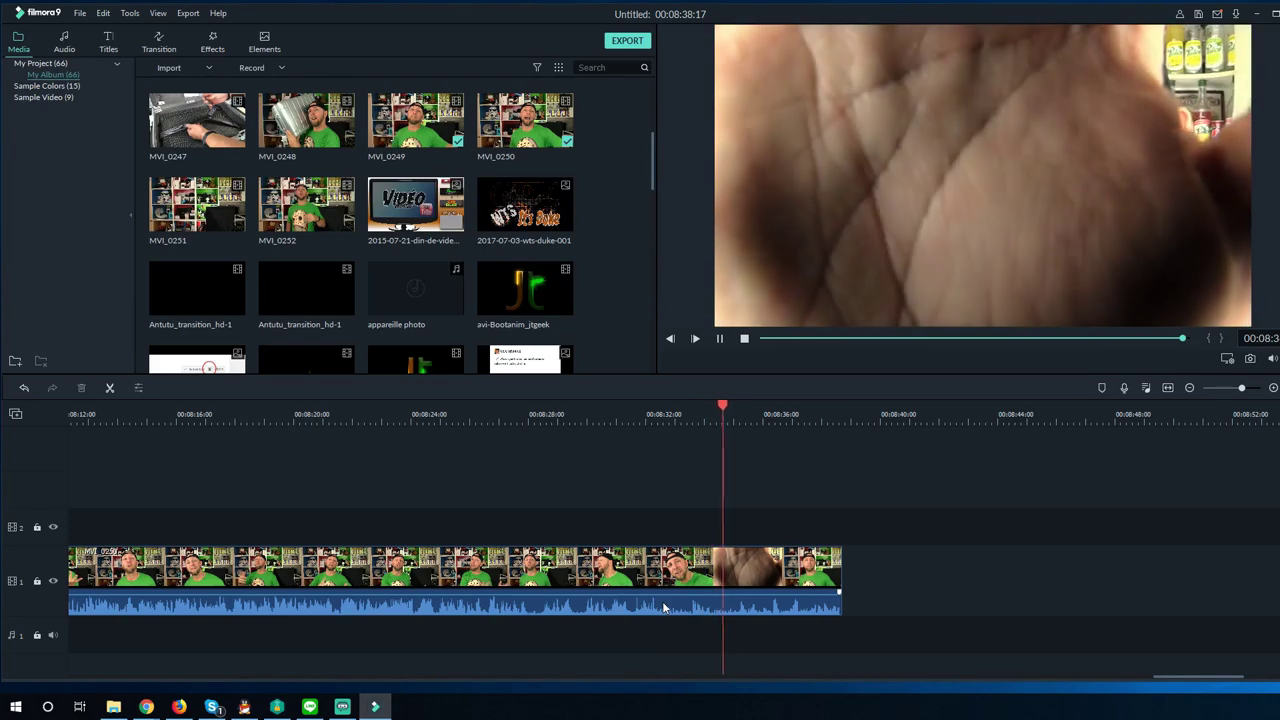
pyautogui.press('space')
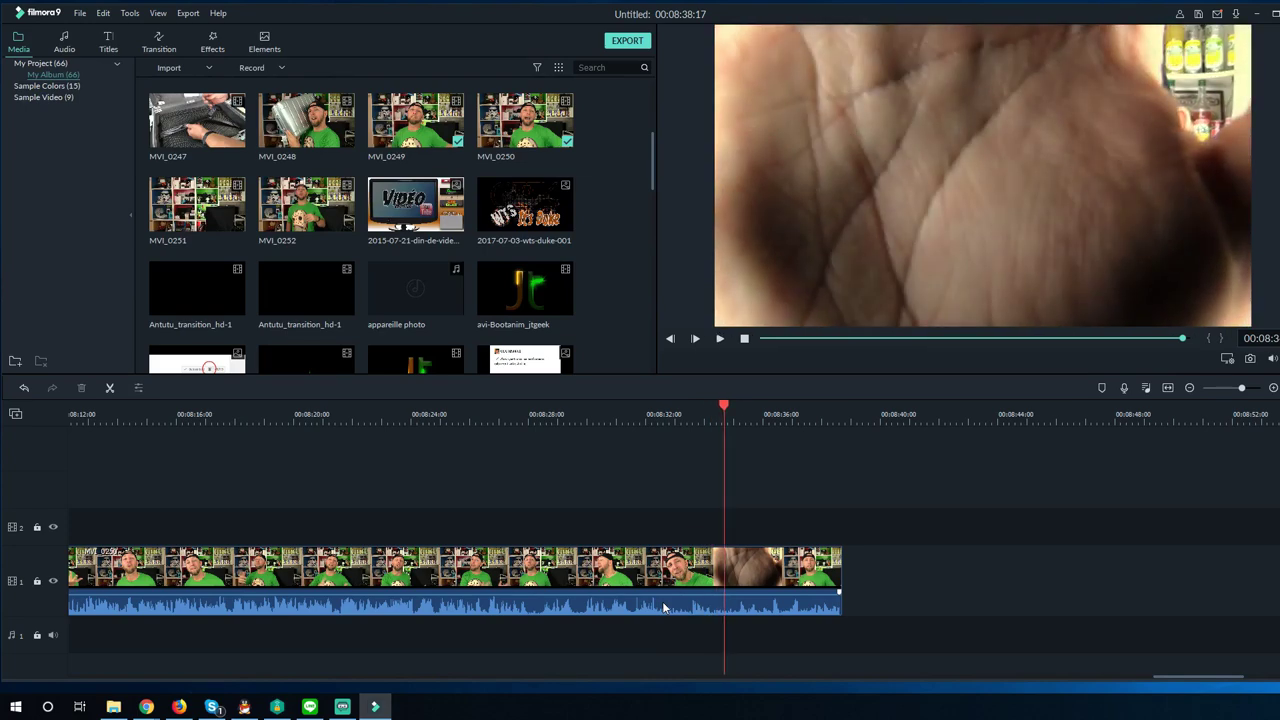
# Split MVI_0250 at about 8:34, where the hand covers the lens, and delete the remaining end section
pyautogui.click(709, 408)
pyautogui.moveTo(709, 408)
pyautogui.mouseDown()
pyautogui.moveTo(586, 410)
pyautogui.moveTo(701, 410)
pyautogui.mouseUp()
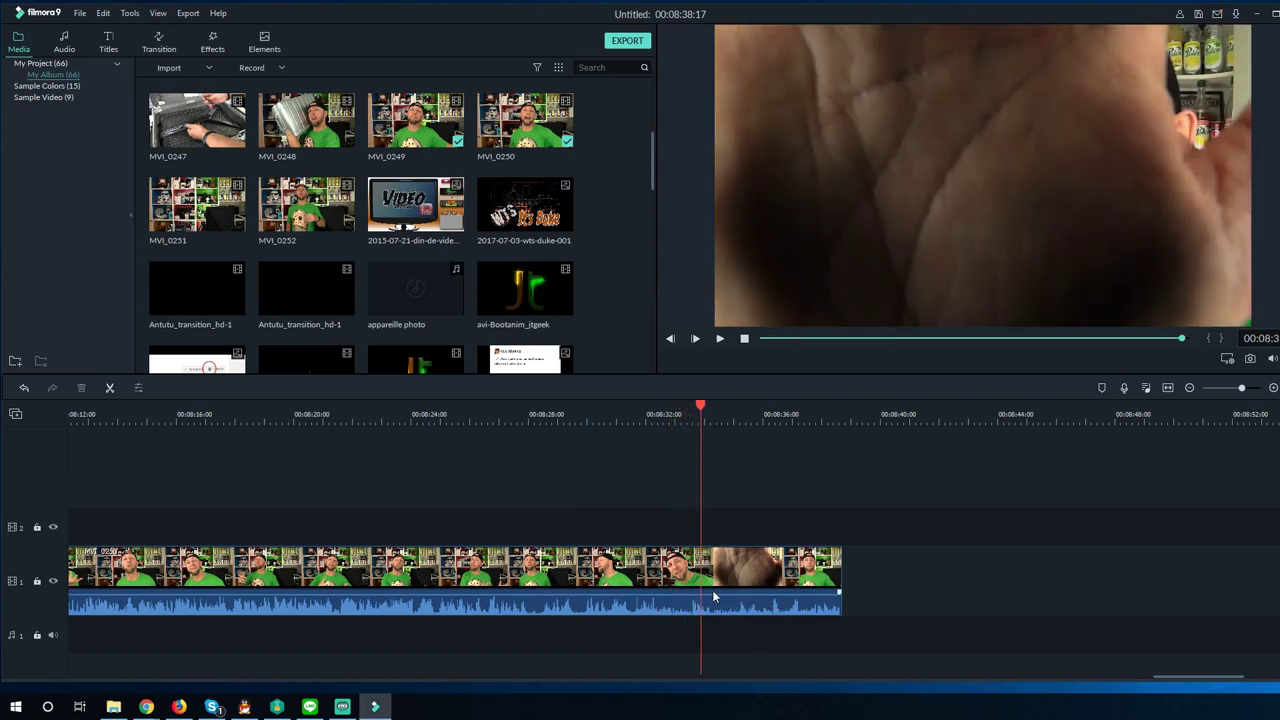
pyautogui.hotkey('ctrl', 'b')
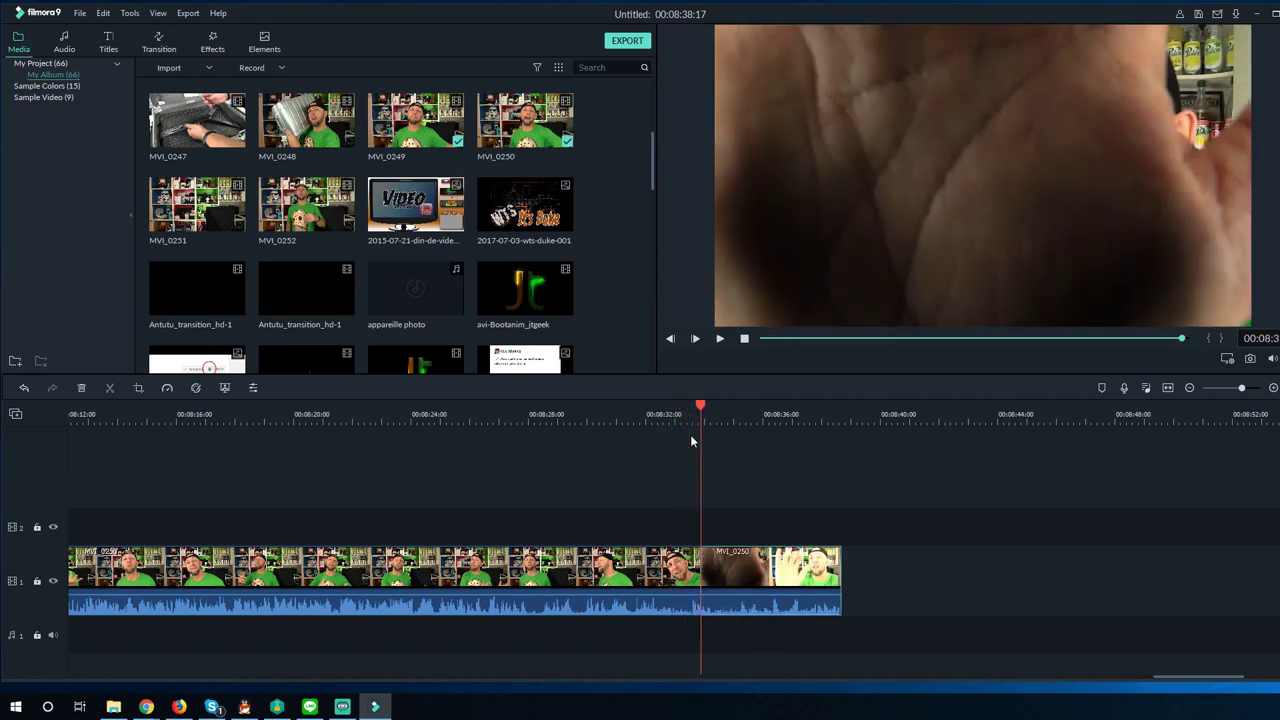
pyautogui.click(781, 566)
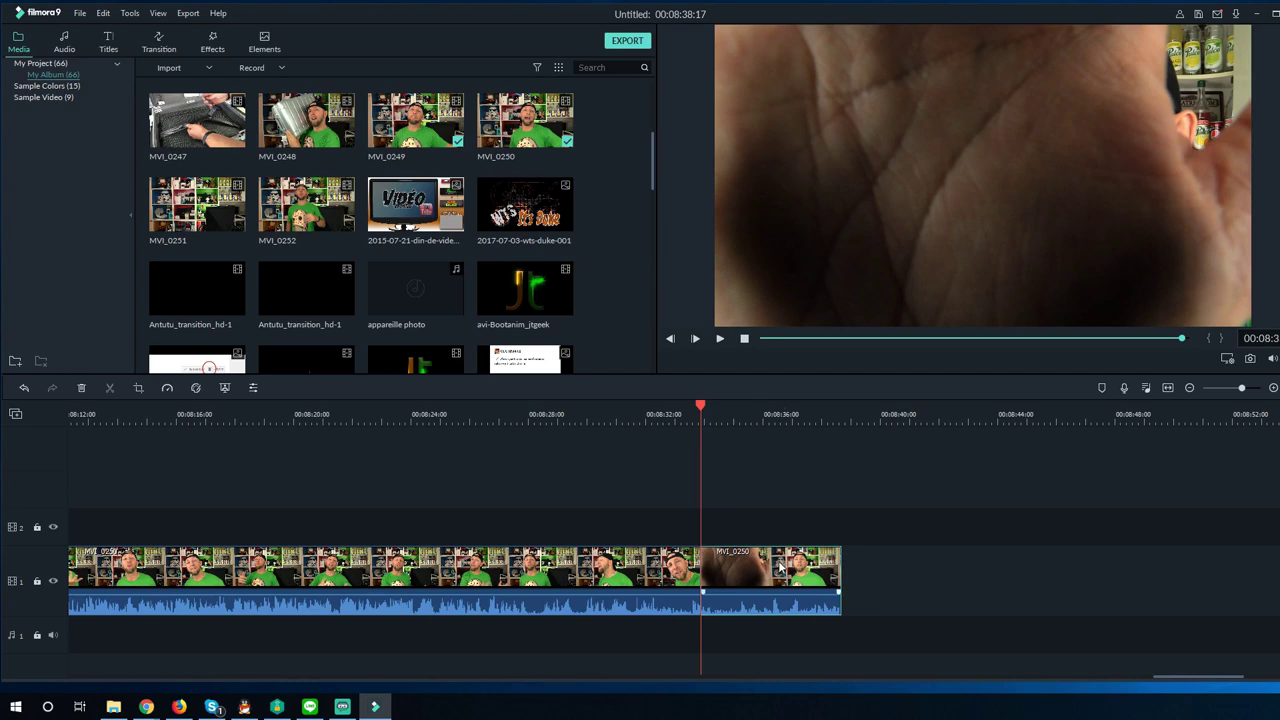
pyautogui.press('Delete')
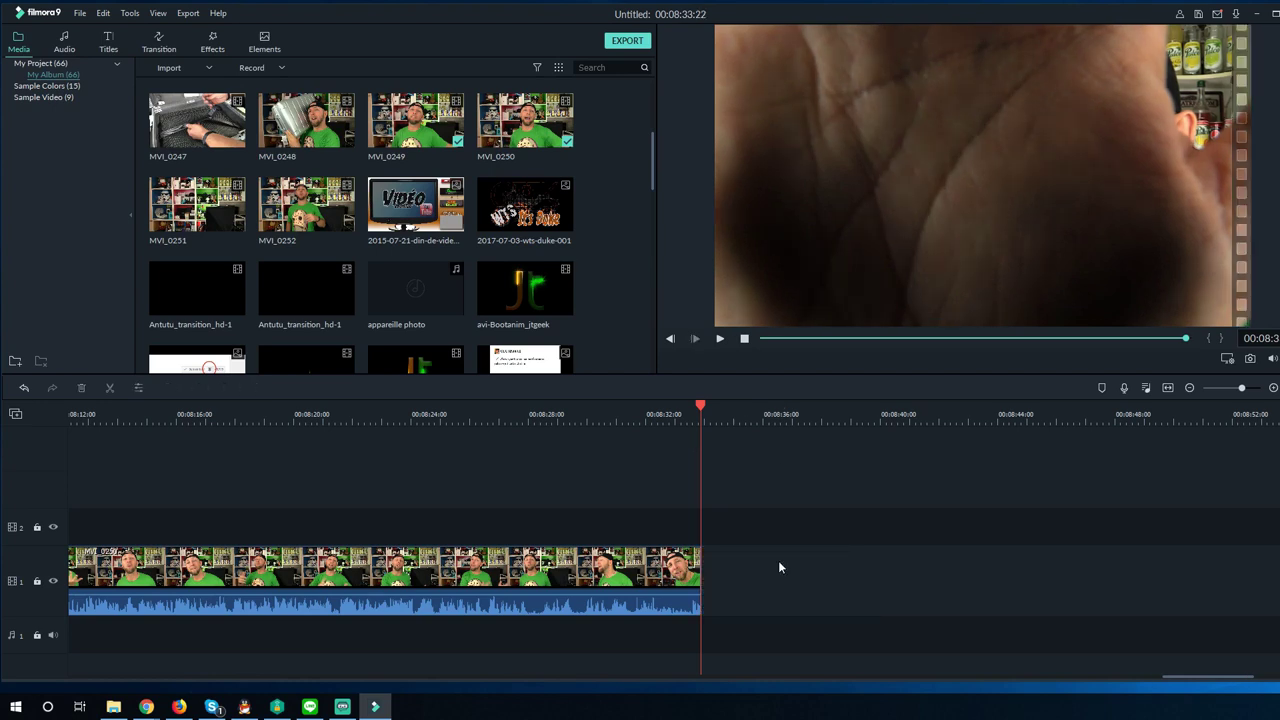
# Add the avi-Bootanim_jtgeek clip after the last footage and insert it again at the very start of the main video track
pyautogui.click(525, 290)
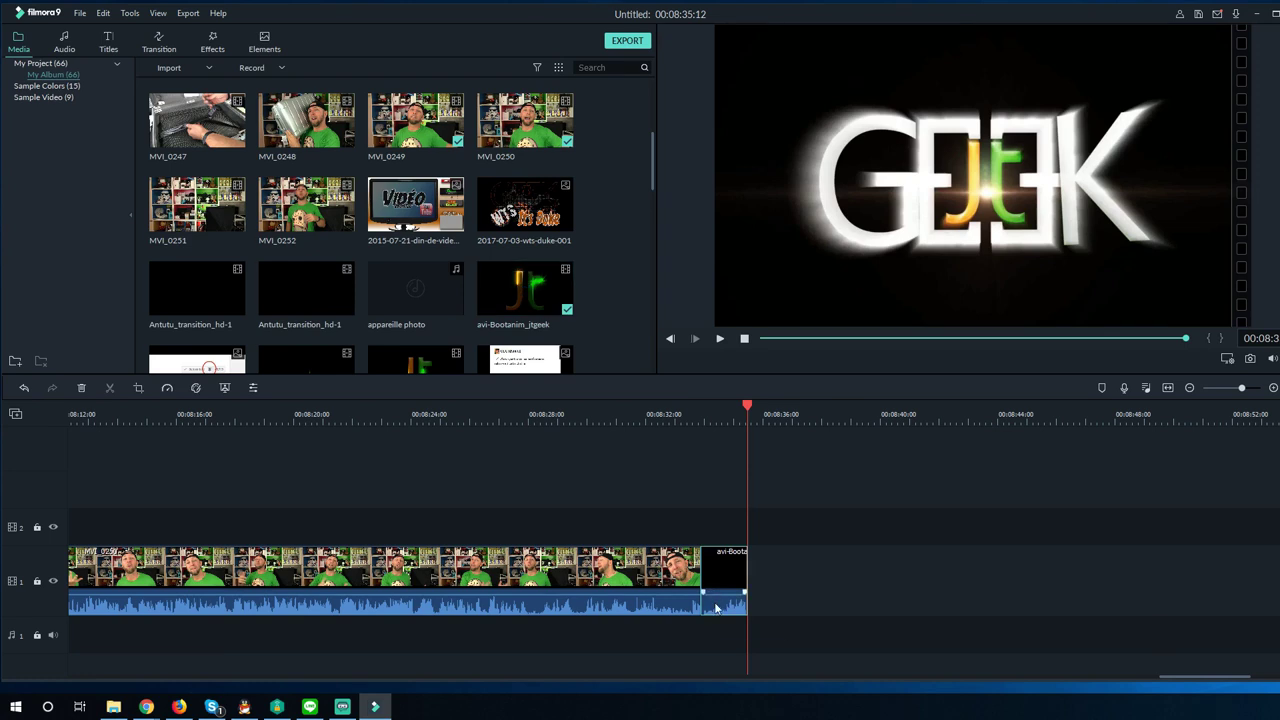
pyautogui.click(1176, 673)
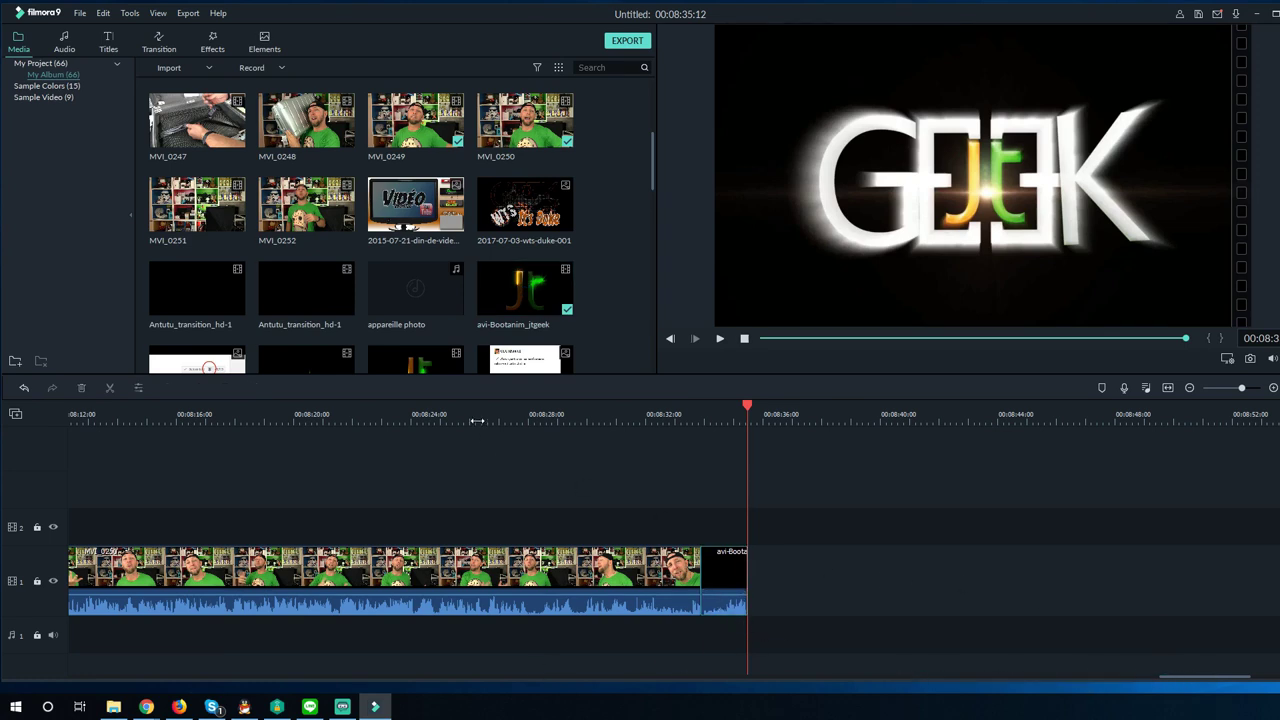
pyautogui.scroll(-2, 638, 416)
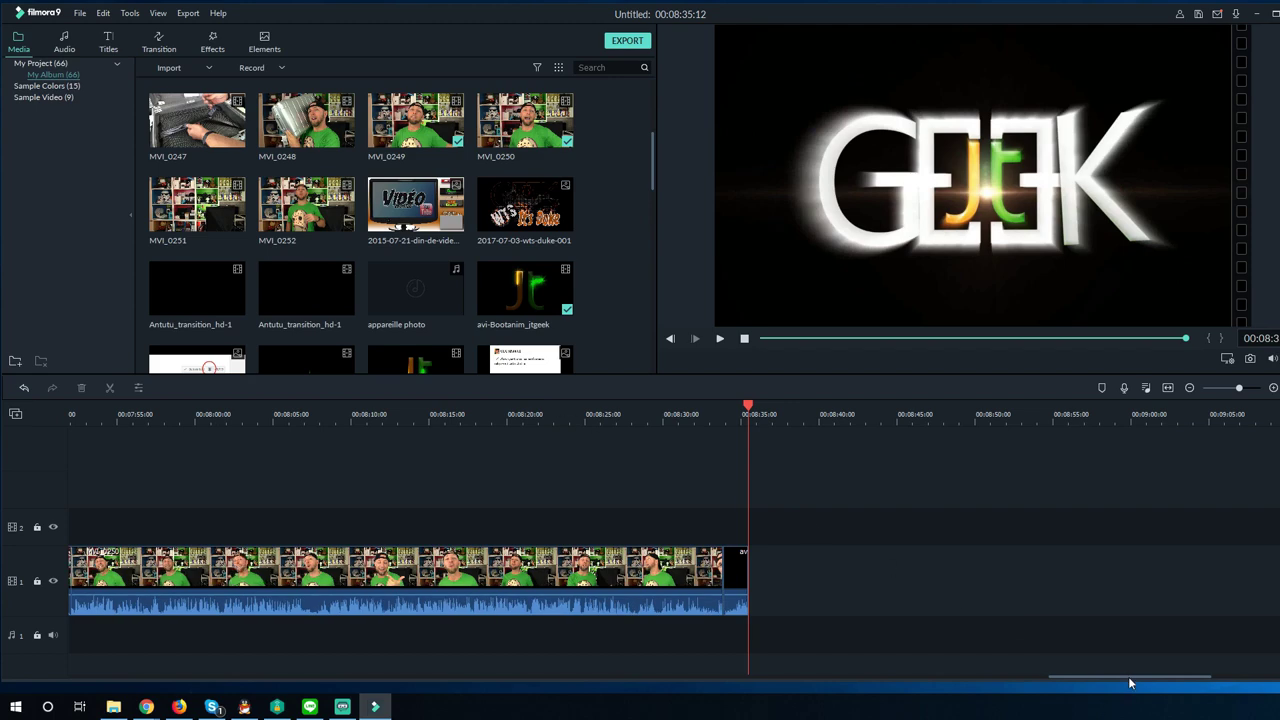
pyautogui.moveTo(1128, 676); pyautogui.dragTo(150, 676)
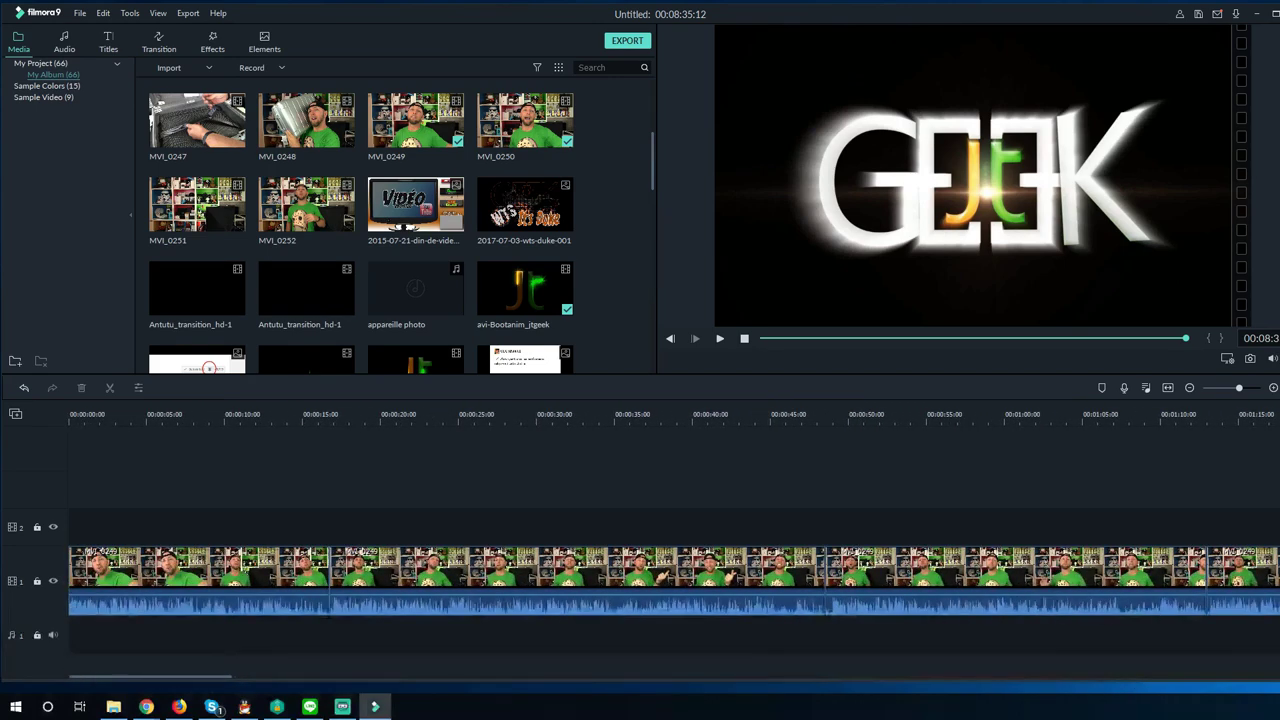
pyautogui.moveTo(525, 297)
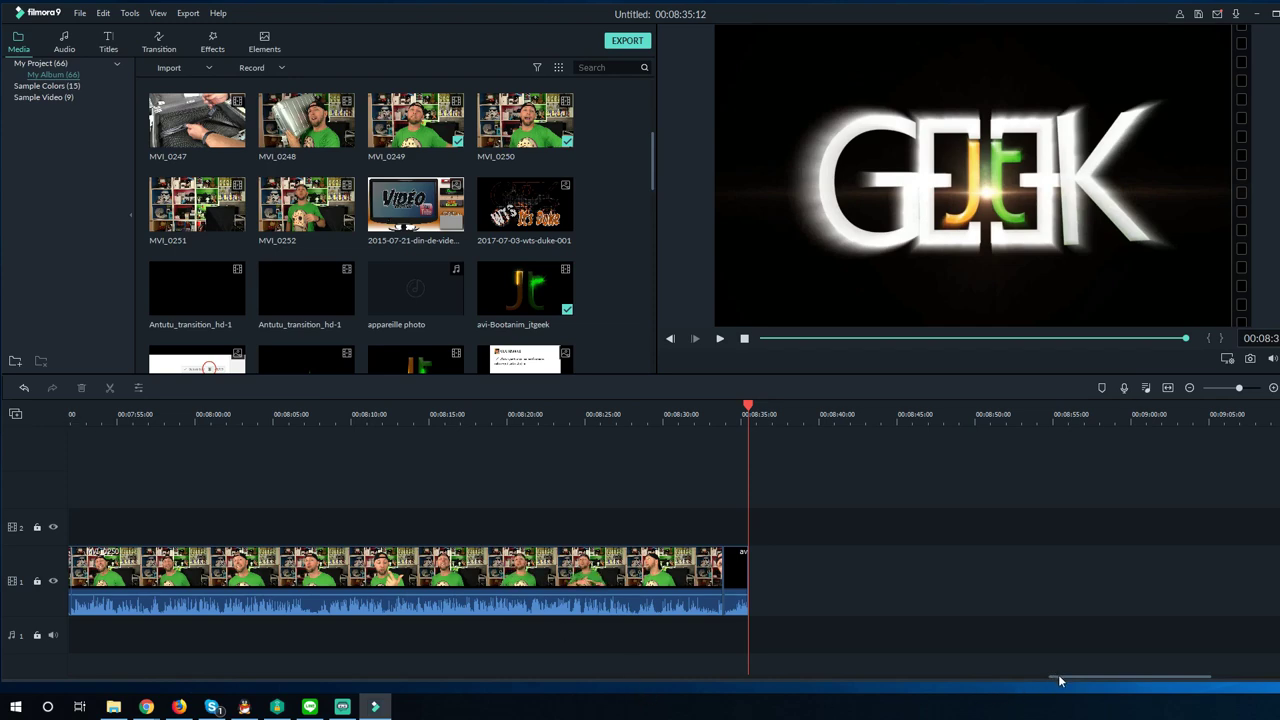
pyautogui.moveTo(1060, 680); pyautogui.dragTo(64, 679)
pyautogui.click(71, 415)
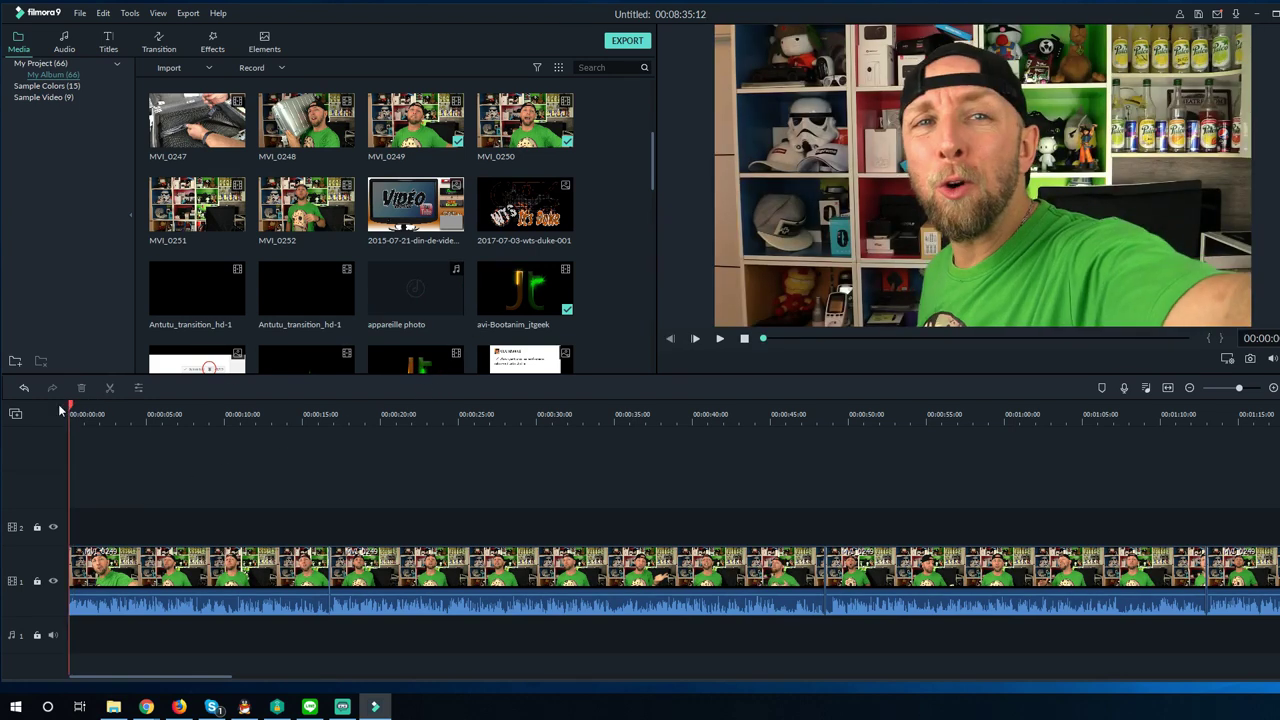
pyautogui.click(526, 290)
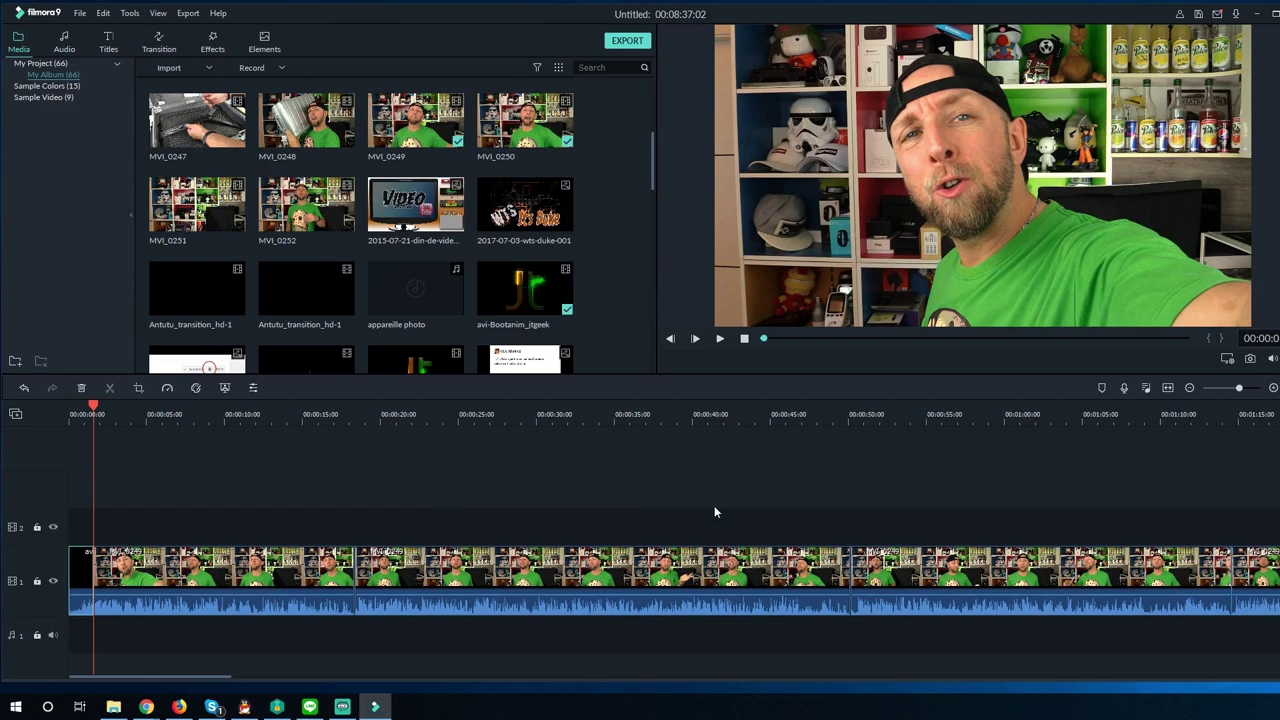
# Insert the Demo projet GLG Reviews clip at about 0:50, between the two MVI_0249 sections that meet there
pyautogui.click(832, 420)
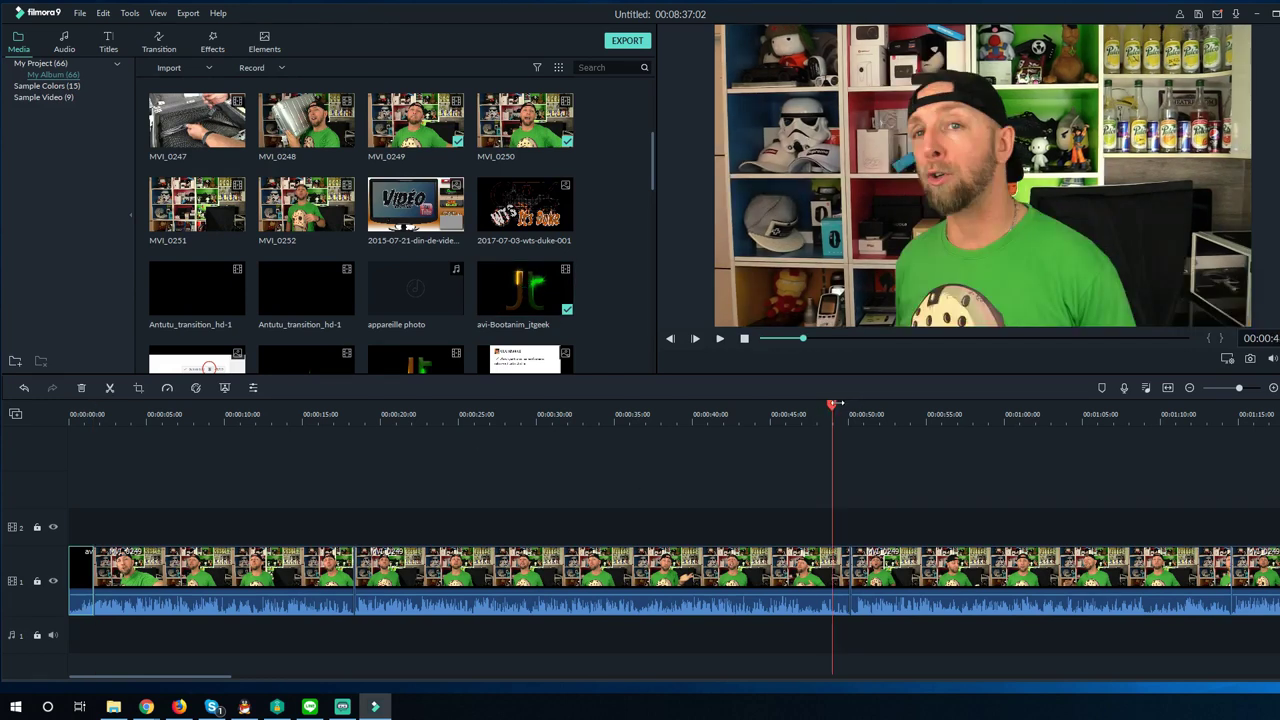
pyautogui.moveTo(838, 403); pyautogui.dragTo(851, 410)
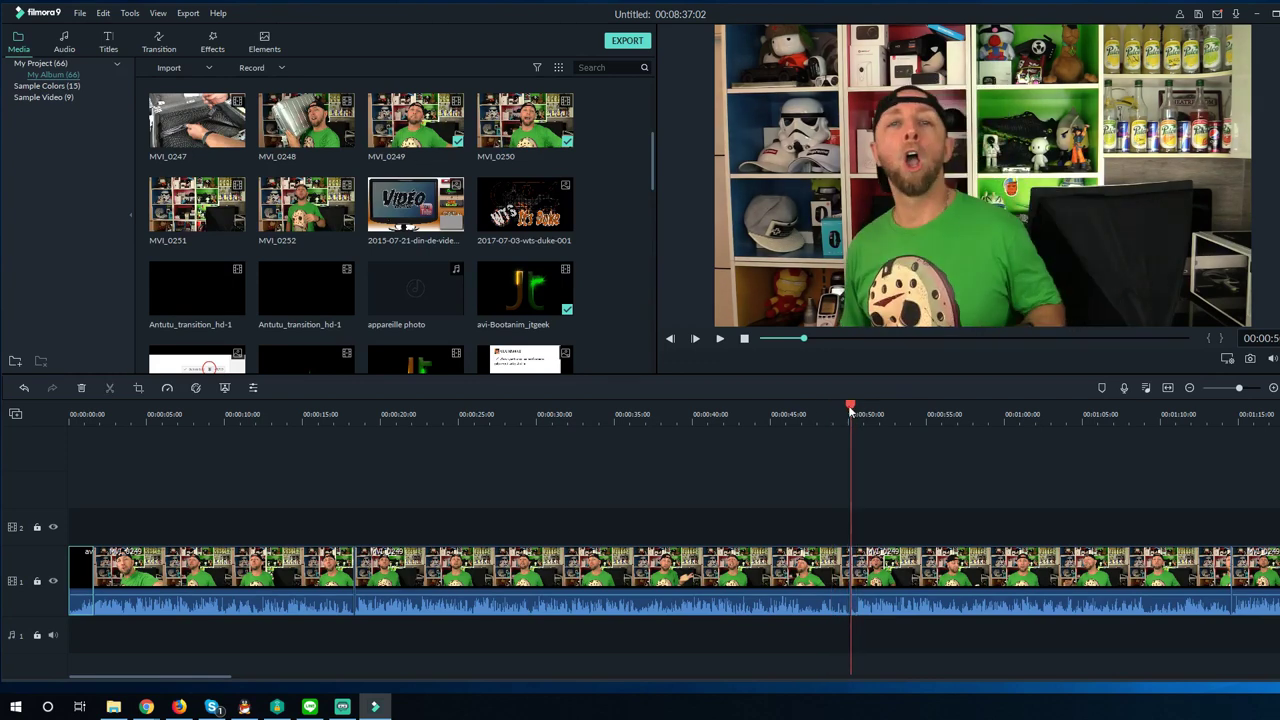
pyautogui.scroll(-10, 220, 294)
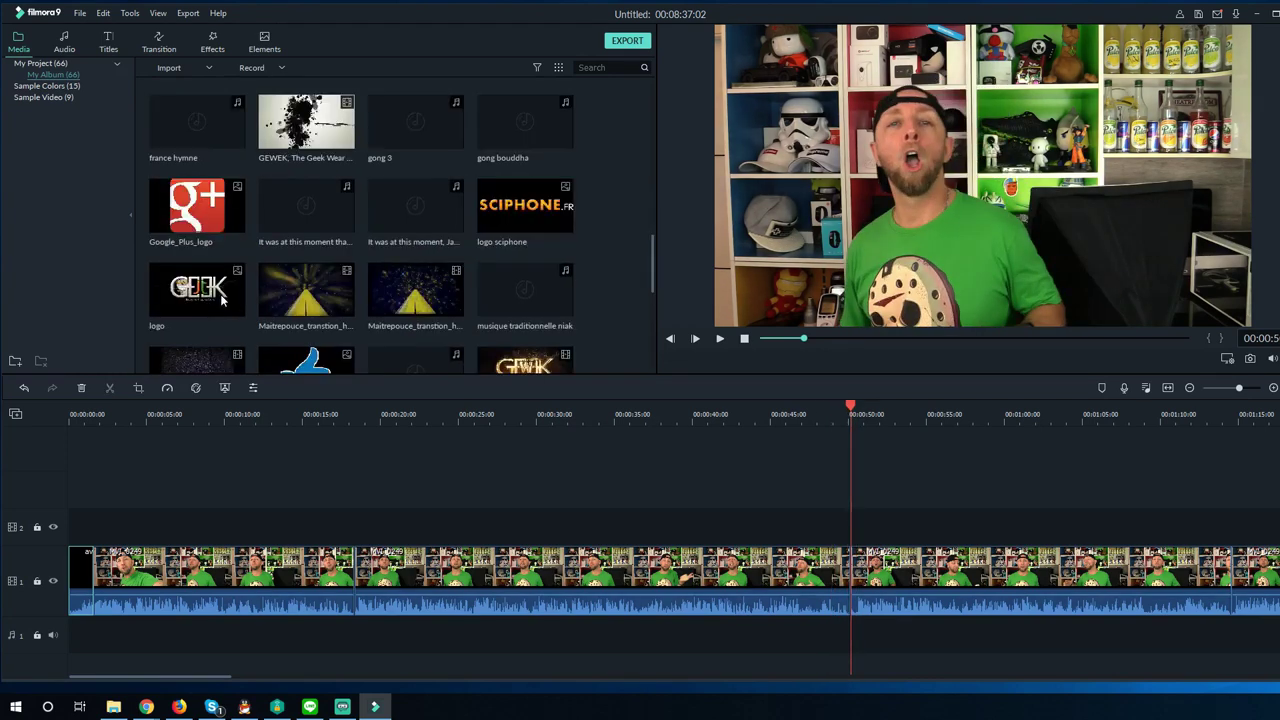
pyautogui.scroll(10, 220, 294)
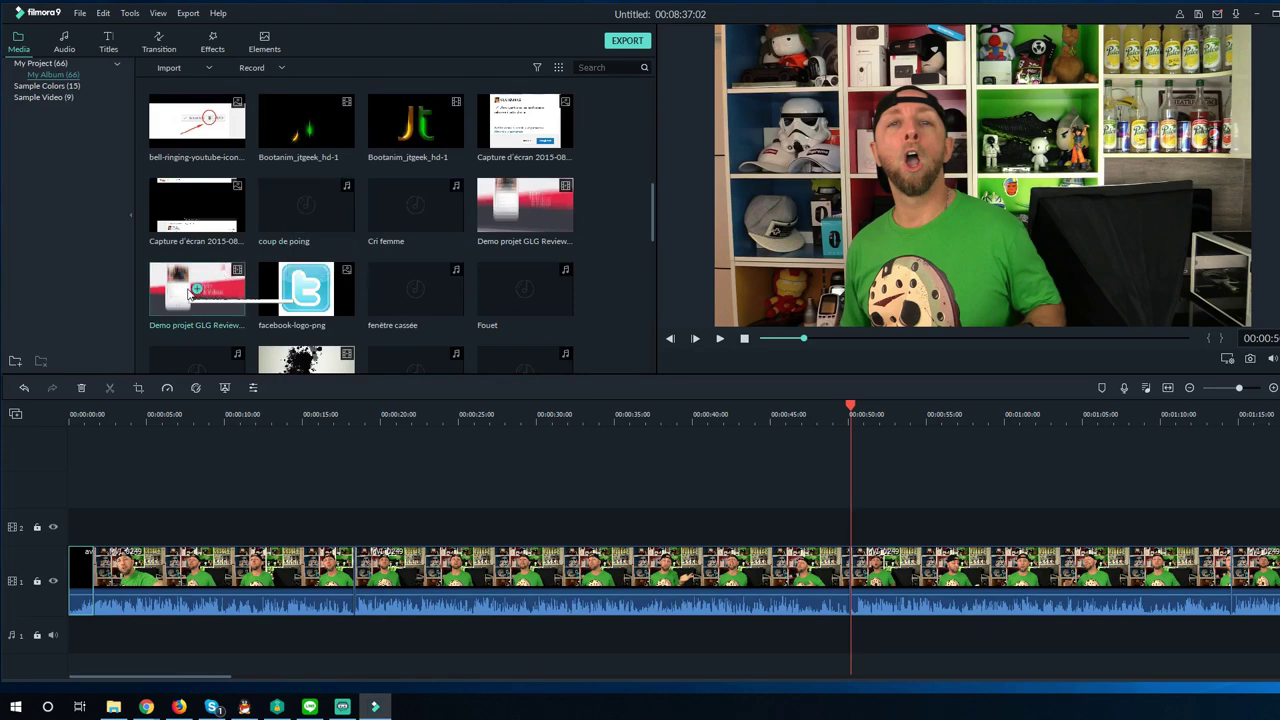
pyautogui.moveTo(155, 280); pyautogui.dragTo(855, 584)
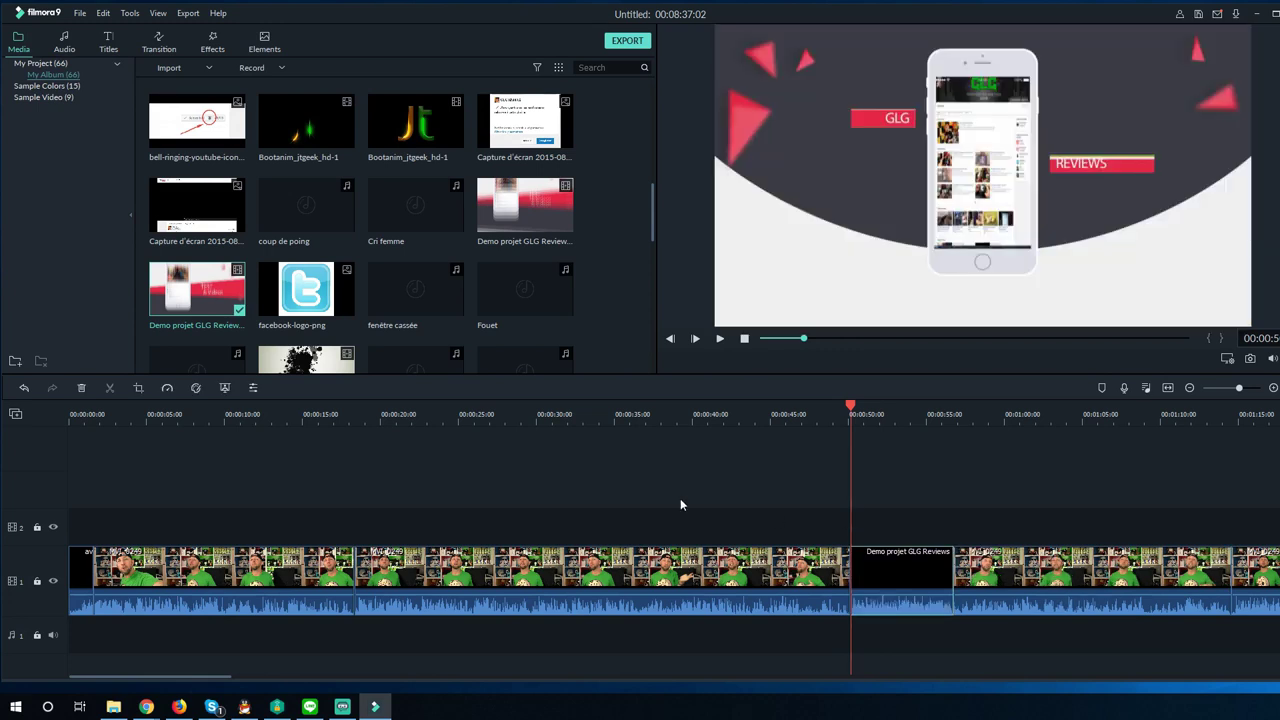
# Play the edit from the start to about 0:08 and examine the join between the first two MVI_0249 sections
pyautogui.click(70, 421)
pyautogui.press('space')
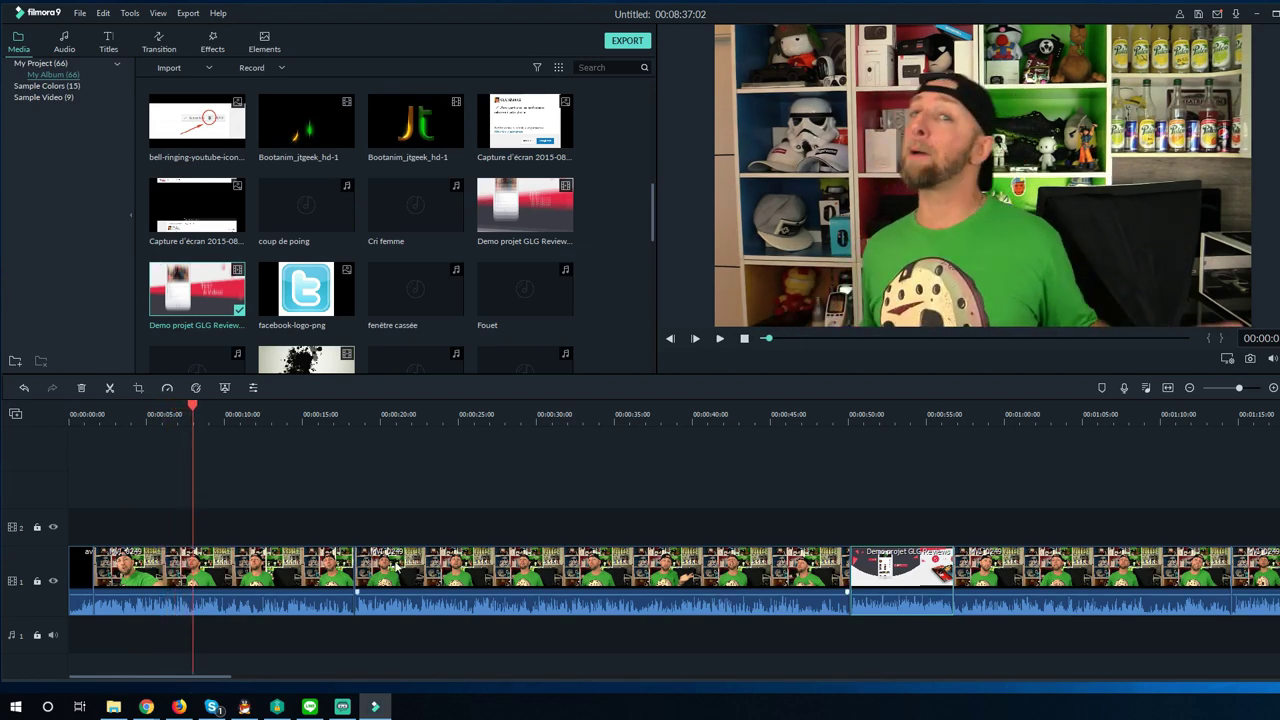
pyautogui.click(329, 574)
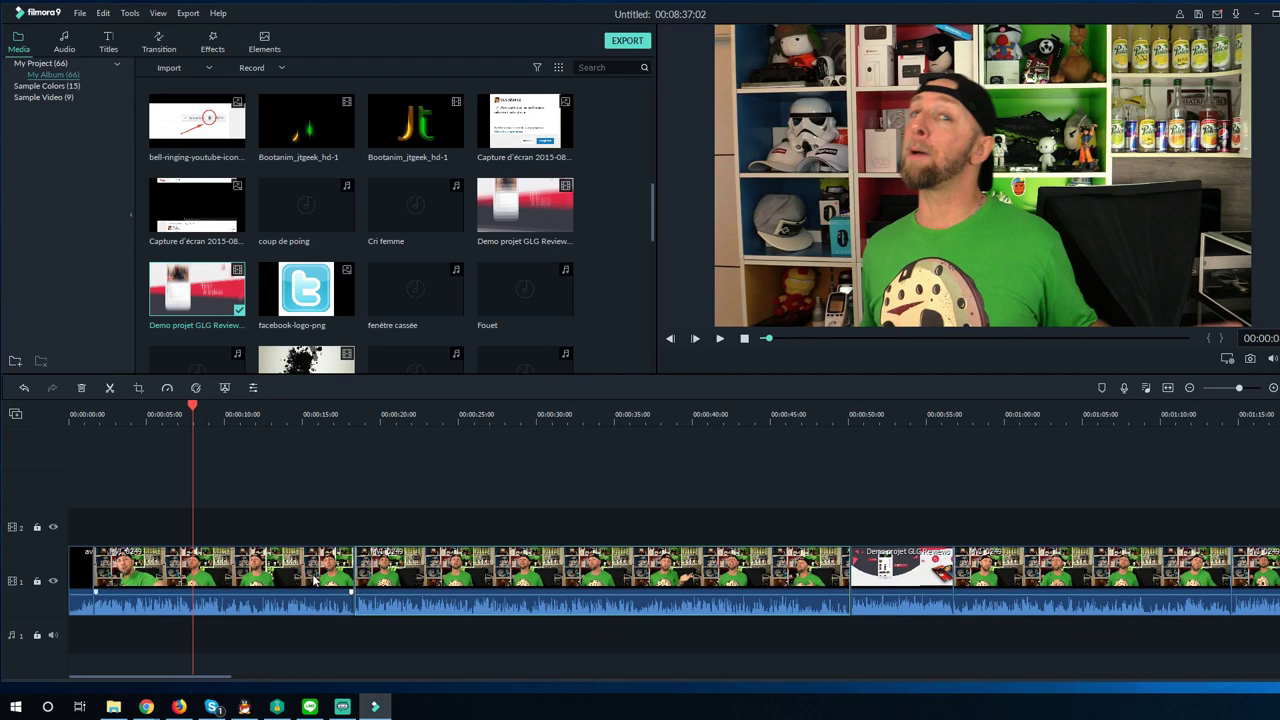
pyautogui.click(365, 576)
pyautogui.click(312, 580)
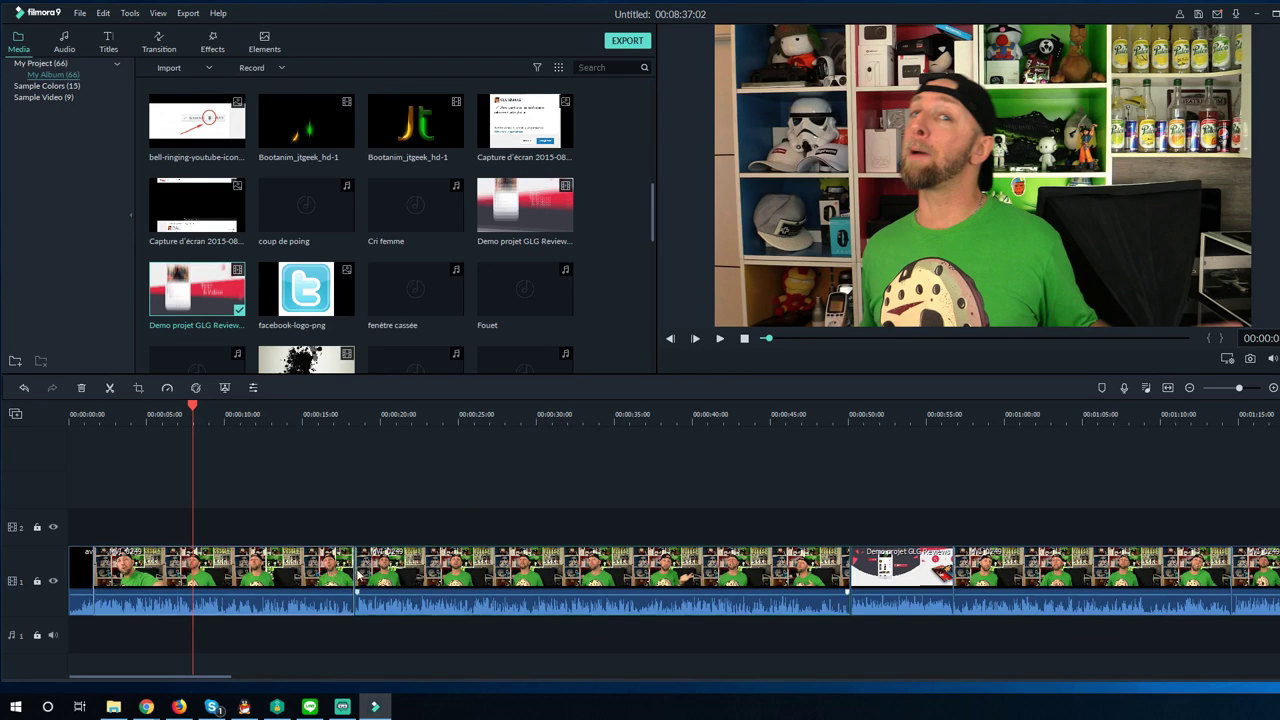
pyautogui.moveTo(324, 484); pyautogui.dragTo(387, 583)
pyautogui.rightClick(314, 568)
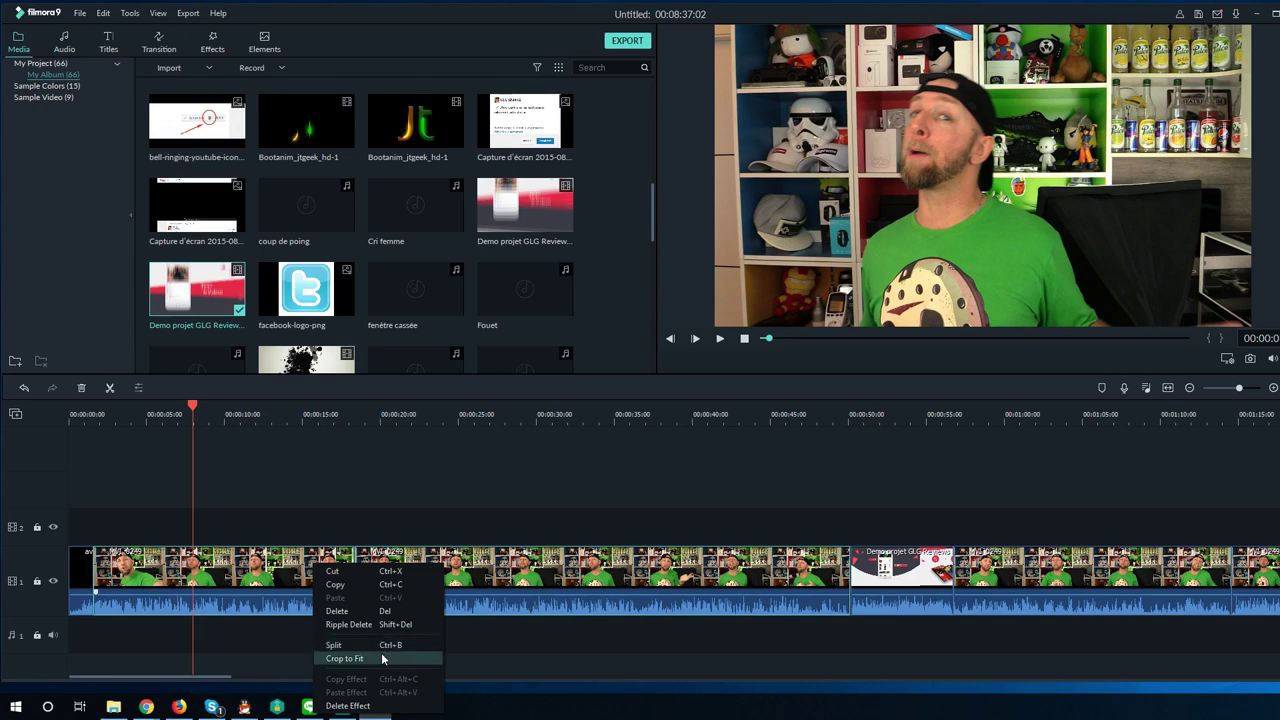
pyautogui.click(521, 581)
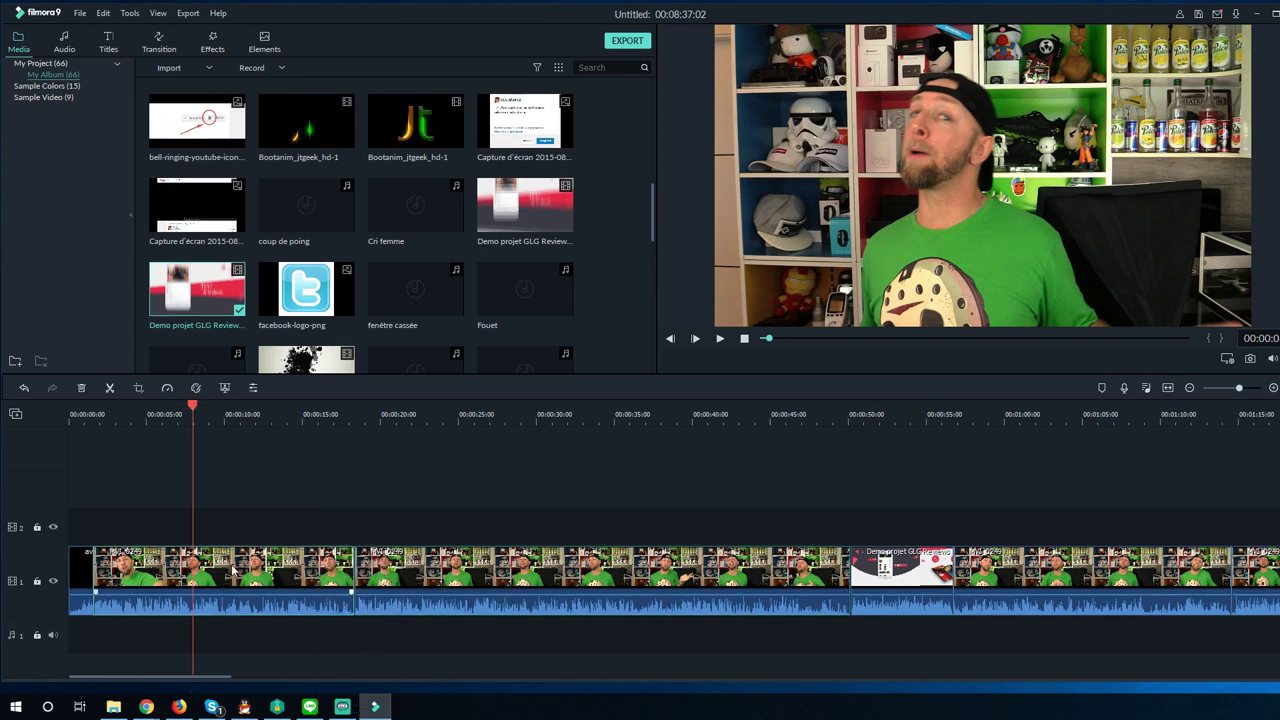
# Place MVI_0235 on the second video track above the first MVI_0249 section, starting at about 0:08
pyautogui.scroll(5, 307, 289)
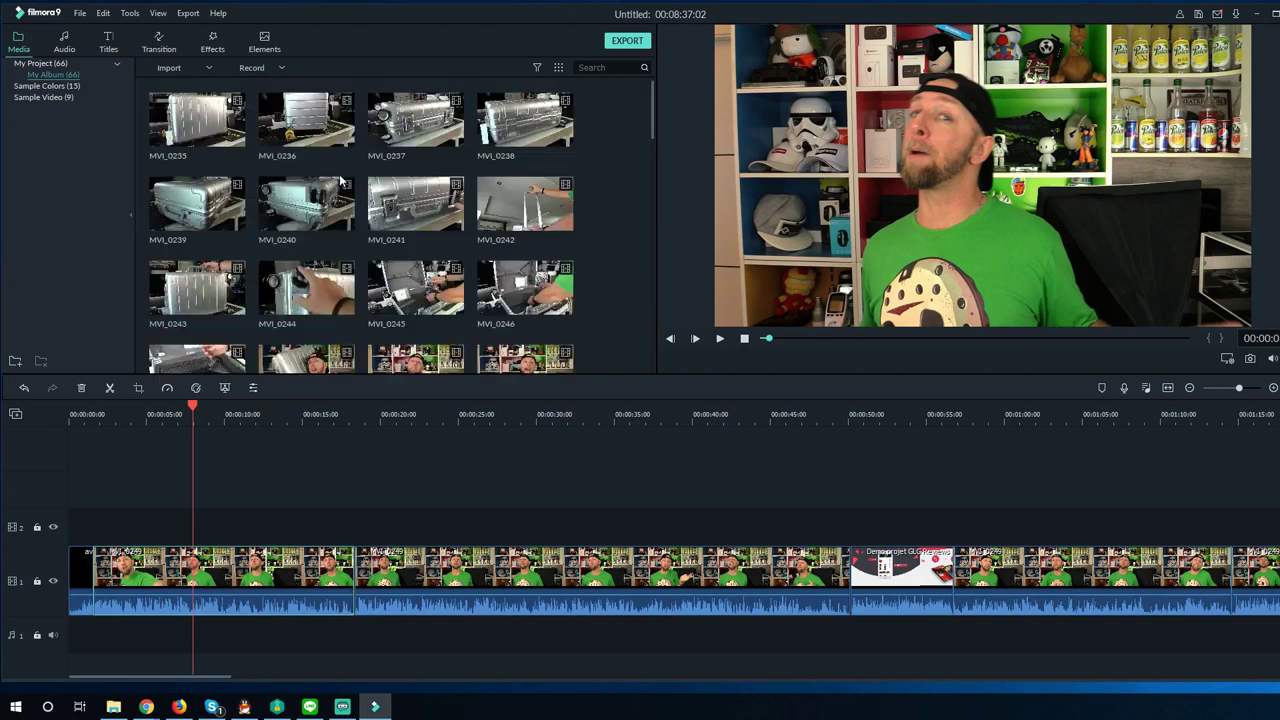
pyautogui.moveTo(185, 115); pyautogui.dragTo(200, 520)
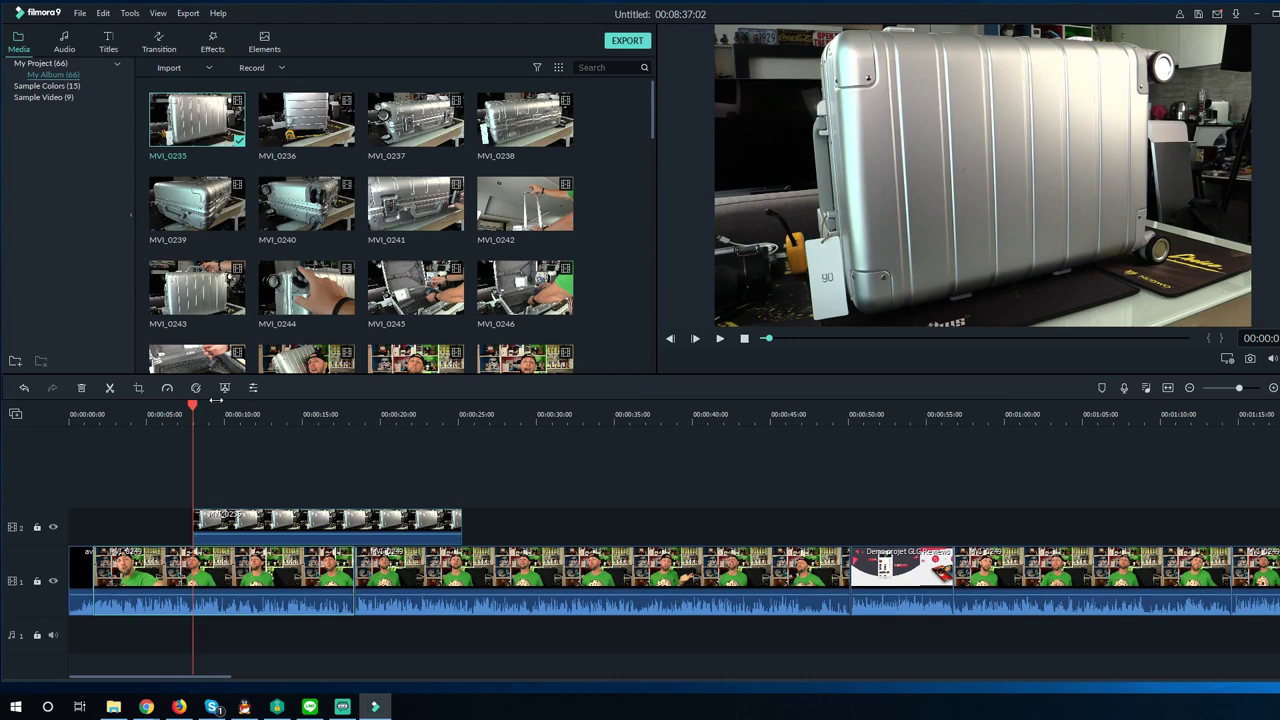
pyautogui.moveTo(191, 402); pyautogui.dragTo(167, 404)
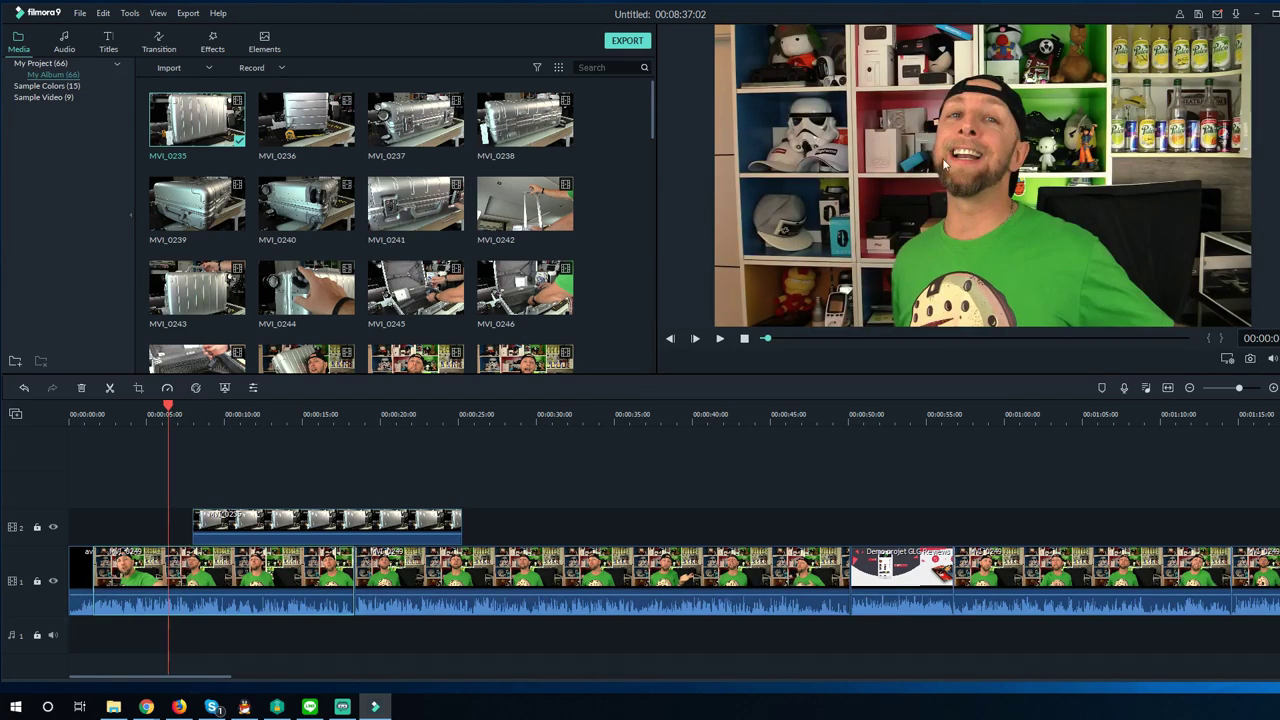
pyautogui.rightClick(905, 153)
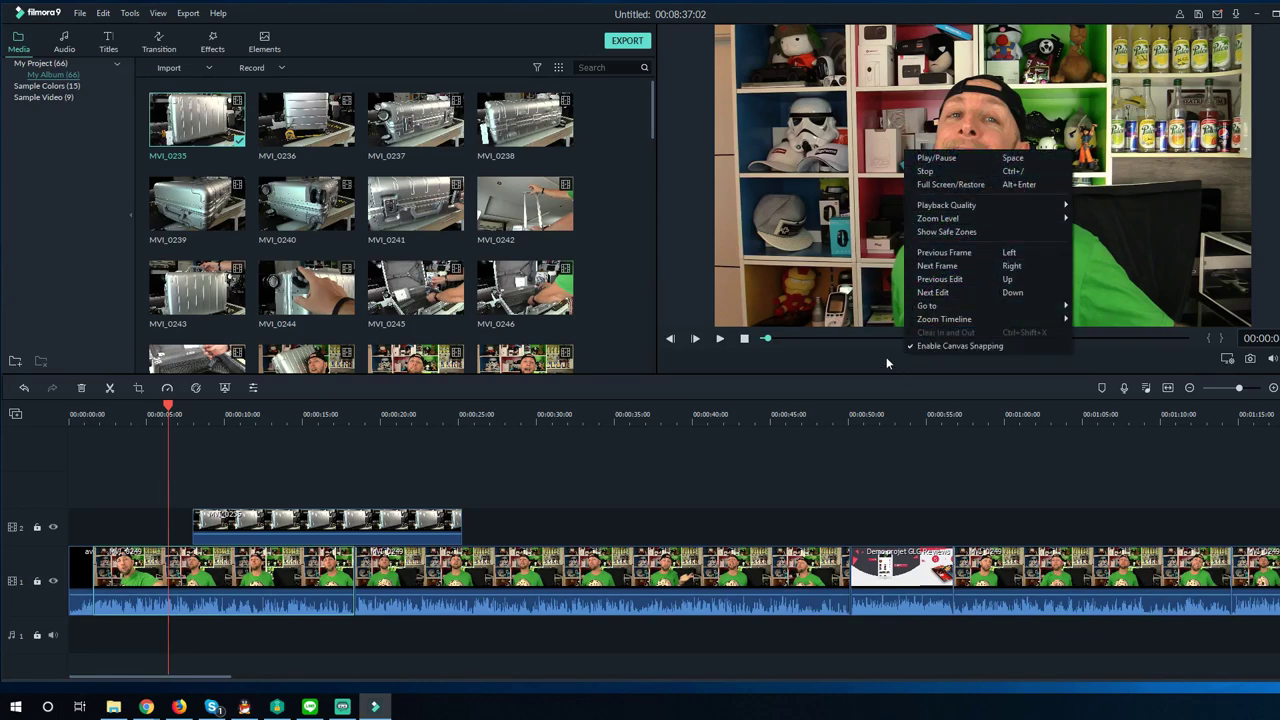
pyautogui.moveTo(946, 320)
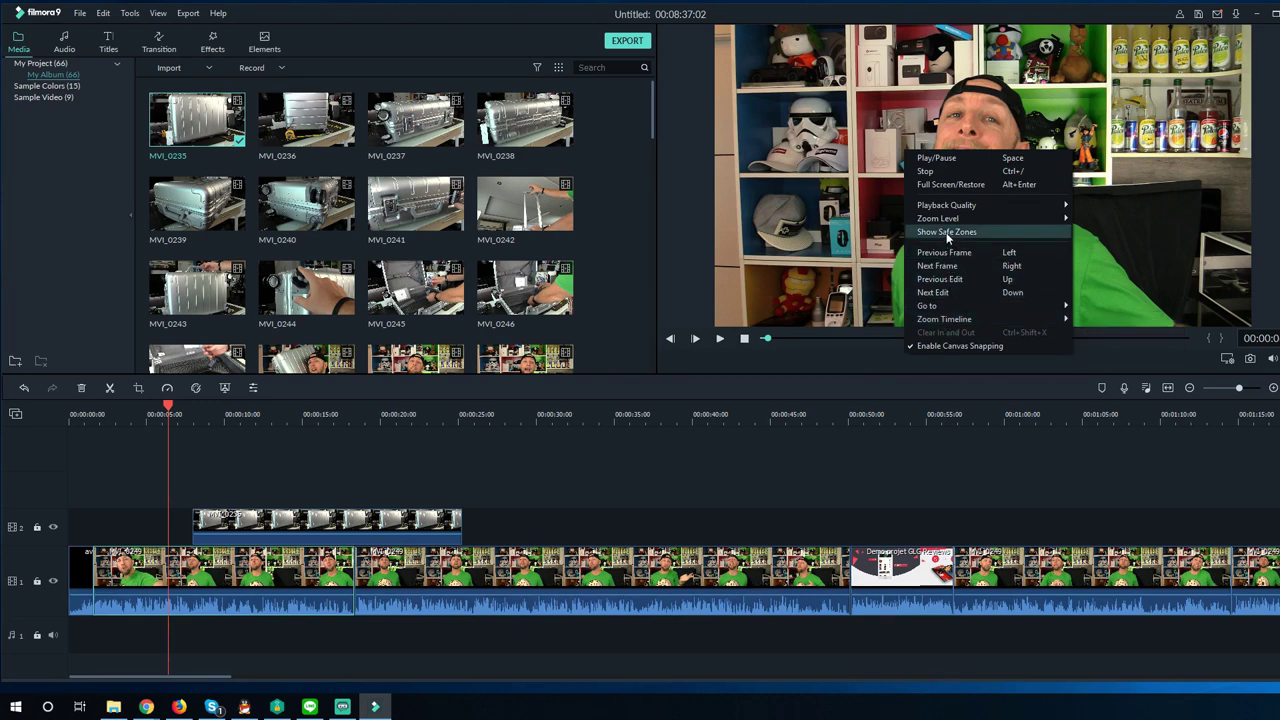
pyautogui.moveTo(945, 218)
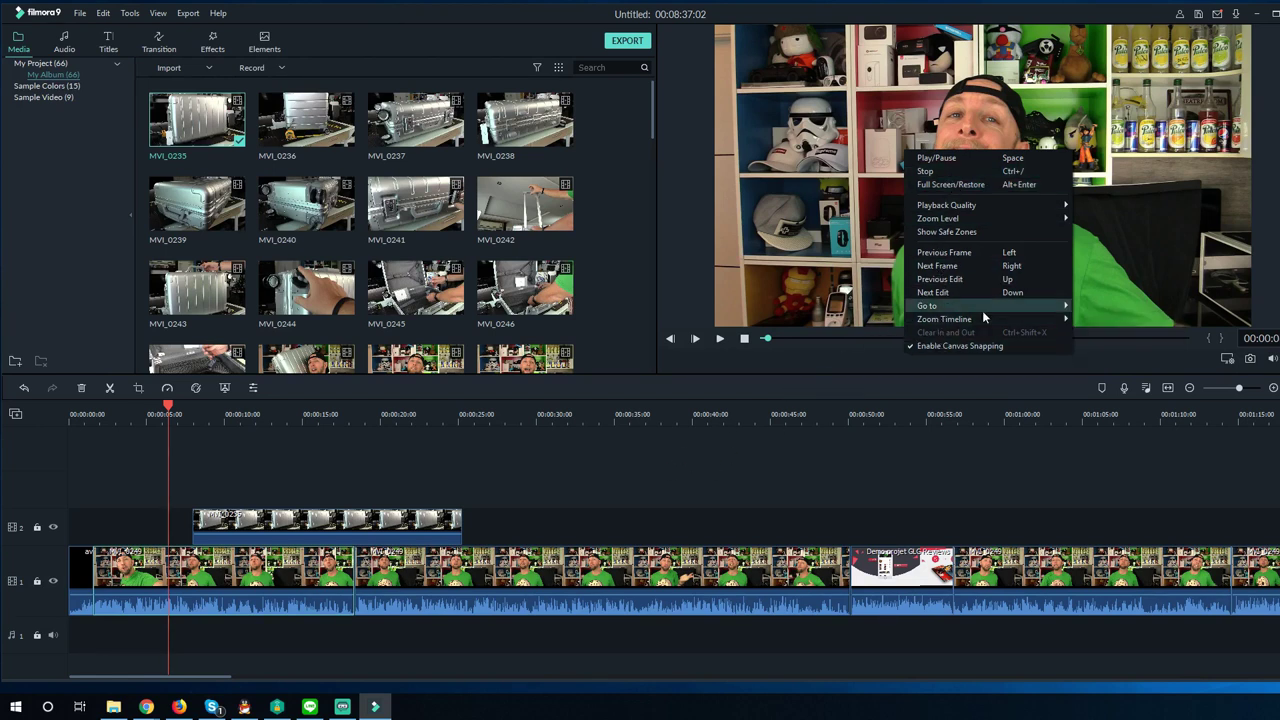
pyautogui.click(1110, 320)
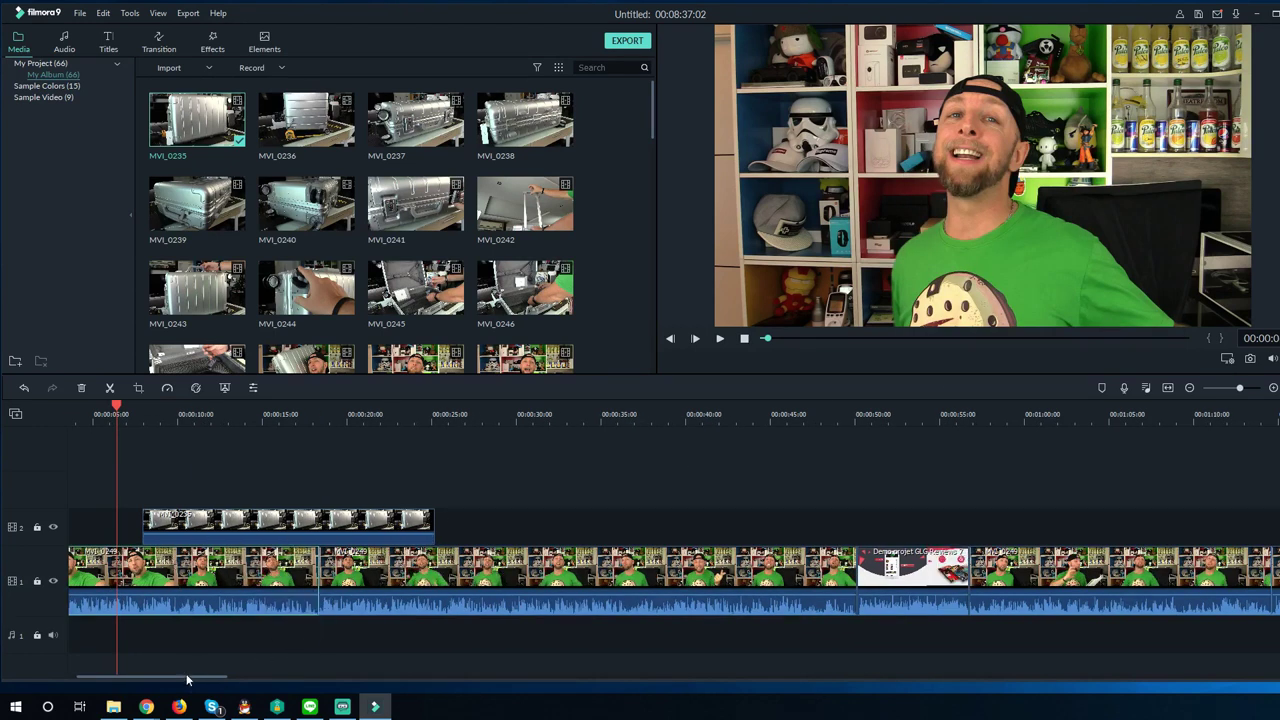
# Give the first MVI_0249 section a pan and zoom ending on a frame of about 1233 x 694, and play it from the start
pyautogui.moveTo(194, 678); pyautogui.dragTo(165, 683)
pyautogui.rightClick(167, 574)
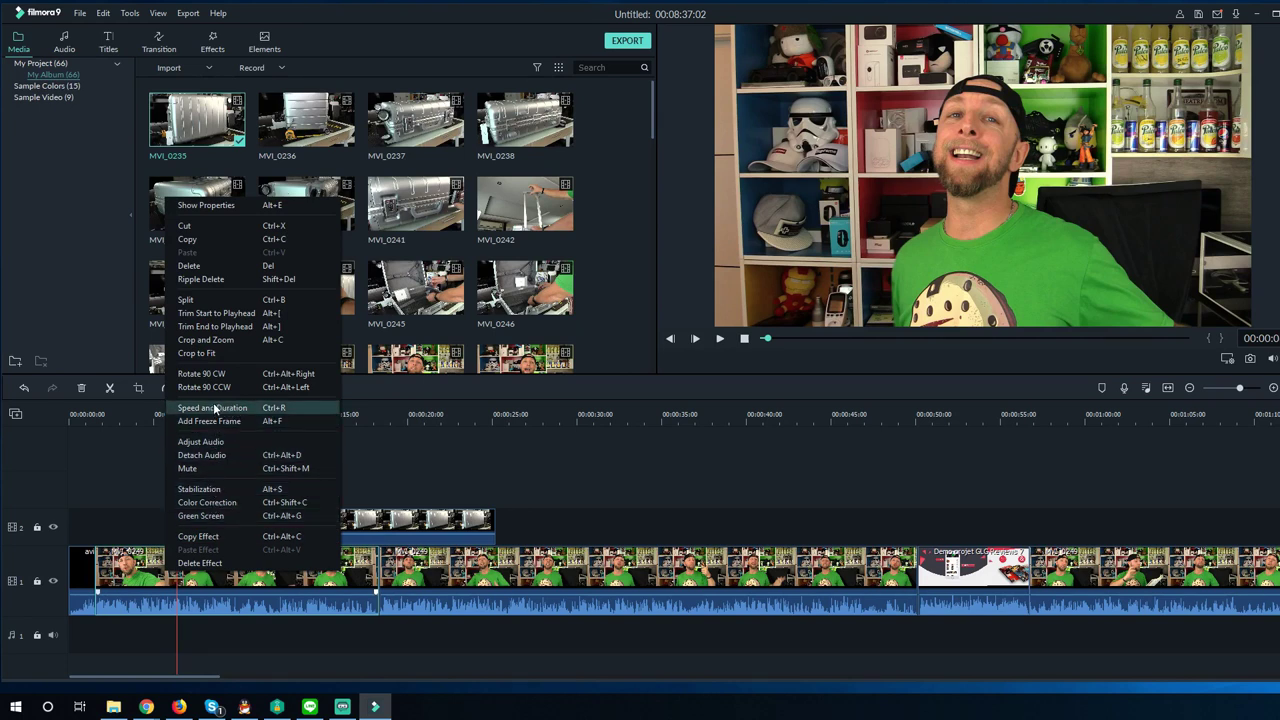
pyautogui.click(206, 340)
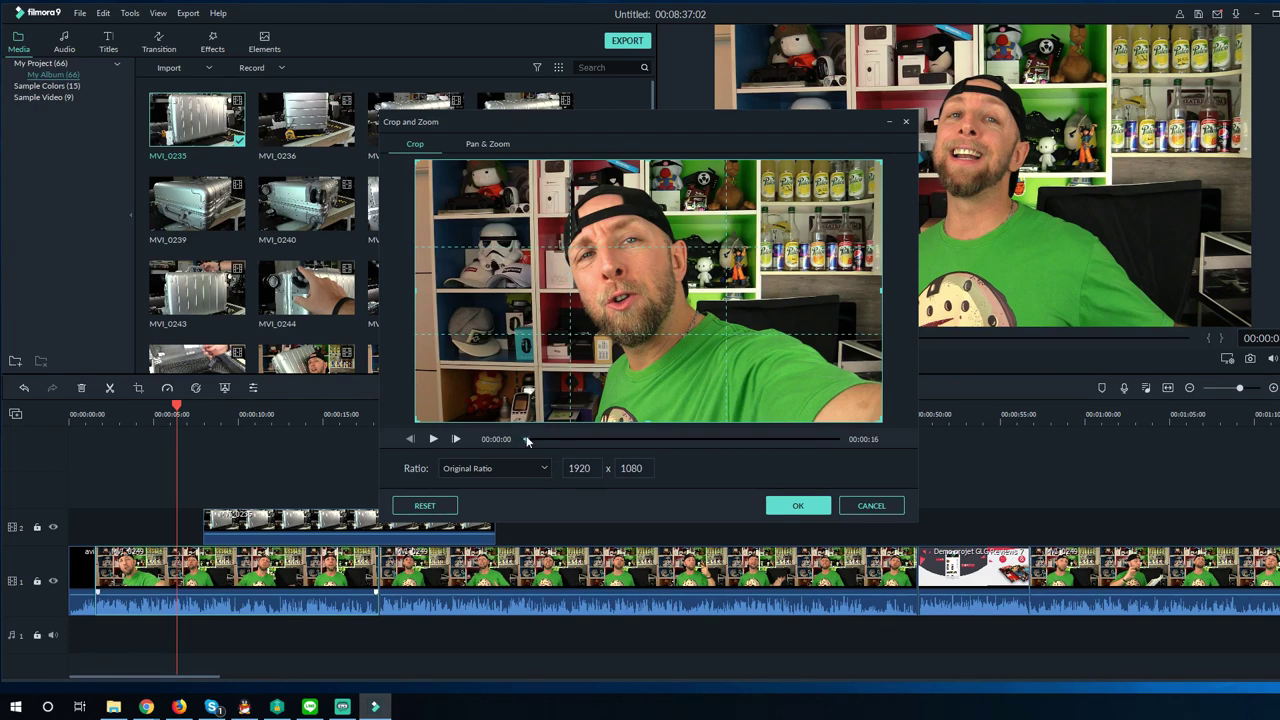
pyautogui.moveTo(527, 441); pyautogui.dragTo(842, 444)
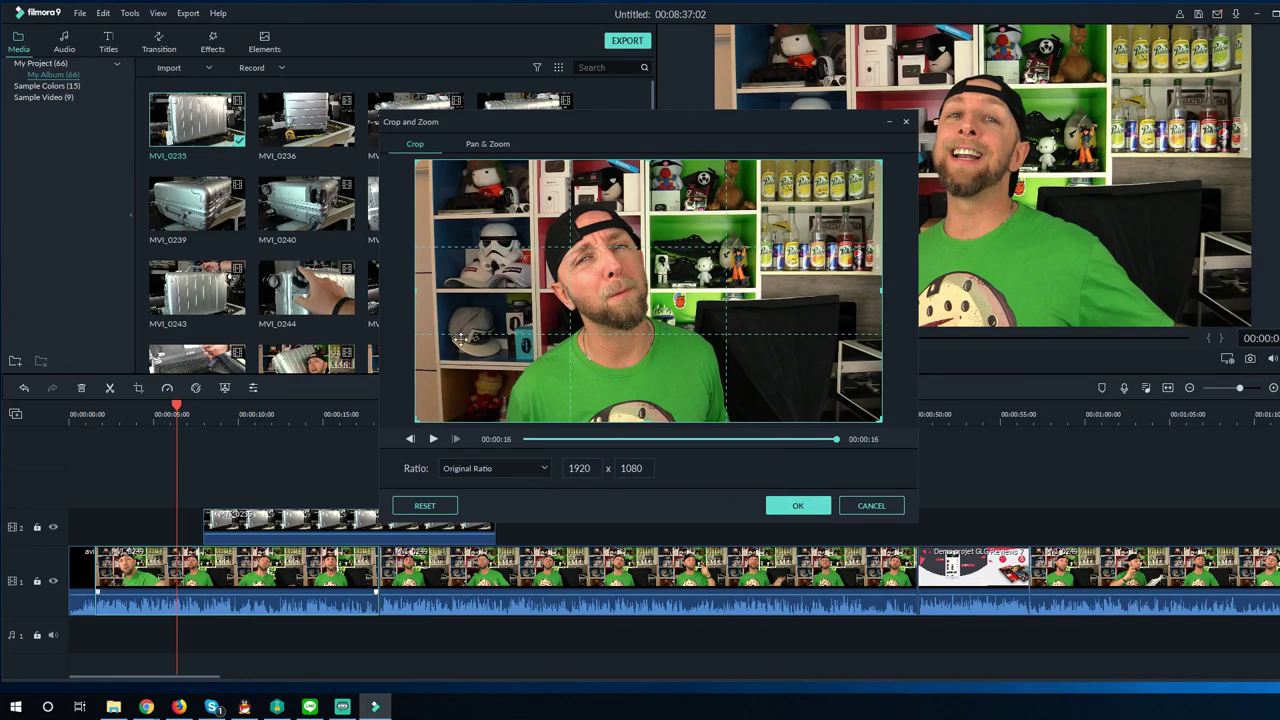
pyautogui.click(489, 146)
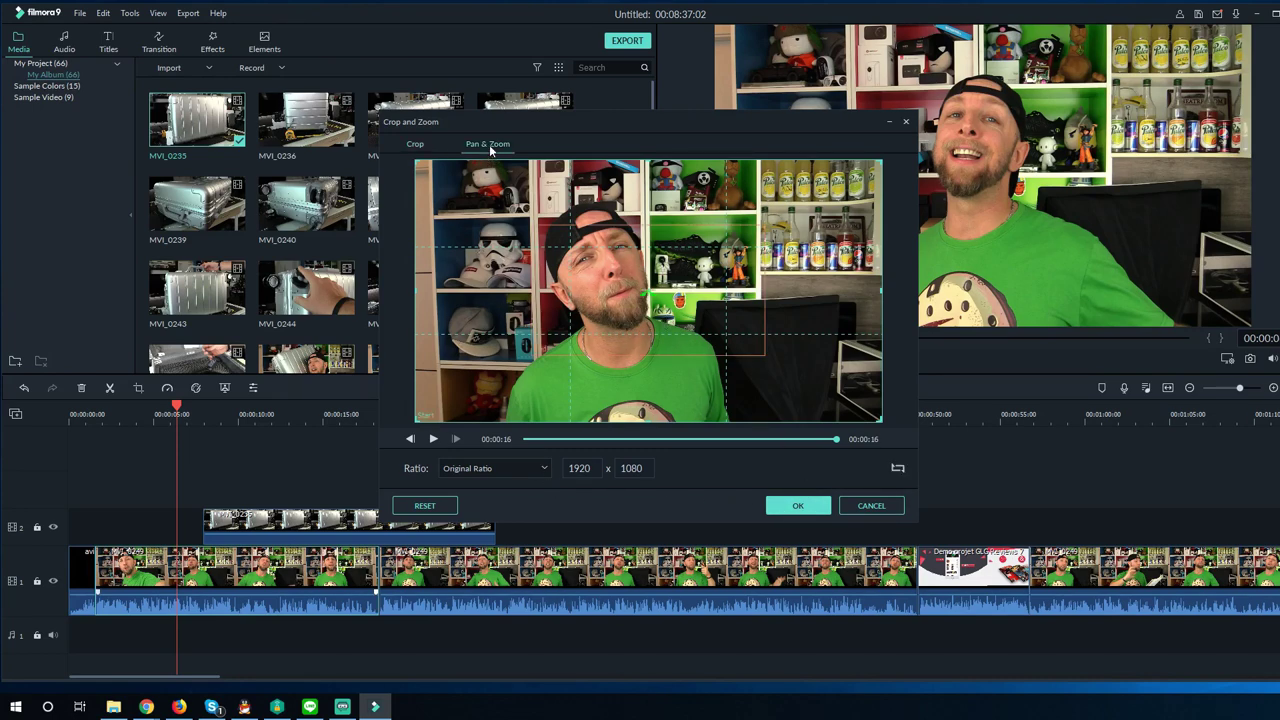
pyautogui.moveTo(493, 412); pyautogui.dragTo(465, 397)
pyautogui.moveTo(563, 327); pyautogui.dragTo(582, 294)
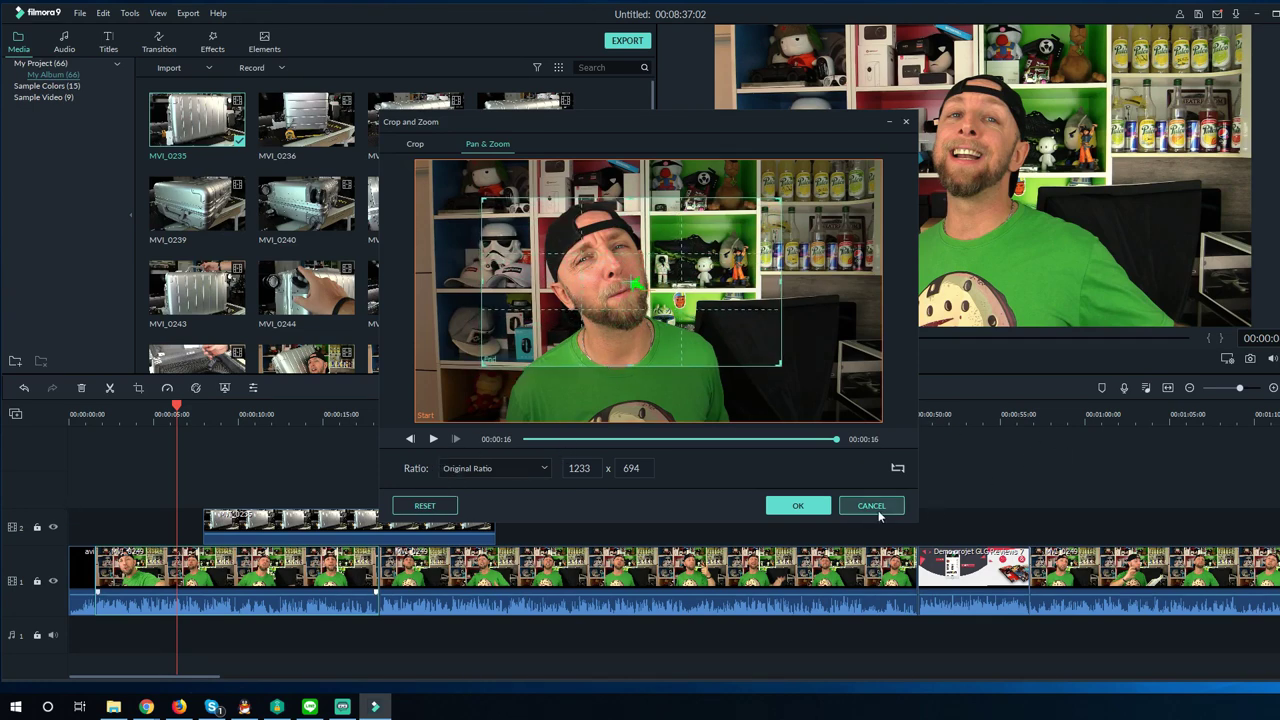
pyautogui.click(805, 506)
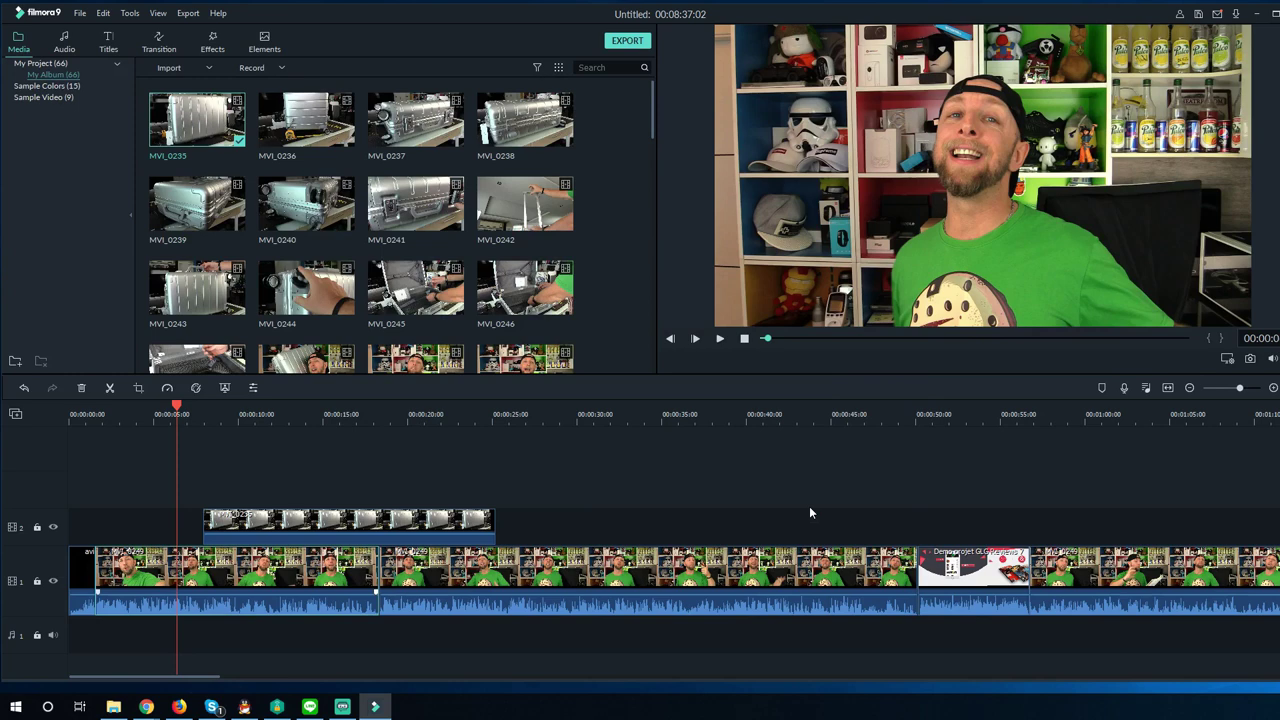
pyautogui.click(71, 440)
pyautogui.click(70, 418)
pyautogui.press('space')
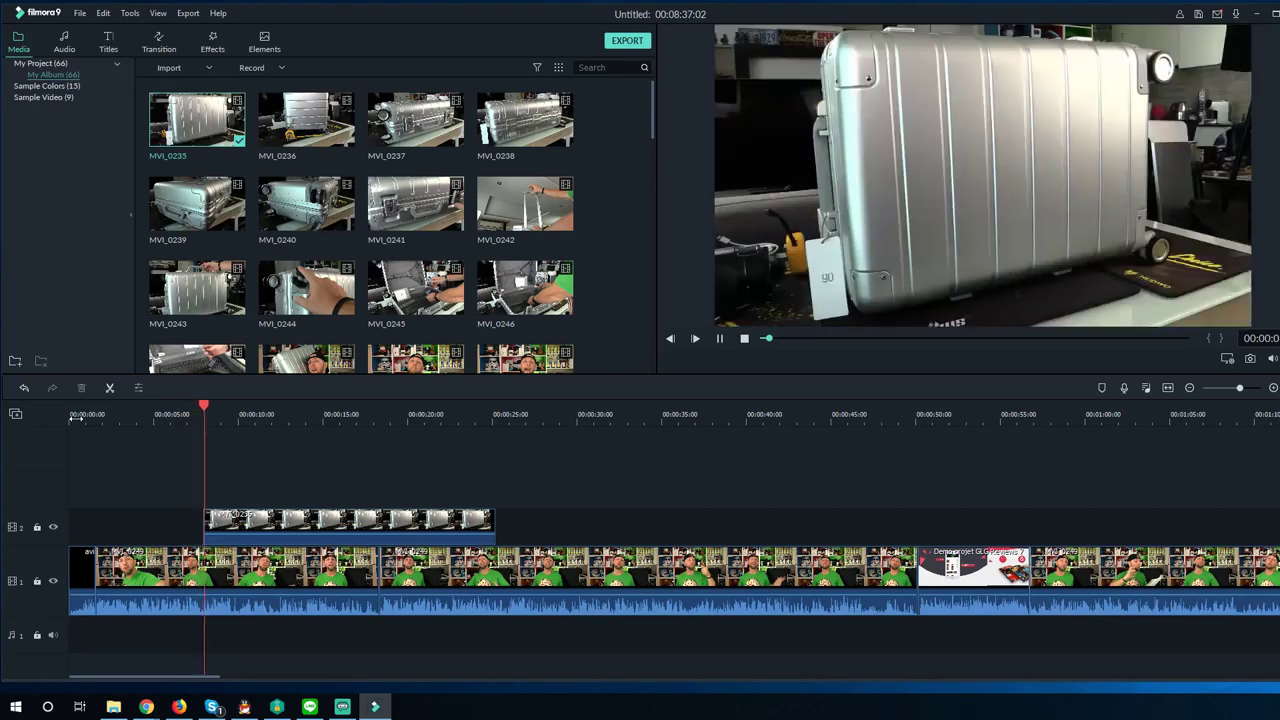
pyautogui.press('space')
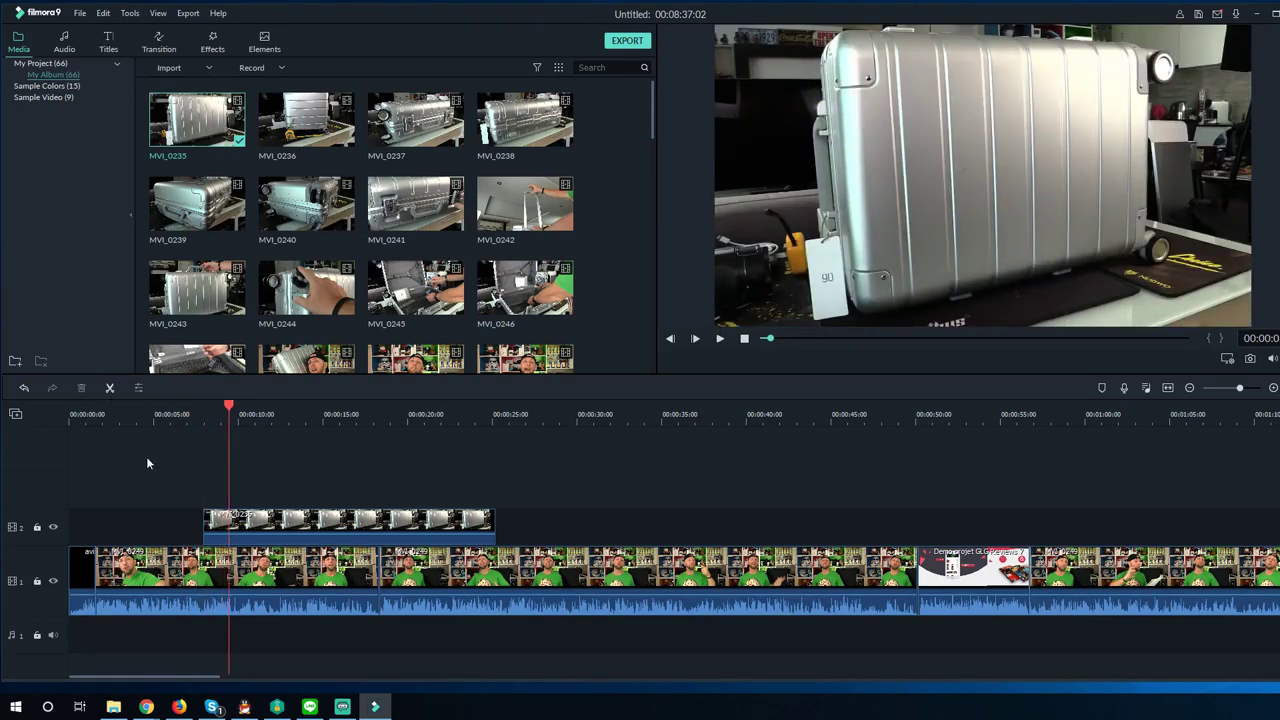
# Slow MVI_0235 on the second video track to about 0.46x, then stretch its end to about 0:50 for a 0.41x speed
pyautogui.click(330, 532)
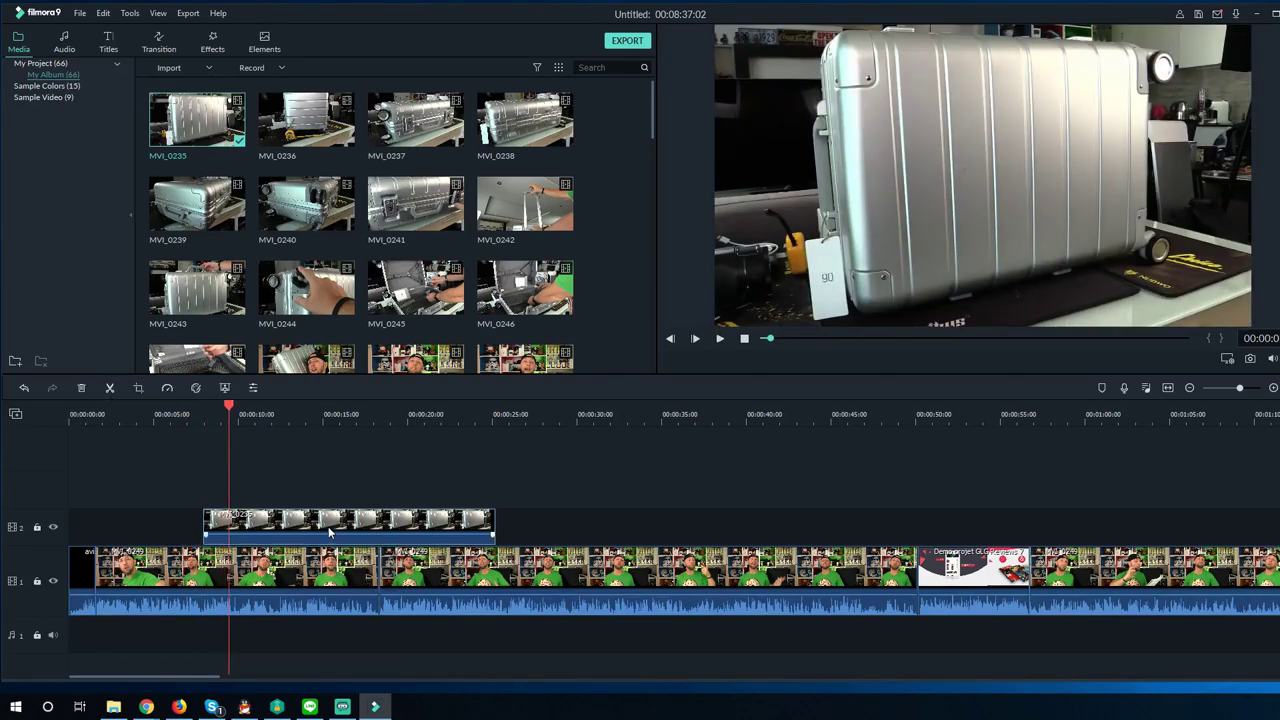
pyautogui.rightClick(330, 532)
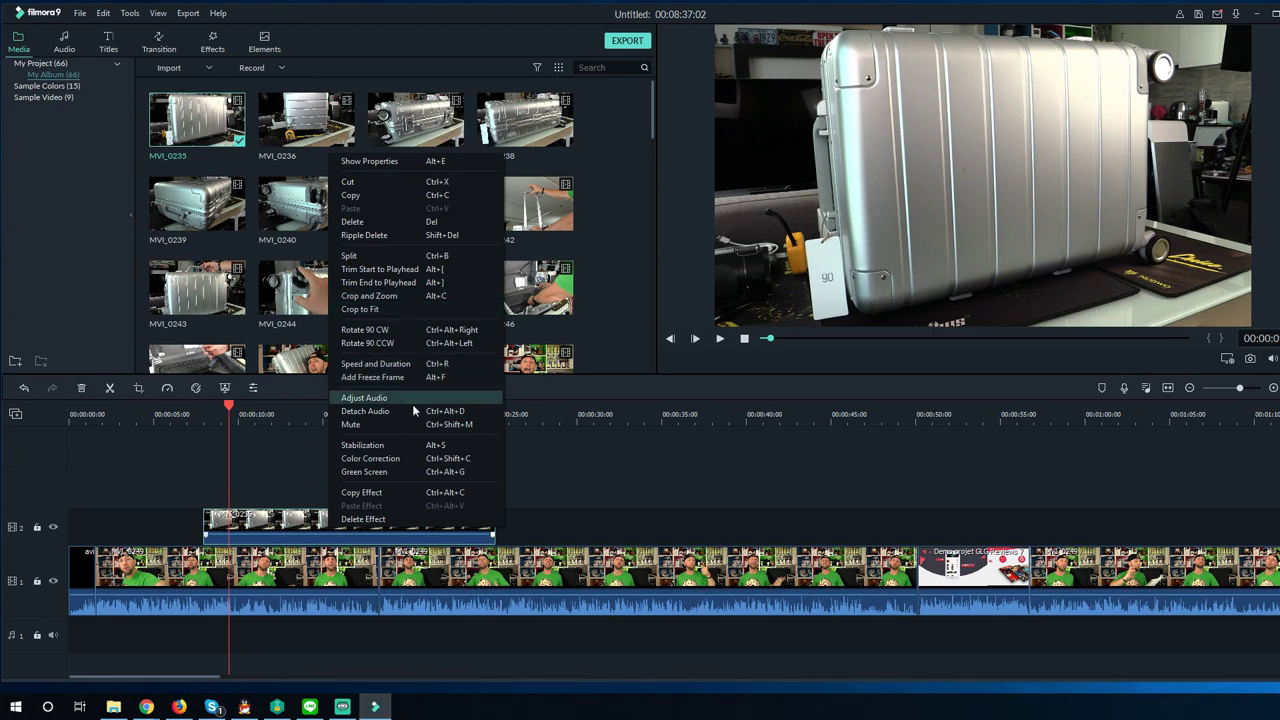
pyautogui.click(278, 567)
pyautogui.rightClick(273, 515)
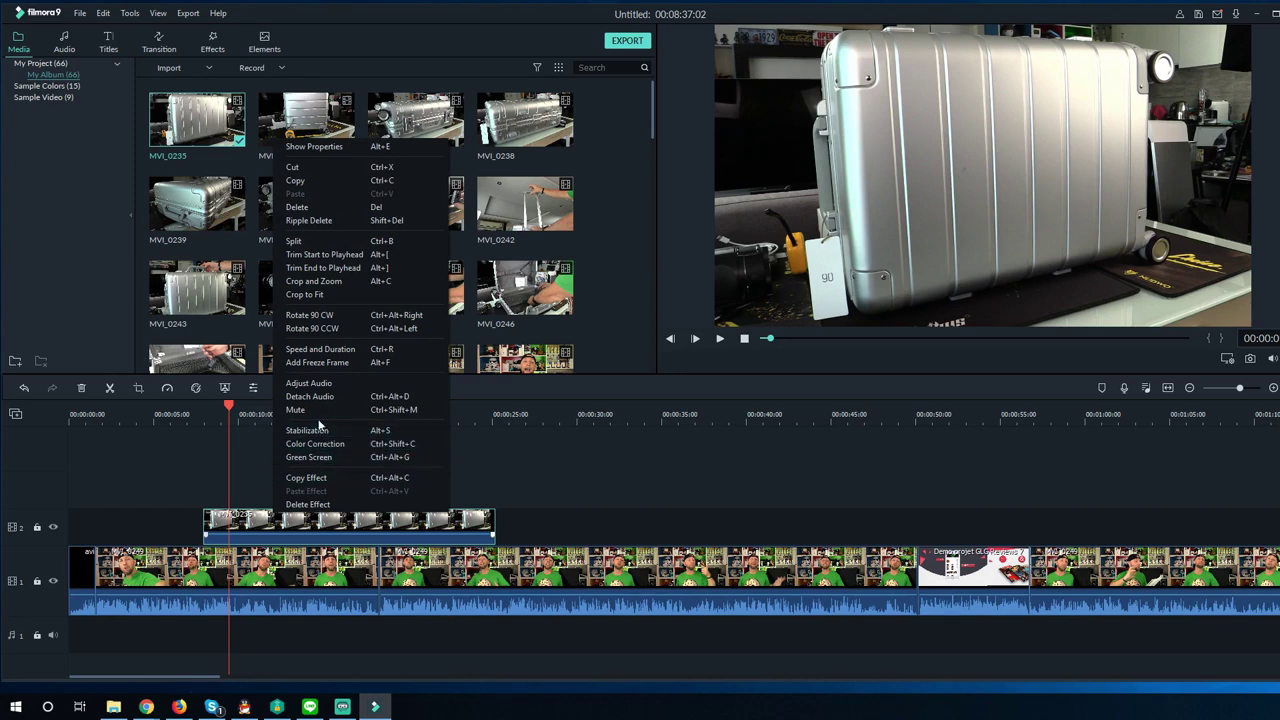
pyautogui.click(321, 350)
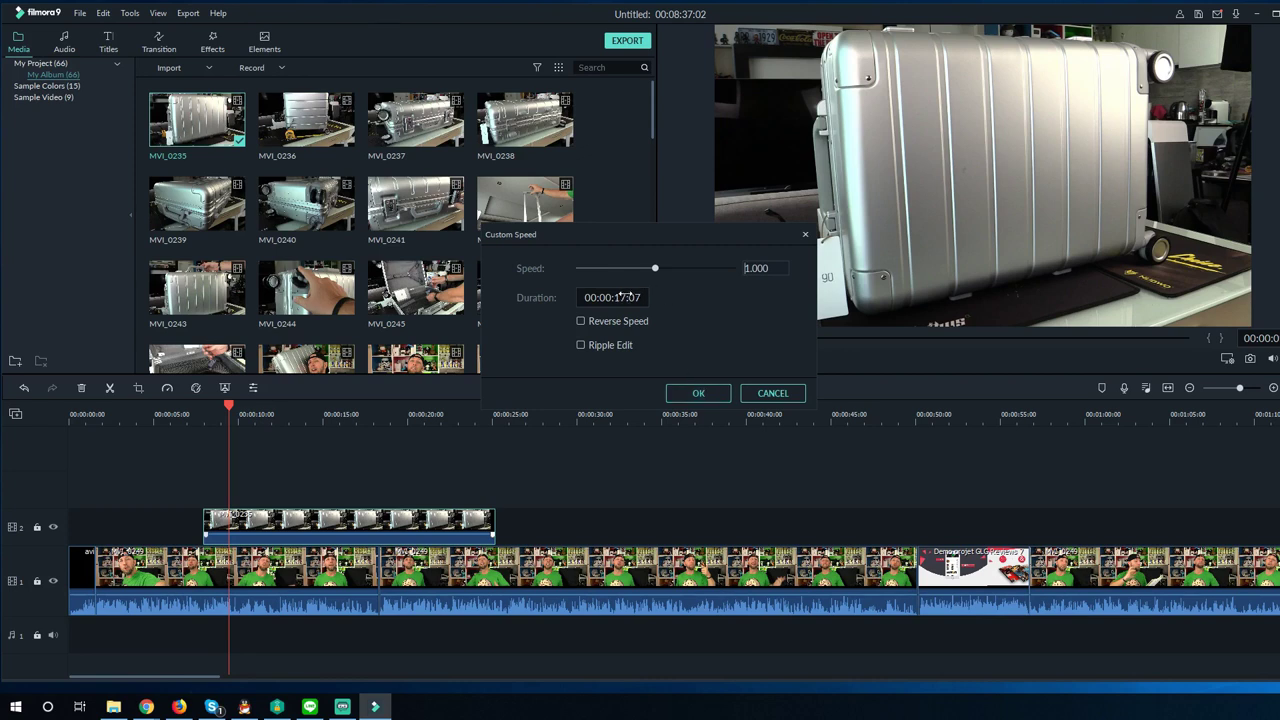
pyautogui.moveTo(654, 270); pyautogui.dragTo(615, 271)
pyautogui.click(686, 391)
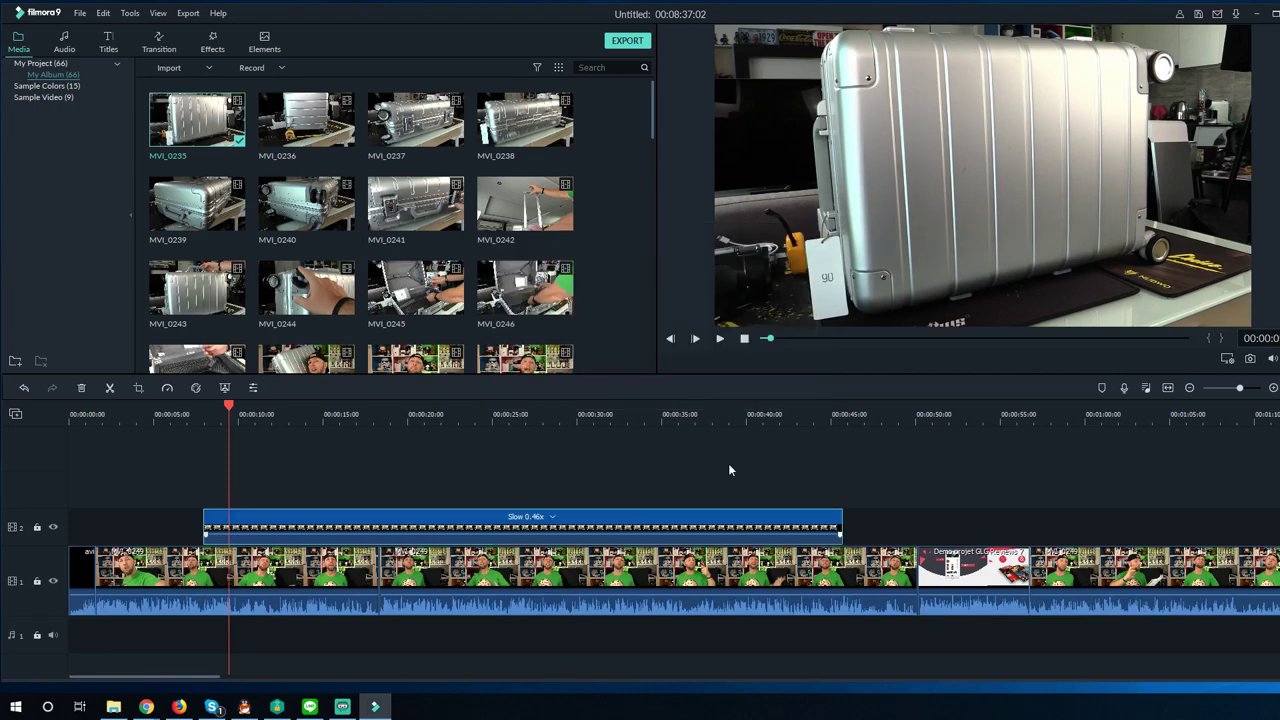
pyautogui.moveTo(840, 515); pyautogui.dragTo(913, 519)
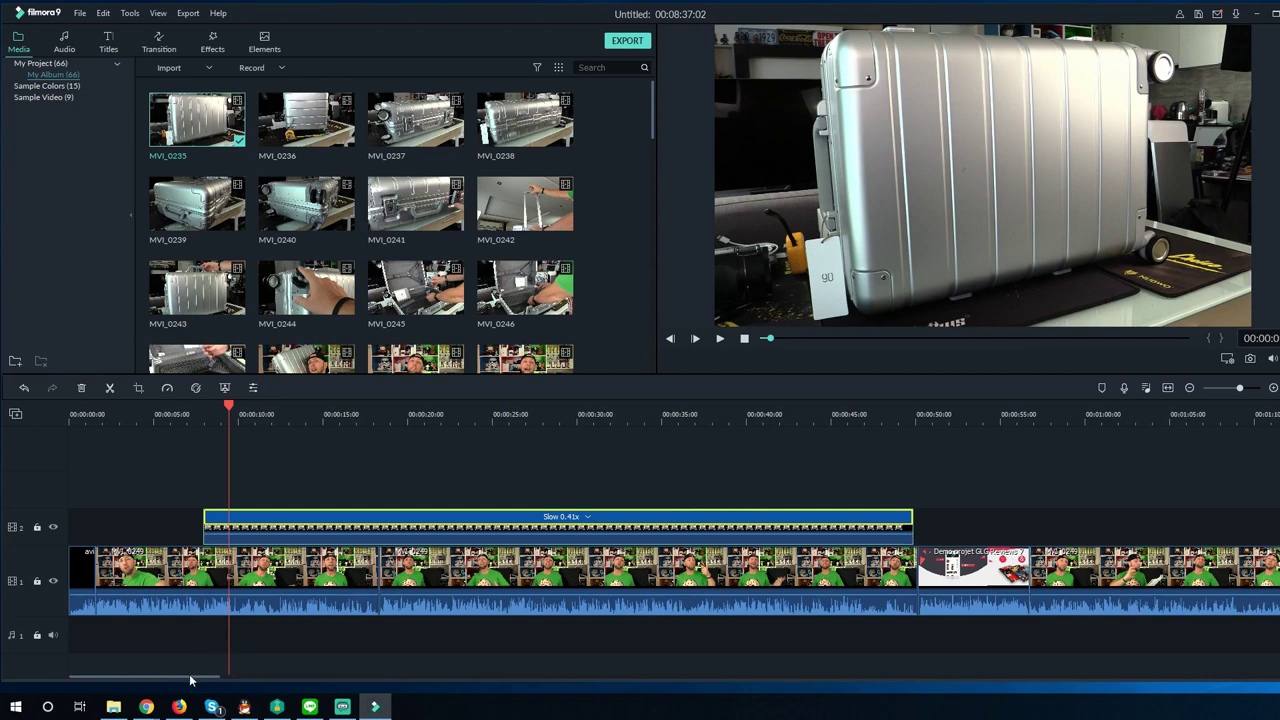
# Raise the volume of the second MVI_0249 section and play the edit from about 0:06 to 0:12
pyautogui.rightClick(589, 597)
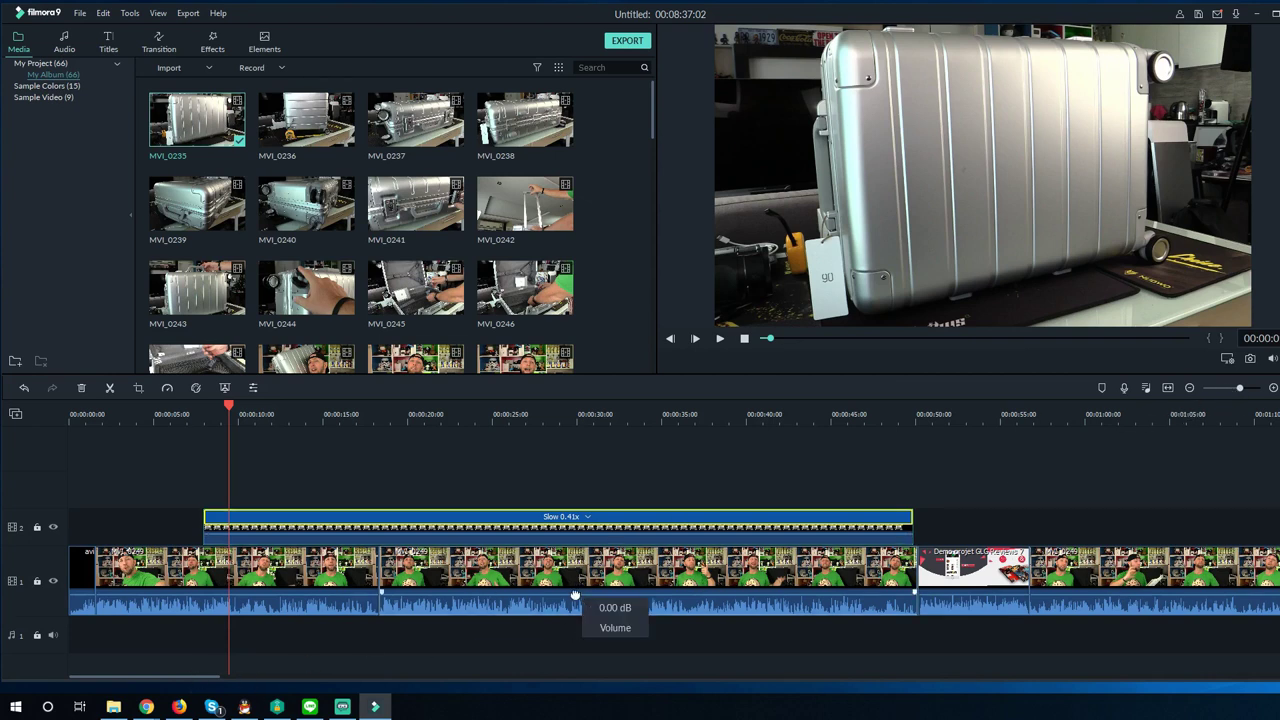
pyautogui.press('Escape')
pyautogui.moveTo(214, 414); pyautogui.dragTo(179, 424)
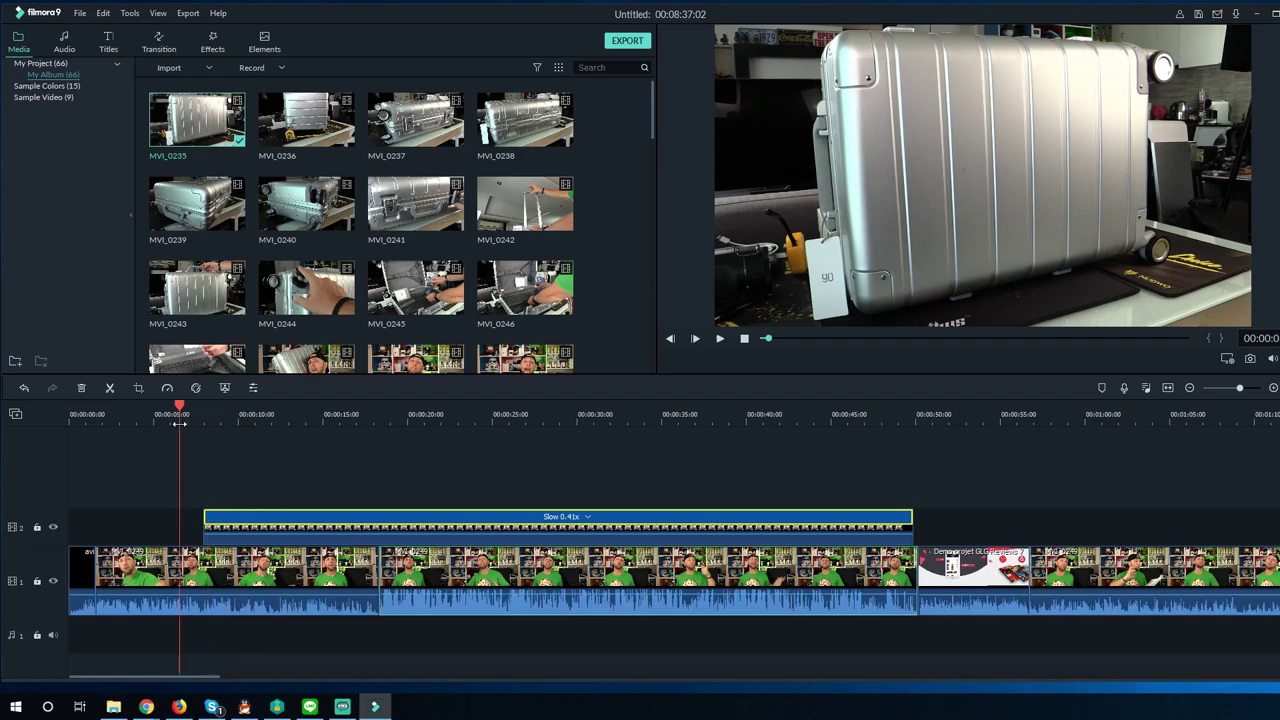
pyautogui.press('space')
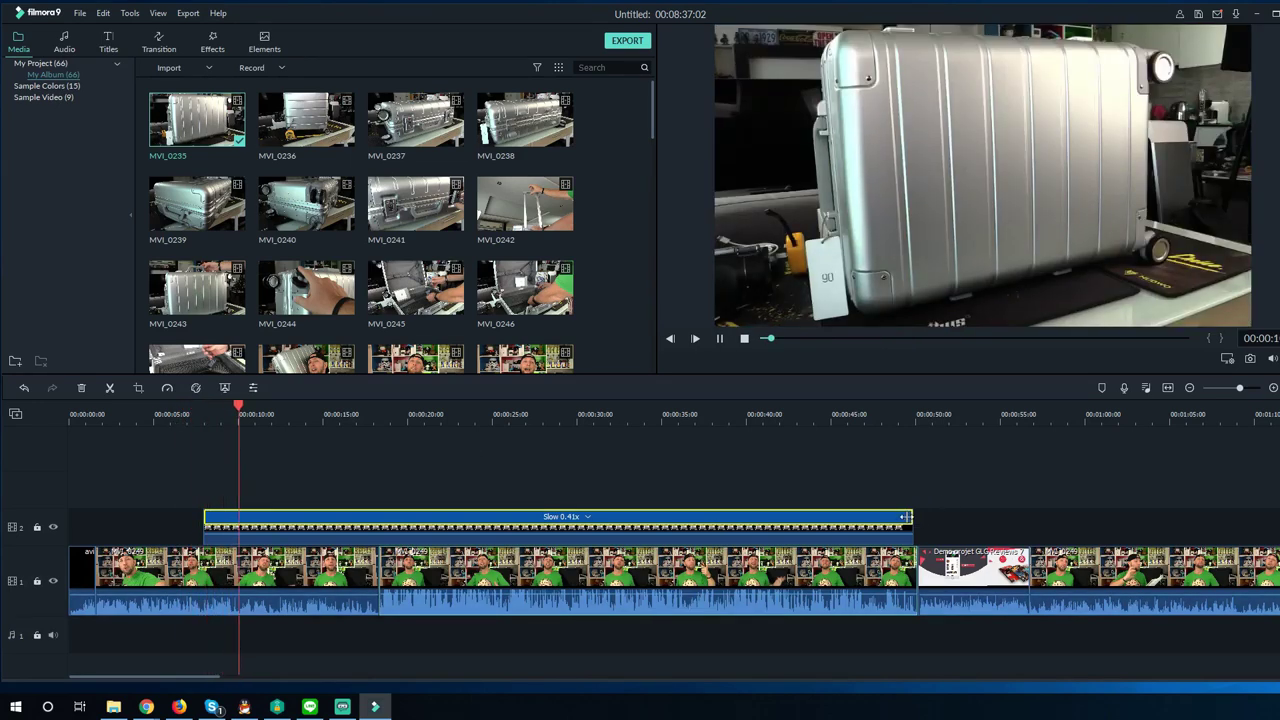
pyautogui.press('space')
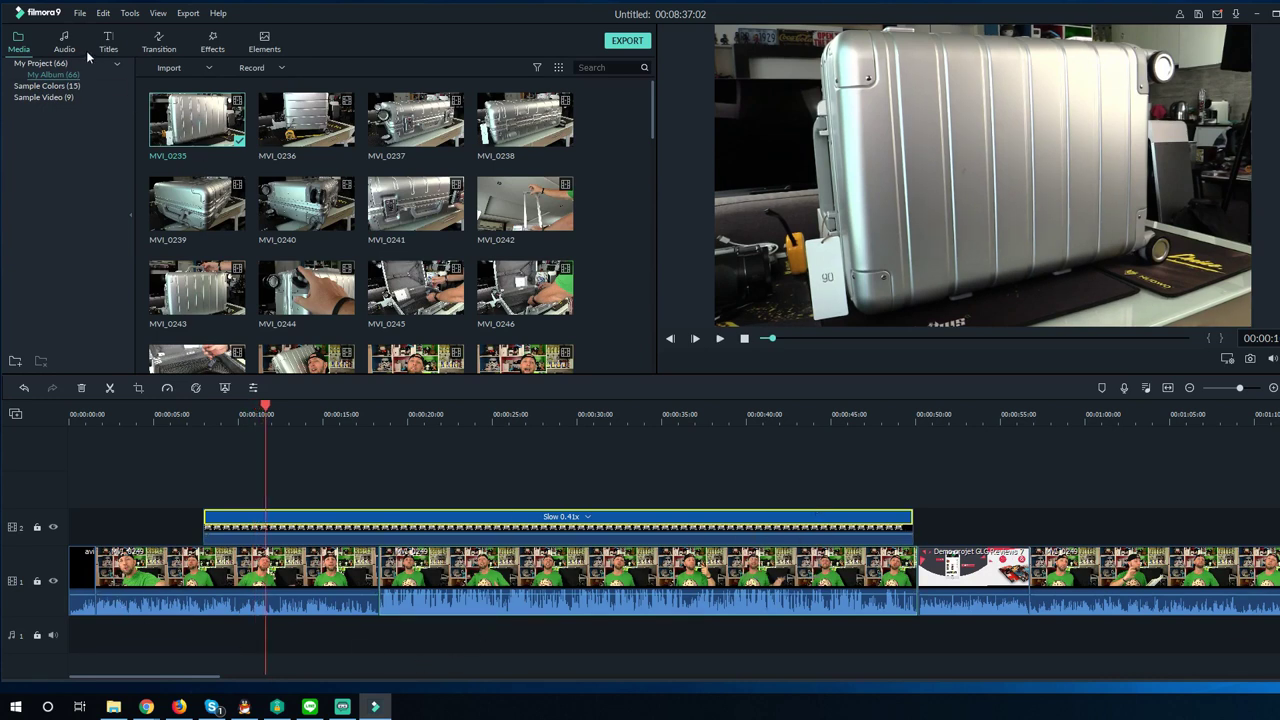
# Add the Box Turn 1 transition between the intro clip and the first MVI_0249 section, and play it from the start
pyautogui.click(160, 45)
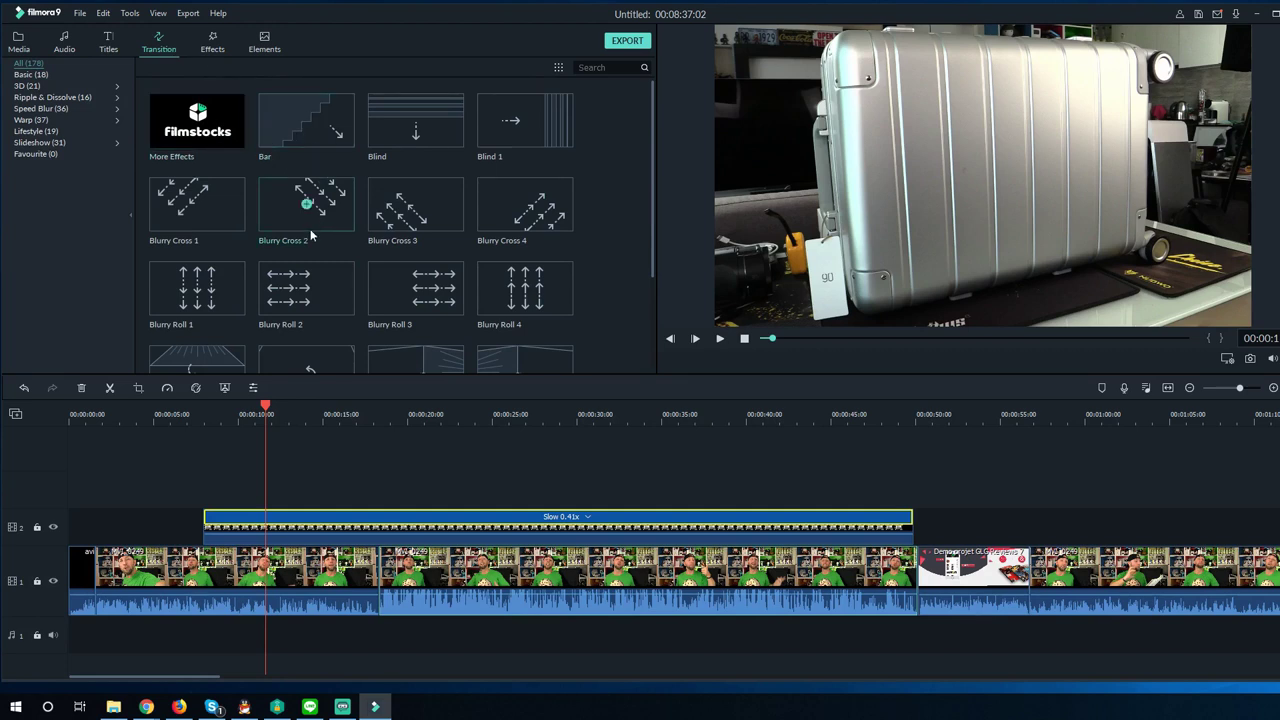
pyautogui.scroll(-5, 260, 258)
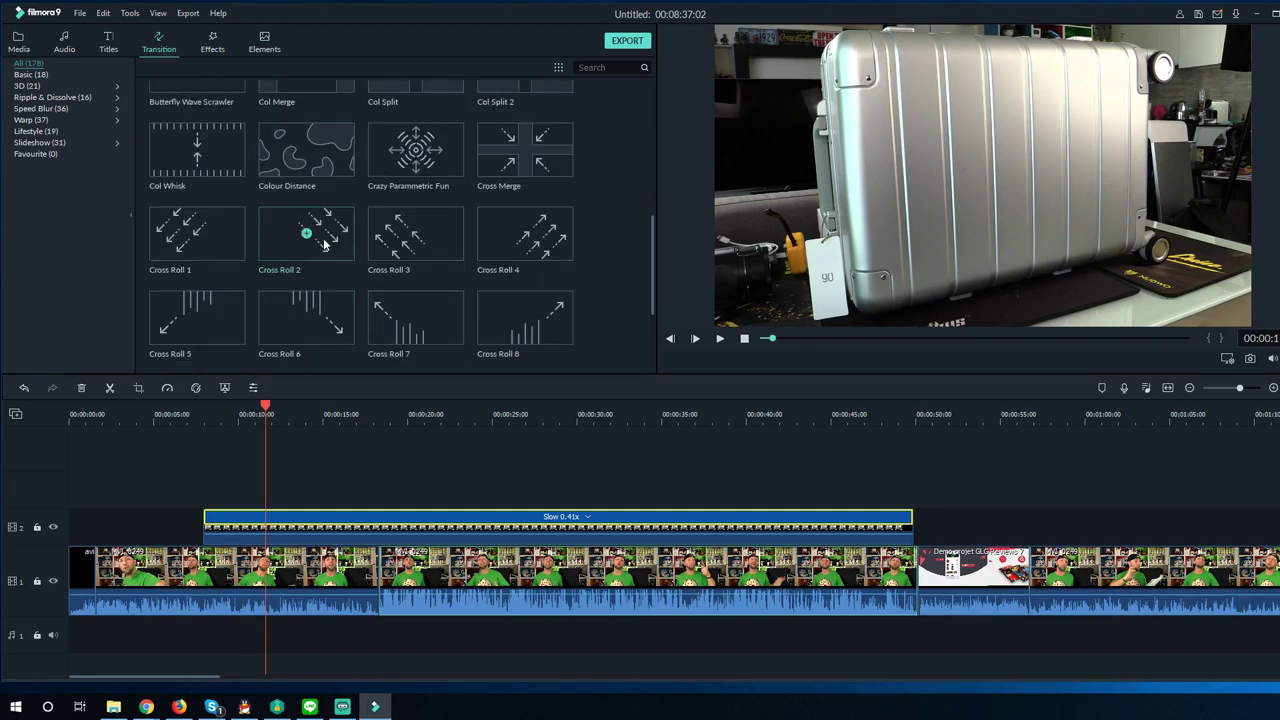
pyautogui.scroll(2, 323, 238)
pyautogui.scroll(2, 324, 238)
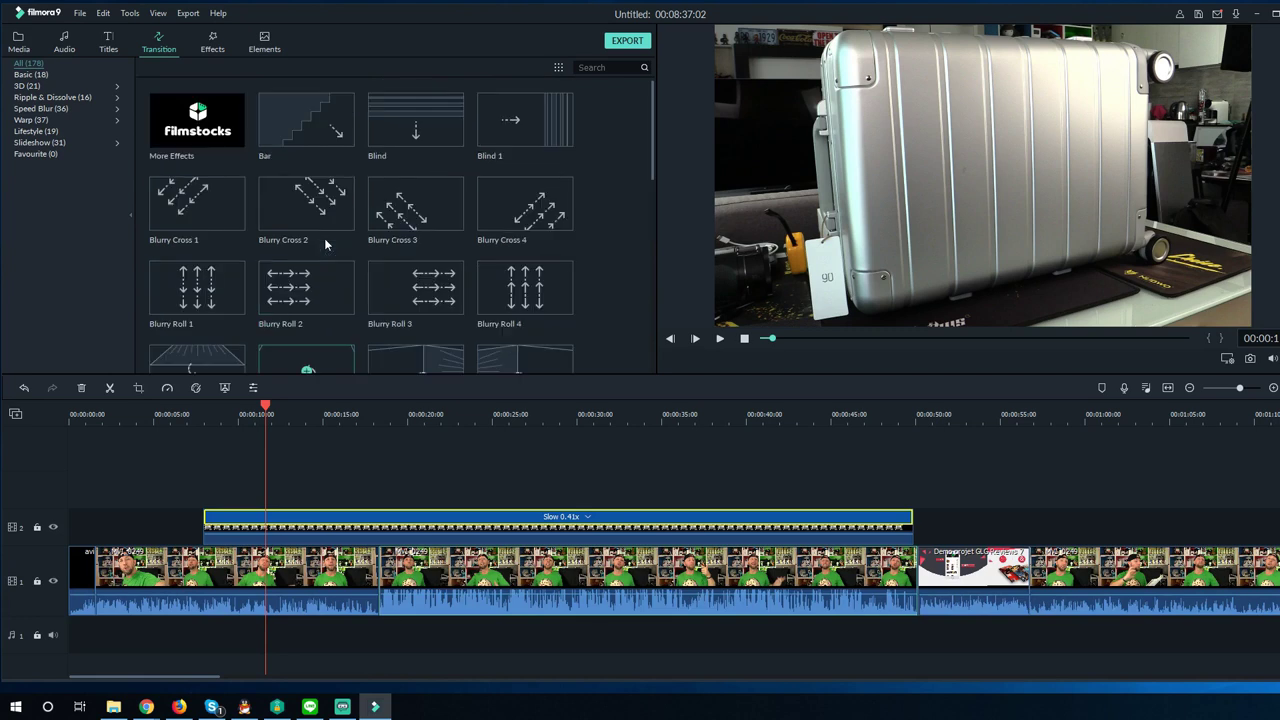
pyautogui.scroll(-4, 375, 274)
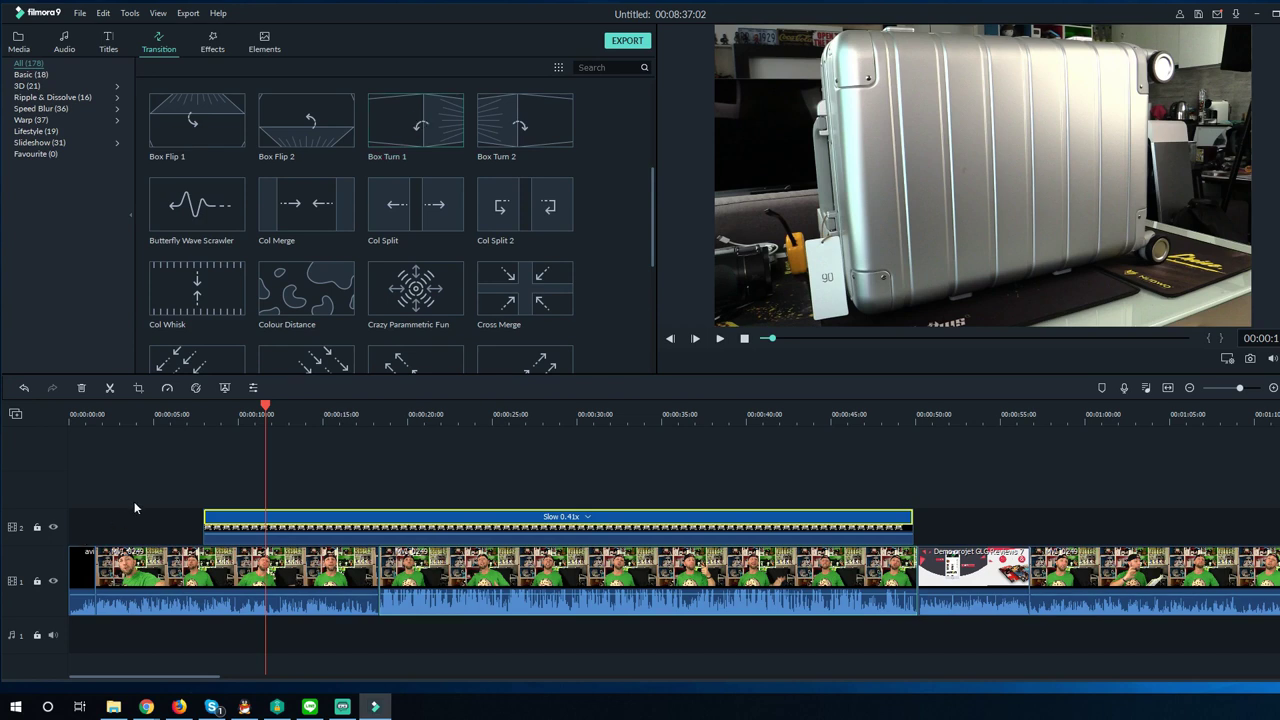
pyautogui.moveTo(414, 120); pyautogui.dragTo(100, 548)
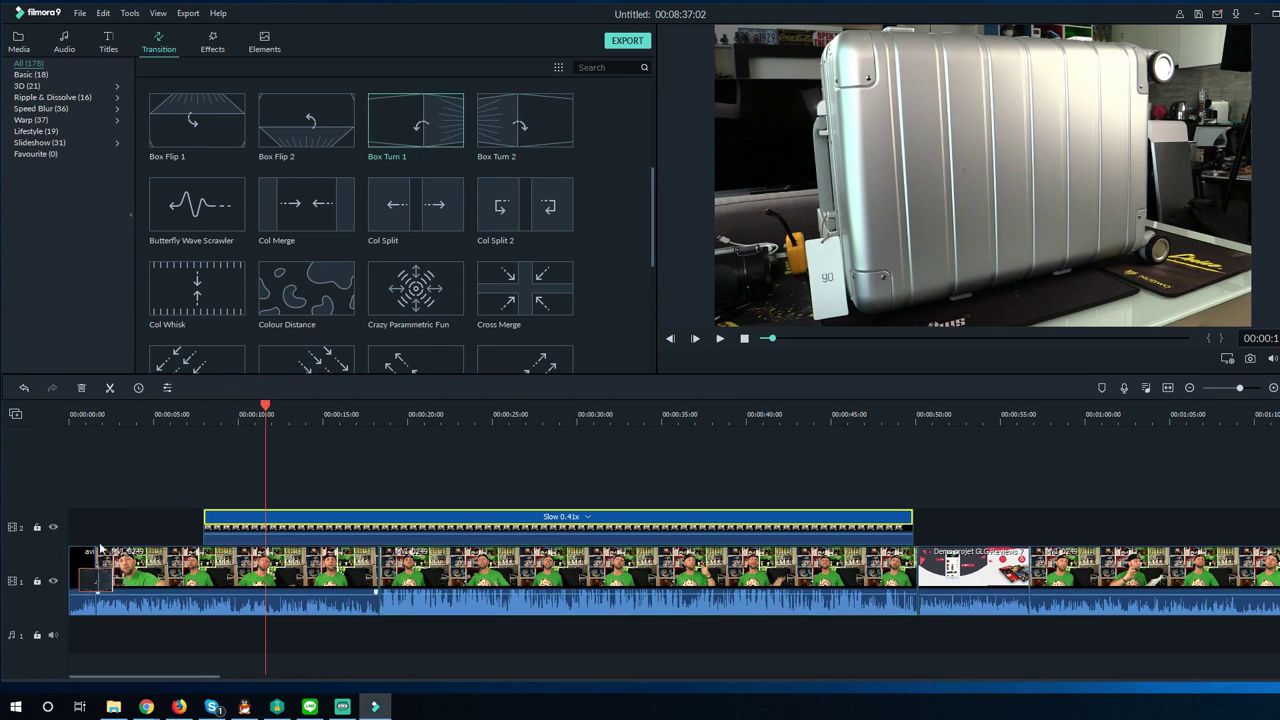
pyautogui.click(68, 418)
pyautogui.press('space')
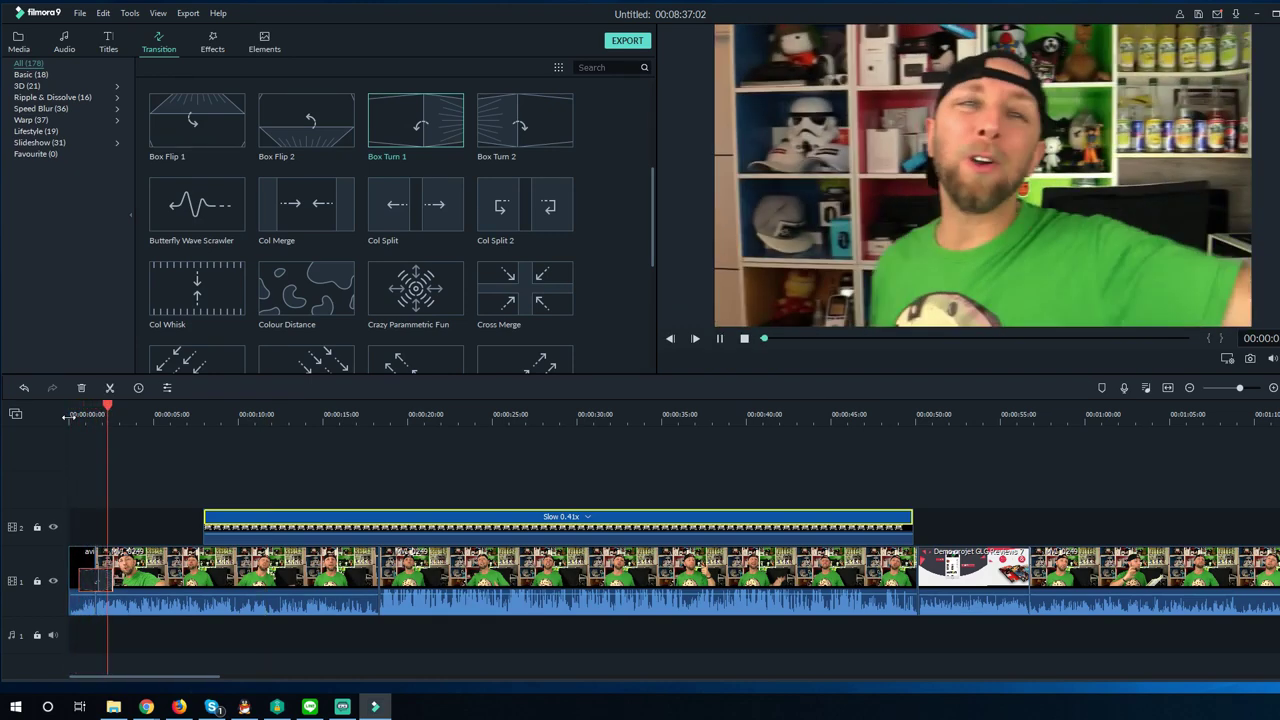
pyautogui.press('space')
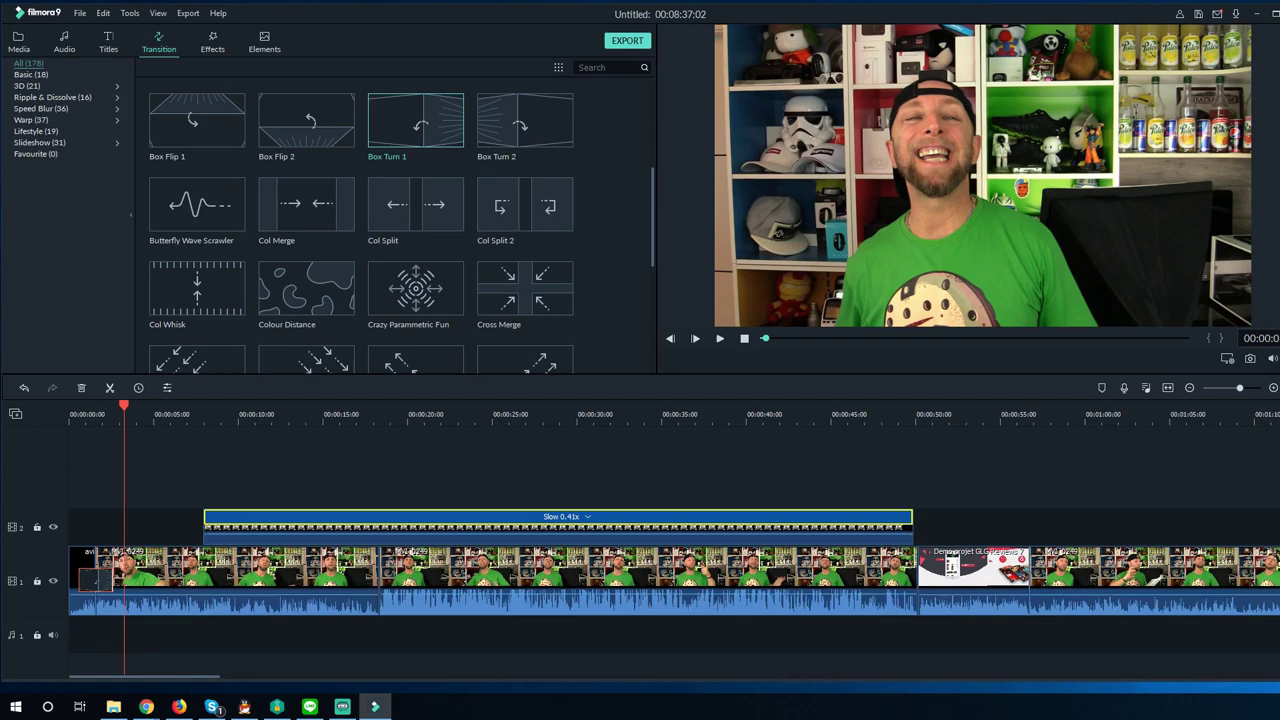
# Select all clips on the main video track and apply a transition to every join between them
pyautogui.moveTo(1241, 391); pyautogui.dragTo(1228, 397)
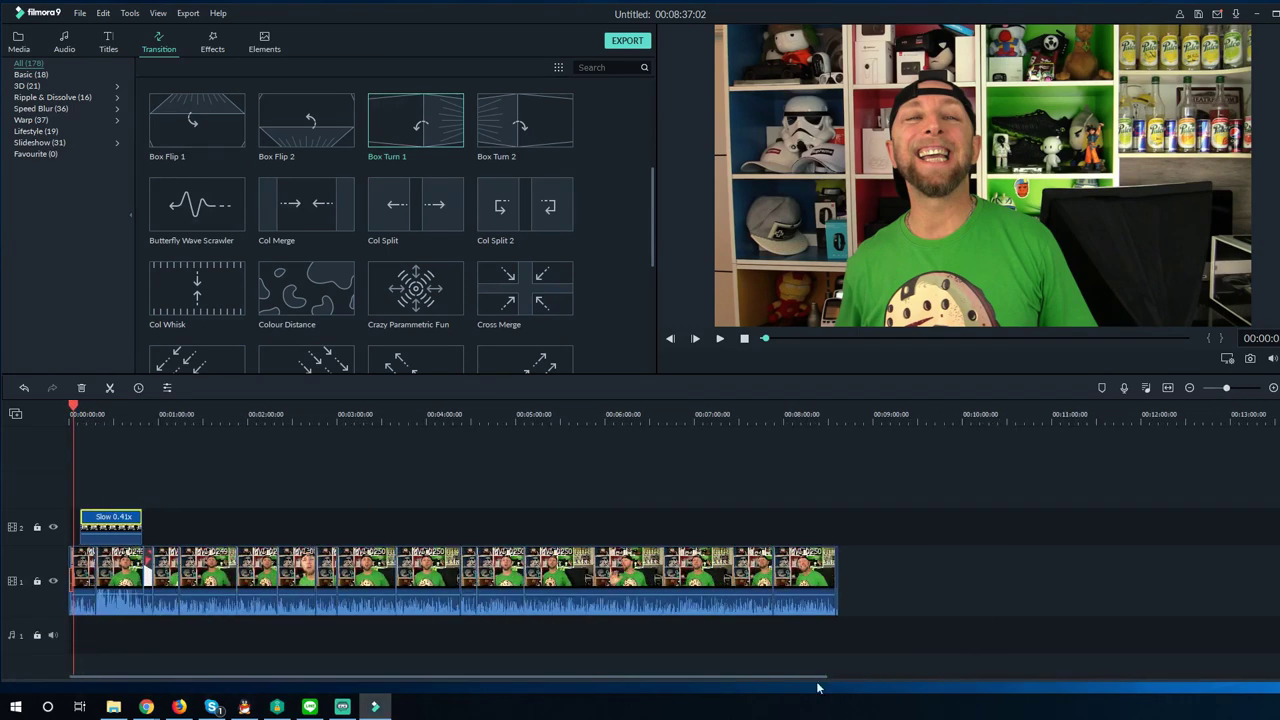
pyautogui.moveTo(846, 648); pyautogui.dragTo(70, 572)
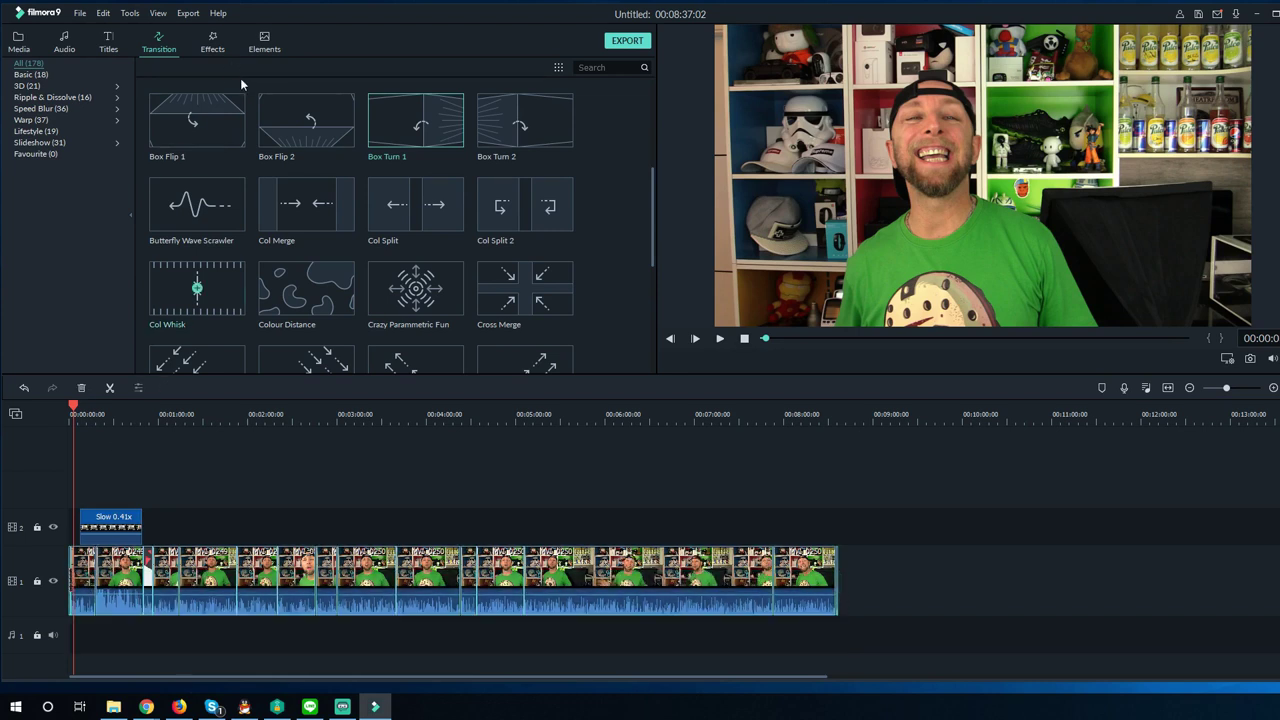
pyautogui.click(418, 143)
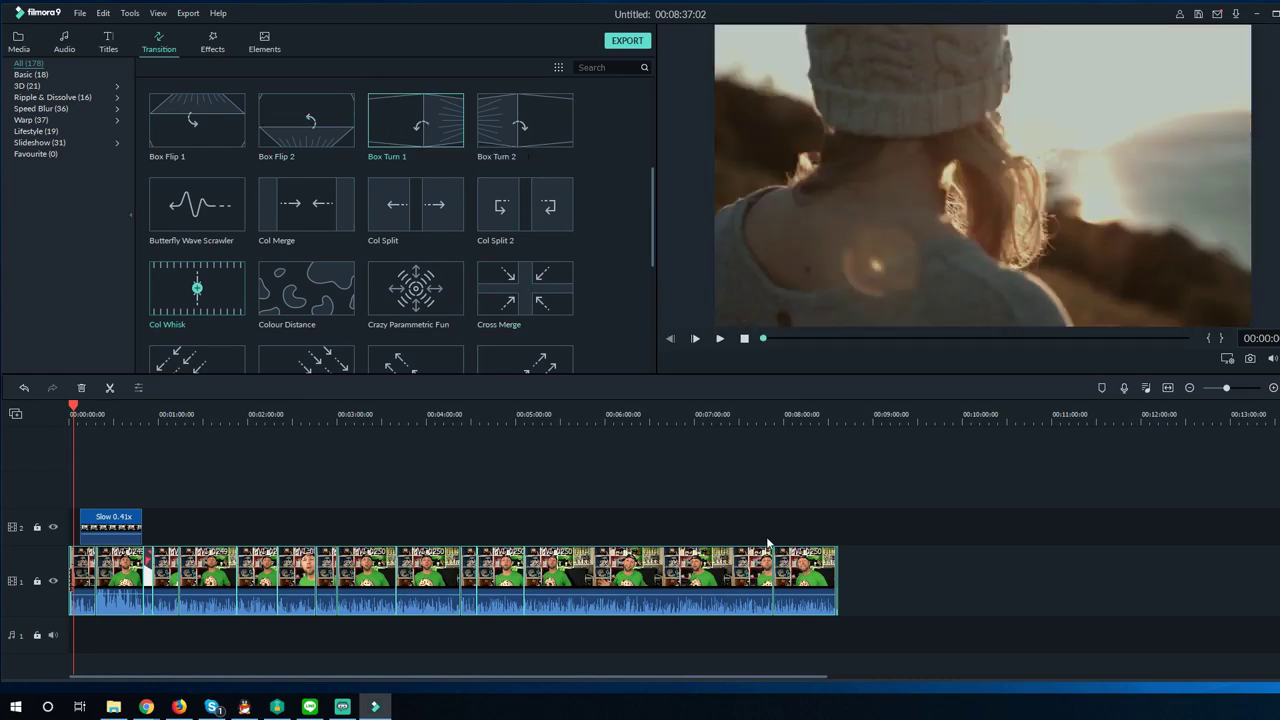
pyautogui.moveTo(1222, 388); pyautogui.dragTo(1238, 390)
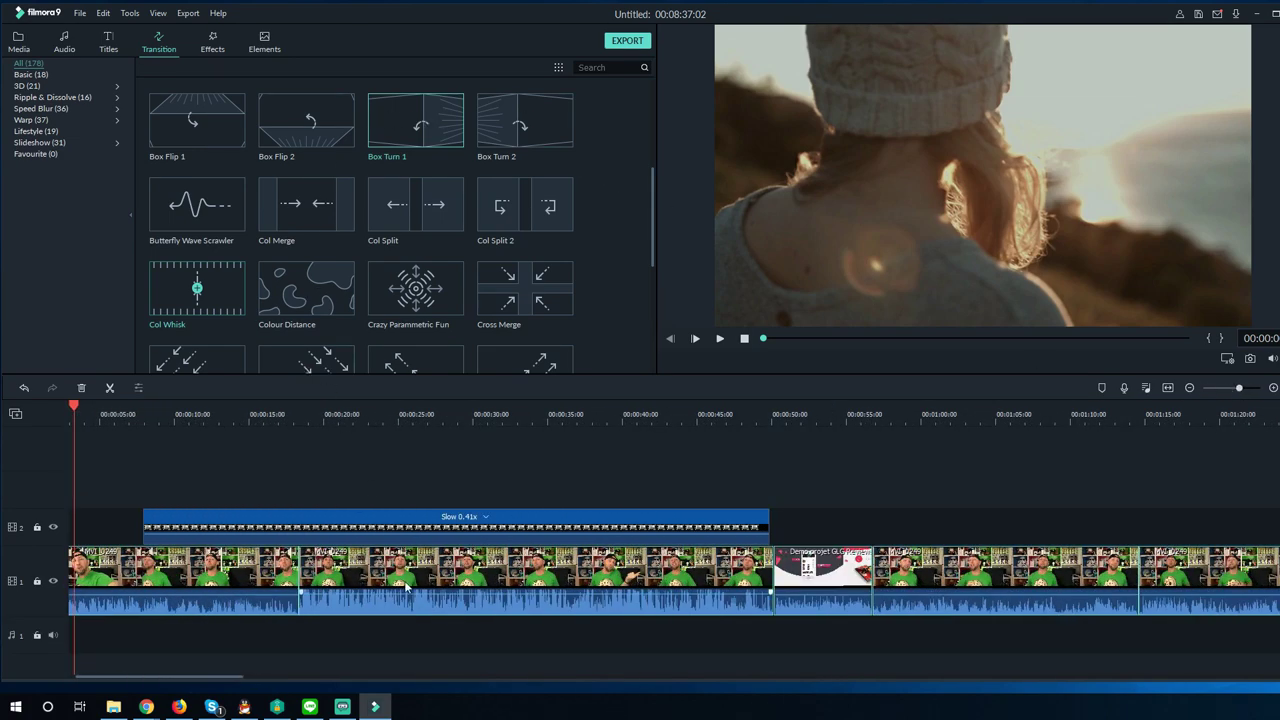
pyautogui.moveTo(386, 131); pyautogui.dragTo(210, 684)
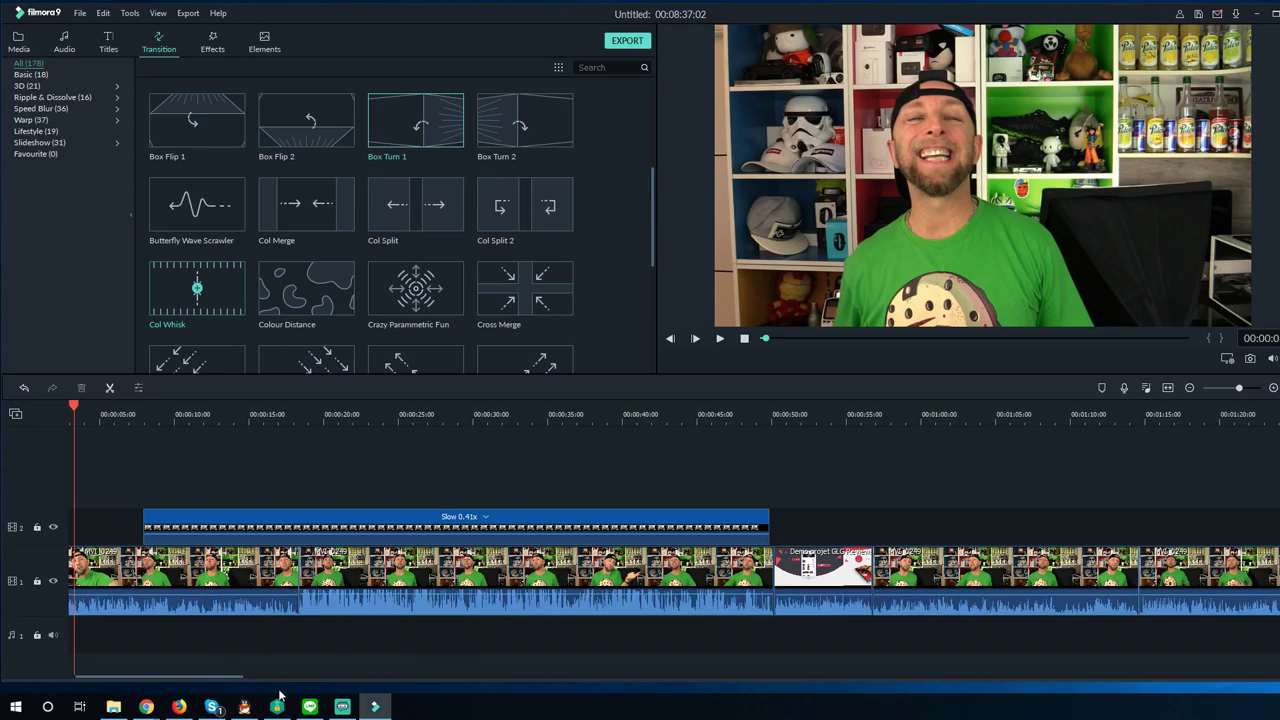
pyautogui.moveTo(210, 680); pyautogui.dragTo(1160, 665)
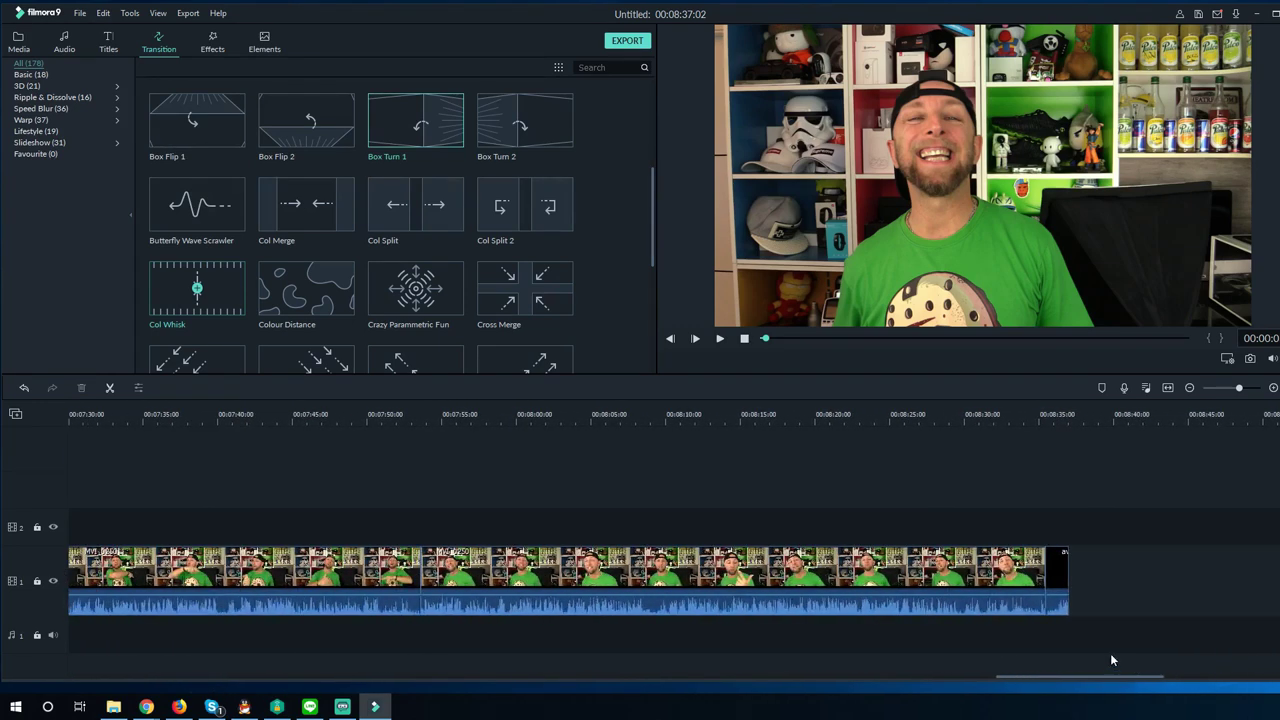
pyautogui.scroll(10, 1057, 636)
pyautogui.scroll(15, 640, 560)
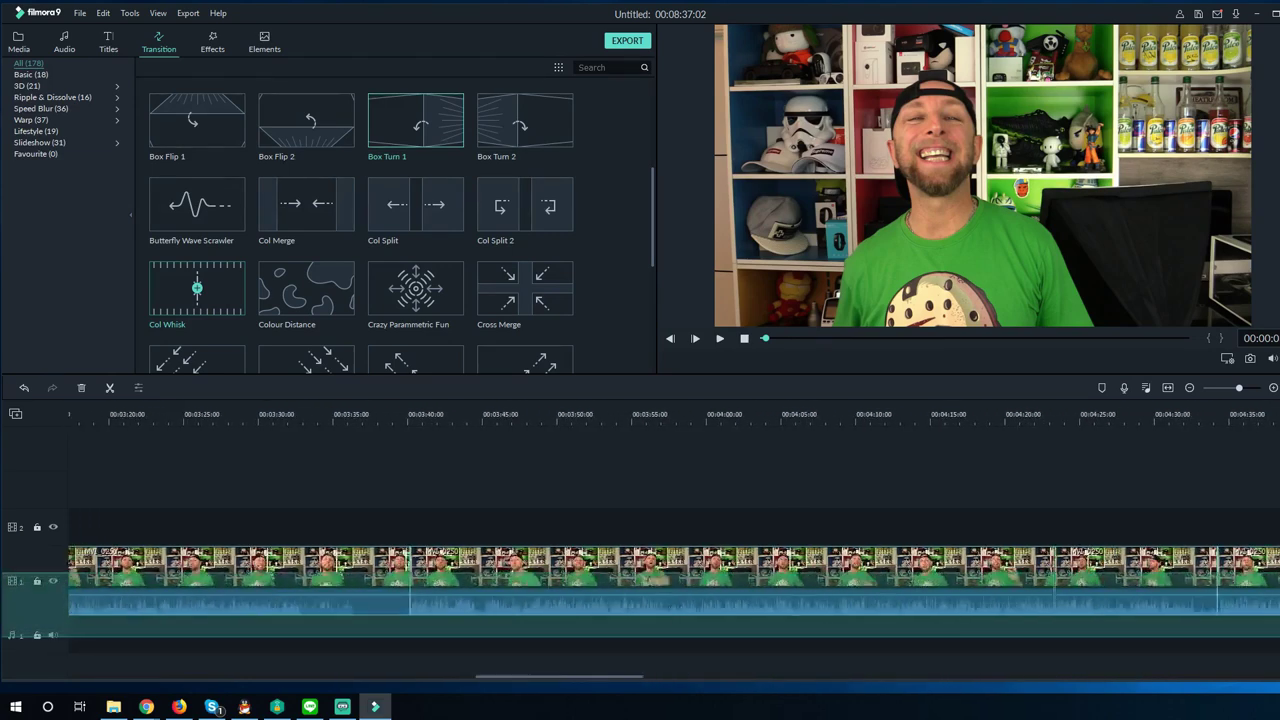
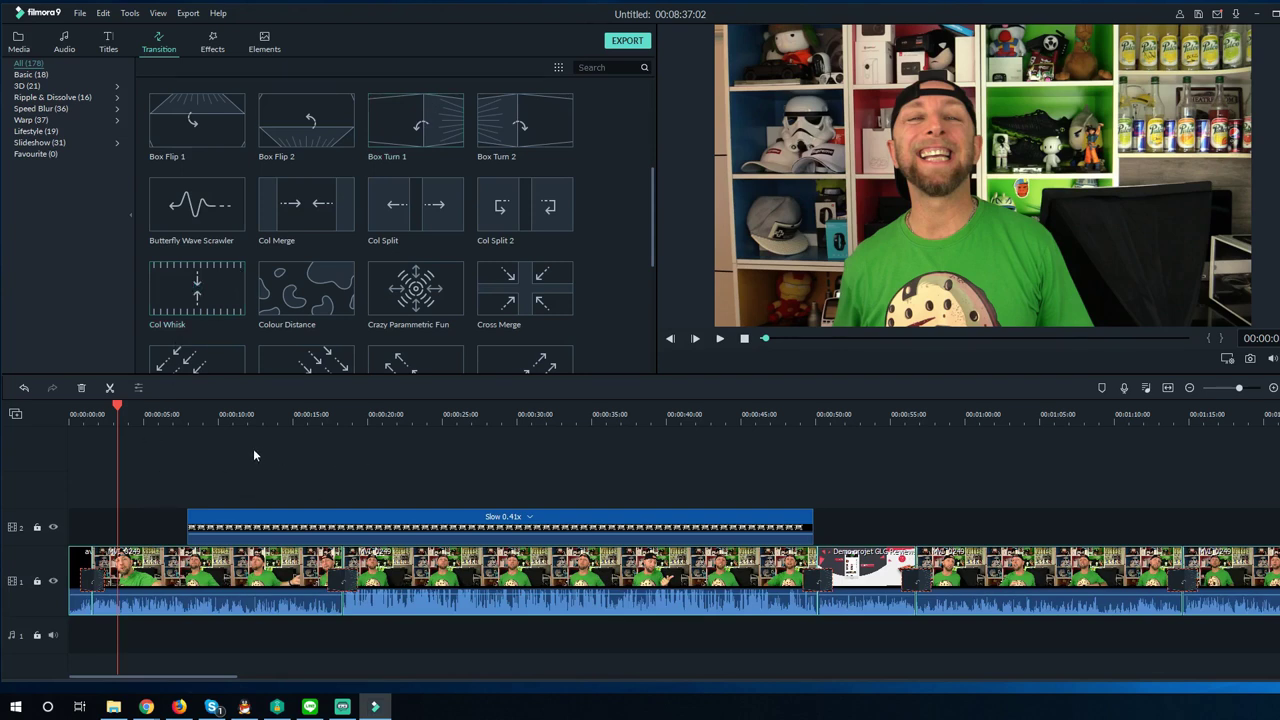
# Extend the slowed MVI_0235 clip to the start of the Demo projet clip and place the playhead at about 0:16
pyautogui.moveTo(812, 517); pyautogui.dragTo(818, 517)
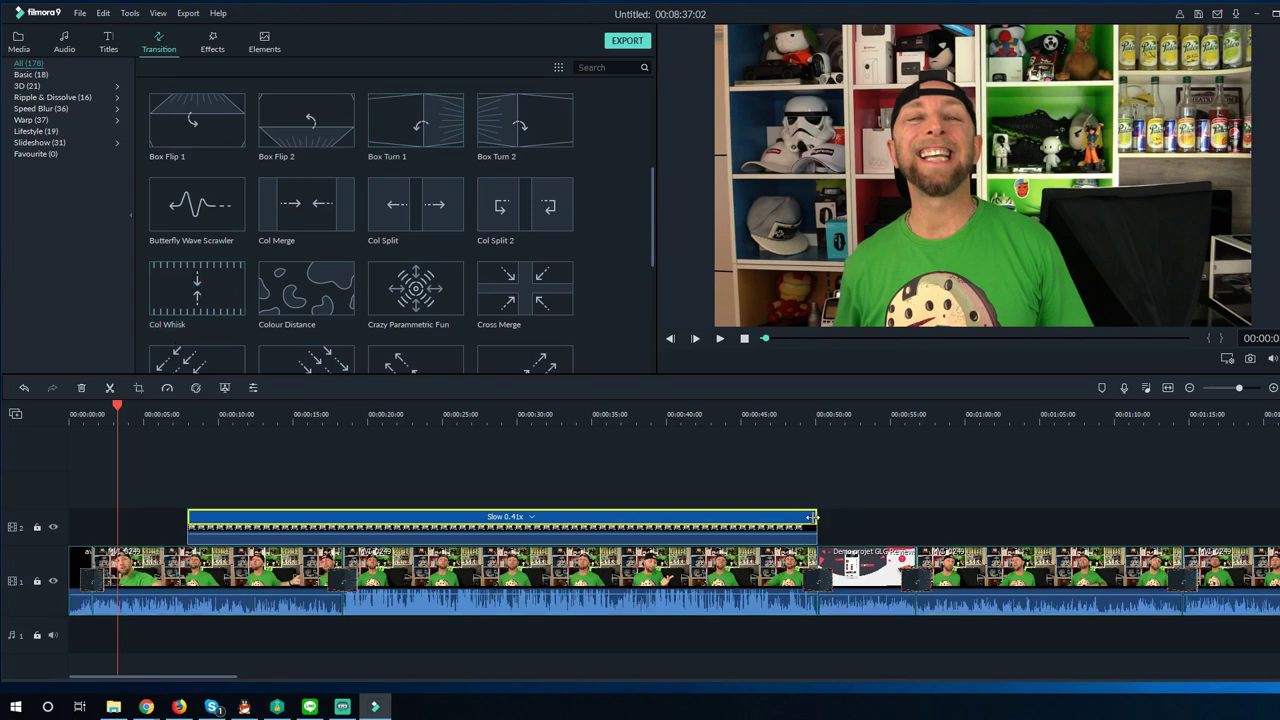
pyautogui.click(304, 418)
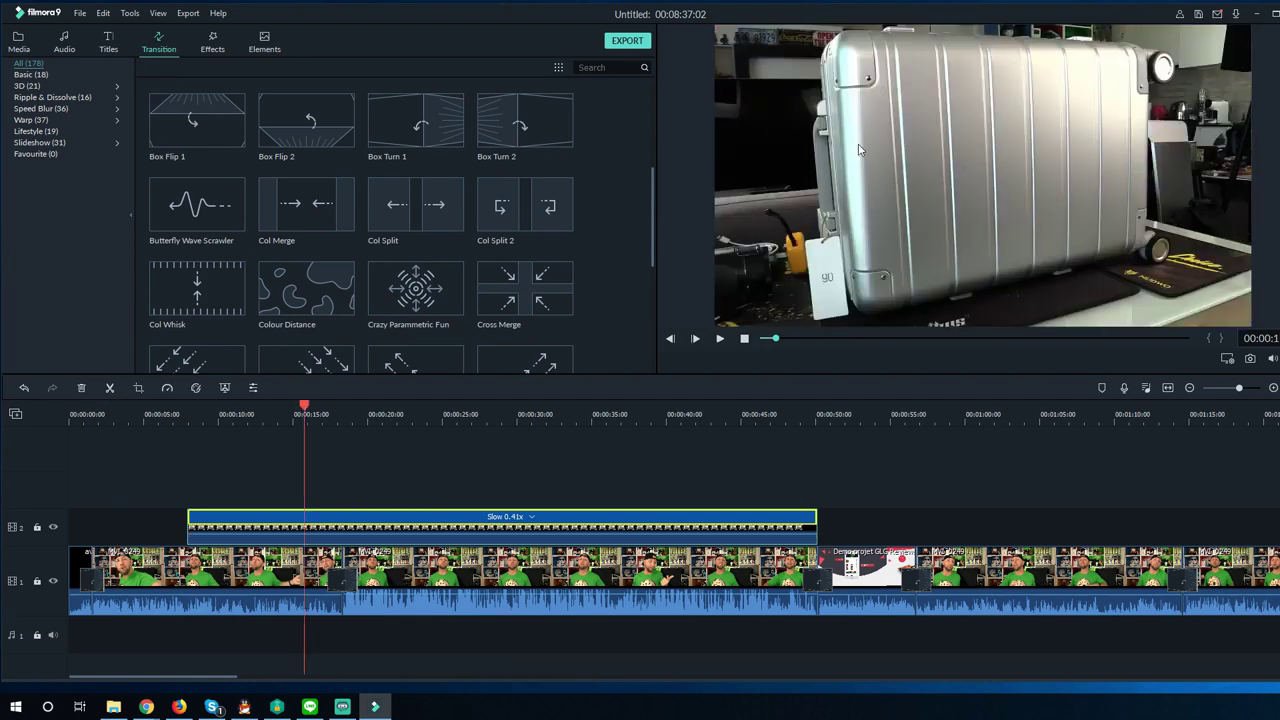
# Open Pan & Zoom for the slowed suitcase clip and set its end frame to about 1241 x 698 over the image's upper right area
pyautogui.rightClick(858, 150)
pyautogui.click(432, 514)
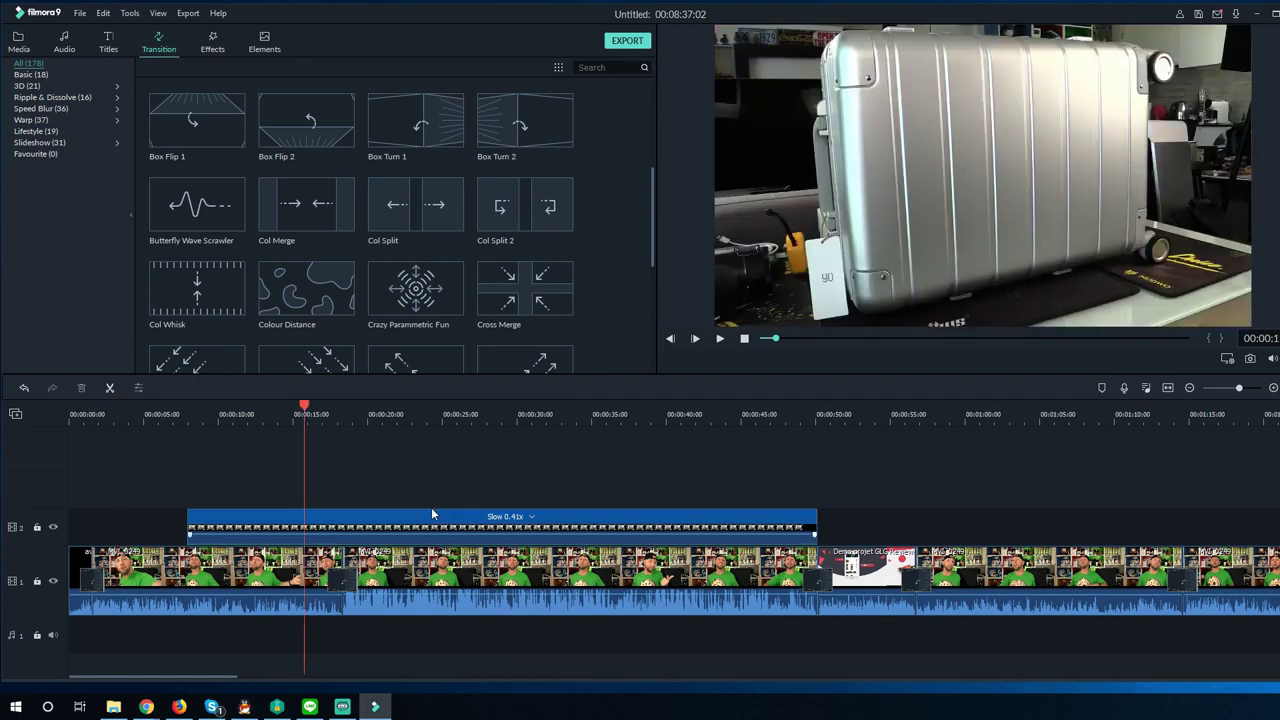
pyautogui.click(321, 536)
pyautogui.rightClick(323, 518)
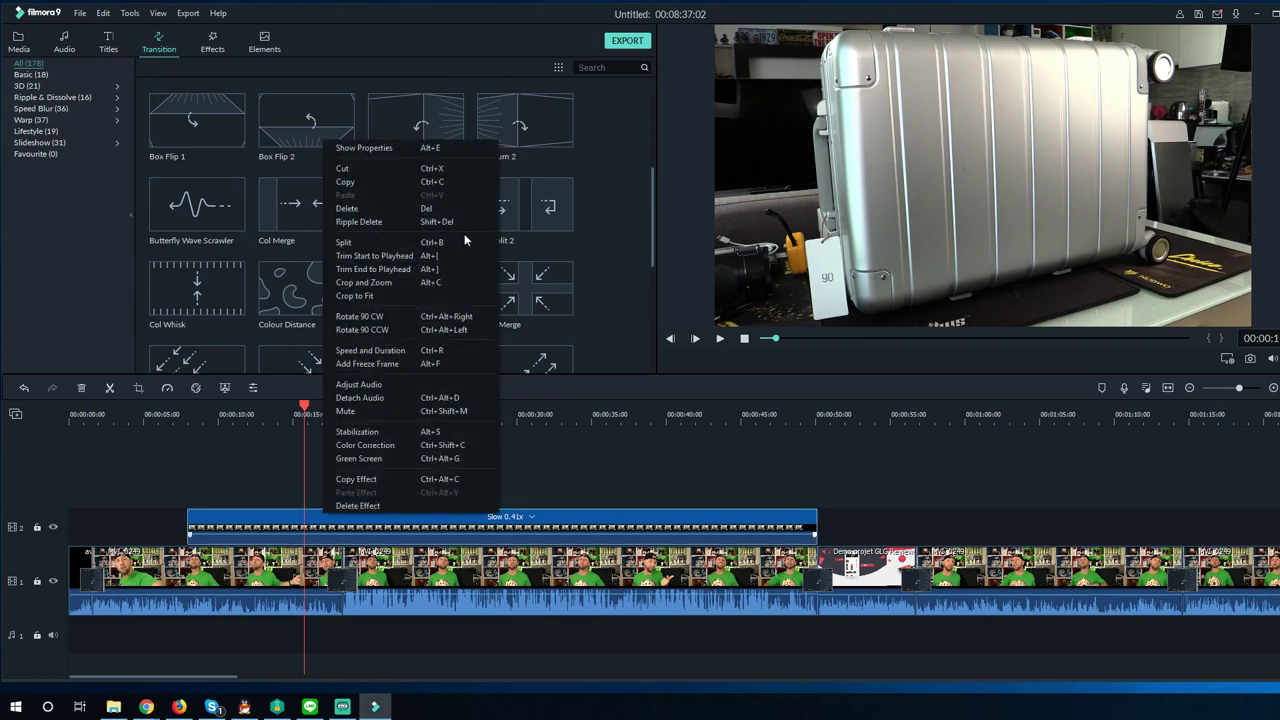
pyautogui.click(398, 283)
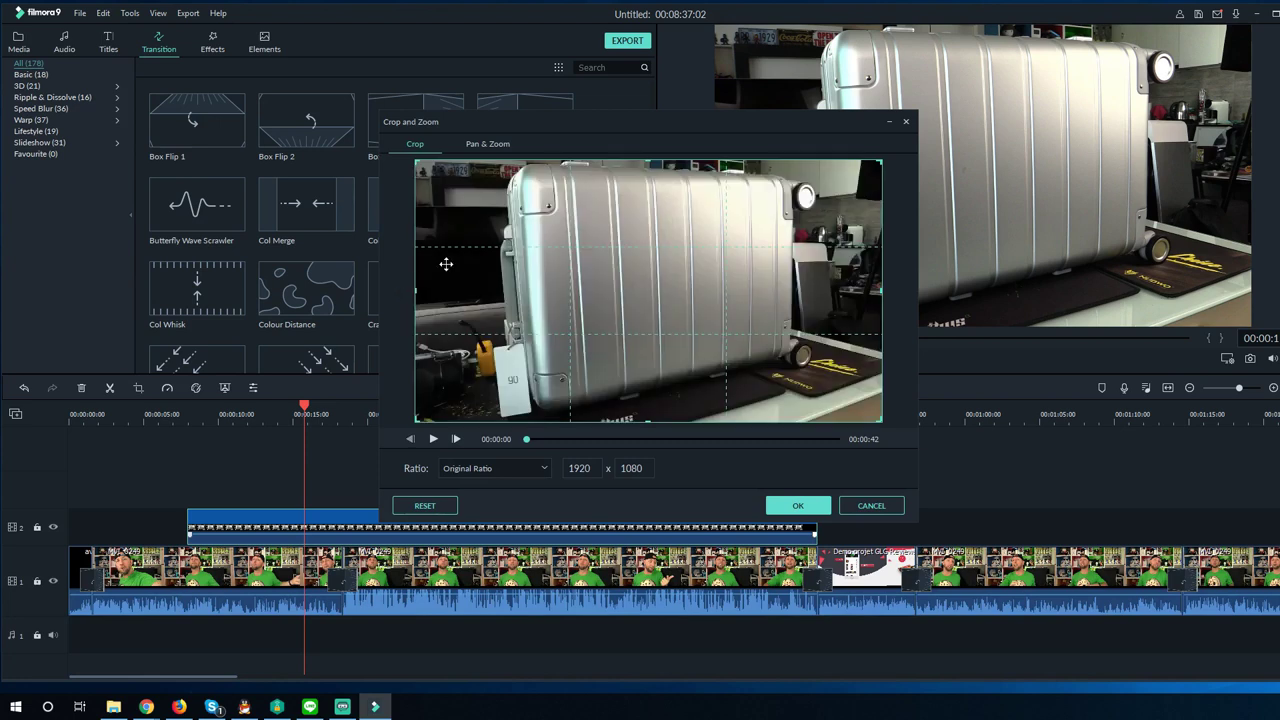
pyautogui.click(488, 145)
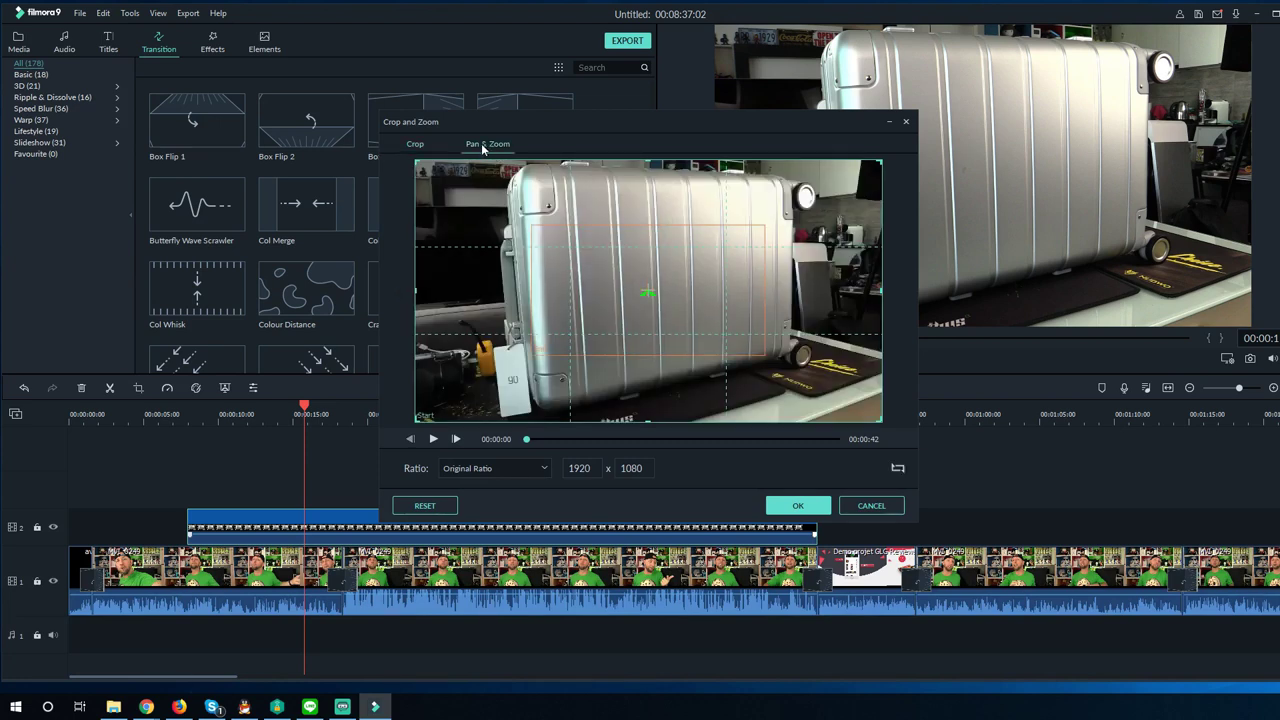
pyautogui.moveTo(592, 281); pyautogui.dragTo(662, 222)
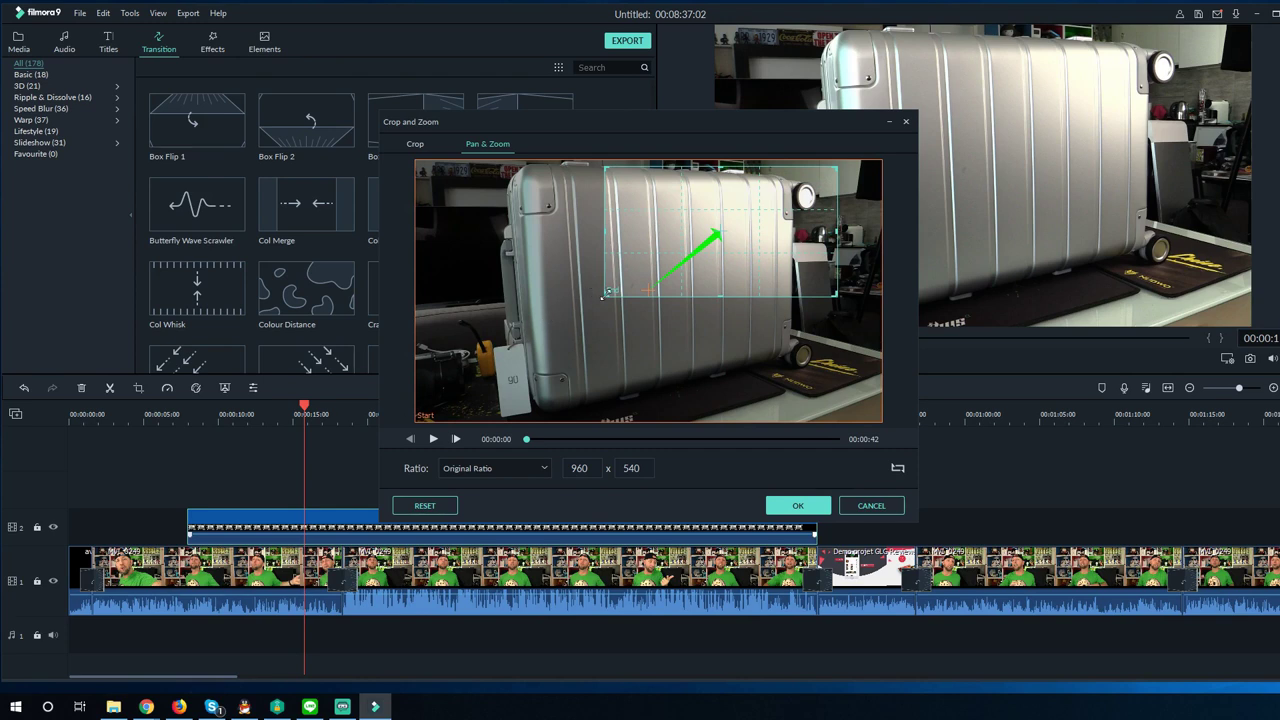
pyautogui.moveTo(603, 296); pyautogui.dragTo(536, 334)
pyautogui.moveTo(676, 273); pyautogui.dragTo(692, 268)
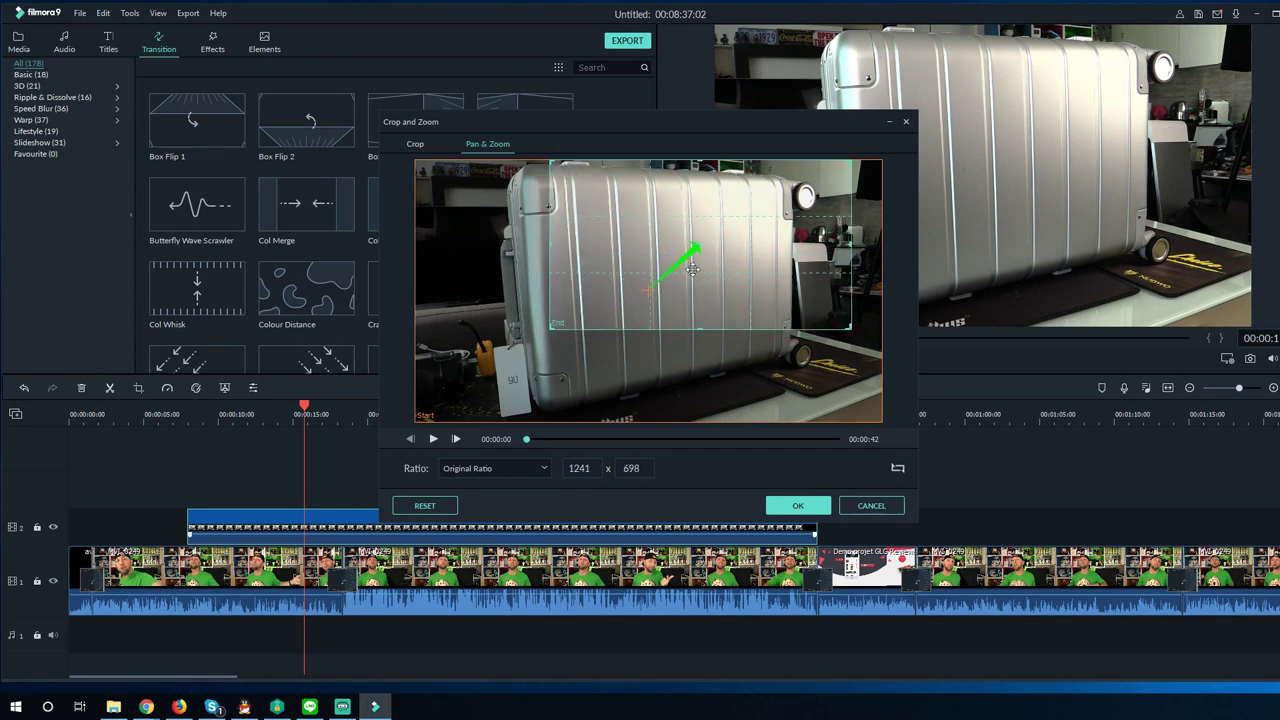
# Set the Pan & Zoom start frame to about 1348 x 758 along the image's lower edge, apply it and play the result from about 0:07
pyautogui.click(880, 420)
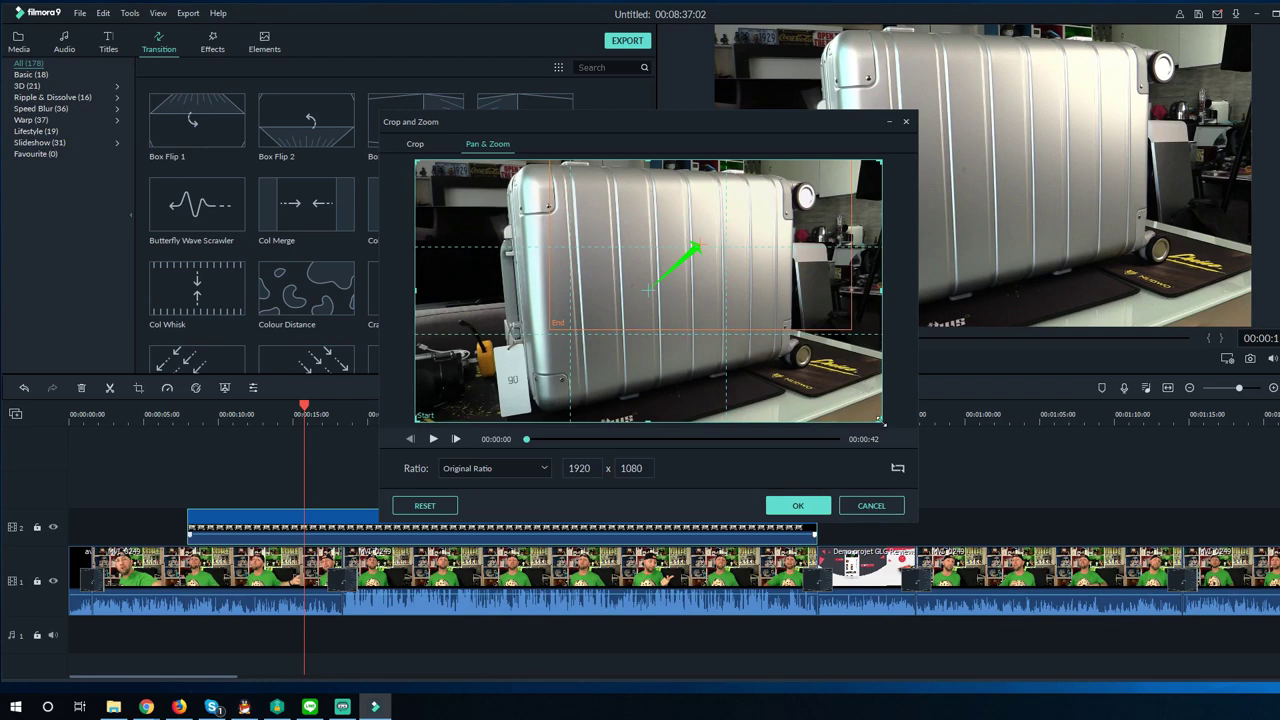
pyautogui.moveTo(883, 424); pyautogui.dragTo(748, 346)
pyautogui.moveTo(582, 210); pyautogui.dragTo(632, 295)
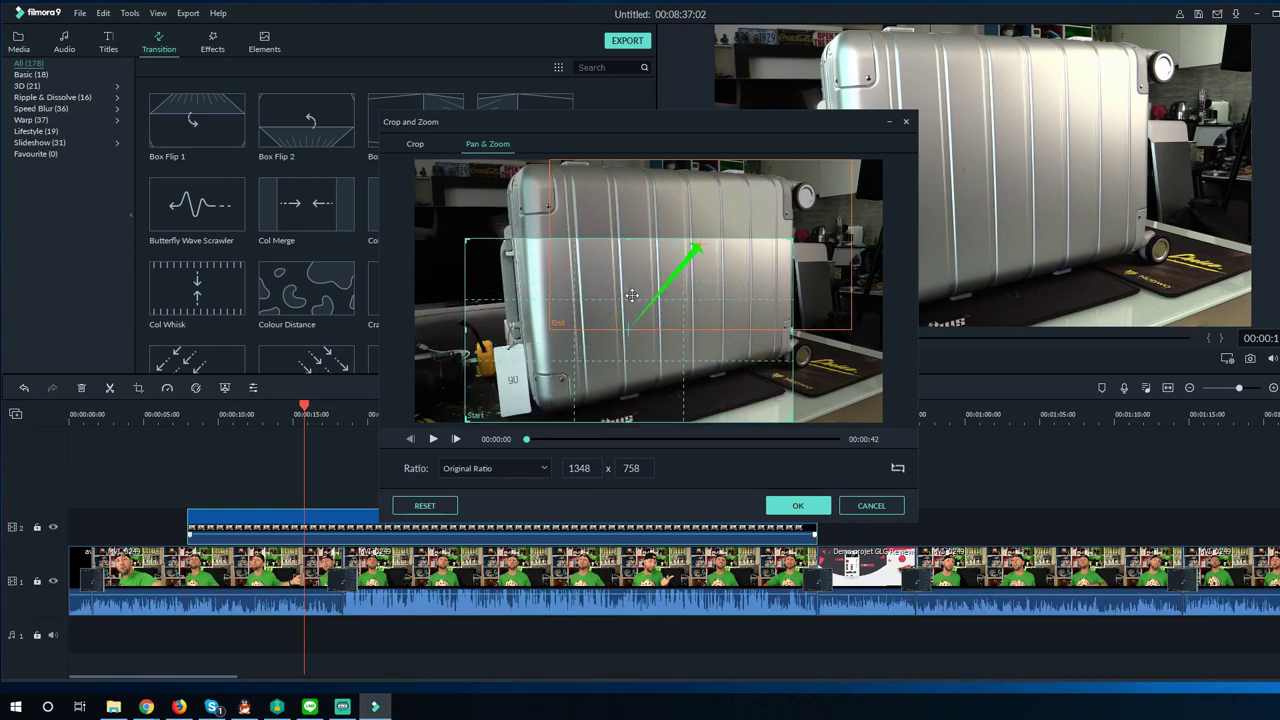
pyautogui.click(798, 506)
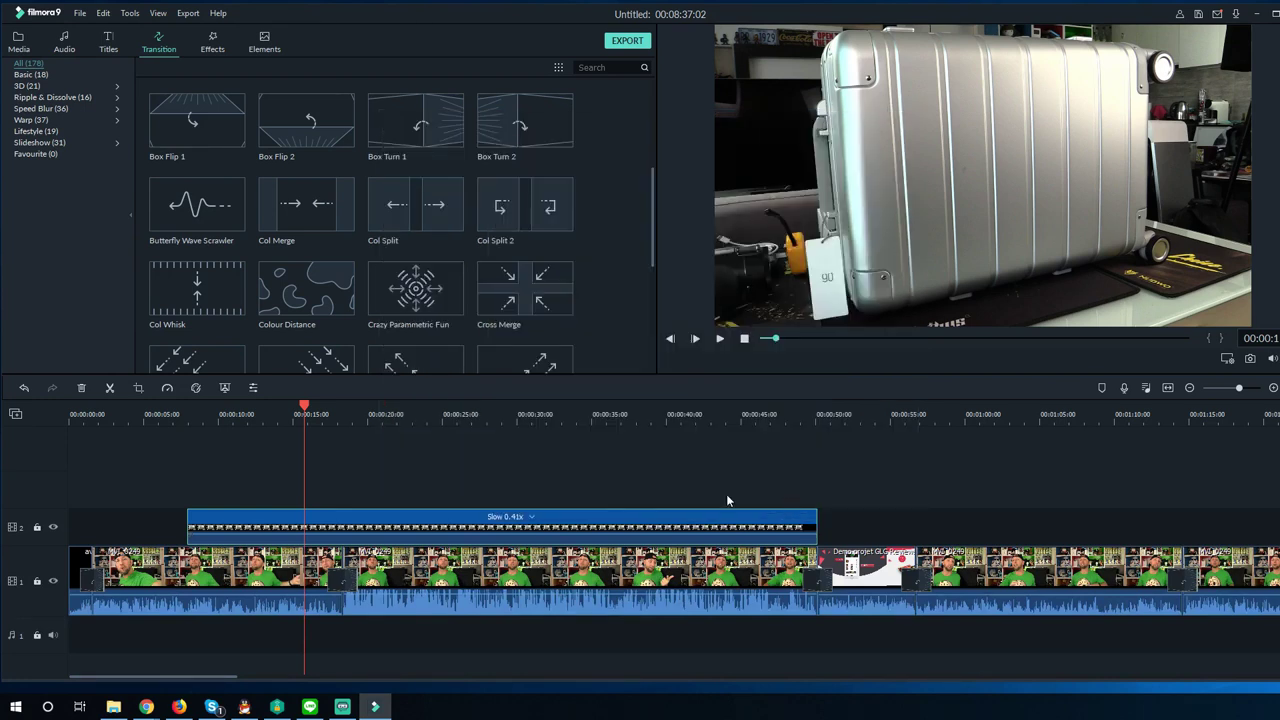
pyautogui.click(170, 420)
pyautogui.press('space')
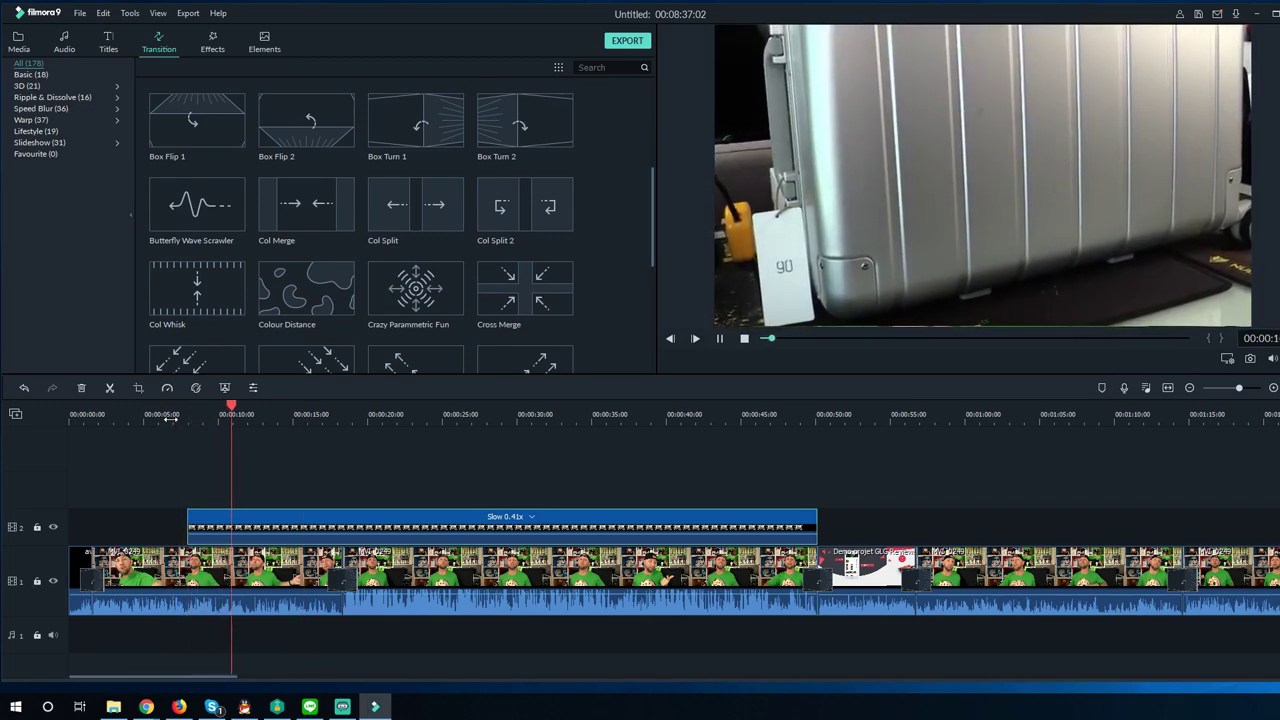
# Apply the Butterfly Wave Scrawler transition to both ends of the slowed suitcase clip and play its beginning
pyautogui.click(398, 522)
pyautogui.click(398, 522)
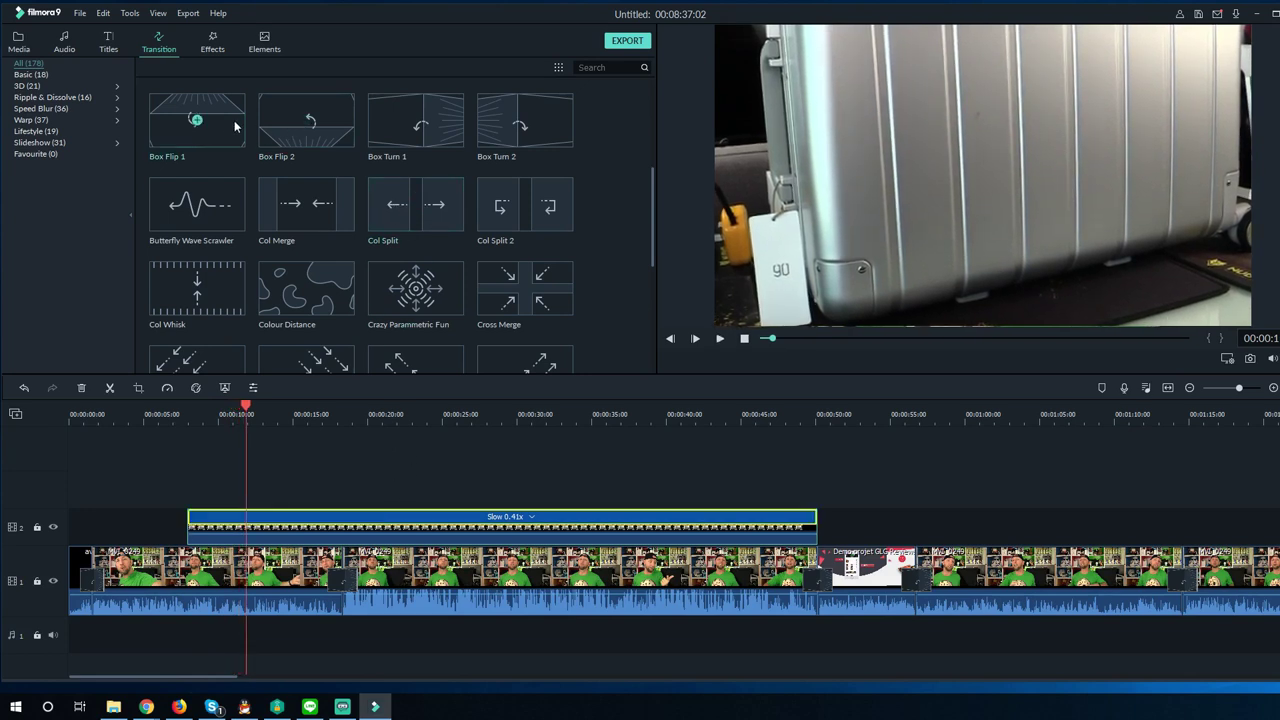
pyautogui.click(198, 206)
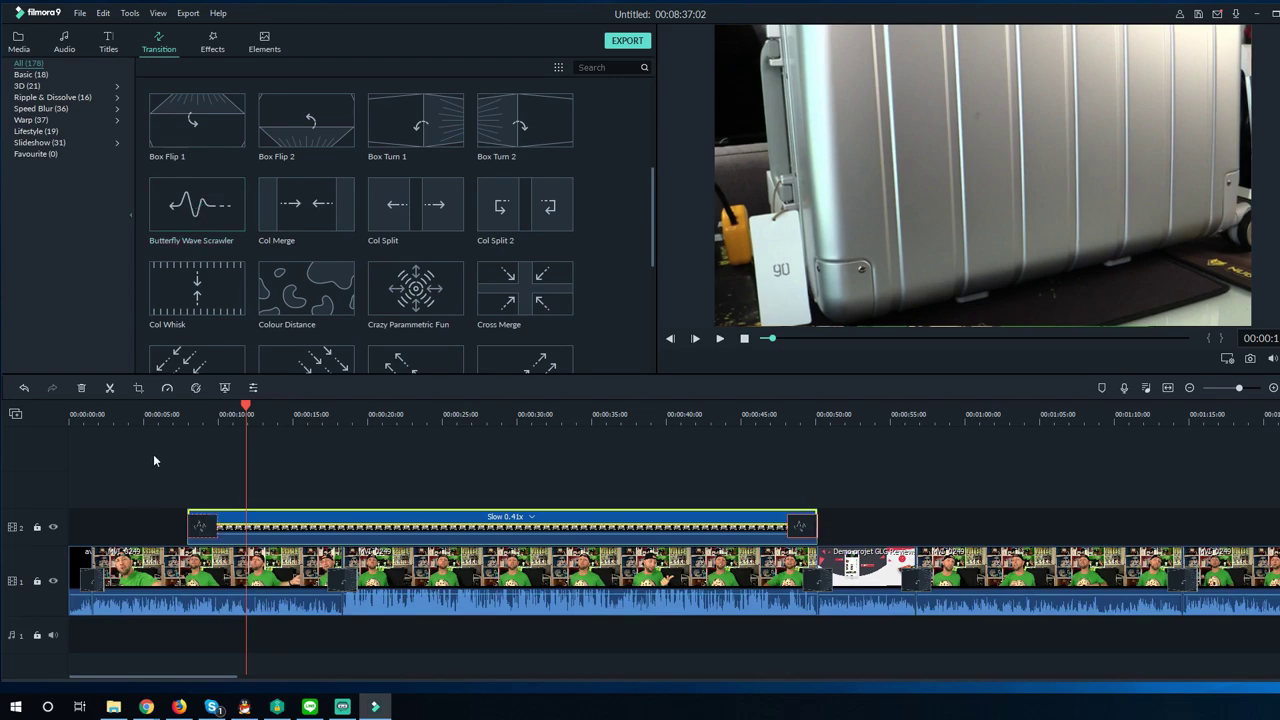
pyautogui.click(184, 424)
pyautogui.press('space')
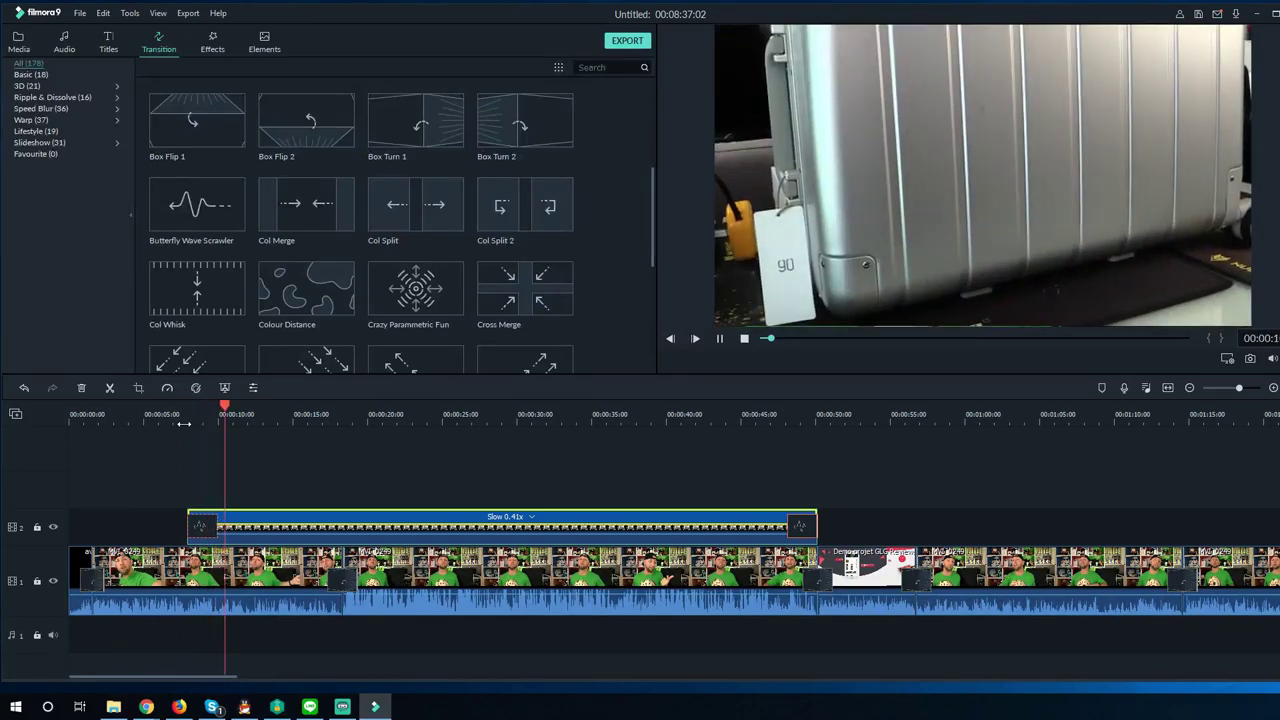
pyautogui.press('space')
# Shorten the transitions at both ends of the slowed suitcase clip and play the section from about 0:08
pyautogui.click(209, 527)
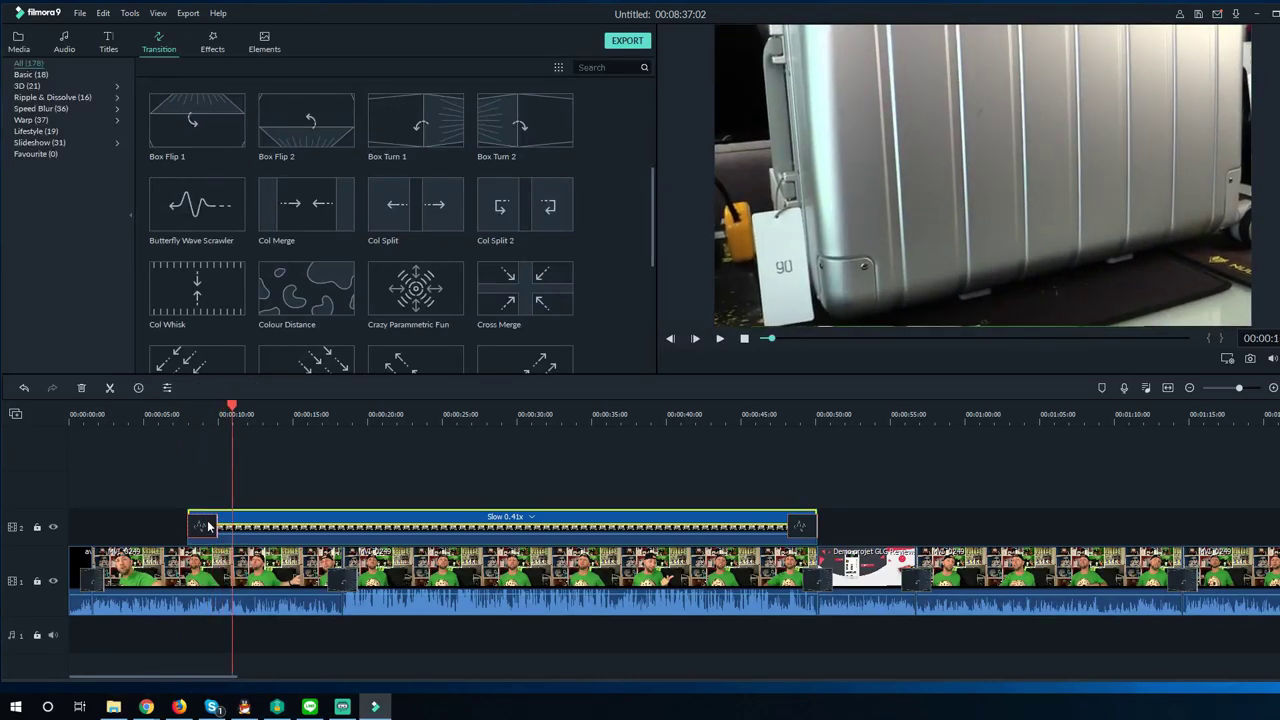
pyautogui.moveTo(216, 527); pyautogui.dragTo(196, 523)
pyautogui.click(180, 421)
pyautogui.press('space')
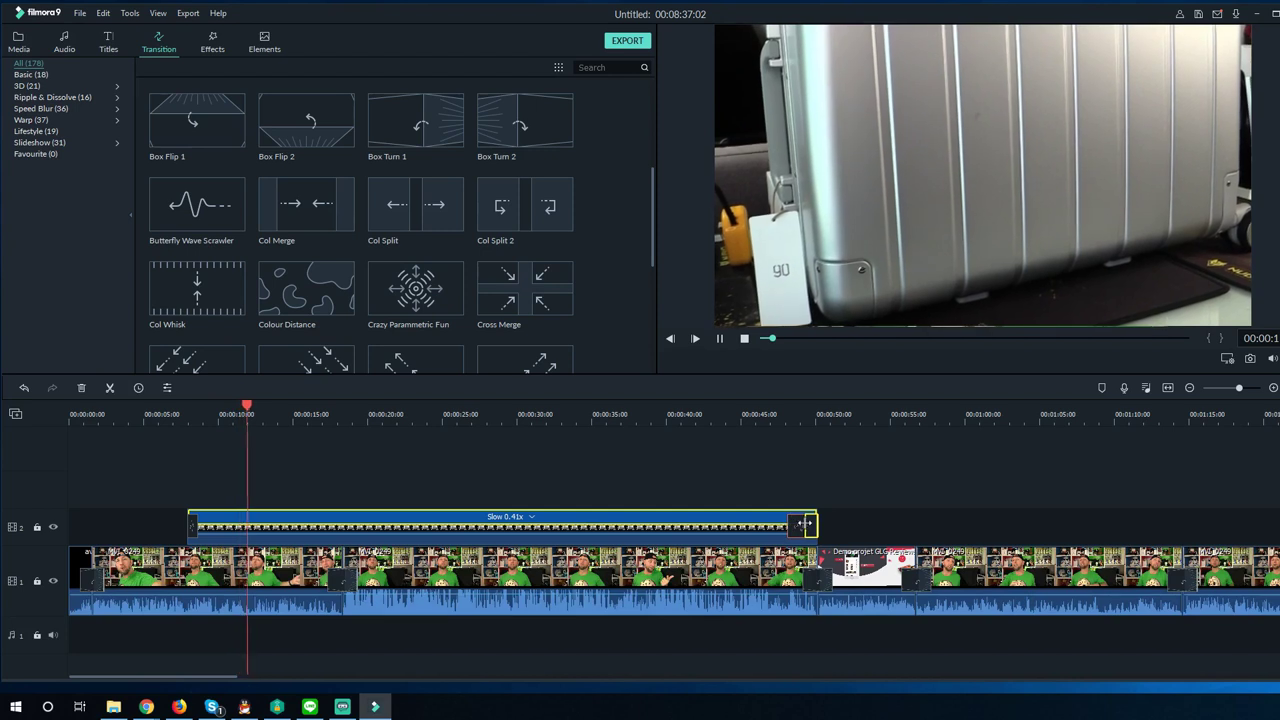
pyautogui.press('space')
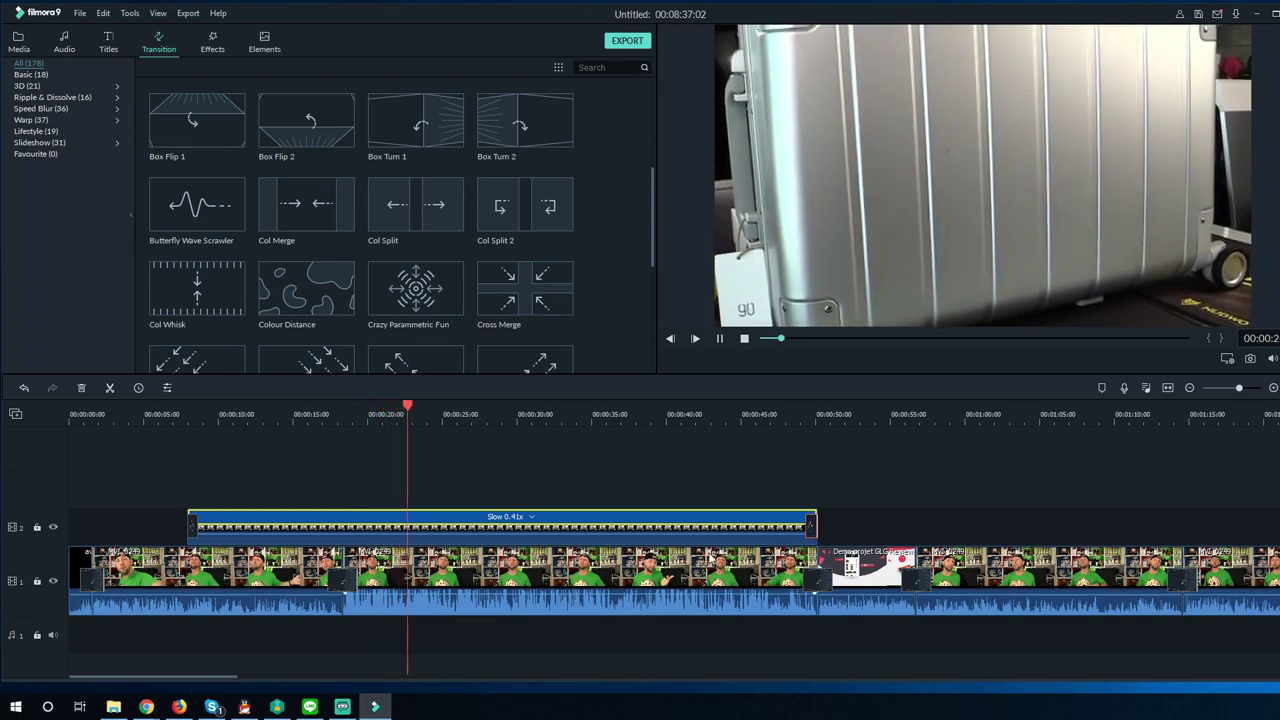
# Move the Demo projet clip between the first and second MVI_0249 sections and trim the slowed suitcase clip to end where it starts
pyautogui.click(721, 534)
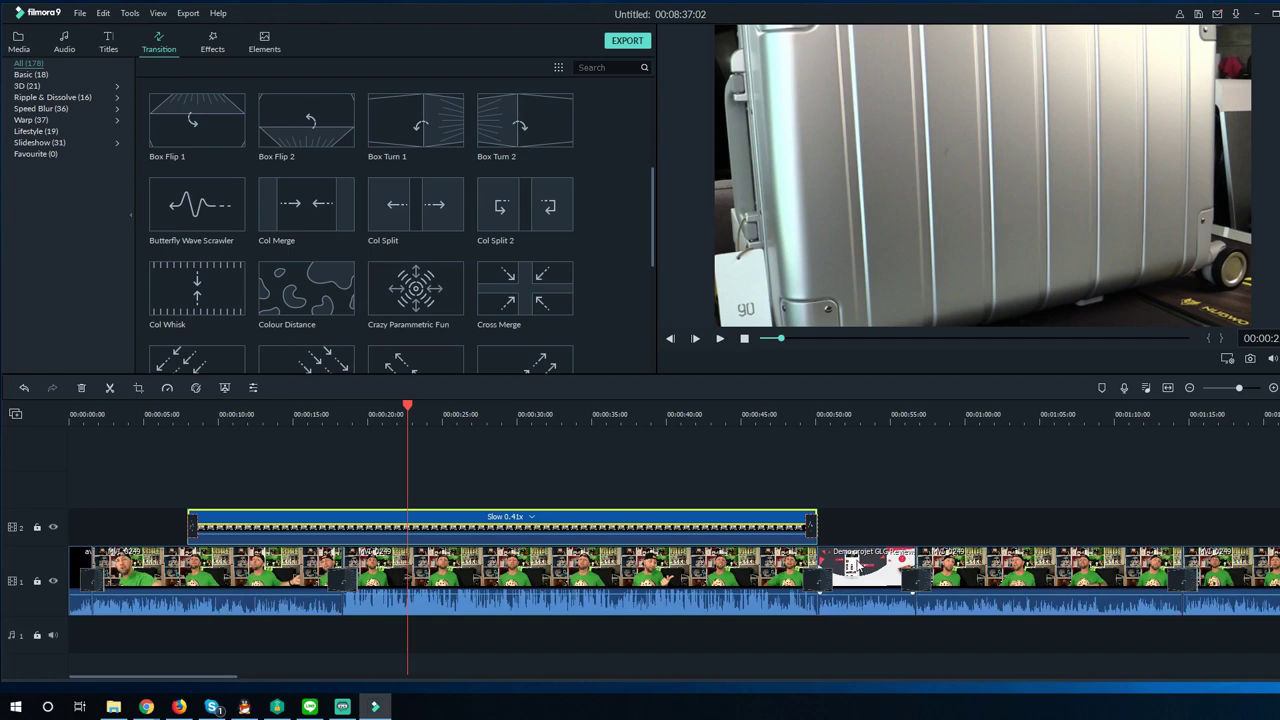
pyautogui.moveTo(850, 565); pyautogui.dragTo(392, 606)
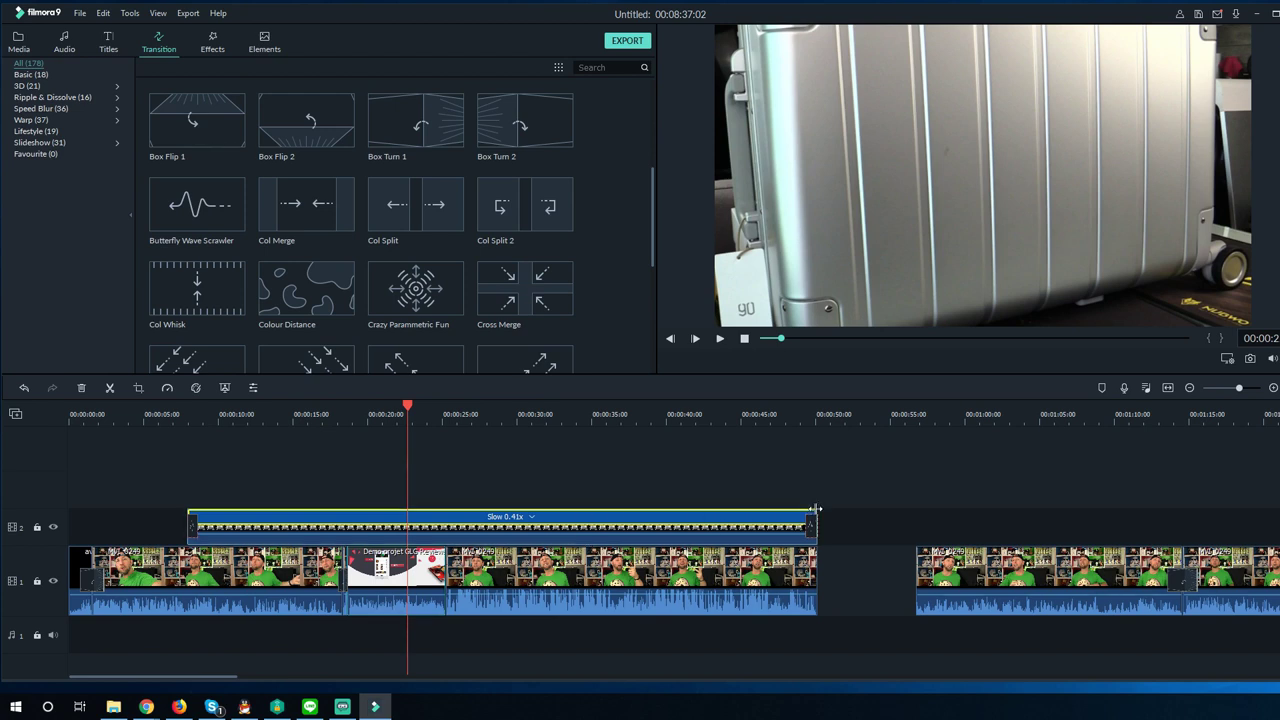
pyautogui.moveTo(811, 516); pyautogui.dragTo(340, 516)
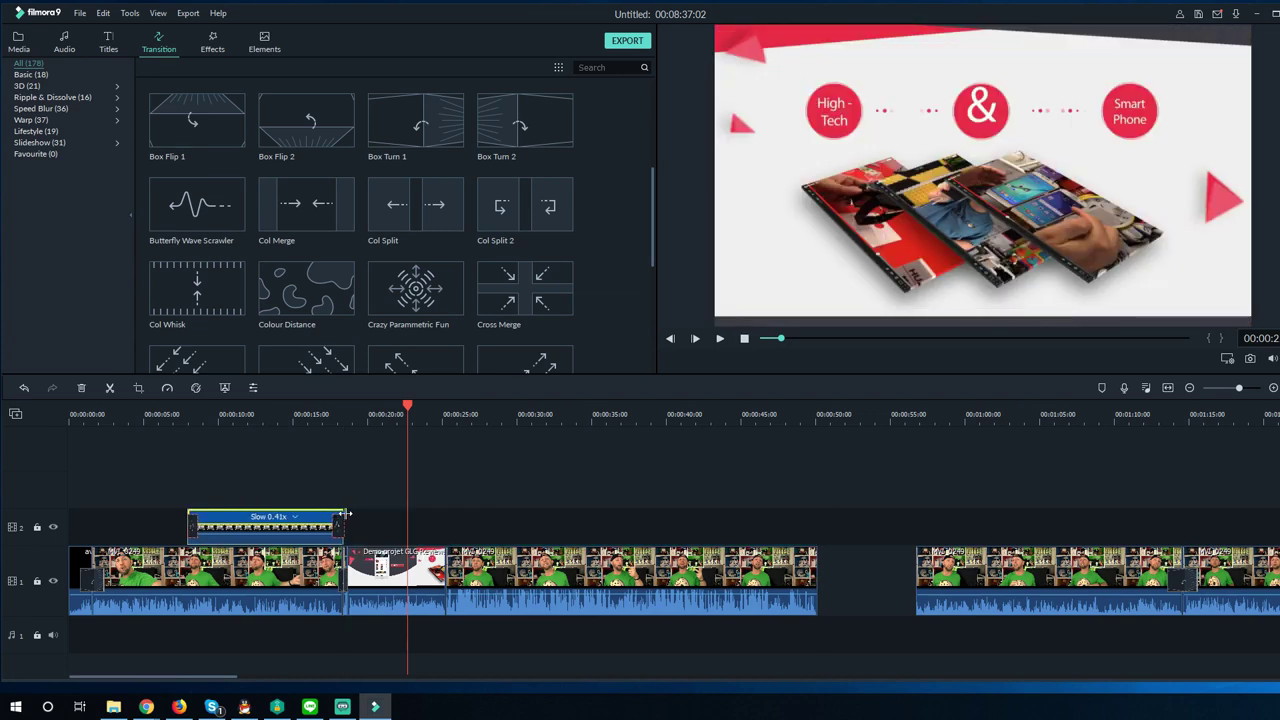
pyautogui.moveTo(343, 513); pyautogui.dragTo(347, 514)
# Select all clips after the gap on the main video track and move them back against the second MVI_0249 section
pyautogui.moveTo(199, 683); pyautogui.dragTo(276, 680)
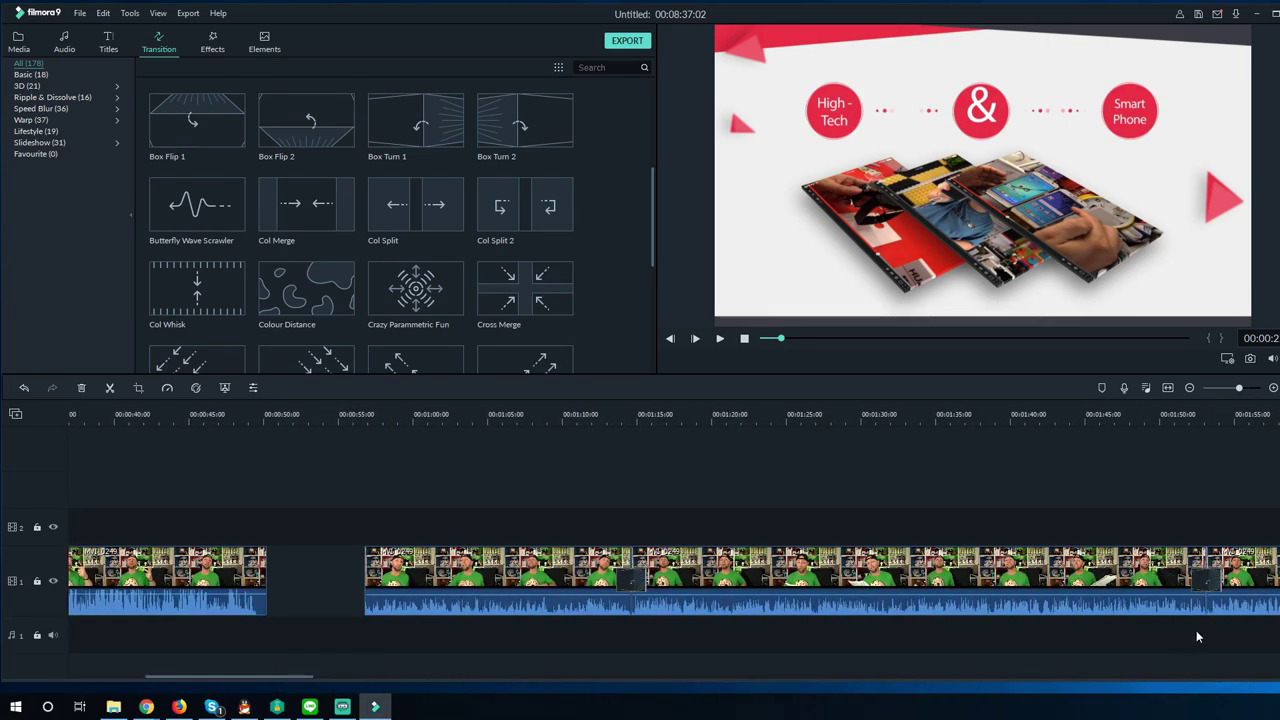
pyautogui.moveTo(1240, 392); pyautogui.dragTo(1219, 396)
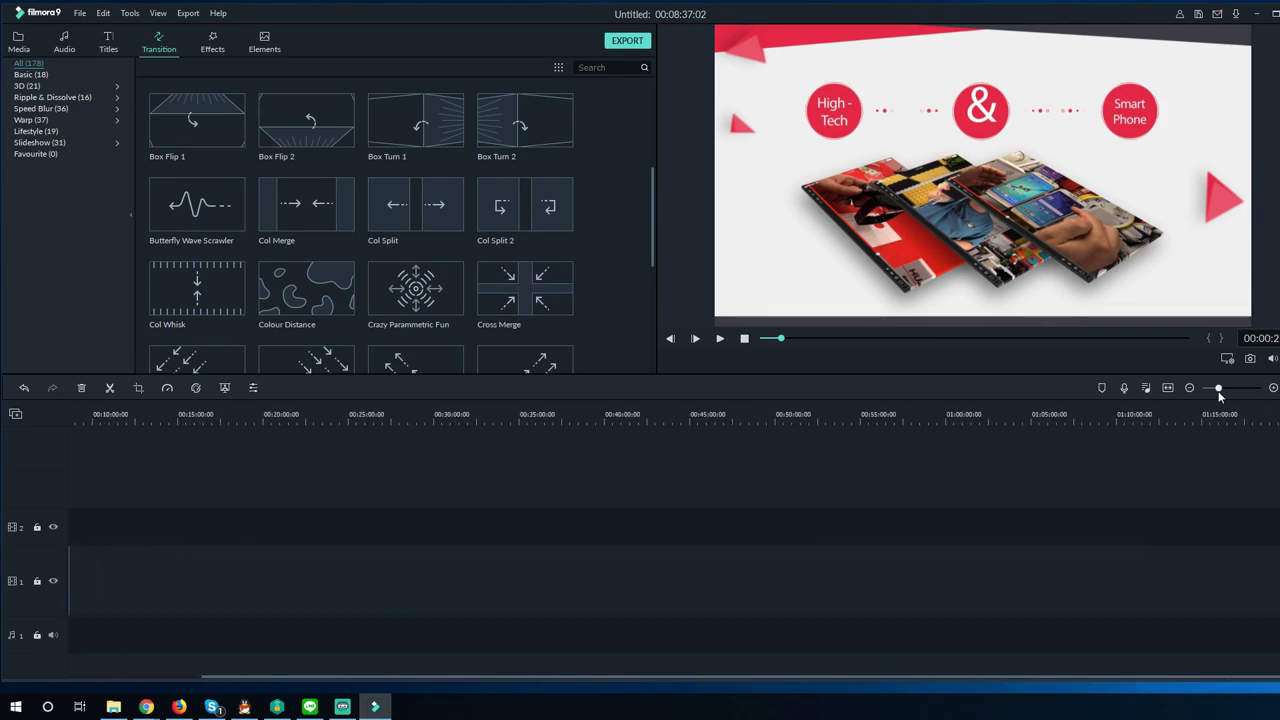
pyautogui.moveTo(548, 680); pyautogui.dragTo(224, 679)
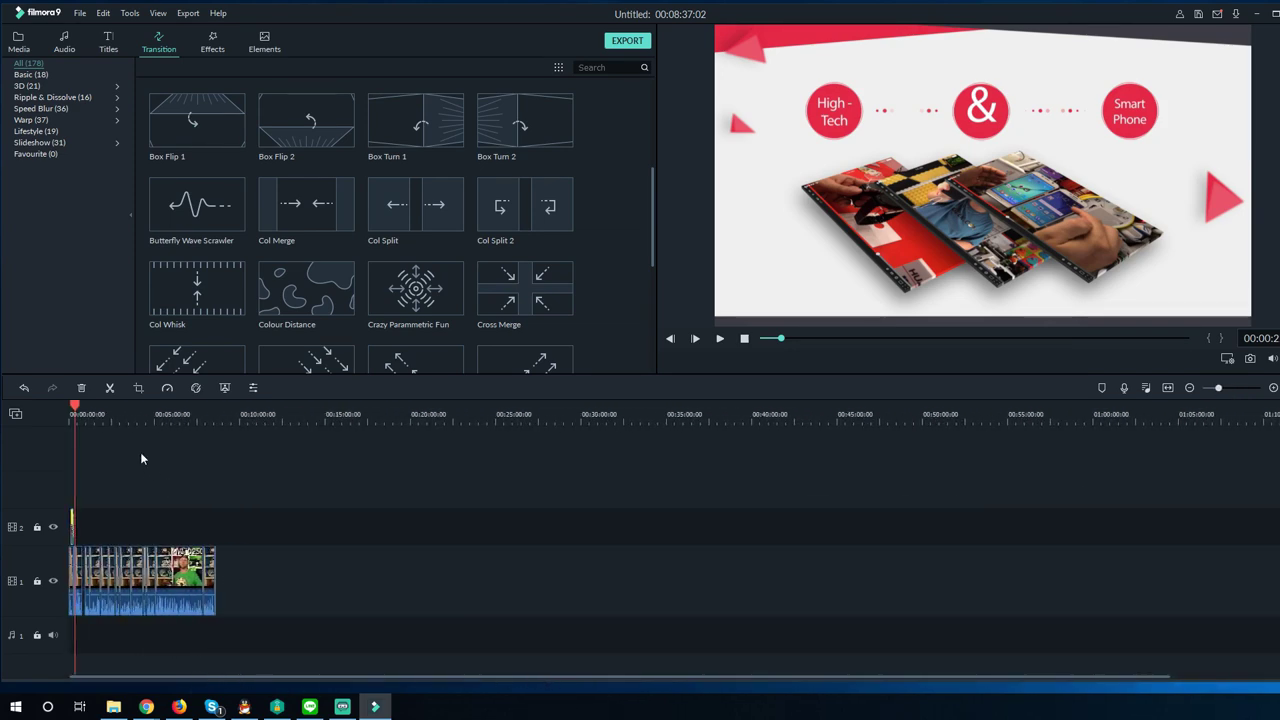
pyautogui.scroll(5, 95, 413)
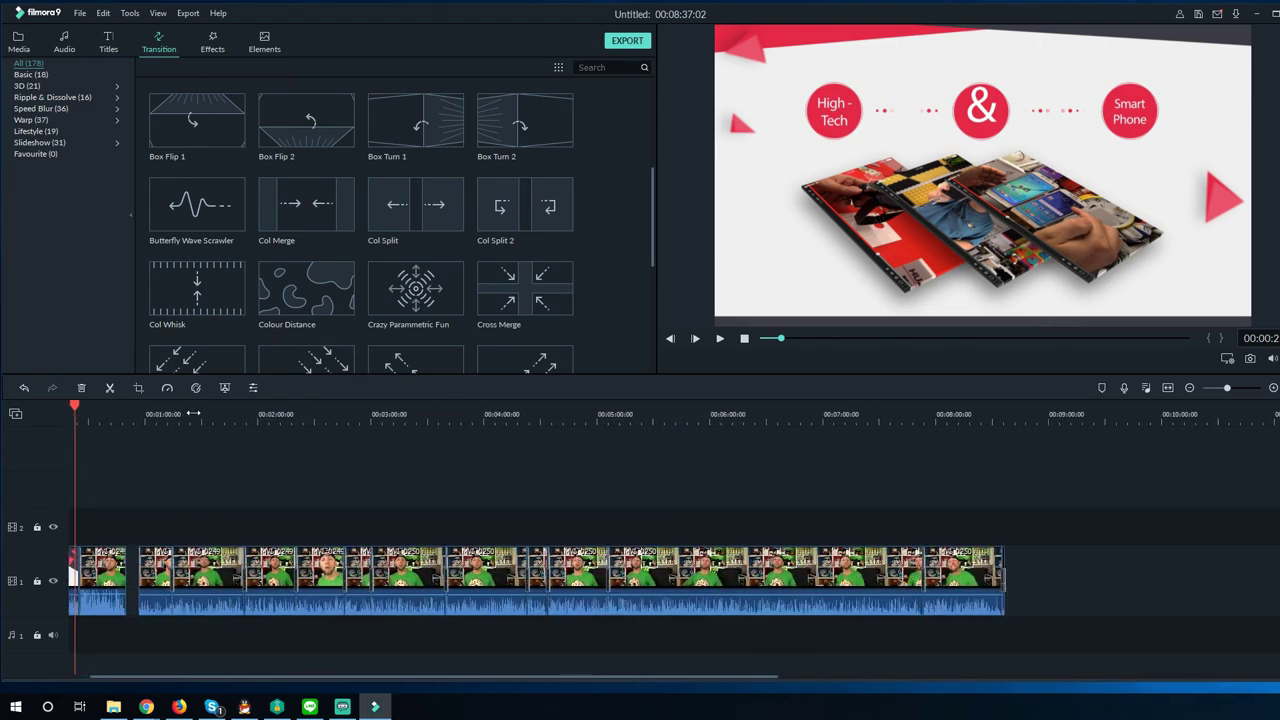
pyautogui.moveTo(1090, 646); pyautogui.dragTo(145, 563)
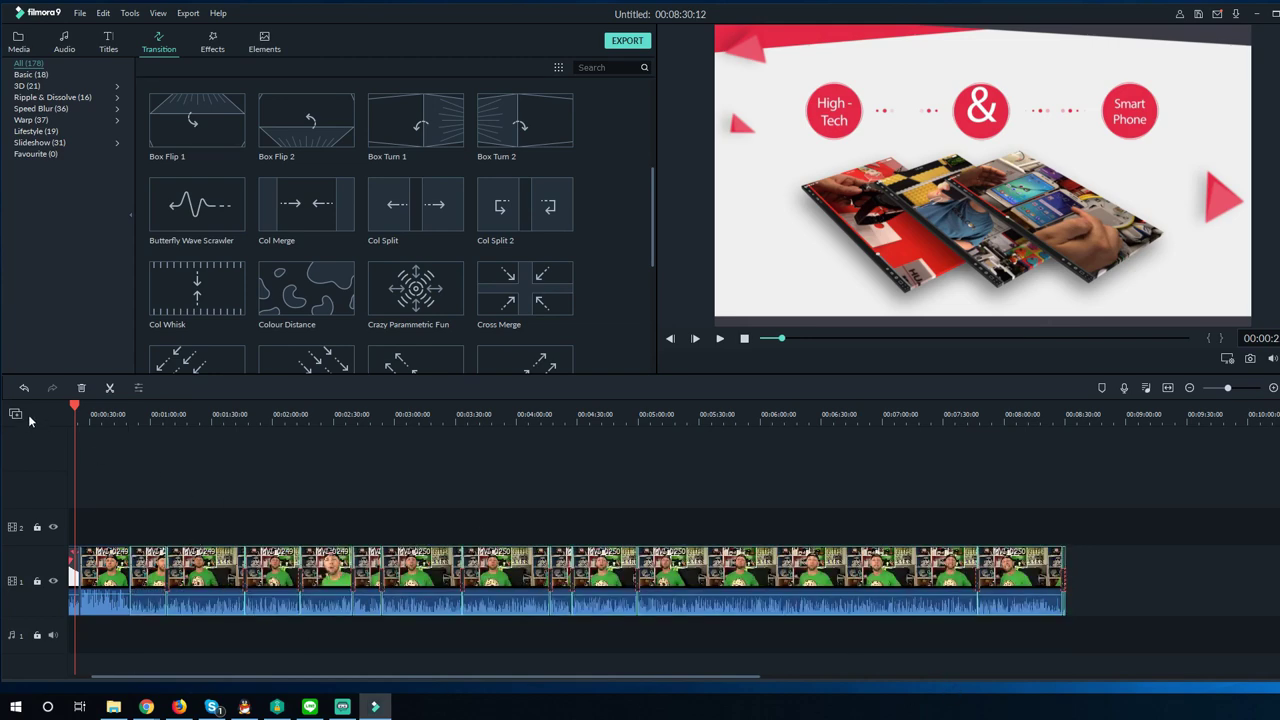
# Add the Box Turn 1 transition at the join after the second MVI_0249 section, at about 0:49
pyautogui.scroll(5, 93, 414)
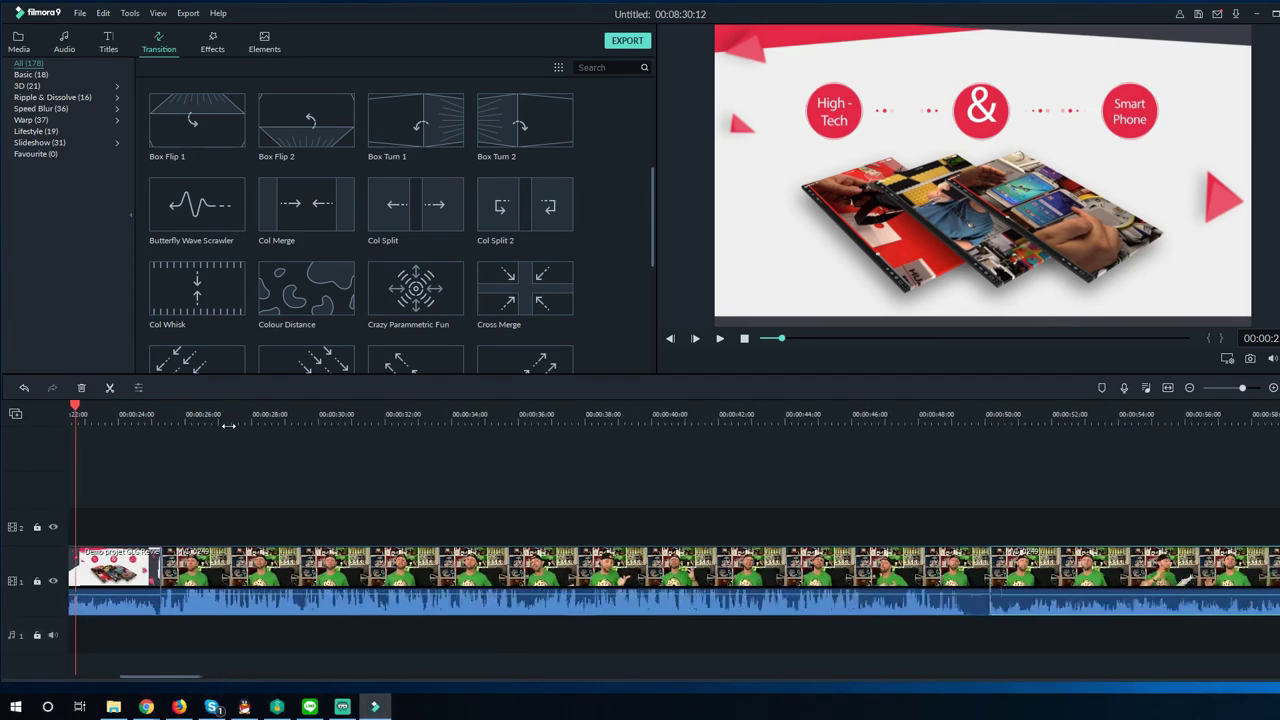
pyautogui.scroll(-2, 278, 426)
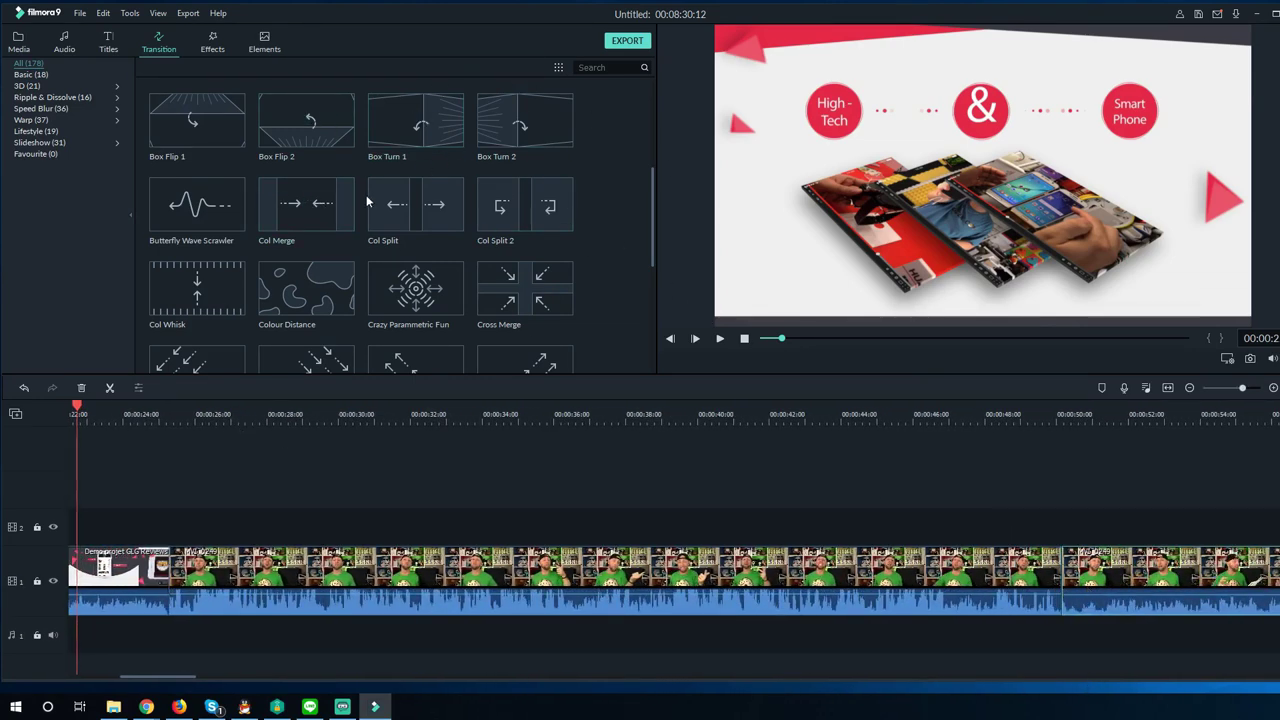
pyautogui.scroll(4, 350, 180)
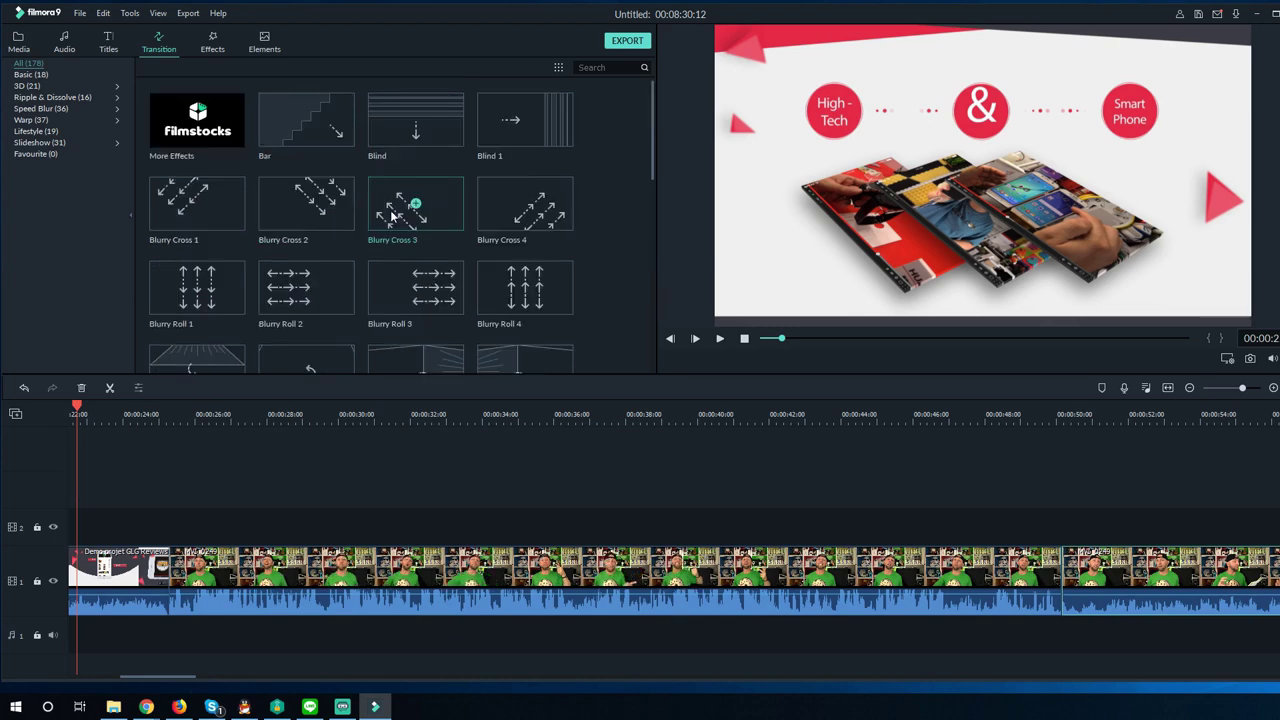
pyautogui.scroll(-4, 390, 214)
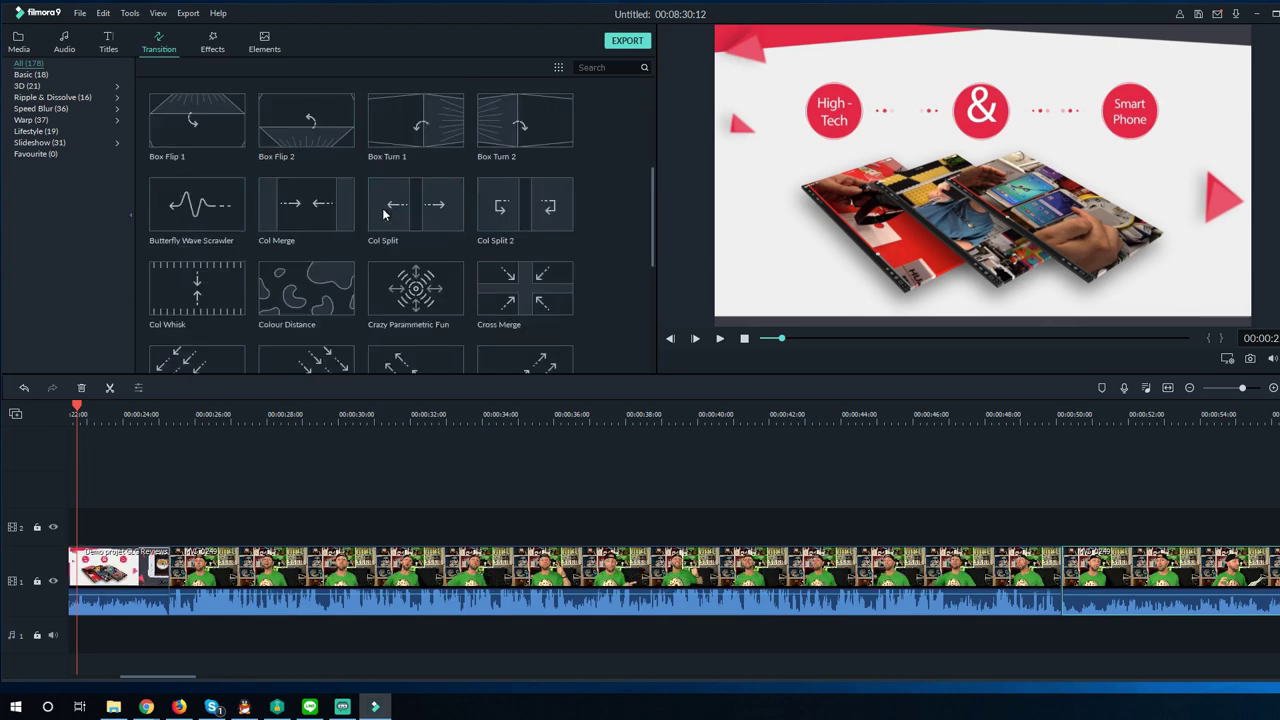
pyautogui.moveTo(400, 127); pyautogui.dragTo(1040, 577)
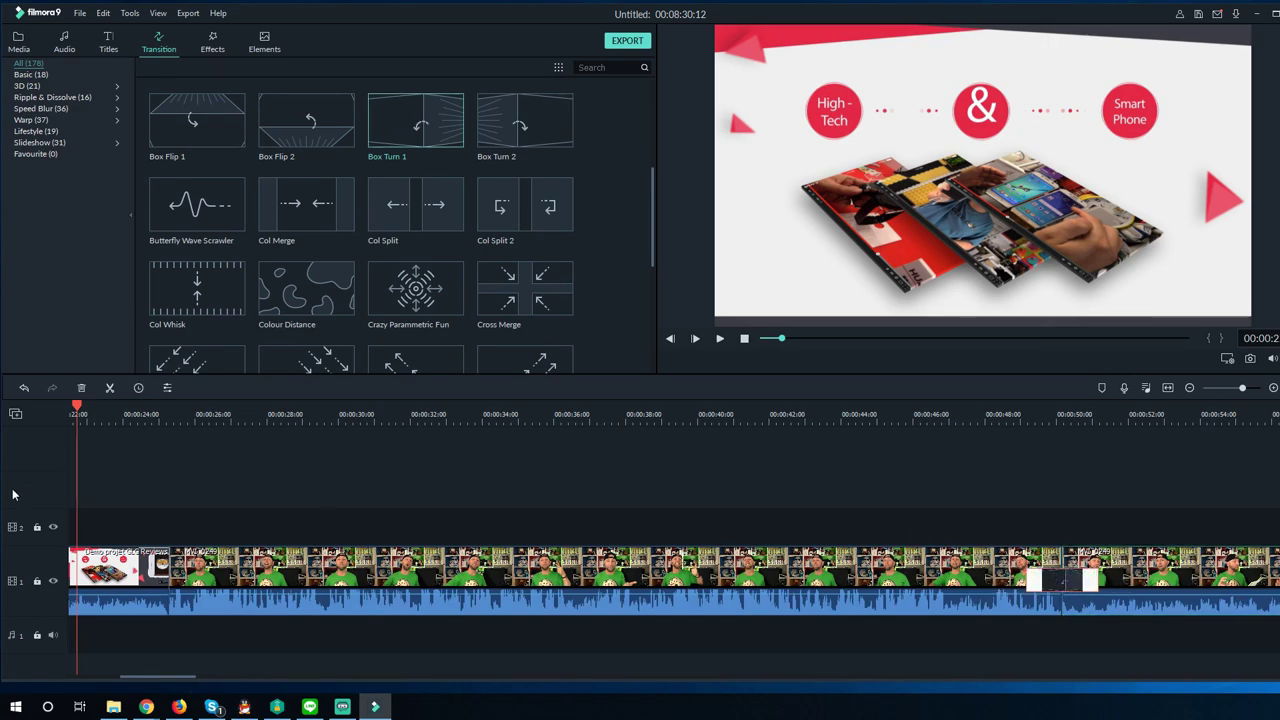
# Play the edit from its start through the suitcase clip and into the Demo projet clip
pyautogui.moveTo(173, 681); pyautogui.dragTo(110, 667)
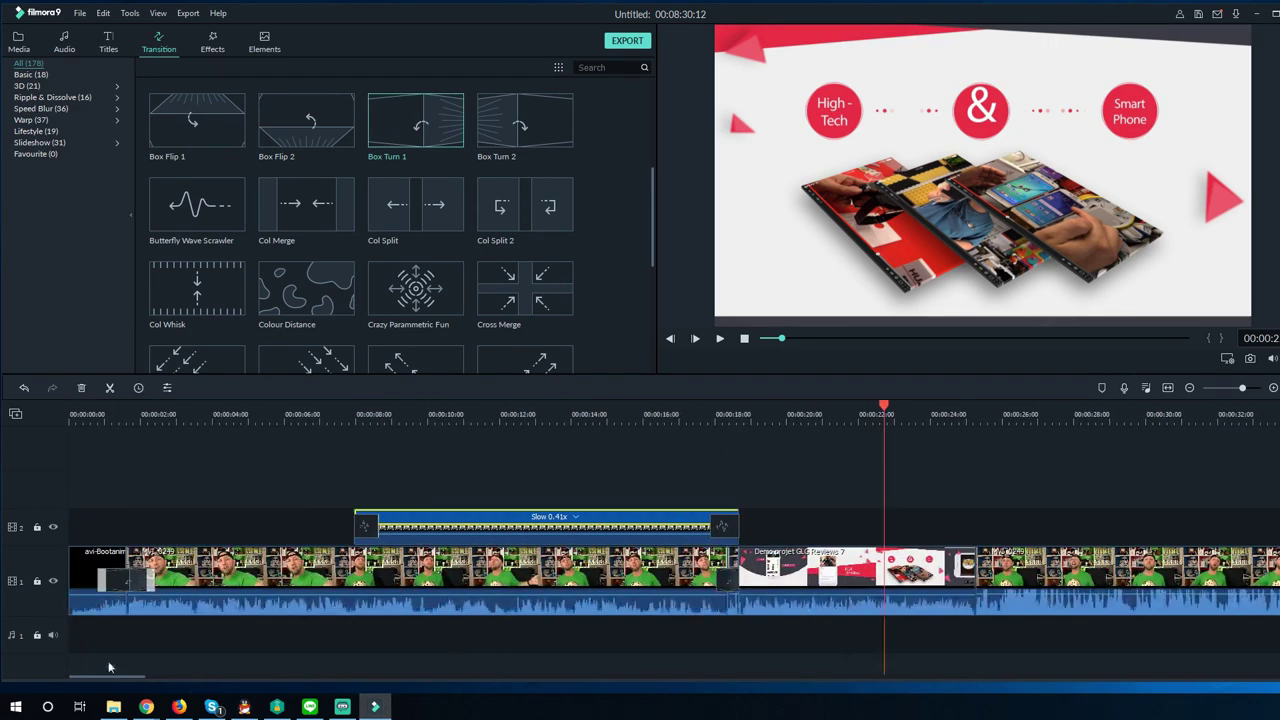
pyautogui.click(89, 418)
pyautogui.press('space')
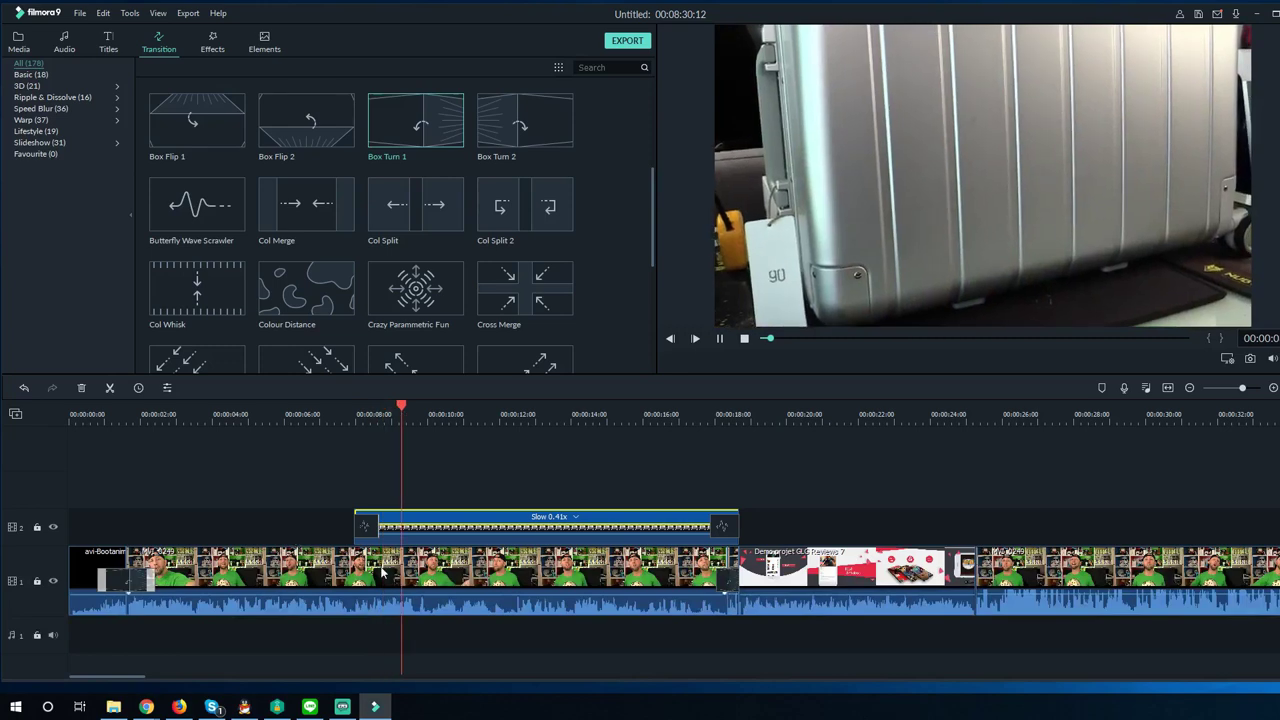
pyautogui.moveTo(129, 680); pyautogui.dragTo(168, 683)
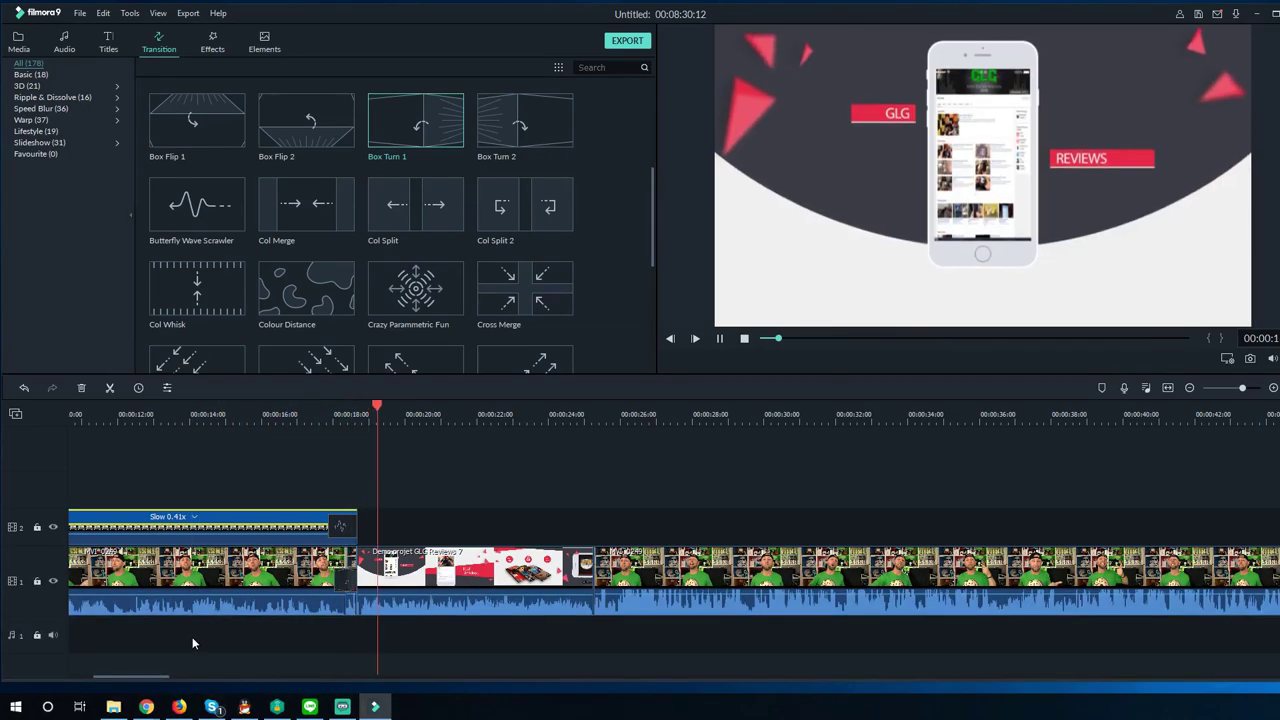
pyautogui.press('space')
# Remove the transition before the Demo projet clip, extend the preceding MVI_0249 section up to that clip and play across the join
pyautogui.click(352, 590)
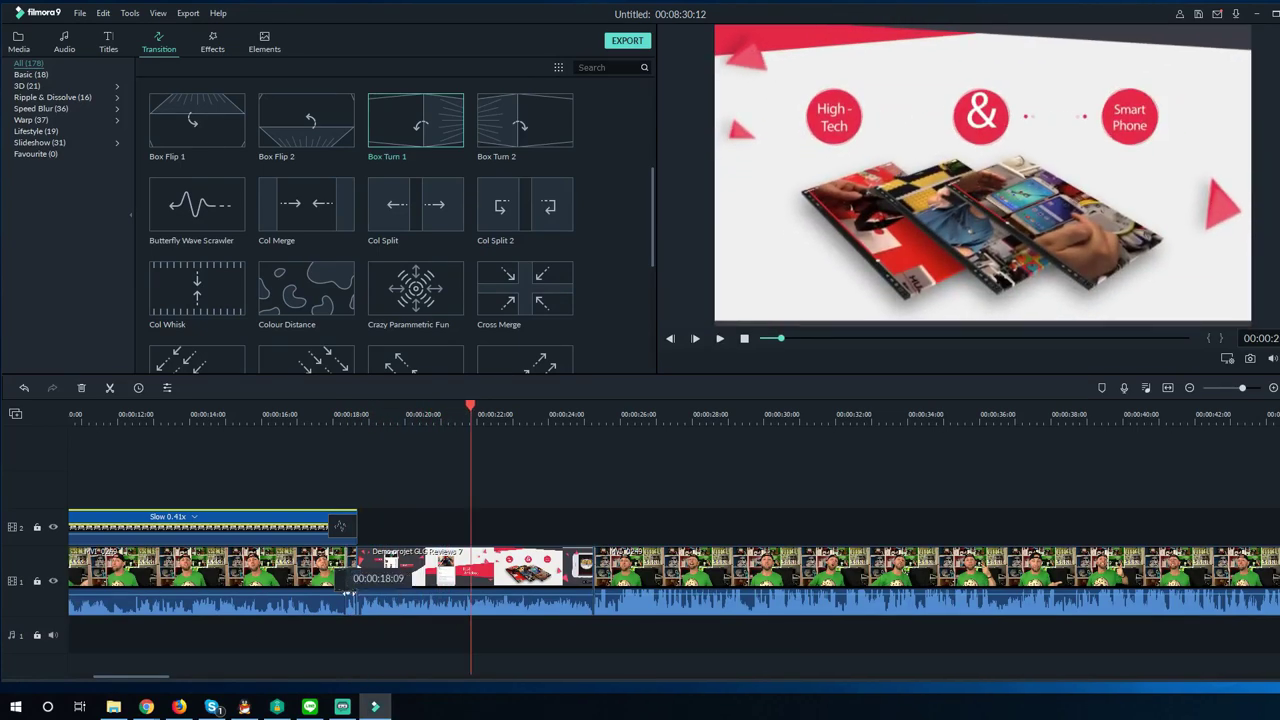
pyautogui.click(352, 535)
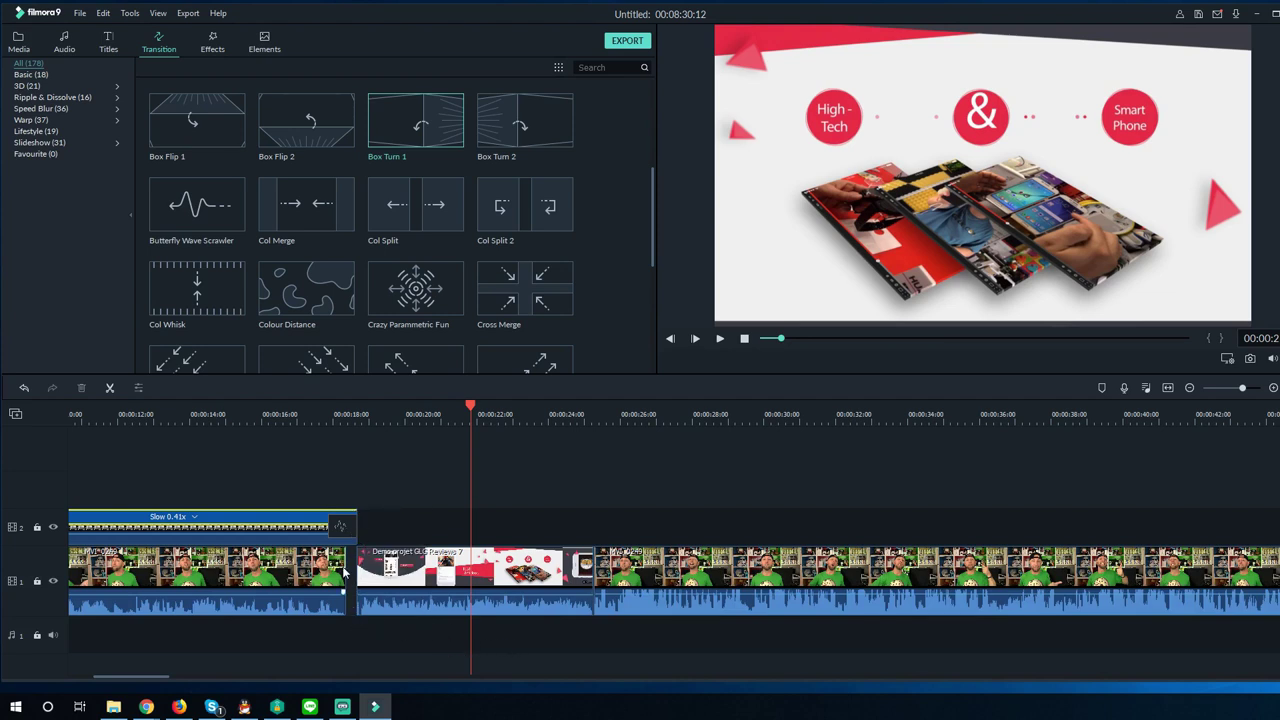
pyautogui.click(343, 570)
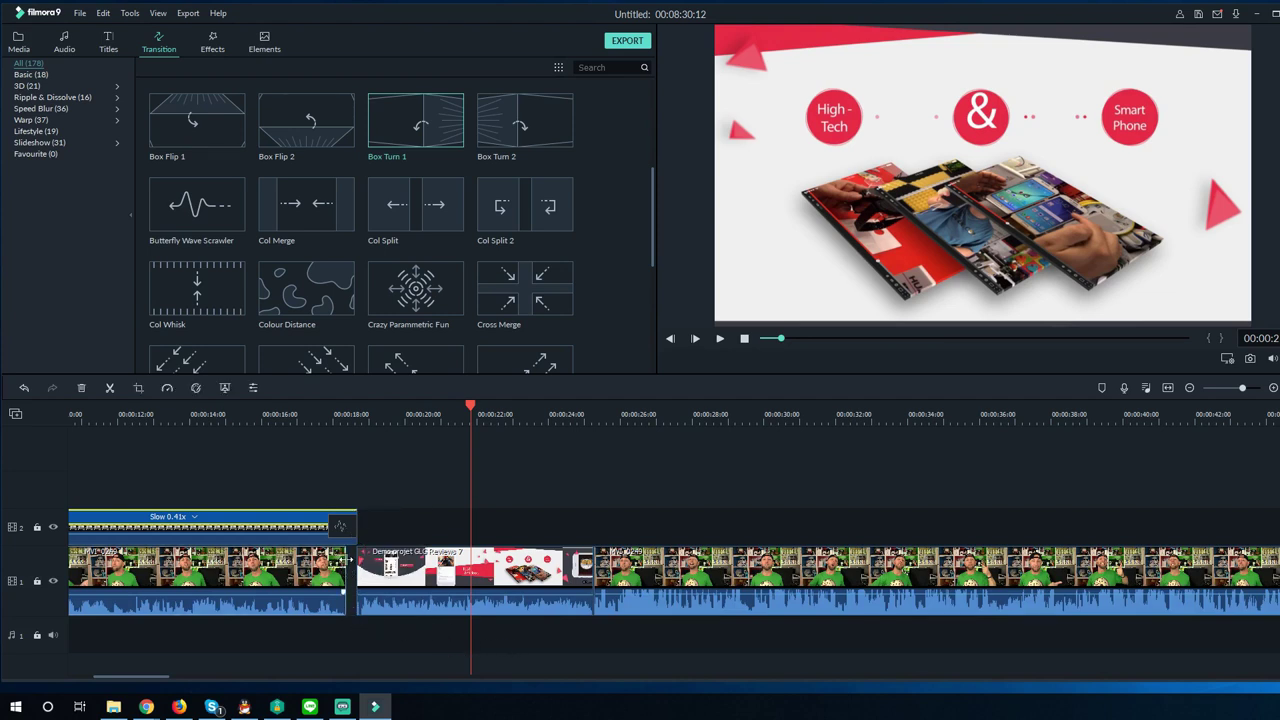
pyautogui.moveTo(345, 558); pyautogui.dragTo(356, 563)
pyautogui.click(305, 416)
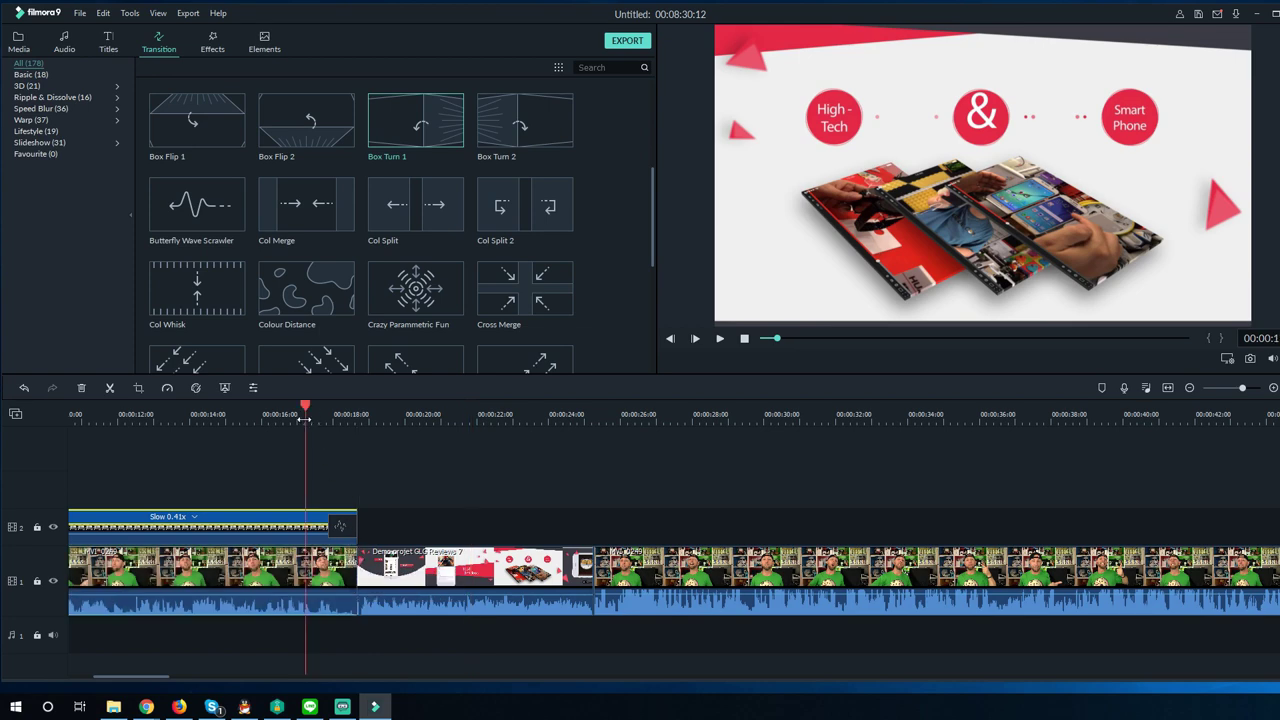
pyautogui.press('space')
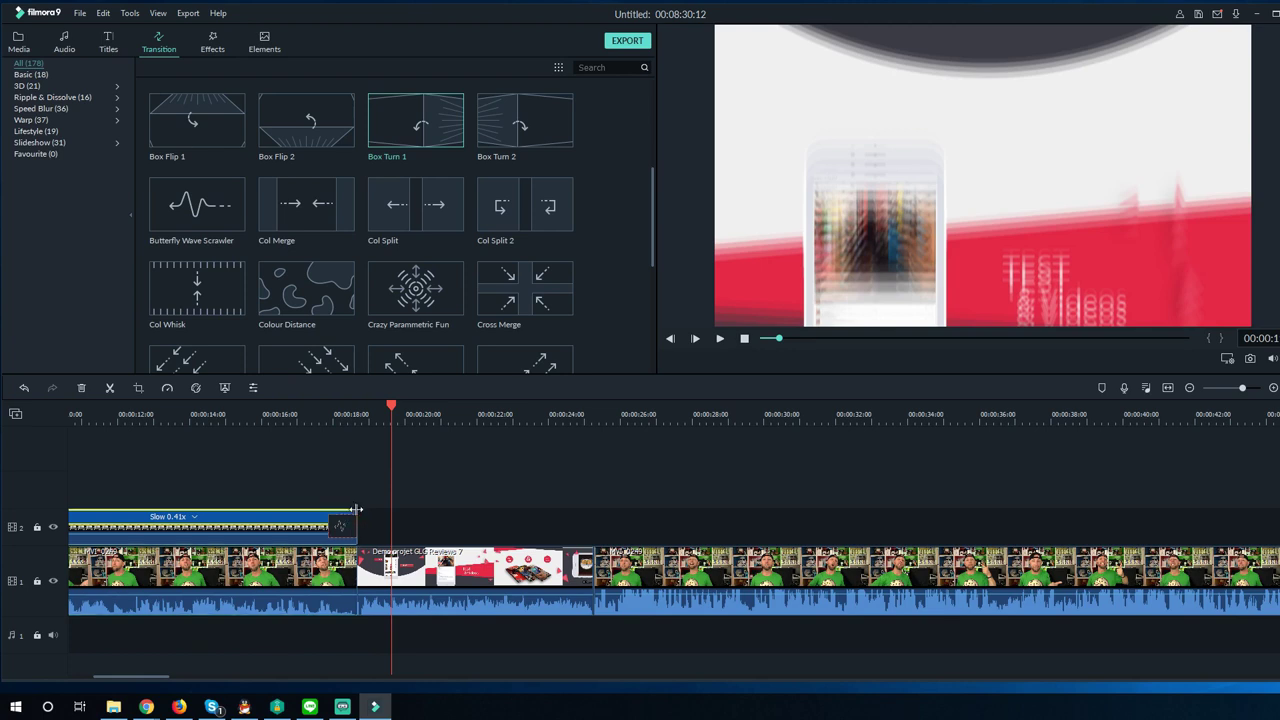
# Extend the end of the slowed suitcase clip to about 0:19 and play through the Demo projet clip
pyautogui.moveTo(356, 510); pyautogui.dragTo(380, 512)
pyautogui.click(325, 420)
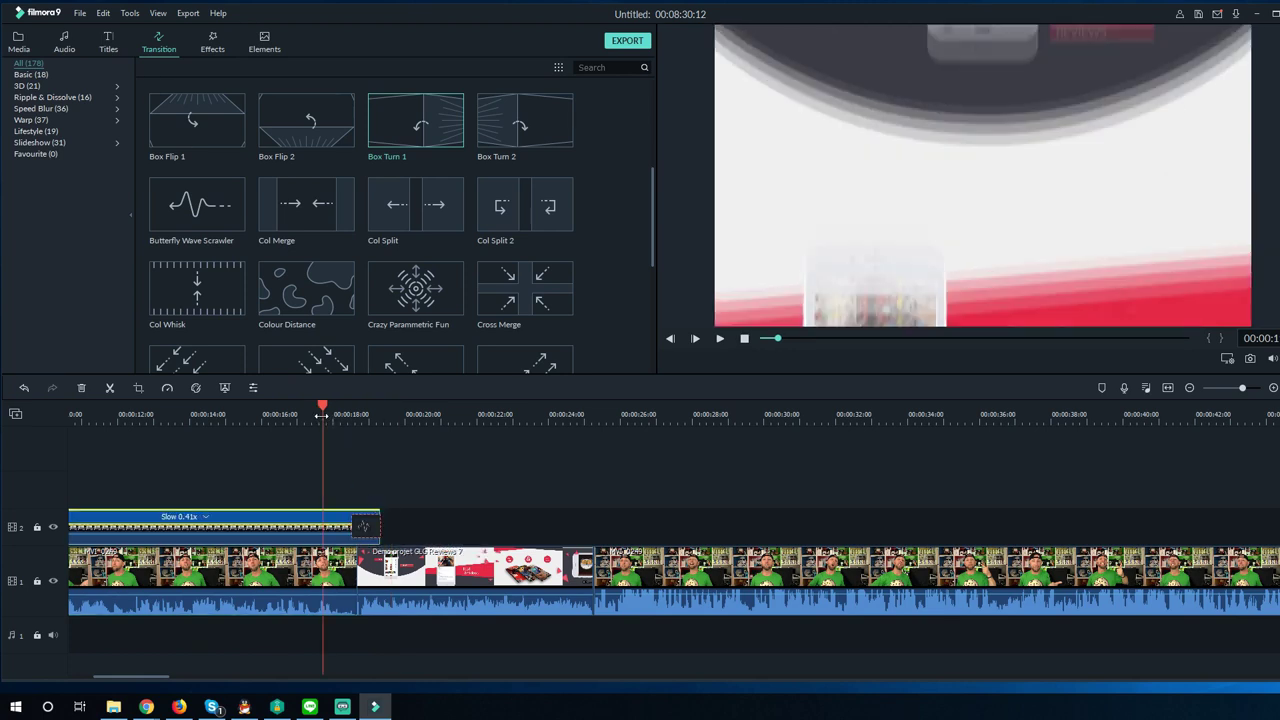
pyautogui.press('space')
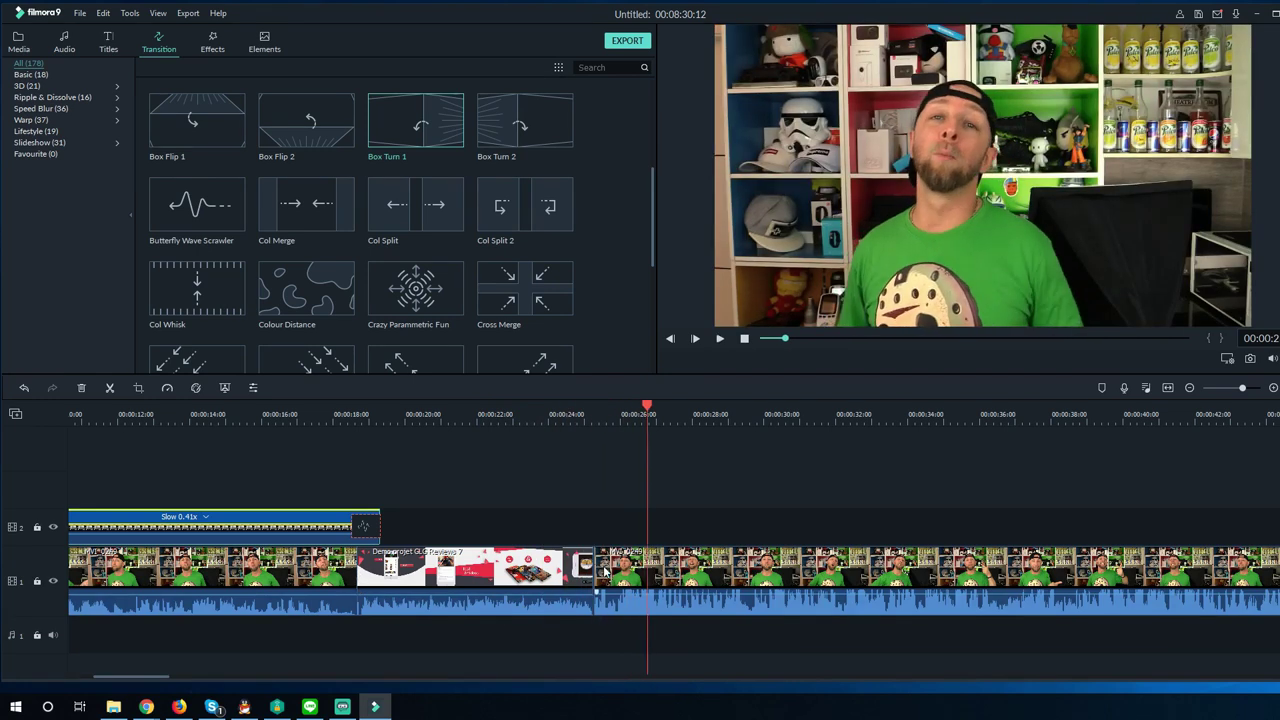
# Shorten the end of the Demo projet clip to about 0:23 and play across its join with the following MVI_0249 section
pyautogui.click(599, 568)
pyautogui.moveTo(598, 563); pyautogui.dragTo(590, 565)
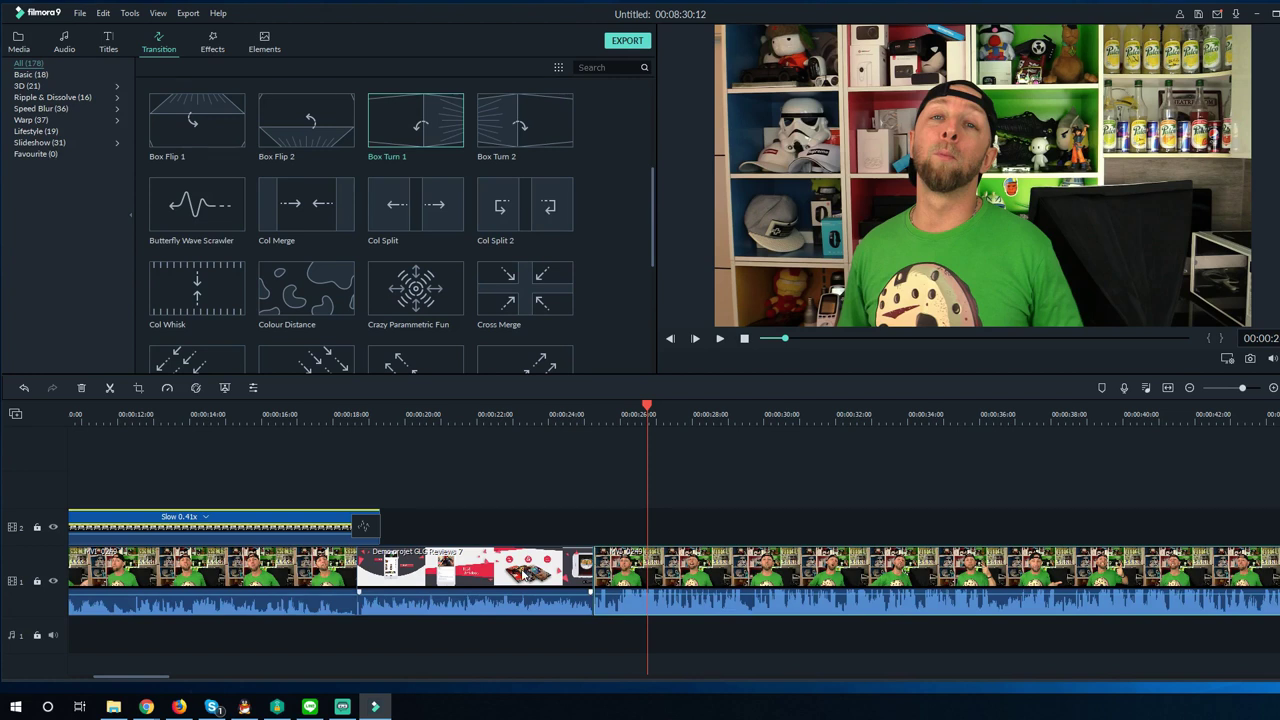
pyautogui.click(491, 442)
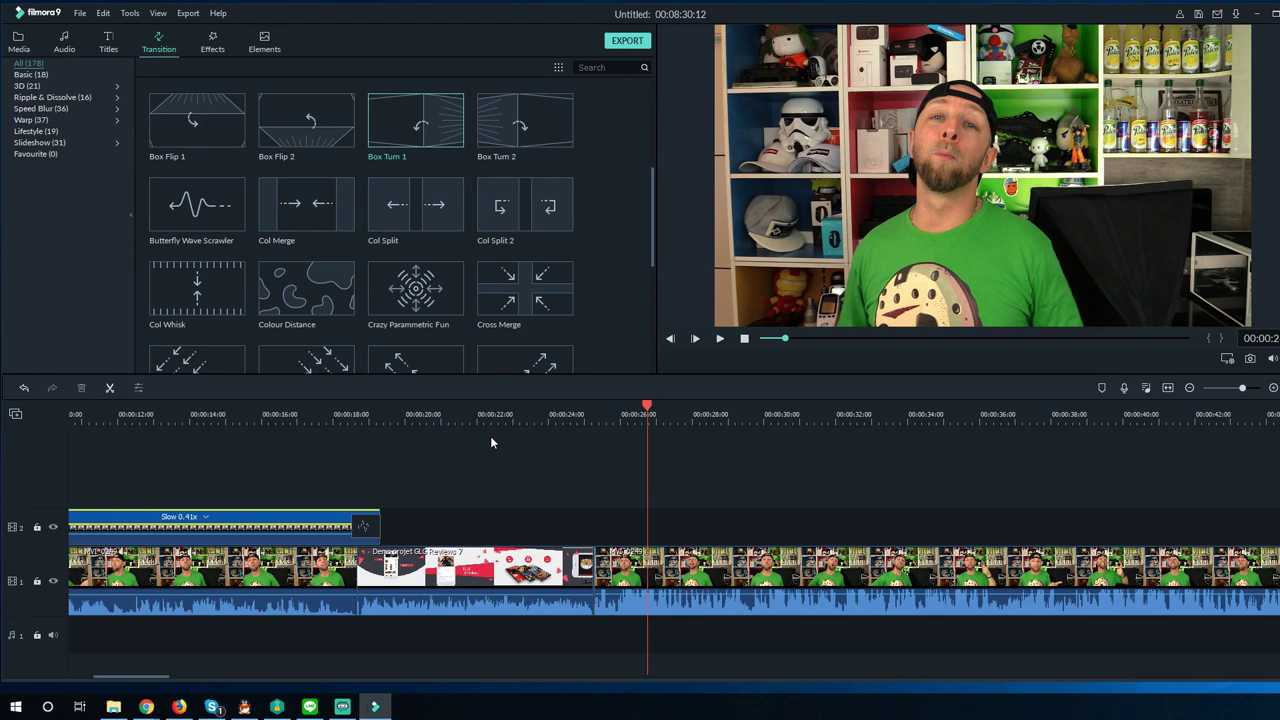
pyautogui.click(591, 564)
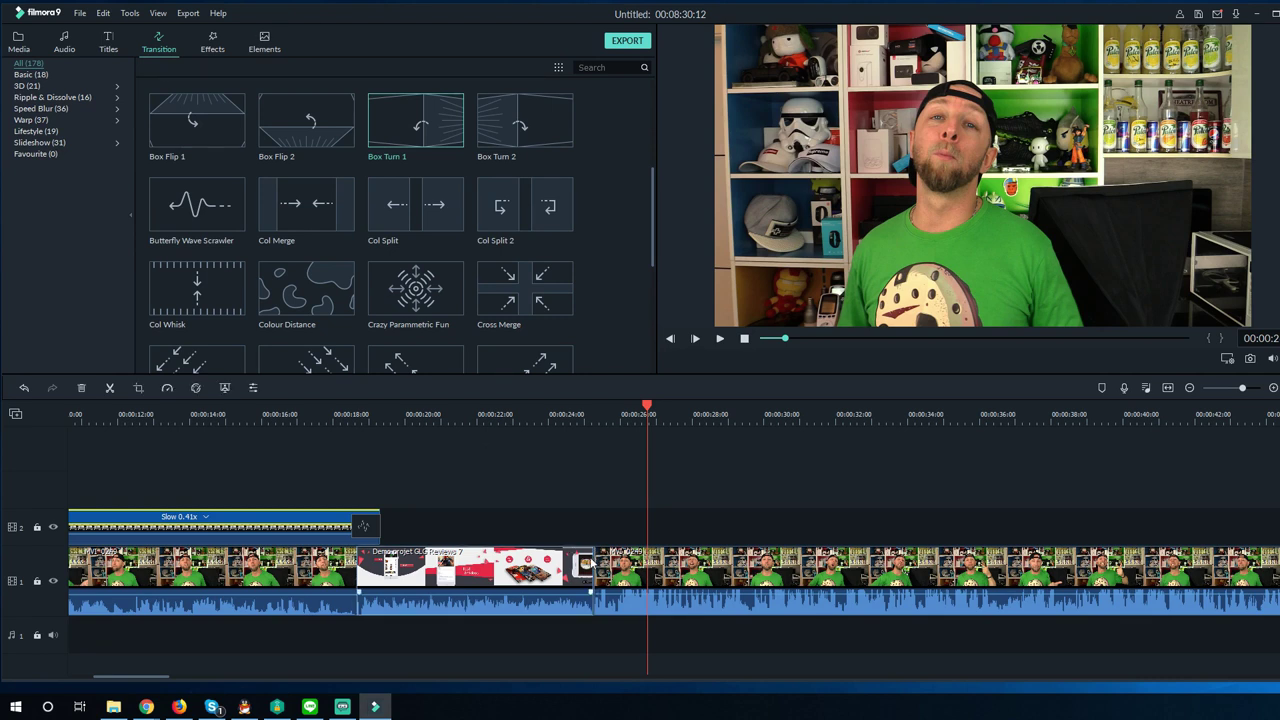
pyautogui.moveTo(591, 564); pyautogui.dragTo(524, 566)
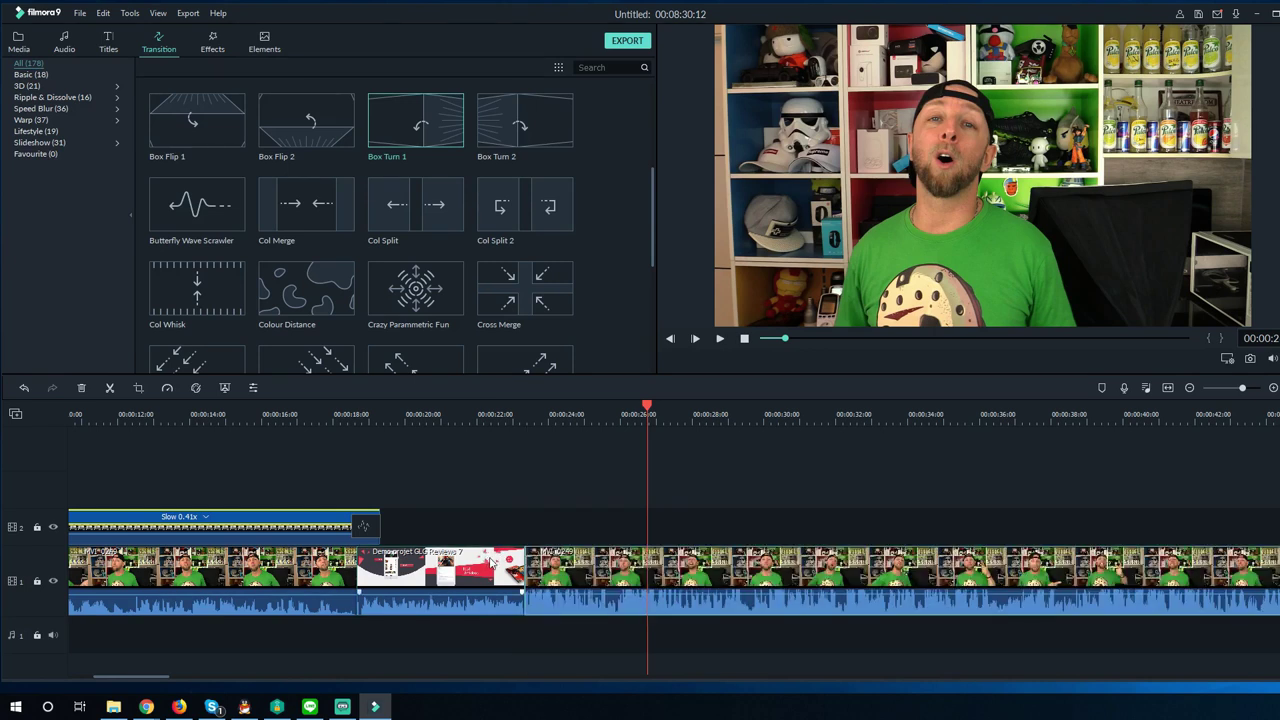
pyautogui.click(508, 428)
pyautogui.press('space')
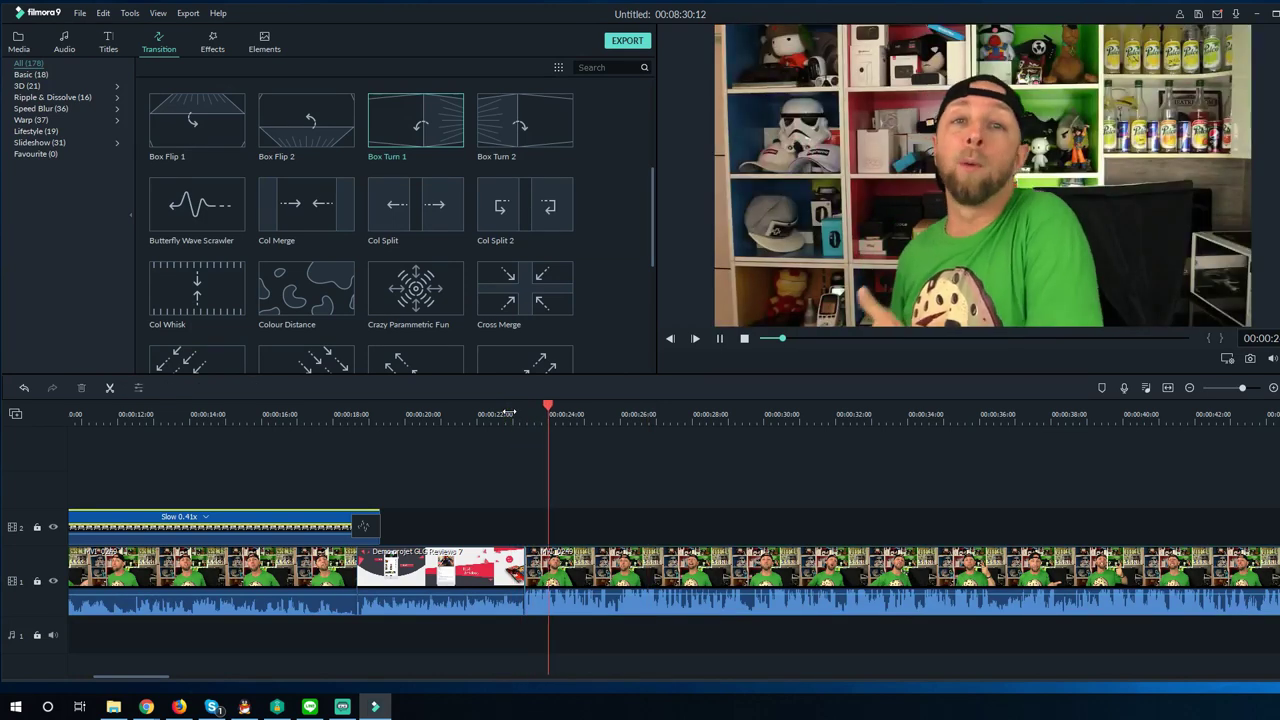
pyautogui.press('space')
# Delete the Demo projet clip, close its gap by moving the following MVI_0249 section back against the preceding one, and play the join
pyautogui.click(471, 568)
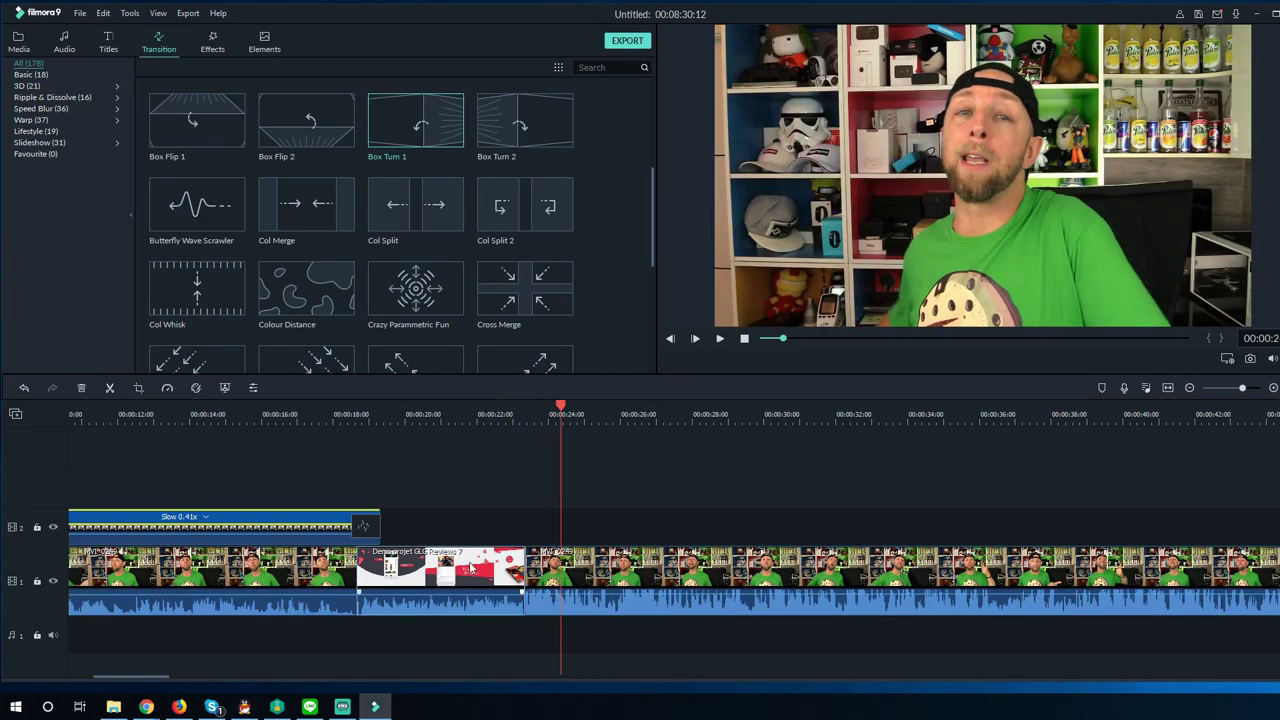
pyautogui.press('Delete')
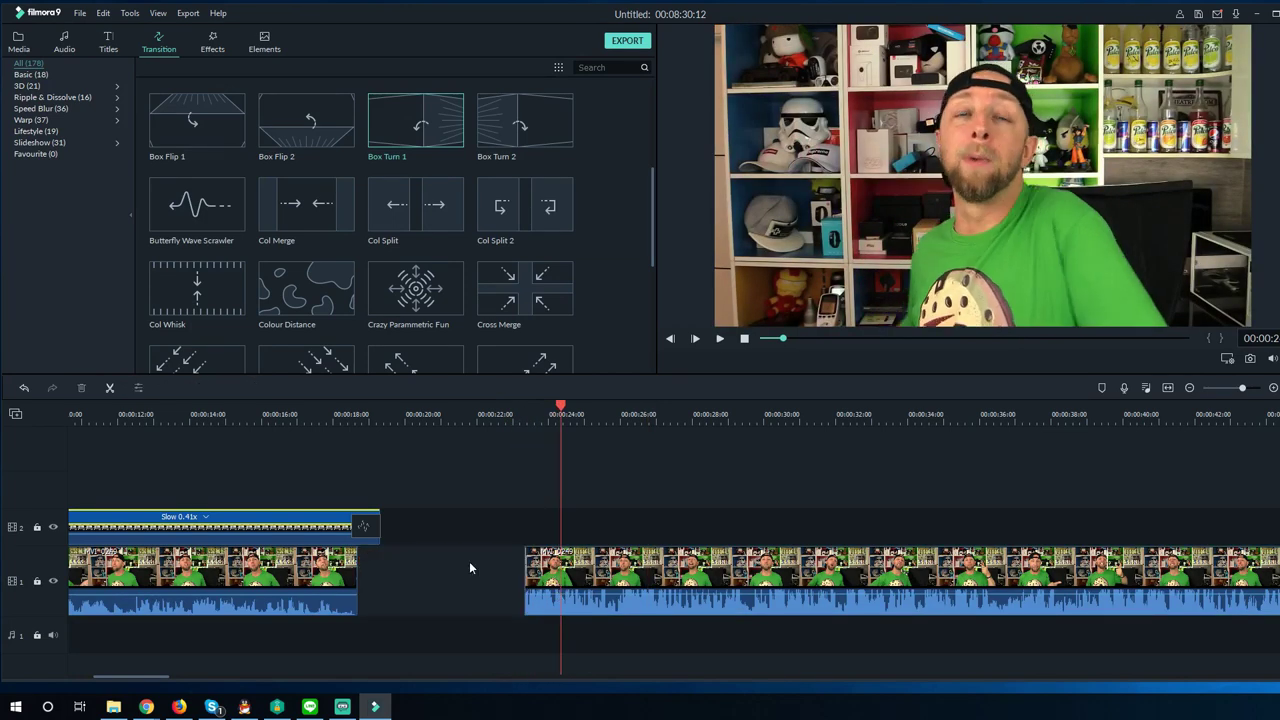
pyautogui.click(528, 570)
pyautogui.moveTo(521, 566); pyautogui.dragTo(362, 568)
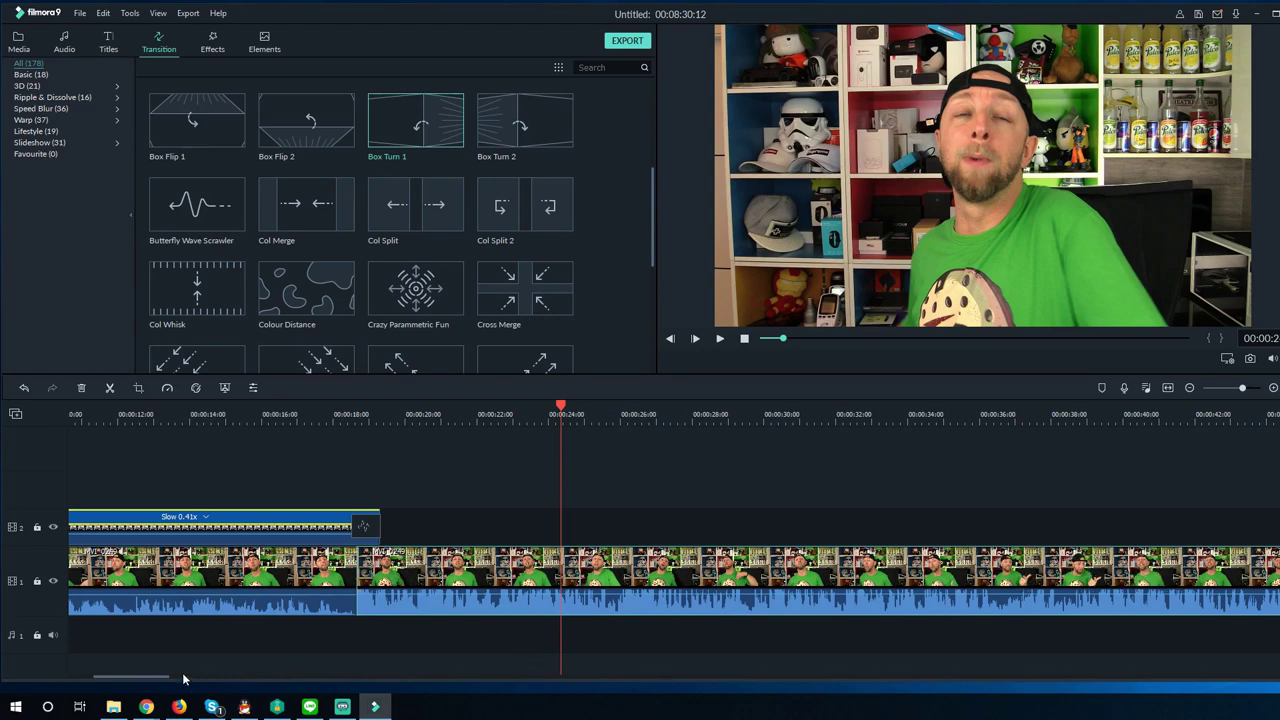
pyautogui.click(345, 424)
pyautogui.press('space')
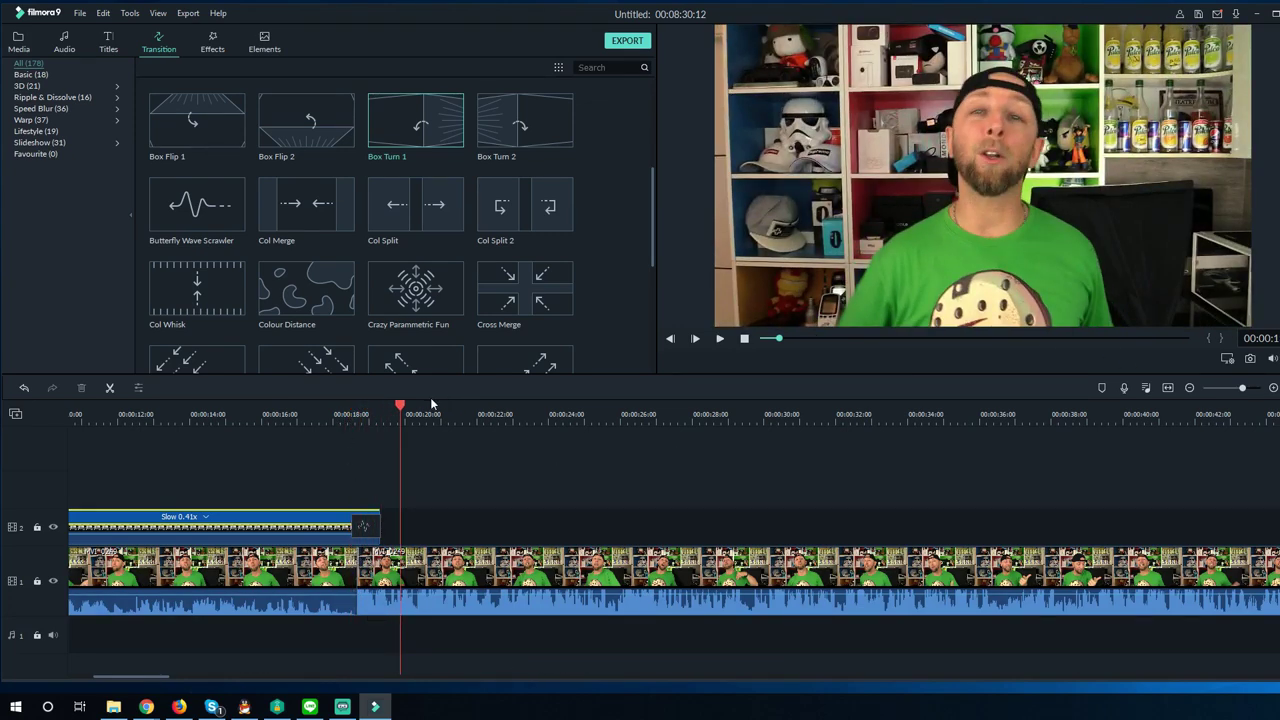
pyautogui.scroll(-3, 412, 413)
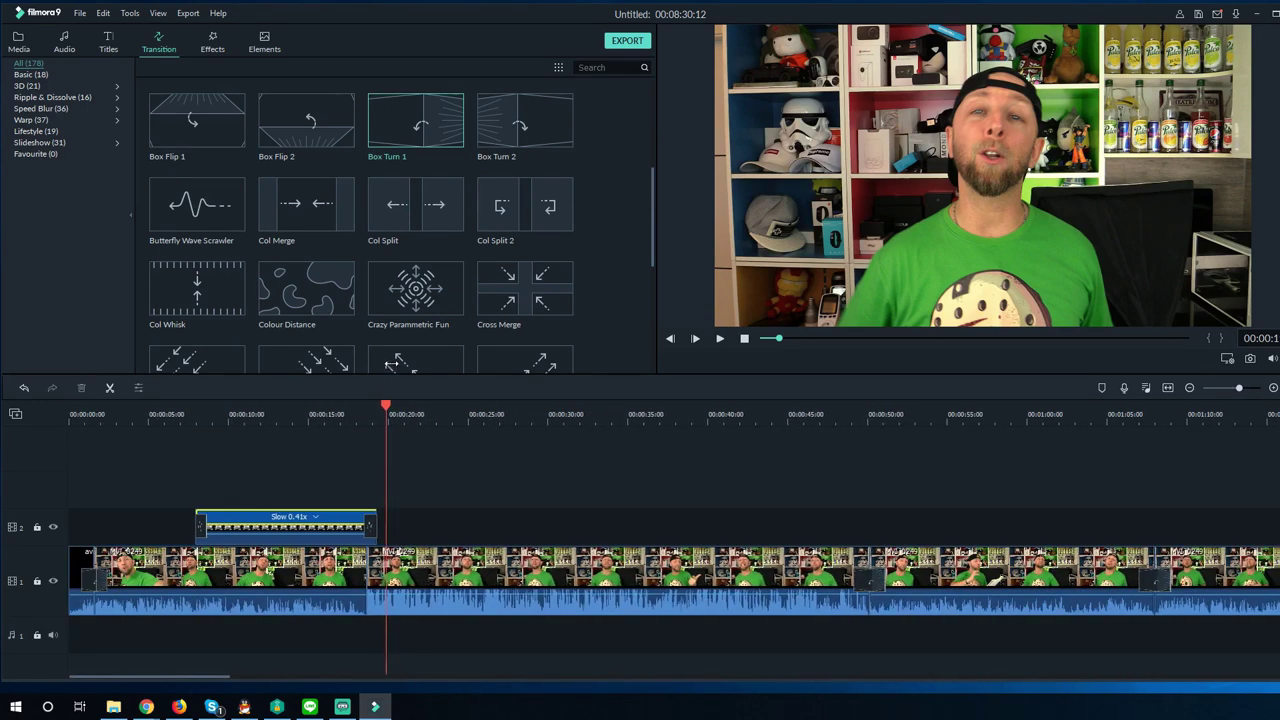
# Move the main clip after the first cut from track 1 to track 3 and extend its start back to about 22 seconds
pyautogui.moveTo(565, 572); pyautogui.dragTo(651, 484)
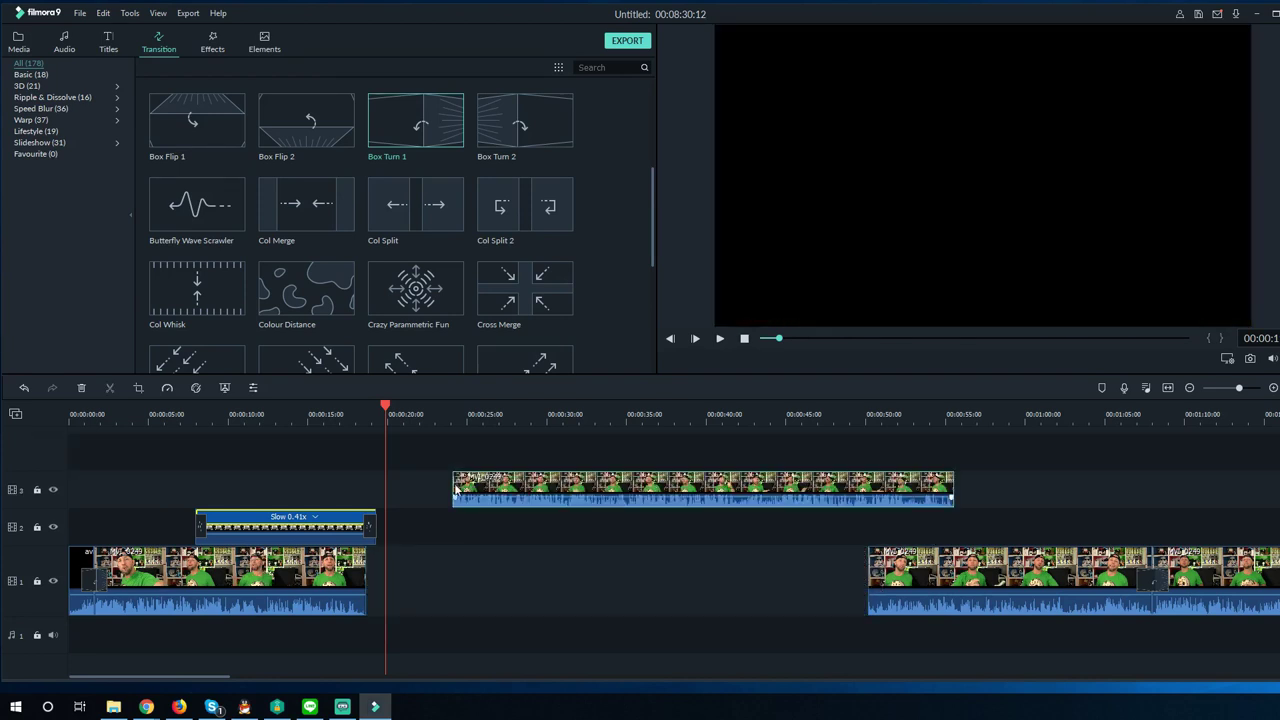
pyautogui.moveTo(455, 490); pyautogui.dragTo(420, 481)
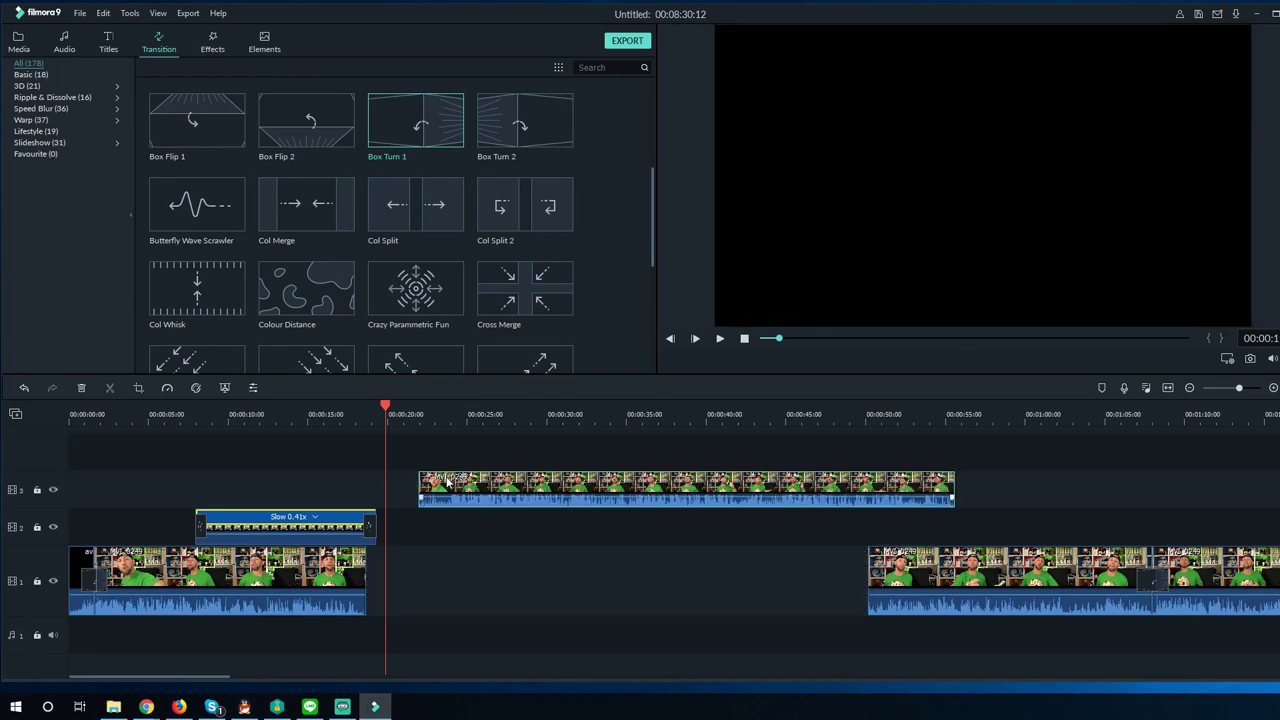
# Split the track 3 clip at about 24 seconds and delete the short piece before the cut
pyautogui.click(448, 414)
pyautogui.scroll(3, 447, 427)
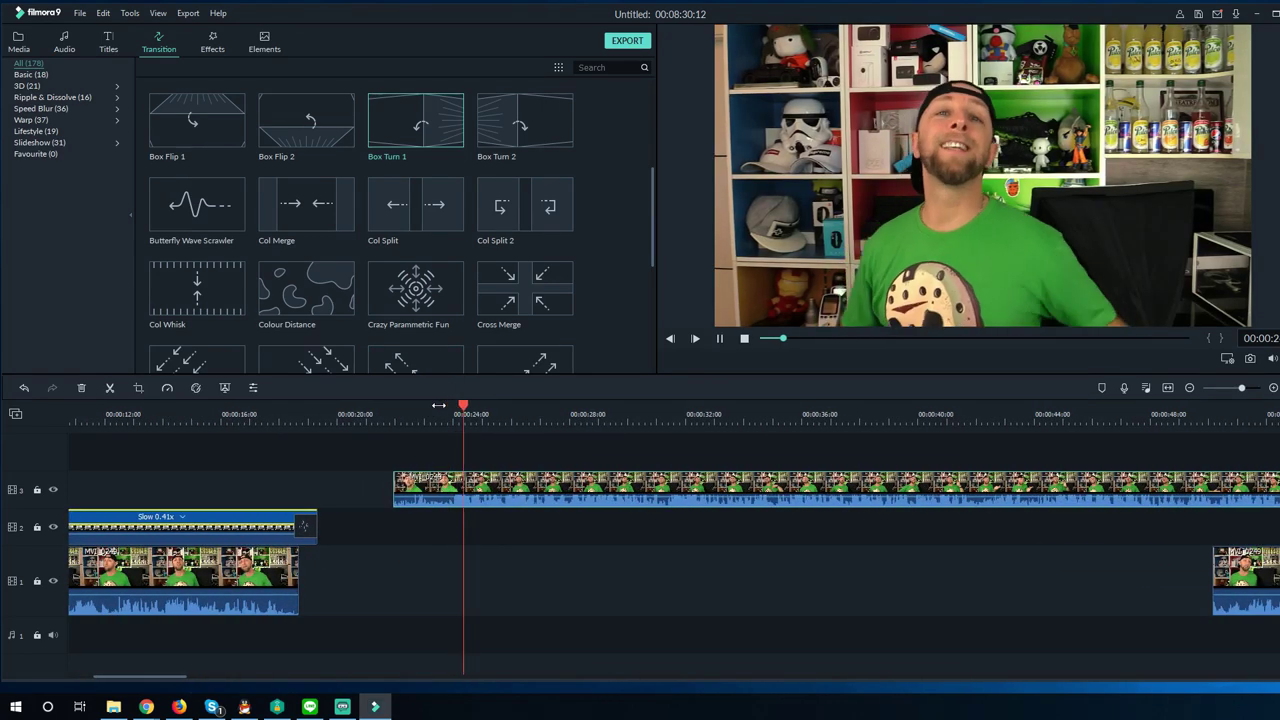
pyautogui.click(471, 409)
pyautogui.moveTo(471, 405); pyautogui.dragTo(451, 405)
pyautogui.hotkey('ctrl', 'b')
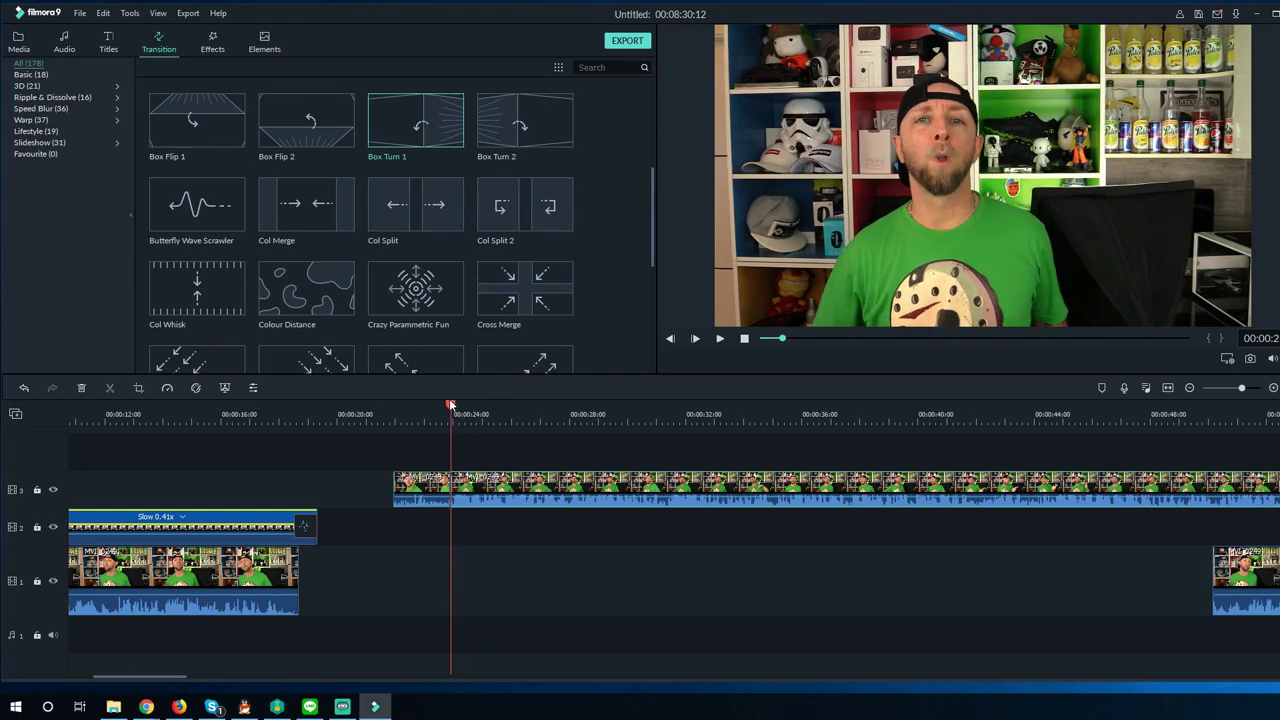
pyautogui.click(418, 484)
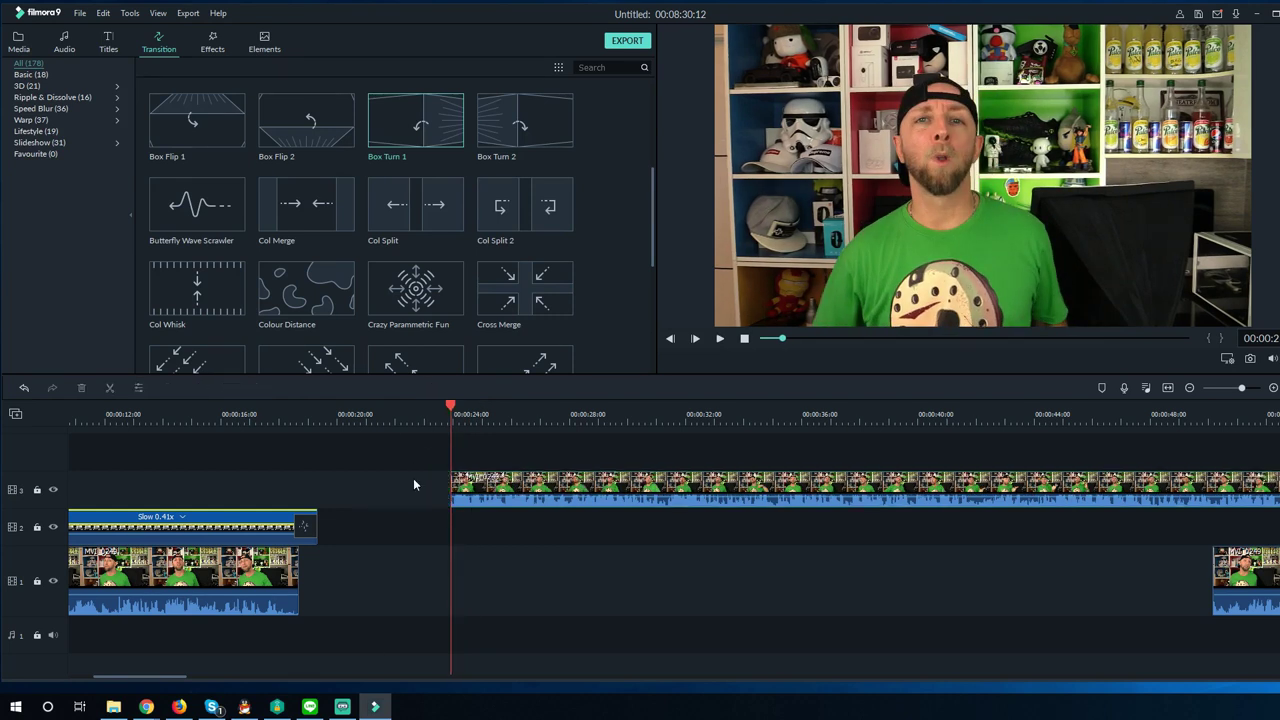
# Move the trimmed clip back to track 1 directly after the preceding clip, and play the timeline across the join
pyautogui.moveTo(575, 486); pyautogui.dragTo(421, 584)
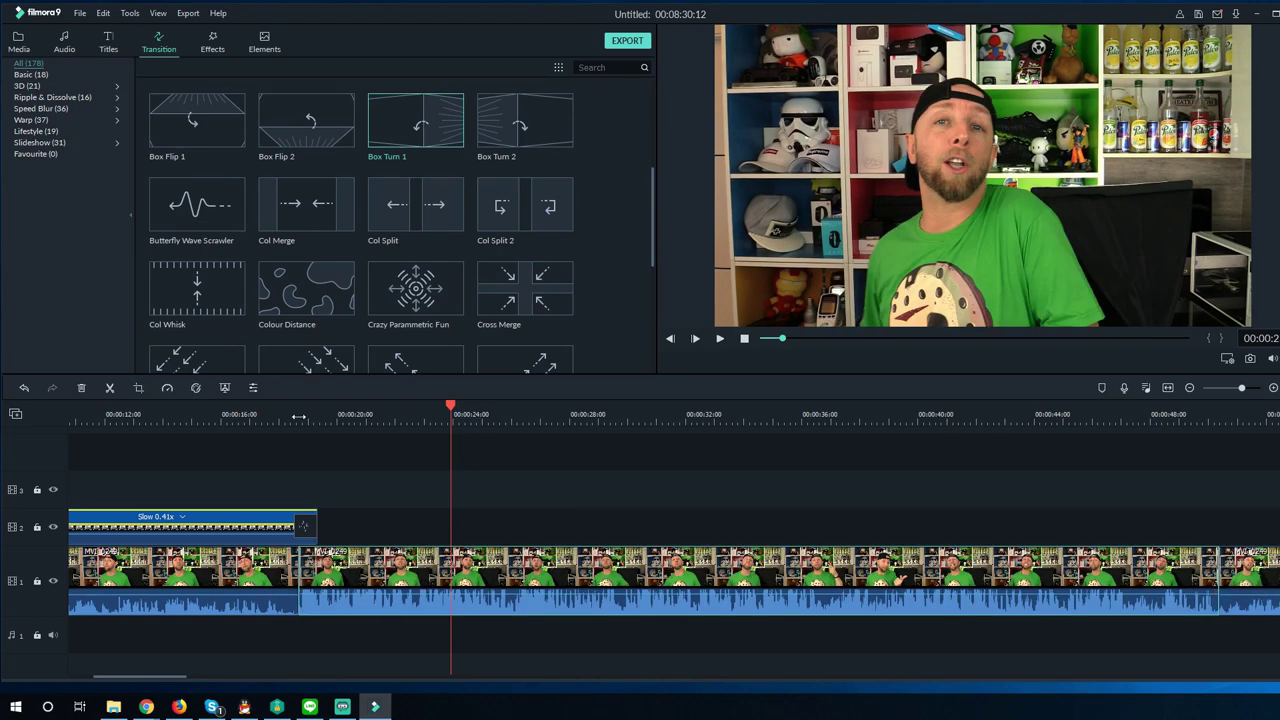
pyautogui.click(264, 430)
pyautogui.click(274, 416)
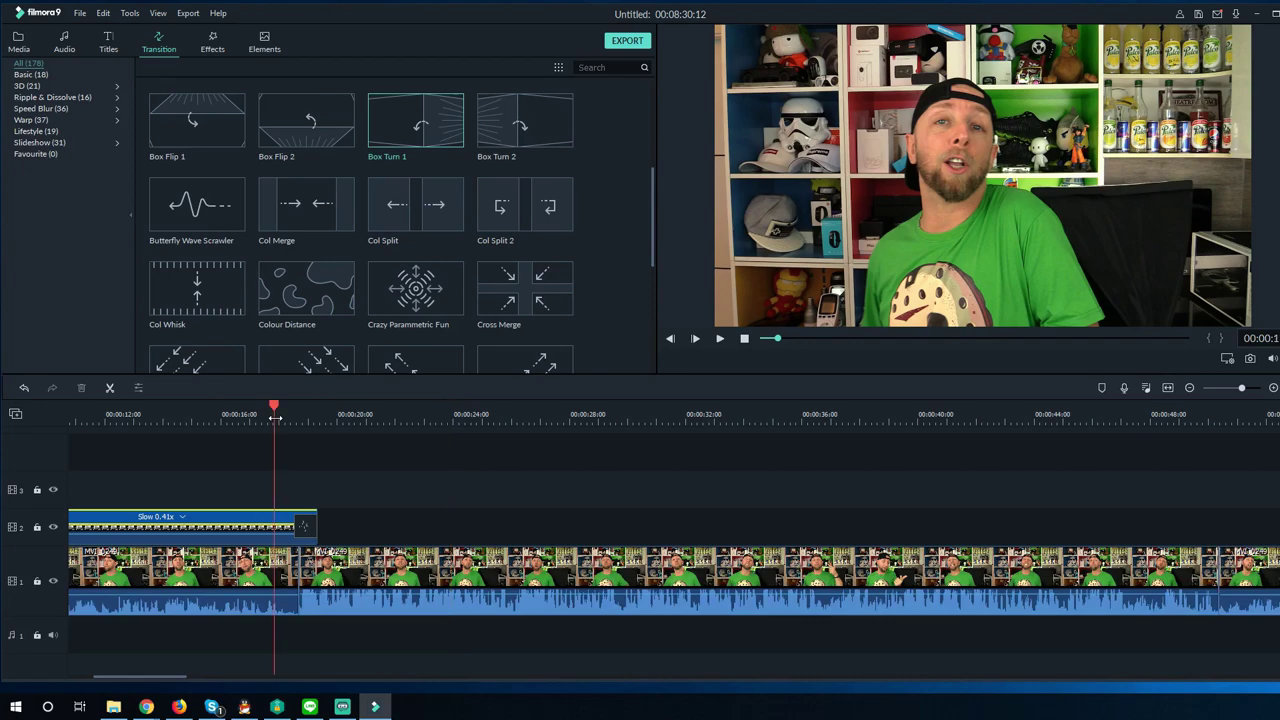
pyautogui.press('space')
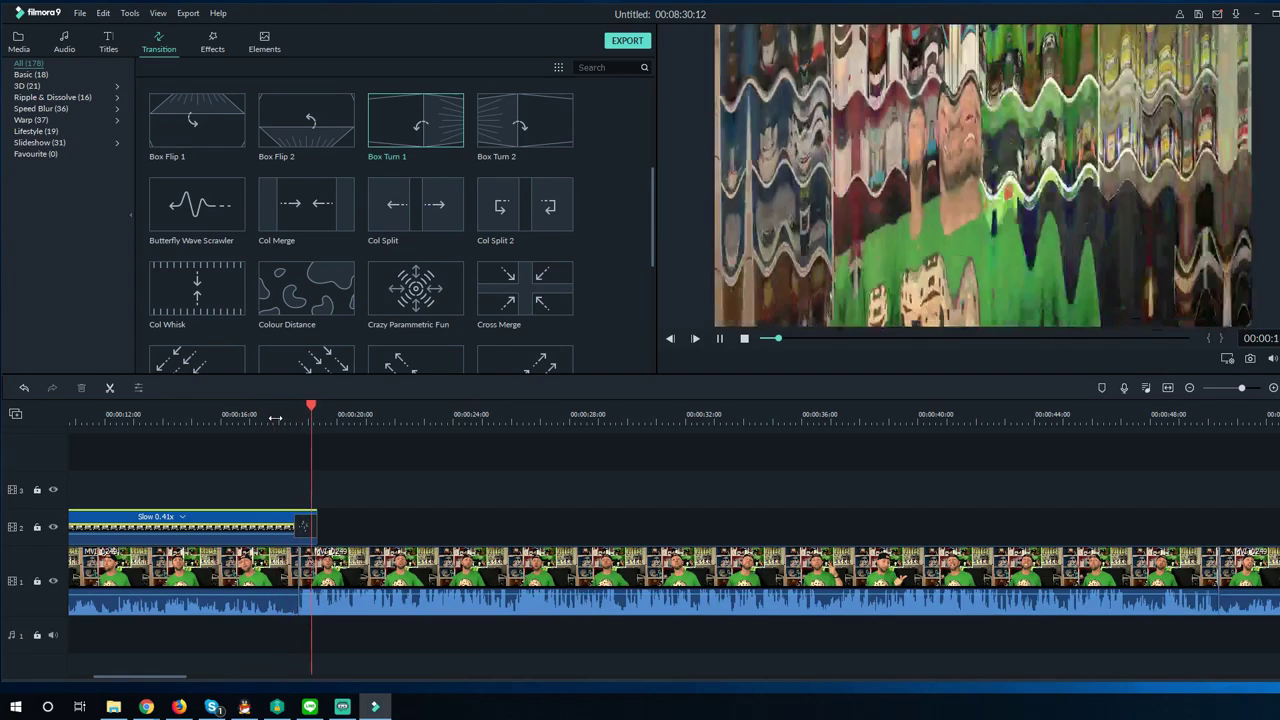
pyautogui.press('space')
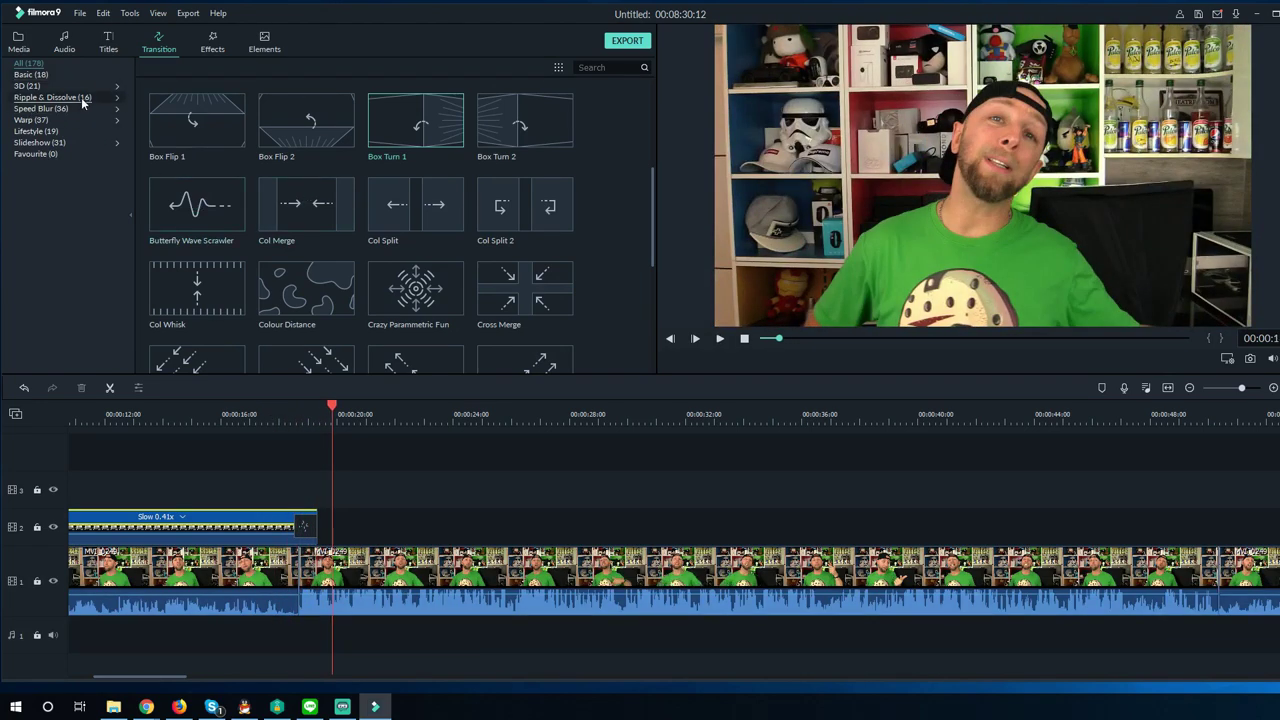
# Add the first Demo projet GLG Reviews clip from My Album to track 1 at the end of the opening talking section
pyautogui.click(27, 50)
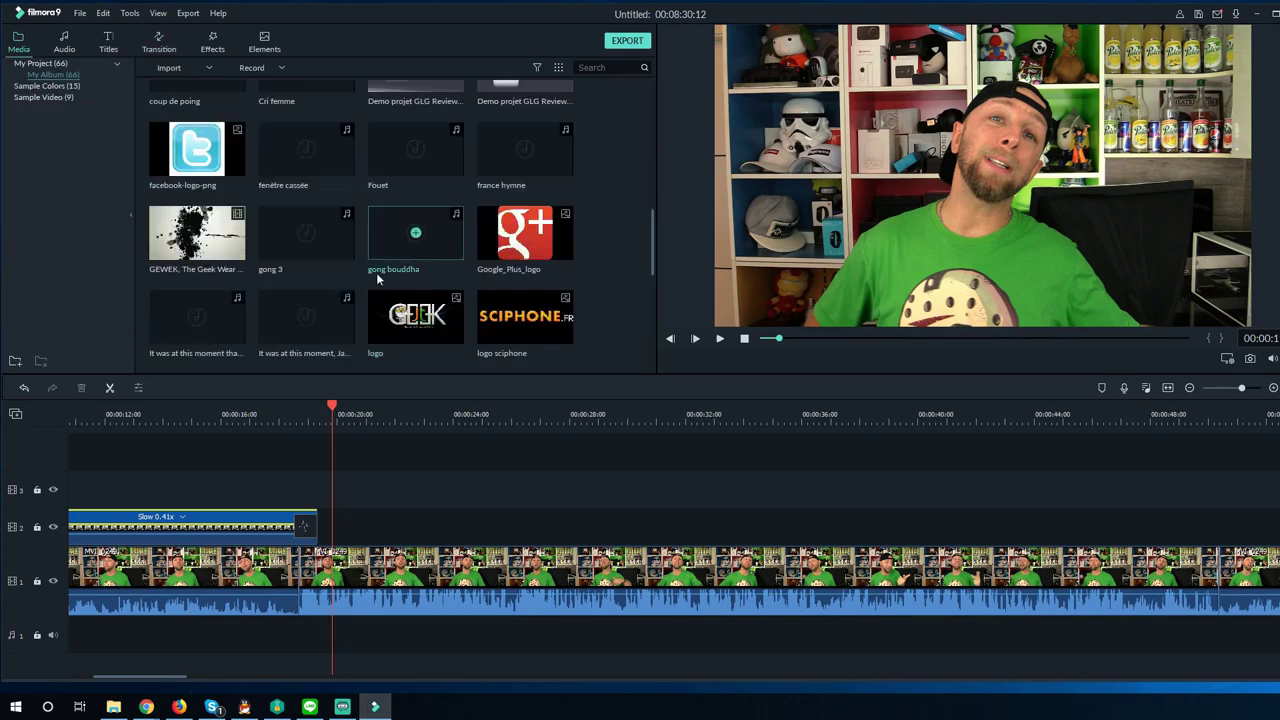
pyautogui.scroll(-3, 340, 265)
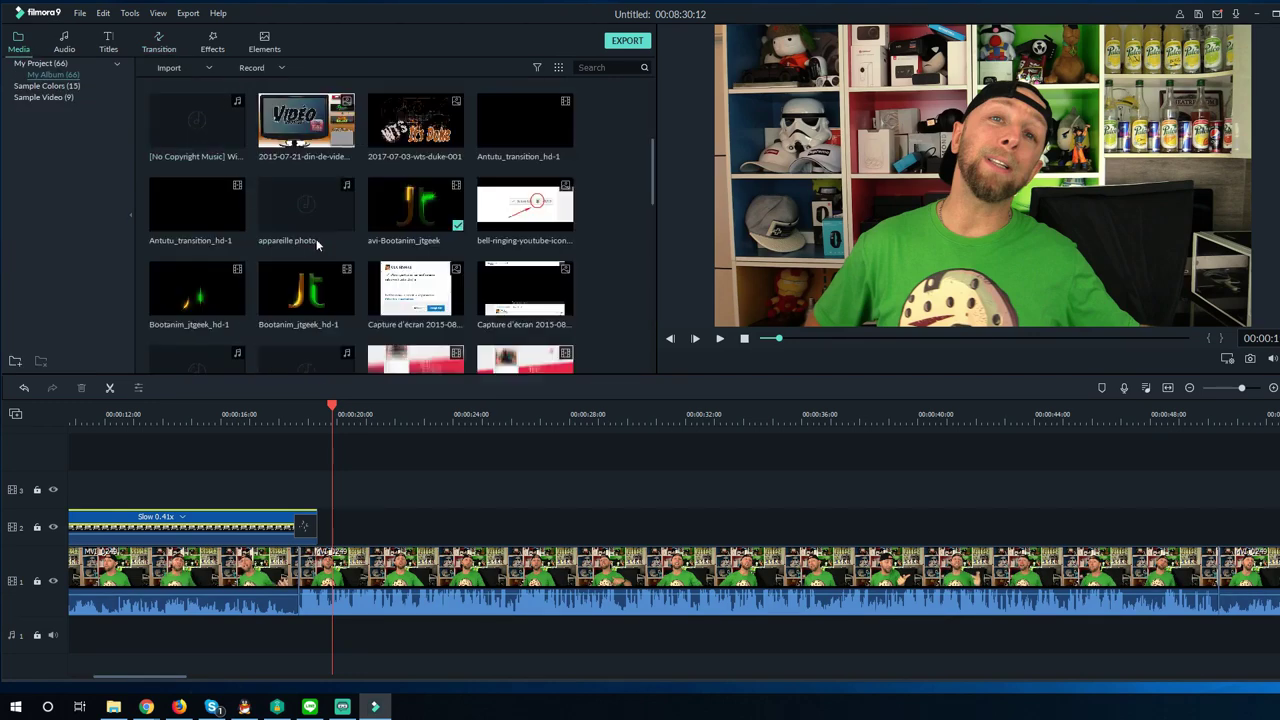
pyautogui.scroll(-8, 316, 245)
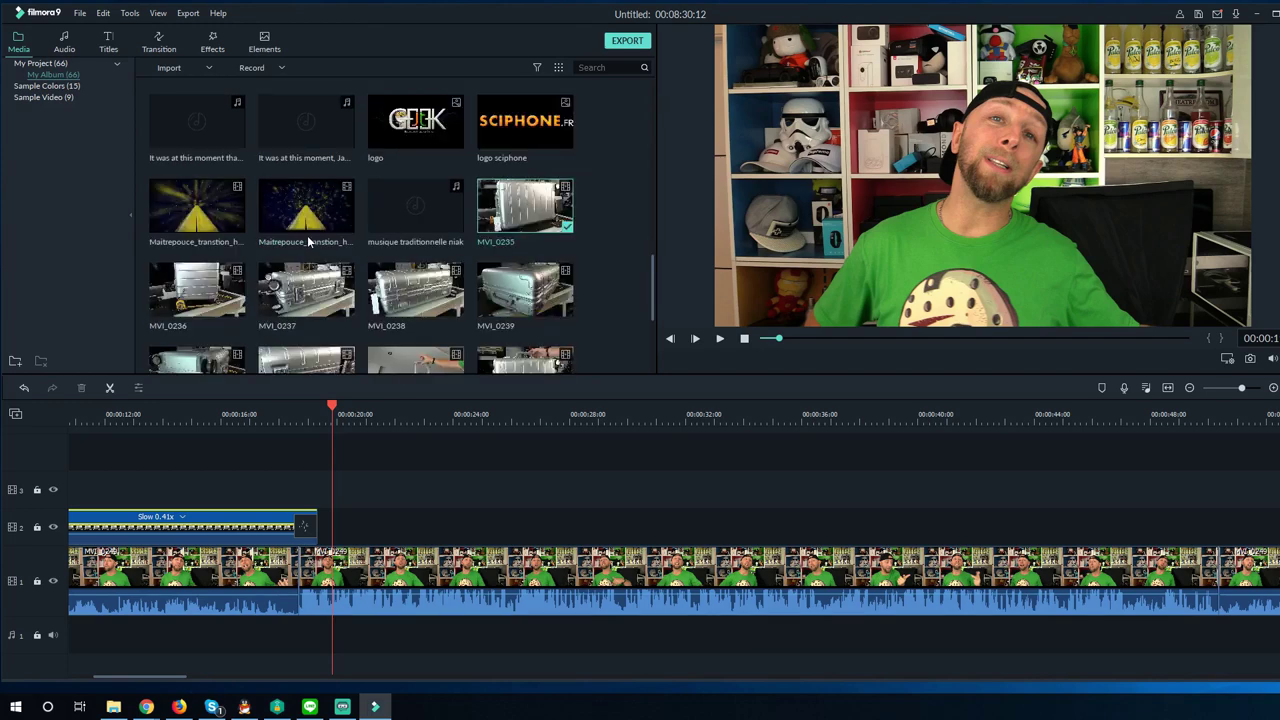
pyautogui.scroll(-8, 310, 242)
pyautogui.scroll(3, 310, 241)
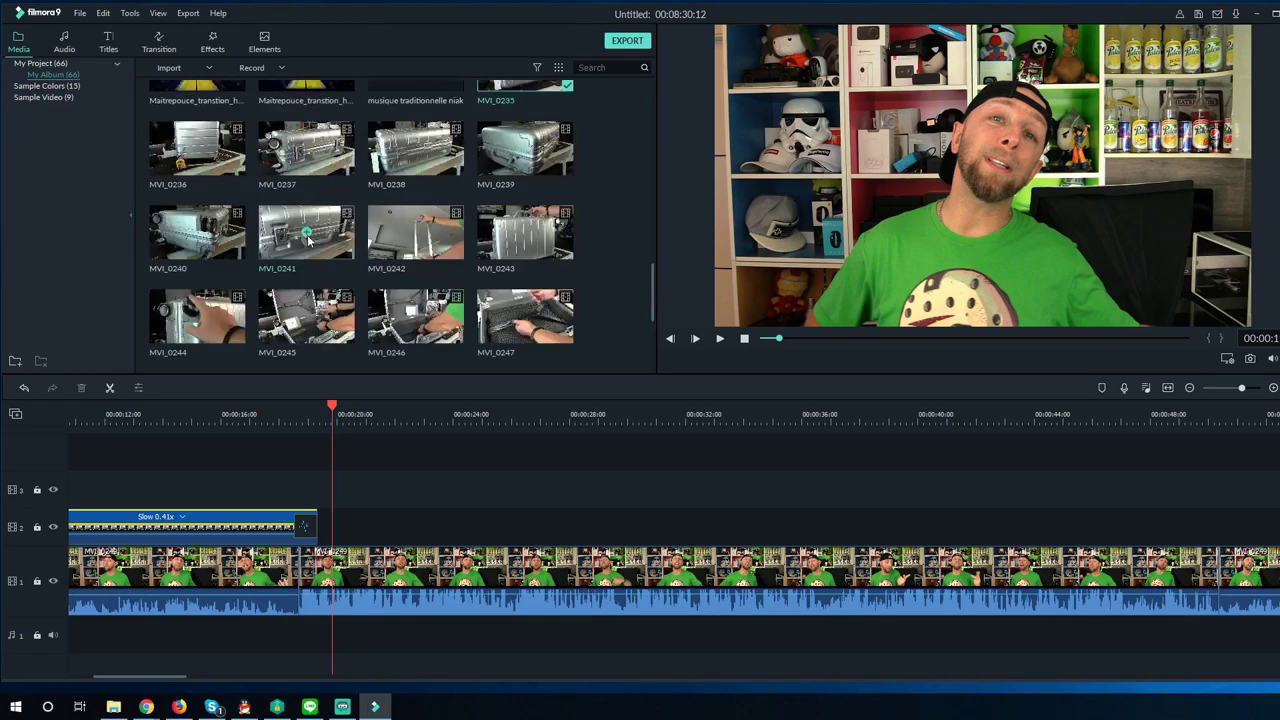
pyautogui.scroll(10, 307, 238)
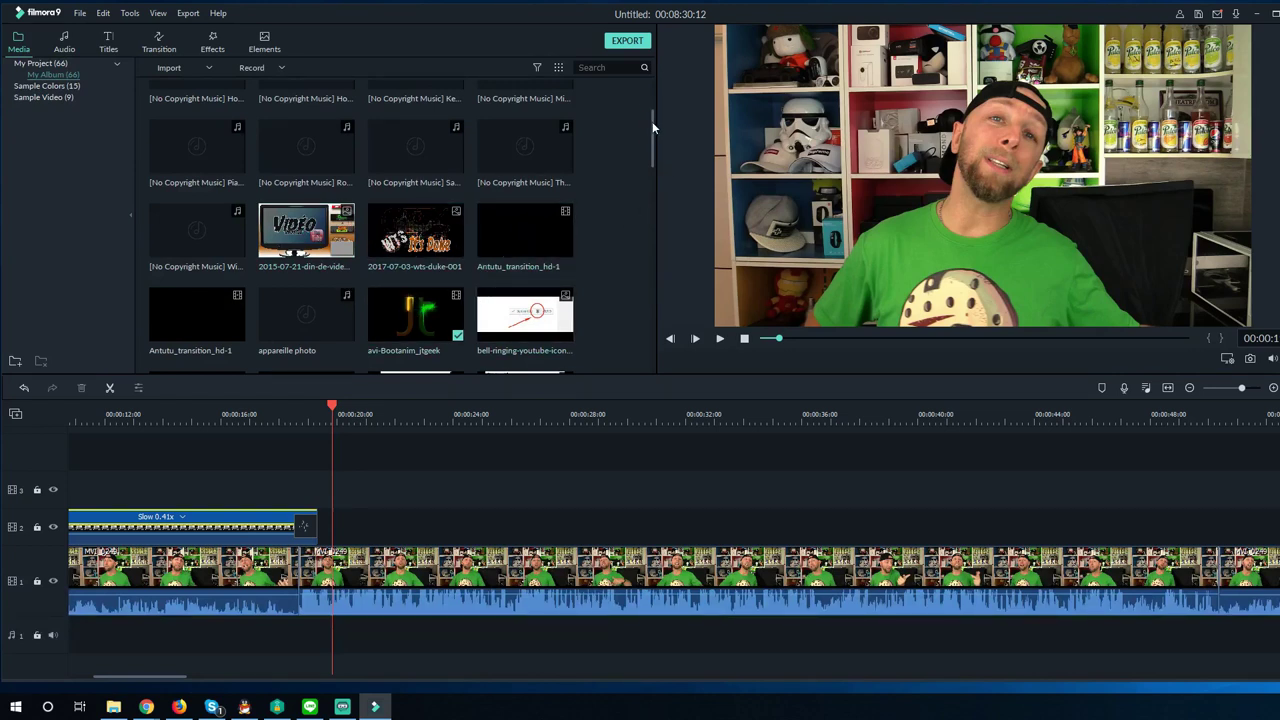
pyautogui.moveTo(653, 127); pyautogui.dragTo(648, 344)
pyautogui.moveTo(651, 213); pyautogui.dragTo(651, 189)
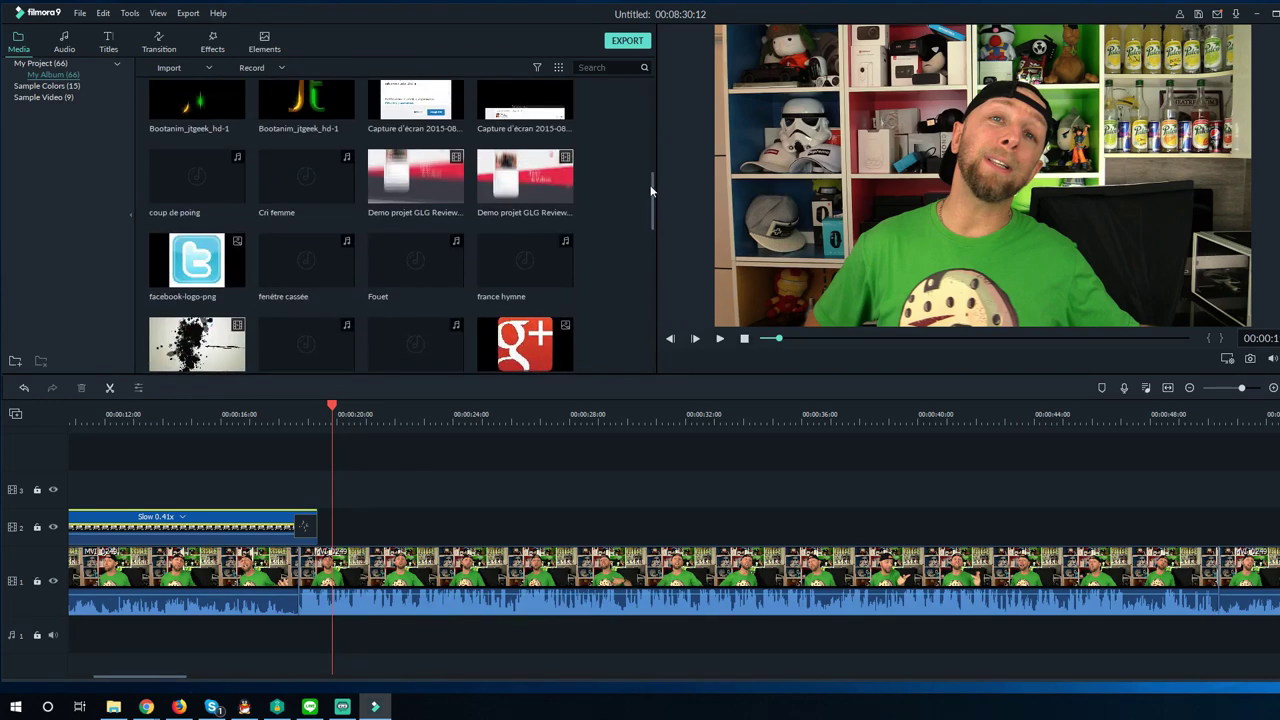
pyautogui.moveTo(418, 185); pyautogui.dragTo(296, 590)
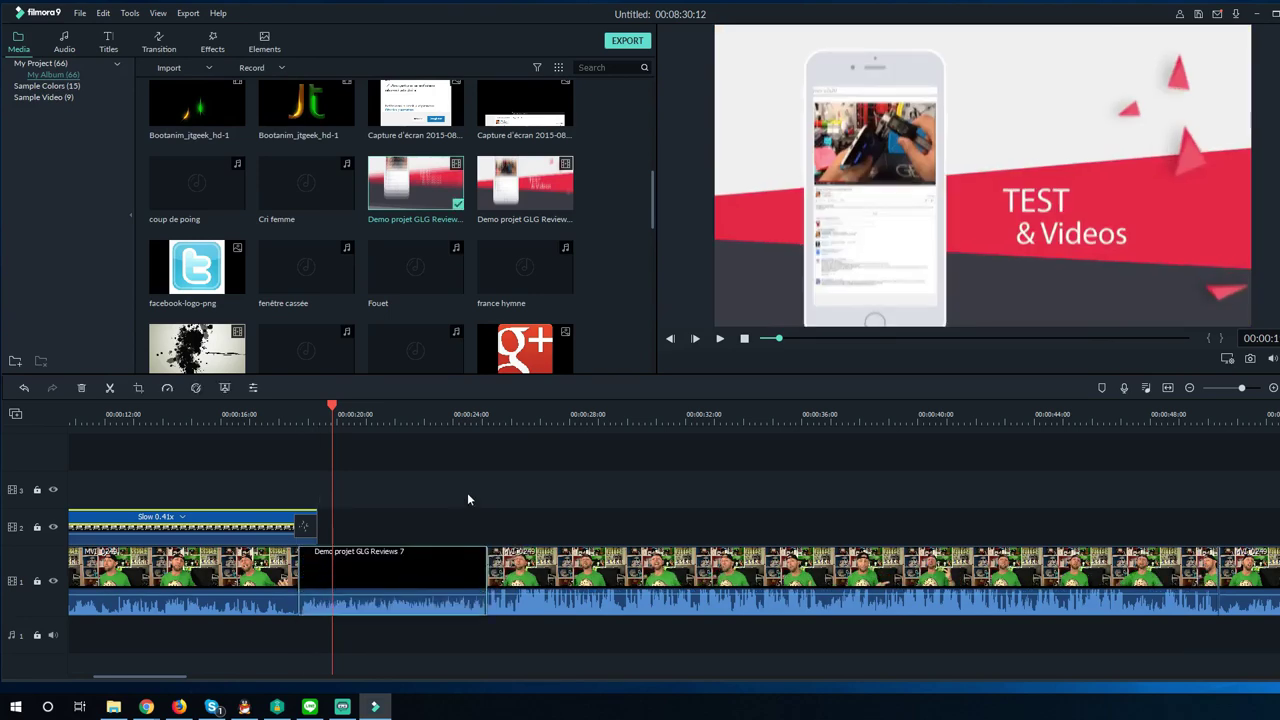
# Play the timeline from near the end of the demo clip into the following talking clip
pyautogui.click(469, 422)
pyautogui.press('space')
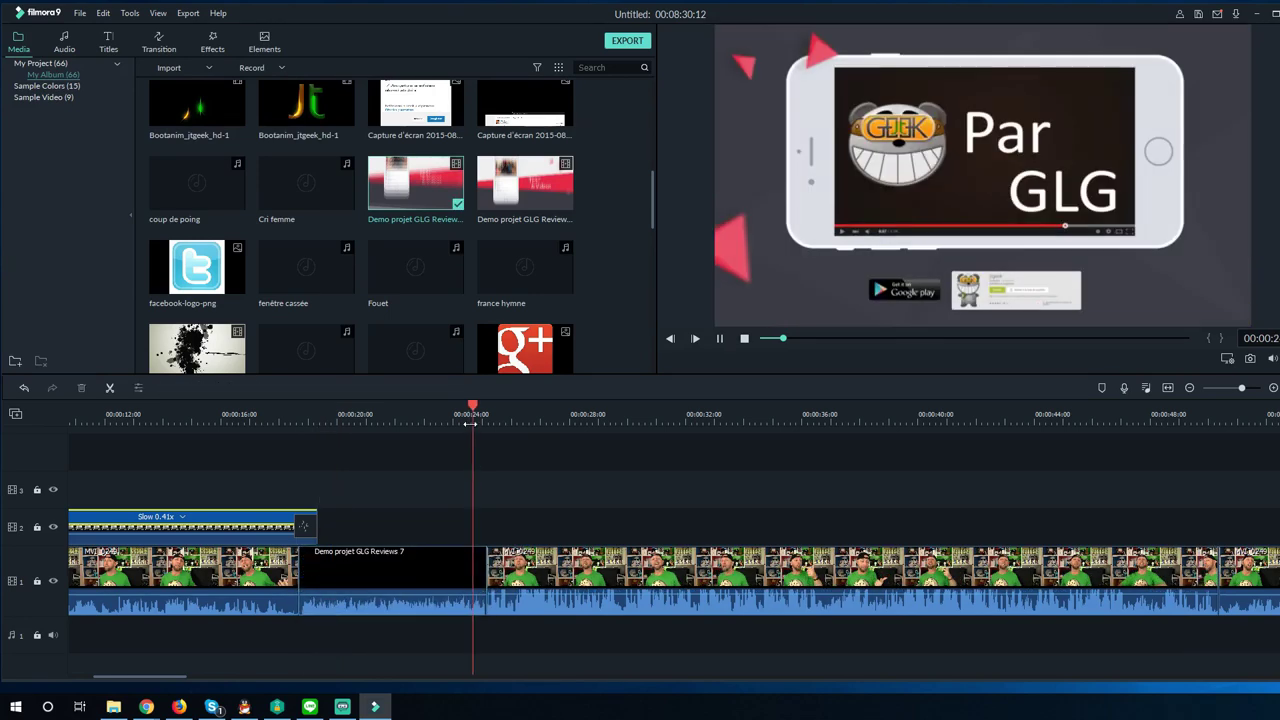
pyautogui.press('space')
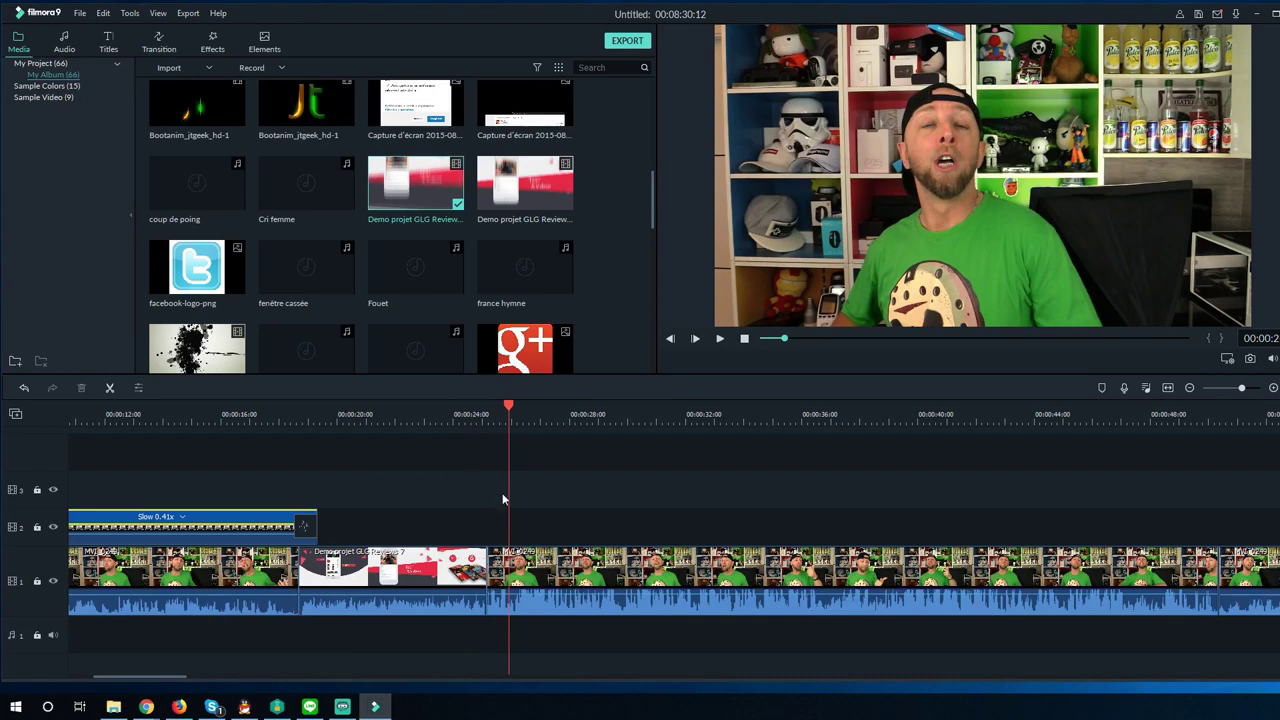
# Move the demo clip up to track 3 and extend the start of the following talking clip back to fill the gap on track 1
pyautogui.moveTo(381, 563); pyautogui.dragTo(391, 485)
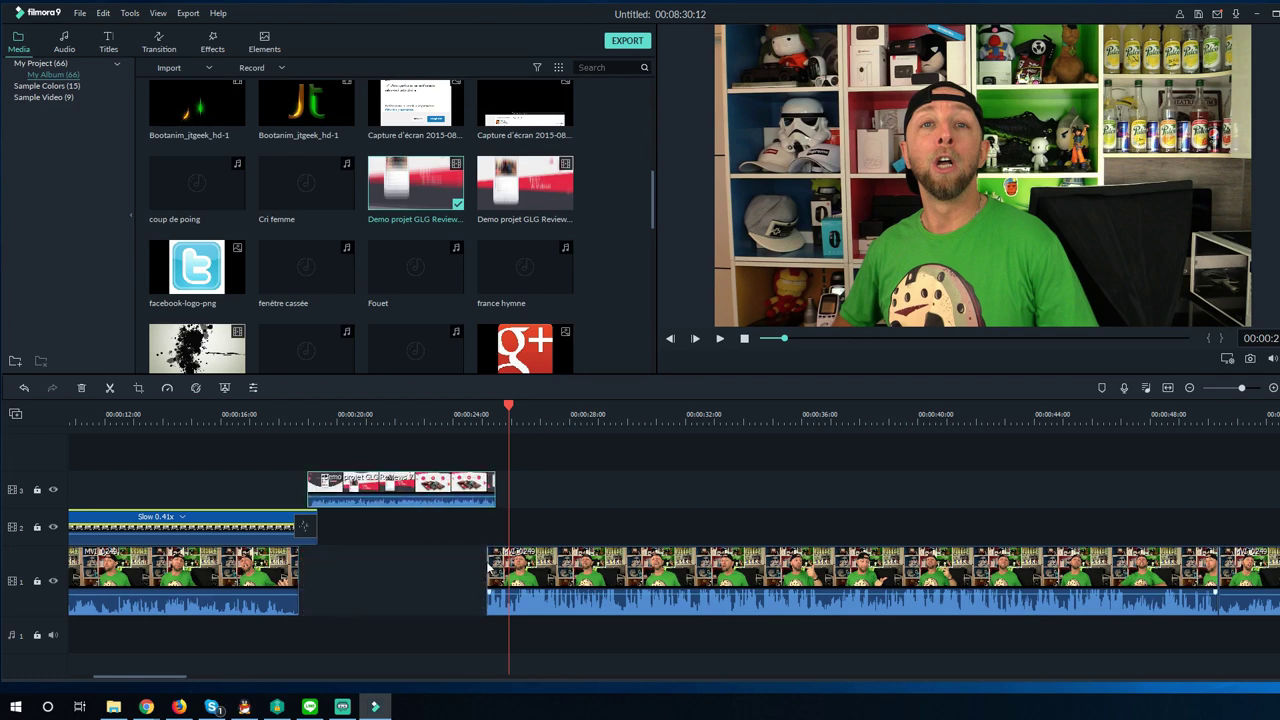
pyautogui.click(487, 566)
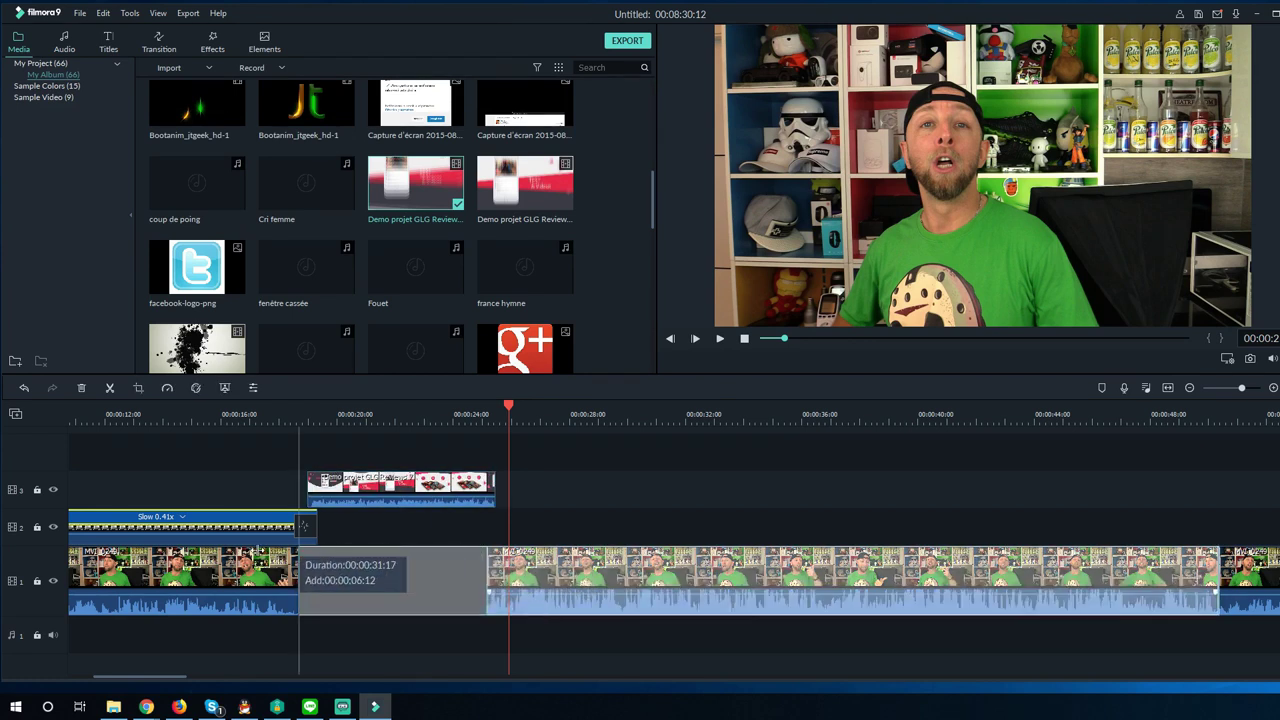
pyautogui.press('Delete')
# Play the timeline from just before the demo clip on track 3
pyautogui.click(286, 422)
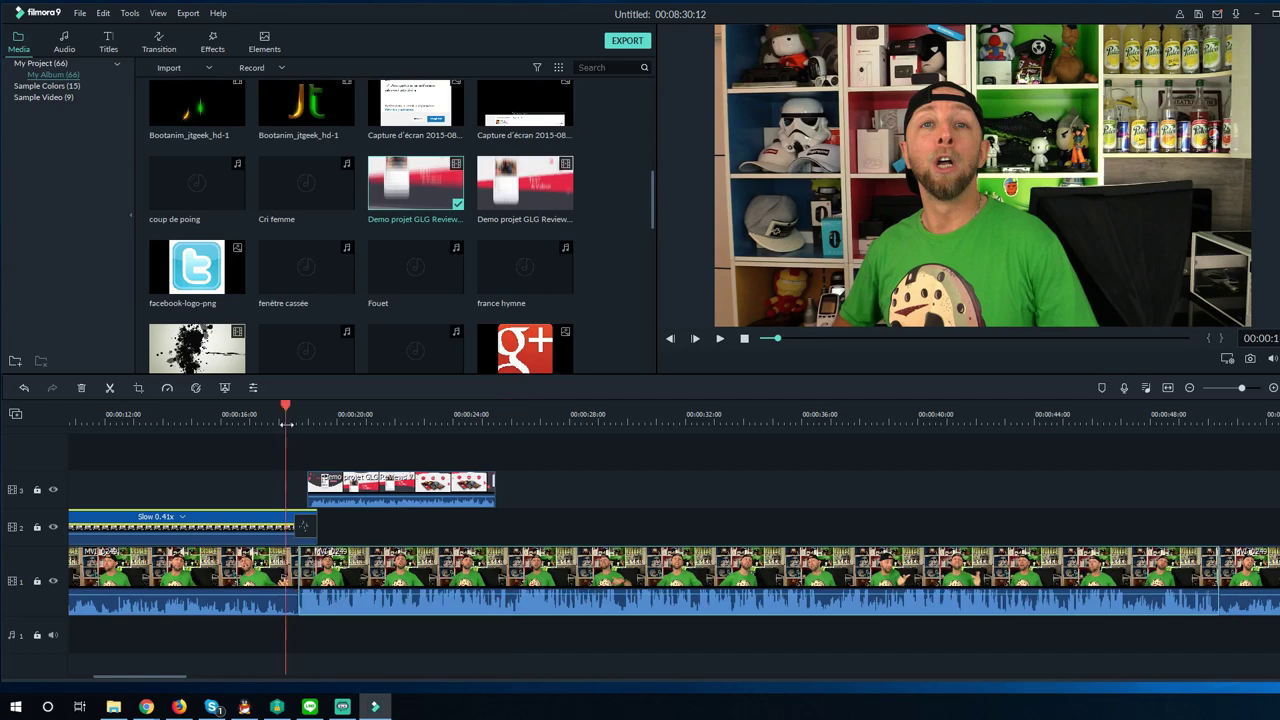
pyautogui.press('space')
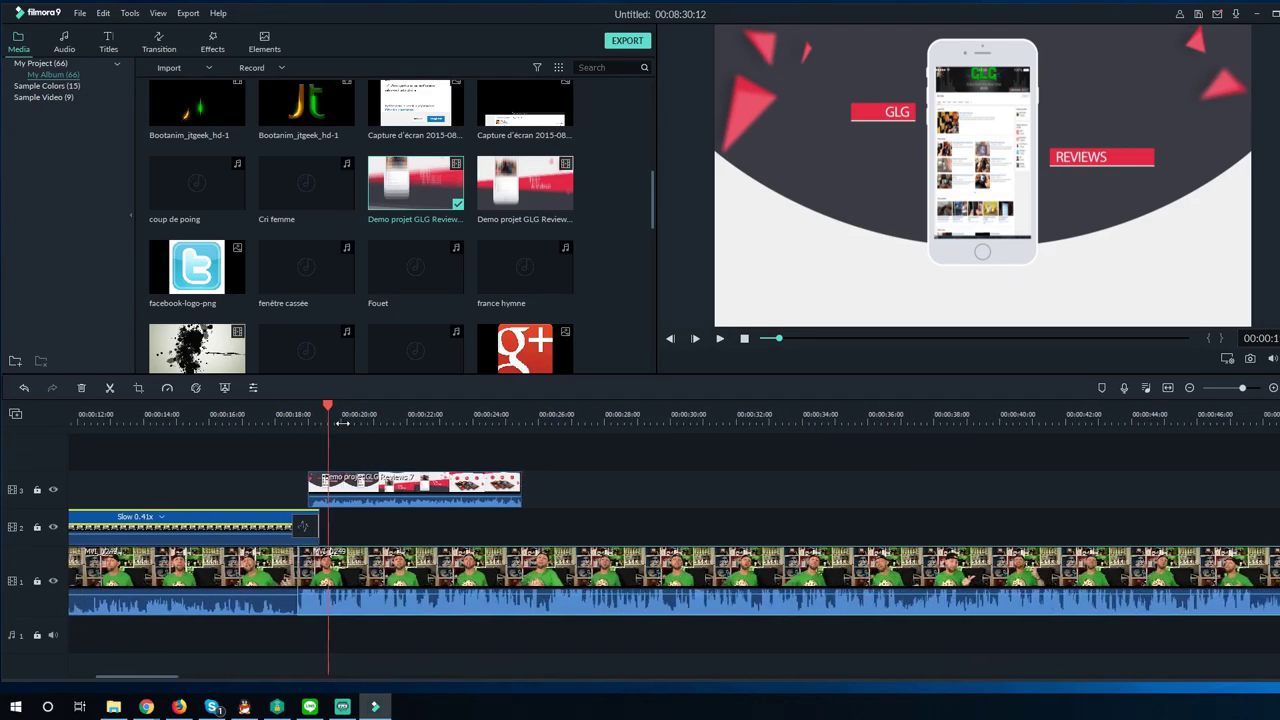
# Shift all track 1 clips after the opening section to start at about 1:35, and place the demo clip on track 1 after that section
pyautogui.hotkey('alt', 'c')
pyautogui.hotkey('ctrl', '-')
pyautogui.hotkey('ctrl', '-')
pyautogui.hotkey('ctrl', '-')
pyautogui.hotkey('ctrl', '-')
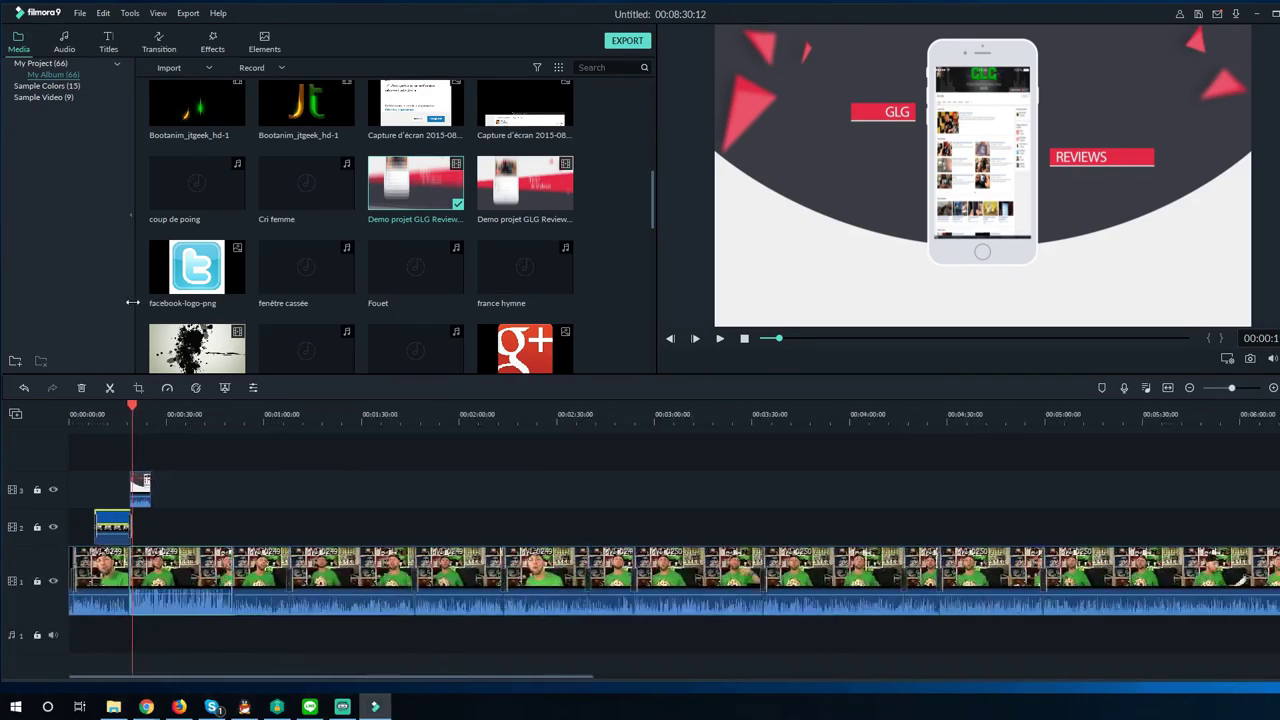
pyautogui.hotkey('ctrl', '-')
pyautogui.hotkey('ctrl', '+')
pyautogui.hotkey('ctrl', '+')
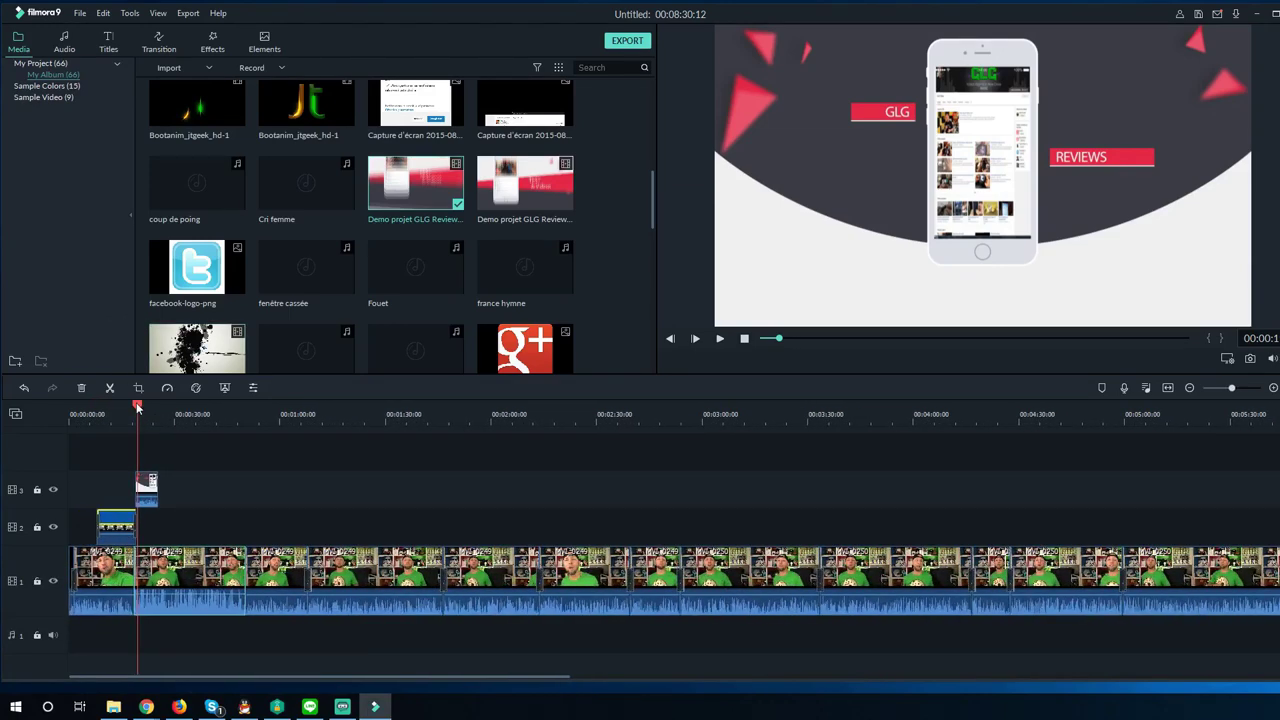
pyautogui.moveTo(138, 422); pyautogui.dragTo(152, 422)
pyautogui.hotkey('ctrl', '+')
pyautogui.hotkey('ctrl', '+')
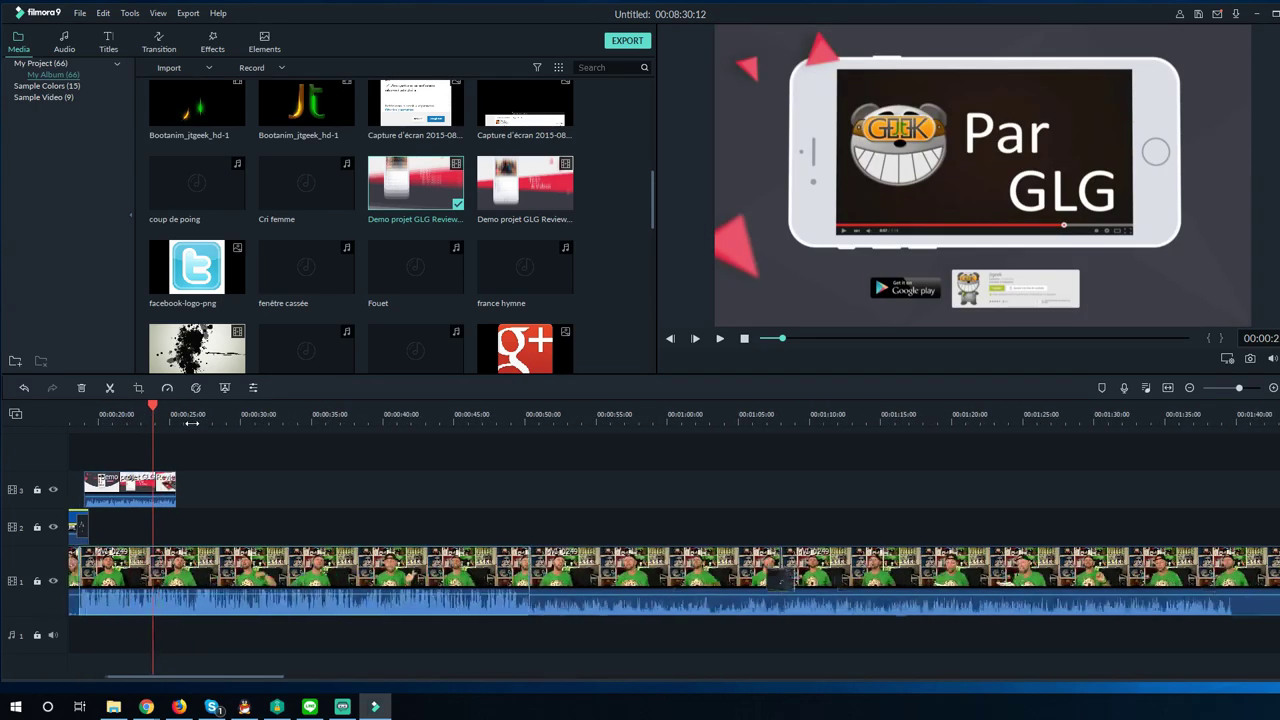
pyautogui.hotkey('ctrl', '-')
pyautogui.hotkey('ctrl', '-')
pyautogui.hotkey('ctrl', '-')
pyautogui.hotkey('ctrl', '-')
pyautogui.hotkey('ctrl', '-')
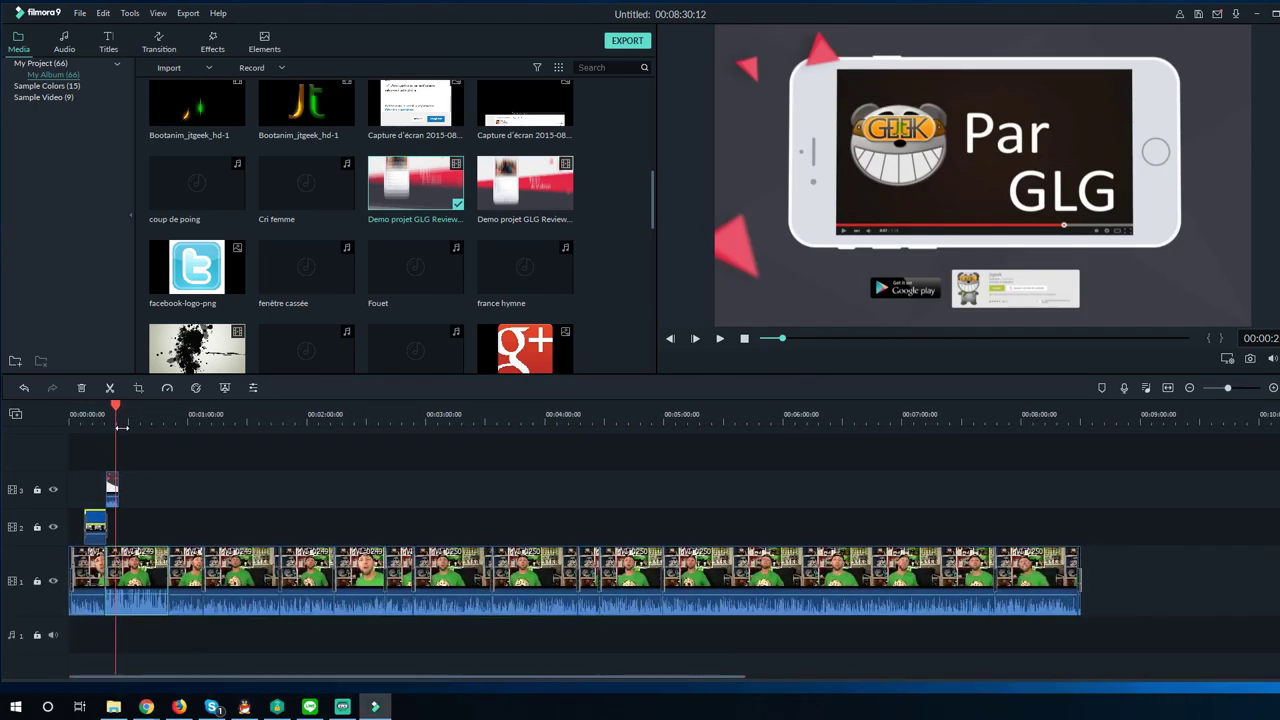
pyautogui.moveTo(1108, 651); pyautogui.dragTo(253, 561)
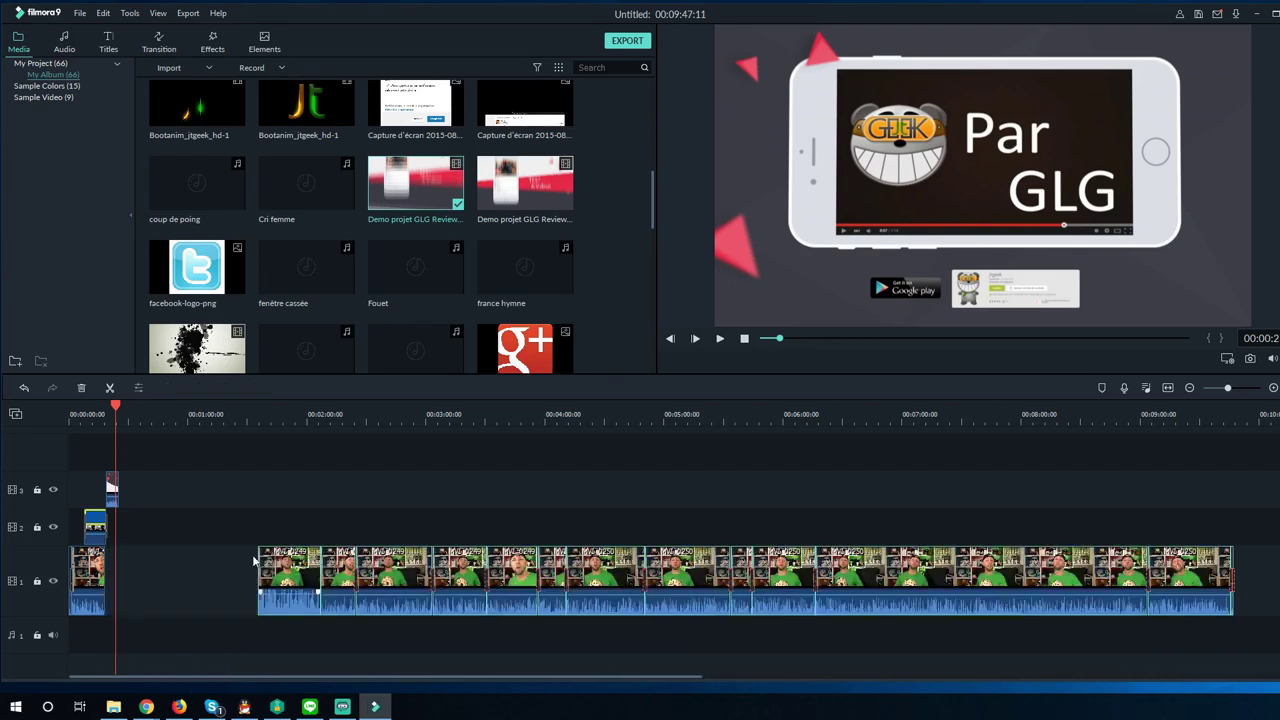
pyautogui.moveTo(113, 484); pyautogui.dragTo(113, 583)
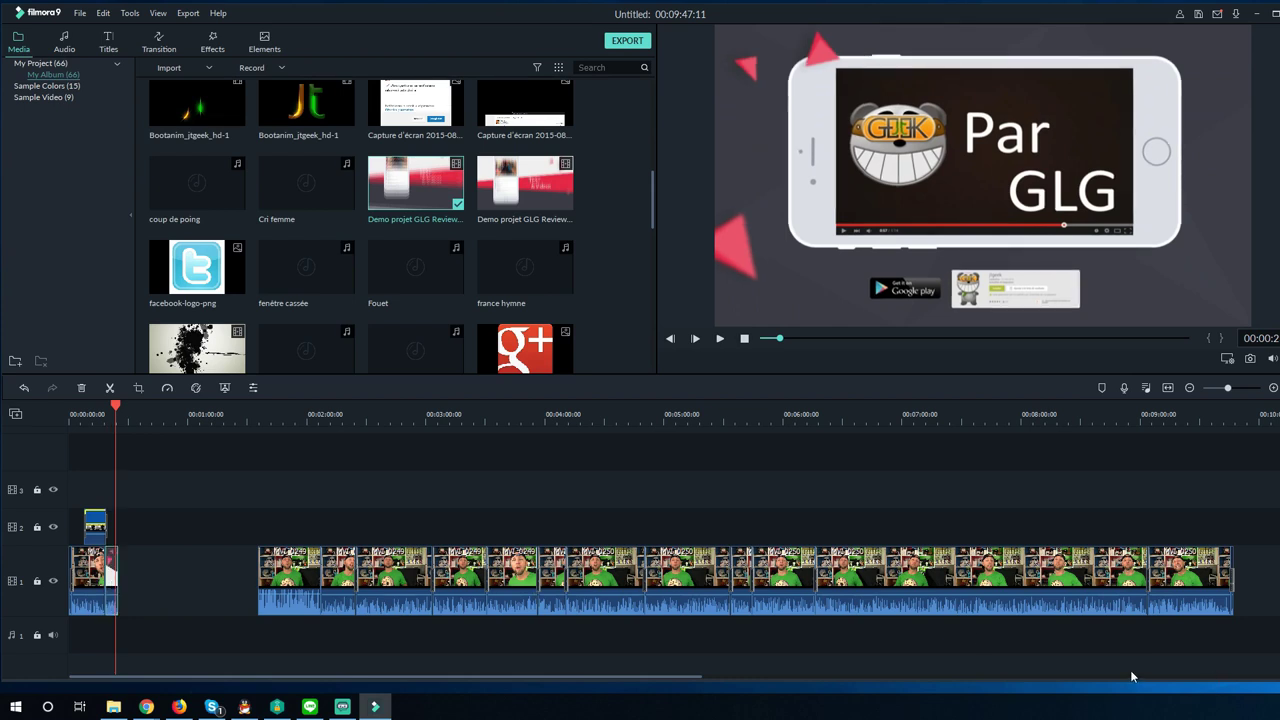
# Select all the shifted track 1 clips together and move them back directly against the end of the demo clip
pyautogui.moveTo(1232, 644); pyautogui.dragTo(167, 560)
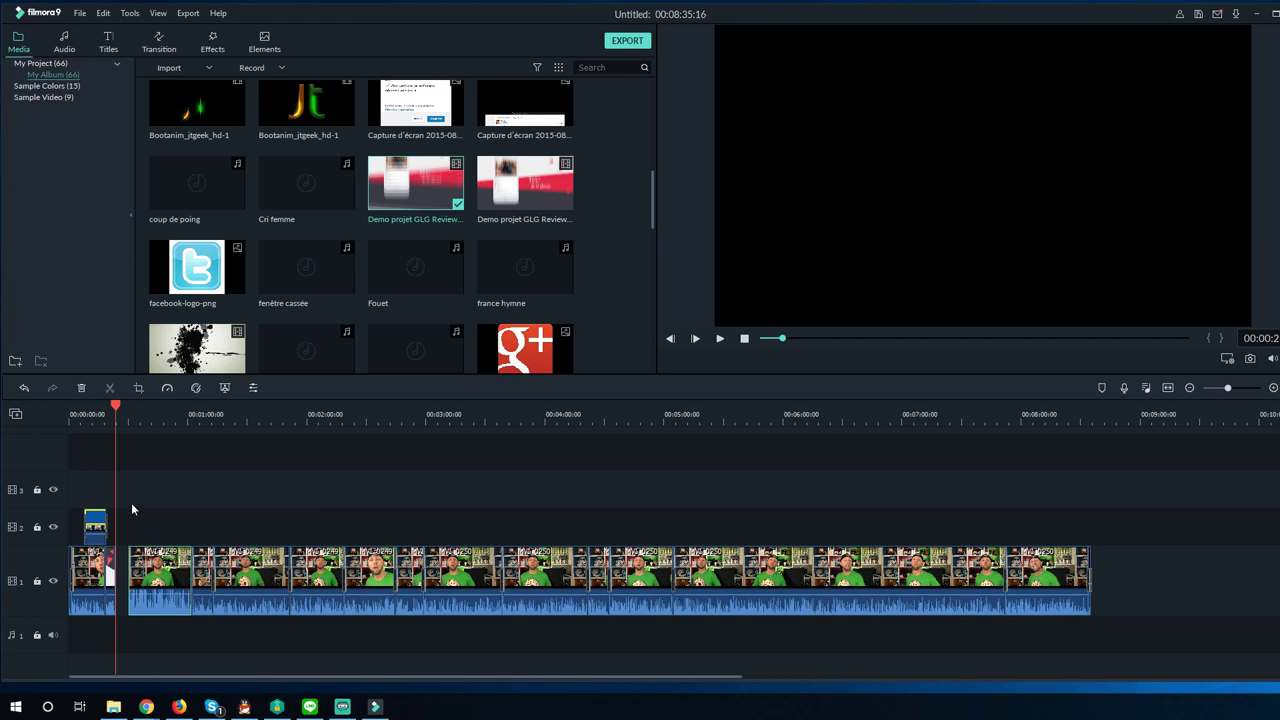
pyautogui.click(26, 392)
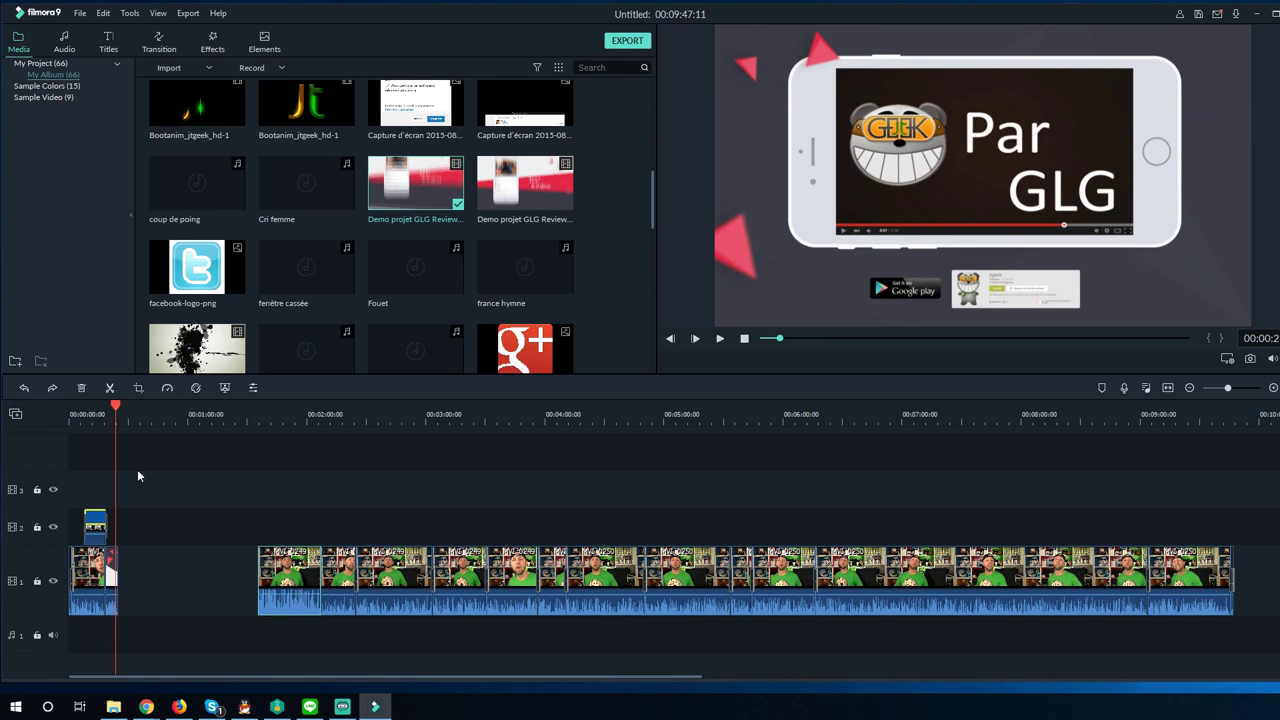
pyautogui.moveTo(277, 511); pyautogui.dragTo(1236, 583)
pyautogui.moveTo(272, 566); pyautogui.dragTo(142, 565)
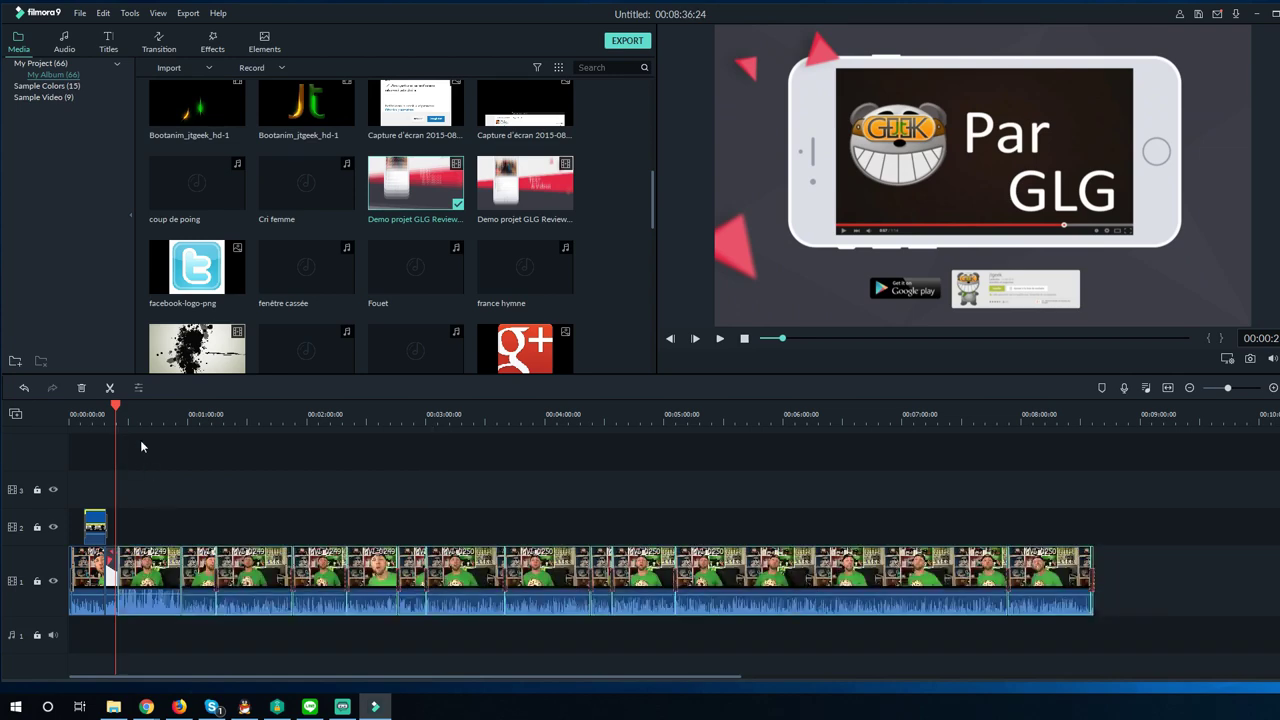
# Play the timeline from just before the demo clip to check its insertion on track 1
pyautogui.scroll(4, 118, 414)
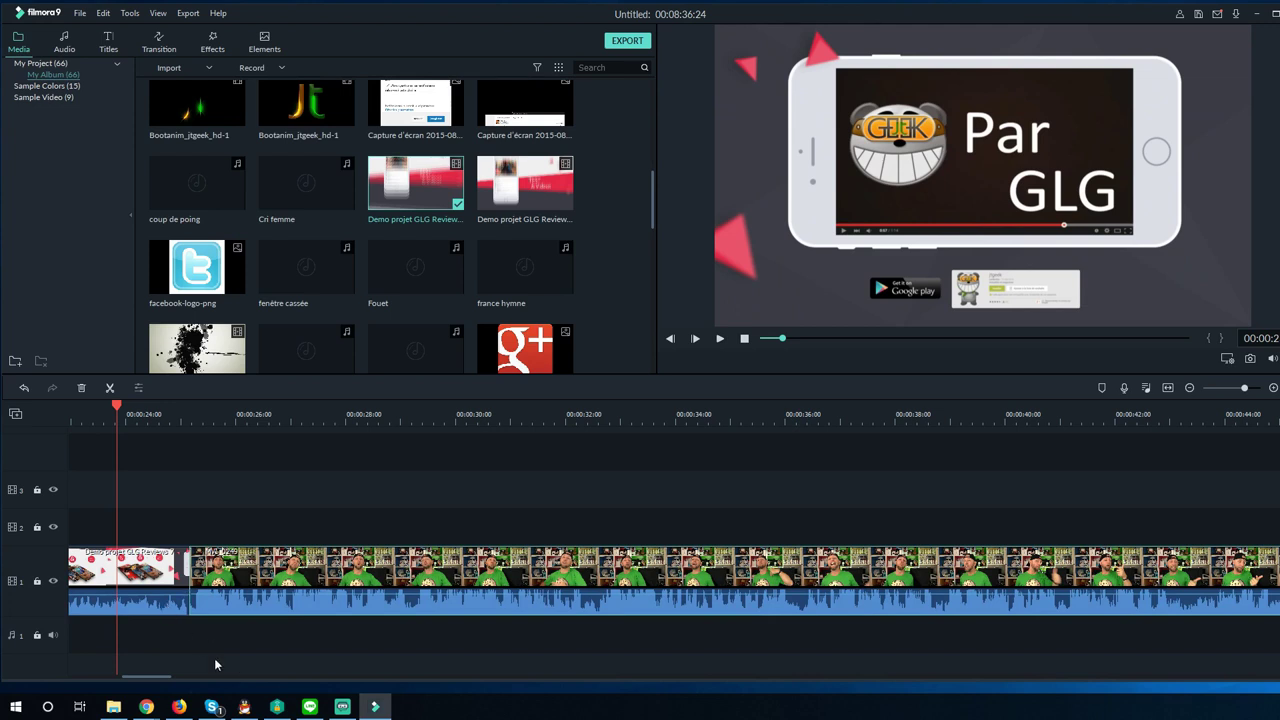
pyautogui.hscroll(-3, 160, 678)
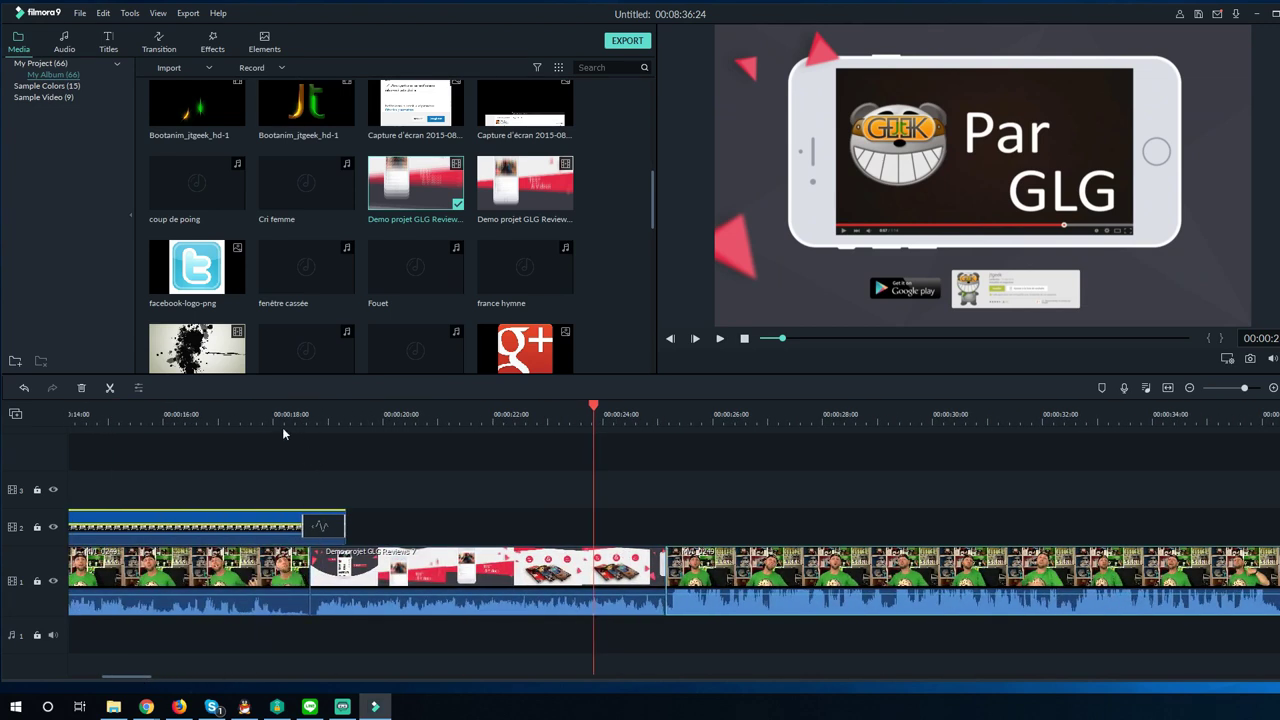
pyautogui.click(262, 420)
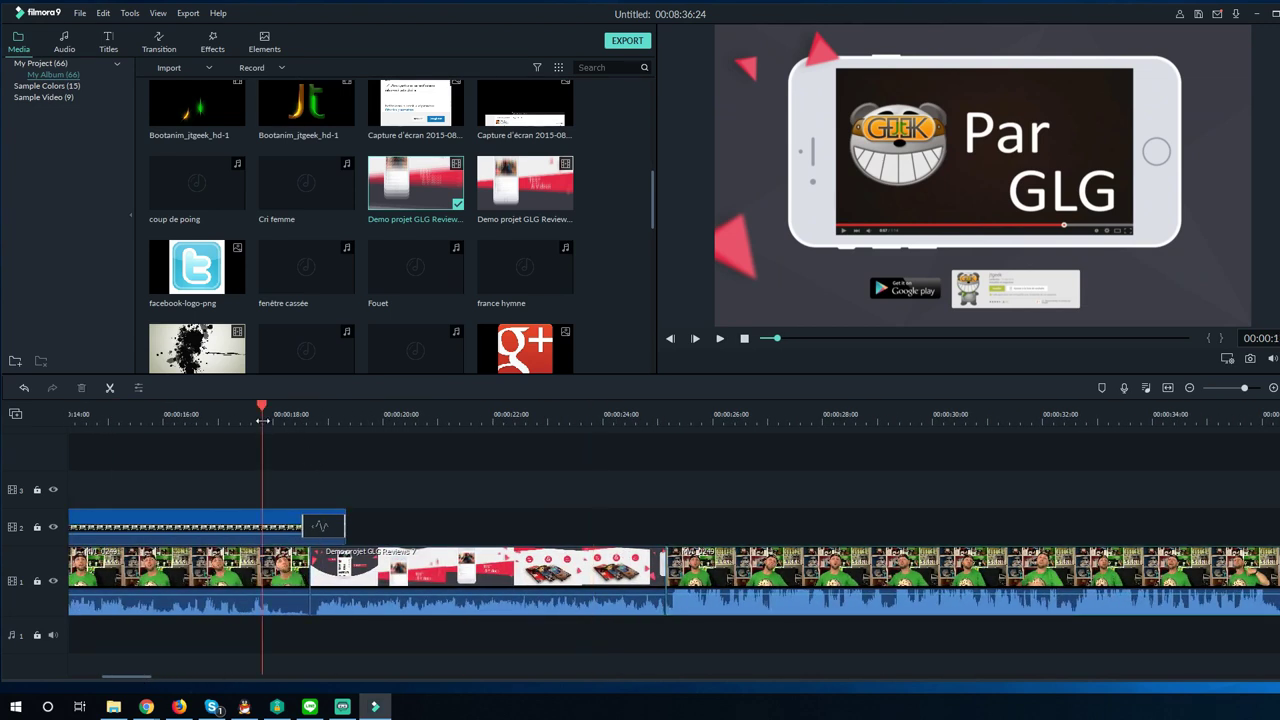
pyautogui.press('space')
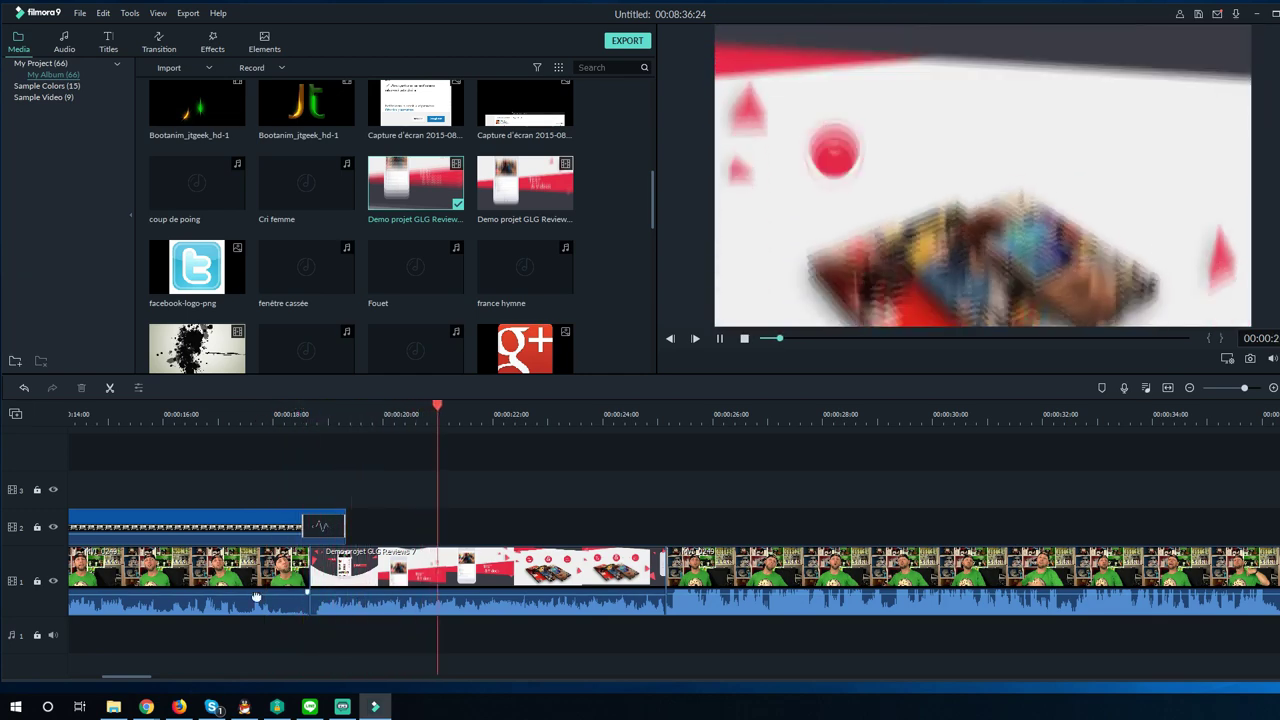
# Apply a Pan & Zoom to the talking-head clip after the demo clip, sizing the end frame to 1323 x 744 around the presenter
pyautogui.moveTo(108, 677); pyautogui.dragTo(134, 679)
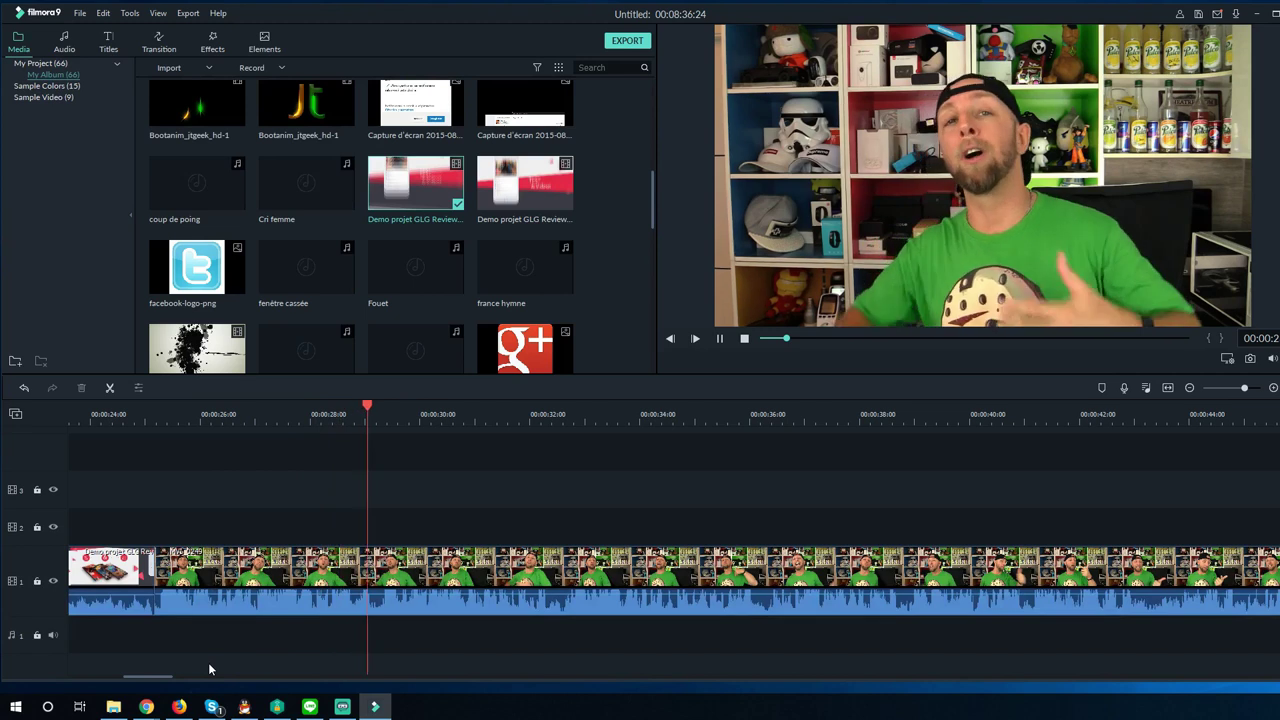
pyautogui.press('space')
pyautogui.click(472, 576)
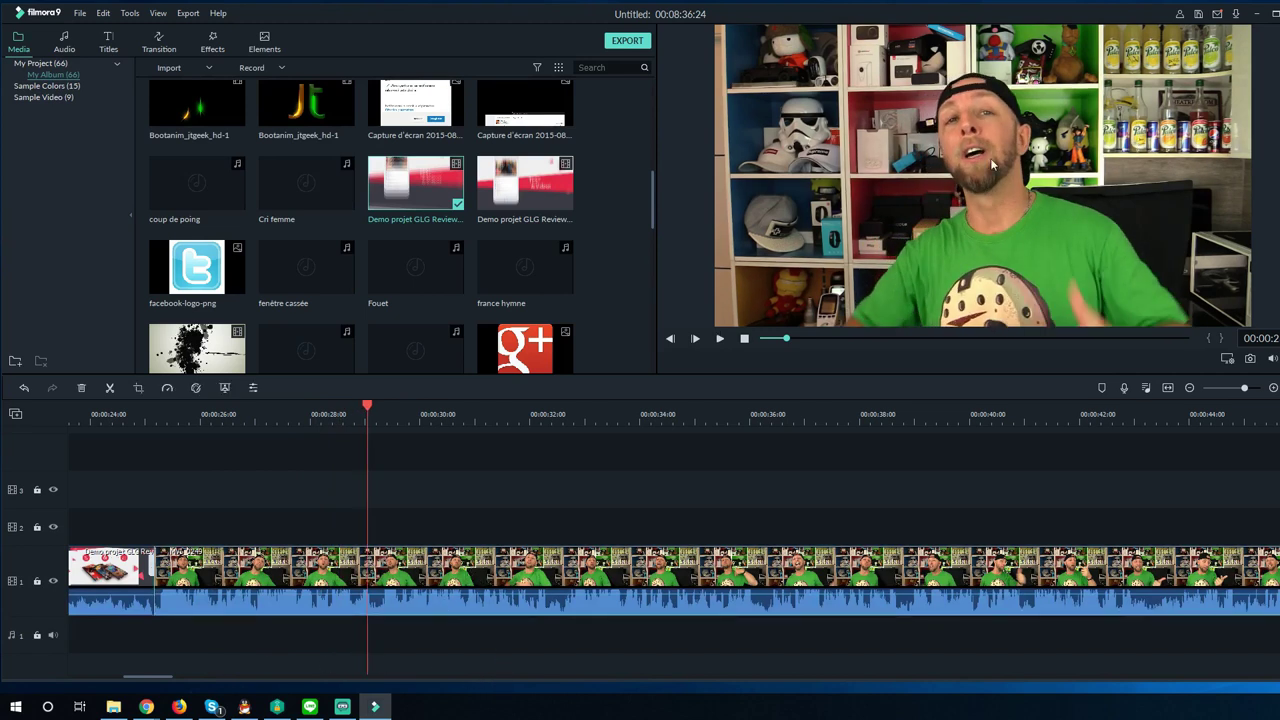
pyautogui.rightClick(962, 120)
pyautogui.rightClick(398, 578)
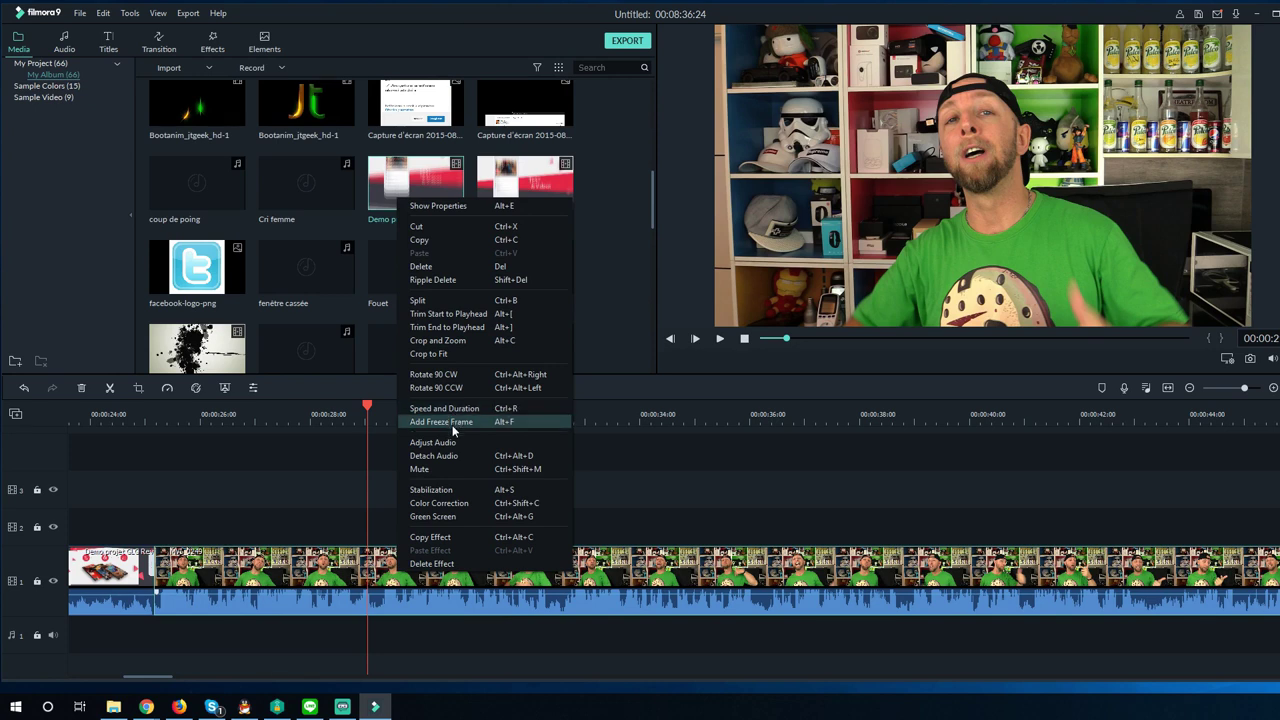
pyautogui.click(452, 341)
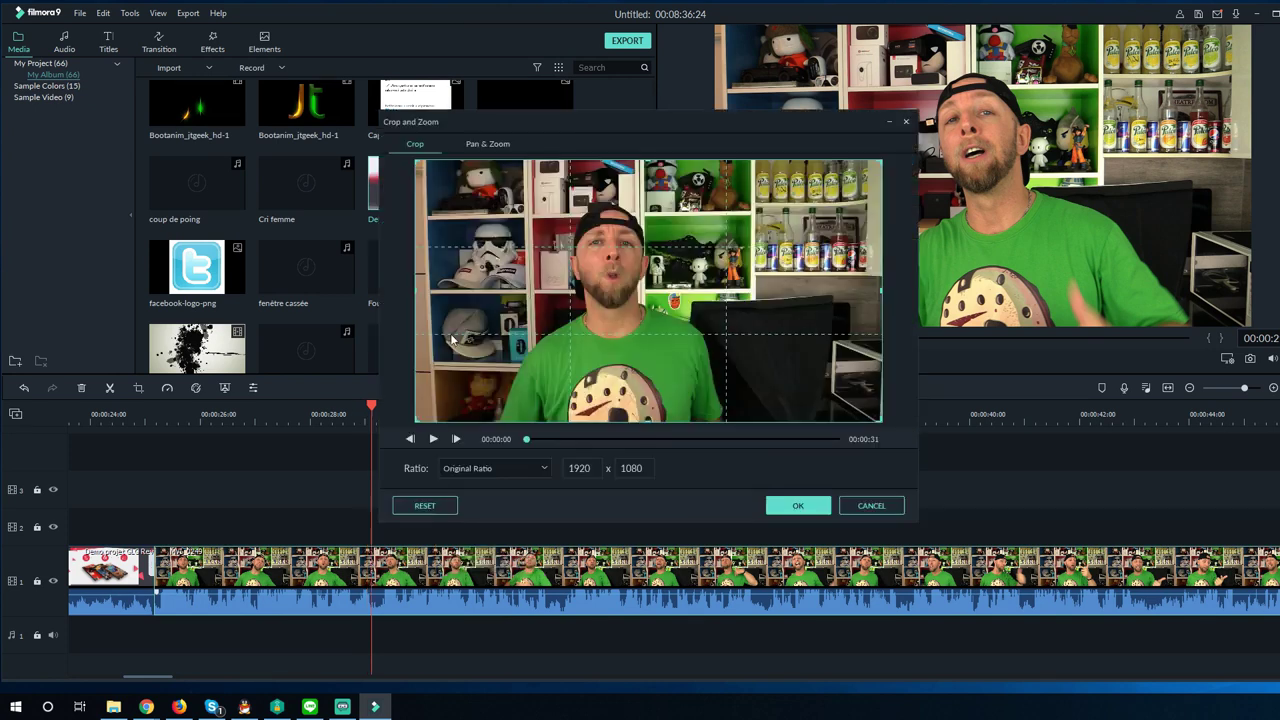
pyautogui.click(493, 144)
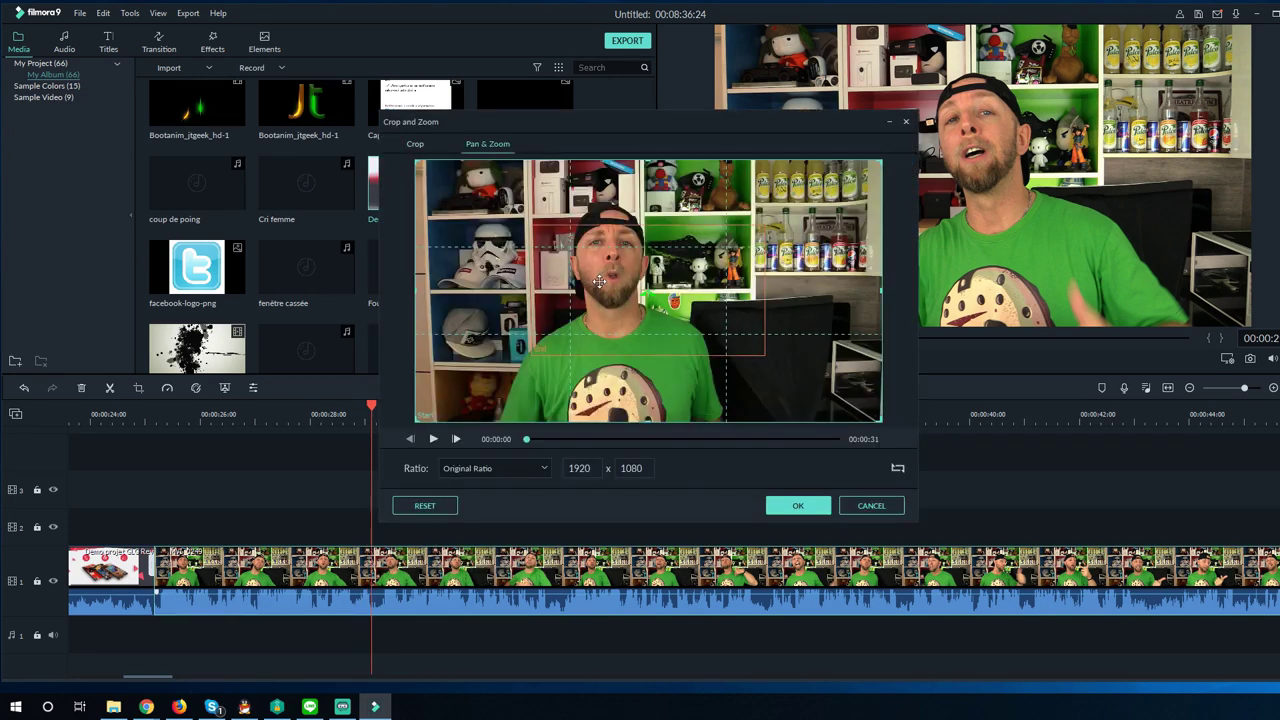
pyautogui.moveTo(532, 356); pyautogui.dragTo(440, 386)
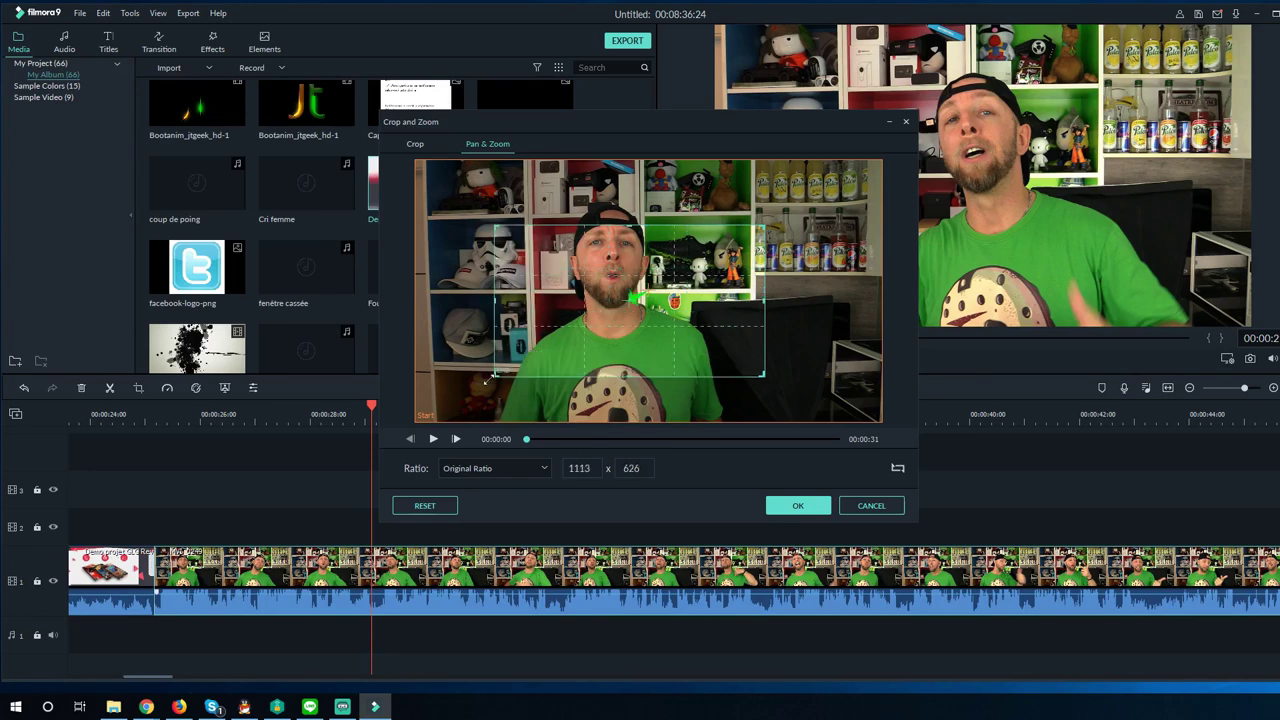
pyautogui.moveTo(615, 305); pyautogui.dragTo(626, 274)
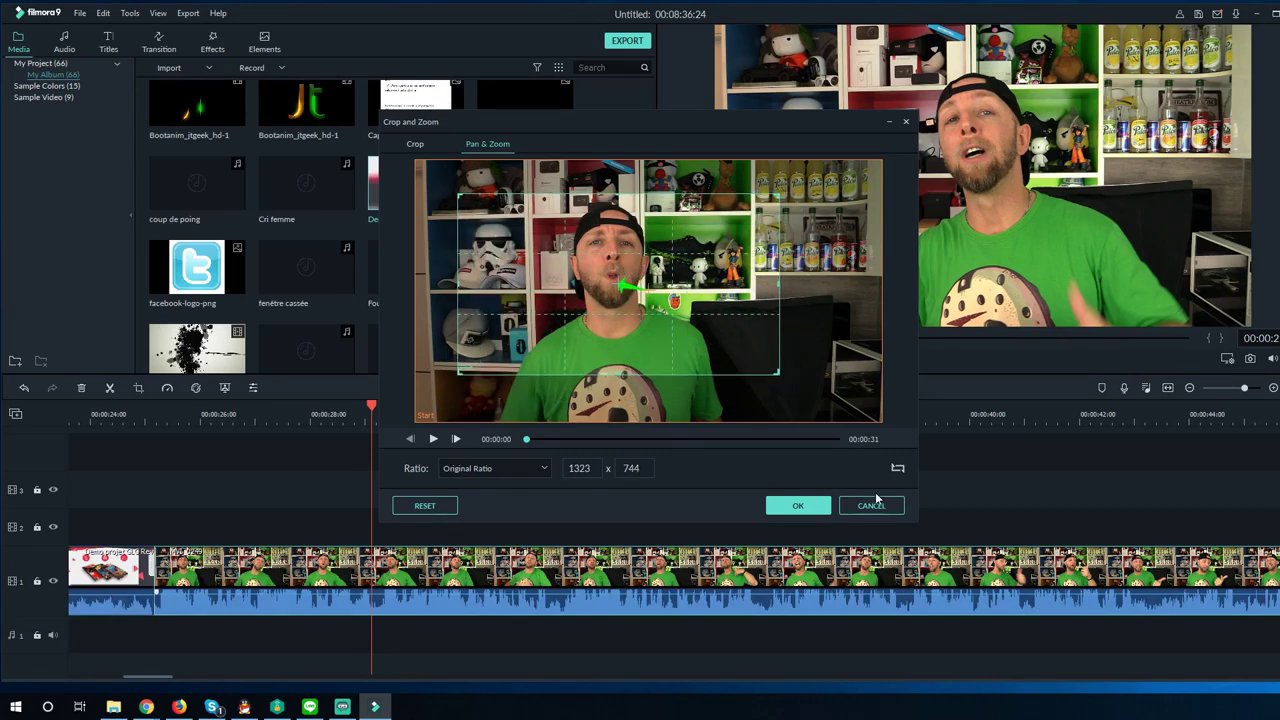
pyautogui.click(811, 507)
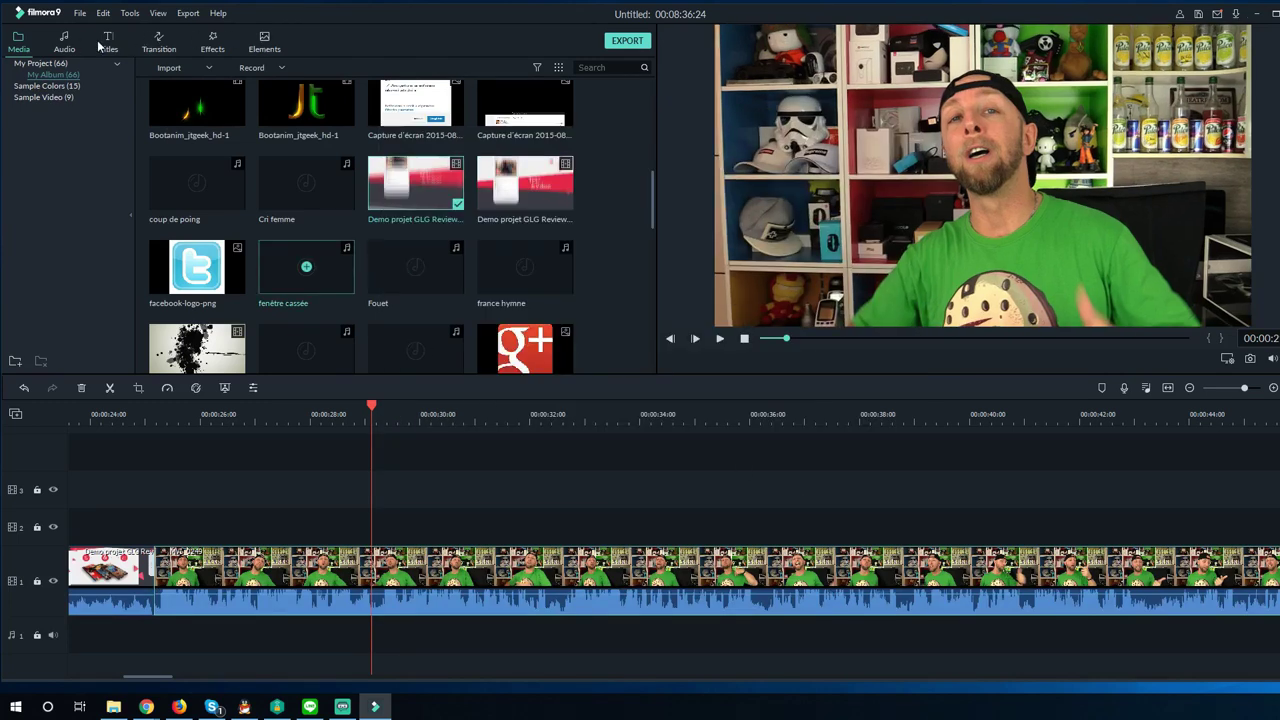
# Add the Credit 4 title on track 2 at the playhead, about 0:29, and extend its end to about 0:38
pyautogui.click(104, 44)
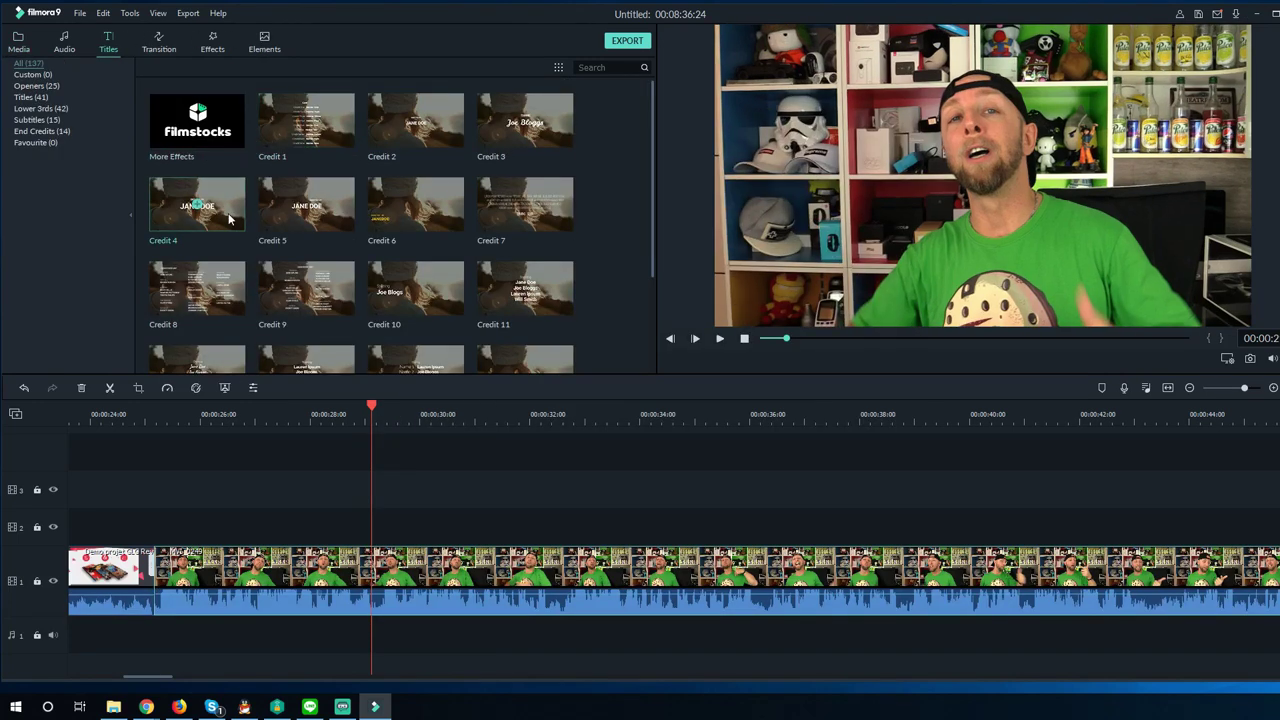
pyautogui.click(292, 215)
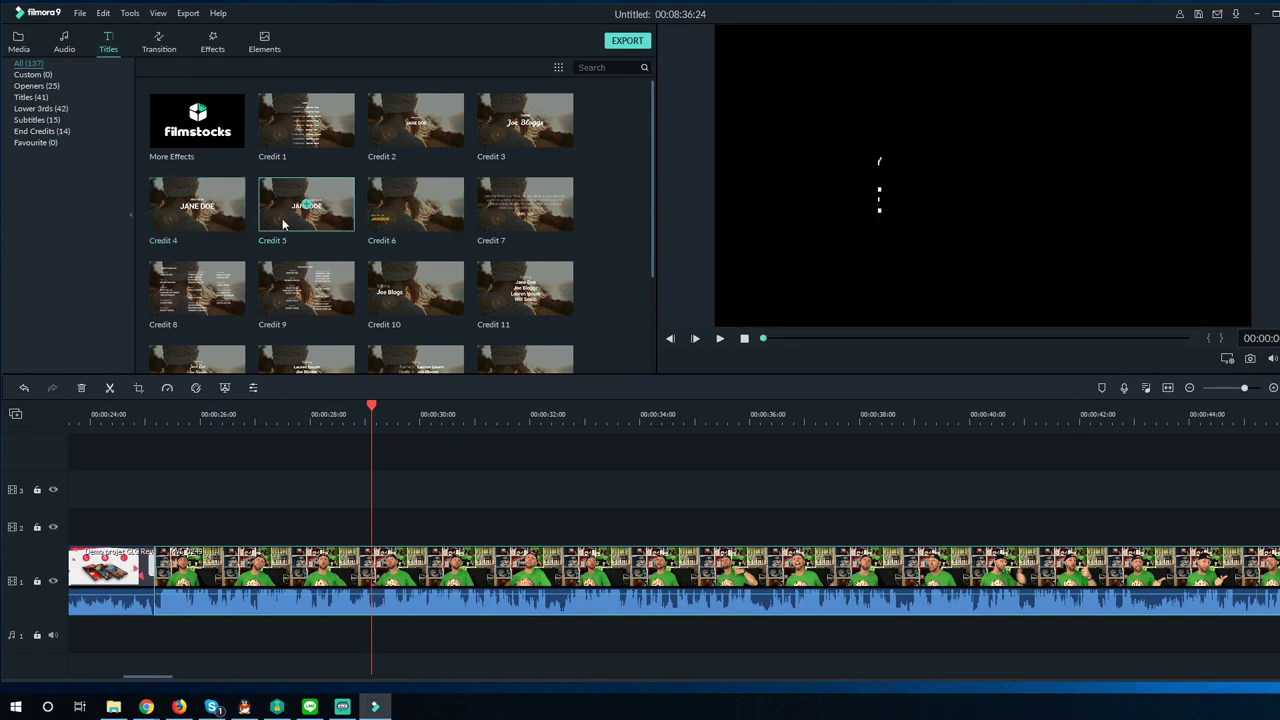
pyautogui.moveTo(197, 204); pyautogui.dragTo(400, 527)
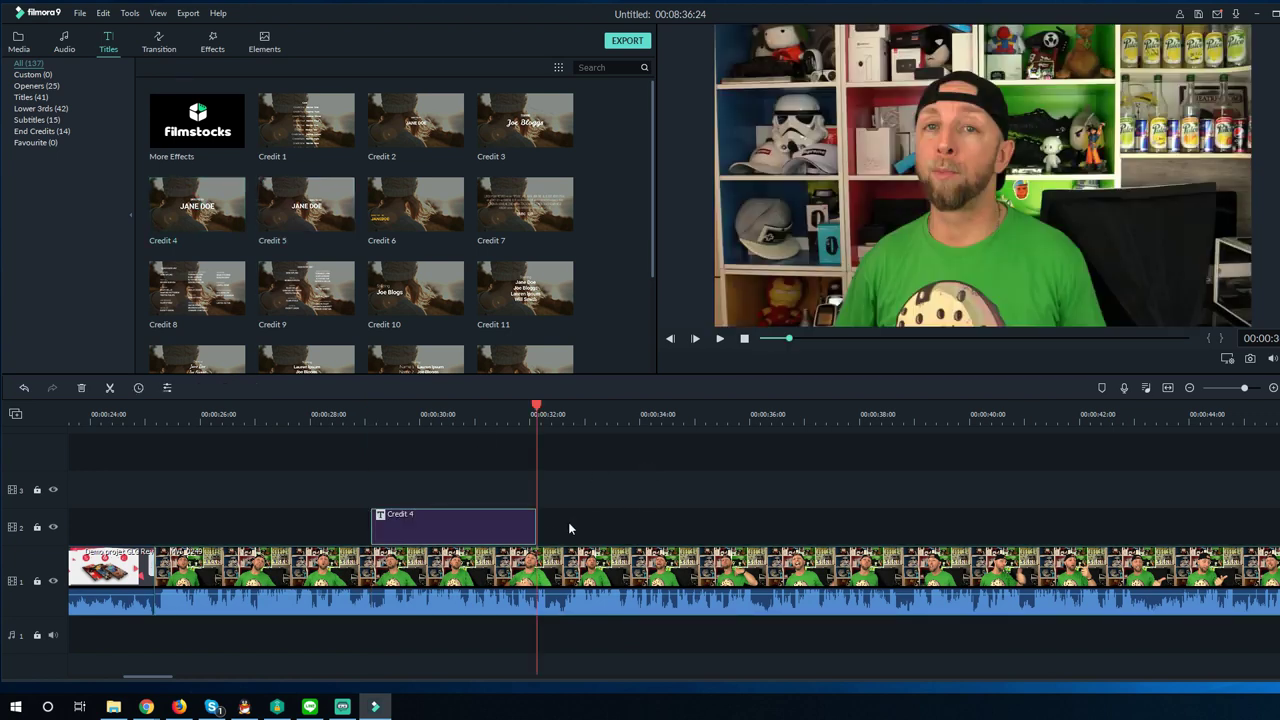
pyautogui.moveTo(536, 521); pyautogui.dragTo(889, 521)
# Replace the title's two text lines with "Tous les liens" and "Sont dans la description"
pyautogui.doubleClick(987, 158)
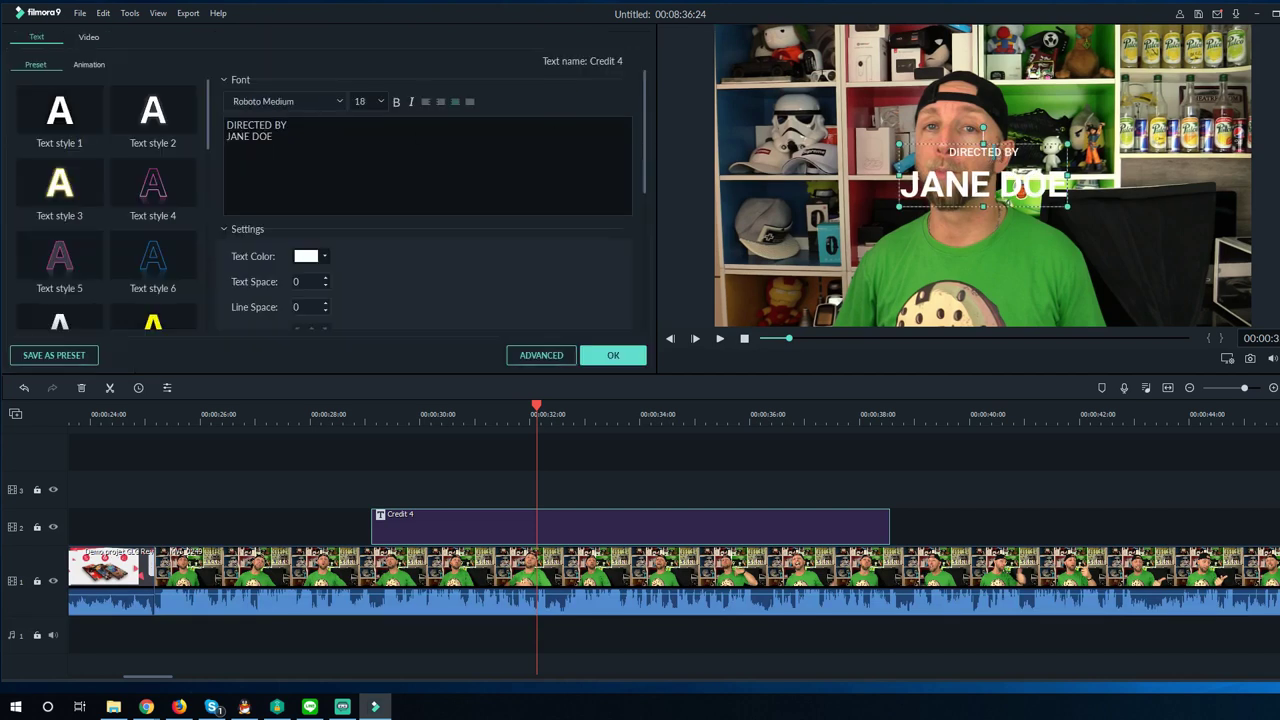
pyautogui.hotkey('shift', 'Home')
pyautogui.write('T')
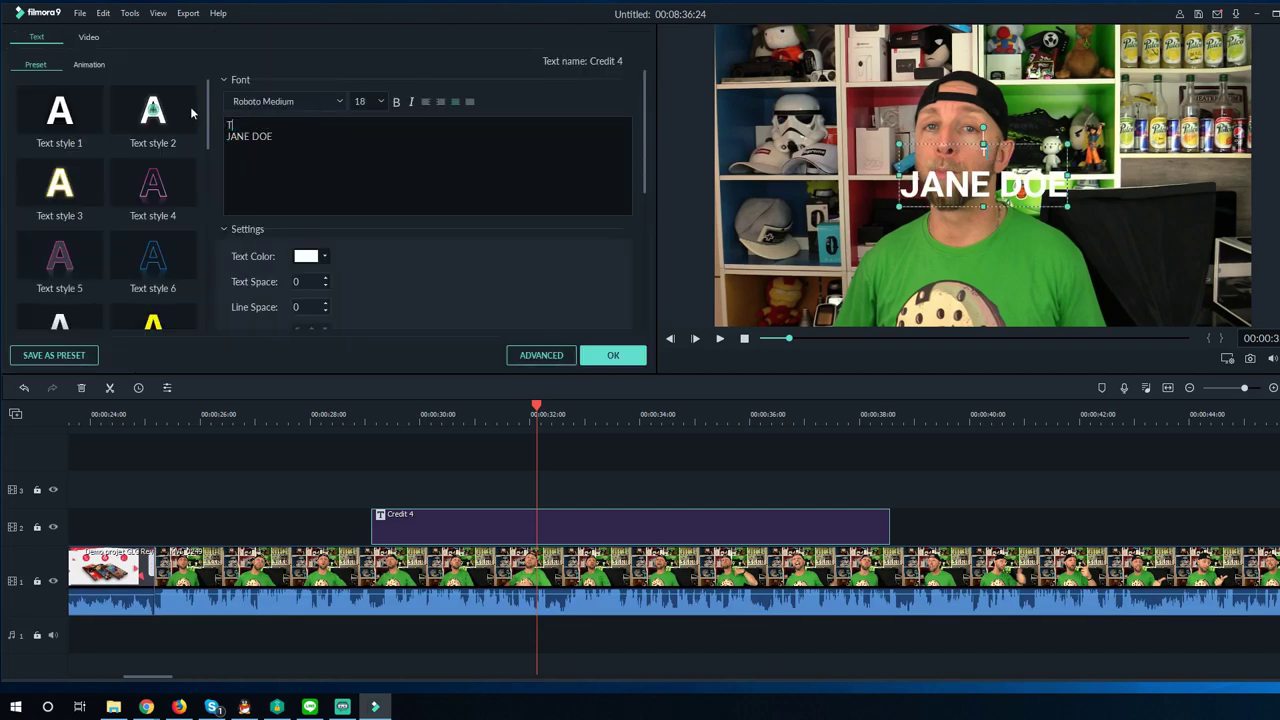
pyautogui.write('ous les liens')
pyautogui.moveTo(273, 136); pyautogui.dragTo(219, 135)
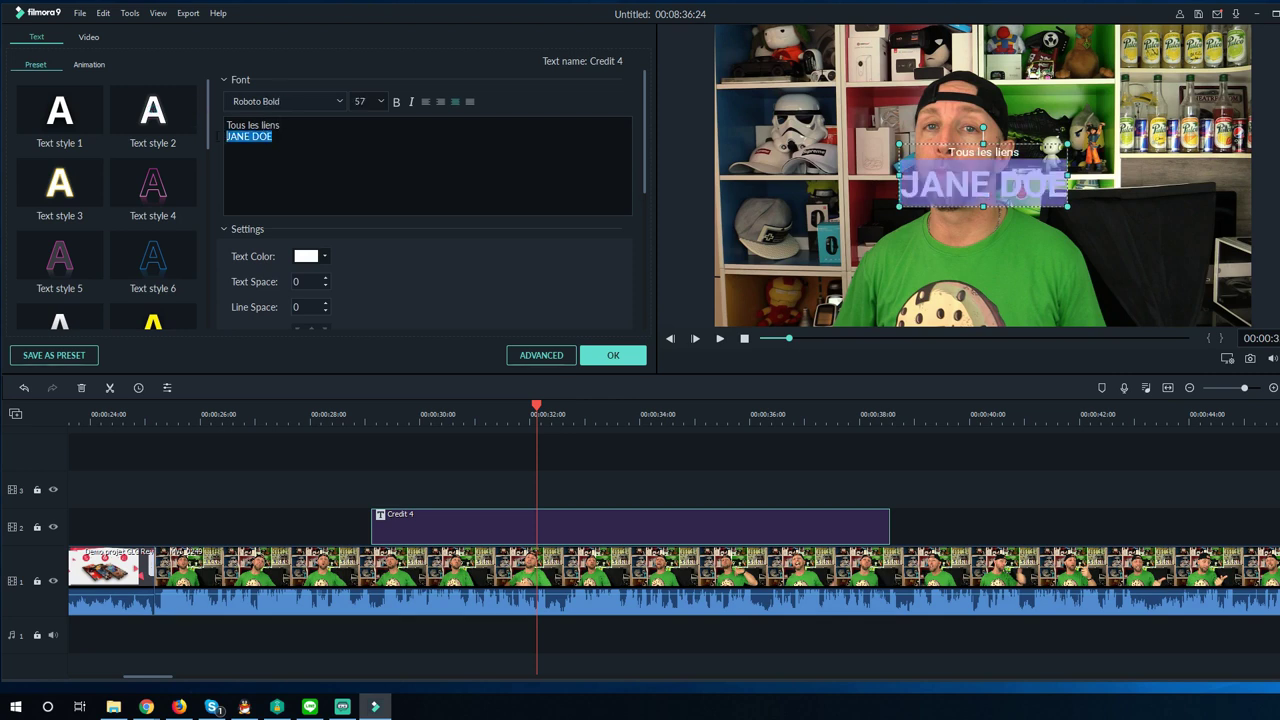
pyautogui.write('Sont')
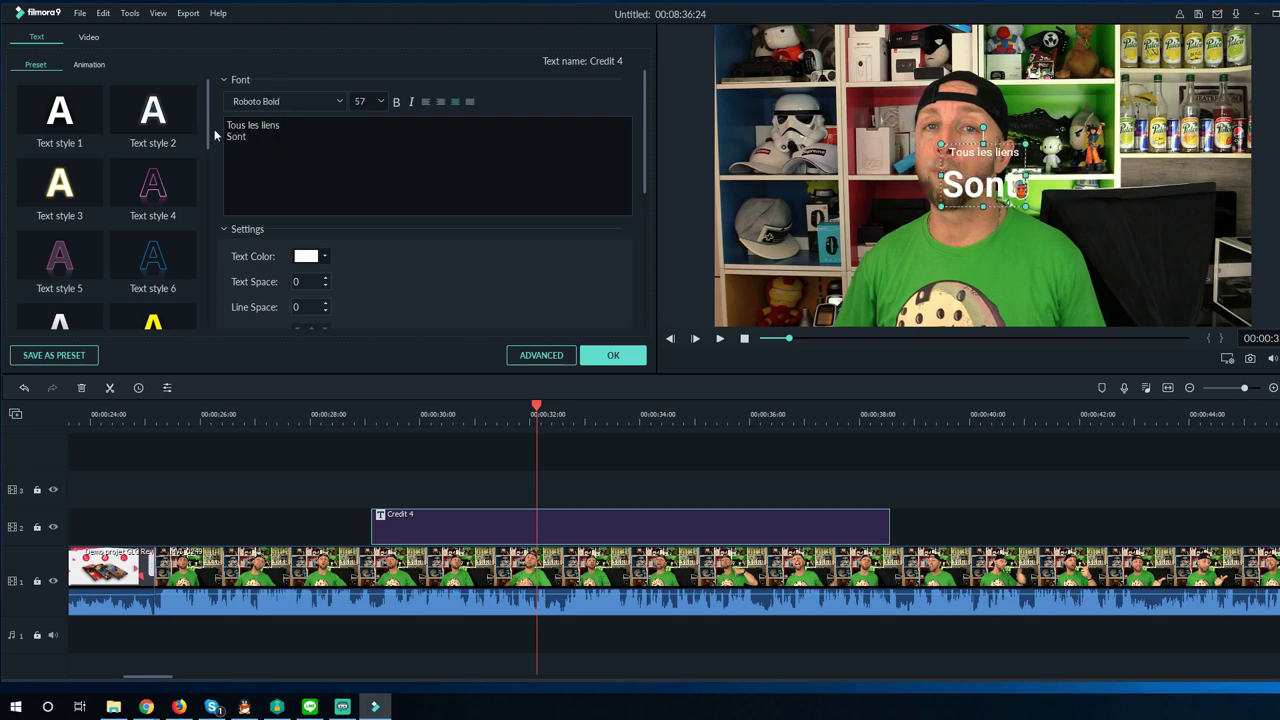
pyautogui.write(' dans la descr')
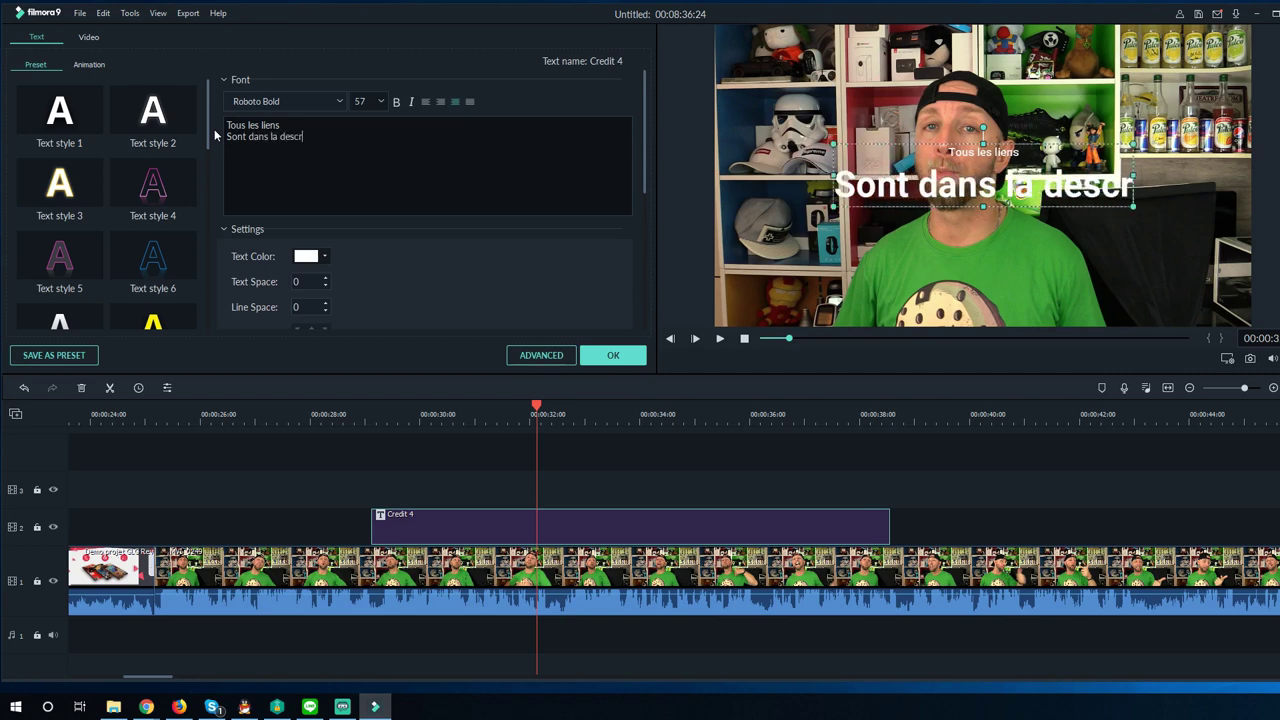
pyautogui.write('iption')
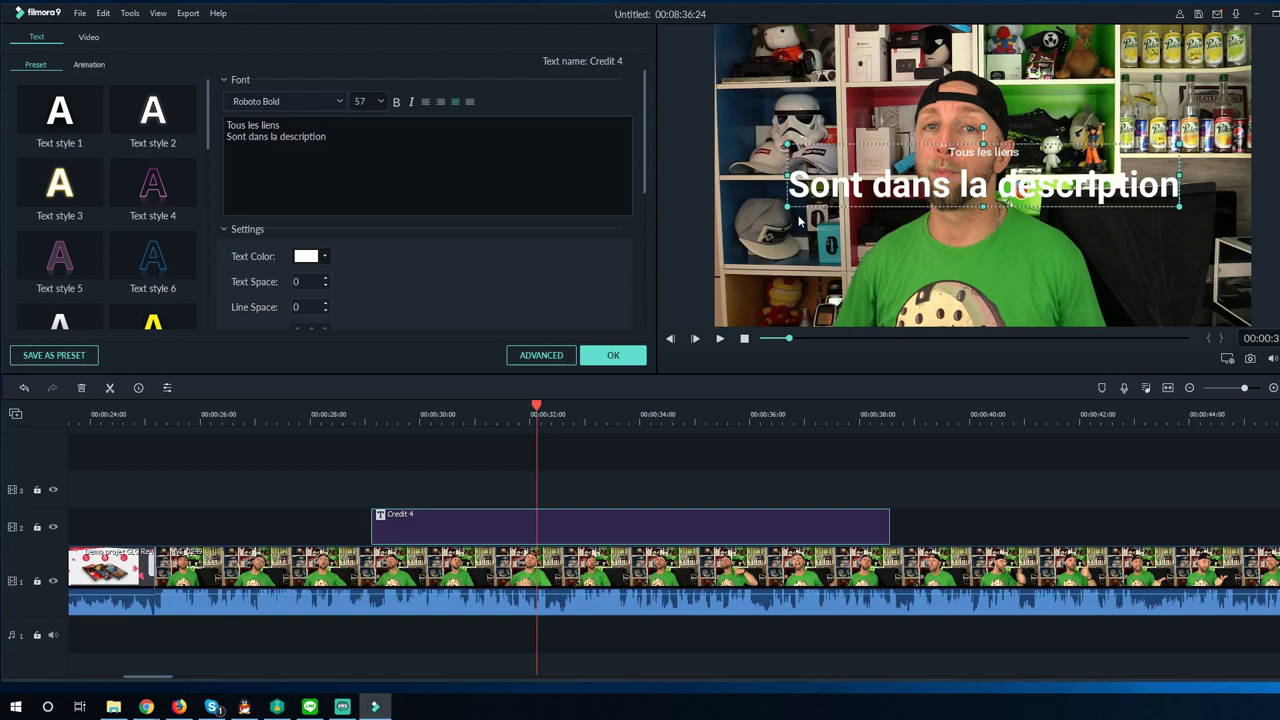
# Add "De la Vidéo" as the title's third line and apply the text changes
pyautogui.press('Return')
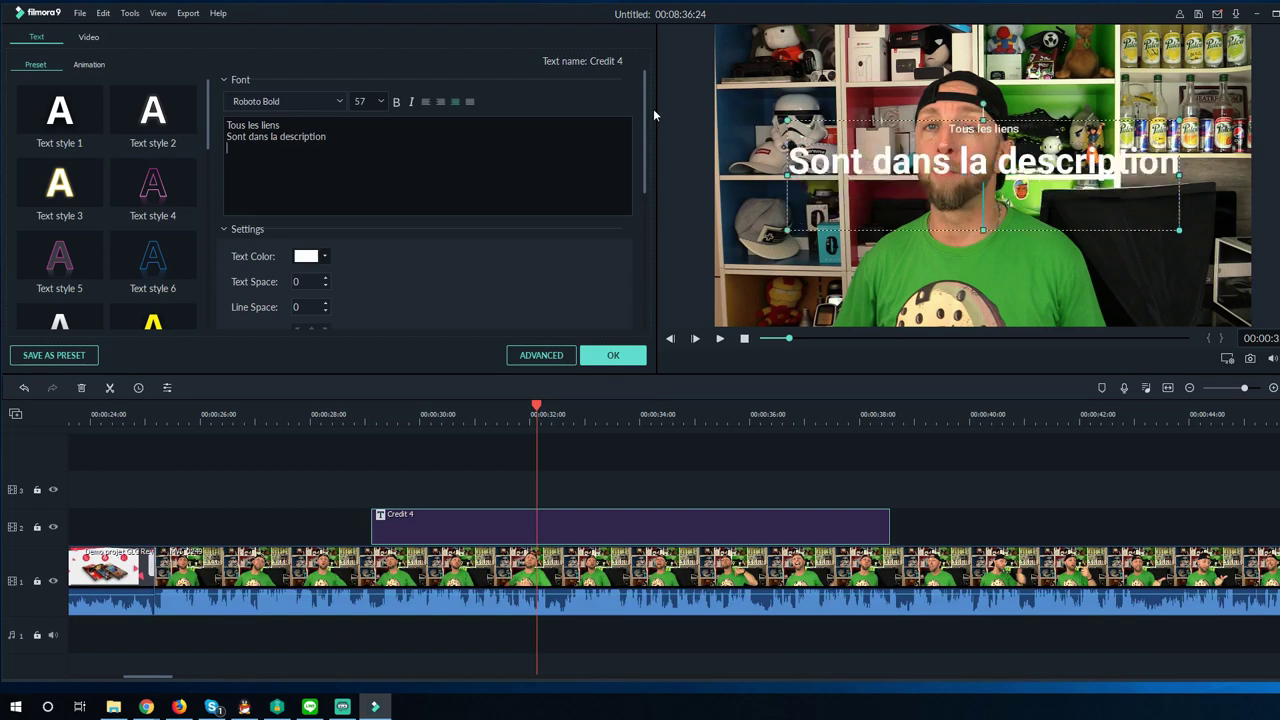
pyautogui.write('De la C')
pyautogui.press('BackSpace')
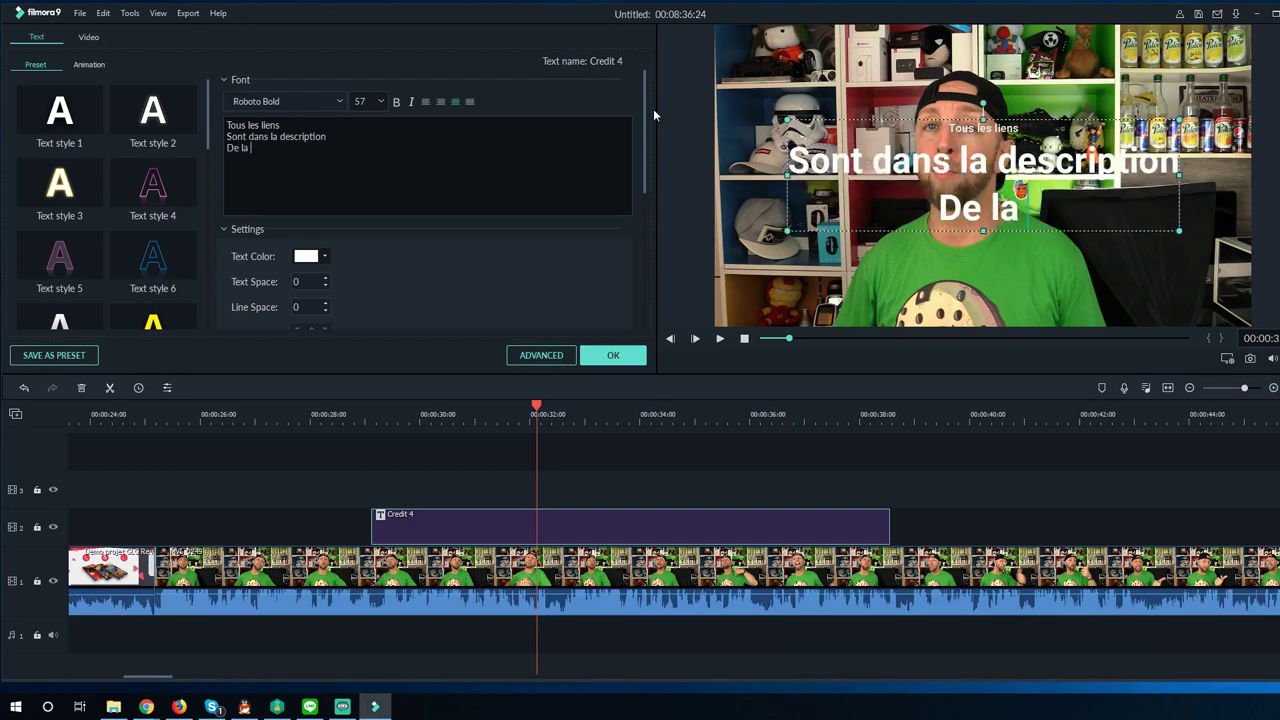
pyautogui.write('Vidéo')
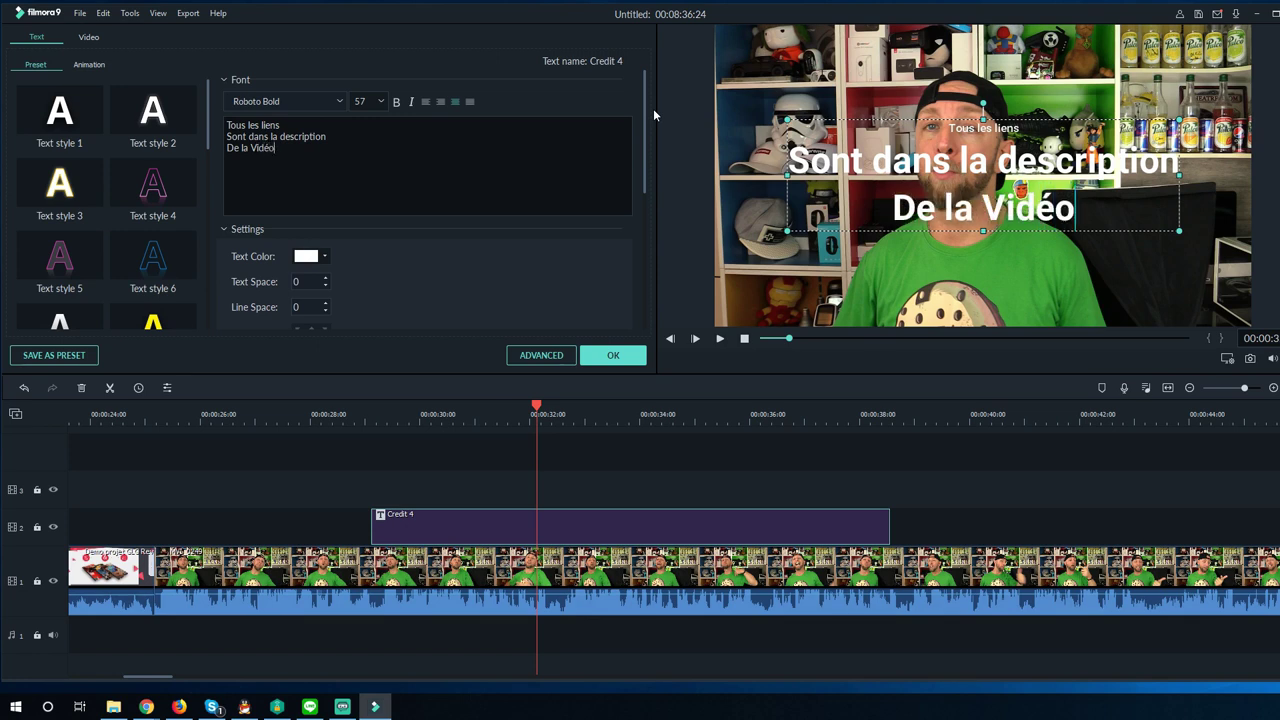
pyautogui.click(597, 355)
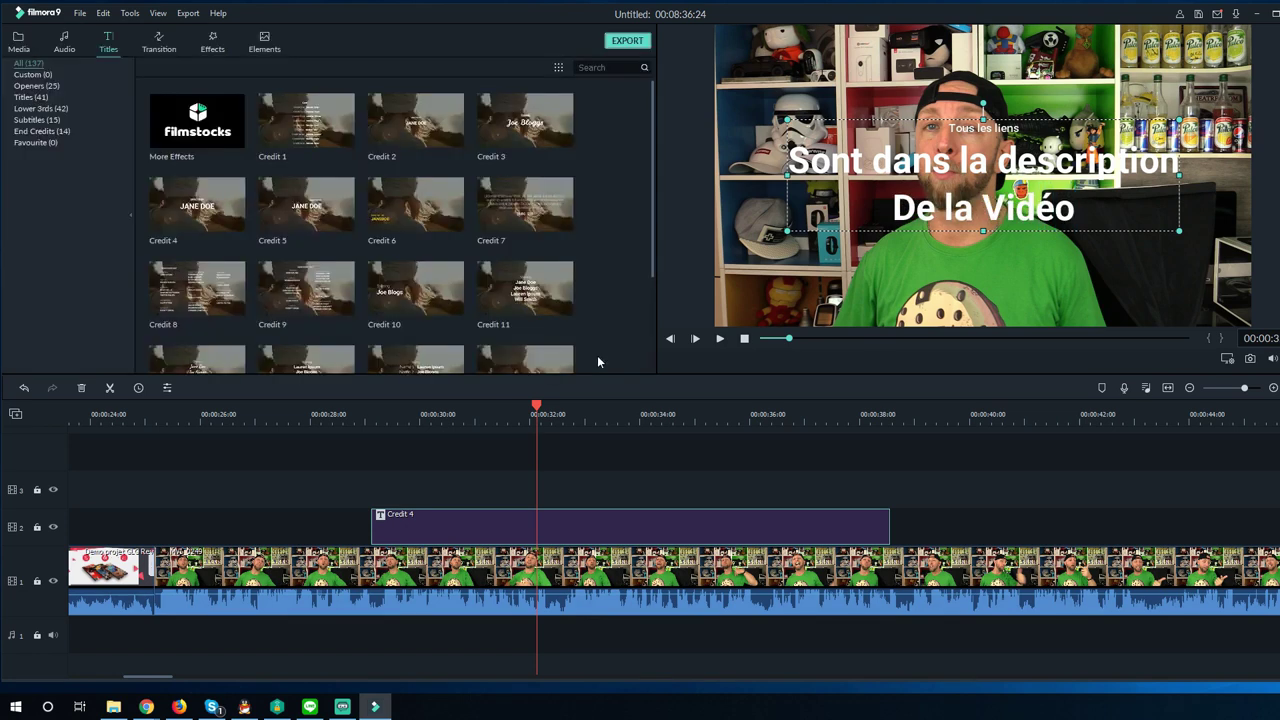
# Add the Box Turn 1 transition at the cut between the talking-head clips on track 1, at about 0:57
pyautogui.click(20, 42)
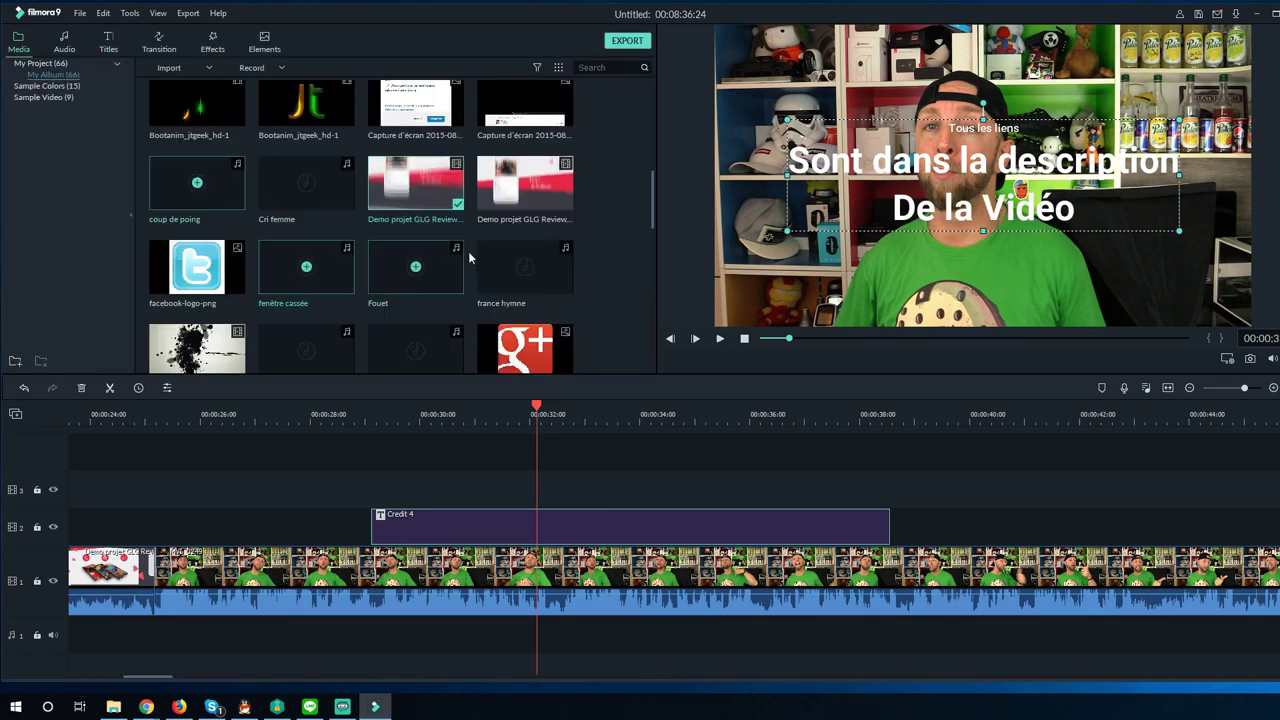
pyautogui.scroll(-7, 453, 215)
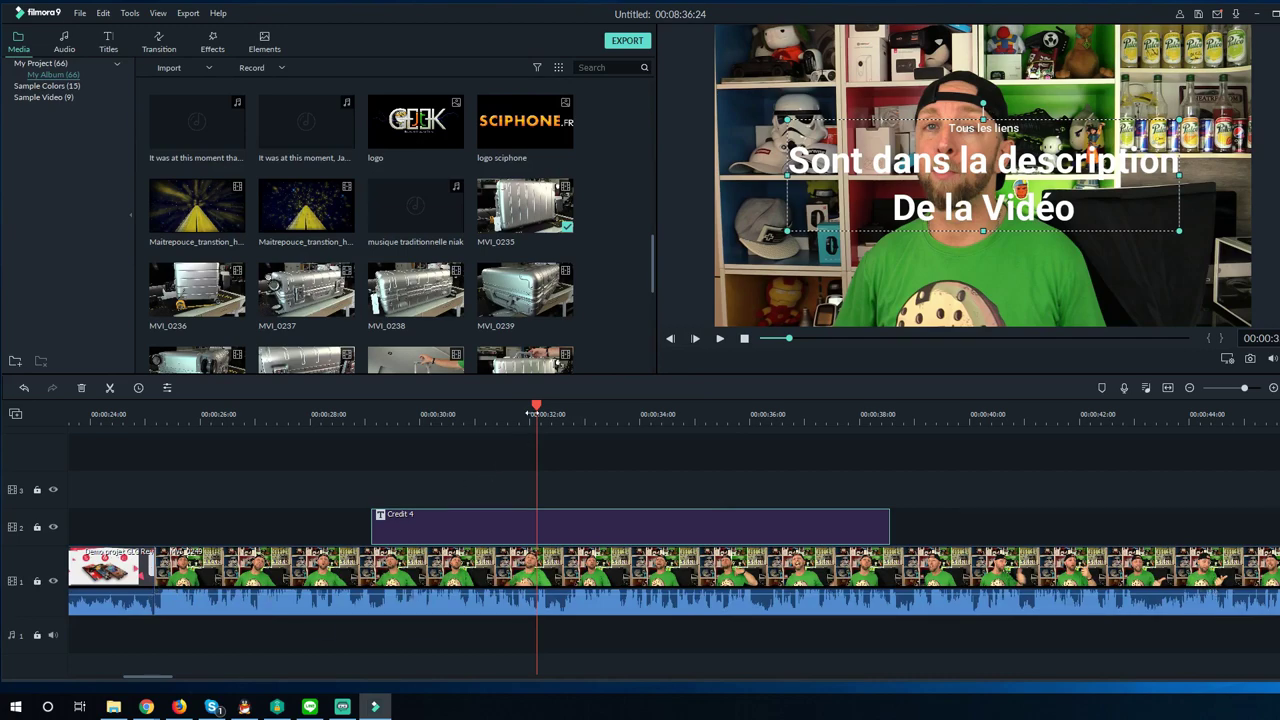
pyautogui.scroll(-5, 530, 413)
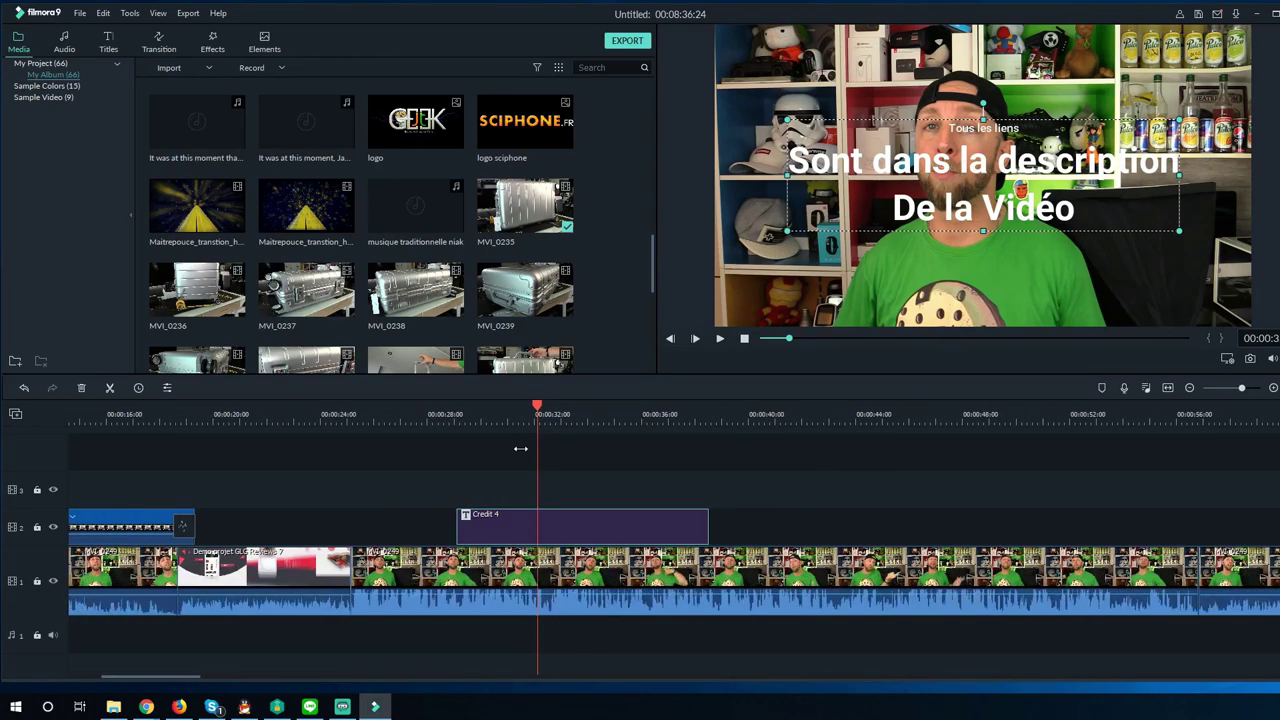
pyautogui.scroll(-3, 520, 448)
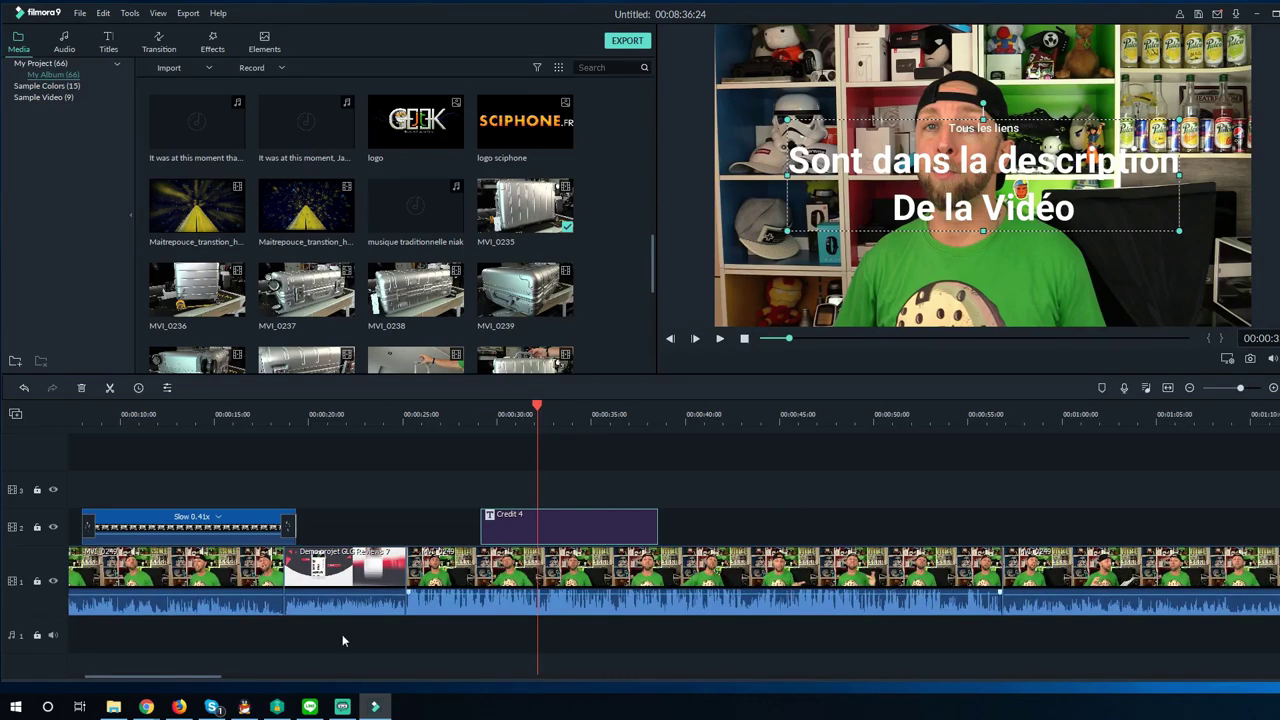
pyautogui.moveTo(186, 677); pyautogui.dragTo(216, 677)
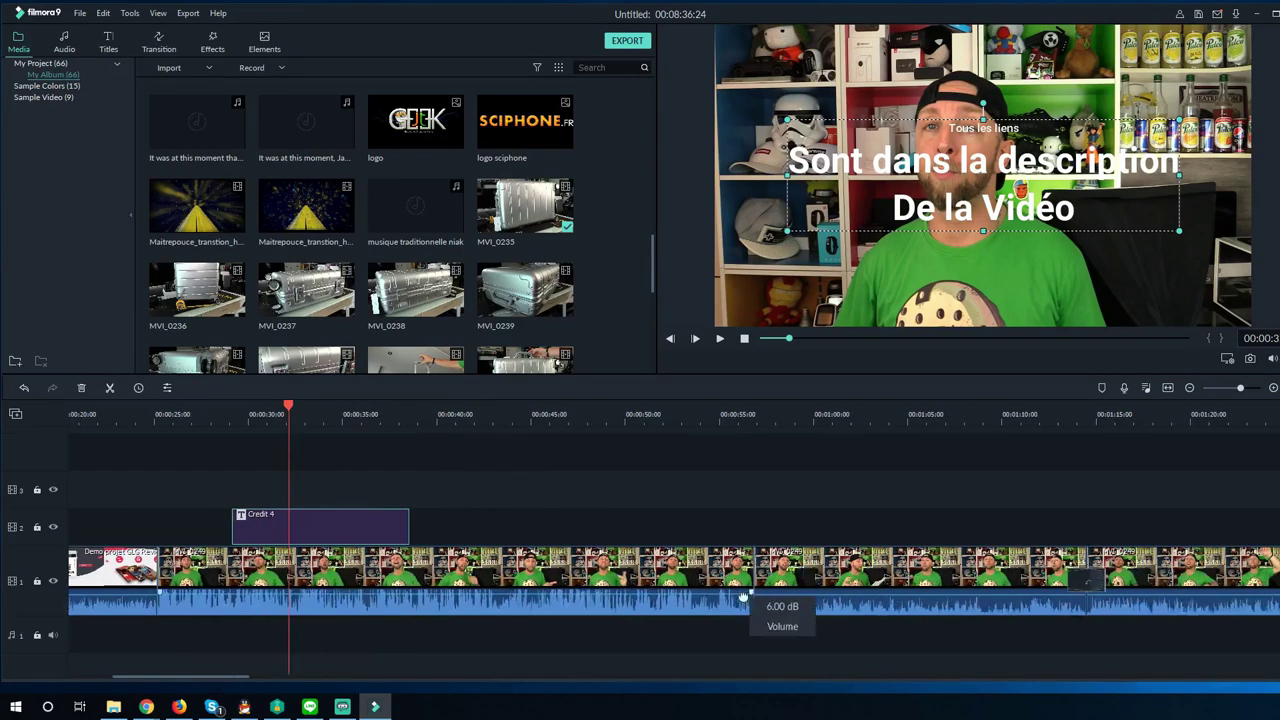
pyautogui.click(700, 585)
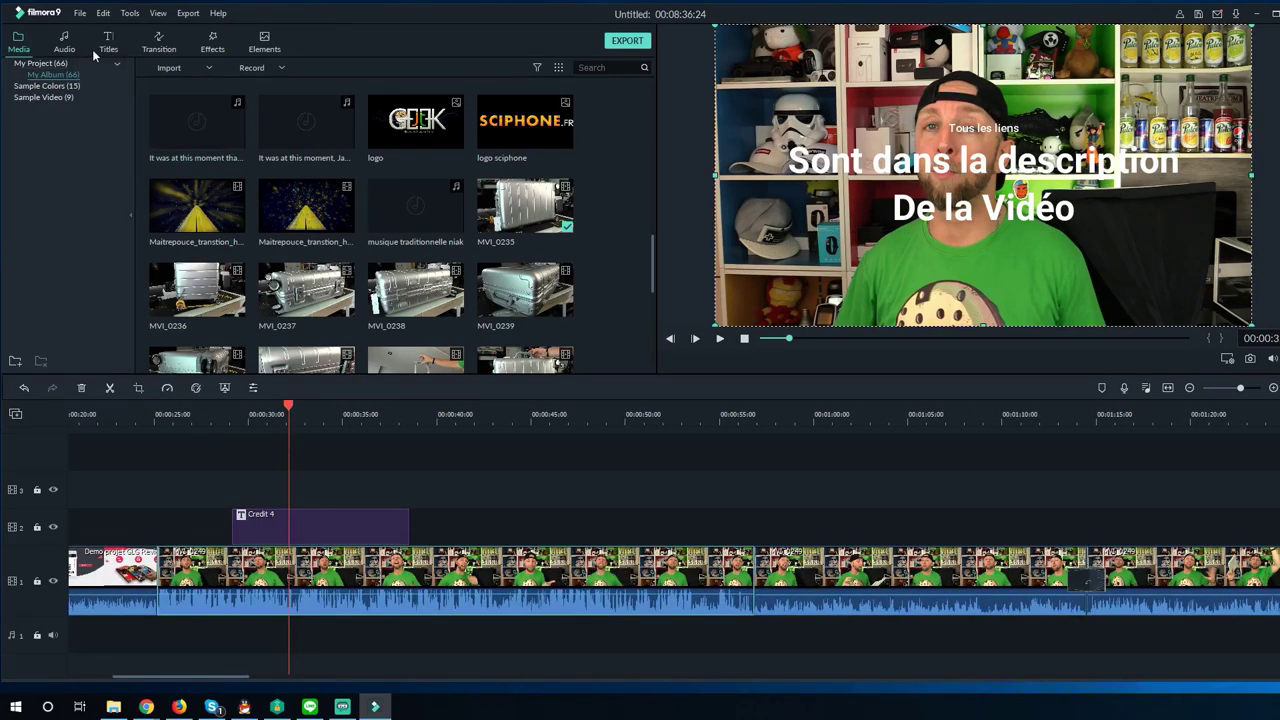
pyautogui.click(155, 45)
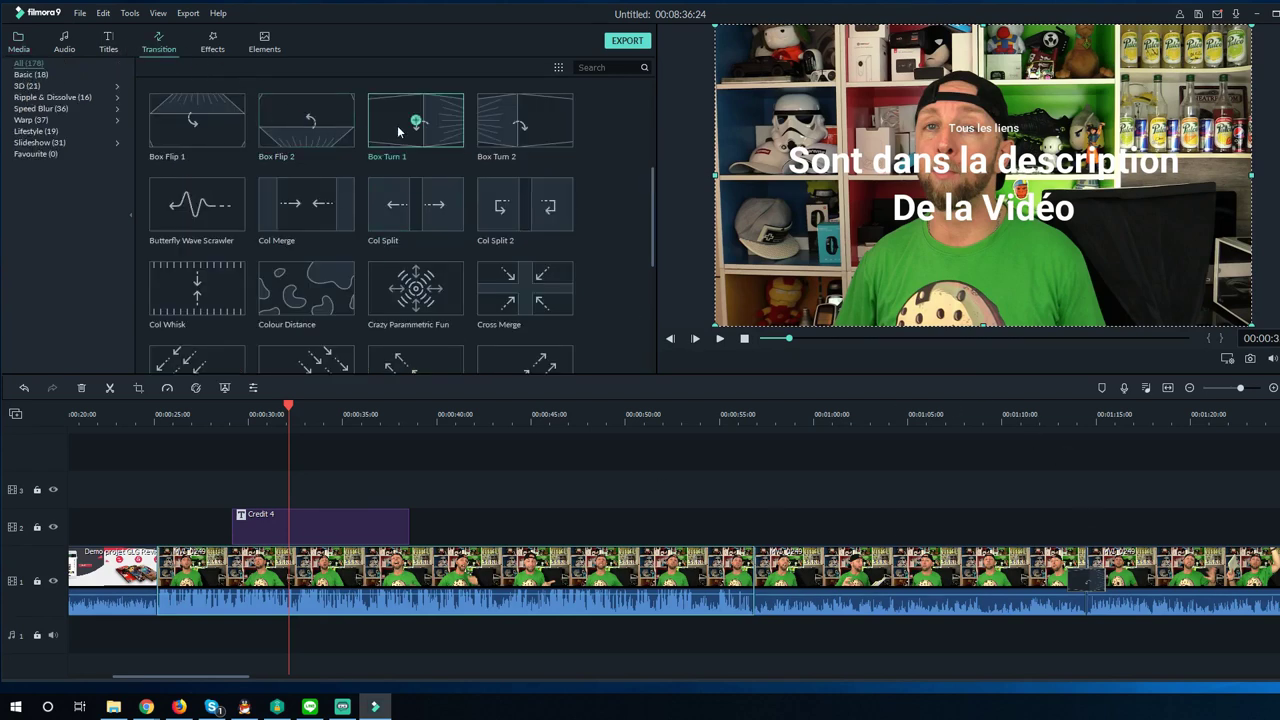
pyautogui.moveTo(588, 463); pyautogui.dragTo(753, 584)
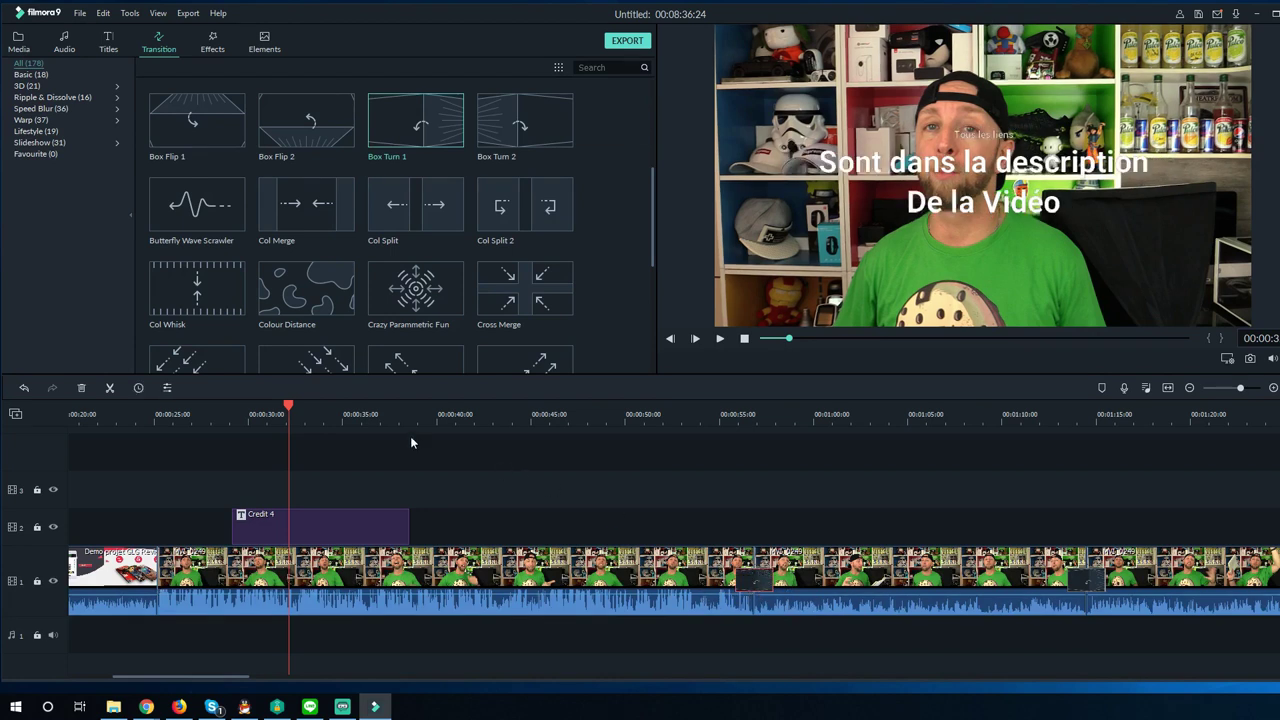
# Play the timeline from just before the end of the demo clip to review the zoom and the title
pyautogui.click(143, 420)
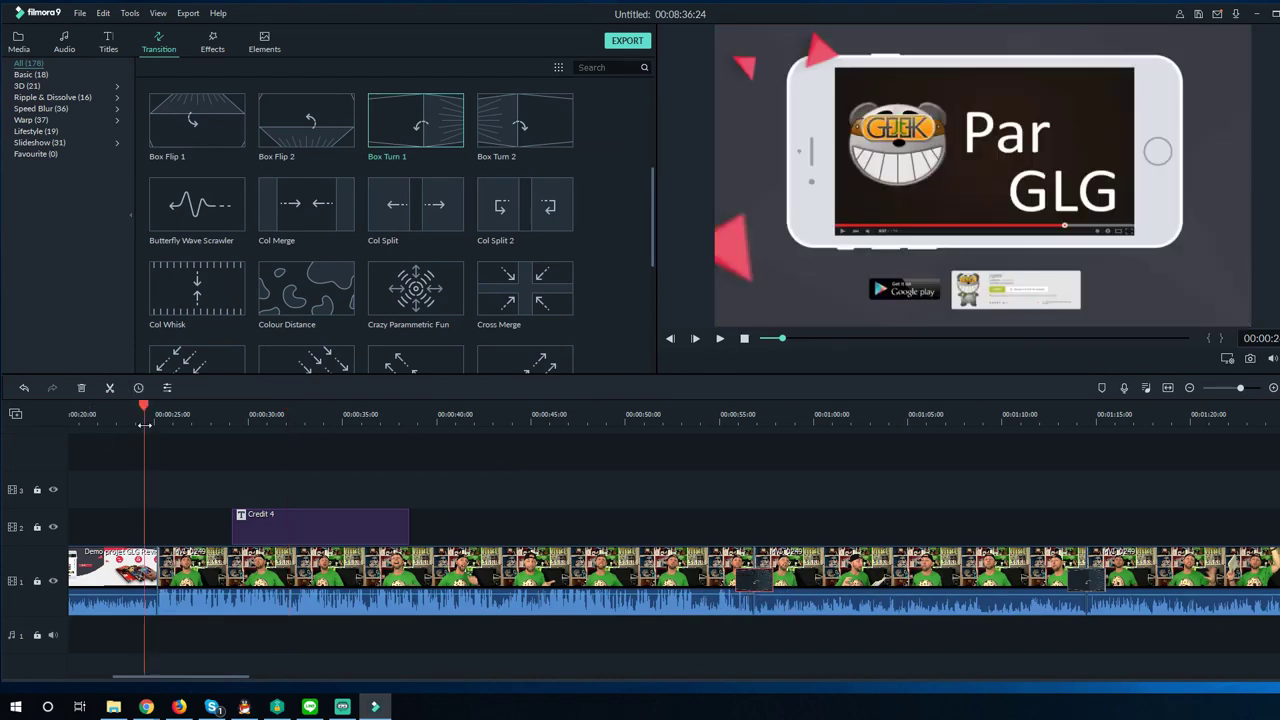
pyautogui.press('space')
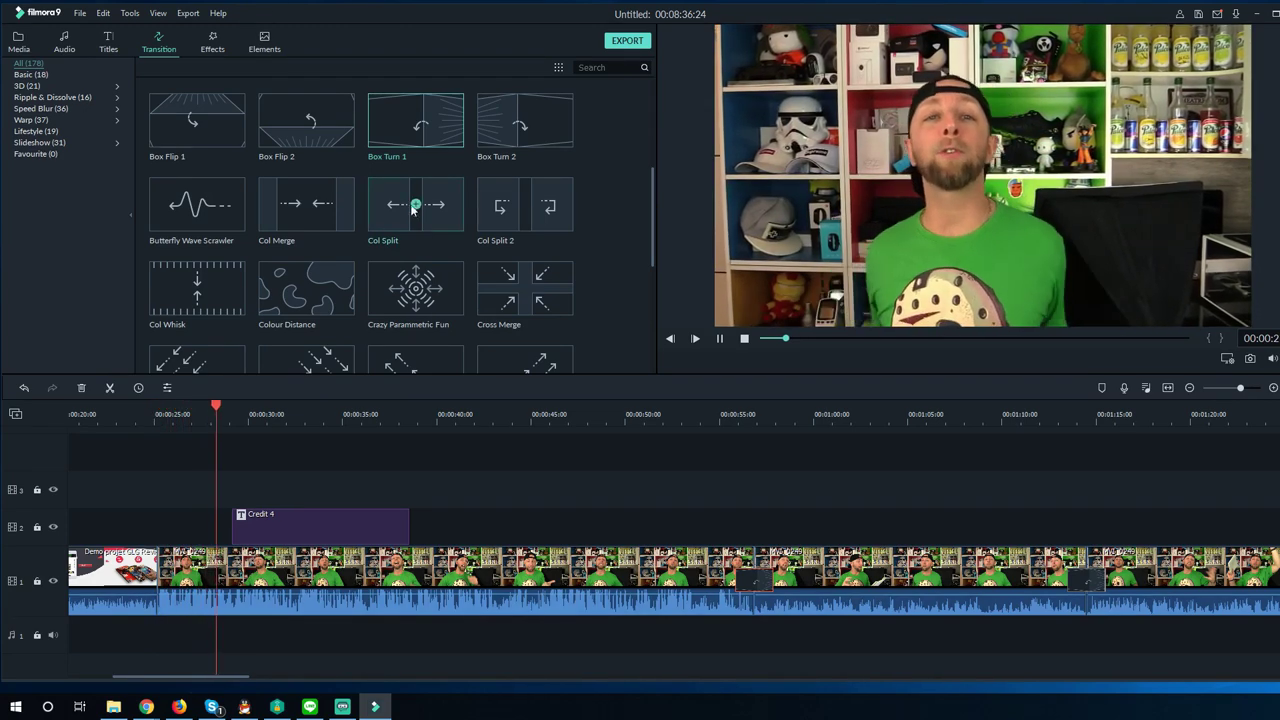
# Try inserting the MVI_0235 clip on track 1 at the playhead, about 0:35, and undo the insertion
pyautogui.click(20, 40)
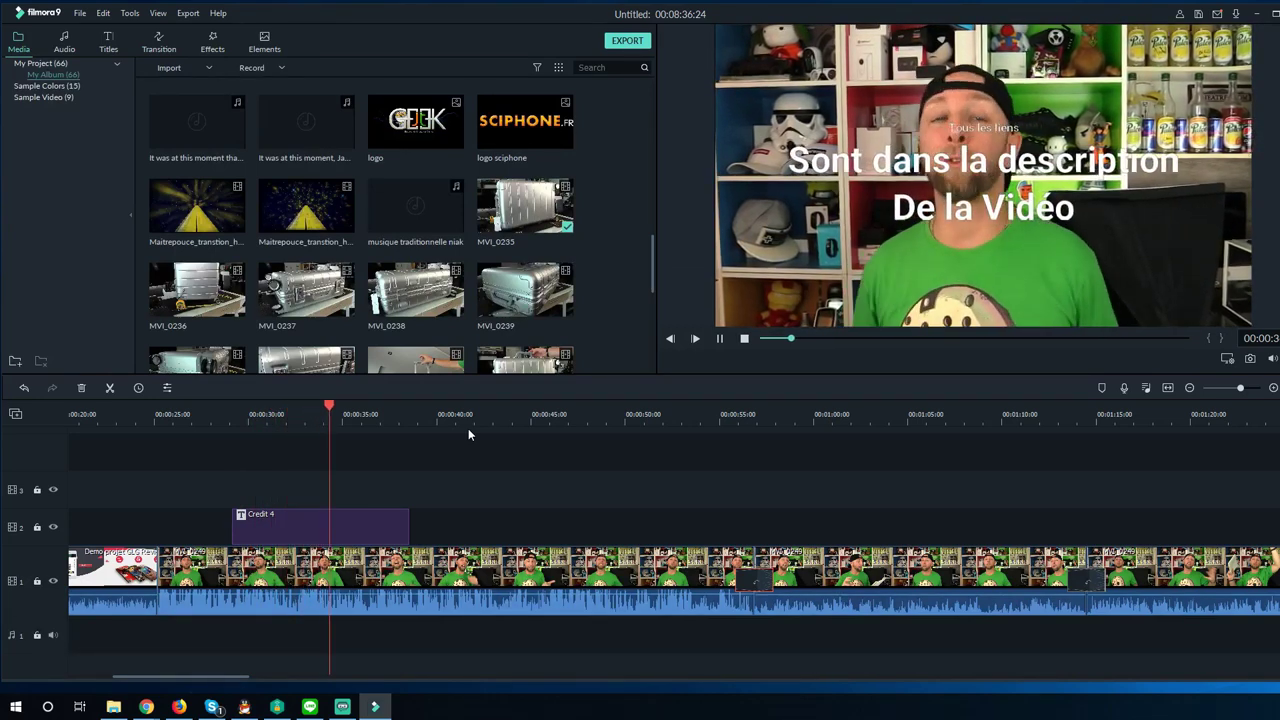
pyautogui.click(525, 202)
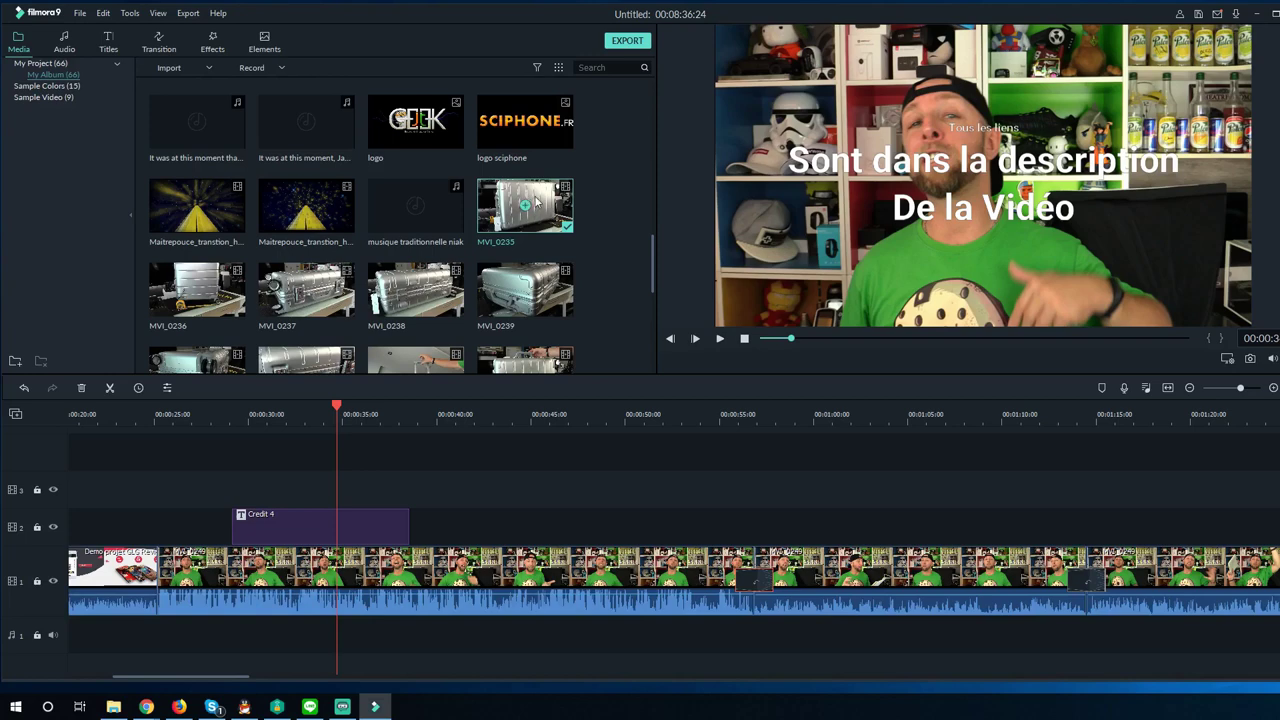
pyautogui.hotkey('shift', 'i')
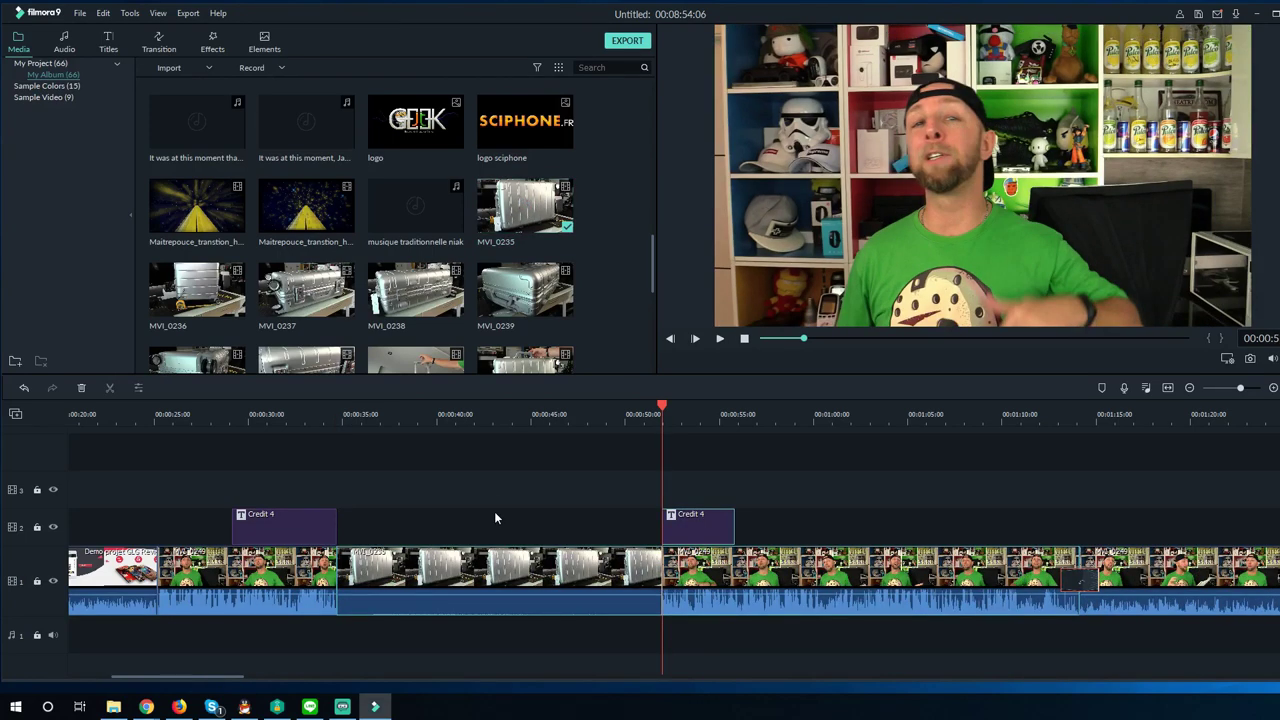
pyautogui.hotkey('ctrl', 'z')
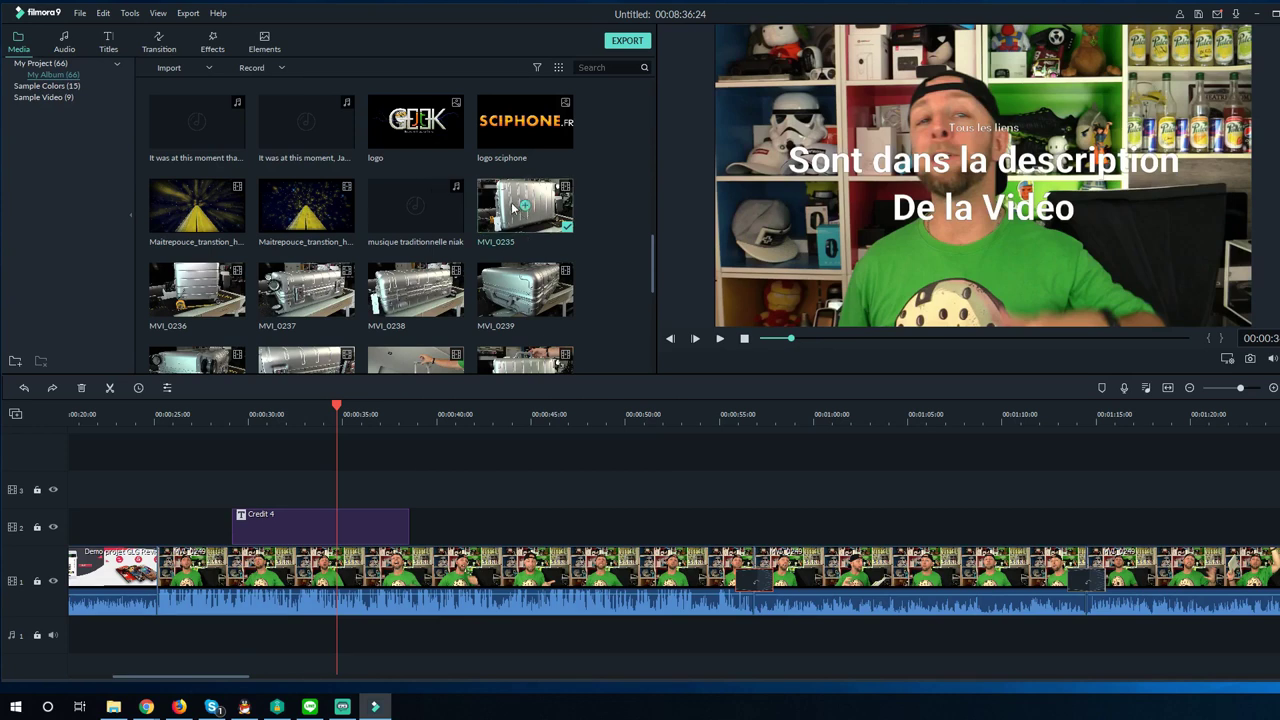
# Move the Credit 4 title up to track 3 and place the MVI_0235 clip on track 2 at about 0:35
pyautogui.moveTo(514, 207); pyautogui.dragTo(475, 500)
pyautogui.moveTo(328, 524); pyautogui.dragTo(320, 490)
pyautogui.moveTo(540, 490); pyautogui.dragTo(410, 525)
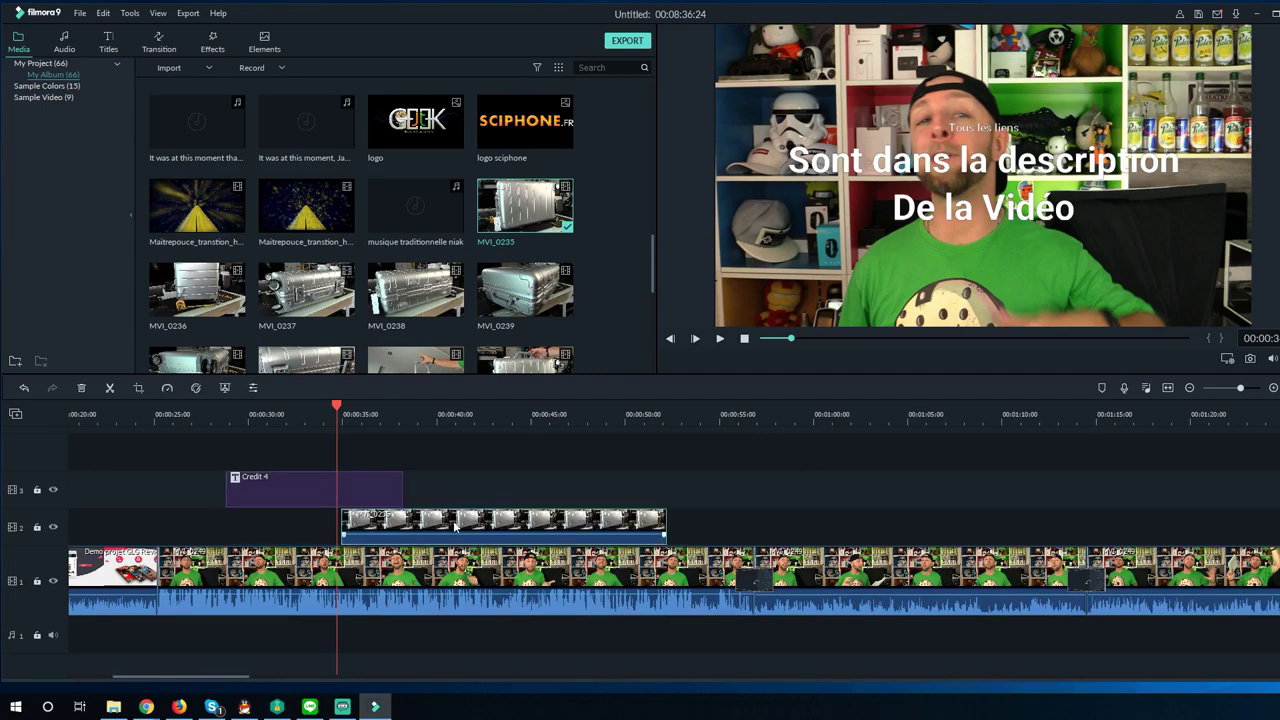
# Apply a Pan & Zoom to the MVI_0235 clip, ending on a 960 x 540 frame around the suitcase's tag and lower corner
pyautogui.click(467, 415)
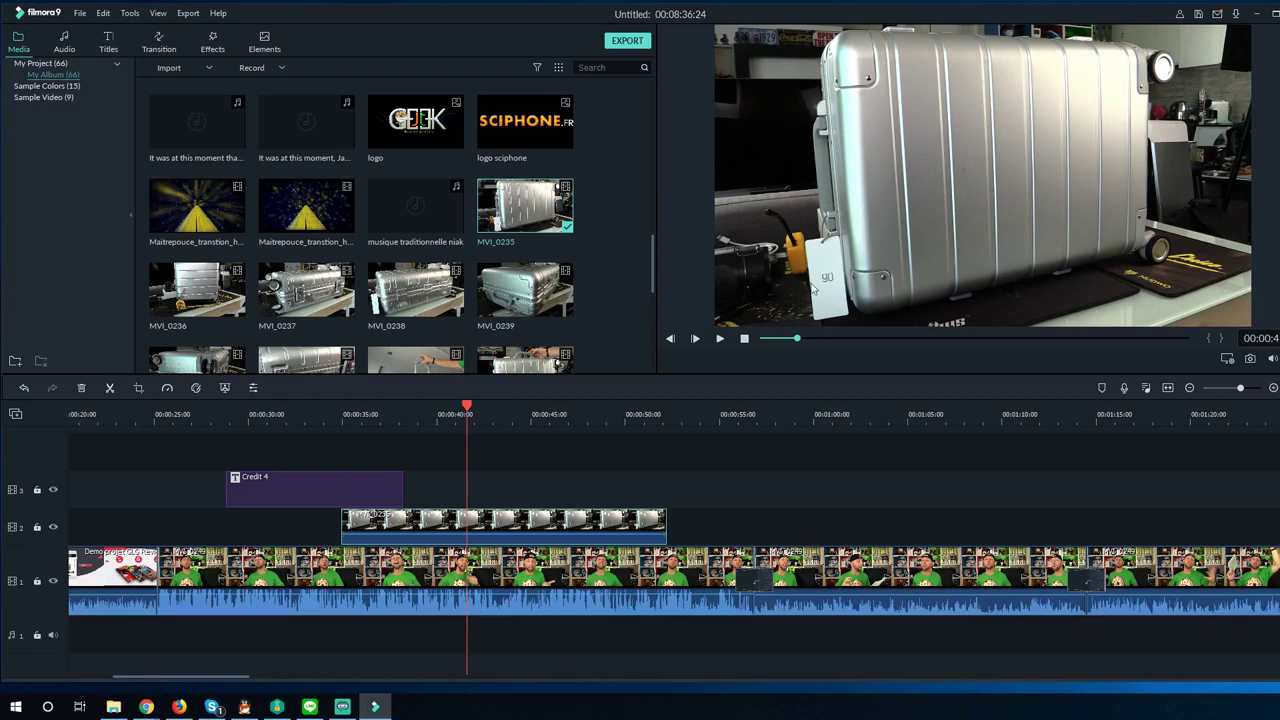
pyautogui.rightClick(1004, 132)
pyautogui.click(512, 520)
pyautogui.rightClick(508, 521)
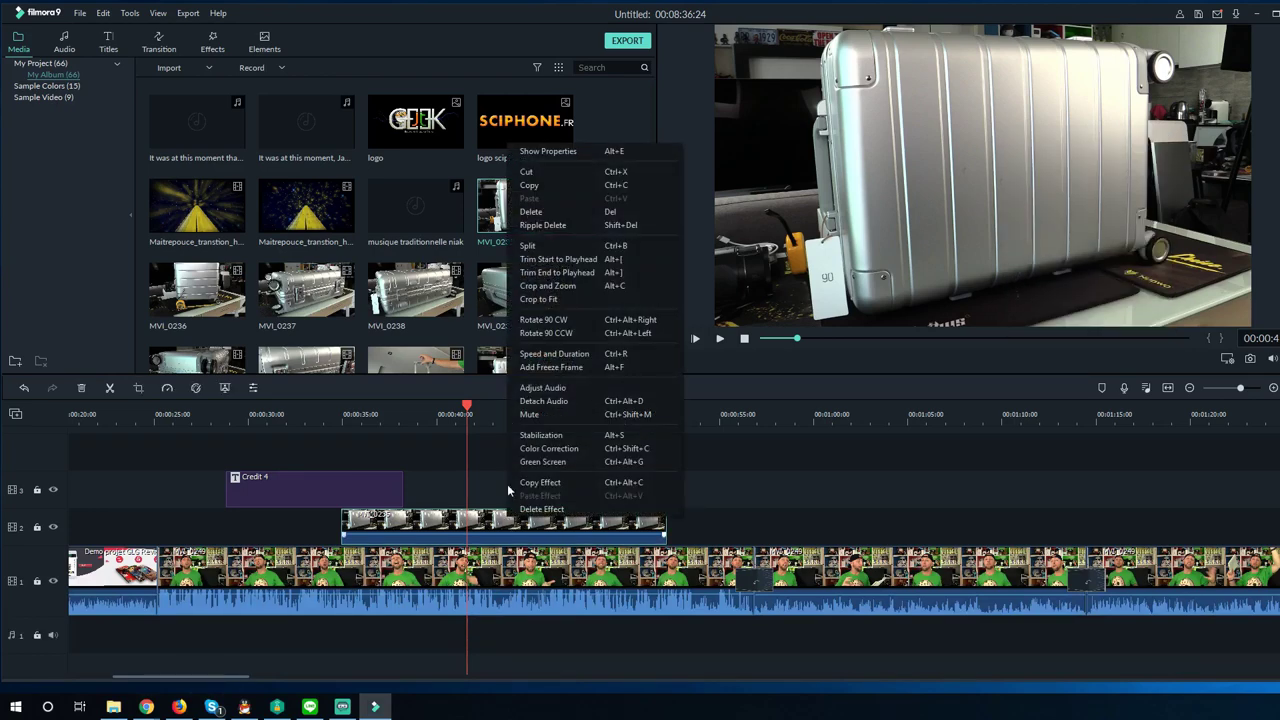
pyautogui.click(556, 287)
pyautogui.click(487, 144)
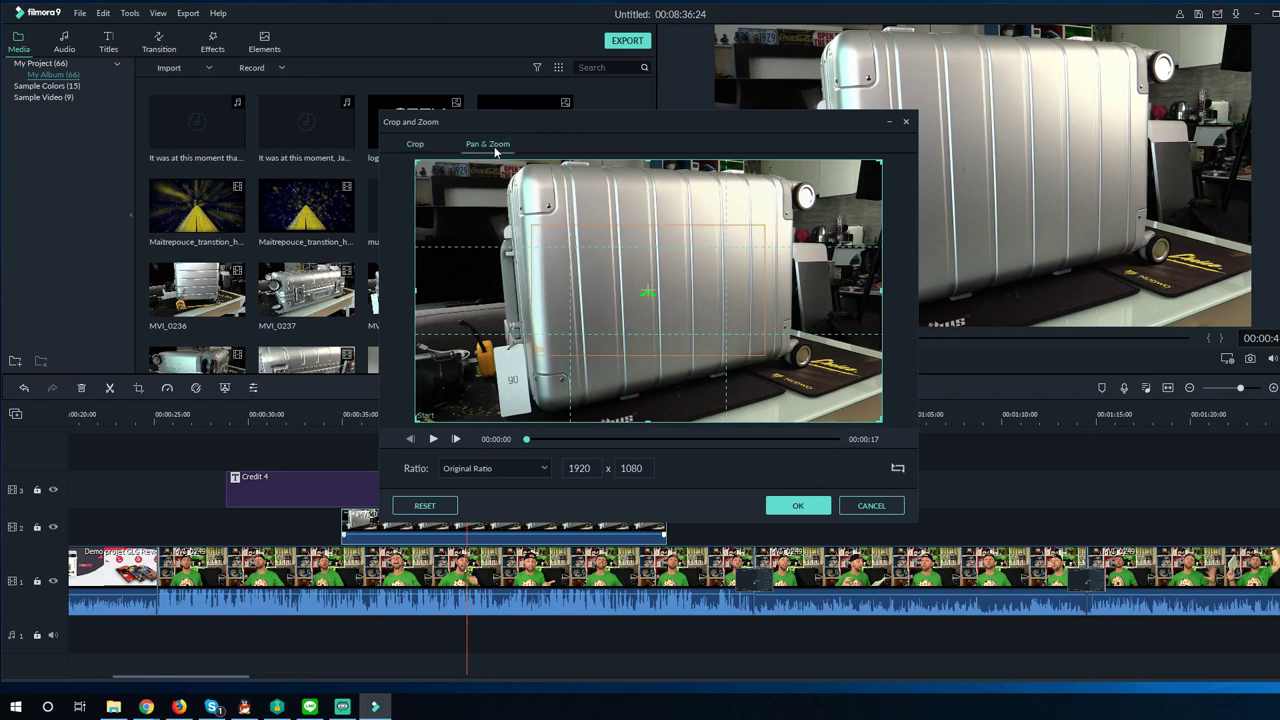
pyautogui.moveTo(611, 287); pyautogui.dragTo(568, 343)
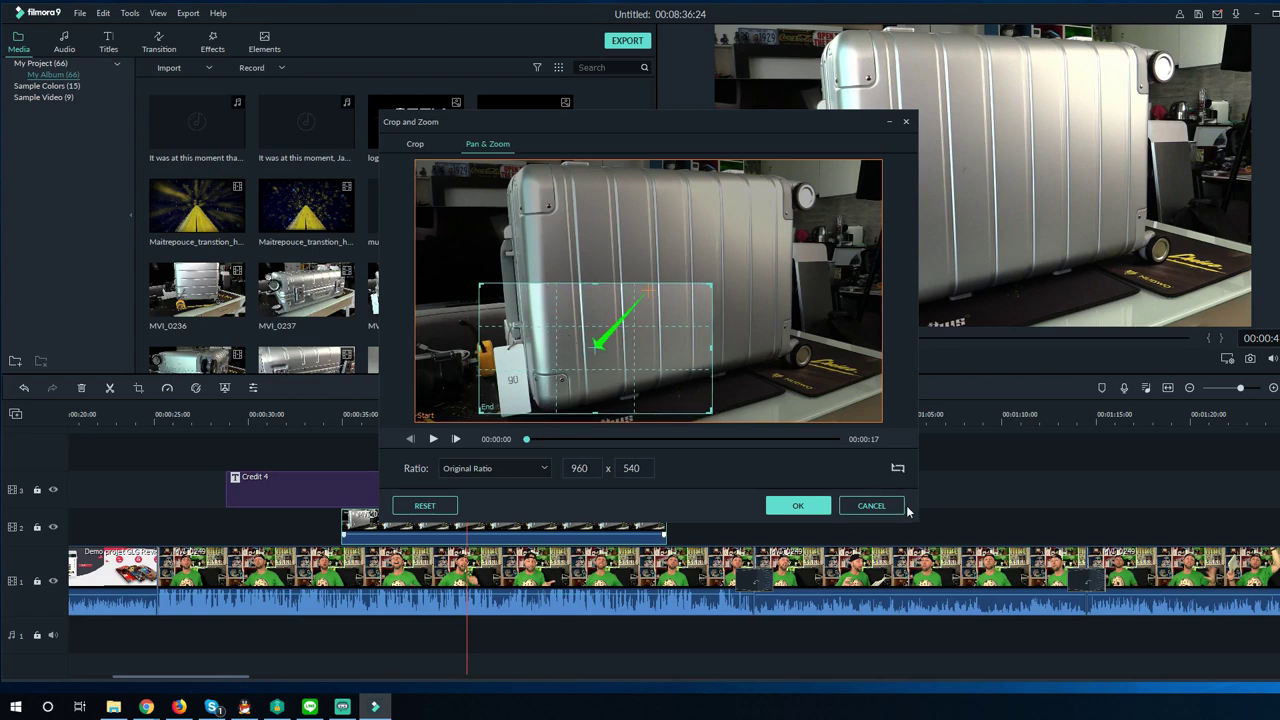
pyautogui.click(798, 505)
# Play the timeline from just before the title to past the end of the MVI_0235 clip to review the zoom
pyautogui.click(313, 443)
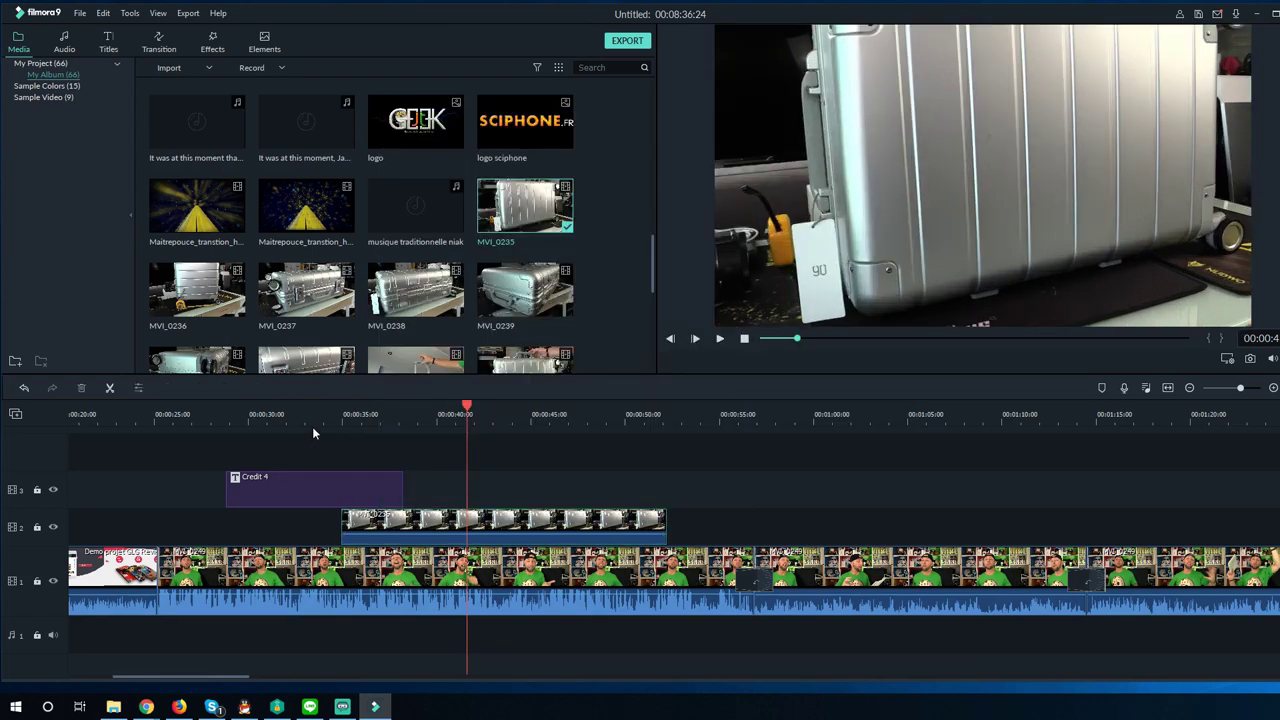
pyautogui.click(221, 427)
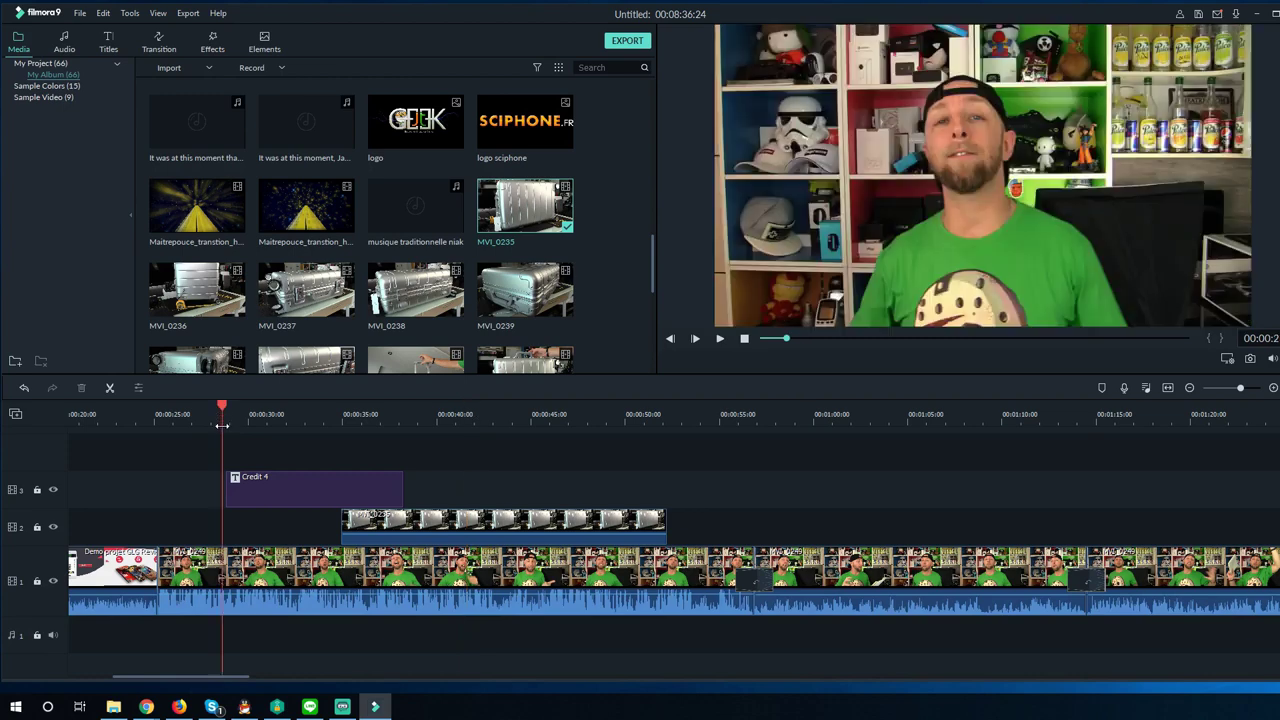
pyautogui.press('space')
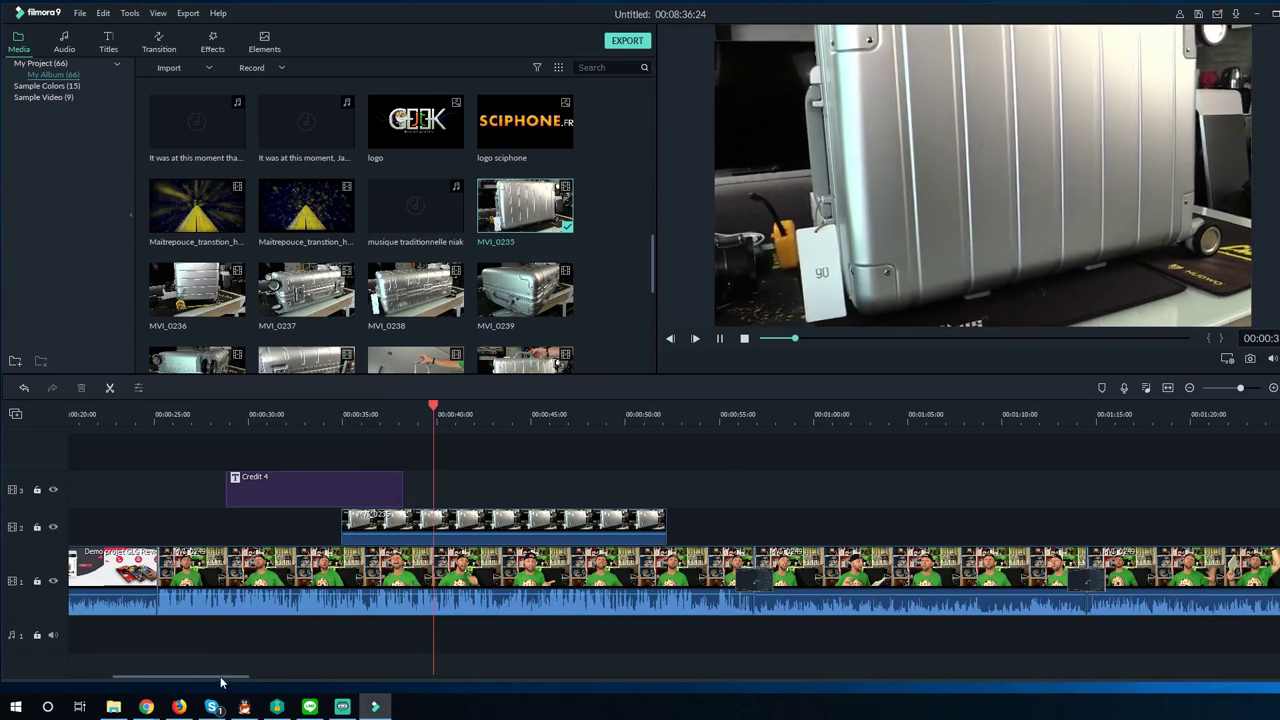
pyautogui.moveTo(222, 682); pyautogui.dragTo(271, 683)
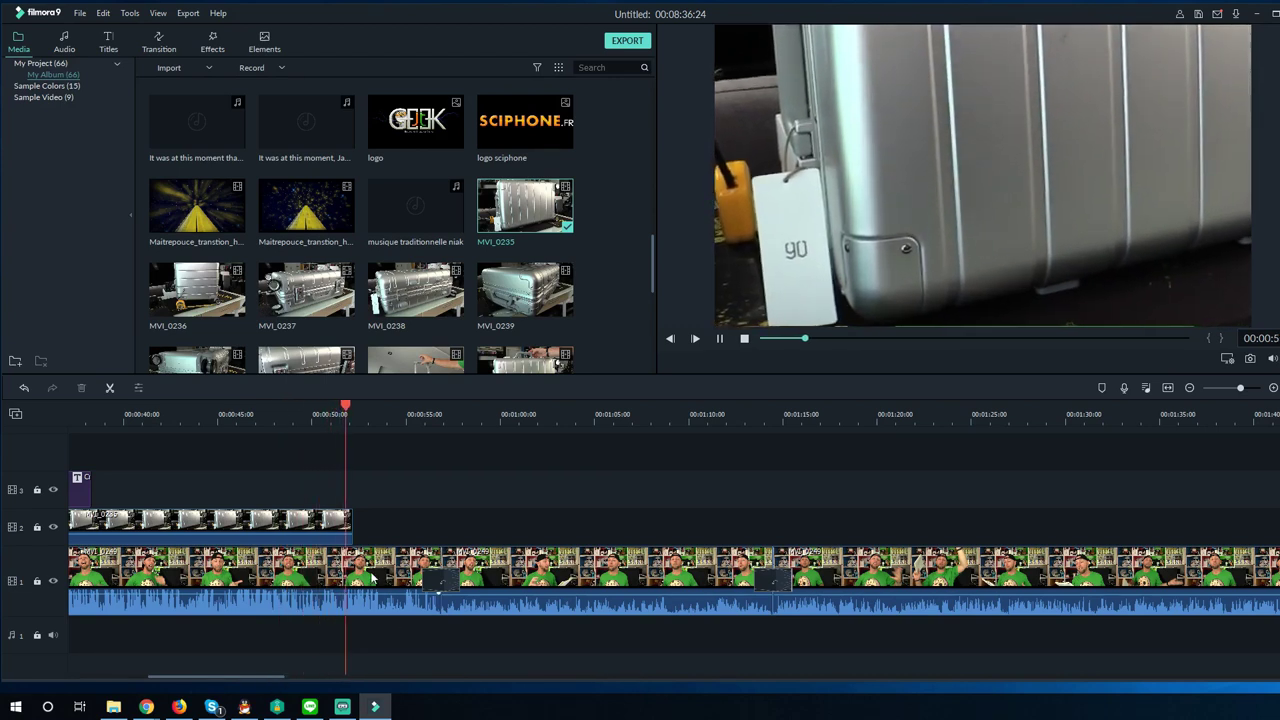
pyautogui.press('space')
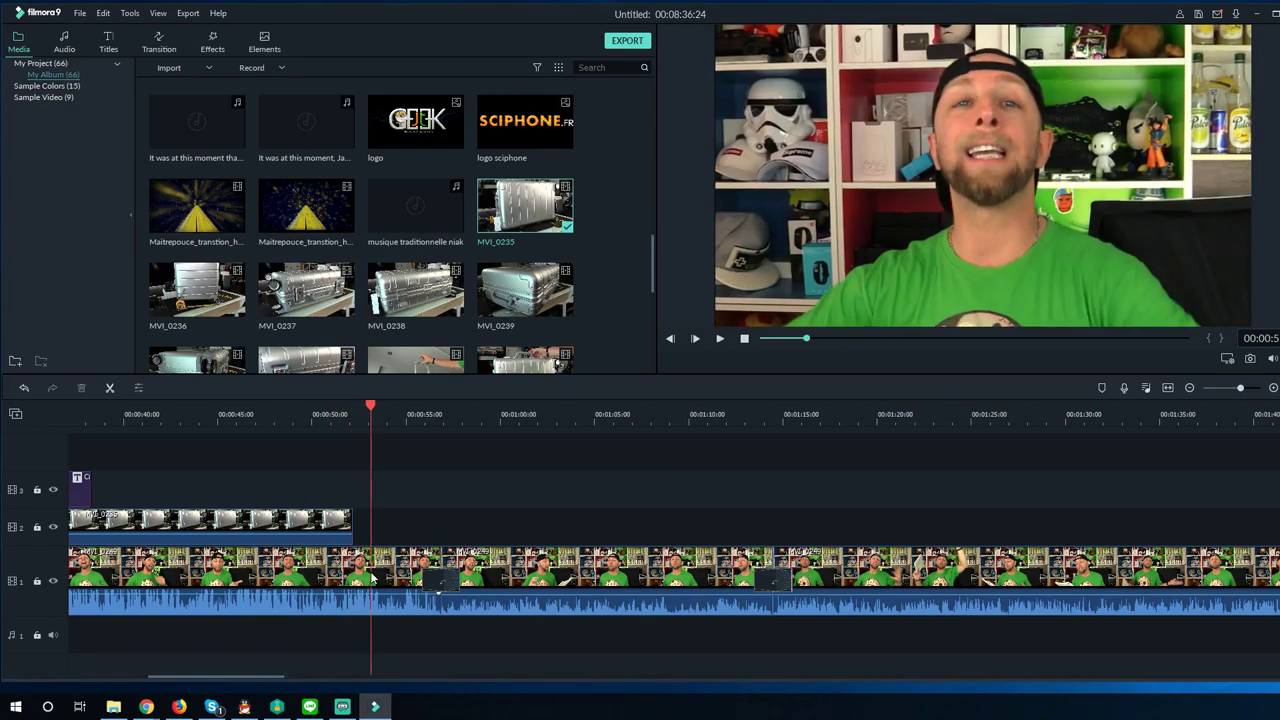
# Add the Col Merge transition to both the start and the end of the MVI_0235 clip on track 2
pyautogui.click(281, 527)
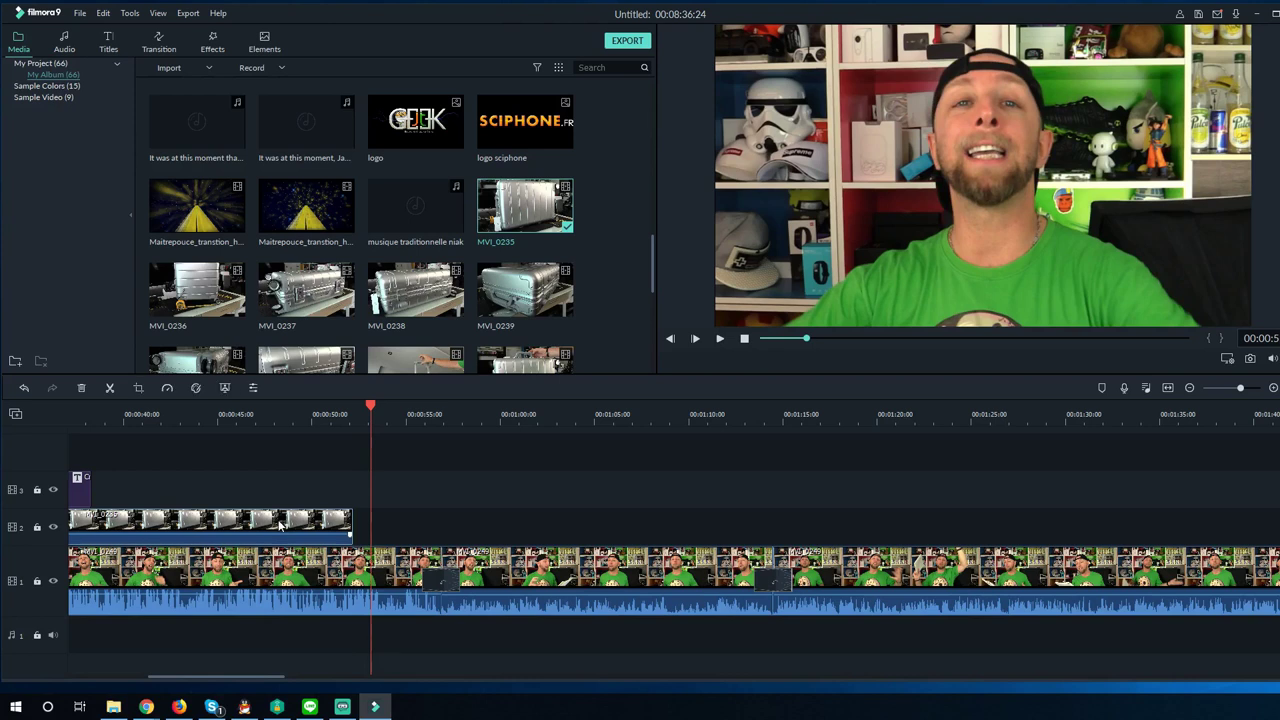
pyautogui.click(157, 45)
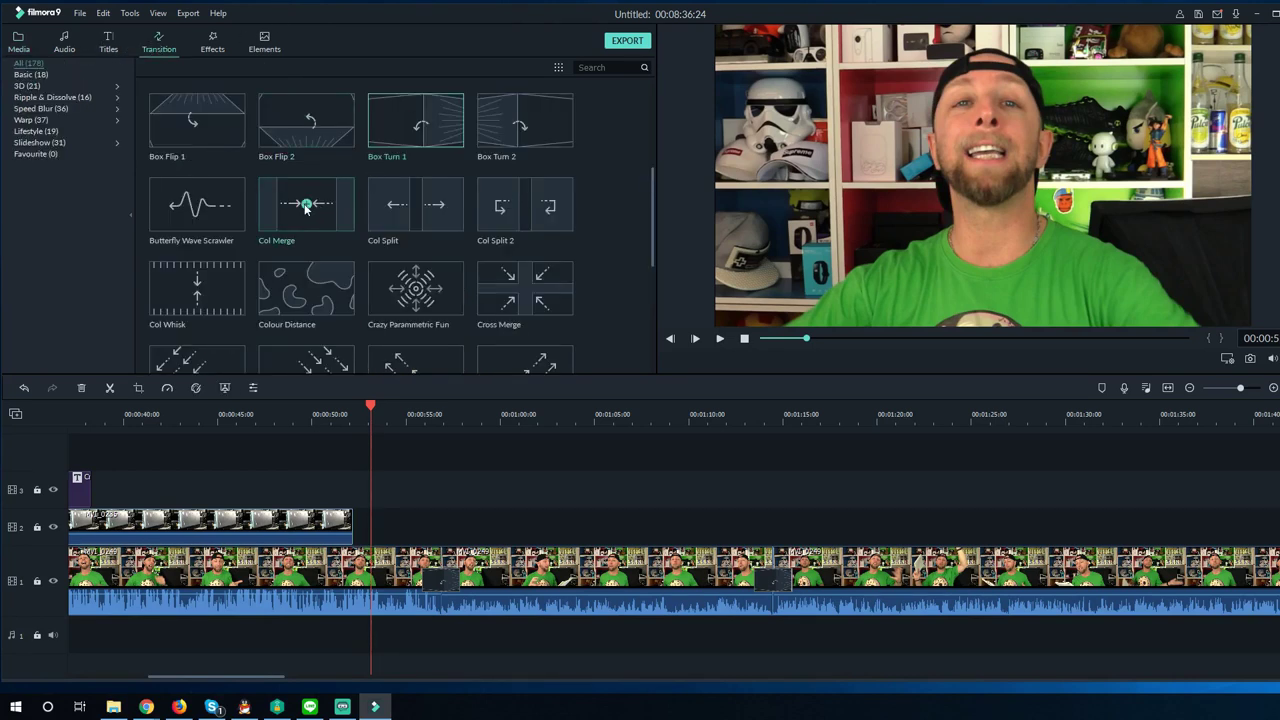
pyautogui.moveTo(316, 225); pyautogui.dragTo(196, 520)
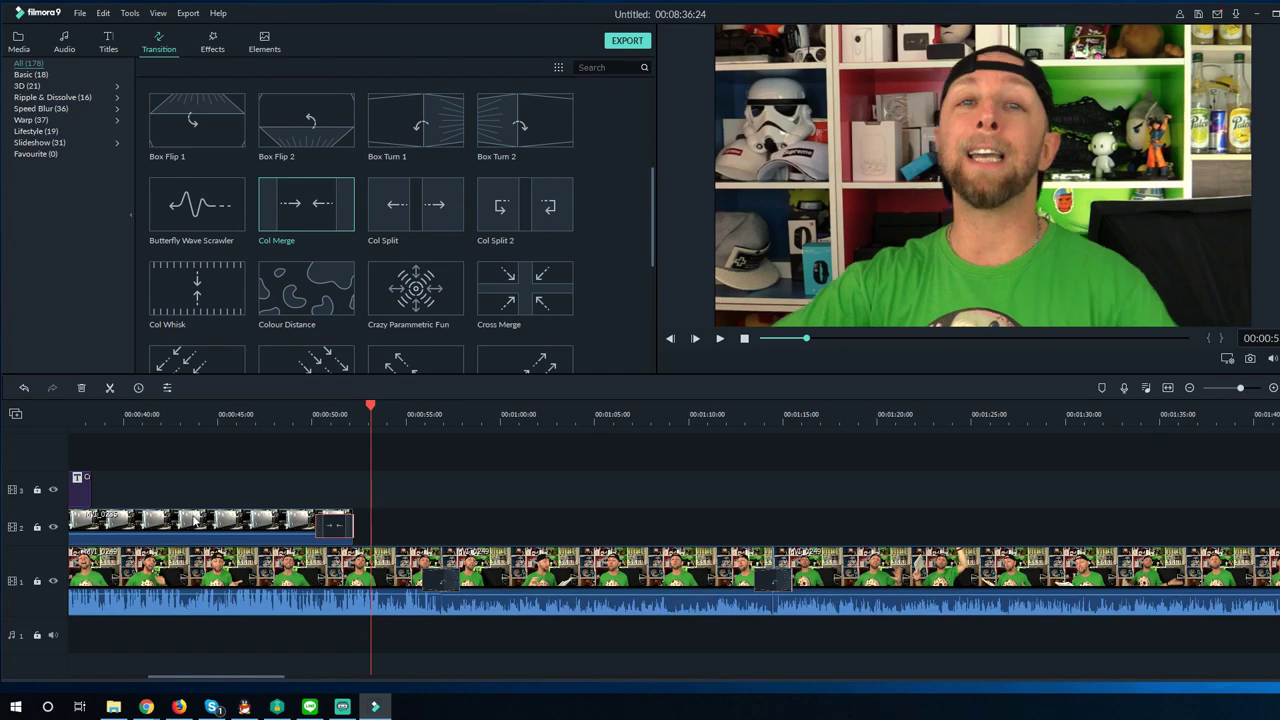
pyautogui.moveTo(259, 681); pyautogui.dragTo(209, 681)
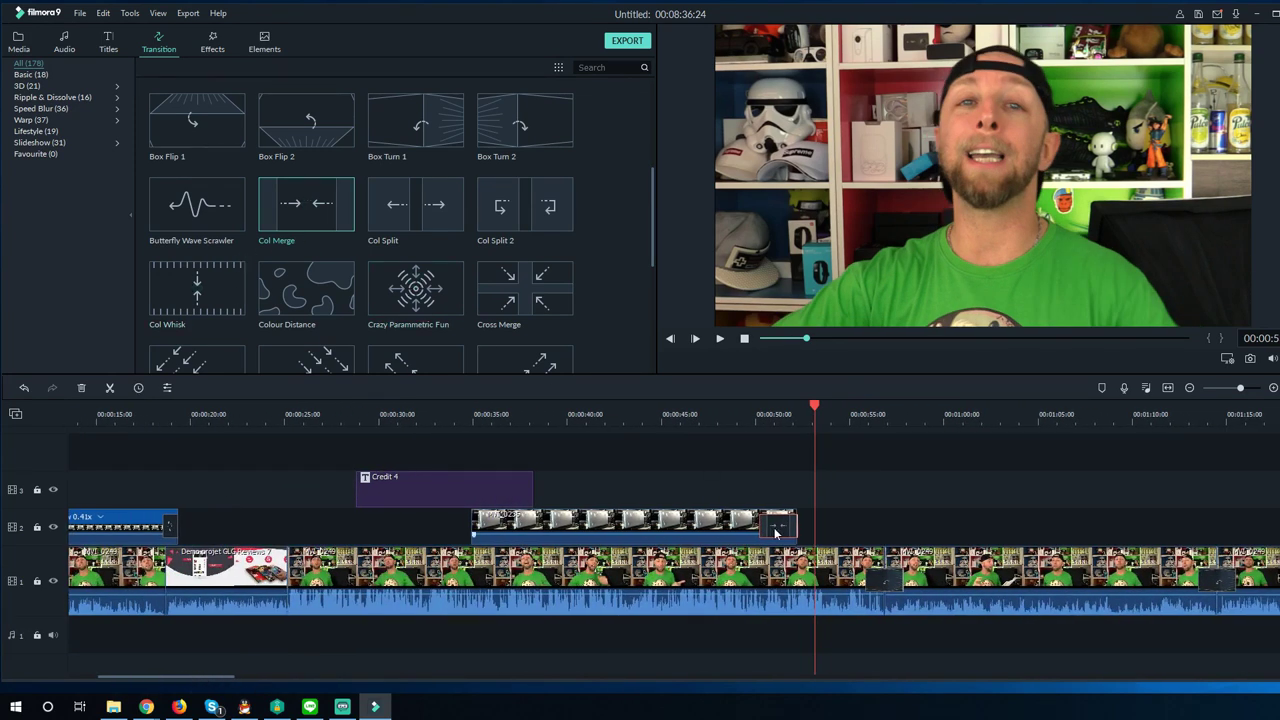
pyautogui.click(627, 525)
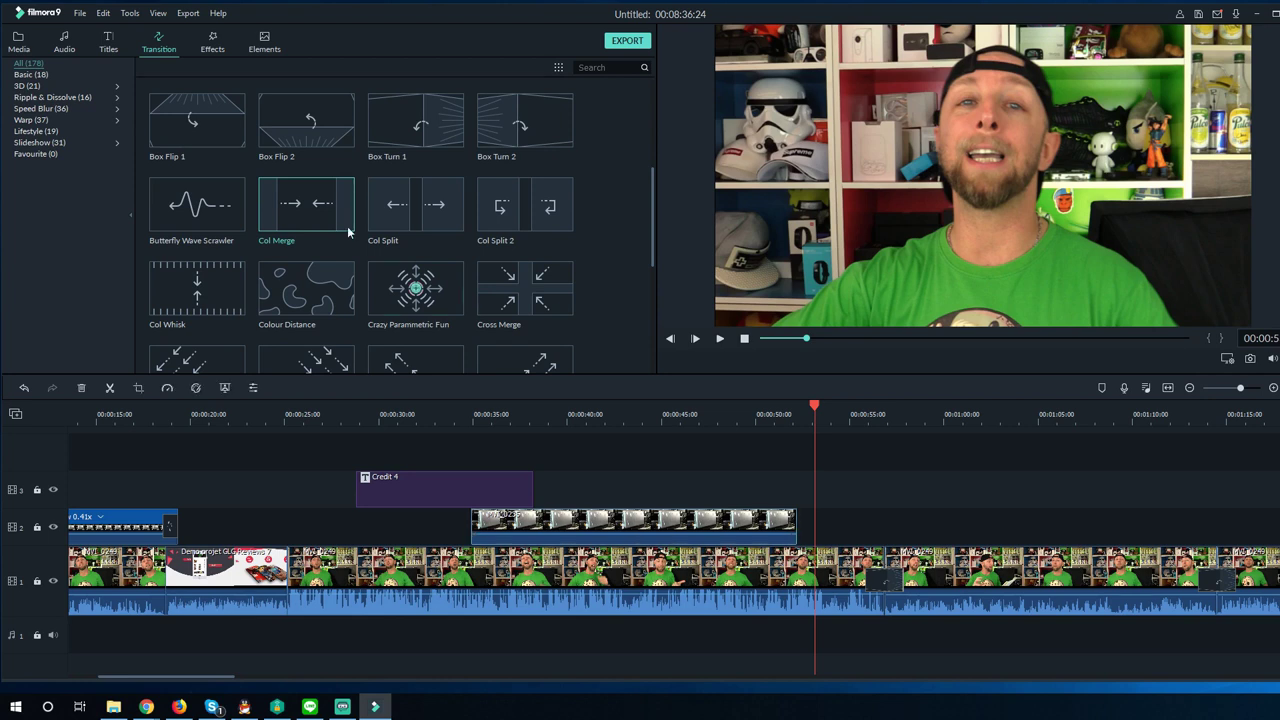
pyautogui.doubleClick(306, 205)
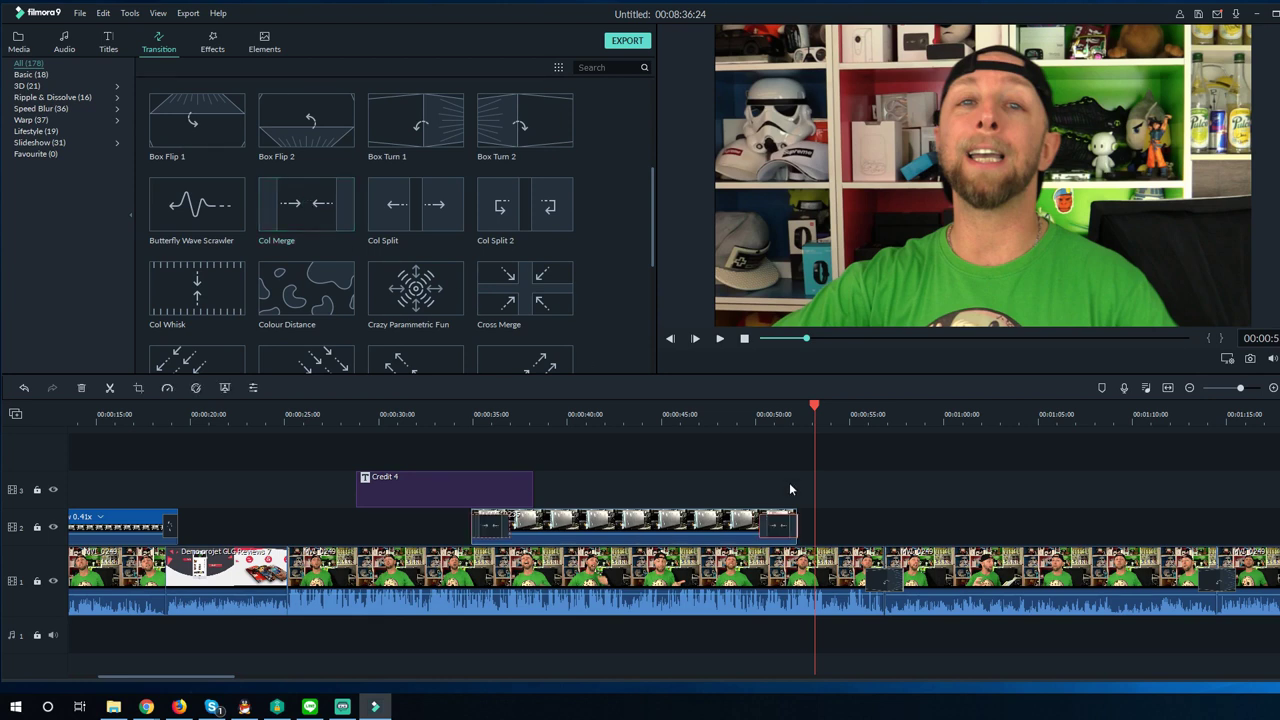
# Play the timeline around the start and end of the MVI_0235 clip to review the Col Merge transitions
pyautogui.click(459, 422)
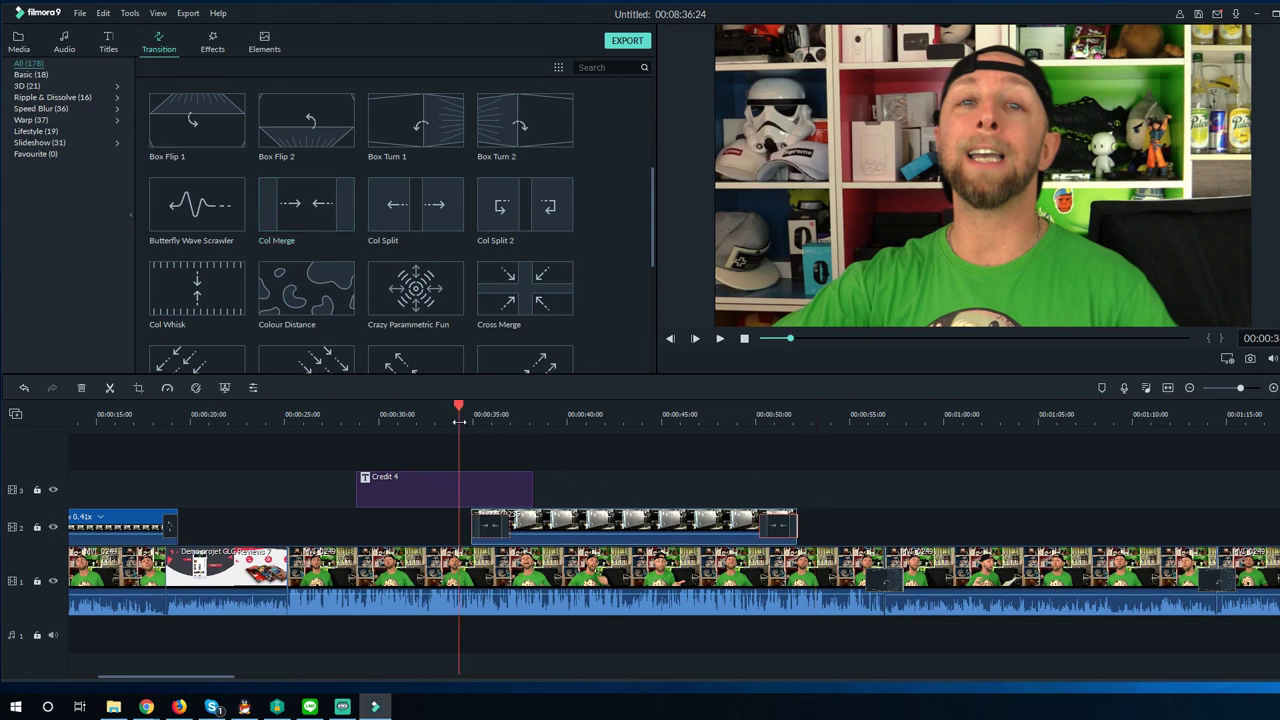
pyautogui.press('space')
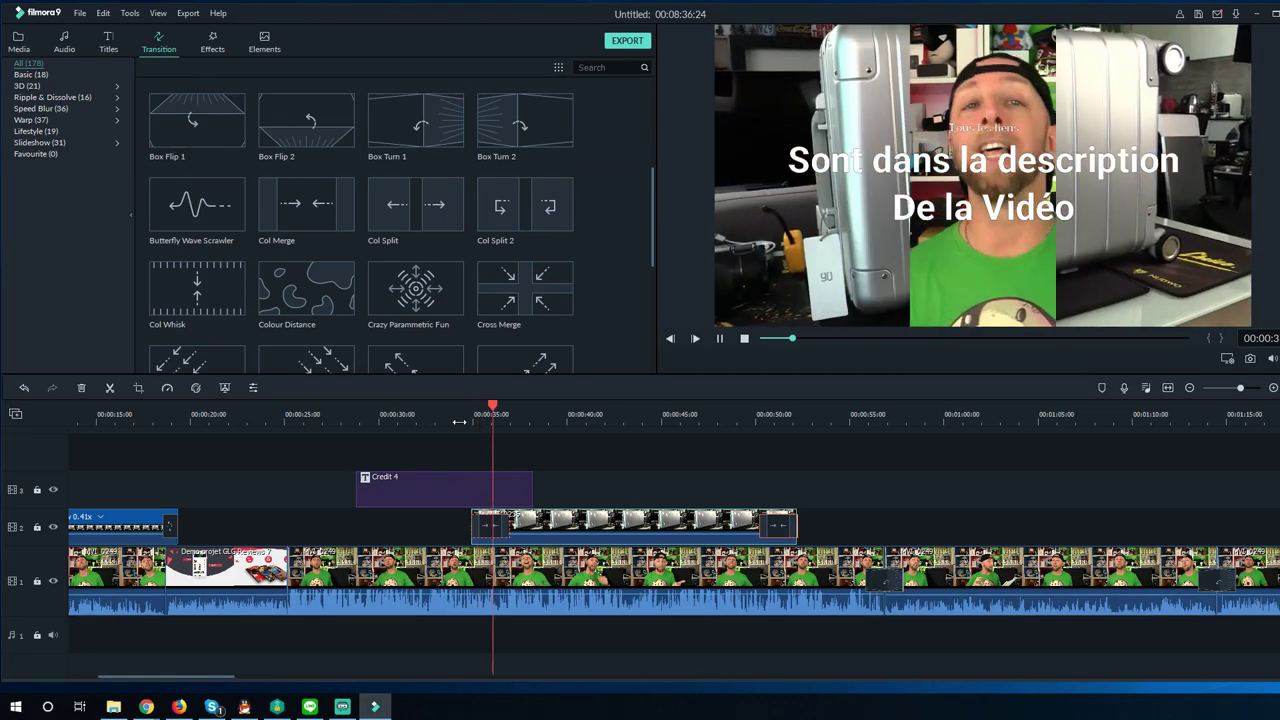
pyautogui.click(734, 418)
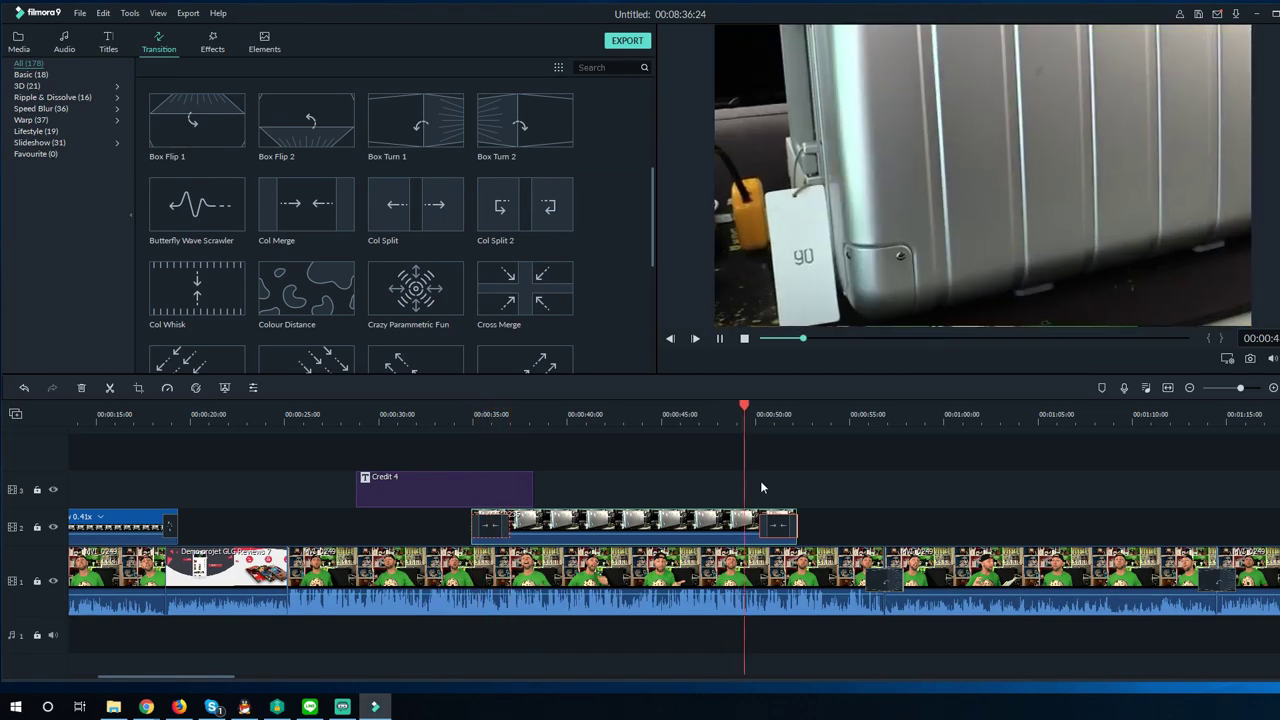
pyautogui.moveTo(194, 677); pyautogui.dragTo(251, 684)
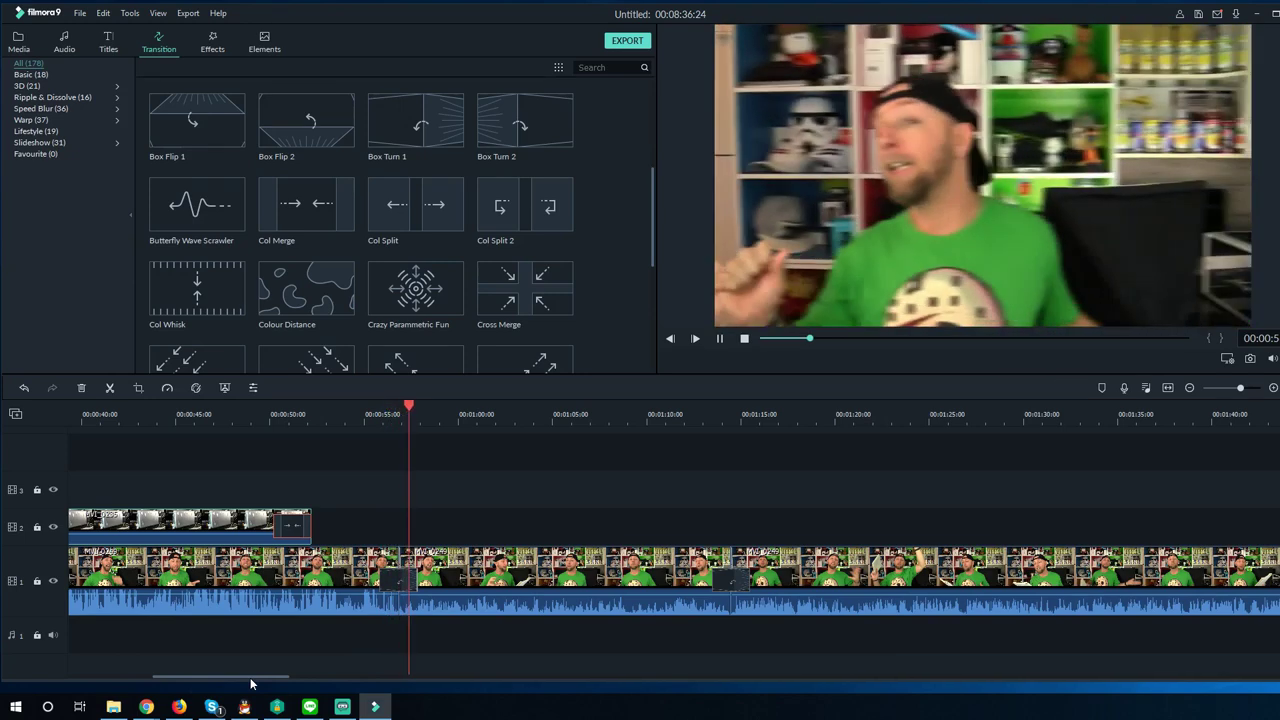
# Move the talking-head clip between the two track 1 transitions up to track 3, shift it right and extend its start back to about 0:52
pyautogui.click(430, 562)
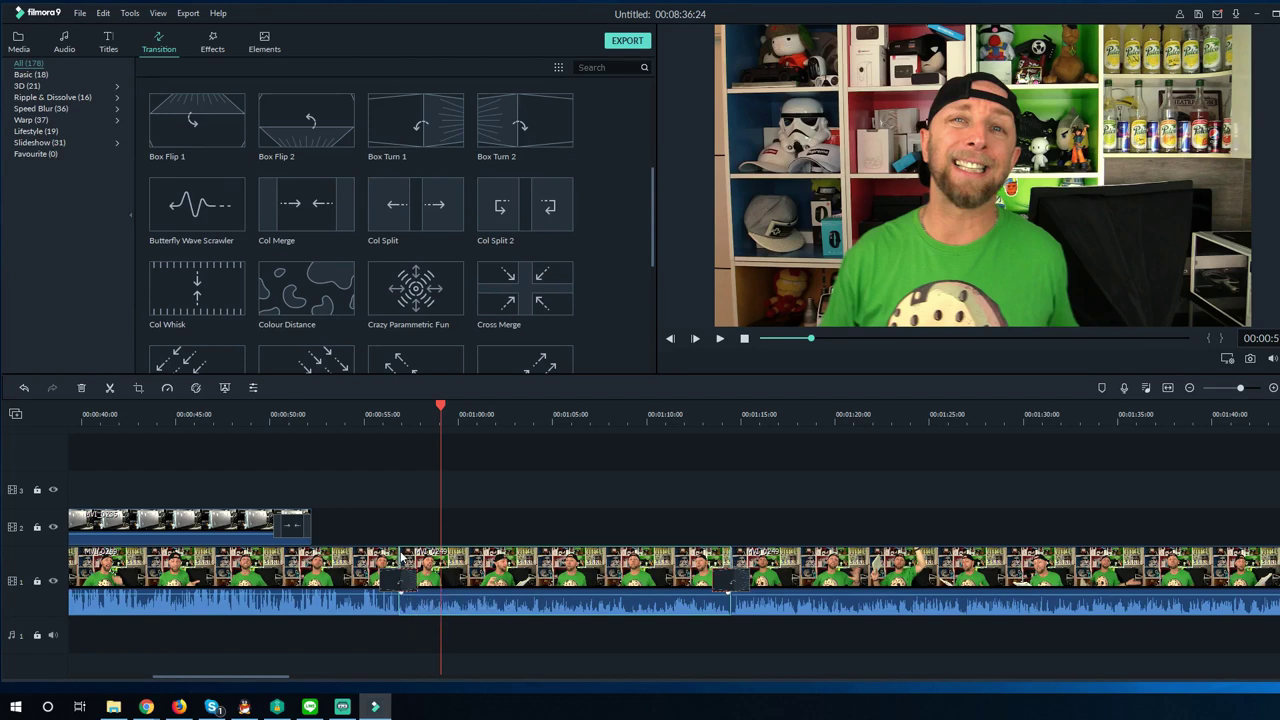
pyautogui.doubleClick(462, 557)
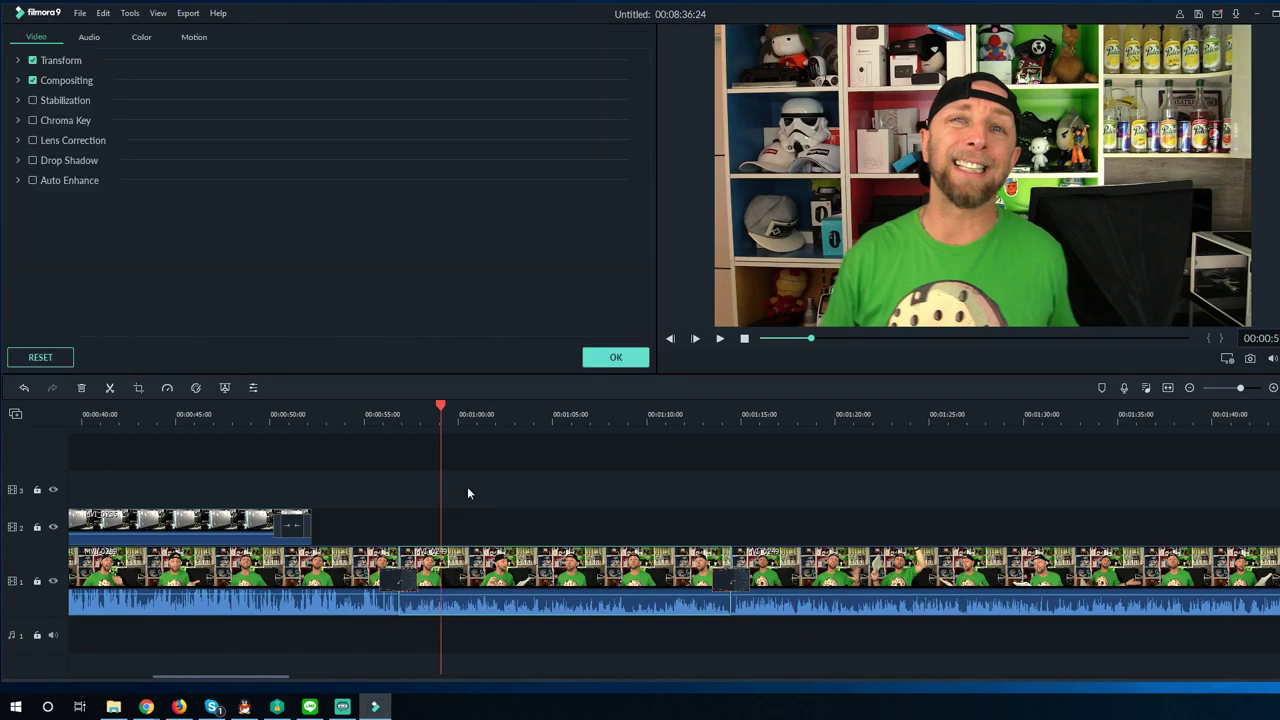
pyautogui.moveTo(486, 584); pyautogui.dragTo(494, 498)
pyautogui.moveTo(400, 487); pyautogui.dragTo(303, 485)
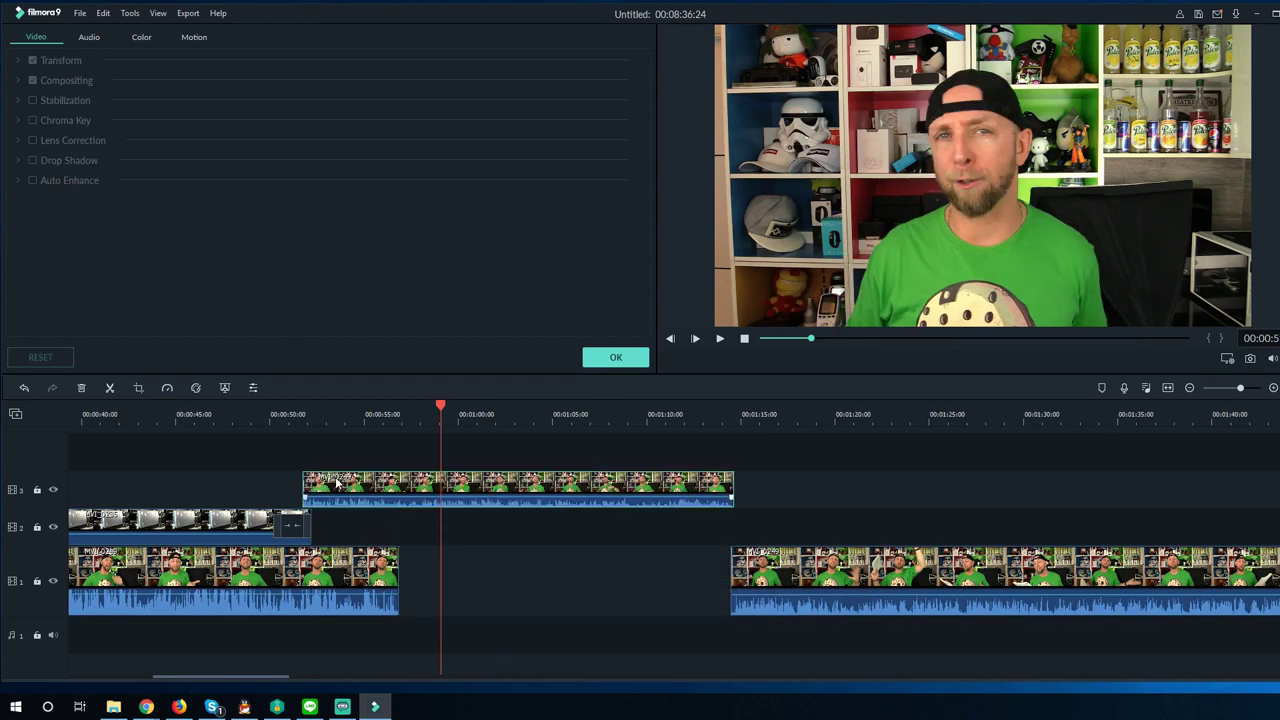
pyautogui.moveTo(474, 486); pyautogui.dragTo(600, 480)
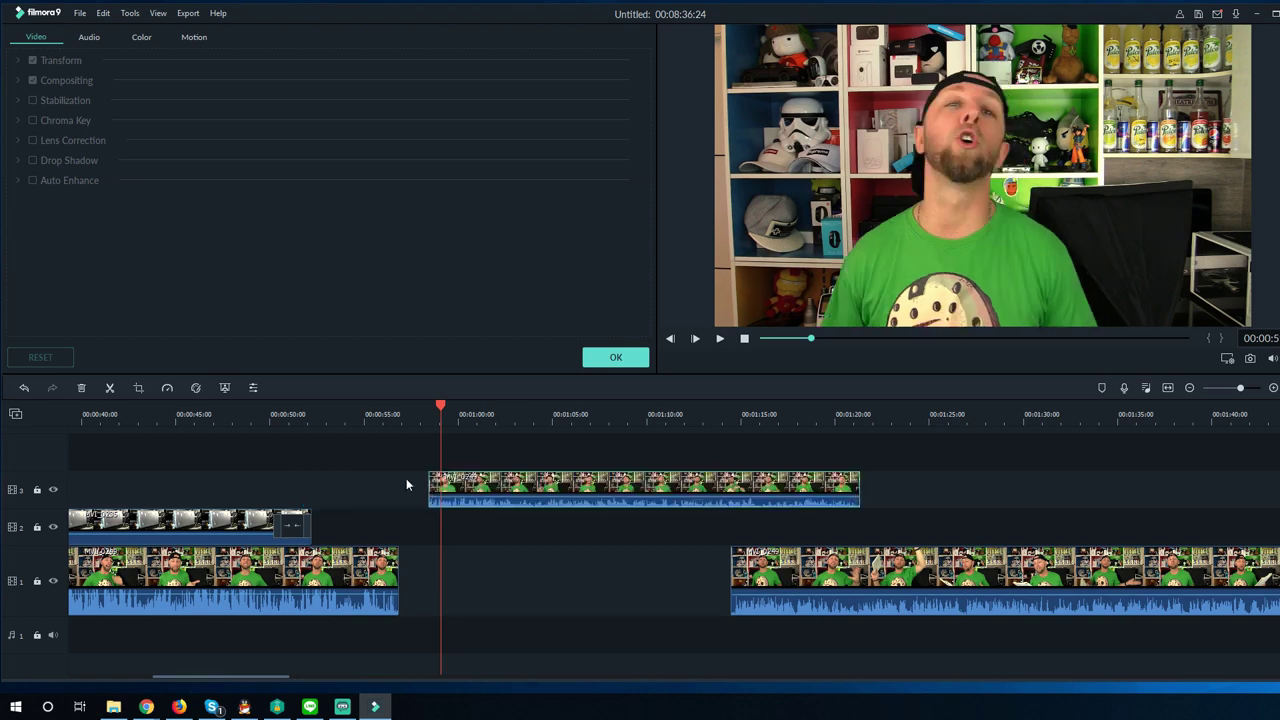
pyautogui.moveTo(426, 486); pyautogui.dragTo(307, 486)
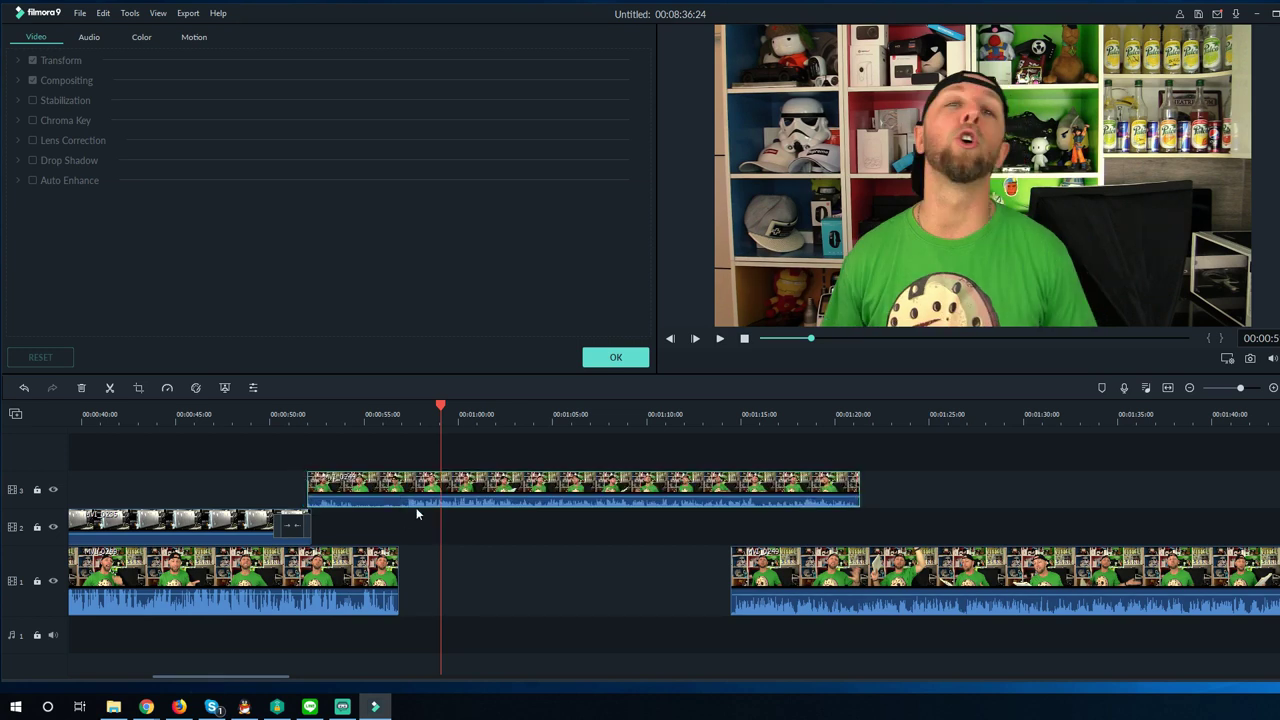
# Split the talking-head clip on track 3 at about 0:57 and delete the part before the cut
pyautogui.moveTo(441, 405); pyautogui.dragTo(405, 406)
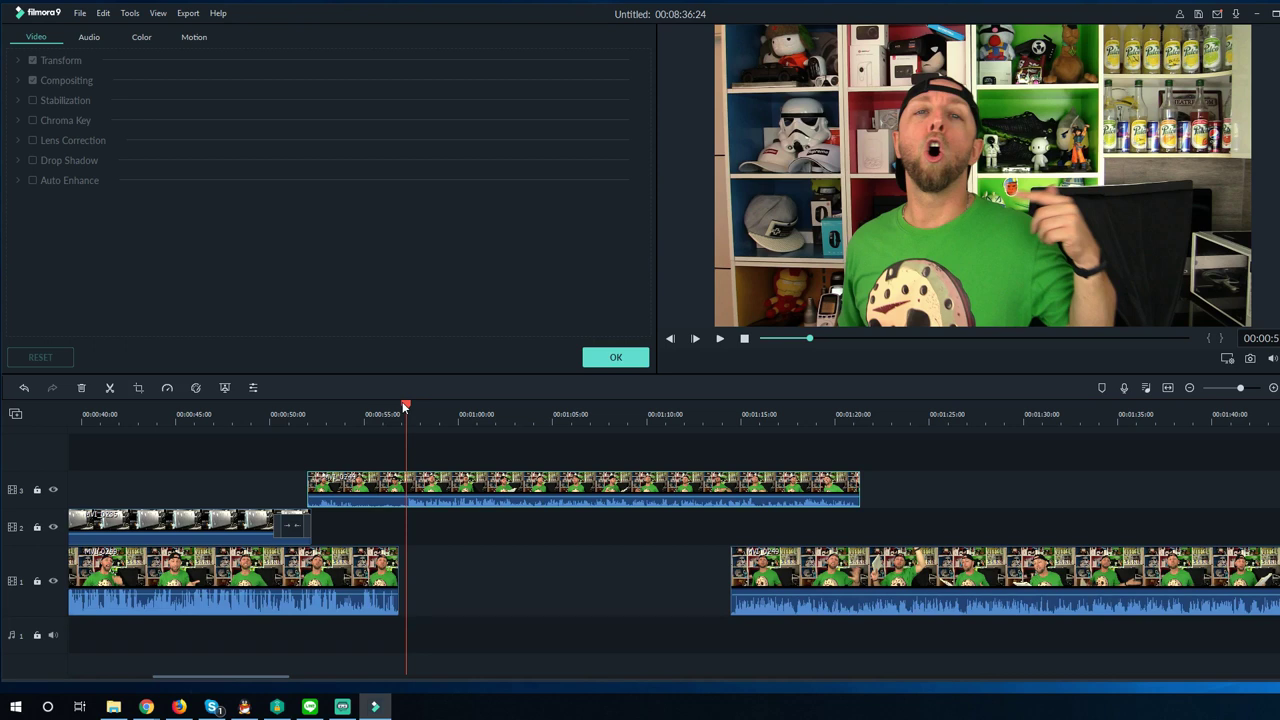
pyautogui.hotkey('ctrl', 'b')
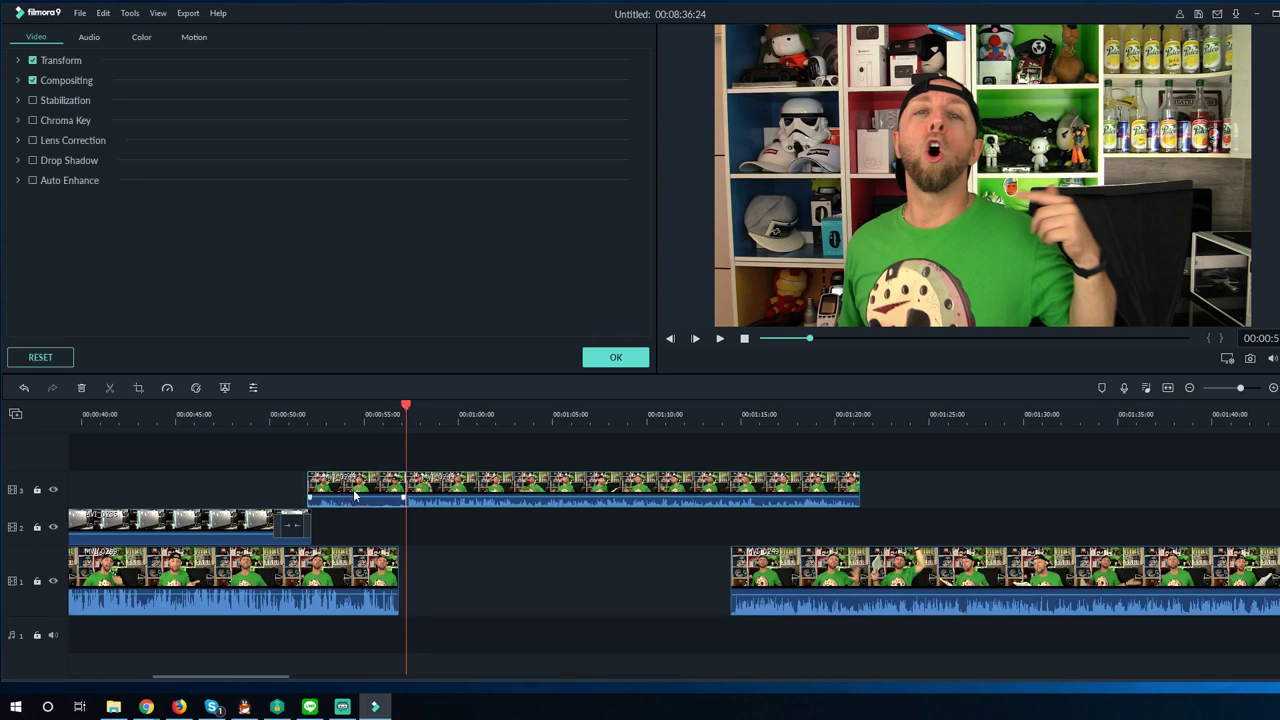
pyautogui.press('Delete')
# Play the remaining track 3 clip and move it to track 2, aligned with the end of the first talking-head section on track 1
pyautogui.press('space')
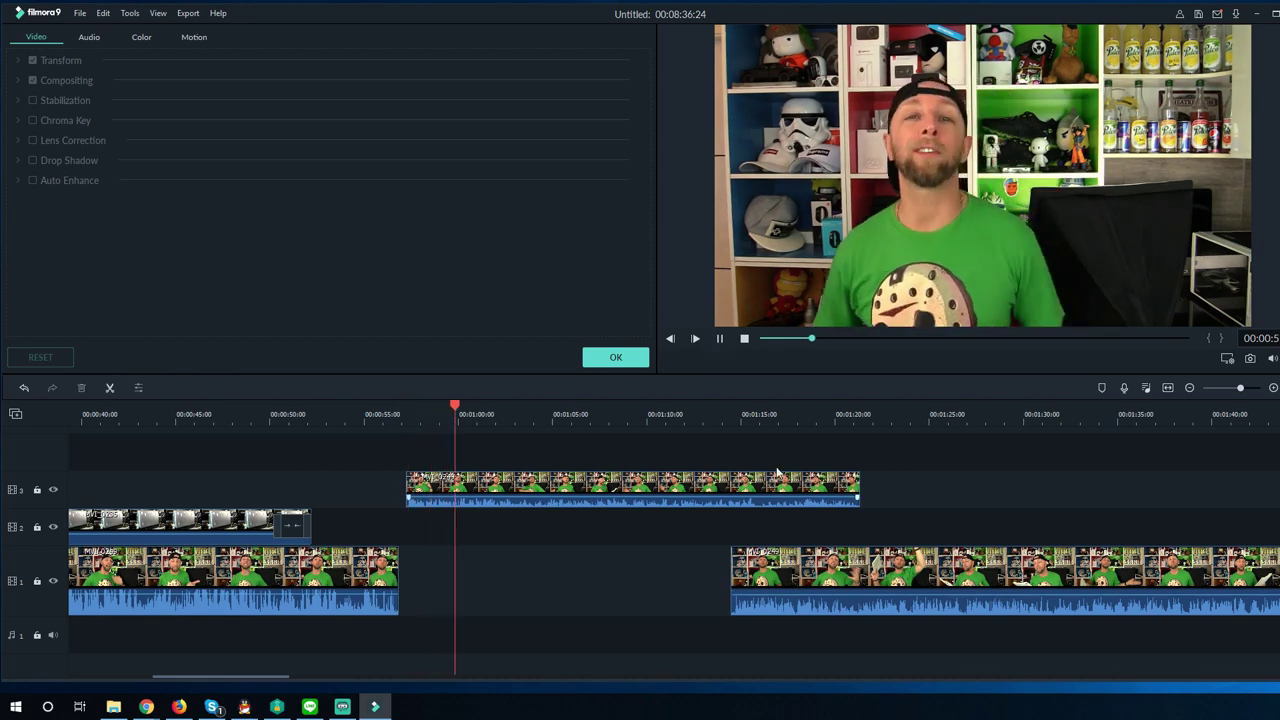
pyautogui.click(744, 413)
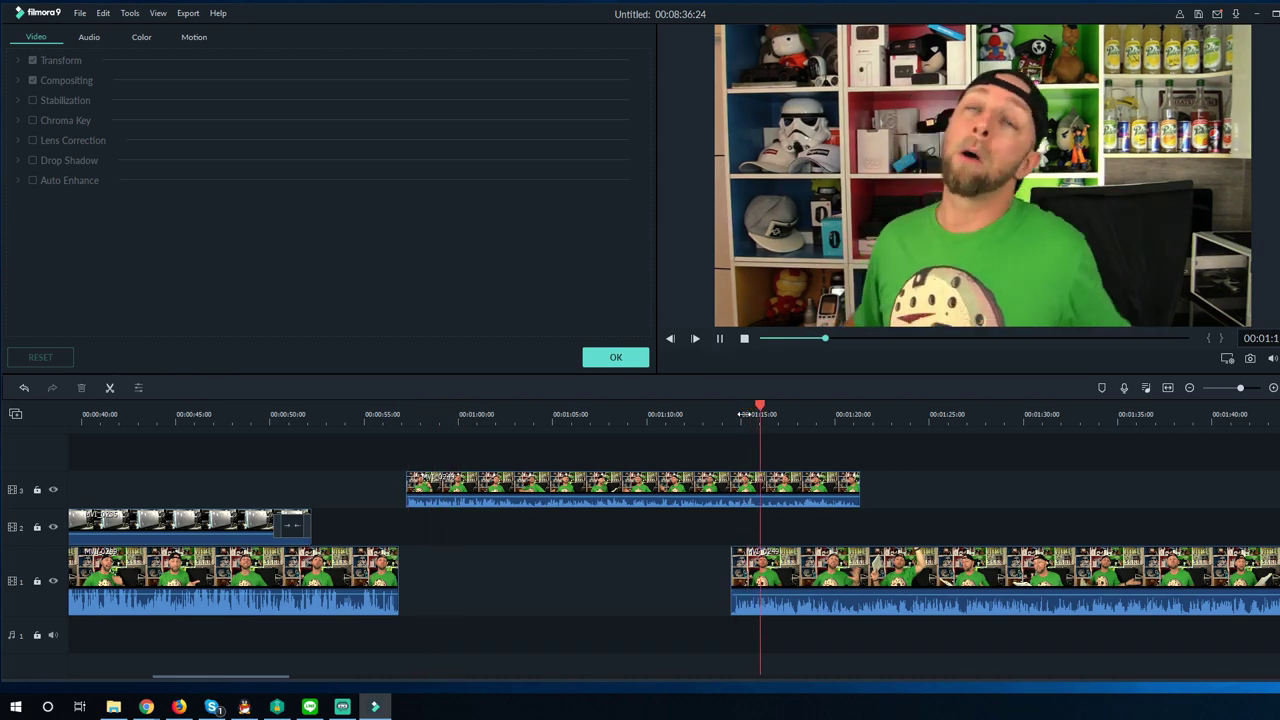
pyautogui.click(541, 481)
pyautogui.moveTo(480, 480); pyautogui.dragTo(474, 518)
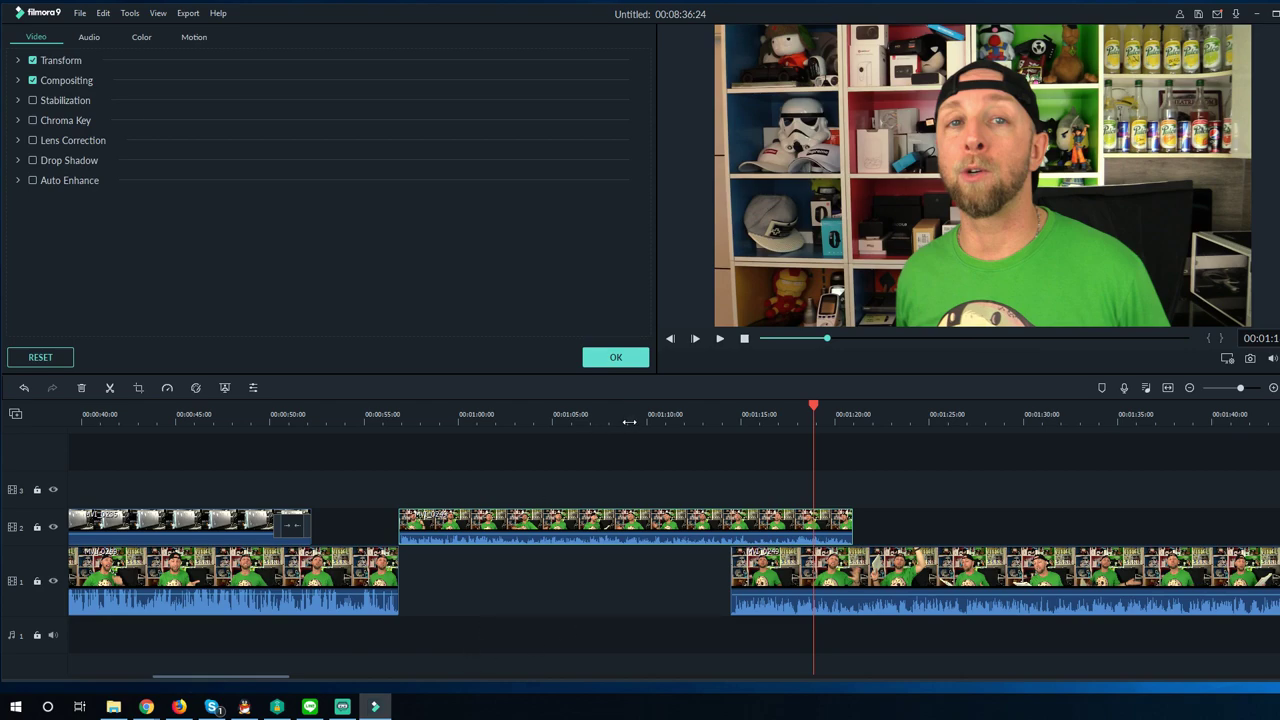
# Select all the talking-head clips after the gap on track 1 and shift them to start at about 1:56
pyautogui.moveTo(631, 424); pyautogui.dragTo(230, 690)
pyautogui.moveTo(299, 622); pyautogui.dragTo(1100, 578)
pyautogui.moveTo(248, 576); pyautogui.dragTo(264, 566)
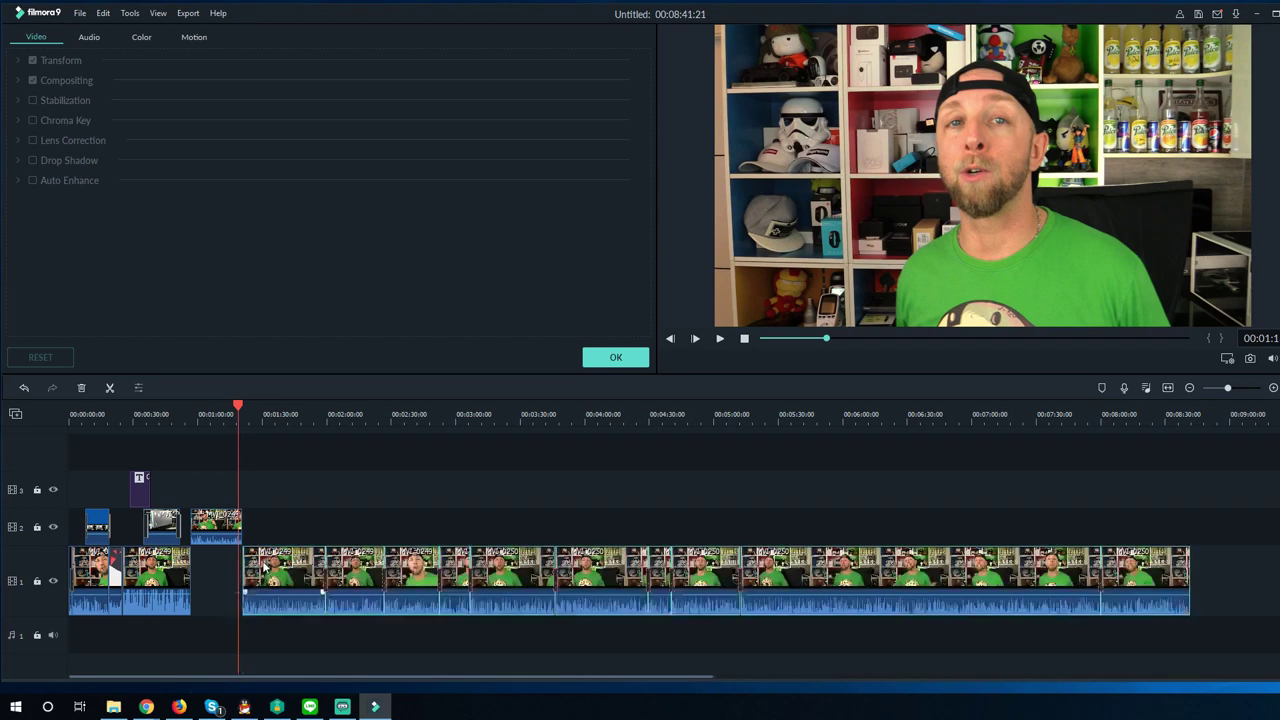
pyautogui.click(216, 510)
pyautogui.moveTo(304, 518); pyautogui.dragTo(1050, 596)
pyautogui.moveTo(266, 563); pyautogui.dragTo(315, 553)
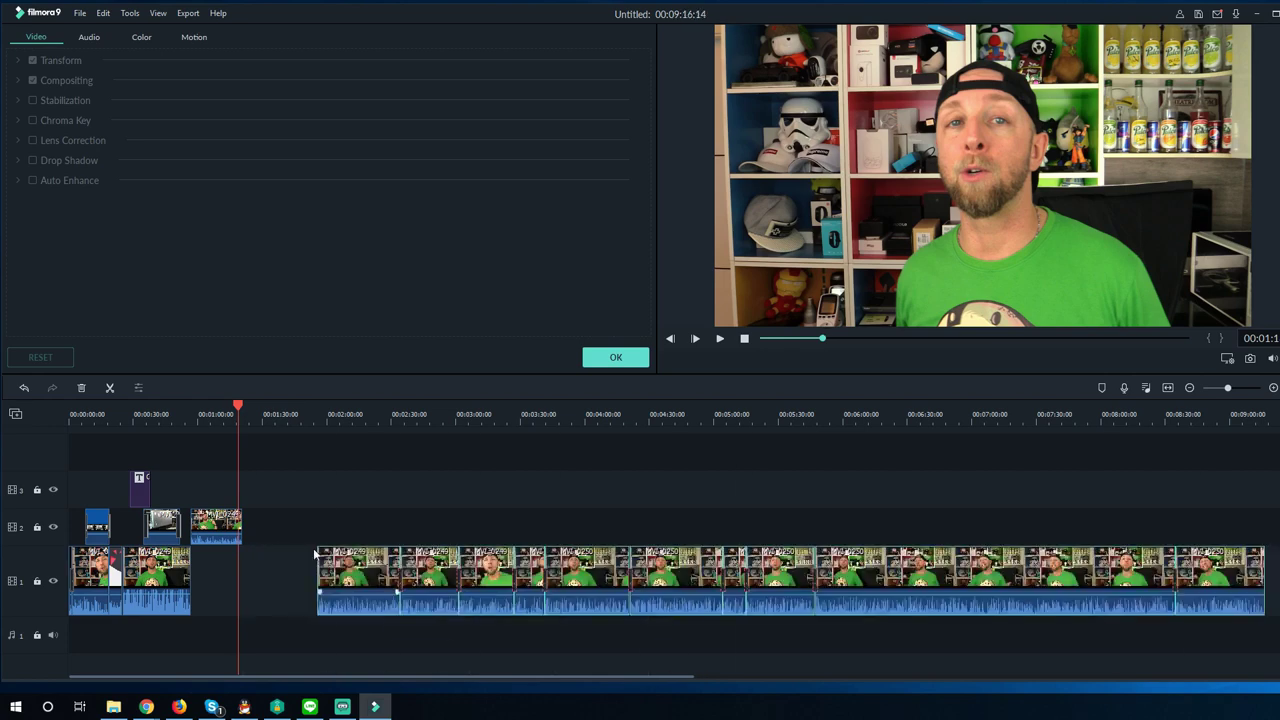
# Move the extended talking-head clip from track 2 into the gap on track 1, starting at about 0:59
pyautogui.moveTo(216, 522); pyautogui.dragTo(205, 560)
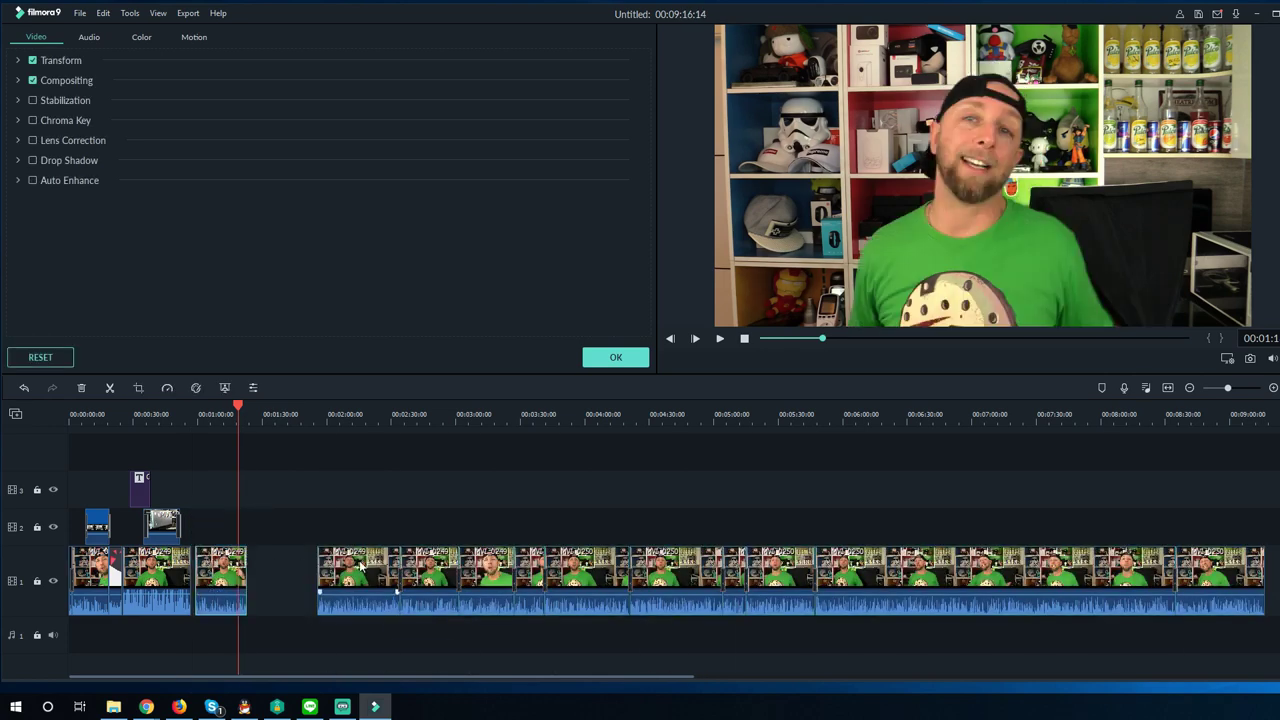
pyautogui.hscroll(10, 556, 576)
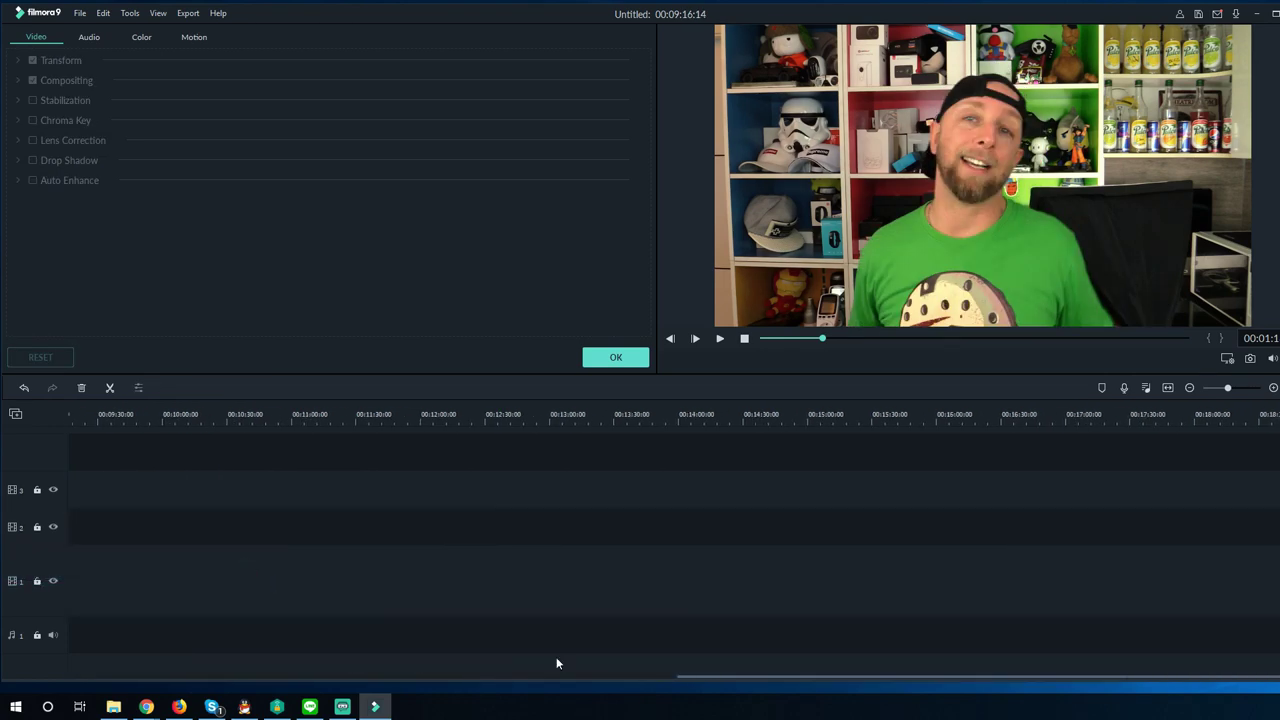
pyautogui.moveTo(745, 679); pyautogui.dragTo(140, 680)
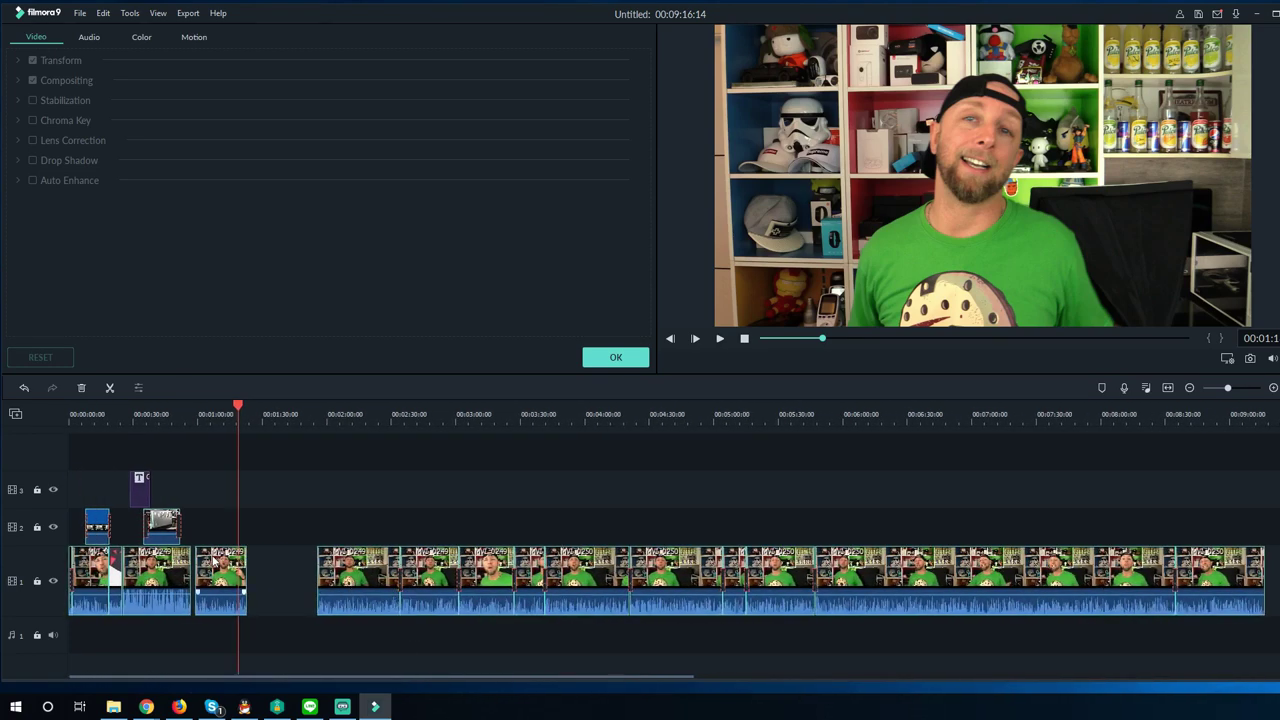
# Close the gaps on track 1 by butting the restored clip against the first section and shifting all following talking-head clips up behind it
pyautogui.moveTo(213, 562); pyautogui.dragTo(214, 567)
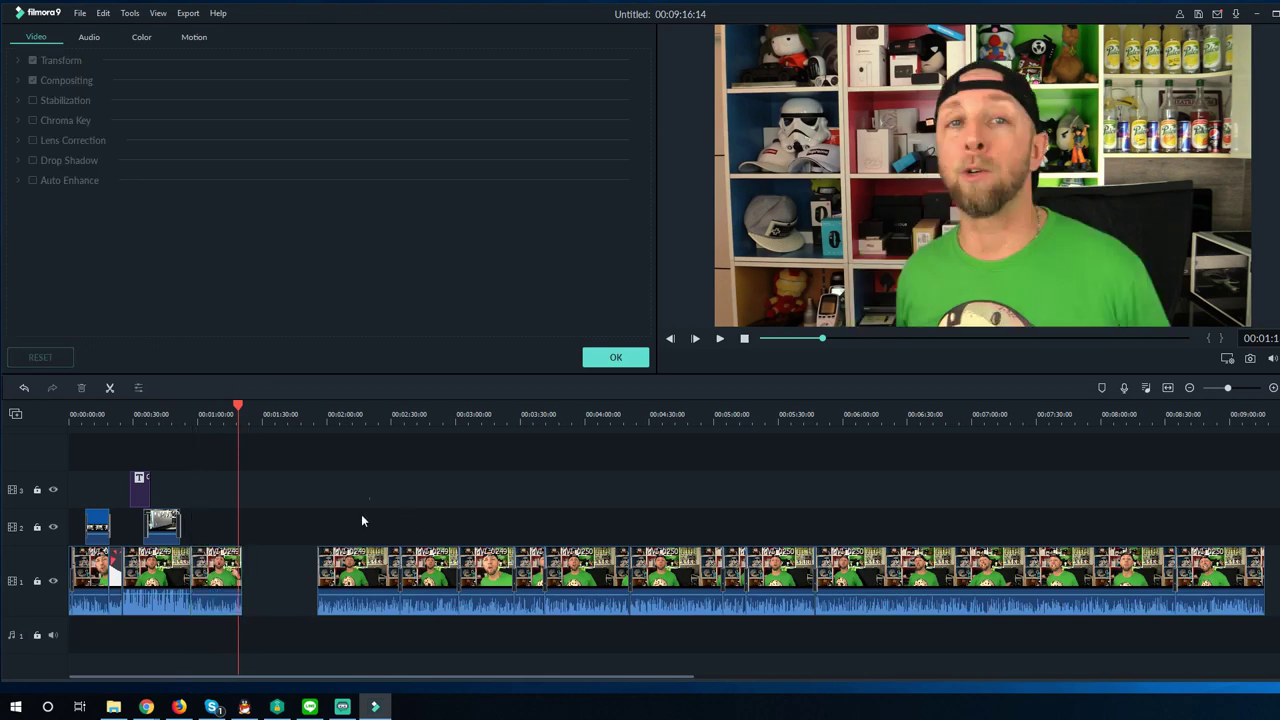
pyautogui.moveTo(369, 497); pyautogui.dragTo(1257, 570)
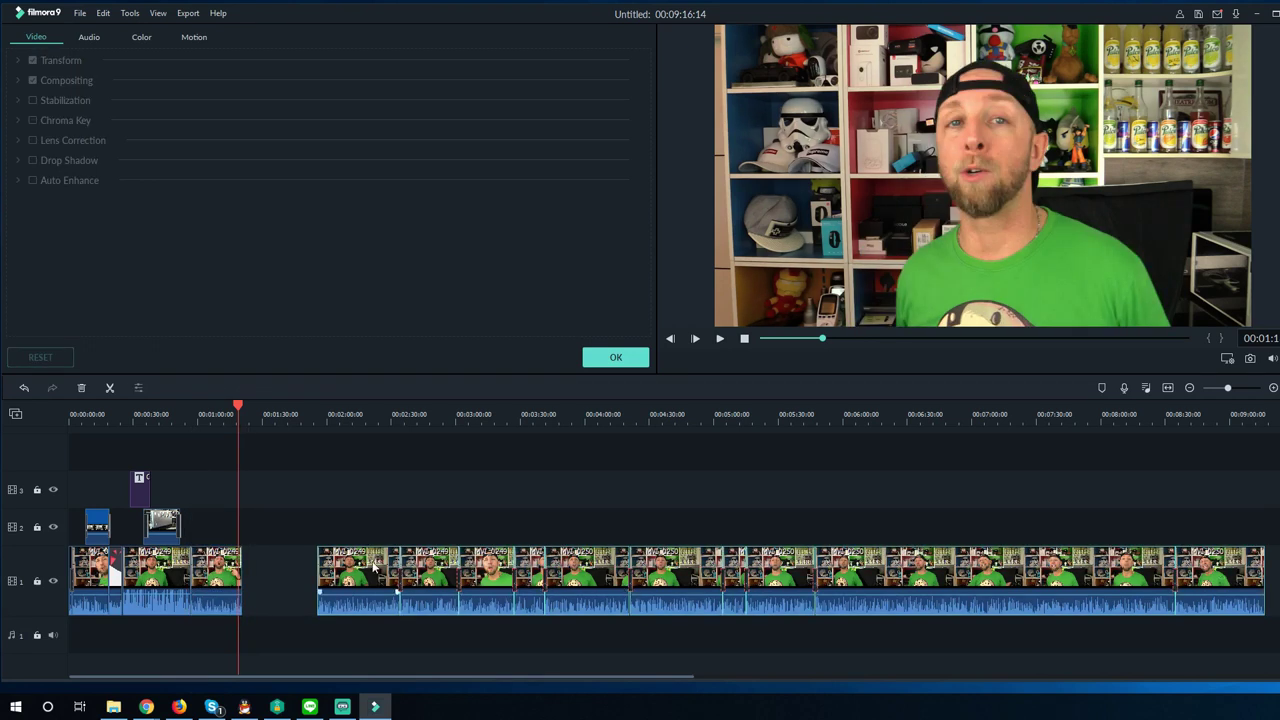
pyautogui.moveTo(374, 567); pyautogui.dragTo(274, 557)
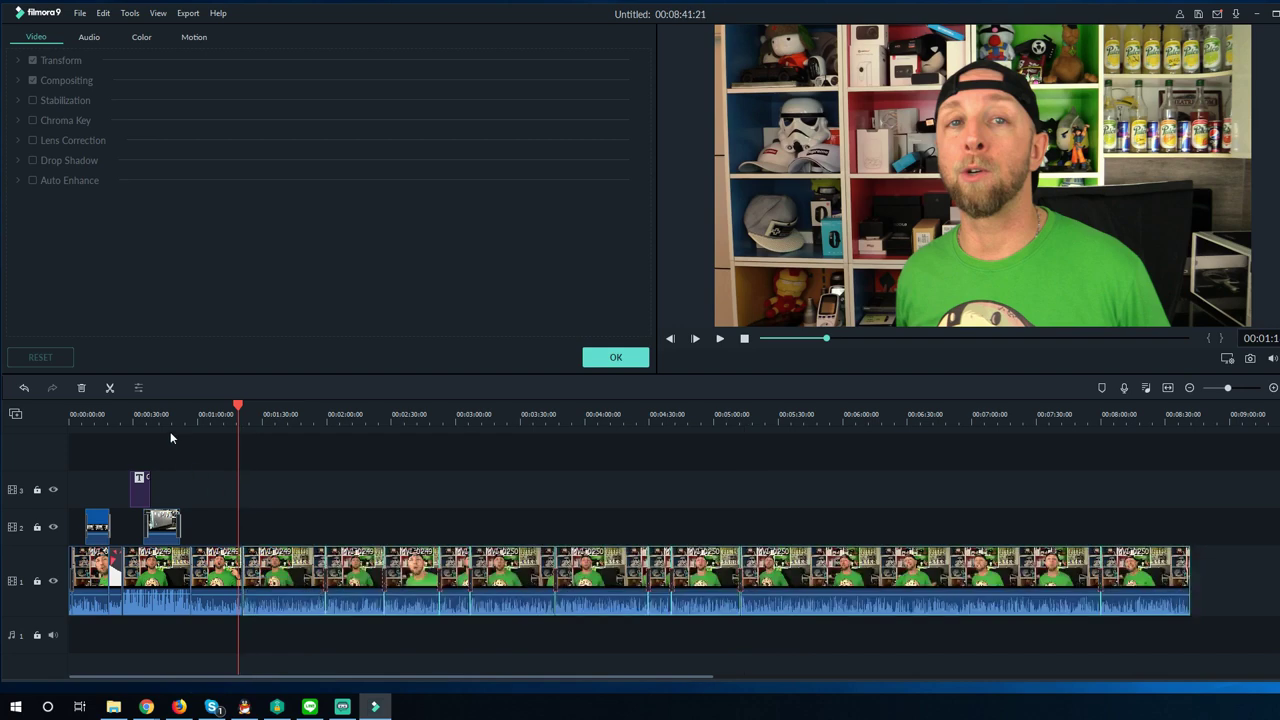
# Play the joined talking-head footage on track 1 from about 0:55 and choose an insert point at about 1:00
pyautogui.click(186, 418)
pyautogui.press('space')
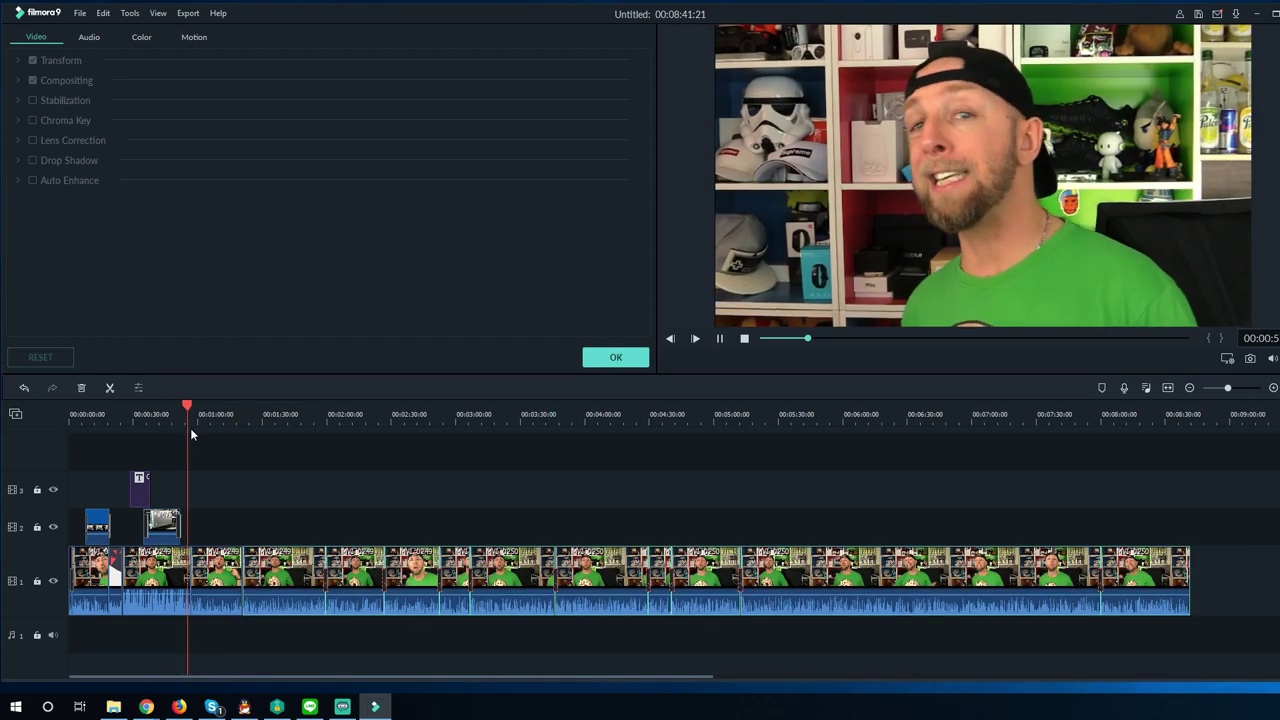
pyautogui.scroll(3, 181, 415)
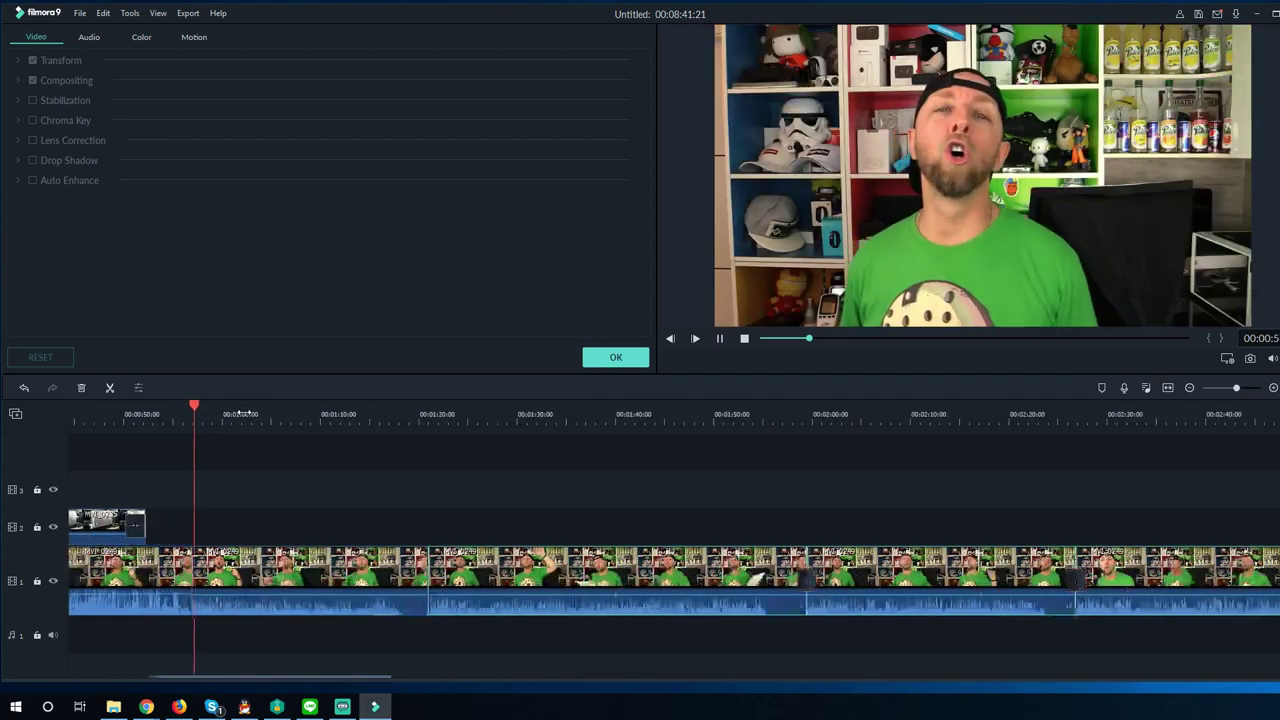
pyautogui.scroll(2, 250, 414)
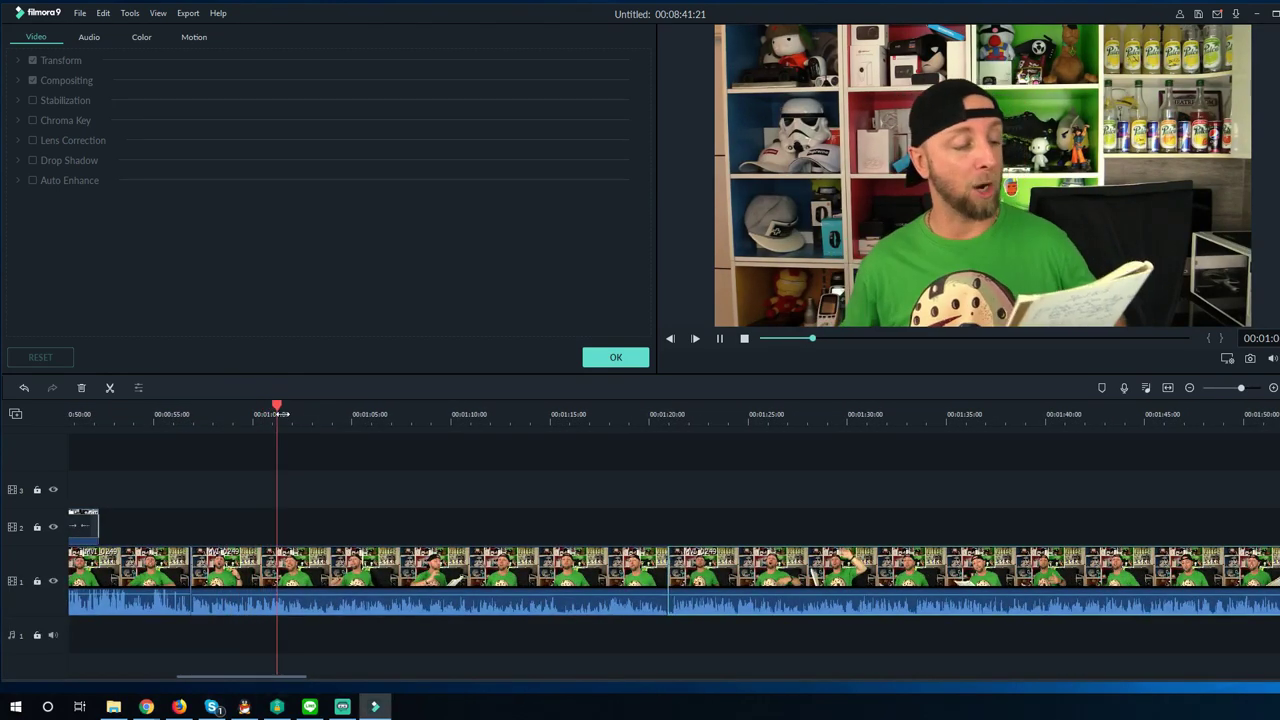
pyautogui.press('space')
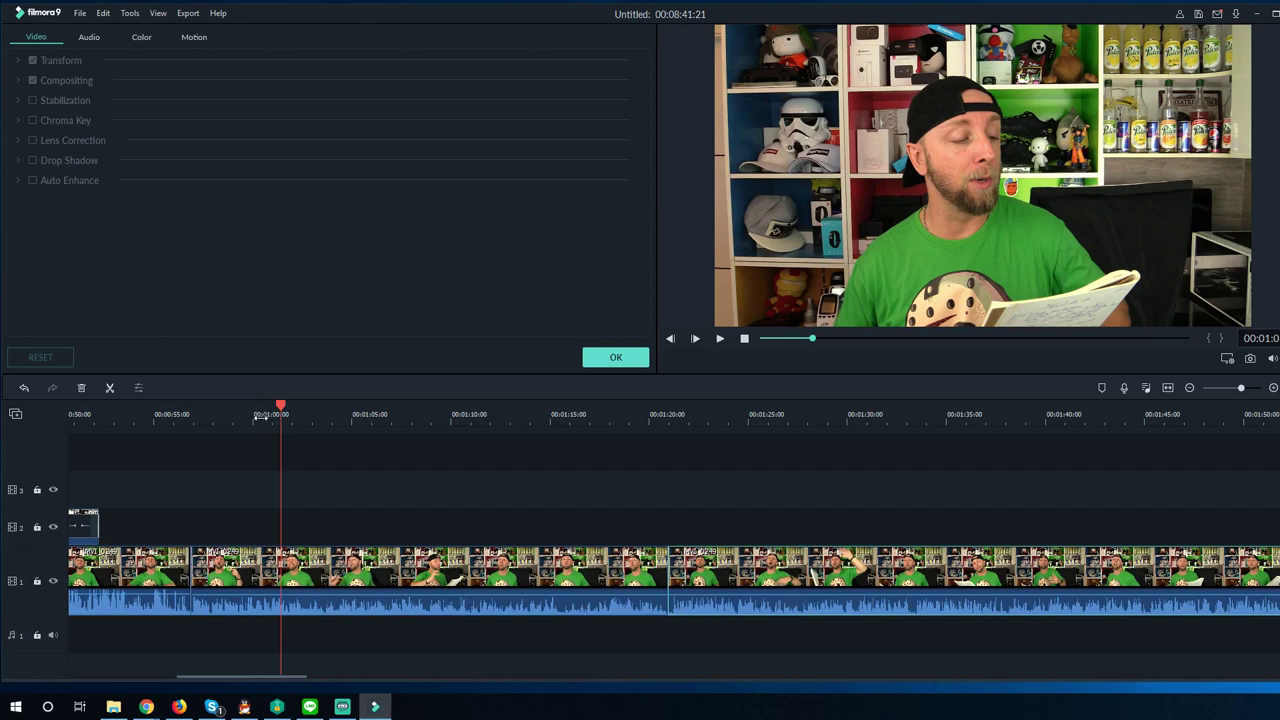
pyautogui.click(259, 415)
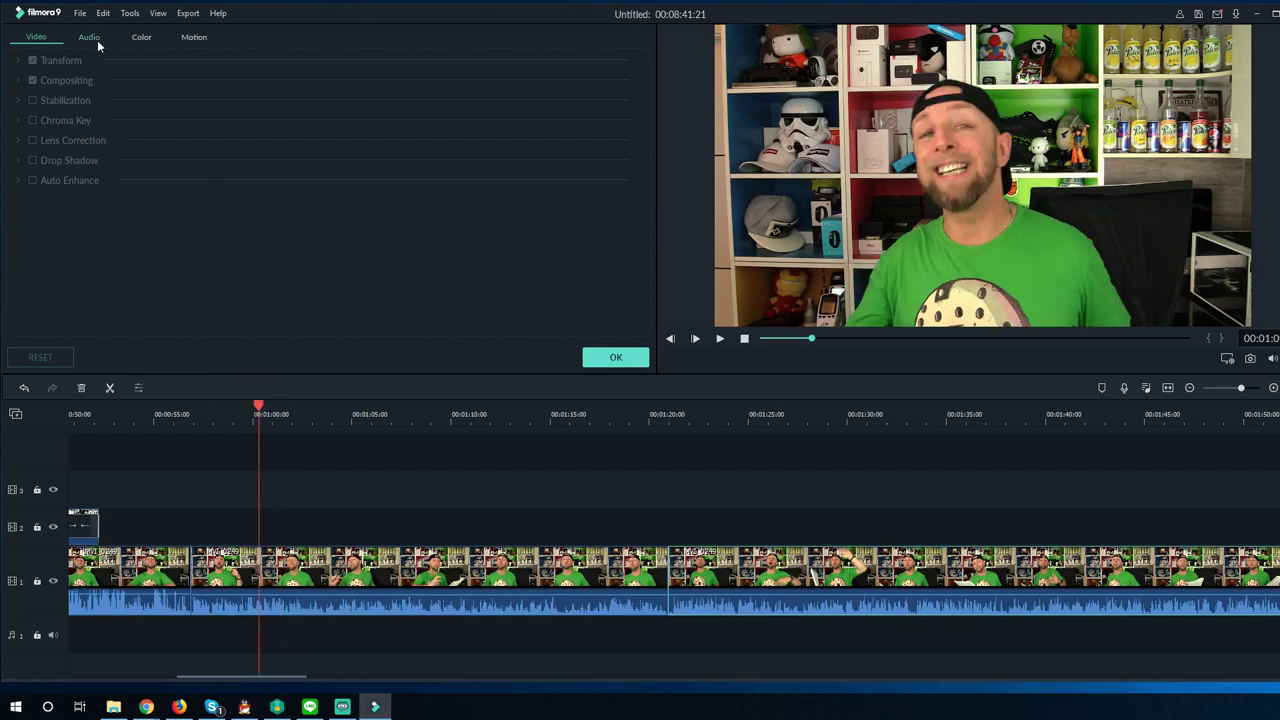
# Insert the suitcase clip MVI_0238 on track 2, starting shortly after 1:00, and play the passage where it begins
pyautogui.click(610, 358)
pyautogui.click(20, 42)
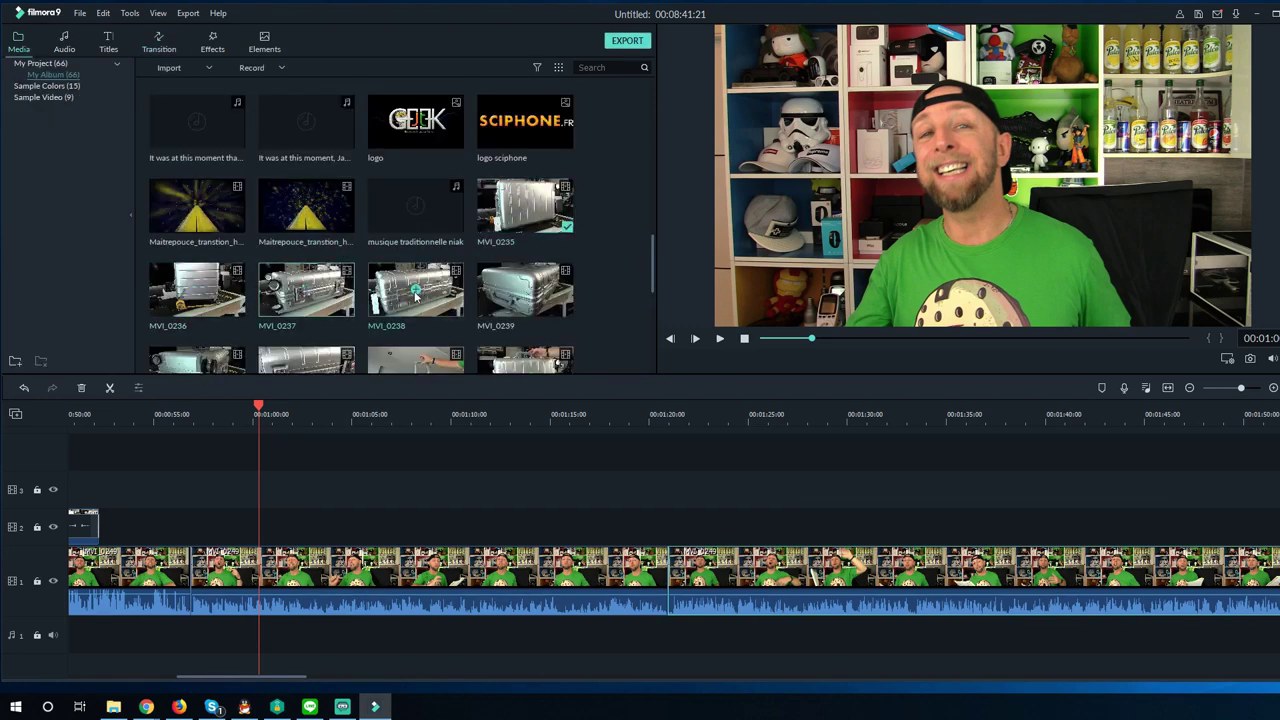
pyautogui.moveTo(398, 293); pyautogui.dragTo(262, 515)
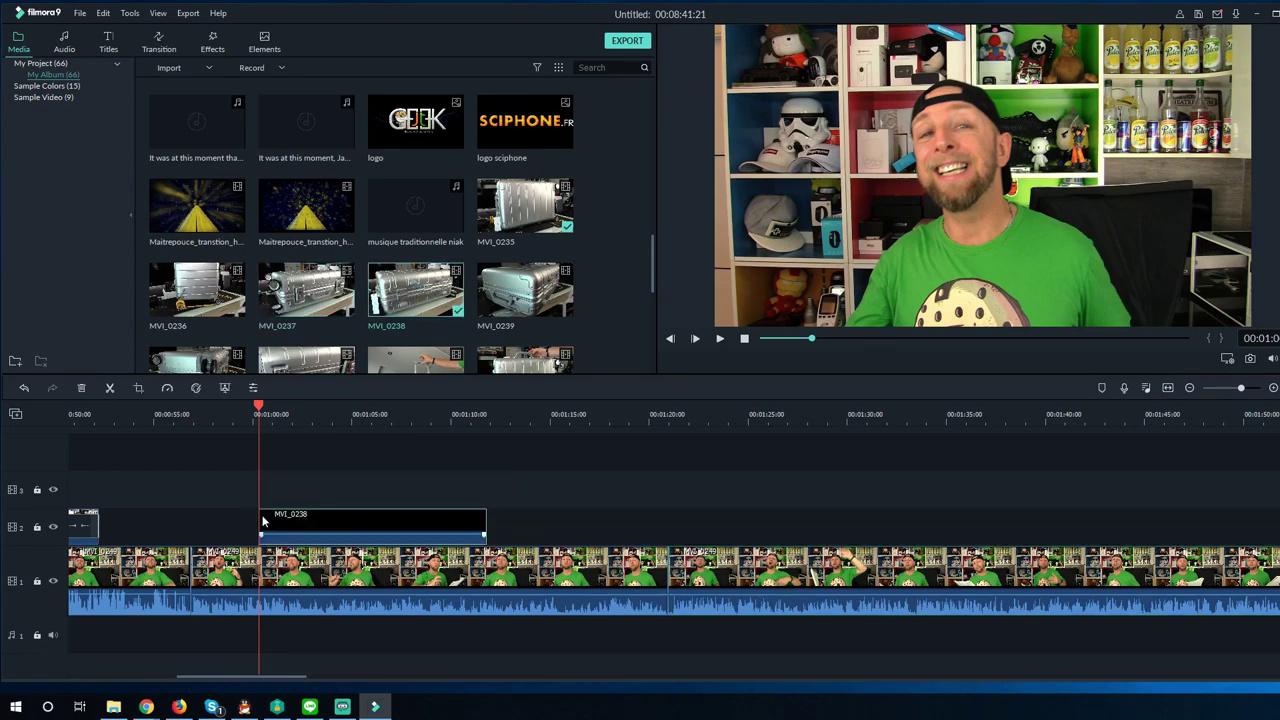
pyautogui.moveTo(362, 518); pyautogui.dragTo(384, 514)
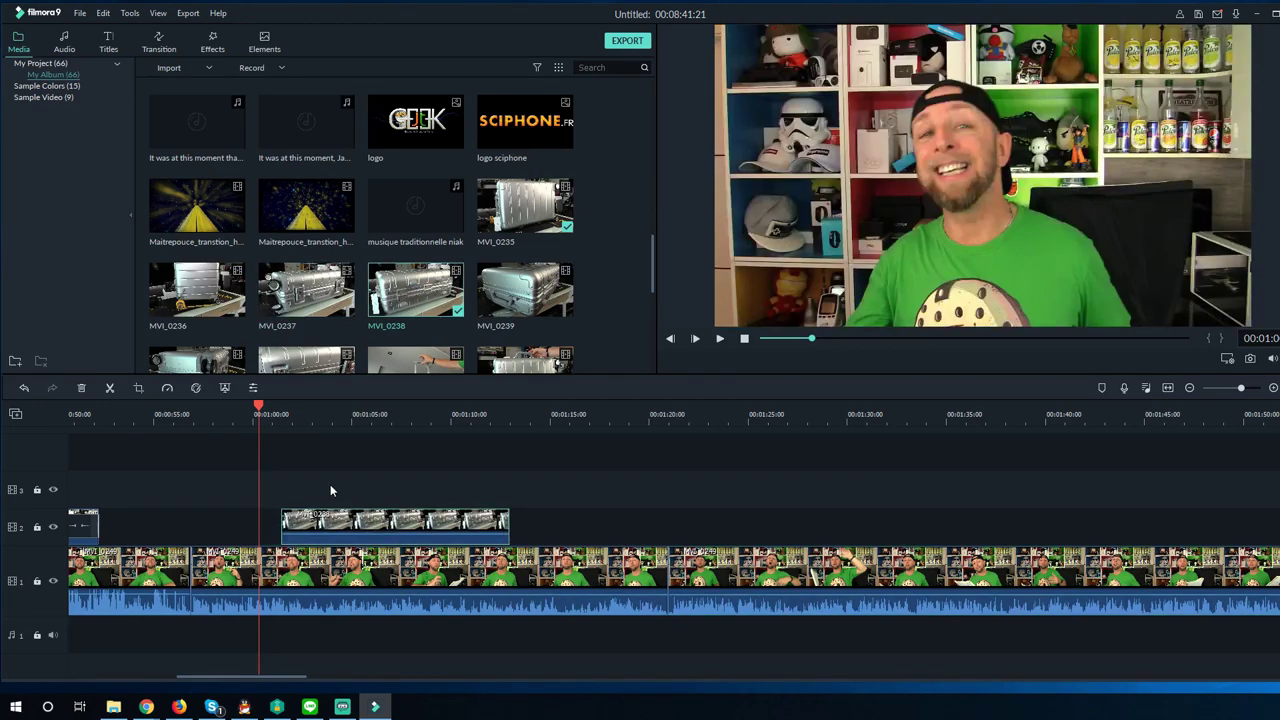
pyautogui.click(276, 478)
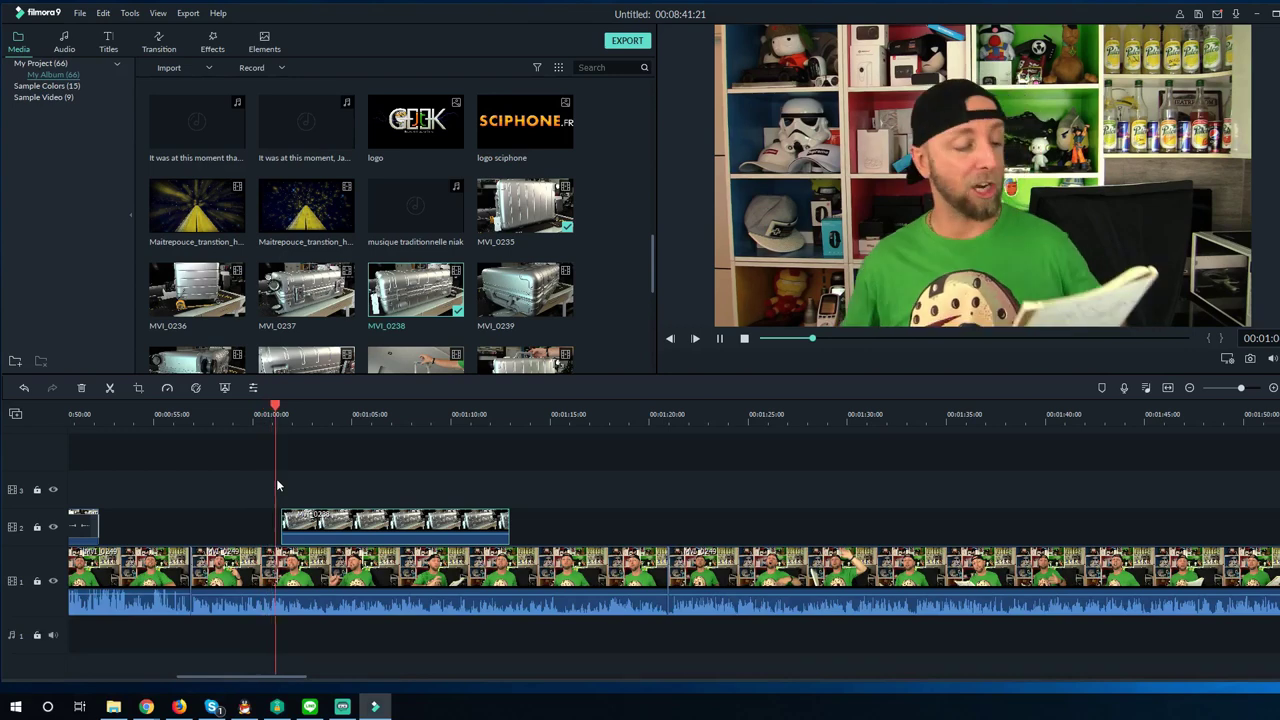
pyautogui.moveTo(296, 518); pyautogui.dragTo(280, 515)
pyautogui.click(258, 425)
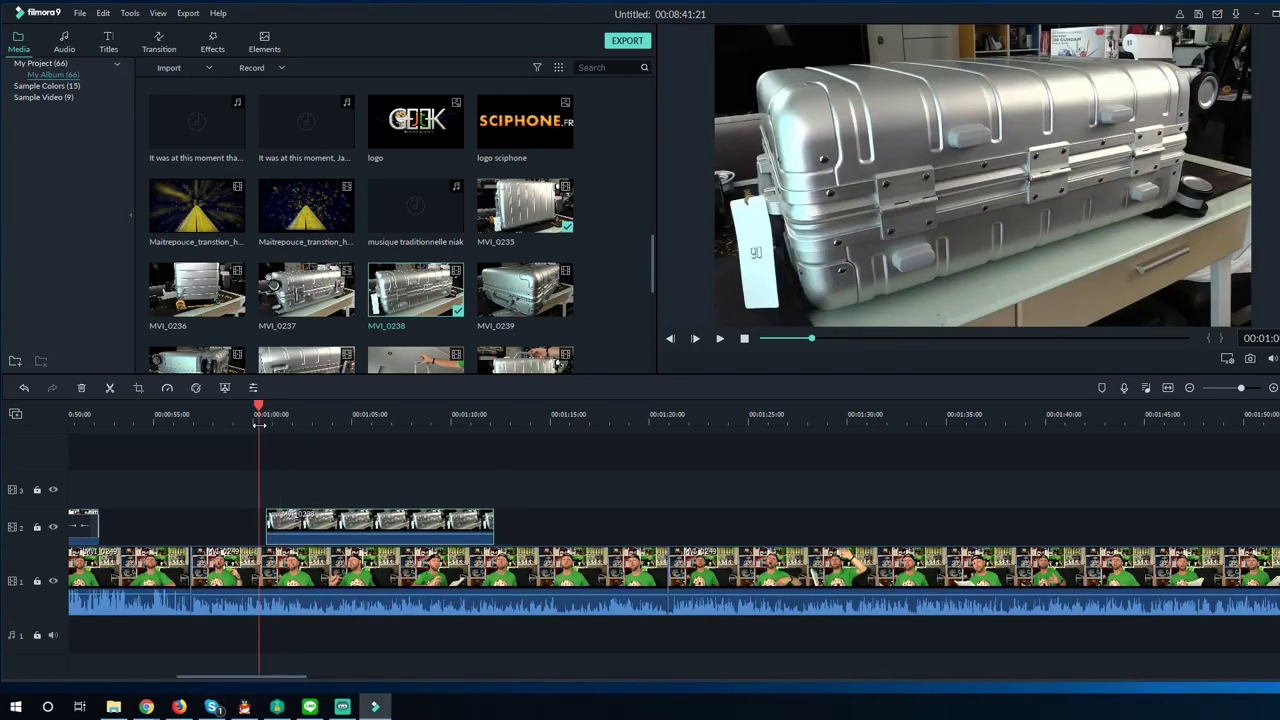
pyautogui.press('space')
# Apply Pan & Zoom to the MVI_0238 clip on track 2, enlarging and repositioning the end frame around the suitcase
pyautogui.click(350, 520)
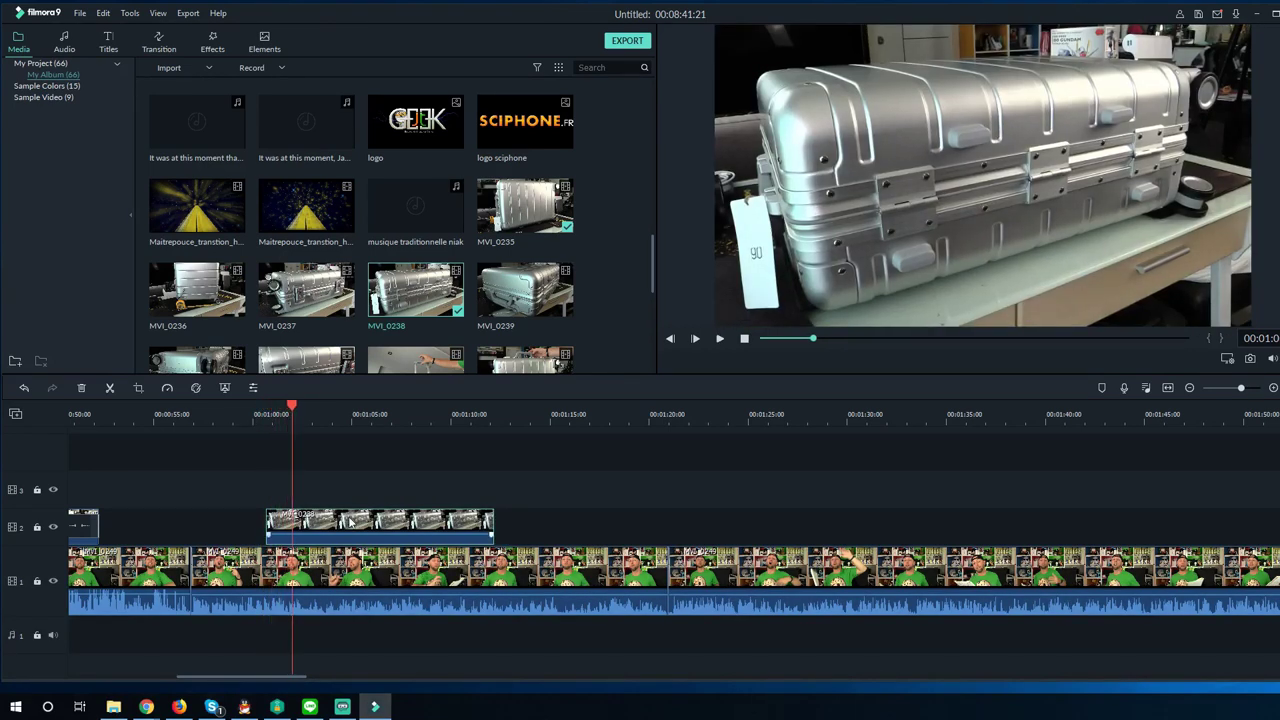
pyautogui.rightClick(381, 520)
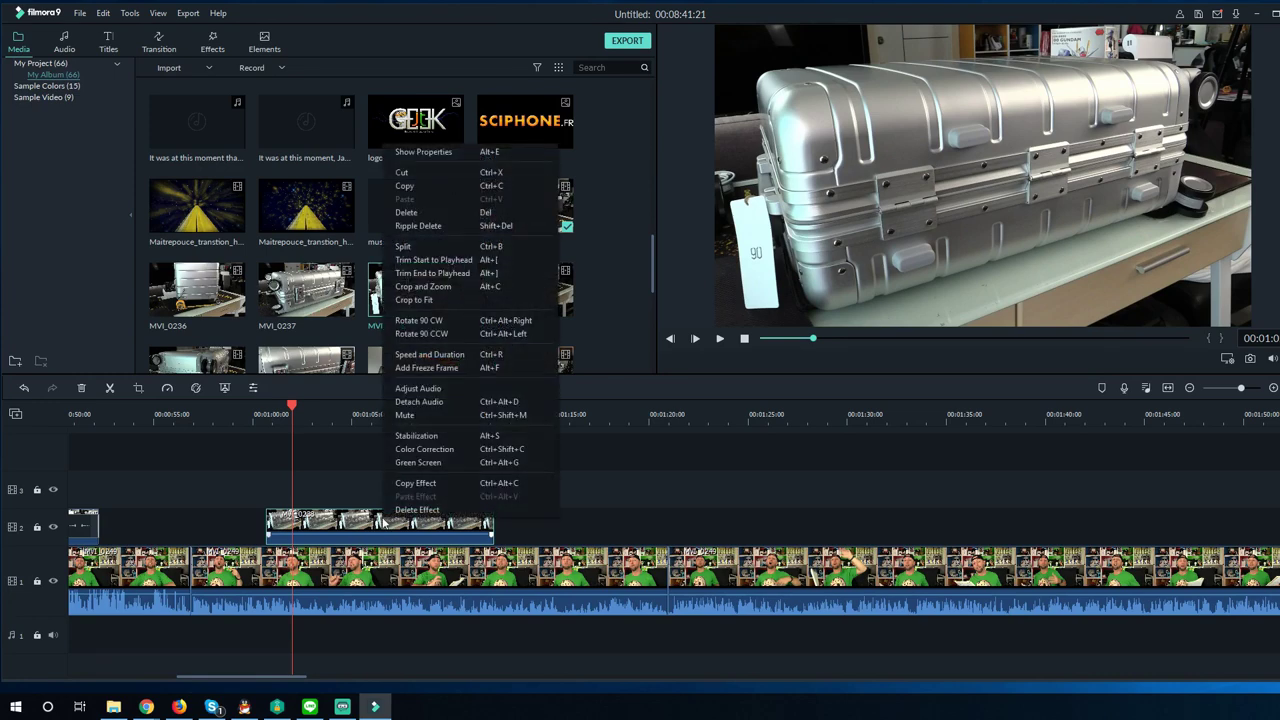
pyautogui.click(440, 286)
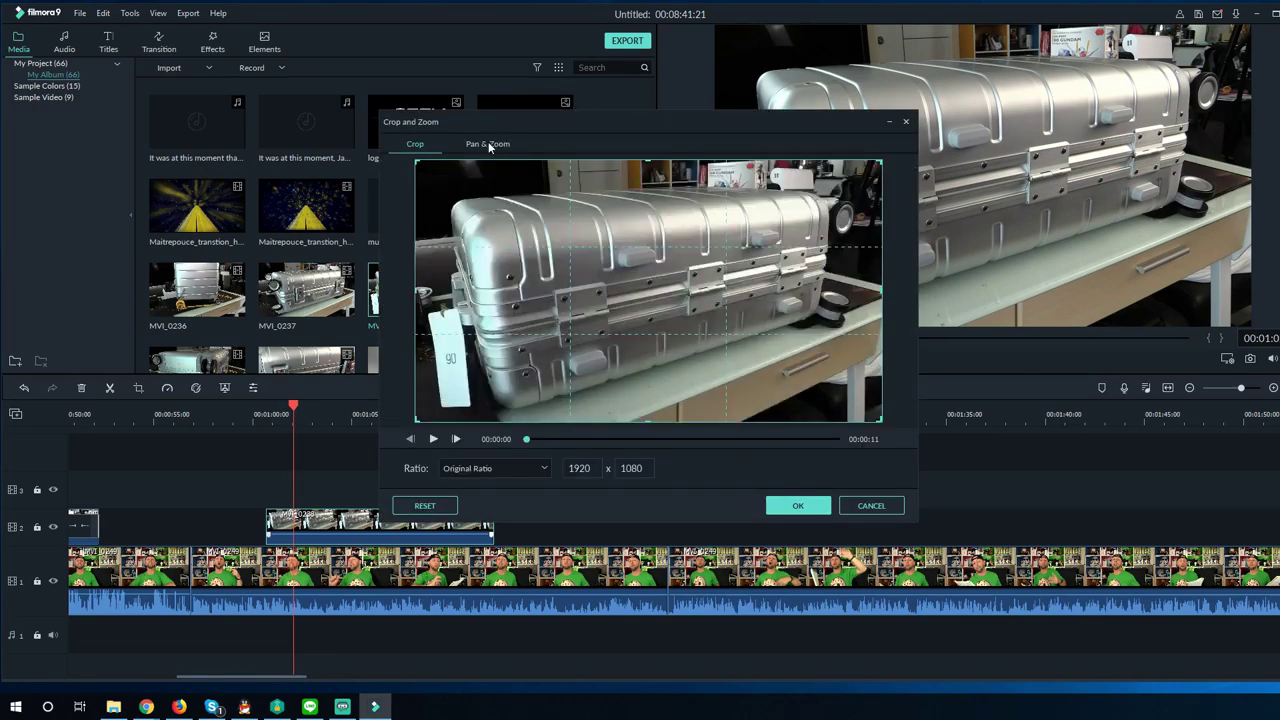
pyautogui.click(488, 143)
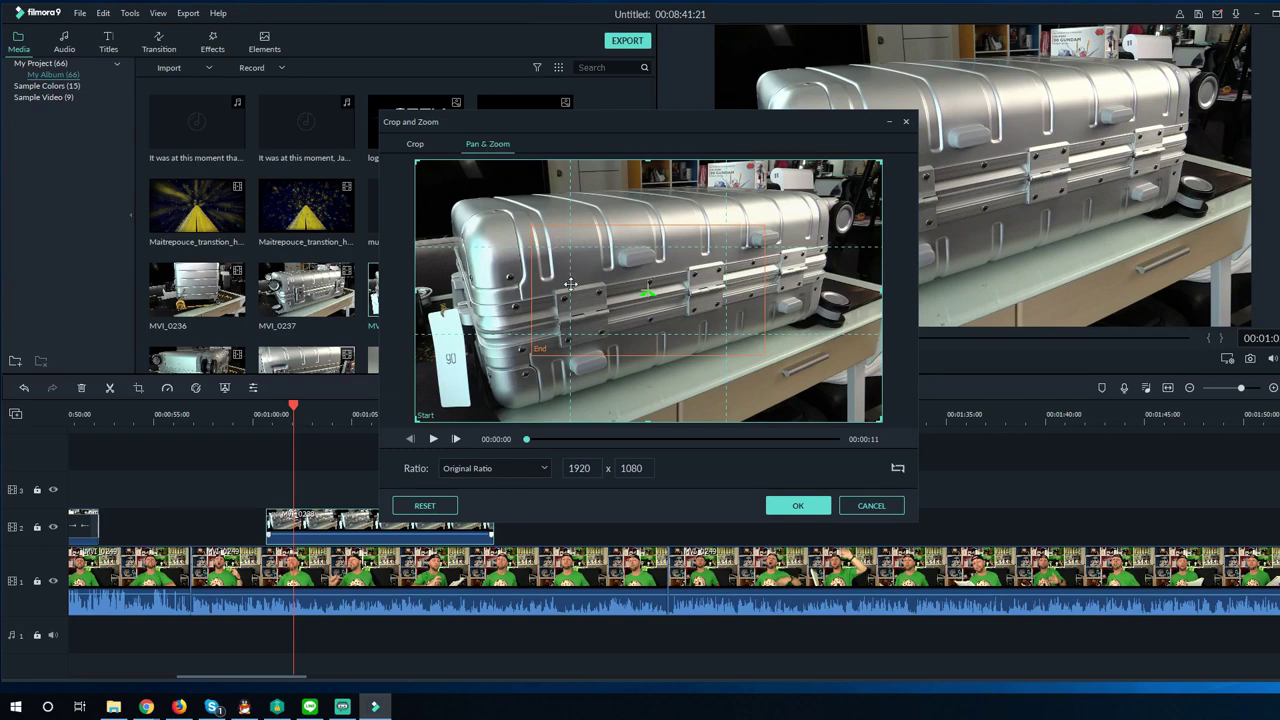
pyautogui.click(567, 326)
pyautogui.moveTo(531, 352); pyautogui.dragTo(480, 390)
pyautogui.moveTo(671, 290); pyautogui.dragTo(683, 273)
pyautogui.click(798, 505)
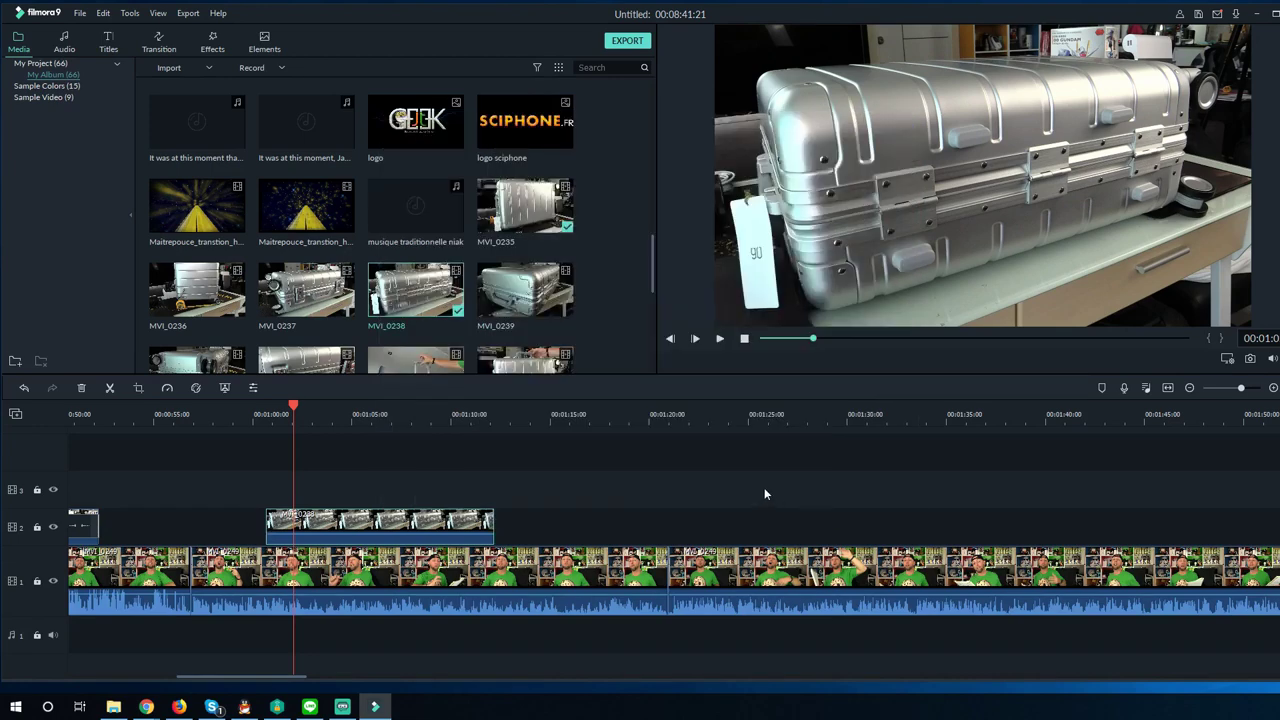
# Play the suitcase insert from about 0:59 and split the talking-head clip on track 1 at about 1:10
pyautogui.press('space')
pyautogui.click(243, 416)
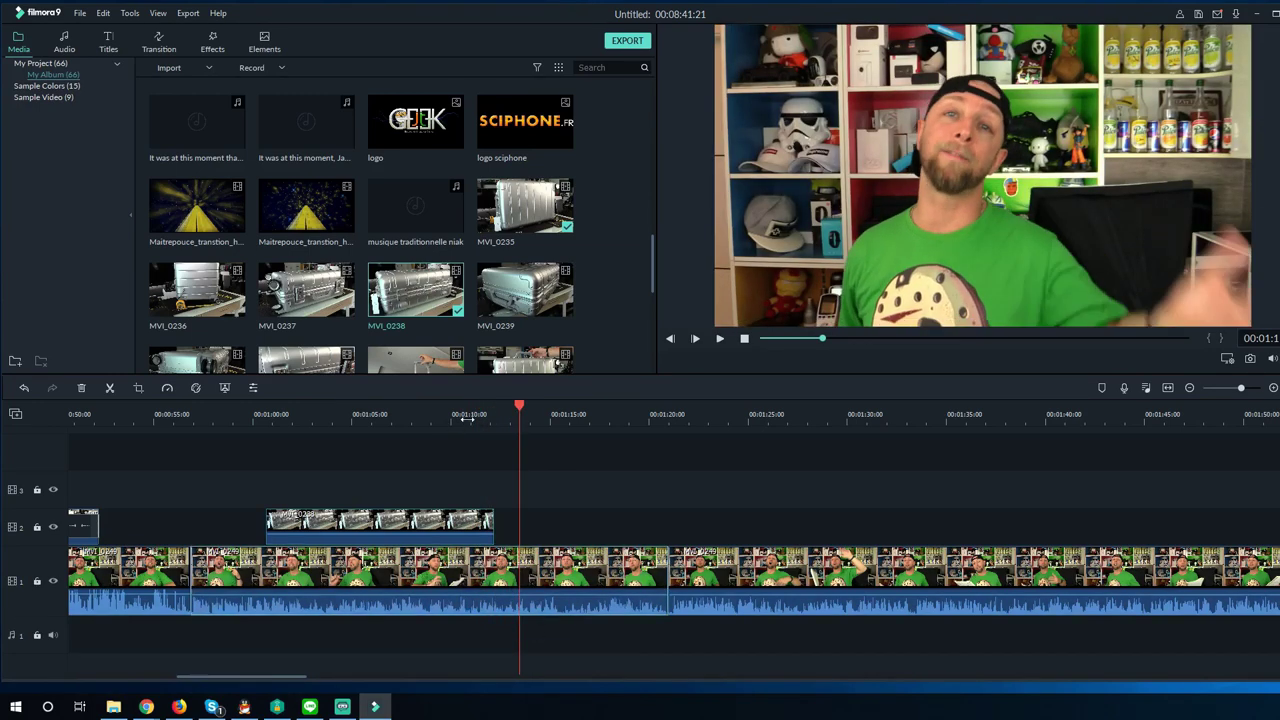
pyautogui.moveTo(522, 408); pyautogui.dragTo(452, 408)
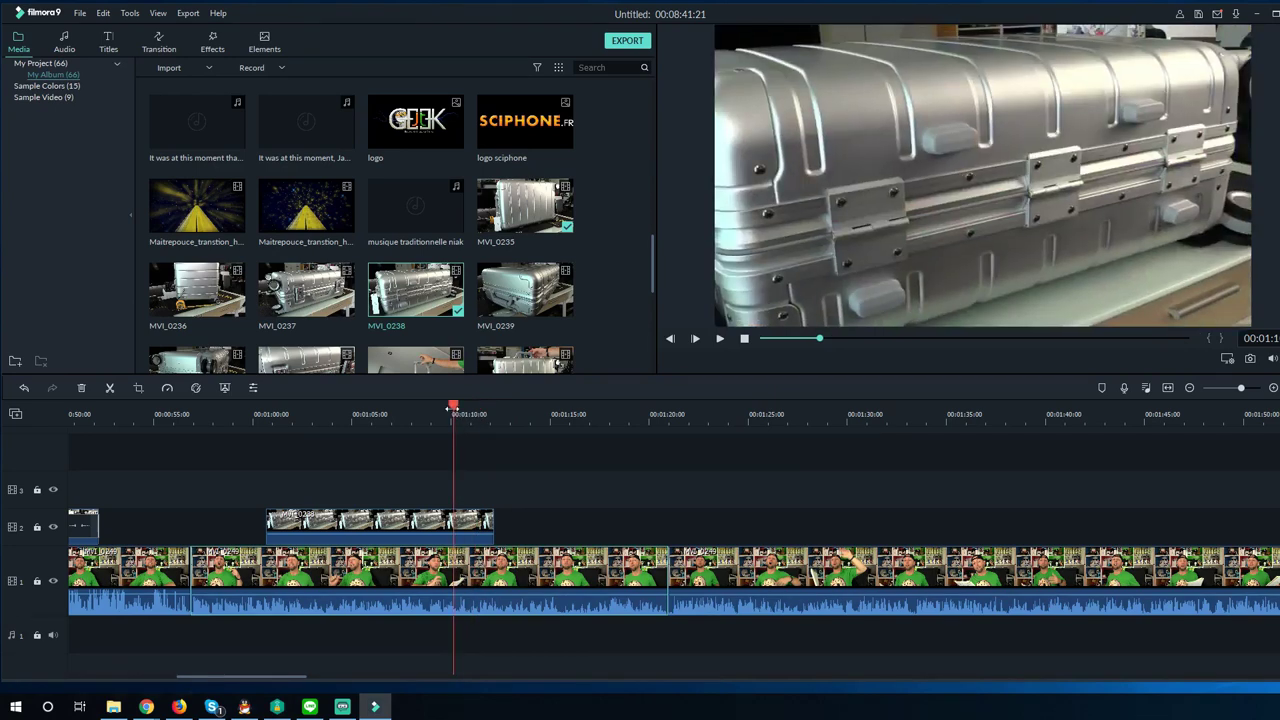
pyautogui.click(544, 414)
# Apply Pan & Zoom to the talking-head segment after the 1:10 cut, with a 1331 x 749 end frame around the speaker
pyautogui.rightClick(543, 585)
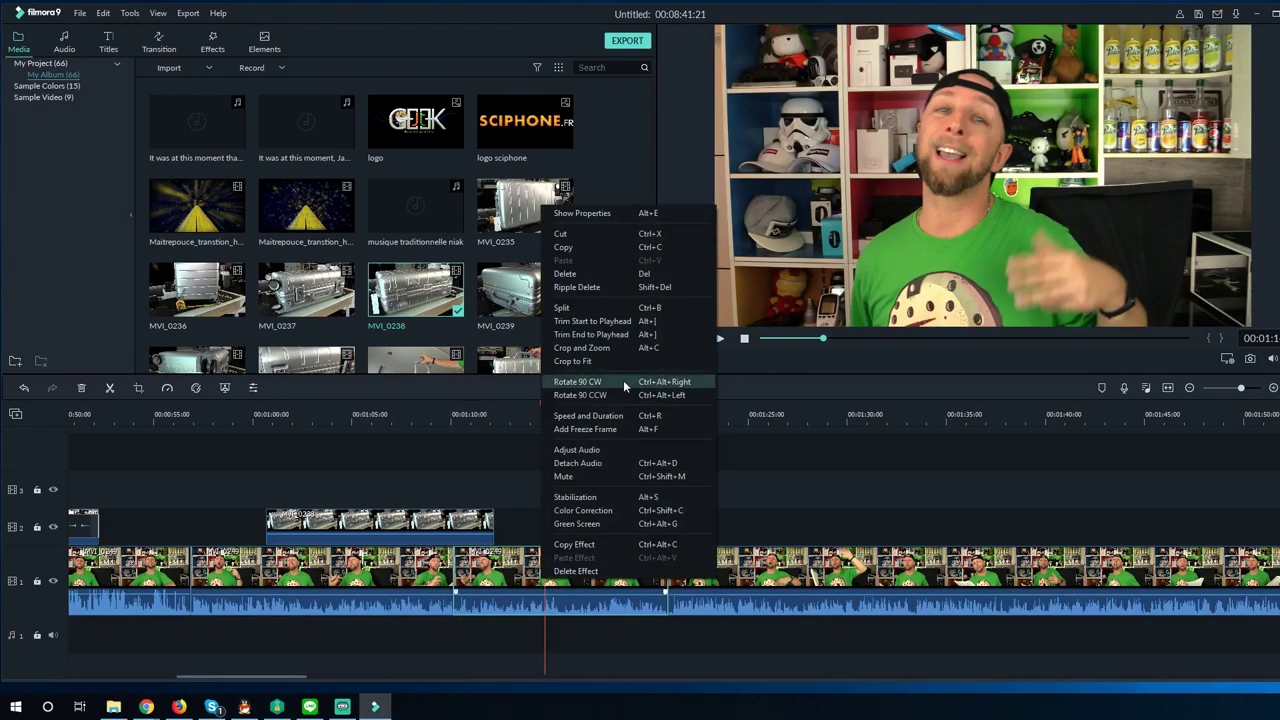
pyautogui.click(605, 347)
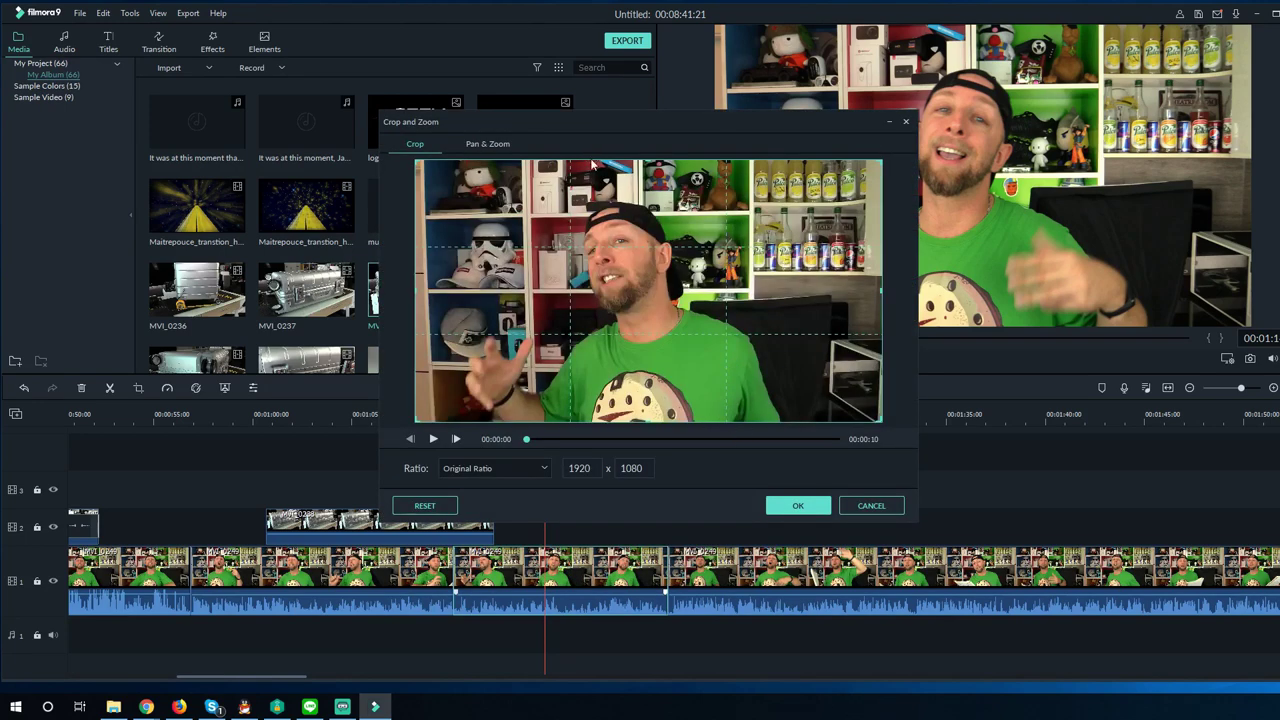
pyautogui.click(497, 143)
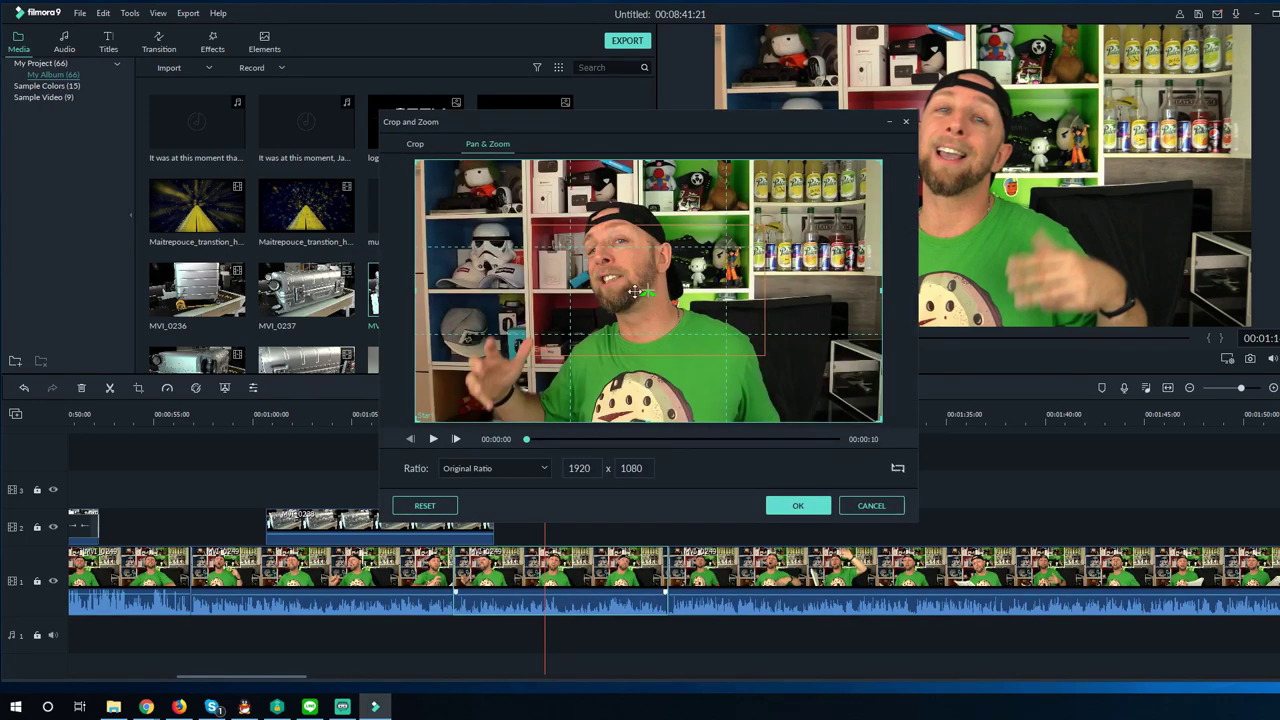
pyautogui.click(533, 352)
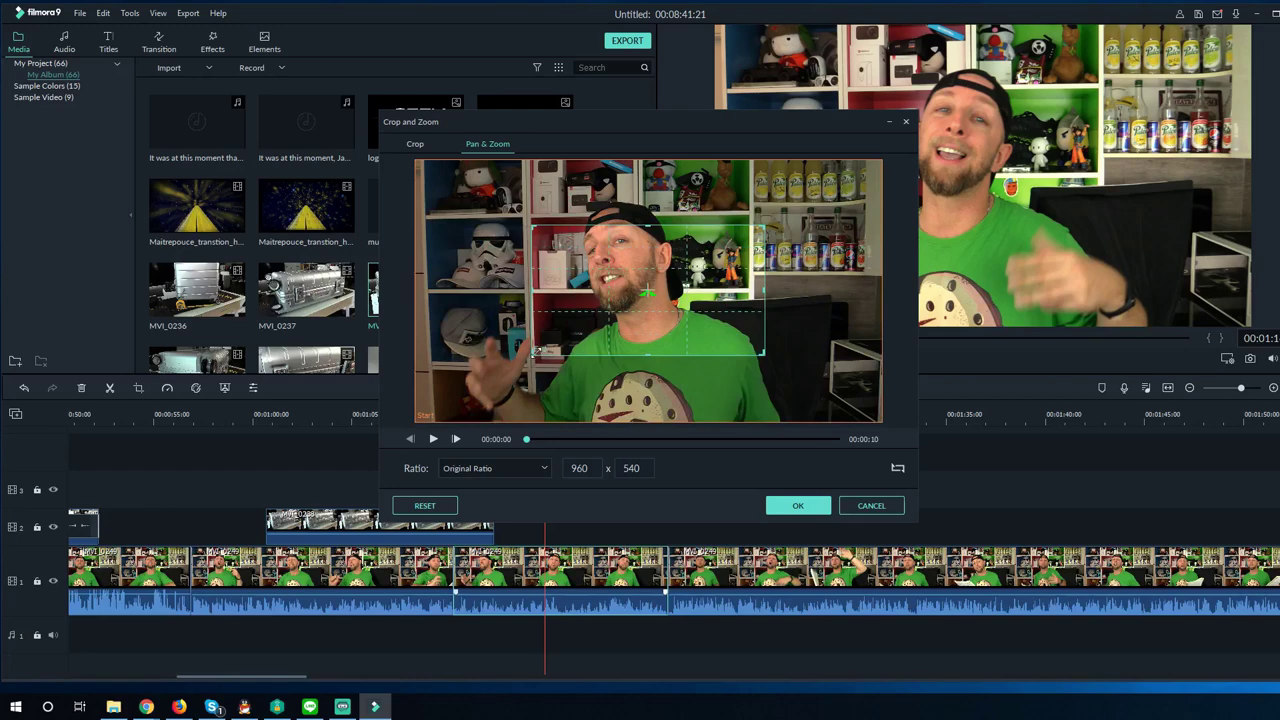
pyautogui.moveTo(533, 352); pyautogui.dragTo(456, 400)
pyautogui.moveTo(705, 287); pyautogui.dragTo(745, 260)
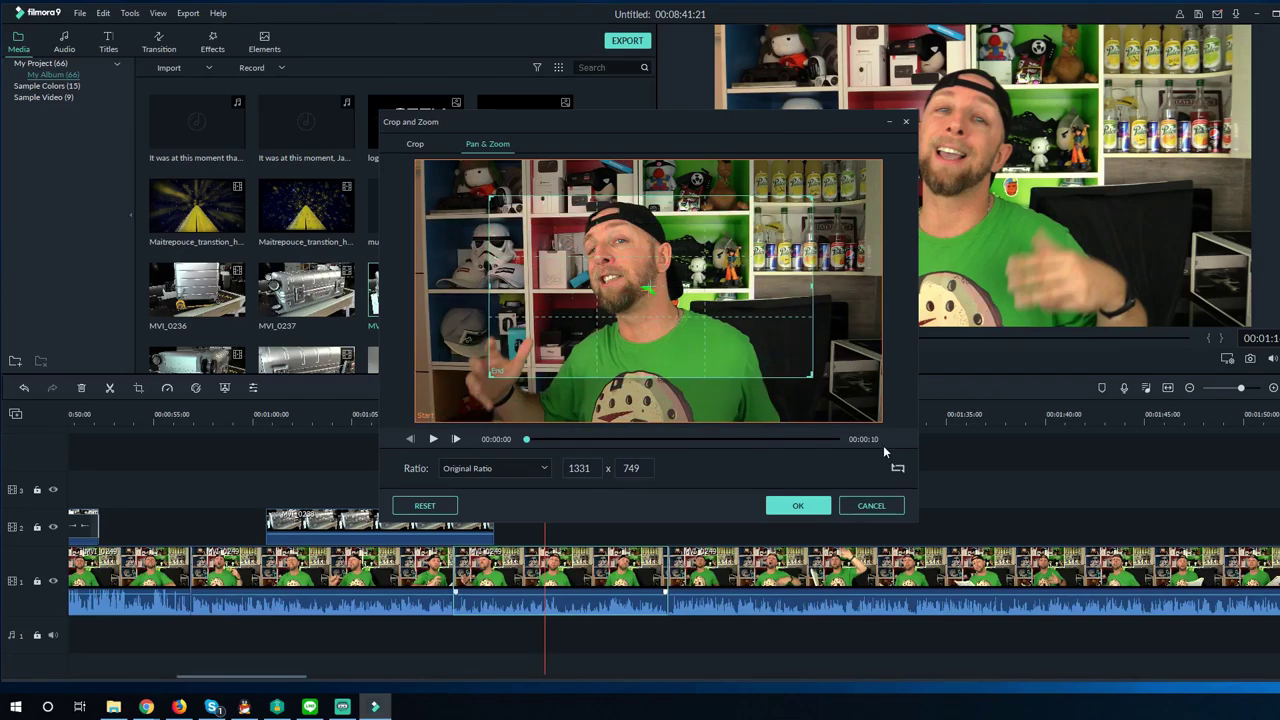
pyautogui.click(798, 505)
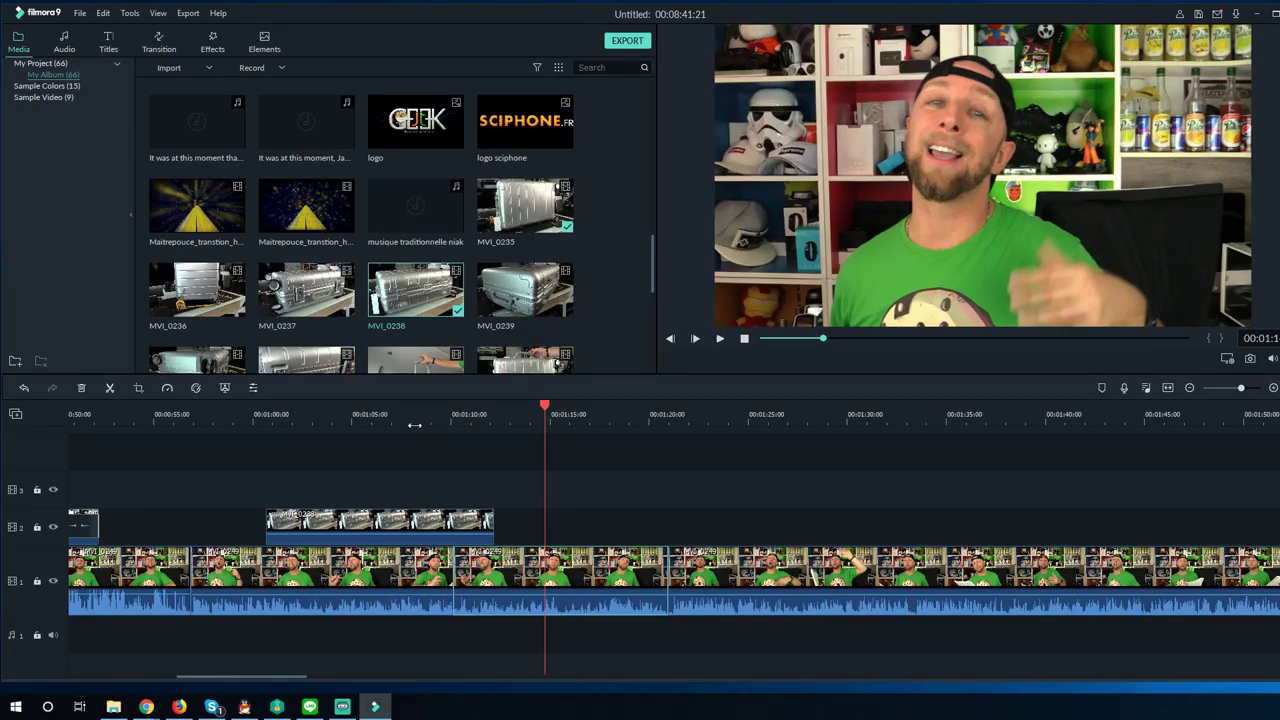
# Add the Box Flip 2 transition to both ends of the MVI_0238 clip on track 2 and shorten each to about half a second
pyautogui.click(352, 533)
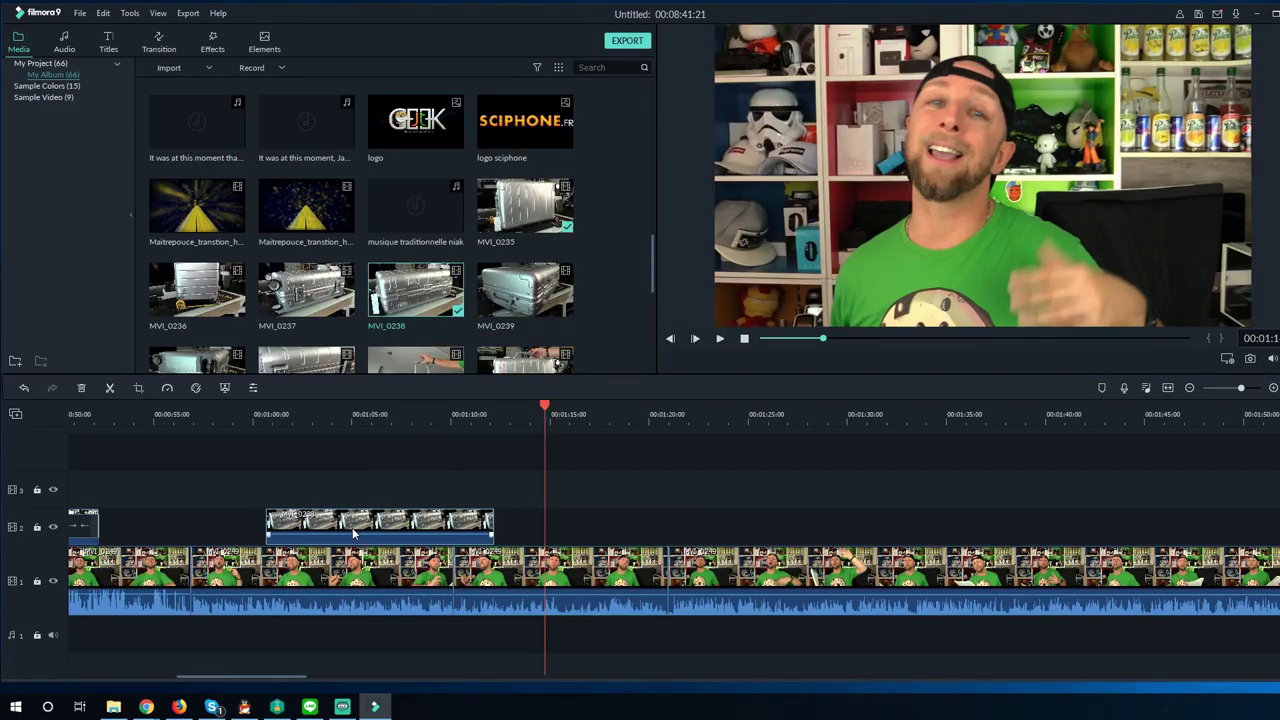
pyautogui.click(158, 44)
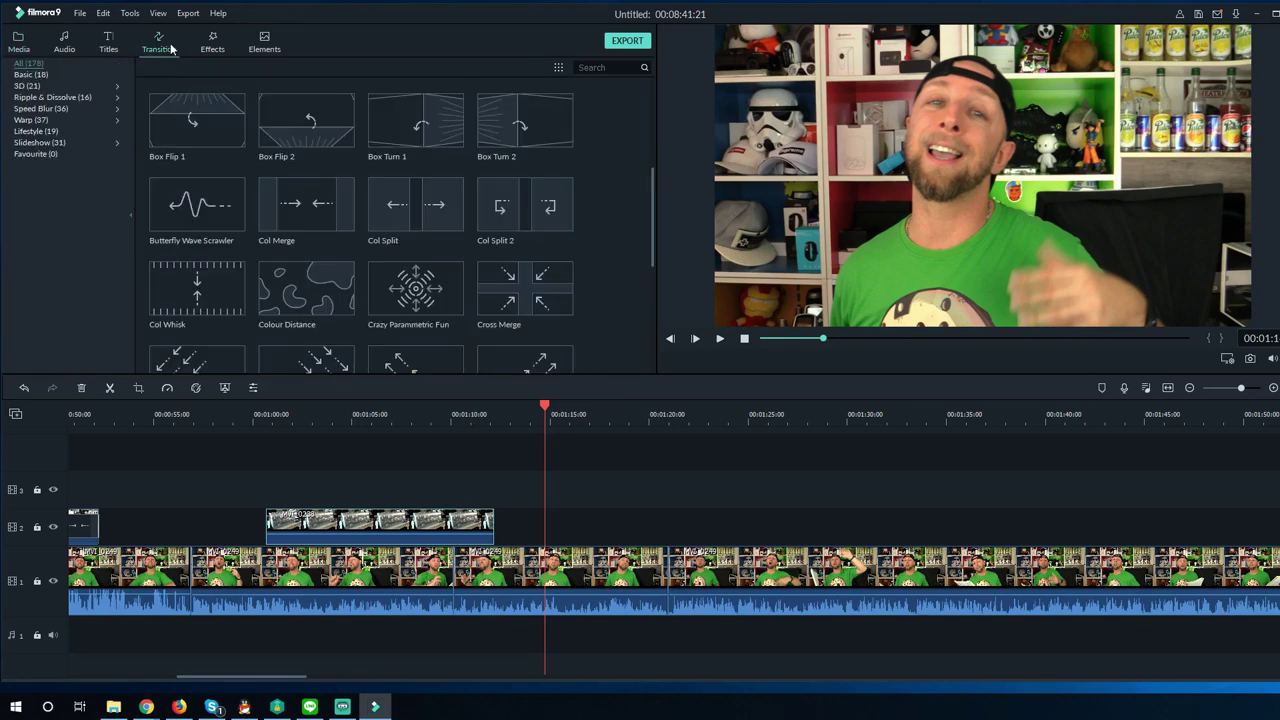
pyautogui.click(307, 121)
pyautogui.click(303, 528)
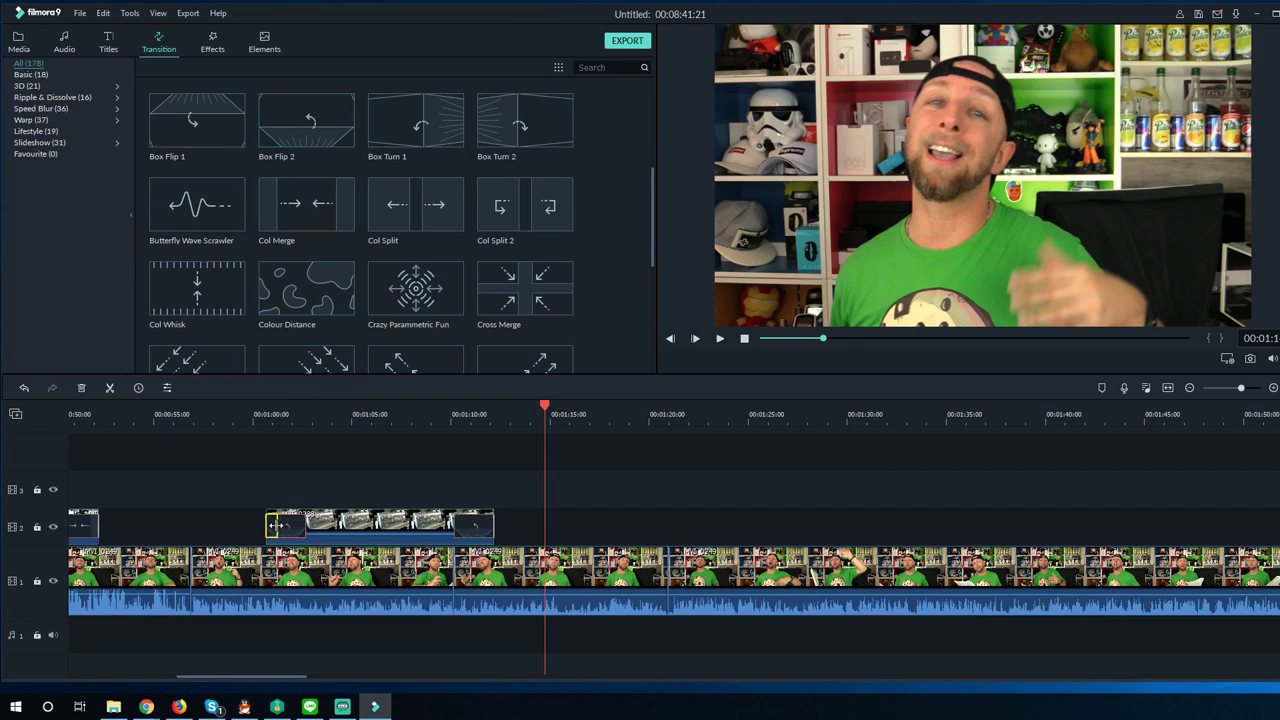
pyautogui.press('Delete')
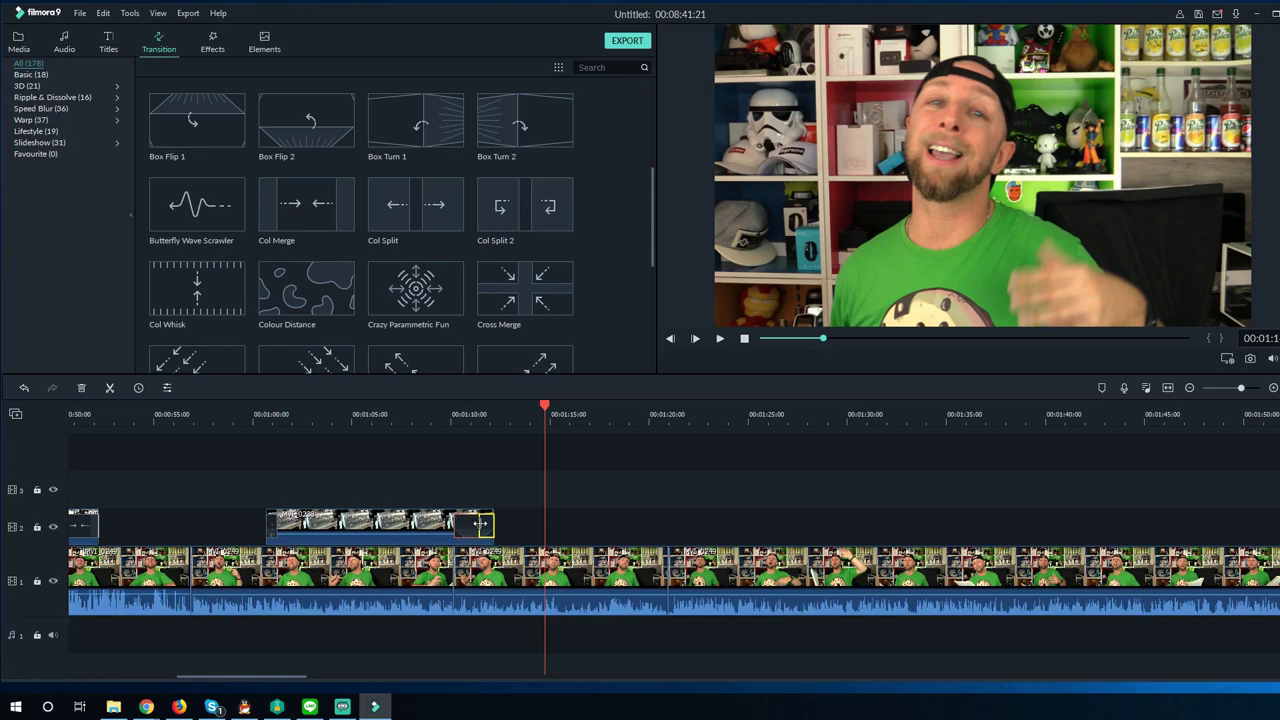
# Play the edited section from about 0:59 to check the insert and its transitions, and return to the project's media clips
pyautogui.click(250, 418)
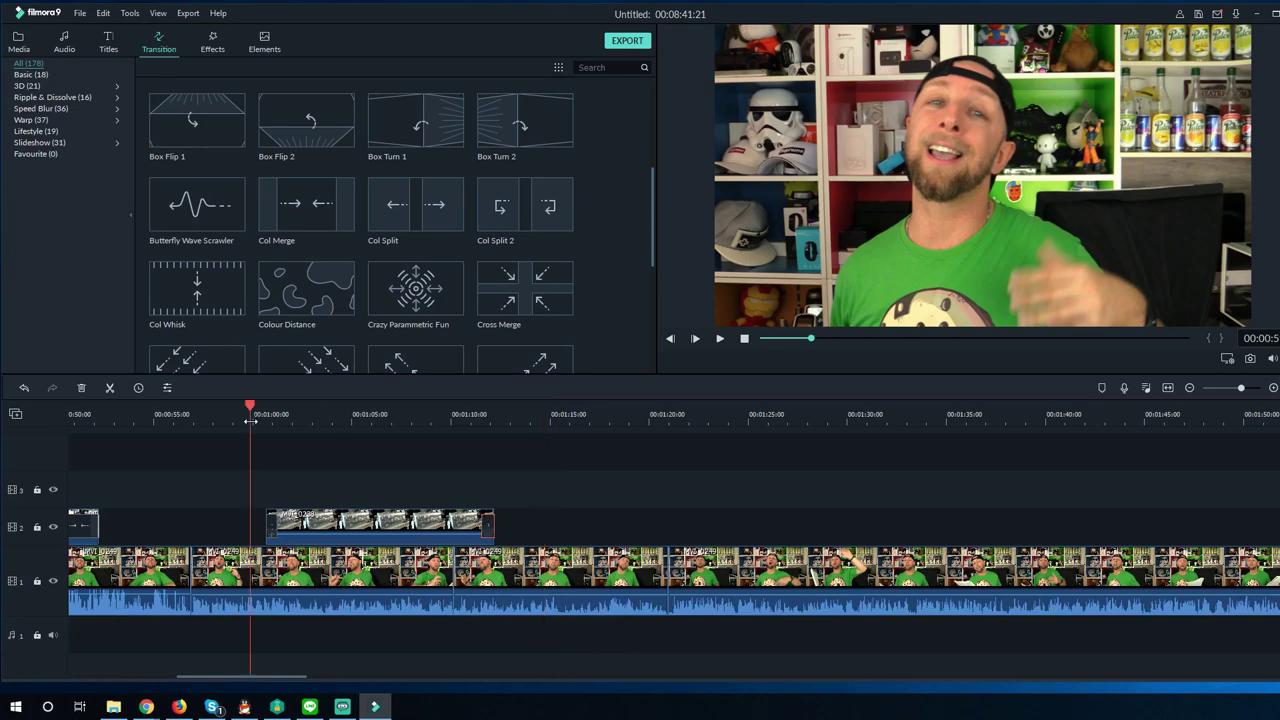
pyautogui.press('space')
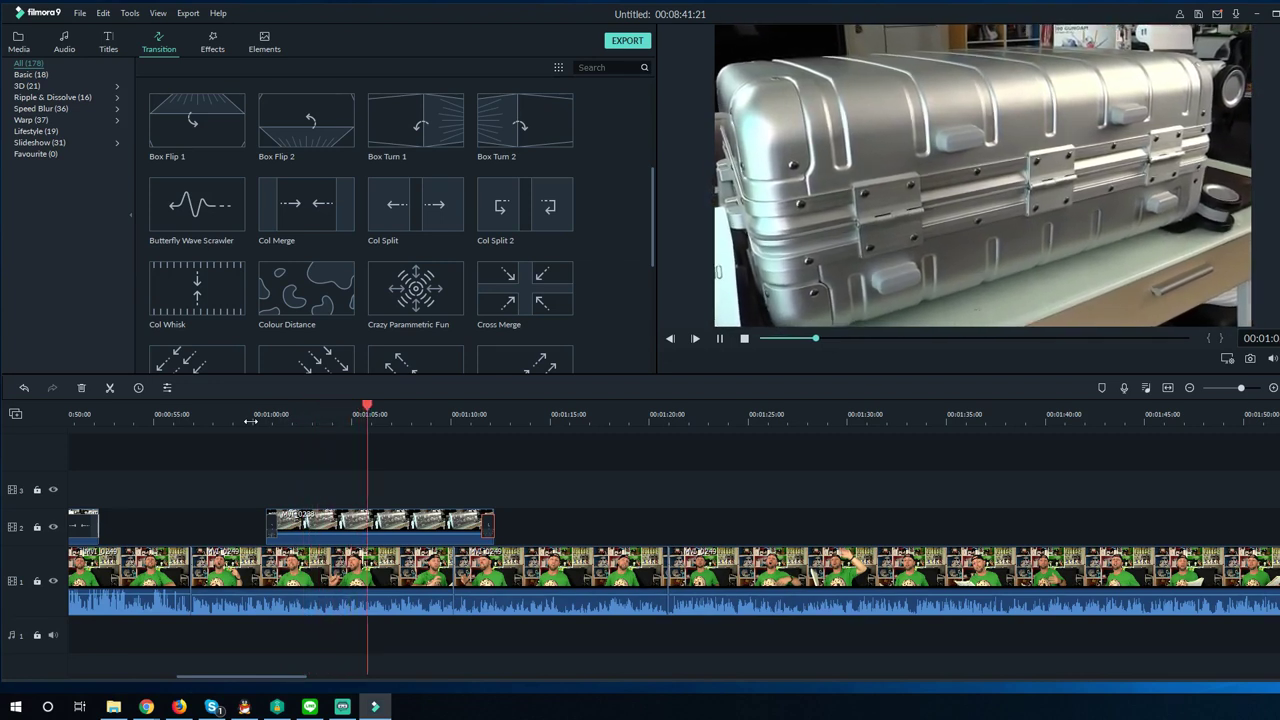
pyautogui.click(614, 420)
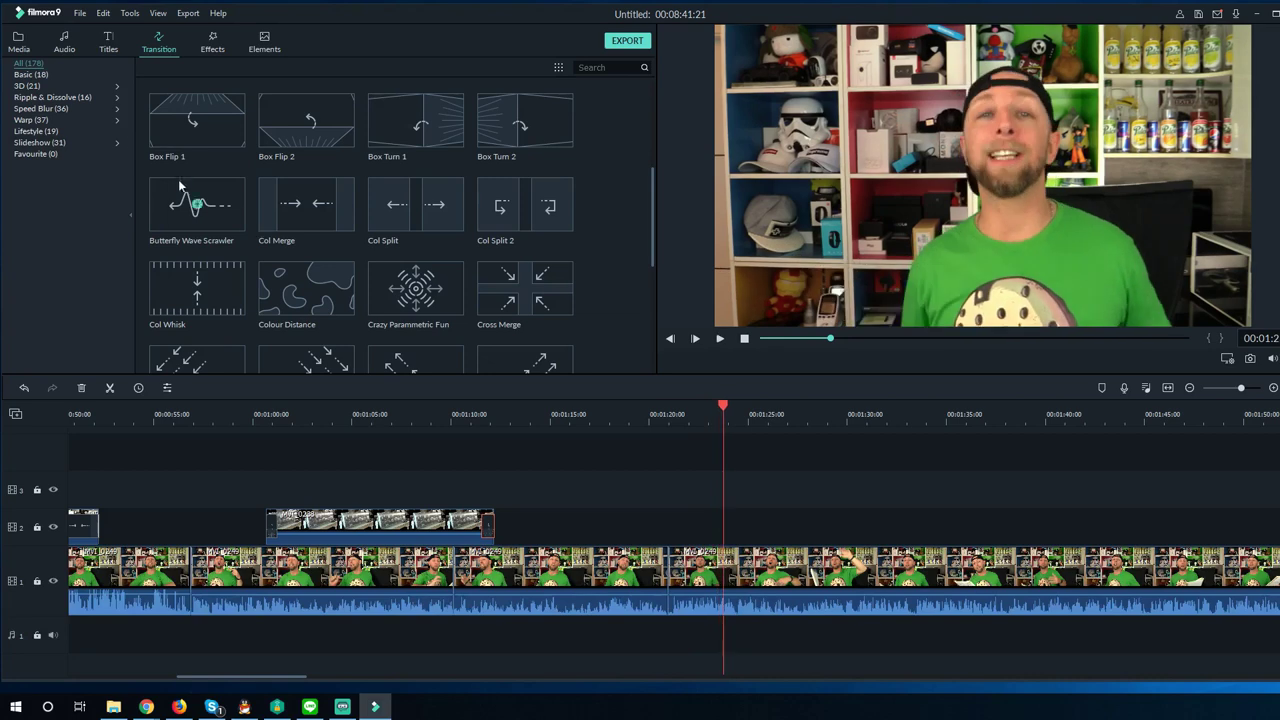
pyautogui.click(17, 43)
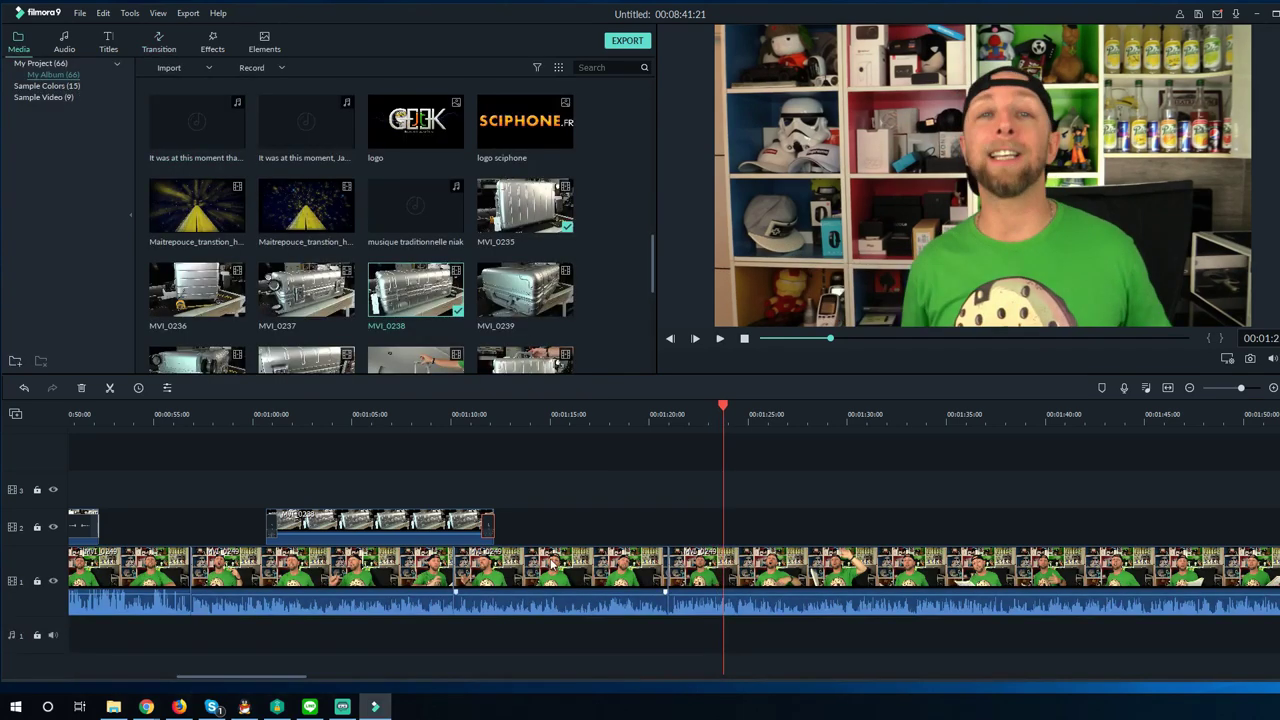
pyautogui.click(951, 583)
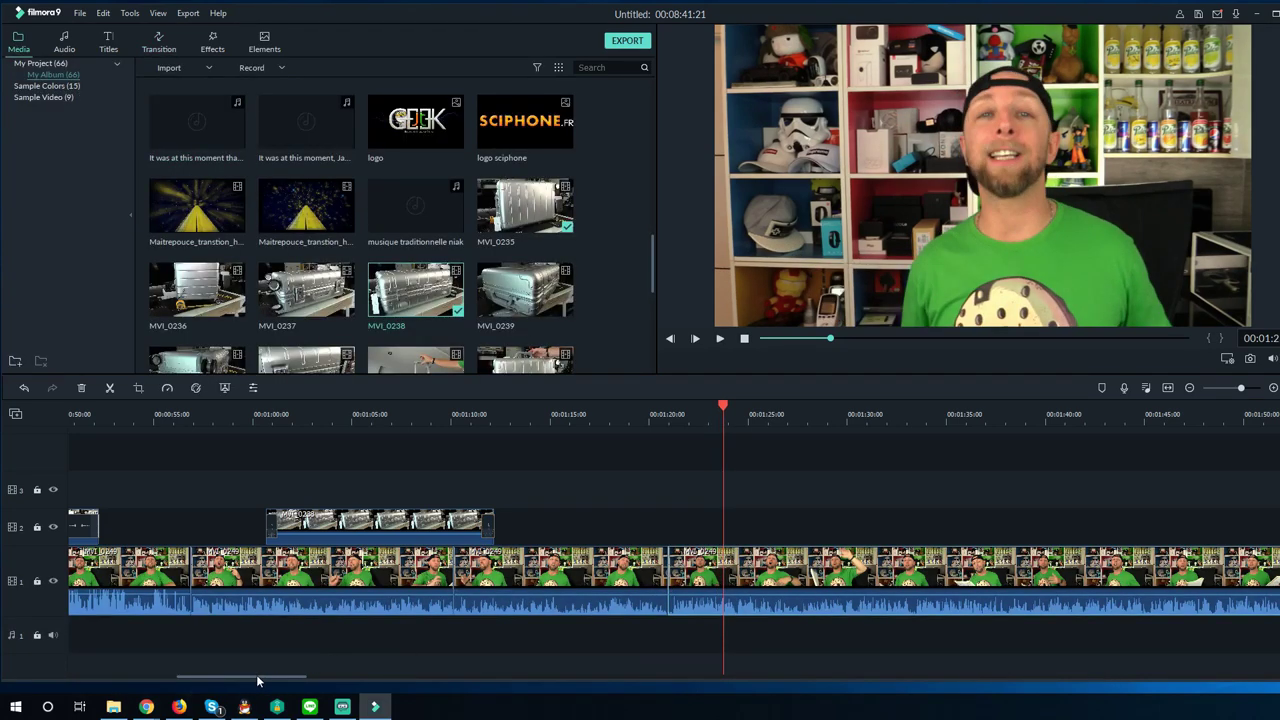
# Place the MVI_0235 suitcase clip on track 3 above the talking-head segment, starting at about 1:23
pyautogui.moveTo(257, 681); pyautogui.dragTo(303, 683)
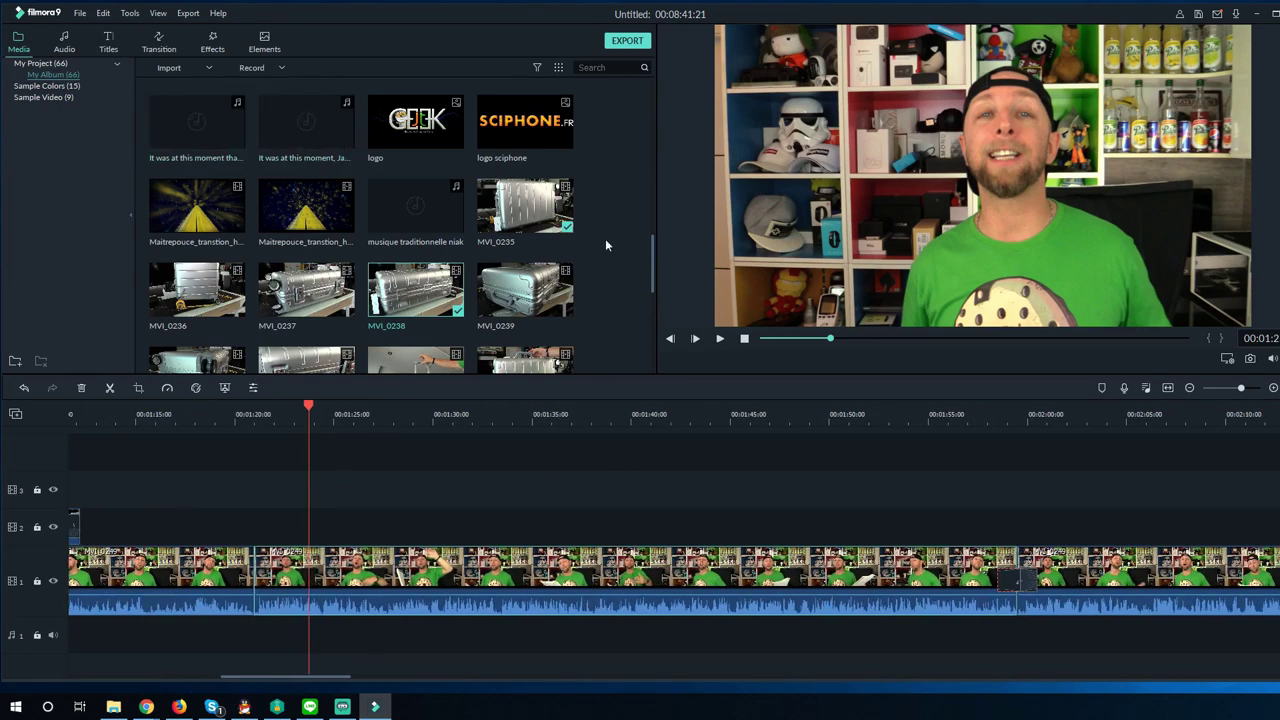
pyautogui.click(543, 207)
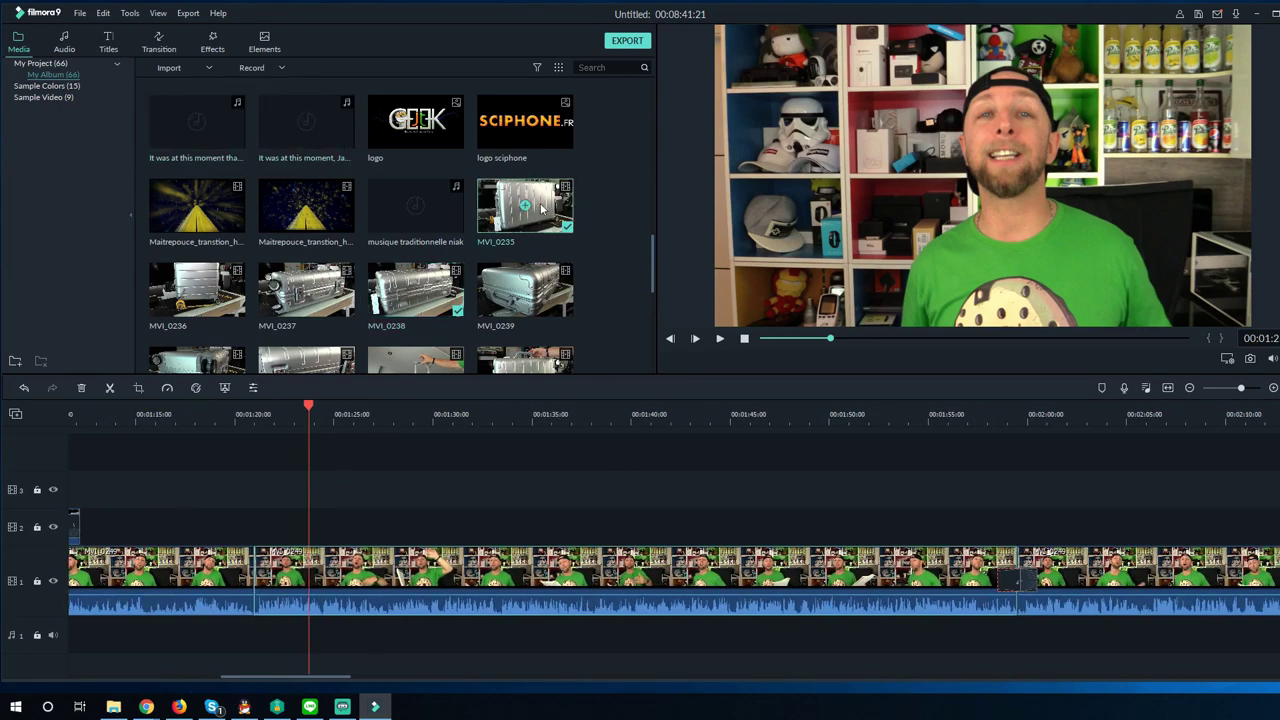
pyautogui.moveTo(543, 207); pyautogui.dragTo(310, 498)
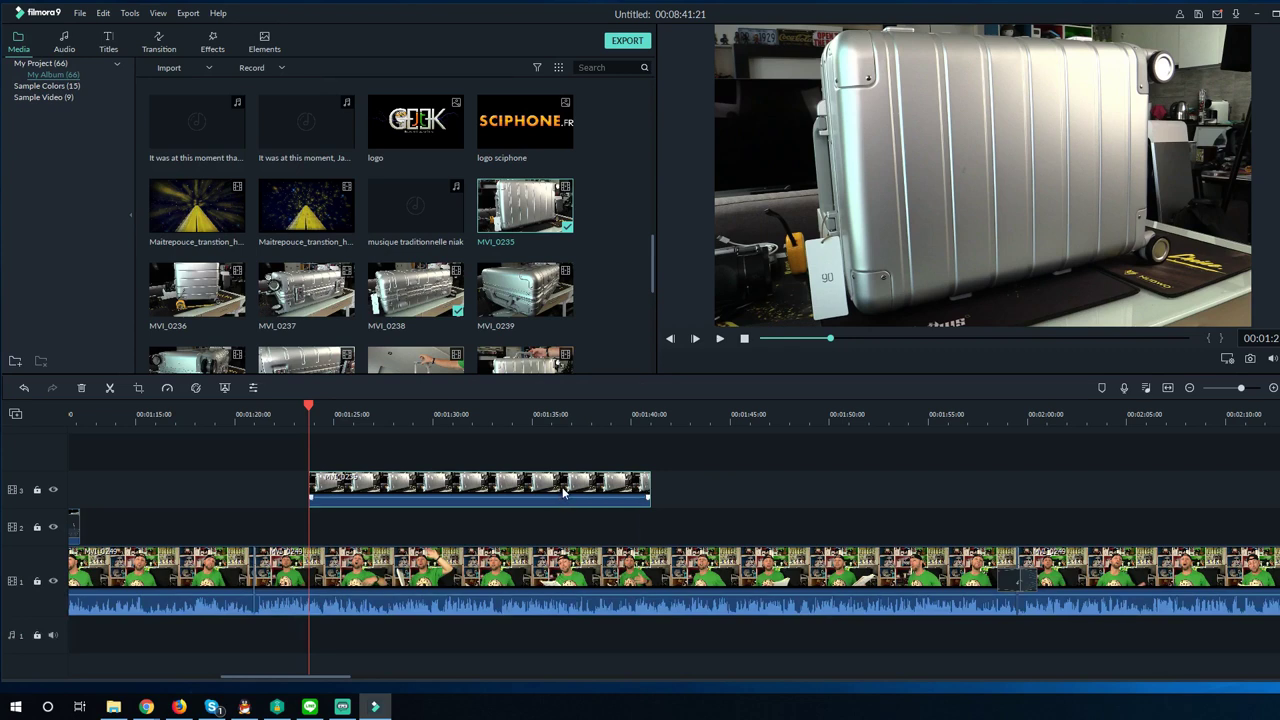
pyautogui.moveTo(473, 482); pyautogui.dragTo(441, 480)
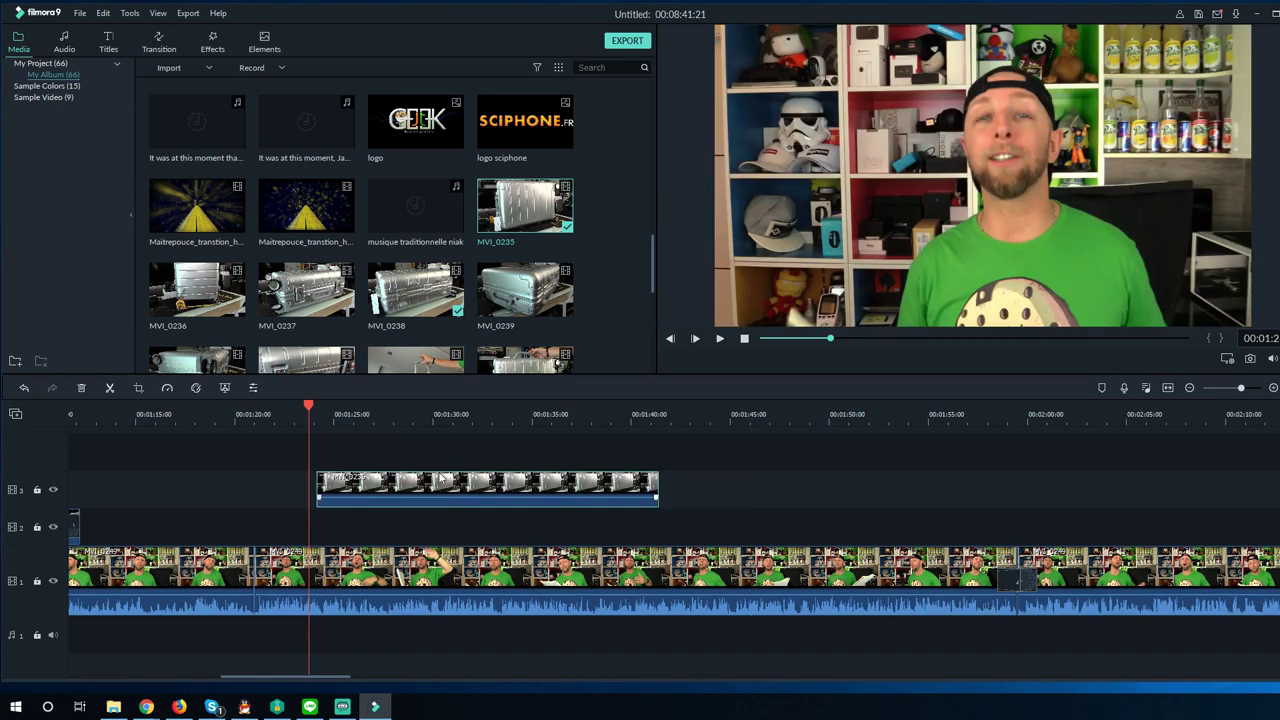
# Slow the MVI_0235 clip on track 3 to 0.50x speed and shift it slightly earlier
pyautogui.rightClick(441, 479)
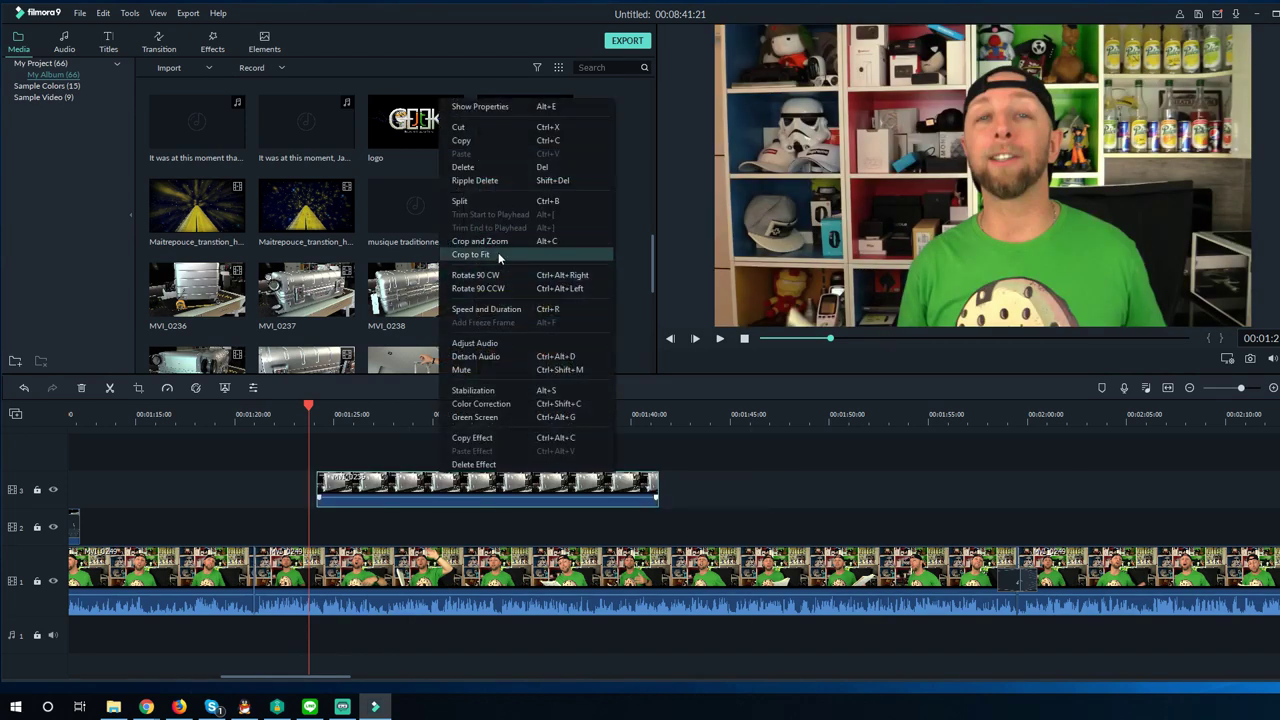
pyautogui.click(416, 488)
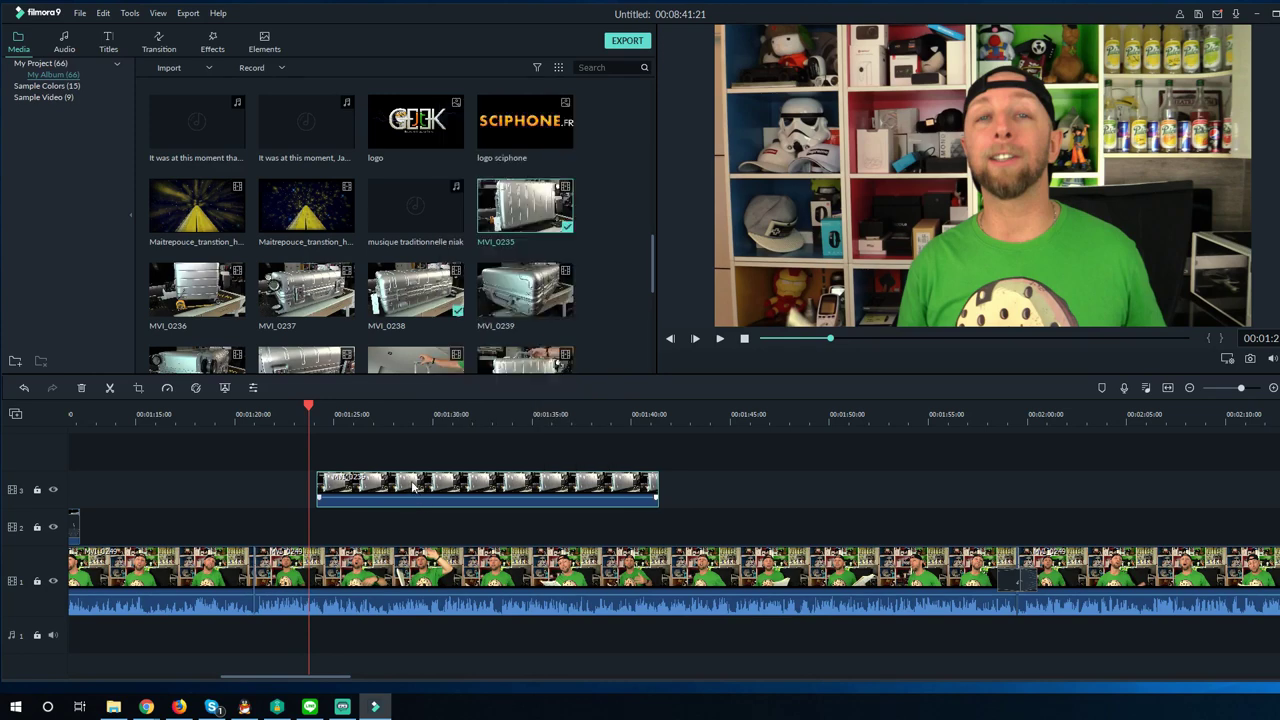
pyautogui.rightClick(414, 486)
pyautogui.click(389, 435)
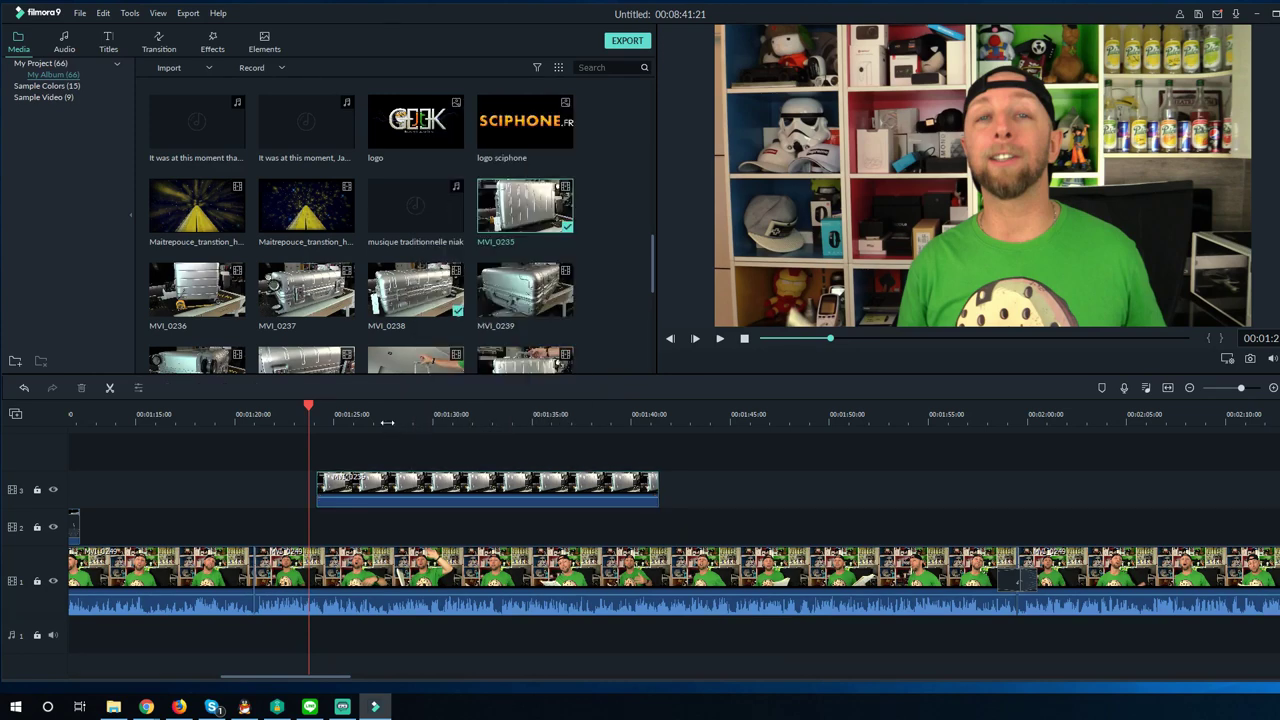
pyautogui.click(387, 427)
pyautogui.rightClick(413, 487)
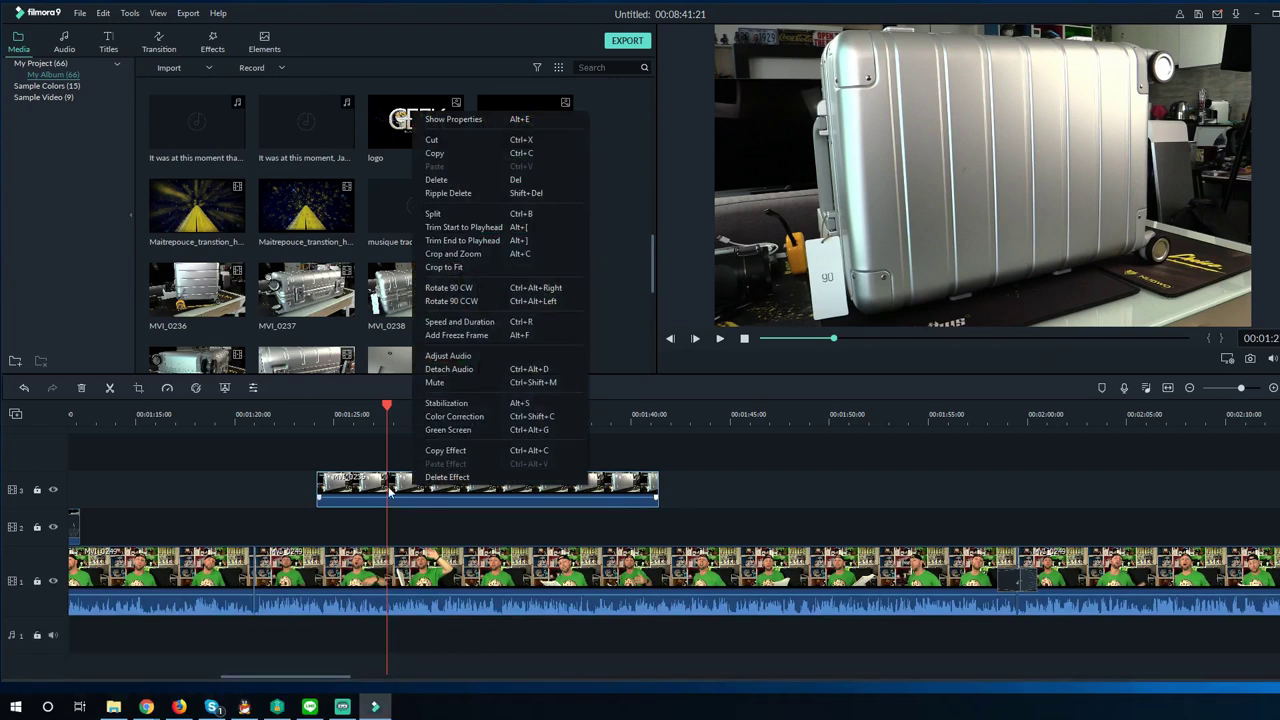
pyautogui.click(473, 323)
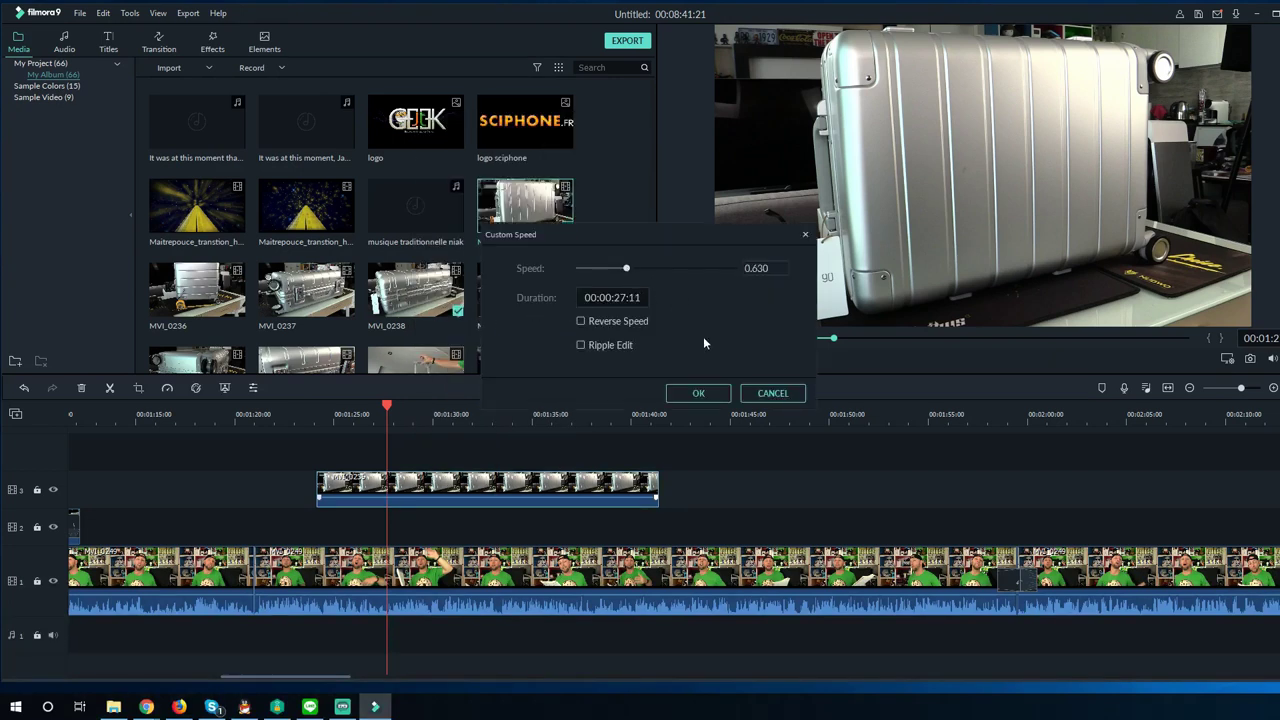
pyautogui.click(698, 393)
pyautogui.moveTo(855, 482); pyautogui.dragTo(1006, 497)
pyautogui.click(574, 455)
pyautogui.click(560, 484)
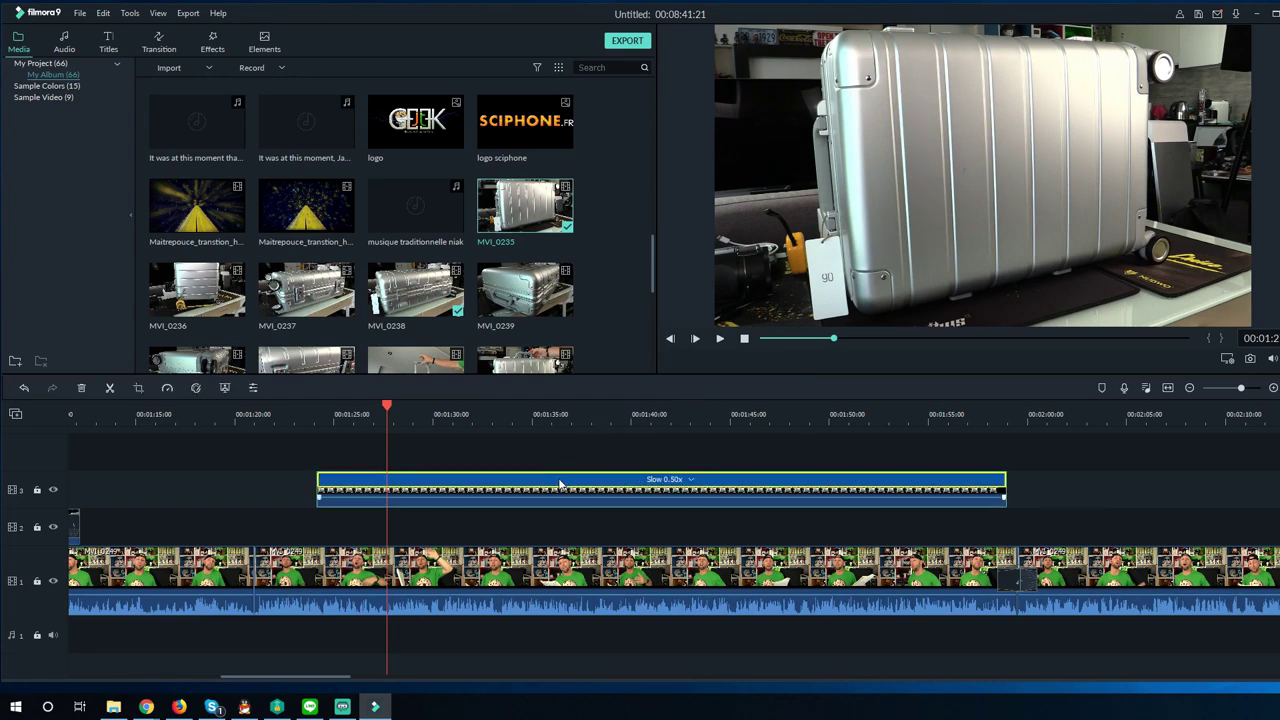
pyautogui.rightClick(816, 212)
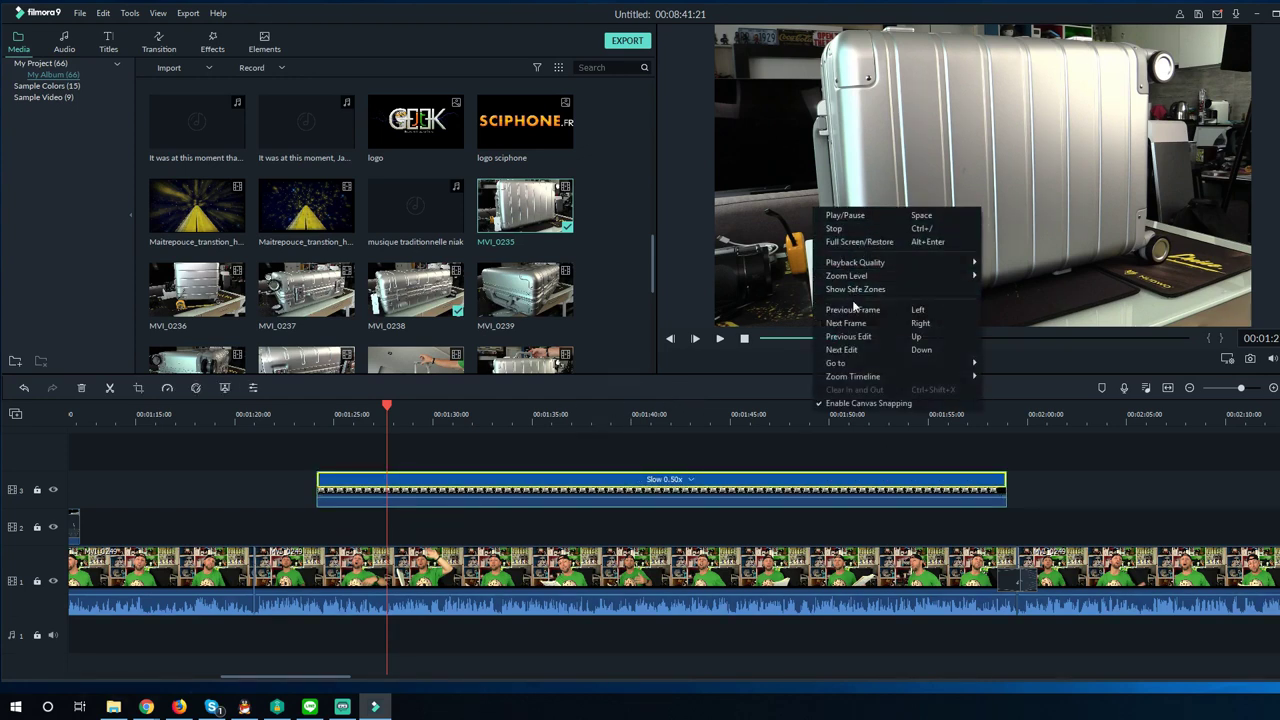
pyautogui.click(553, 486)
pyautogui.moveTo(553, 486); pyautogui.dragTo(549, 487)
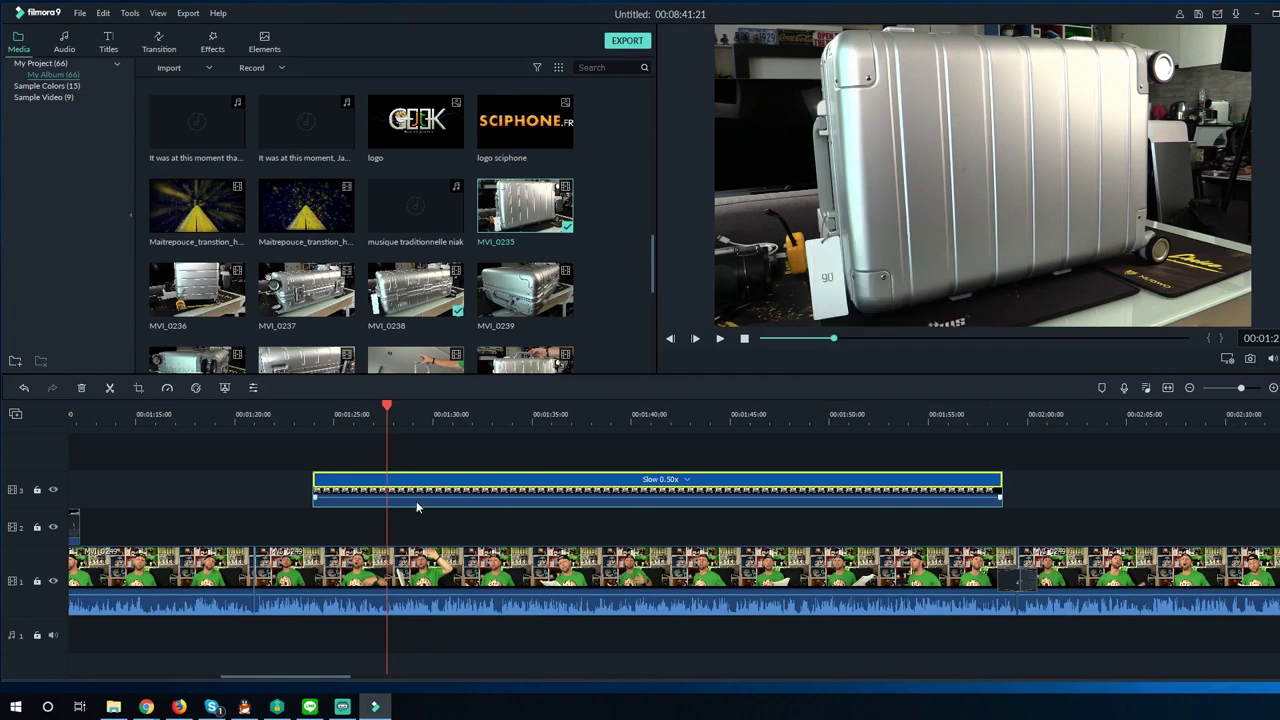
# Apply Pan & Zoom to the MVI_0235 clip, from a 1600 x 900 start frame to a 1334 x 750 end frame on the suitcase
pyautogui.rightClick(394, 492)
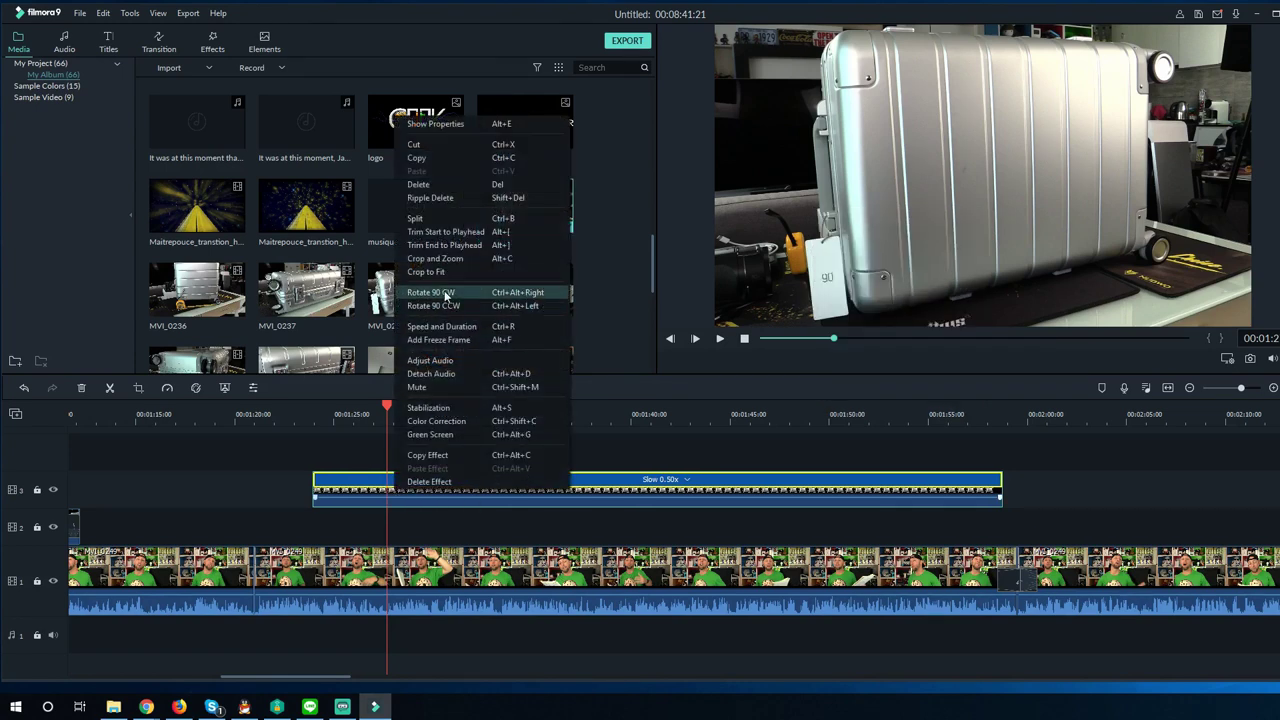
pyautogui.click(445, 259)
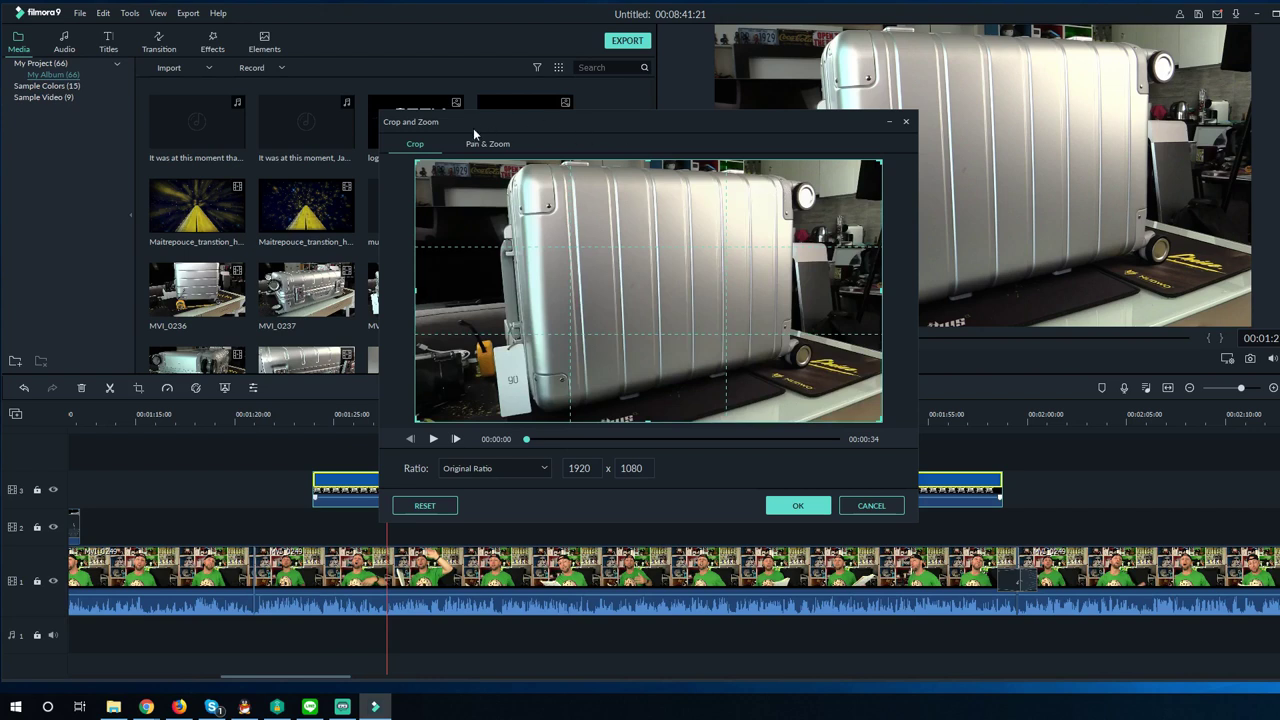
pyautogui.click(487, 145)
pyautogui.click(681, 292)
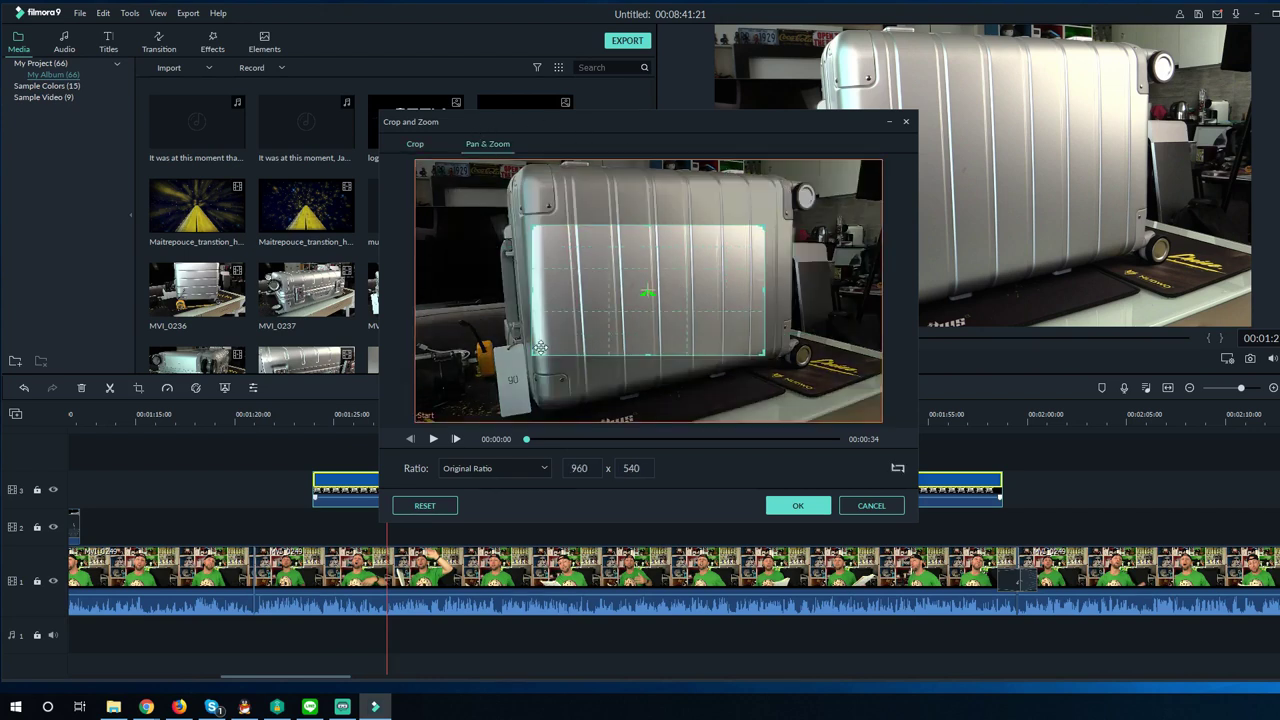
pyautogui.moveTo(534, 353); pyautogui.dragTo(797, 241)
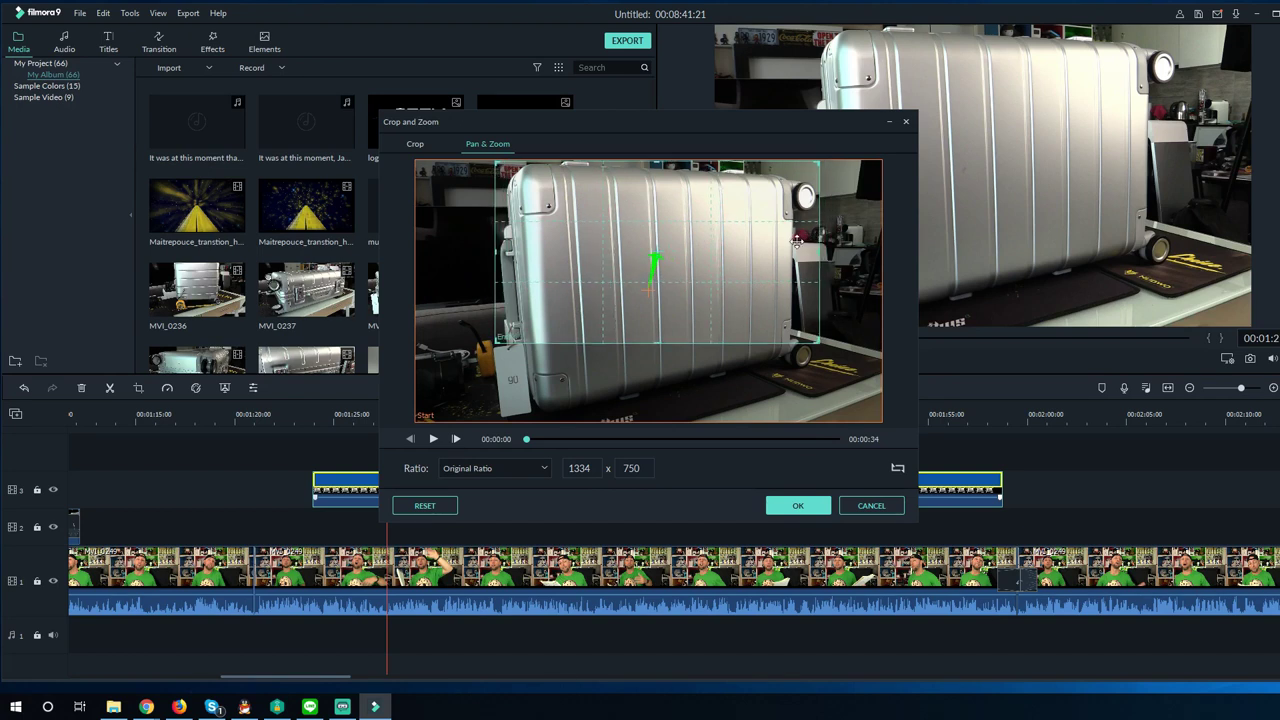
pyautogui.moveTo(846, 383); pyautogui.dragTo(803, 378)
pyautogui.moveTo(753, 288); pyautogui.dragTo(766, 324)
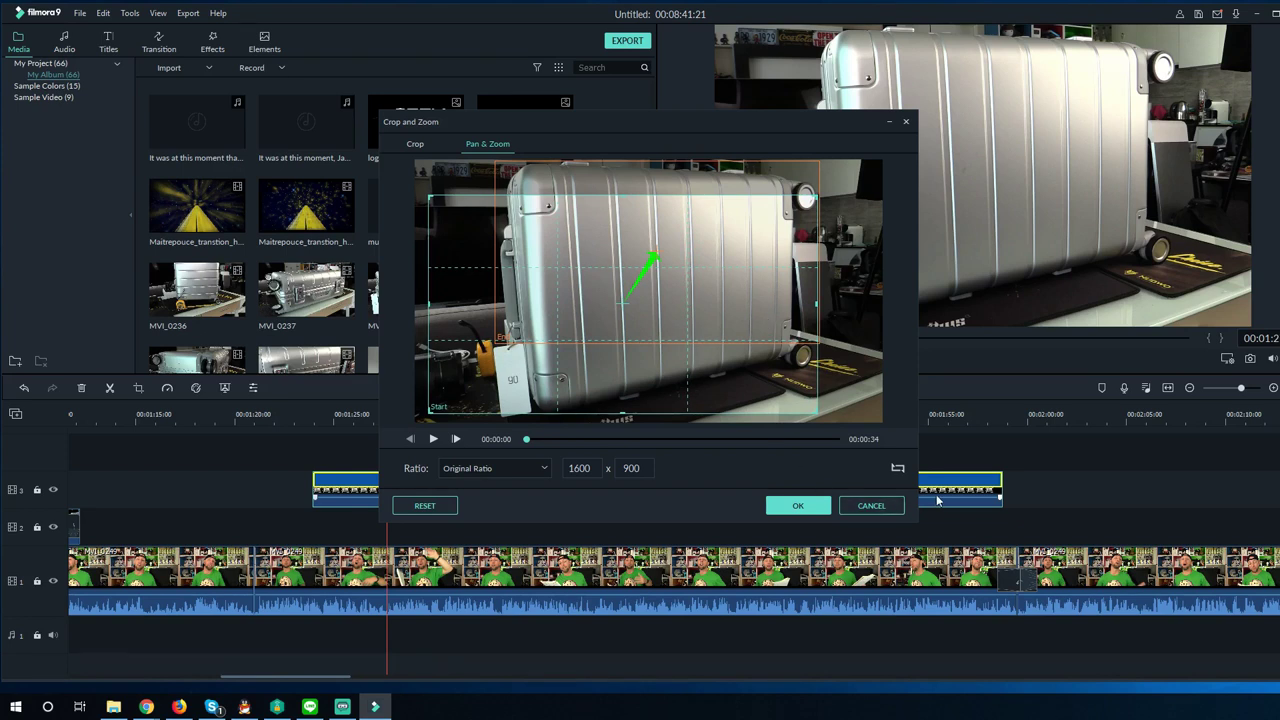
pyautogui.click(797, 505)
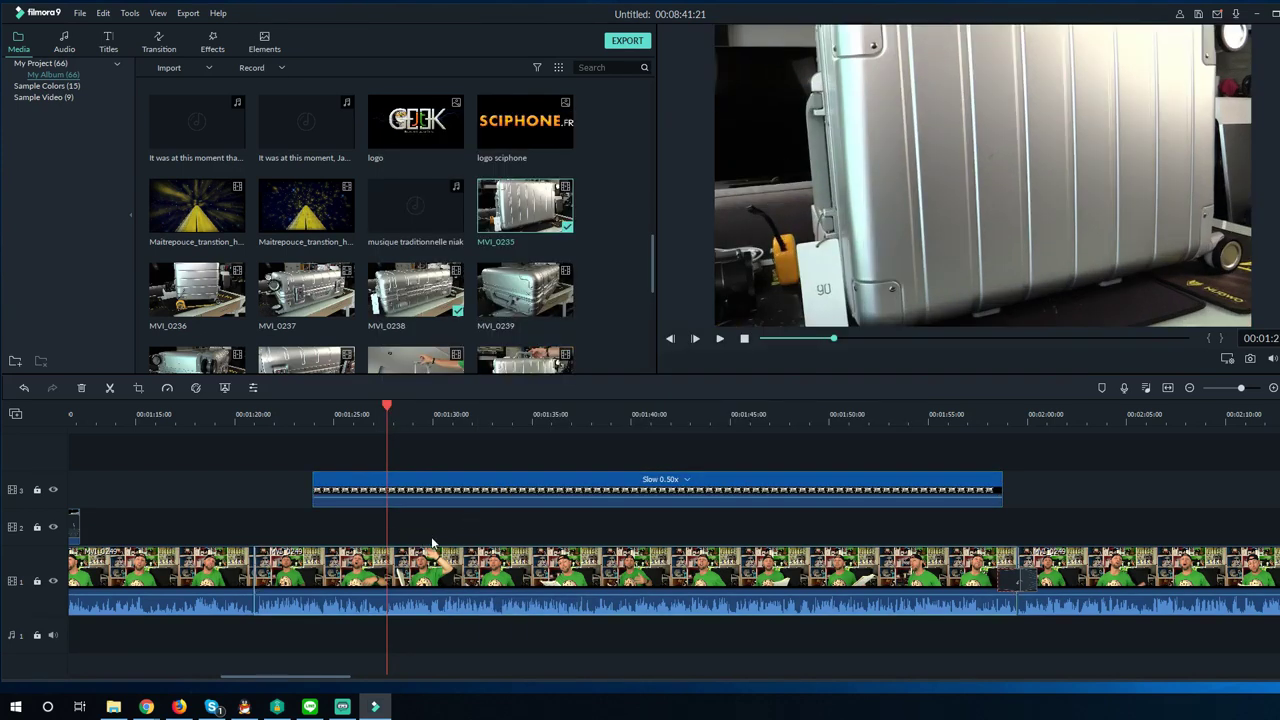
# Apply Pan & Zoom to the talking-head segment starting at about 1:20 on track 1, with a 1280 x 720 end frame around the speaker
pyautogui.rightClick(484, 568)
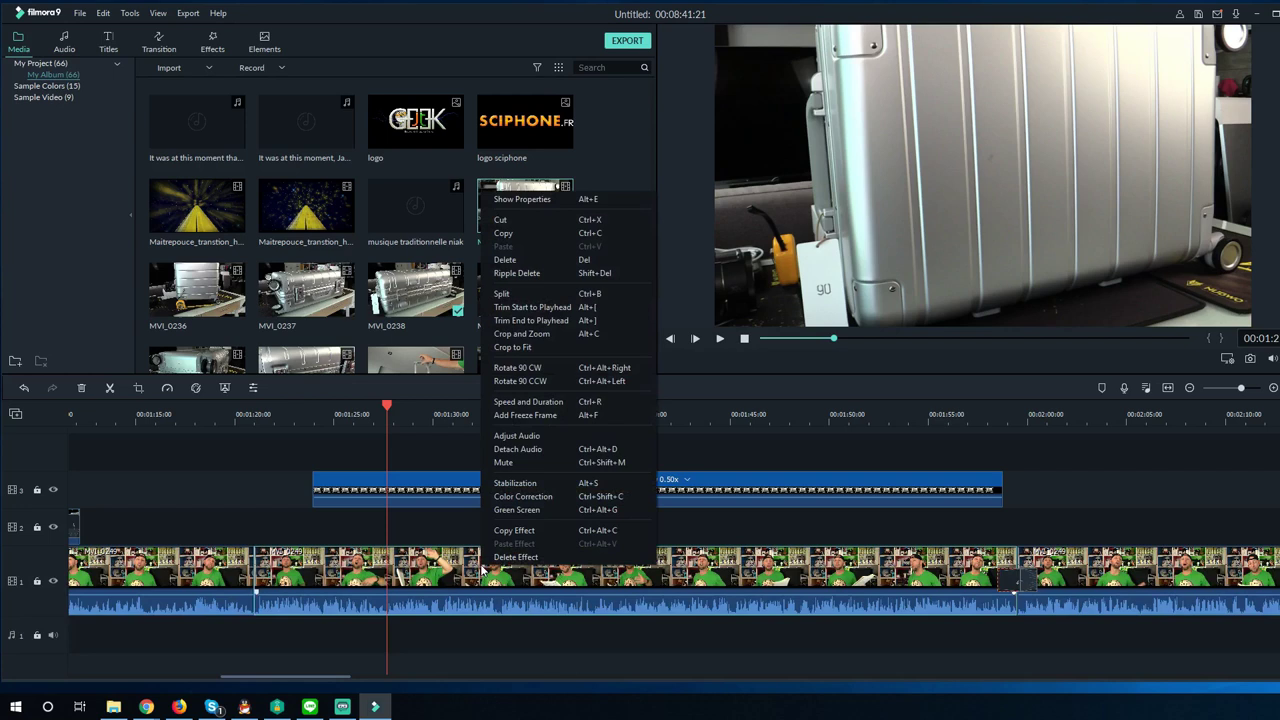
pyautogui.click(534, 332)
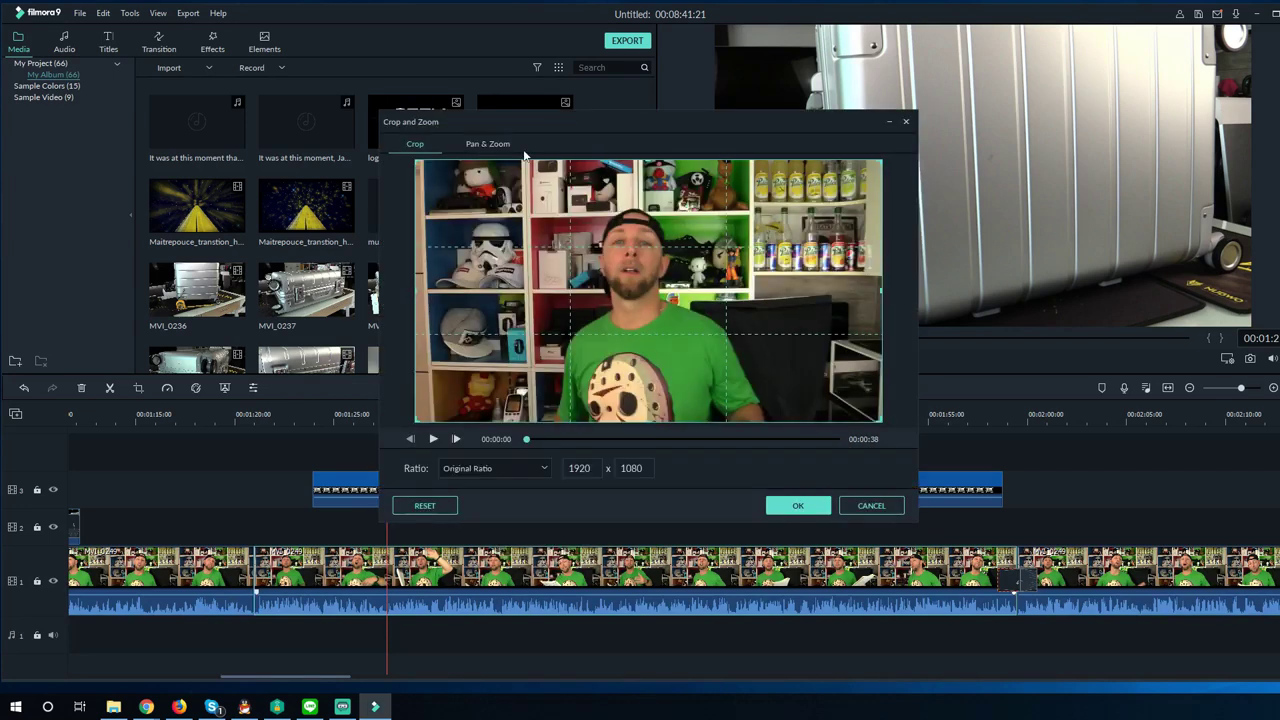
pyautogui.click(490, 145)
pyautogui.click(661, 287)
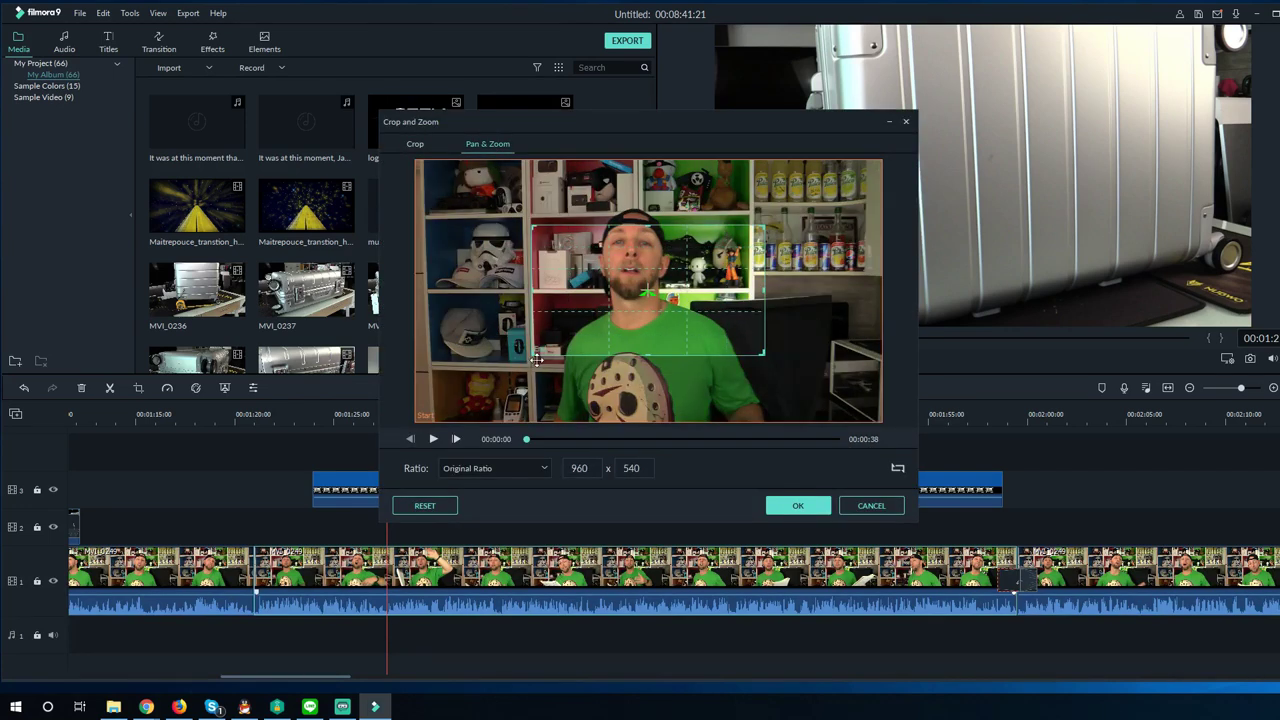
pyautogui.moveTo(533, 352); pyautogui.dragTo(448, 404)
pyautogui.moveTo(620, 300); pyautogui.dragTo(661, 271)
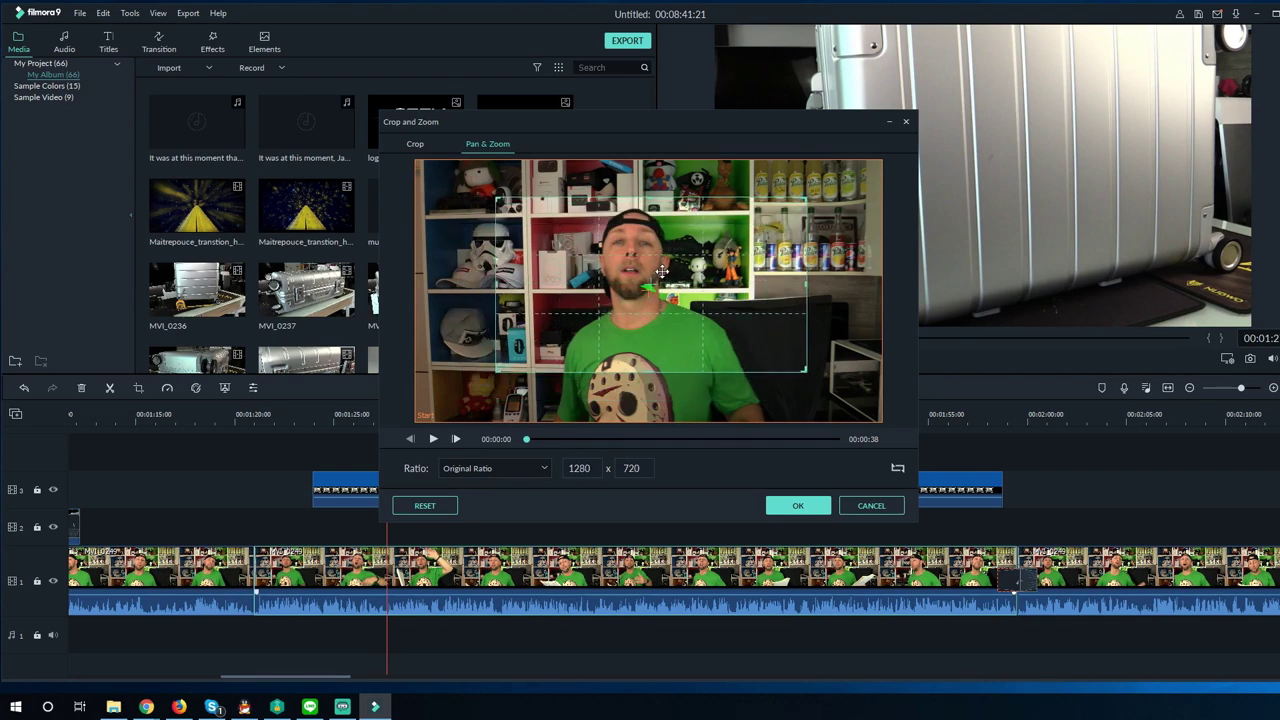
pyautogui.click(798, 505)
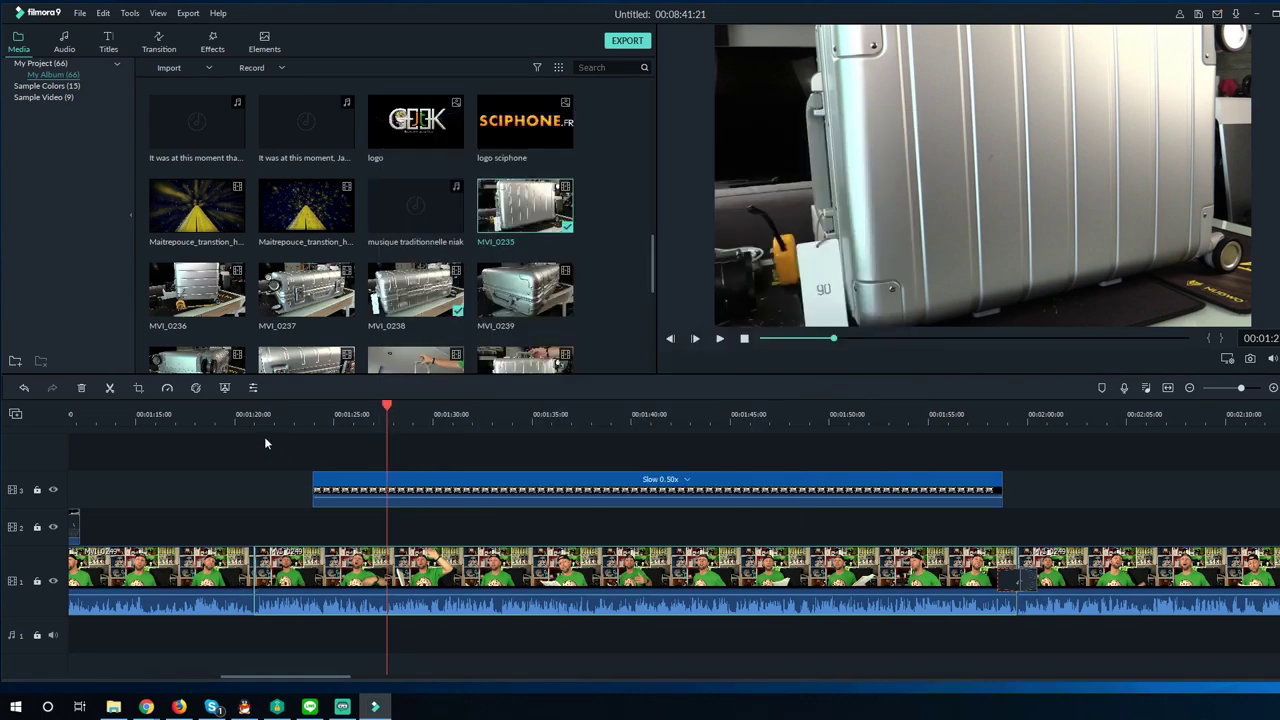
# Add the Col Split 2 transition to both ends of the MVI_0235 clip on track 3 and shorten each to about one second
pyautogui.click(424, 495)
pyautogui.click(158, 45)
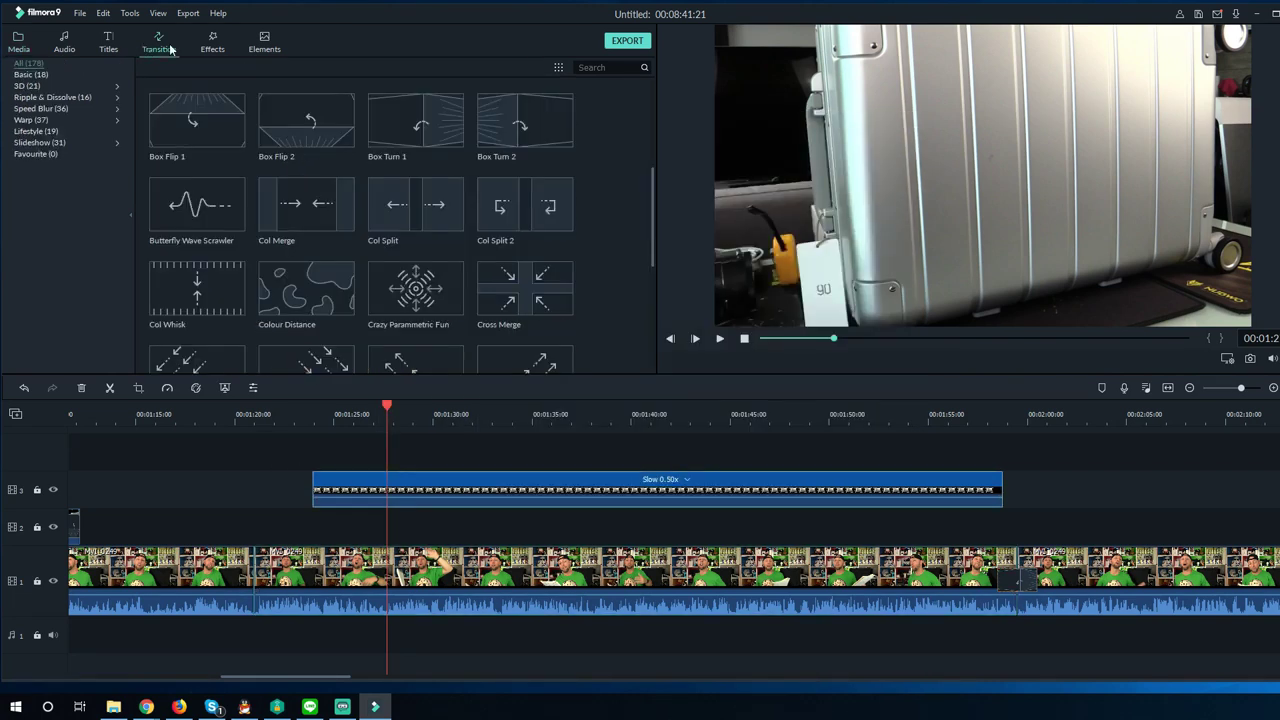
pyautogui.moveTo(525, 205); pyautogui.dragTo(525, 205)
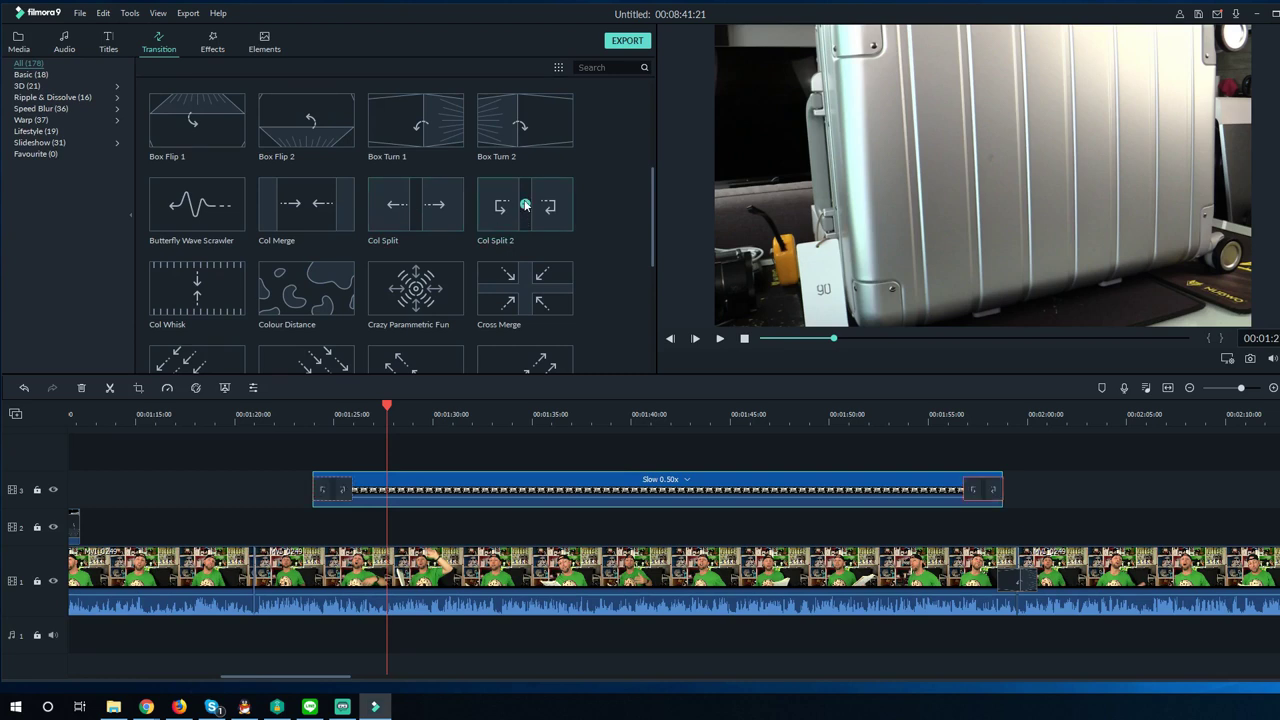
pyautogui.moveTo(348, 490); pyautogui.dragTo(349, 490)
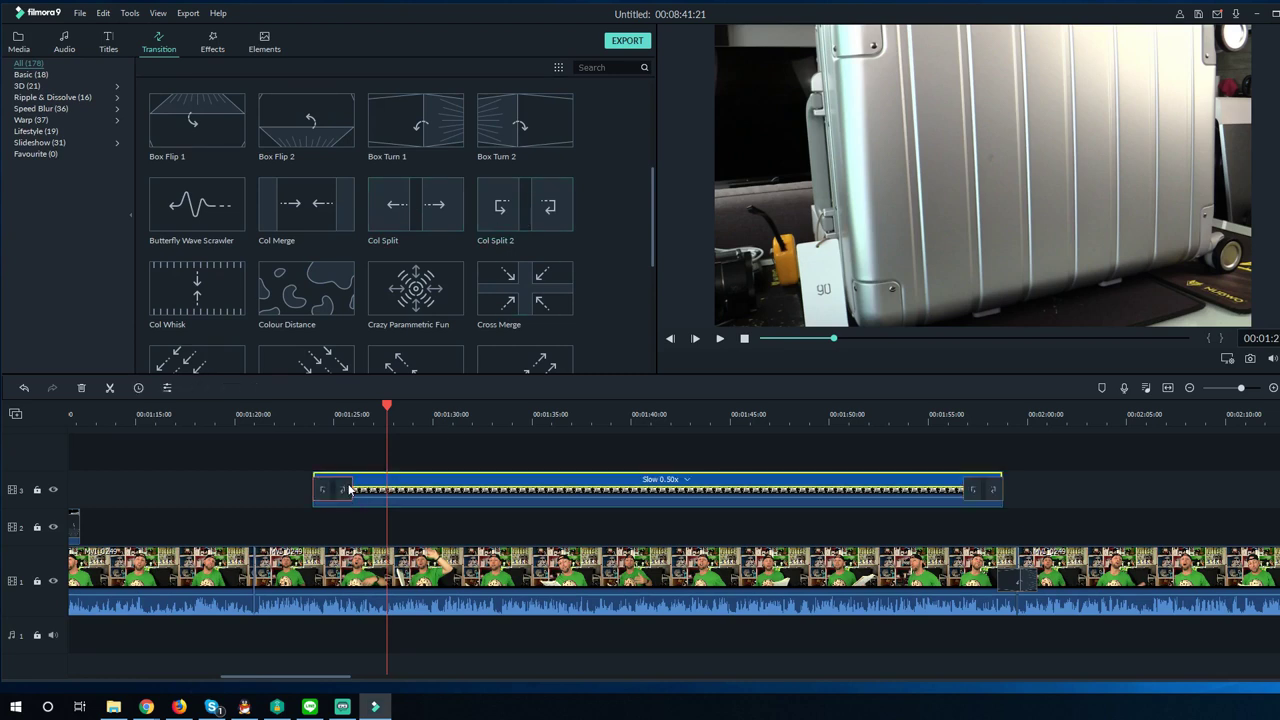
pyautogui.doubleClick(337, 489)
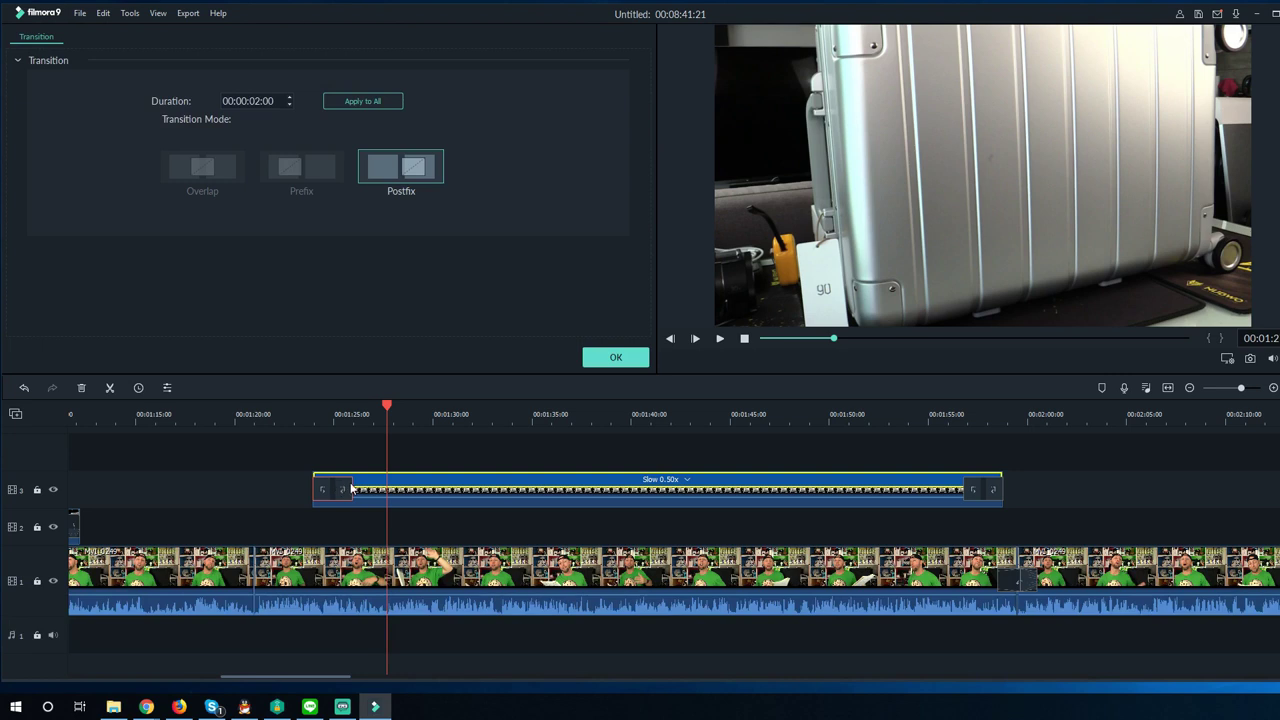
pyautogui.click(981, 492)
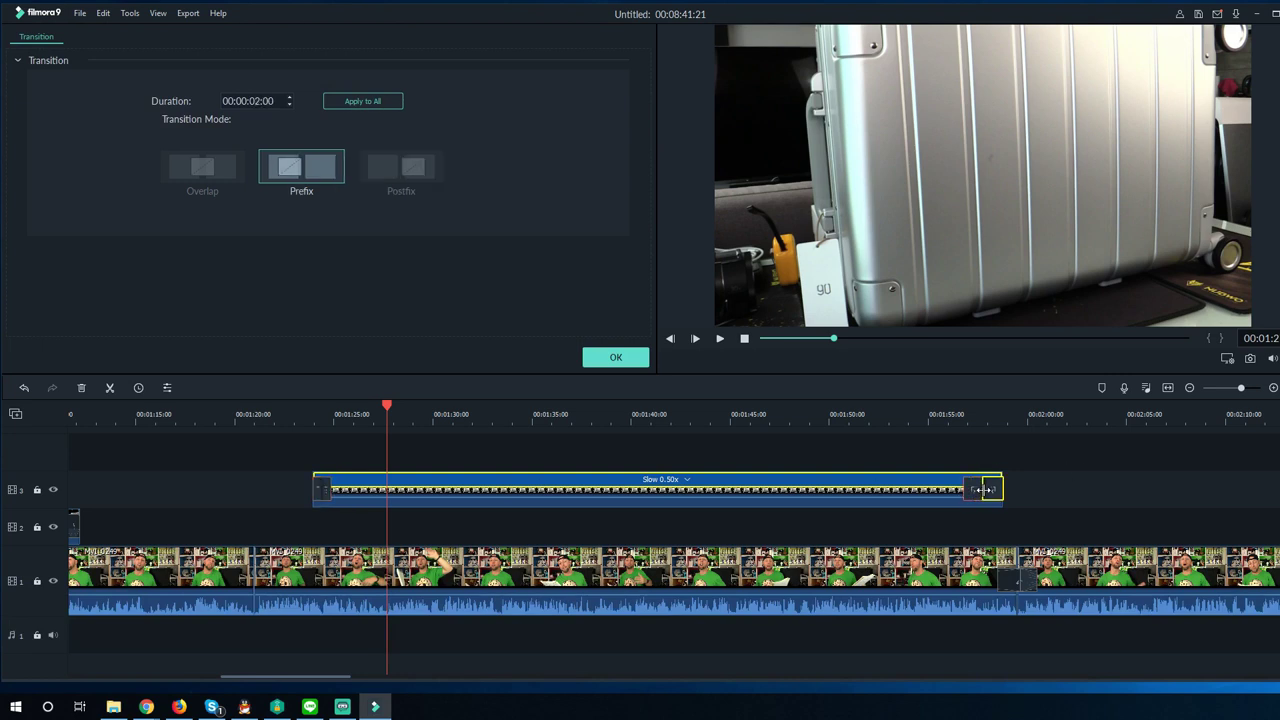
pyautogui.click(985, 489)
pyautogui.click(612, 358)
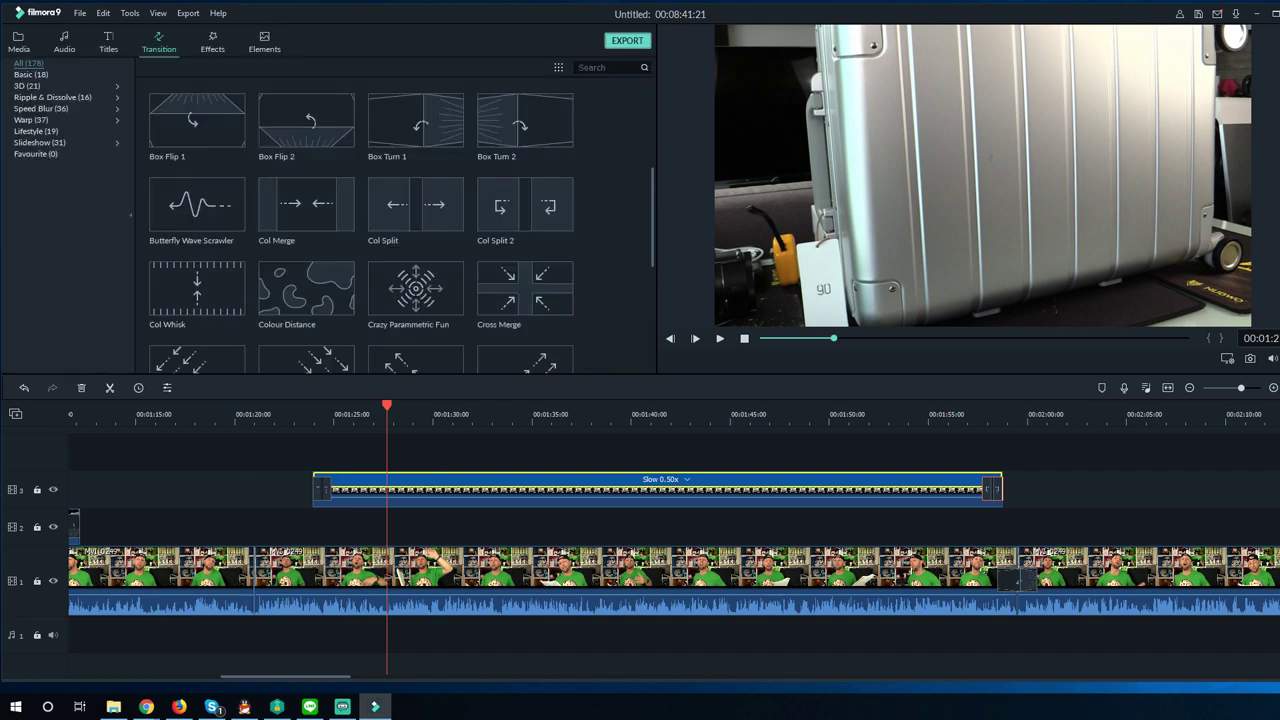
# Play parts of the MVI_0235 insert and its ending past 2:00 to check them, and return to the project's media clips
pyautogui.click(228, 458)
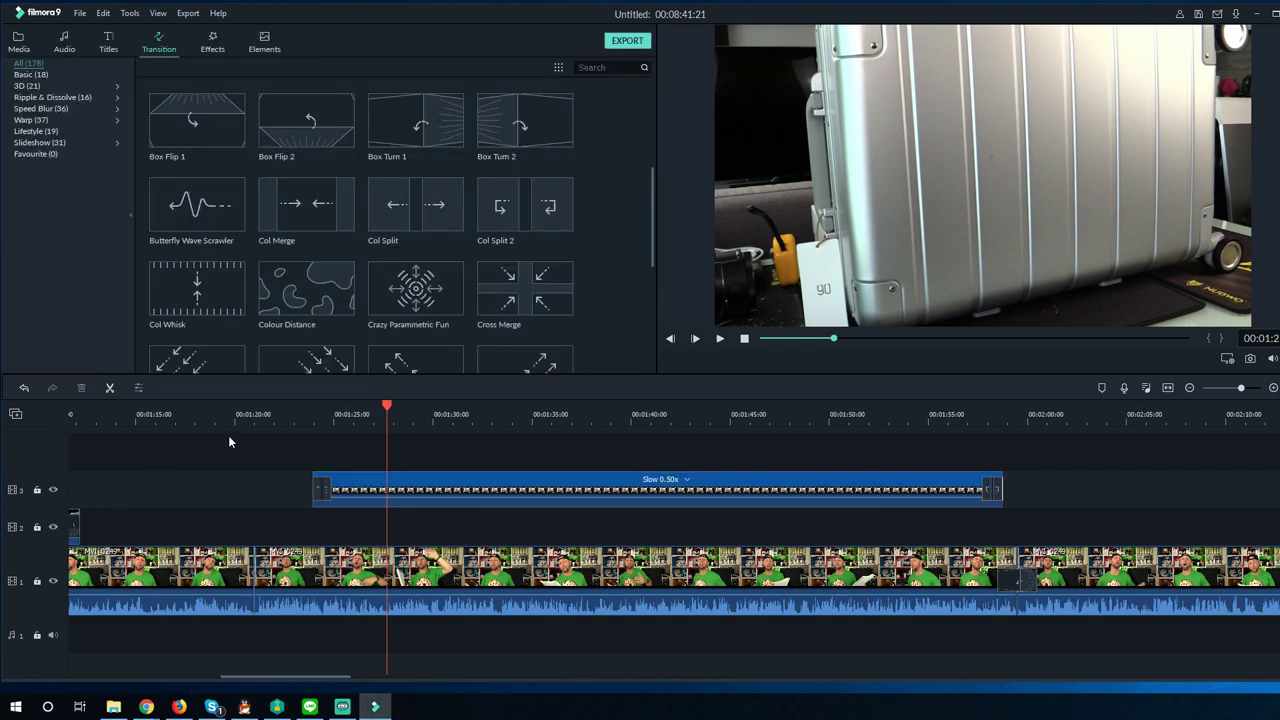
pyautogui.click(228, 423)
pyautogui.press('space')
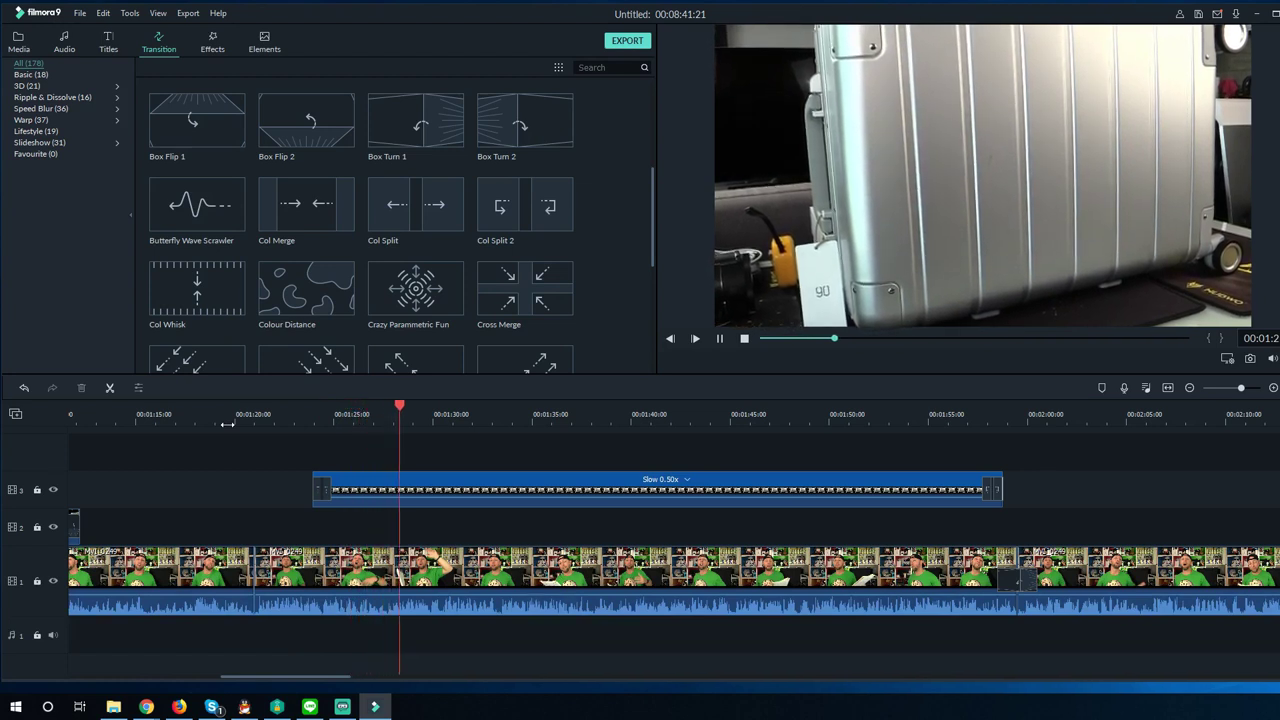
pyautogui.click(898, 424)
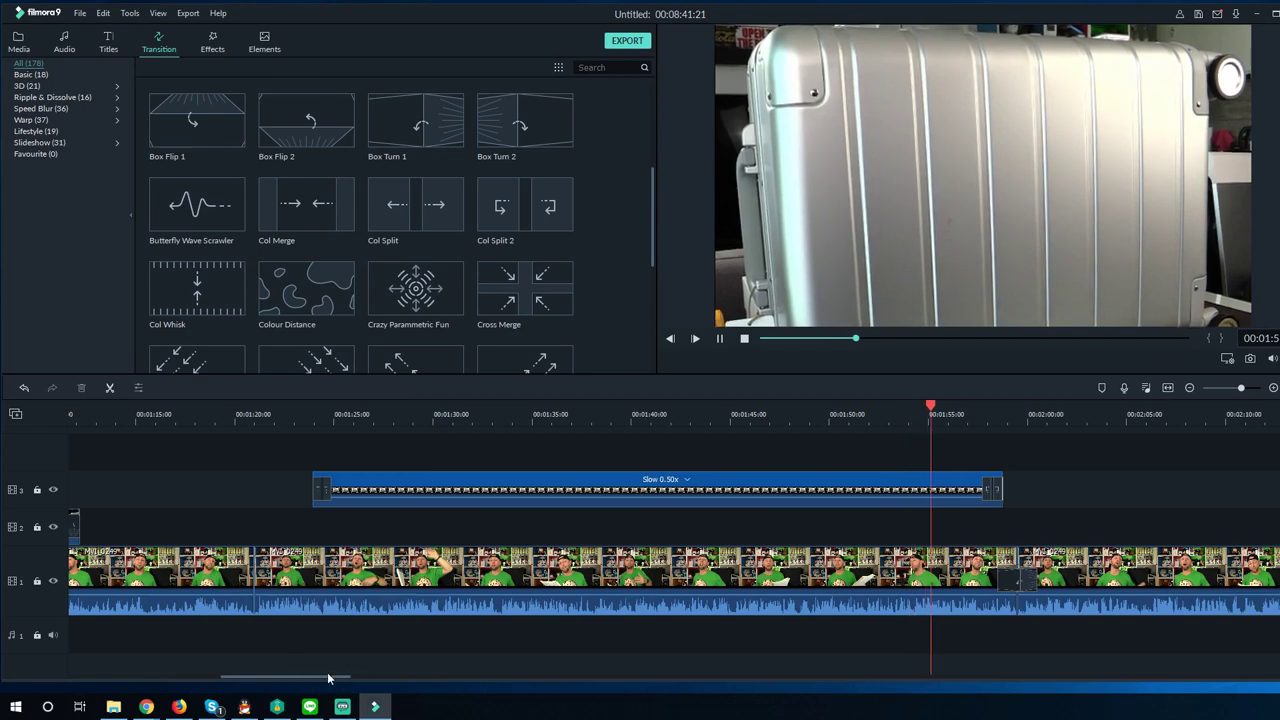
pyautogui.moveTo(305, 681); pyautogui.dragTo(380, 681)
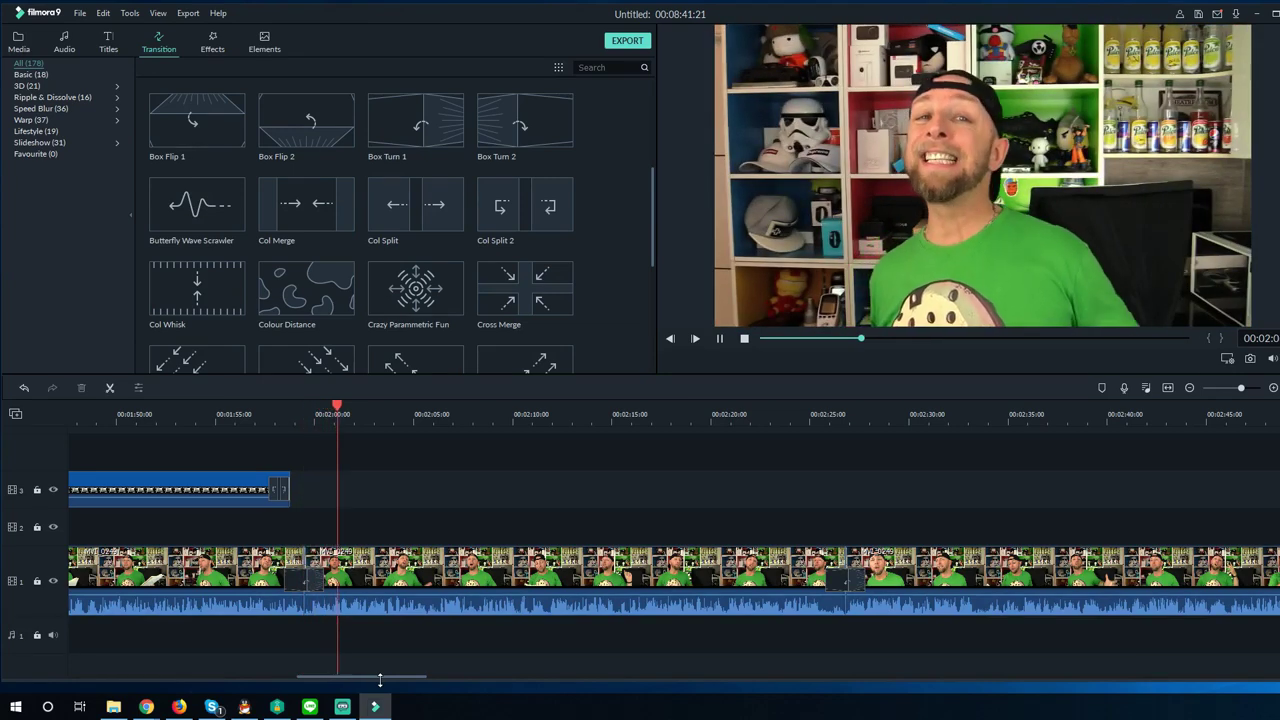
pyautogui.press('space')
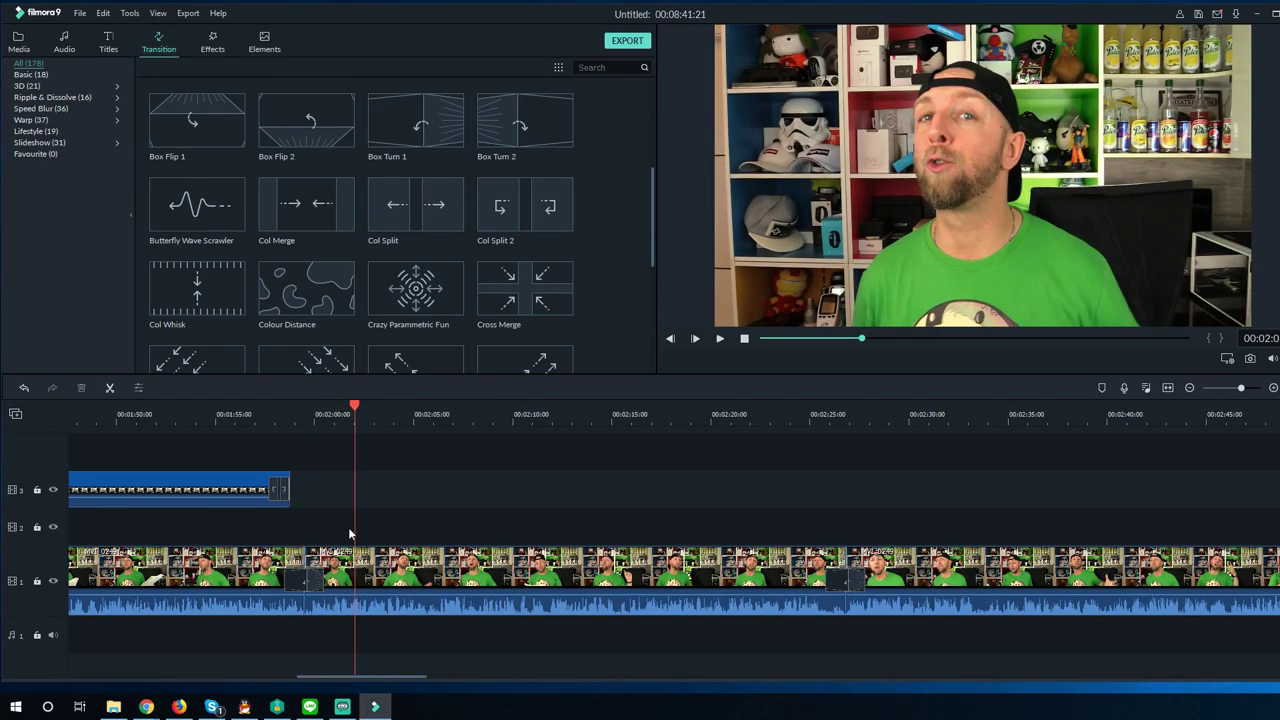
pyautogui.click(18, 50)
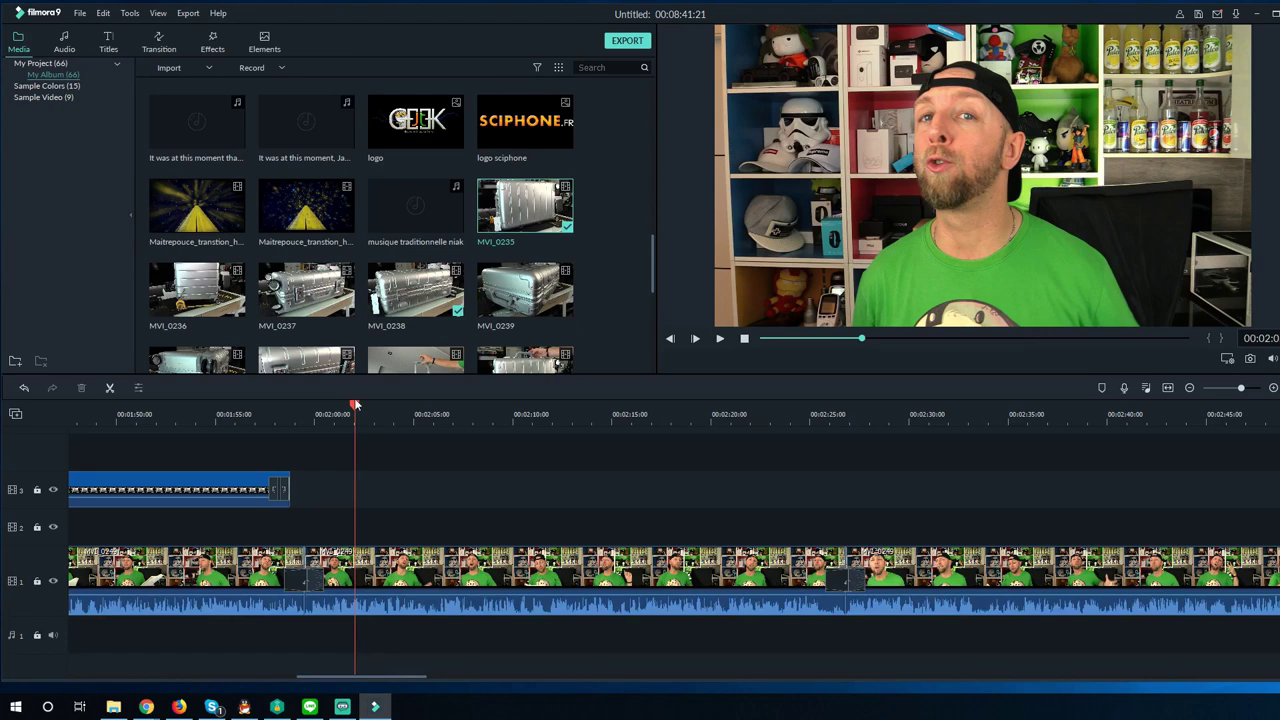
# Play the talking-head footage after 2:00 and around 2:25 and look through the suitcase clips for the next insert
pyautogui.press('space')
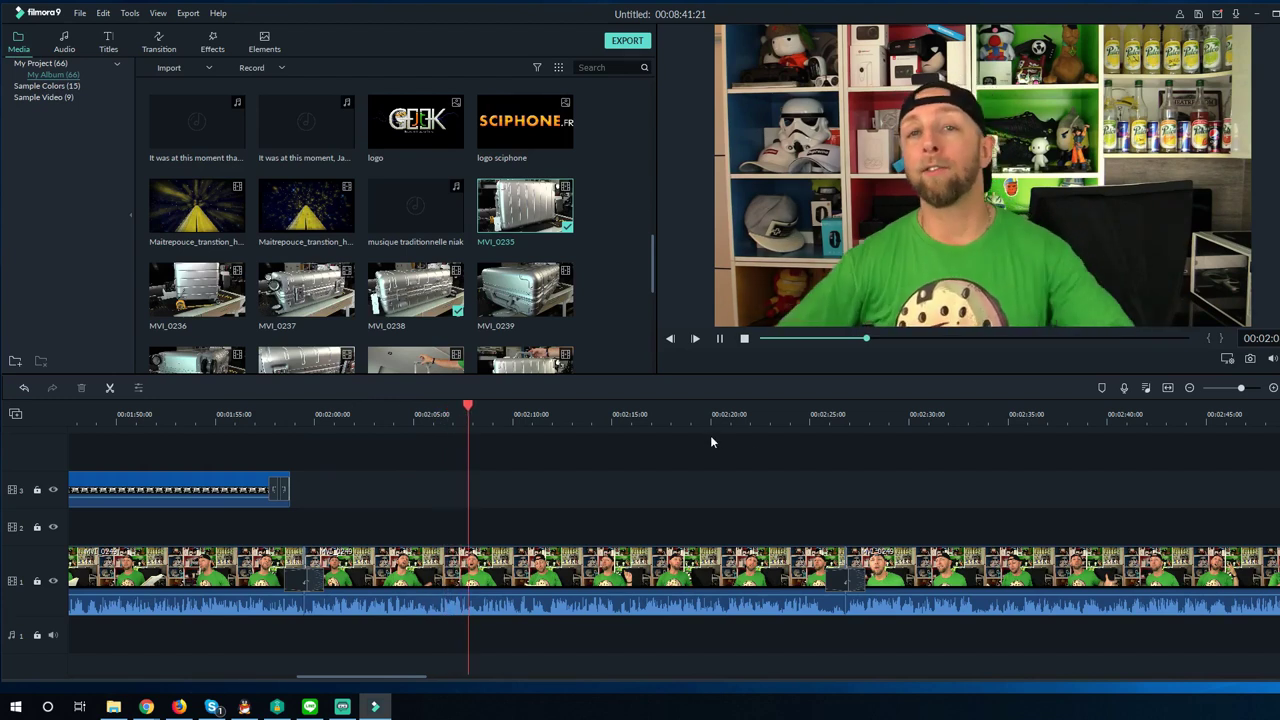
pyautogui.moveTo(514, 248)
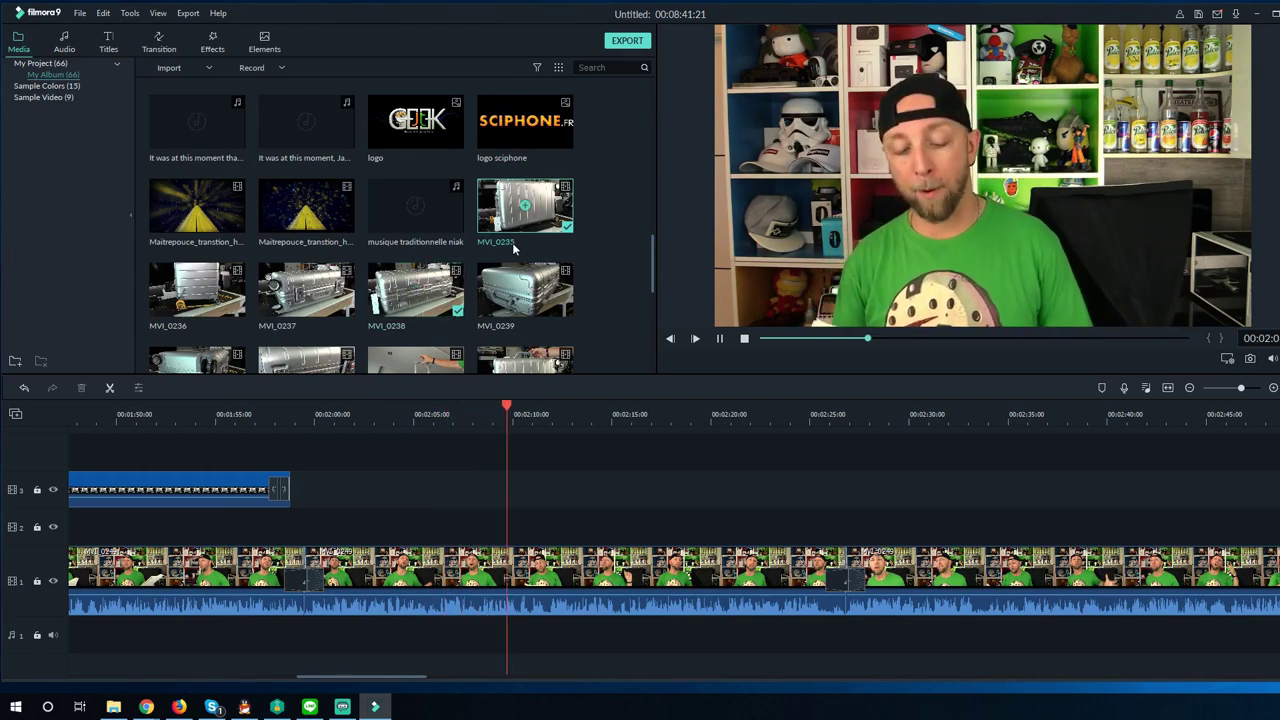
pyautogui.press('space')
pyautogui.moveTo(292, 289)
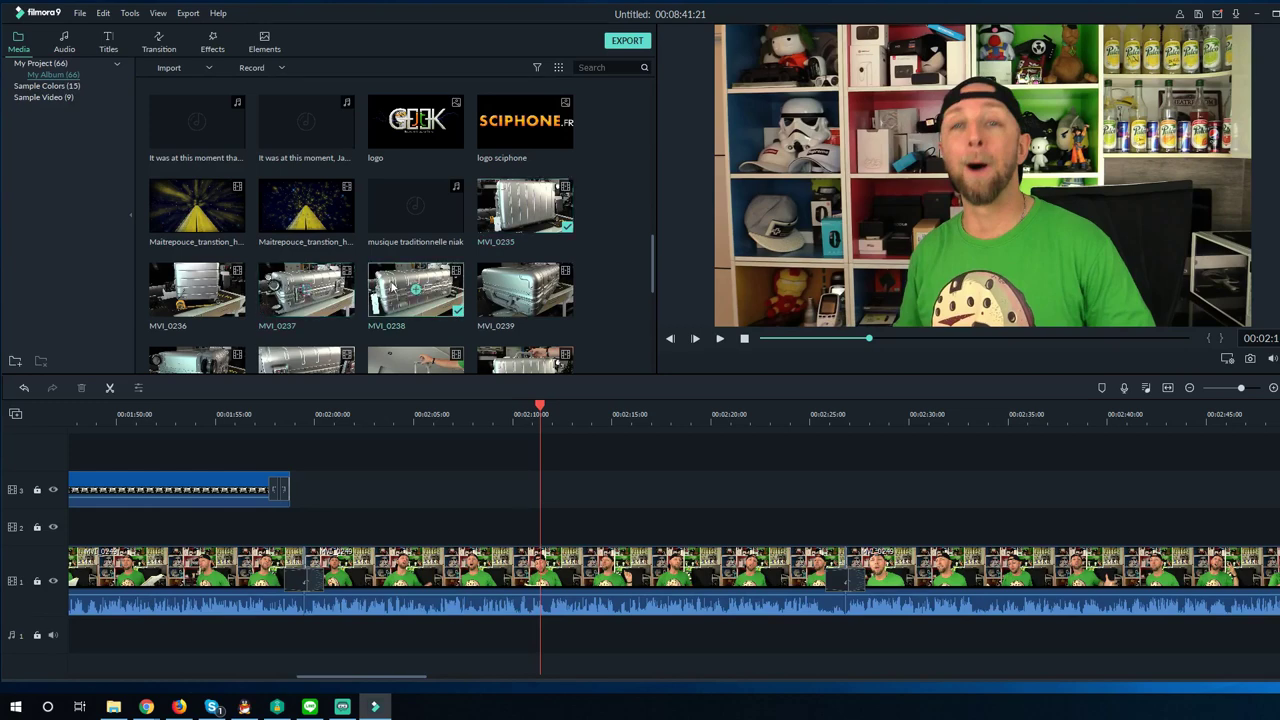
pyautogui.scroll(-2, 306, 290)
pyautogui.scroll(4, 268, 338)
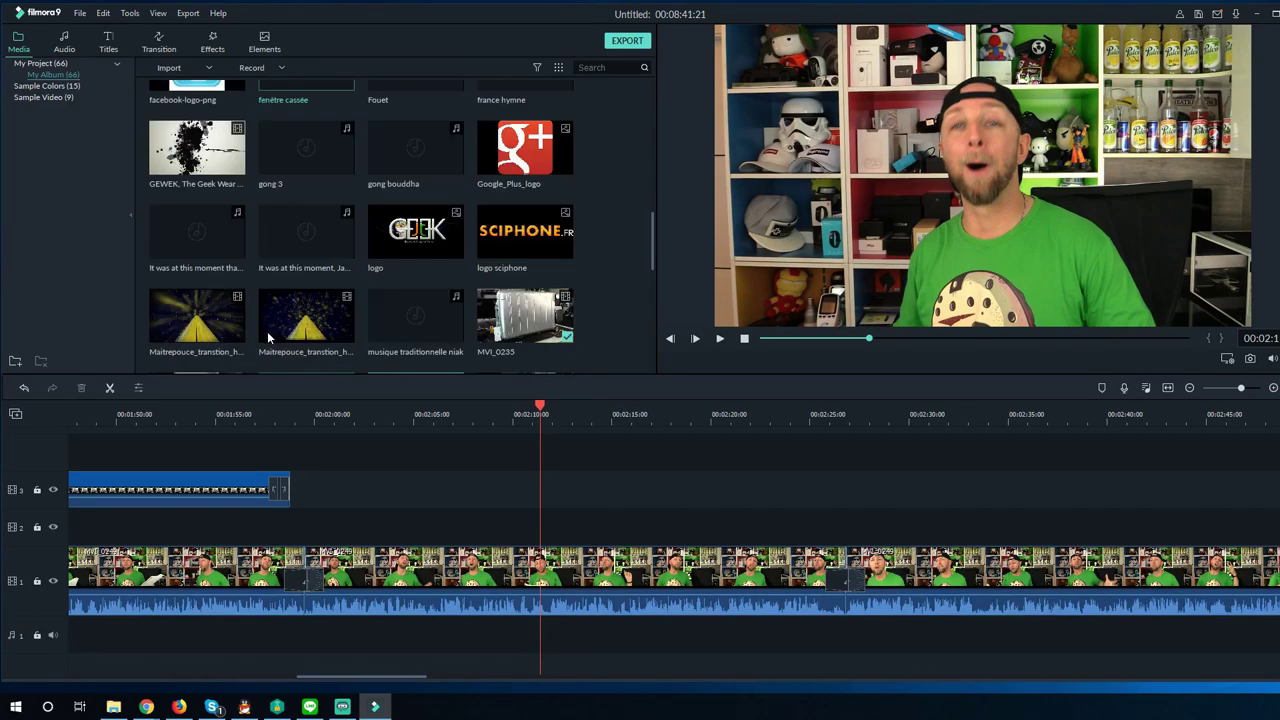
pyautogui.scroll(-3, 268, 338)
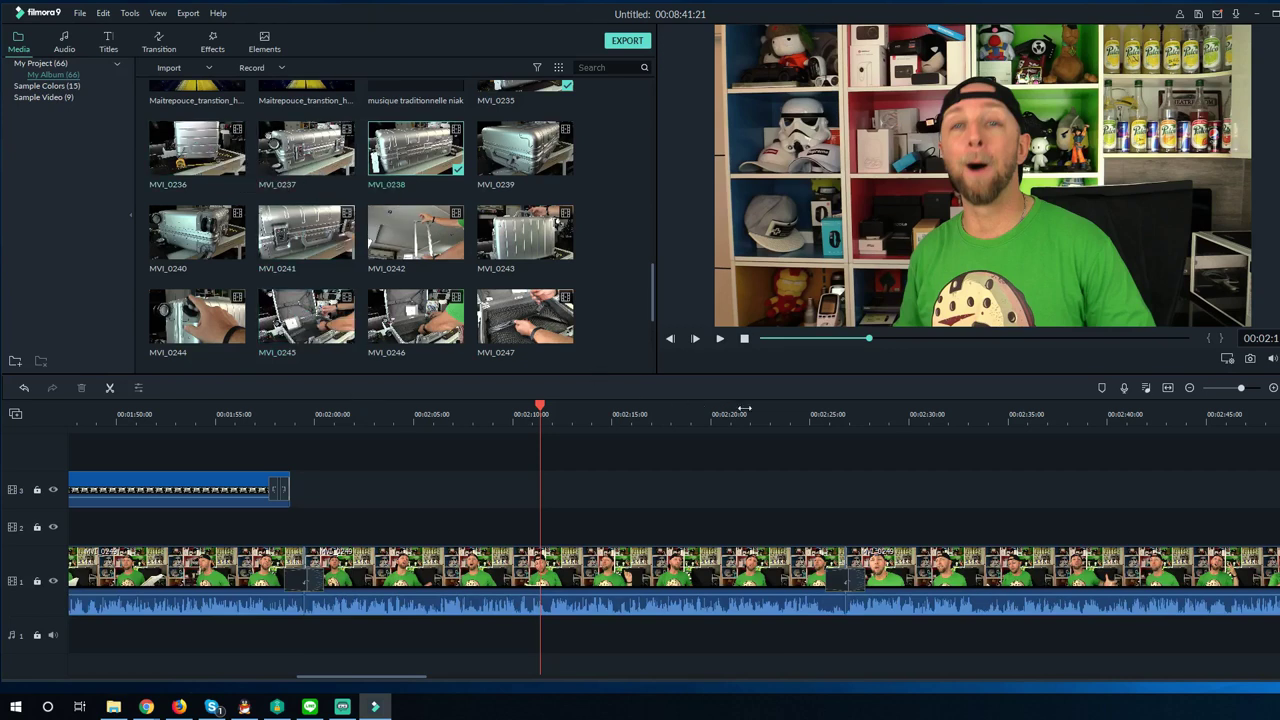
pyautogui.click(842, 425)
pyautogui.press('space')
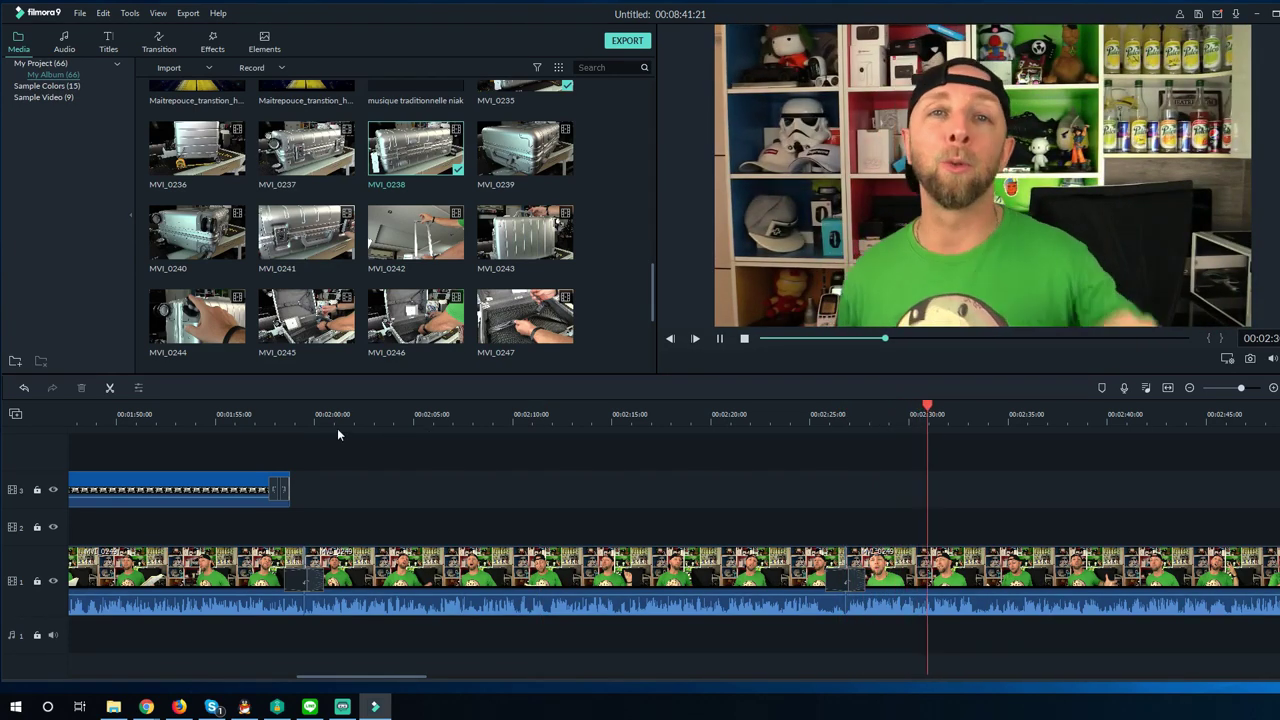
# Shorten the slow-motion MVI_0235 clip on track 3 to end at about 1:35, speeding it up to 1.48x
pyautogui.click(255, 421)
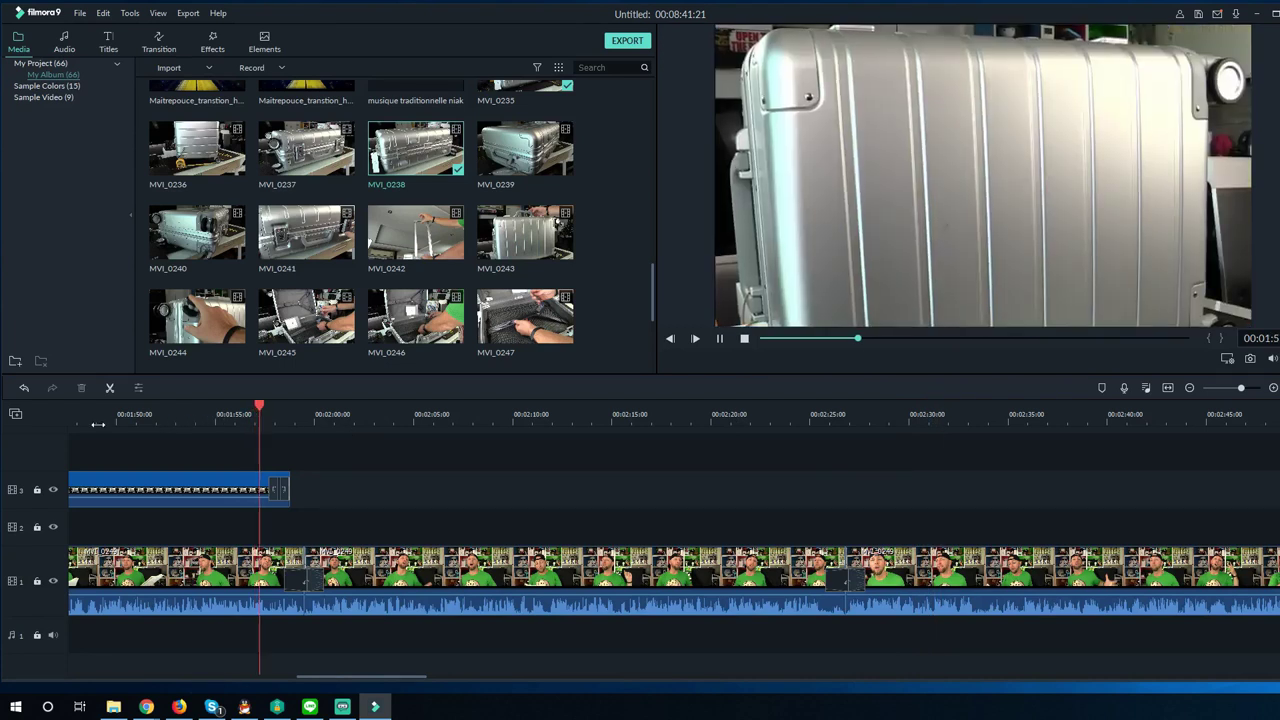
pyautogui.click(97, 421)
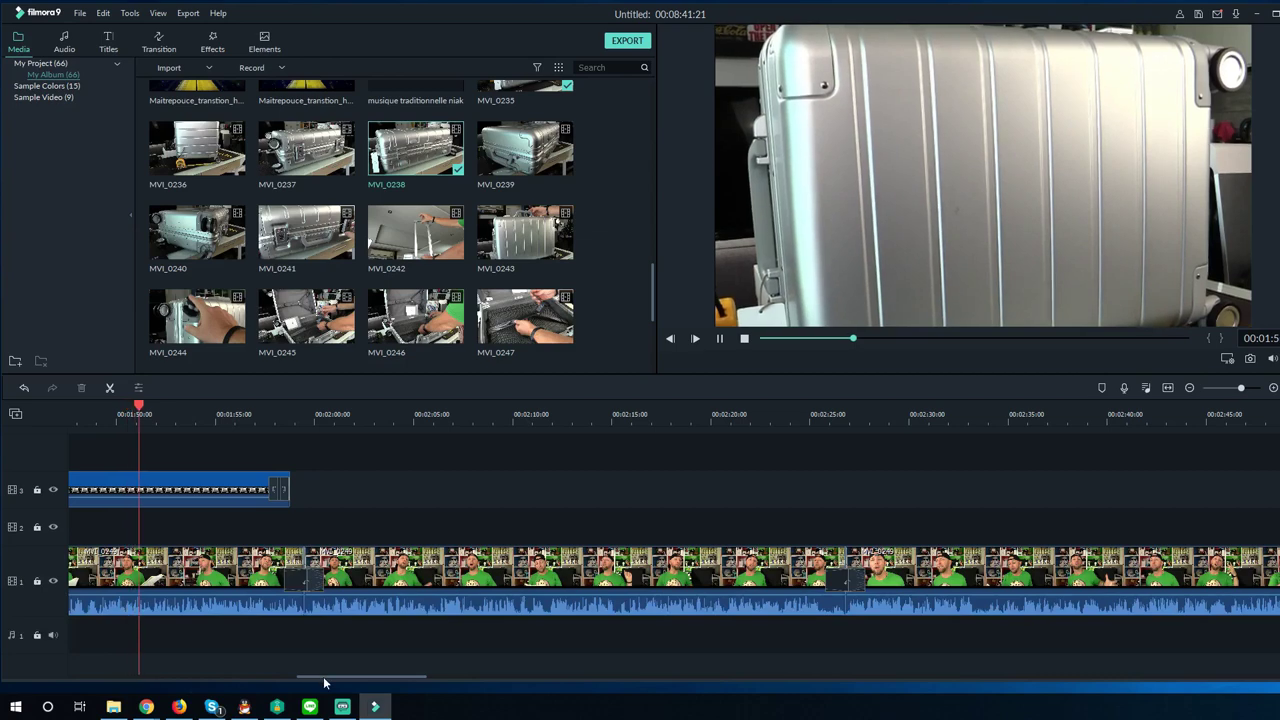
pyautogui.moveTo(323, 680); pyautogui.dragTo(236, 679)
pyautogui.click(491, 414)
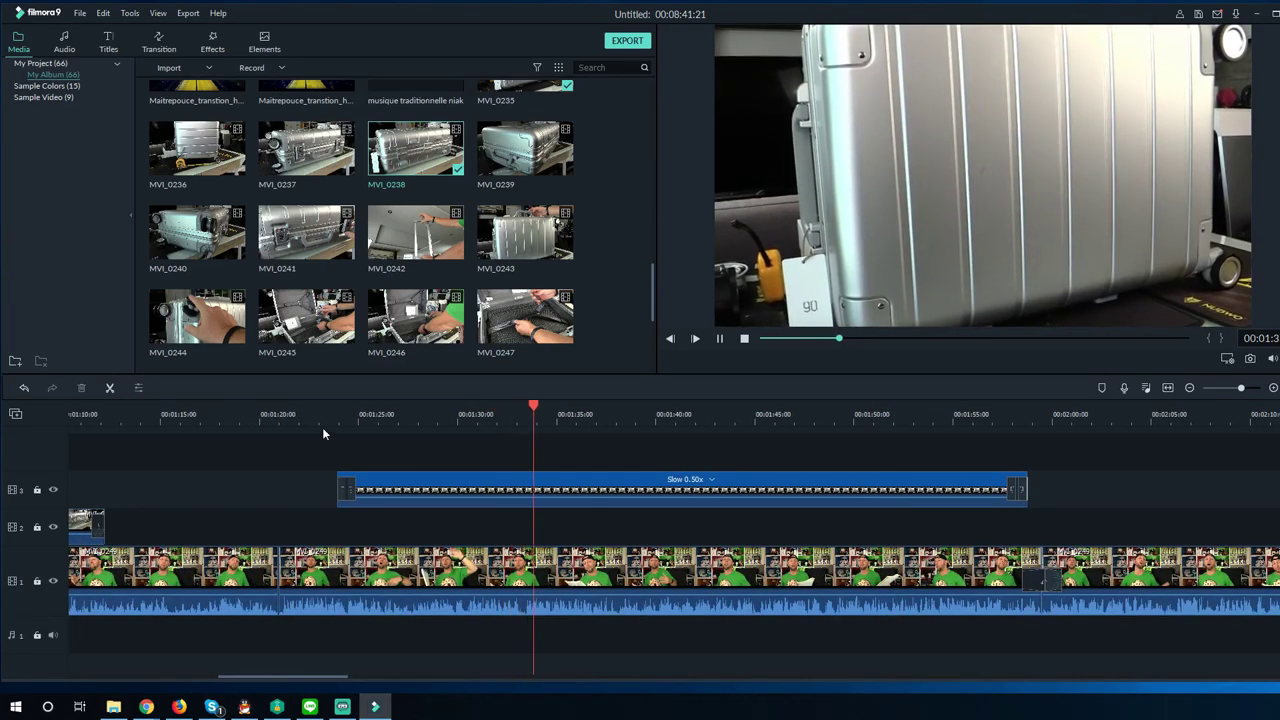
pyautogui.press('space')
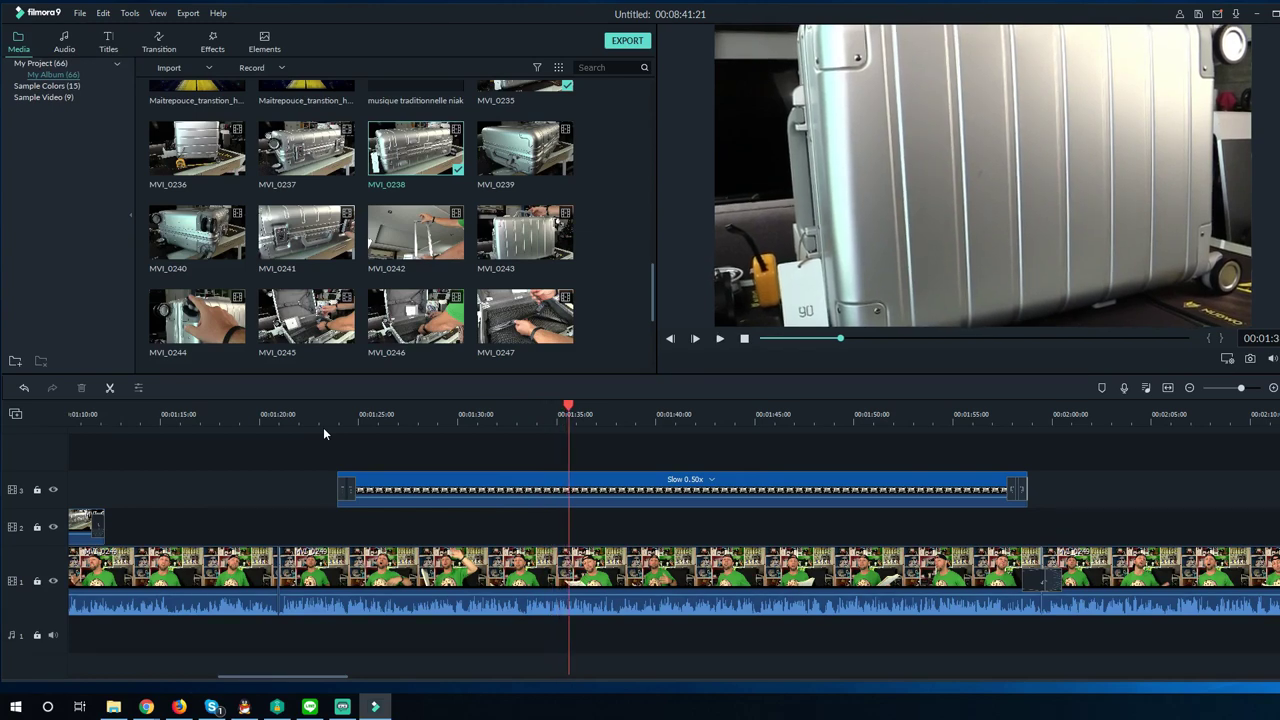
pyautogui.moveTo(307, 680); pyautogui.dragTo(336, 680)
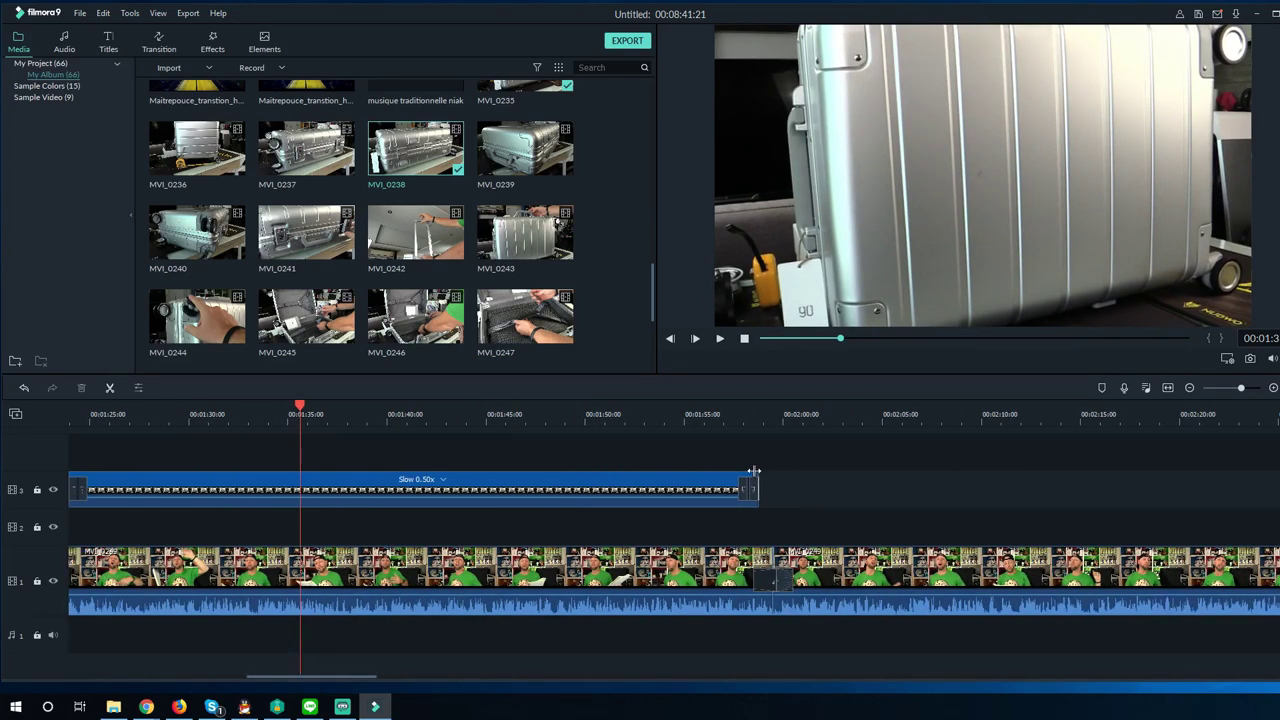
pyautogui.moveTo(754, 471); pyautogui.dragTo(303, 494)
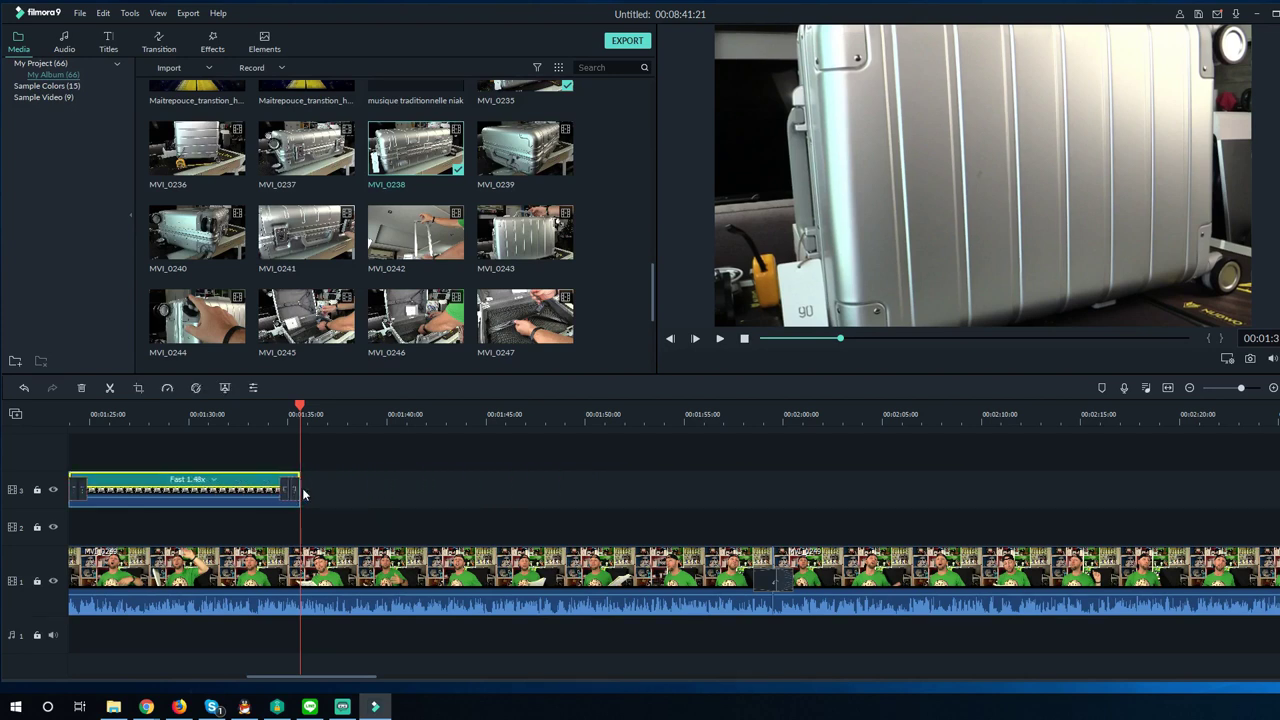
# Place the MVI_0236 clip on a new track 4 at about 1:35, overlapping the end of the track 3 clip, and preview it
pyautogui.moveTo(198, 148); pyautogui.dragTo(347, 479)
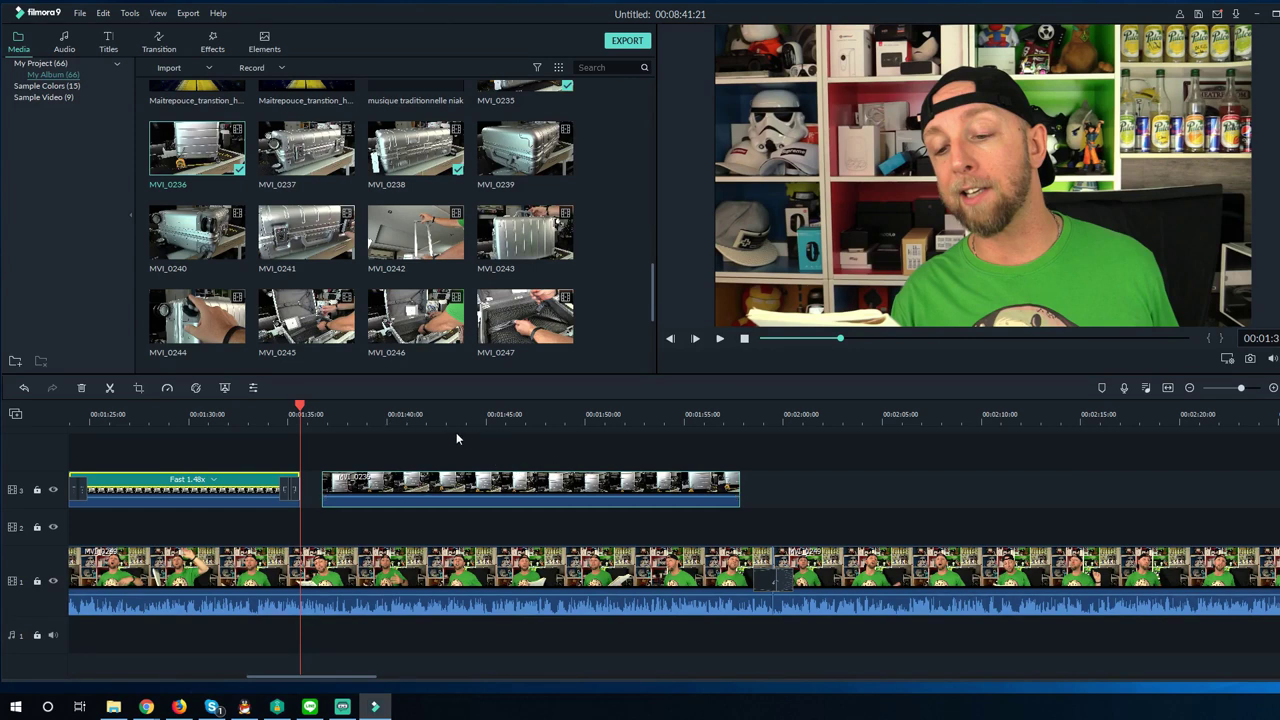
pyautogui.press('space')
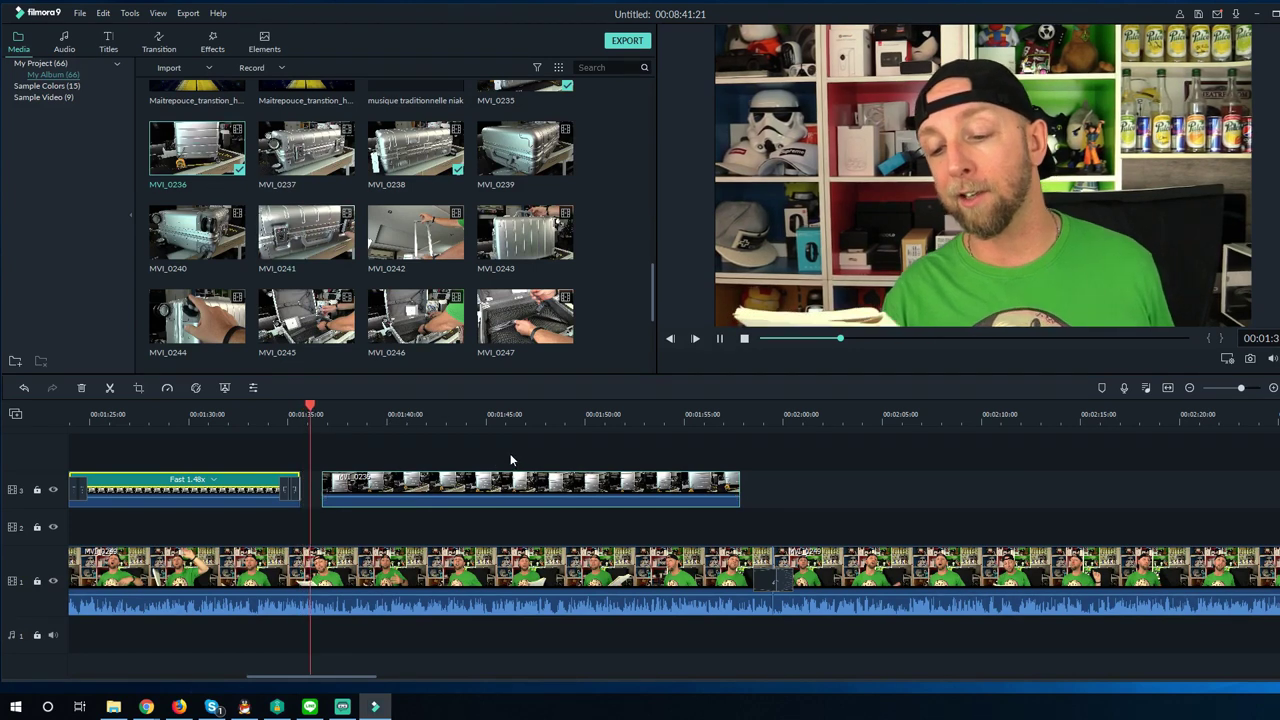
pyautogui.moveTo(345, 481); pyautogui.dragTo(332, 450)
pyautogui.click(268, 421)
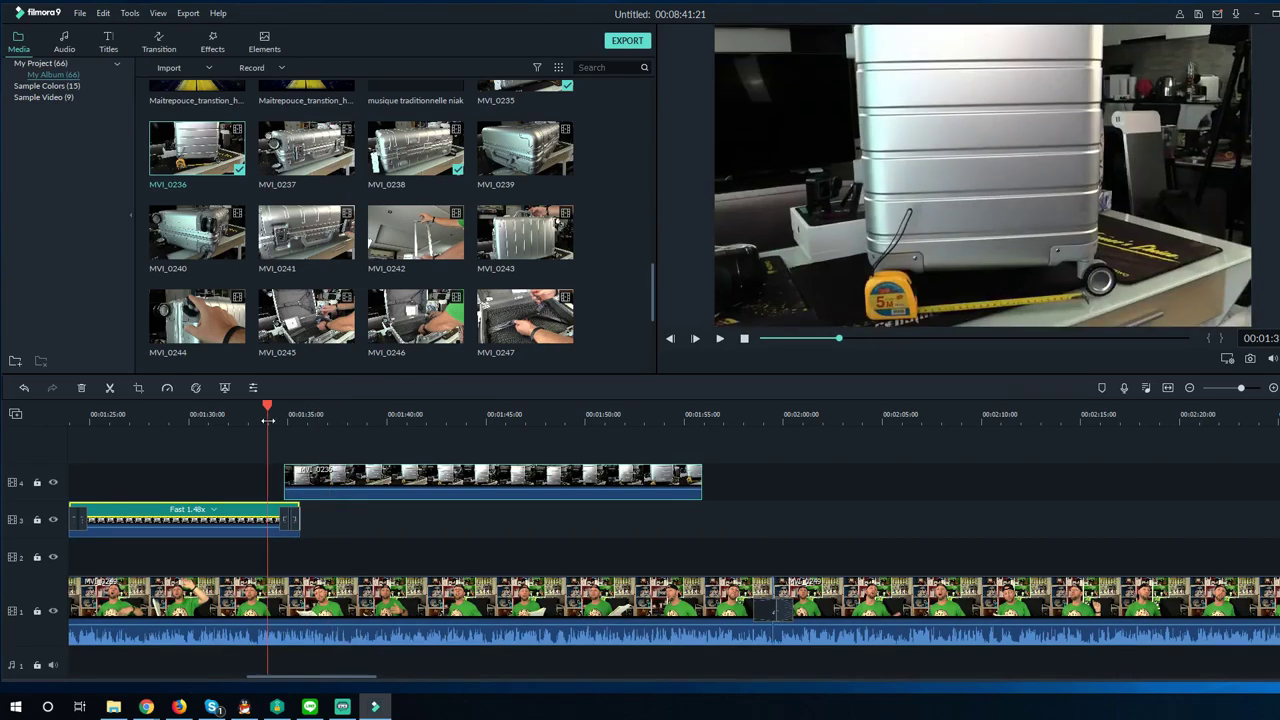
pyautogui.press('space')
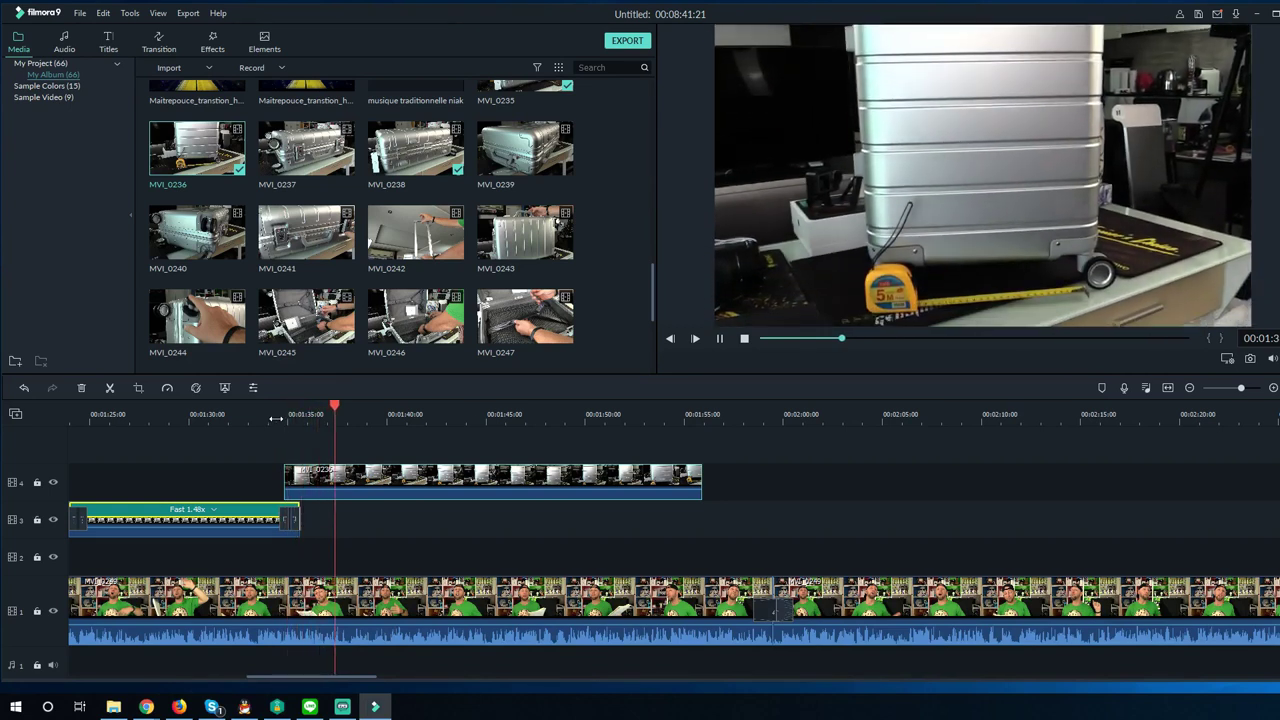
# Add the Cross Merge transition to both ends of the MVI_0236 clip on track 4 and play through its ending
pyautogui.click(158, 42)
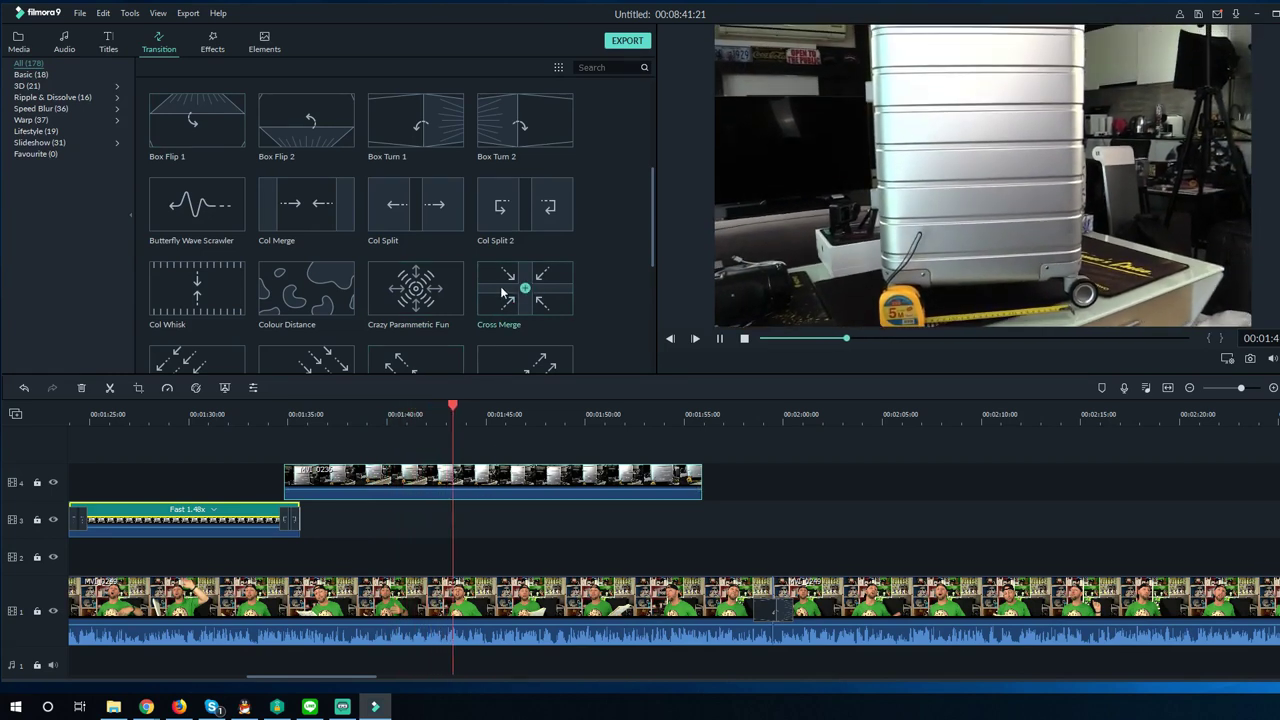
pyautogui.click(526, 289)
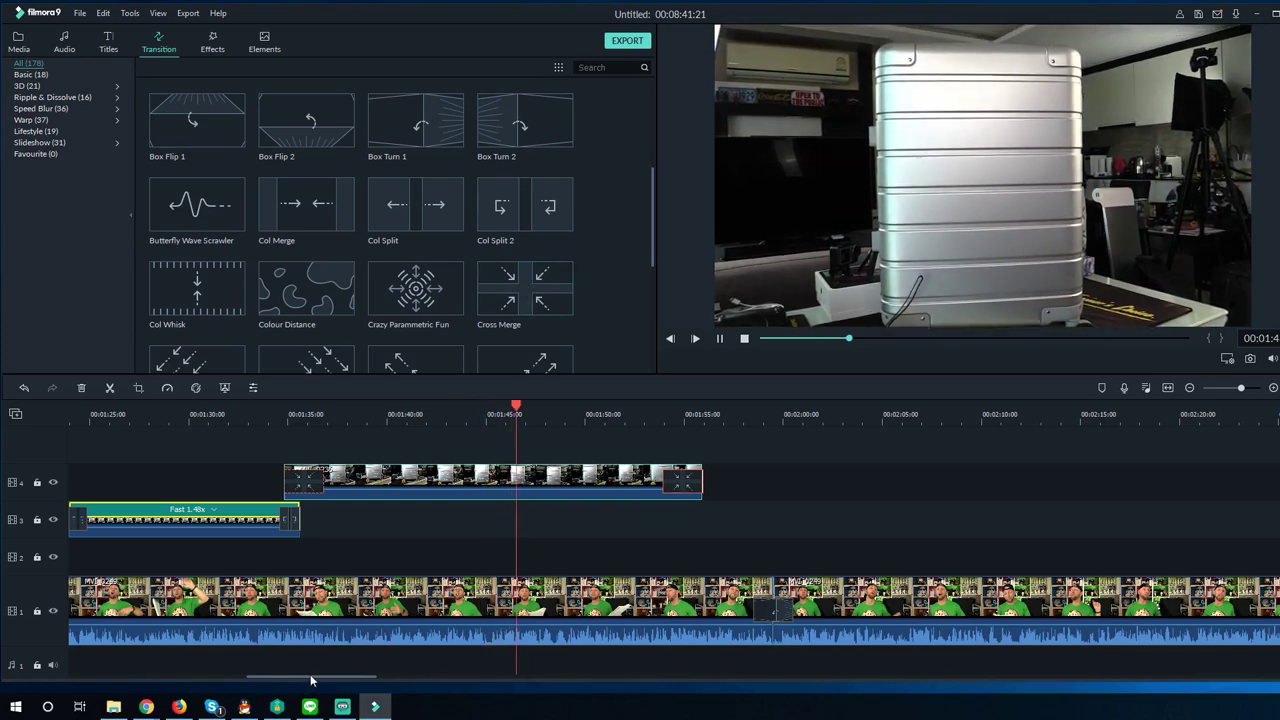
pyautogui.scroll(-1, 310, 680)
pyautogui.moveTo(323, 680); pyautogui.dragTo(358, 681)
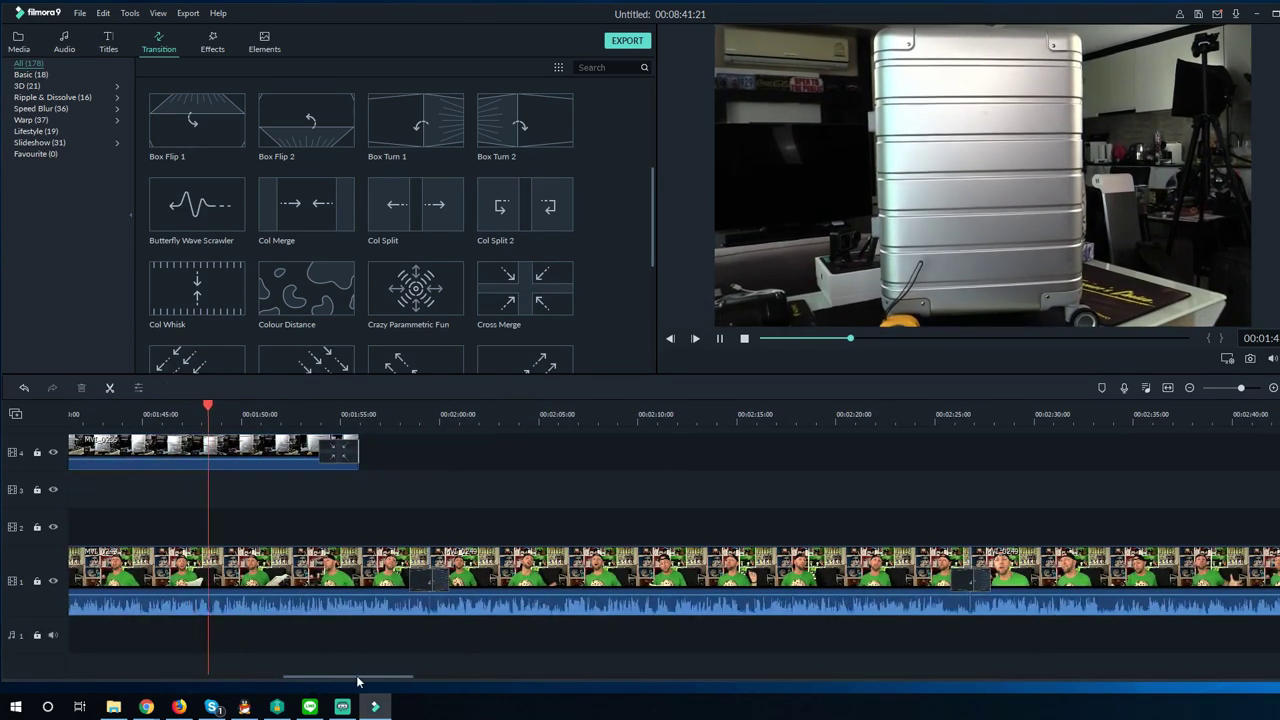
pyautogui.scroll(1, 412, 621)
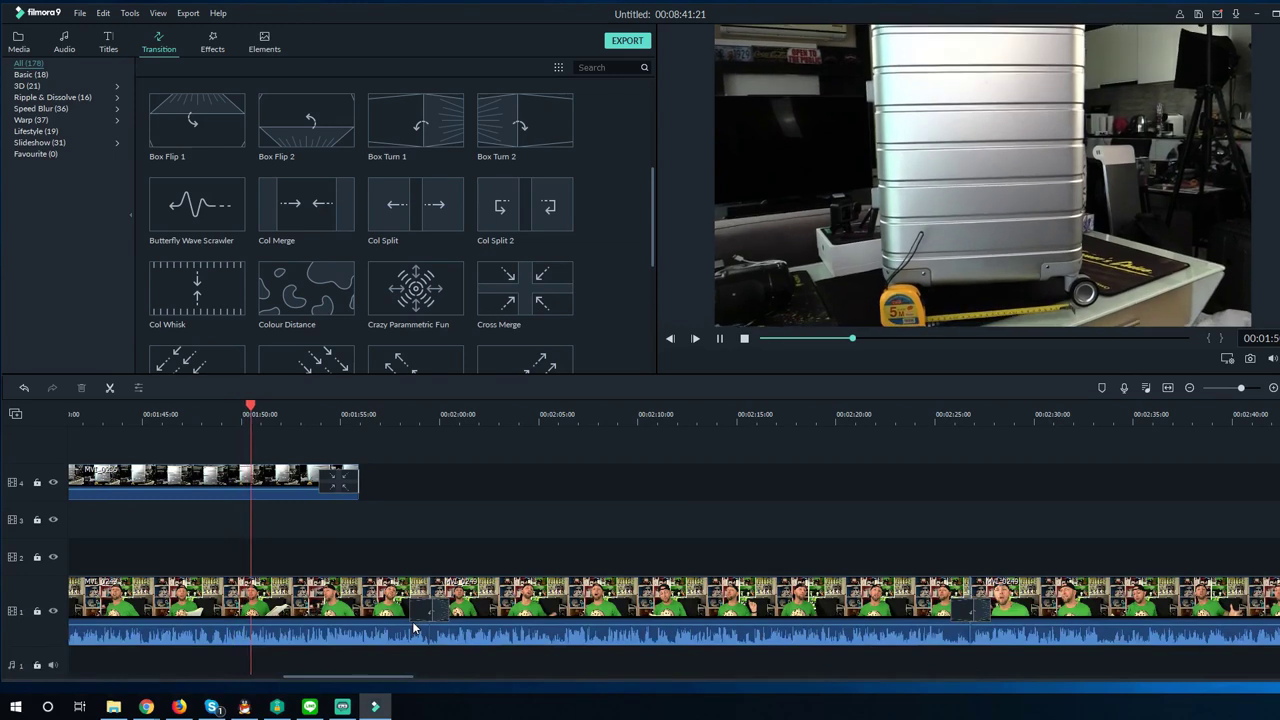
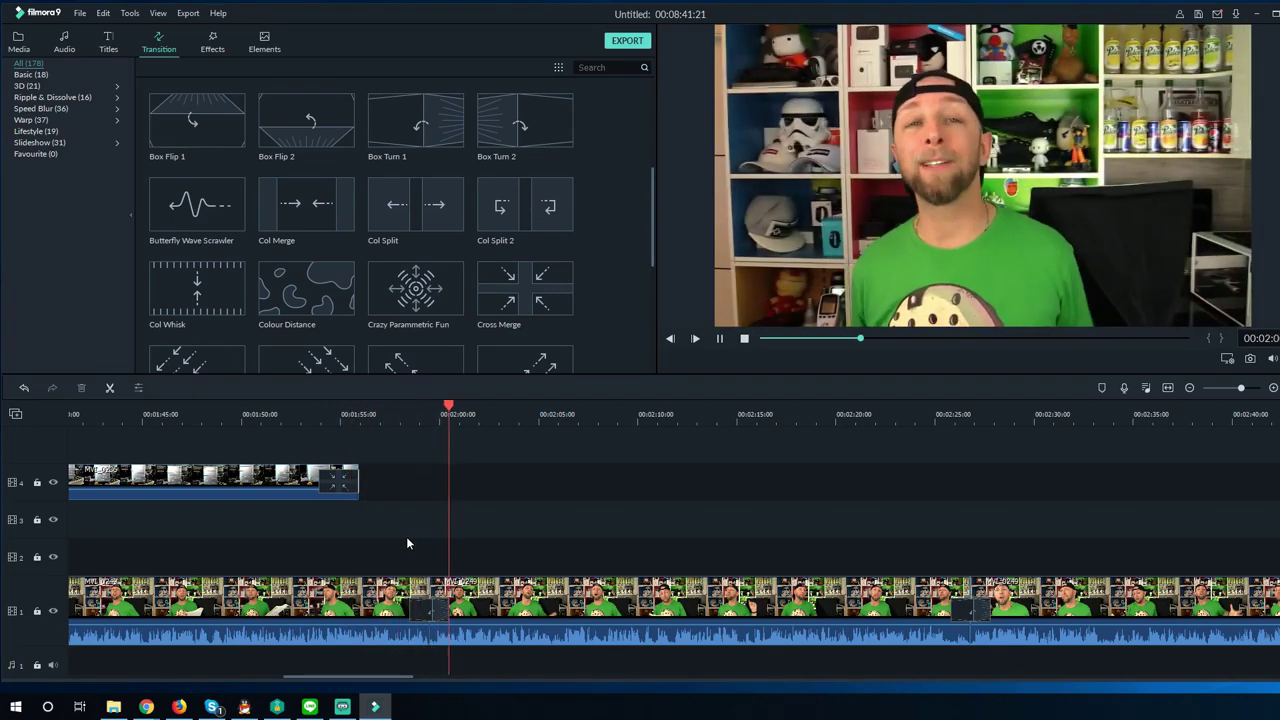
# Insert the MVI_0237 clip on track 3 at about 2:02, add the Col Whisk transition to both ends and preview it
pyautogui.click(21, 42)
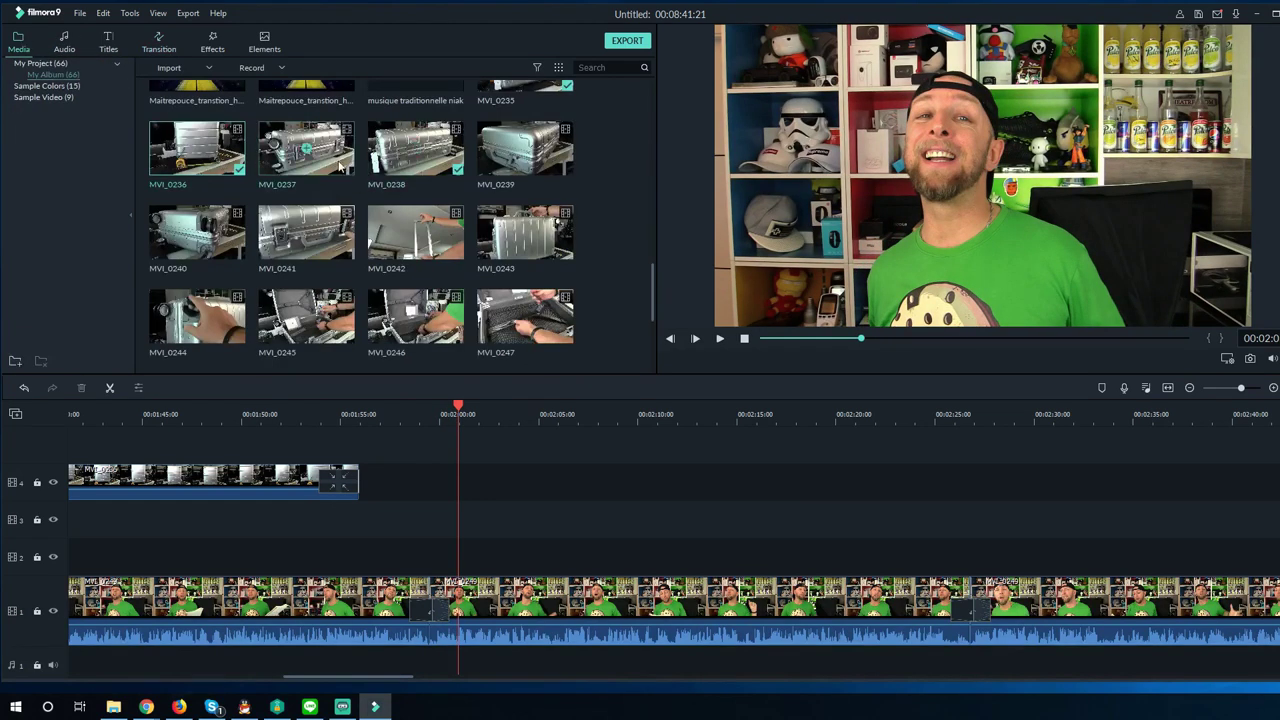
pyautogui.moveTo(307, 148); pyautogui.dragTo(481, 535)
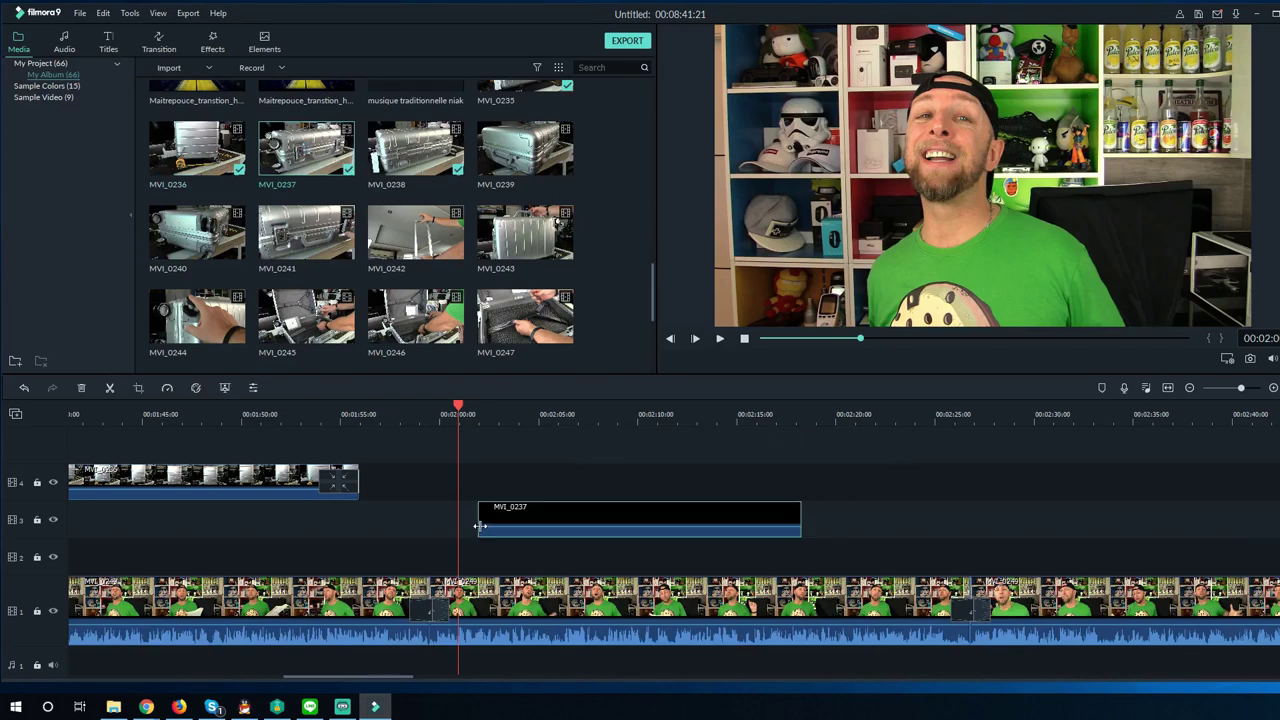
pyautogui.click(156, 44)
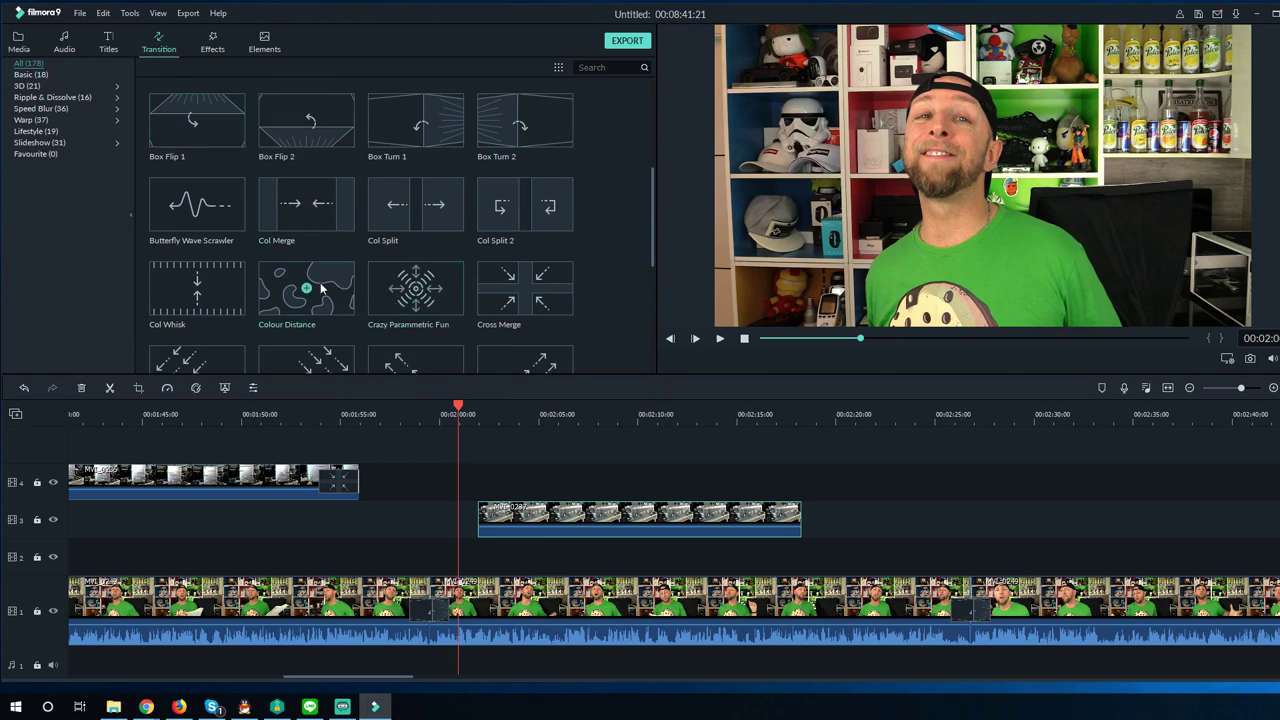
pyautogui.moveTo(197, 290); pyautogui.dragTo(197, 290)
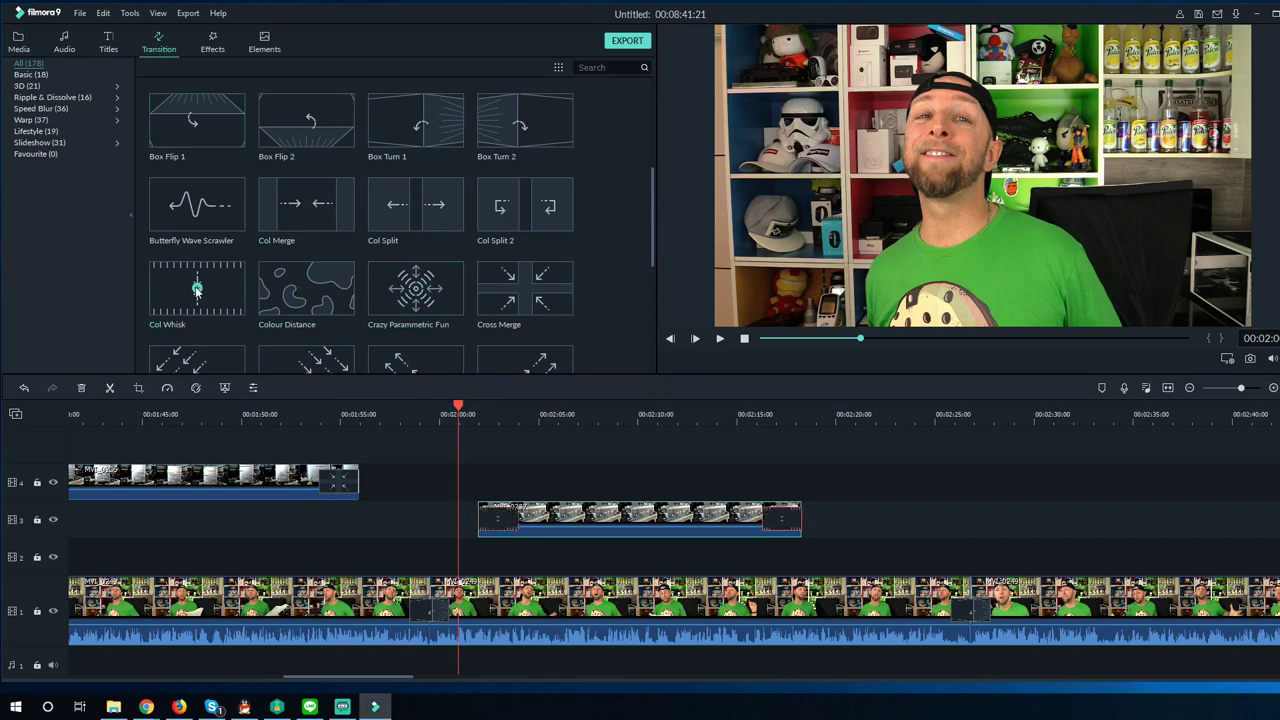
pyautogui.click(380, 419)
pyautogui.press('space')
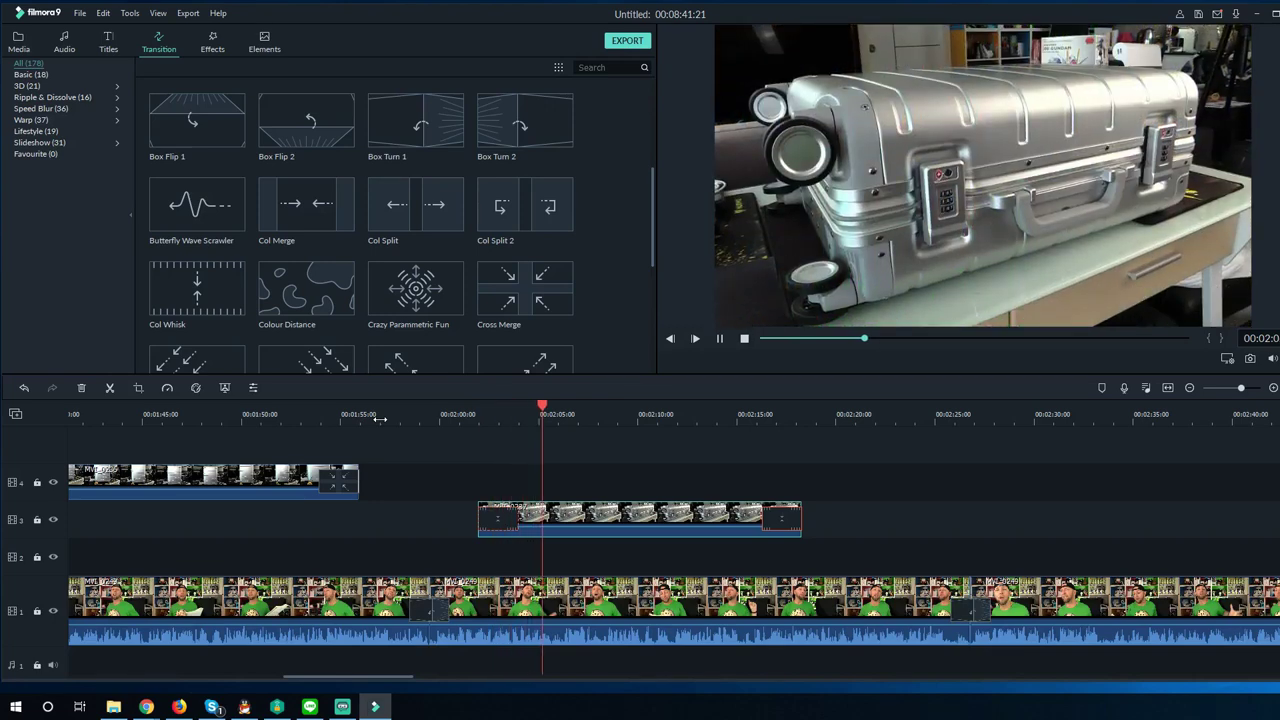
pyautogui.press('space')
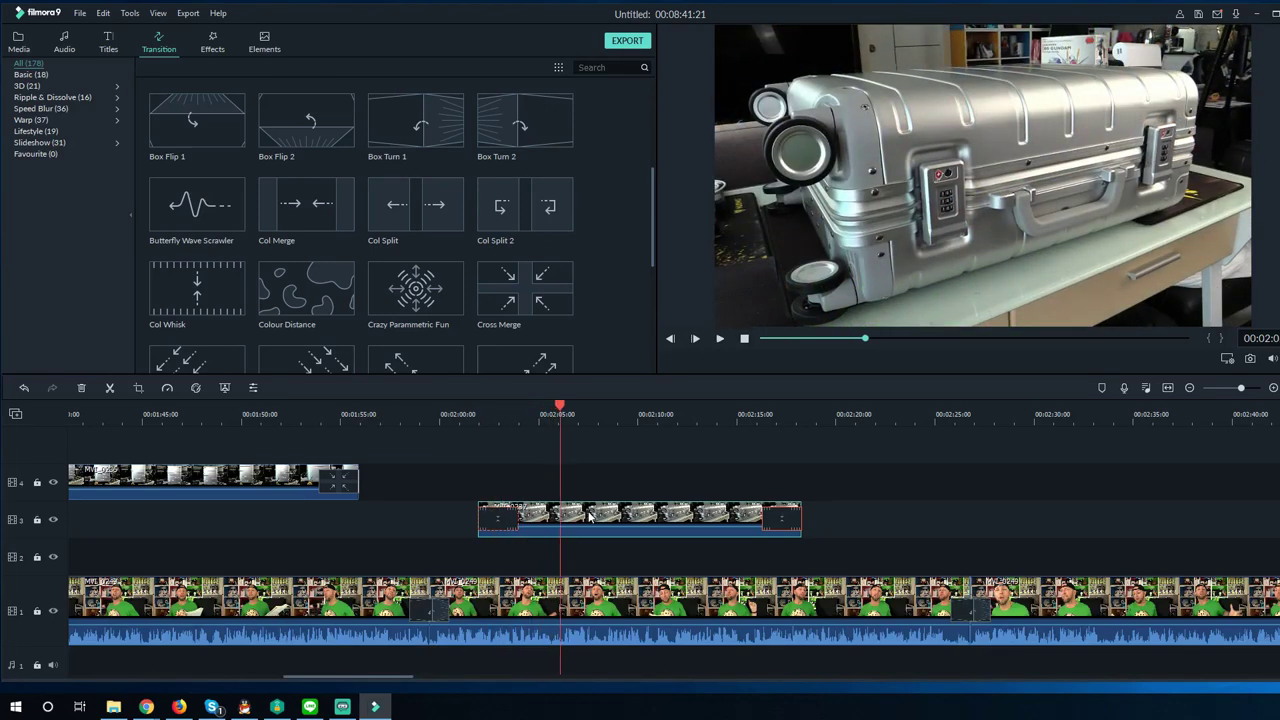
# Apply Pan & Zoom to the MVI_0237 clip, from the full 1920 x 1080 start frame to a centred 960 x 540 end frame
pyautogui.rightClick(856, 236)
pyautogui.moveTo(886, 298)
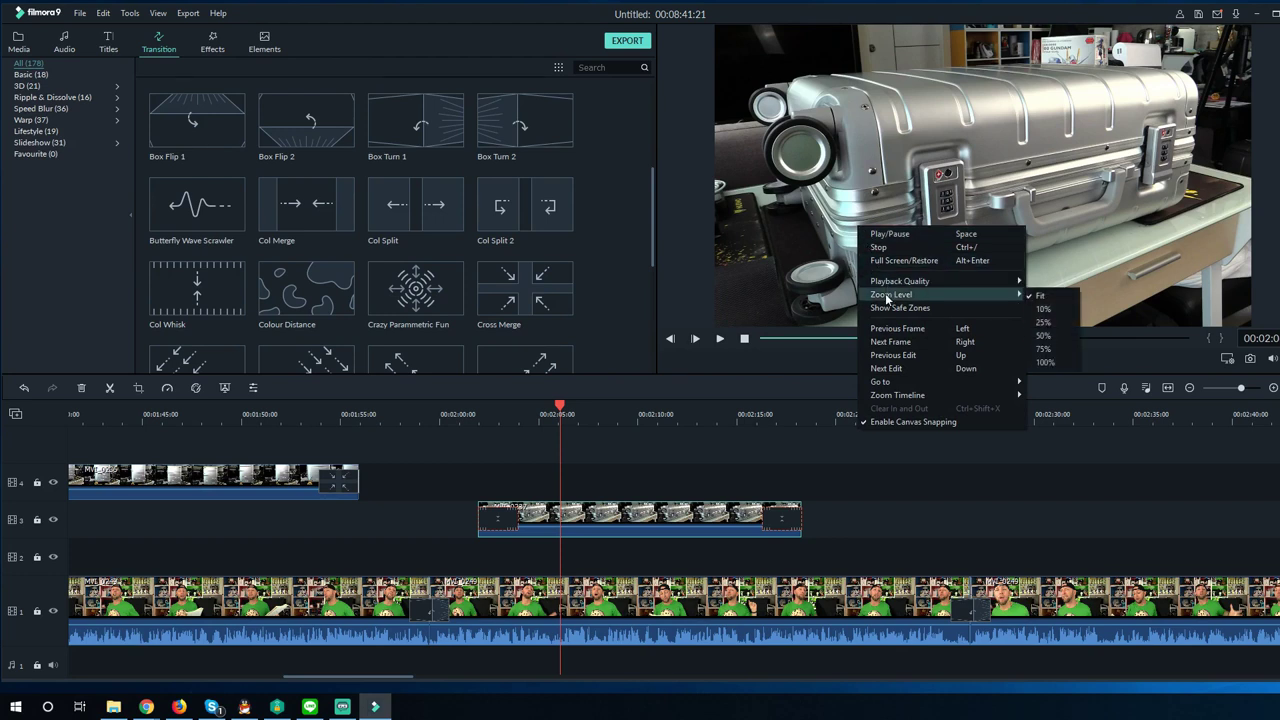
pyautogui.click(631, 530)
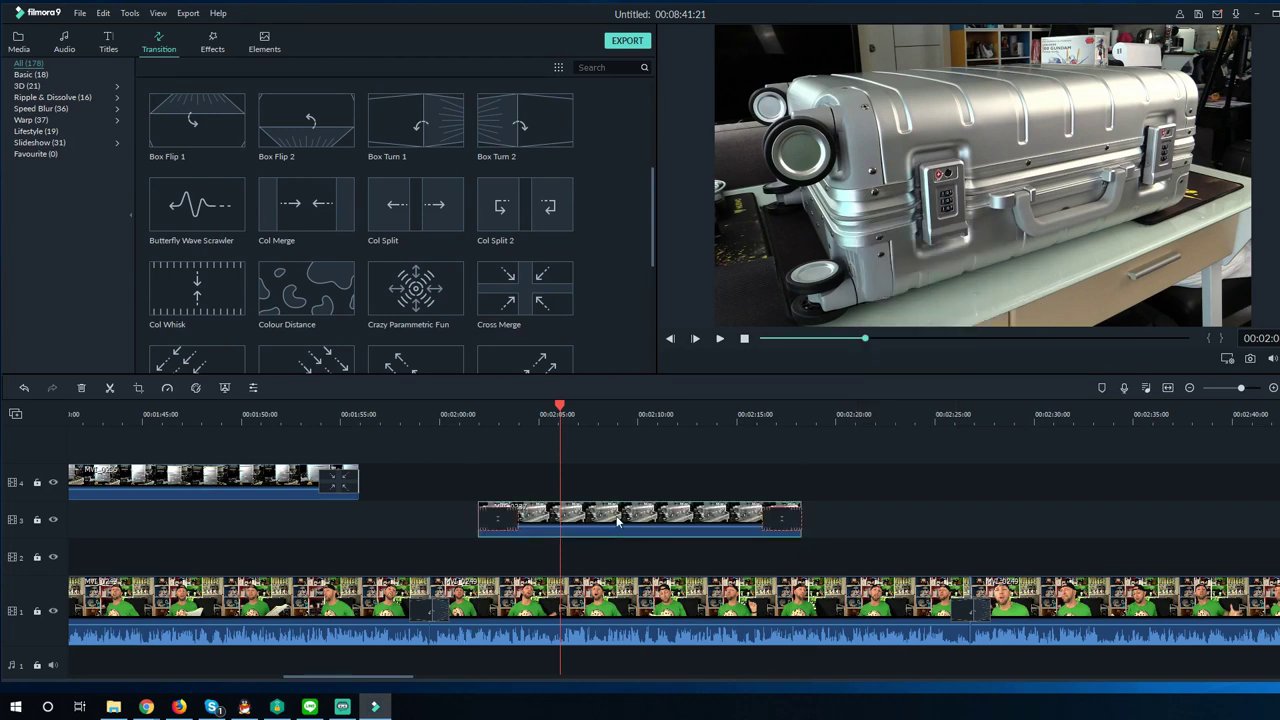
pyautogui.rightClick(617, 519)
pyautogui.click(663, 291)
pyautogui.click(490, 144)
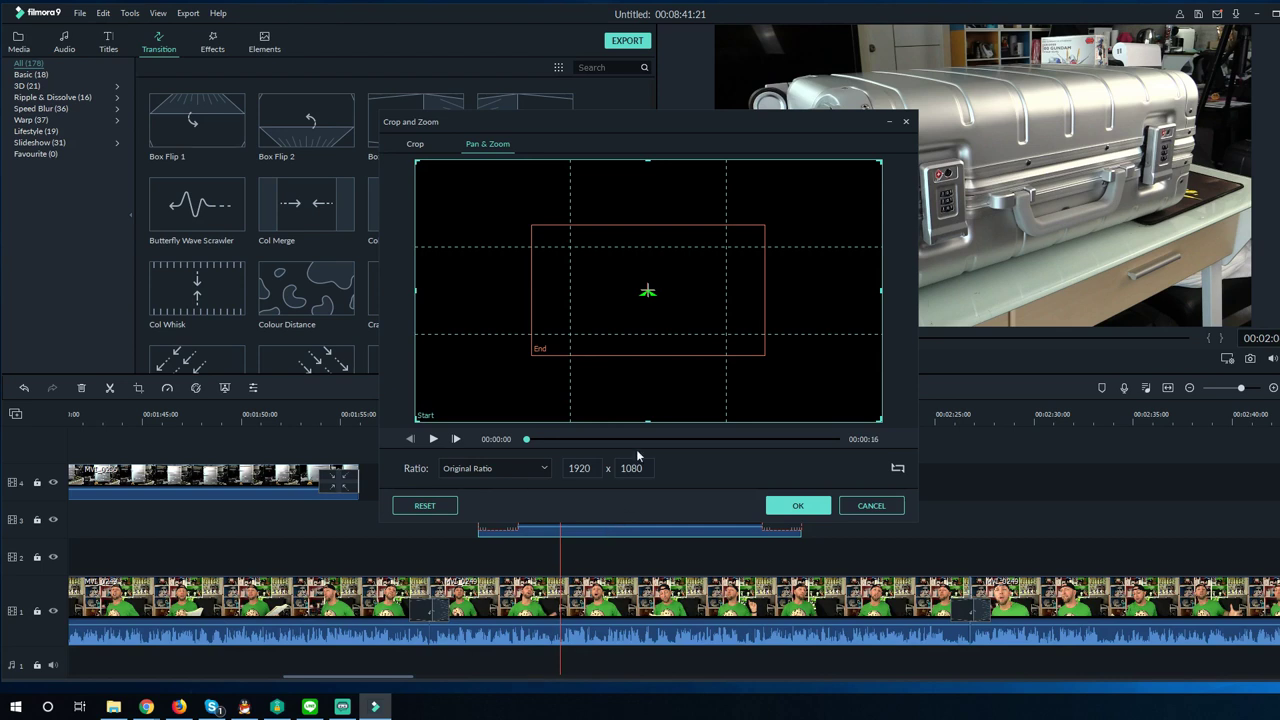
pyautogui.click(634, 289)
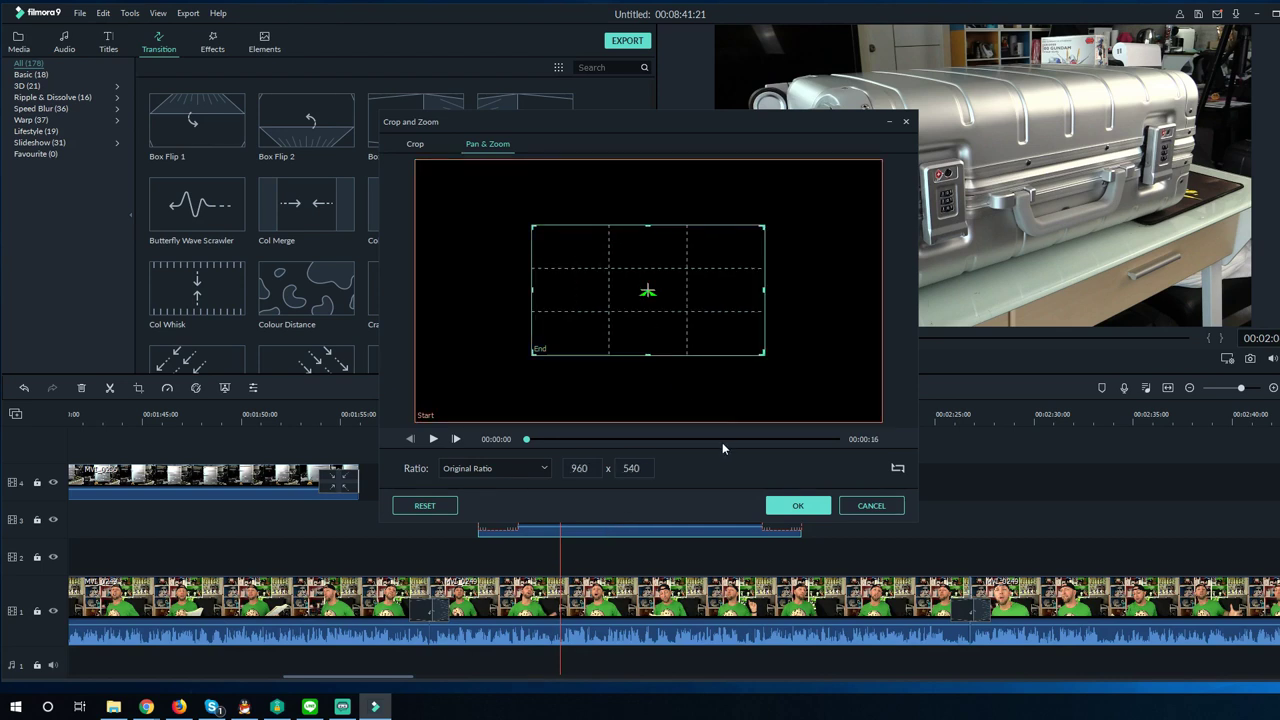
pyautogui.click(808, 506)
# Play the MVI_0237 insert up to its closing transition to check the zoom, and return to the project's media clips
pyautogui.click(456, 422)
pyautogui.press('space')
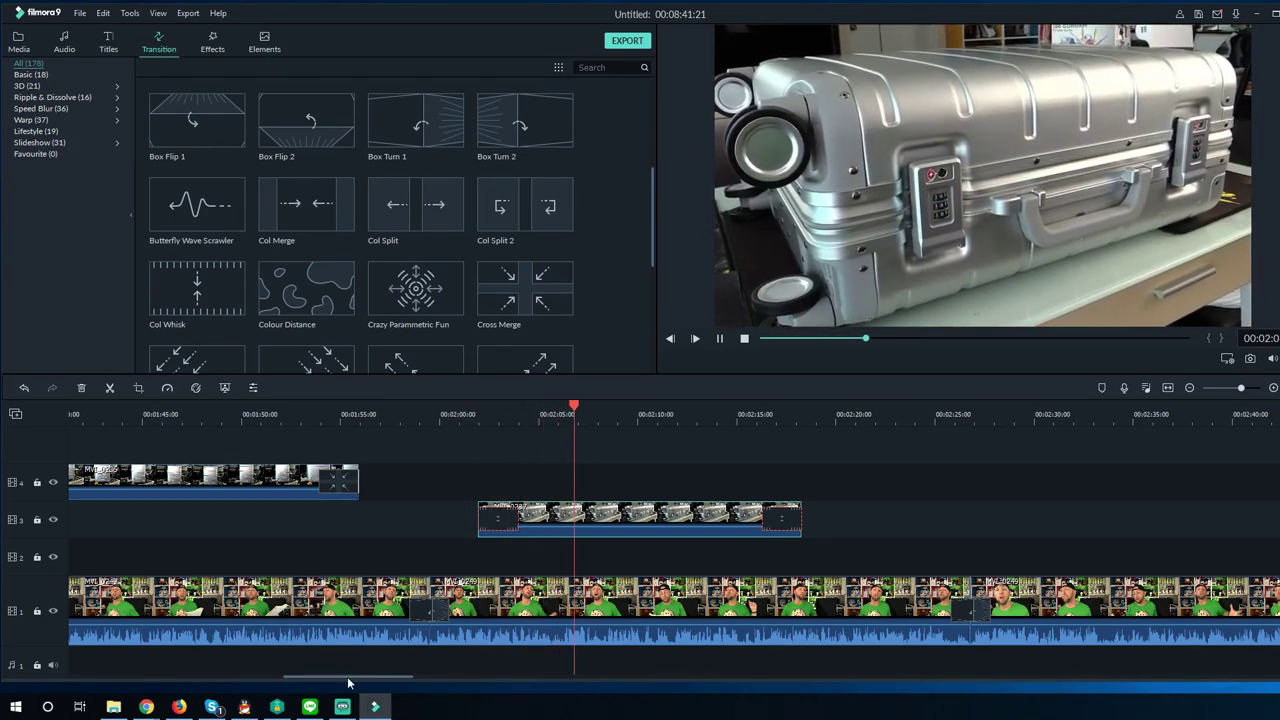
pyautogui.moveTo(349, 679); pyautogui.dragTo(394, 681)
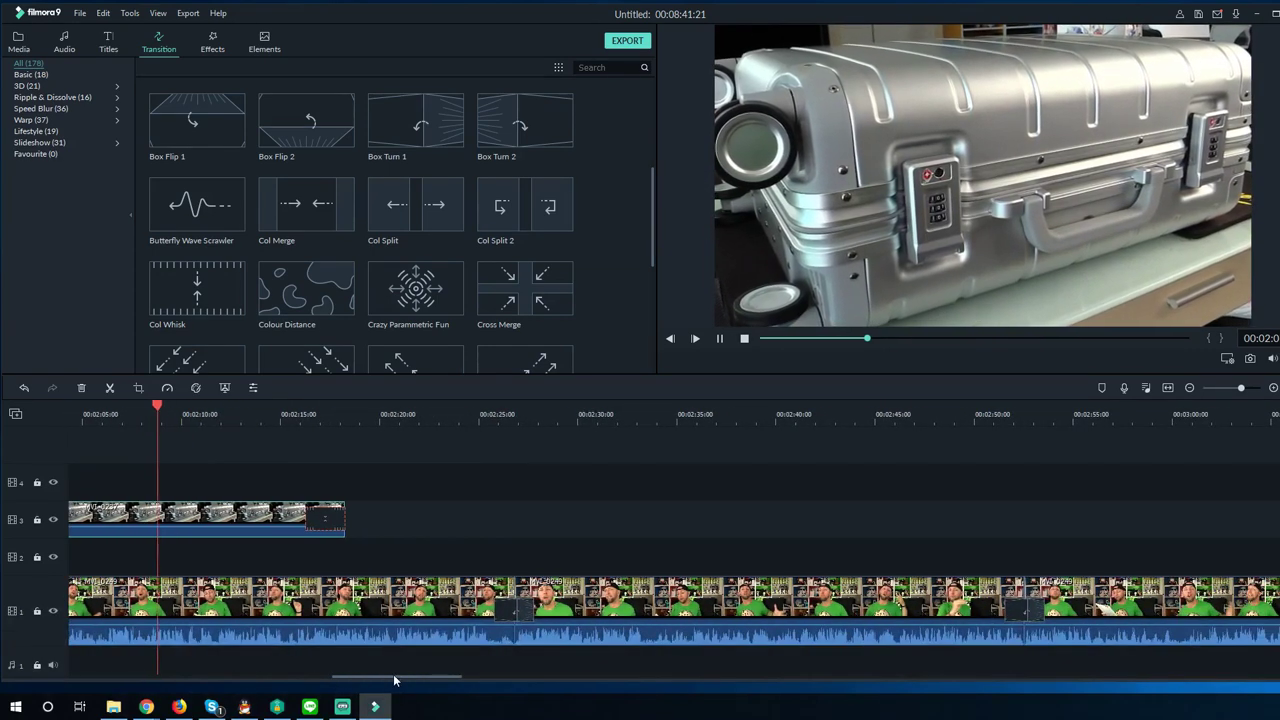
pyautogui.click(19, 42)
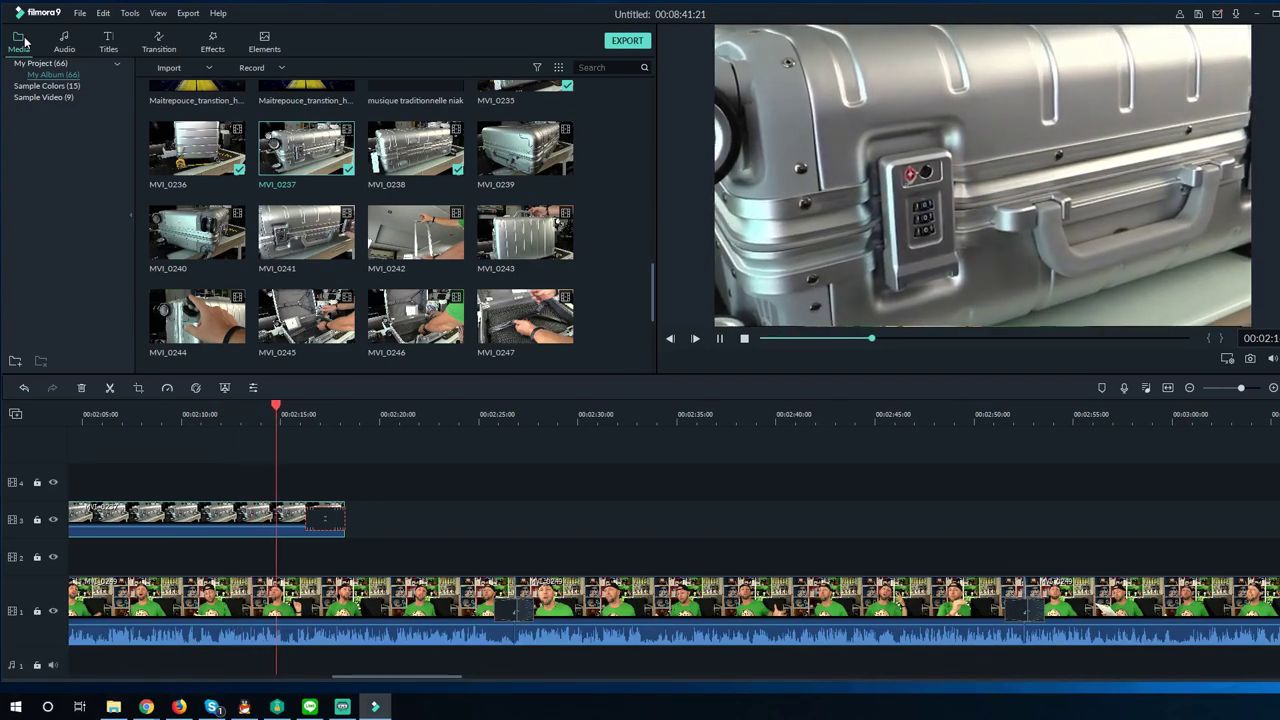
pyautogui.press('space')
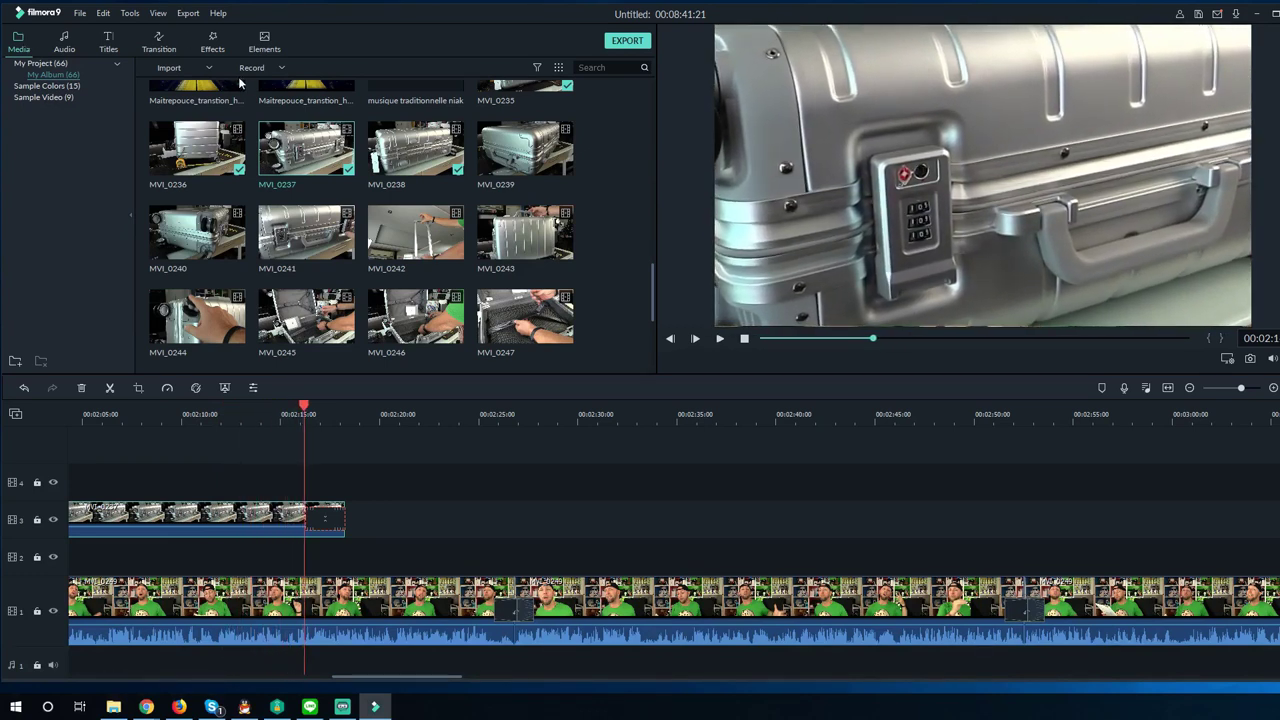
# Insert the MVI_0238 clip on a new track 5 at about 2:15 and play its start
pyautogui.click(410, 150)
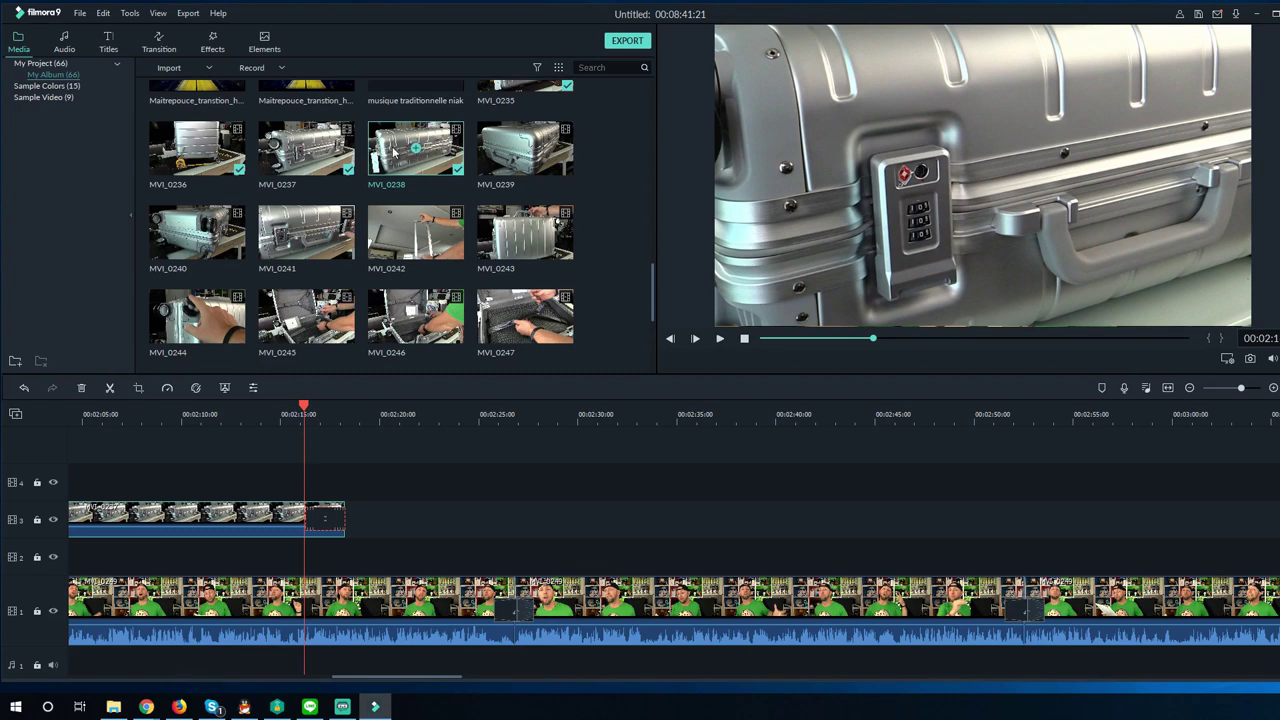
pyautogui.moveTo(393, 150); pyautogui.dragTo(307, 460)
pyautogui.press('space')
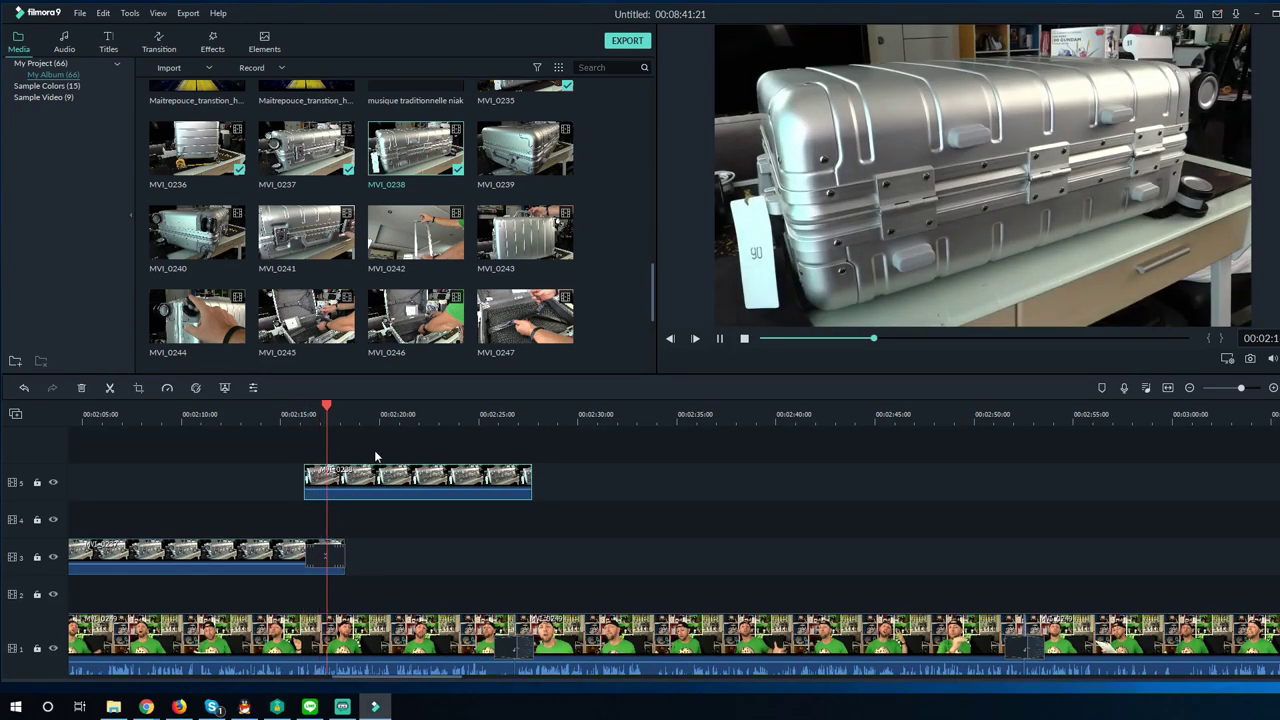
# Apply Pan & Zoom to the MVI_0238 clip, from the full frame to an end frame of about 1107 x 623 around the suitcase's hinges
pyautogui.rightClick(435, 480)
pyautogui.click(492, 241)
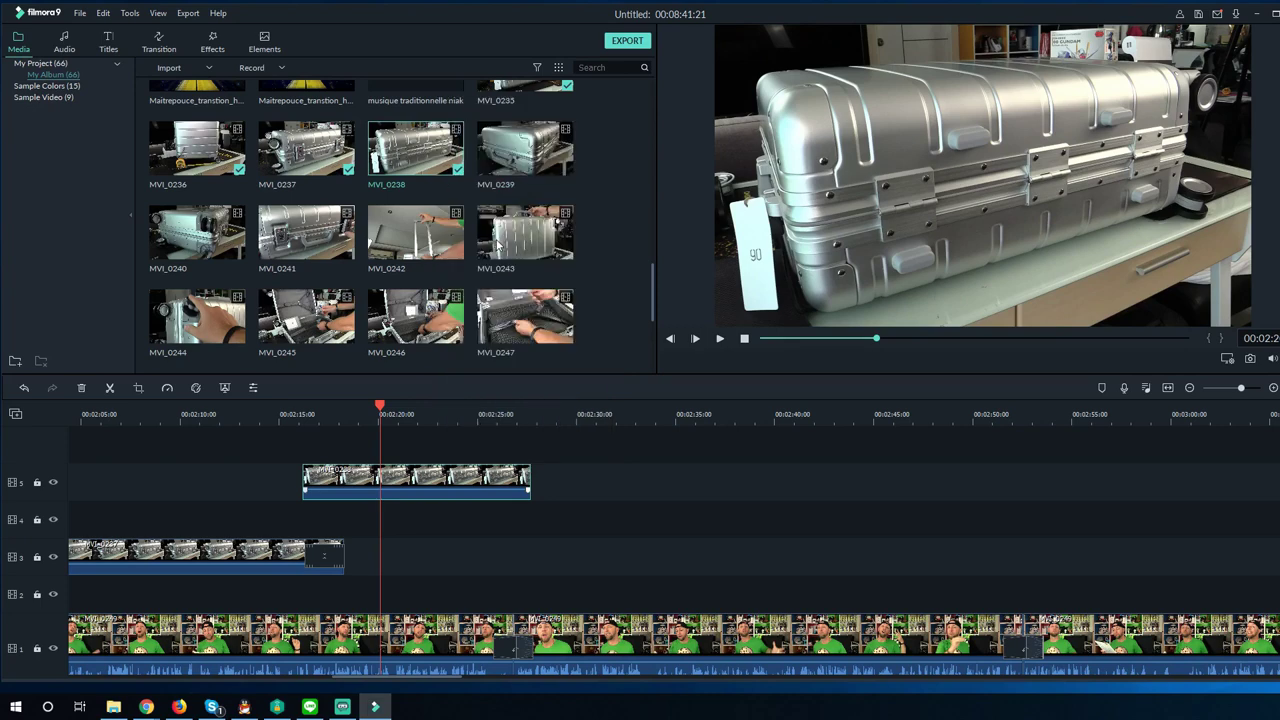
pyautogui.click(490, 144)
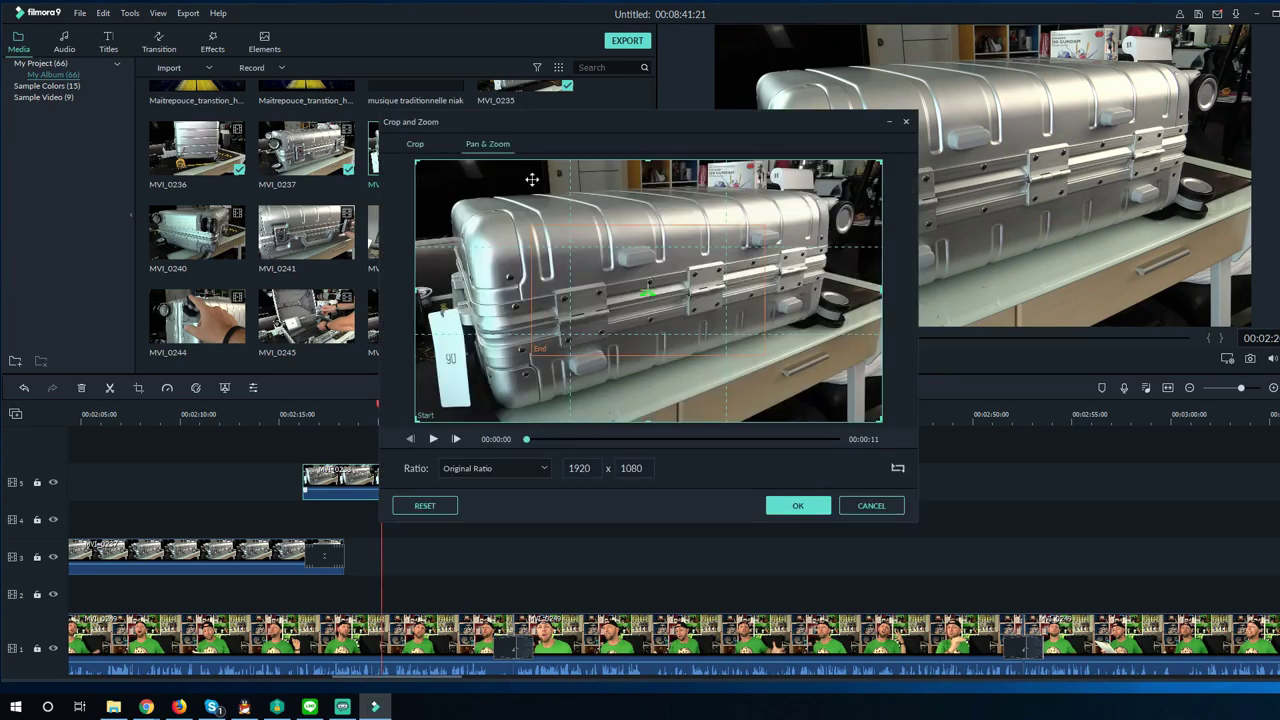
pyautogui.click(621, 288)
pyautogui.moveTo(602, 293); pyautogui.dragTo(632, 301)
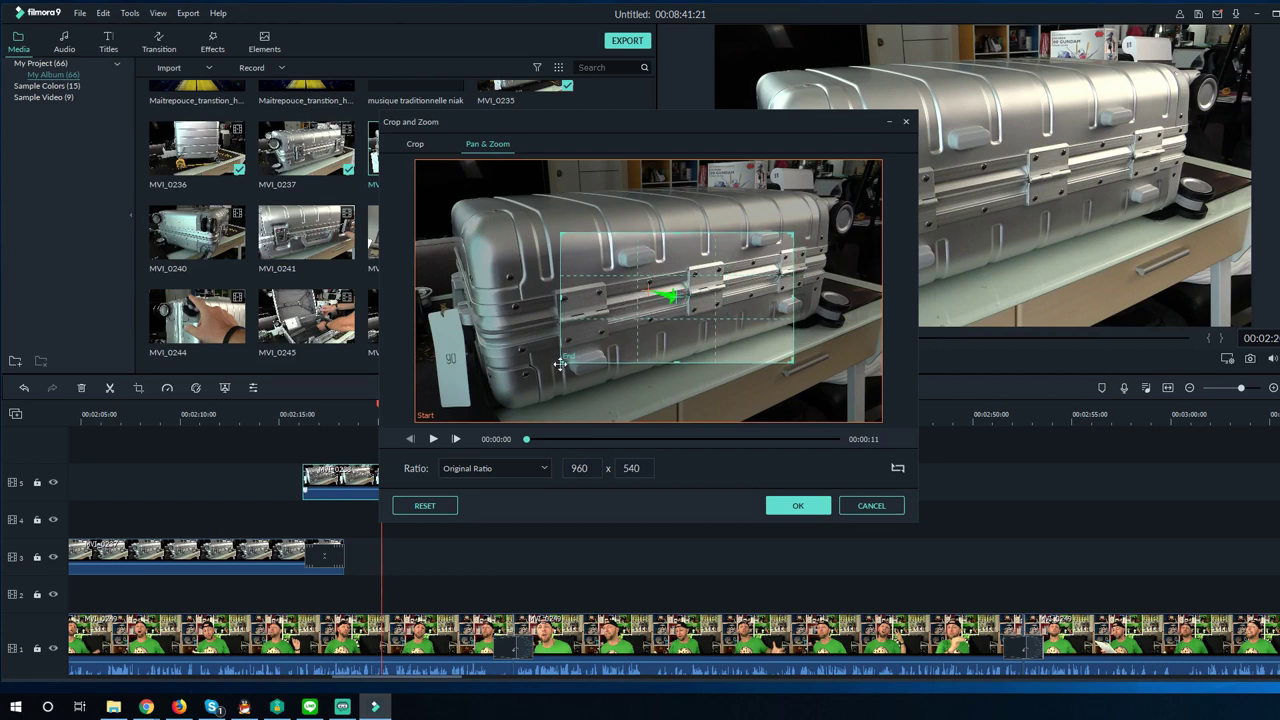
pyautogui.click(561, 365)
pyautogui.scroll(-3, 665, 295)
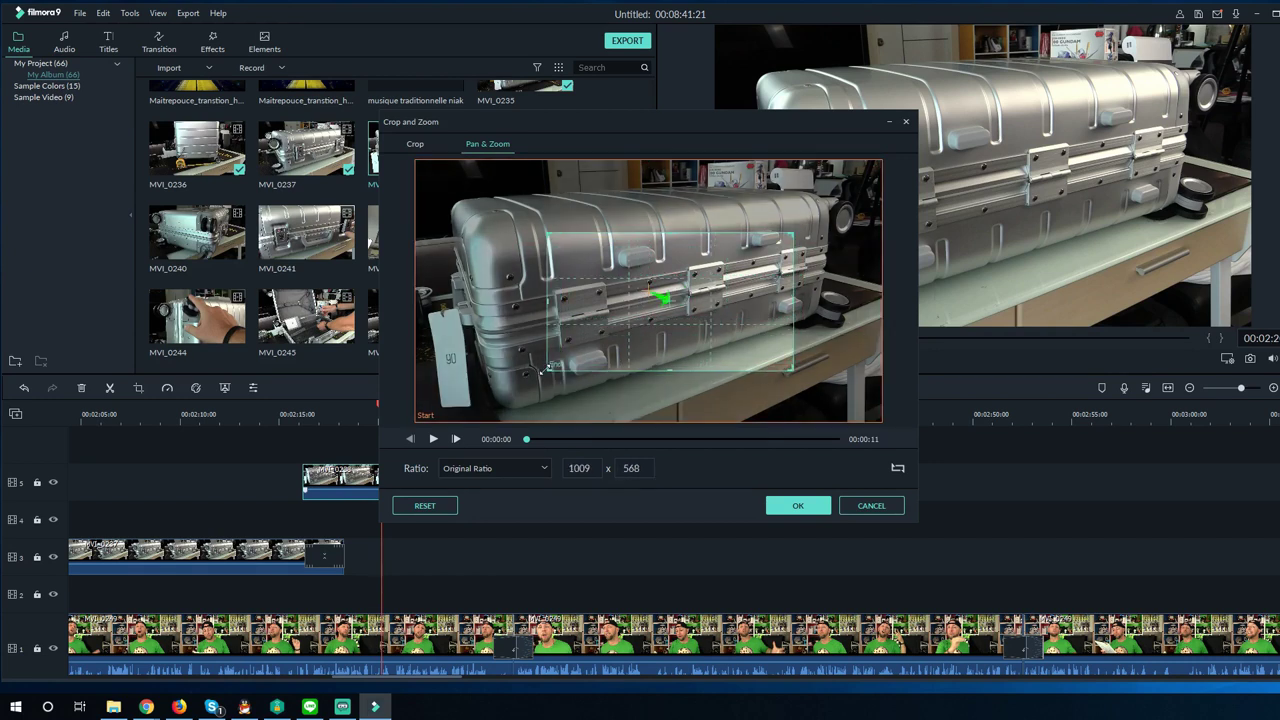
pyautogui.moveTo(665, 293); pyautogui.dragTo(693, 280)
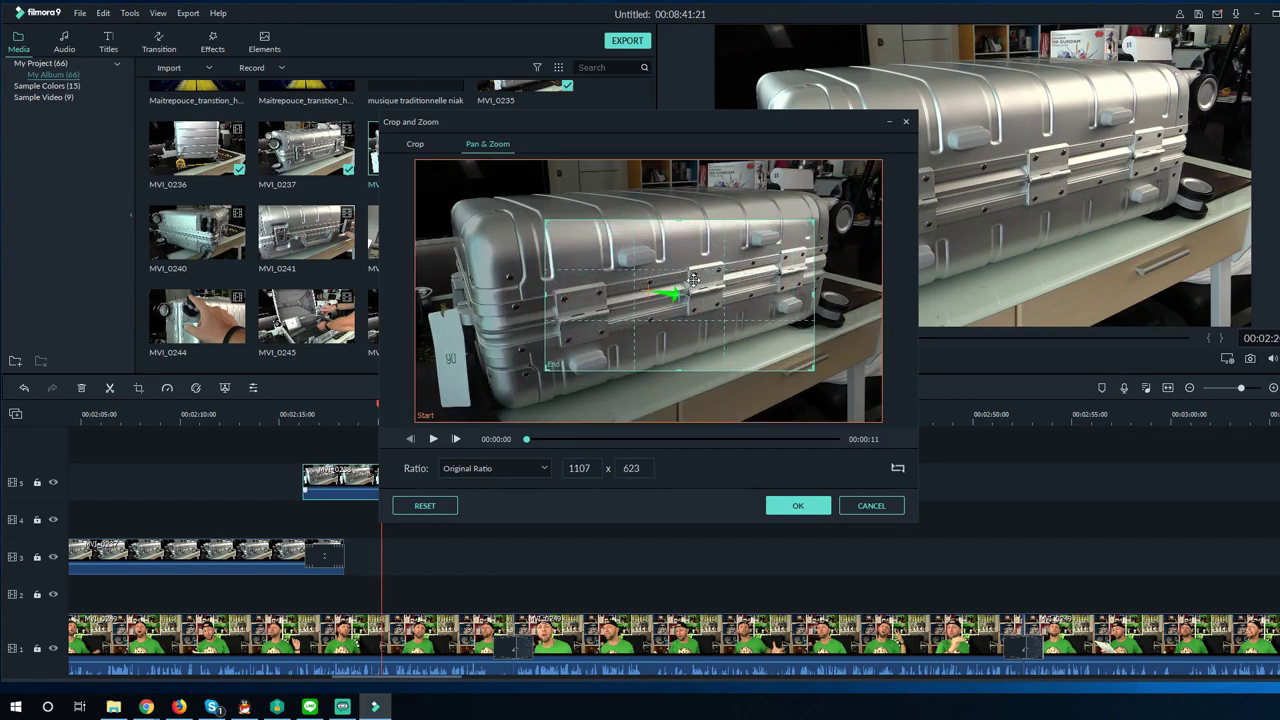
pyautogui.click(798, 505)
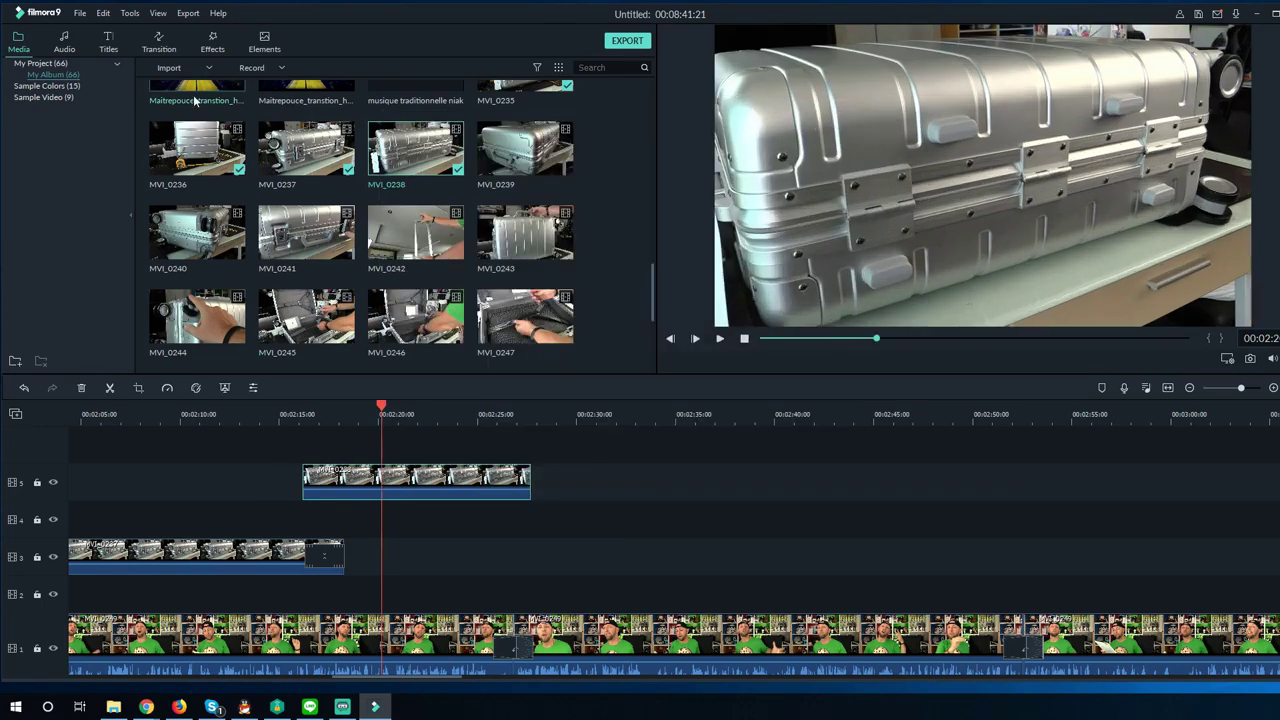
# Add the Butterfly Wave Scrawler transition to both ends of the MVI_0238 clip and preview the insert
pyautogui.click(156, 44)
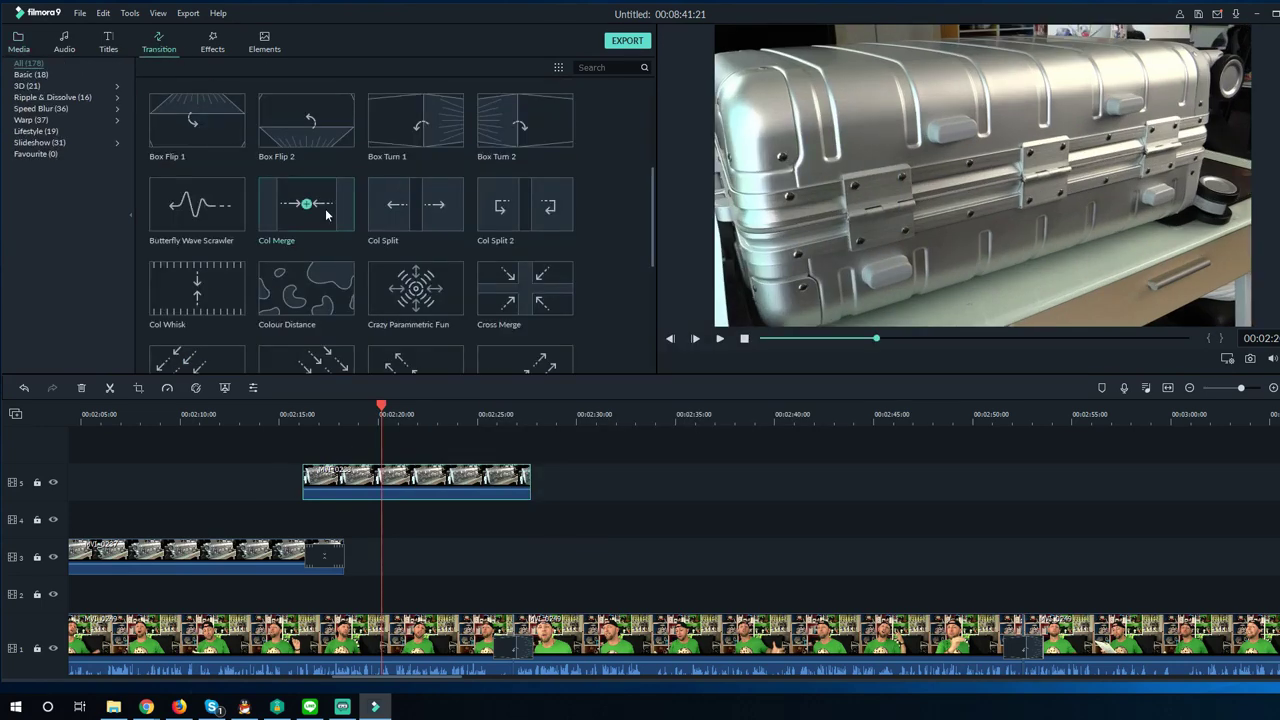
pyautogui.doubleClick(199, 204)
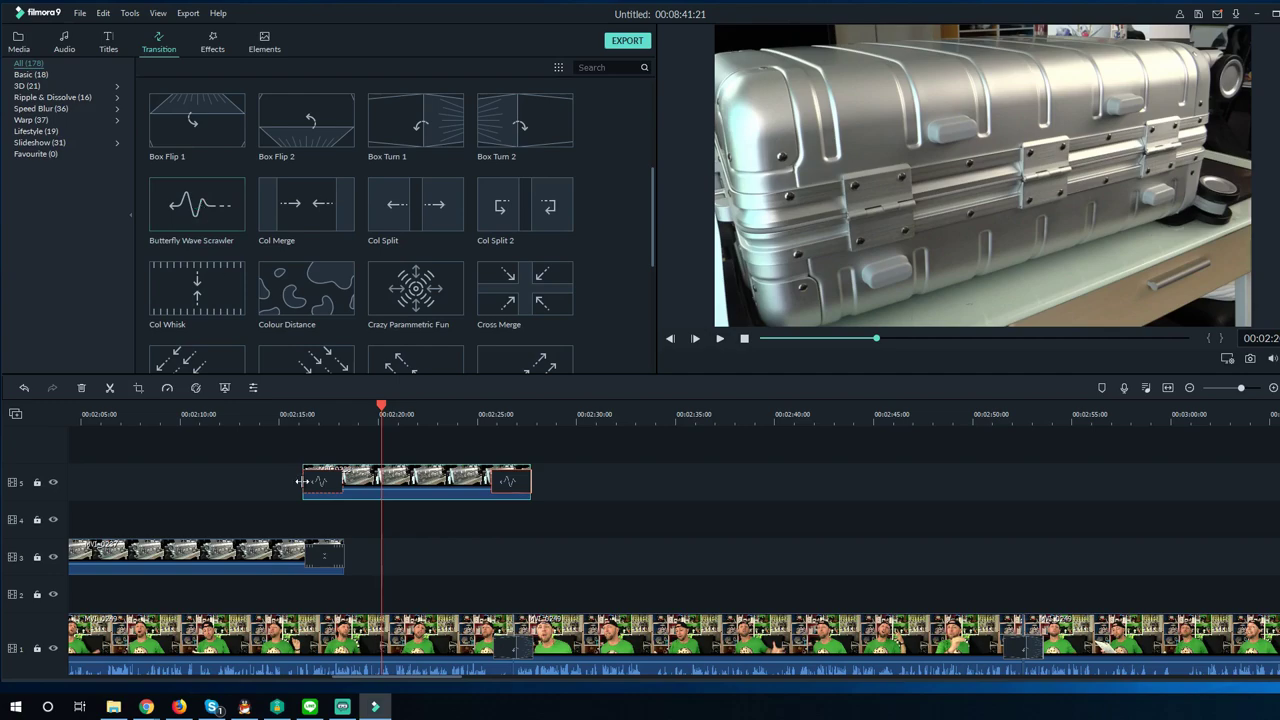
pyautogui.click(284, 418)
pyautogui.press('space')
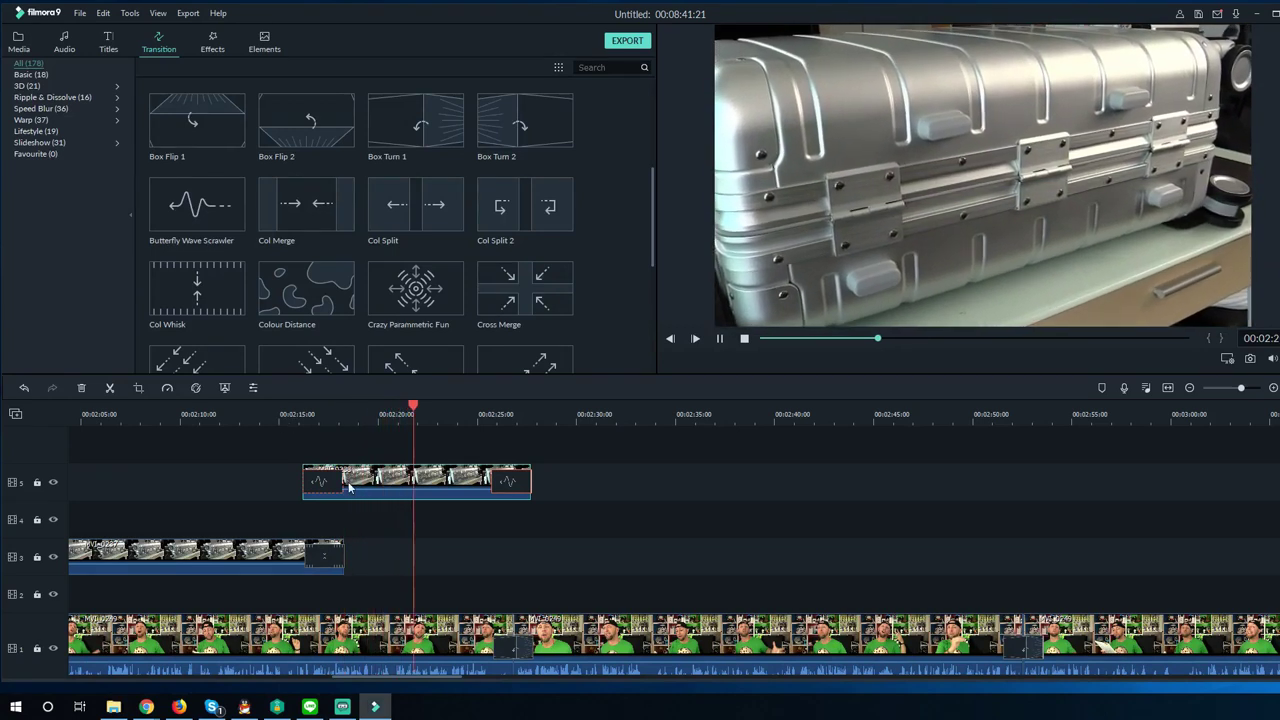
# Undo the accidental move of the talking-head clip on track 1
pyautogui.scroll(-2, 374, 670)
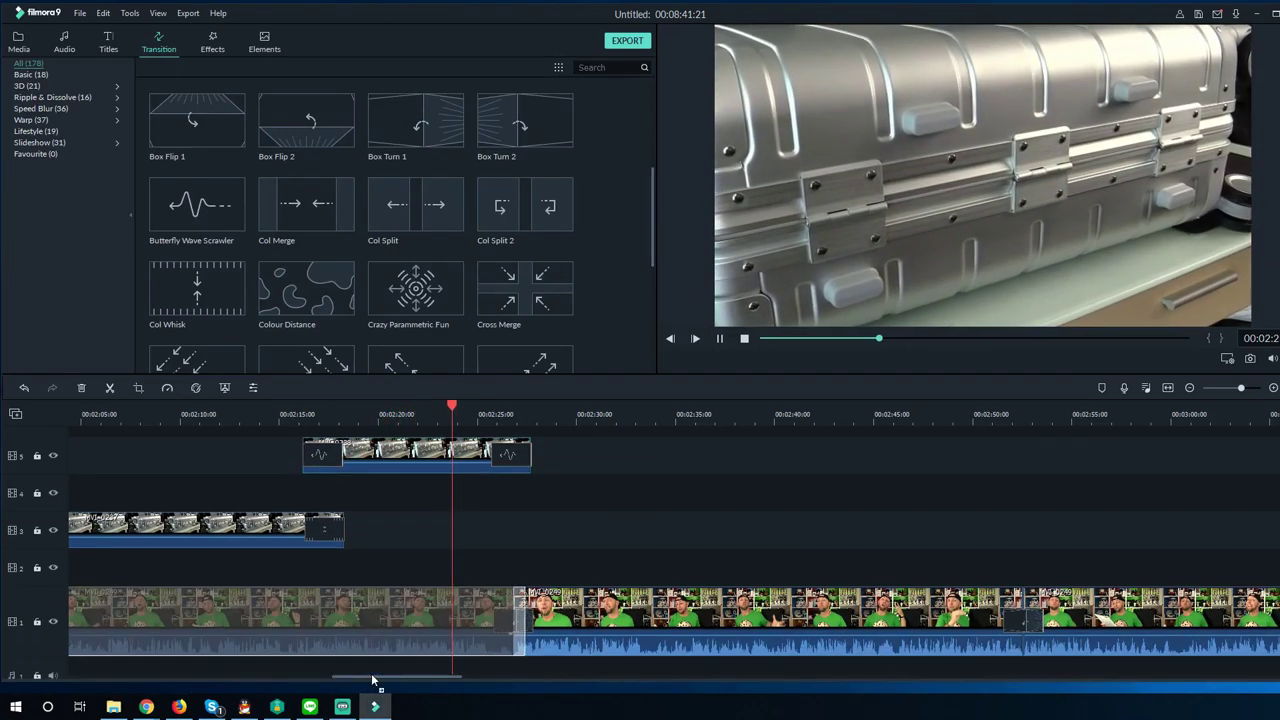
pyautogui.scroll(2, 393, 625)
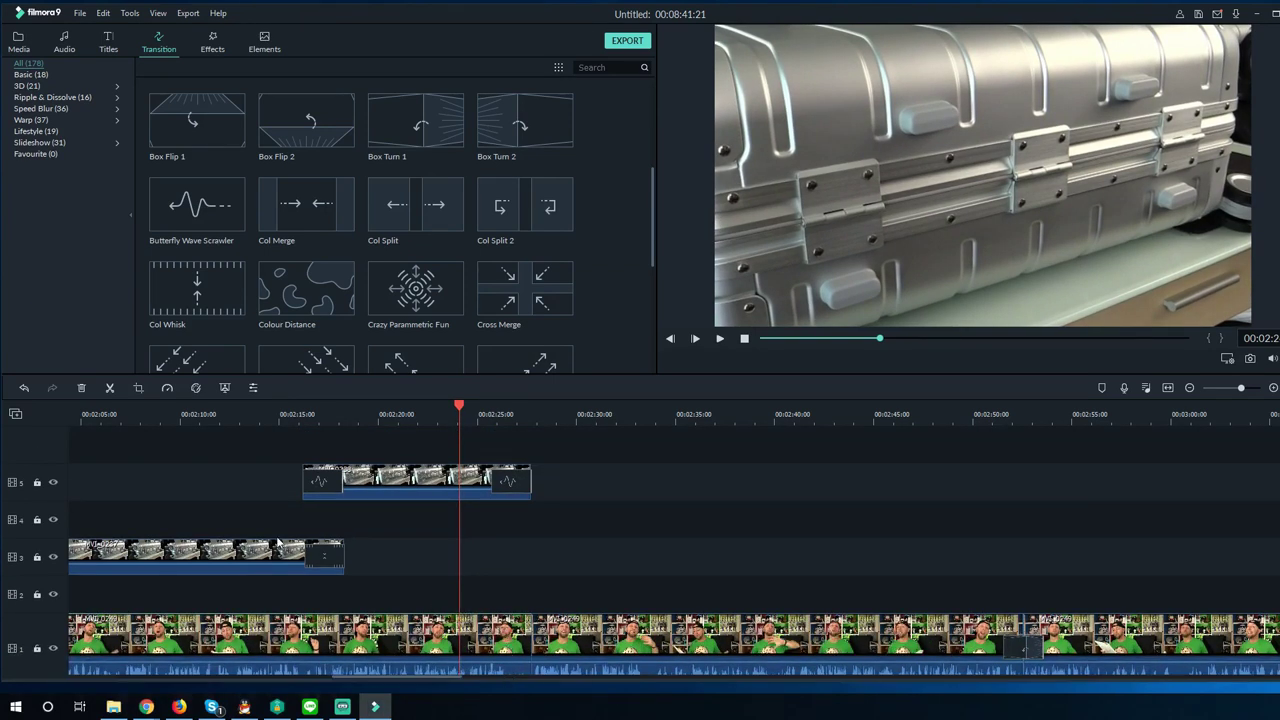
pyautogui.click(25, 389)
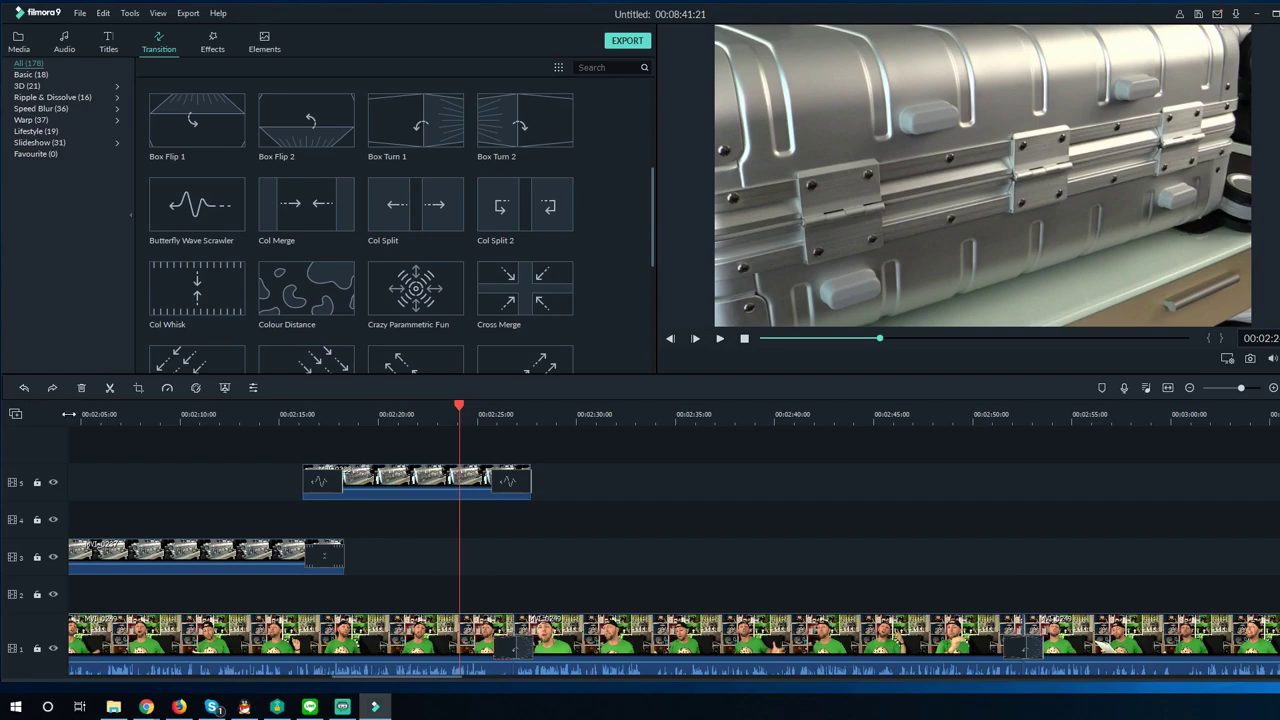
# Play past the end of the MVI_0238 insert to about 2:32 and select MVI_0239 among the project's media clips
pyautogui.press('space')
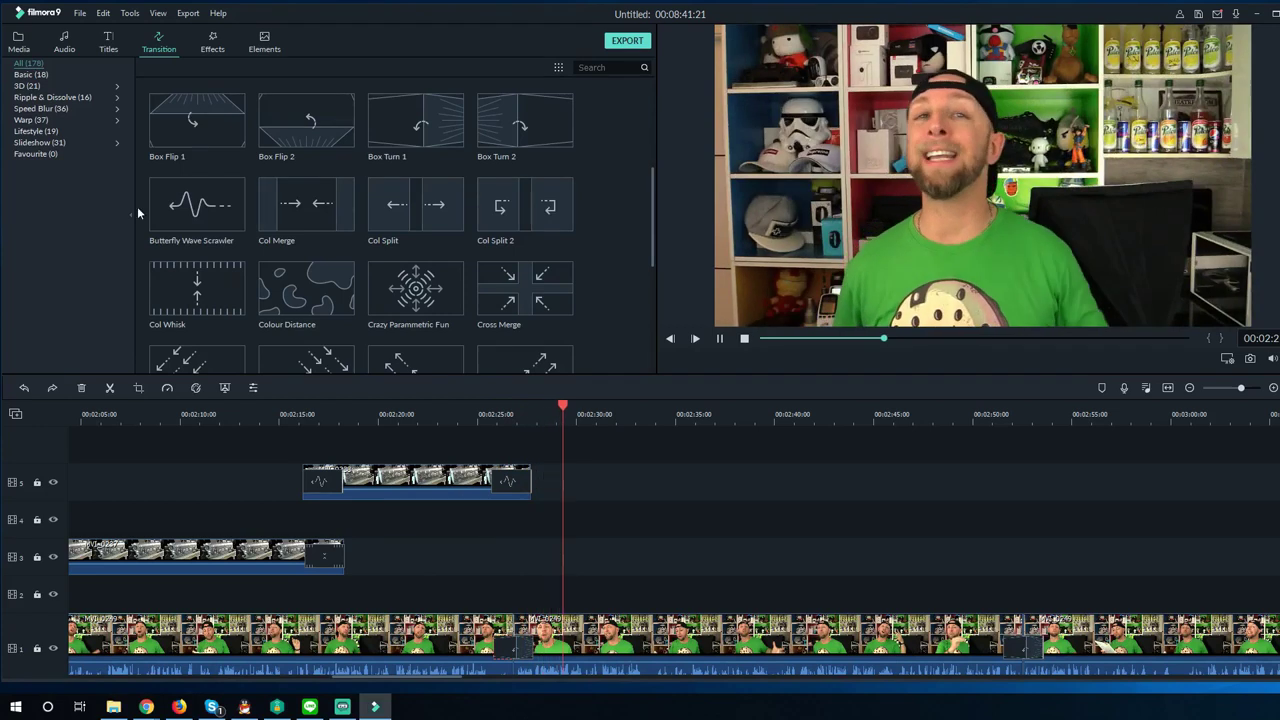
pyautogui.press('space')
pyautogui.click(19, 42)
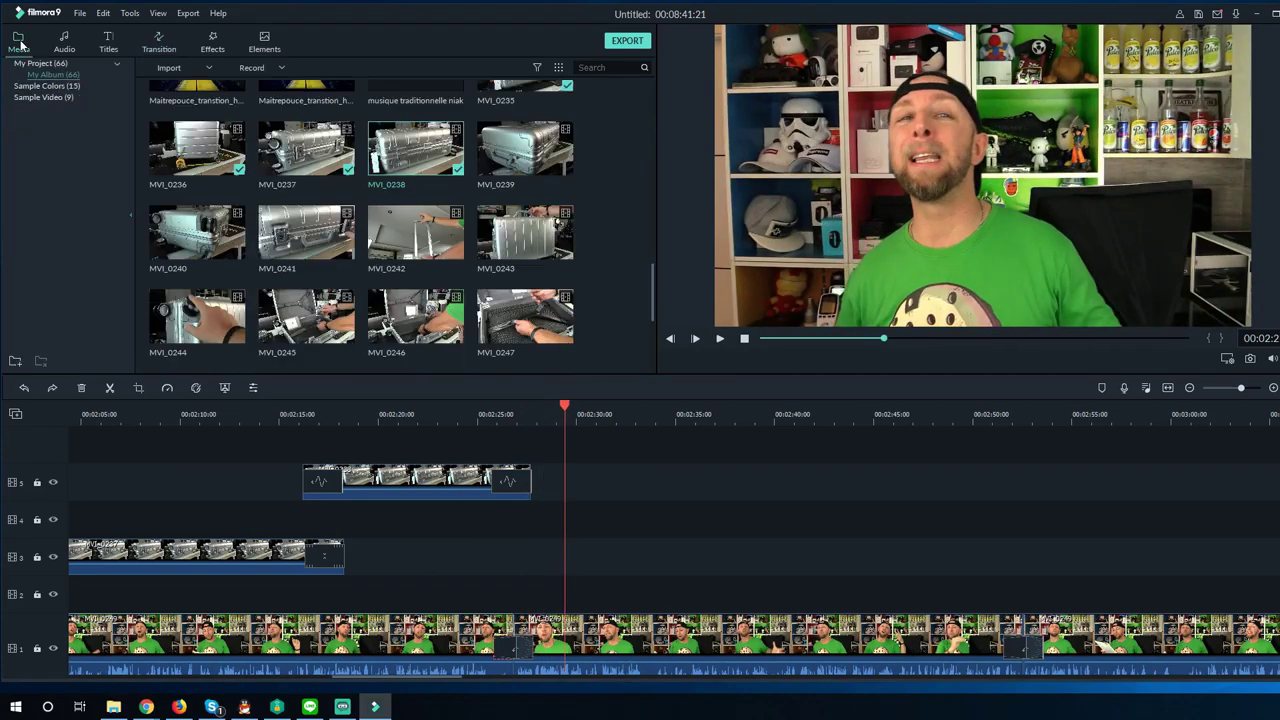
pyautogui.click(517, 147)
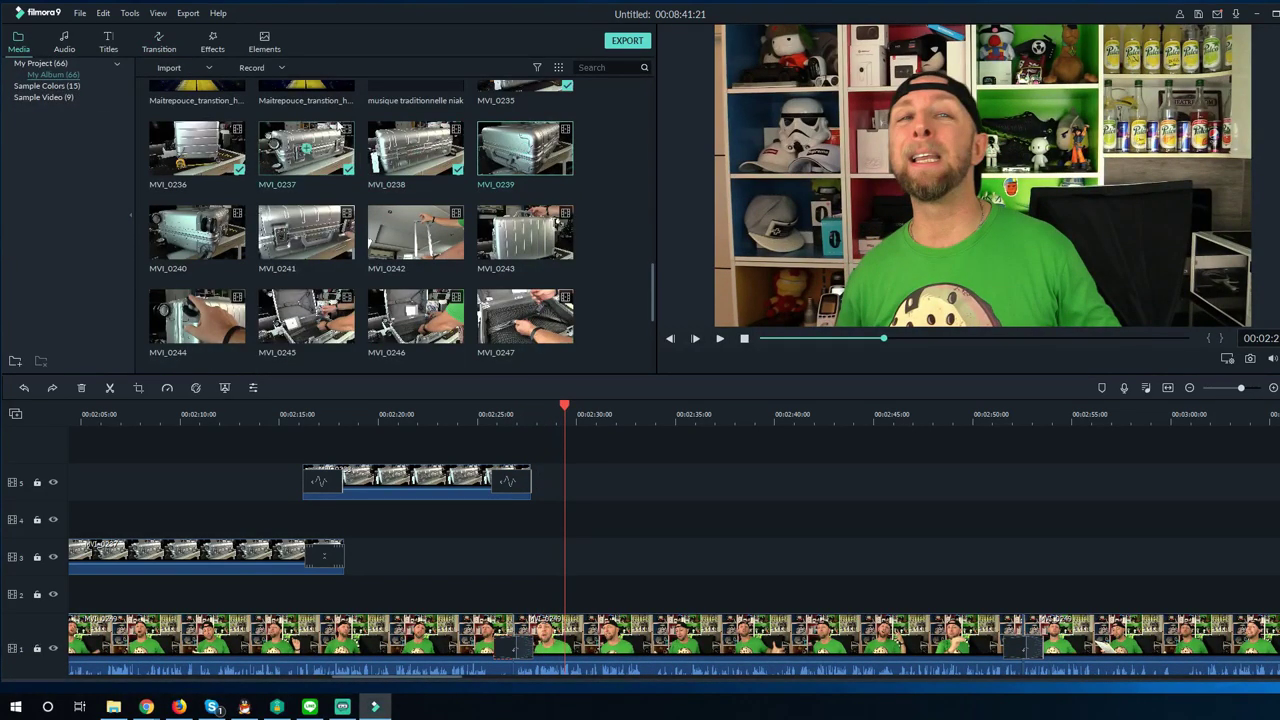
pyautogui.press('space')
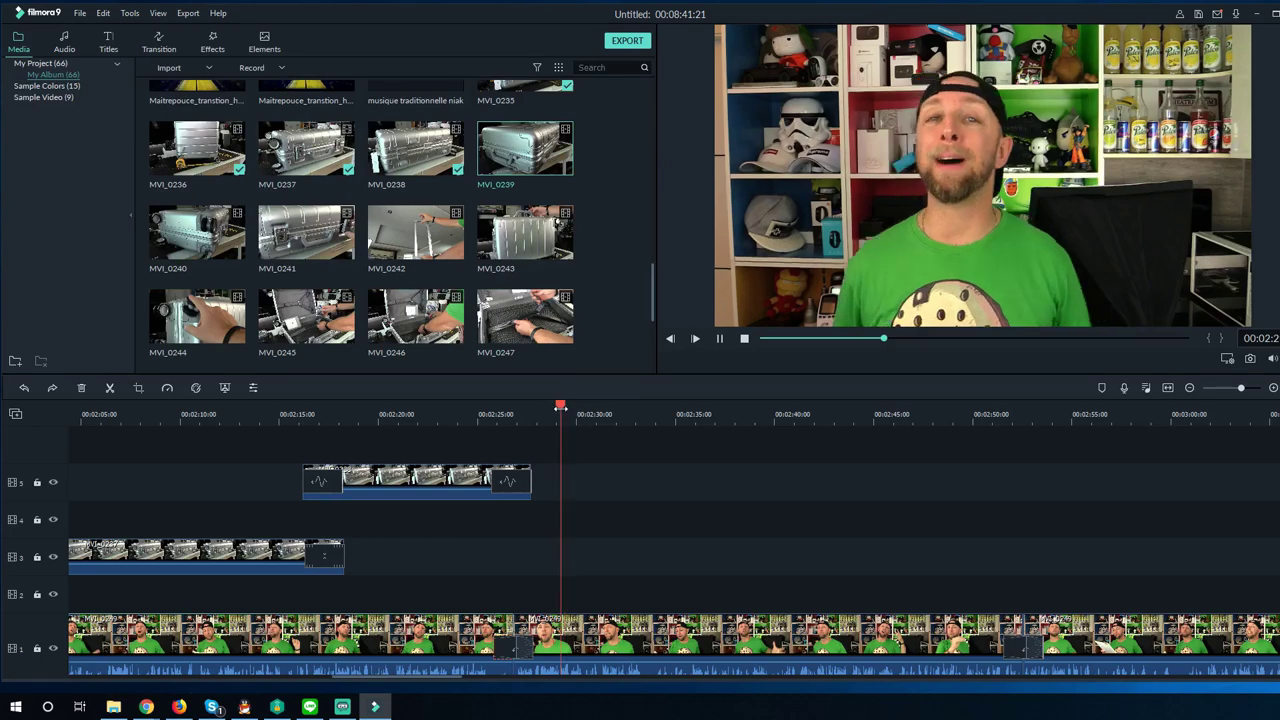
pyautogui.moveTo(377, 683); pyautogui.dragTo(410, 679)
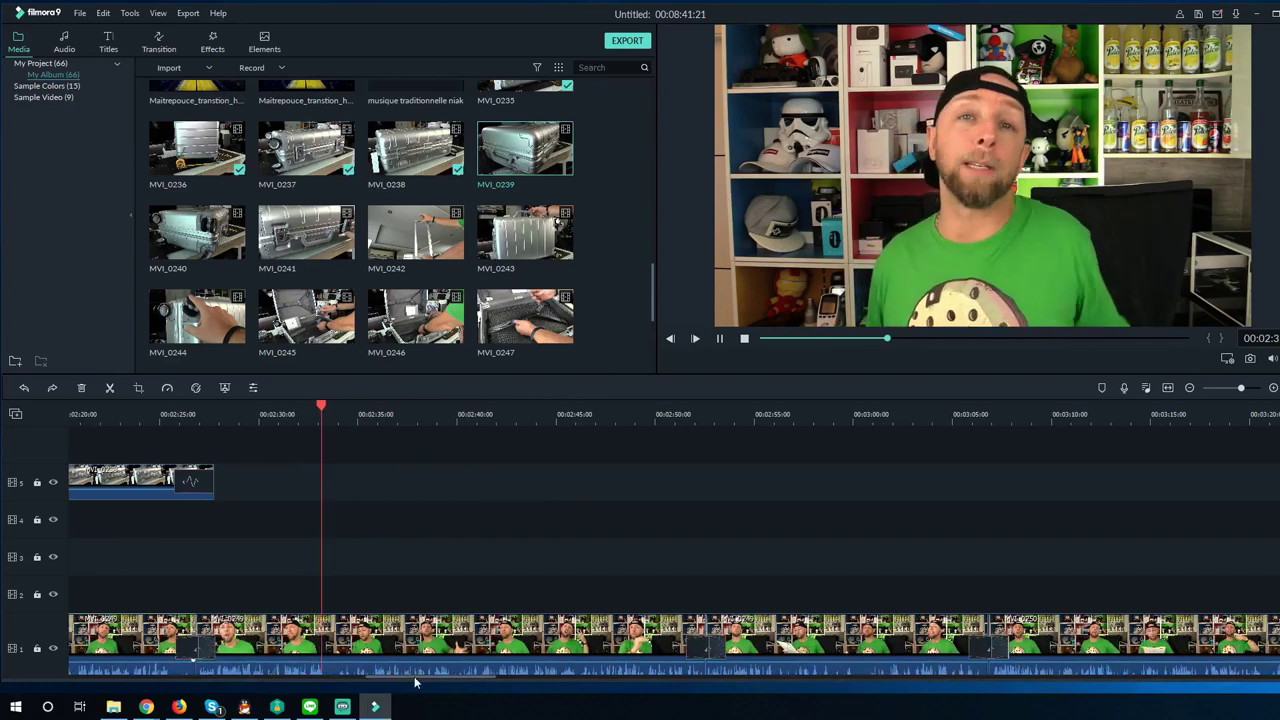
pyautogui.press('space')
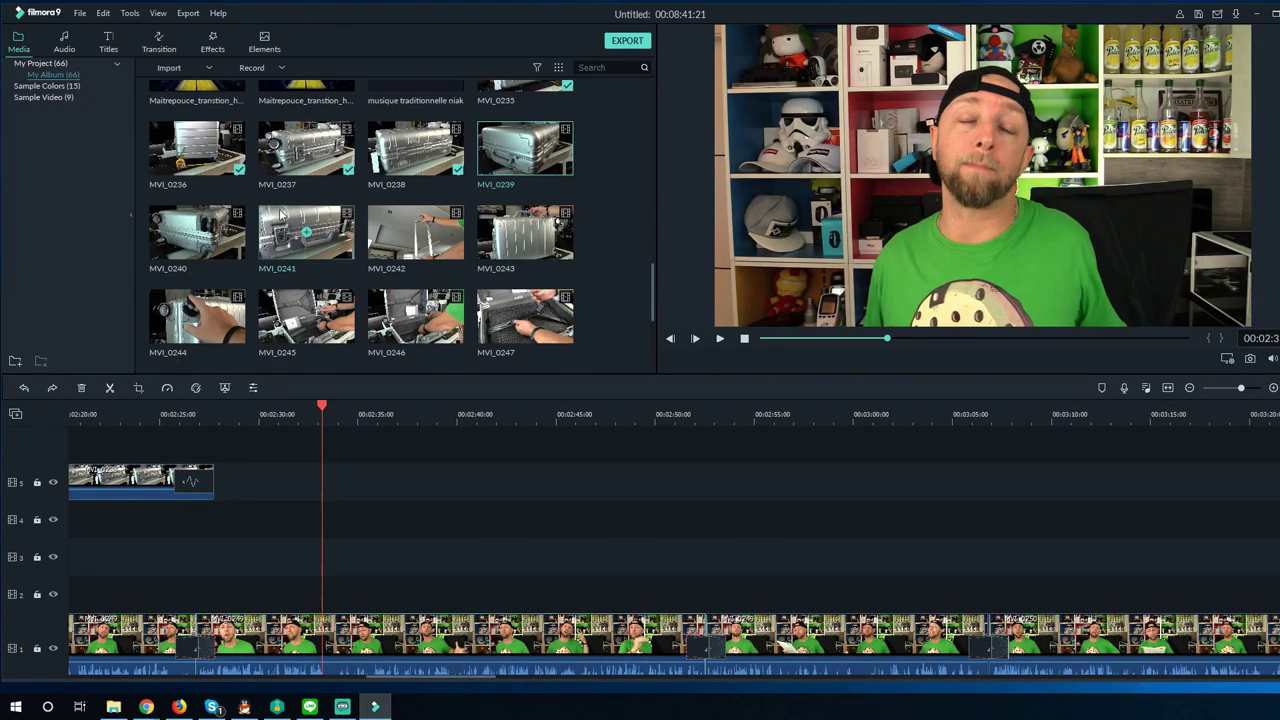
# Apply Pan & Zoom to the track 1 talking-head clip starting at about 2:26, ending on a 1490 x 838 frame, and preview it
pyautogui.rightClick(960, 147)
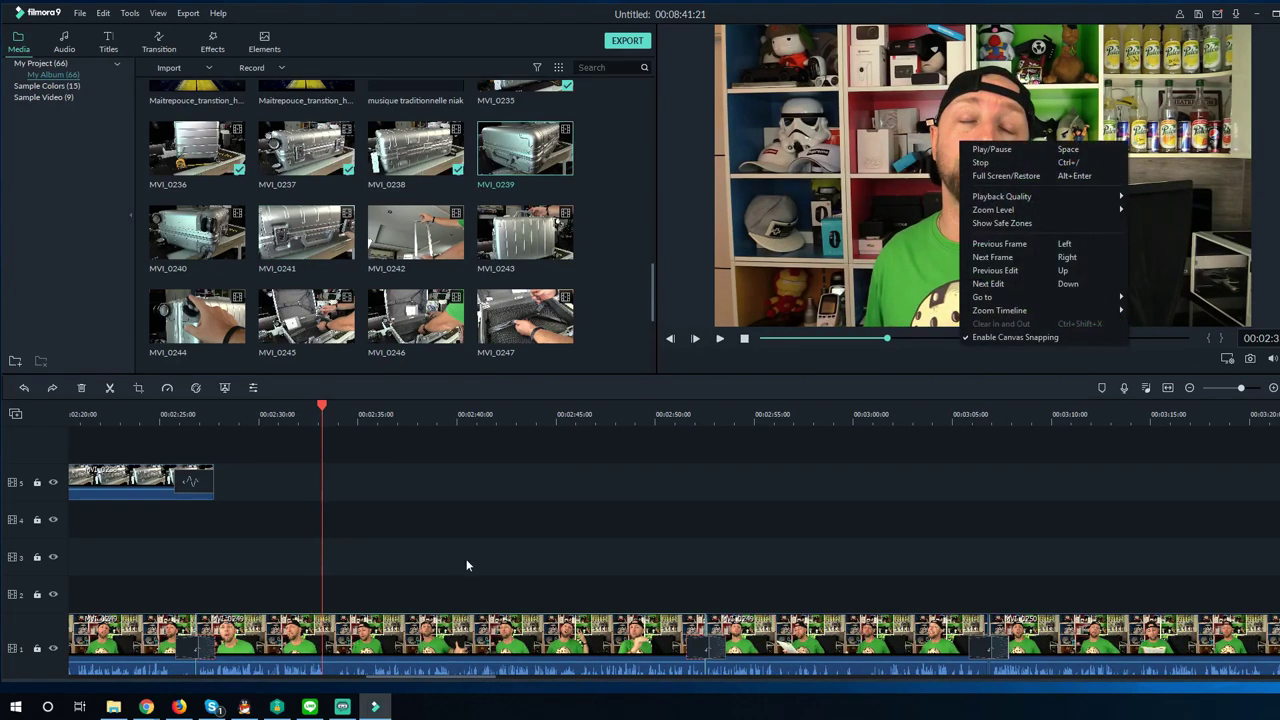
pyautogui.click(446, 610)
pyautogui.rightClick(411, 632)
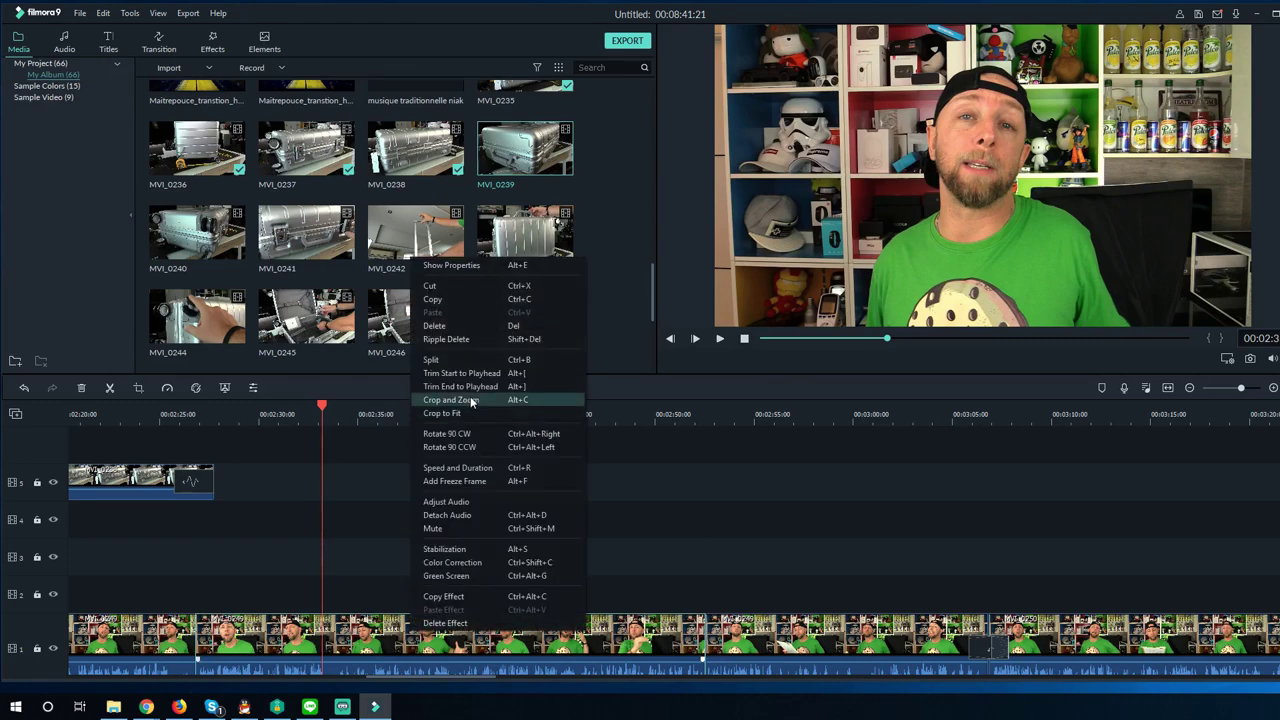
pyautogui.click(472, 400)
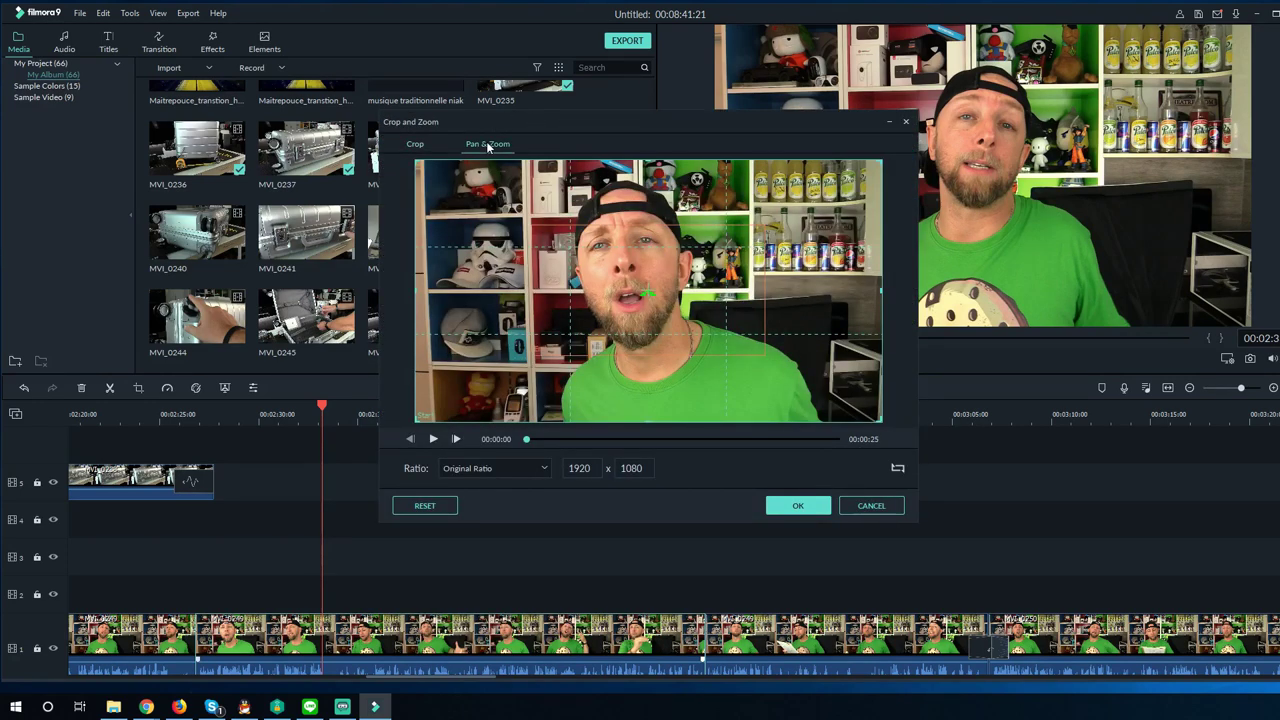
pyautogui.click(598, 270)
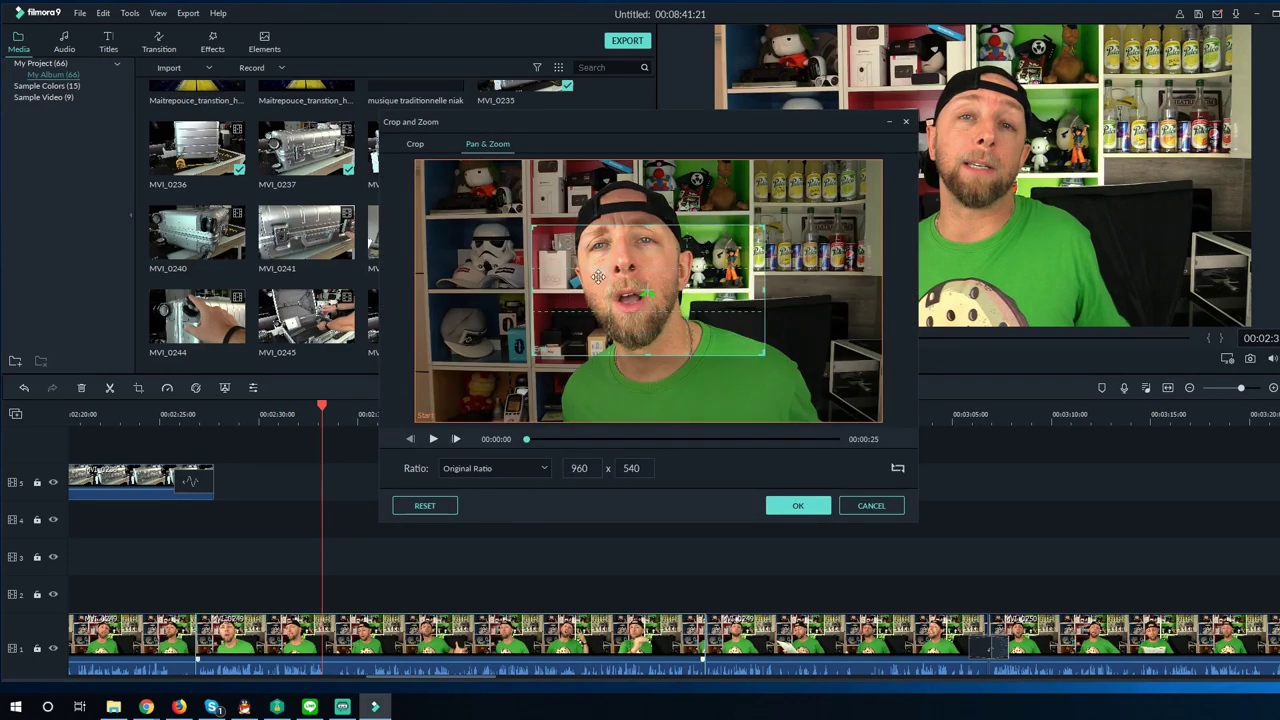
pyautogui.moveTo(533, 355); pyautogui.dragTo(466, 396)
pyautogui.moveTo(617, 319); pyautogui.dragTo(650, 285)
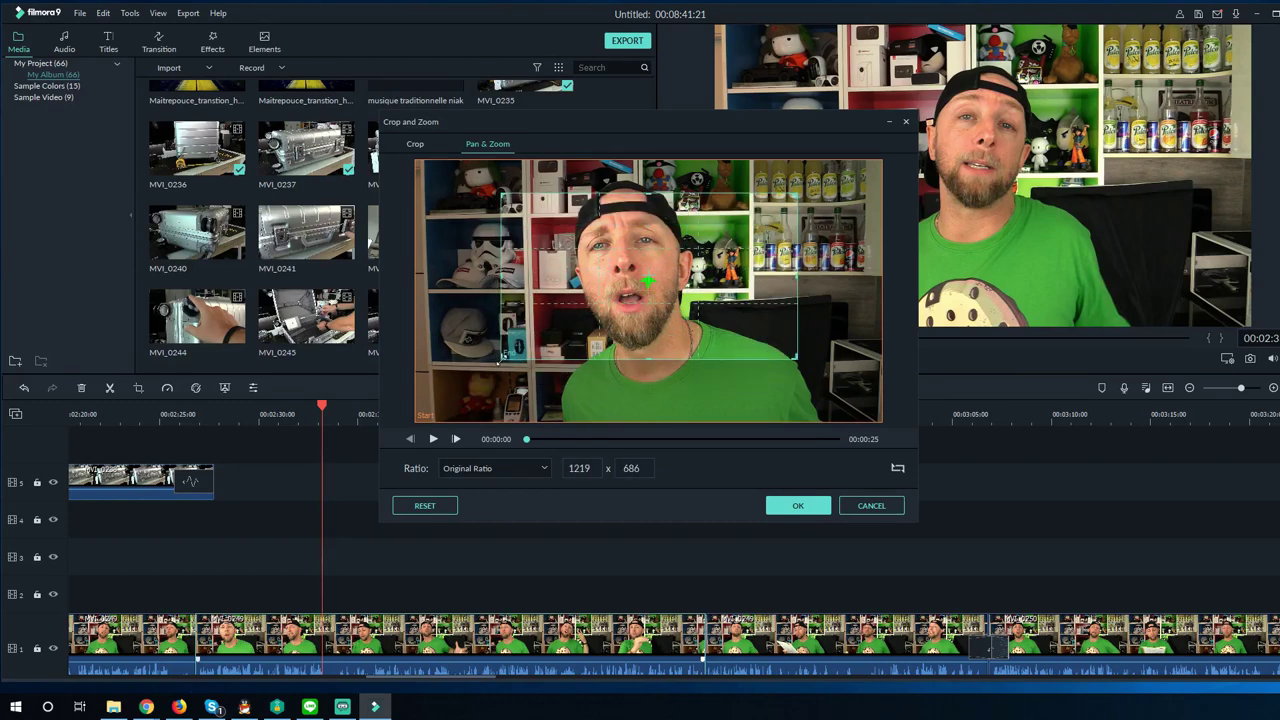
pyautogui.moveTo(498, 362); pyautogui.dragTo(434, 398)
pyautogui.moveTo(663, 312); pyautogui.dragTo(709, 304)
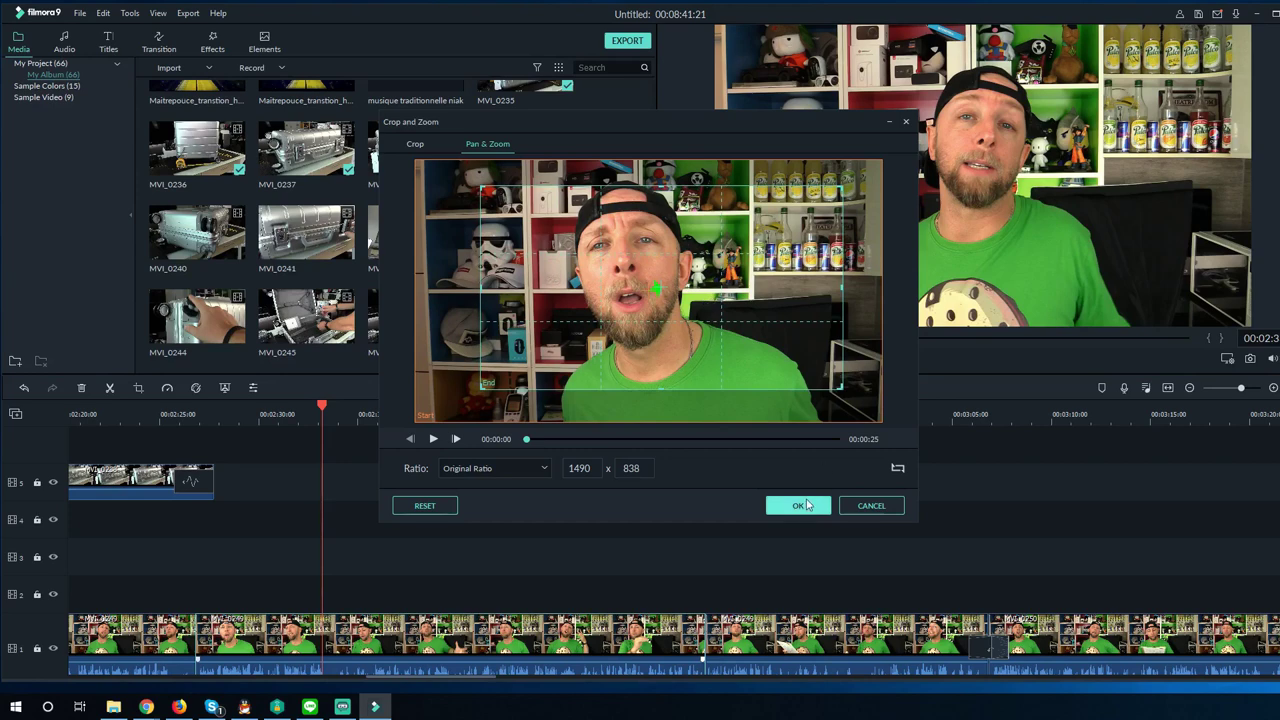
pyautogui.click(805, 505)
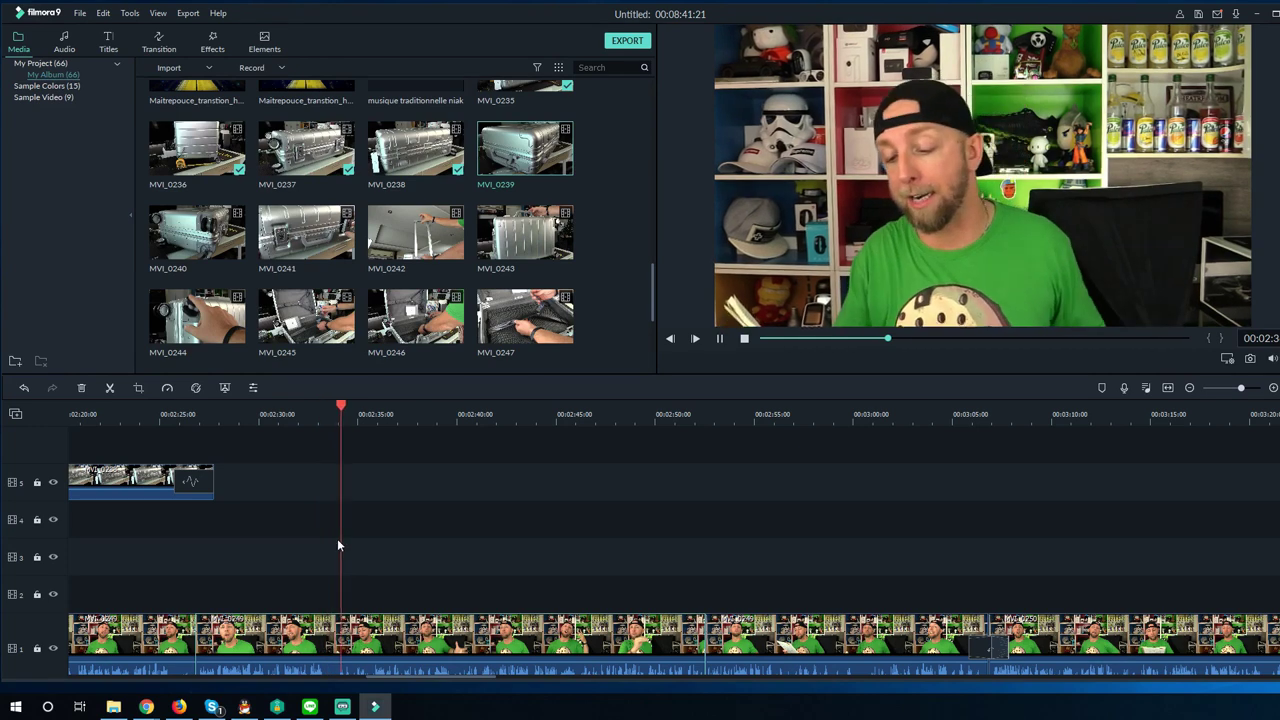
pyautogui.scroll(-1, 337, 538)
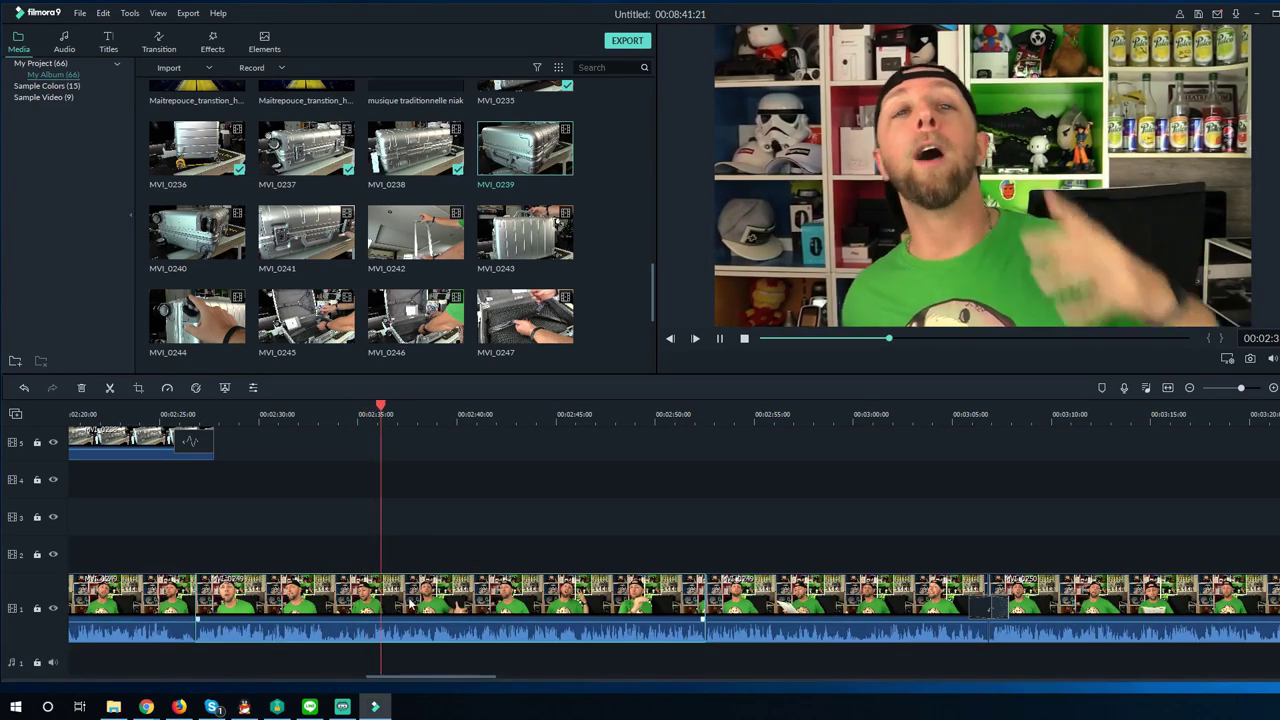
pyautogui.press('space')
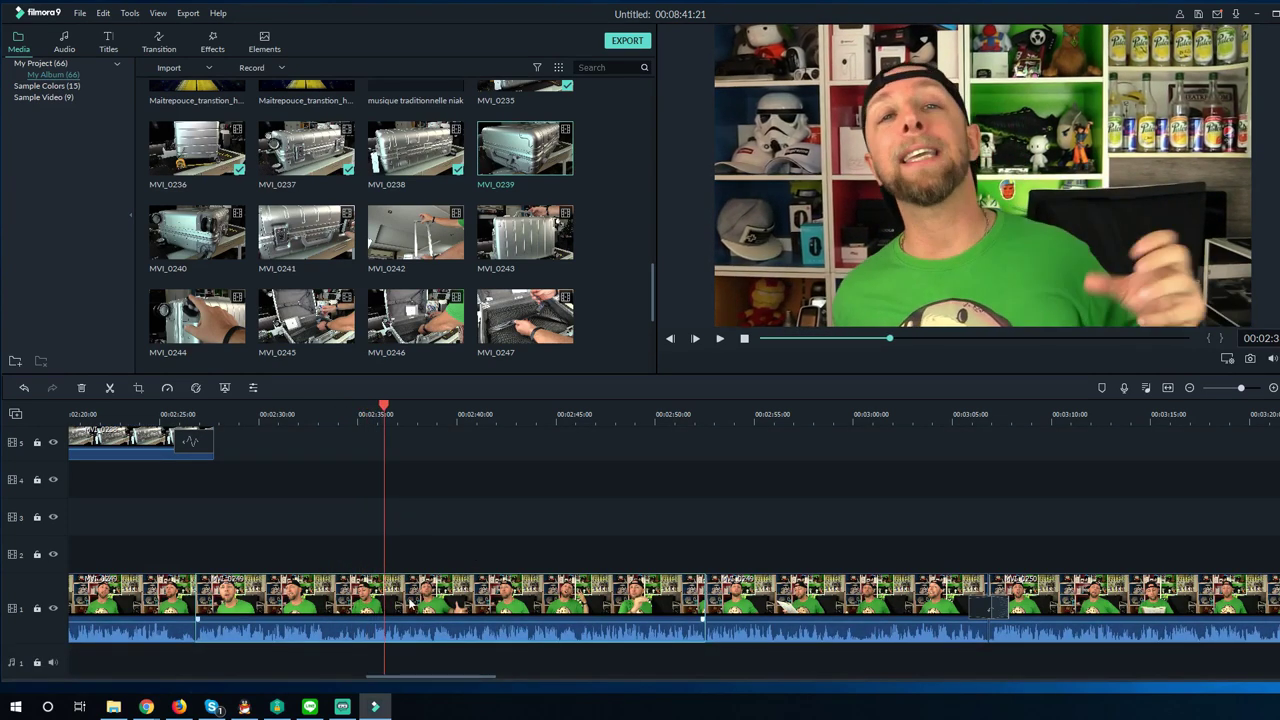
# Add the Box Turn 1 transition to both ends of the zoomed talking-head clip and continue playback to about 2:37
pyautogui.click(160, 45)
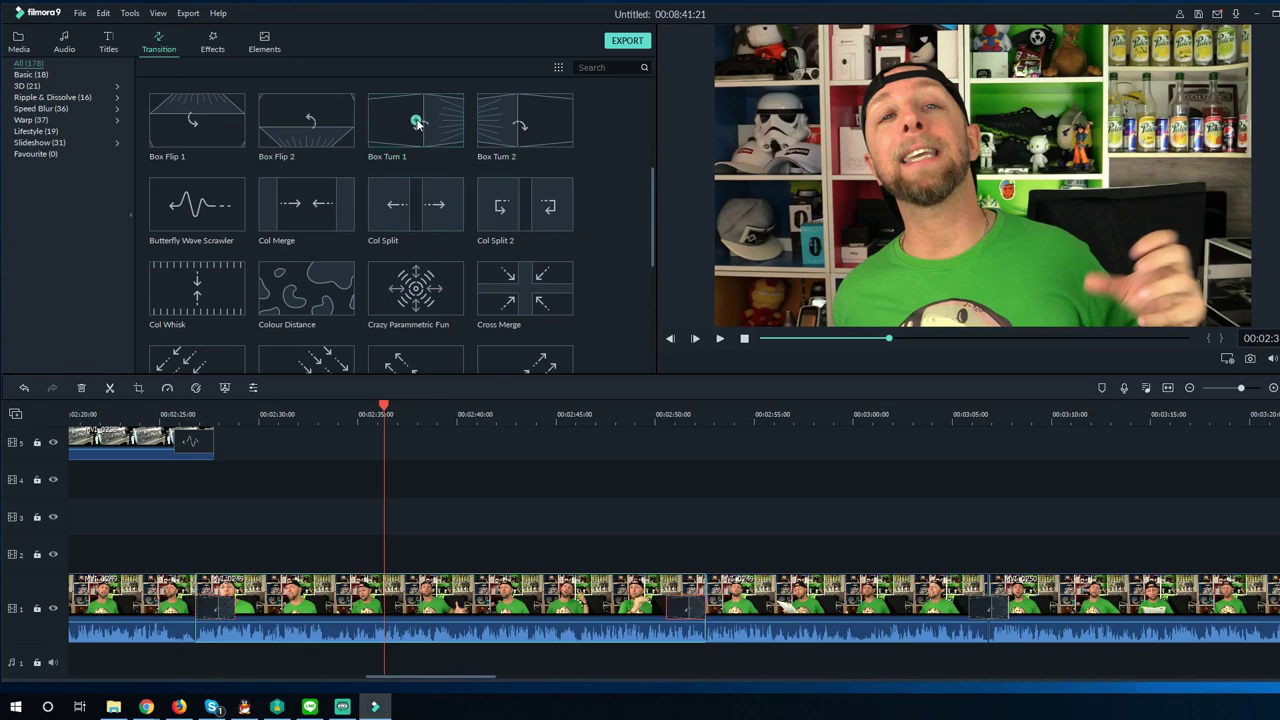
pyautogui.press('space')
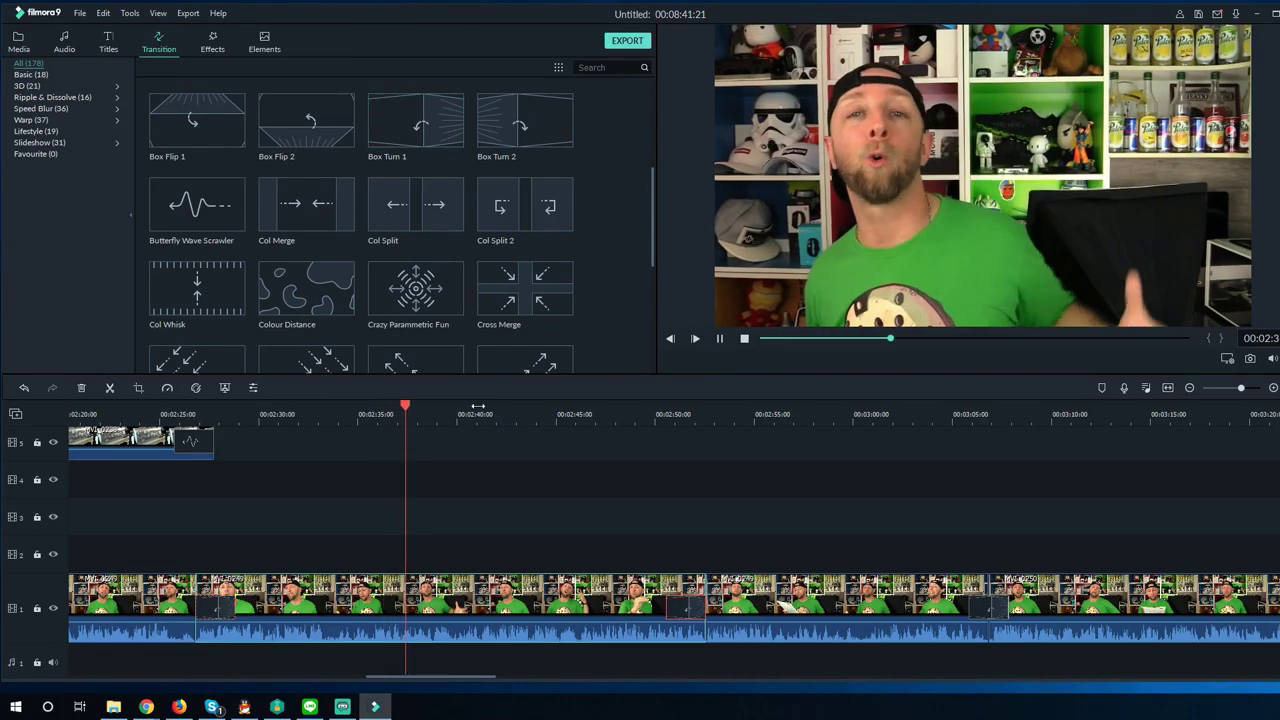
pyautogui.press('space')
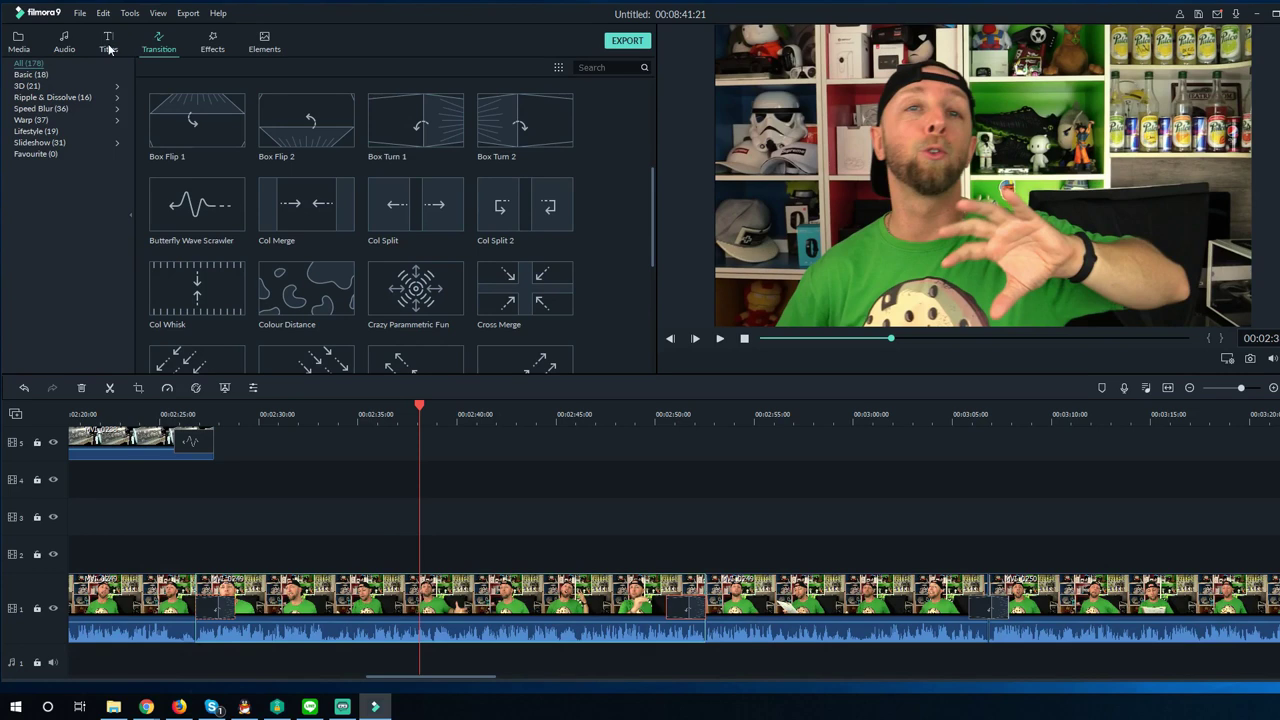
# Return to the project's media clips and replay the talking head, pausing at about 2:34 for the next insert
pyautogui.click(18, 45)
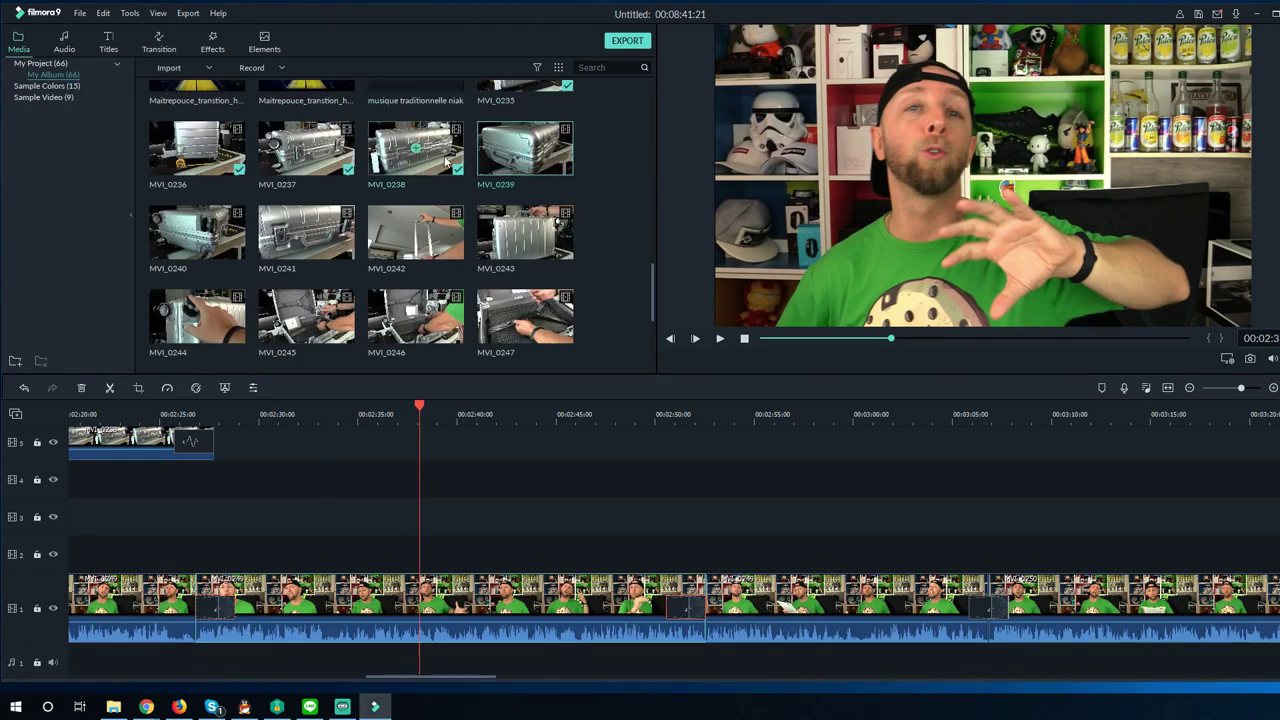
pyautogui.press('space')
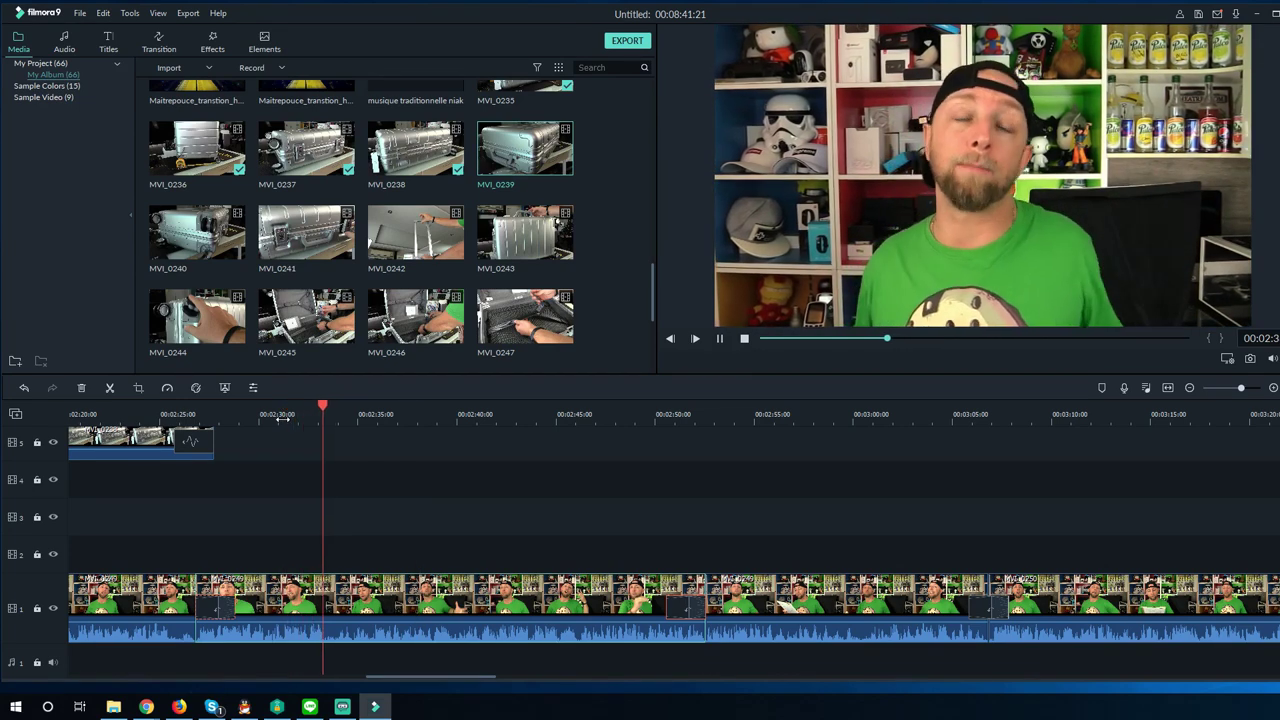
pyautogui.press('space')
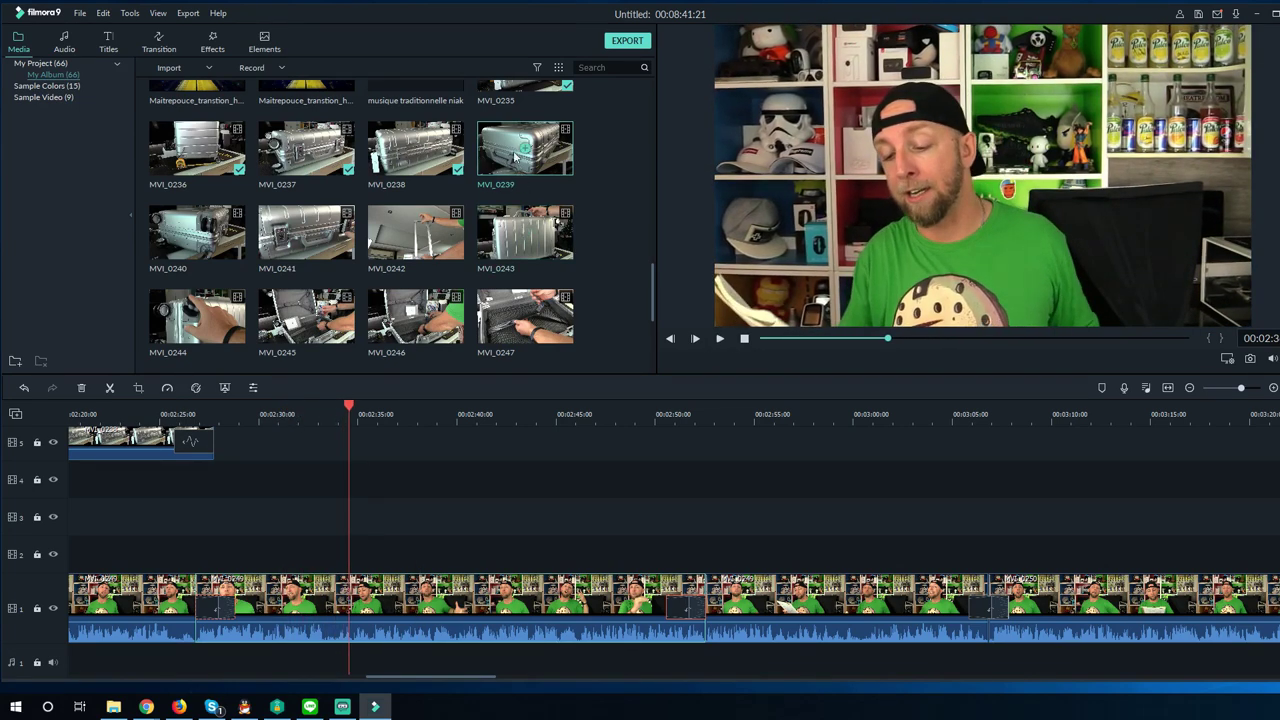
# Insert MVI_0239 on track 3 at about 2:33 and play through it to about 2:42
pyautogui.moveTo(375, 414); pyautogui.dragTo(318, 522)
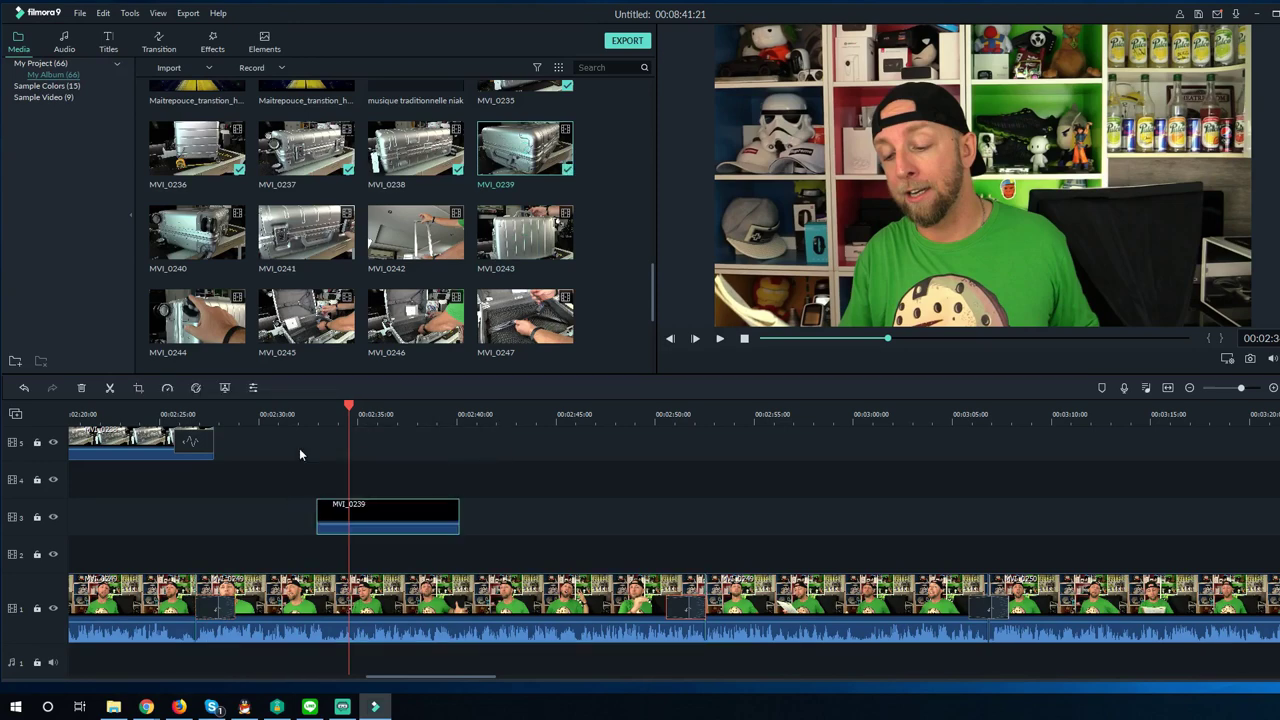
pyautogui.click(309, 414)
pyautogui.press('space')
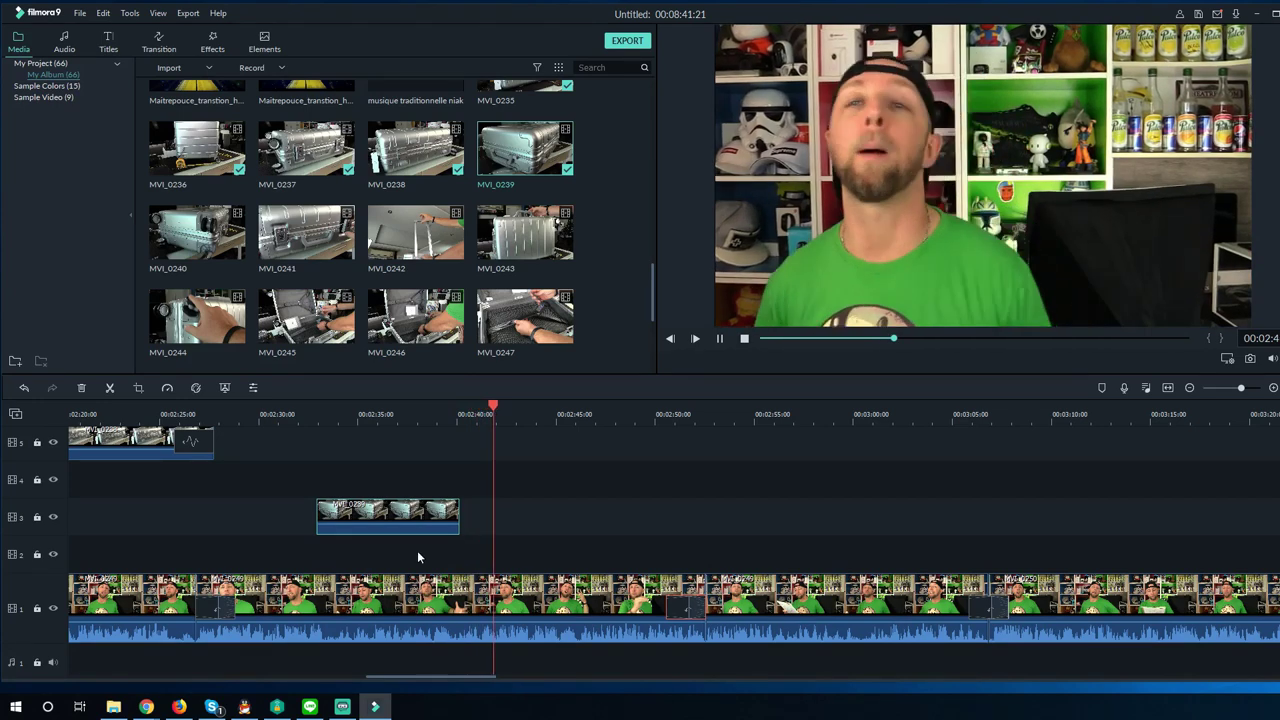
# Change the speed of the MVI_0239 insert on track 3, stretching it to a slow 0.63x
pyautogui.click(402, 515)
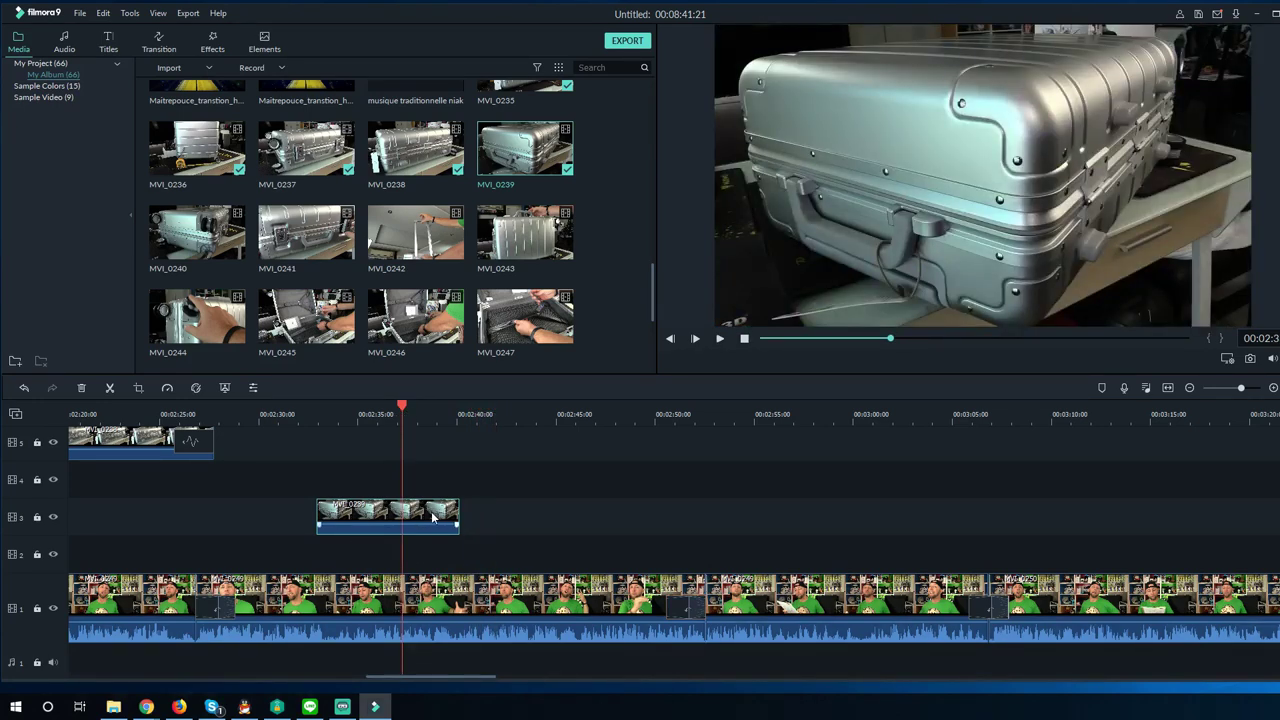
pyautogui.rightClick(440, 511)
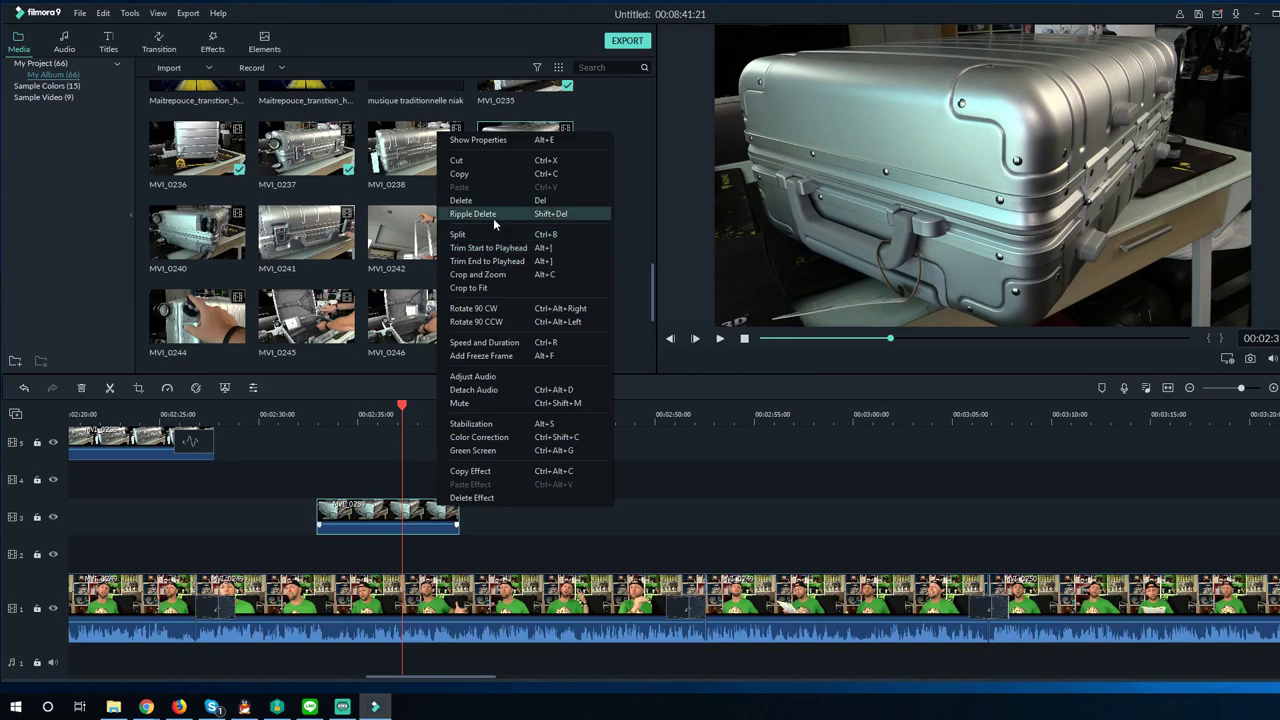
pyautogui.click(486, 343)
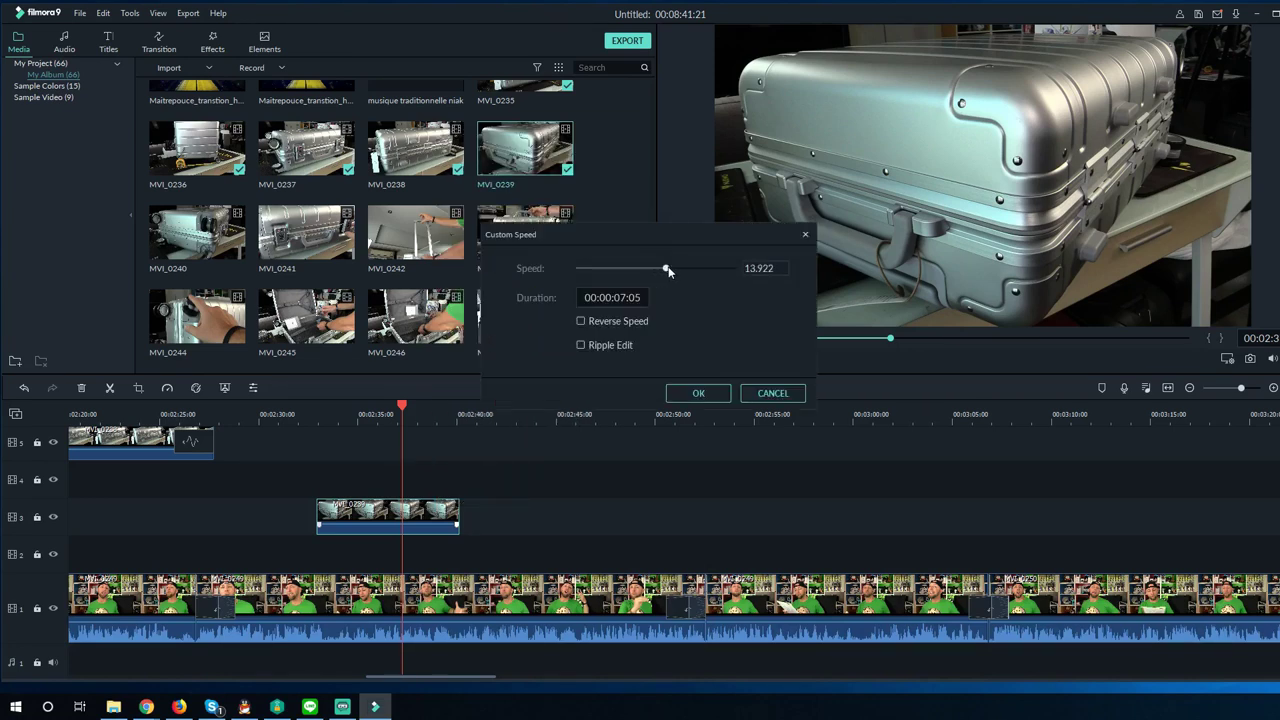
pyautogui.click(698, 395)
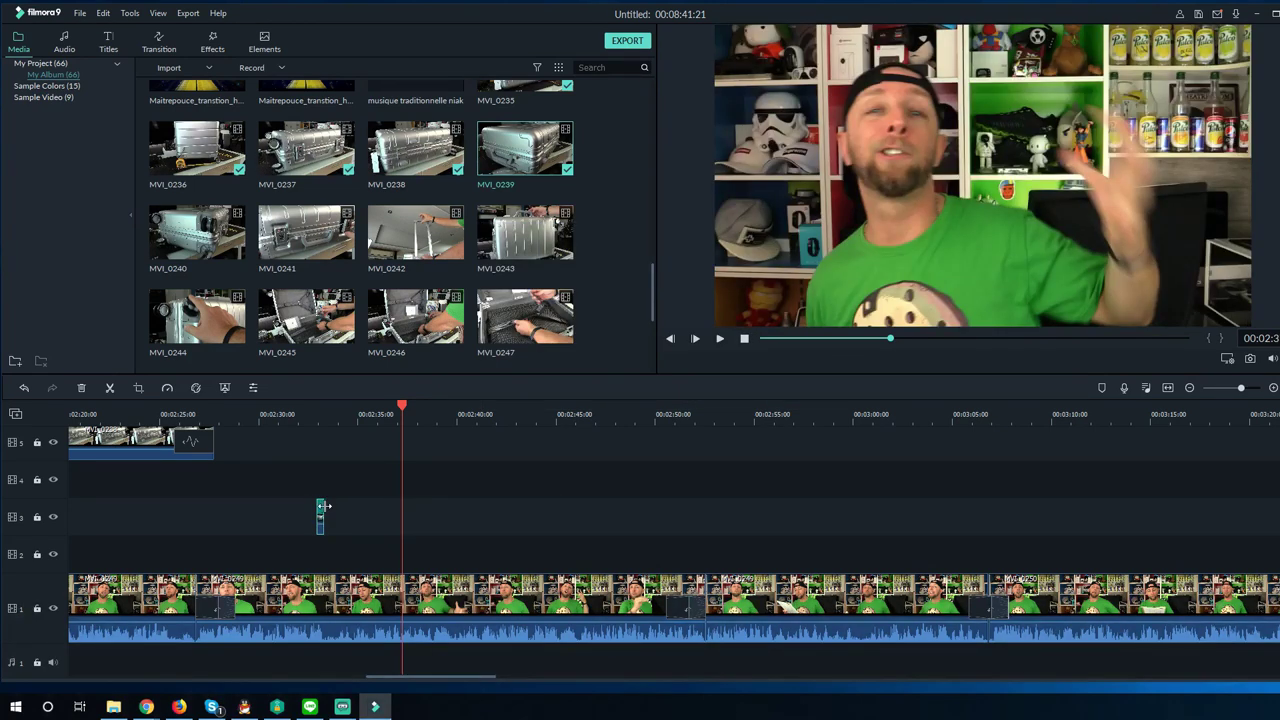
pyautogui.moveTo(322, 508); pyautogui.dragTo(541, 512)
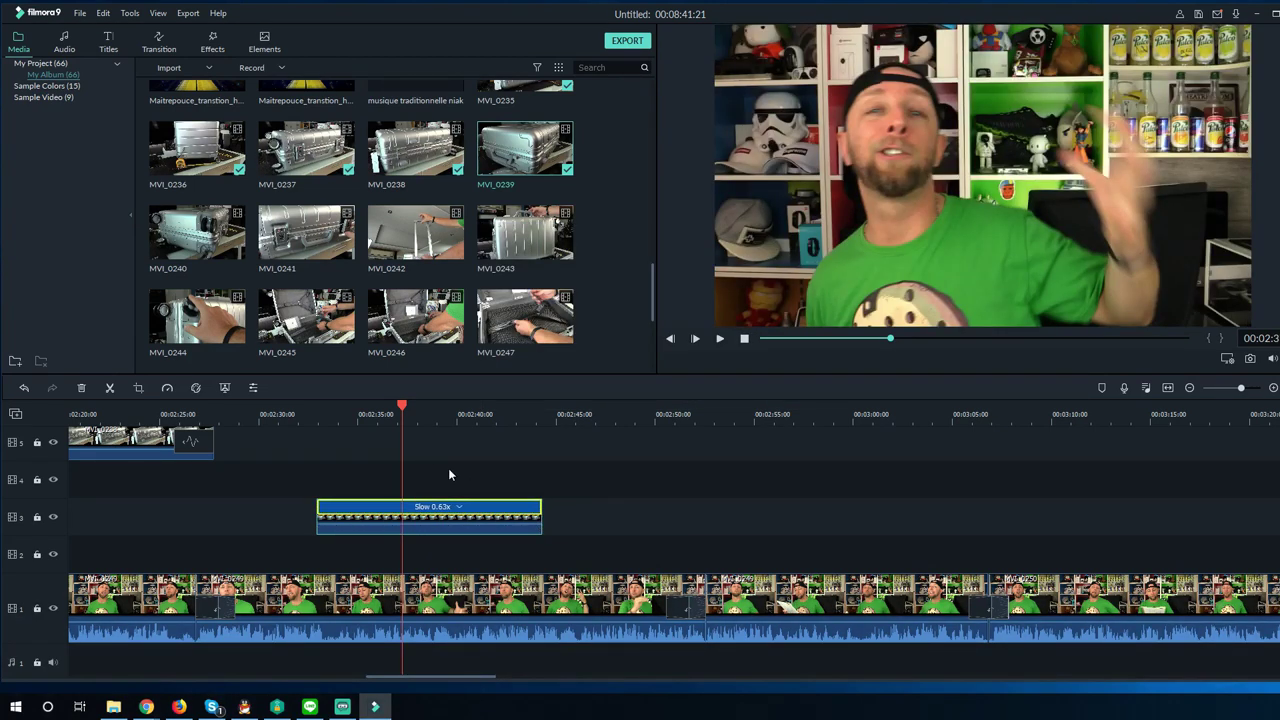
# Play to about 2:44, lengthen the slowed MVI_0239 insert to 0.62x and append MVI_0240 directly after it on track 3
pyautogui.press('space')
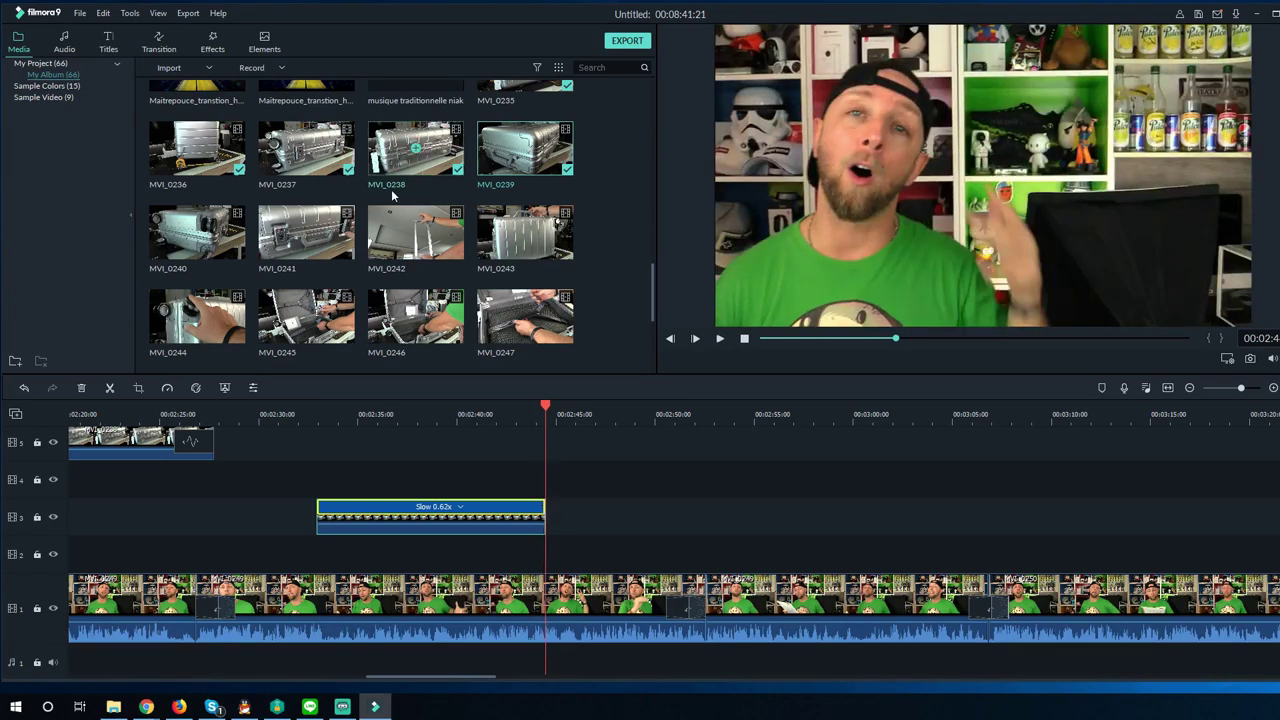
pyautogui.moveTo(174, 224); pyautogui.dragTo(549, 532)
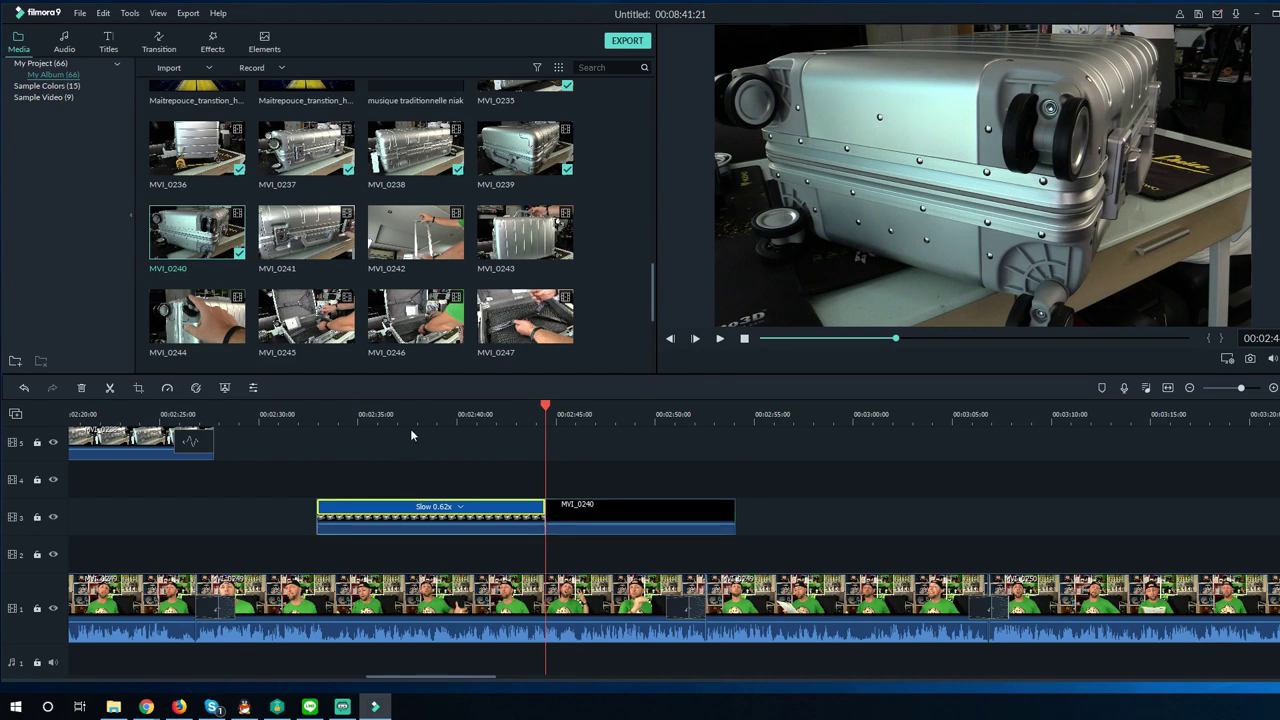
# Apply Pan & Zoom to the slowed MVI_0239 insert, moving the end frame toward the suitcase's upper corner
pyautogui.click(410, 418)
pyautogui.rightClick(843, 158)
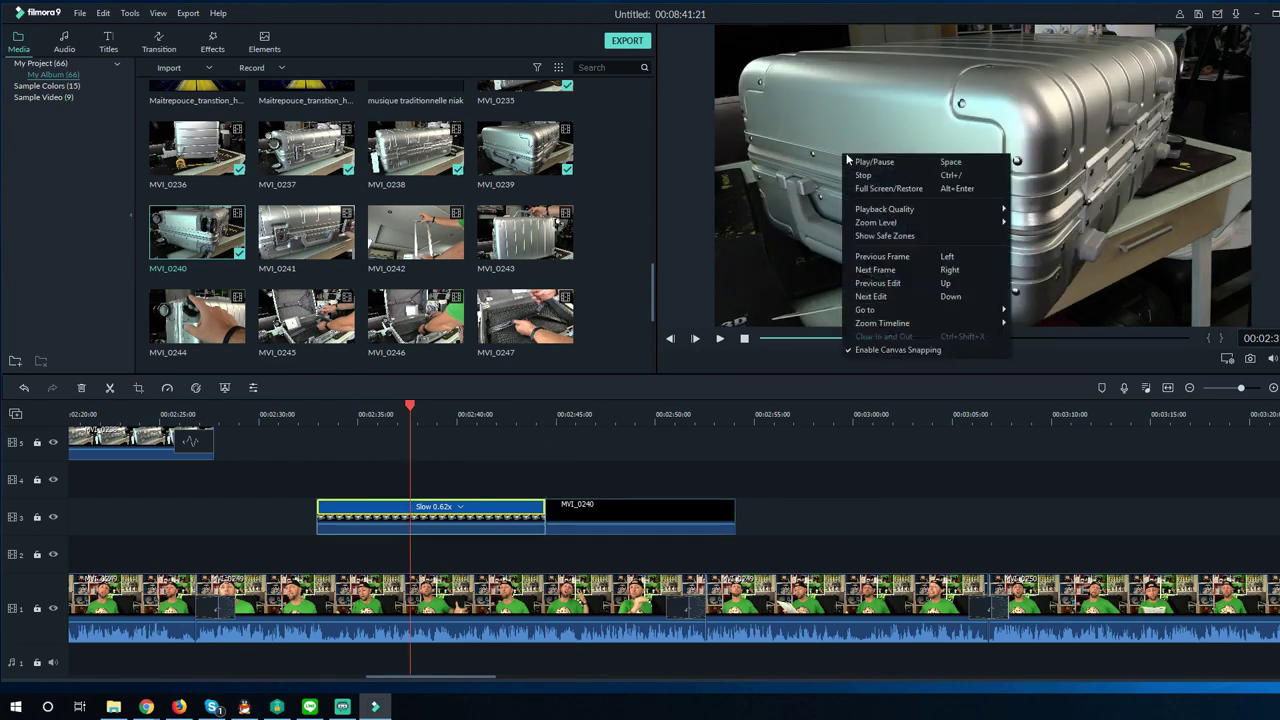
pyautogui.click(492, 512)
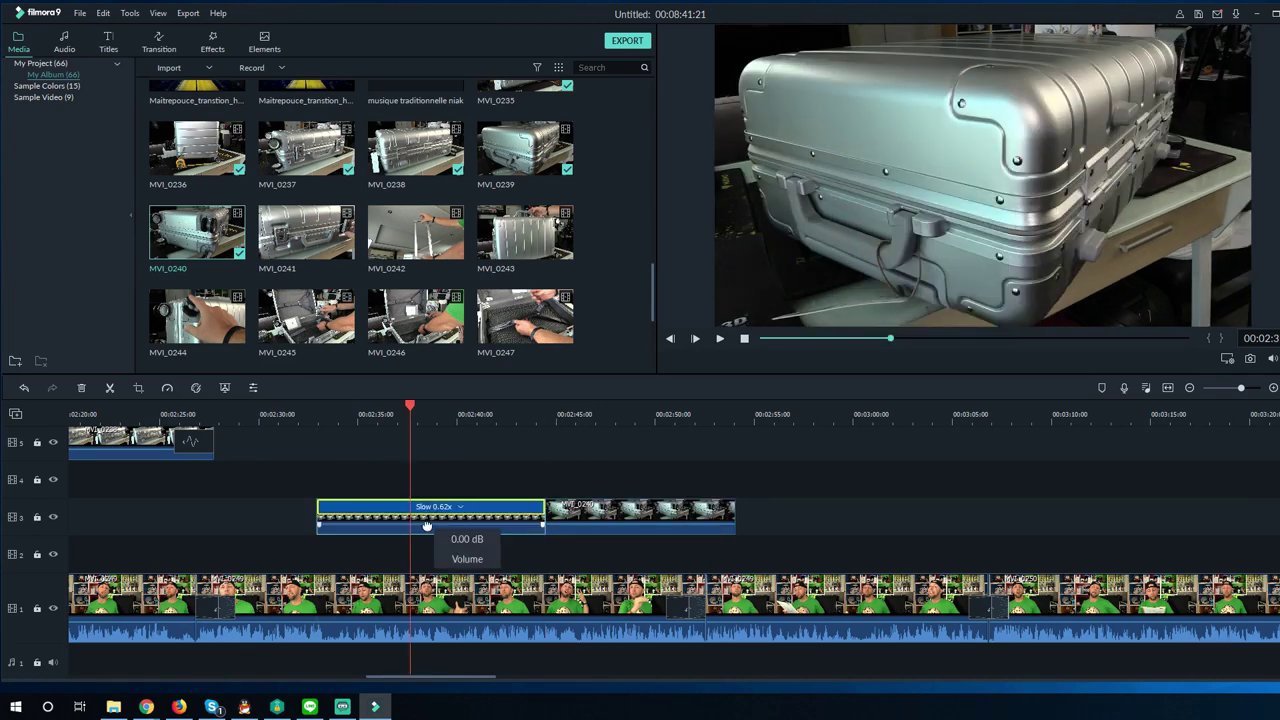
pyautogui.rightClick(428, 524)
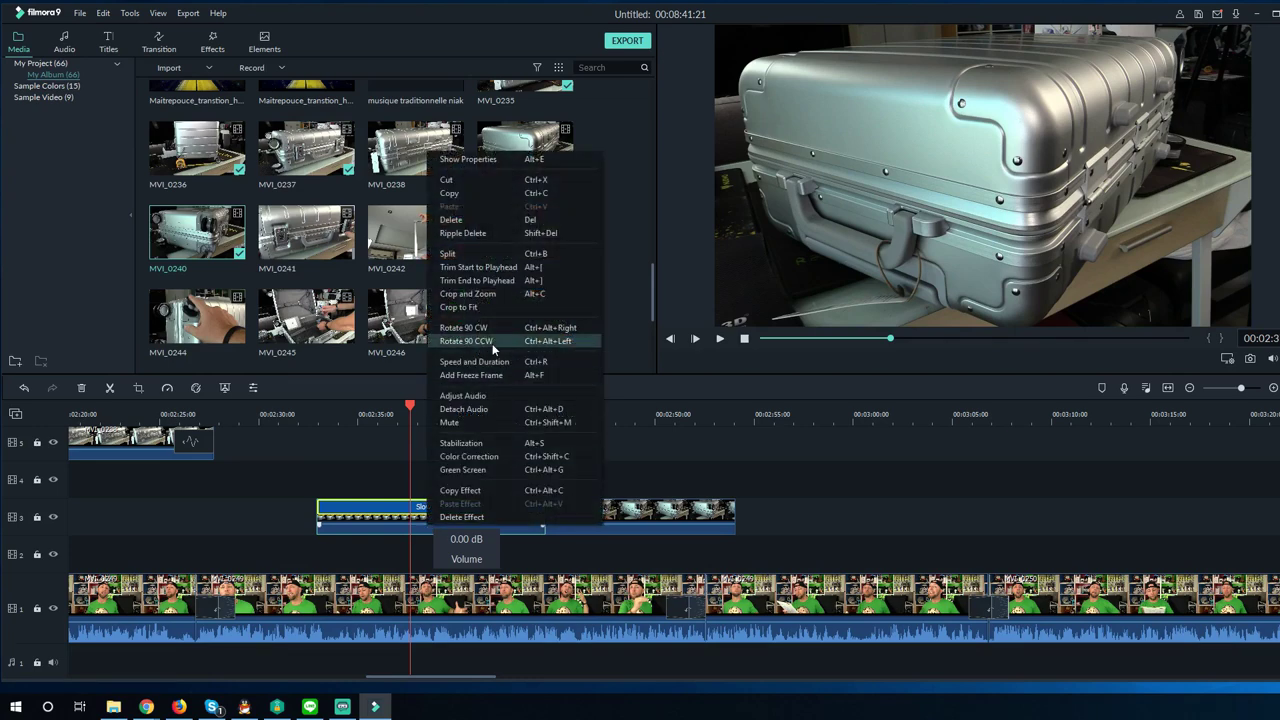
pyautogui.click(488, 294)
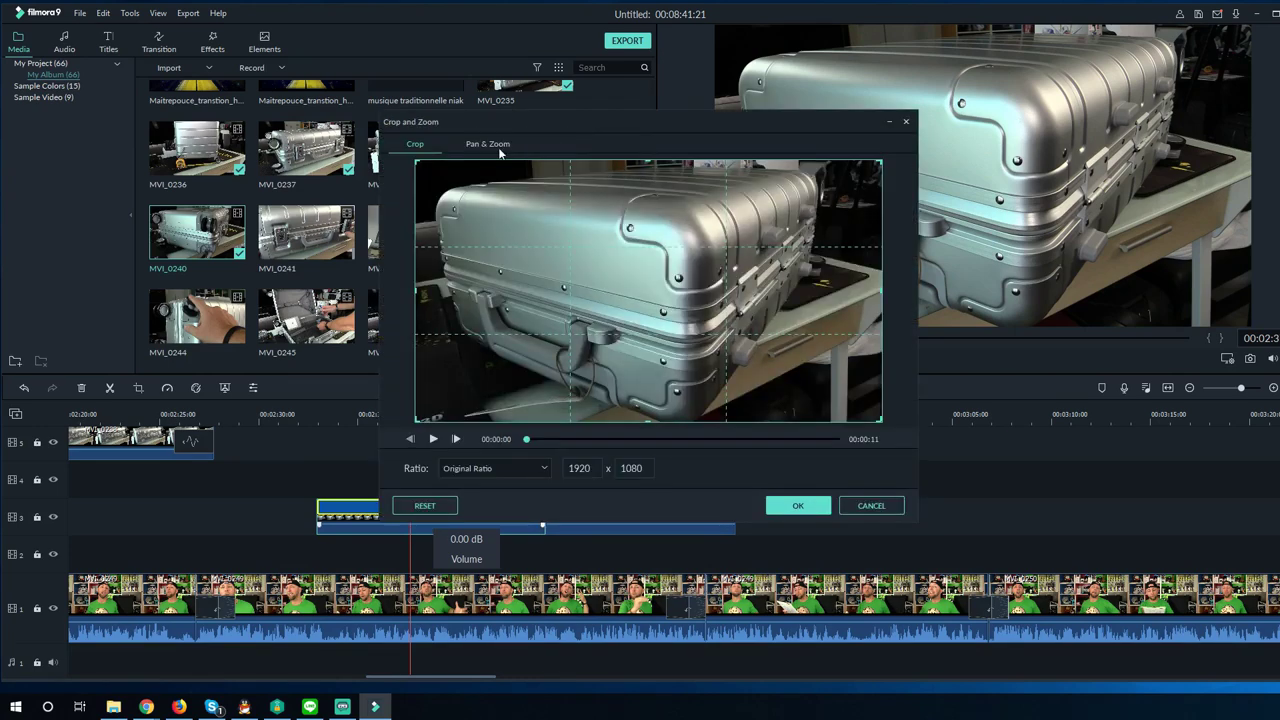
pyautogui.click(494, 146)
pyautogui.moveTo(645, 259); pyautogui.dragTo(670, 214)
pyautogui.click(798, 506)
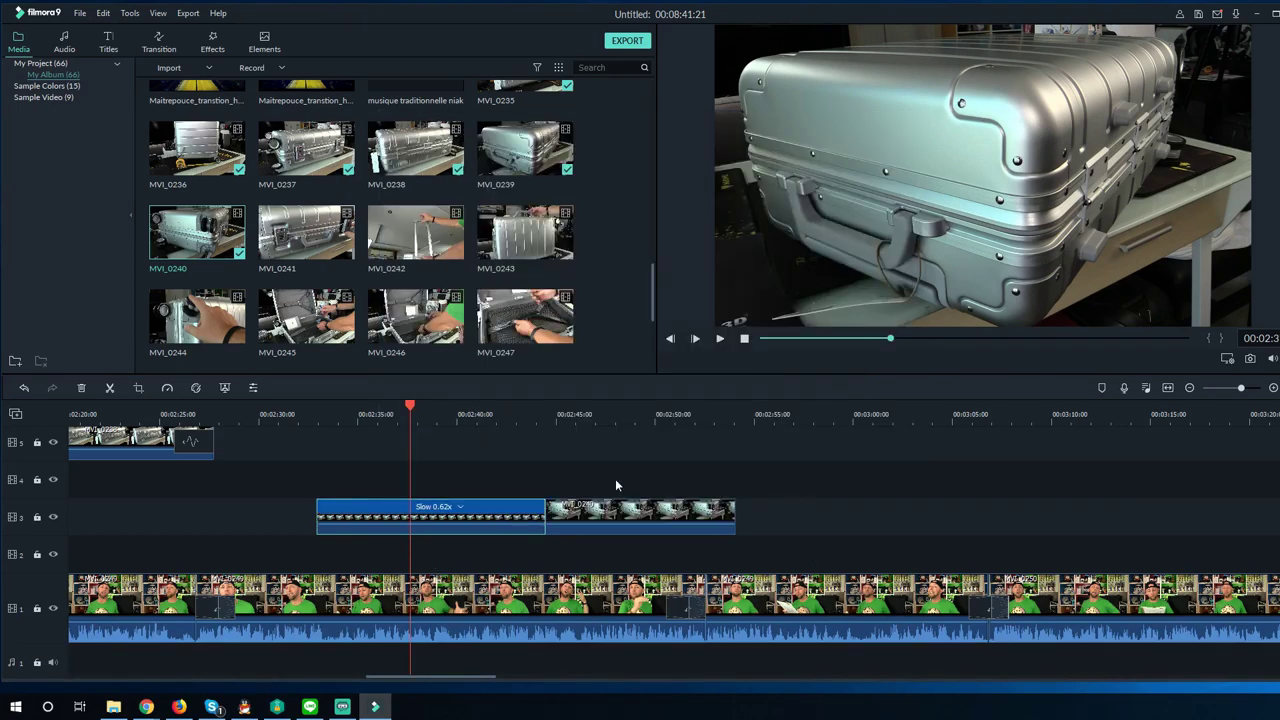
# Apply Pan & Zoom to the MVI_0240 insert, ending on a 960 x 540 frame around the upper front wheel
pyautogui.click(590, 457)
pyautogui.click(594, 416)
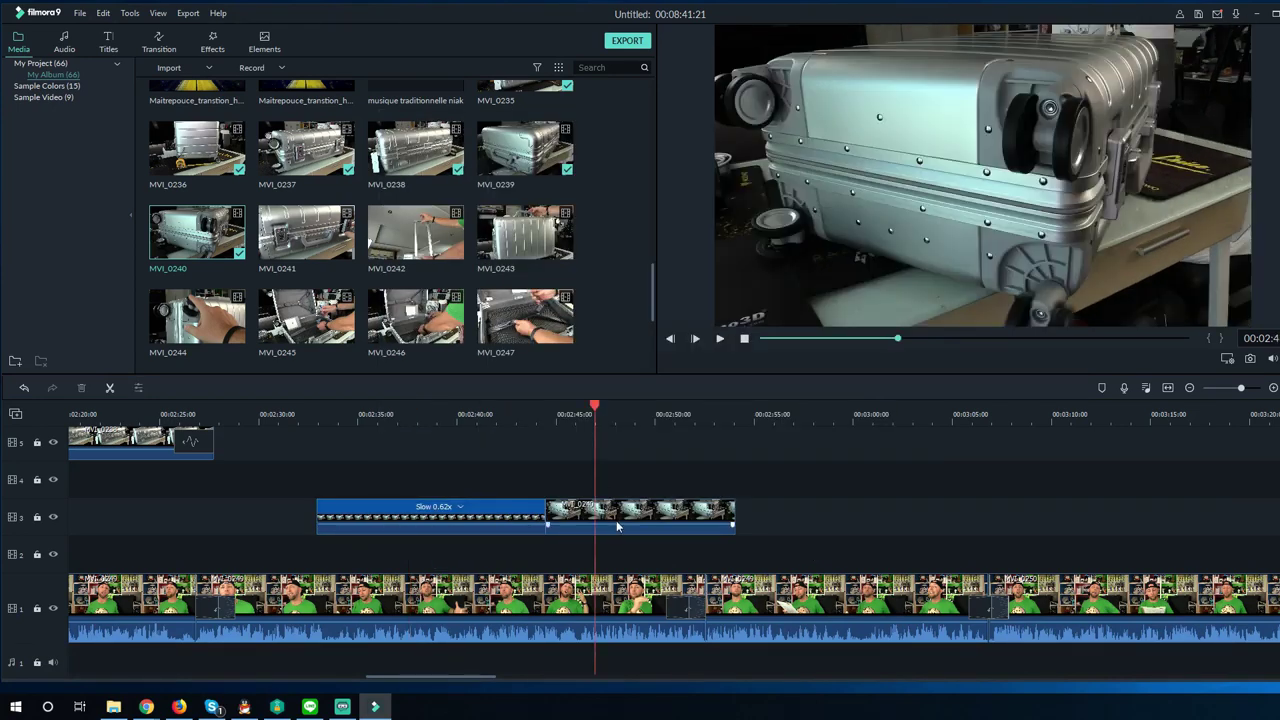
pyautogui.click(630, 500)
pyautogui.rightClick(636, 503)
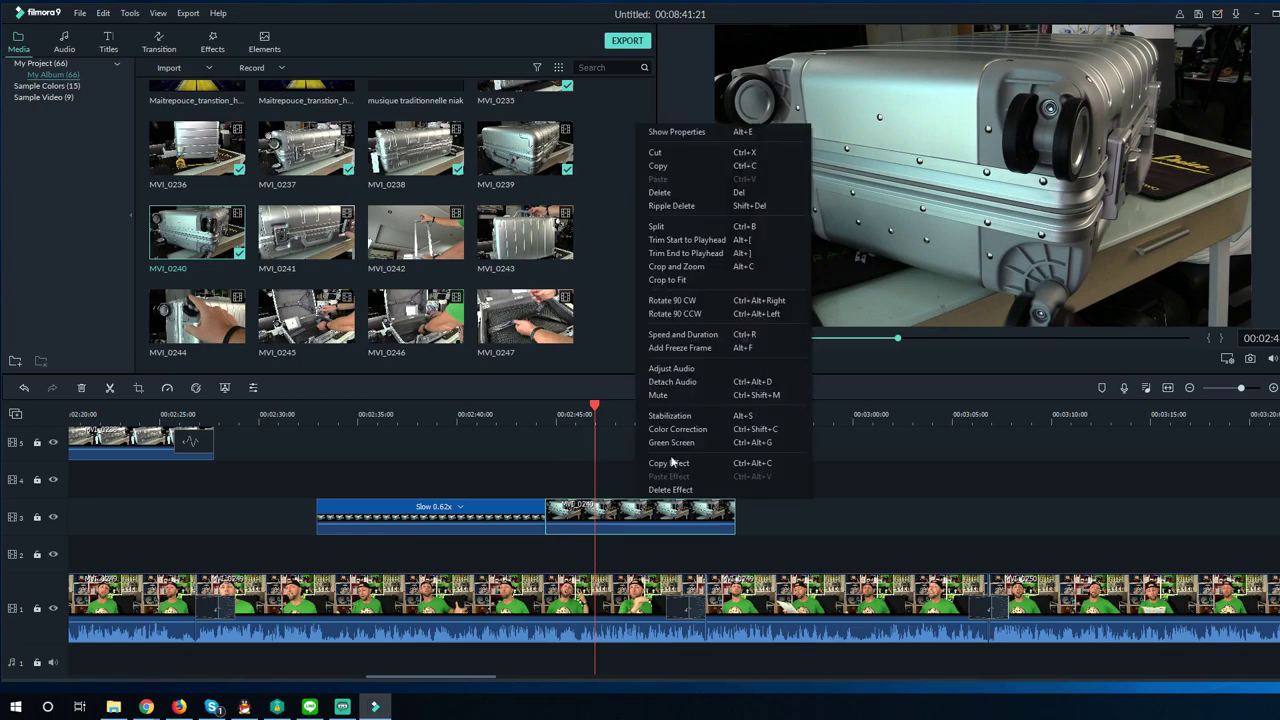
pyautogui.click(700, 270)
pyautogui.click(500, 146)
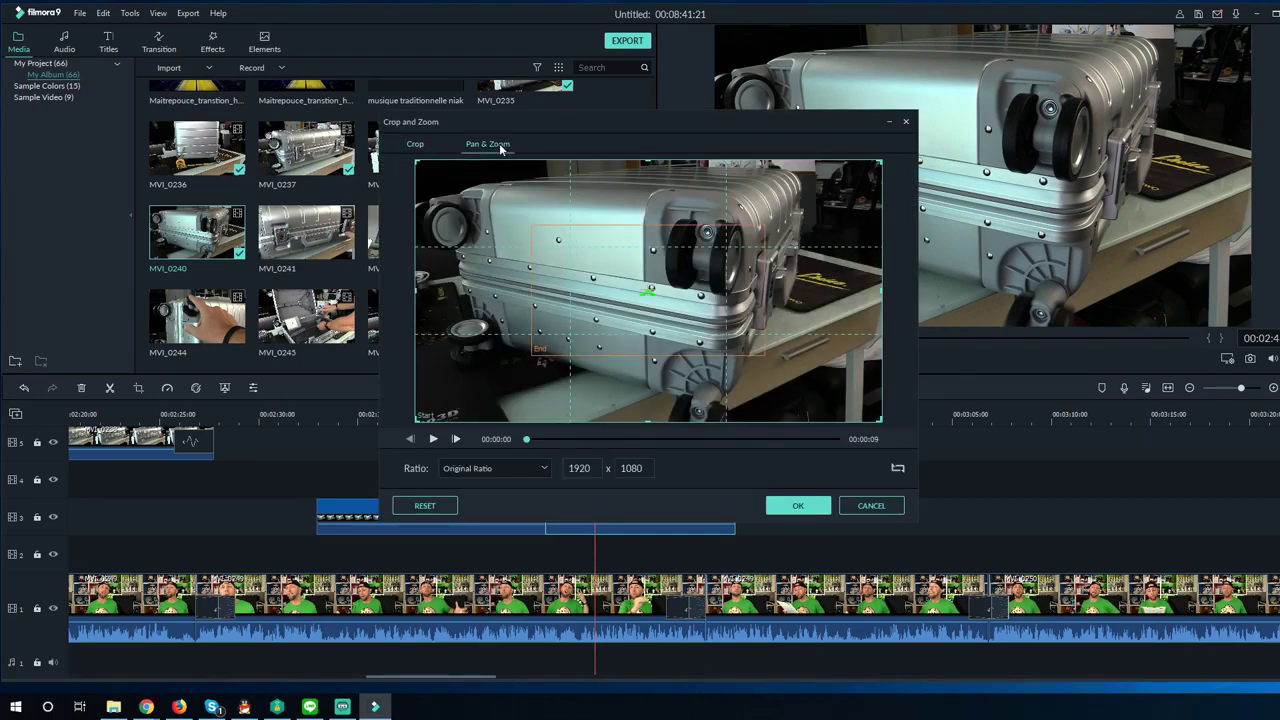
pyautogui.moveTo(698, 298); pyautogui.dragTo(716, 240)
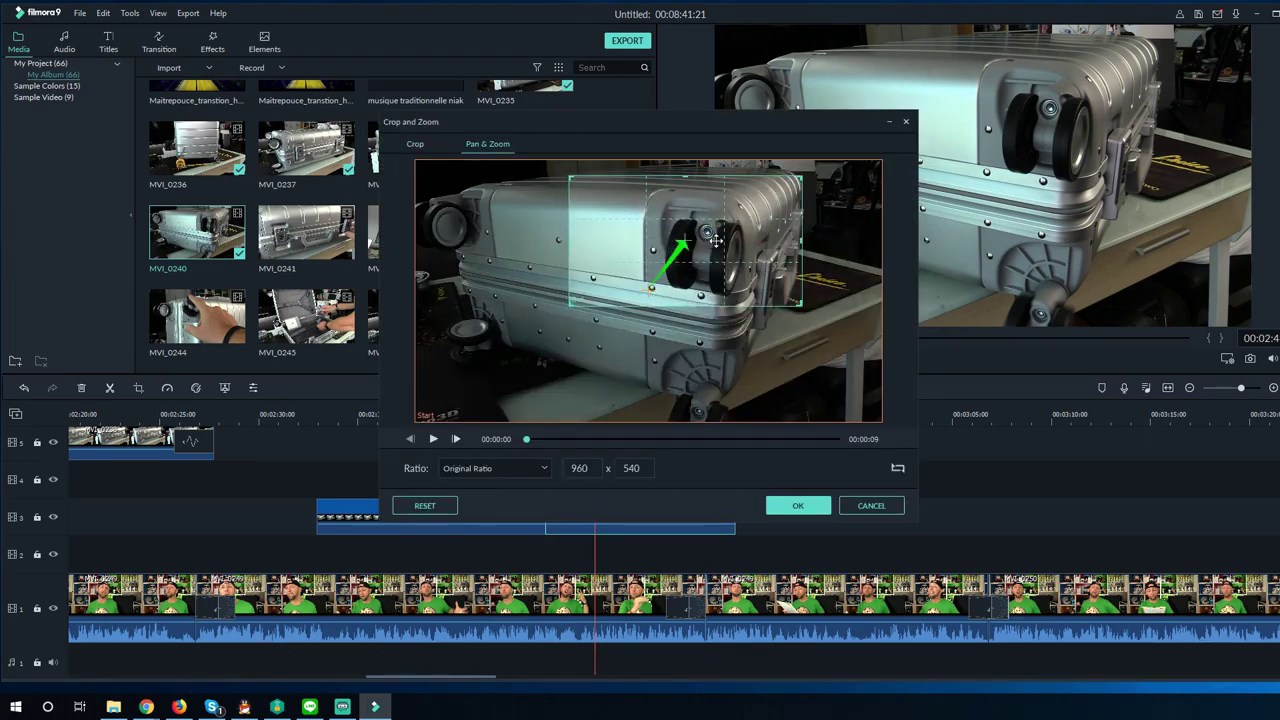
pyautogui.click(797, 506)
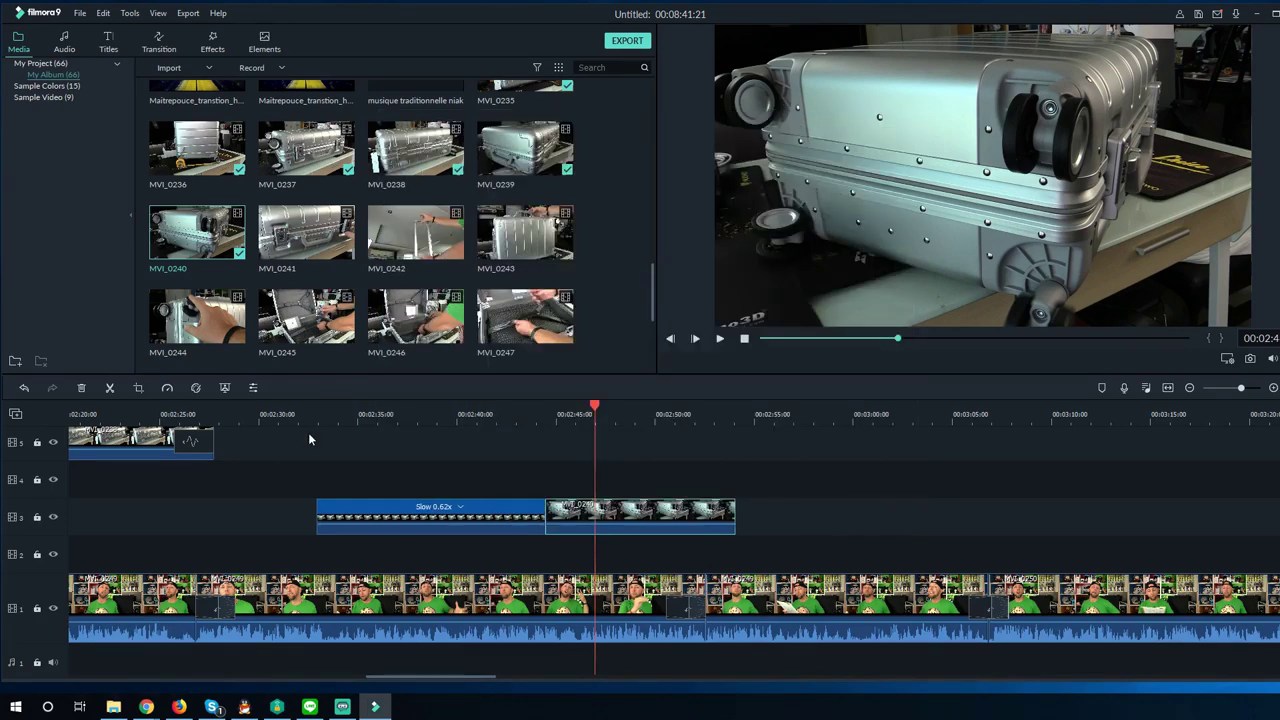
# Play both zoomed suitcase inserts from just before MVI_0239 and pause at about 2:55
pyautogui.click(309, 440)
pyautogui.press('space')
pyautogui.click(300, 418)
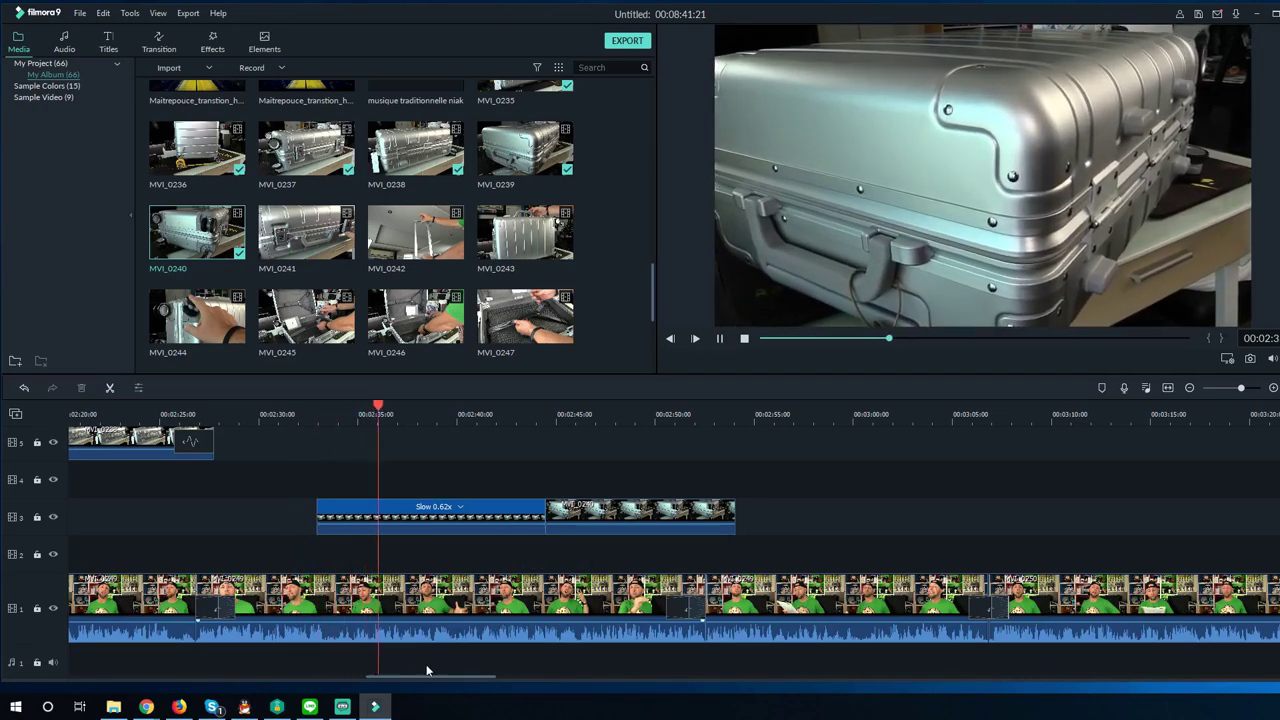
pyautogui.moveTo(412, 680)
pyautogui.mouseDown()
pyautogui.moveTo(443, 686)
pyautogui.moveTo(432, 684)
pyautogui.mouseUp()
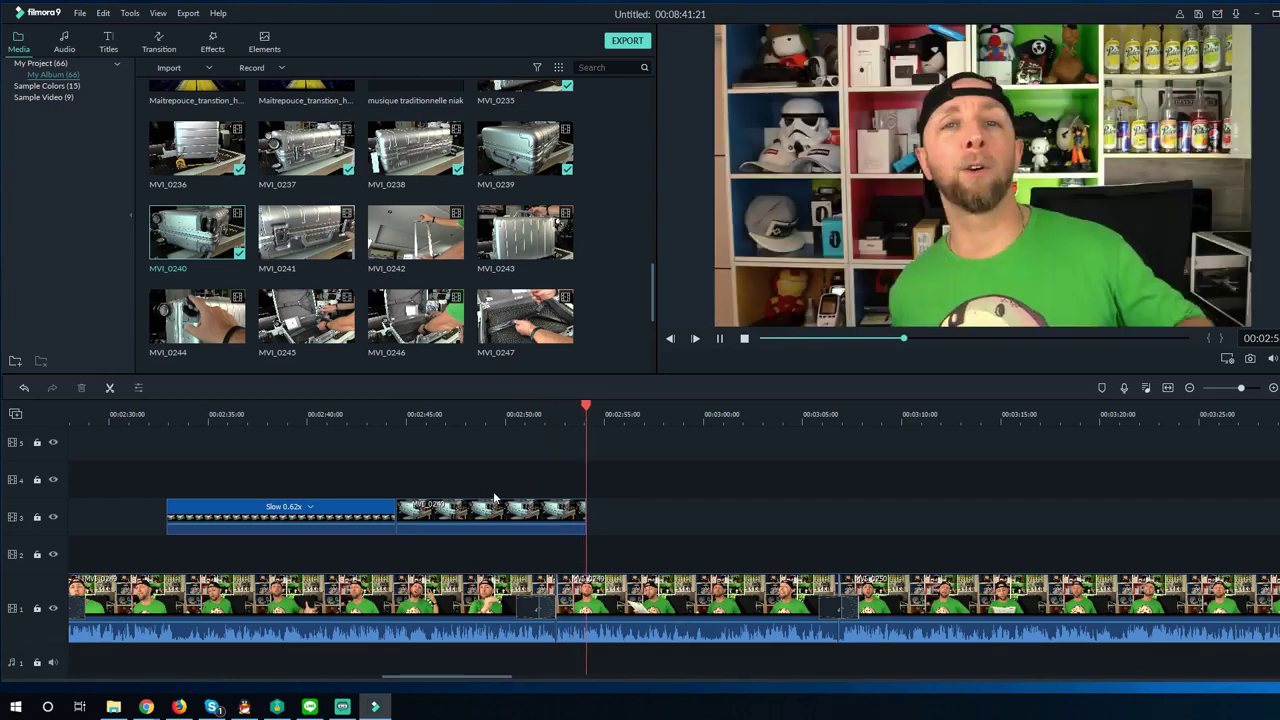
pyautogui.press('space')
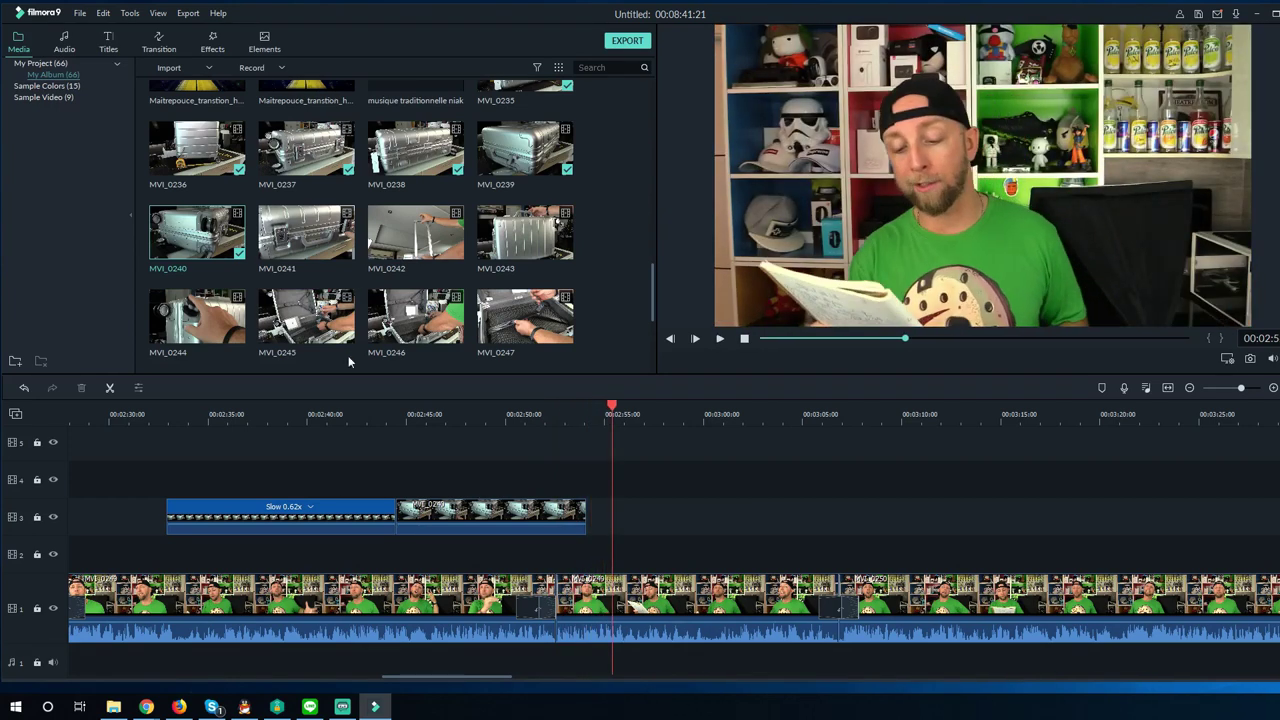
# Append MVI_0241 directly after MVI_0240 on track 3 and preview it to about 3:13
pyautogui.click(298, 246)
pyautogui.moveTo(287, 238); pyautogui.dragTo(589, 515)
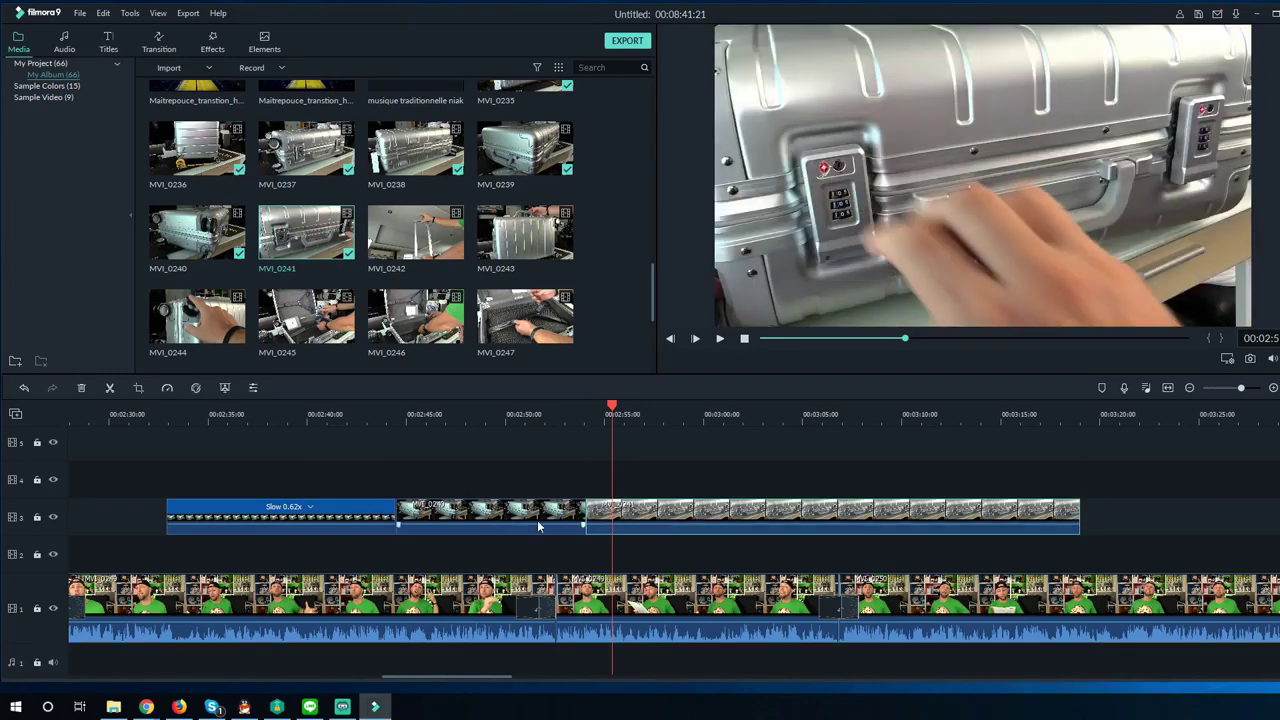
pyautogui.click(560, 414)
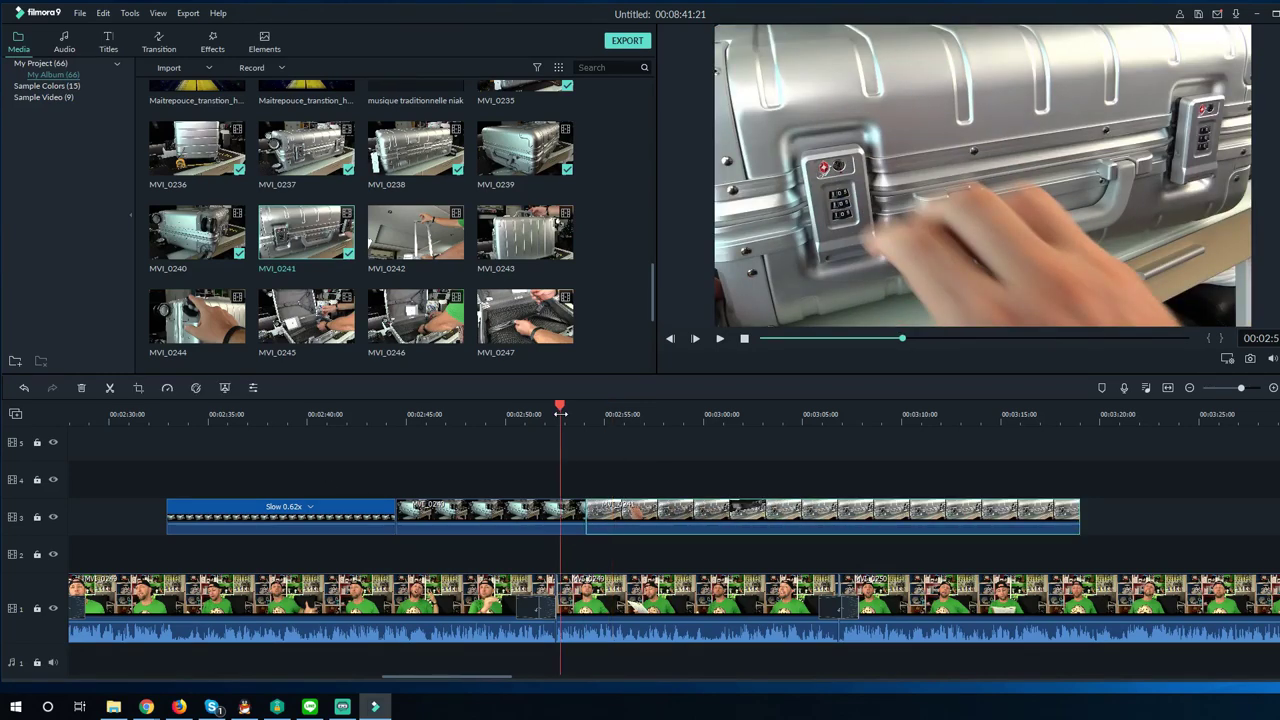
pyautogui.press('space')
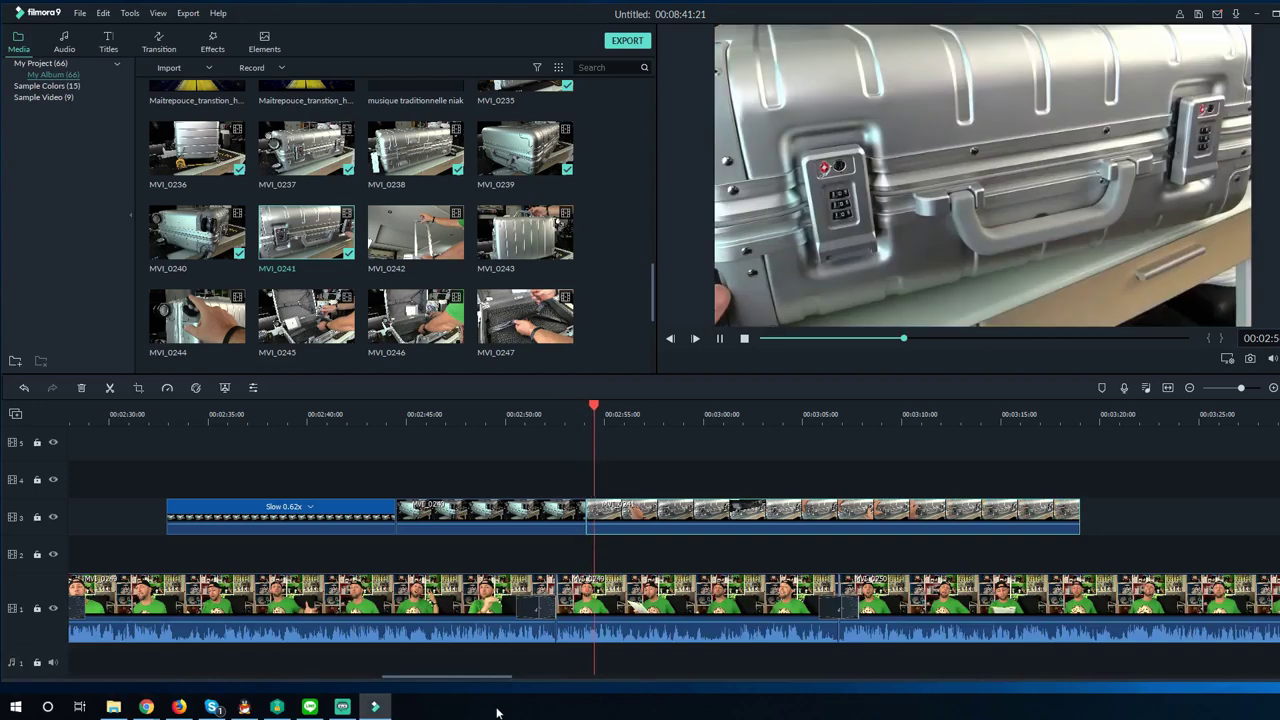
pyautogui.moveTo(447, 681); pyautogui.dragTo(474, 680)
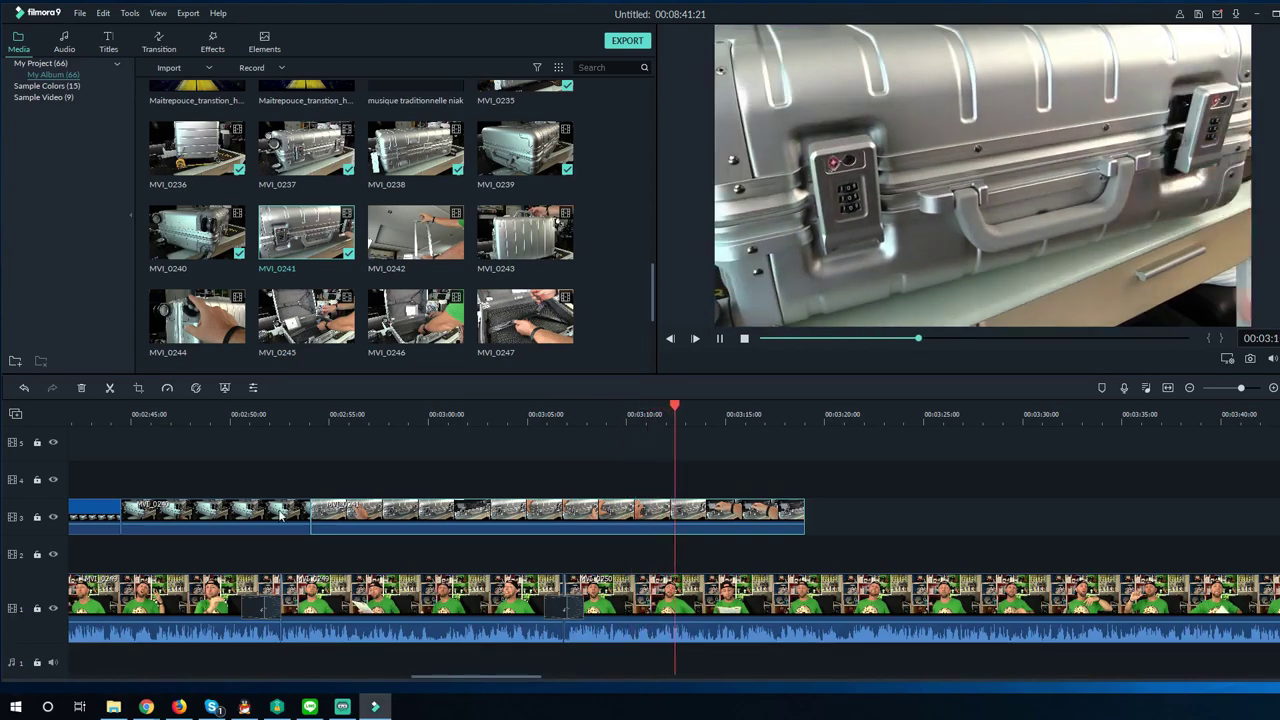
pyautogui.press('space')
# Add the Col Merge transition to both ends of the MVI_0240 insert on track 3
pyautogui.moveTo(100, 476); pyautogui.dragTo(244, 528)
pyautogui.click(155, 46)
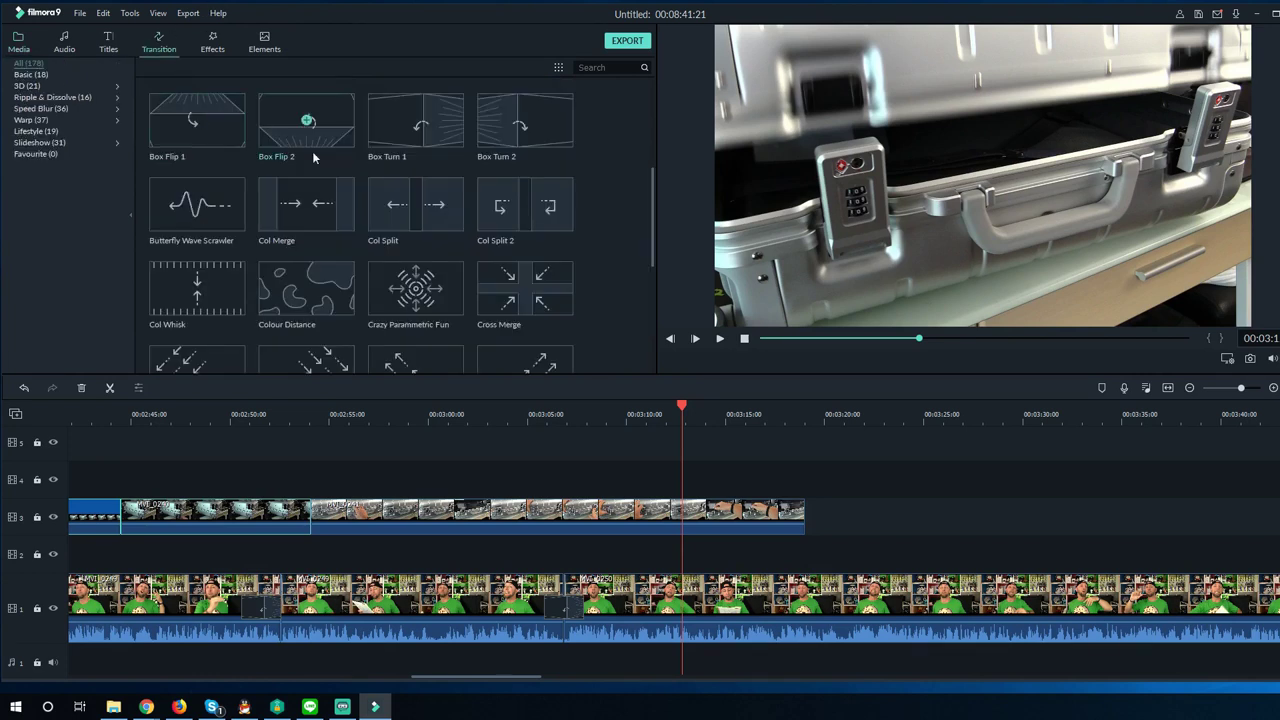
pyautogui.click(309, 210)
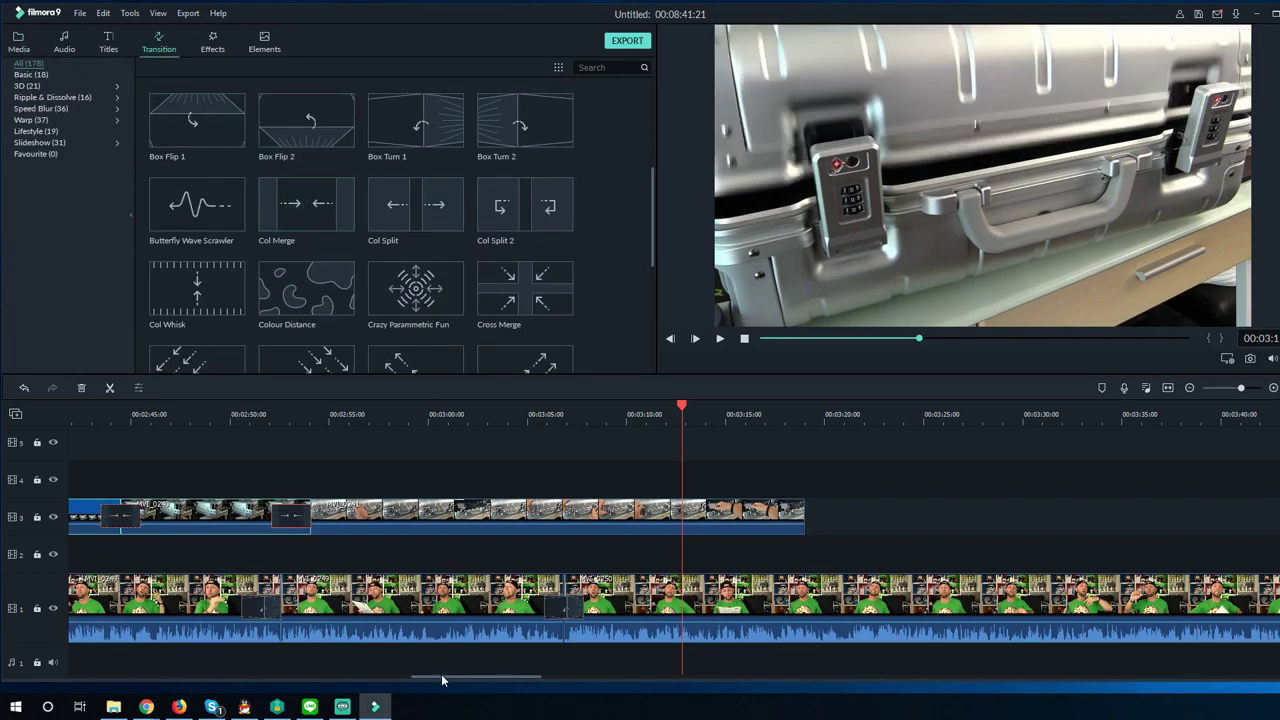
# Play to near the end of MVI_0241 and append MVI_0242 from the project's media directly after it on track 3
pyautogui.moveTo(443, 680)
pyautogui.mouseDown()
pyautogui.moveTo(374, 681)
pyautogui.moveTo(464, 682)
pyautogui.mouseUp()
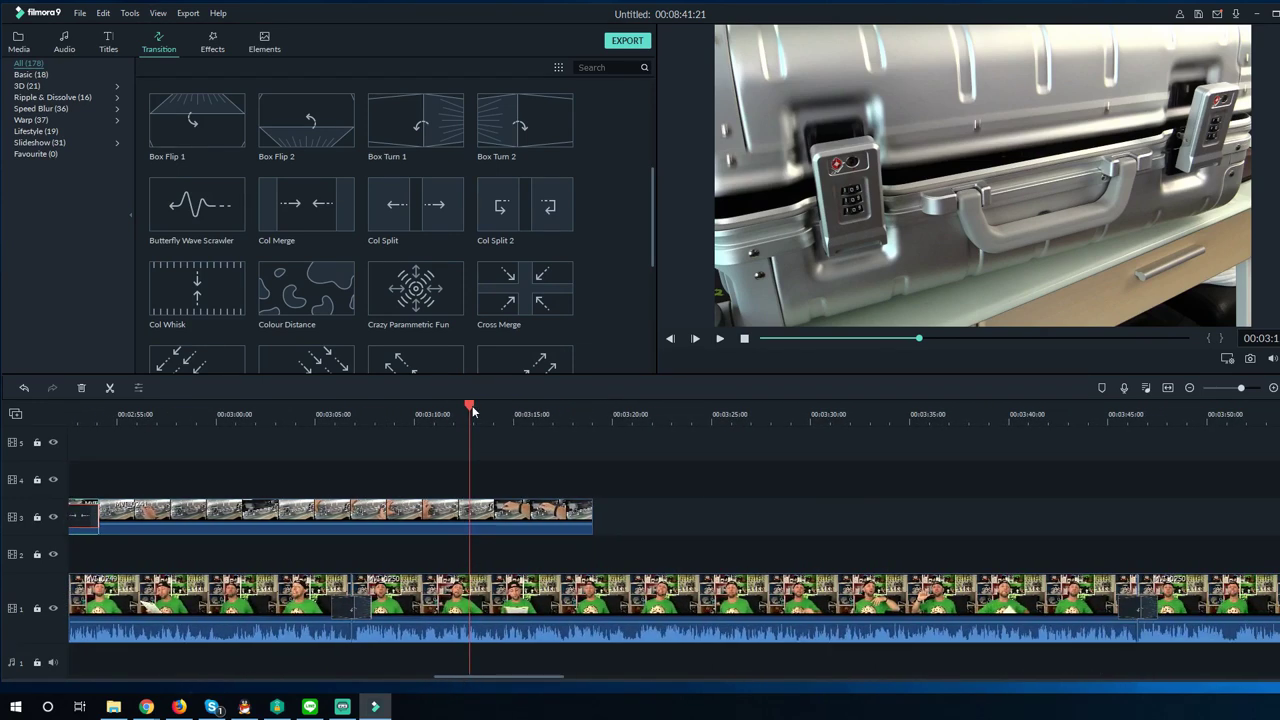
pyautogui.press('space')
pyautogui.click(18, 42)
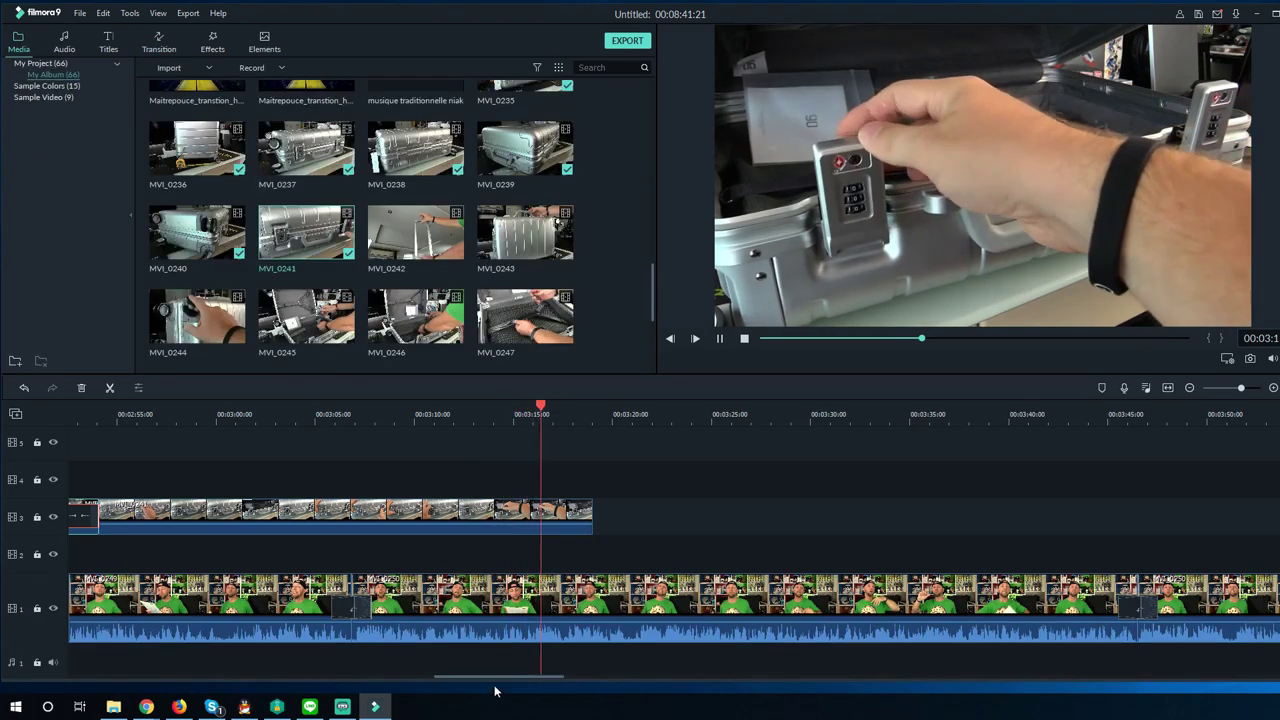
pyautogui.moveTo(477, 677); pyautogui.dragTo(491, 680)
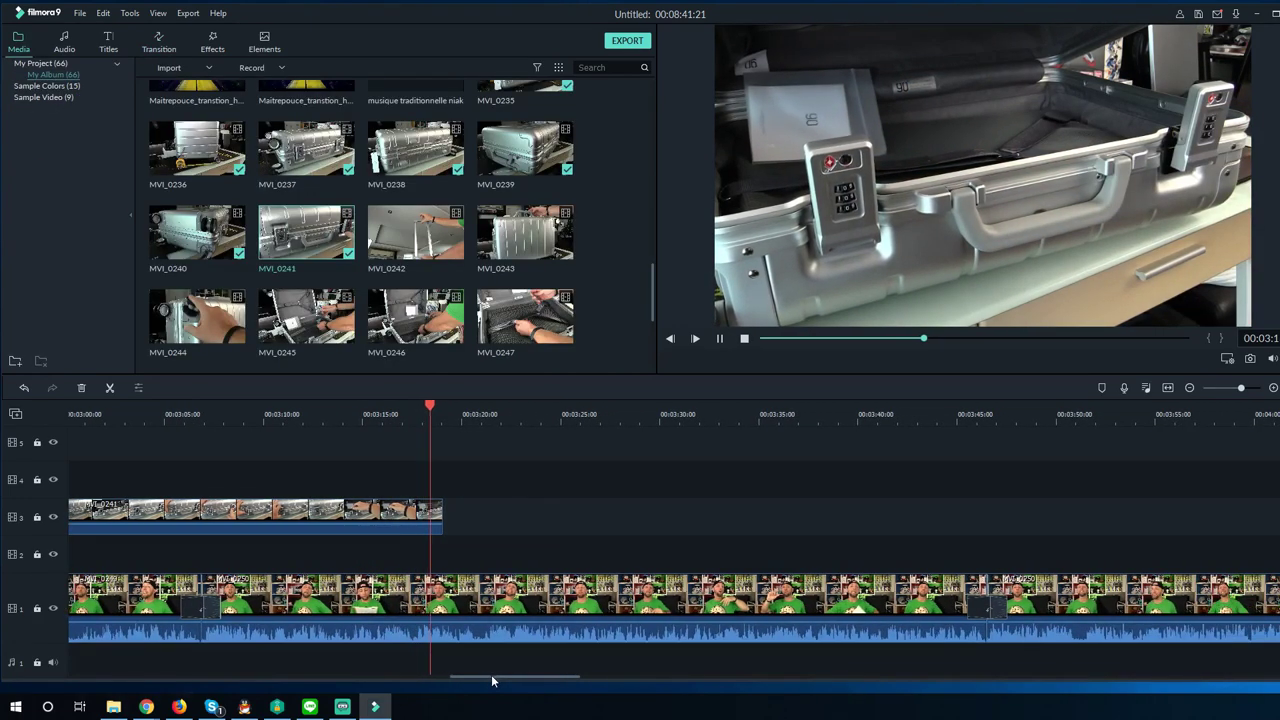
pyautogui.press('space')
pyautogui.moveTo(395, 232); pyautogui.dragTo(445, 514)
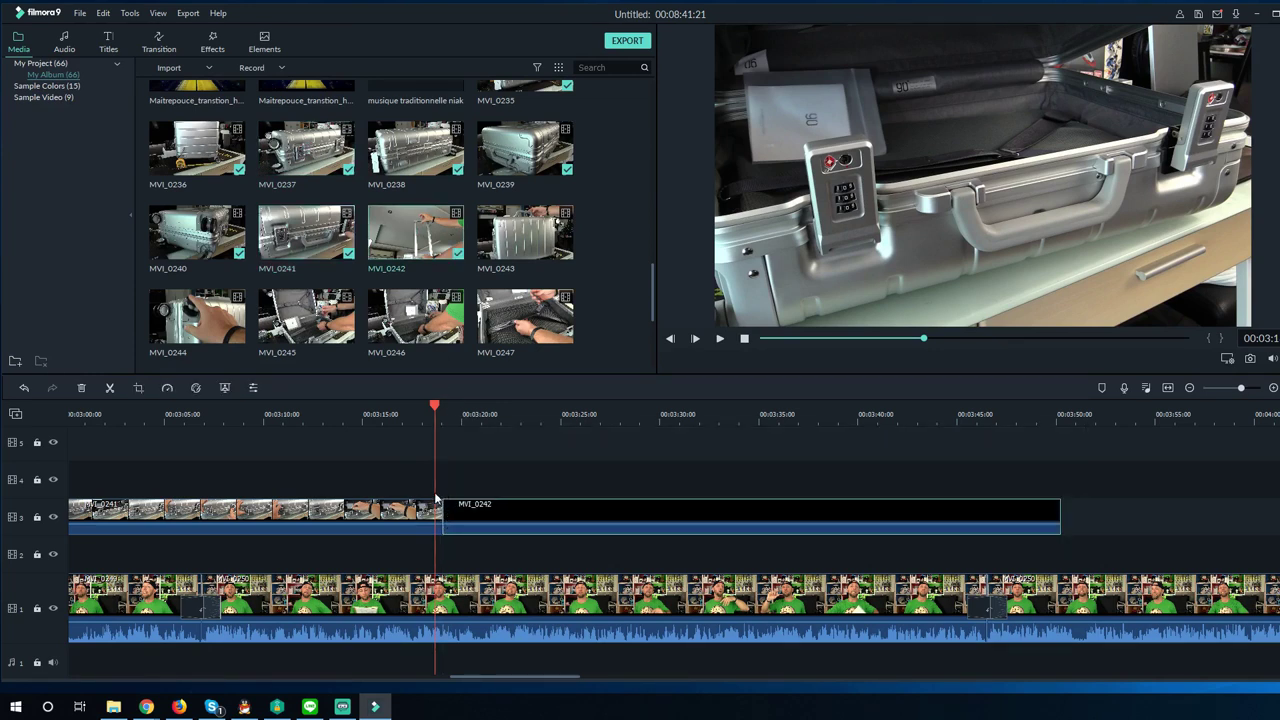
# Preview the MVI_0242 insert to about 3:31 and select it on track 3 with the transitions library open
pyautogui.press('space')
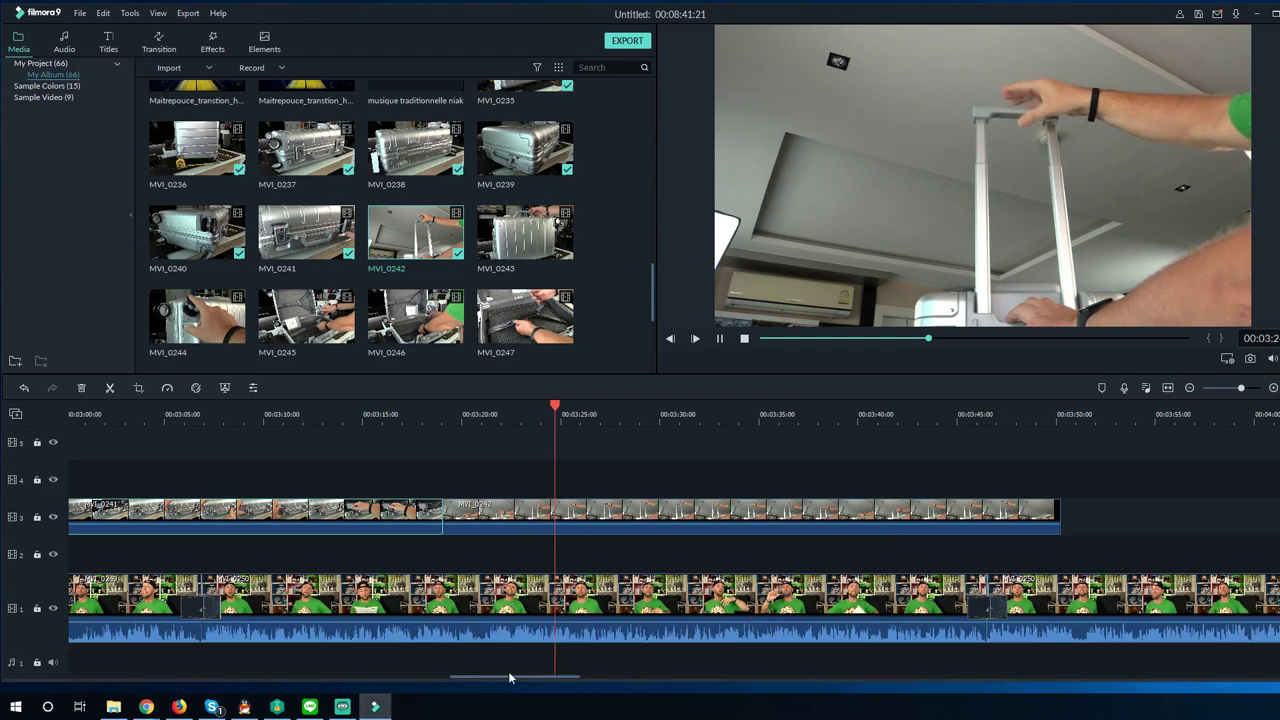
pyautogui.scroll(-1, 498, 679)
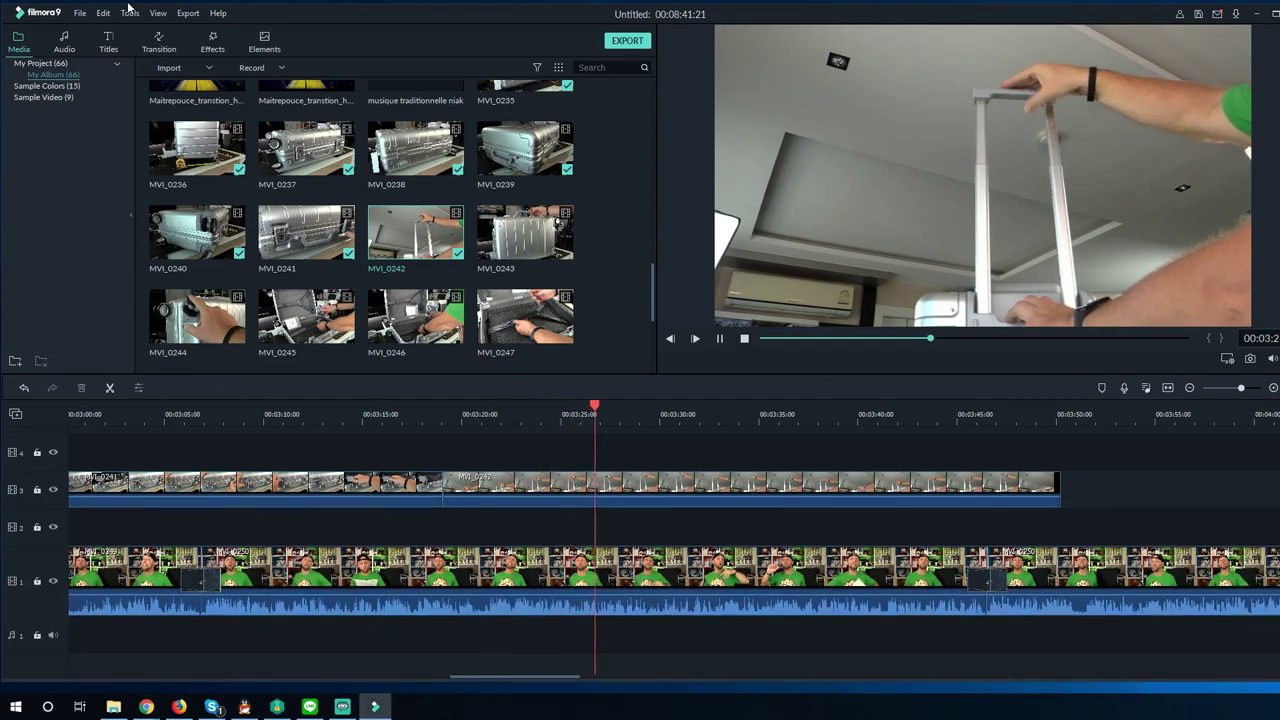
pyautogui.click(159, 44)
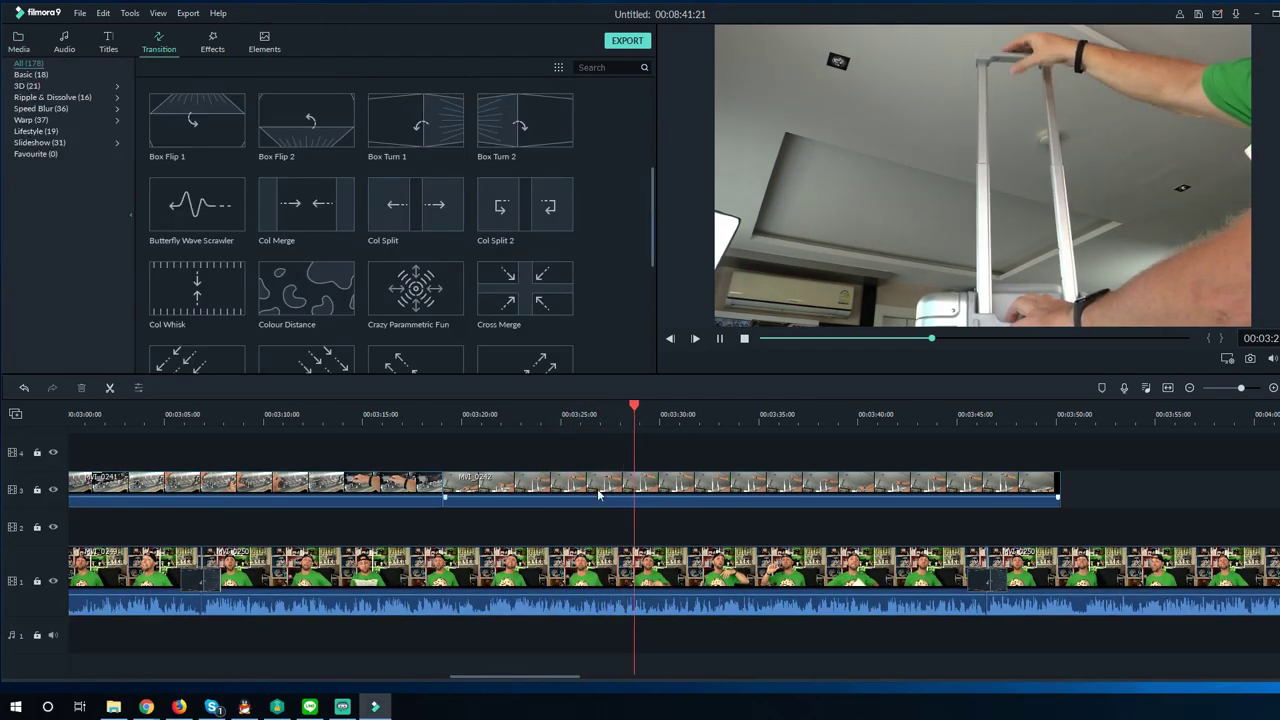
pyautogui.click(530, 479)
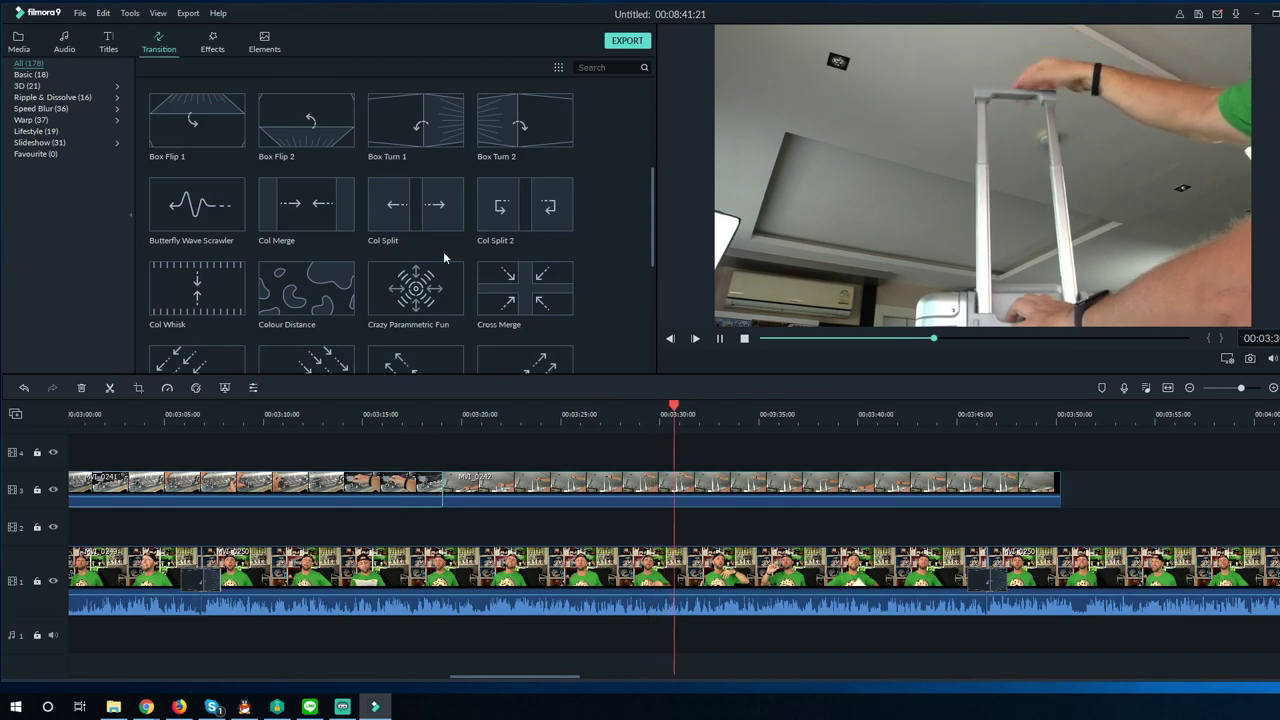
# Add a Col Merge transition at the cut between the MVI_0241 and MVI_0242 clips on video track 3
pyautogui.click(307, 205)
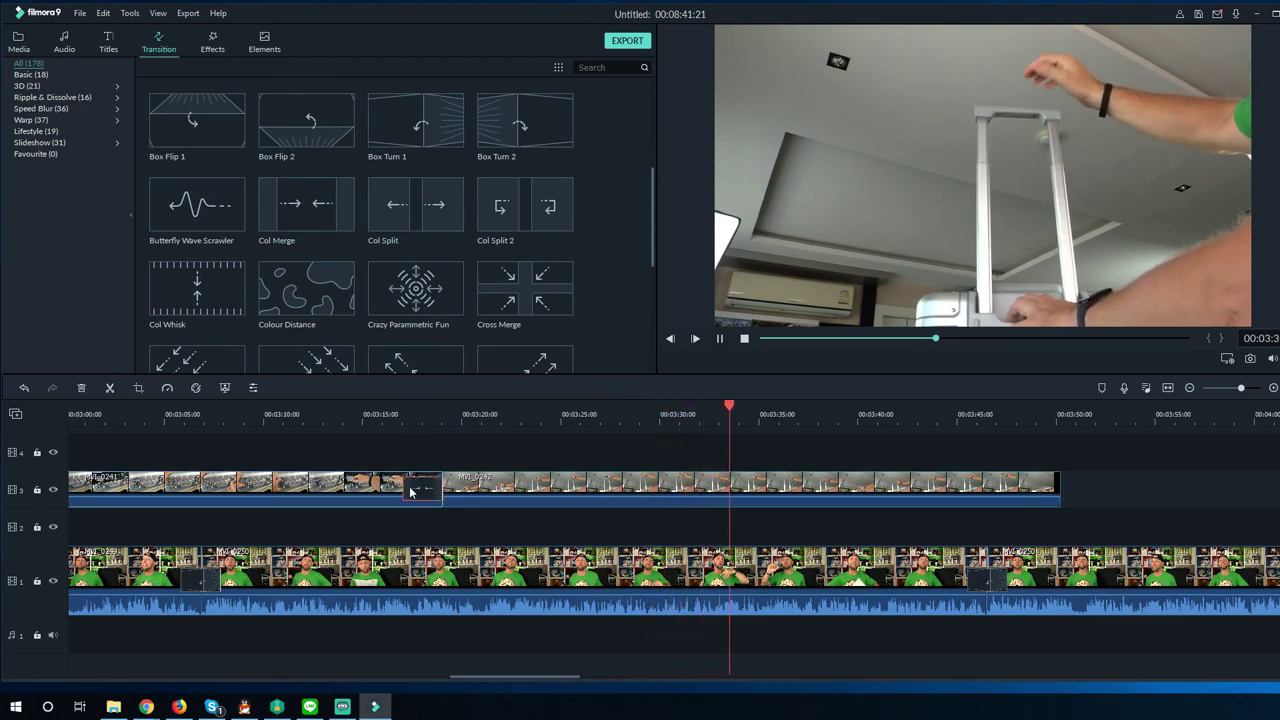
pyautogui.moveTo(410, 491); pyautogui.dragTo(427, 488)
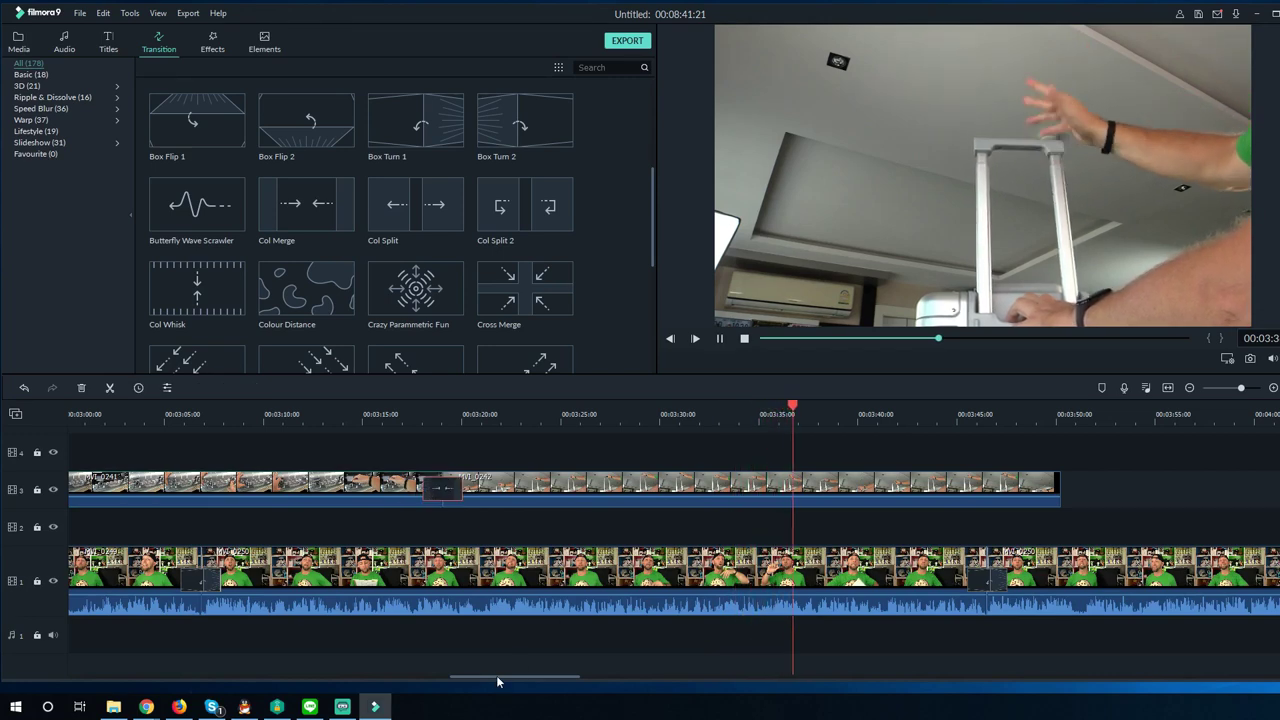
# Add the MVI_0244 clip directly after MVI_0242 on video track 3 and play it back
pyautogui.moveTo(497, 681); pyautogui.dragTo(543, 681)
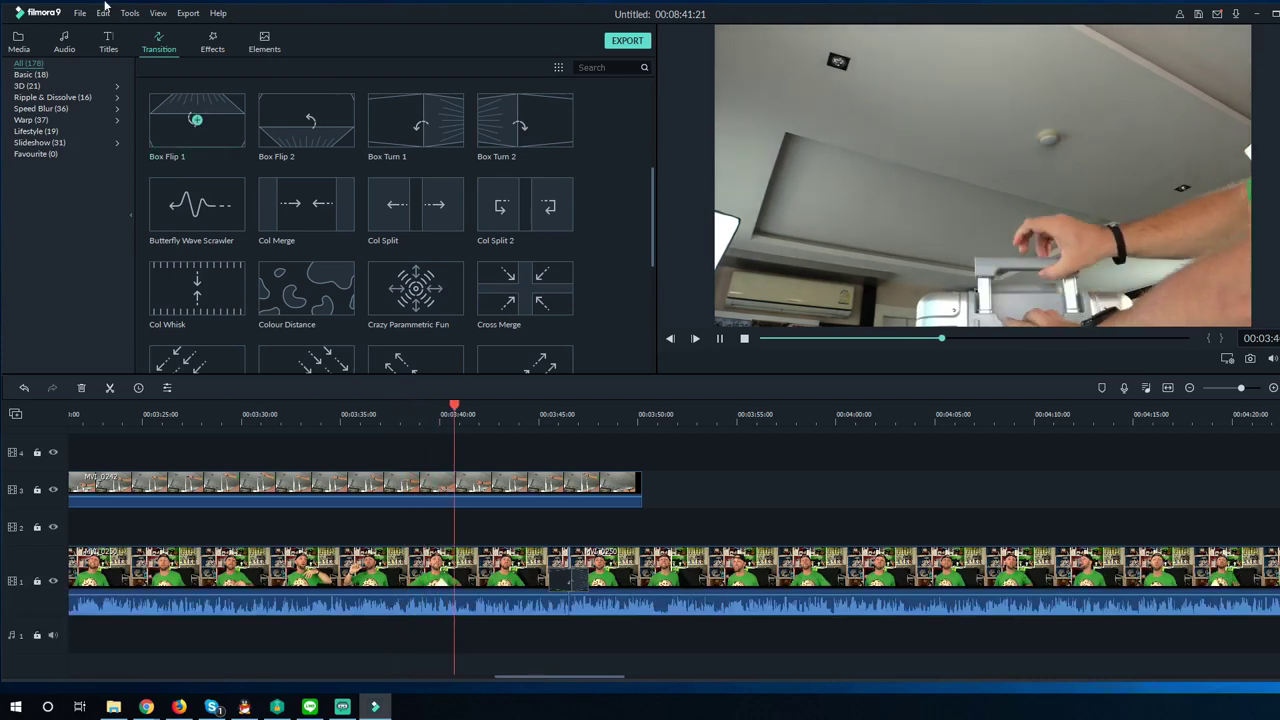
pyautogui.click(20, 48)
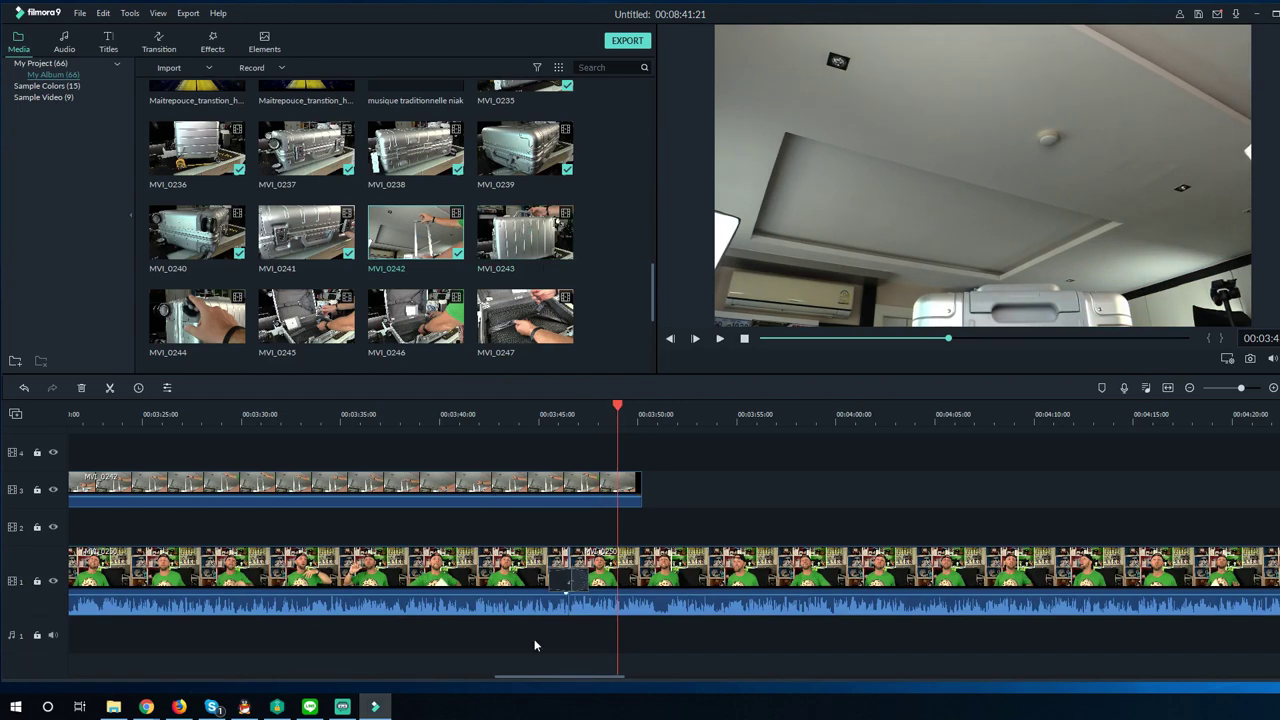
pyautogui.moveTo(517, 680); pyautogui.dragTo(534, 678)
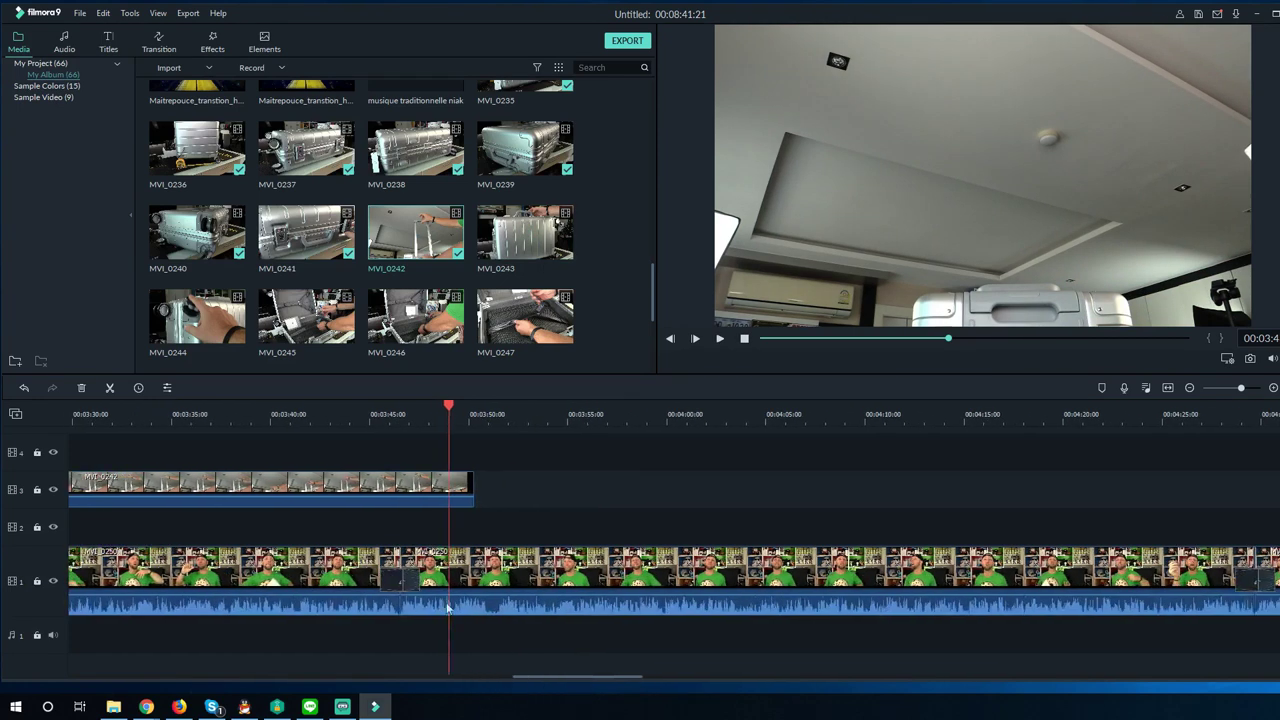
pyautogui.moveTo(528, 503); pyautogui.dragTo(476, 497)
pyautogui.press('space')
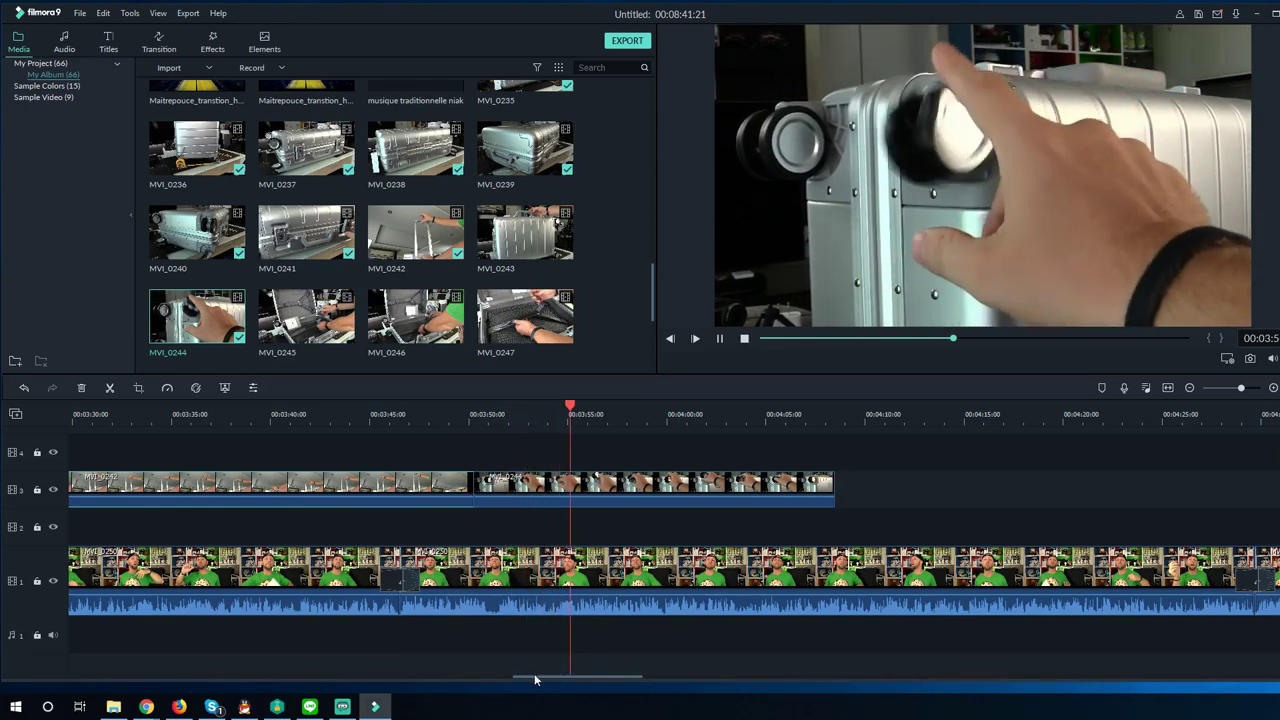
# Split the presenter clip MVI_0250 on track 1 shortly before the end of the MVI_0244 clip above it
pyautogui.moveTo(534, 678); pyautogui.dragTo(588, 679)
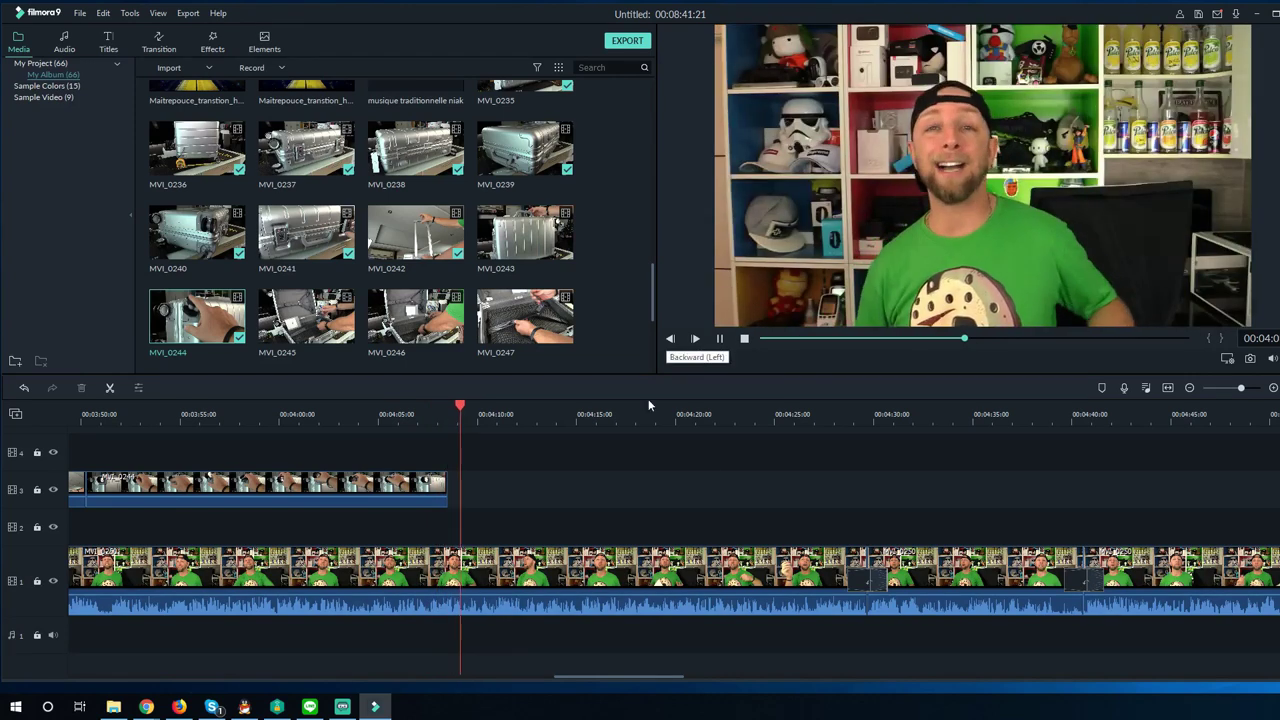
pyautogui.press('space')
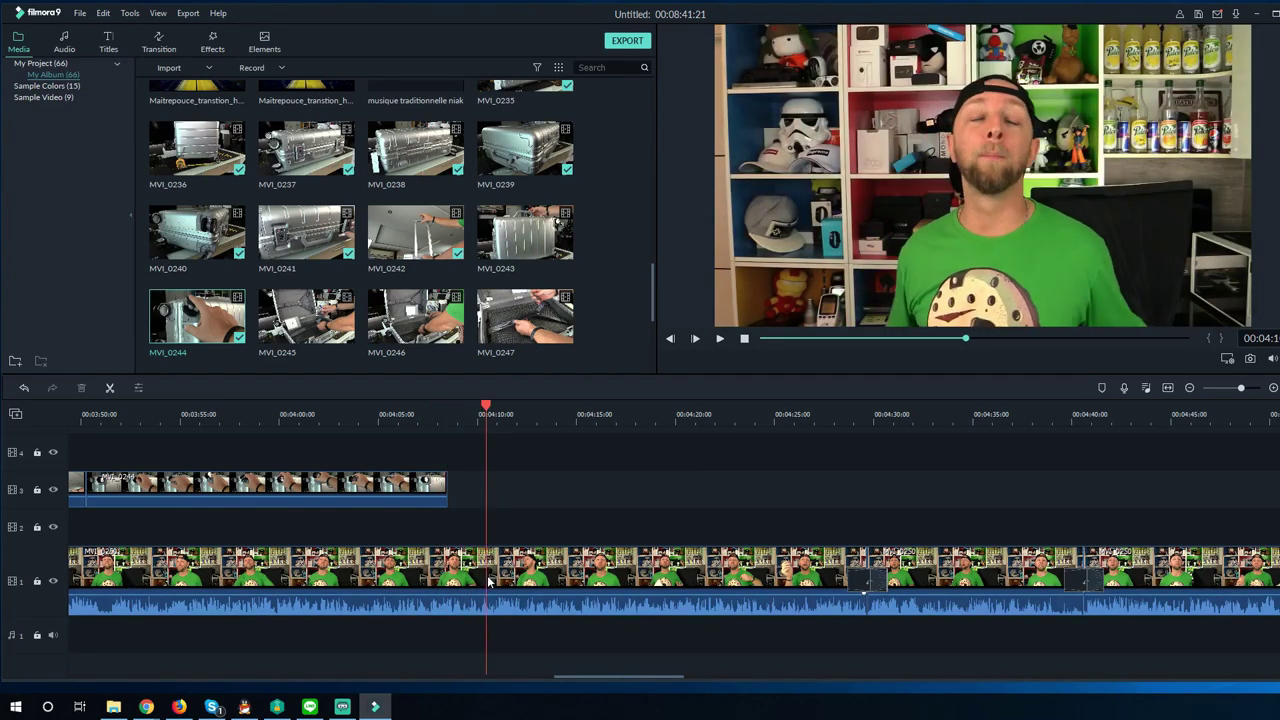
pyautogui.click(437, 572)
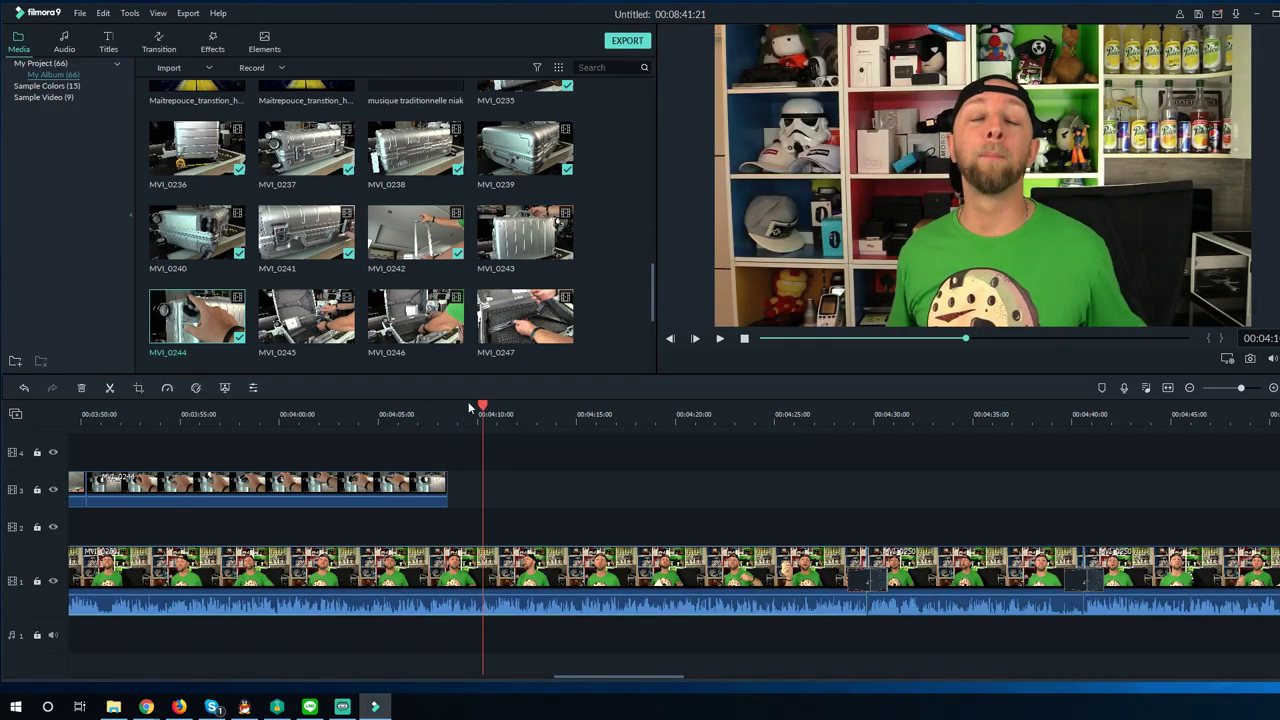
pyautogui.click(424, 408)
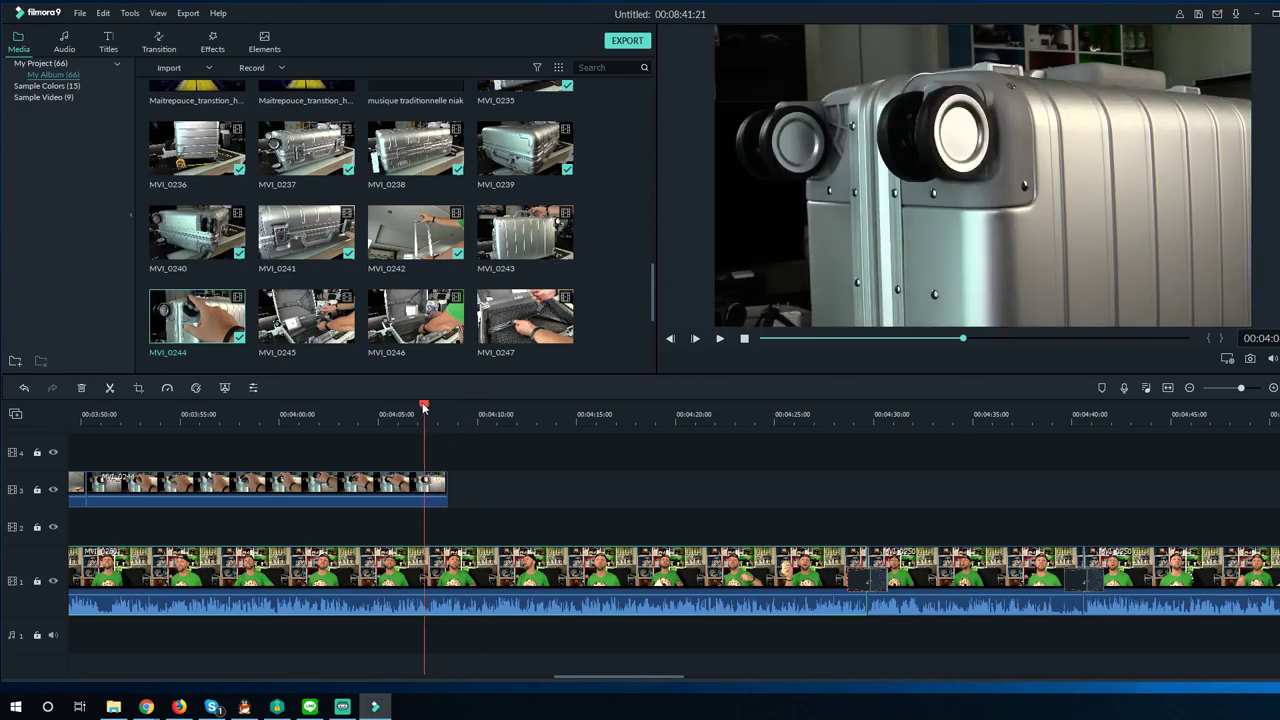
pyautogui.hotkey('ctrl', 'b')
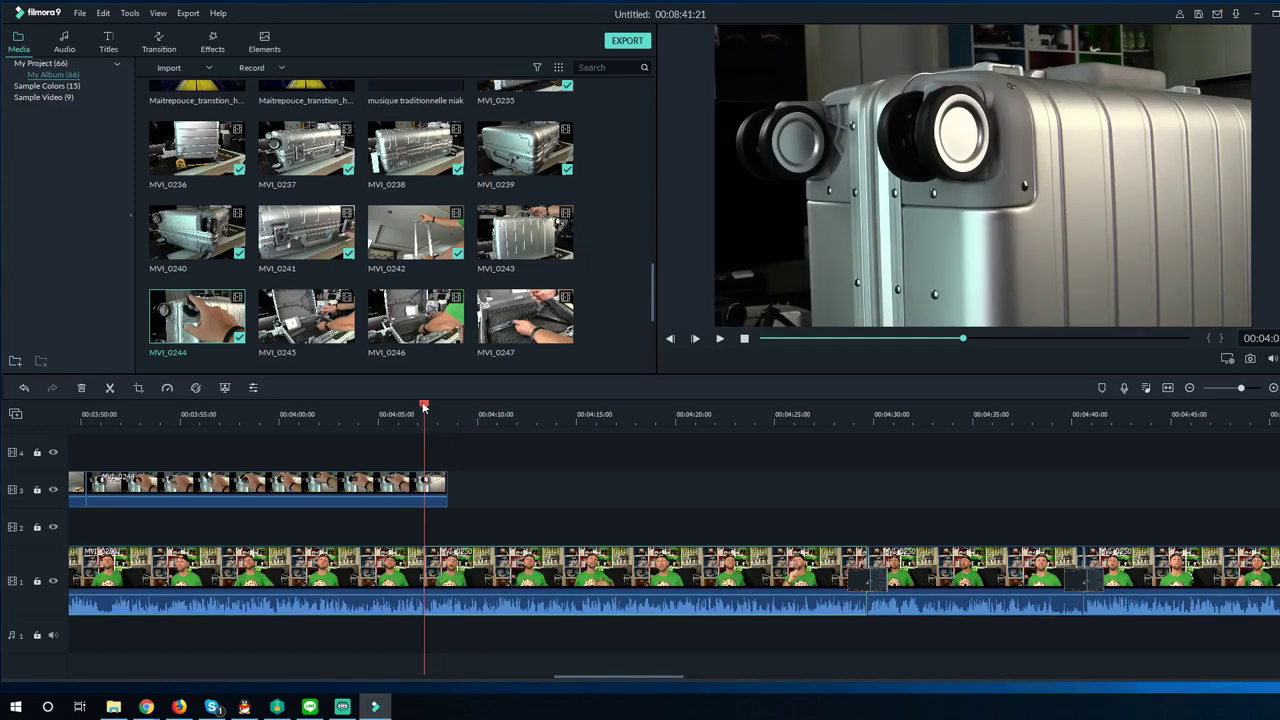
# Apply Pan & Zoom to the presenter segment after the split, enlarging and repositioning the end frame around him
pyautogui.rightClick(566, 578)
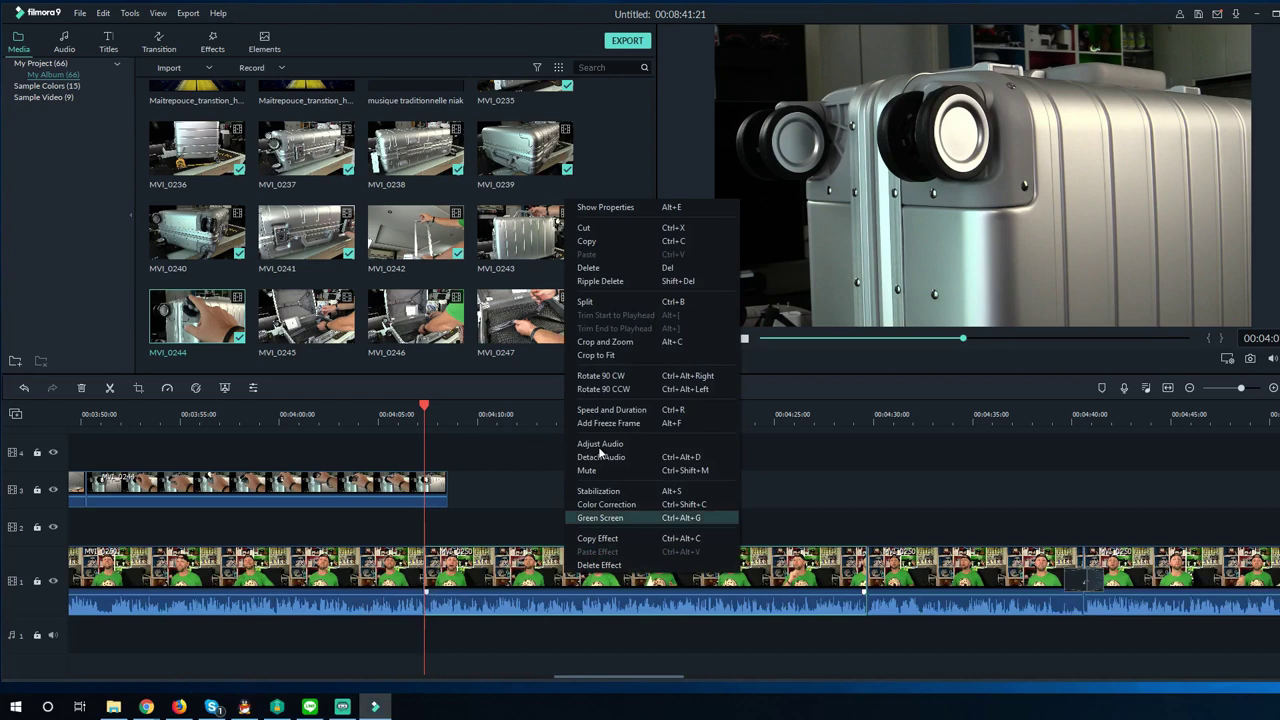
pyautogui.click(611, 343)
pyautogui.click(494, 144)
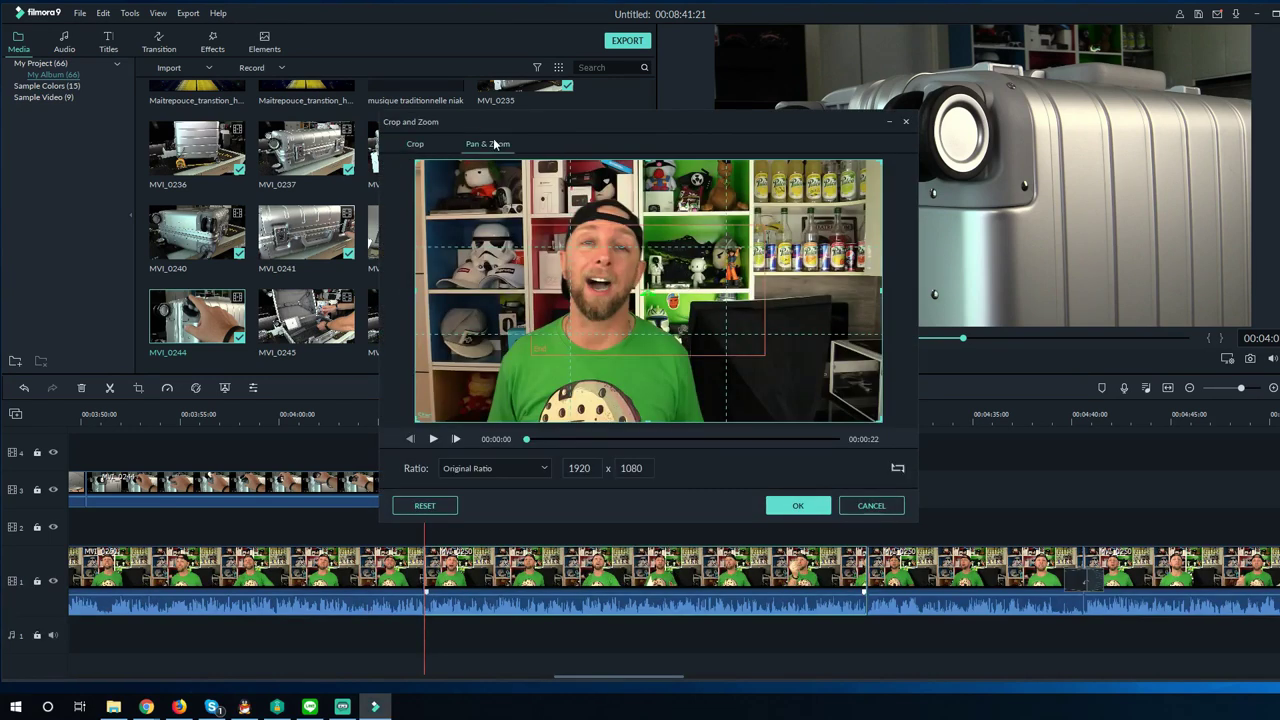
pyautogui.click(669, 262)
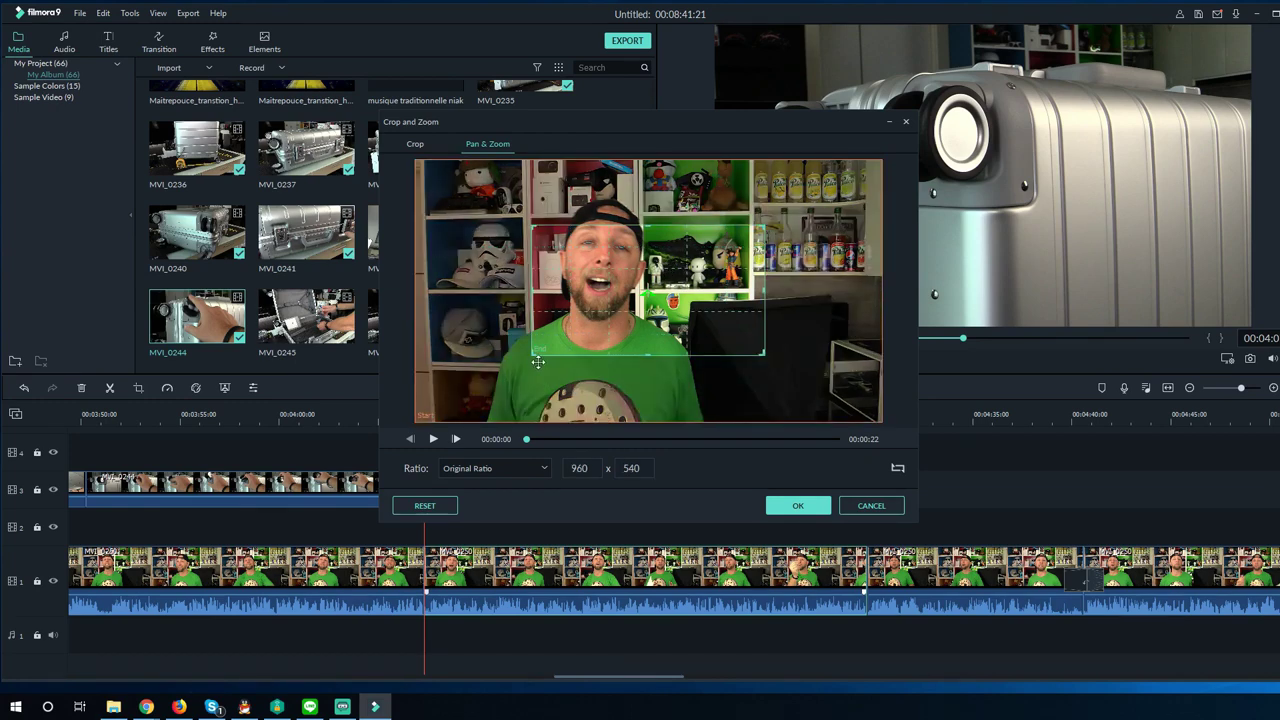
pyautogui.moveTo(535, 352); pyautogui.dragTo(430, 414)
pyautogui.moveTo(640, 335); pyautogui.dragTo(683, 290)
pyautogui.click(798, 507)
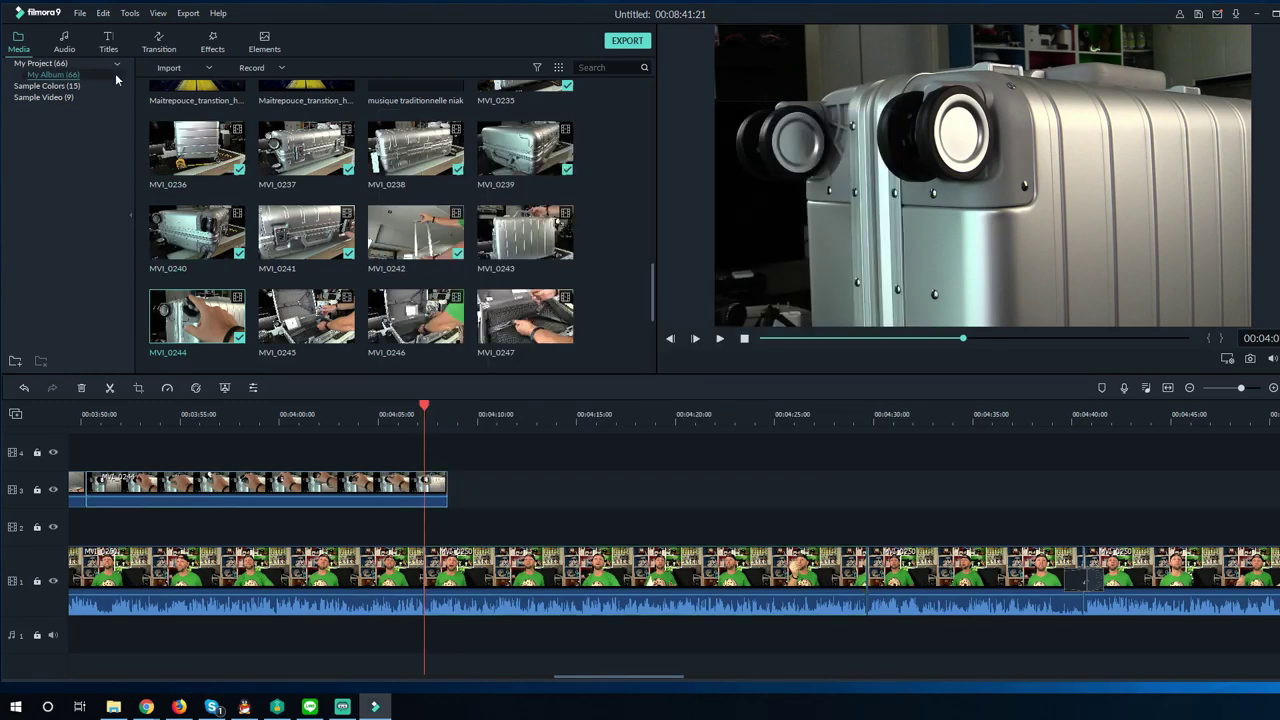
# Add Col Whisk transitions at both ends of MVI_0244, centering the first on the cut with MVI_0242, and preview them
pyautogui.click(160, 44)
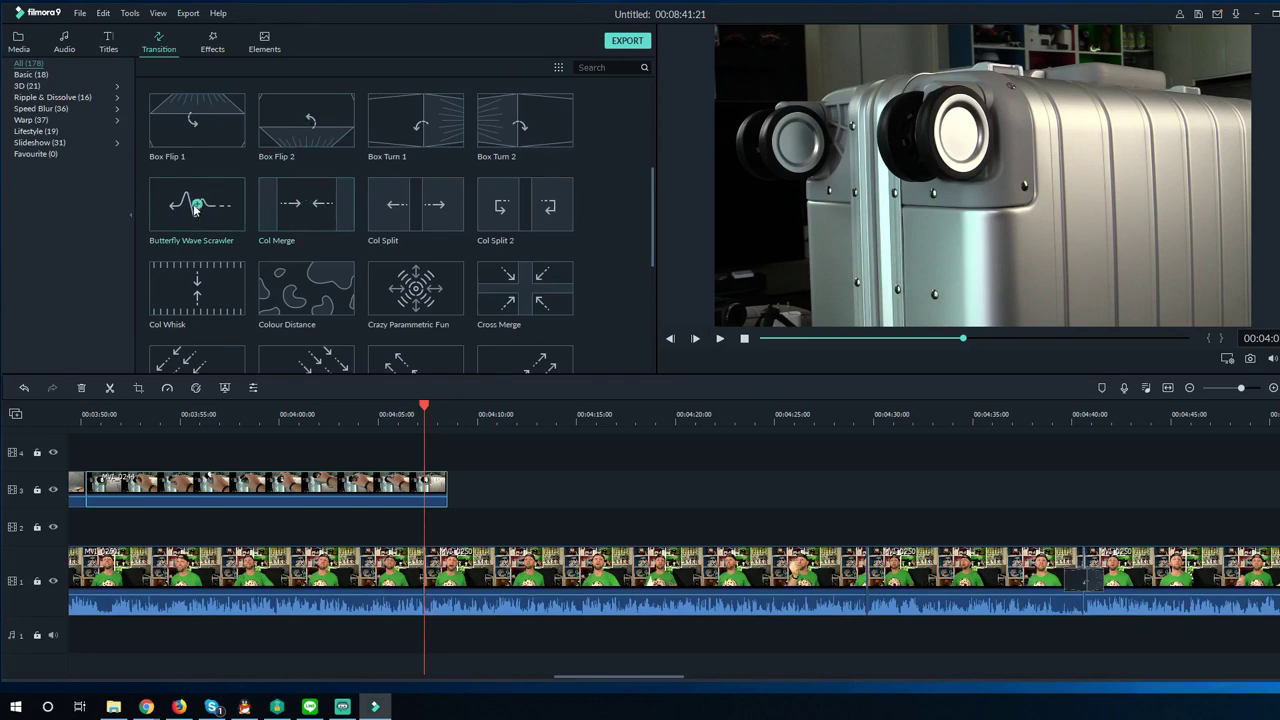
pyautogui.doubleClick(197, 291)
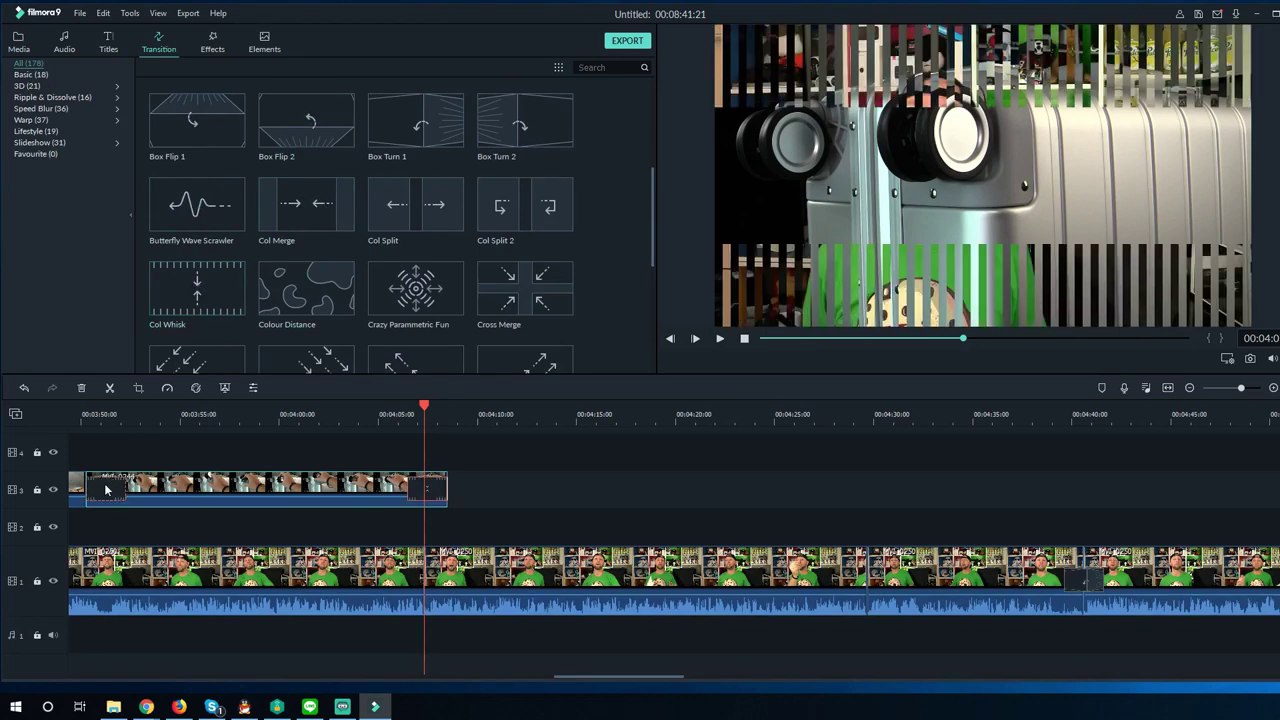
pyautogui.click(94, 494)
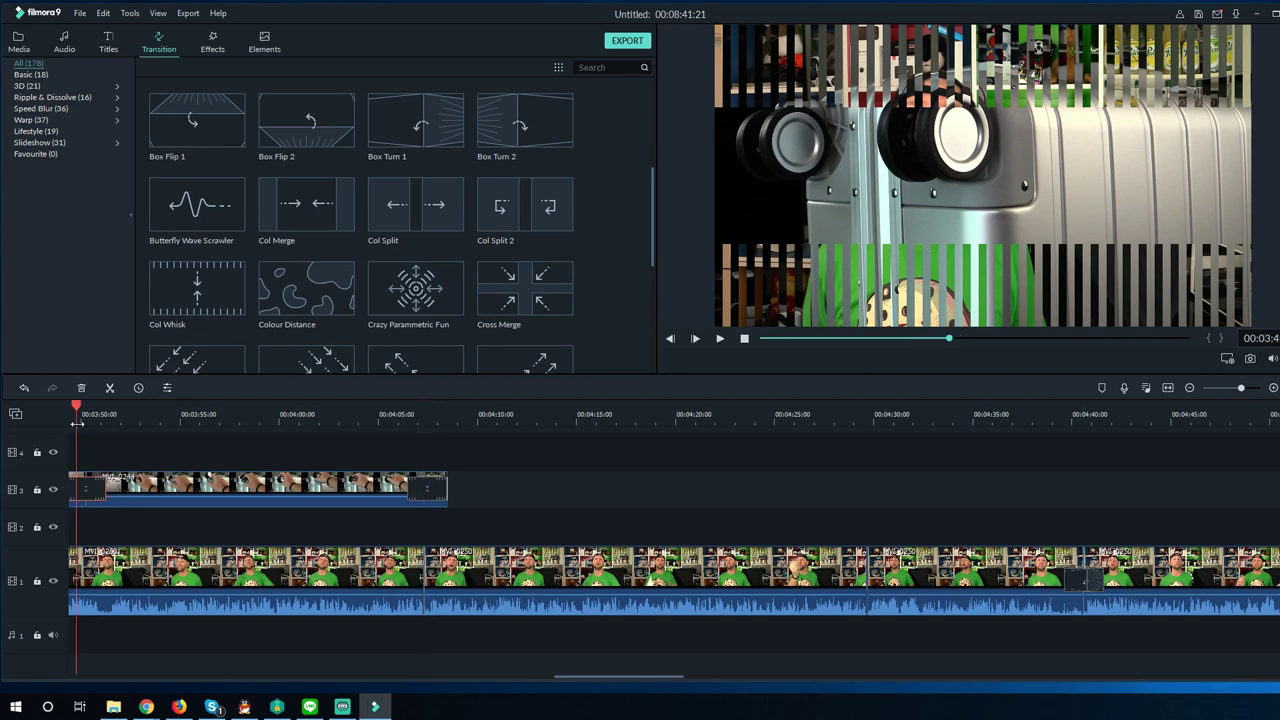
pyautogui.press('space')
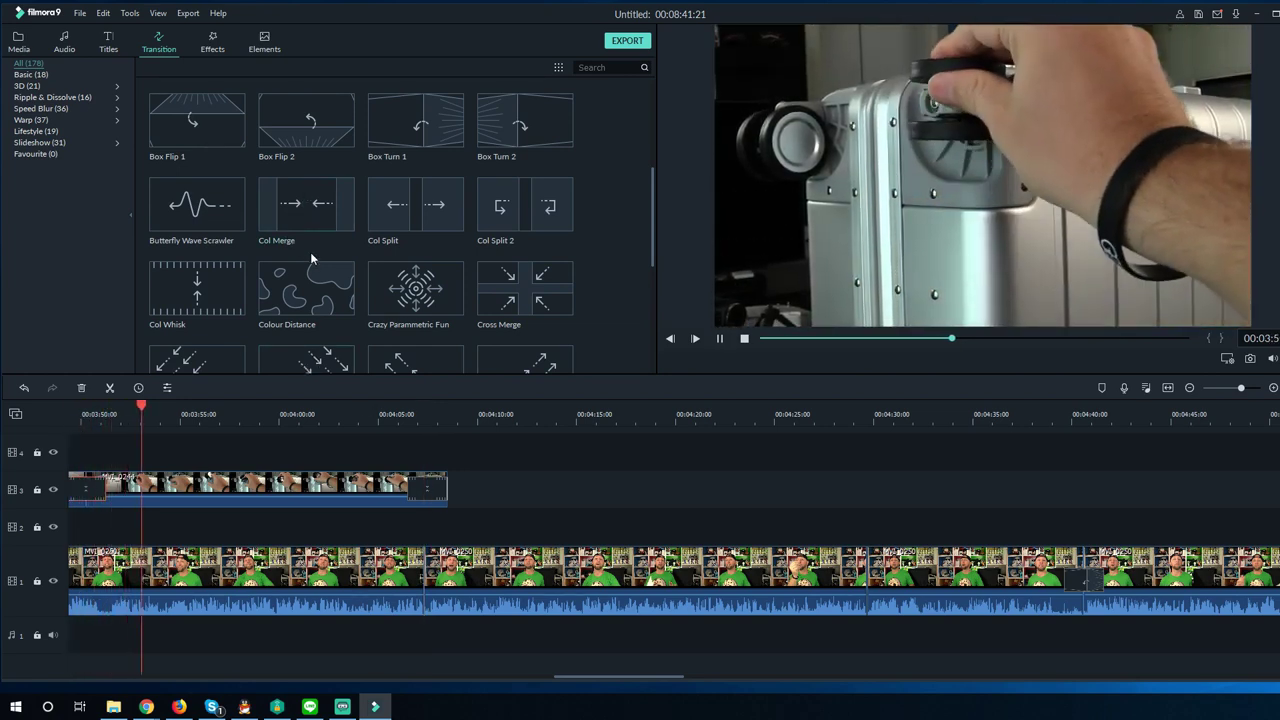
# Add the MVI_0243 clip directly after MVI_0244 on video track 3 and preview the transition between them
pyautogui.click(19, 42)
pyautogui.moveTo(531, 231); pyautogui.dragTo(440, 492)
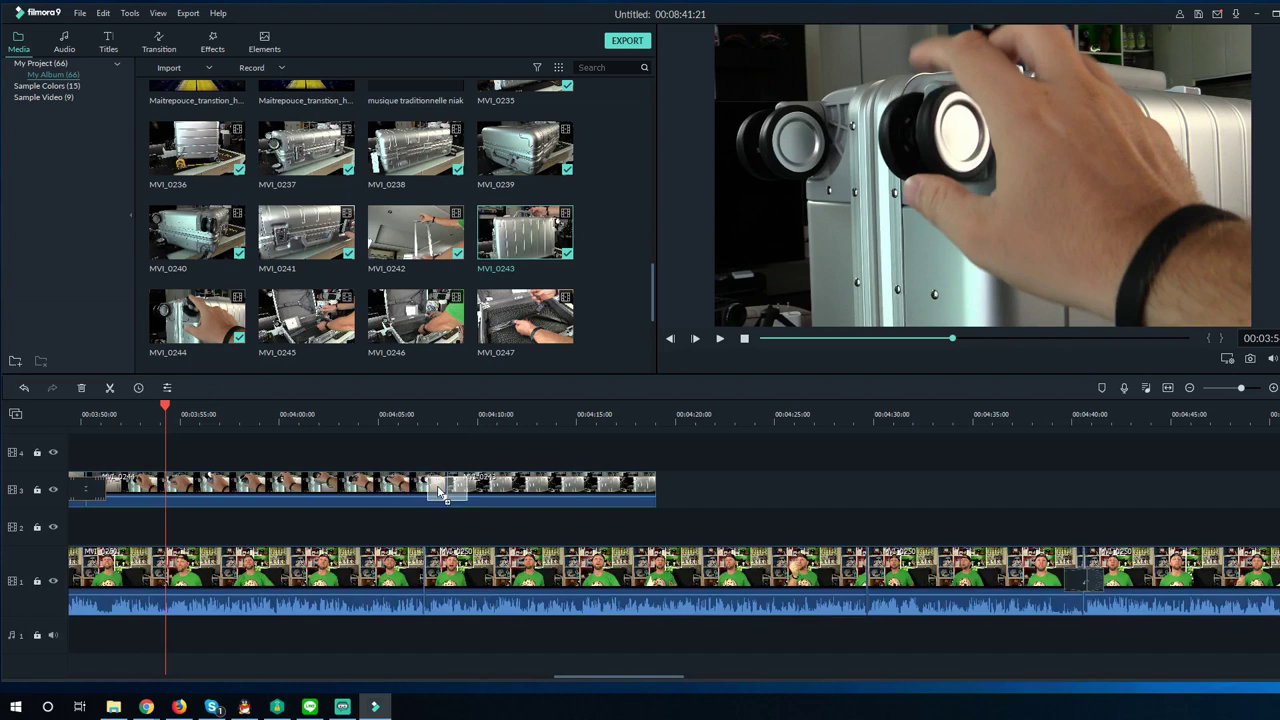
pyautogui.click(310, 418)
pyautogui.press('space')
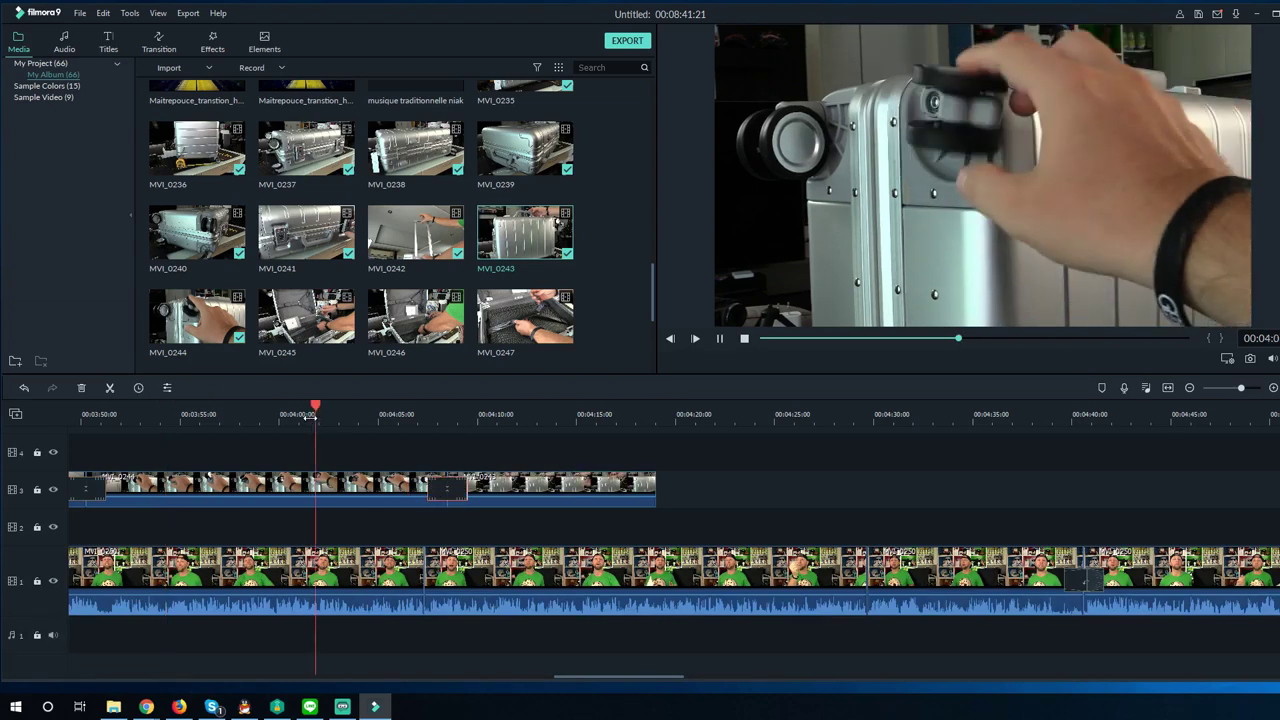
pyautogui.click(412, 415)
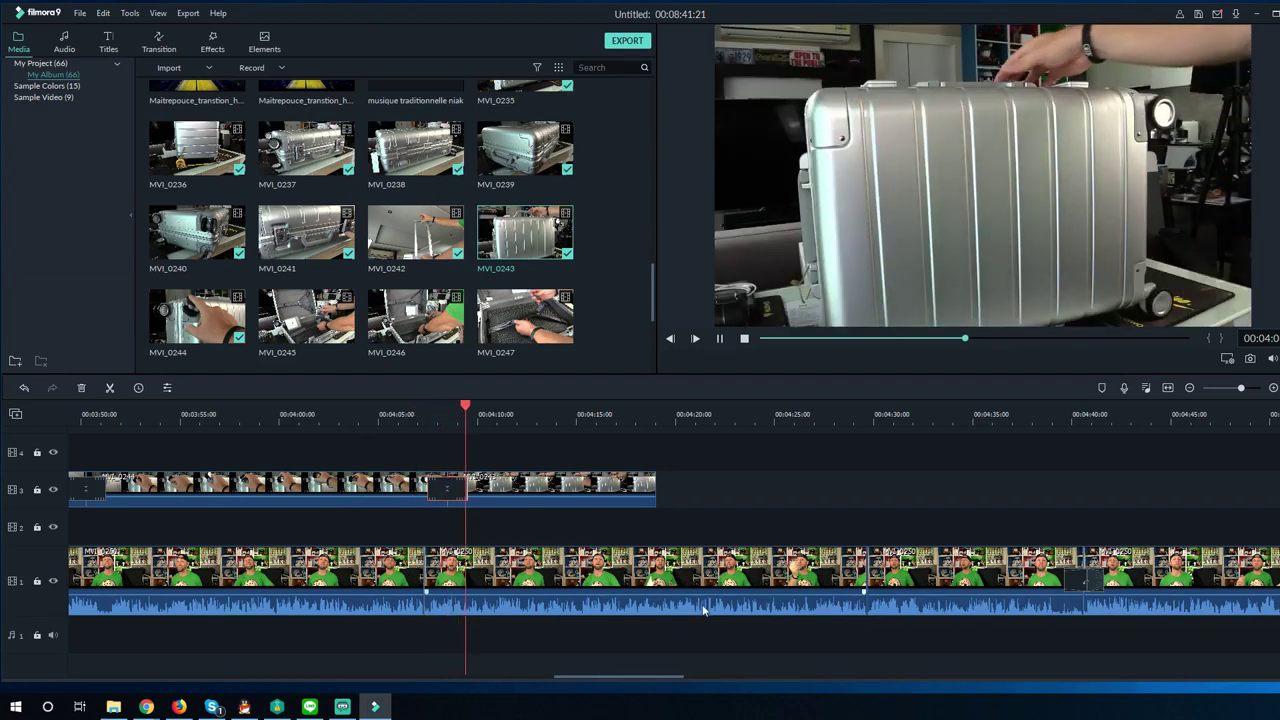
pyautogui.rightClick(672, 603)
pyautogui.press('Escape')
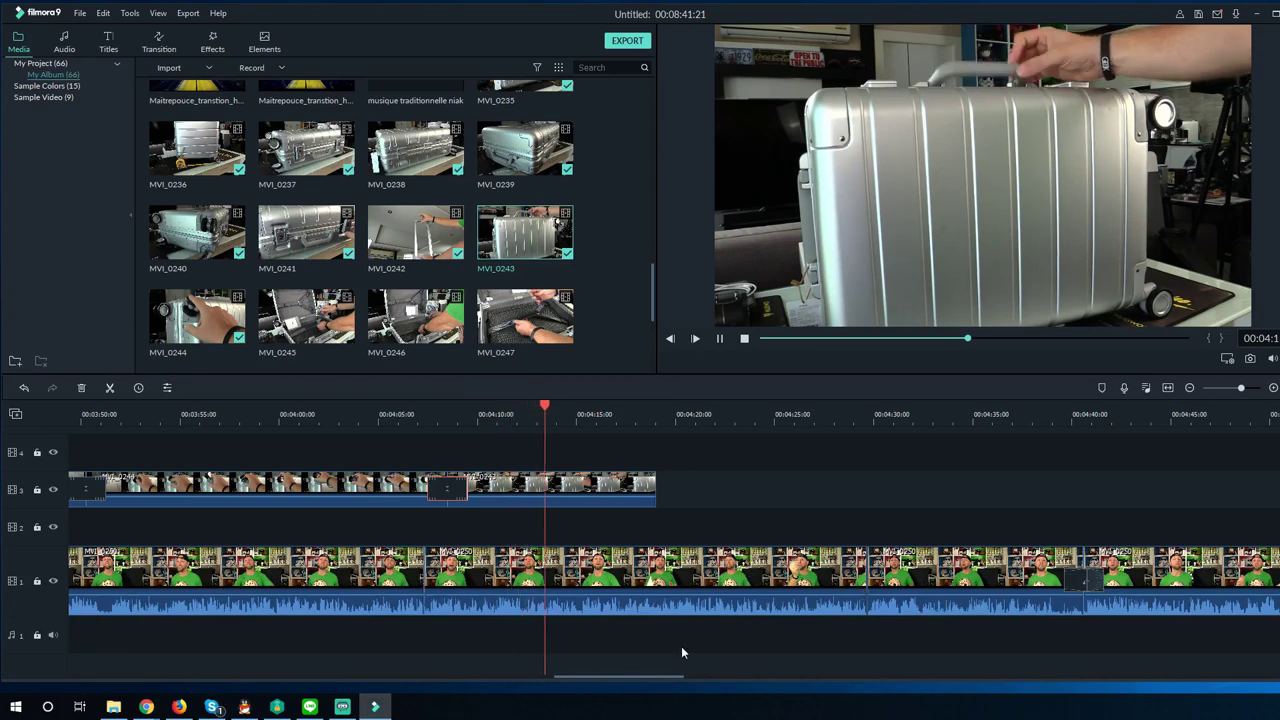
# Place the MVI_0245 clip on video track 2 just after 00:04:30 and play back from its start
pyautogui.moveTo(581, 677); pyautogui.dragTo(622, 683)
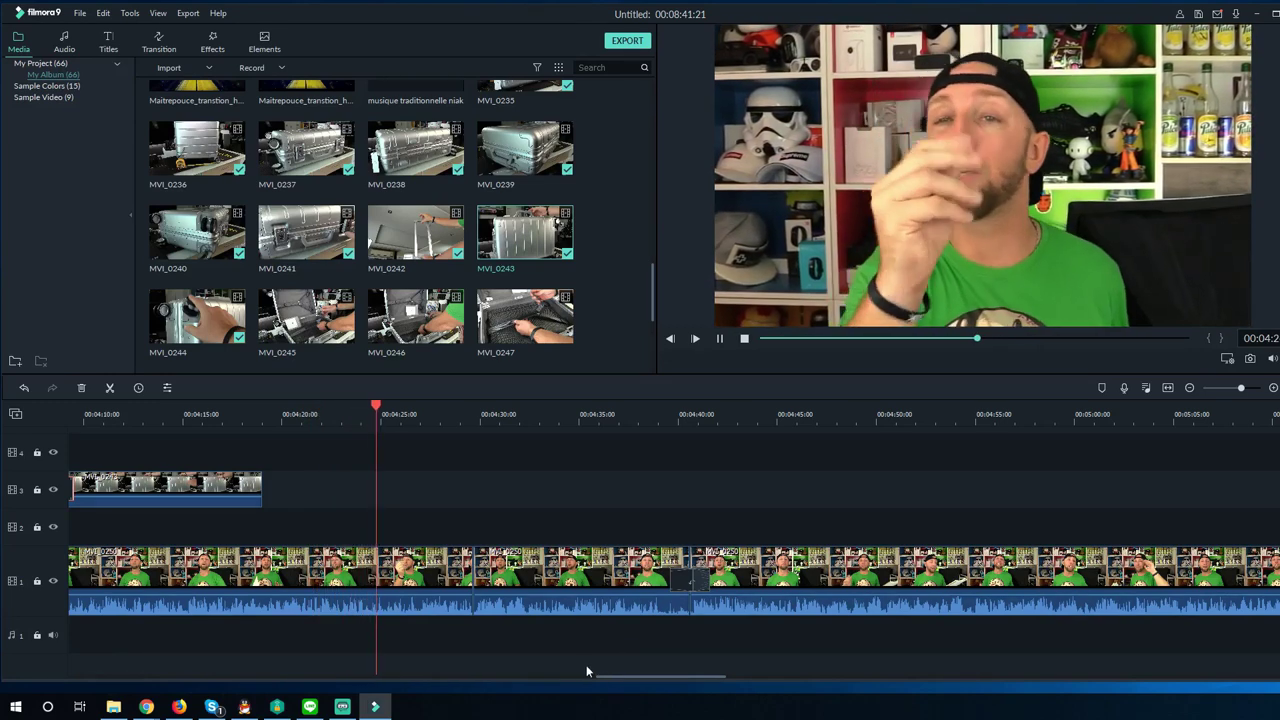
pyautogui.moveTo(618, 683); pyautogui.dragTo(645, 681)
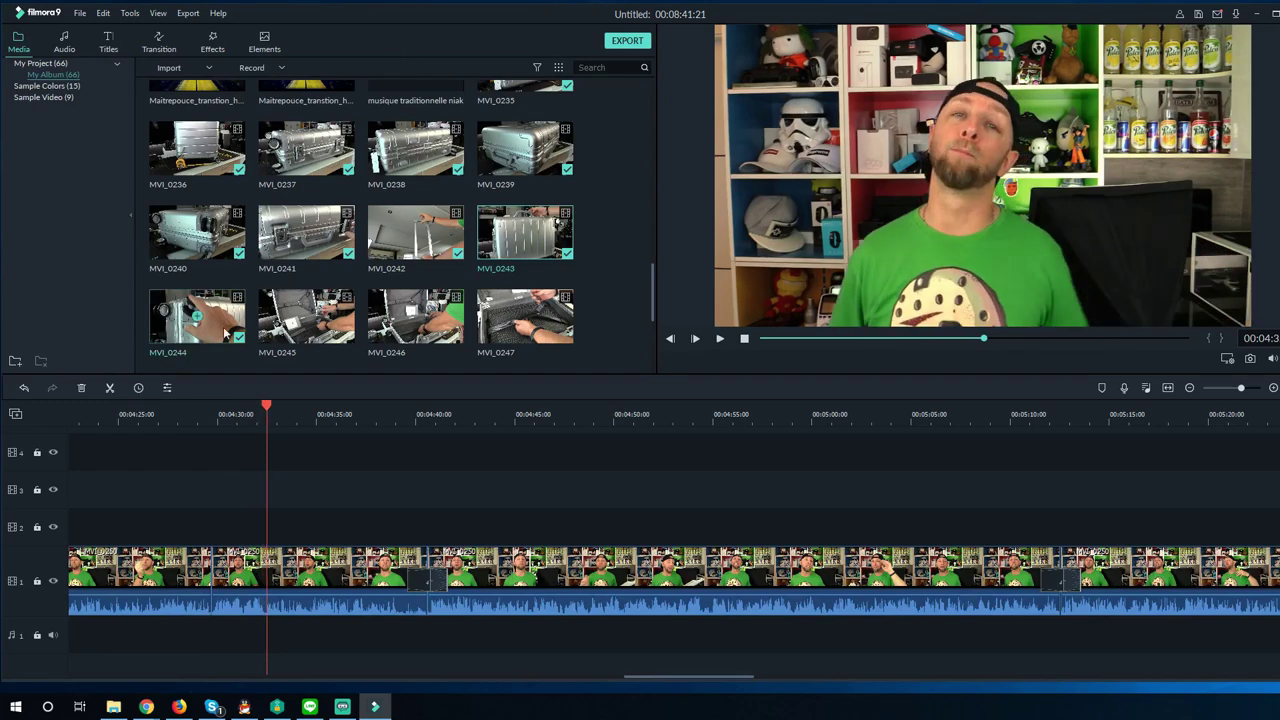
pyautogui.moveTo(306, 320); pyautogui.dragTo(242, 525)
pyautogui.click(229, 468)
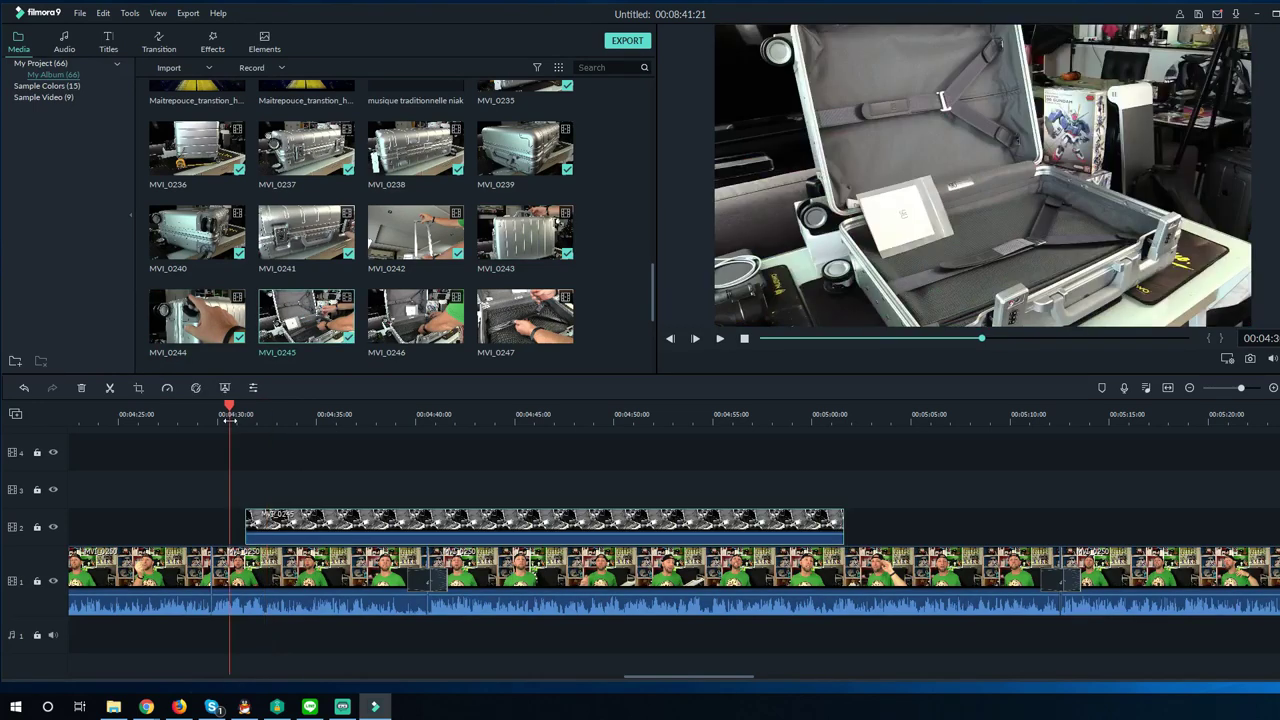
pyautogui.press('space')
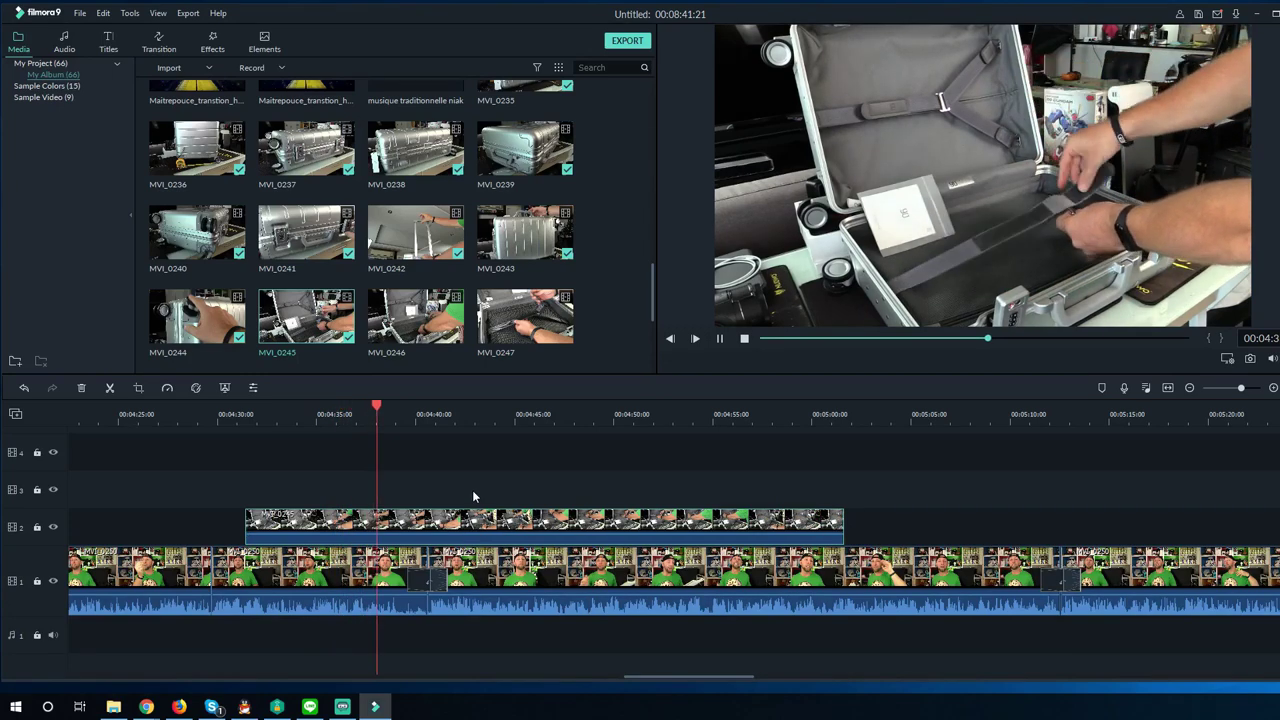
# Add the MVI_0246 clip directly after MVI_0245 on video track 2 and play it back
pyautogui.click(634, 679)
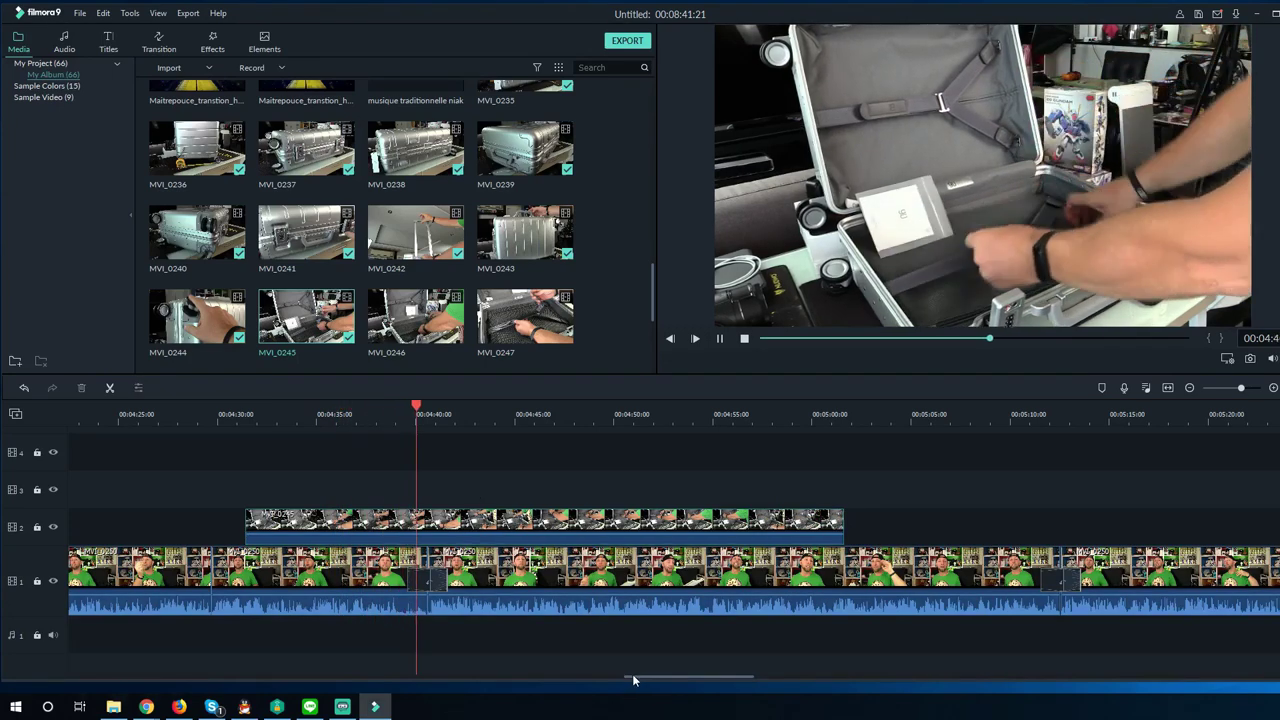
pyautogui.moveTo(634, 679); pyautogui.dragTo(649, 682)
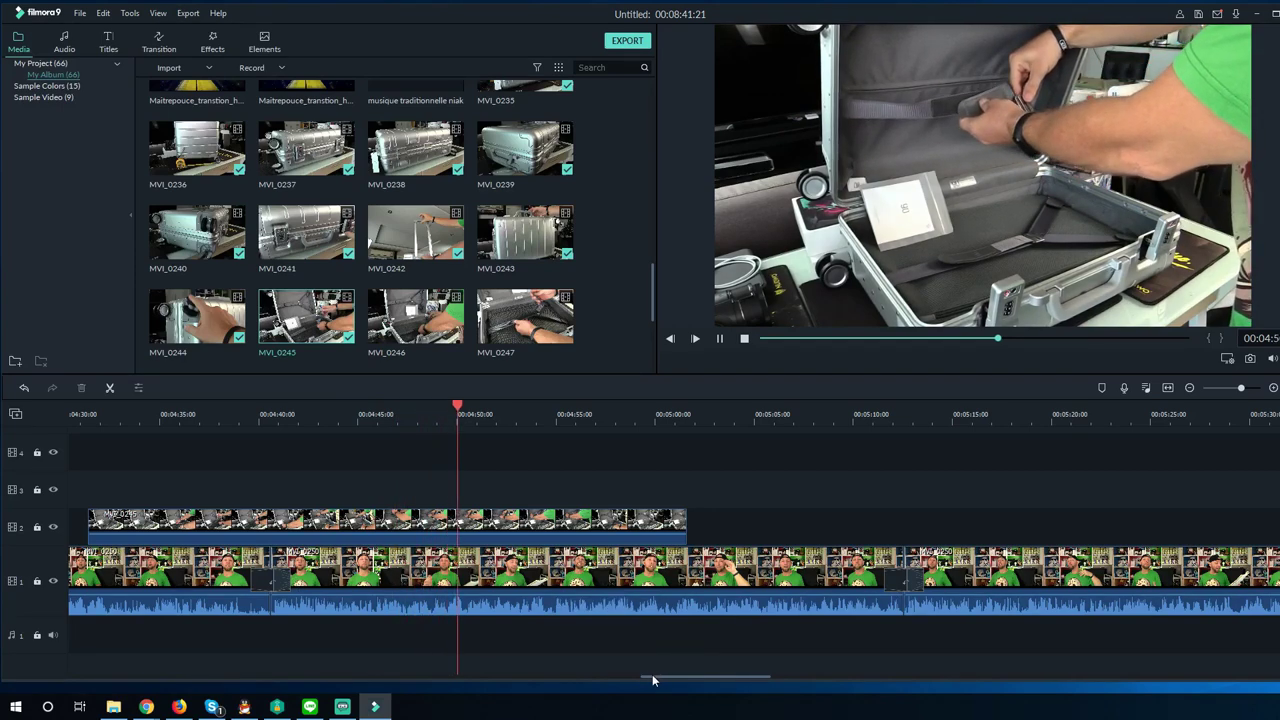
pyautogui.moveTo(652, 680); pyautogui.dragTo(677, 680)
pyautogui.scroll(-3, 457, 334)
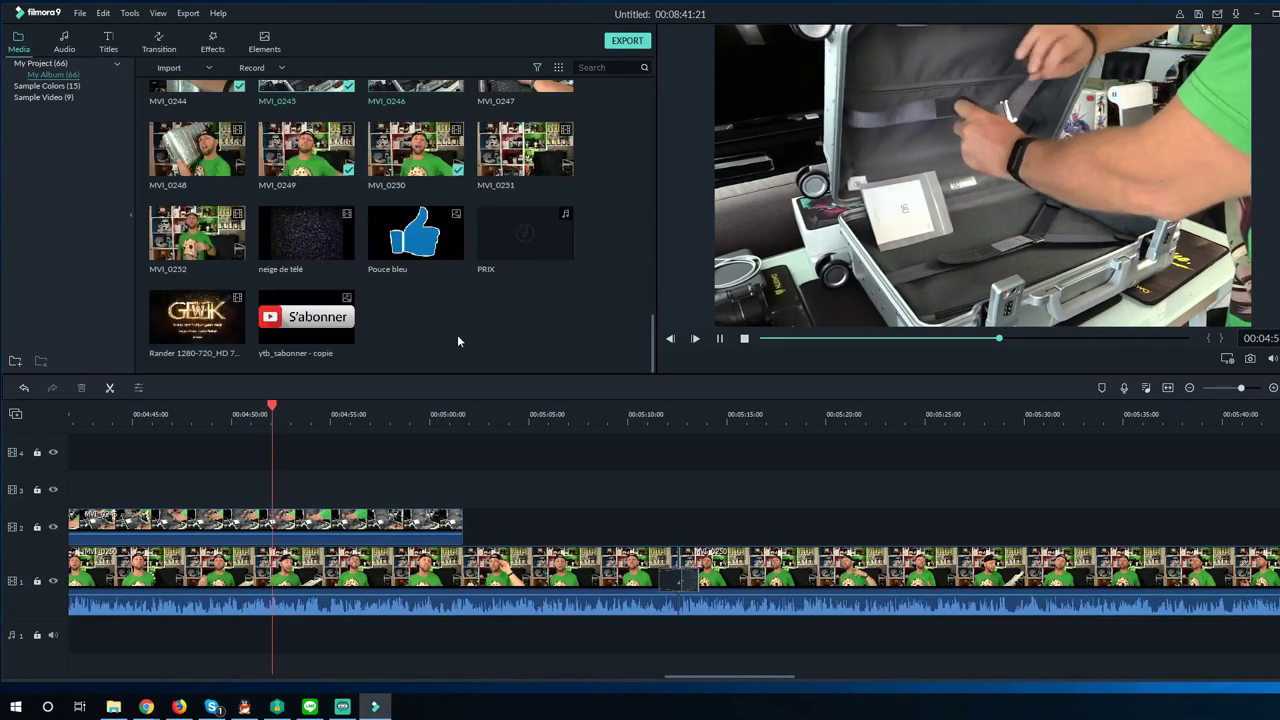
pyautogui.scroll(3, 462, 297)
pyautogui.scroll(-3, 462, 296)
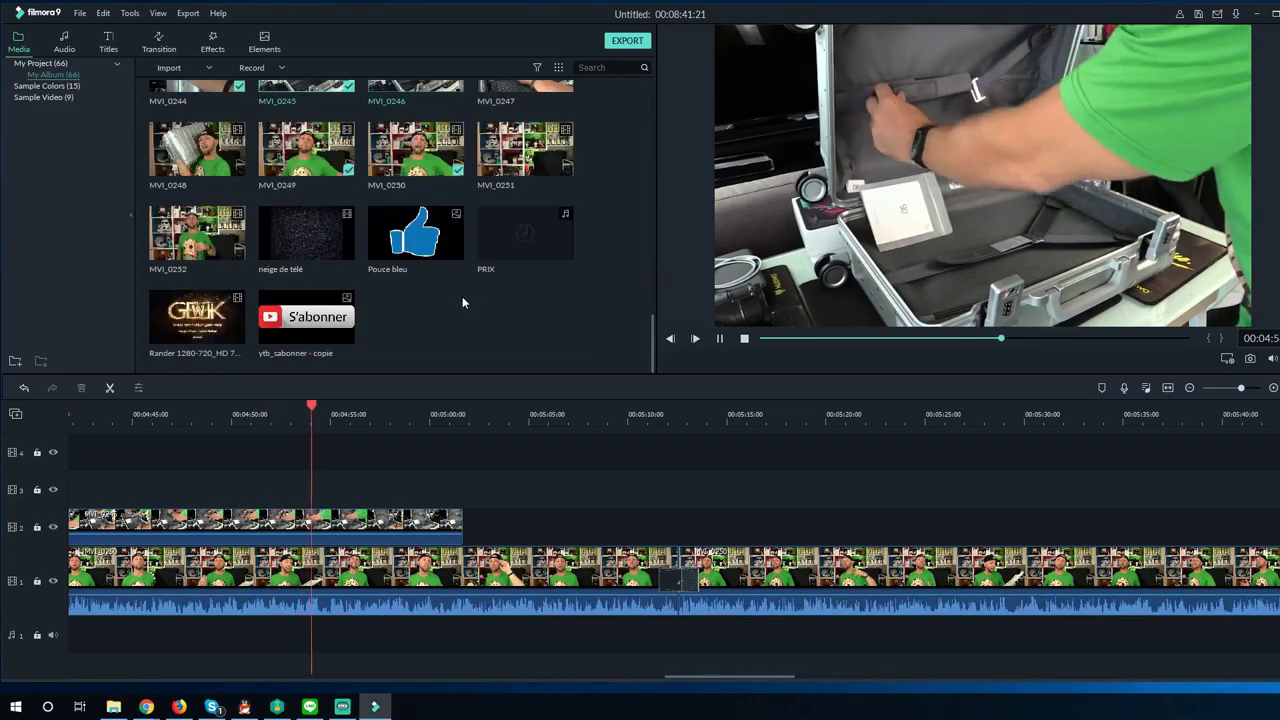
pyautogui.moveTo(653, 326); pyautogui.dragTo(648, 287)
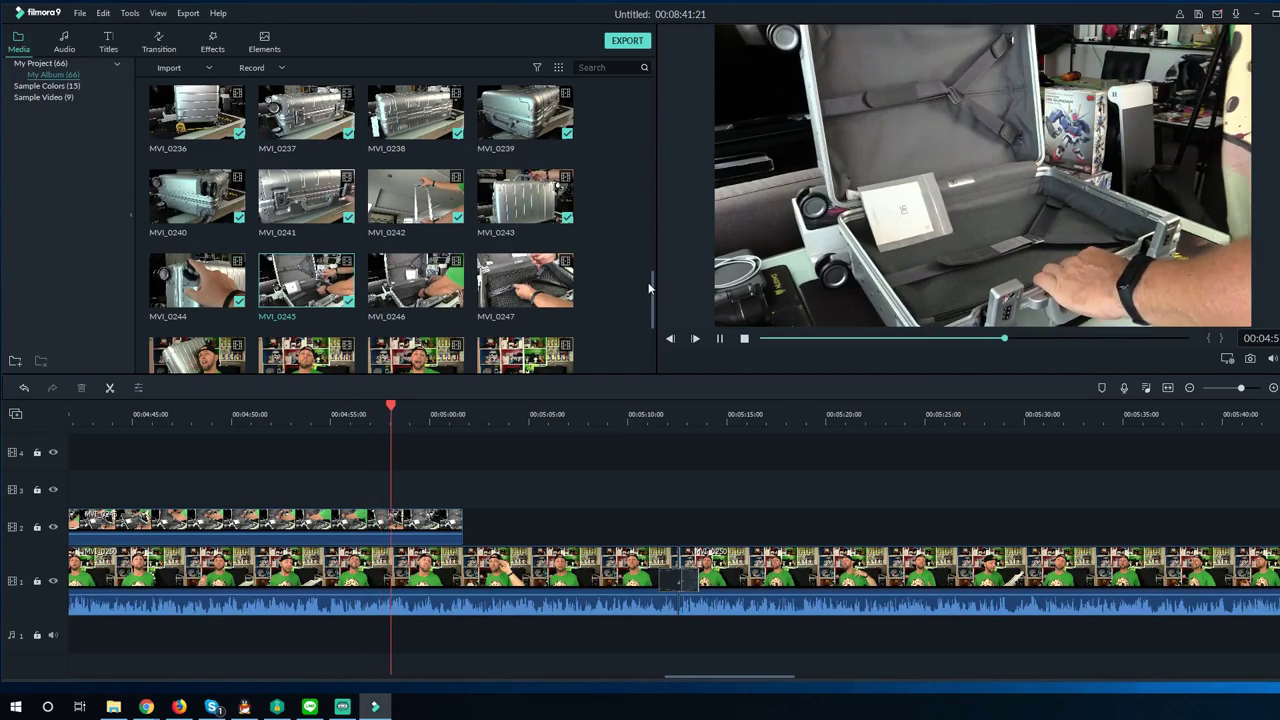
pyautogui.moveTo(415, 280); pyautogui.dragTo(465, 527)
pyautogui.press('space')
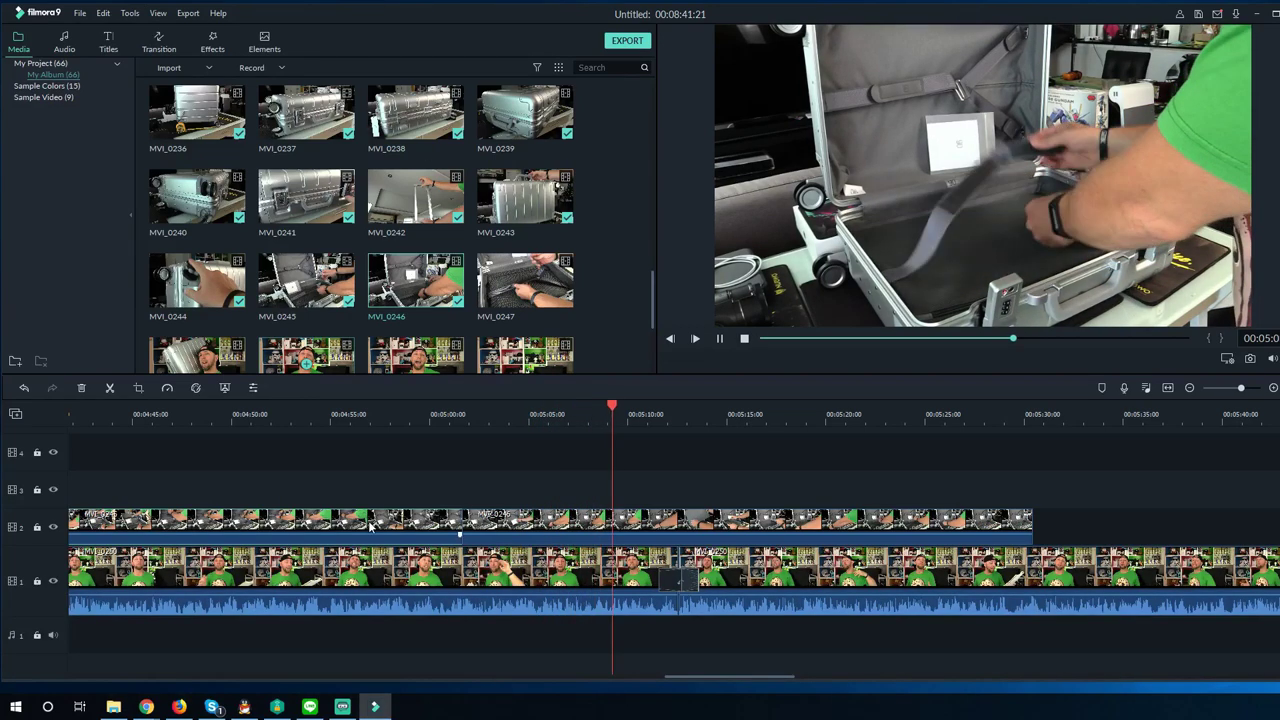
# Stop playback and delete the transition at the cut between the presenter clips near 00:05:13 on video track 1
pyautogui.click(162, 42)
pyautogui.click(415, 292)
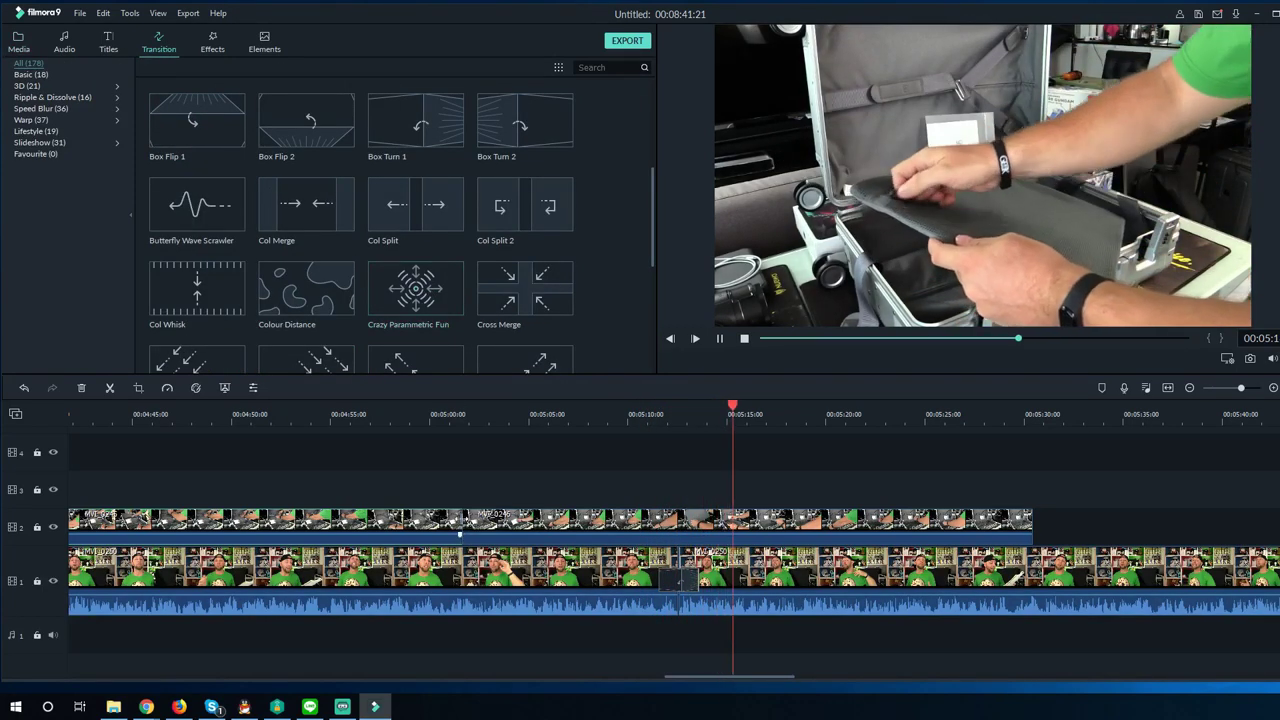
pyautogui.click(652, 420)
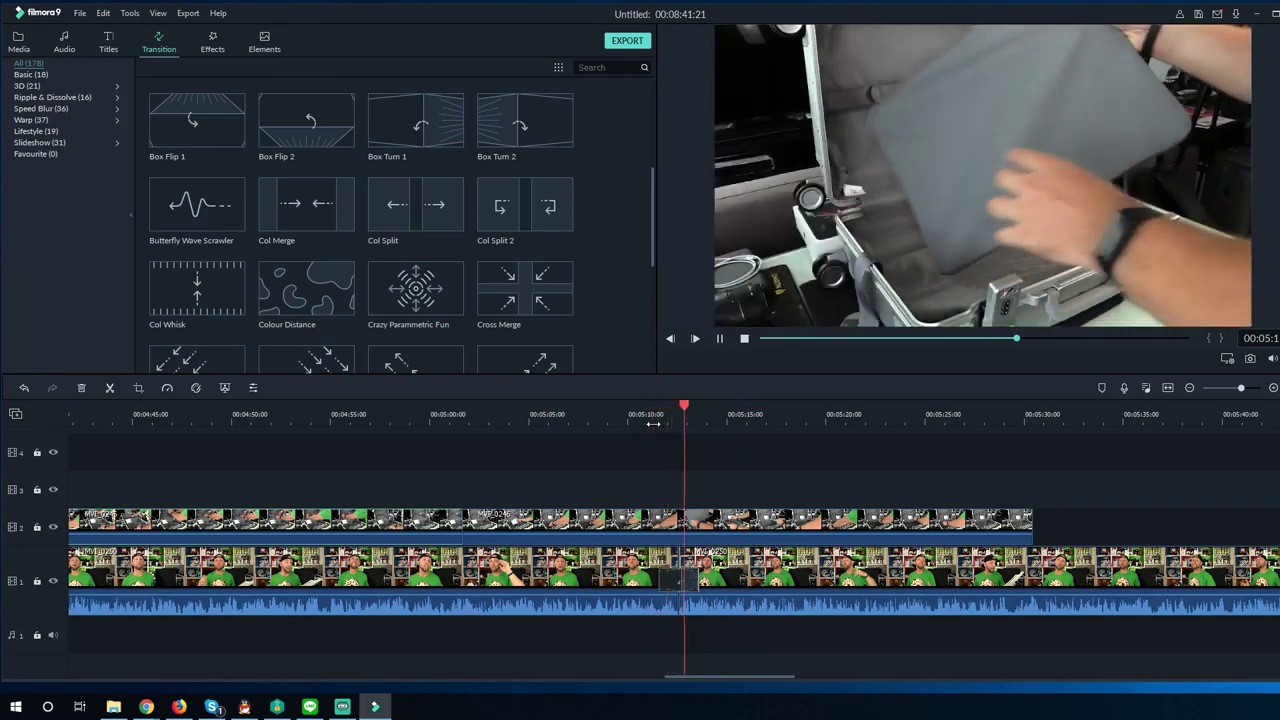
pyautogui.press('space')
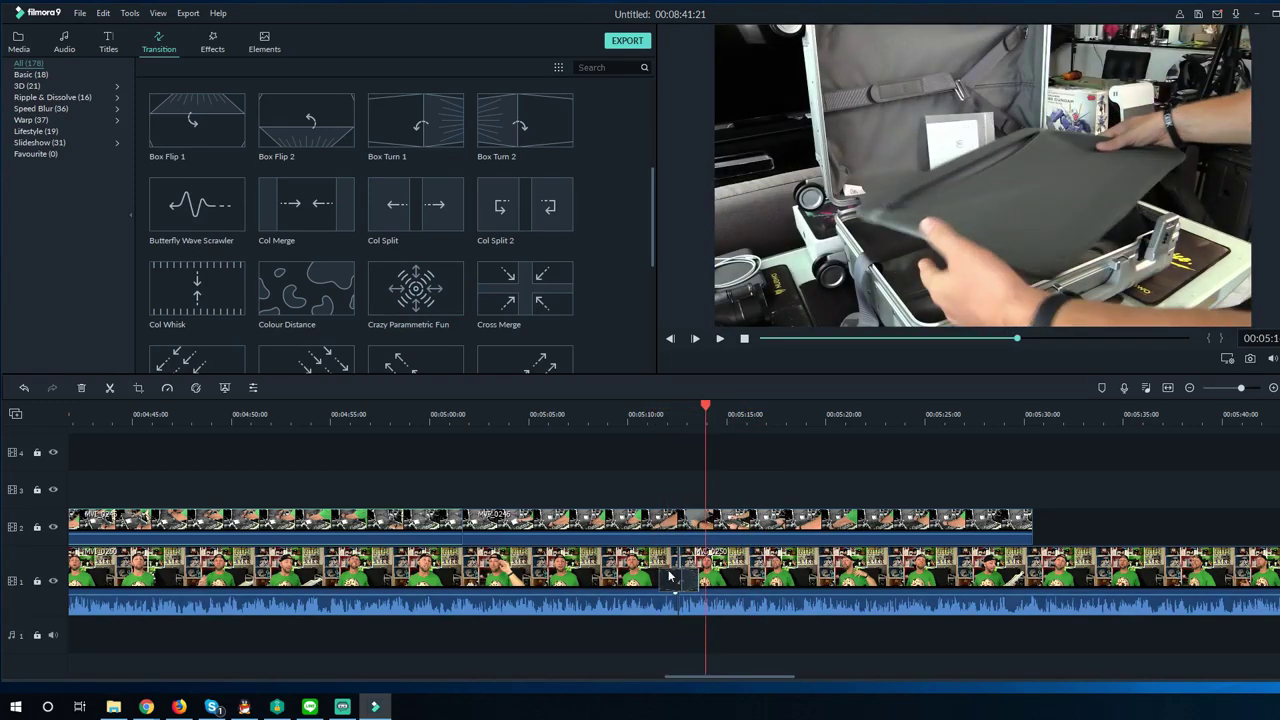
pyautogui.click(672, 578)
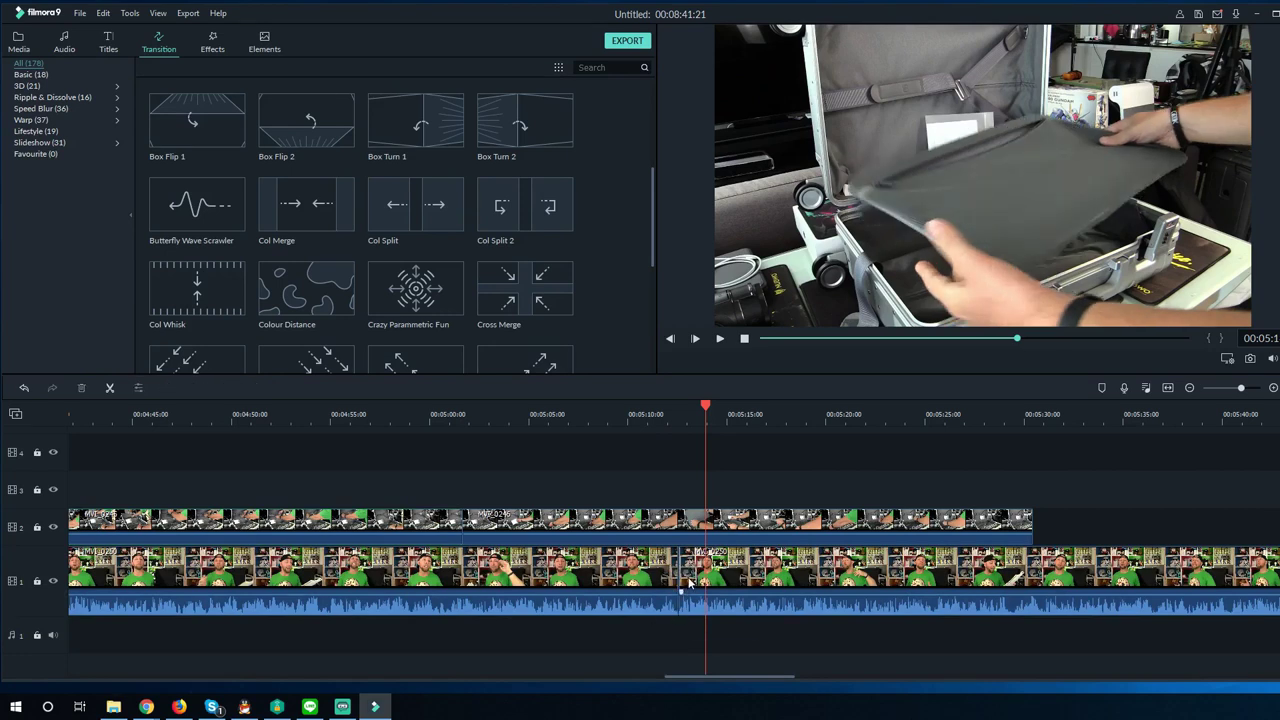
# Shift the second presenter clip slightly later on video track 1 and extend the preceding clip's end to close the gap
pyautogui.click(707, 595)
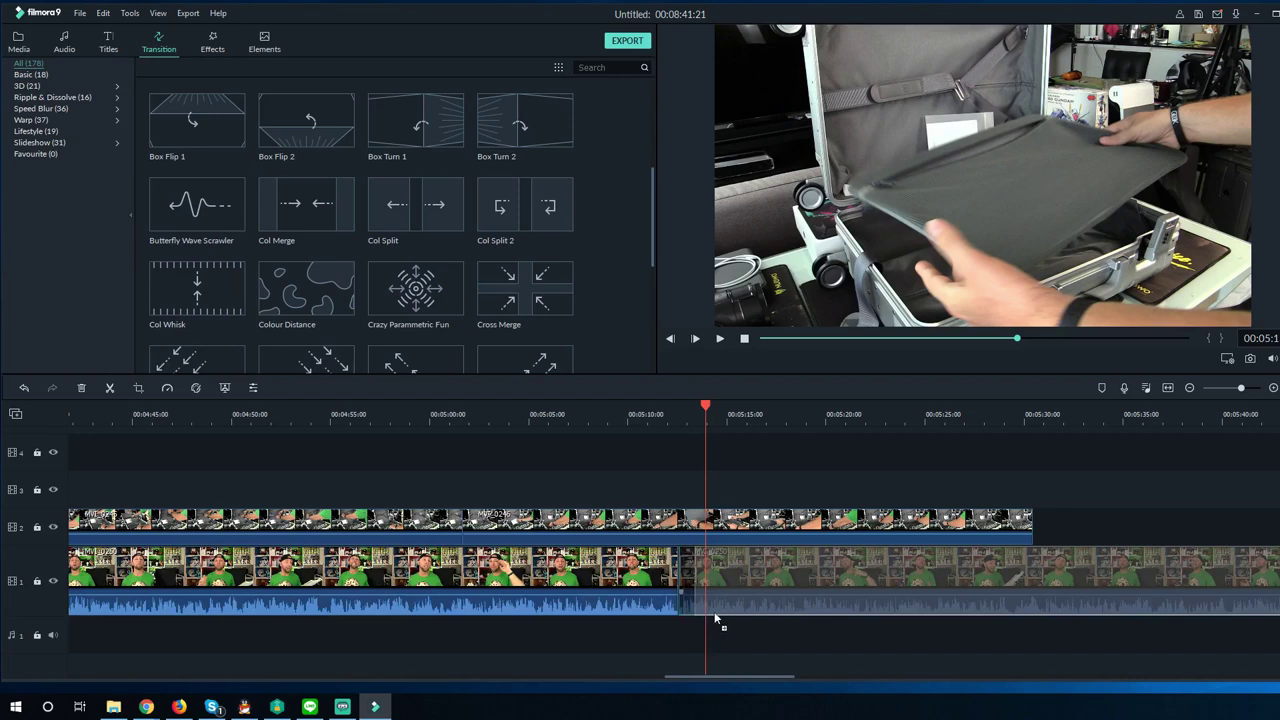
pyautogui.moveTo(715, 620); pyautogui.dragTo(715, 617)
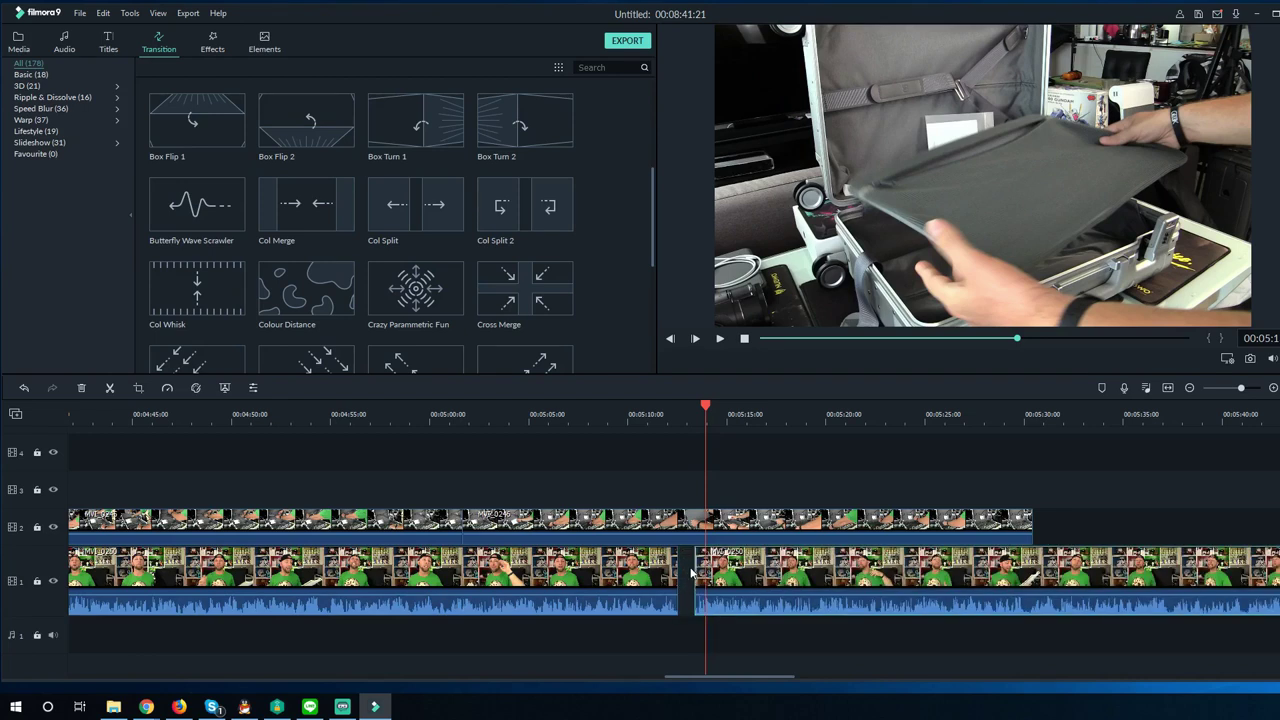
pyautogui.moveTo(690, 567); pyautogui.dragTo(678, 567)
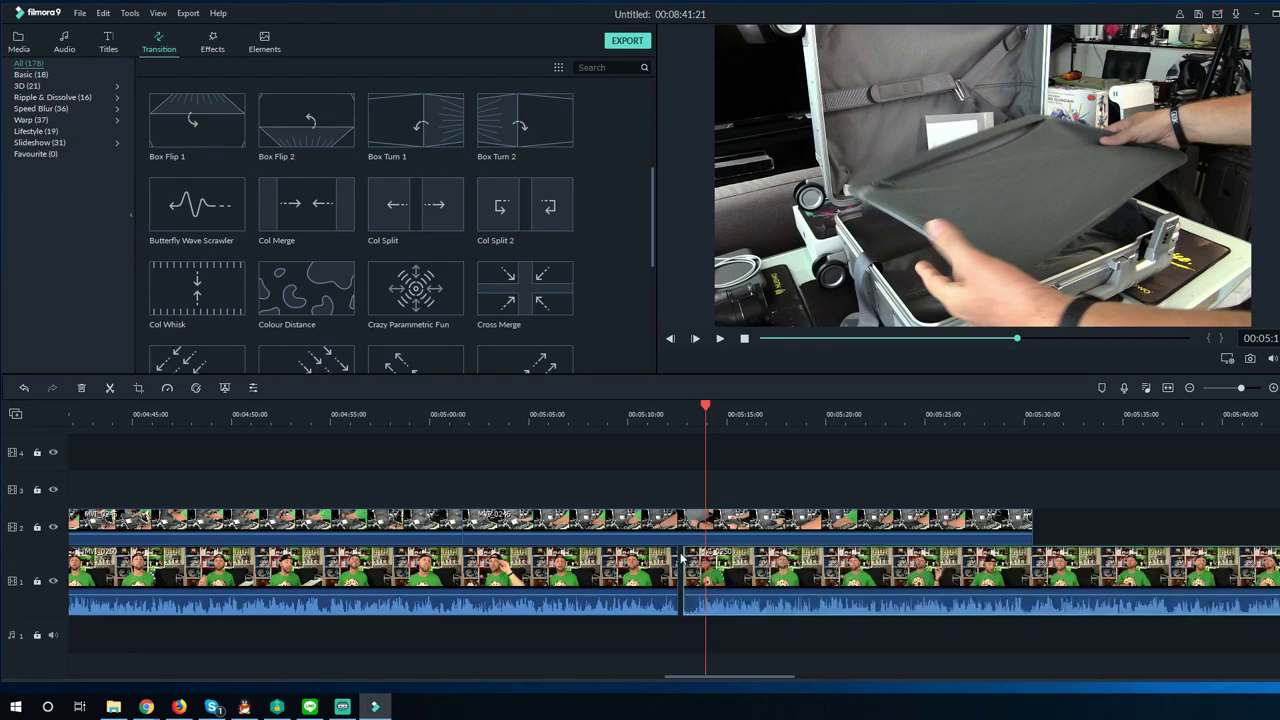
pyautogui.click(670, 489)
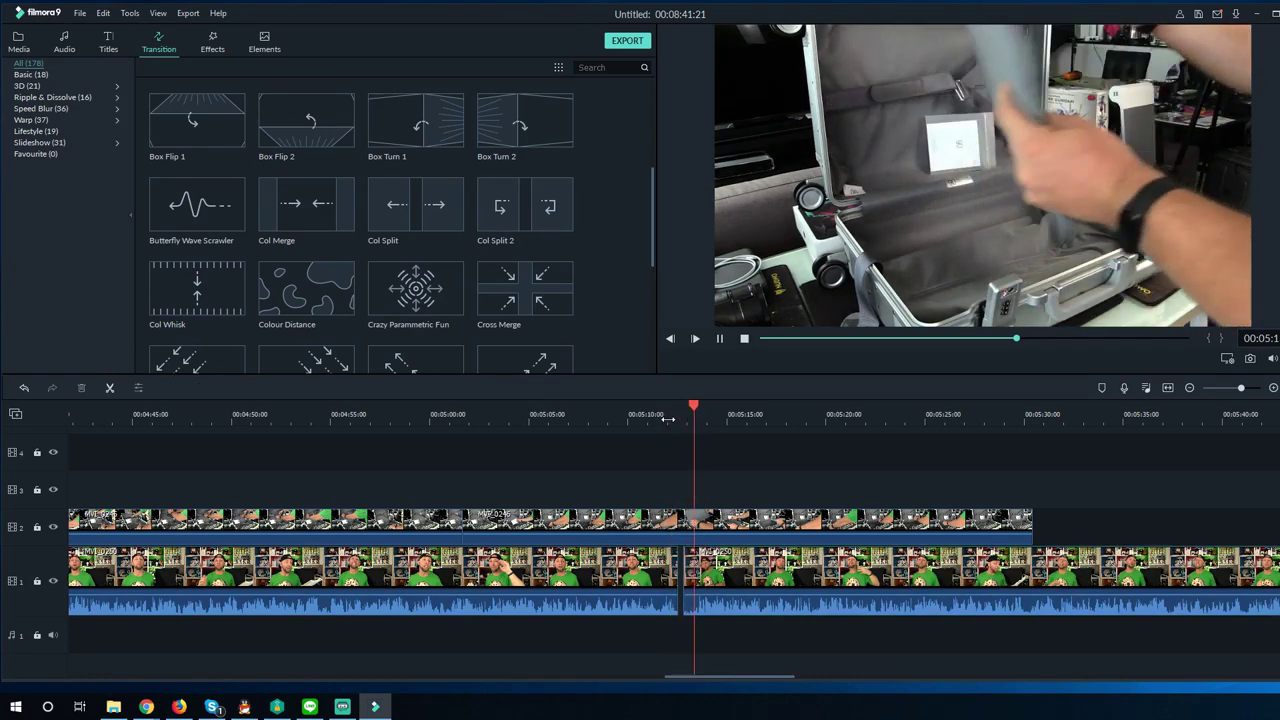
pyautogui.click(675, 571)
pyautogui.moveTo(678, 567); pyautogui.dragTo(686, 567)
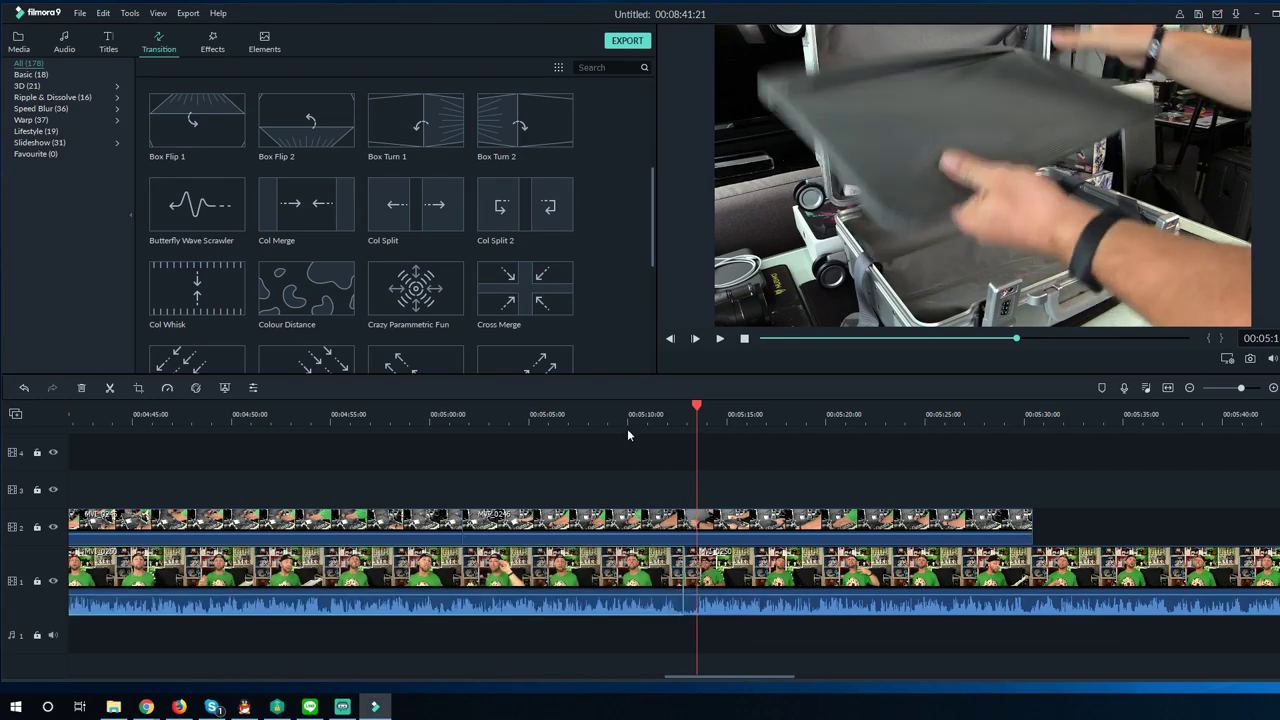
# Play back MVI_0246 and the sound across the reworked presenter cut
pyautogui.press('space')
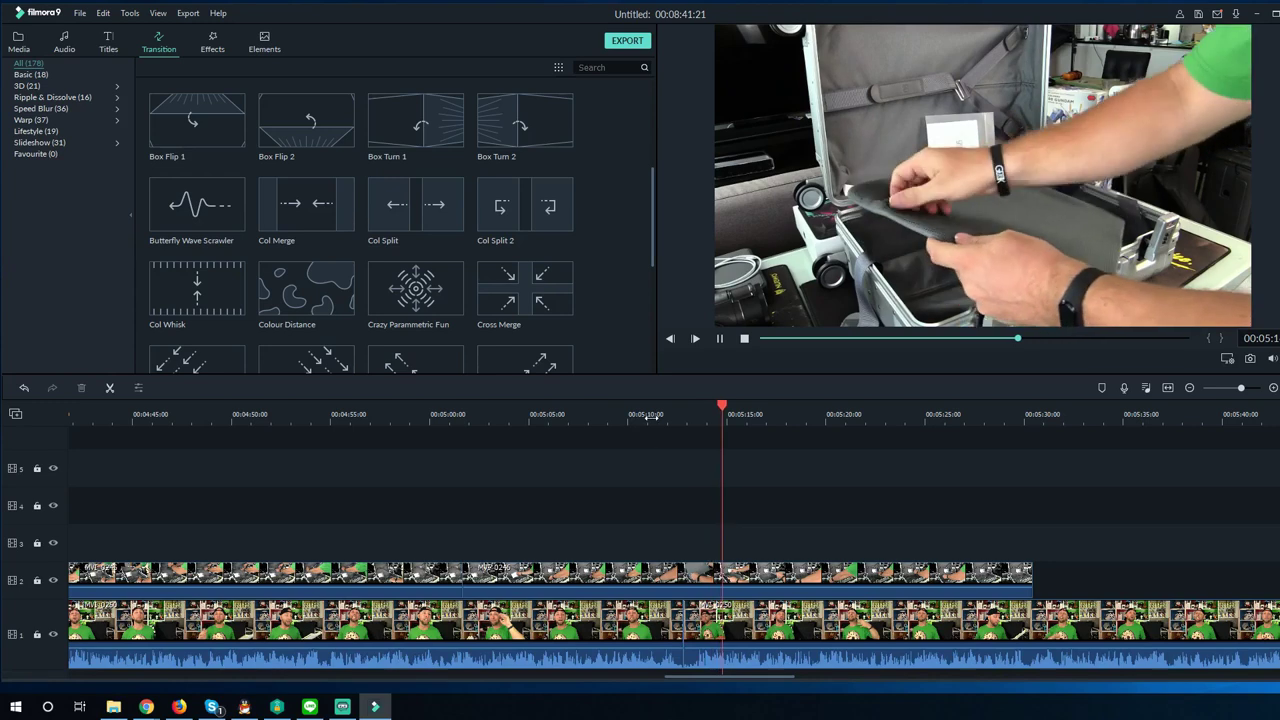
pyautogui.click(645, 416)
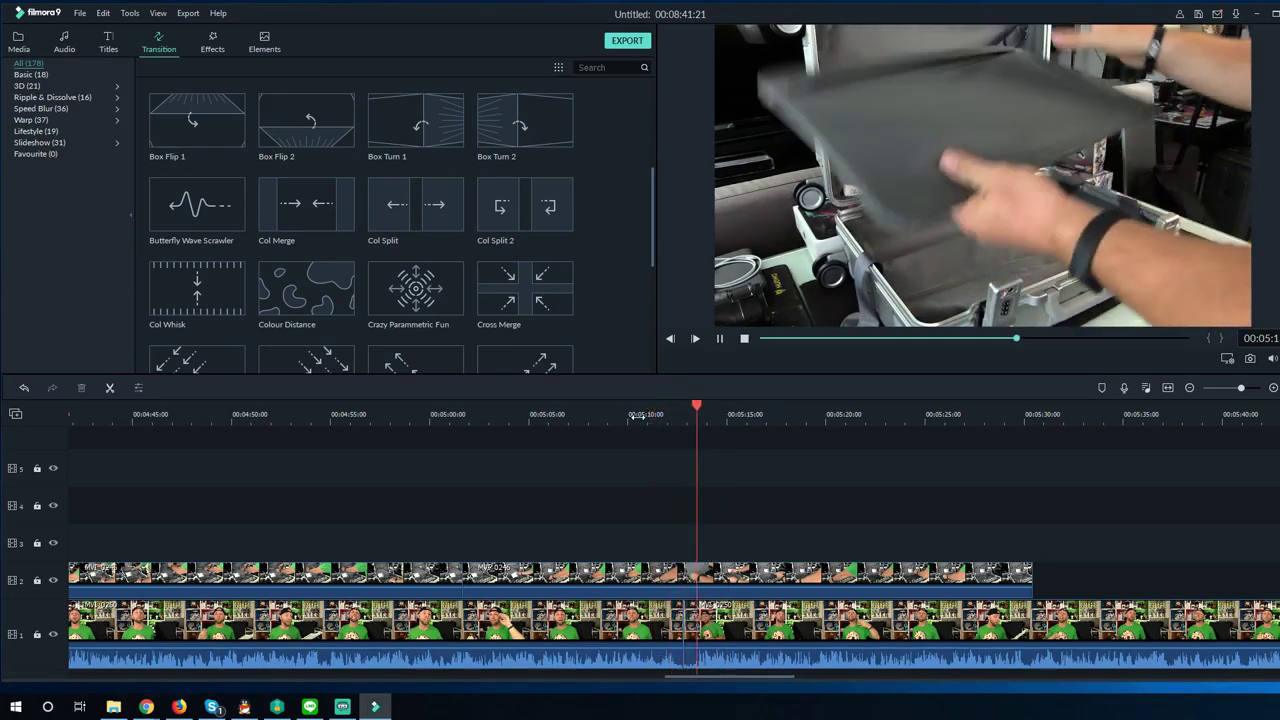
pyautogui.scroll(-2, 645, 490)
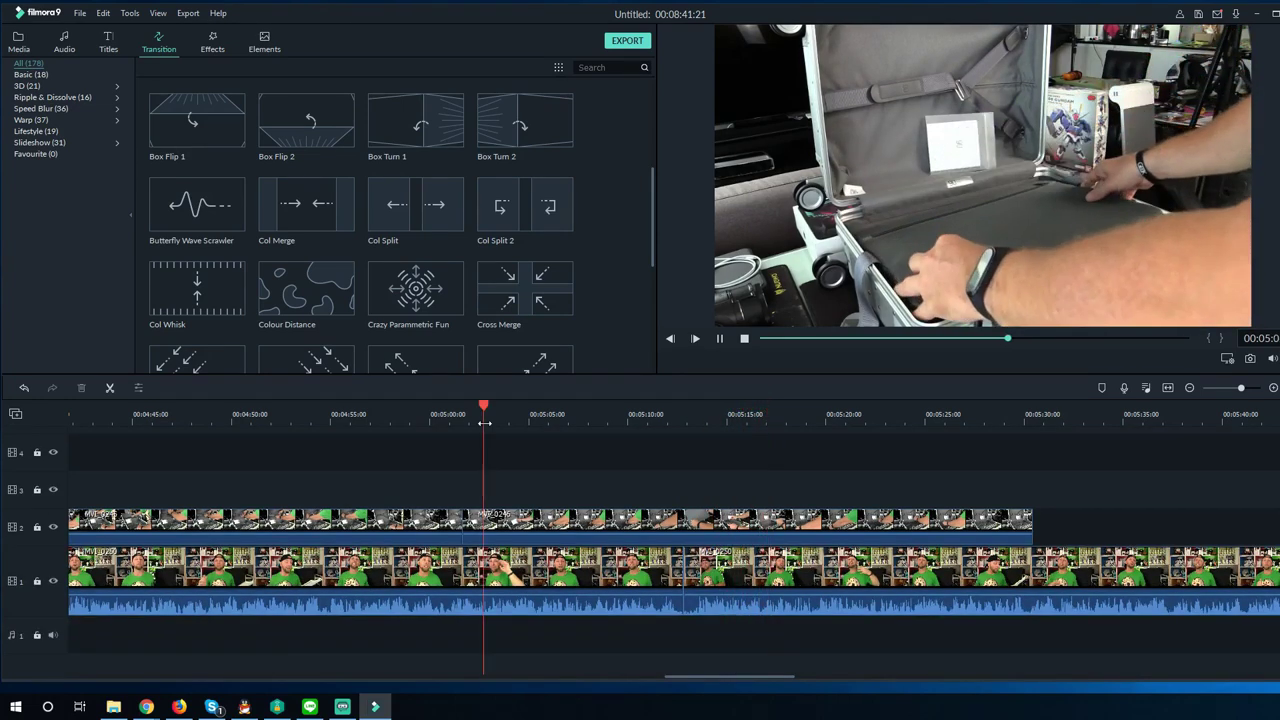
pyautogui.press('space')
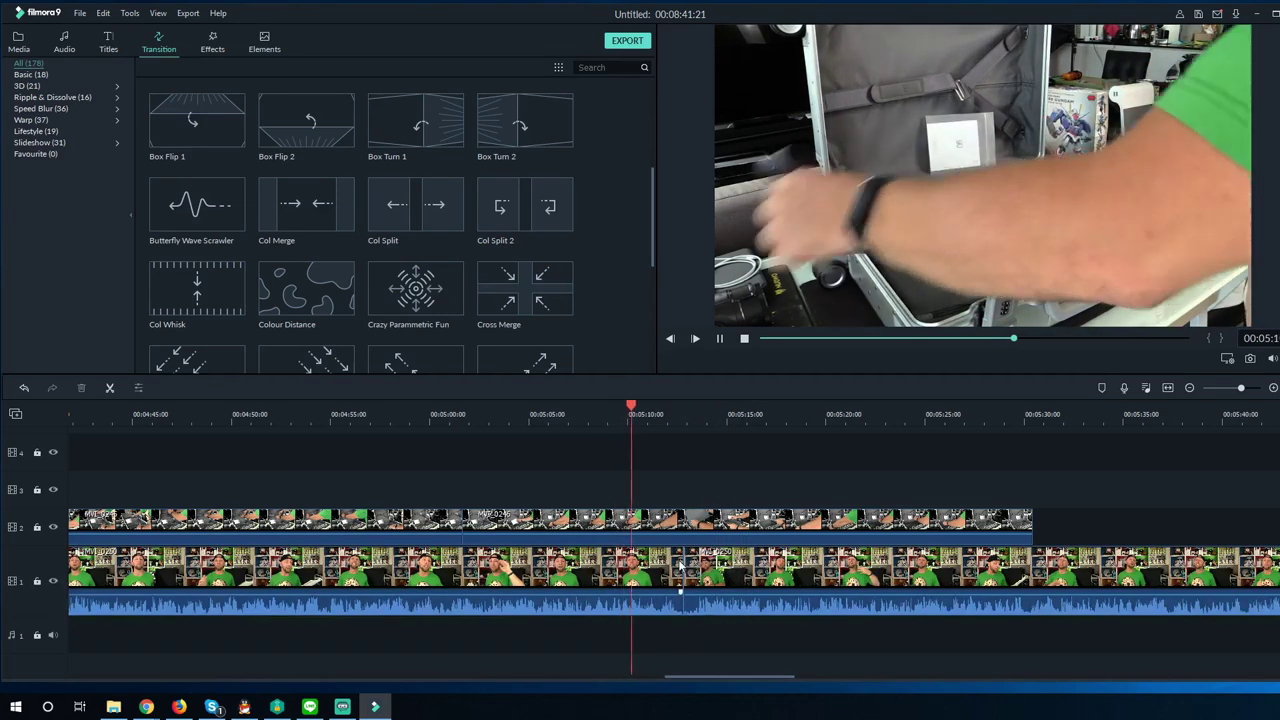
# Move the presenter cut on video track 1 to about 00:05:14, keeping both clips adjoining, and check it in playback
pyautogui.click(680, 590)
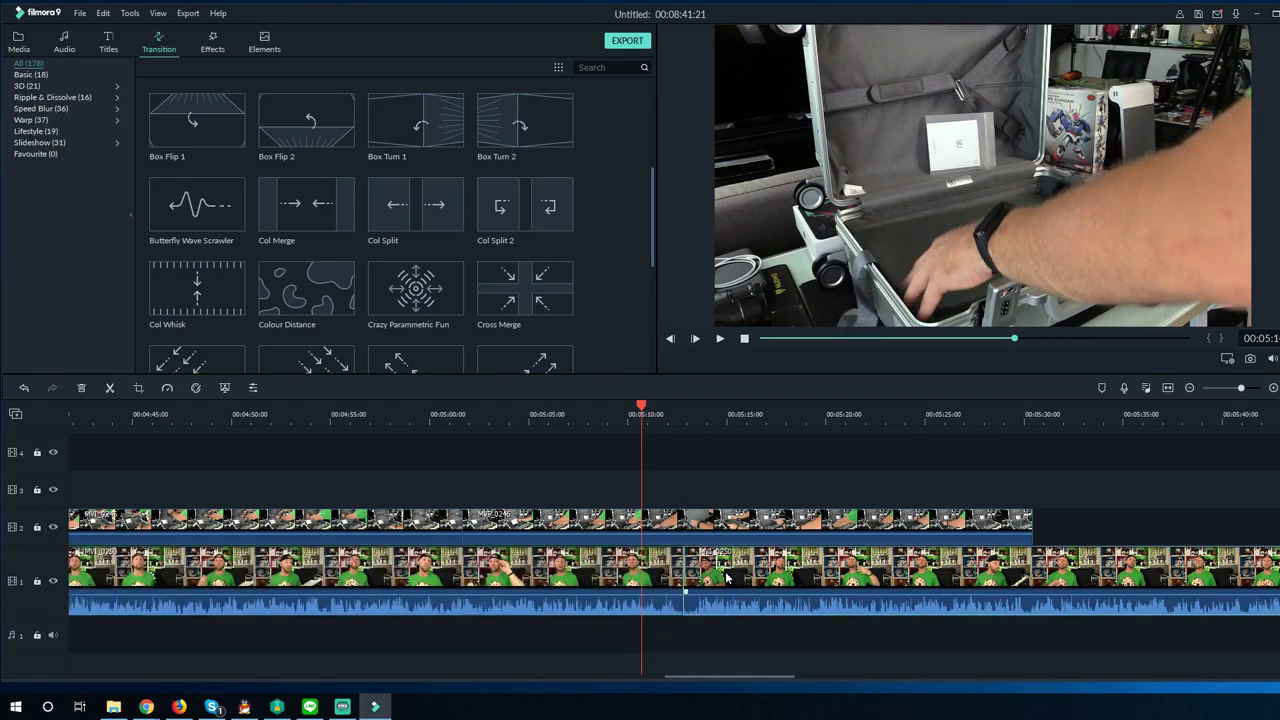
pyautogui.moveTo(727, 578)
pyautogui.mouseDown()
pyautogui.moveTo(748, 575)
pyautogui.moveTo(690, 567)
pyautogui.moveTo(706, 567)
pyautogui.mouseUp()
pyautogui.click(629, 517)
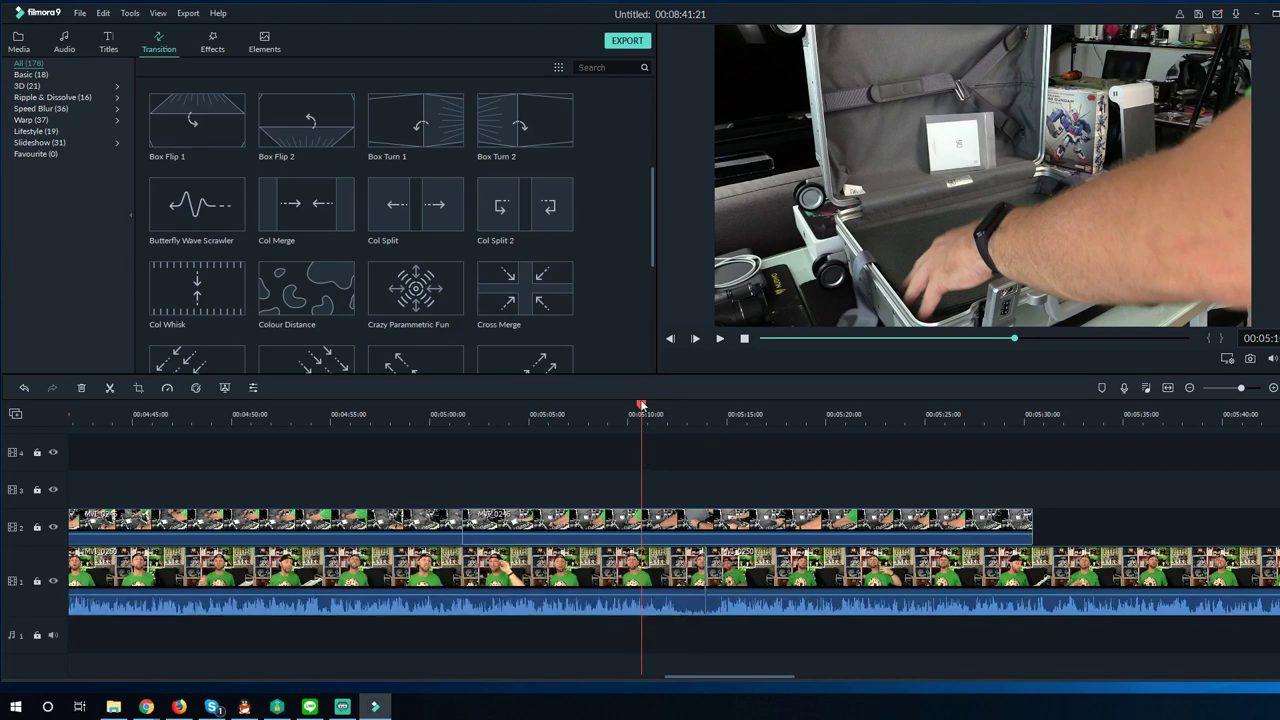
pyautogui.press('space')
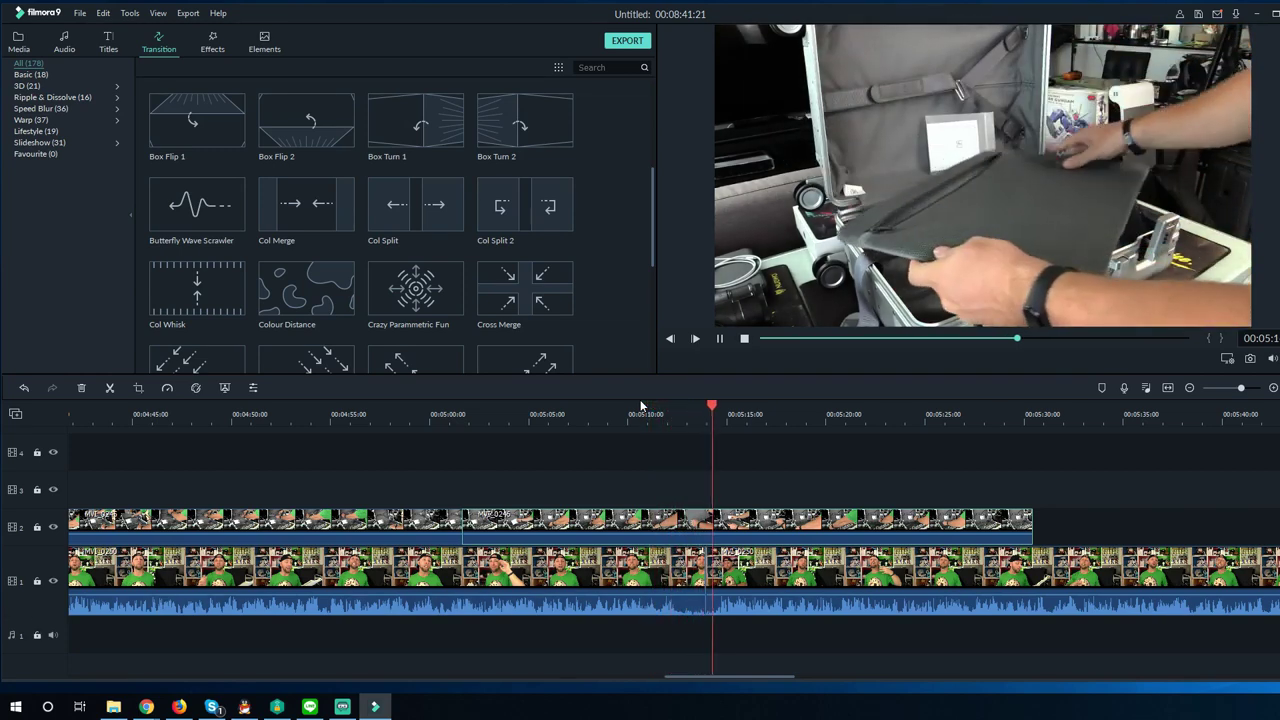
pyautogui.press('space')
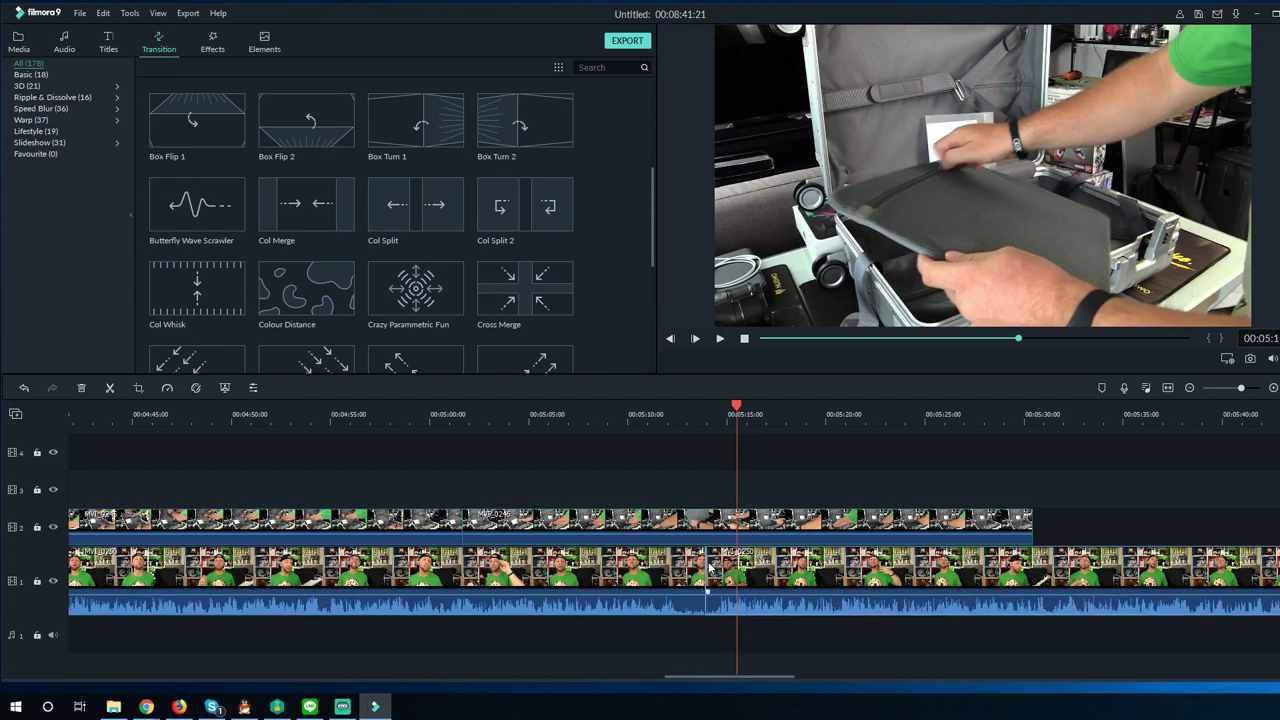
pyautogui.moveTo(706, 592); pyautogui.dragTo(748, 562)
# Play back from just before the moved presenter cut through the following part of MVI_0246
pyautogui.click(663, 410)
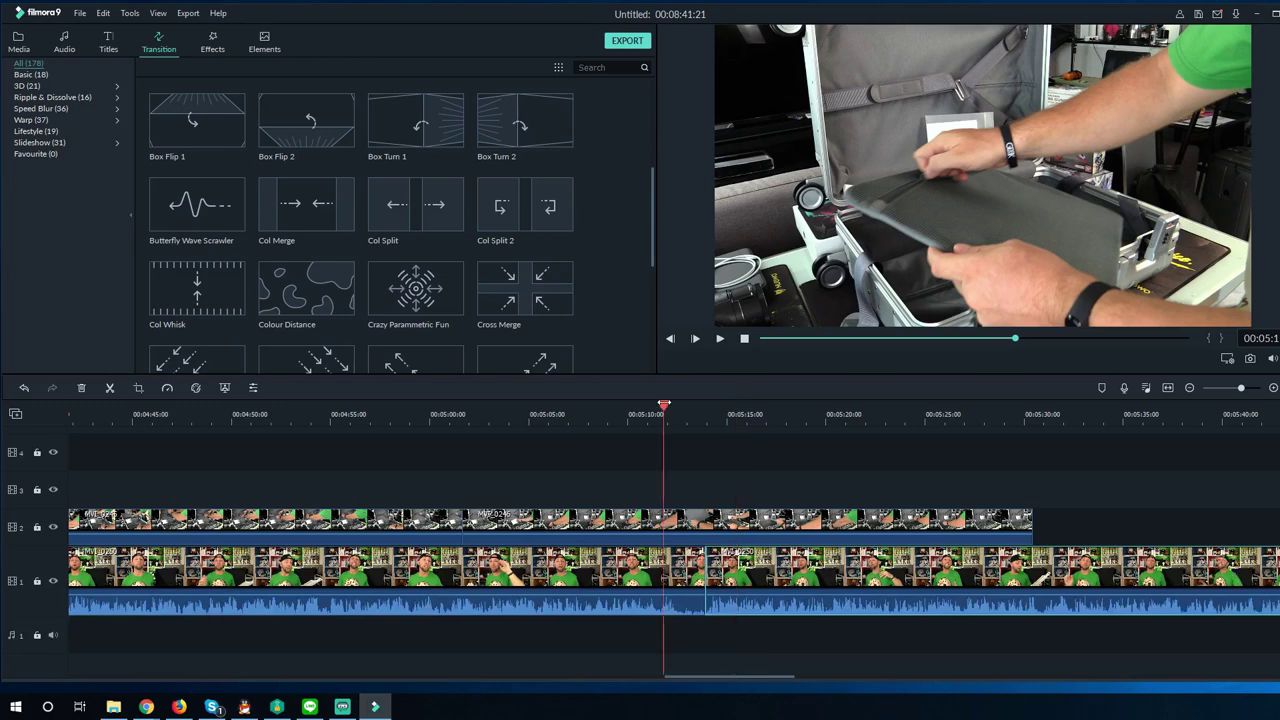
pyautogui.press('space')
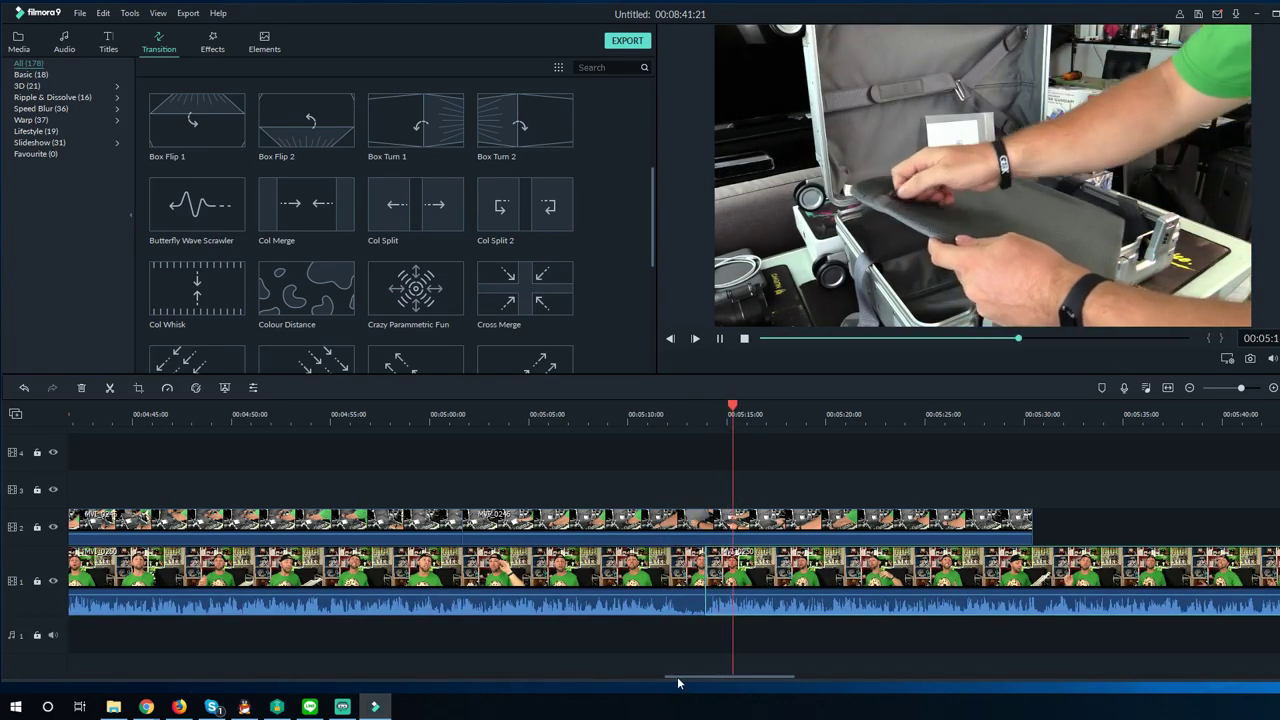
pyautogui.moveTo(677, 678); pyautogui.dragTo(728, 684)
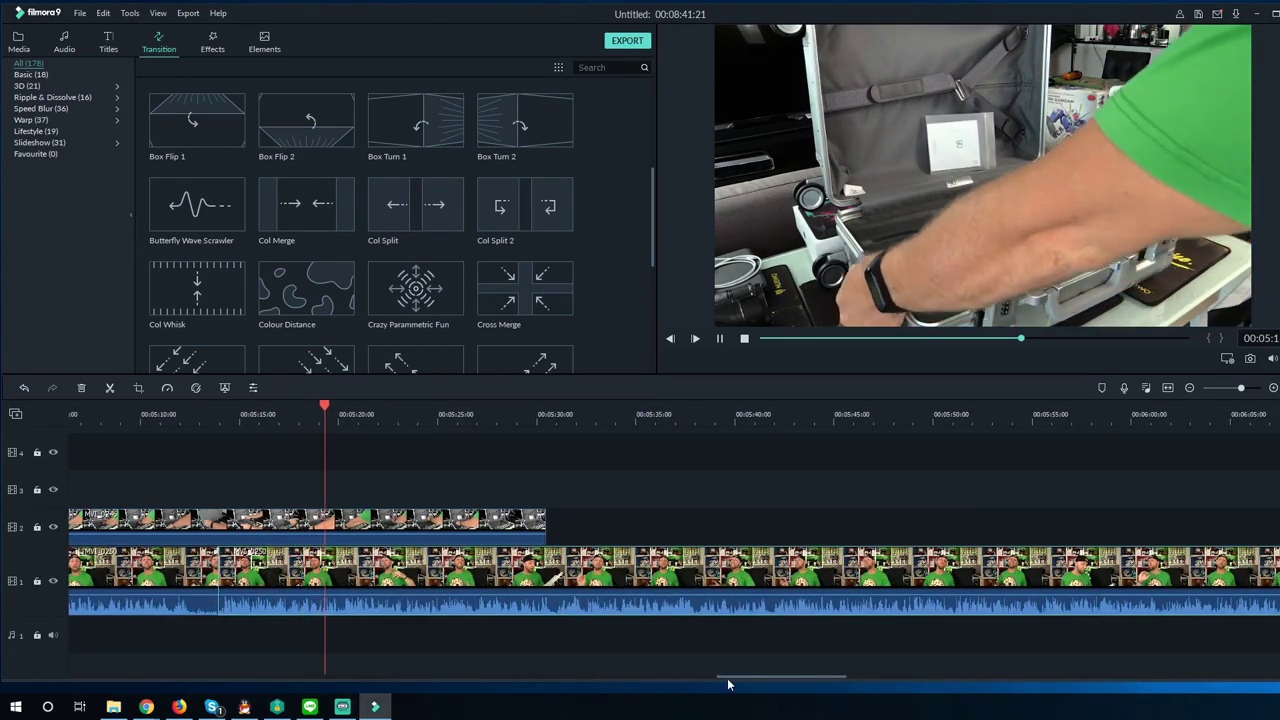
pyautogui.moveTo(238, 199)
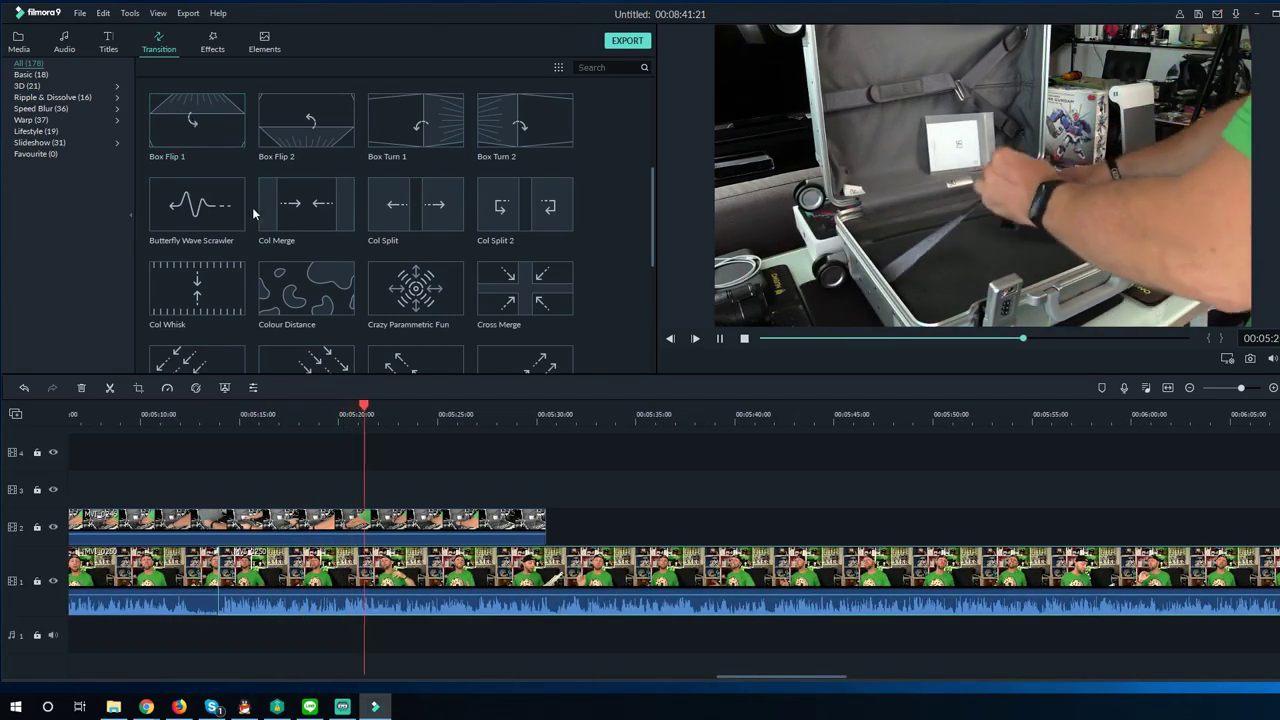
pyautogui.moveTo(282, 218)
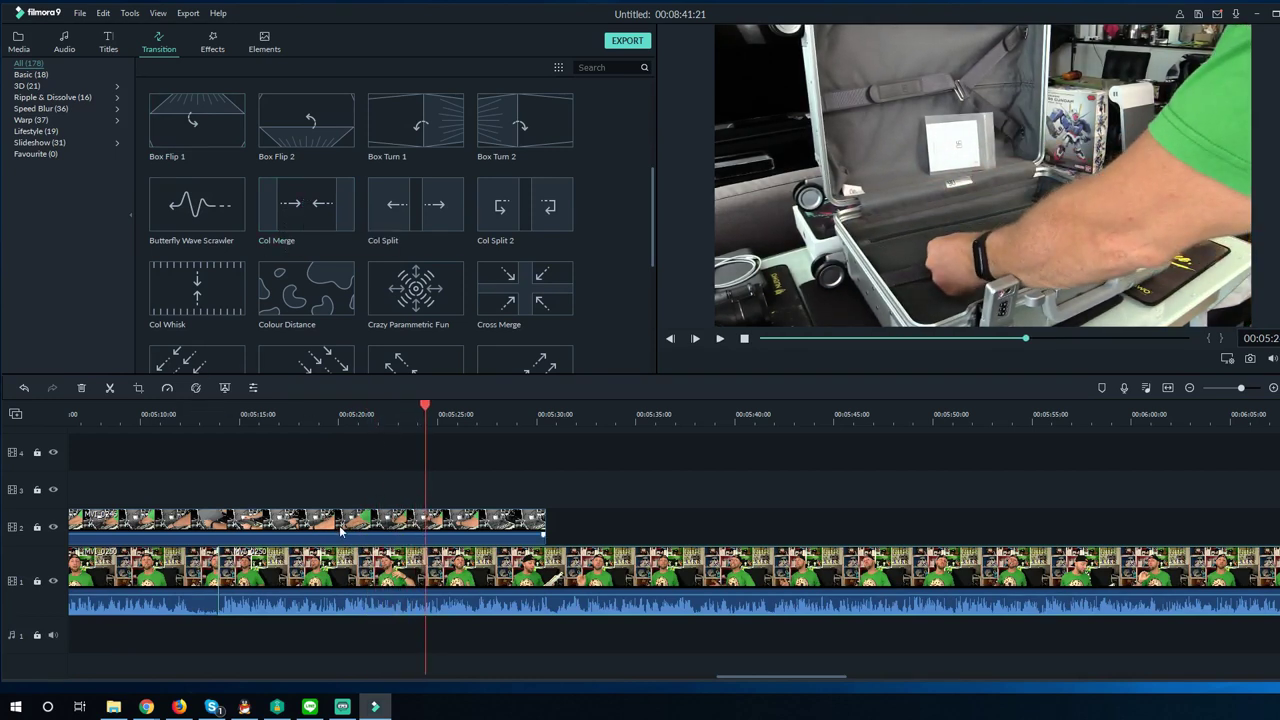
# Apply a Pan & Zoom to MVI_0246 from the full frame to a 1621 x 912 end frame around the suitcase
pyautogui.rightClick(922, 116)
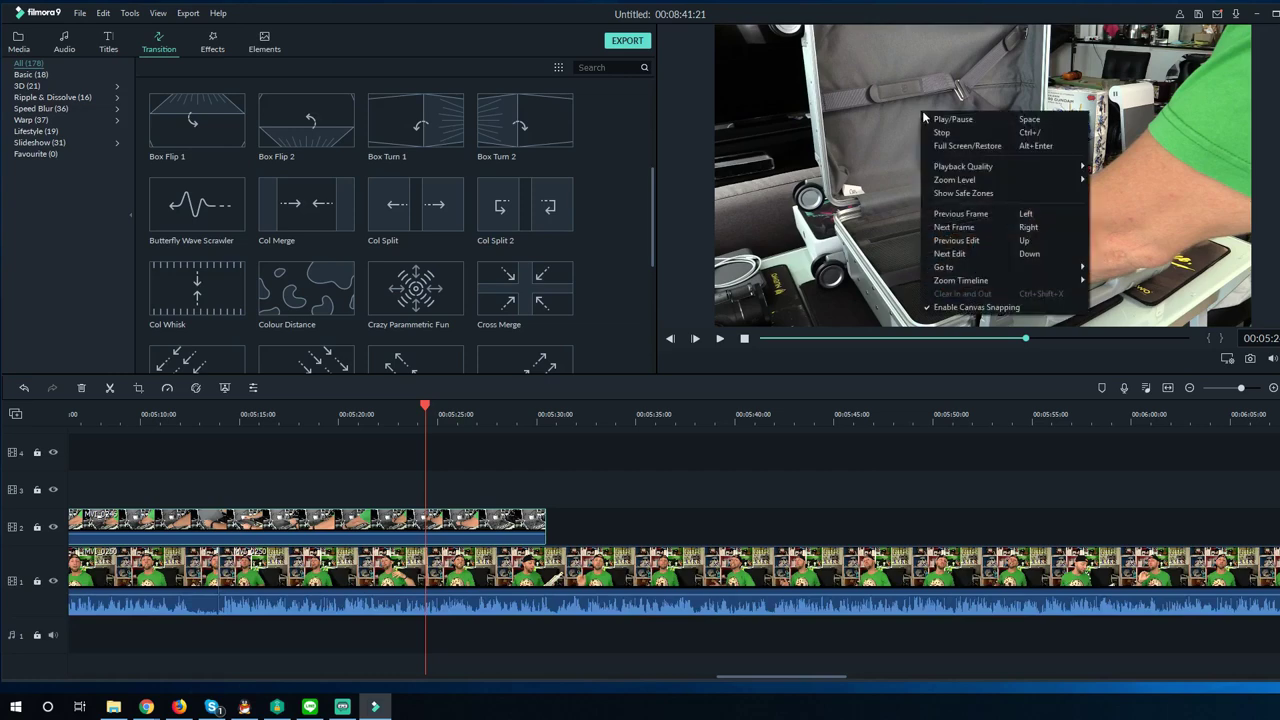
pyautogui.click(467, 524)
pyautogui.rightClick(467, 524)
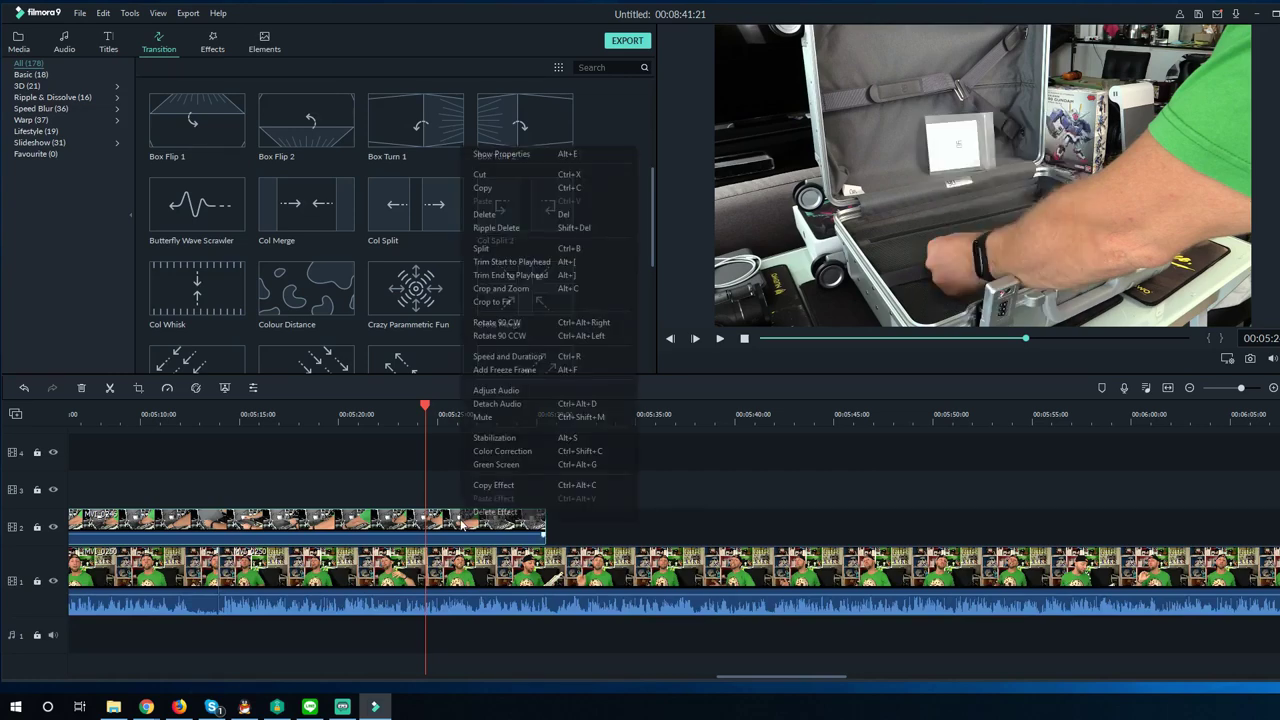
pyautogui.click(505, 293)
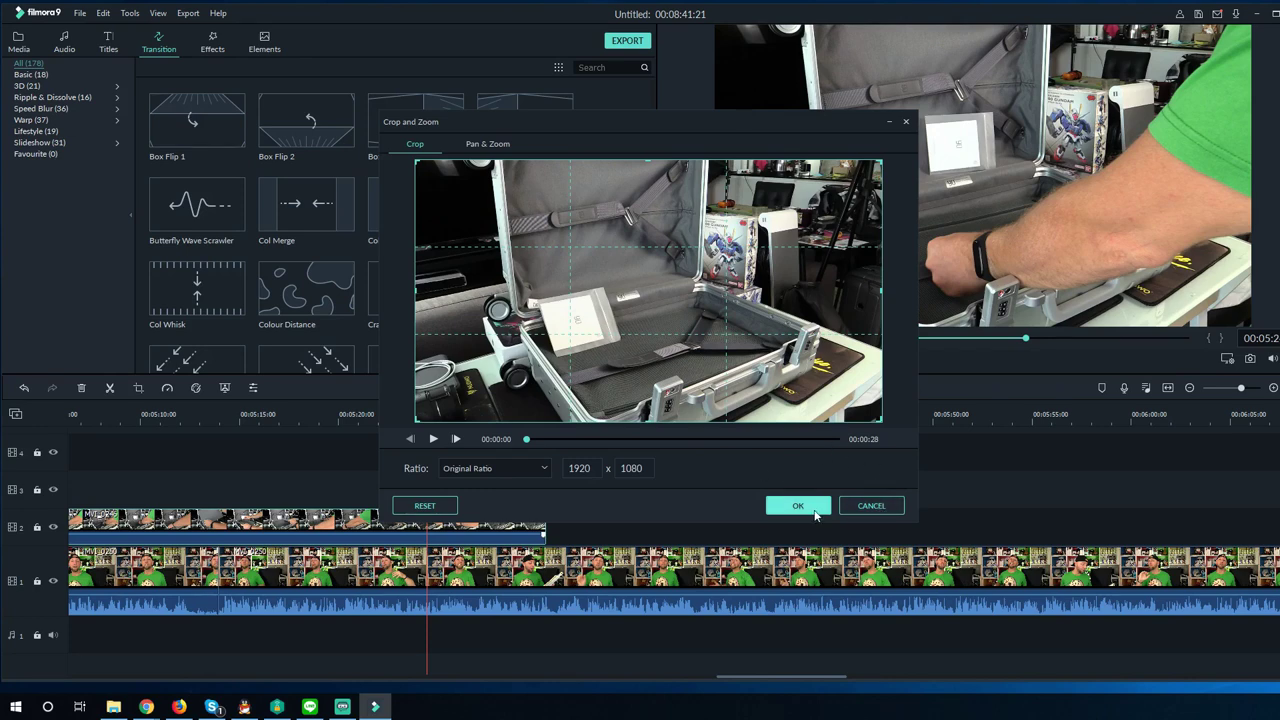
pyautogui.click(487, 144)
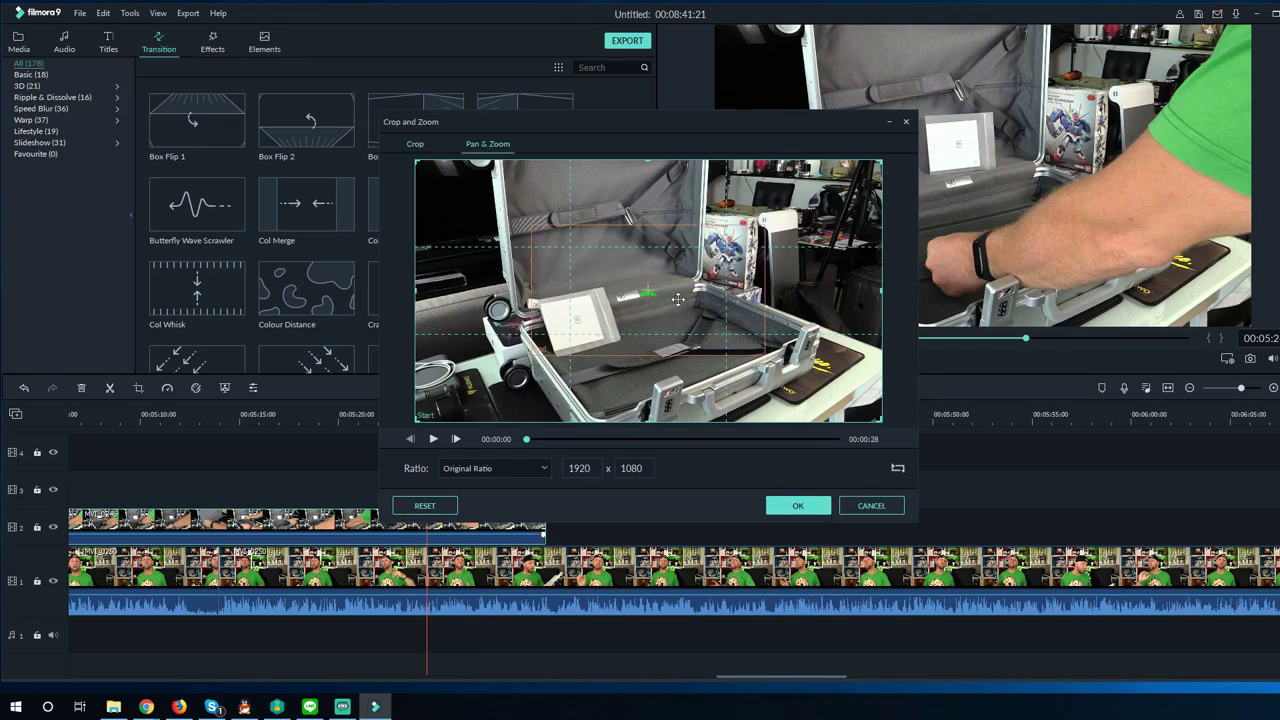
pyautogui.click(562, 307)
pyautogui.moveTo(533, 350); pyautogui.dragTo(455, 392)
pyautogui.moveTo(762, 226); pyautogui.dragTo(842, 186)
pyautogui.moveTo(687, 255)
pyautogui.mouseDown()
pyautogui.moveTo(698, 250)
pyautogui.moveTo(694, 260)
pyautogui.mouseUp()
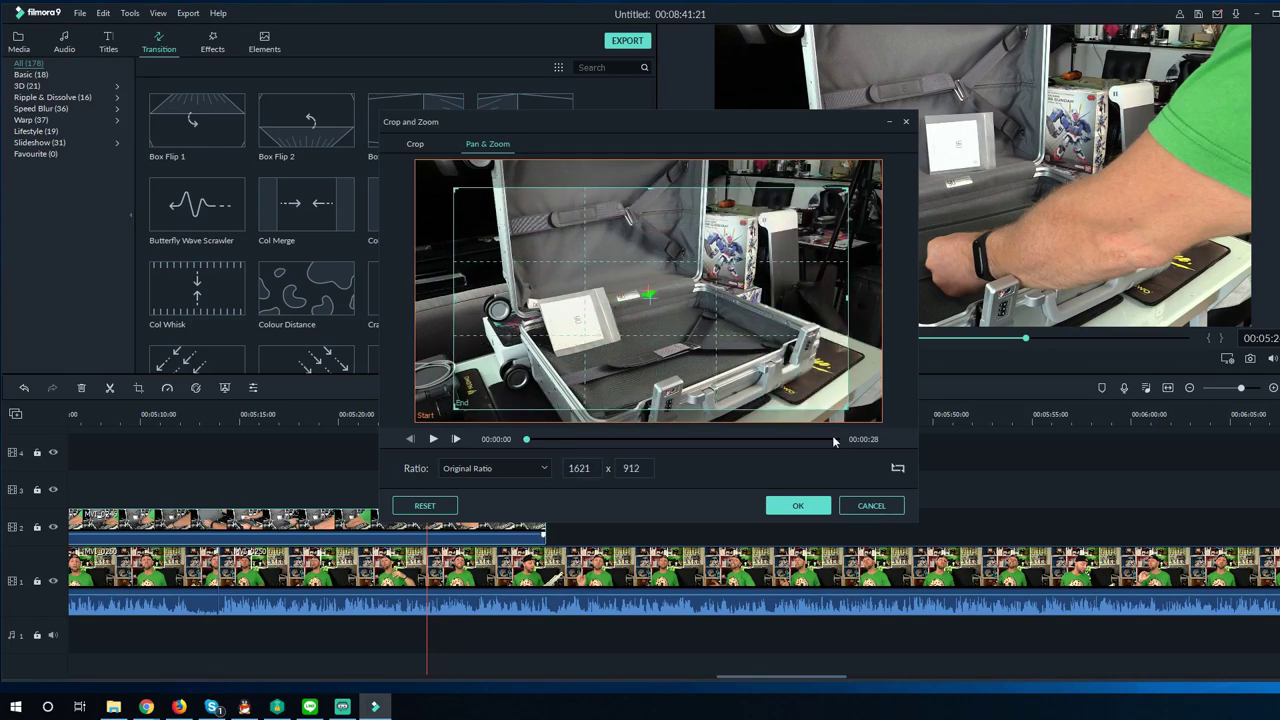
pyautogui.click(786, 508)
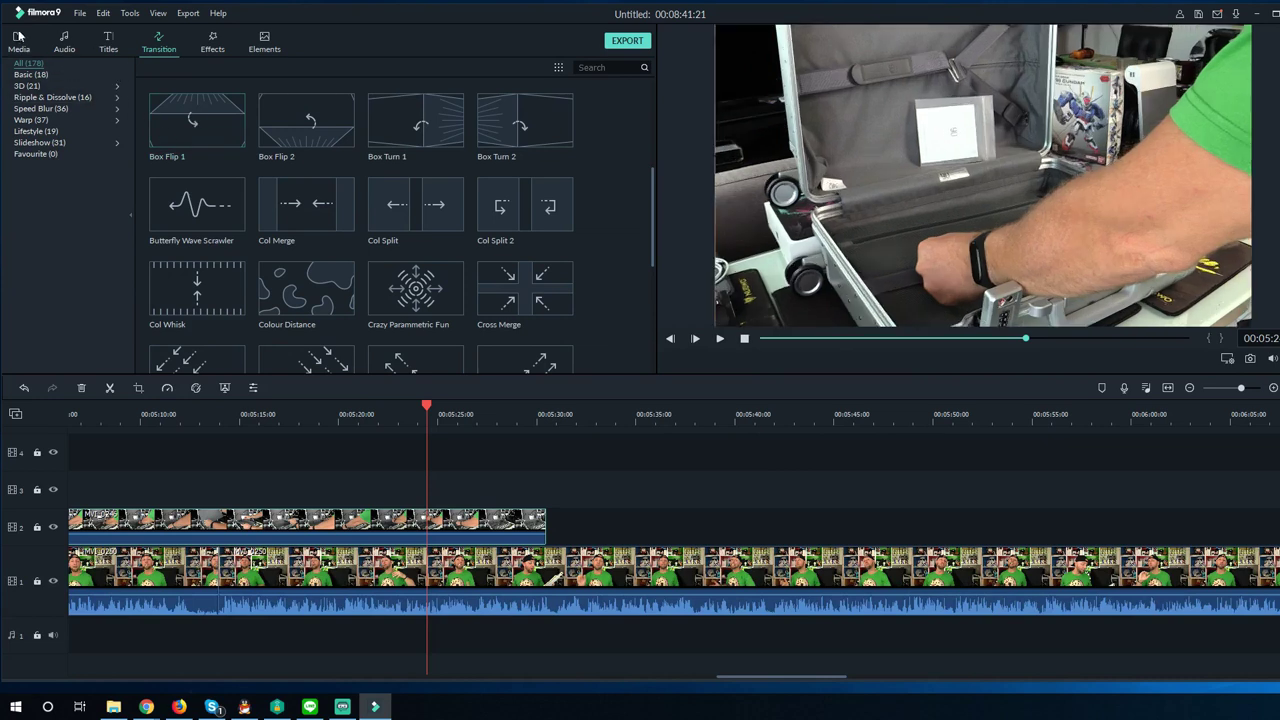
# Add the MVI_0247 clip directly after MVI_0246 on video track 2
pyautogui.click(17, 40)
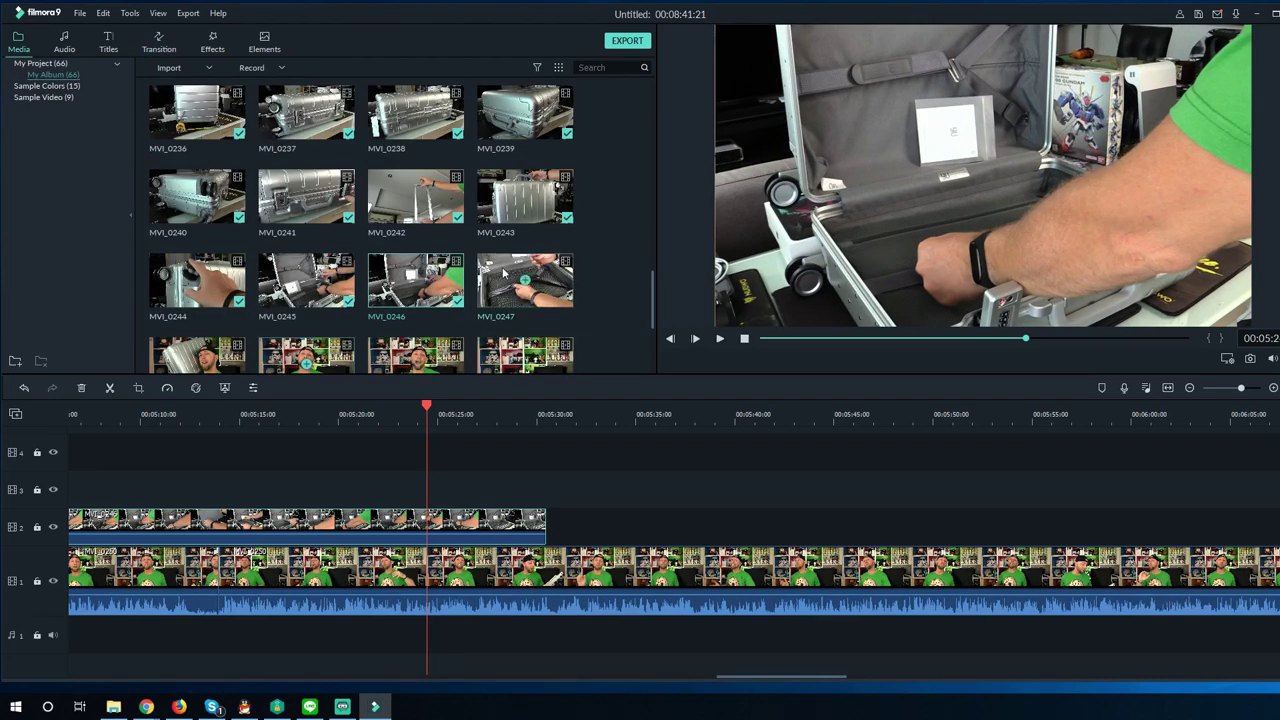
pyautogui.moveTo(505, 275); pyautogui.dragTo(546, 525)
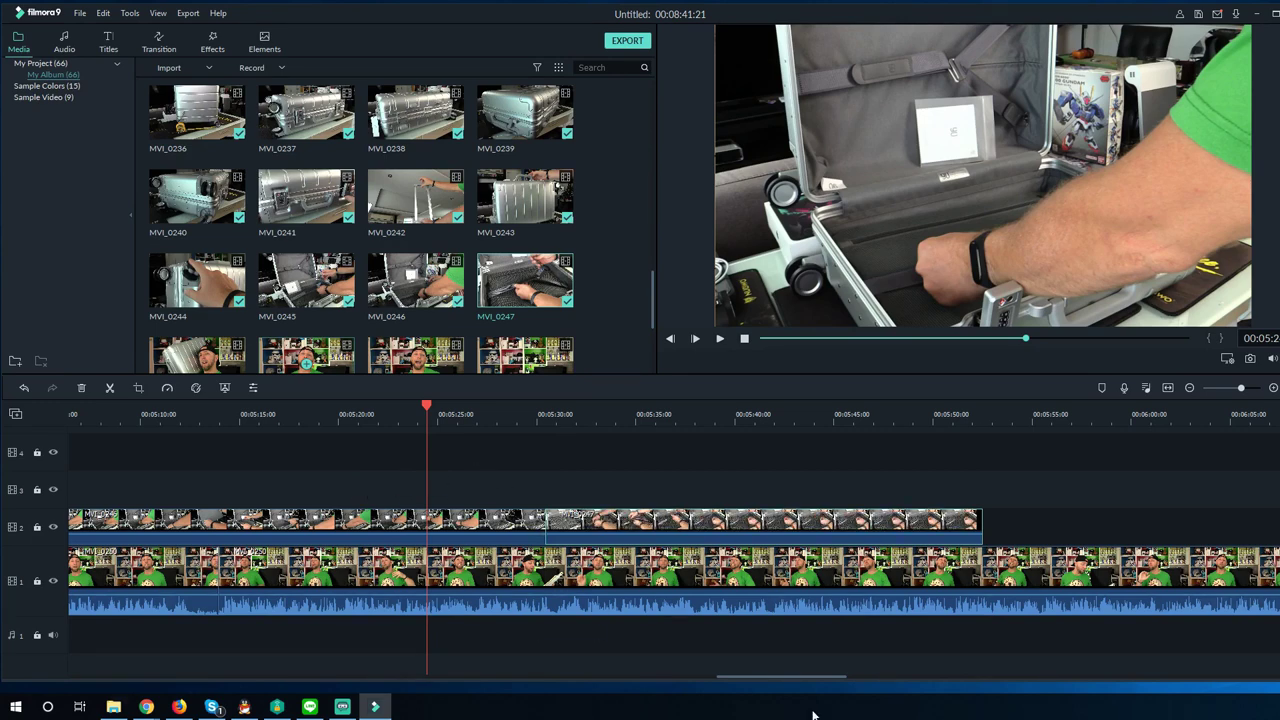
# Apply Cross Whisk transitions at the start of MVI_0245 and at its cut with MVI_0246 on video track 2
pyautogui.moveTo(778, 674); pyautogui.dragTo(694, 673)
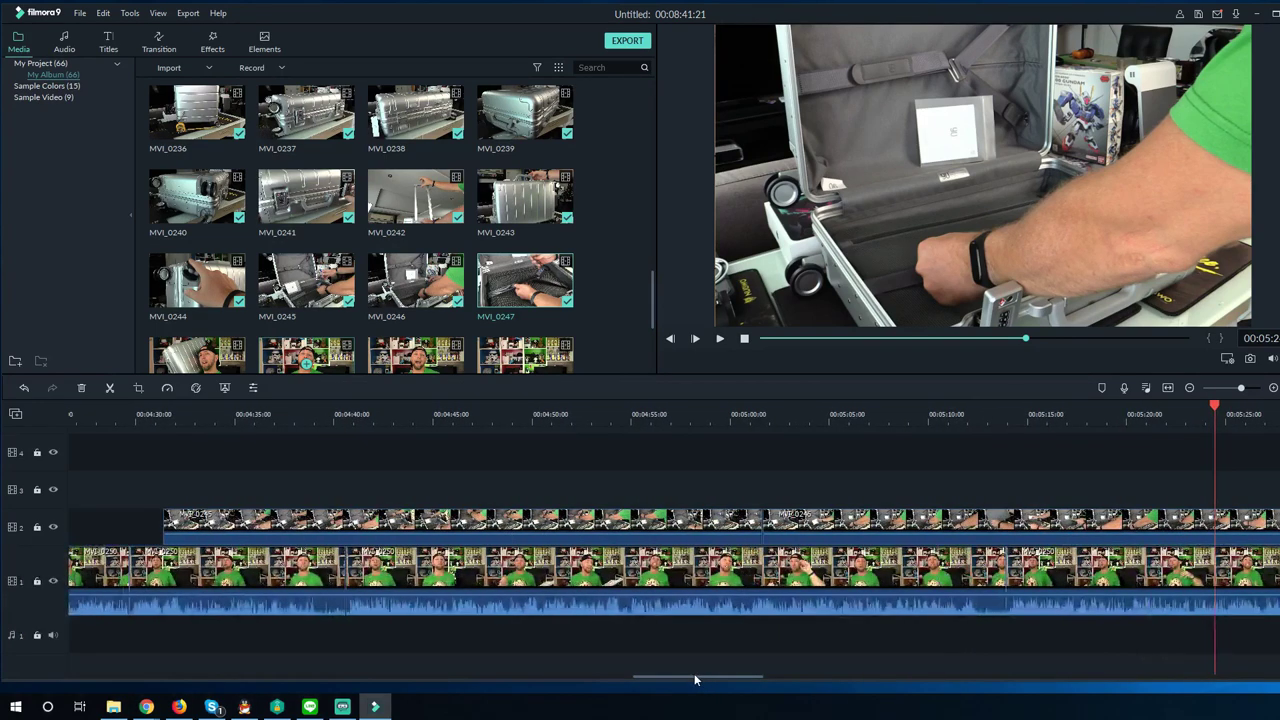
pyautogui.moveTo(666, 448); pyautogui.dragTo(1108, 492)
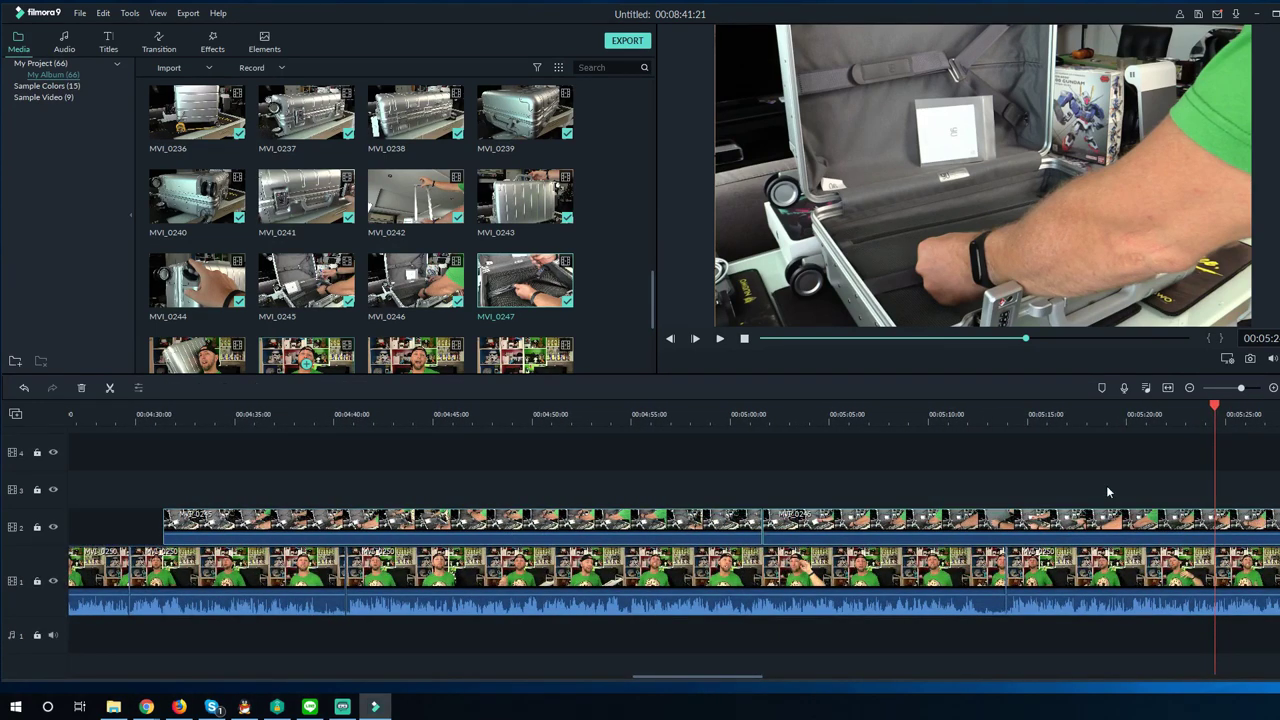
pyautogui.click(158, 42)
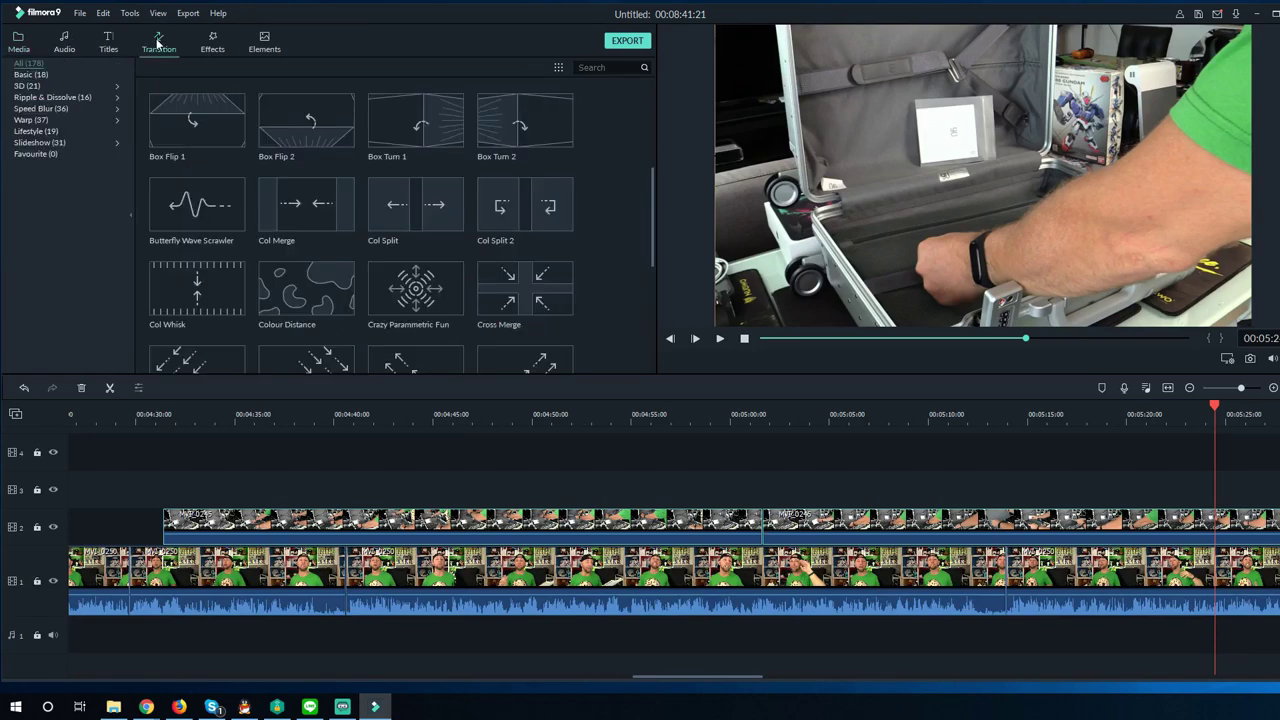
pyautogui.scroll(-3, 470, 290)
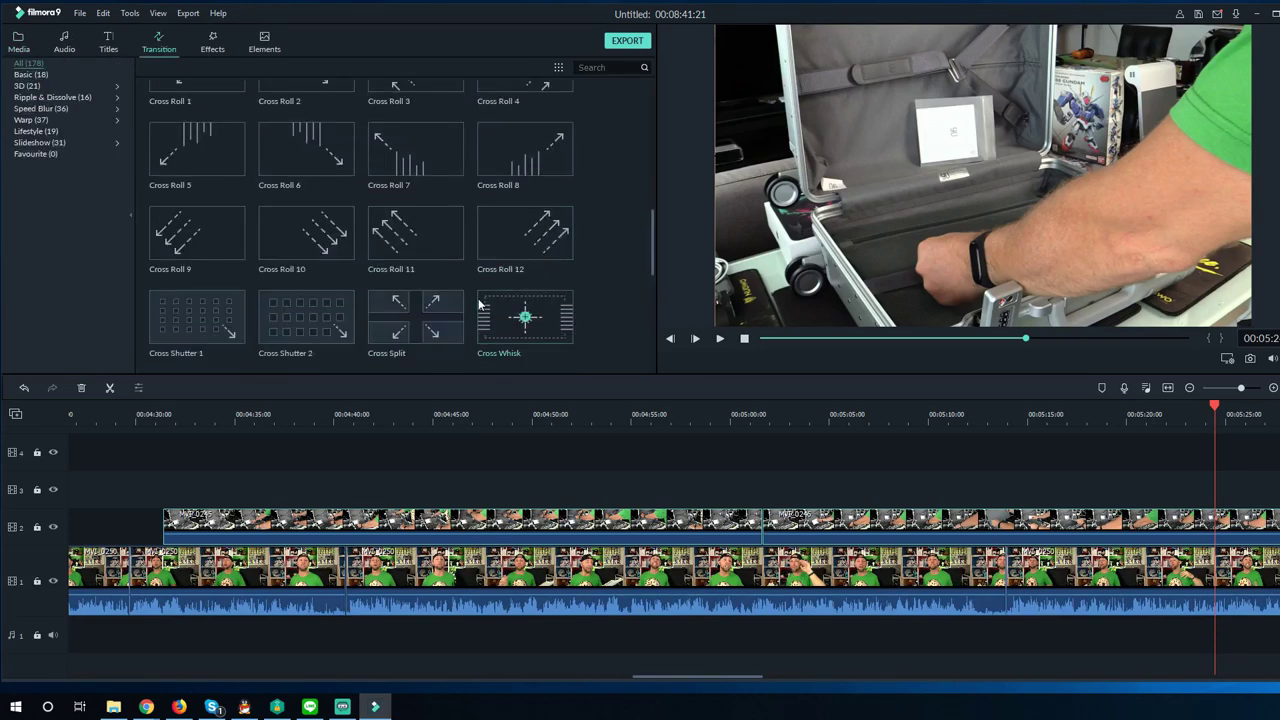
pyautogui.click(525, 318)
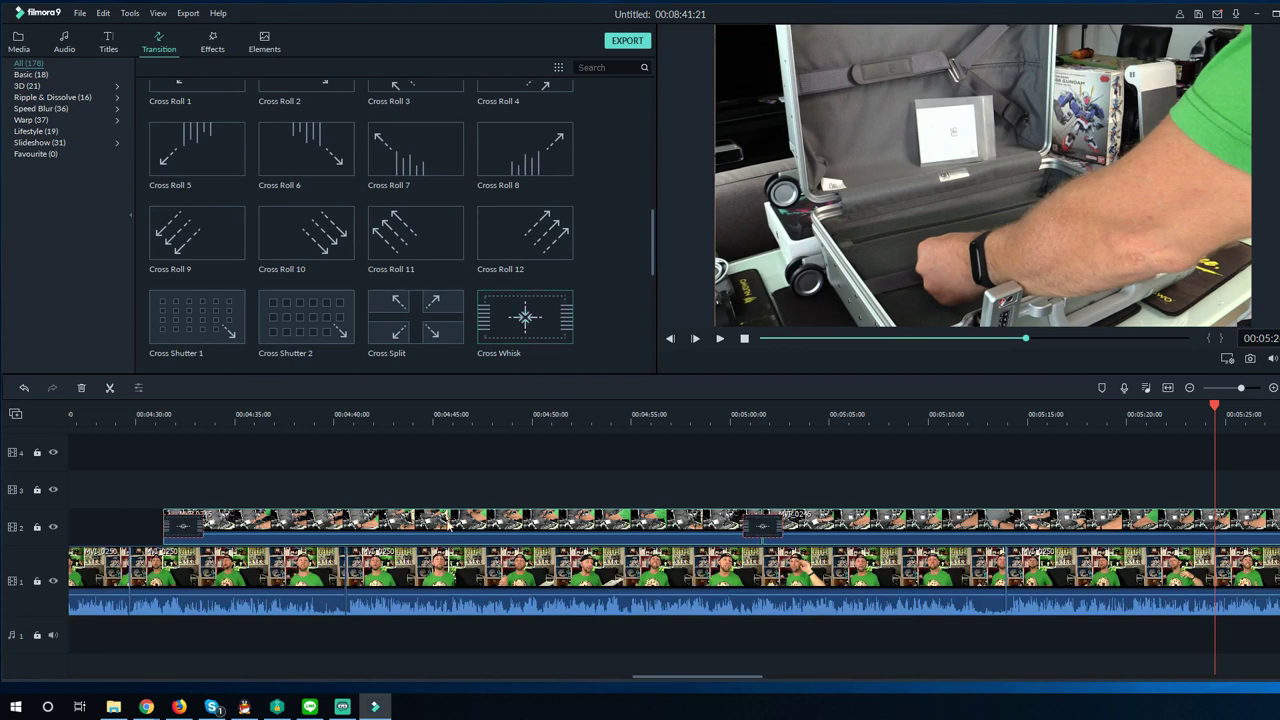
# Centre the transition over the cut between MVI_0246 and MVI_0247 on video track 2 and play back across it
pyautogui.click(716, 420)
pyautogui.press('space')
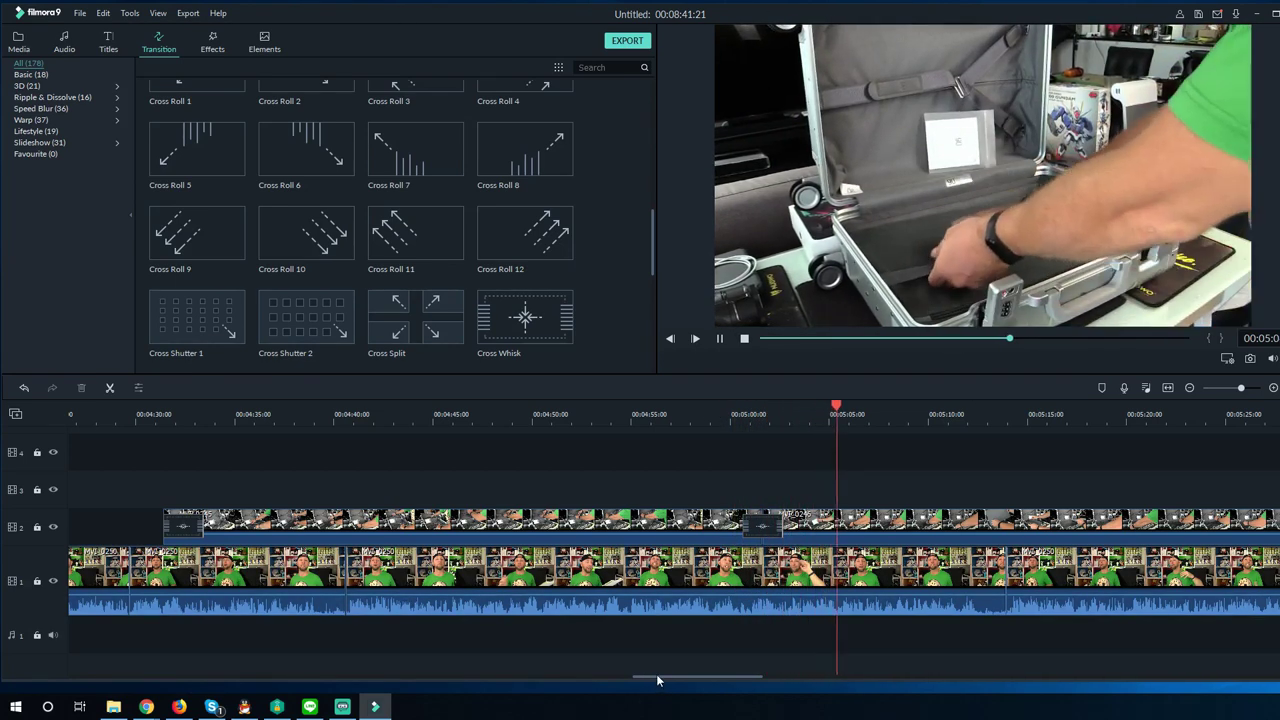
pyautogui.moveTo(660, 680); pyautogui.dragTo(746, 683)
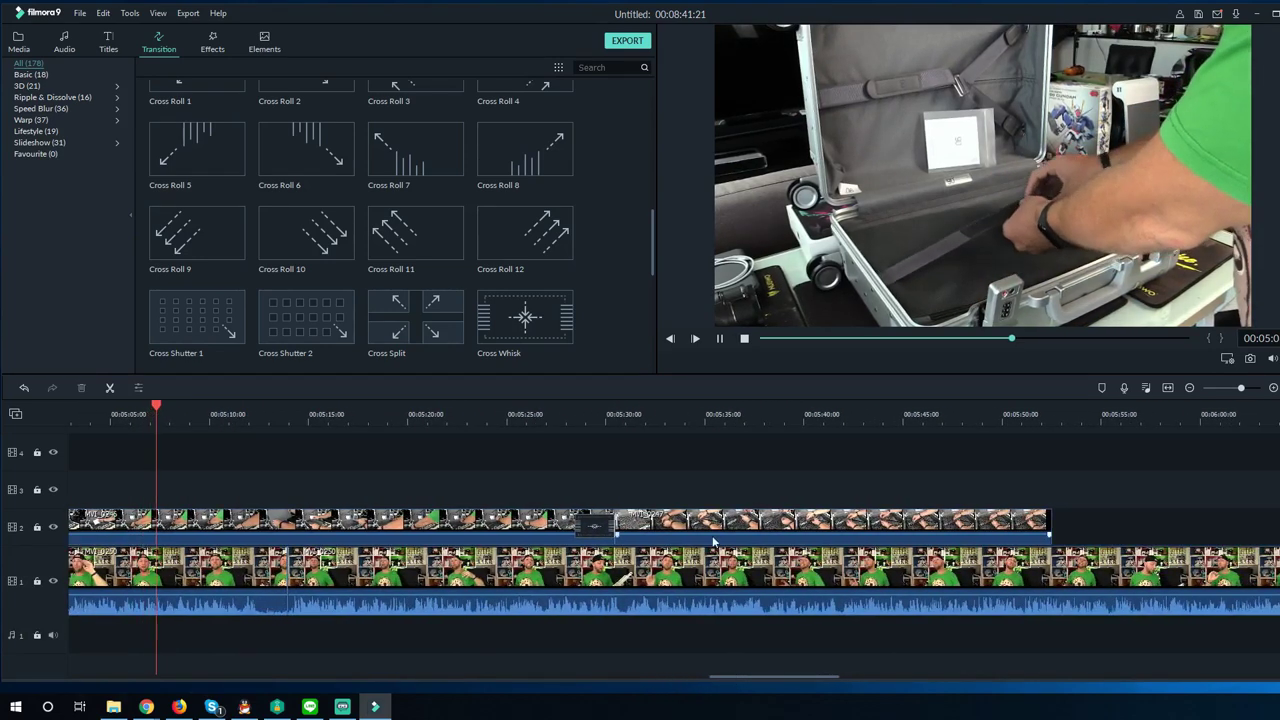
pyautogui.moveTo(570, 530); pyautogui.dragTo(590, 530)
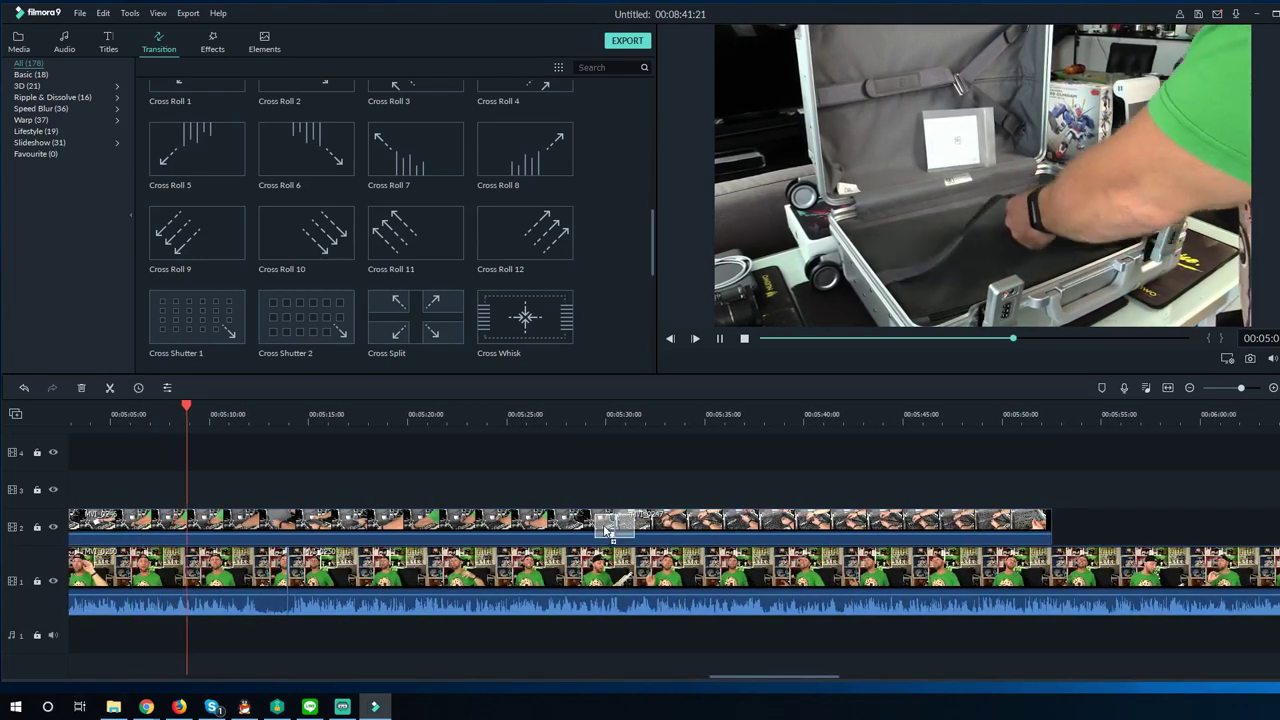
pyautogui.click(580, 420)
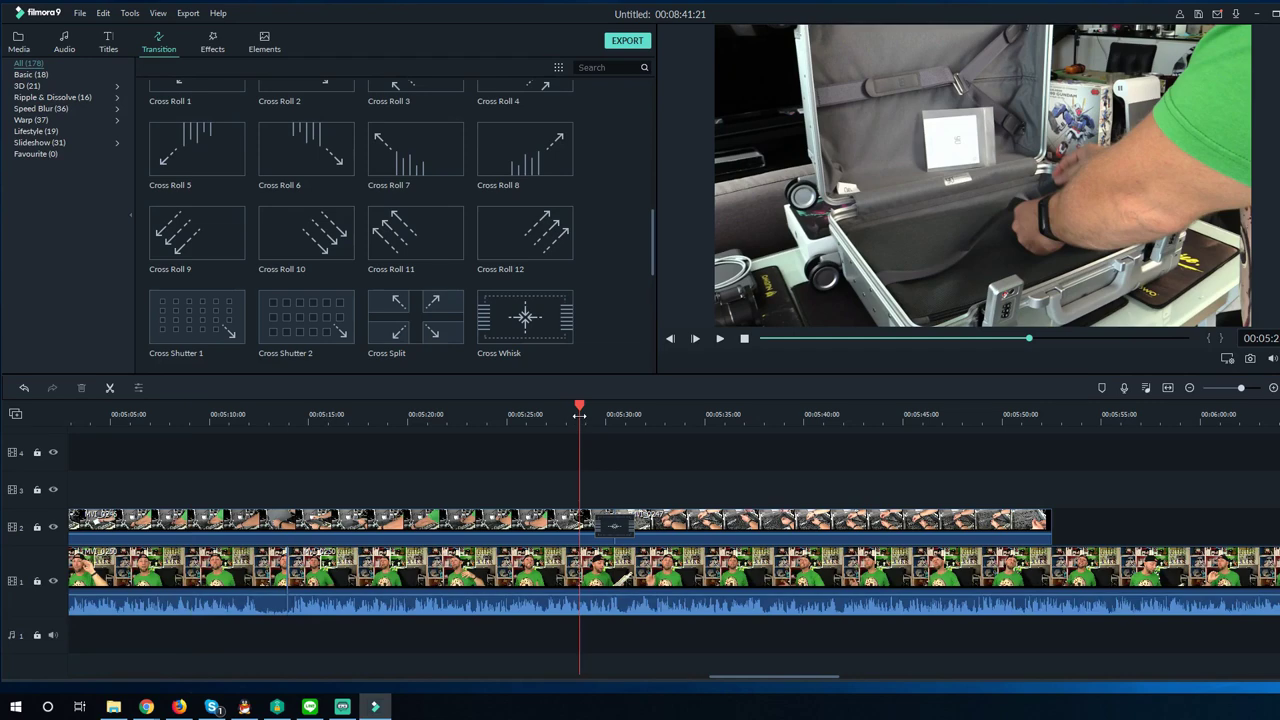
pyautogui.press('space')
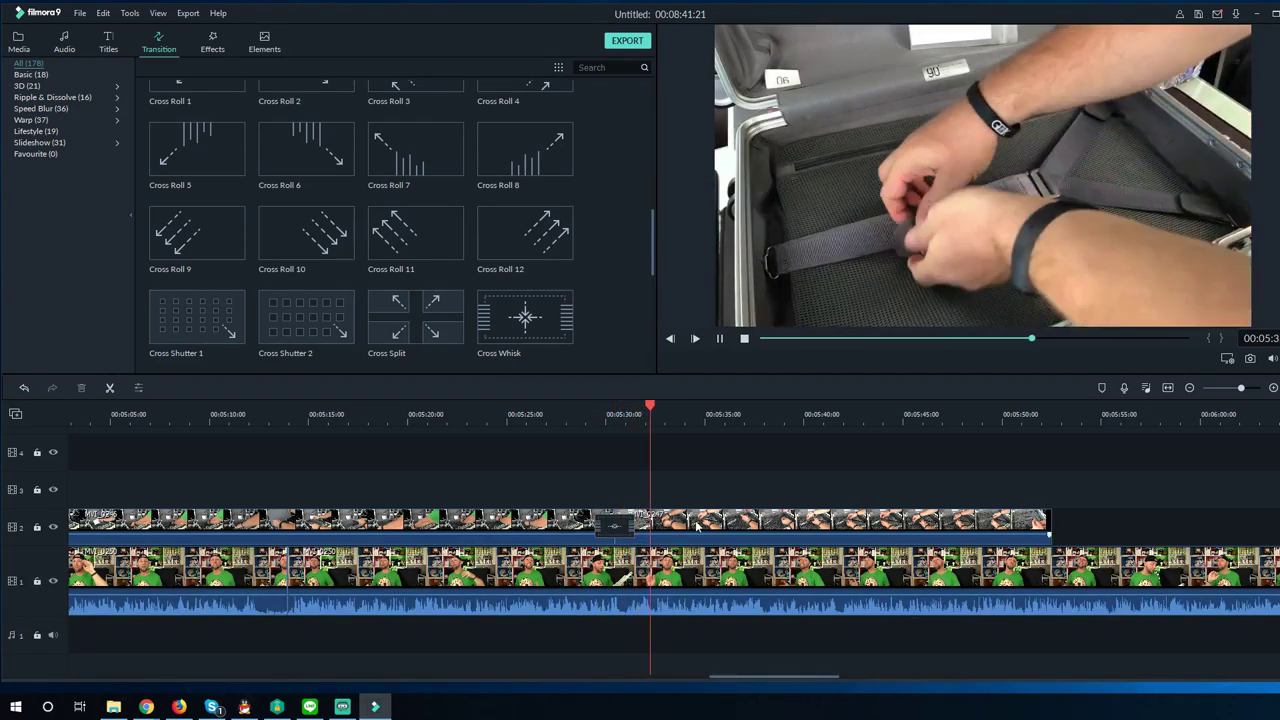
# Review the presenter footage following MVI_0247 and play across the gap at about 00:08:01 on video track 1
pyautogui.moveTo(744, 676); pyautogui.dragTo(789, 671)
pyautogui.click(22, 36)
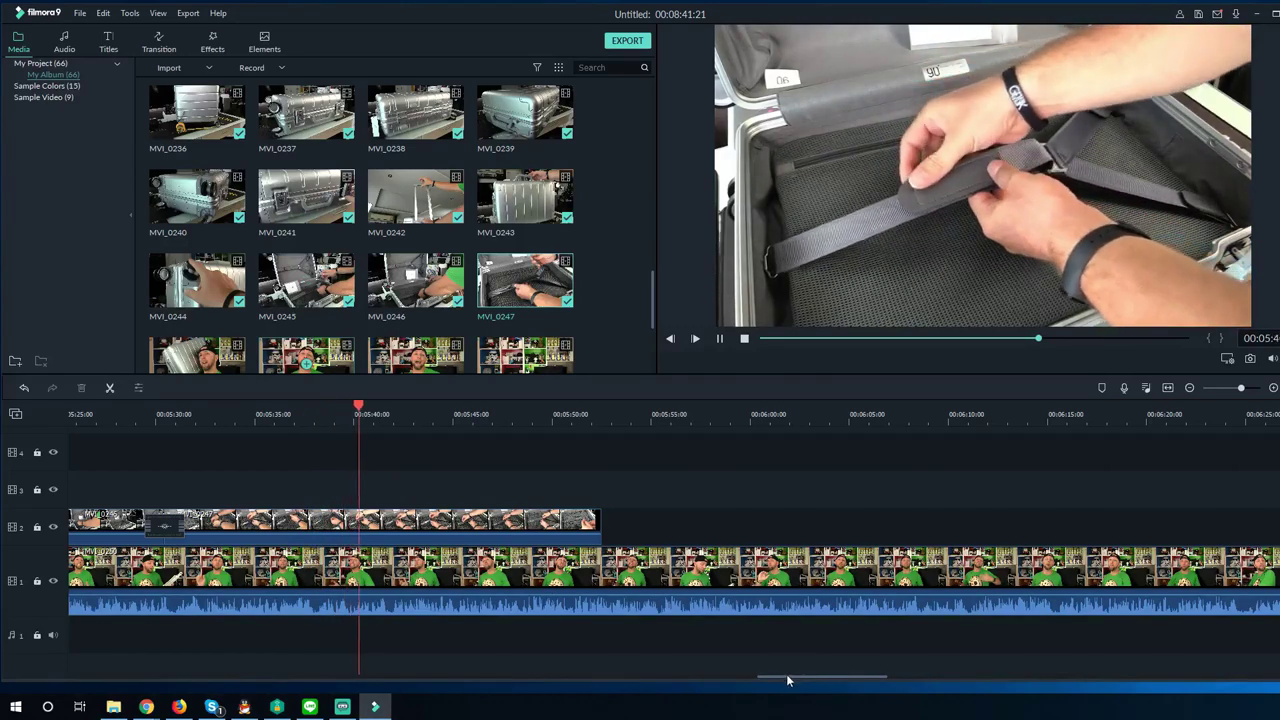
pyautogui.moveTo(787, 680); pyautogui.dragTo(829, 680)
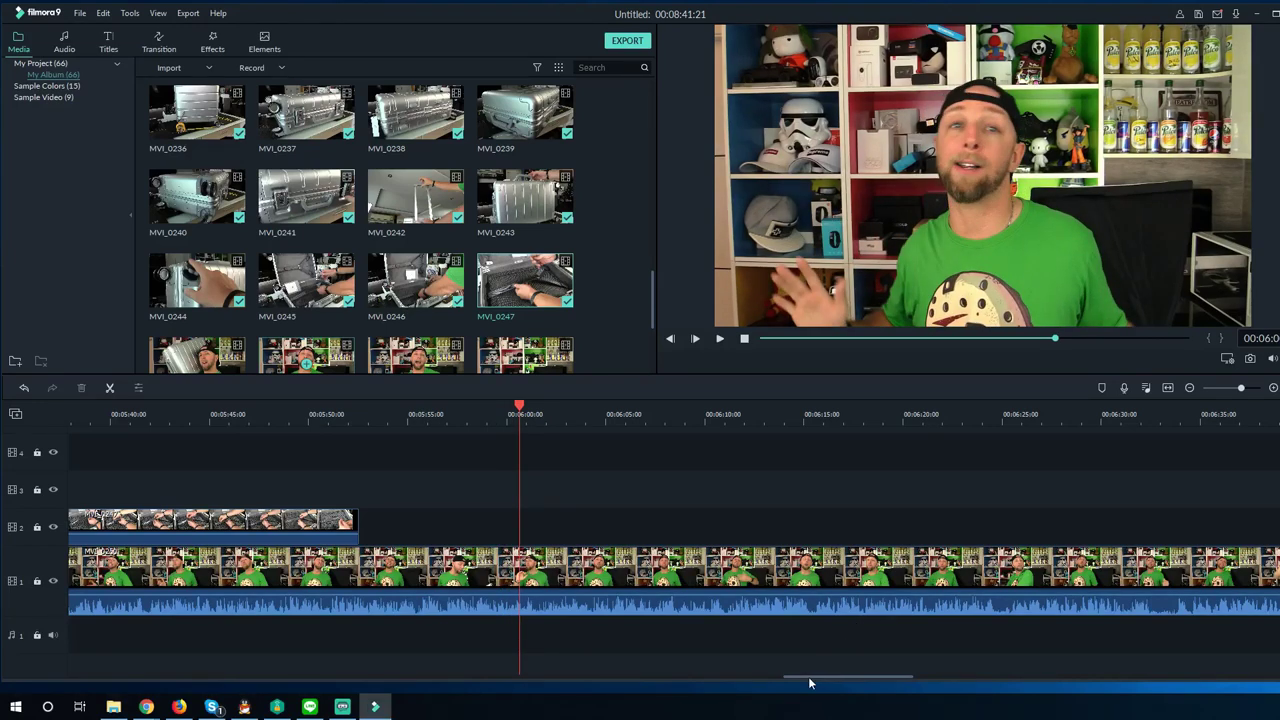
pyautogui.moveTo(807, 678); pyautogui.dragTo(1052, 690)
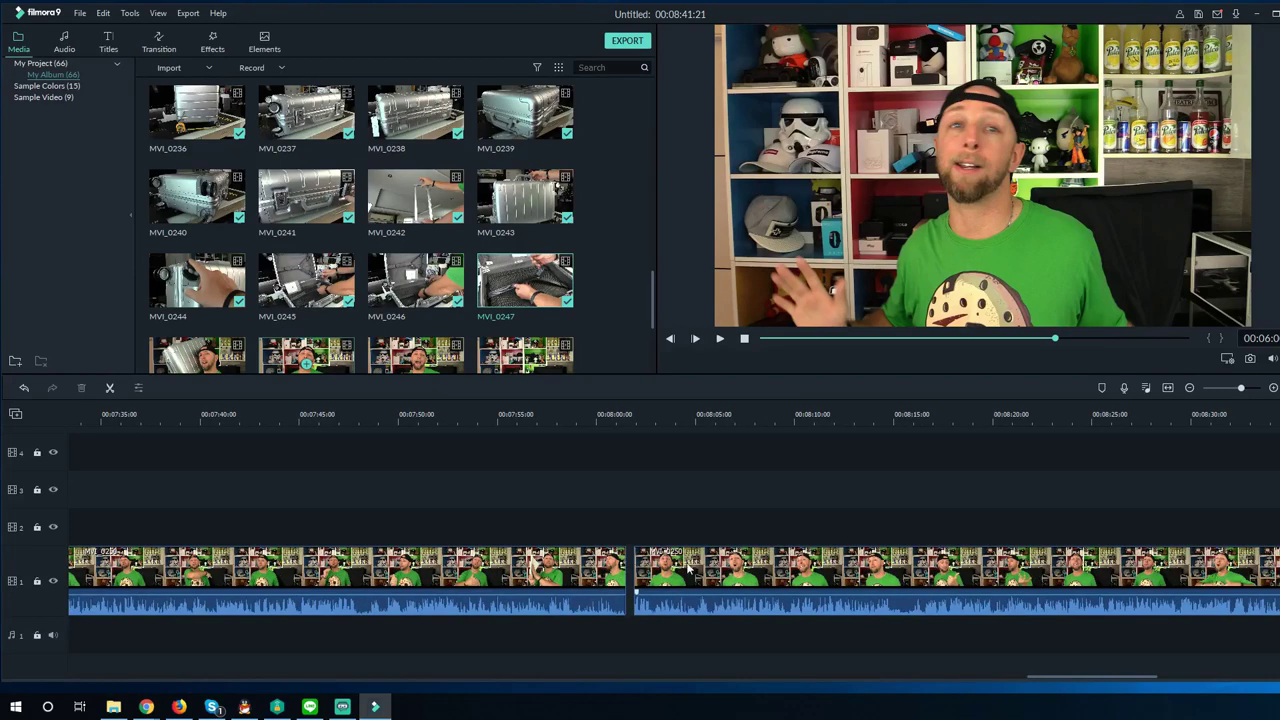
pyautogui.click(609, 418)
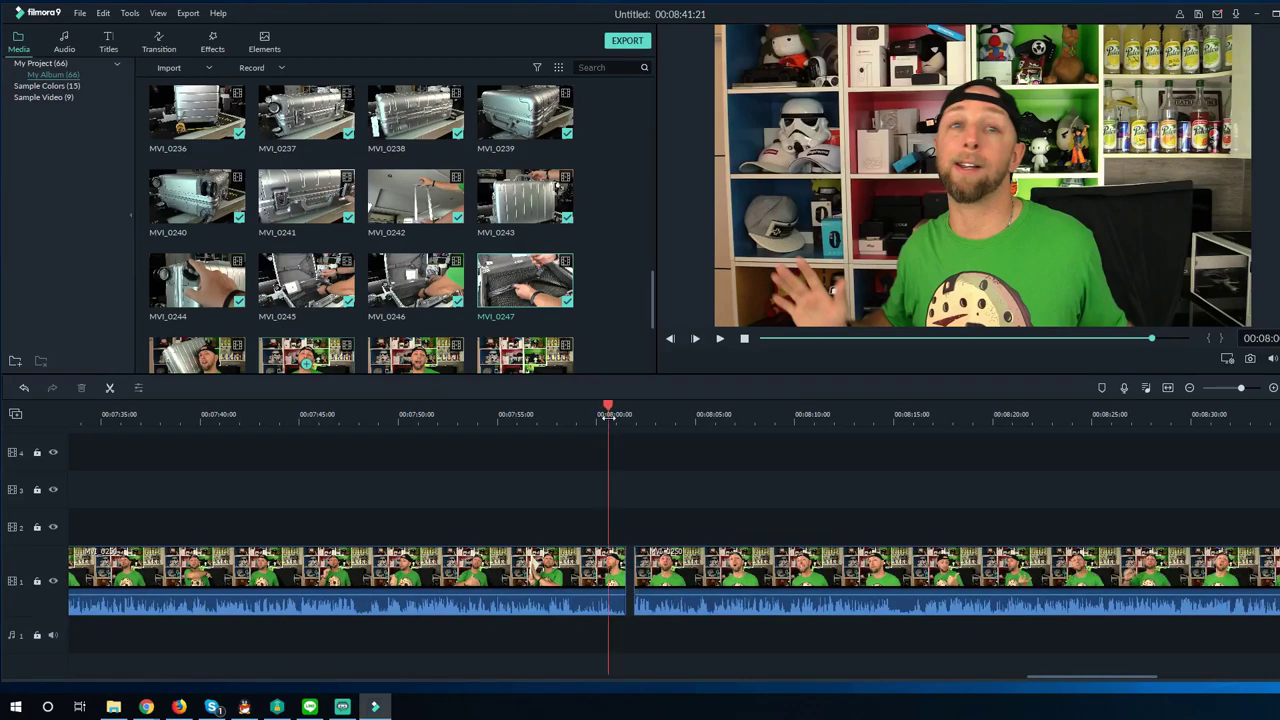
pyautogui.press('space')
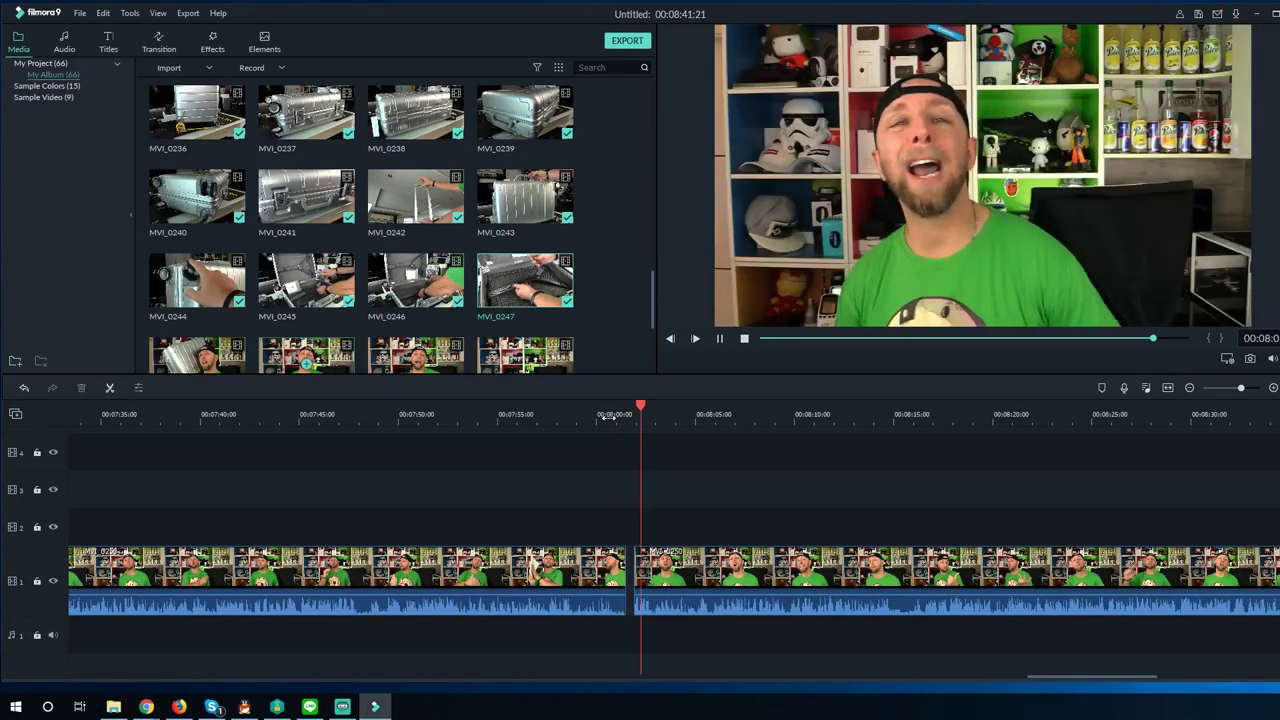
pyautogui.press('space')
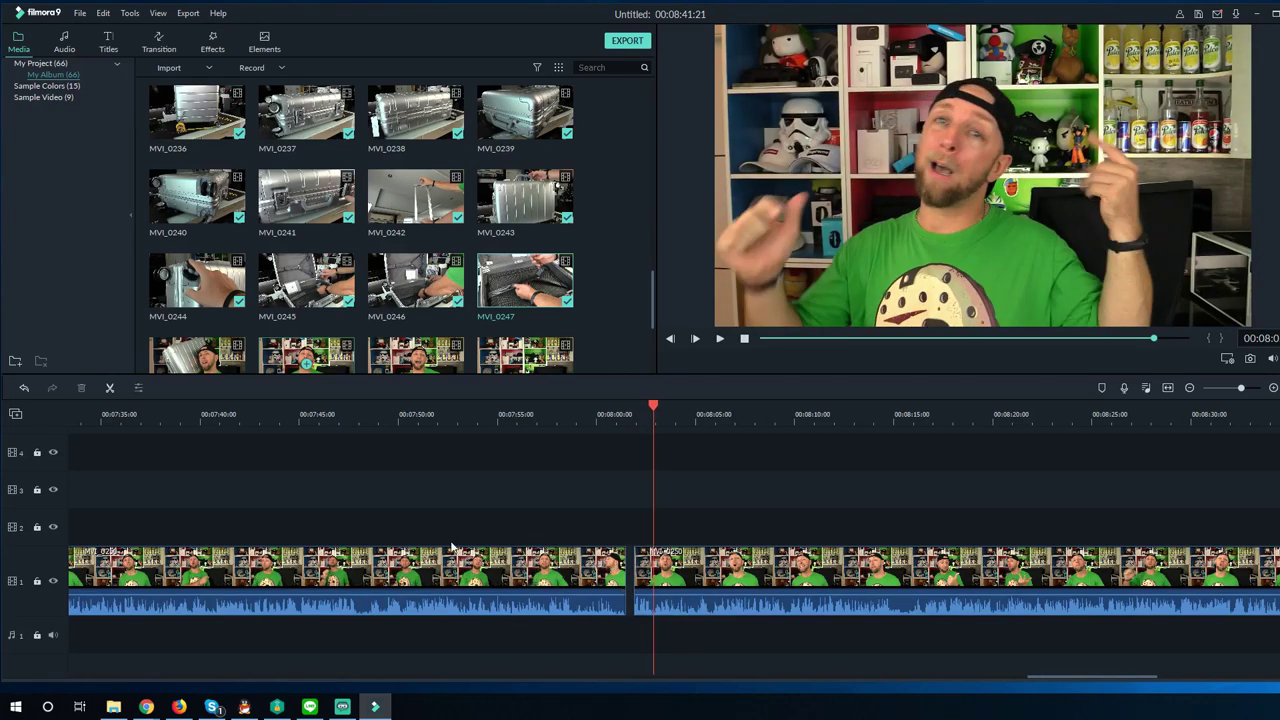
# Apply a Pan & Zoom to the presenter clip before the 00:08:01 gap, from full frame to a 1567 x 881 end frame
pyautogui.click(343, 569)
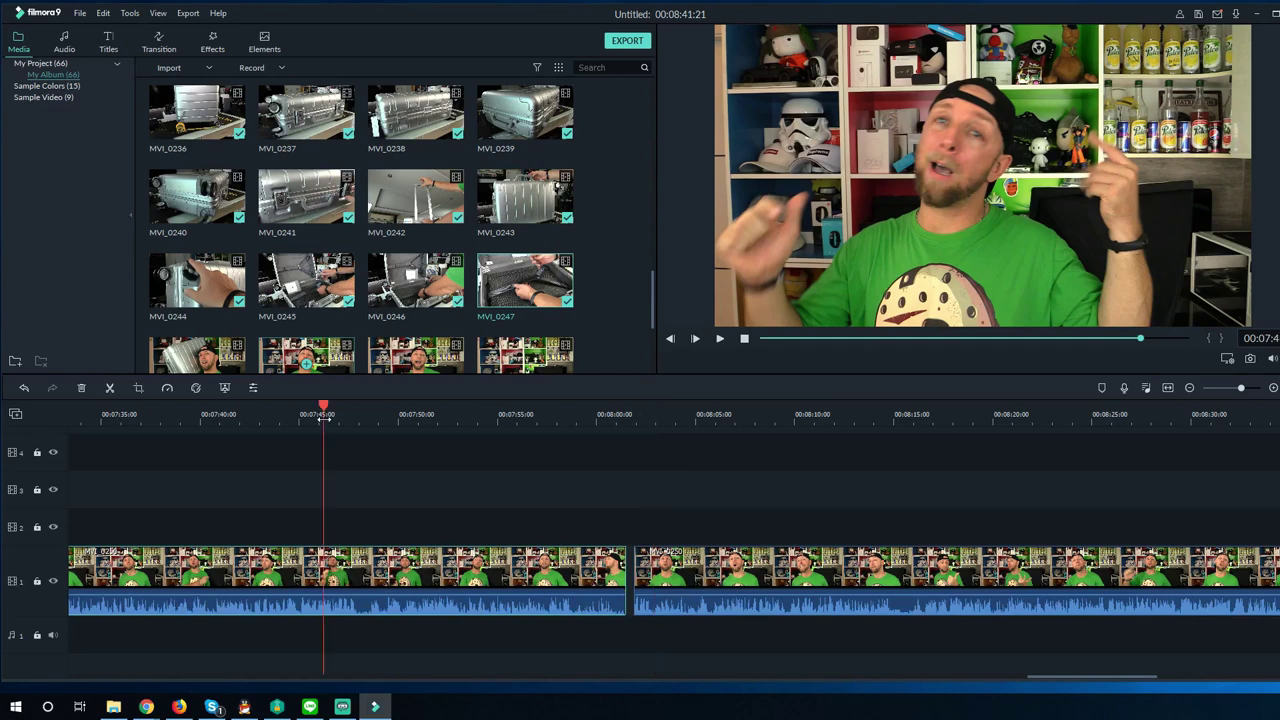
pyautogui.rightClick(814, 190)
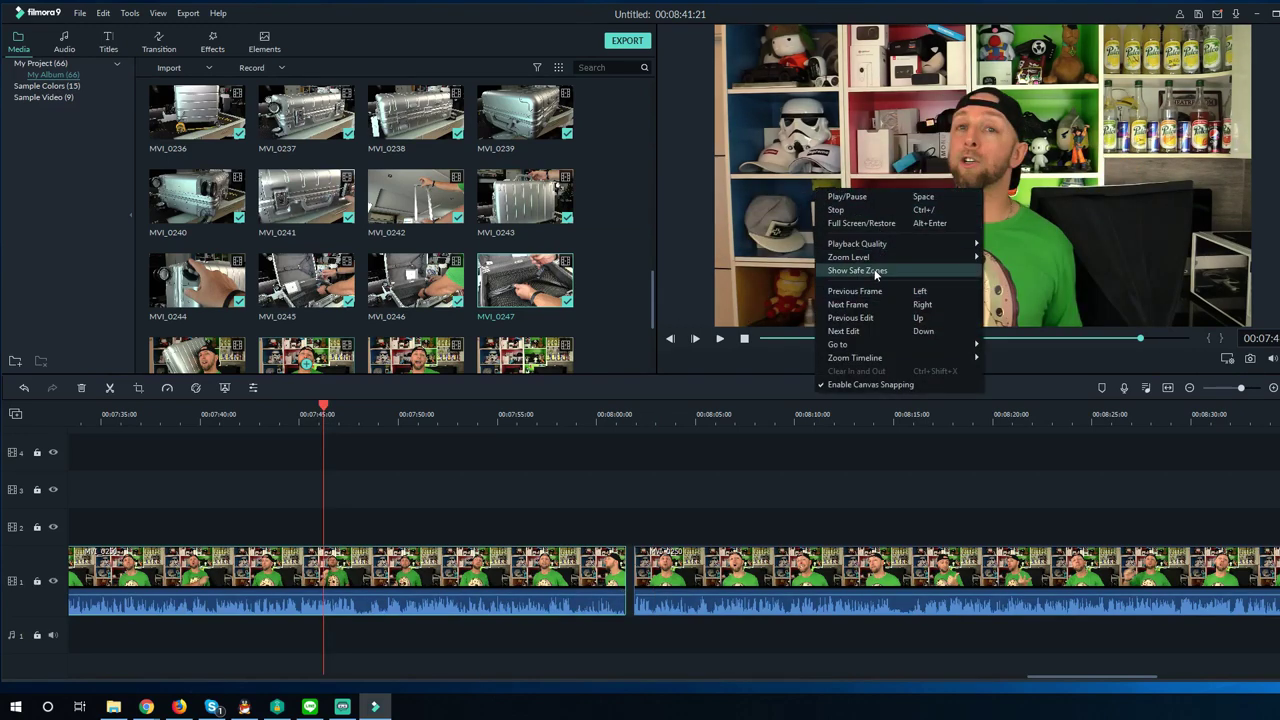
pyautogui.click(410, 604)
pyautogui.rightClick(388, 572)
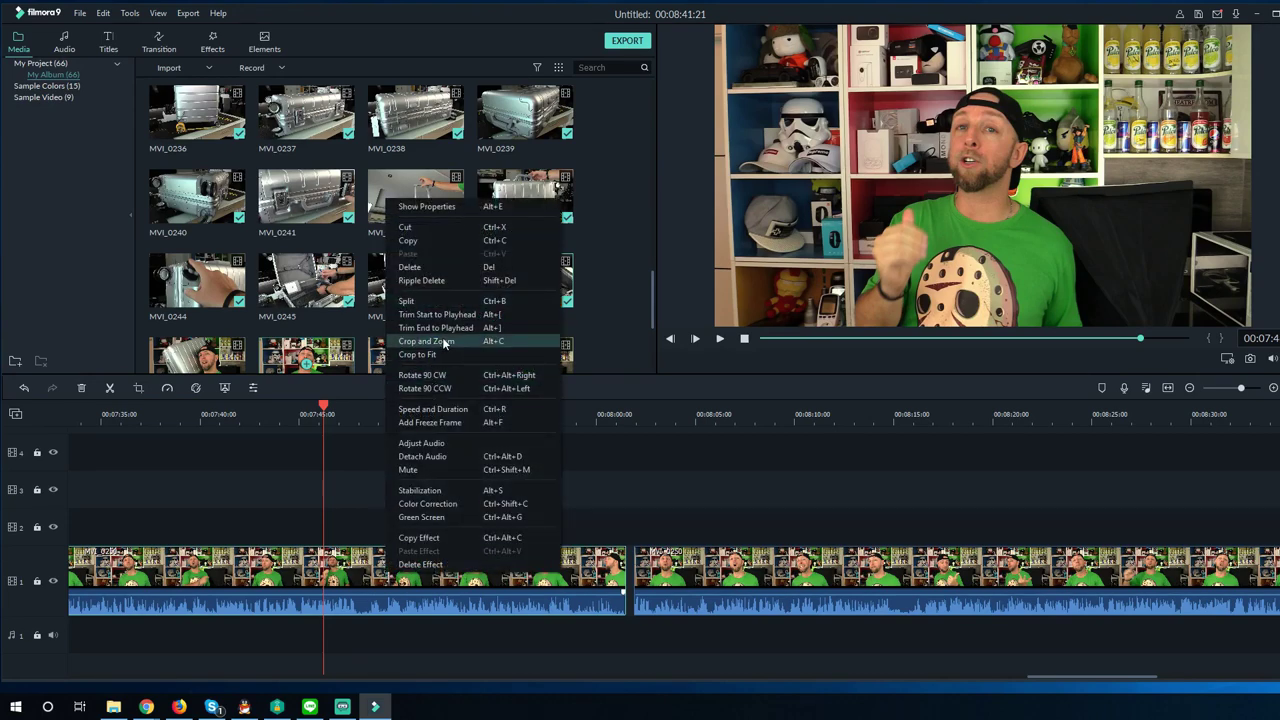
pyautogui.click(360, 466)
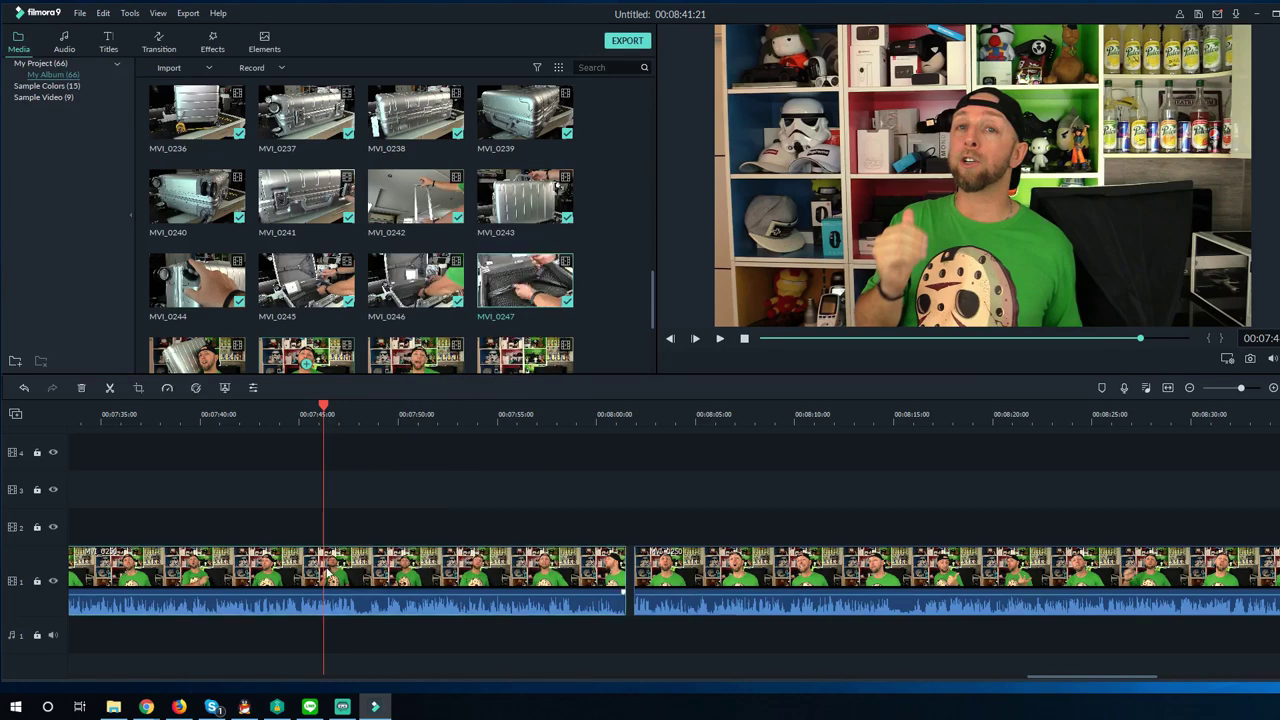
pyautogui.hotkey('alt', 'c')
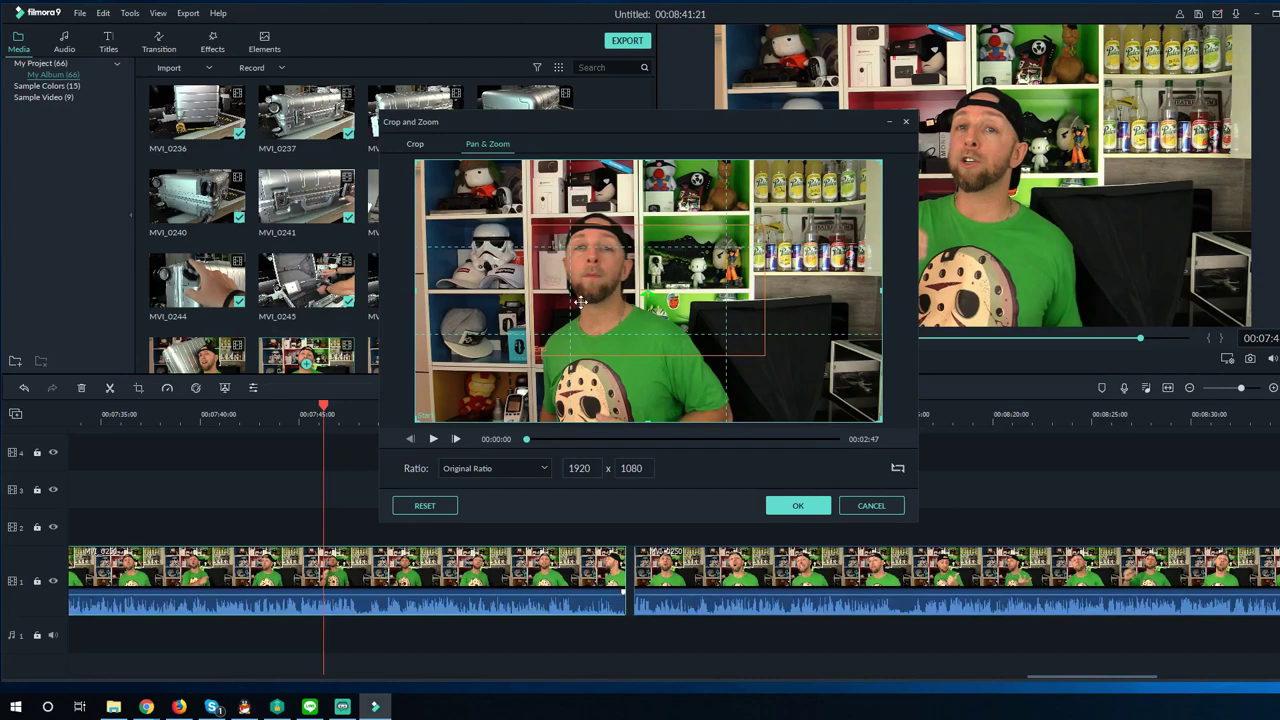
pyautogui.moveTo(570, 354); pyautogui.dragTo(445, 405)
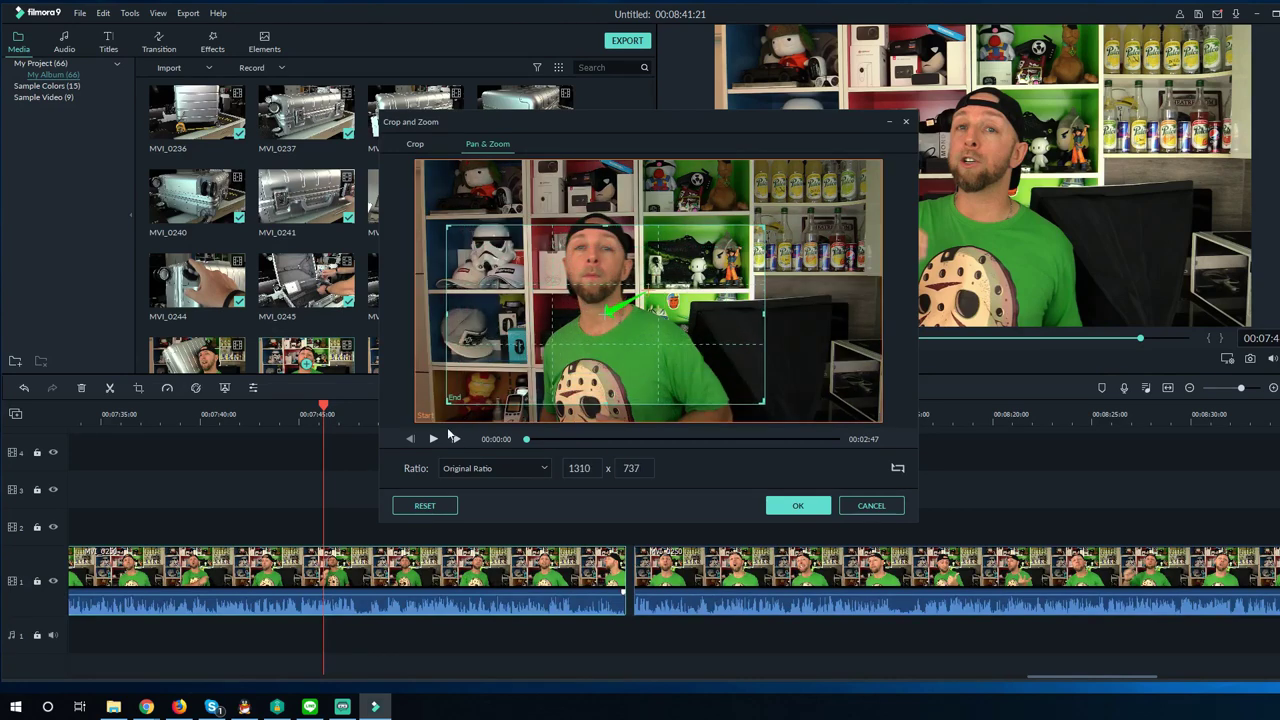
pyautogui.moveTo(763, 228); pyautogui.dragTo(824, 200)
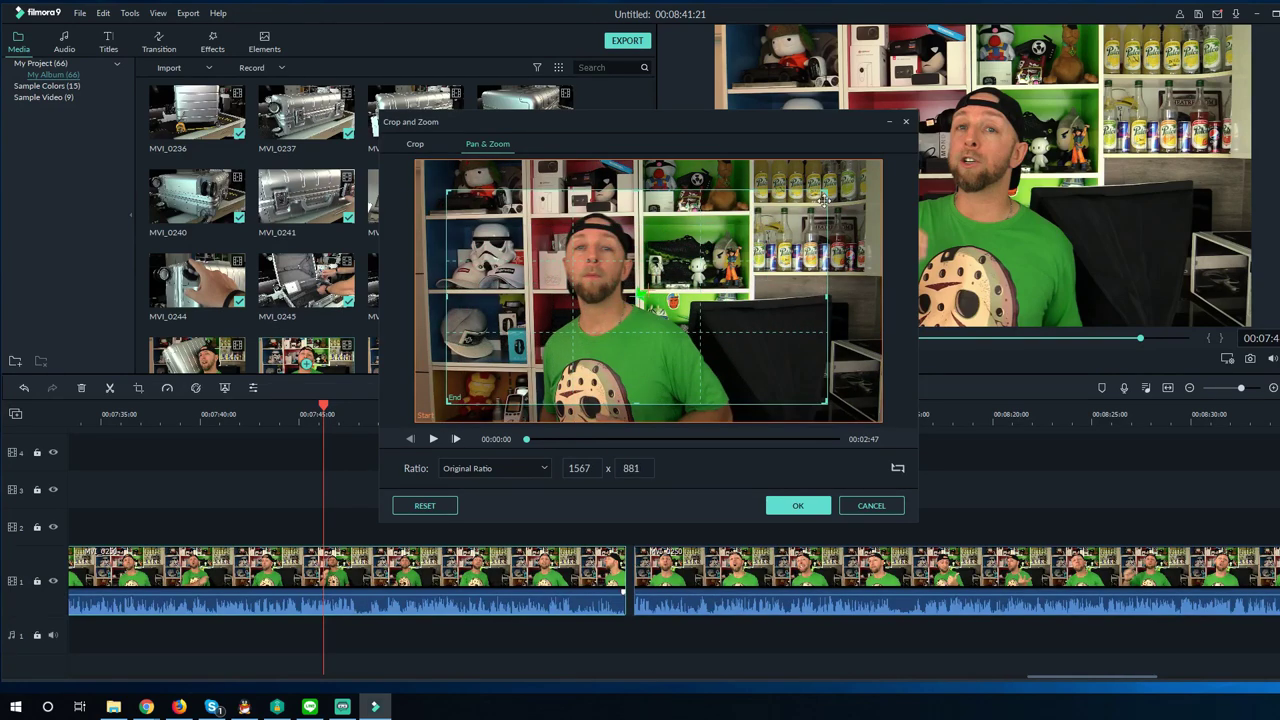
pyautogui.moveTo(718, 256)
pyautogui.mouseDown()
pyautogui.moveTo(742, 254)
pyautogui.moveTo(710, 257)
pyautogui.mouseUp()
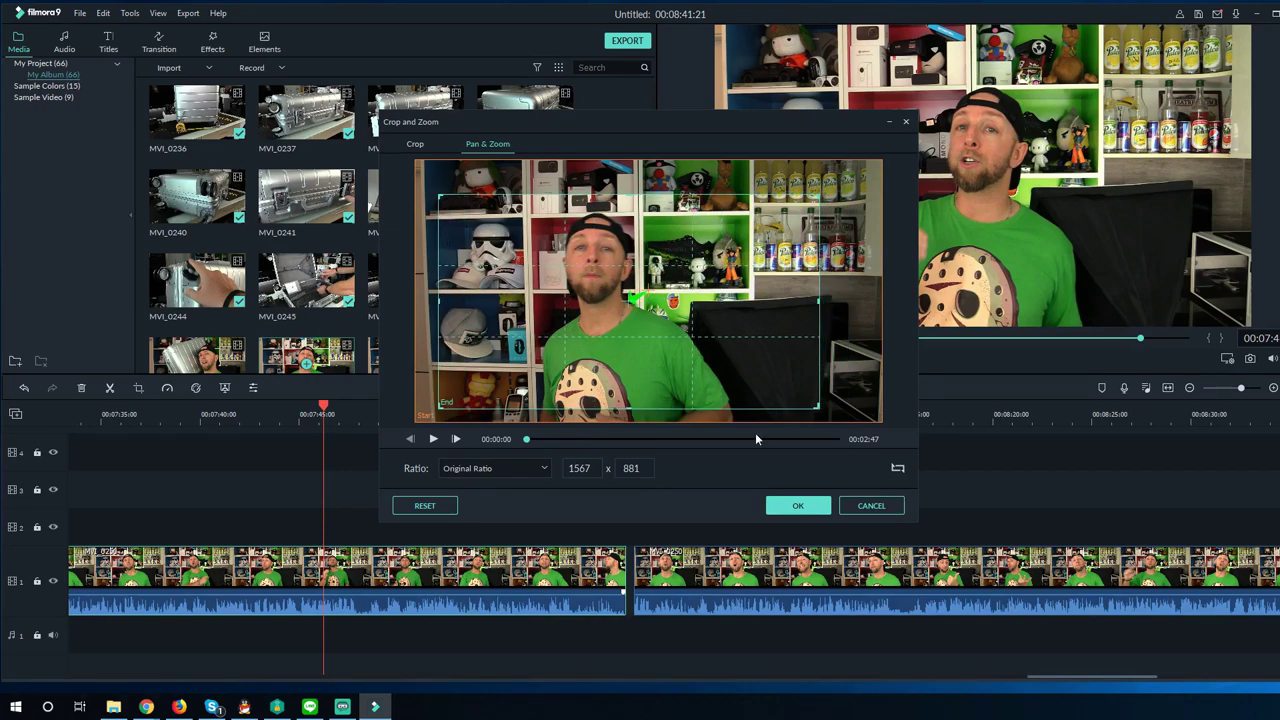
pyautogui.click(798, 506)
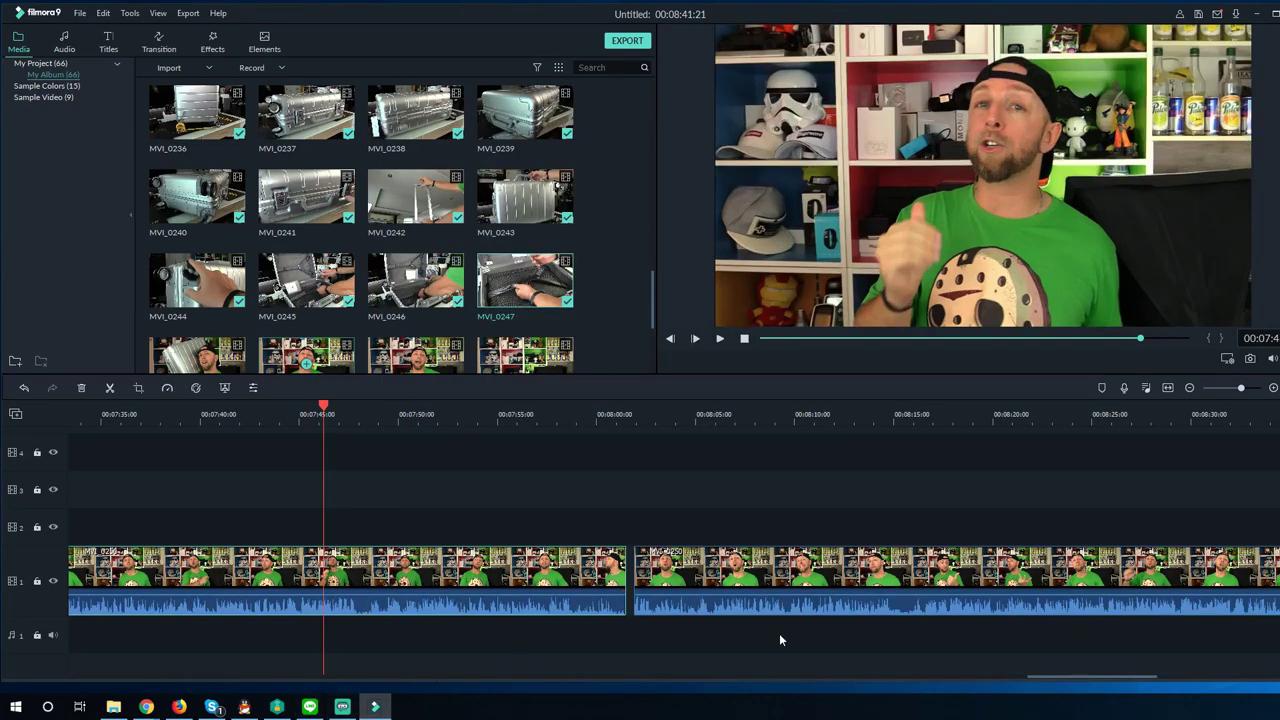
# Split the long presenter clip on video track 1 at about 00:06:34
pyautogui.moveTo(1039, 680); pyautogui.dragTo(829, 678)
pyautogui.moveTo(571, 422); pyautogui.dragTo(277, 421)
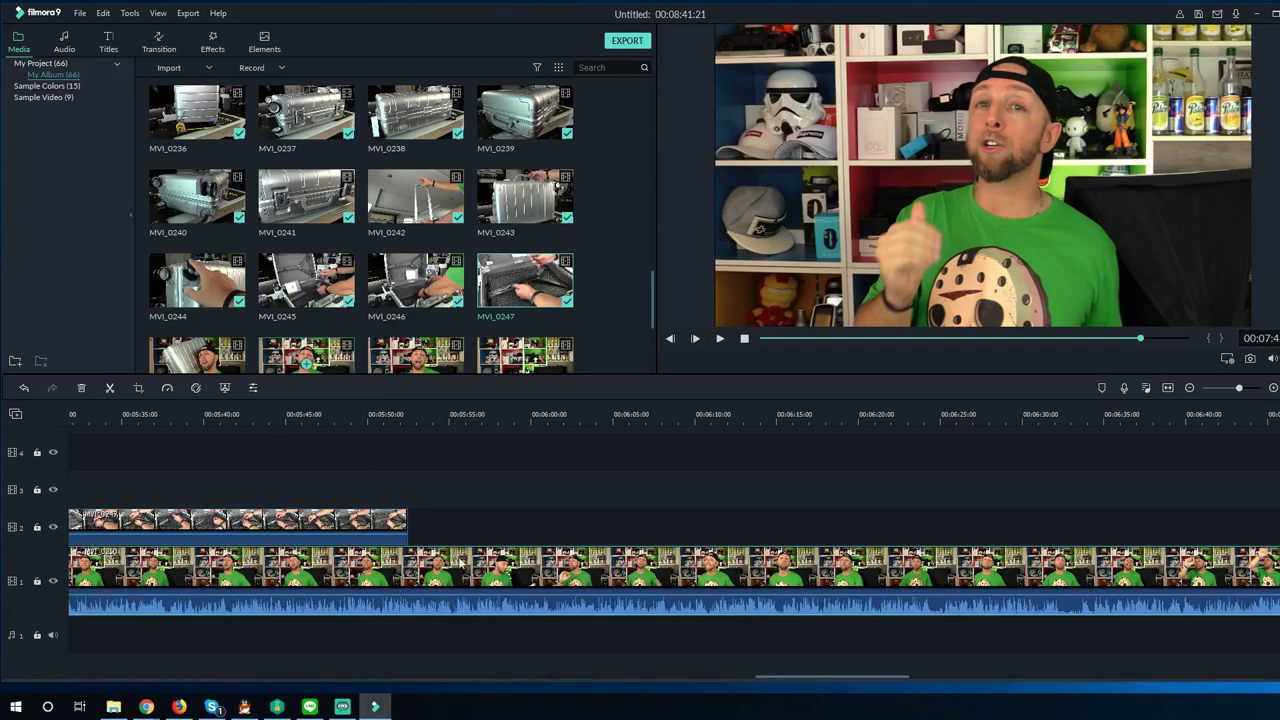
pyautogui.moveTo(771, 681)
pyautogui.mouseDown()
pyautogui.moveTo(840, 682)
pyautogui.moveTo(623, 678)
pyautogui.moveTo(781, 683)
pyautogui.mouseUp()
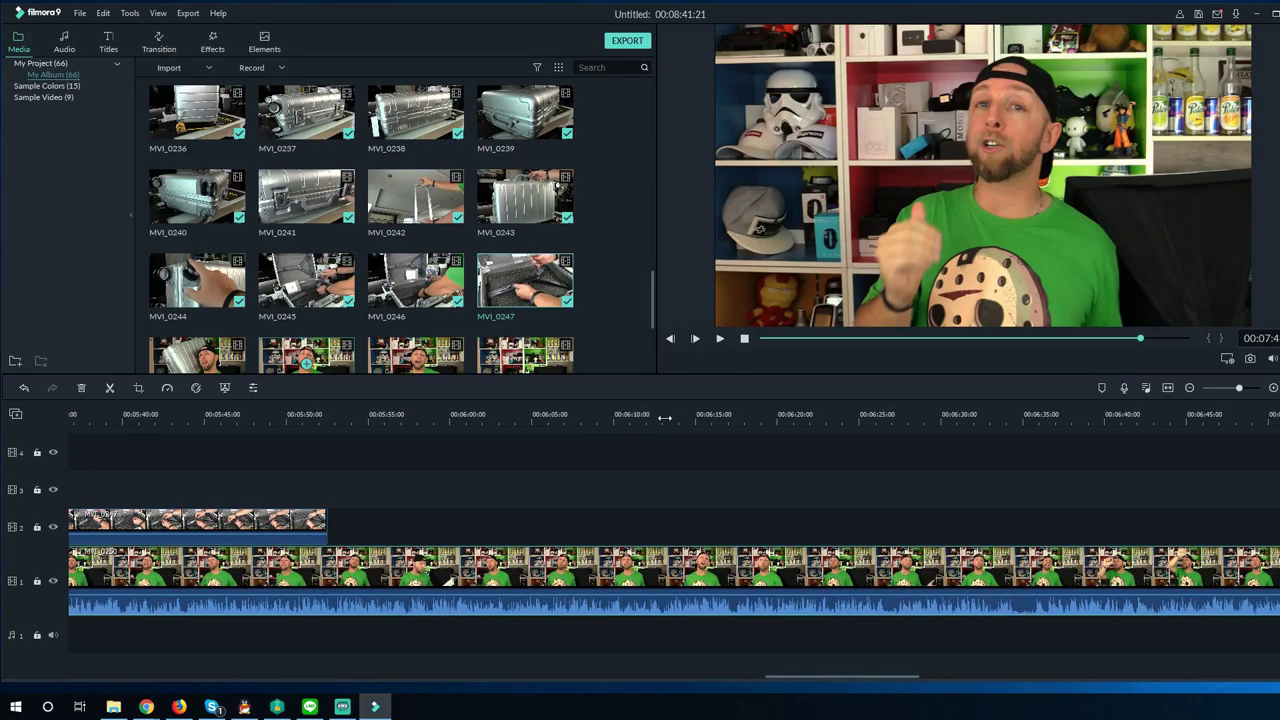
pyautogui.moveTo(664, 418); pyautogui.dragTo(517, 453)
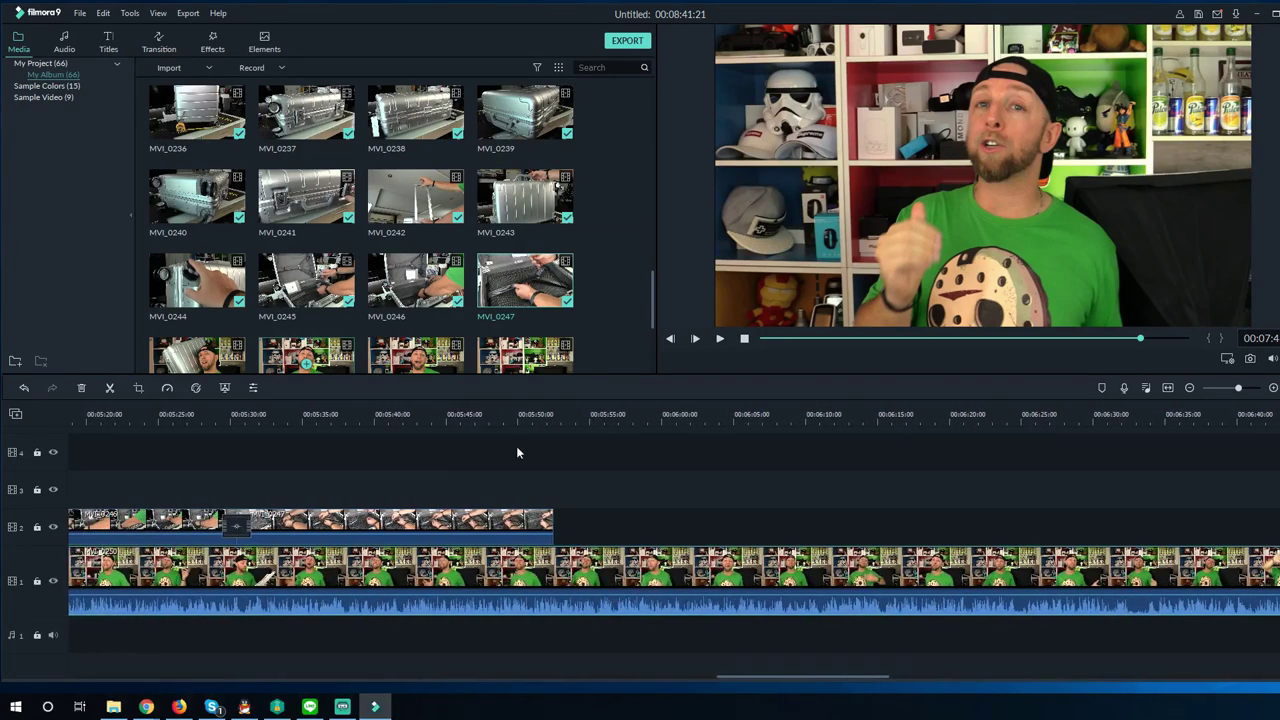
pyautogui.click(828, 683)
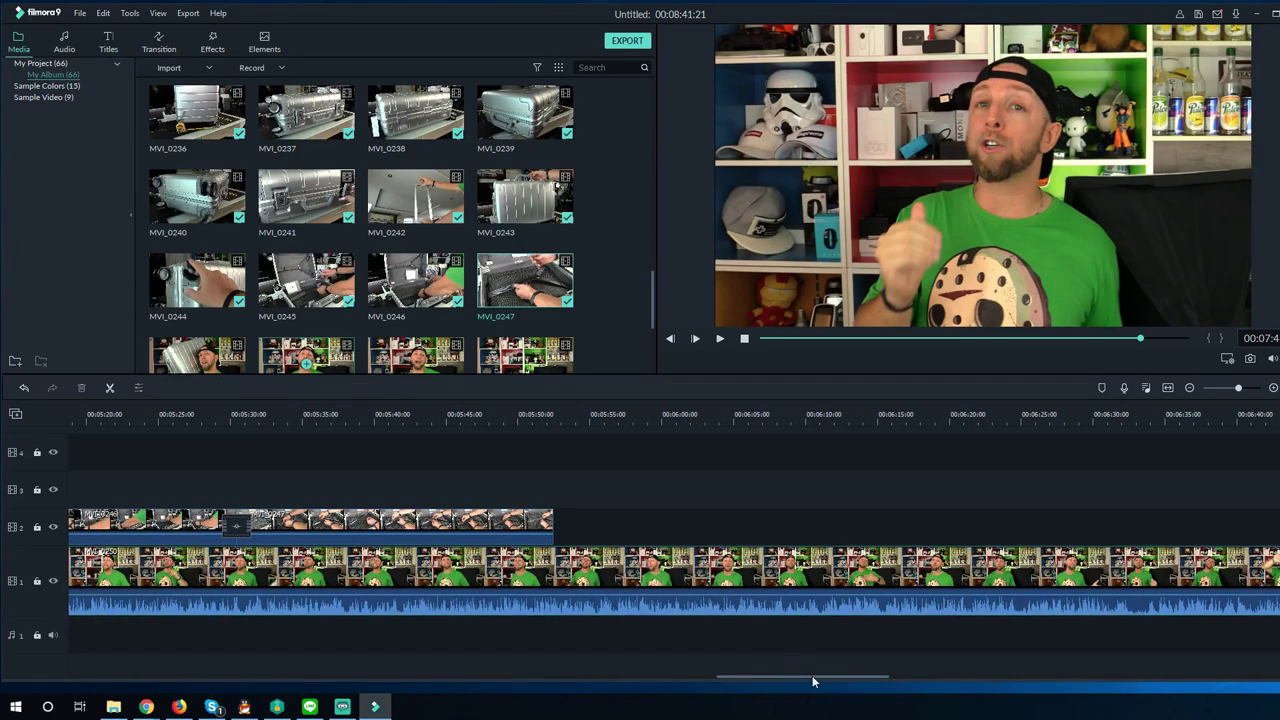
pyautogui.moveTo(813, 682)
pyautogui.mouseDown()
pyautogui.moveTo(990, 683)
pyautogui.moveTo(775, 680)
pyautogui.moveTo(836, 683)
pyautogui.mouseUp()
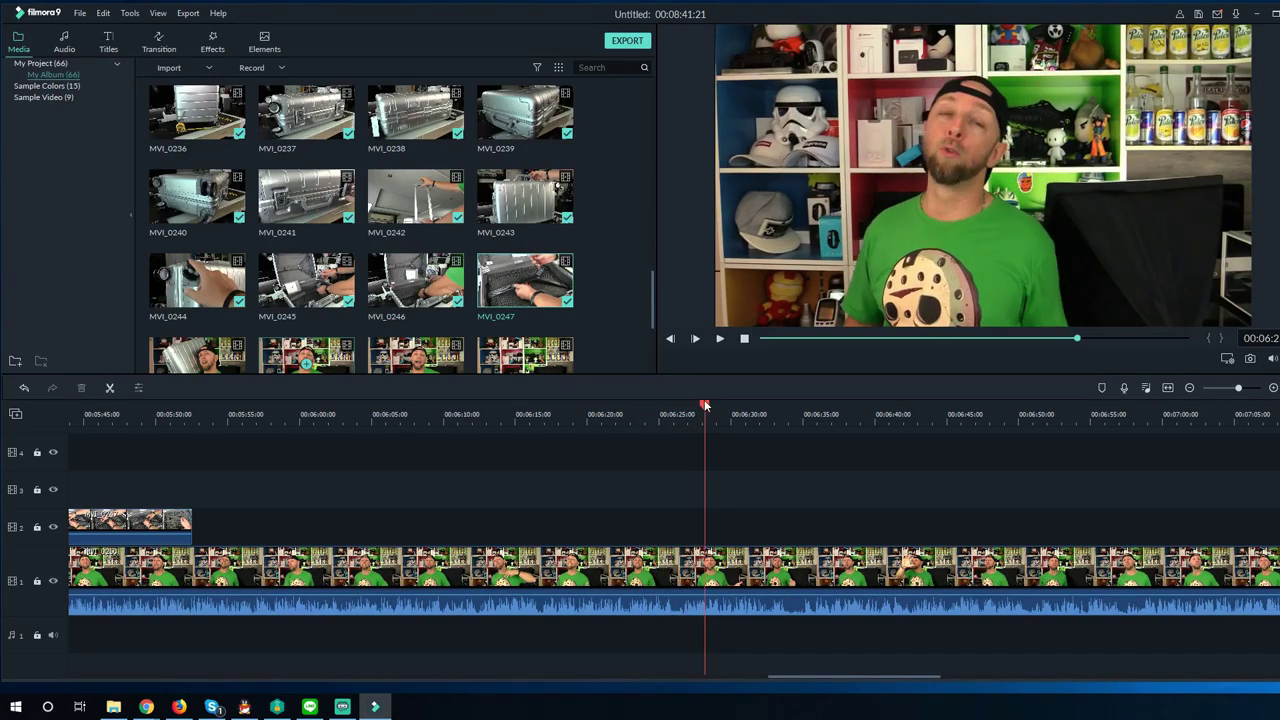
pyautogui.moveTo(705, 405); pyautogui.dragTo(798, 405)
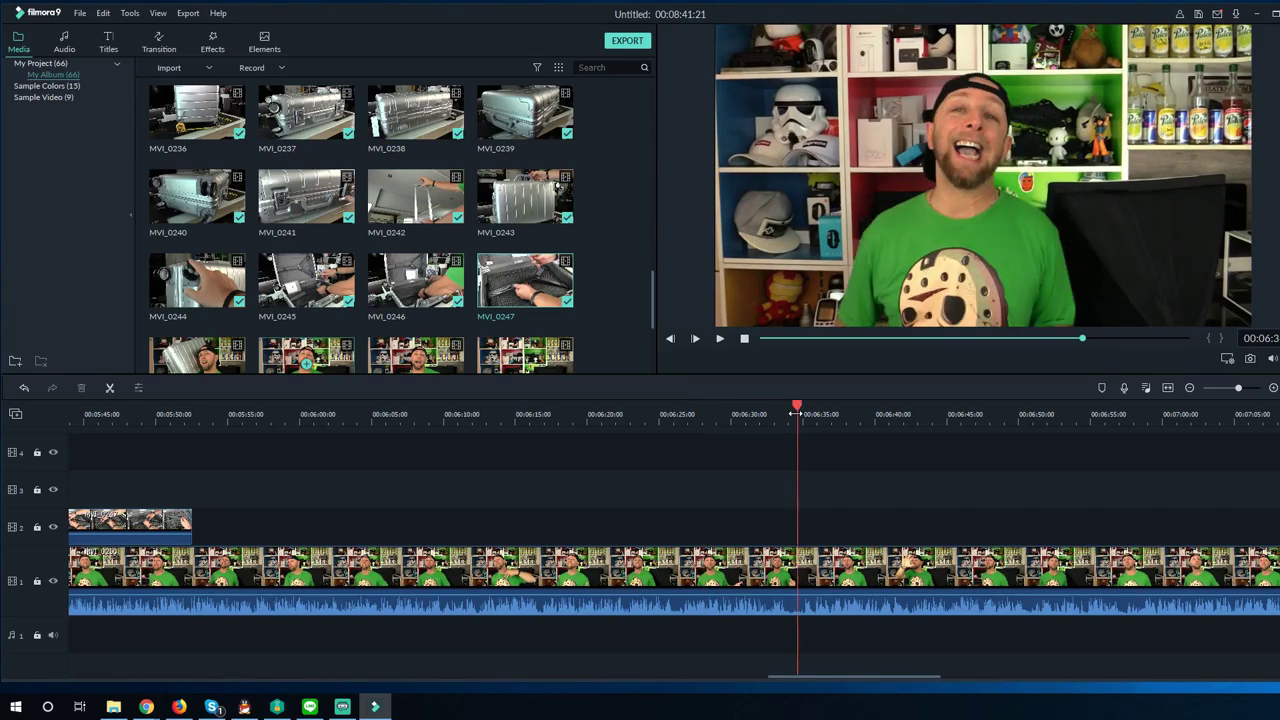
pyautogui.hotkey('ctrl', 'b')
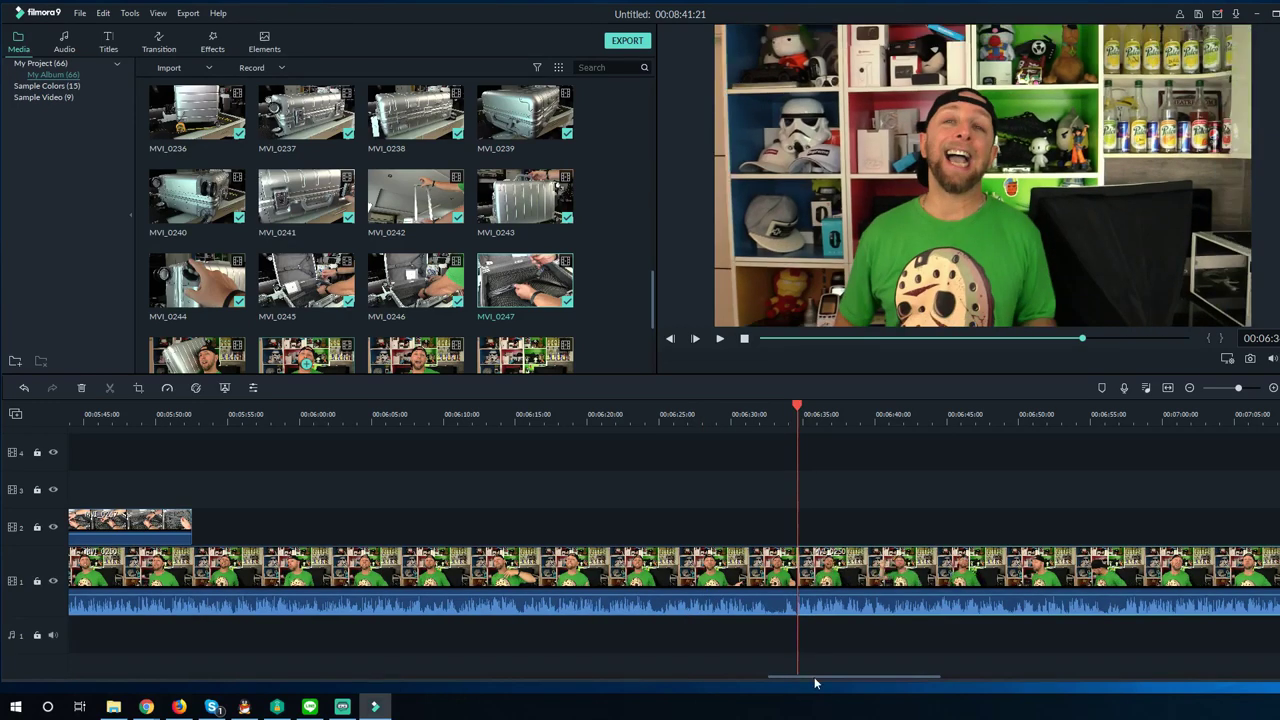
# Play through the following presenter footage and split it at about 00:06:55
pyautogui.click(815, 672)
pyautogui.moveTo(828, 681); pyautogui.dragTo(910, 681)
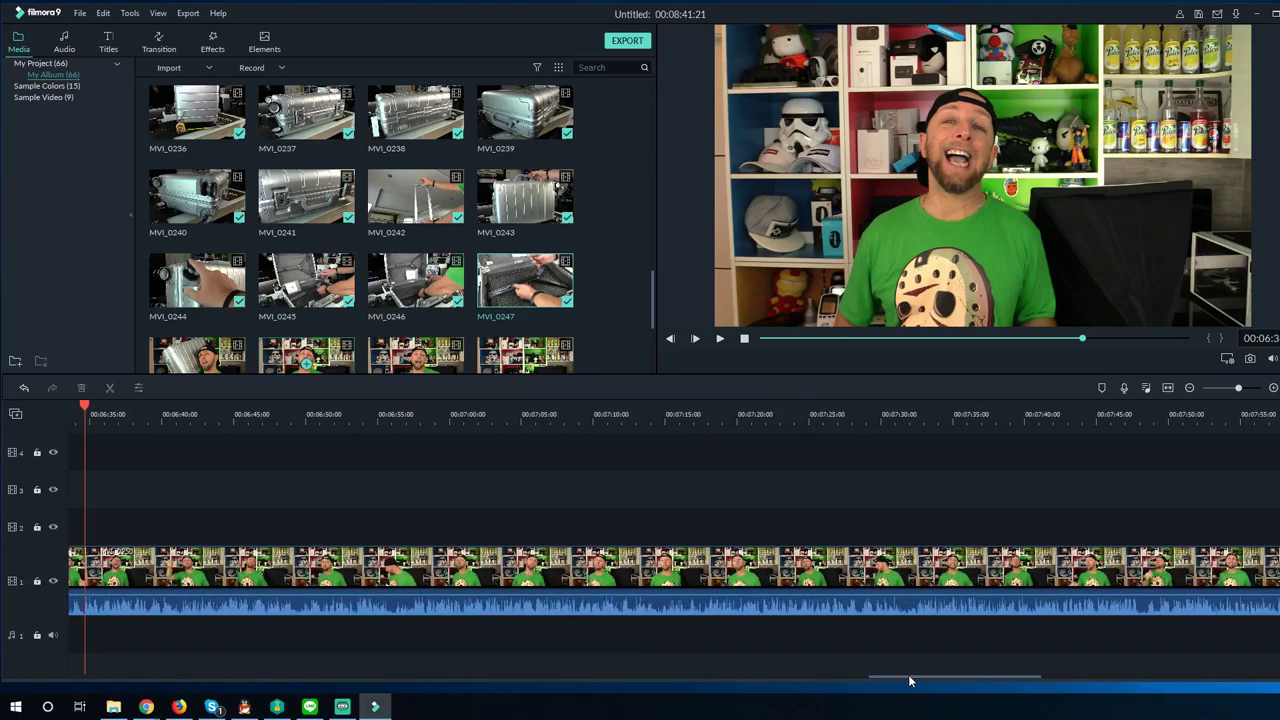
pyautogui.click(566, 415)
pyautogui.press('space')
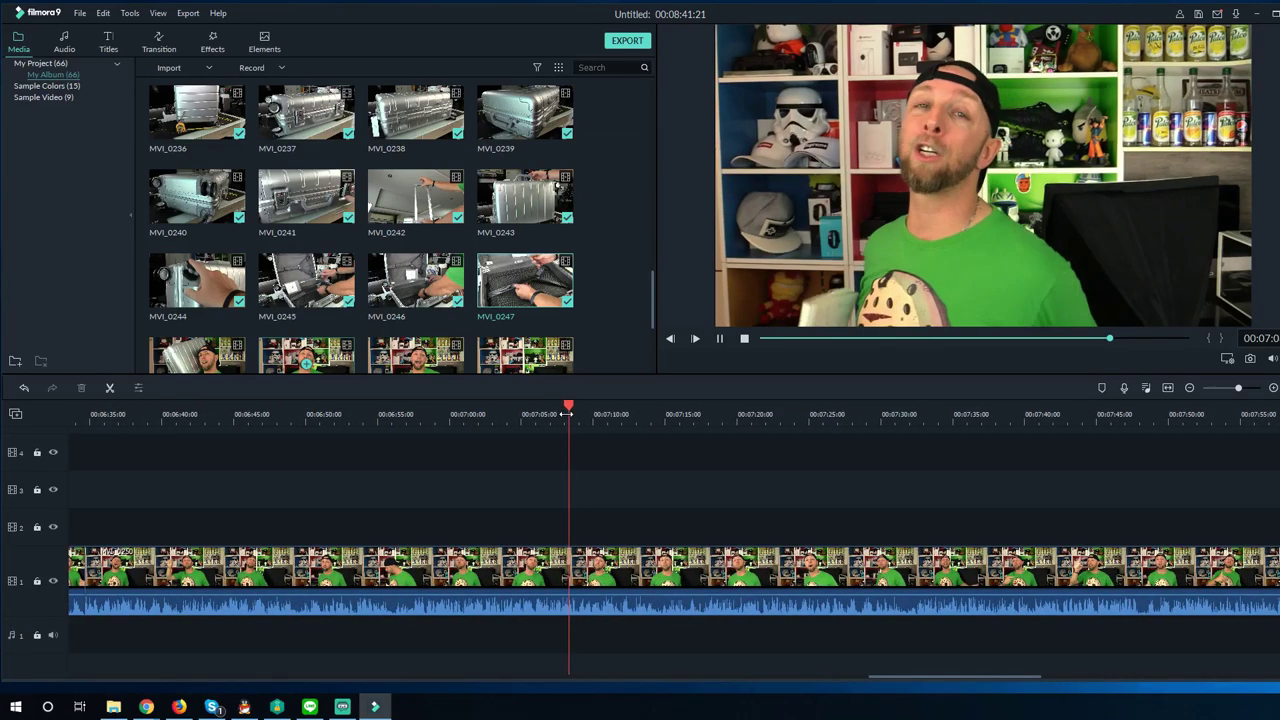
pyautogui.click(410, 414)
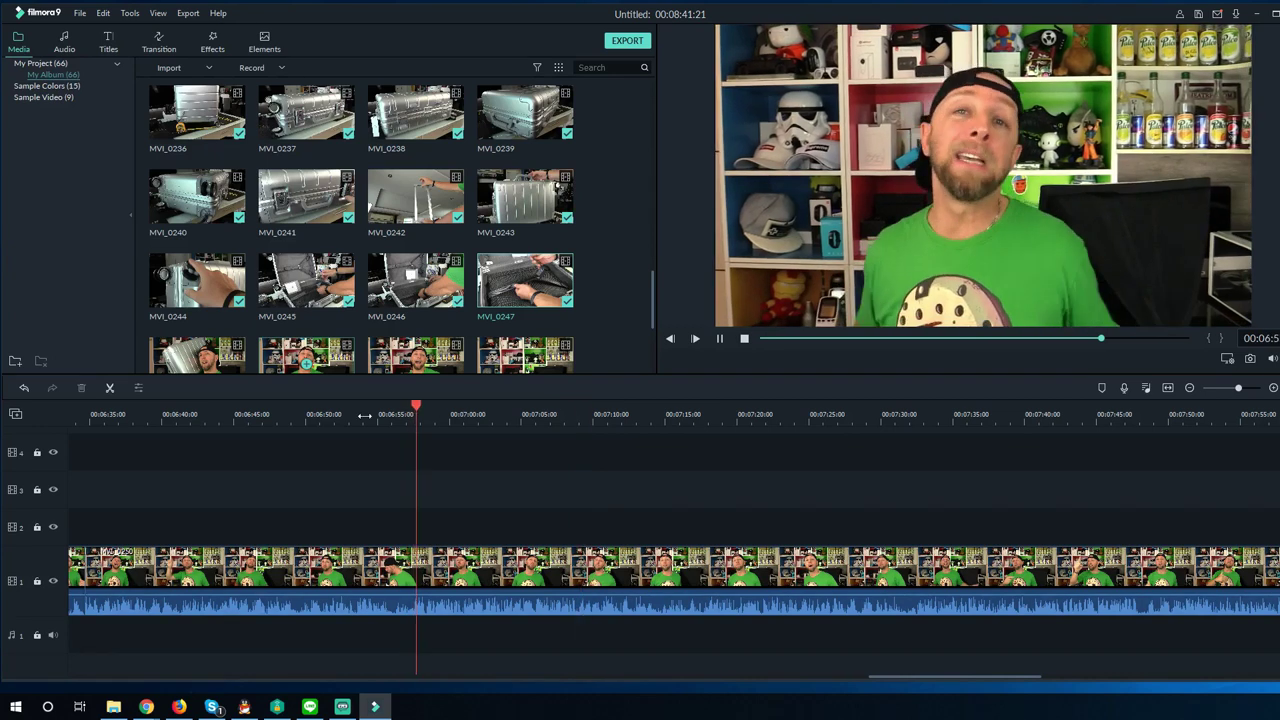
pyautogui.click(360, 414)
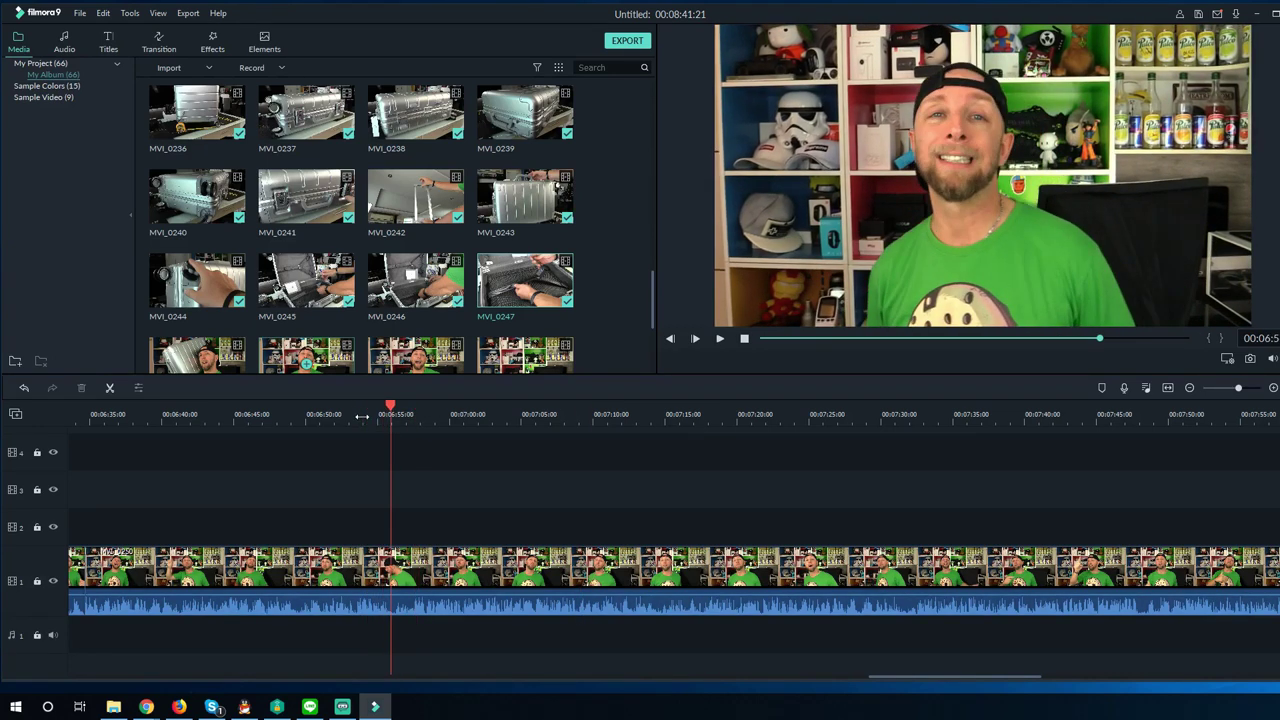
pyautogui.hotkey('ctrl', 'b')
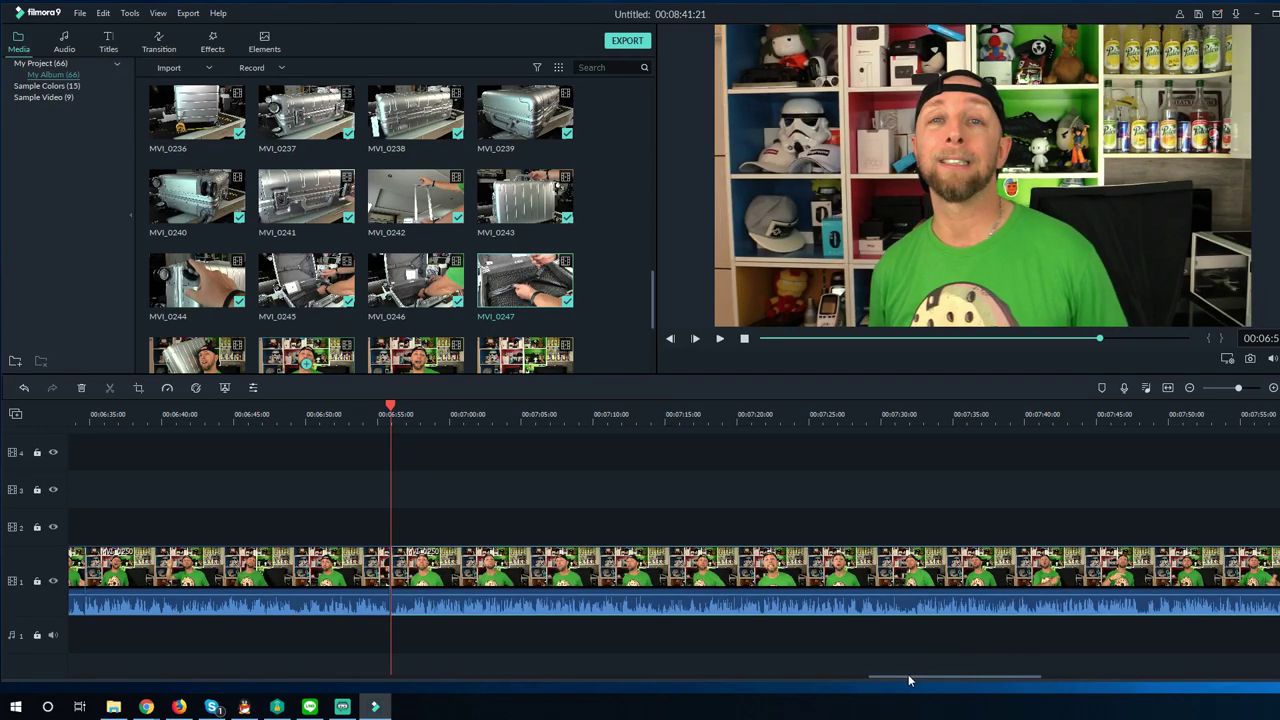
pyautogui.moveTo(908, 677); pyautogui.dragTo(968, 677)
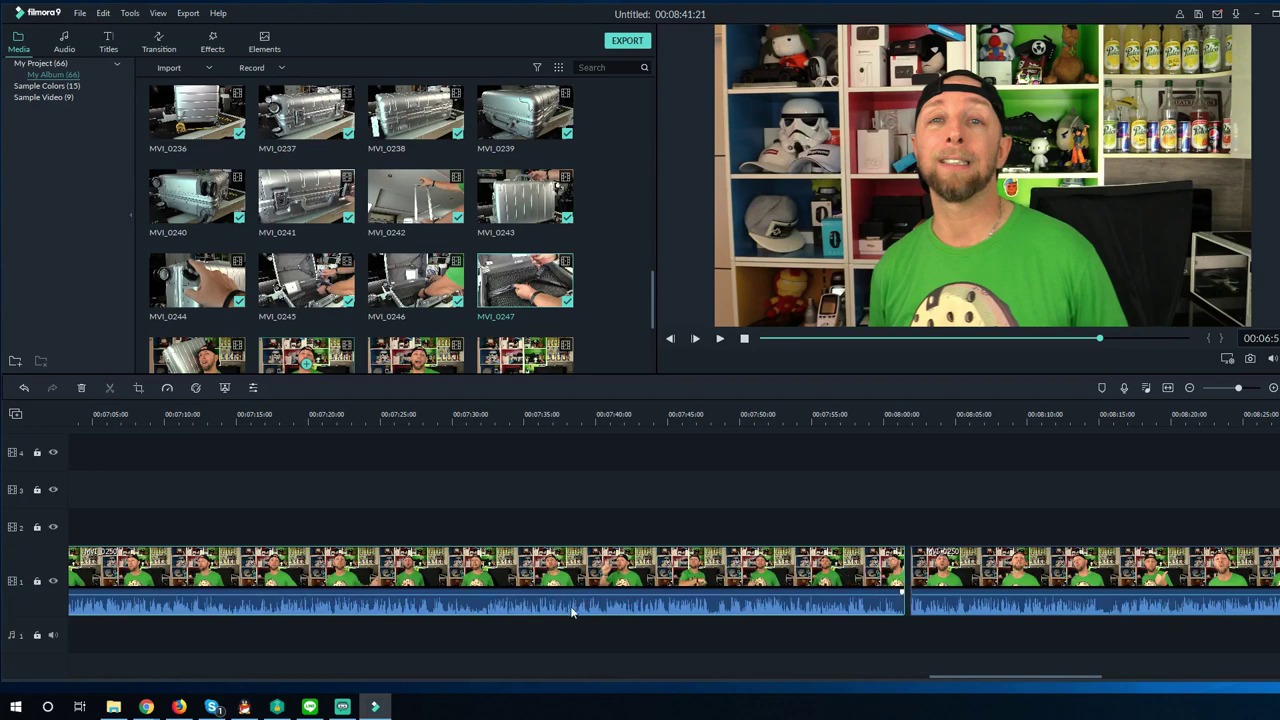
pyautogui.rightClick(880, 612)
pyautogui.click(938, 661)
pyautogui.moveTo(940, 680); pyautogui.dragTo(844, 666)
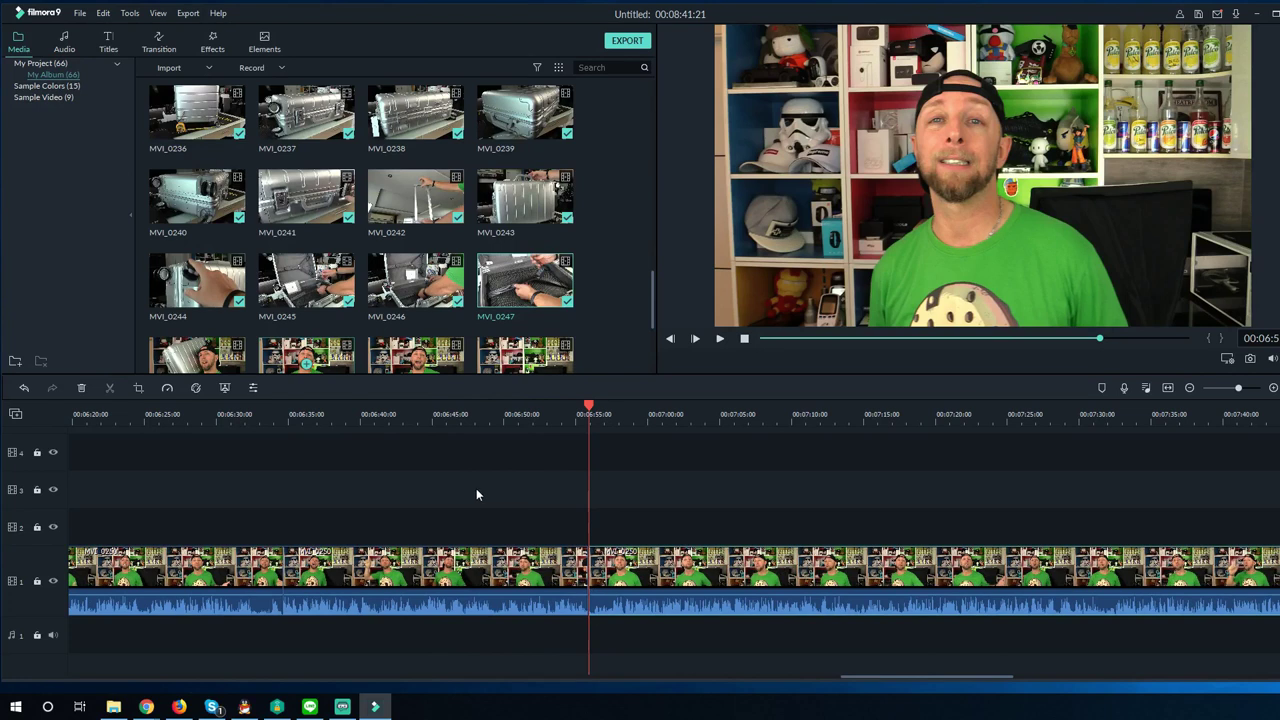
pyautogui.click(908, 676)
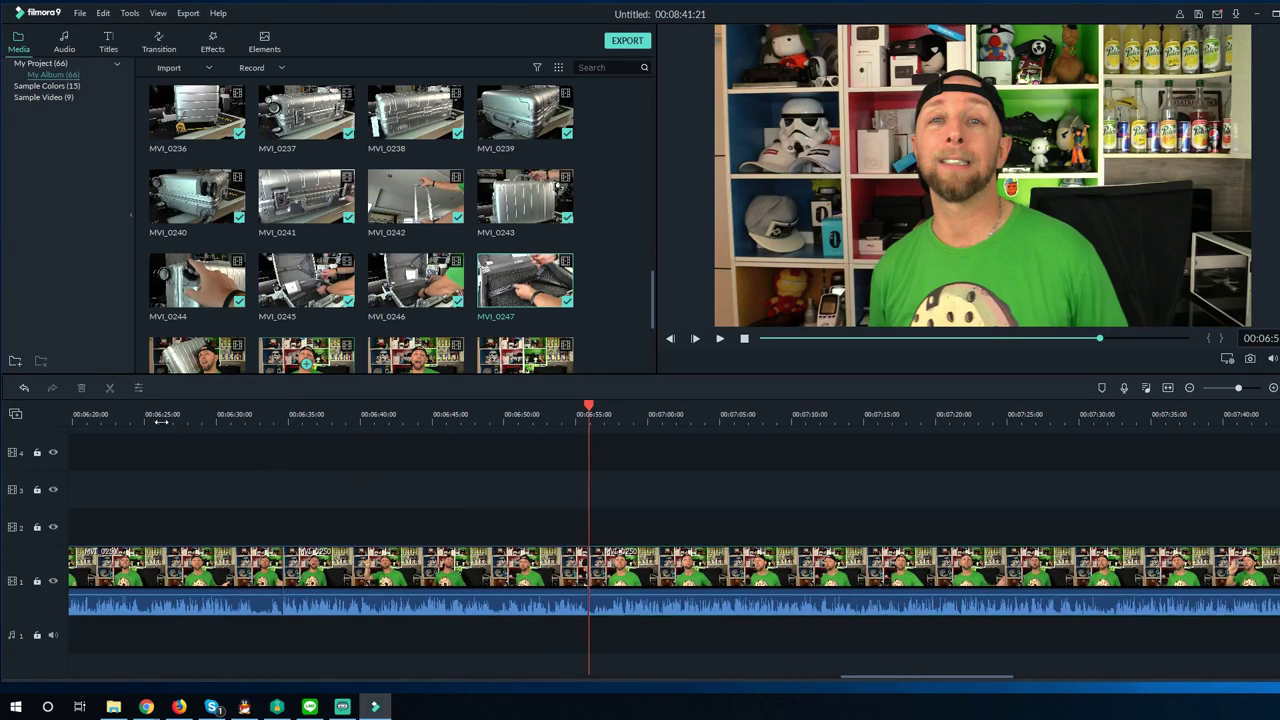
# Place MVI_0241 on video track 2 at about 00:06:03 over the presenter footage
pyautogui.moveTo(160, 421); pyautogui.dragTo(250, 425)
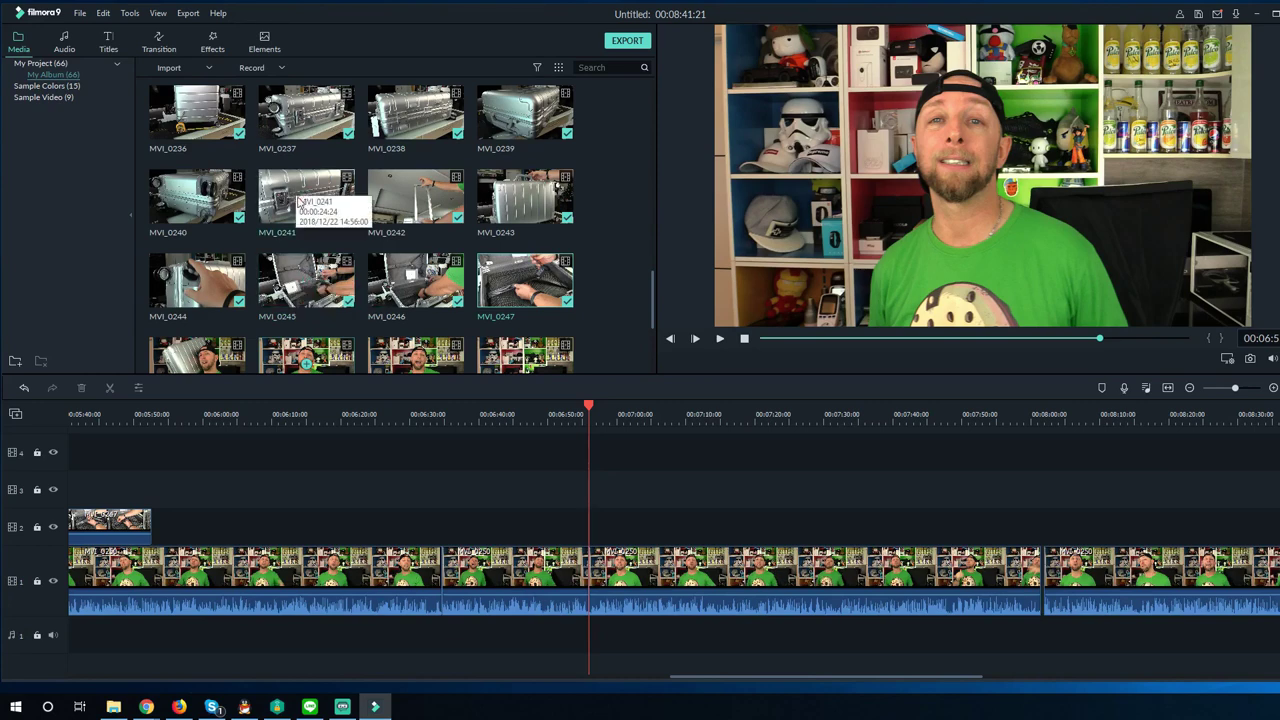
pyautogui.moveTo(307, 195); pyautogui.dragTo(215, 524)
pyautogui.click(287, 414)
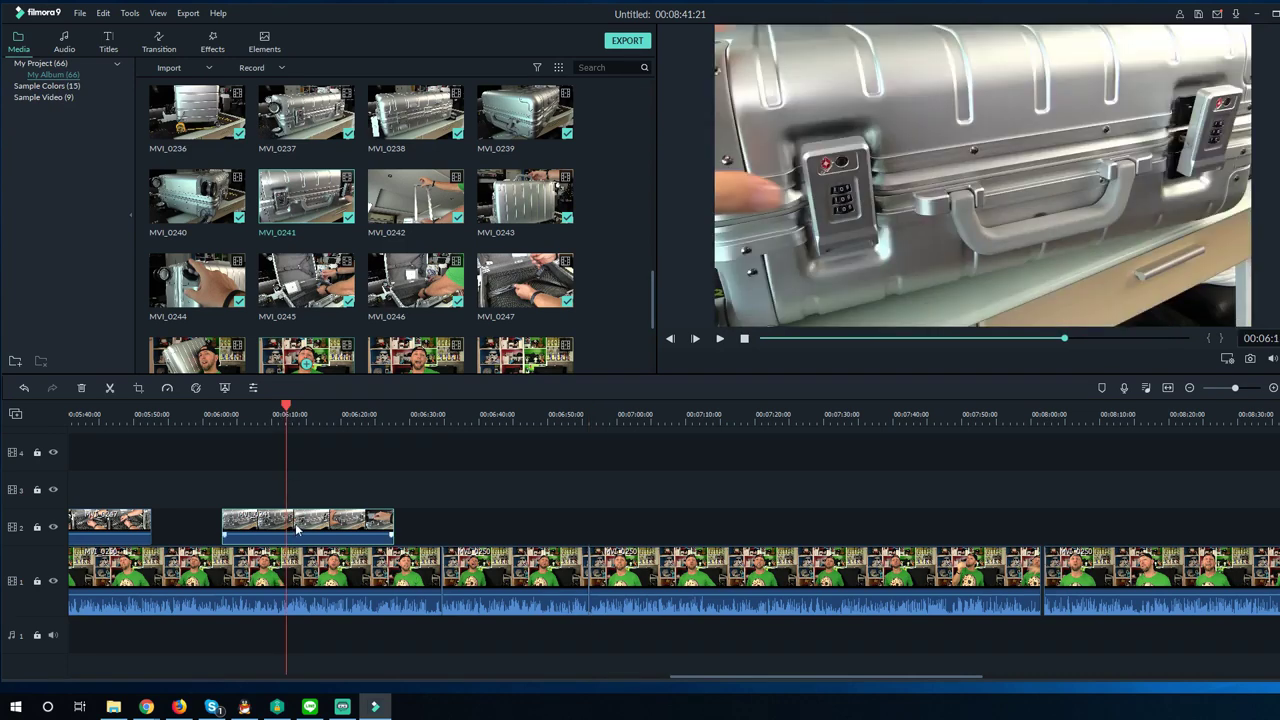
pyautogui.rightClick(305, 522)
pyautogui.click(279, 530)
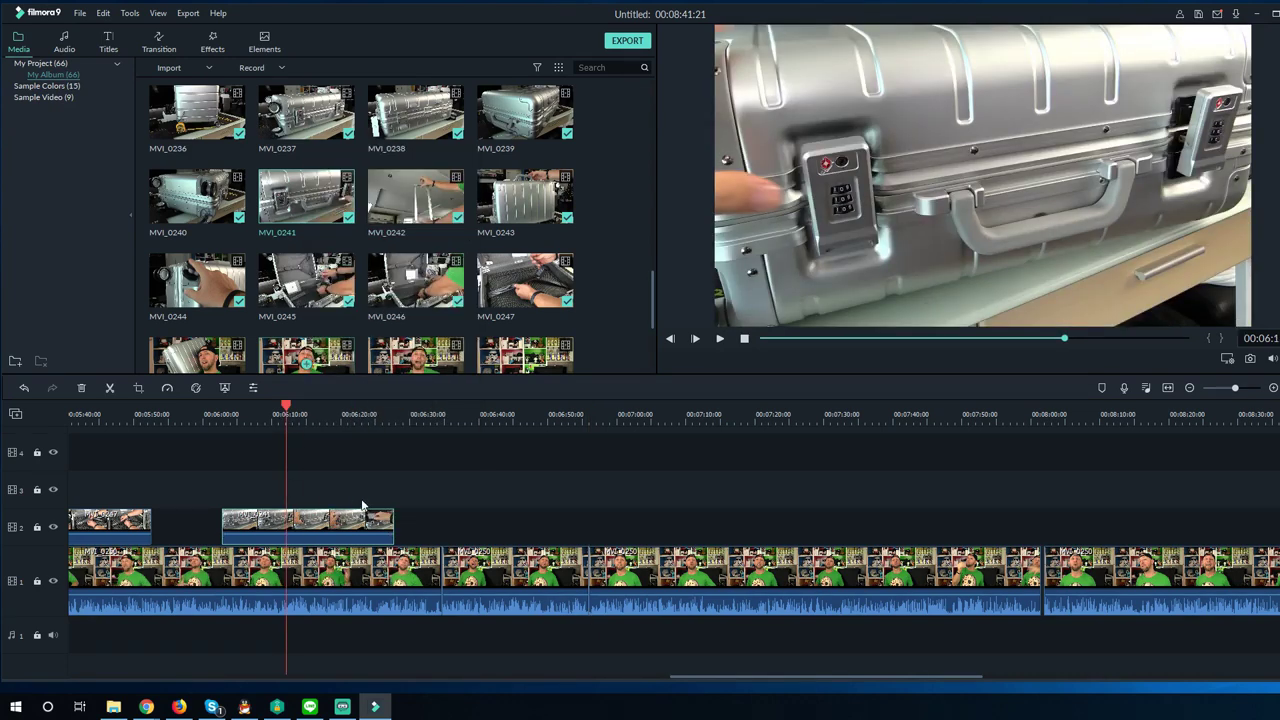
# Apply a Pan & Zoom to the MVI_0241 clip, from full frame to a smaller end frame around the combination lock beside the handle
pyautogui.click(316, 527)
pyautogui.hotkey('alt', 'c')
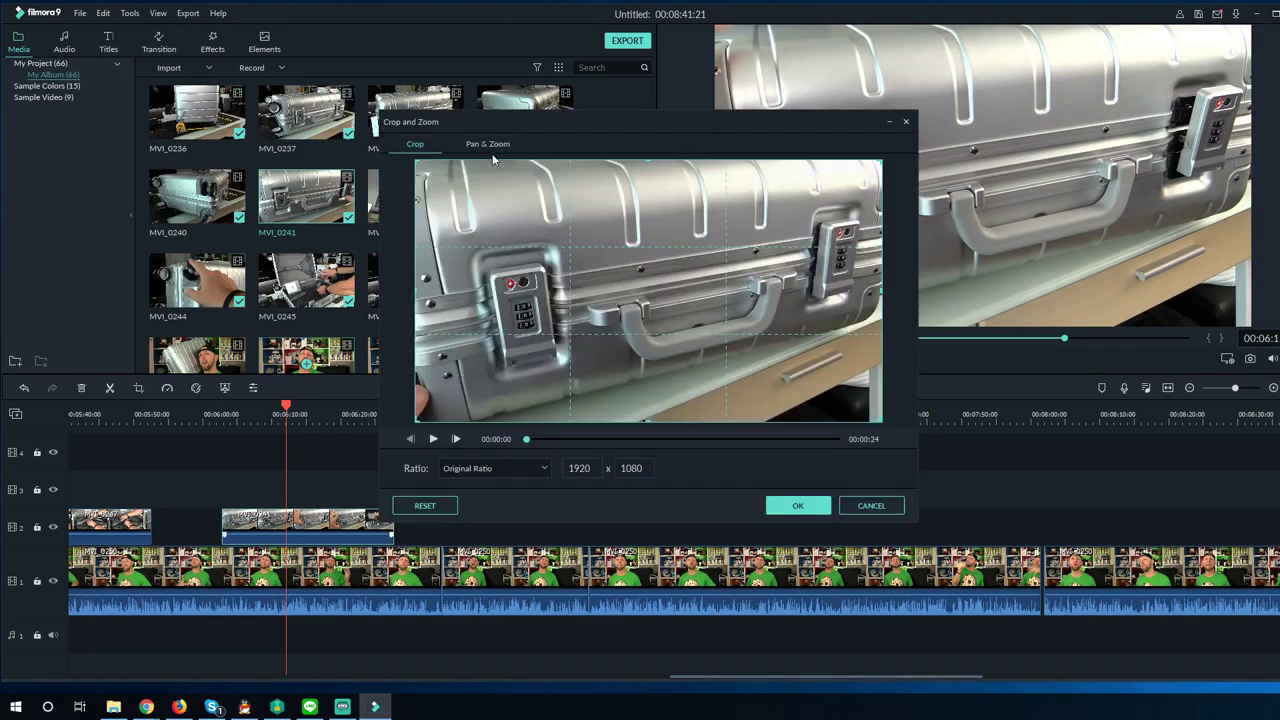
pyautogui.click(488, 146)
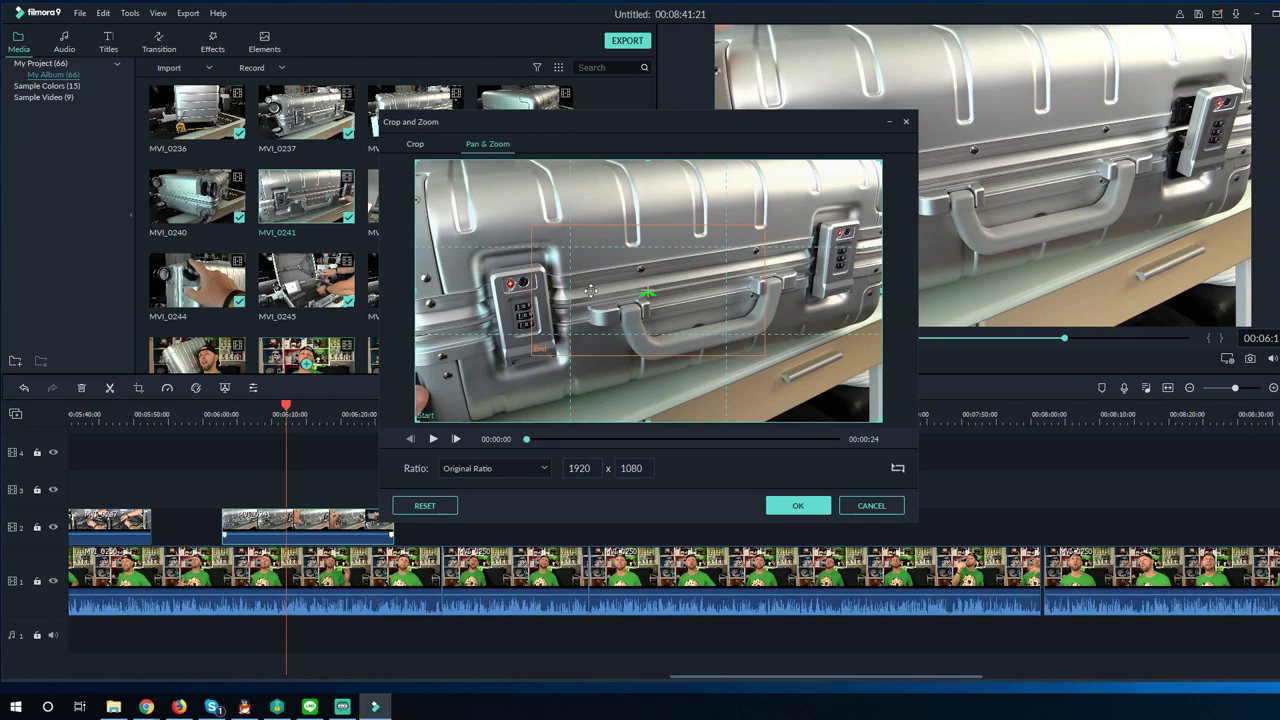
pyautogui.click(605, 282)
pyautogui.moveTo(646, 288); pyautogui.dragTo(590, 310)
pyautogui.click(798, 506)
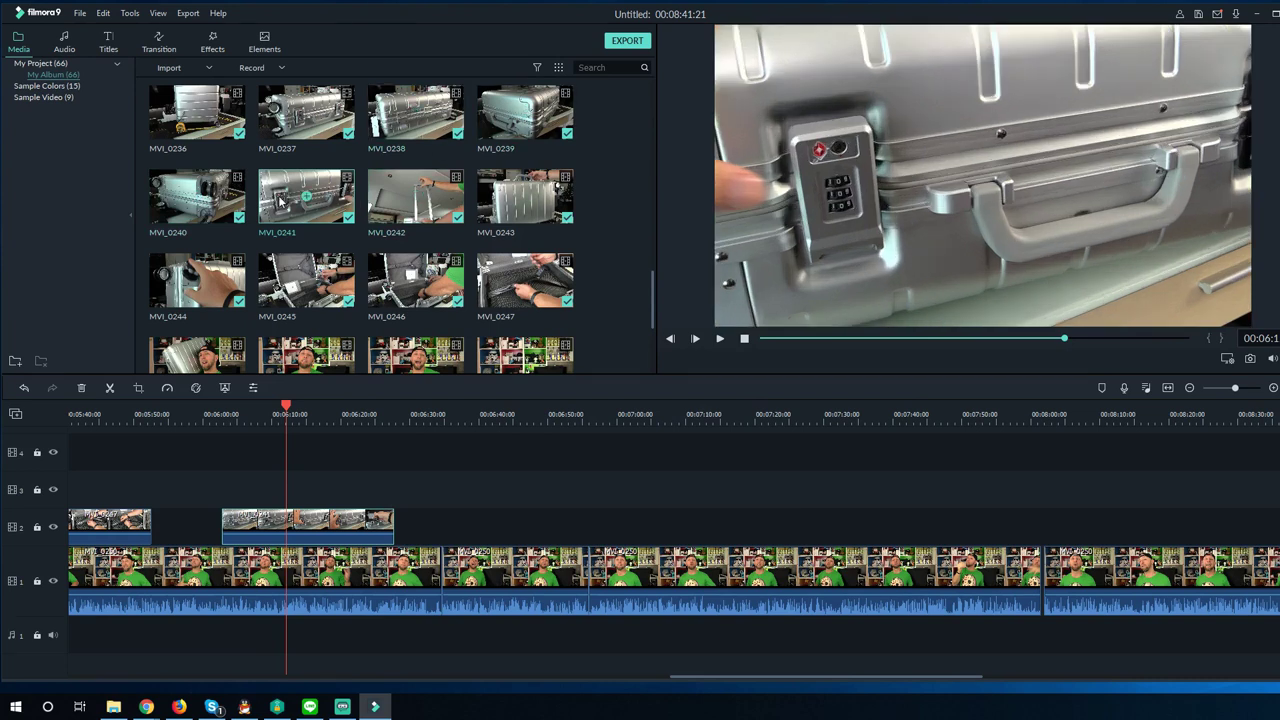
# Place MVI_0240 on video track 2 at about 00:06:40, after the MVI_0241 clip
pyautogui.click(189, 199)
pyautogui.moveTo(694, 438); pyautogui.dragTo(476, 510)
pyautogui.click(497, 414)
# Apply a Pan & Zoom to the MVI_0240 clip, from full frame to an enlarged end frame around the suitcase's upper wheel
pyautogui.click(493, 519)
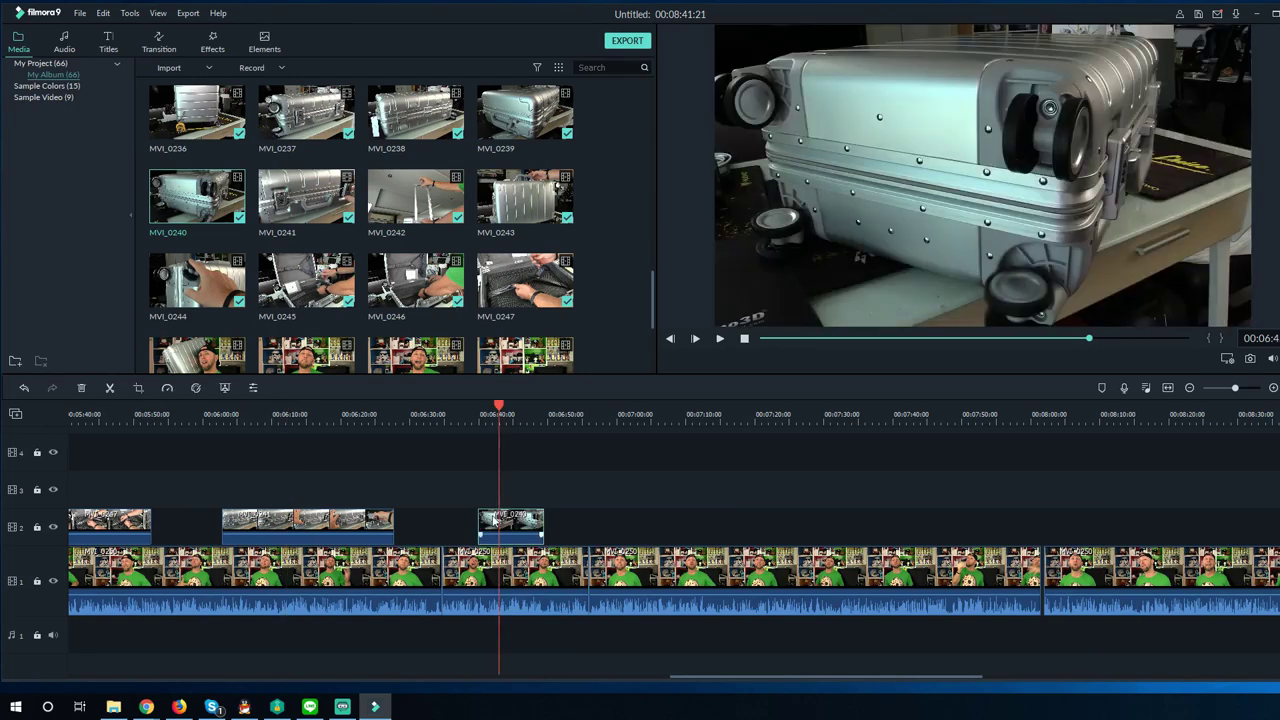
pyautogui.hotkey('alt', 'c')
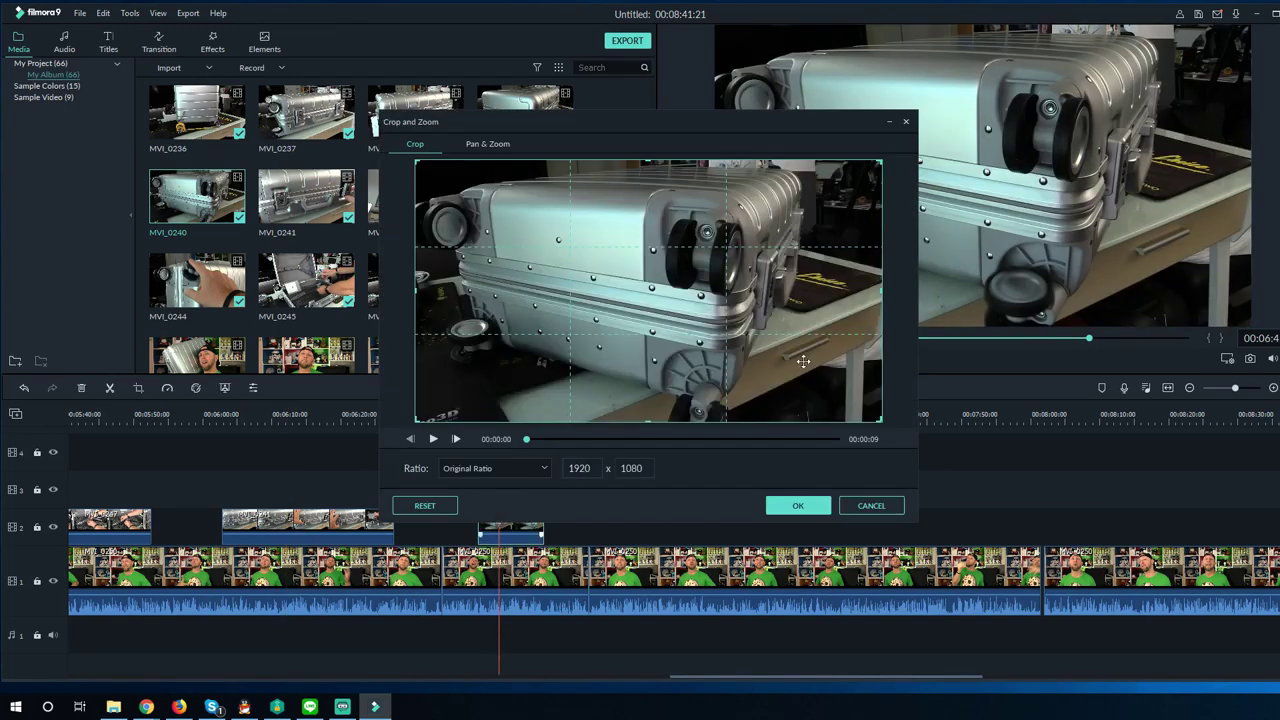
pyautogui.click(487, 145)
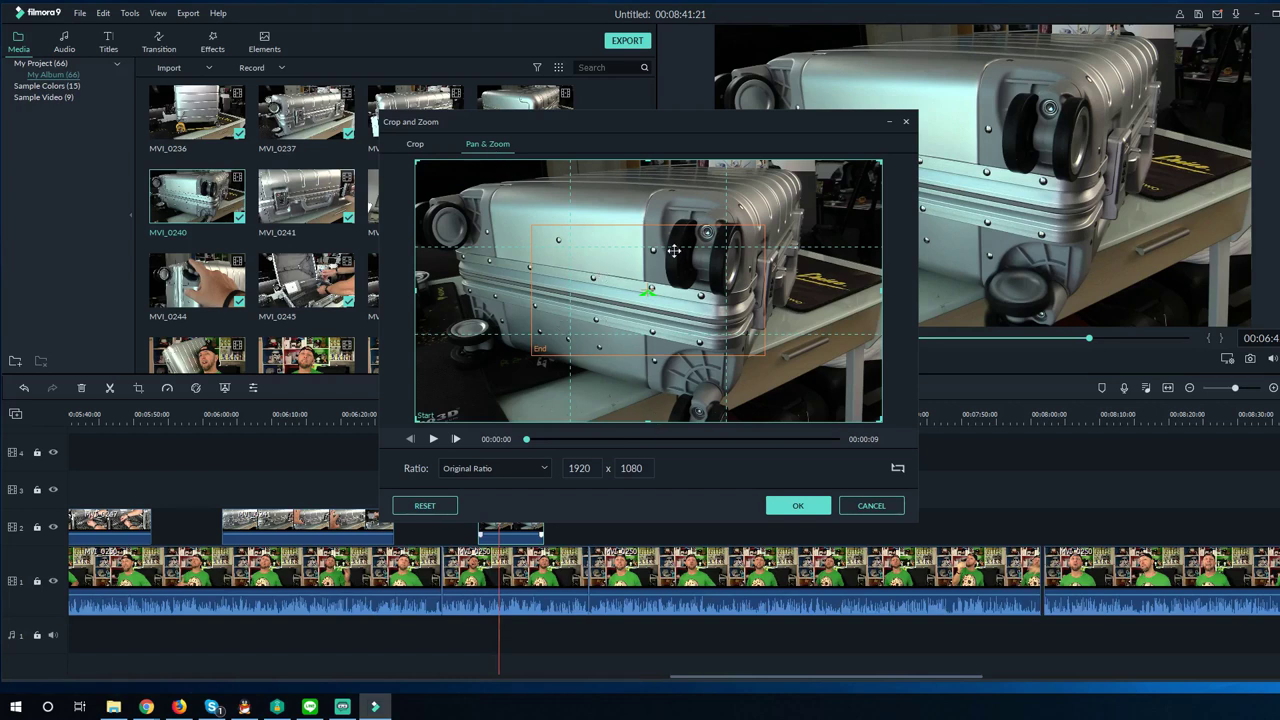
pyautogui.moveTo(654, 244); pyautogui.dragTo(704, 196)
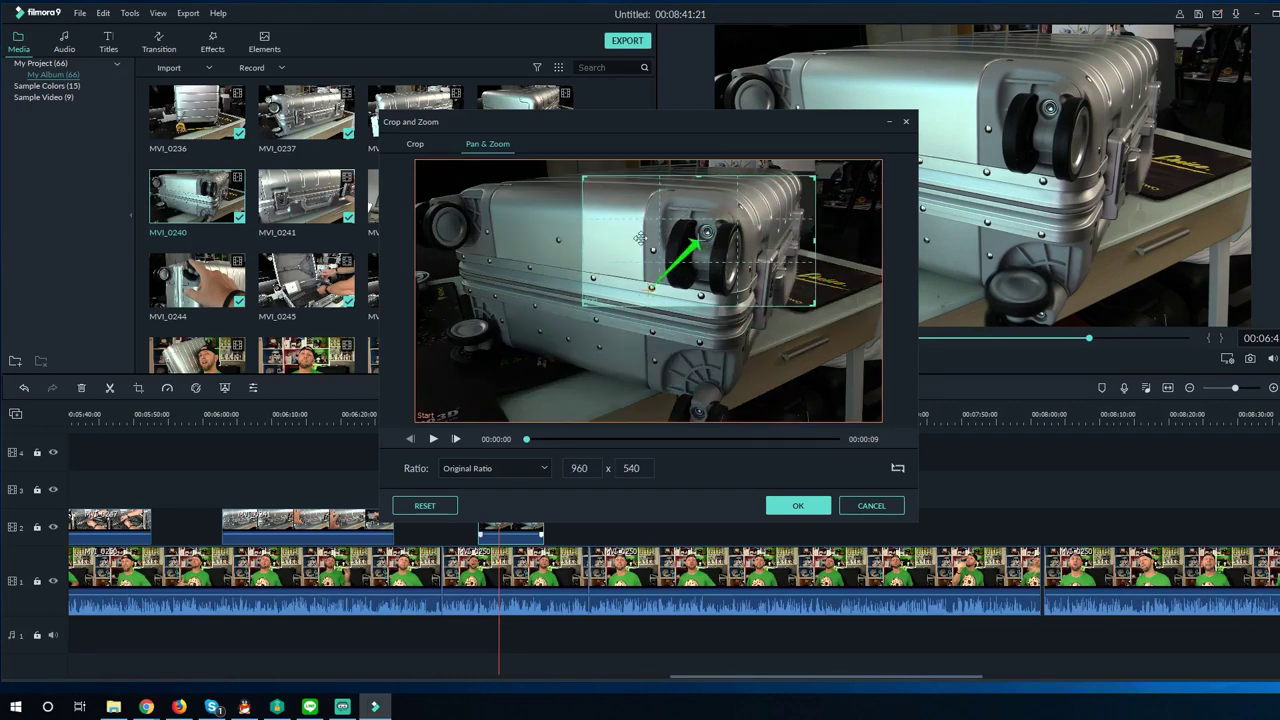
pyautogui.moveTo(587, 302); pyautogui.dragTo(486, 363)
pyautogui.moveTo(690, 286); pyautogui.dragTo(723, 278)
pyautogui.click(798, 505)
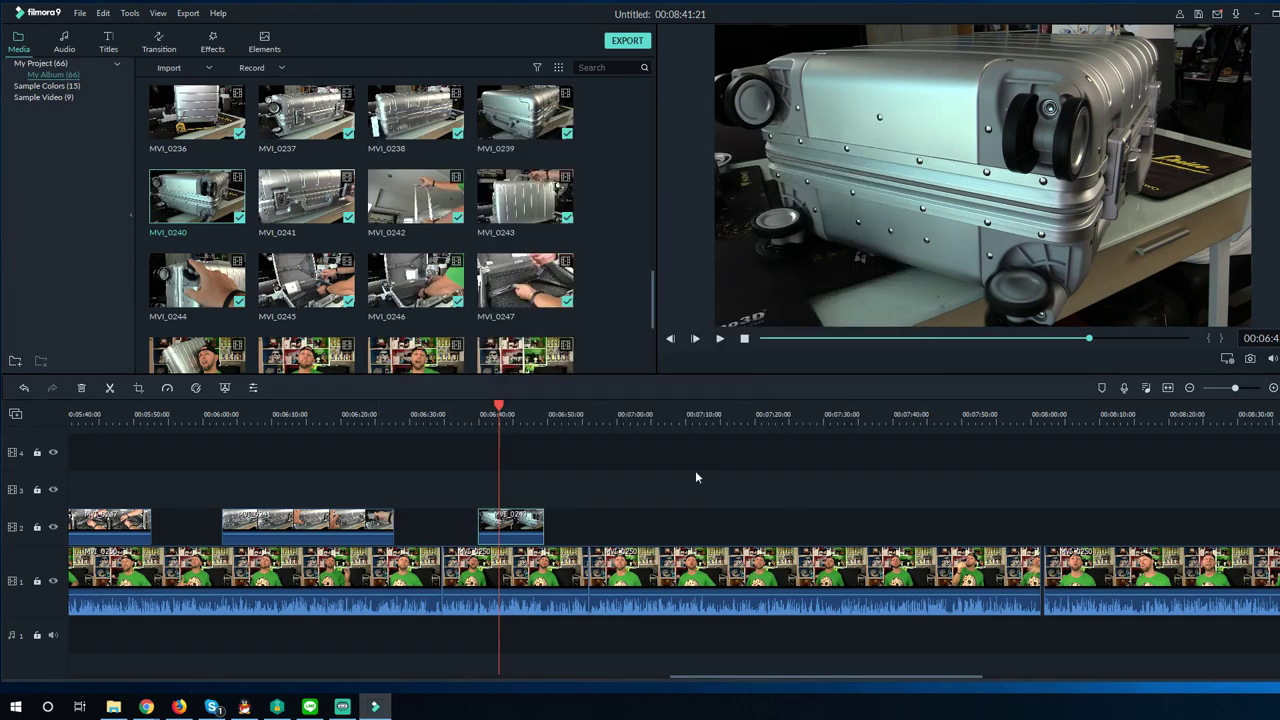
# Place MVI_0239 on video track 2 at about 00:07:06 and apply a Pan & Zoom with a 1154 x 649 end frame
pyautogui.click(513, 110)
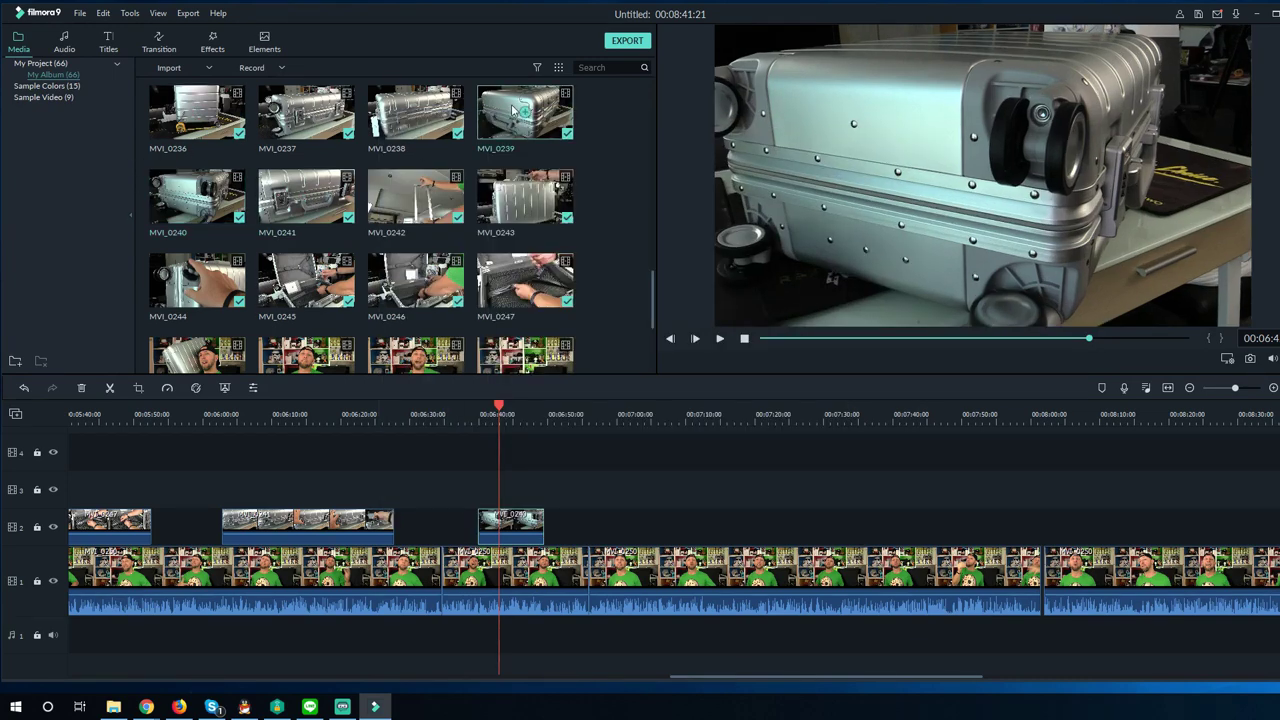
pyautogui.moveTo(610, 269); pyautogui.dragTo(664, 514)
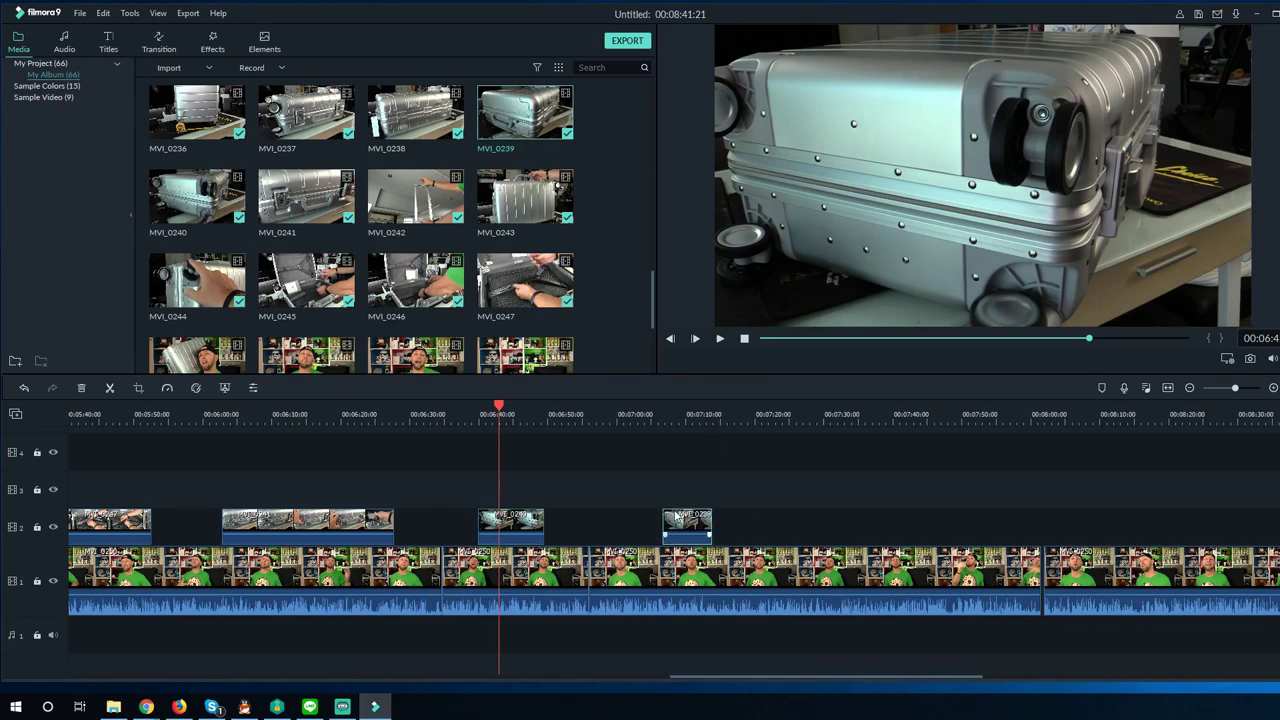
pyautogui.click(673, 518)
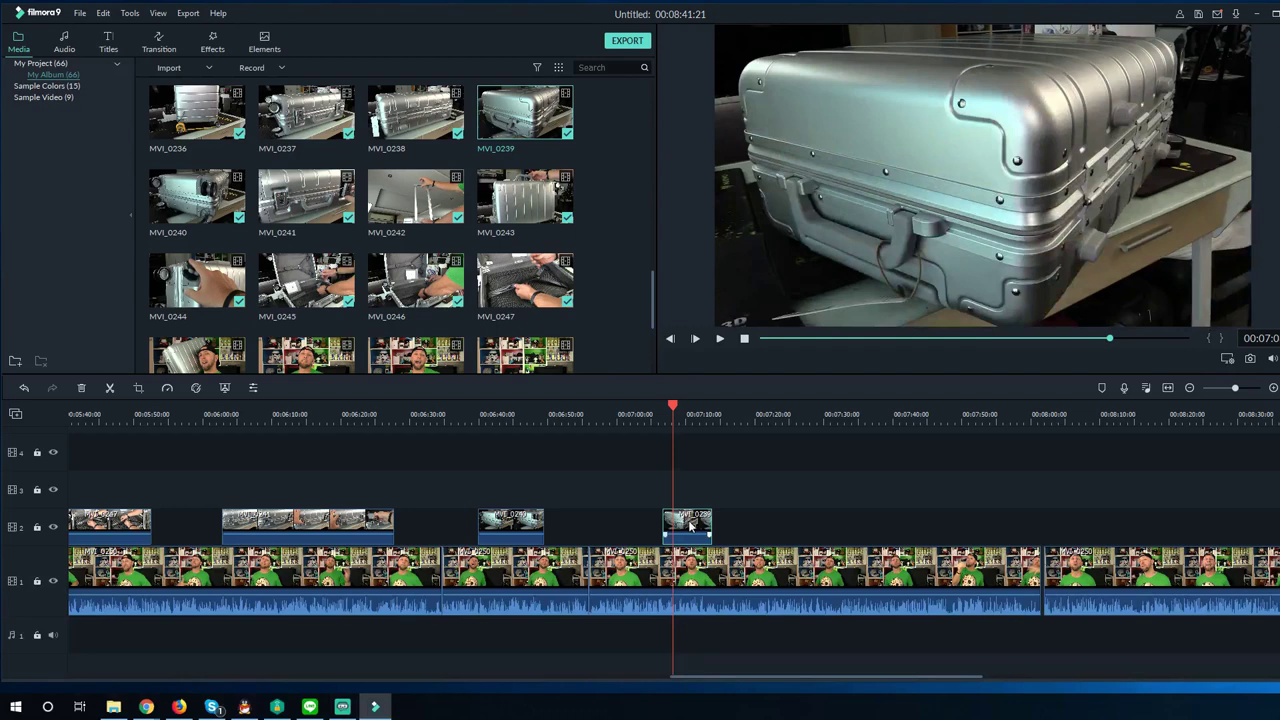
pyautogui.hotkey('alt', 'c')
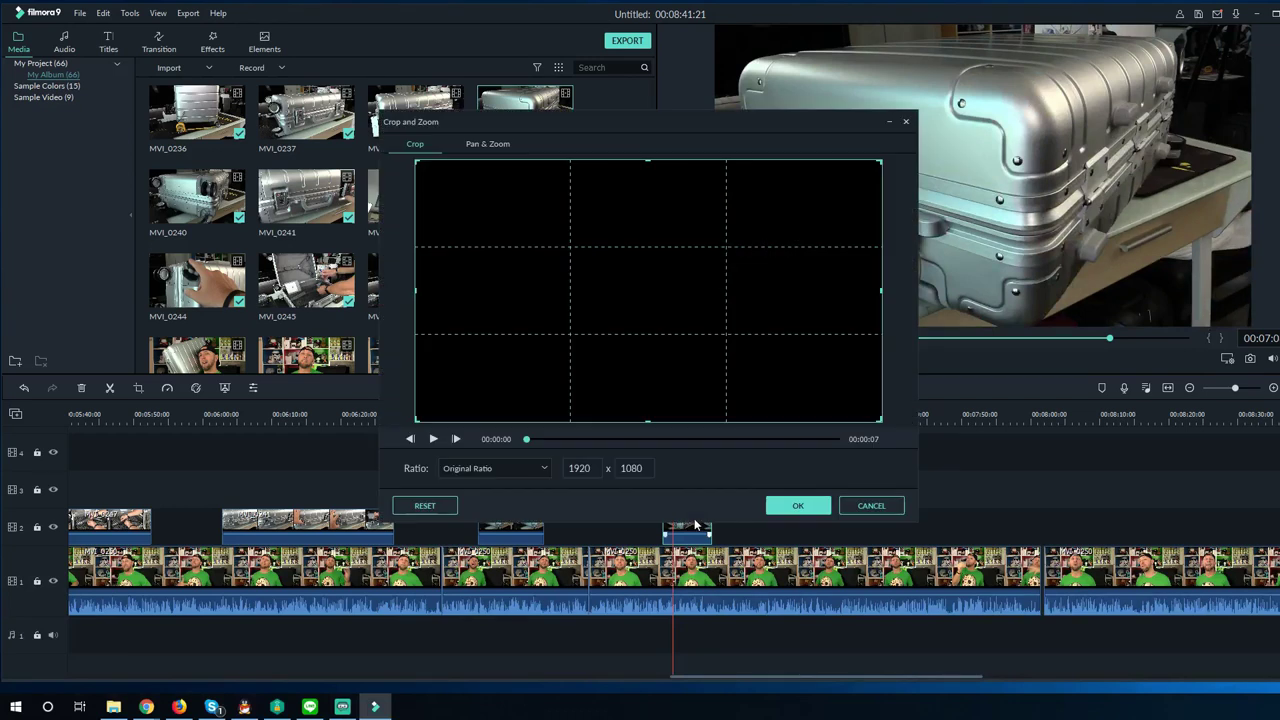
pyautogui.click(500, 146)
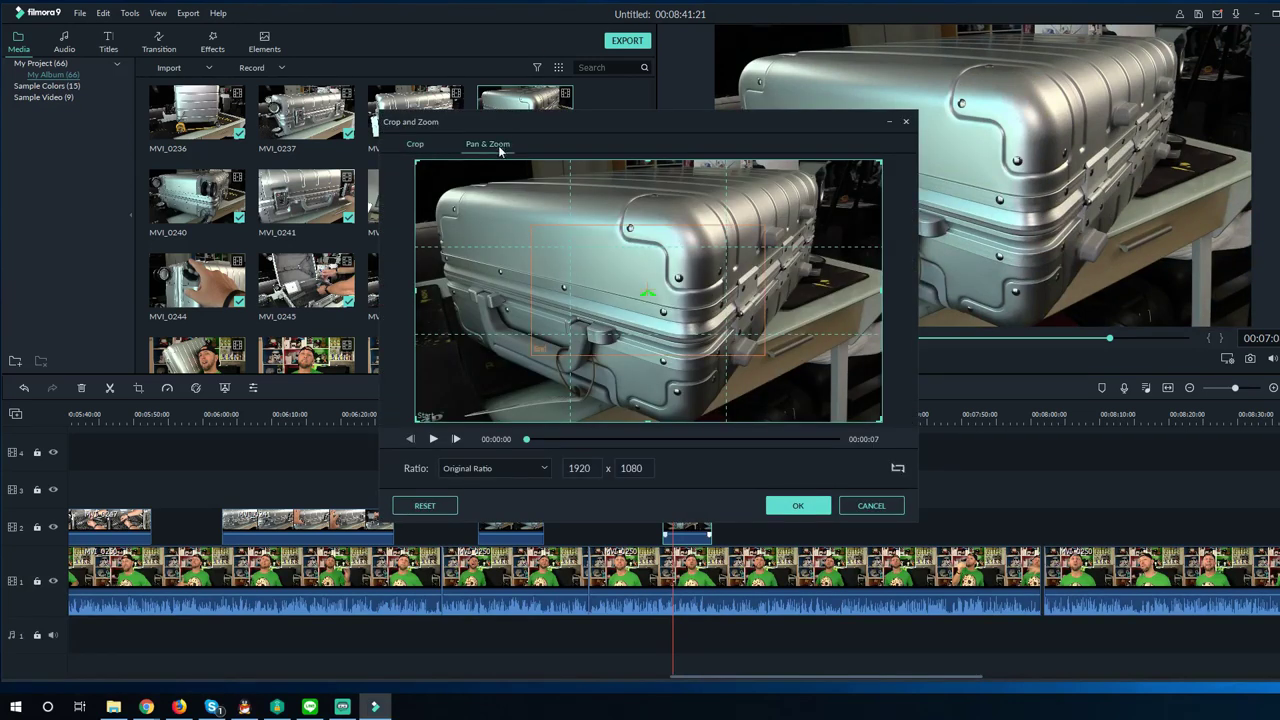
pyautogui.click(646, 300)
pyautogui.moveTo(535, 348); pyautogui.dragTo(484, 386)
pyautogui.moveTo(662, 304); pyautogui.dragTo(645, 283)
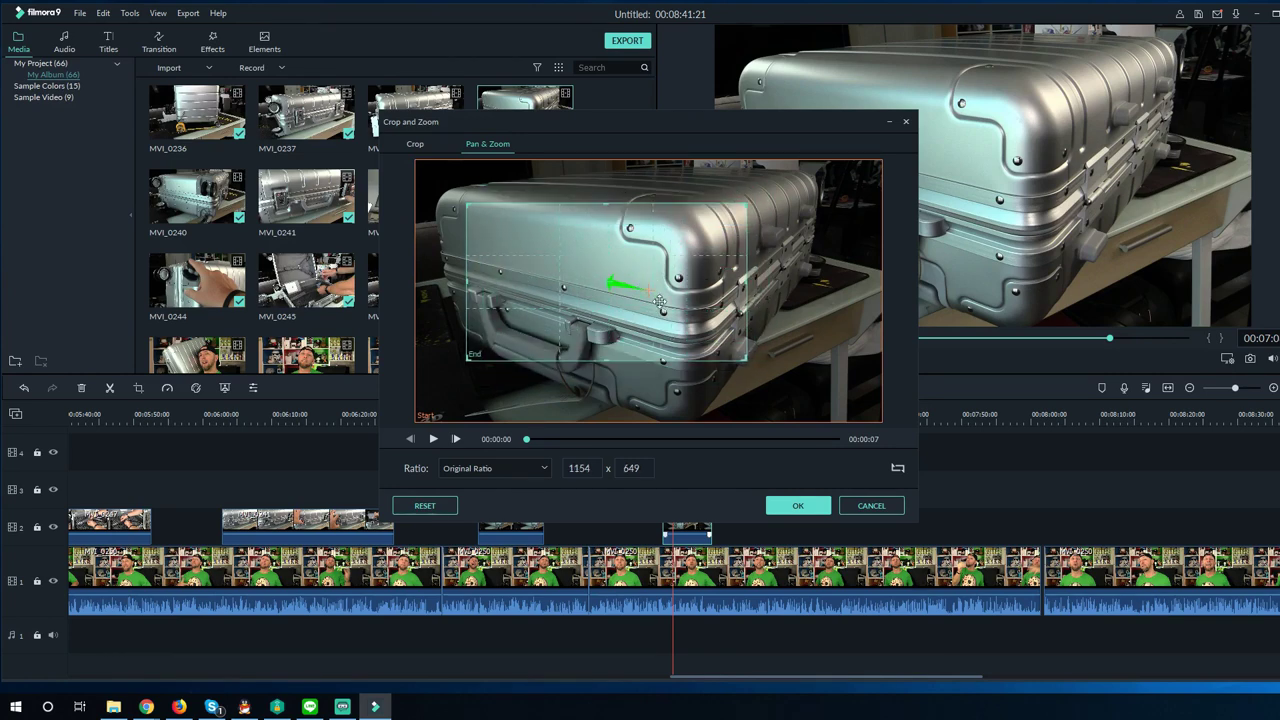
pyautogui.click(810, 506)
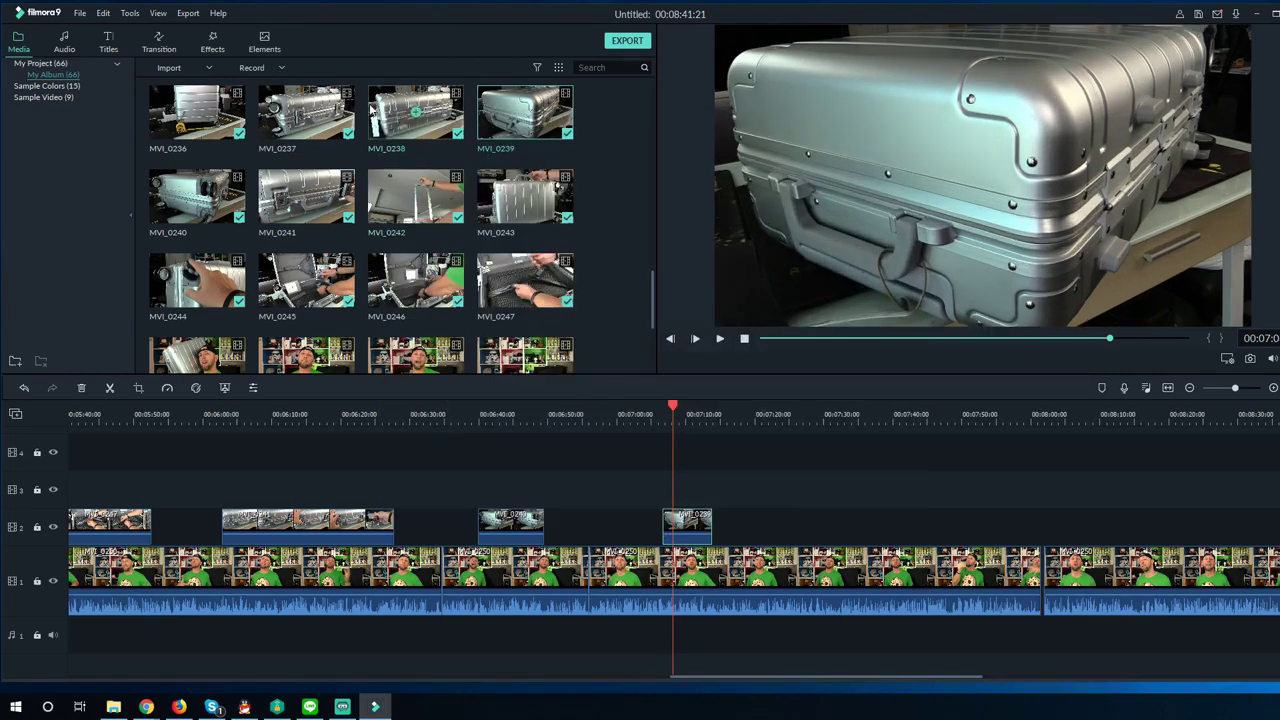
# Place MVI_0237 on video track 2 at about 00:07:28 and apply a Pan & Zoom with a 1312 x 738 end frame
pyautogui.moveTo(303, 105); pyautogui.dragTo(812, 527)
pyautogui.click(851, 414)
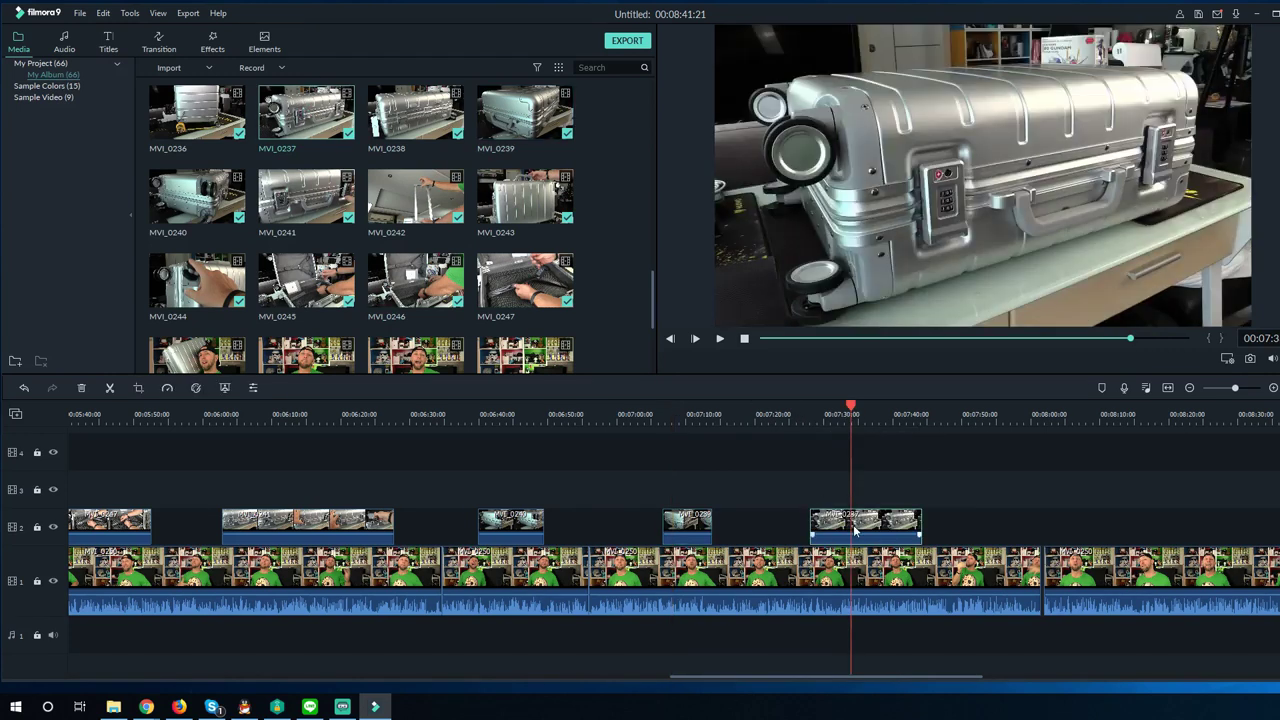
pyautogui.hotkey('alt', 'c')
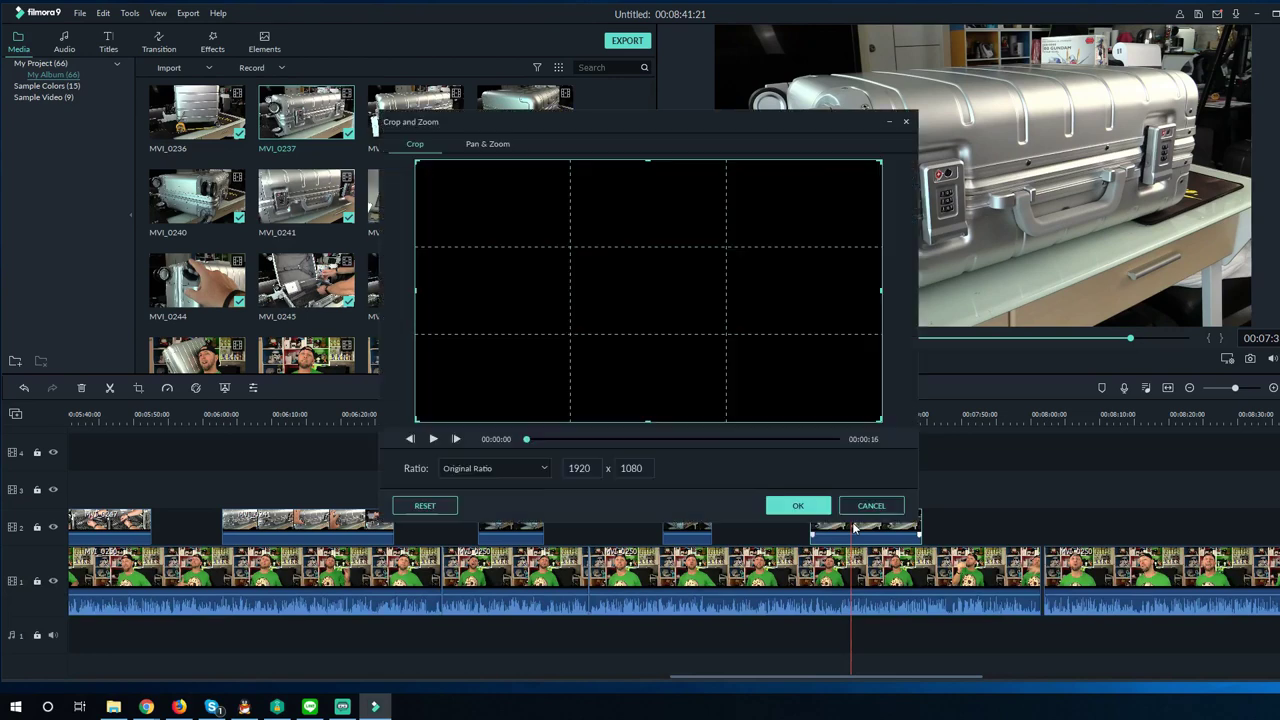
pyautogui.click(485, 144)
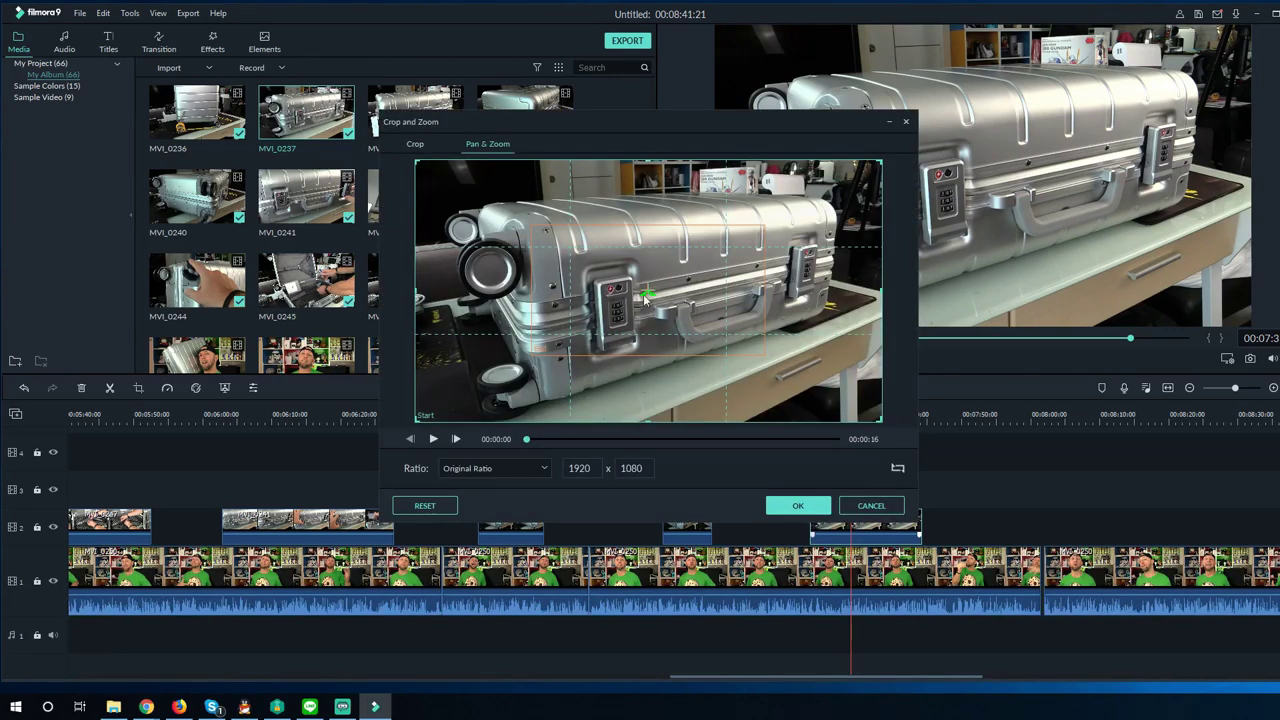
pyautogui.moveTo(627, 302); pyautogui.dragTo(514, 320)
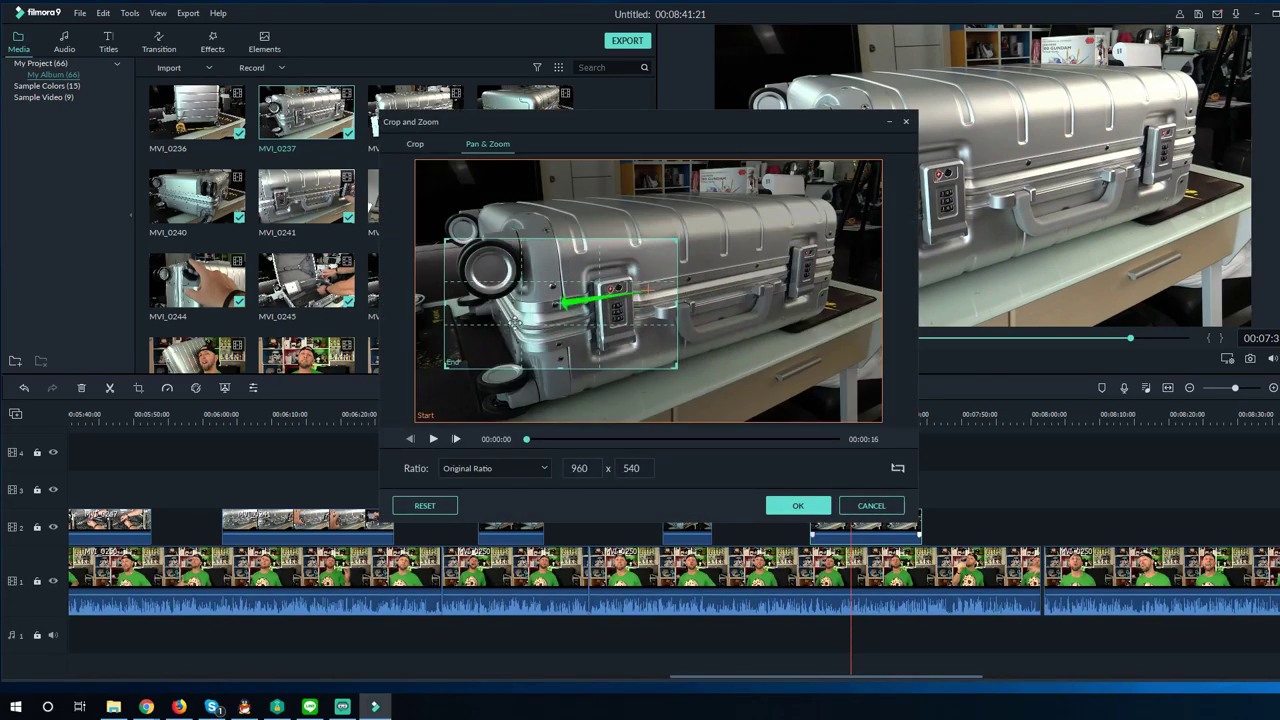
pyautogui.moveTo(676, 369); pyautogui.dragTo(794, 416)
pyautogui.moveTo(664, 291); pyautogui.dragTo(663, 283)
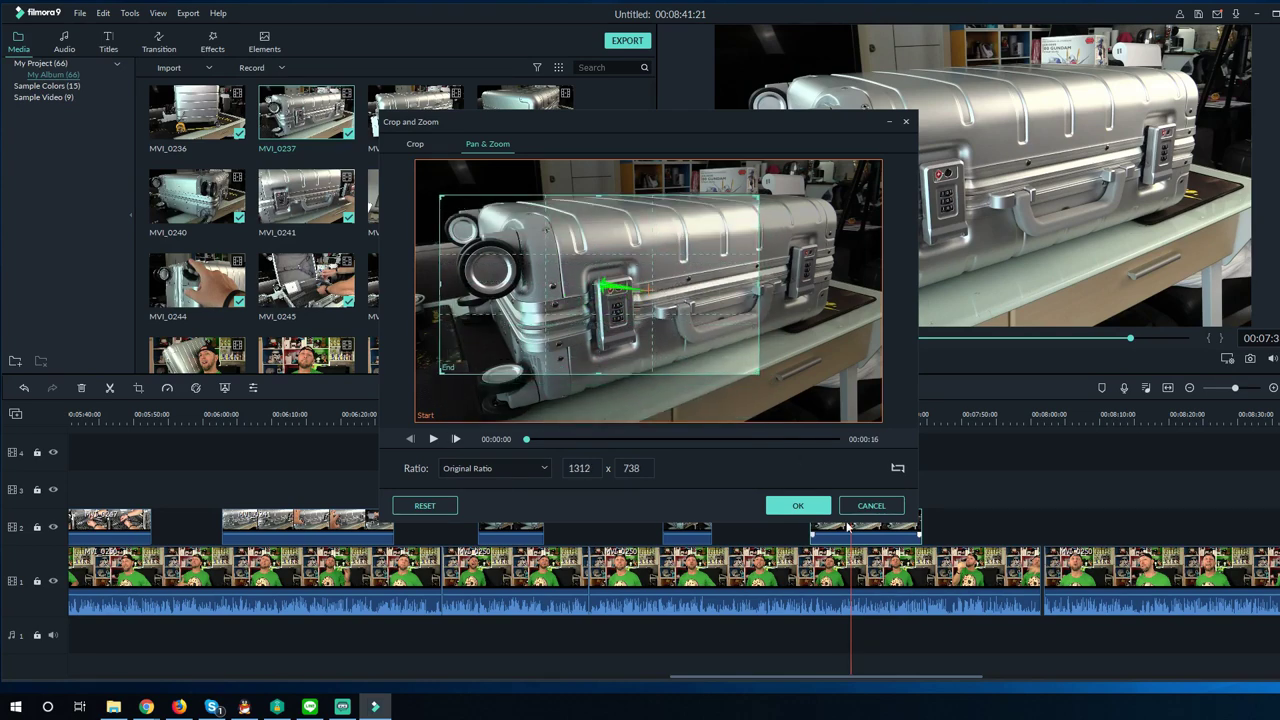
pyautogui.click(795, 505)
# Play from about 00:07:24 into the MVI_0237 clip to check how the B-roll comes in
pyautogui.click(786, 418)
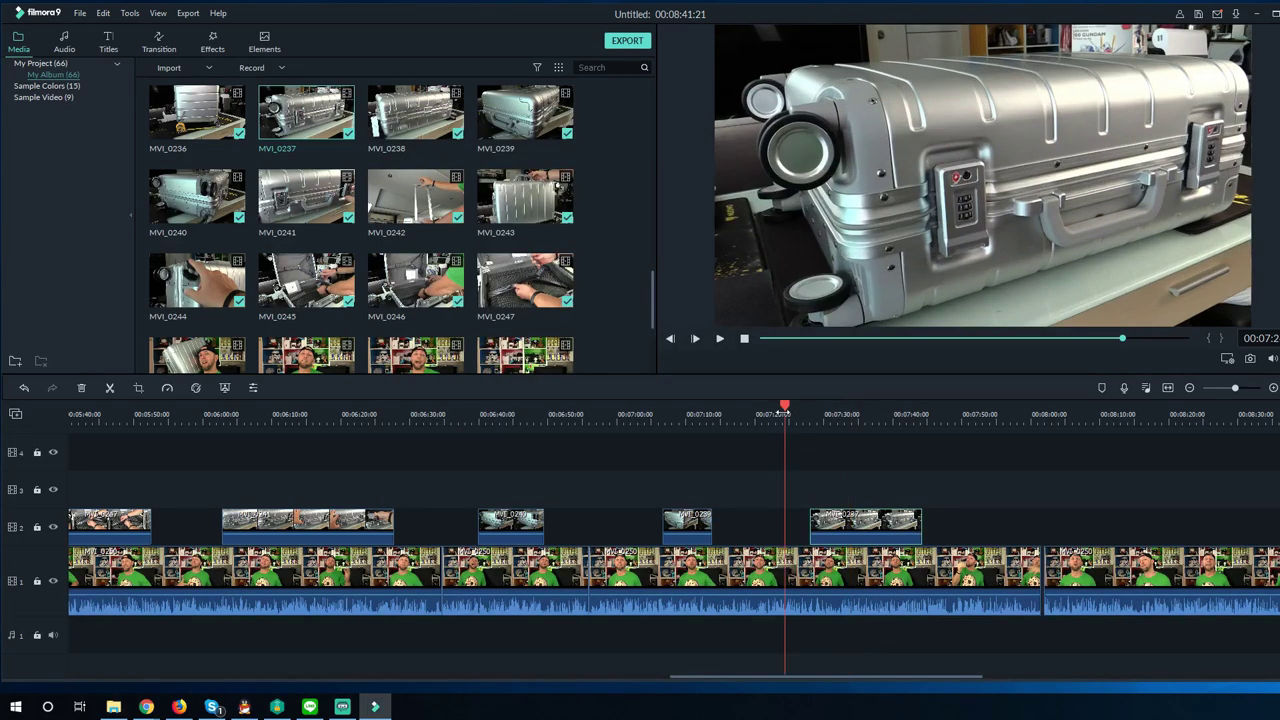
pyautogui.press('space')
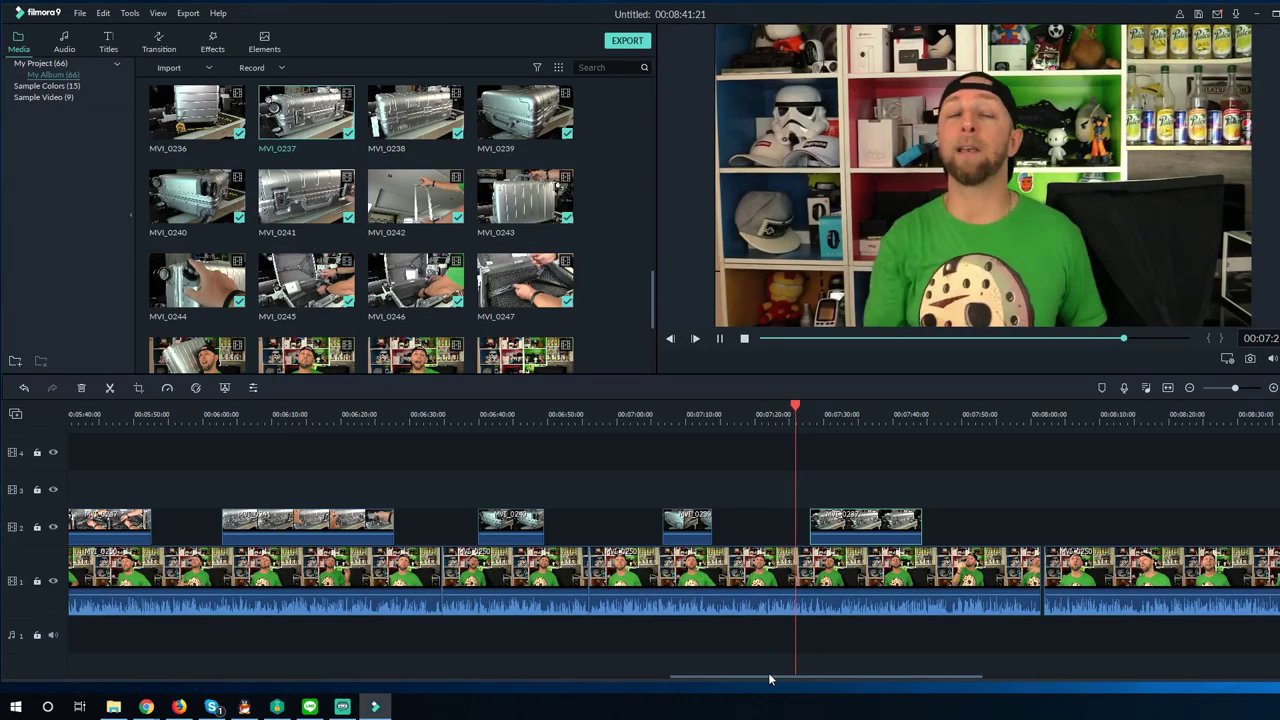
pyautogui.moveTo(771, 677); pyautogui.dragTo(880, 689)
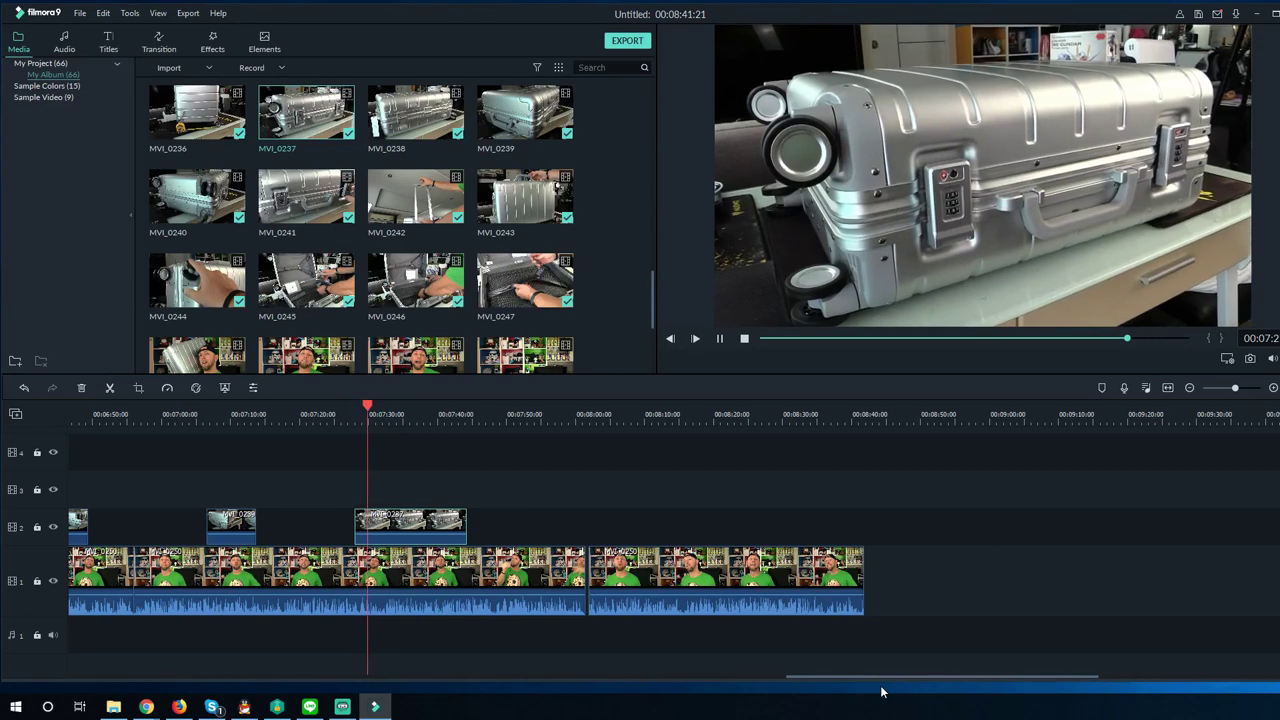
pyautogui.press('space')
# Select the newly placed B-roll clips on video track 2 together and add transitions to both ends of each
pyautogui.click(855, 680)
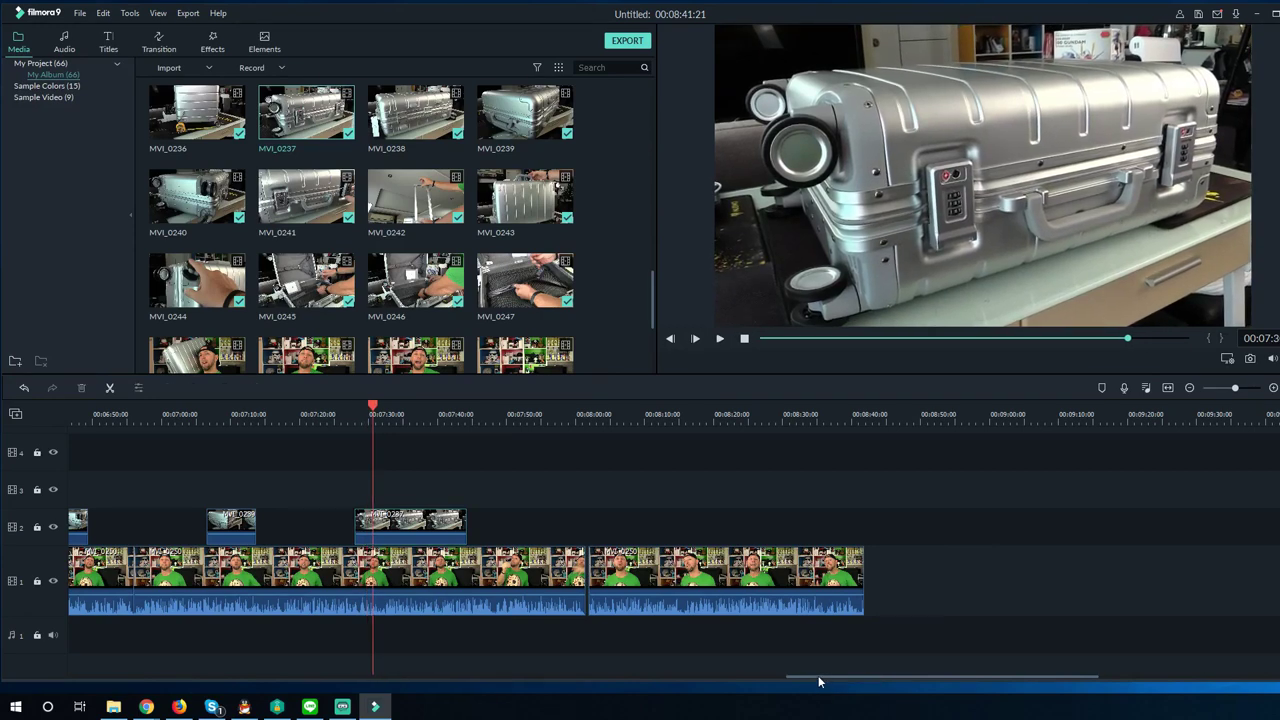
pyautogui.moveTo(818, 681); pyautogui.dragTo(655, 678)
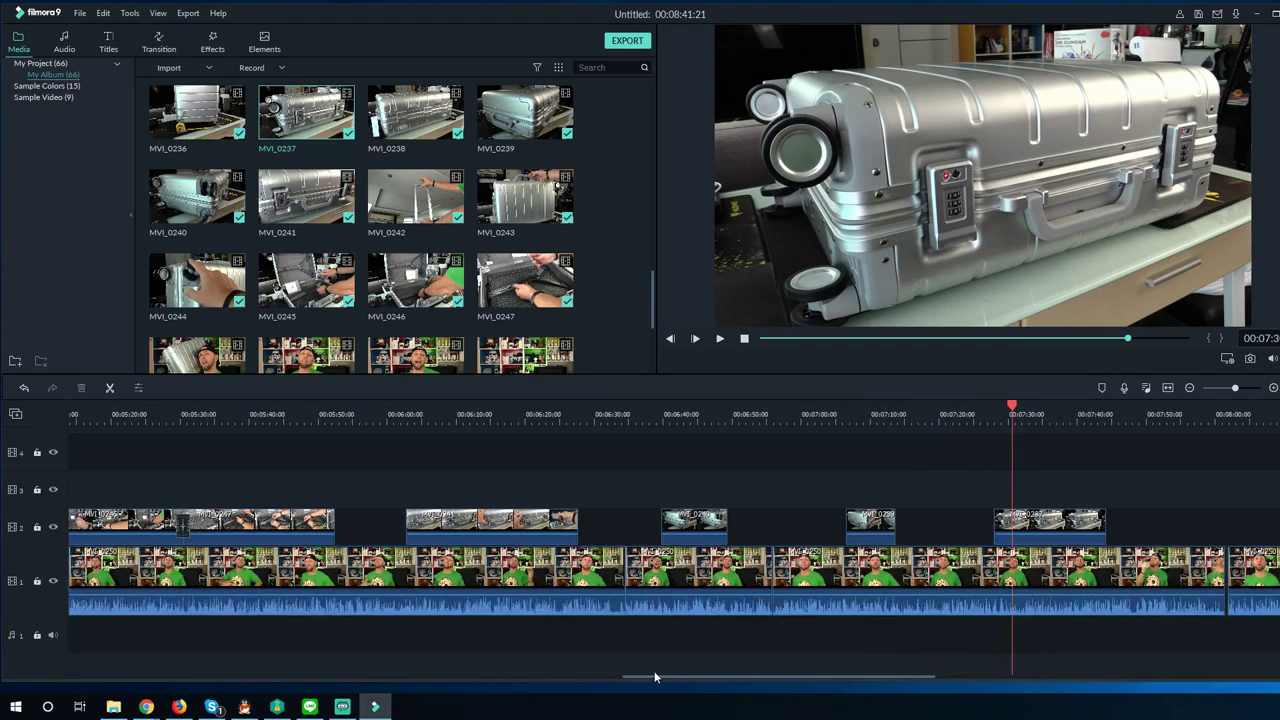
pyautogui.moveTo(1061, 478); pyautogui.dragTo(290, 535)
pyautogui.click(162, 44)
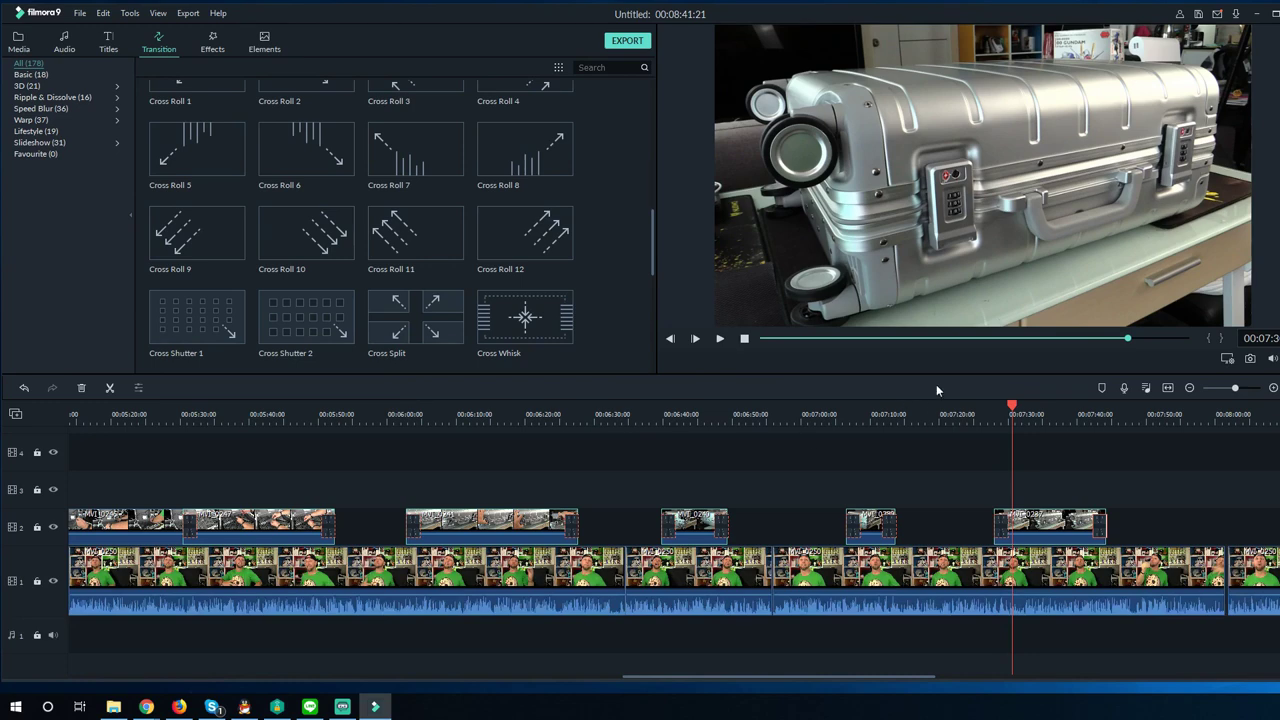
# Play from about 00:07:23 through the MVI_0237 clip and its transitions to about 00:07:50
pyautogui.click(960, 425)
pyautogui.press('space')
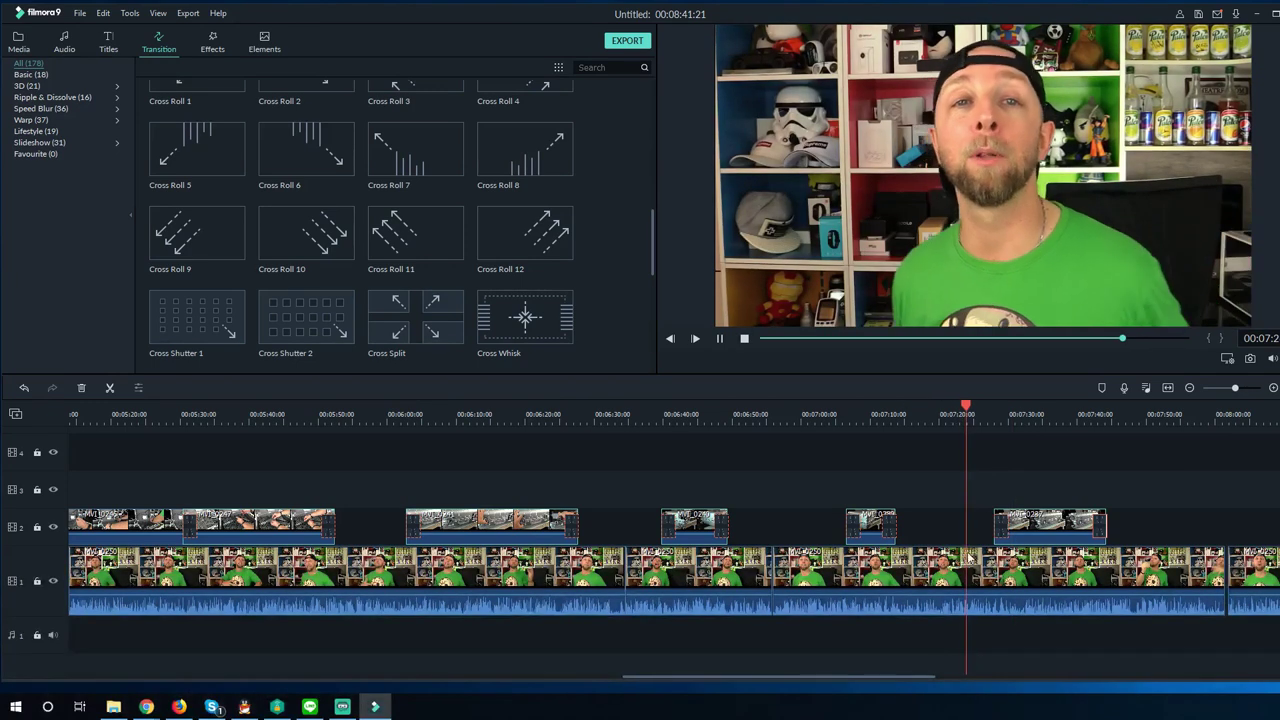
pyautogui.moveTo(680, 677); pyautogui.dragTo(830, 679)
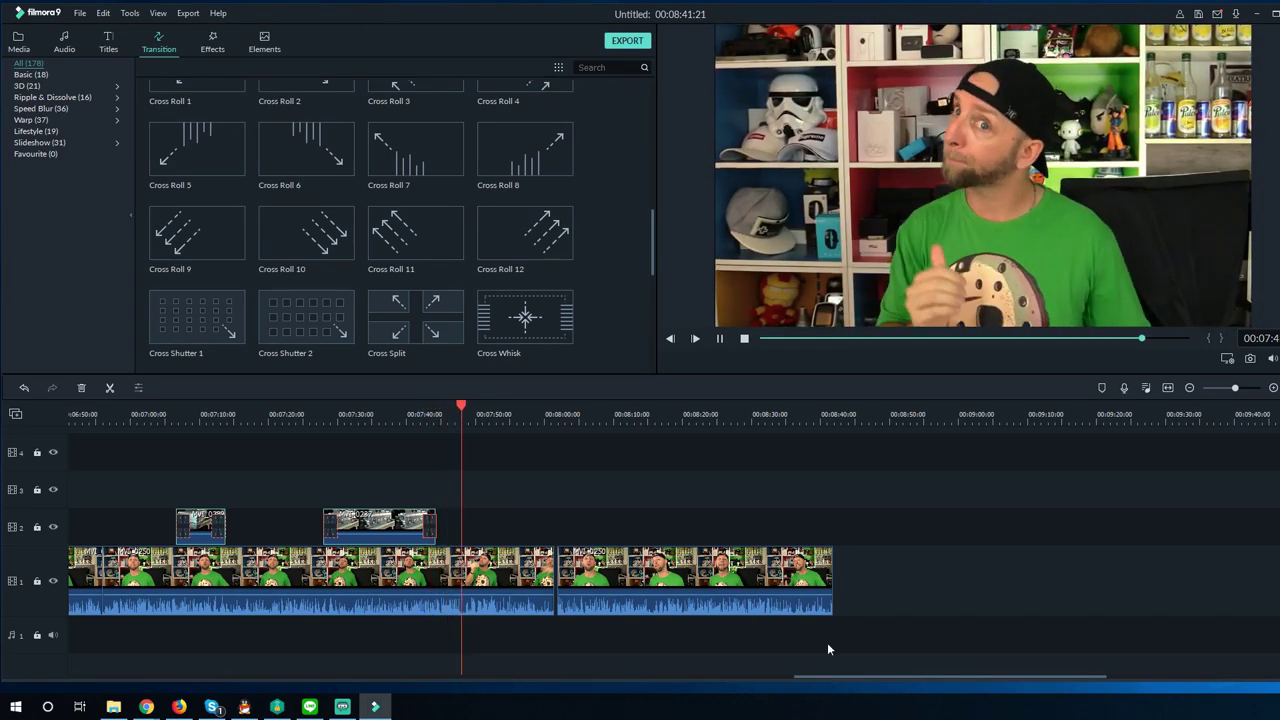
pyautogui.moveTo(800, 677); pyautogui.dragTo(840, 678)
pyautogui.press('space')
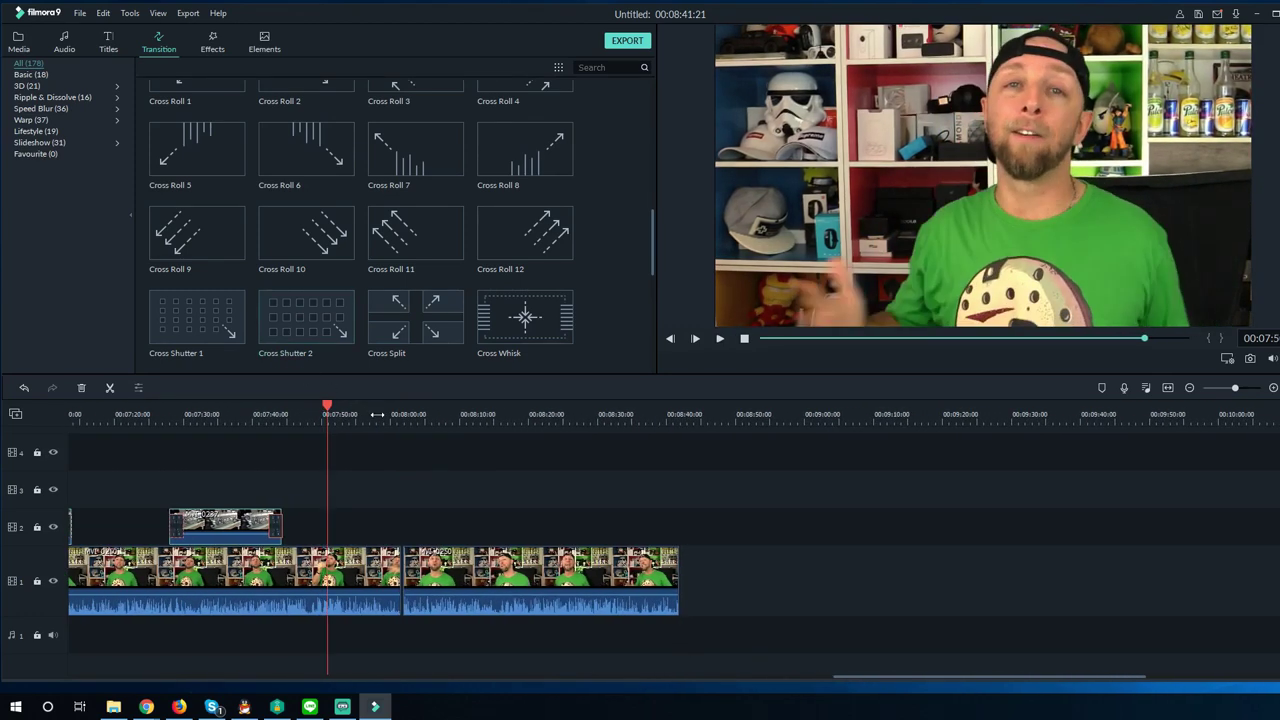
# Review the presenter footage from about 00:07:57 leading up to the gap on video track 1
pyautogui.click(377, 414)
pyautogui.scroll(1, 516, 509)
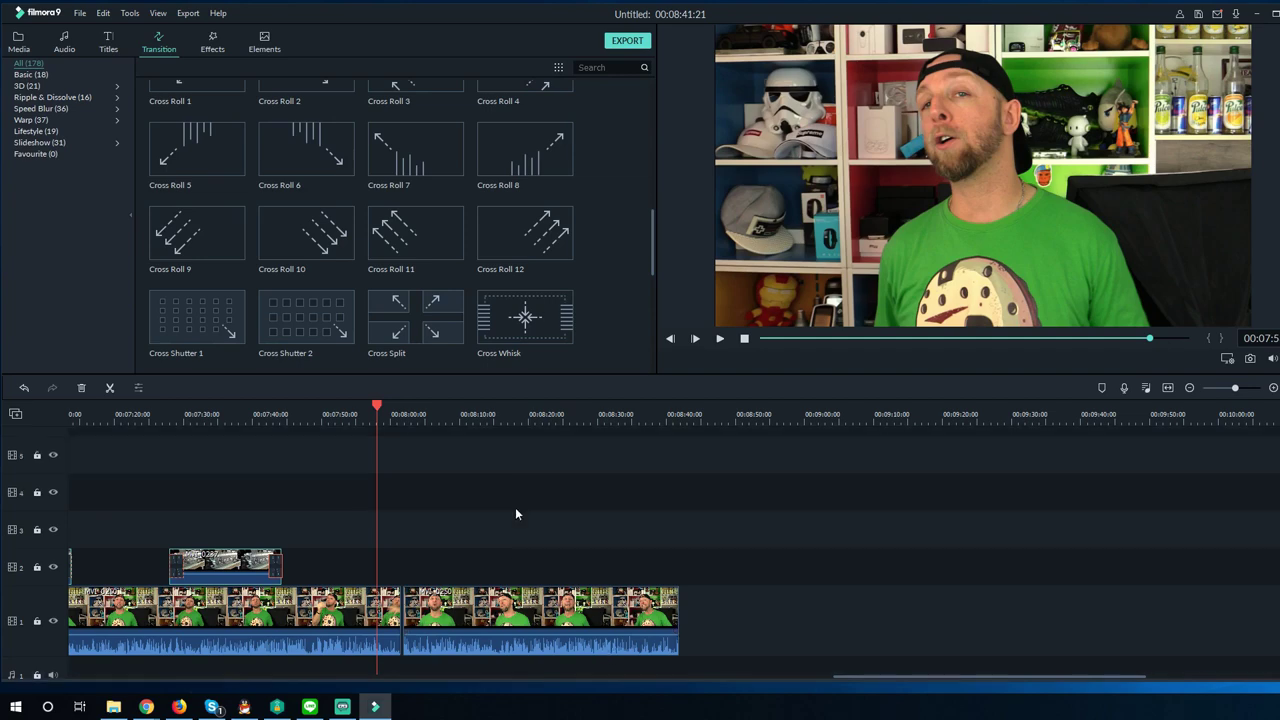
pyautogui.scroll(3, 410, 422)
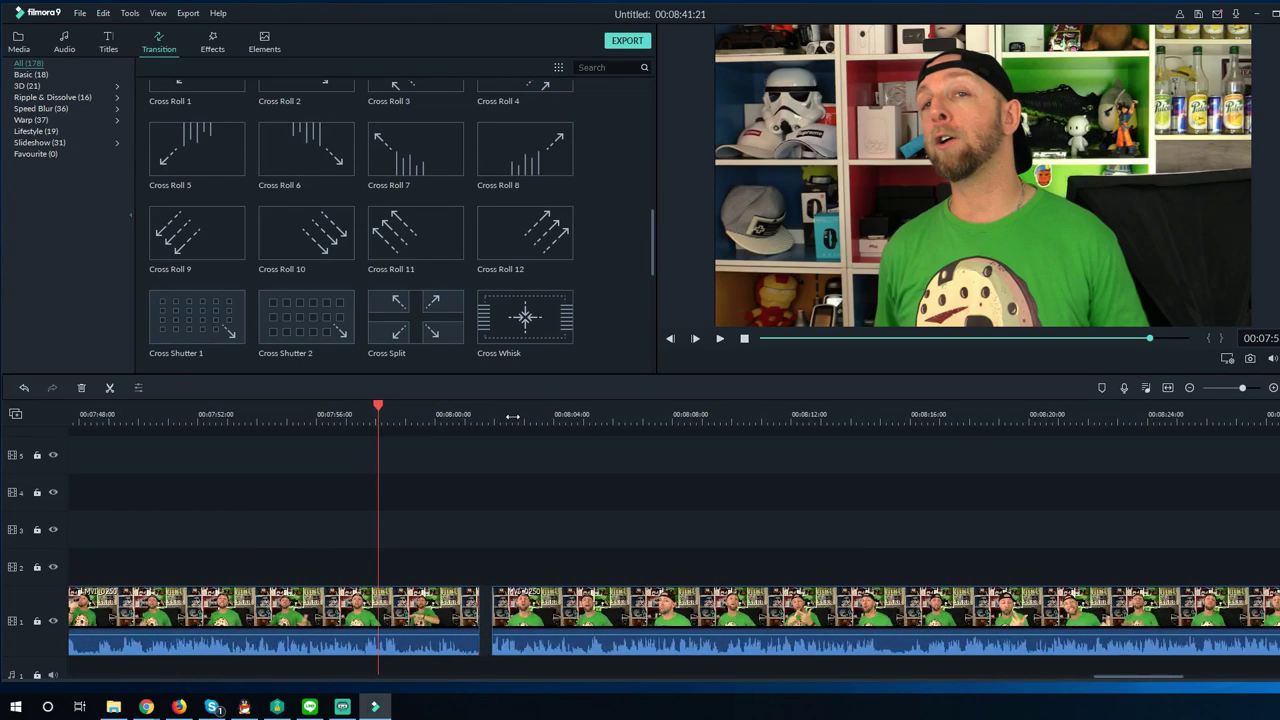
pyautogui.press('space')
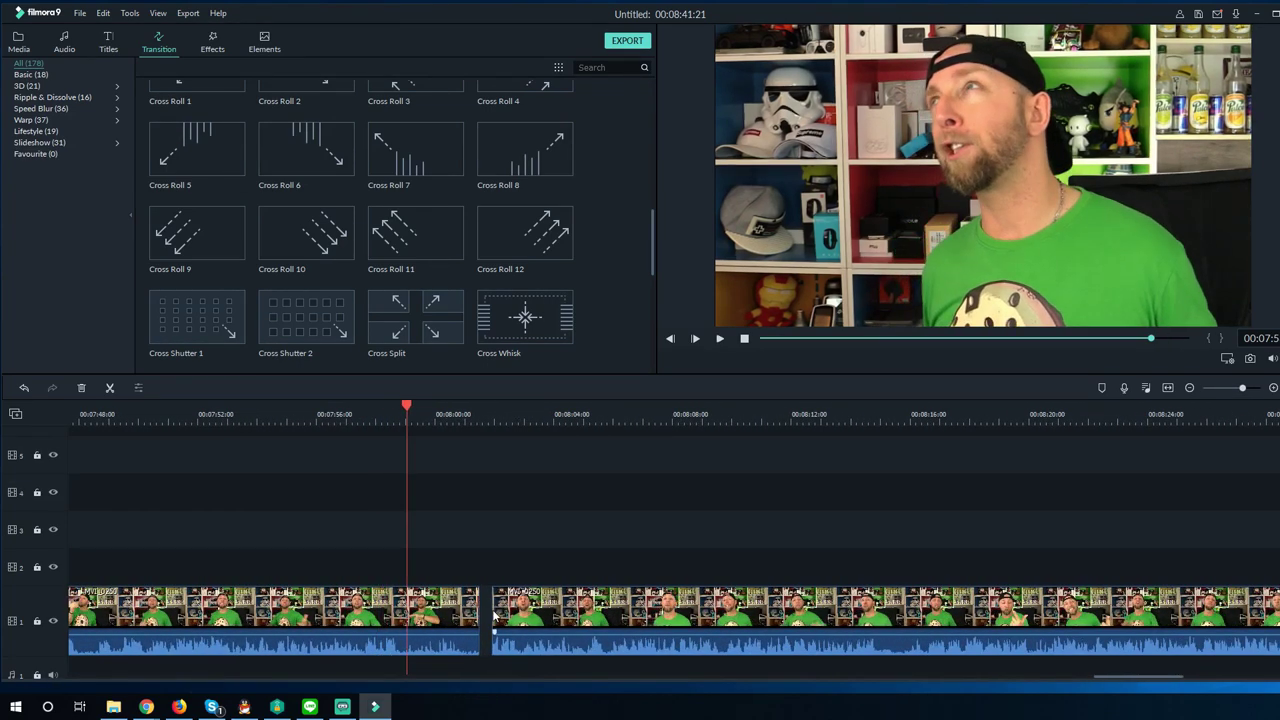
# Close the gap on video track 1 by moving the last presenter clip against the preceding one, and play across the cut
pyautogui.moveTo(494, 617); pyautogui.dragTo(478, 607)
pyautogui.press('space')
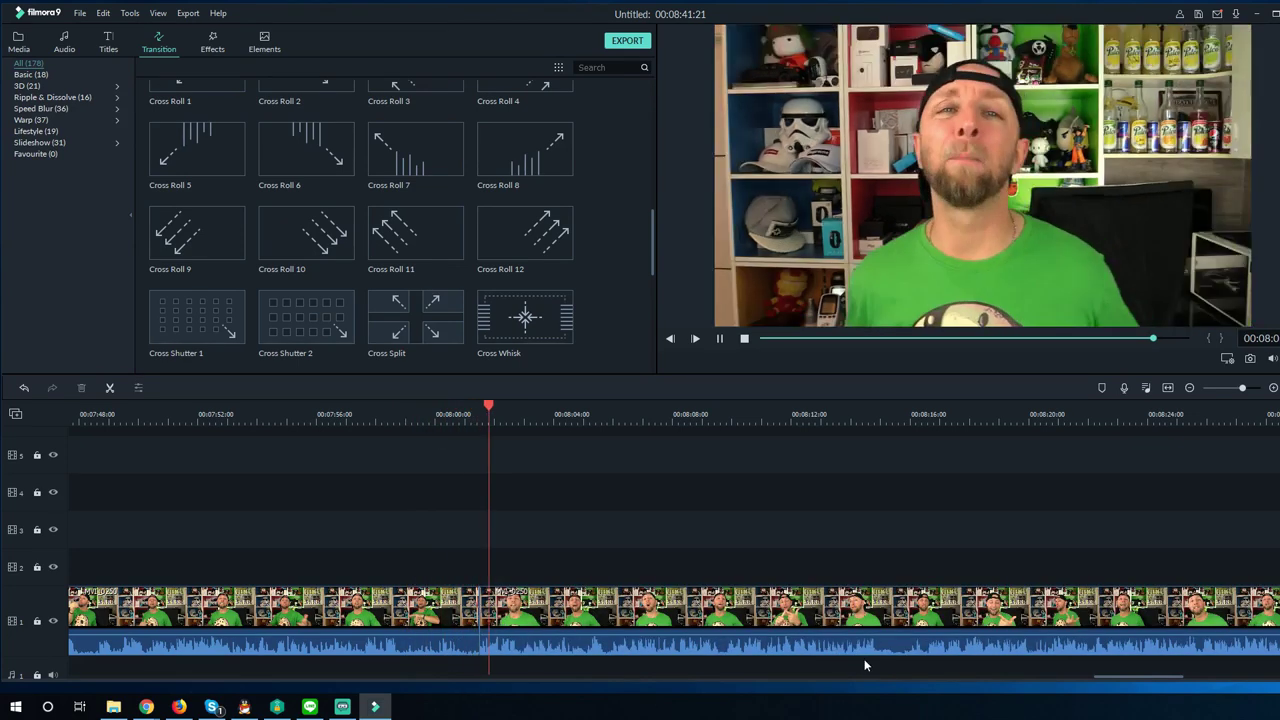
pyautogui.press('space')
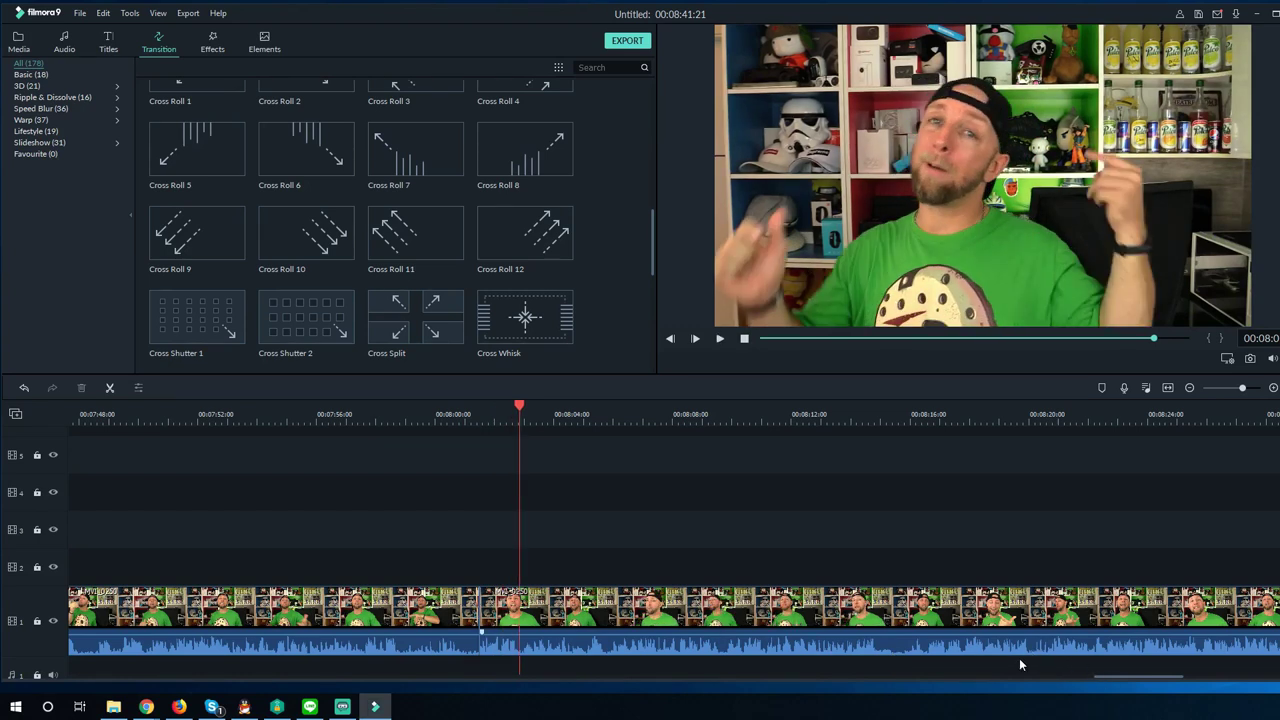
# Separate the last presenter clip from the preceding one on video track 1 and extend its start to restore earlier footage
pyautogui.scroll(-1, 1020, 664)
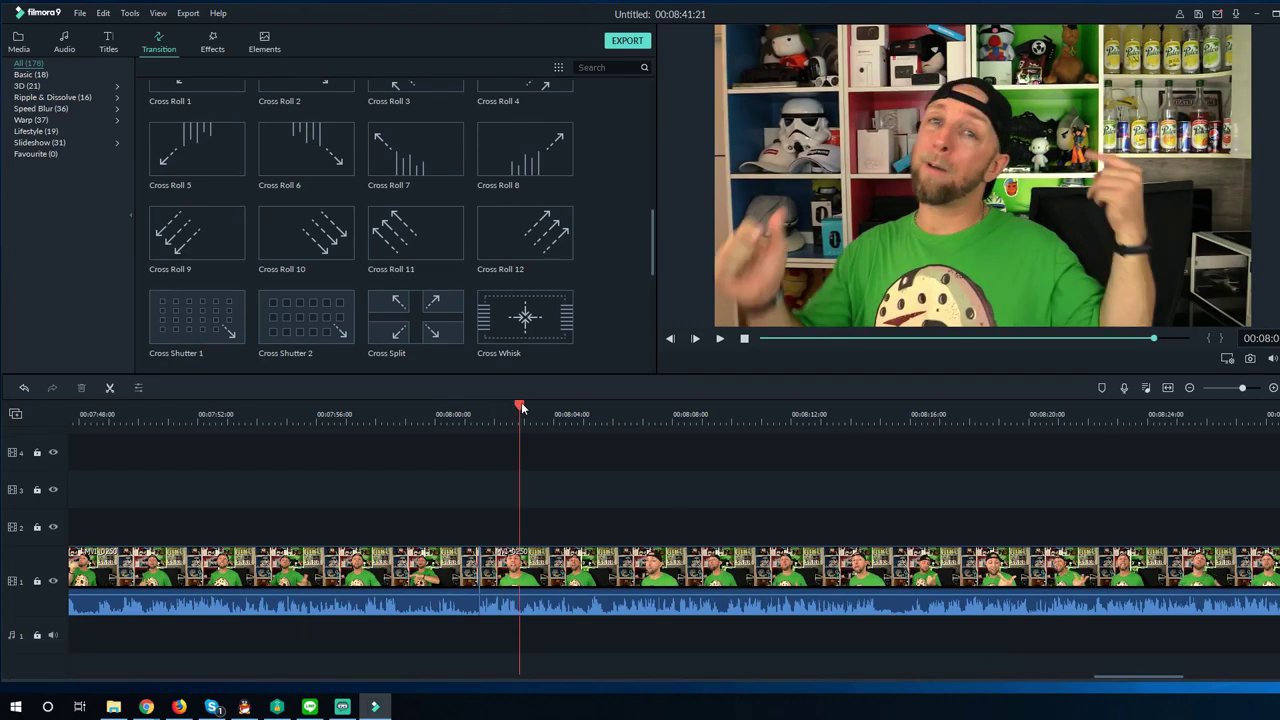
pyautogui.moveTo(522, 407); pyautogui.dragTo(431, 407)
pyautogui.scroll(1, 520, 414)
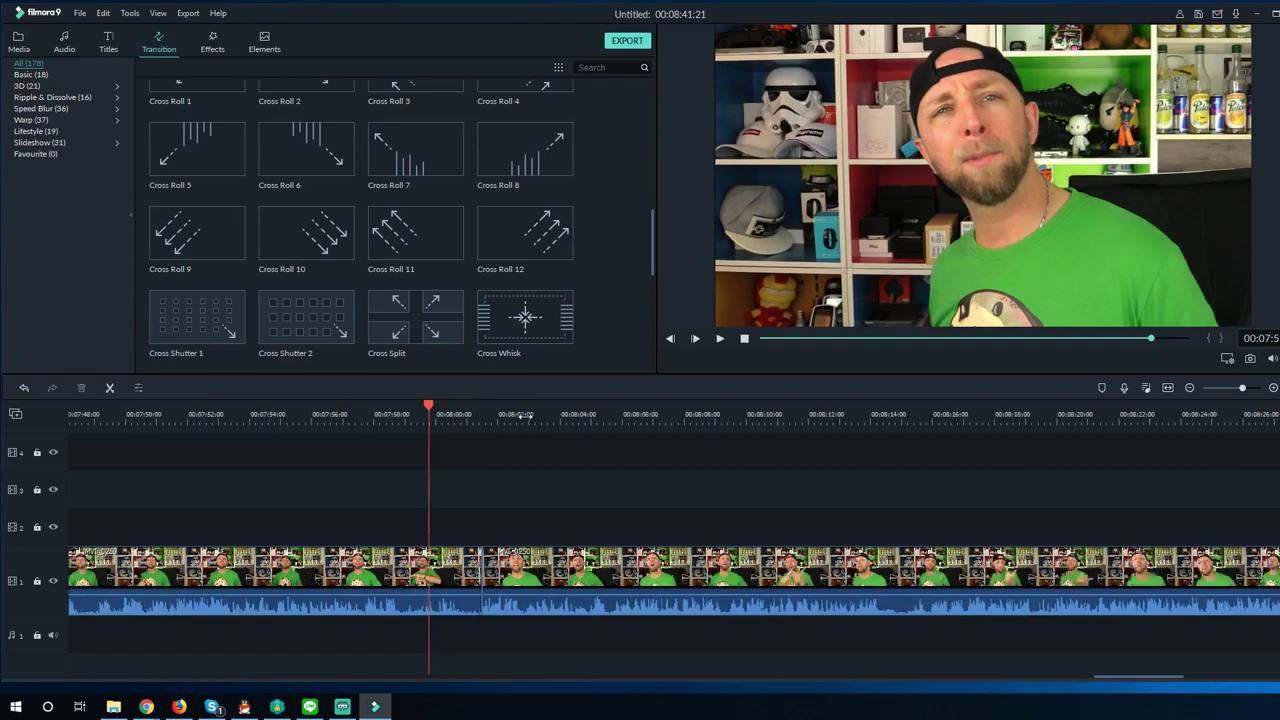
pyautogui.scroll(-3, 521, 414)
pyautogui.scroll(3, 540, 414)
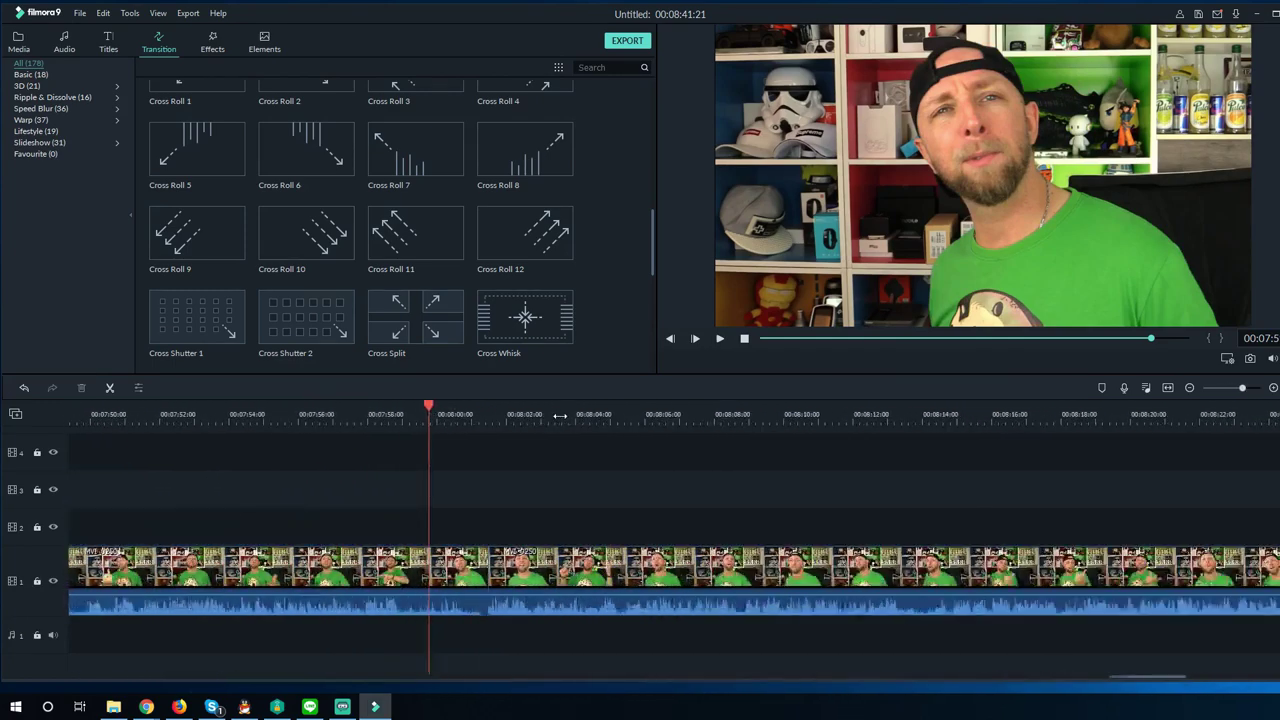
pyautogui.scroll(-2, 560, 415)
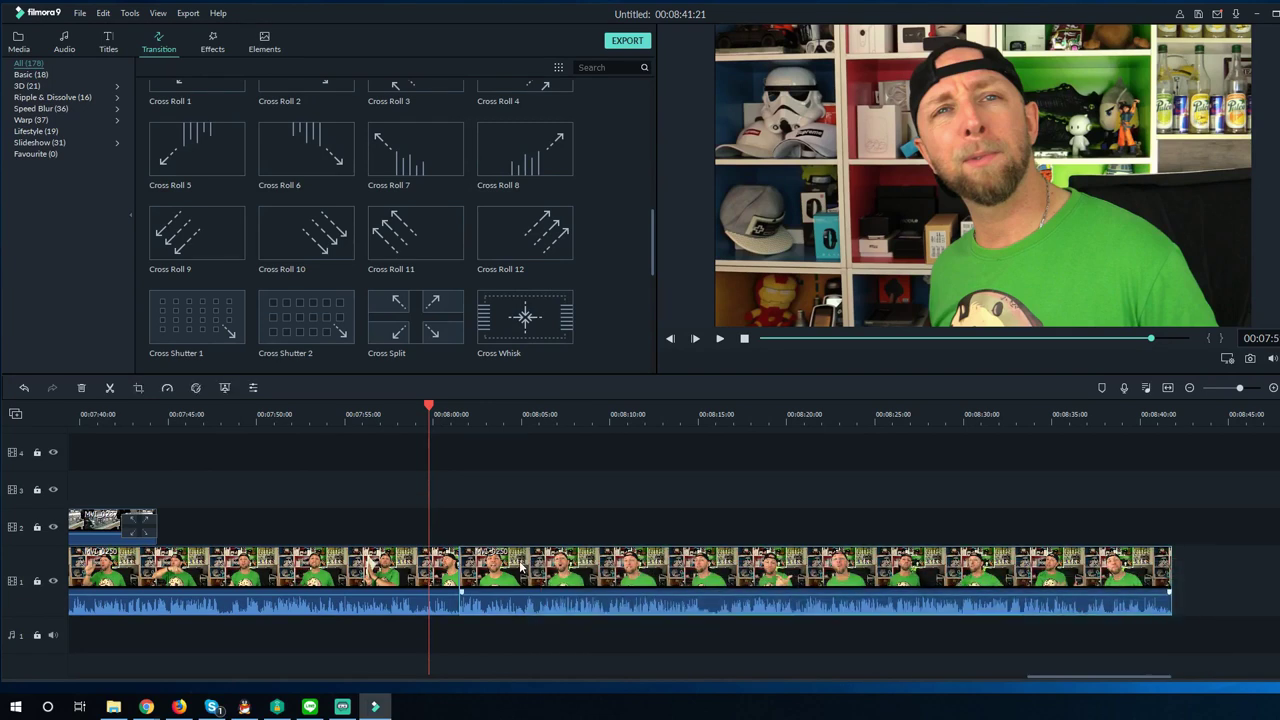
pyautogui.moveTo(463, 565); pyautogui.dragTo(500, 563)
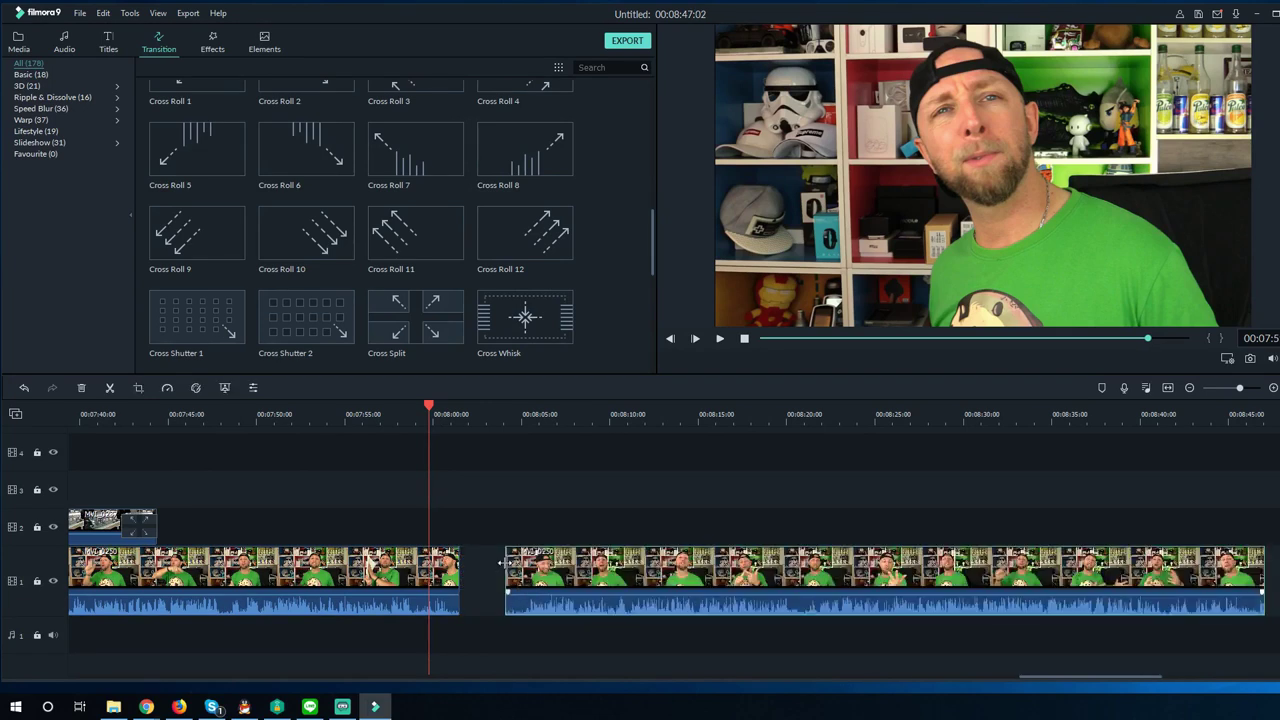
# Cut off the last presenter clip's opening up to about 00:08:05 and move the remainder against the preceding clip
pyautogui.click(482, 433)
pyautogui.press('space')
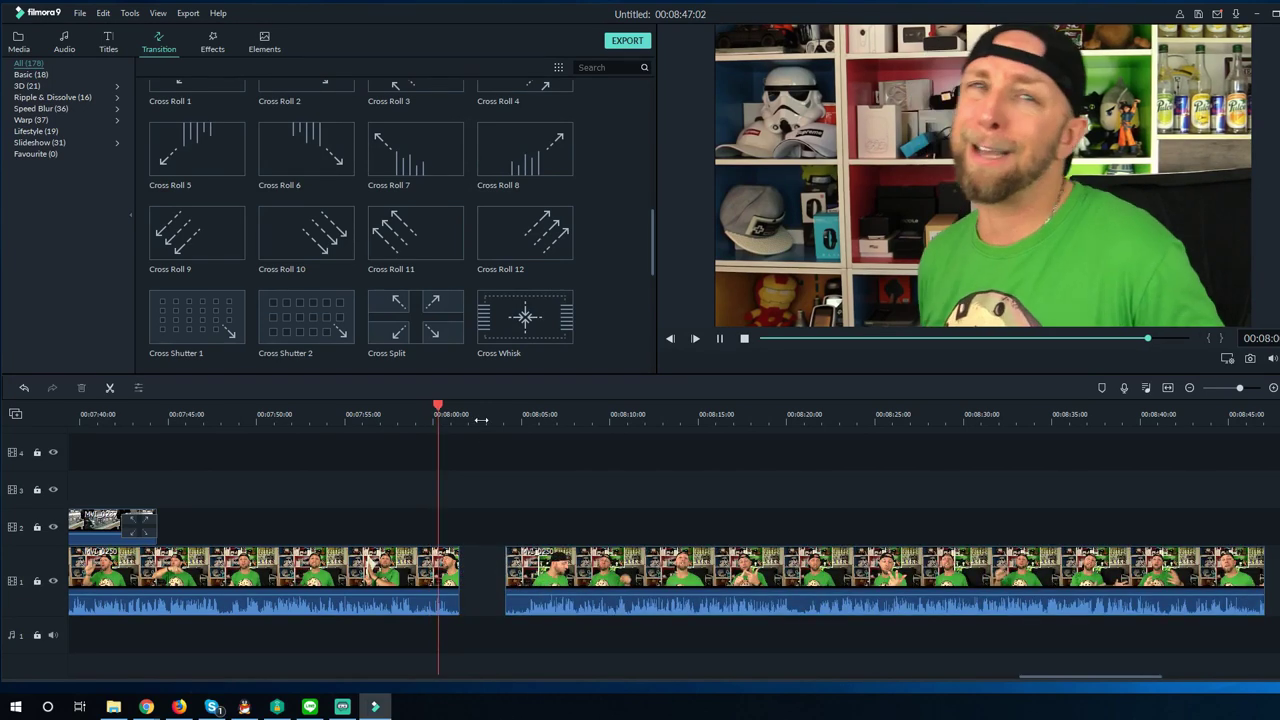
pyautogui.moveTo(482, 414); pyautogui.dragTo(485, 414)
pyautogui.press('space')
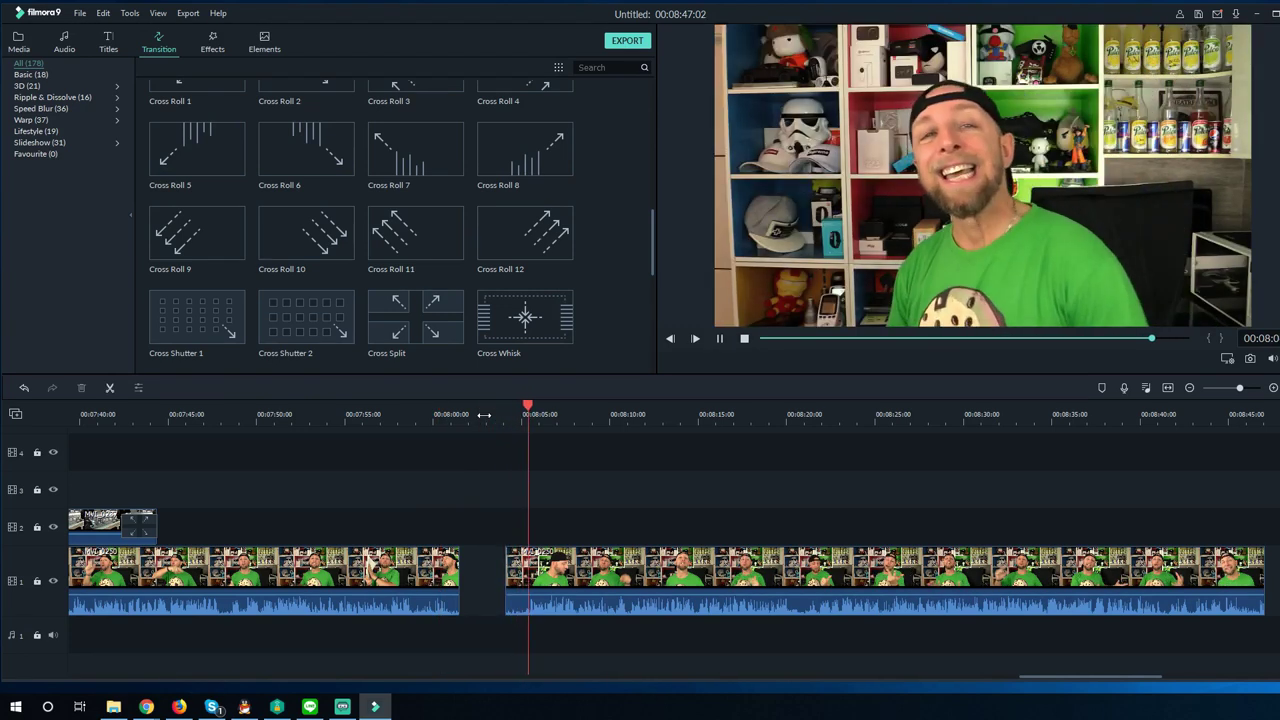
pyautogui.press('space')
pyautogui.click(525, 408)
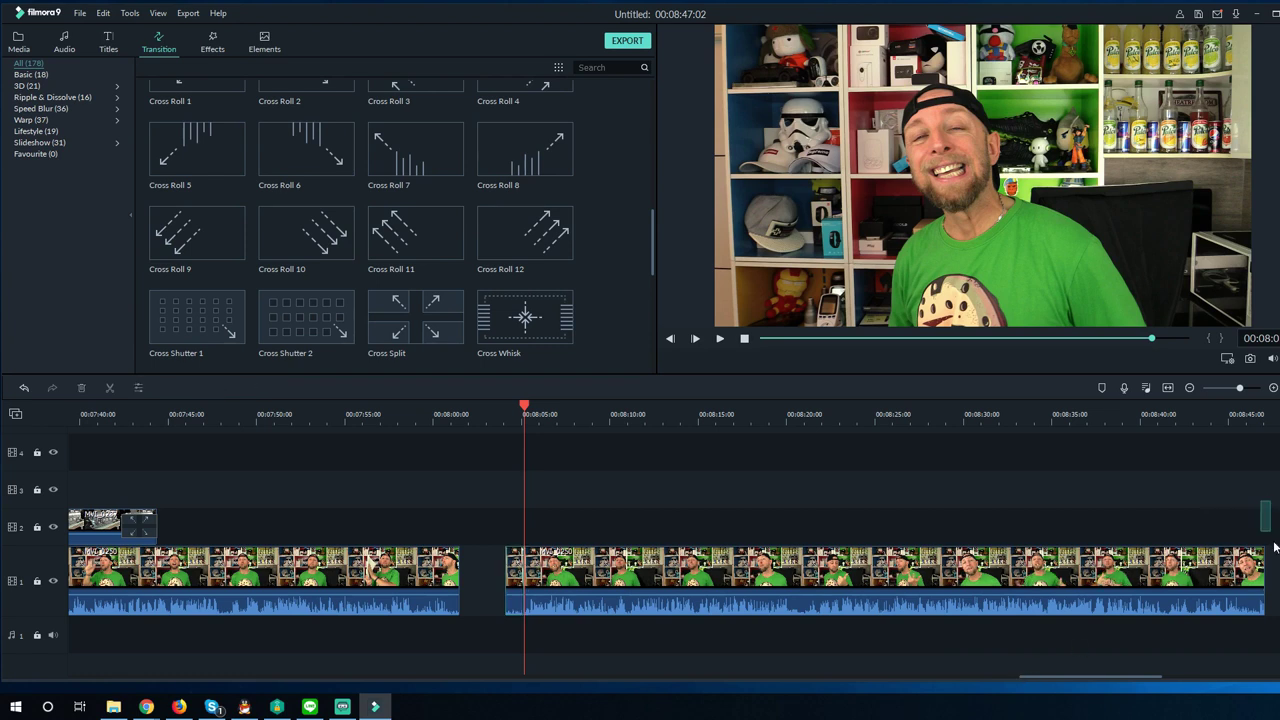
pyautogui.moveTo(1262, 501); pyautogui.dragTo(563, 582)
pyautogui.moveTo(548, 575); pyautogui.dragTo(501, 575)
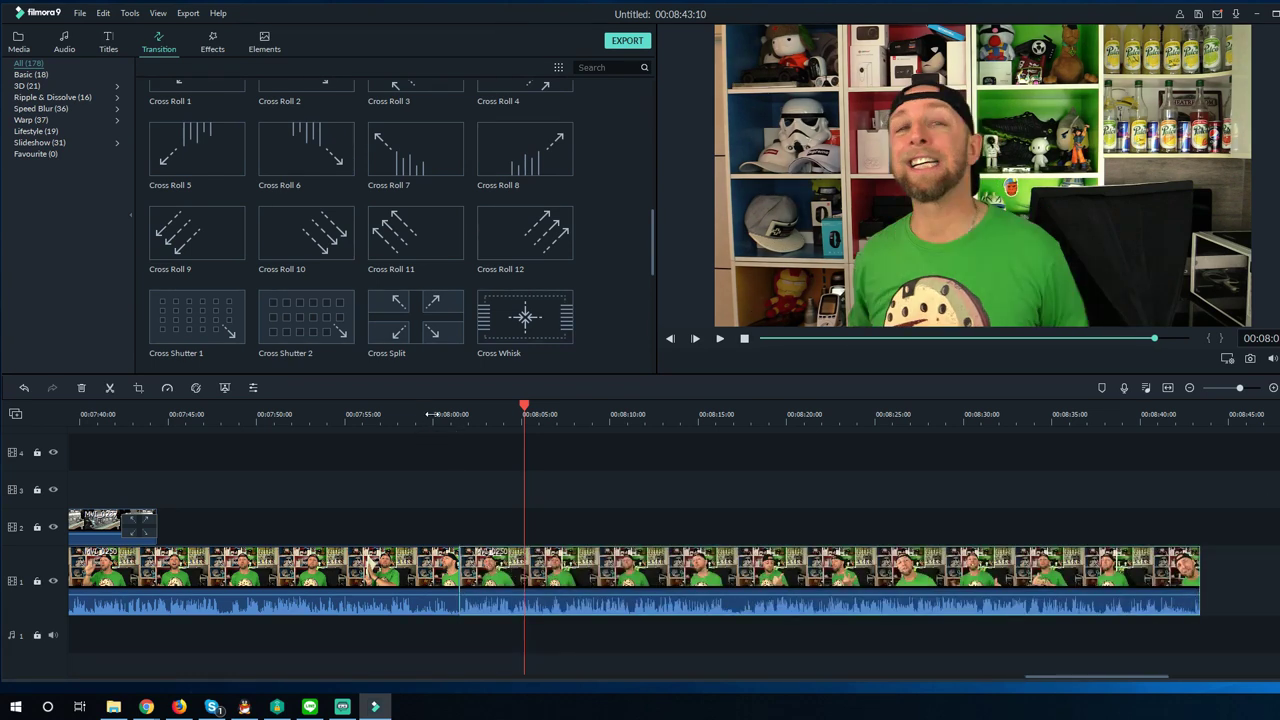
# Add the Cross Shutter 2 transition at the cut between the last two presenter clips and play across it
pyautogui.click(432, 414)
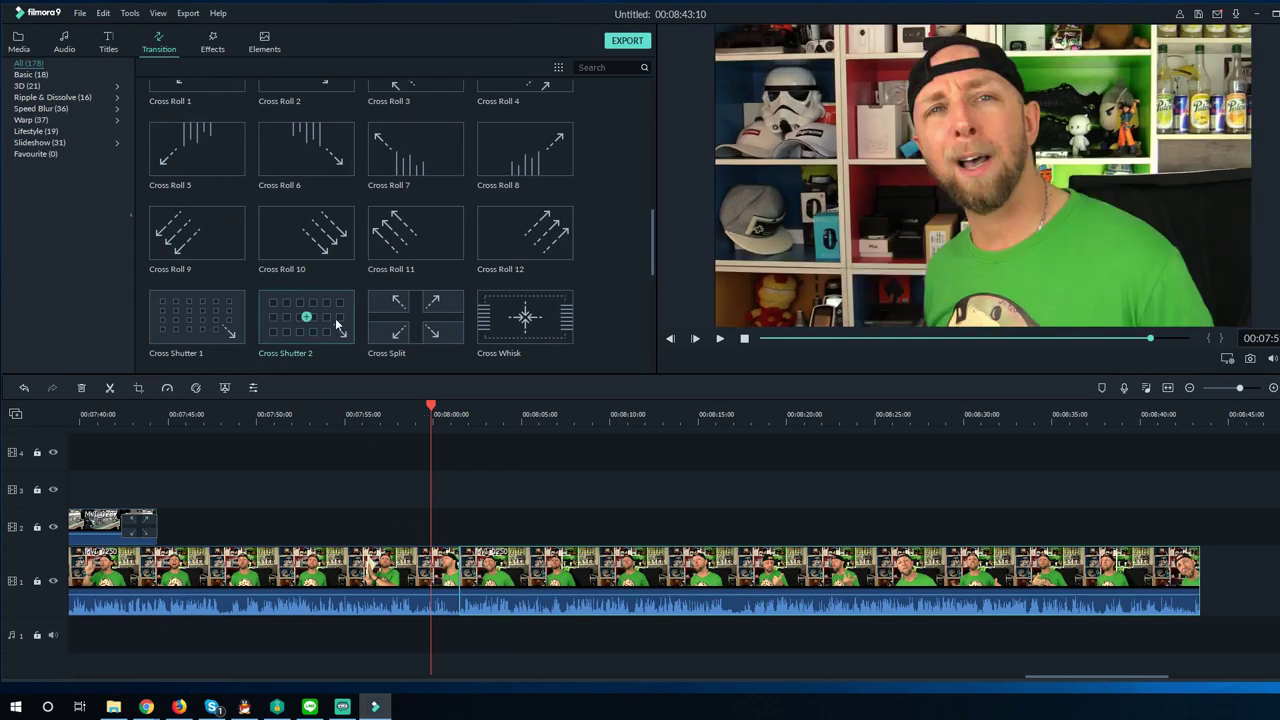
pyautogui.moveTo(335, 318); pyautogui.dragTo(449, 578)
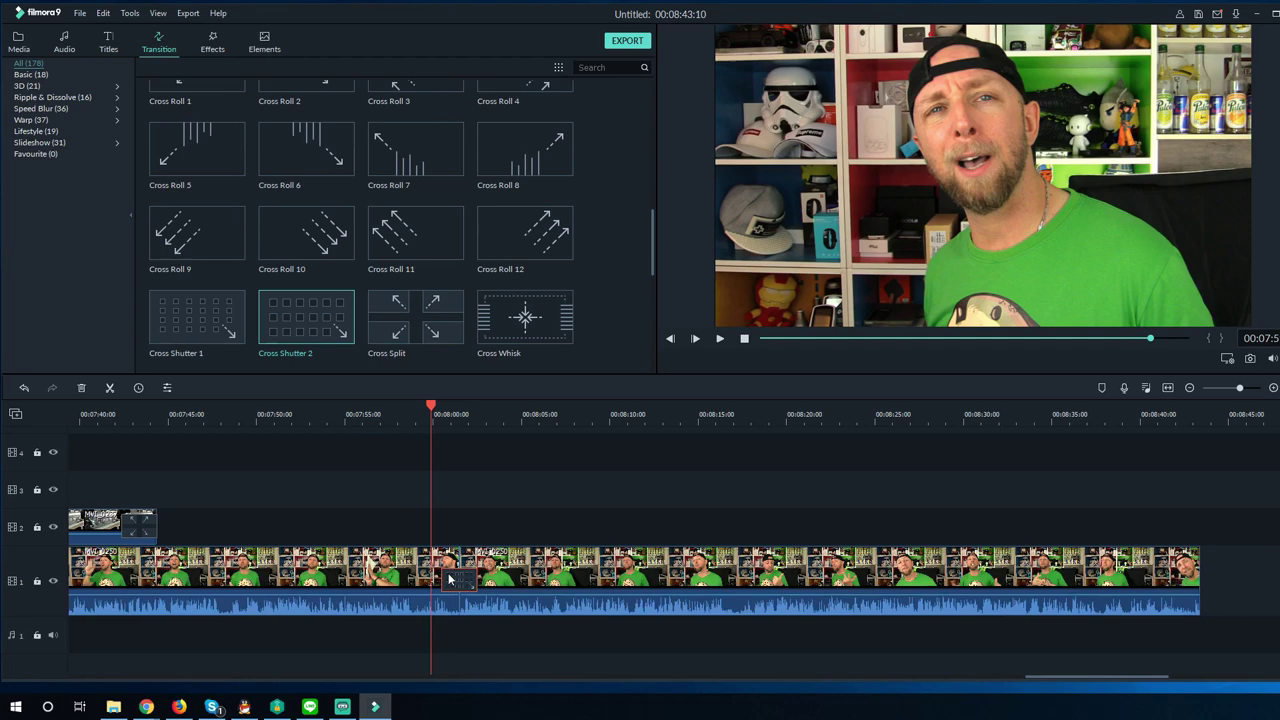
pyautogui.click(426, 414)
pyautogui.press('space')
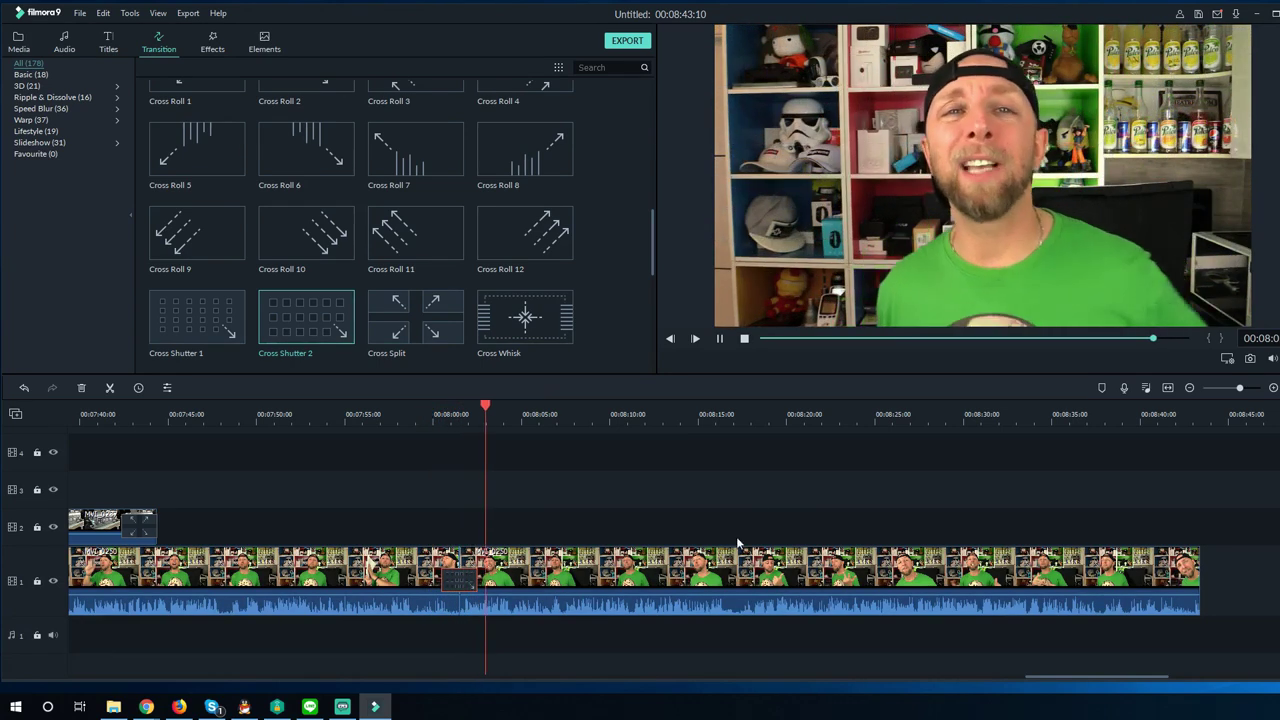
# Apply a pan-and-zoom effect to the last presenter clip, enlarging the end frame and repositioning it around the presenter
pyautogui.moveTo(1044, 677); pyautogui.dragTo(1070, 681)
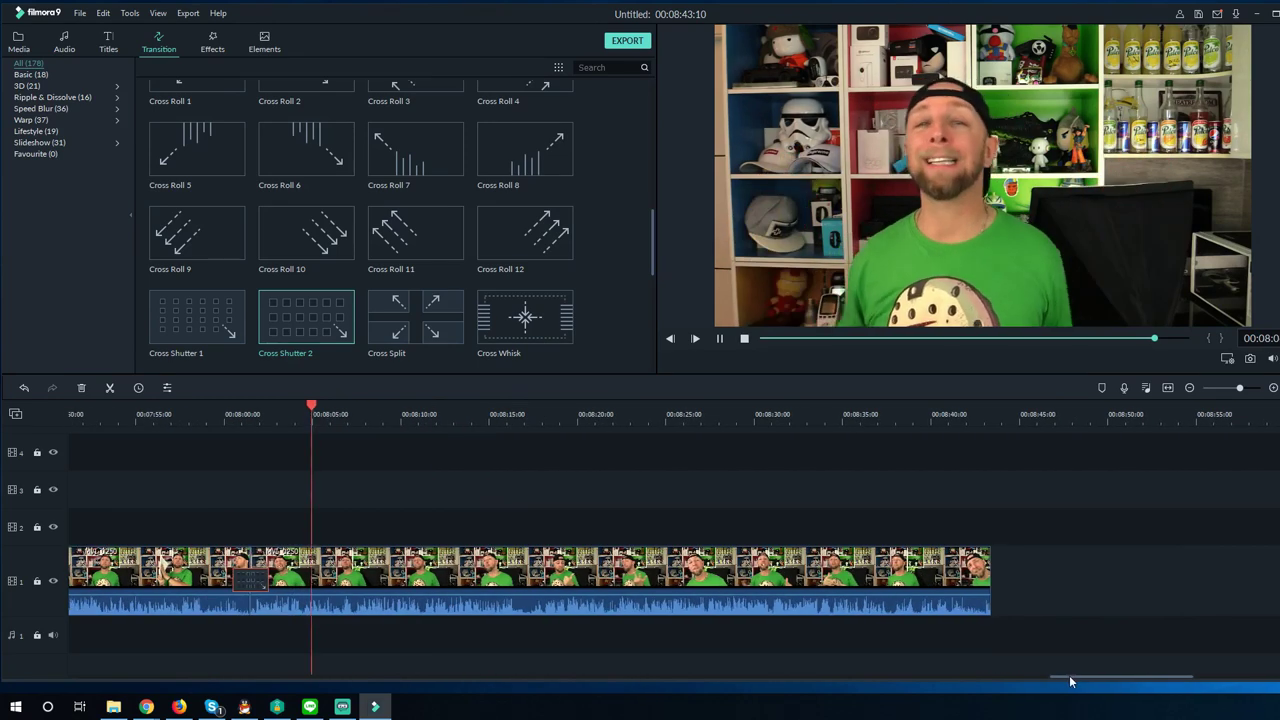
pyautogui.click(519, 565)
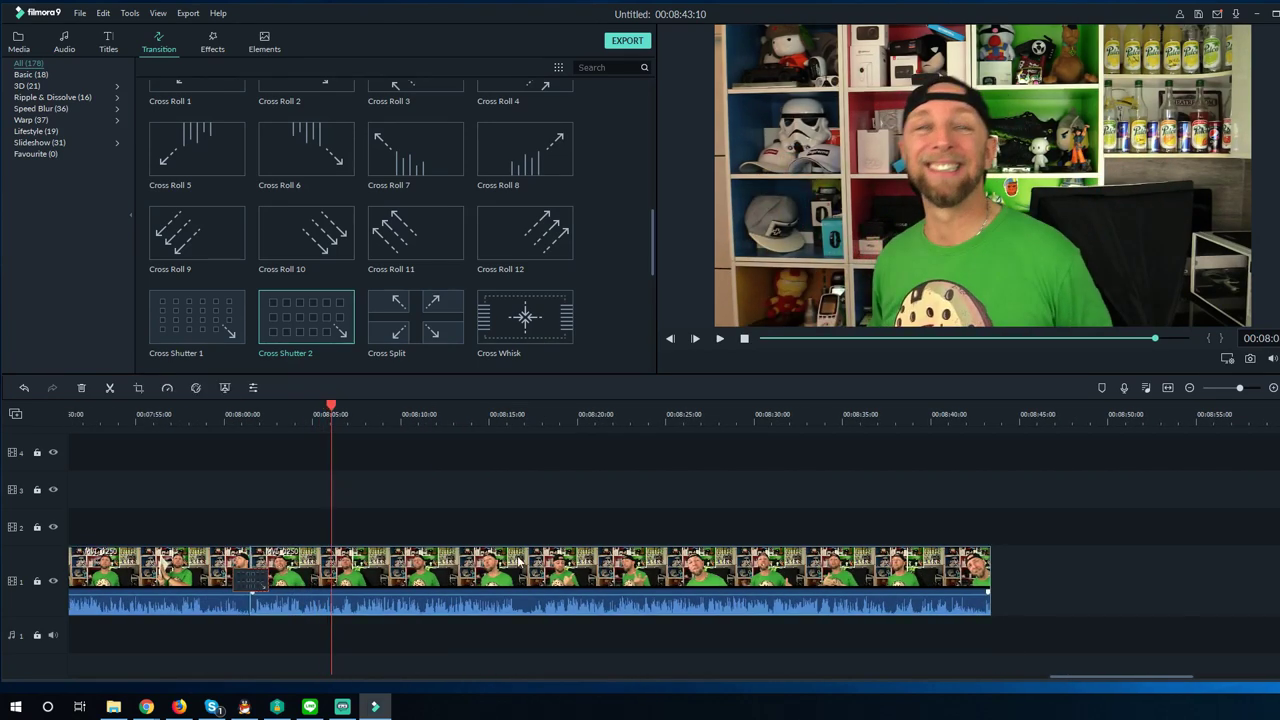
pyautogui.hotkey('alt', 'c')
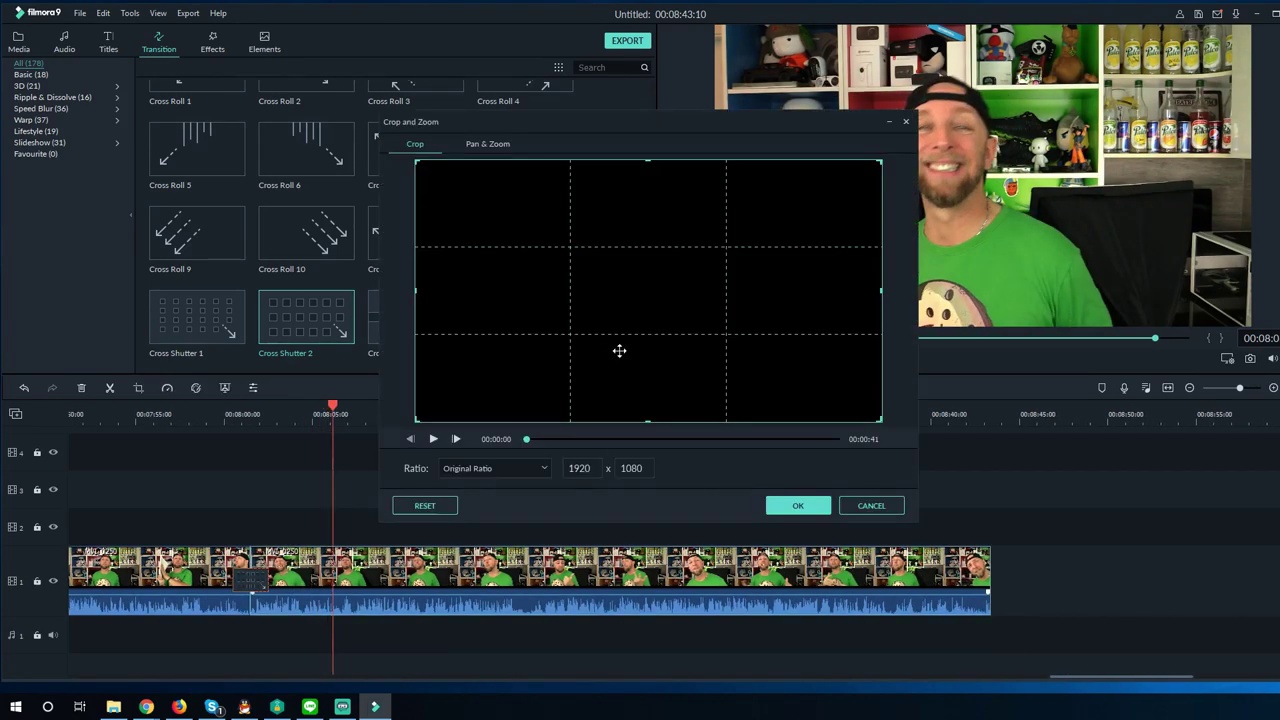
pyautogui.click(489, 144)
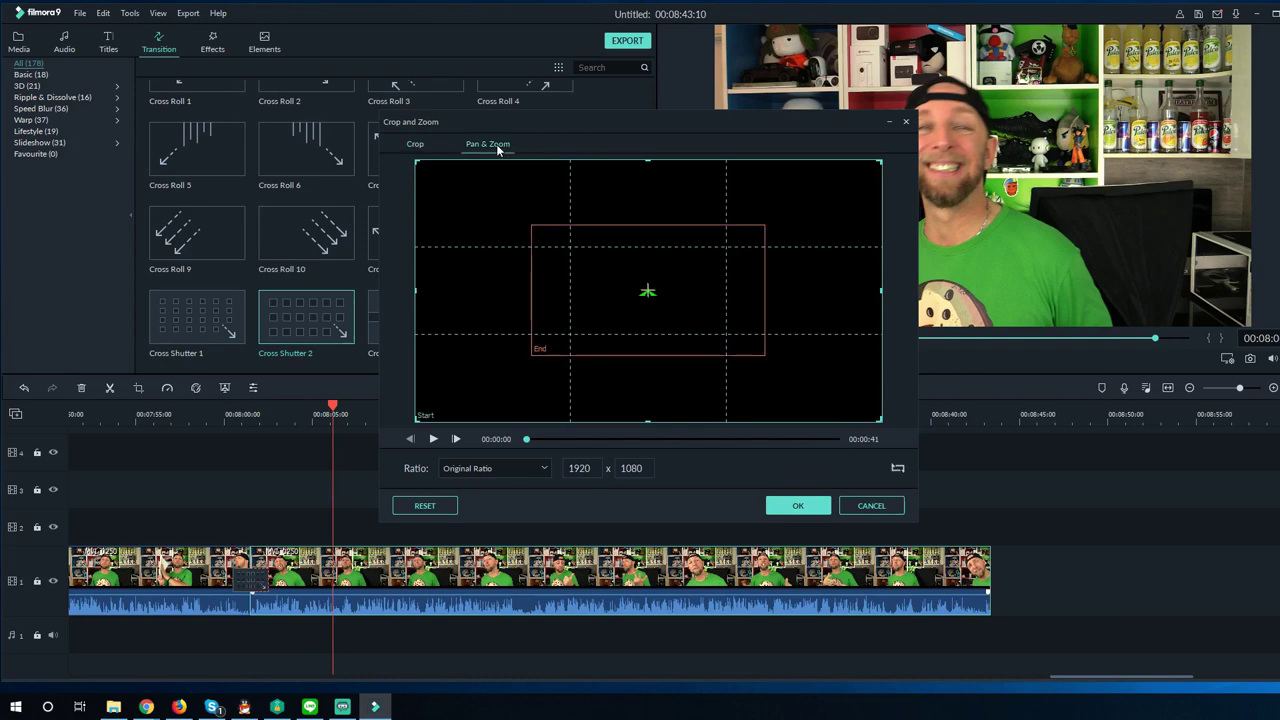
pyautogui.click(586, 322)
pyautogui.moveTo(532, 354); pyautogui.dragTo(477, 380)
pyautogui.moveTo(635, 300)
pyautogui.mouseDown()
pyautogui.moveTo(683, 297)
pyautogui.moveTo(652, 285)
pyautogui.mouseUp()
pyautogui.click(802, 505)
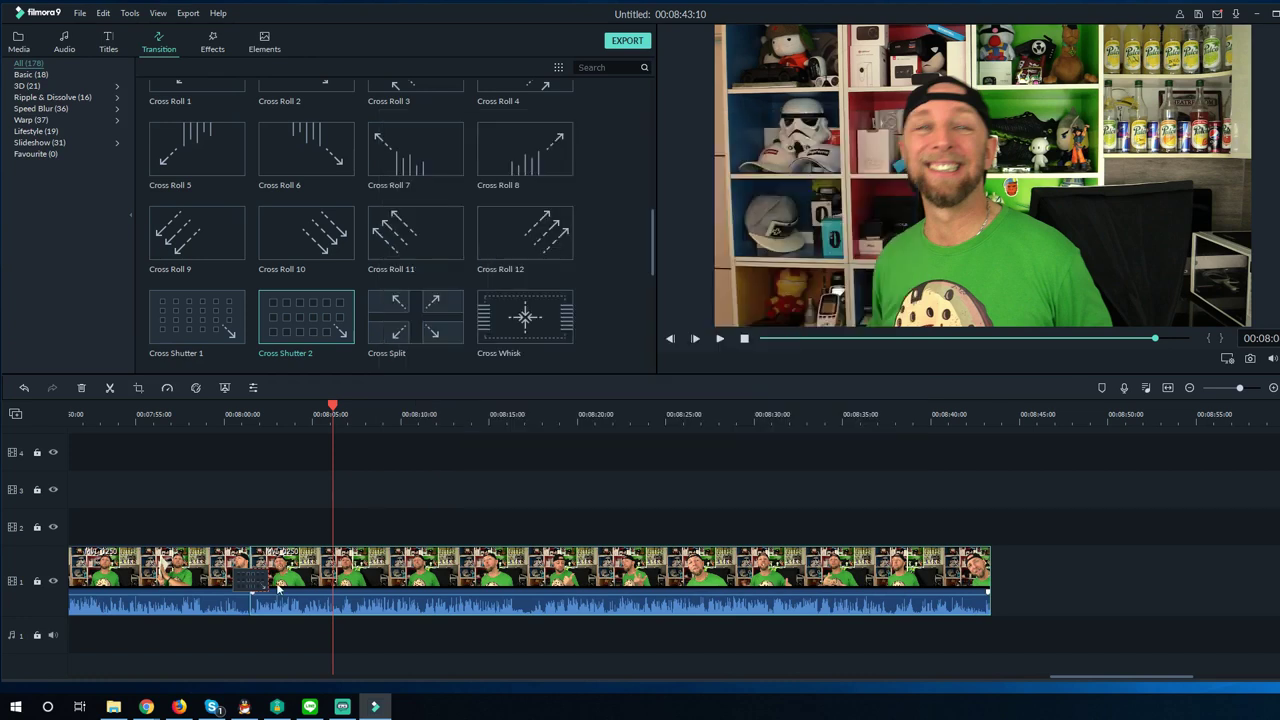
# Play the last presenter clip from about 00:08:05, and check its ending from about 00:08:31
pyautogui.click(314, 410)
pyautogui.press('space')
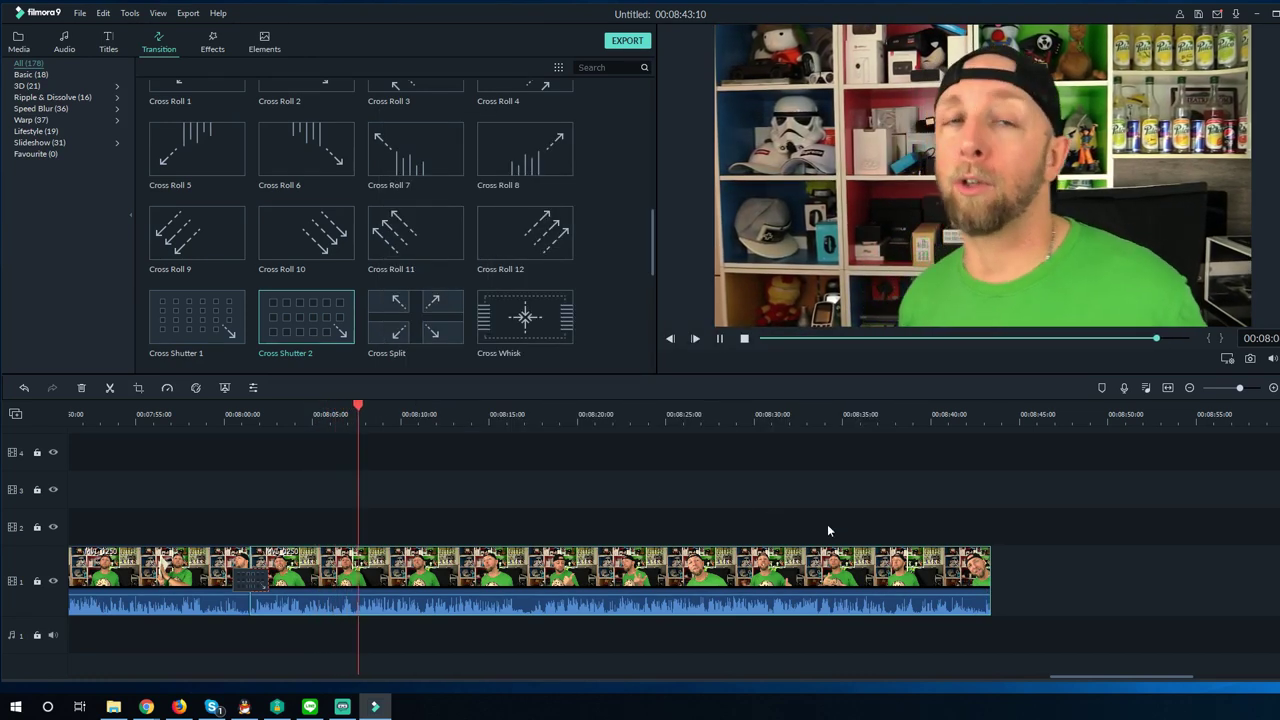
pyautogui.click(1071, 672)
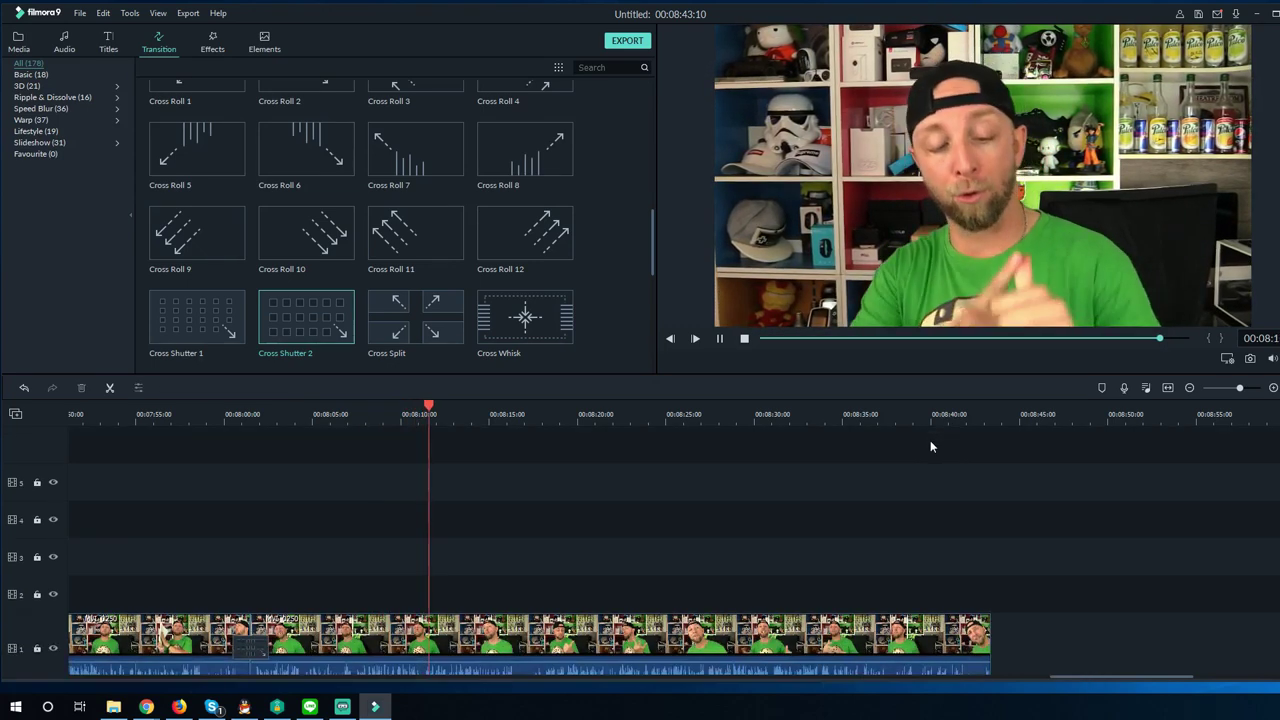
pyautogui.moveTo(1239, 388); pyautogui.dragTo(1247, 390)
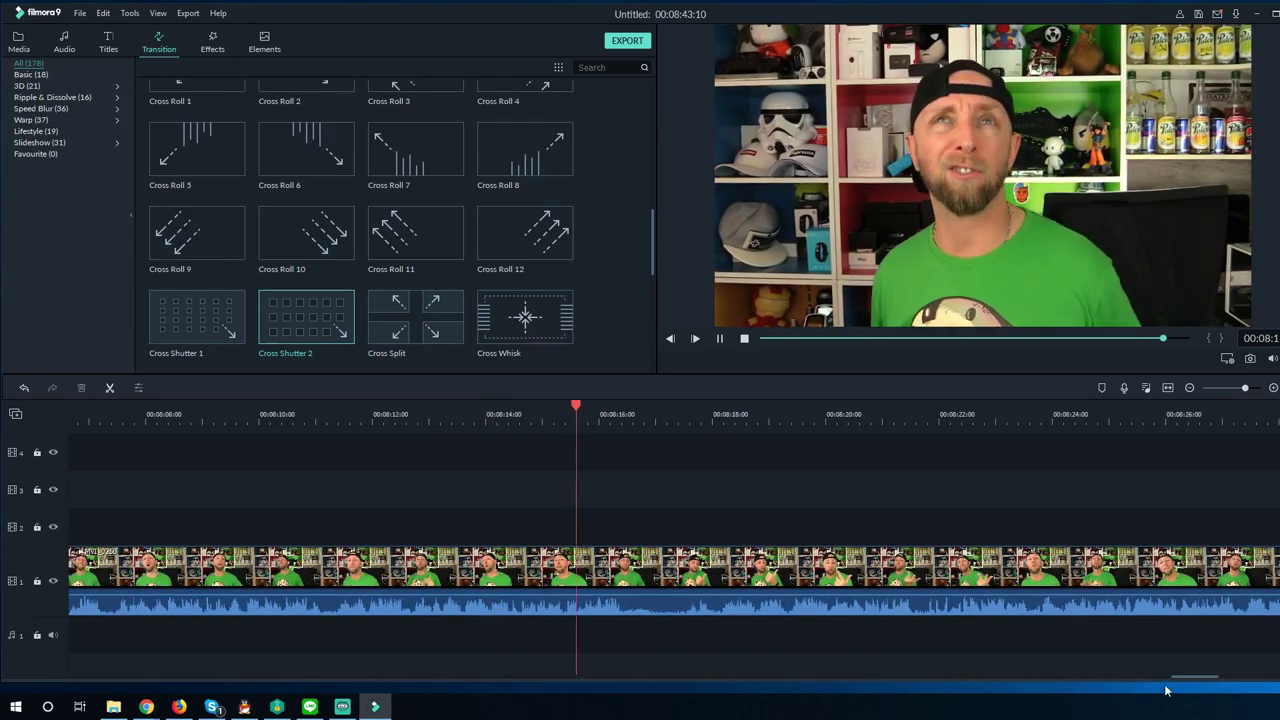
pyautogui.moveTo(1192, 681); pyautogui.dragTo(1228, 681)
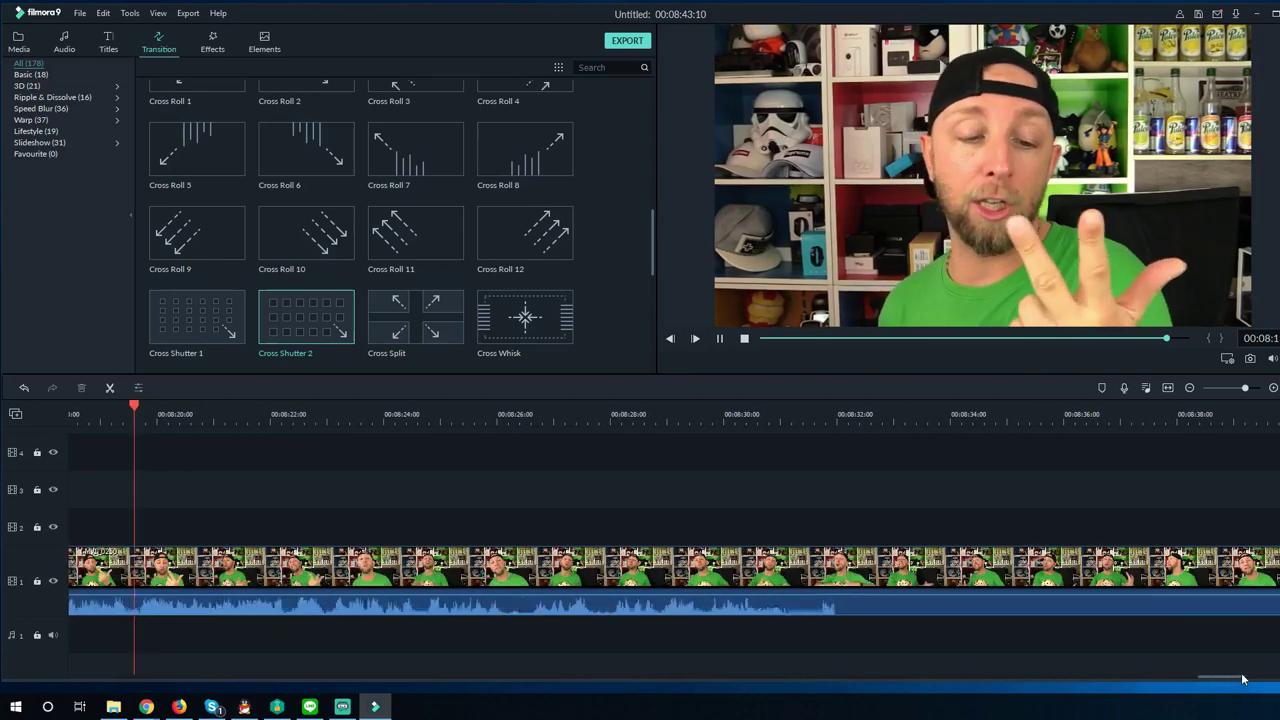
pyautogui.click(828, 428)
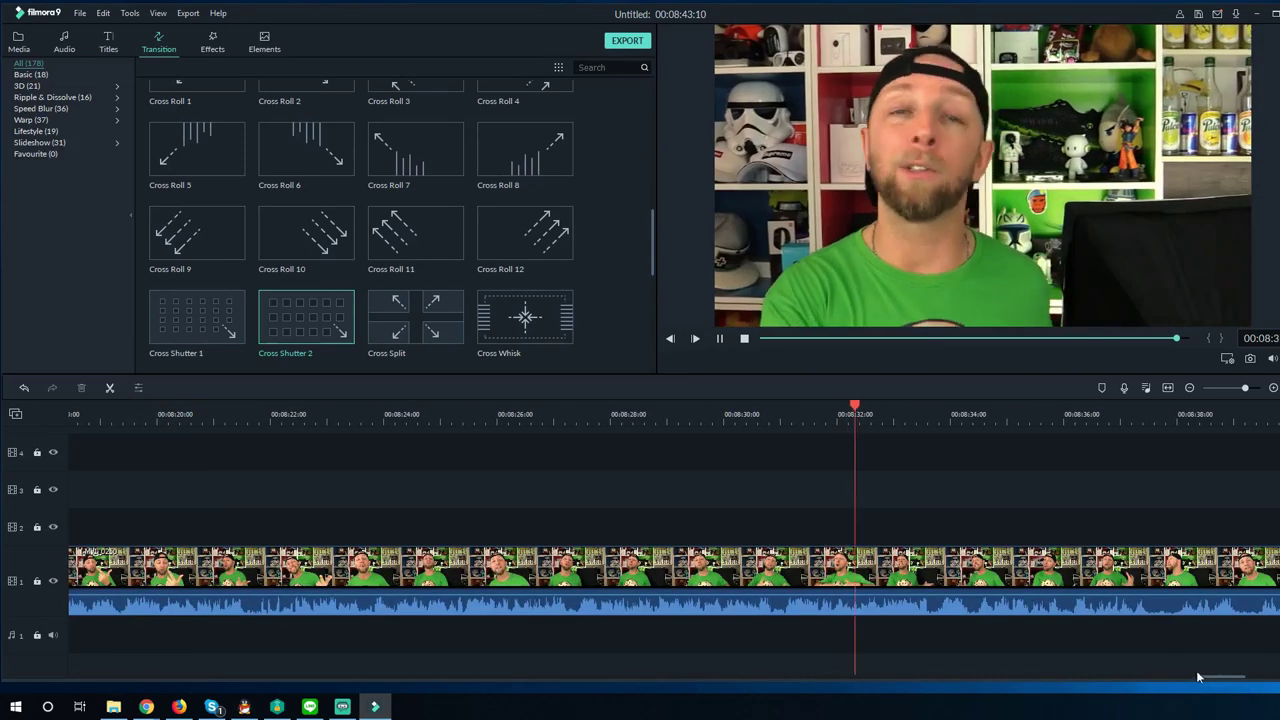
pyautogui.moveTo(1212, 681); pyautogui.dragTo(1240, 681)
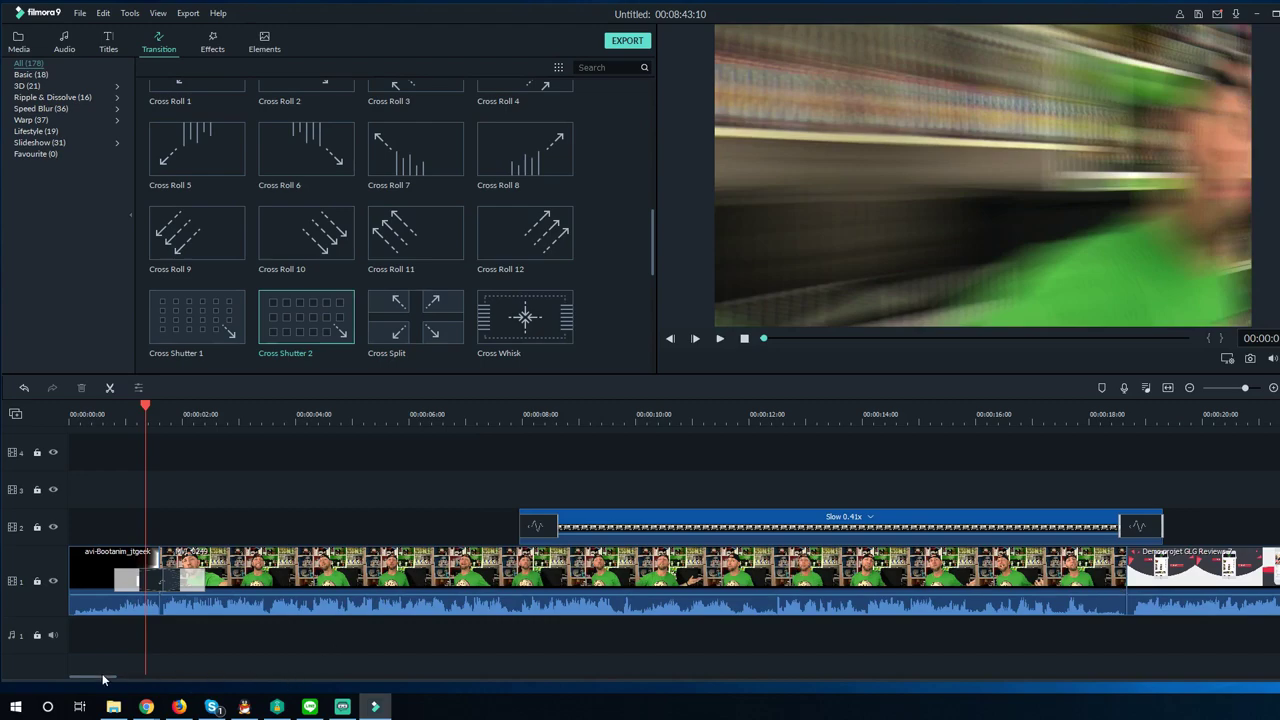
# Append the Bootanim_jtgeek_hd-1 clip with the dark sparks thumbnail directly after the last presenter clip on video track 1
pyautogui.moveTo(98, 682); pyautogui.dragTo(1256, 680)
pyautogui.click(31, 50)
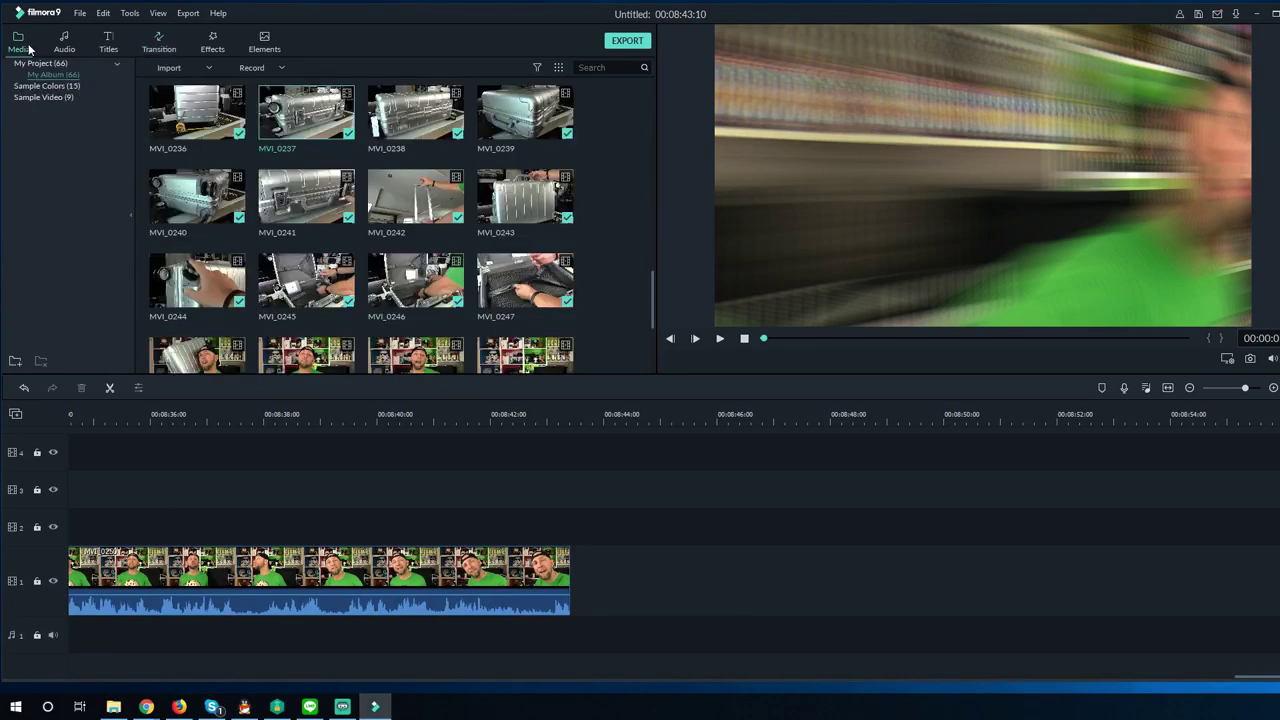
pyautogui.scroll(5, 440, 226)
pyautogui.scroll(5, 327, 250)
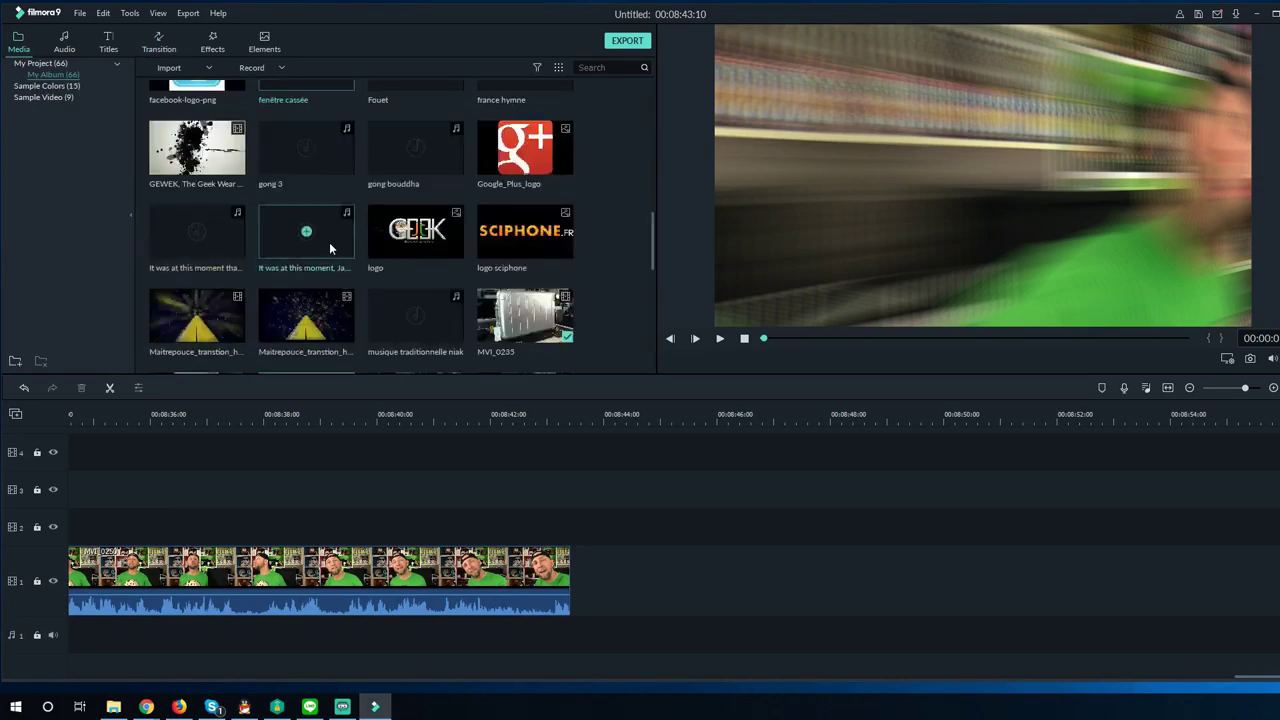
pyautogui.scroll(-3, 330, 248)
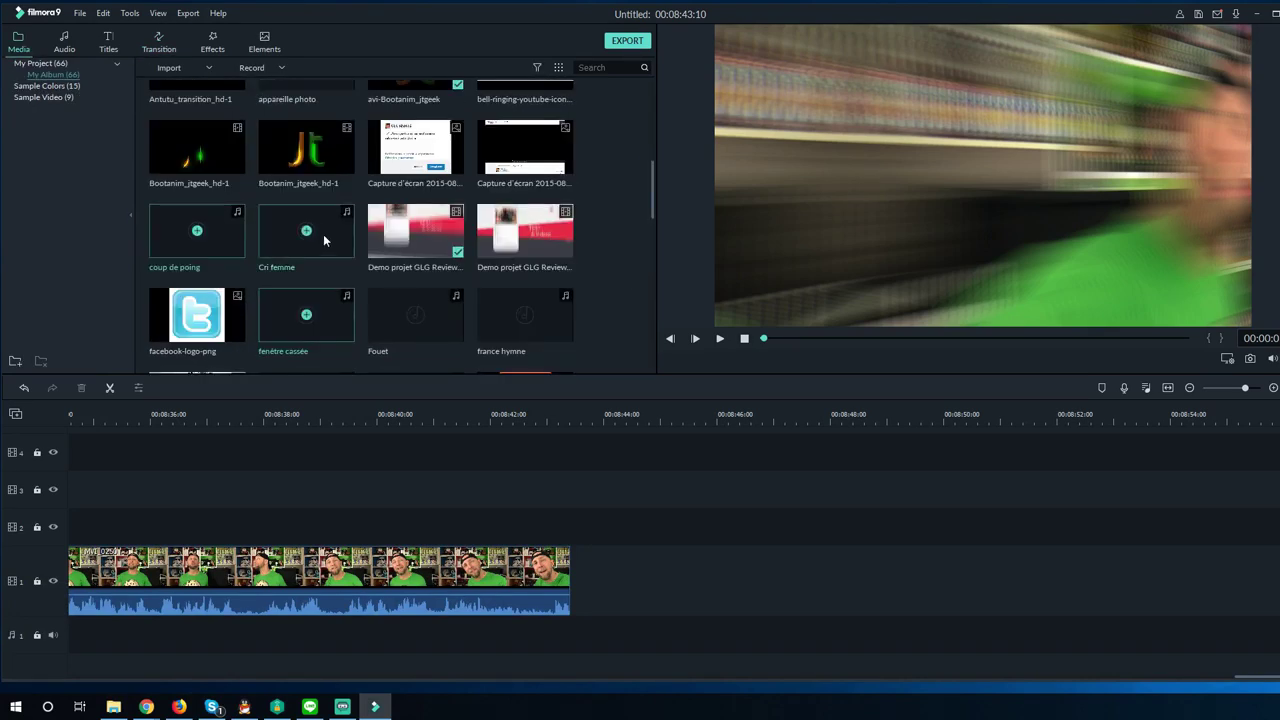
pyautogui.click(307, 148)
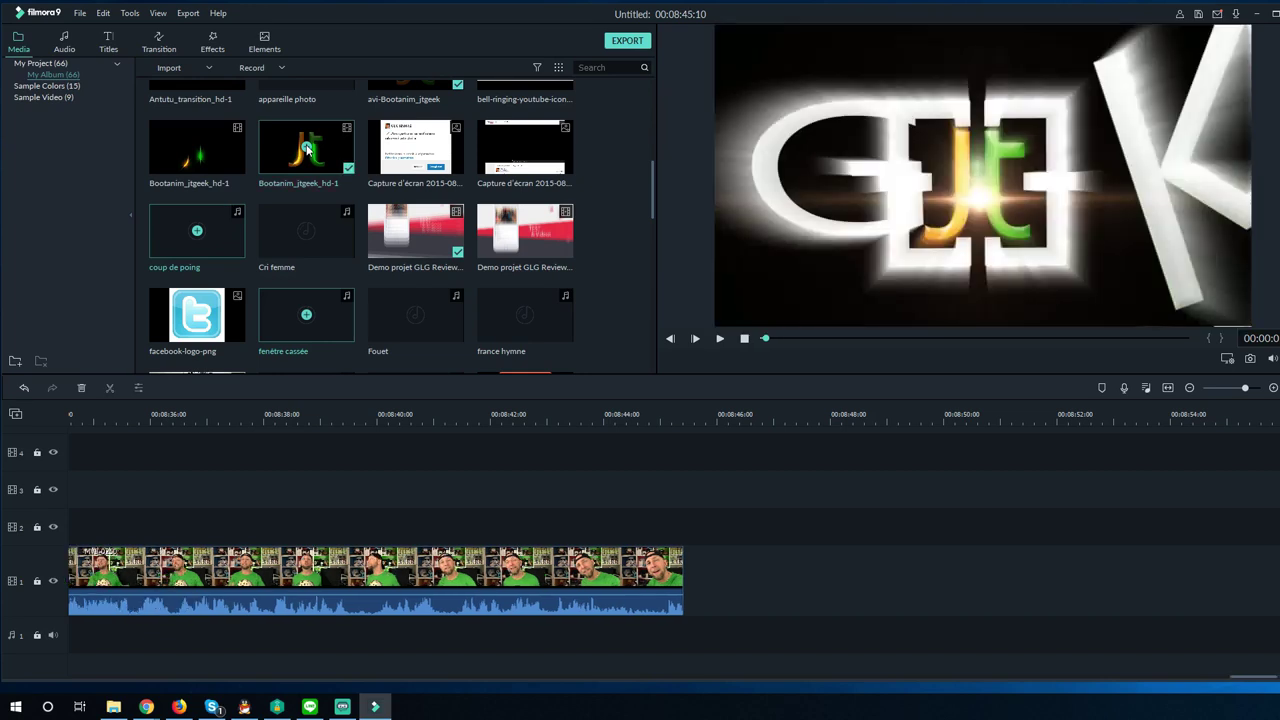
pyautogui.click(23, 389)
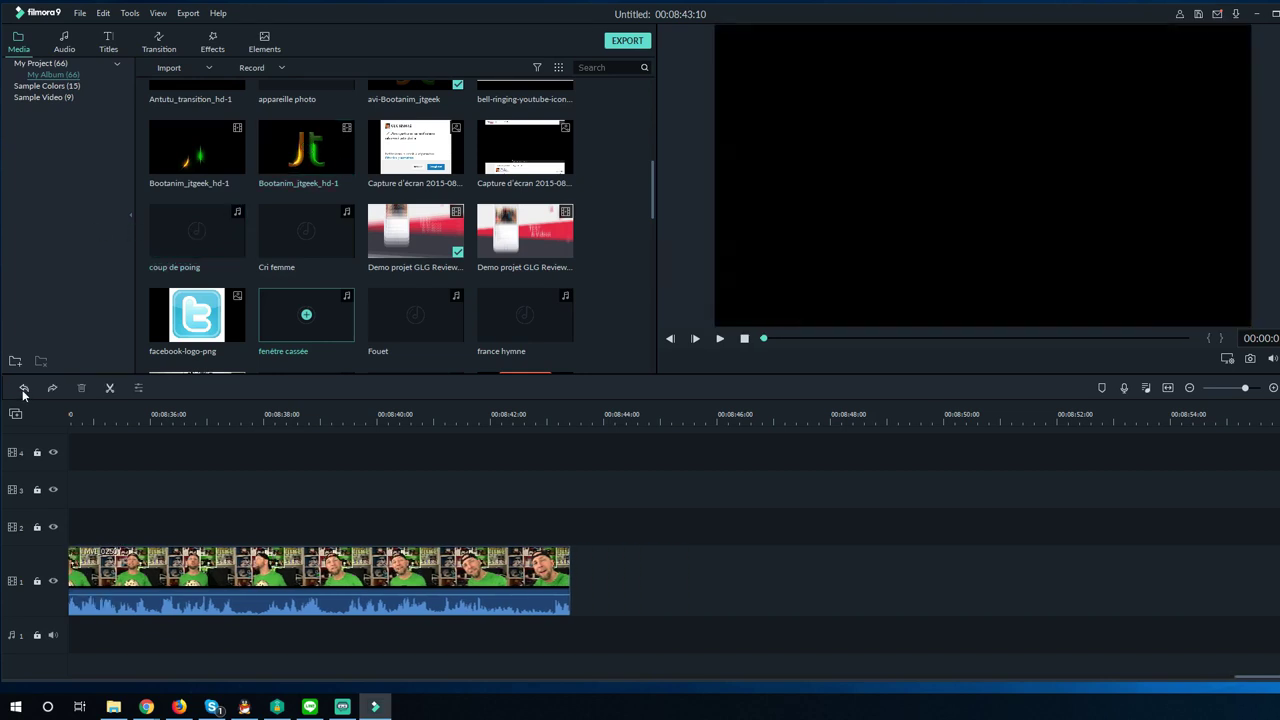
pyautogui.moveTo(295, 204); pyautogui.dragTo(600, 567)
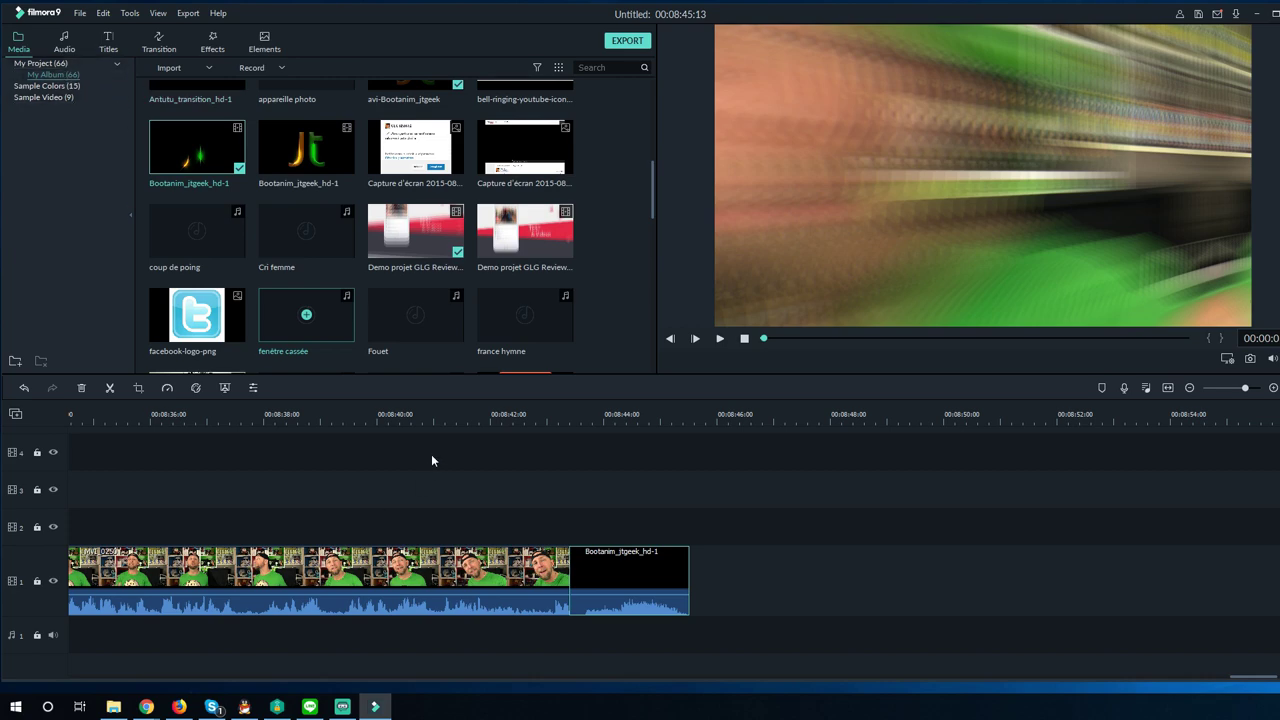
# Play from about 00:08:42 across the end of the presenter footage into the Bootanim_jtgeek_hd-1 clip
pyautogui.click(490, 421)
pyautogui.press('space')
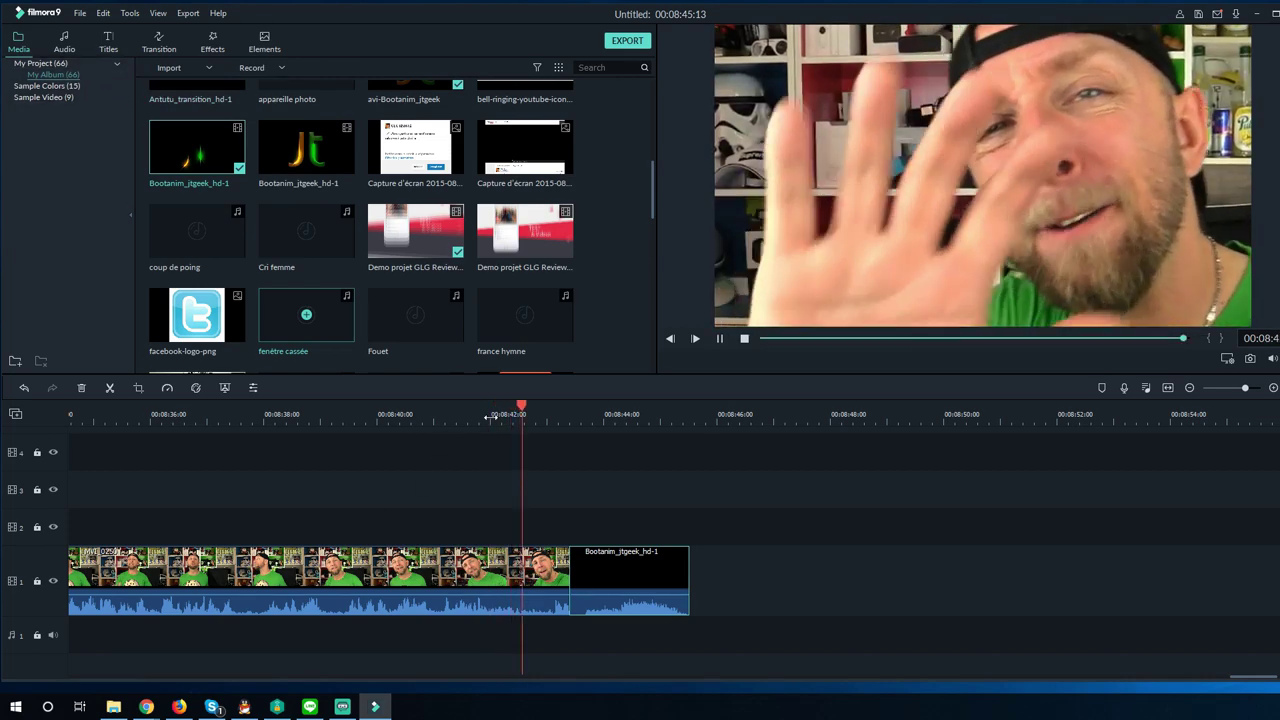
pyautogui.press('space')
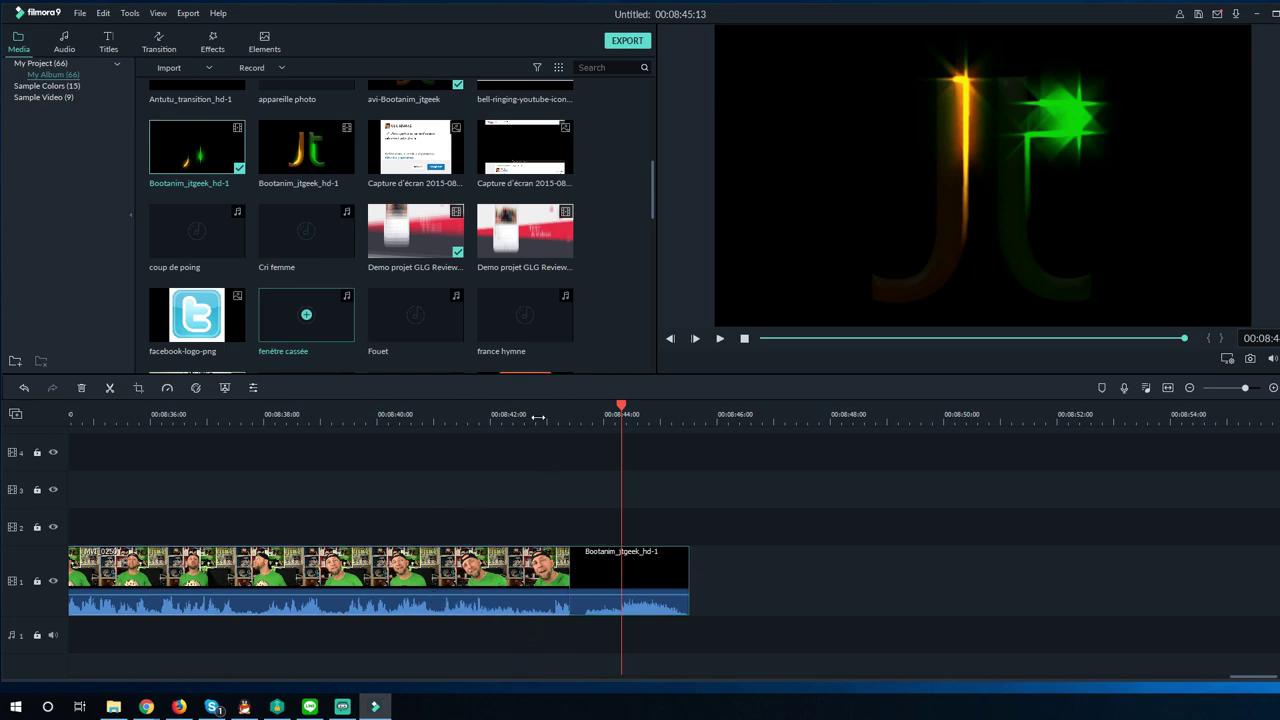
# Split the last presenter clip at about 00:08:43 where the hand covers the camera, and play through to the logo animation
pyautogui.moveTo(537, 417); pyautogui.dragTo(547, 410)
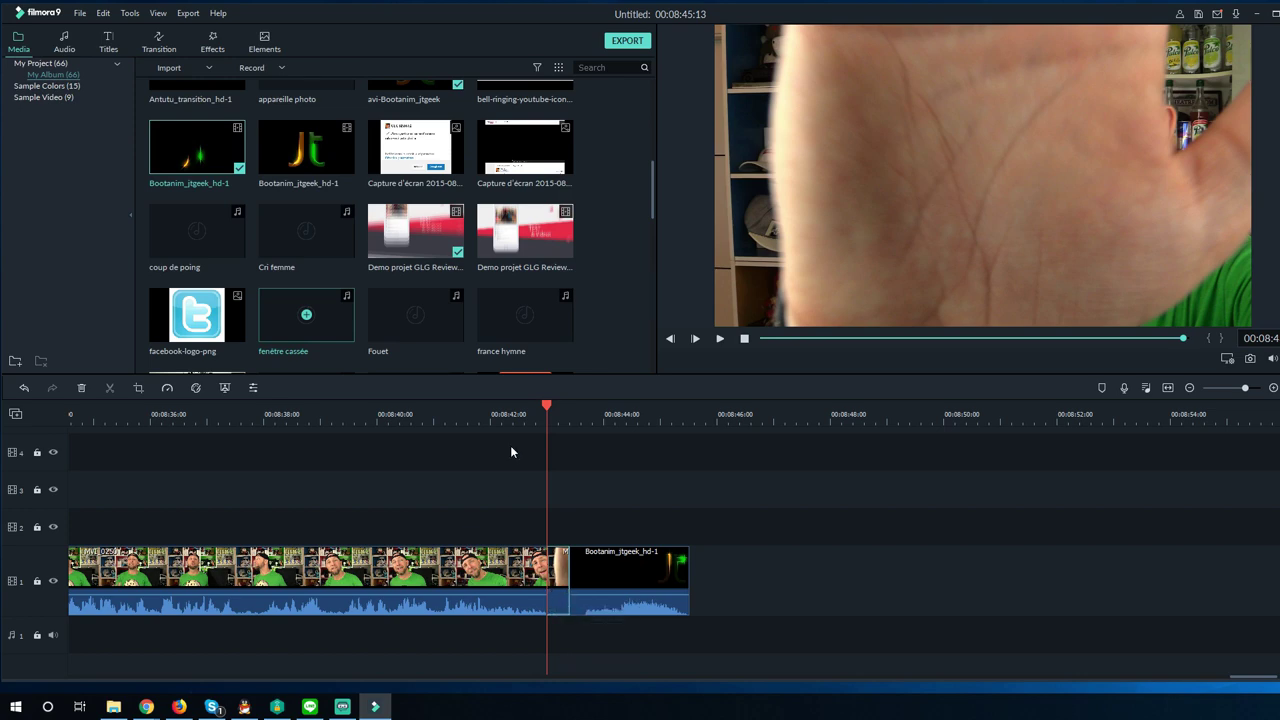
pyautogui.click(522, 411)
pyautogui.press('space')
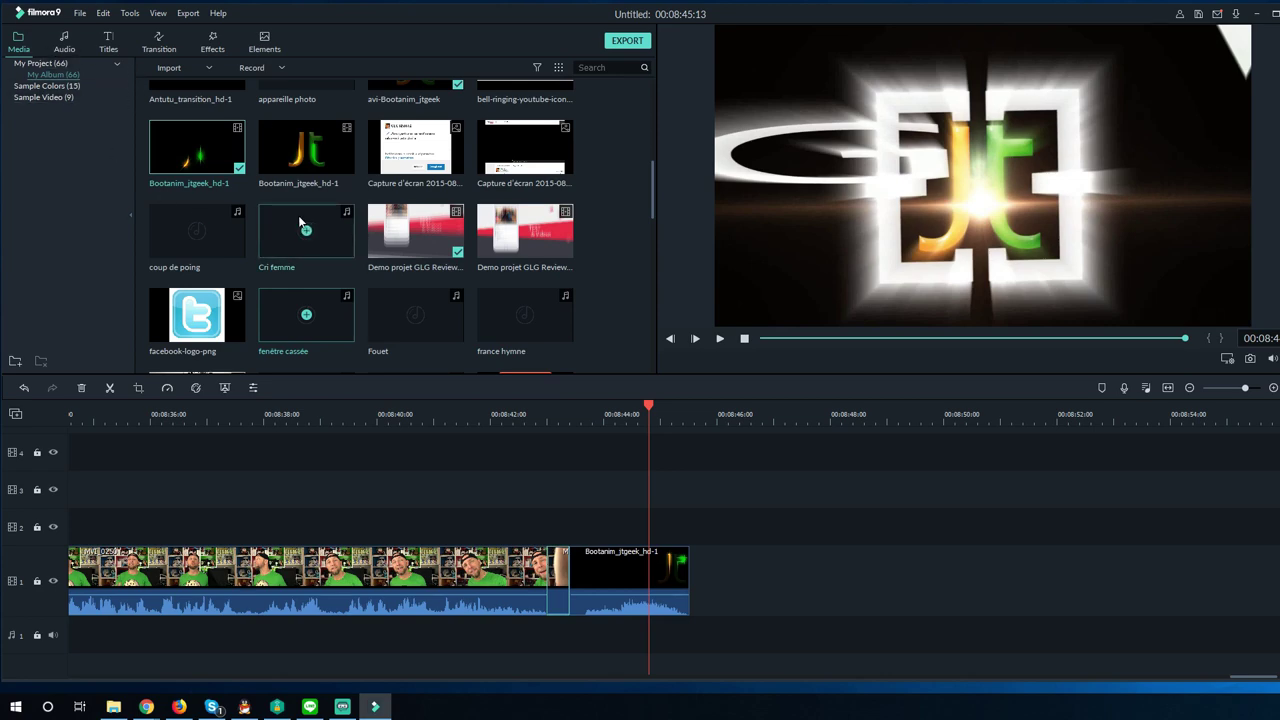
# Preview several of the No Copyright Music tracks in the media library to find background music
pyautogui.scroll(-10, 305, 220)
pyautogui.scroll(10, 324, 225)
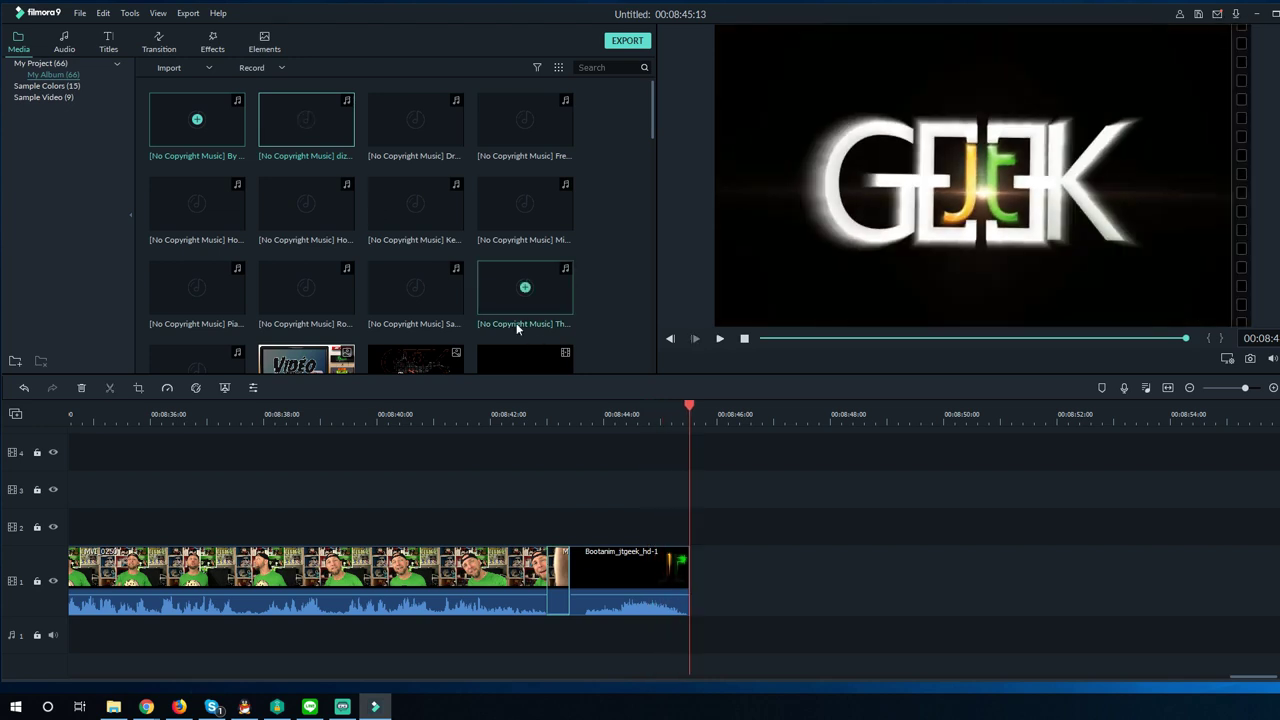
pyautogui.doubleClick(330, 122)
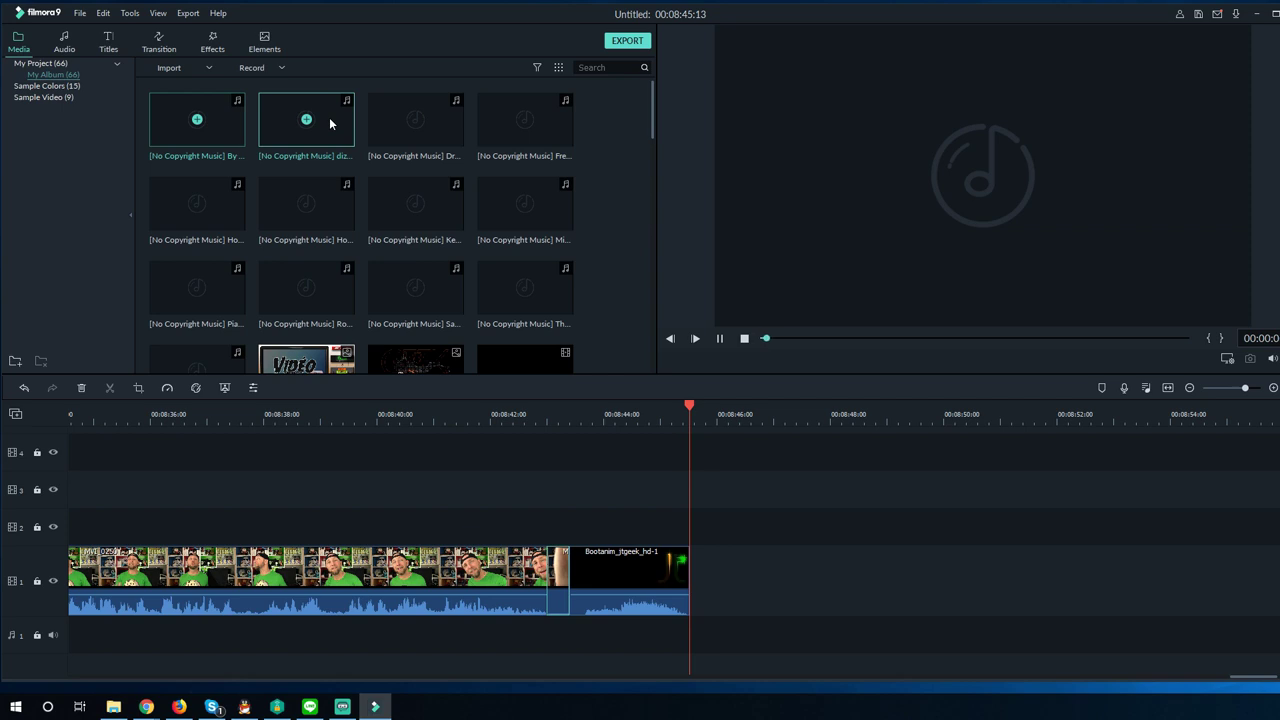
pyautogui.click(499, 127)
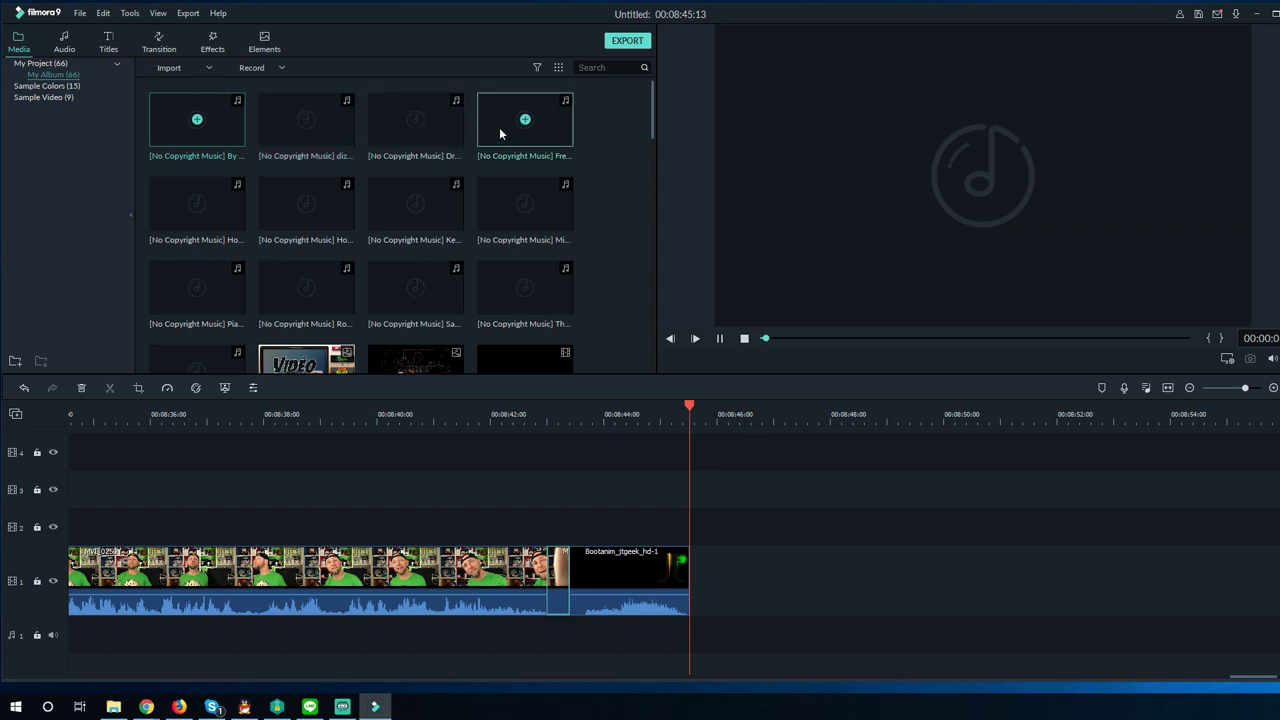
pyautogui.click(175, 211)
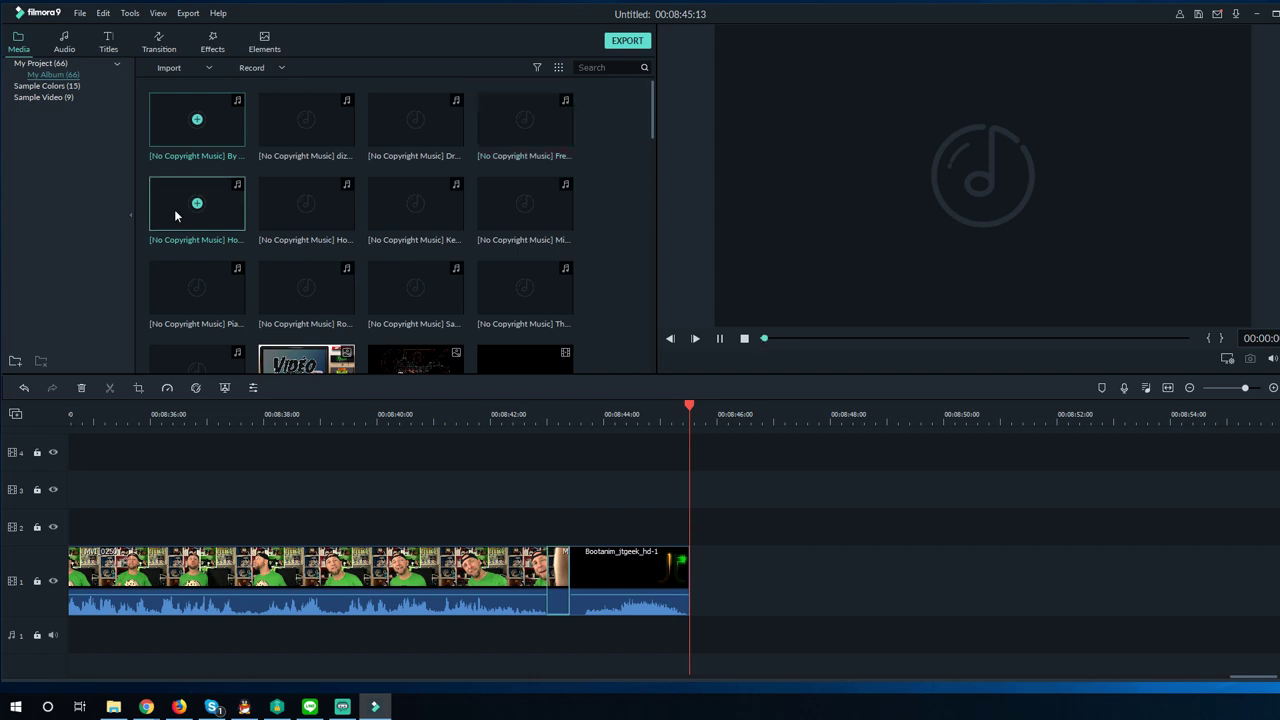
pyautogui.click(291, 212)
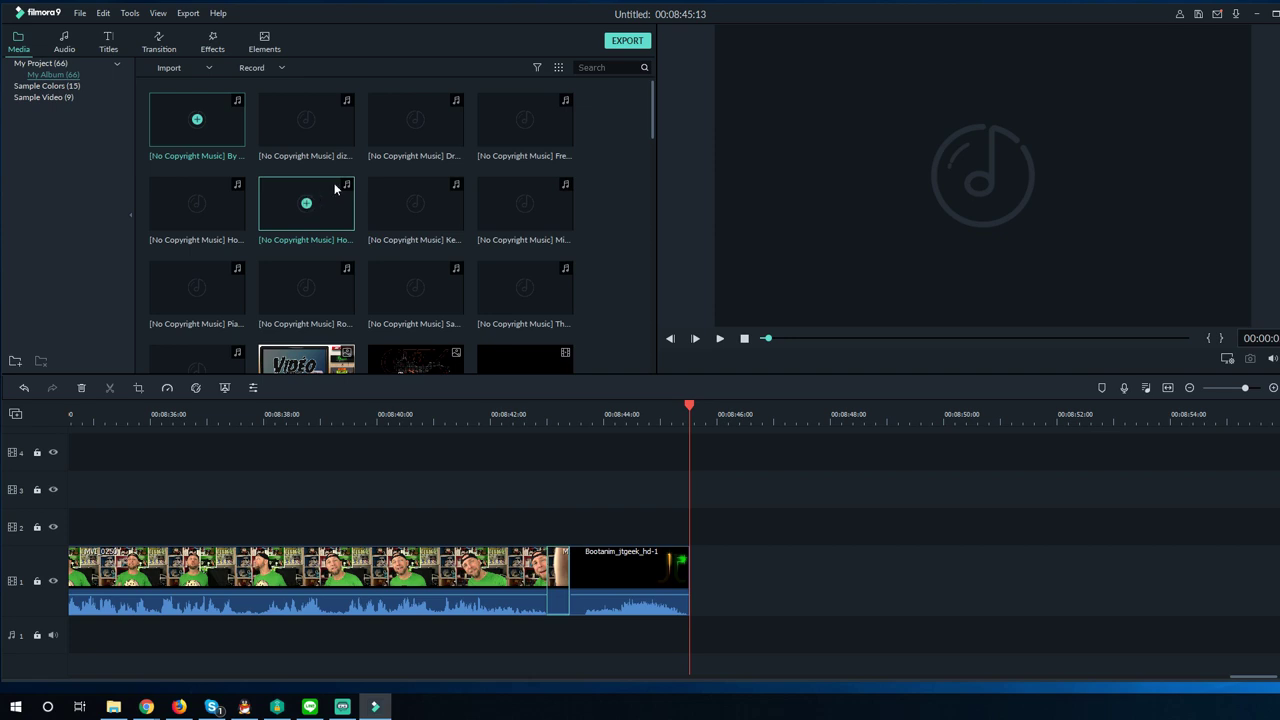
# Add the Holiday Blues music to audio track 1 from about 00:08:01, and cut off the part beyond the logo animation's end
pyautogui.moveTo(335, 188); pyautogui.dragTo(258, 650)
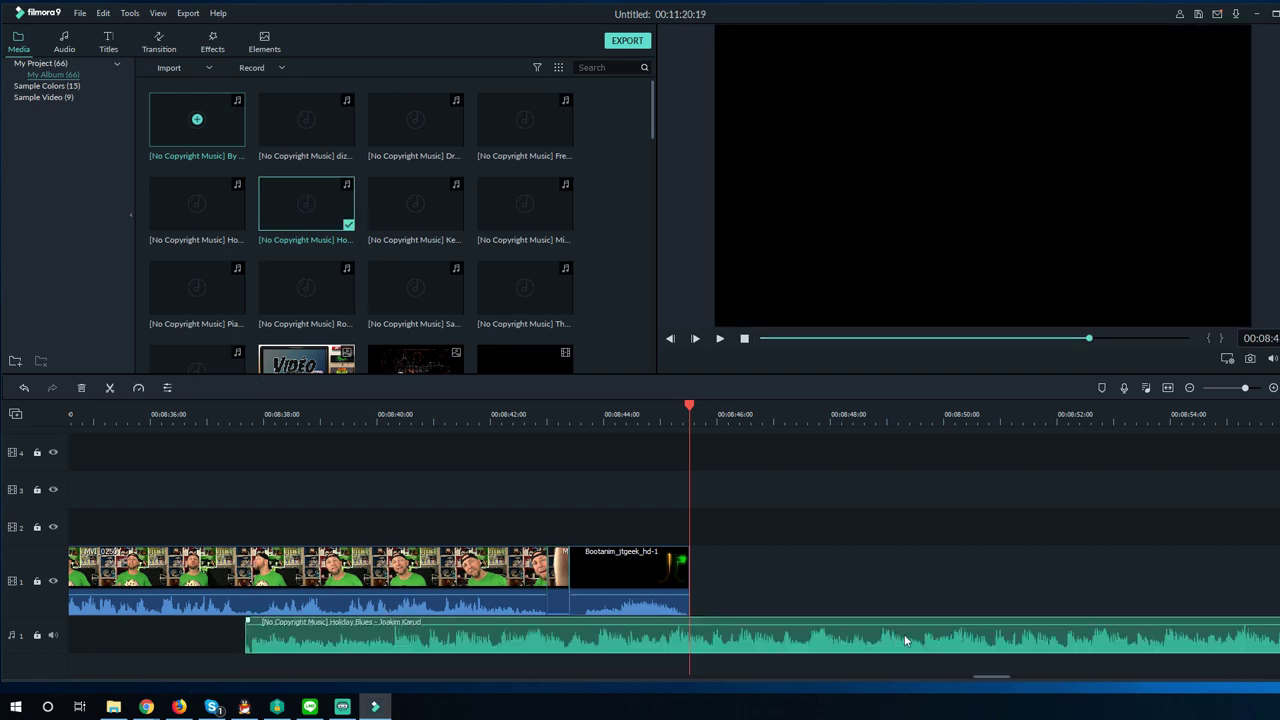
pyautogui.moveTo(931, 635); pyautogui.dragTo(651, 648)
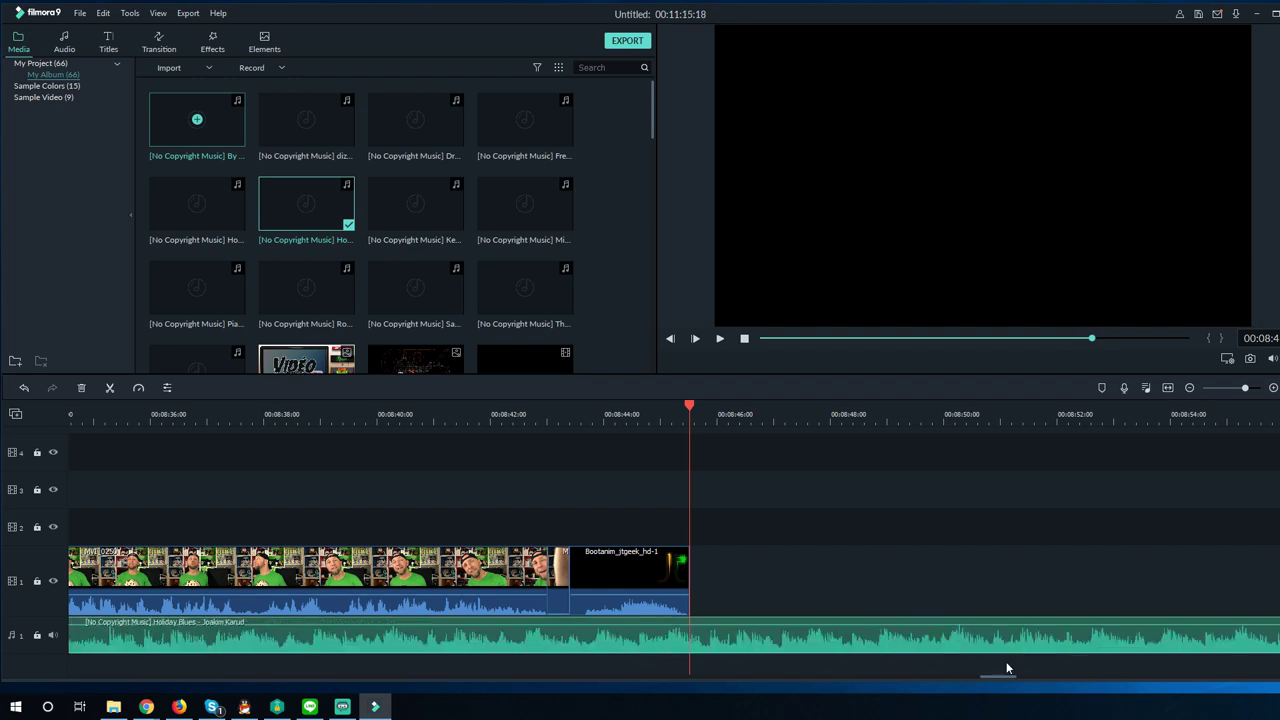
pyautogui.moveTo(1245, 389); pyautogui.dragTo(1238, 389)
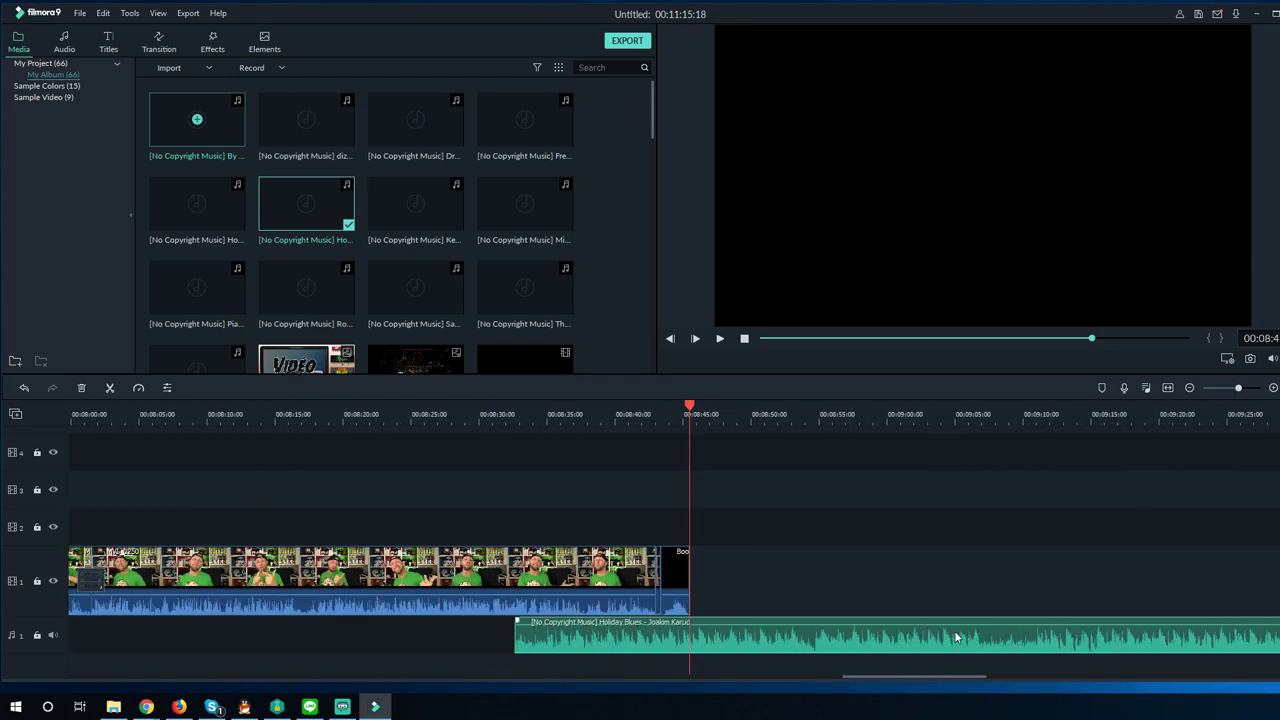
pyautogui.moveTo(994, 623); pyautogui.dragTo(617, 622)
pyautogui.moveTo(728, 618); pyautogui.dragTo(689, 619)
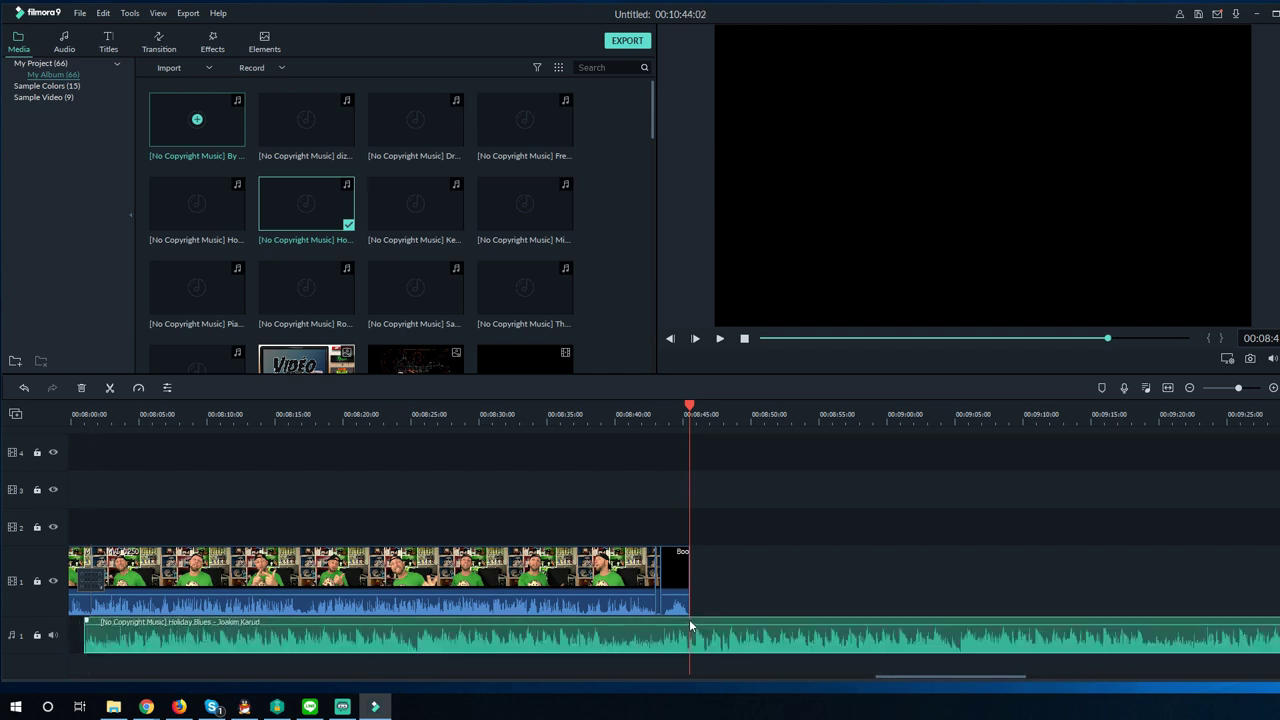
pyautogui.hotkey('ctrl', 'b')
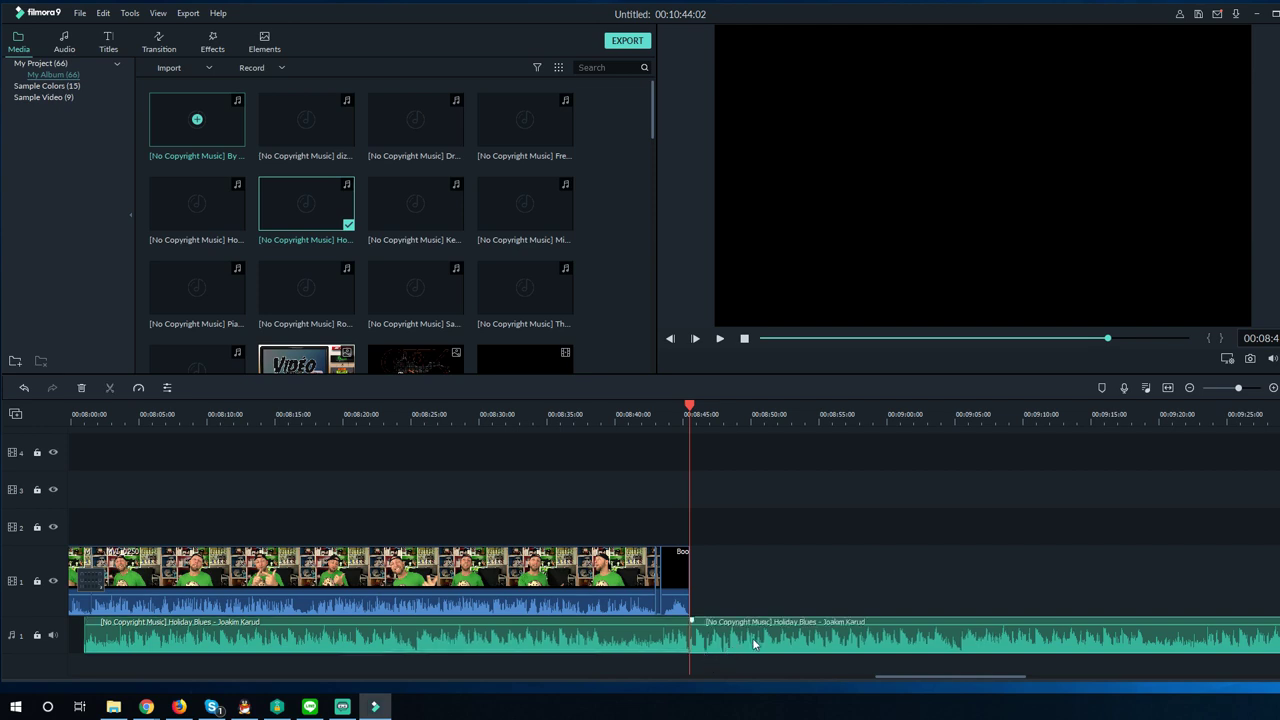
pyautogui.press('Delete')
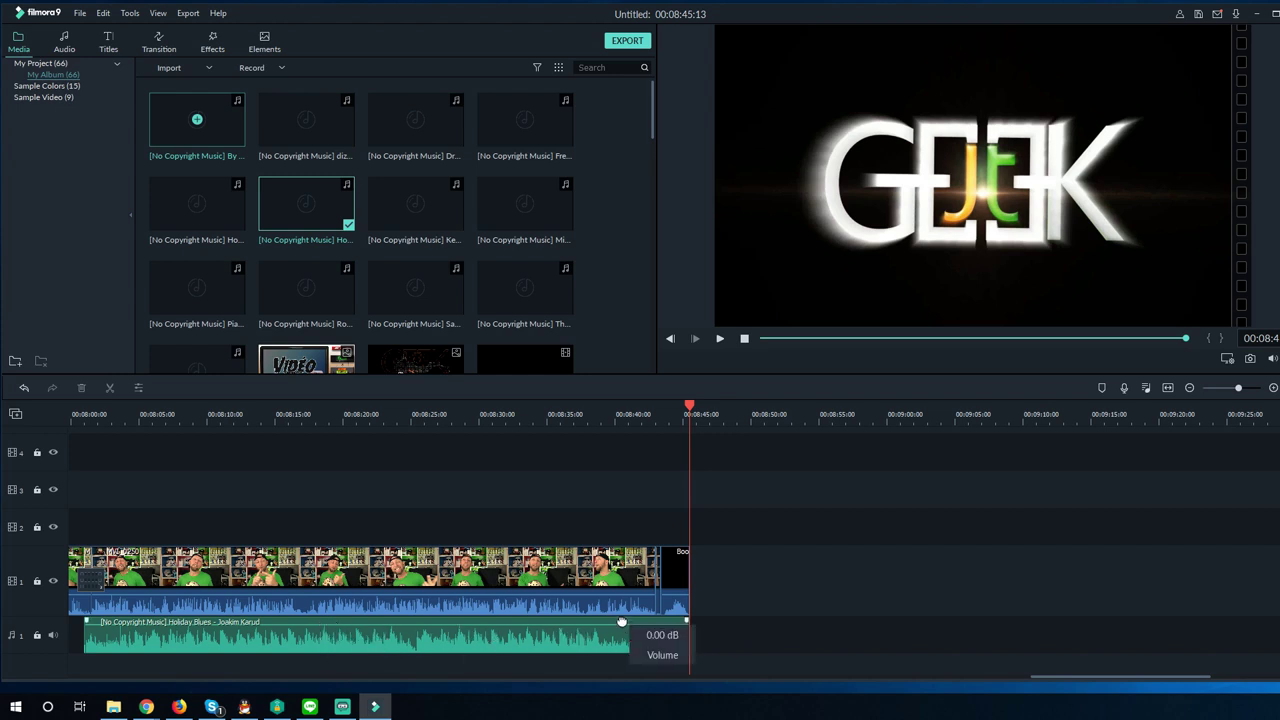
# Play from about 00:08:41 and split the Holiday Blues music at about 00:08:42, where the hand covers the camera
pyautogui.click(626, 416)
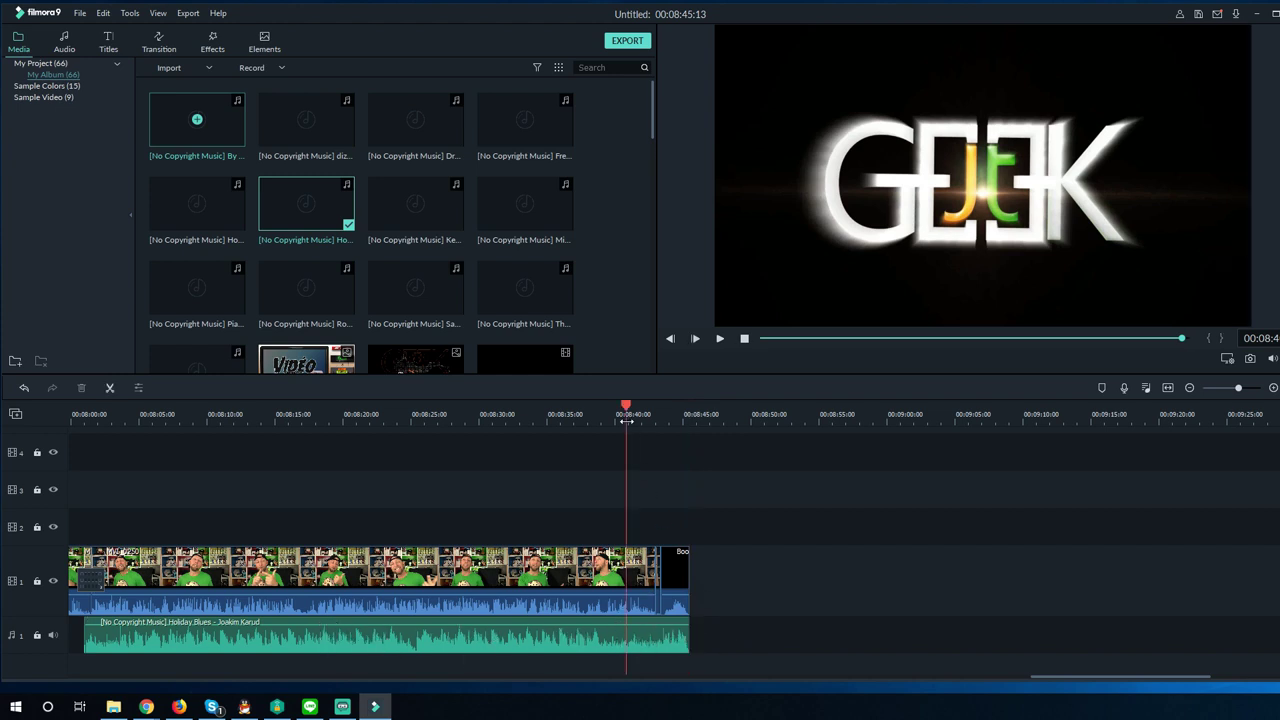
pyautogui.press('space')
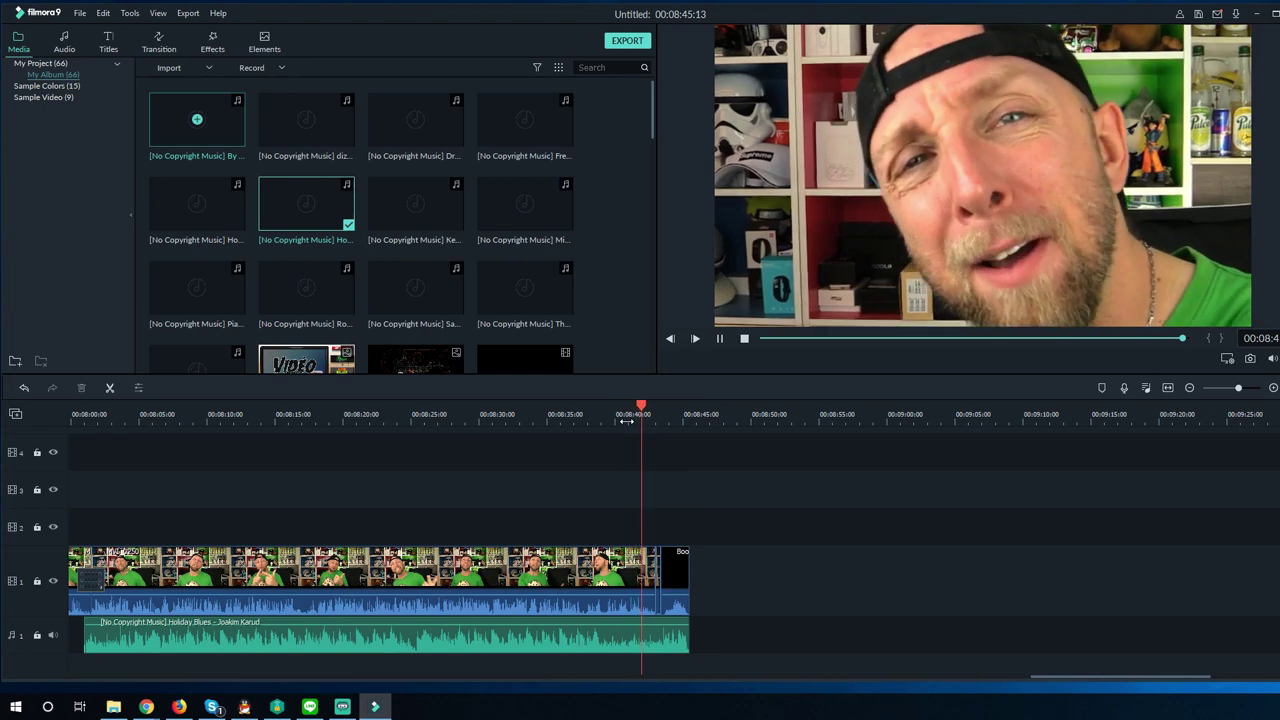
pyautogui.press('space')
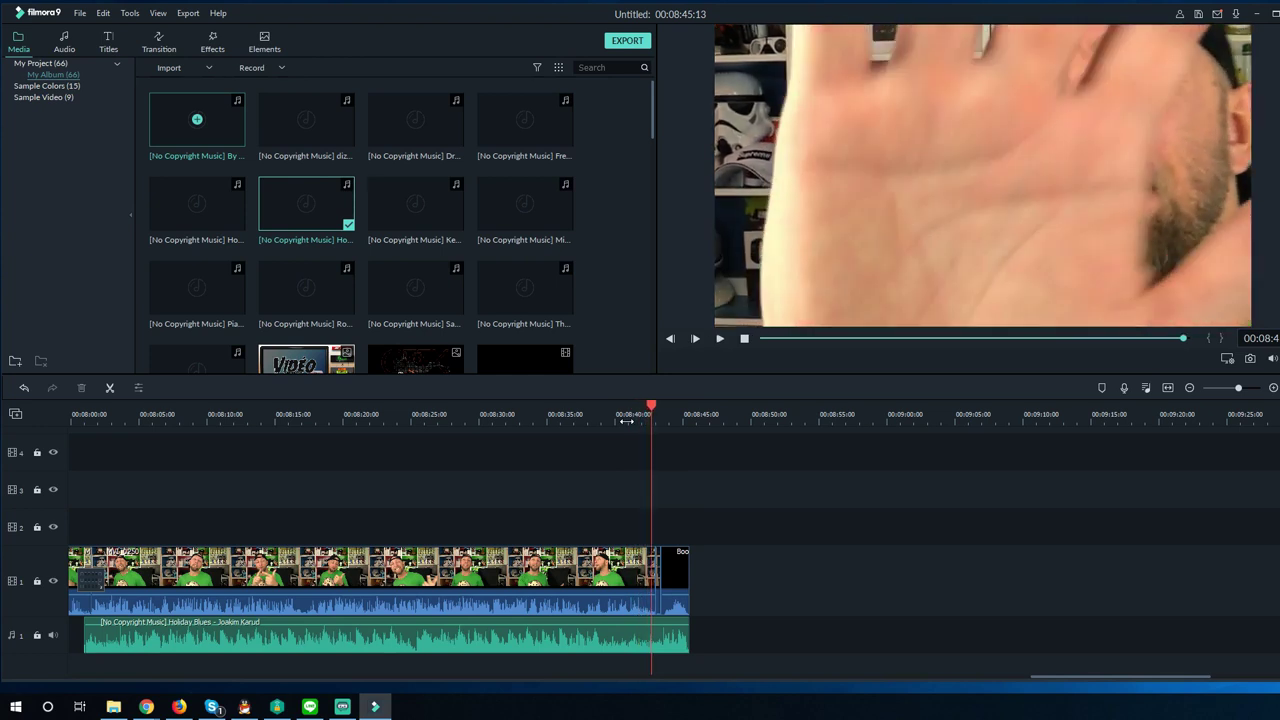
pyautogui.click(654, 623)
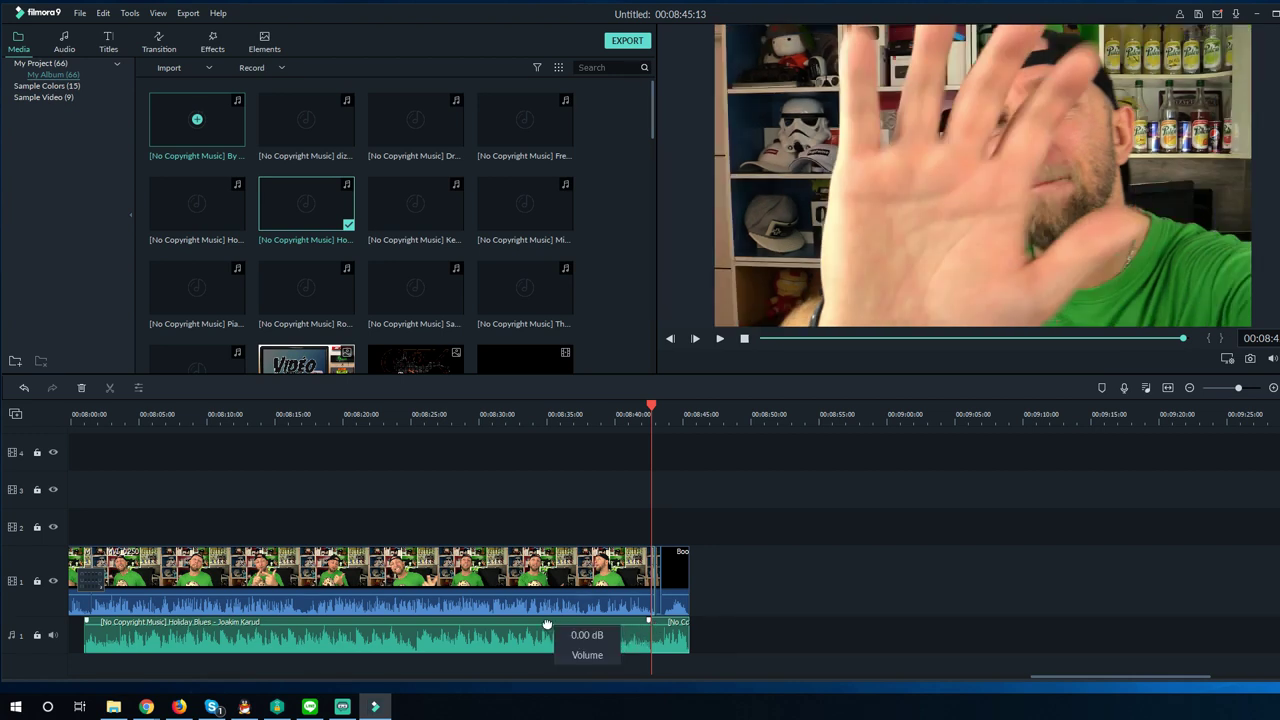
# Lower the volume of the first Holiday Blues section under the presenter's voice, and play from about 00:08:01 to balance it
pyautogui.moveTo(547, 624); pyautogui.dragTo(545, 634)
pyautogui.click(84, 423)
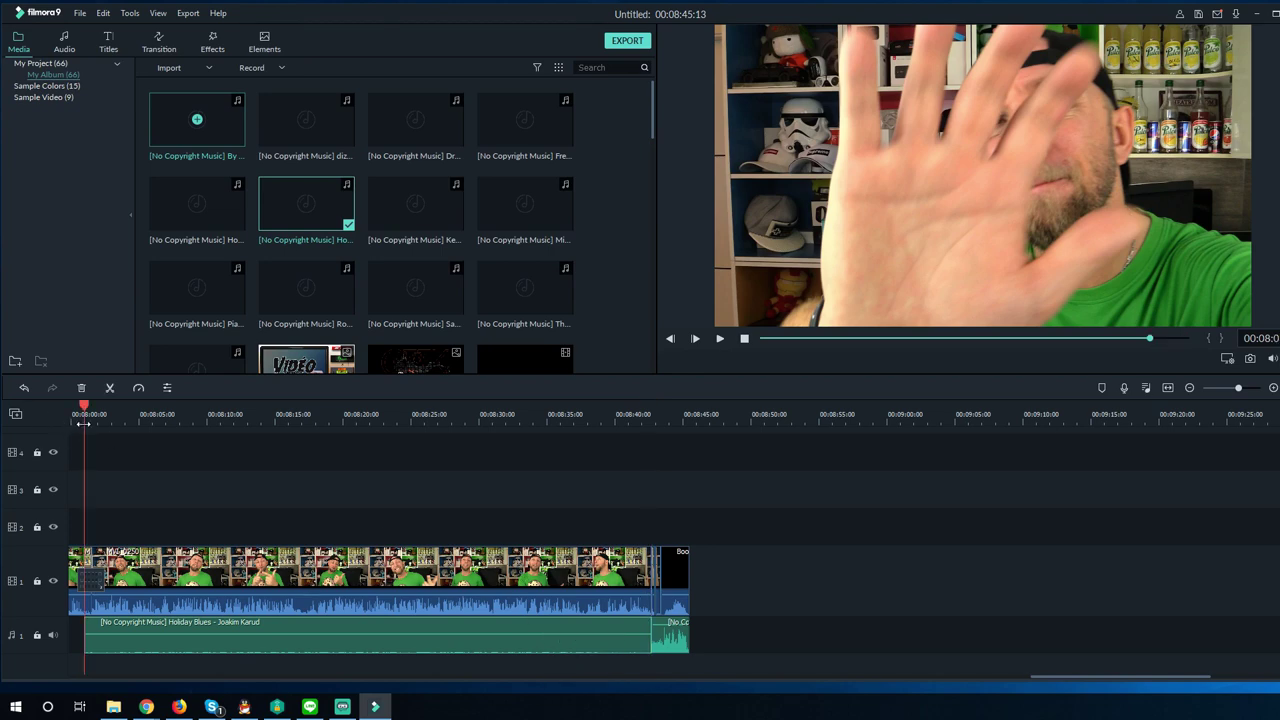
pyautogui.press('space')
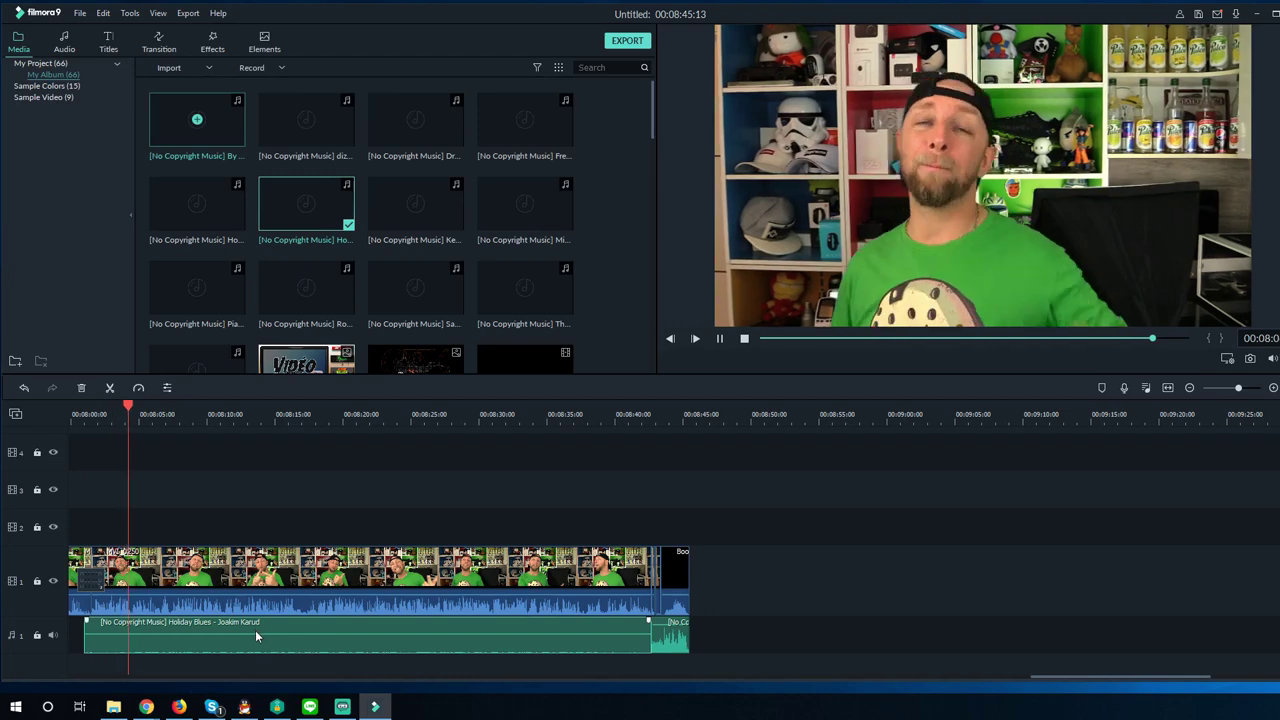
pyautogui.moveTo(255, 633)
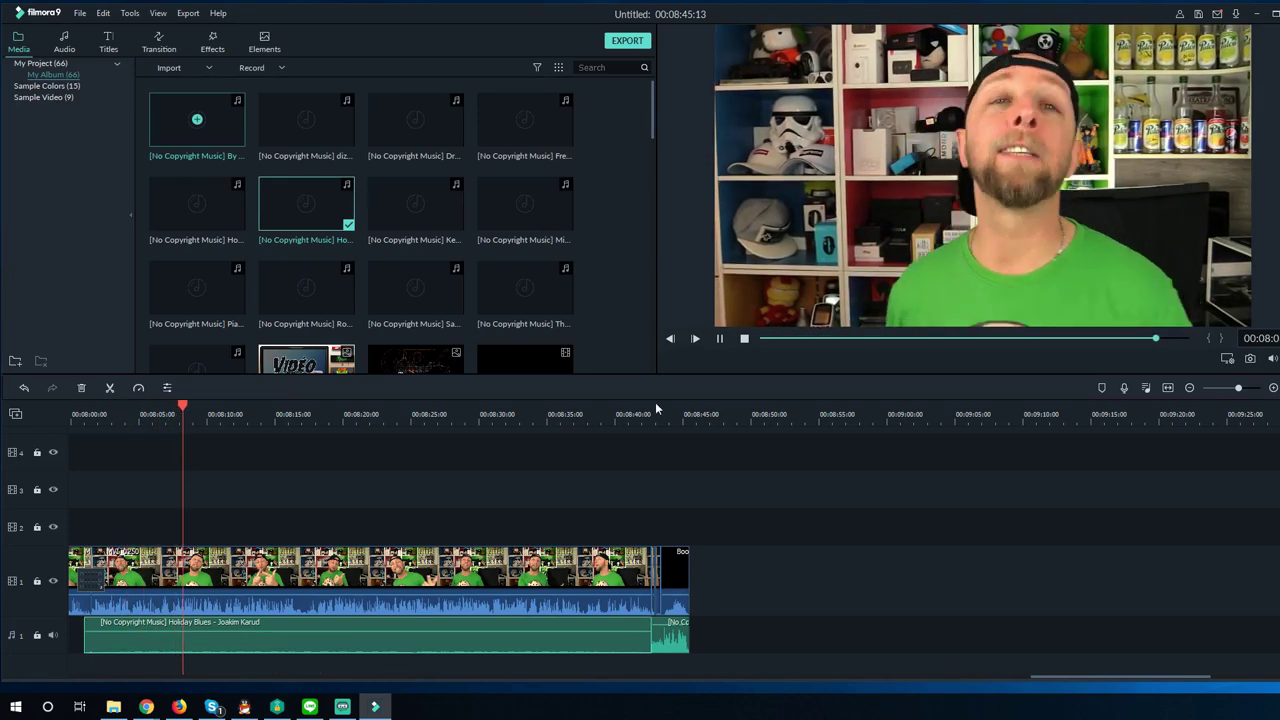
# Browse the transition library, and play the ending from about 00:08:41 through the logo animation
pyautogui.click(158, 42)
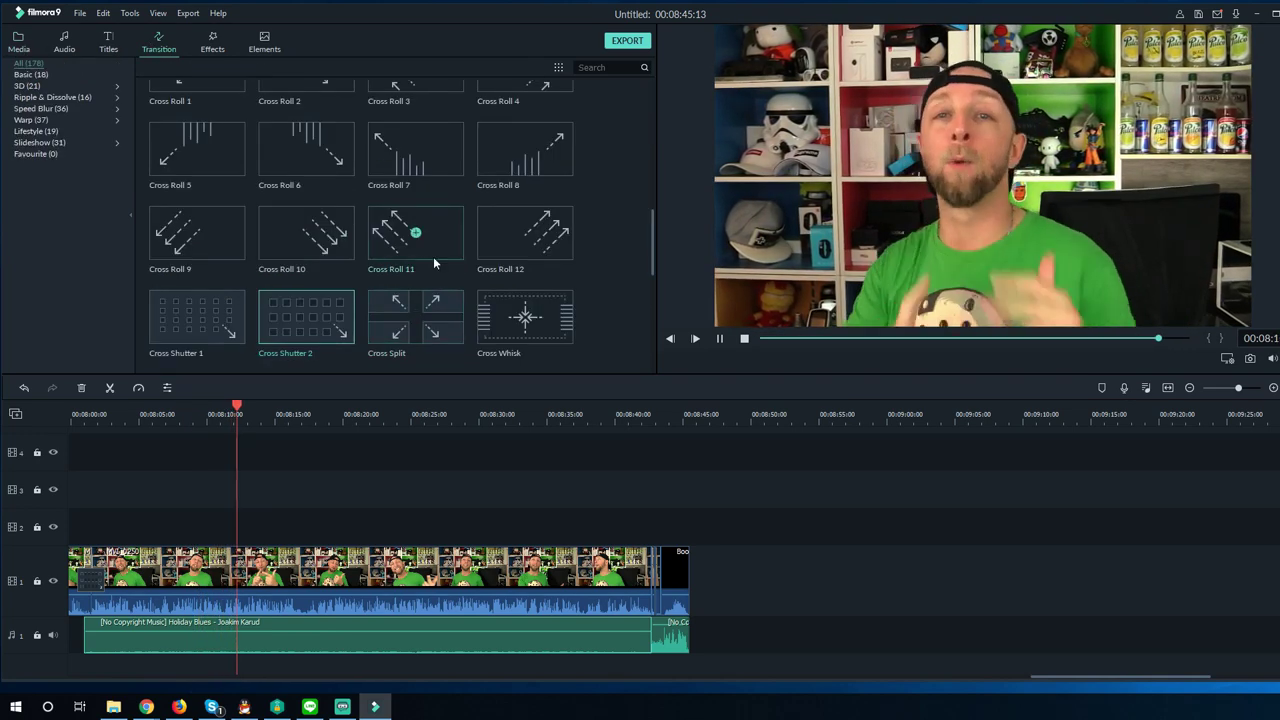
pyautogui.scroll(10, 433, 256)
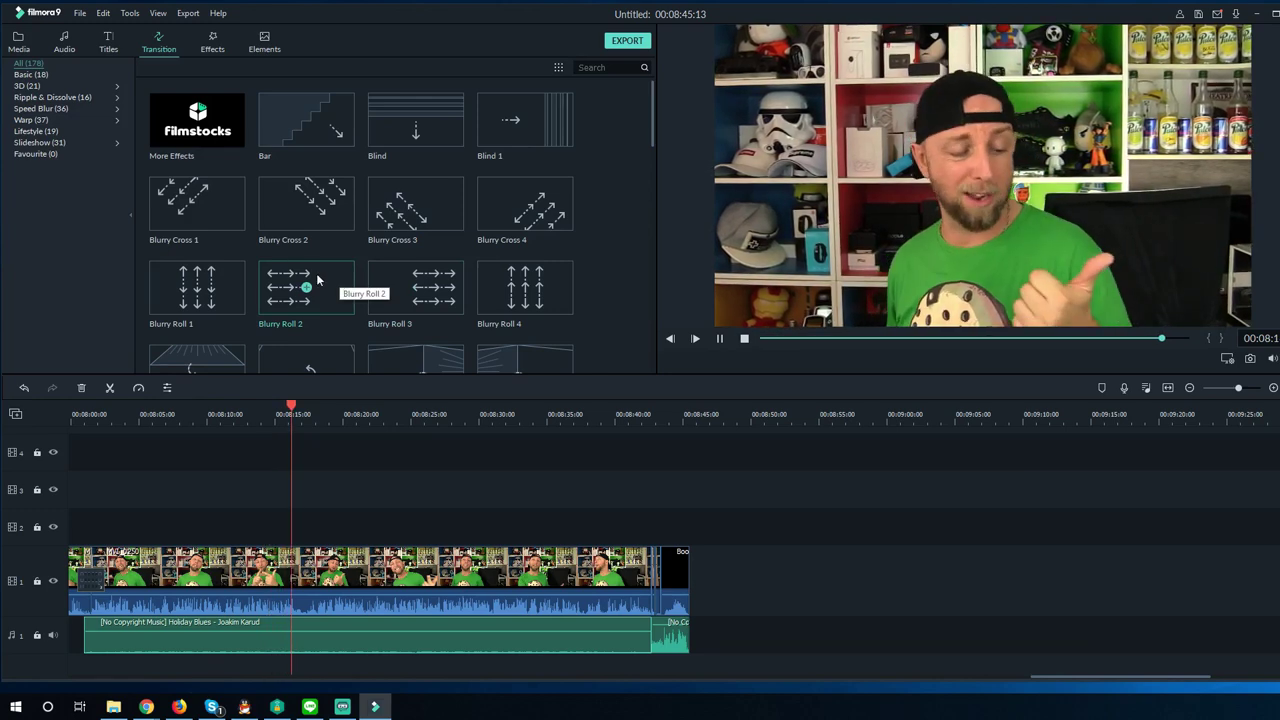
pyautogui.scroll(-3, 335, 285)
pyautogui.scroll(-5, 414, 288)
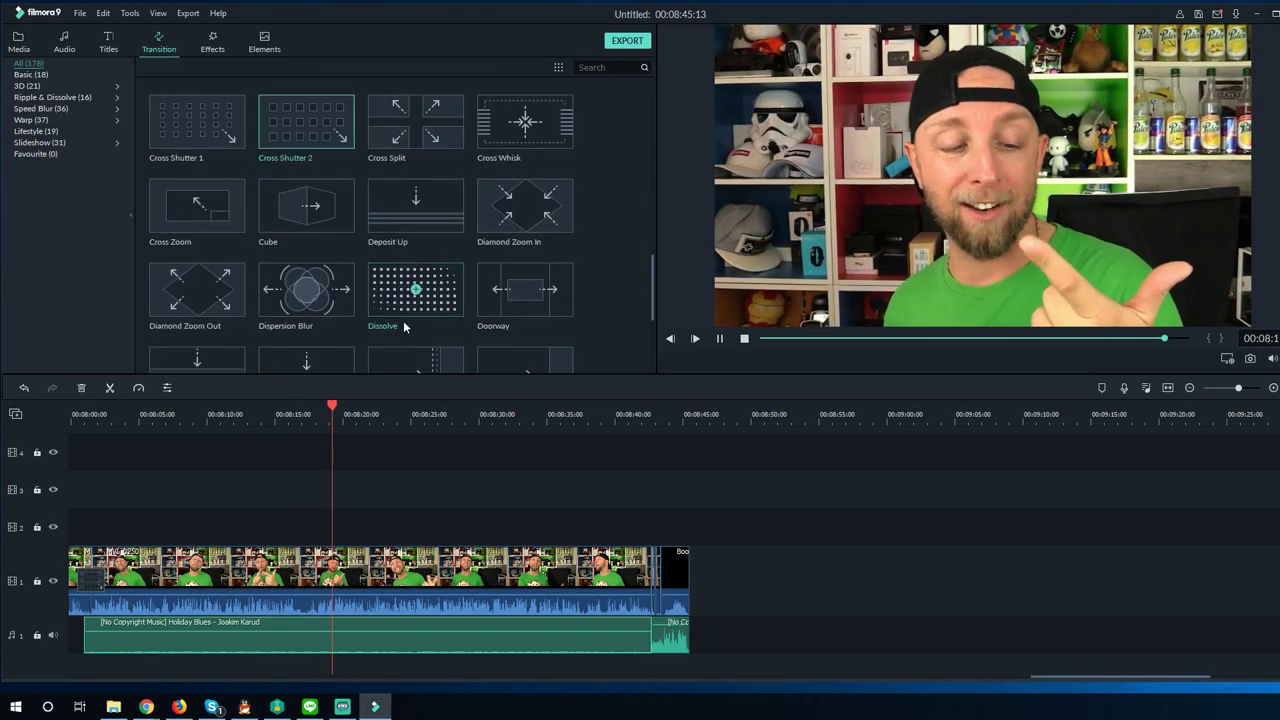
pyautogui.scroll(-3, 404, 323)
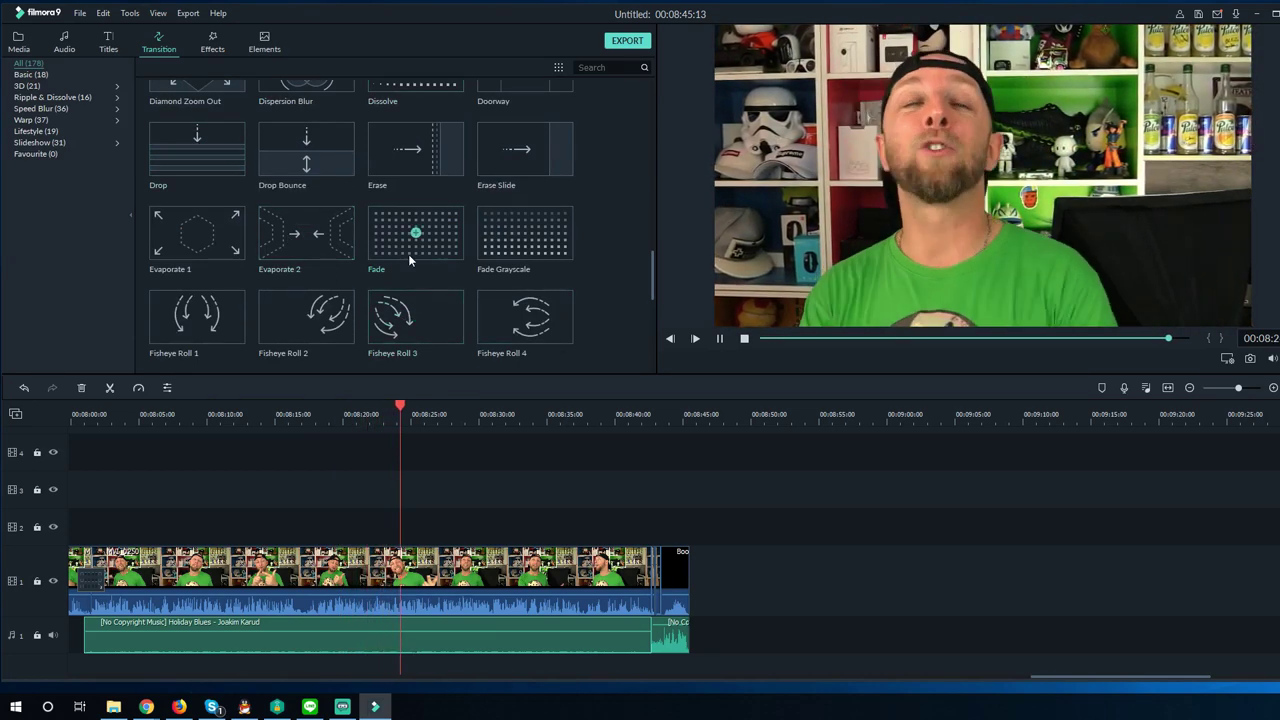
pyautogui.scroll(10, 415, 240)
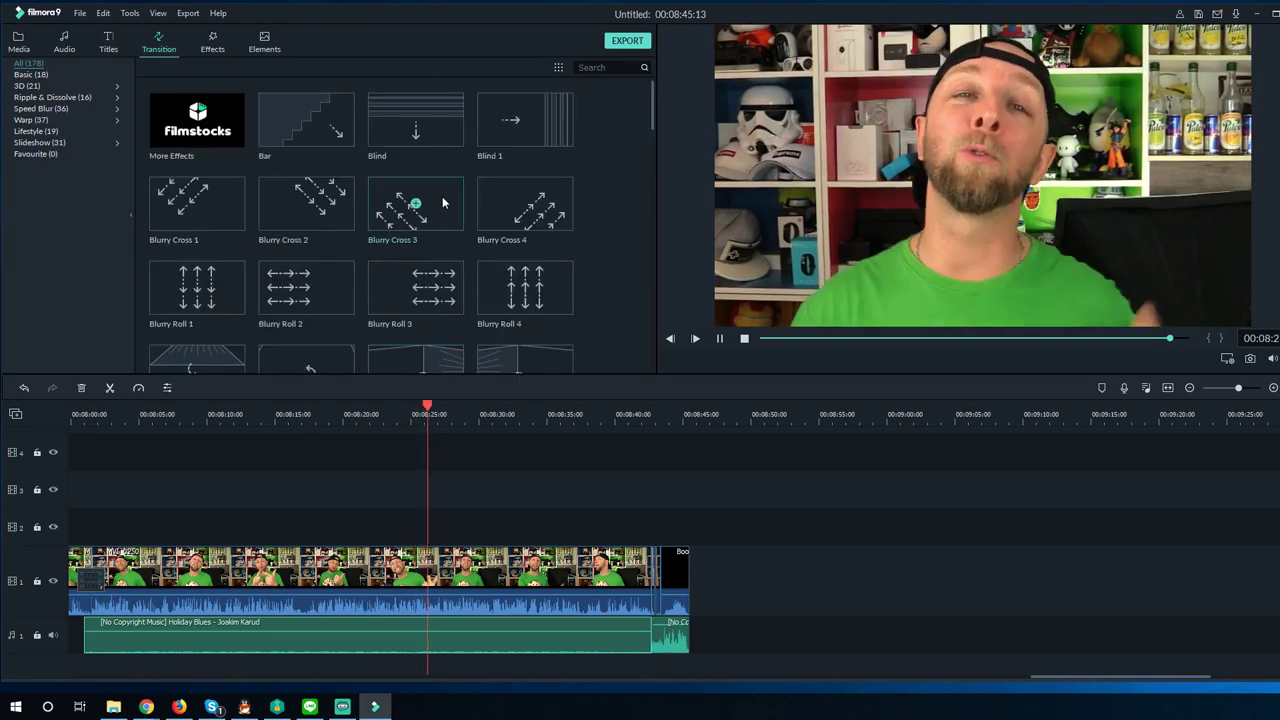
pyautogui.click(629, 425)
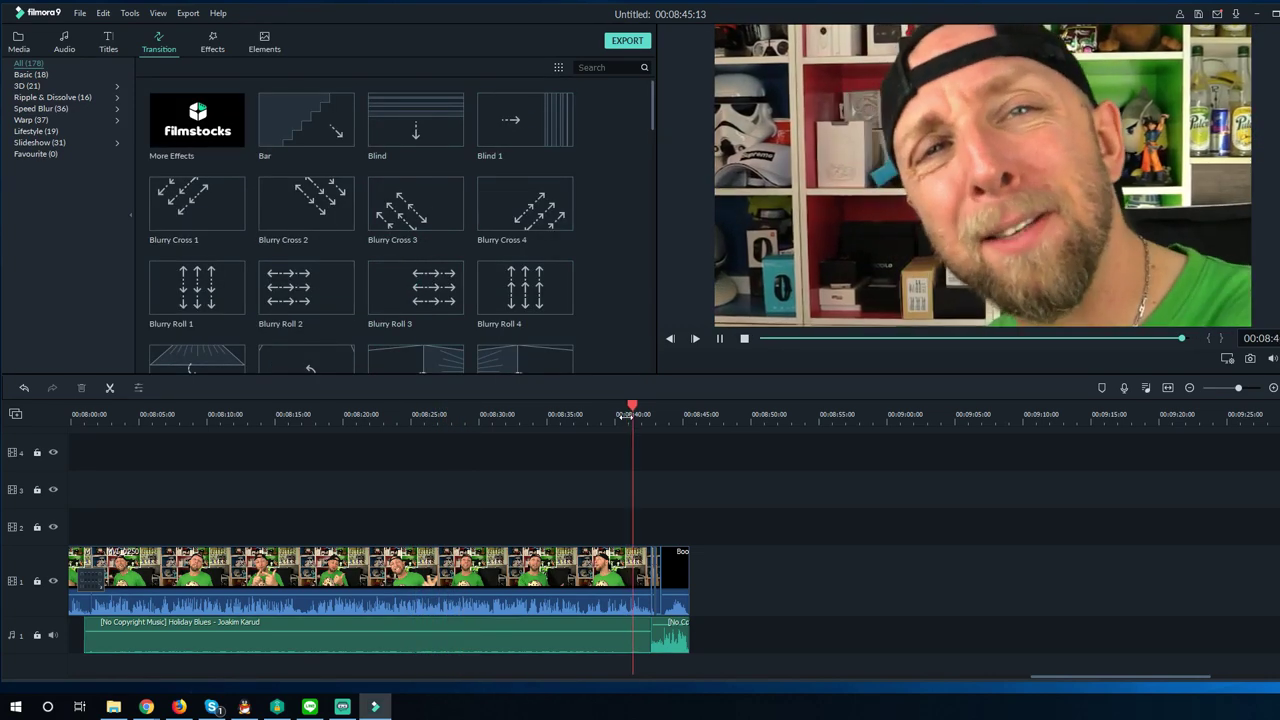
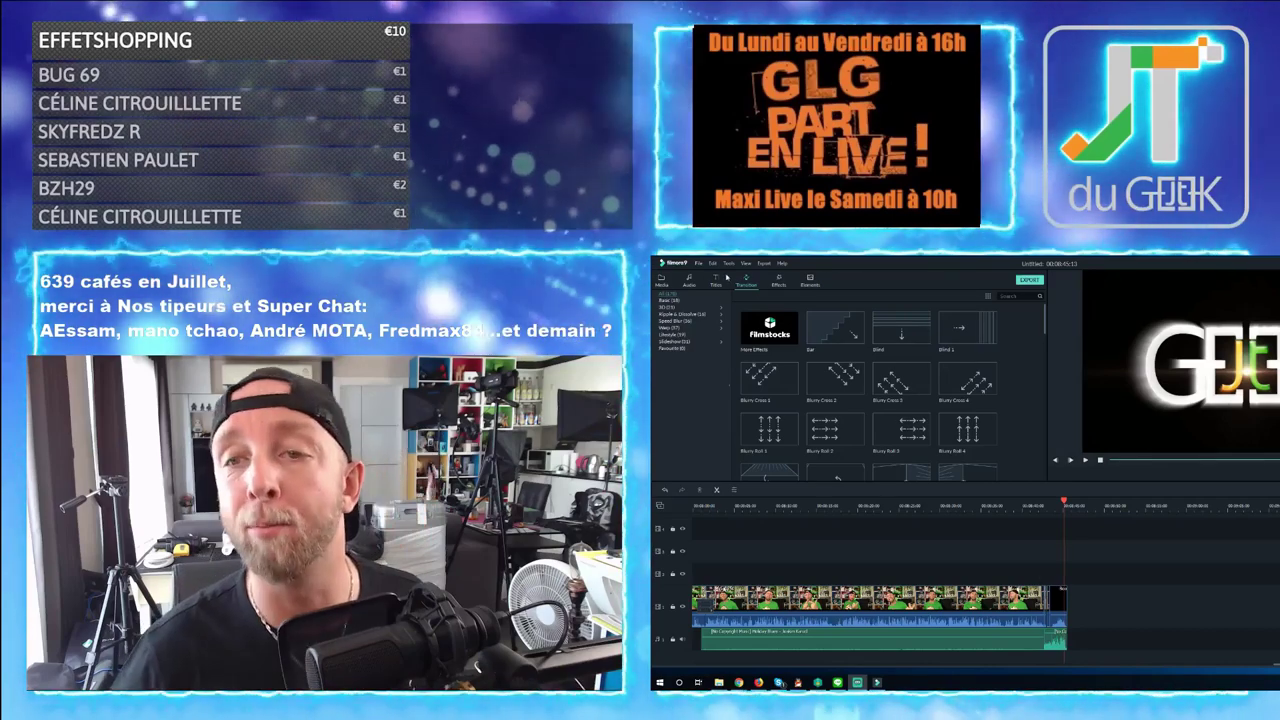
# Set up a device export for iPhone with Good quality and a resolution of 1920x1080
pyautogui.click(764, 263)
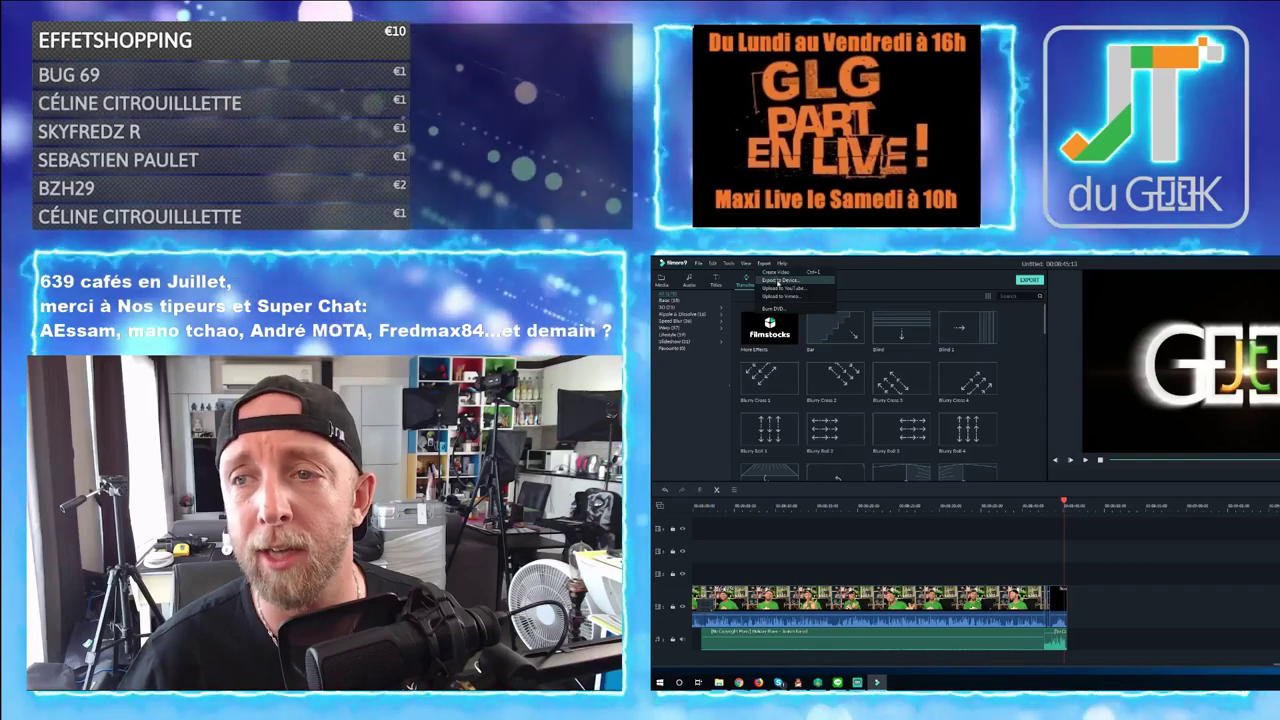
pyautogui.click(778, 280)
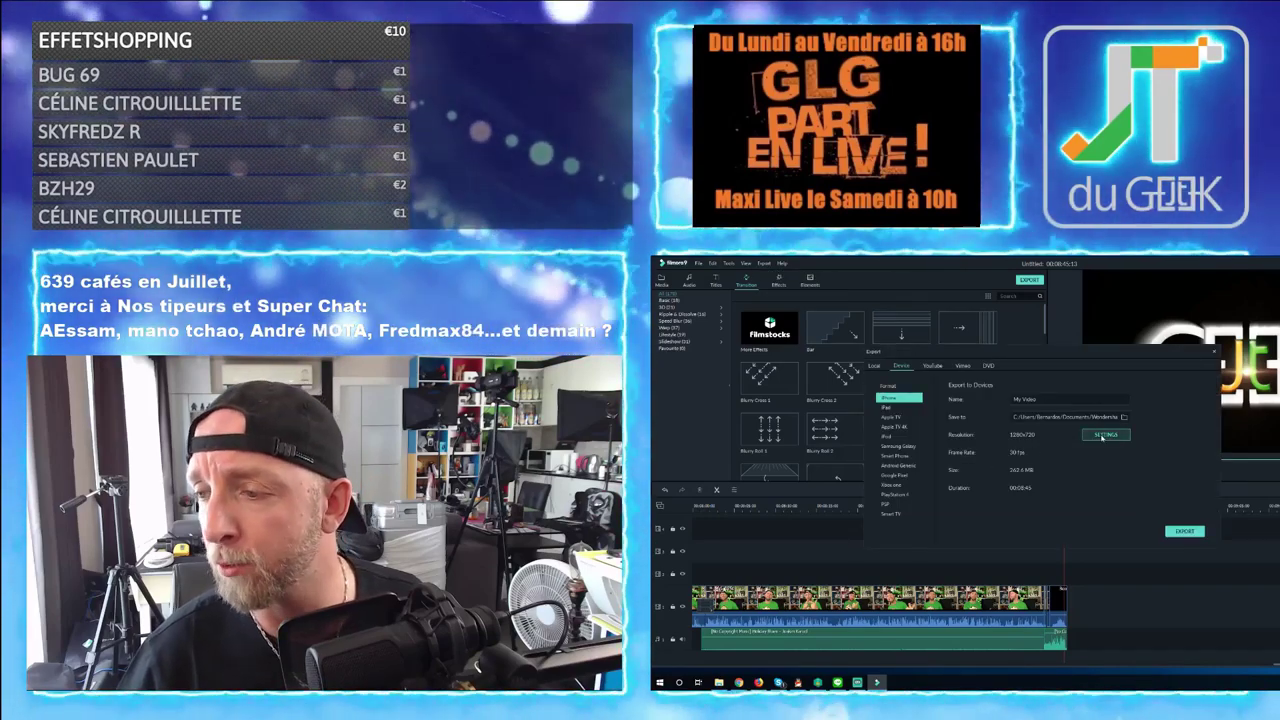
pyautogui.click(1100, 435)
pyautogui.click(1204, 408)
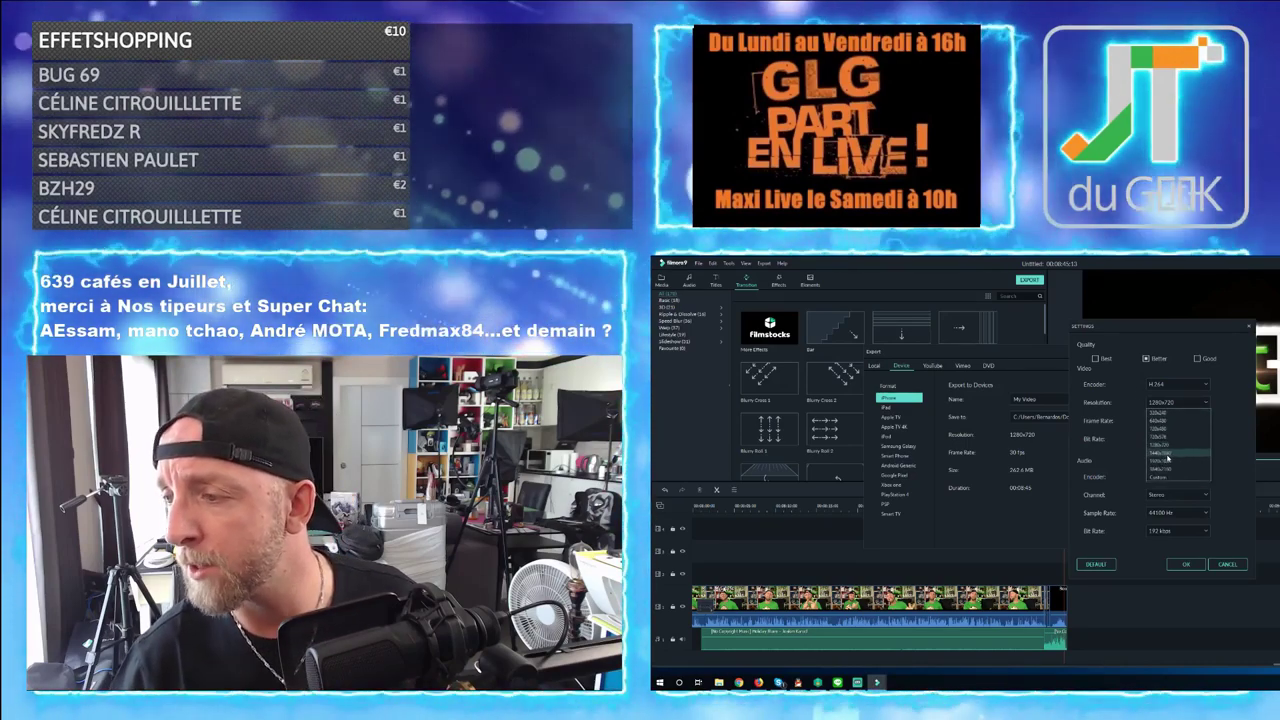
pyautogui.click(1160, 461)
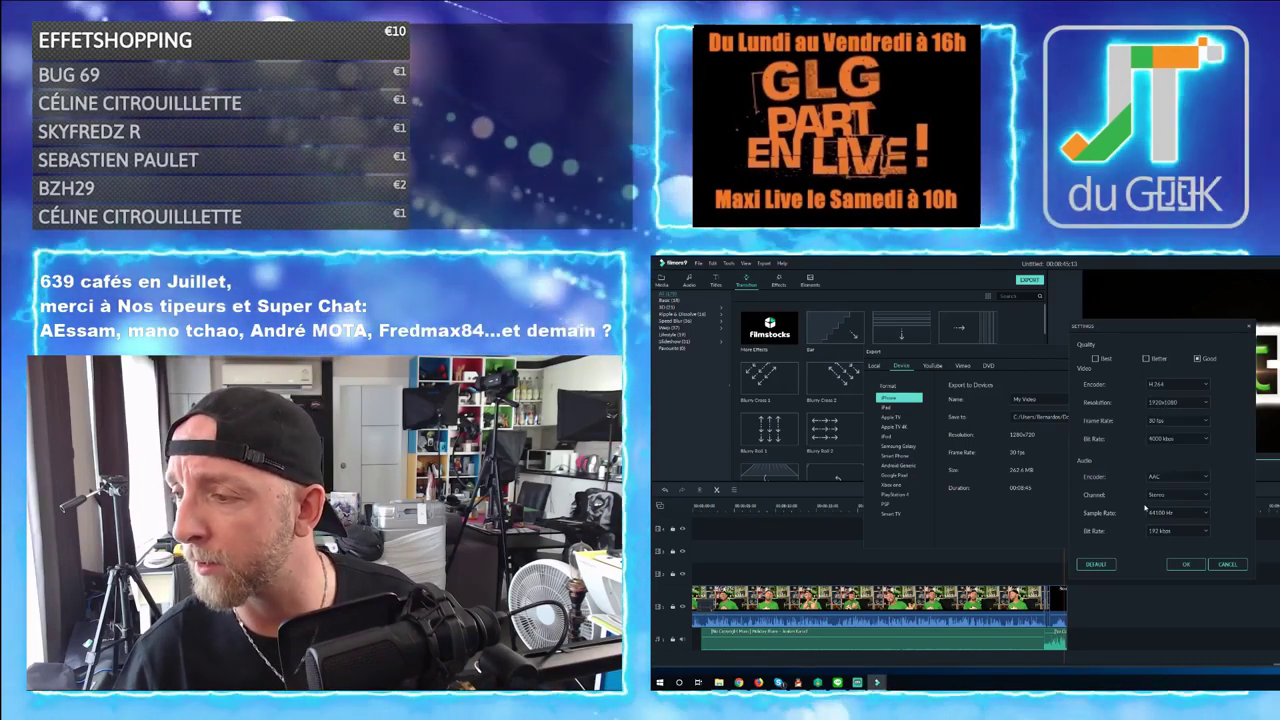
pyautogui.click(1186, 564)
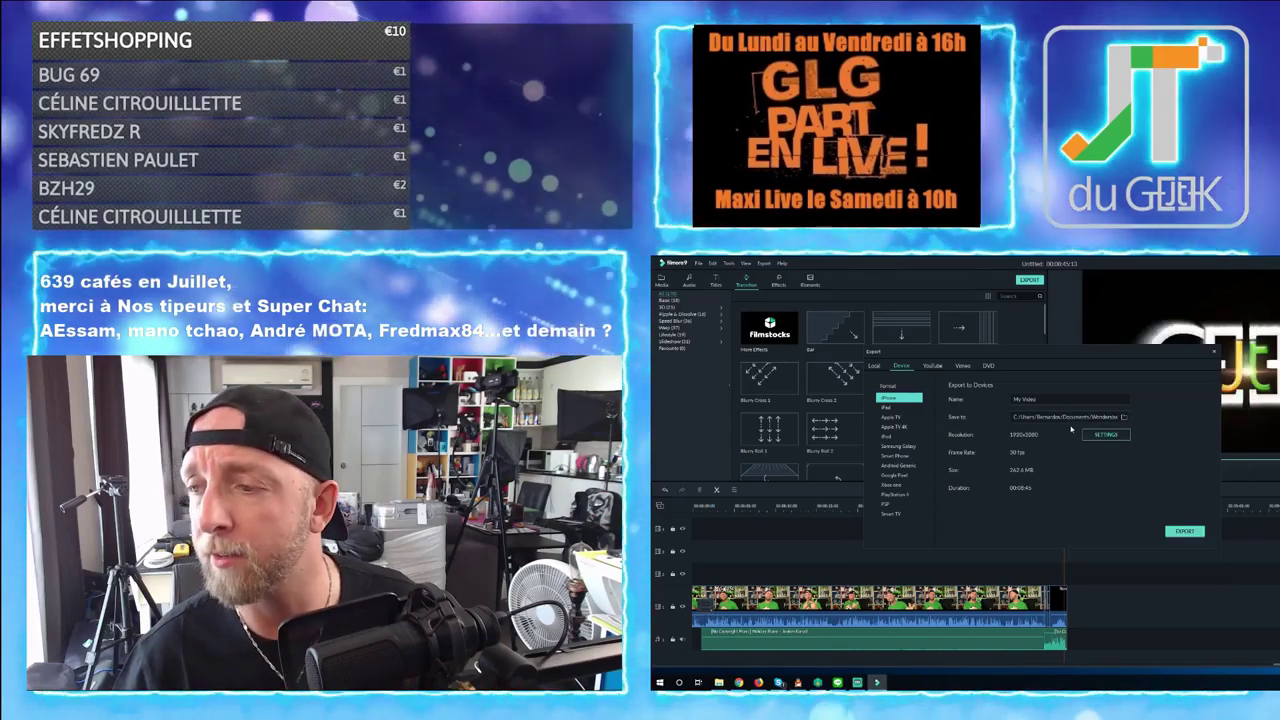
# Name the export "Valise Xiaomi 90Fun 31L Aluminium pour les vacances"
pyautogui.tripleClick(1024, 399)
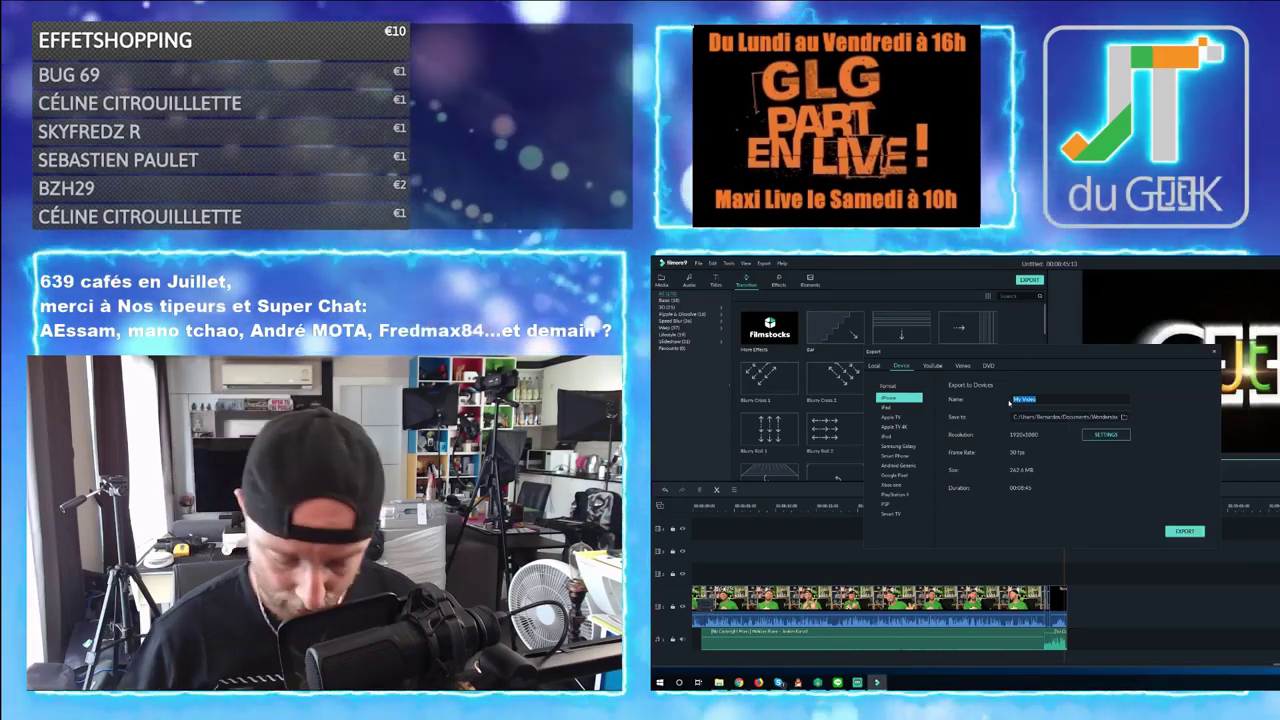
pyautogui.write('Vid')
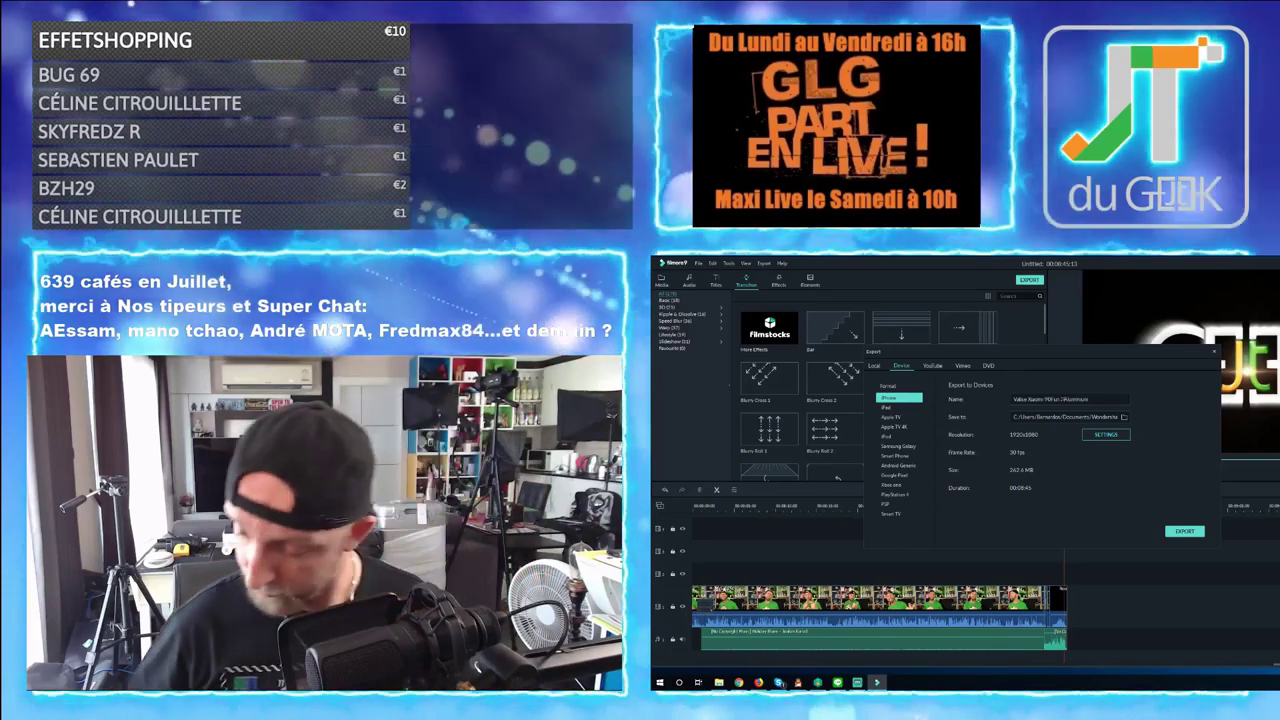
pyautogui.write('1L')
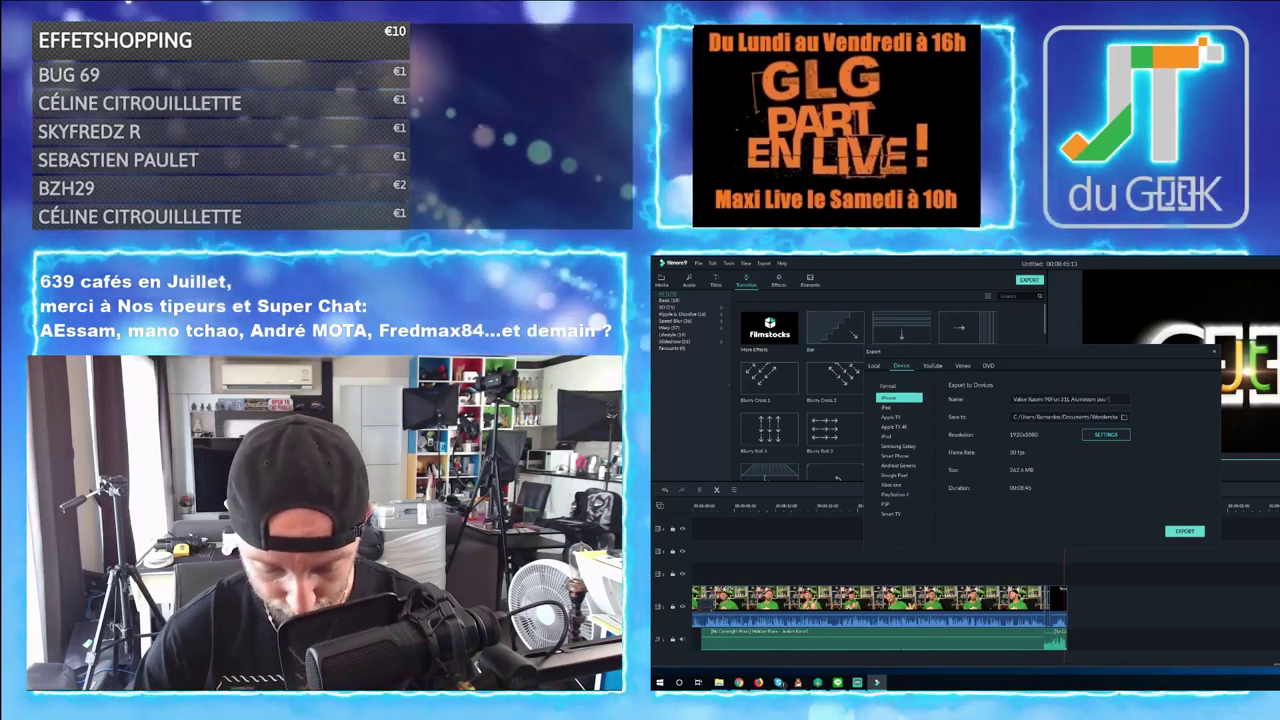
pyautogui.write('cances')
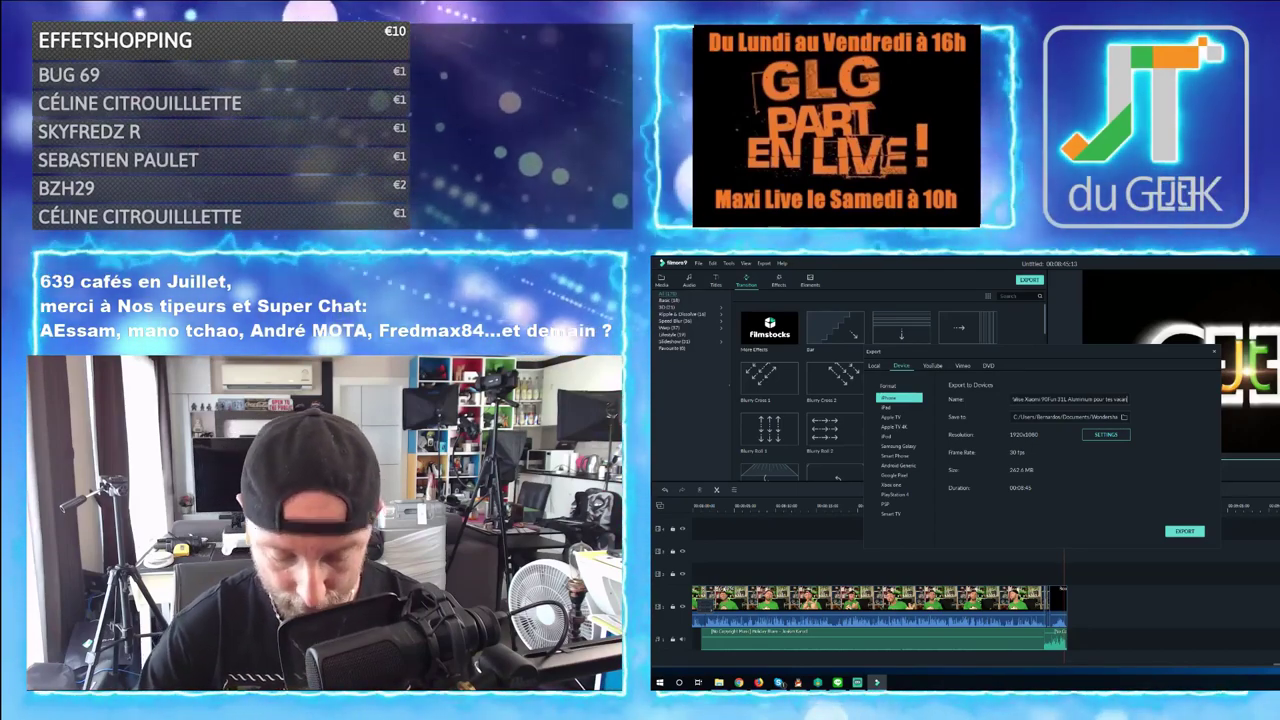
# Set the export's save location to the Document Hackintosh folder on drive D and start the export
pyautogui.click(1124, 419)
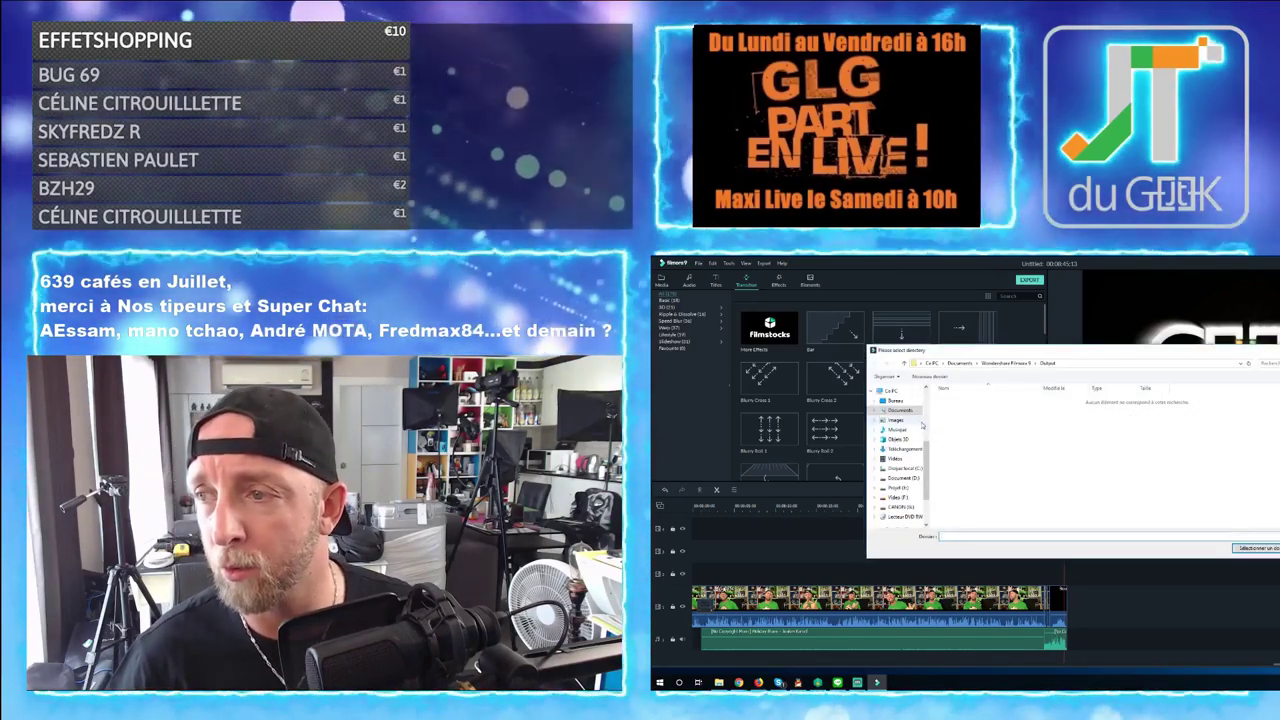
pyautogui.scroll(4, 910, 420)
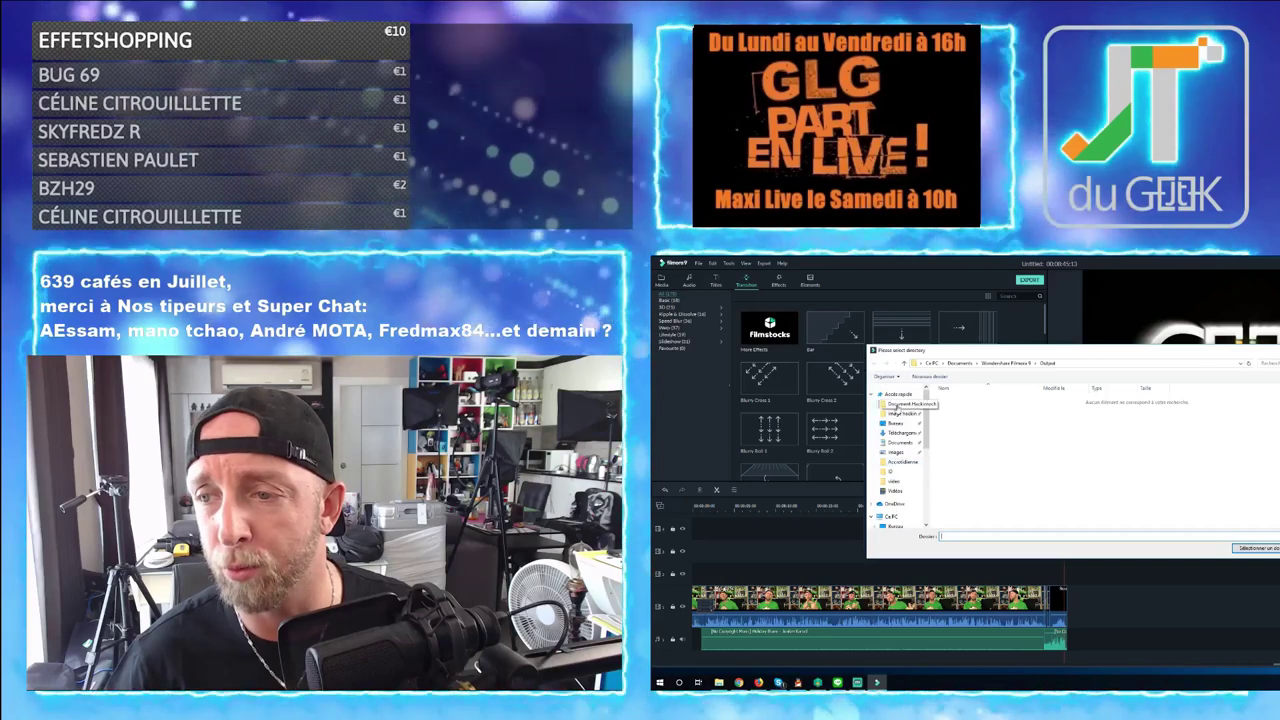
pyautogui.click(897, 406)
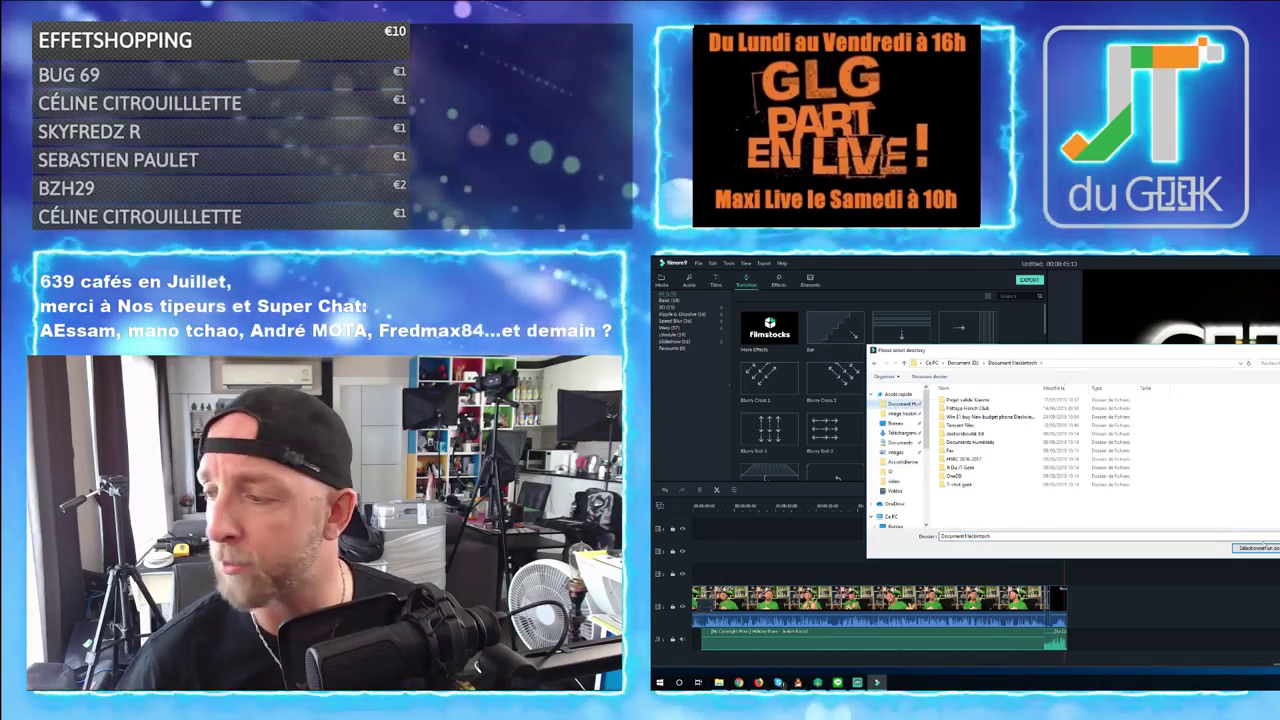
pyautogui.click(1258, 550)
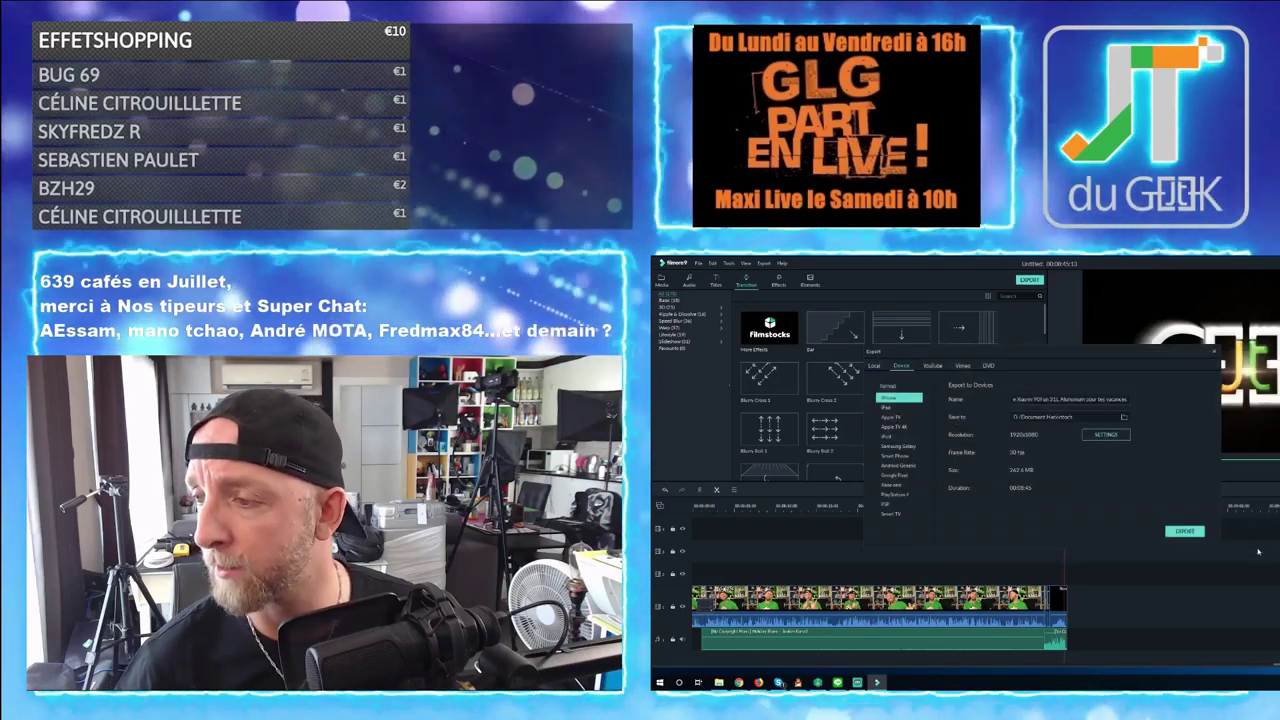
pyautogui.click(1185, 531)
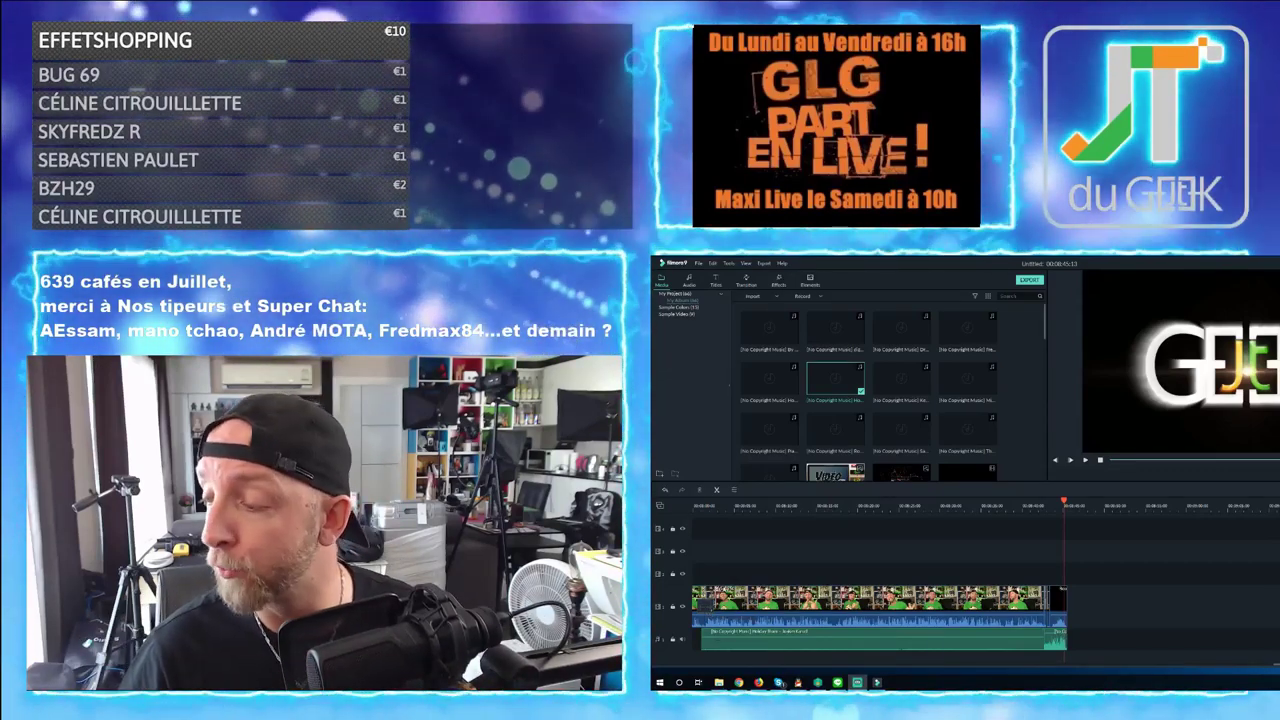
# Place the clip MVI_0252 on video track 1, shortly after the closing logo animation
pyautogui.scroll(-3, 880, 600)
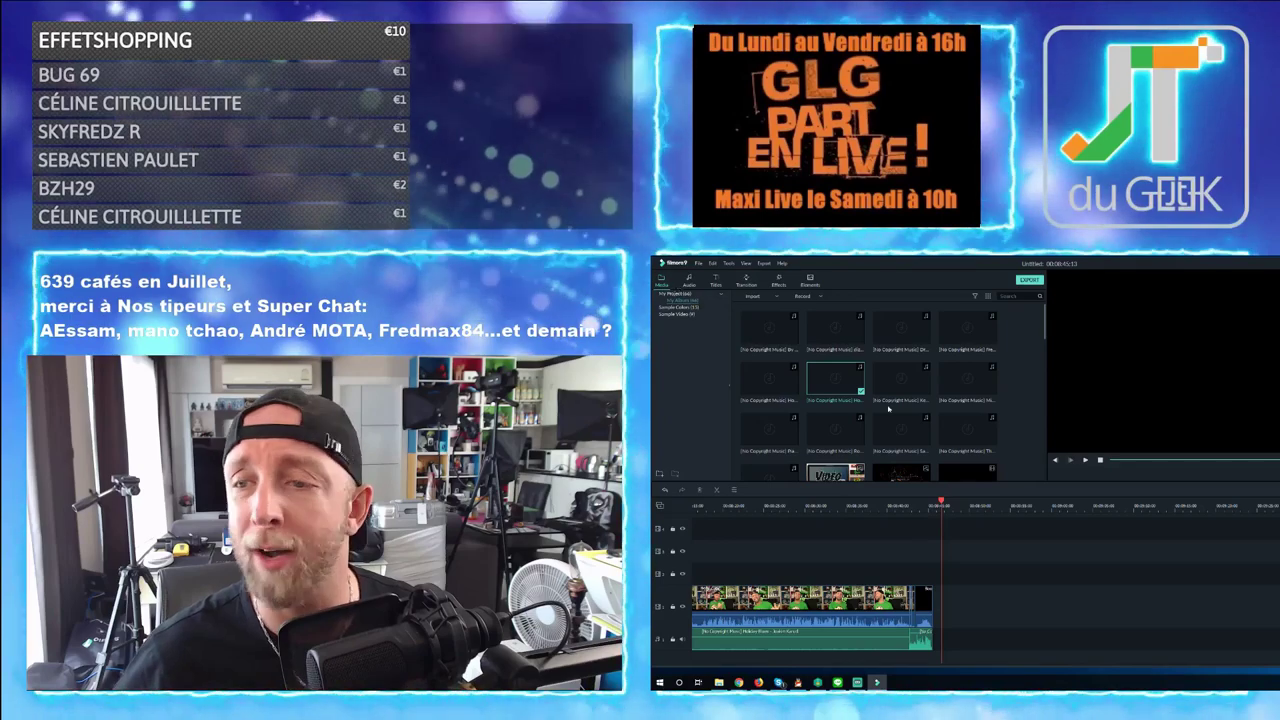
pyautogui.scroll(-5, 870, 390)
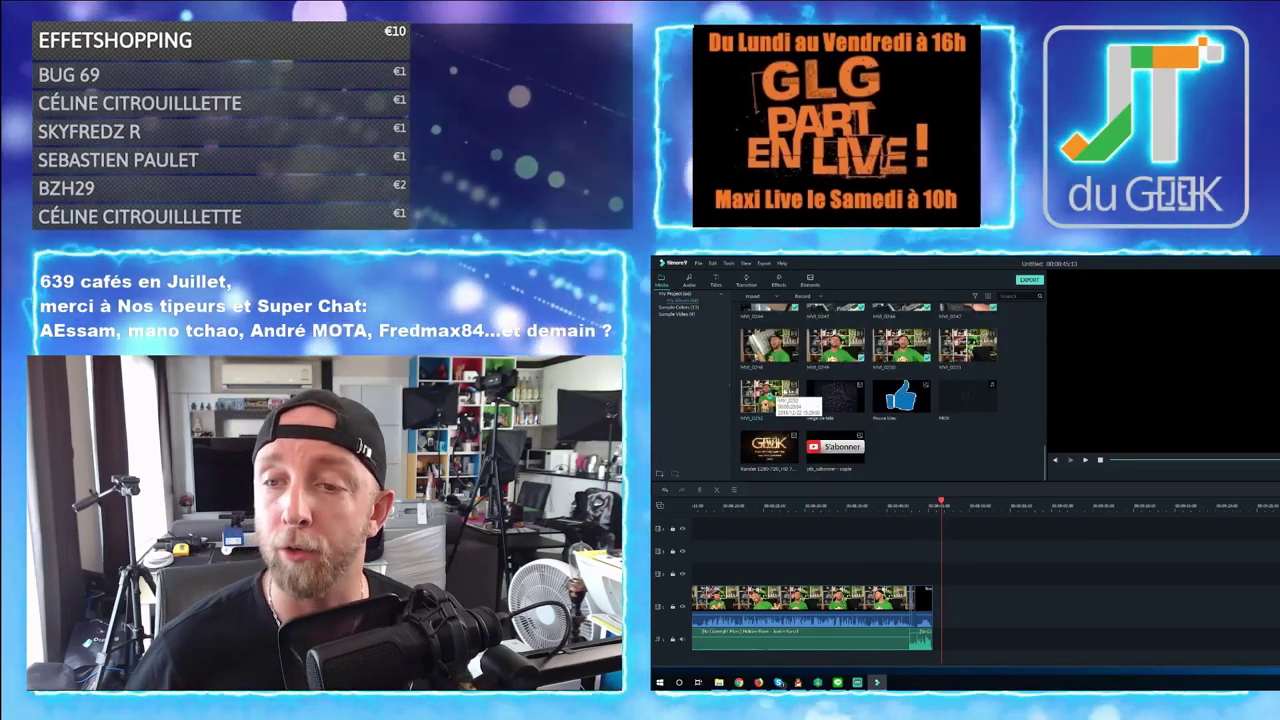
pyautogui.moveTo(772, 395); pyautogui.dragTo(946, 600)
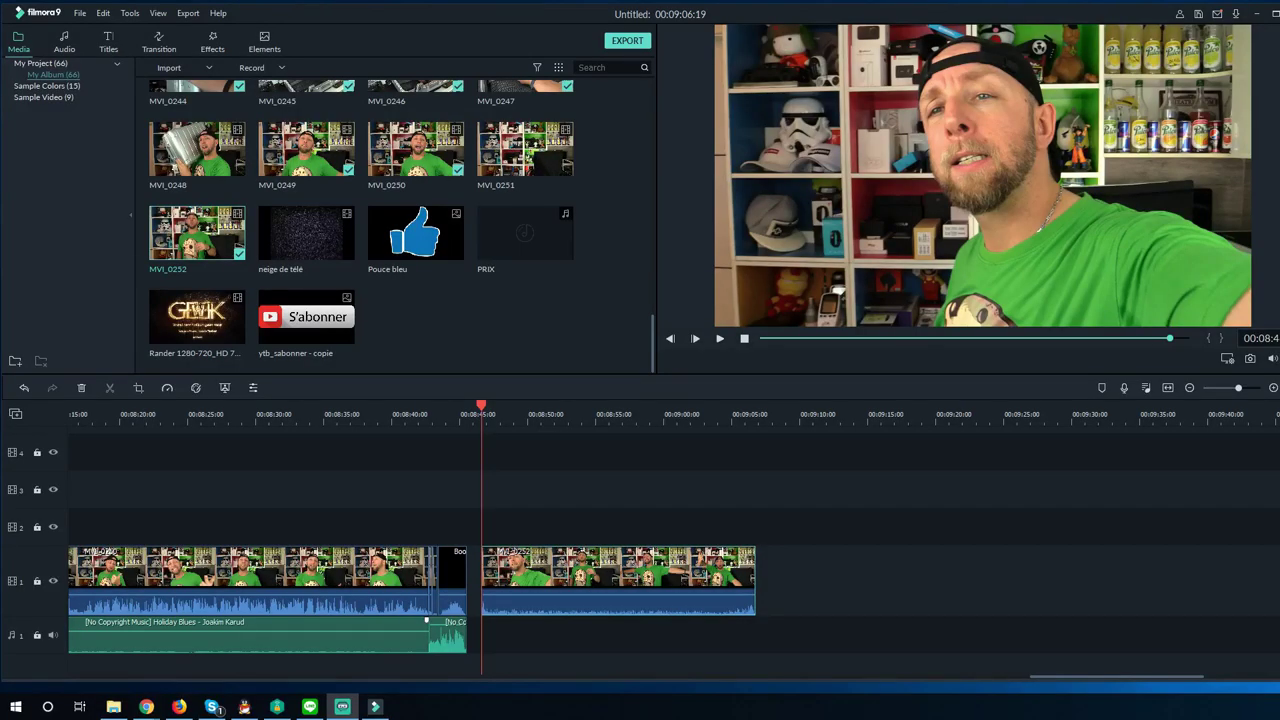
# Apply a green Chroma Key to MVI_0252 with an offset of 38, trying a higher offset first
pyautogui.rightClick(603, 578)
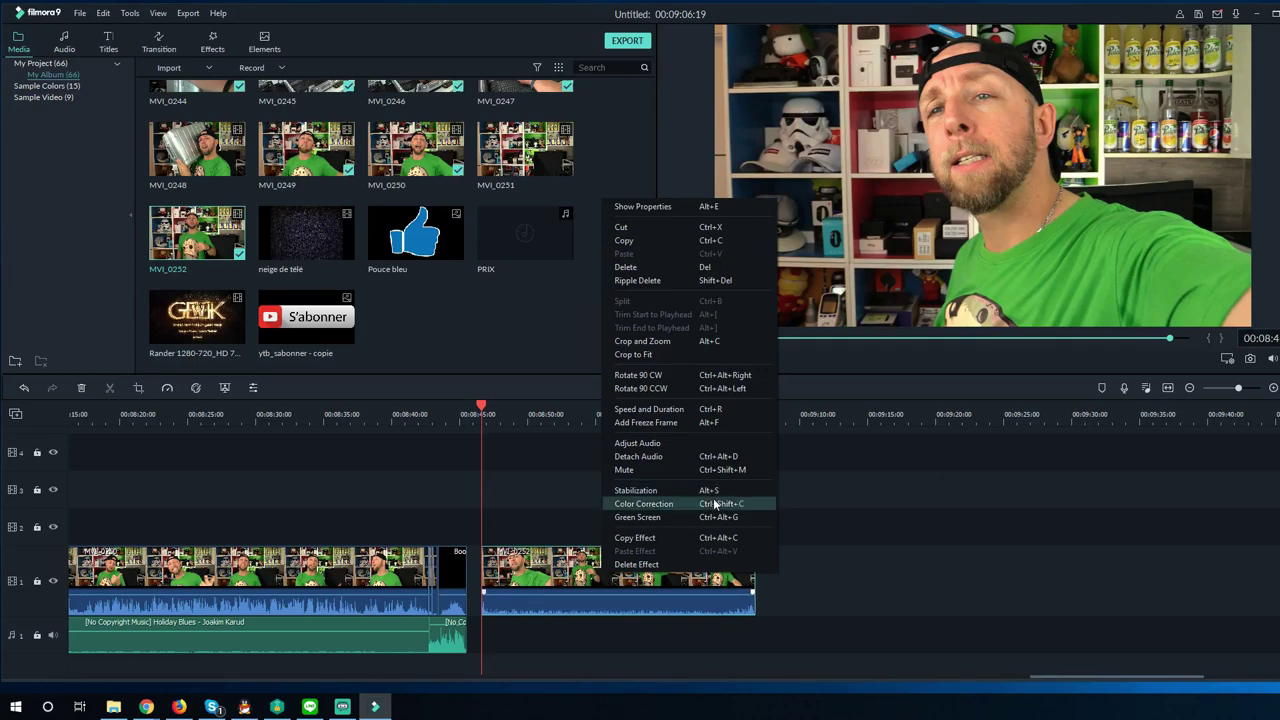
pyautogui.click(637, 518)
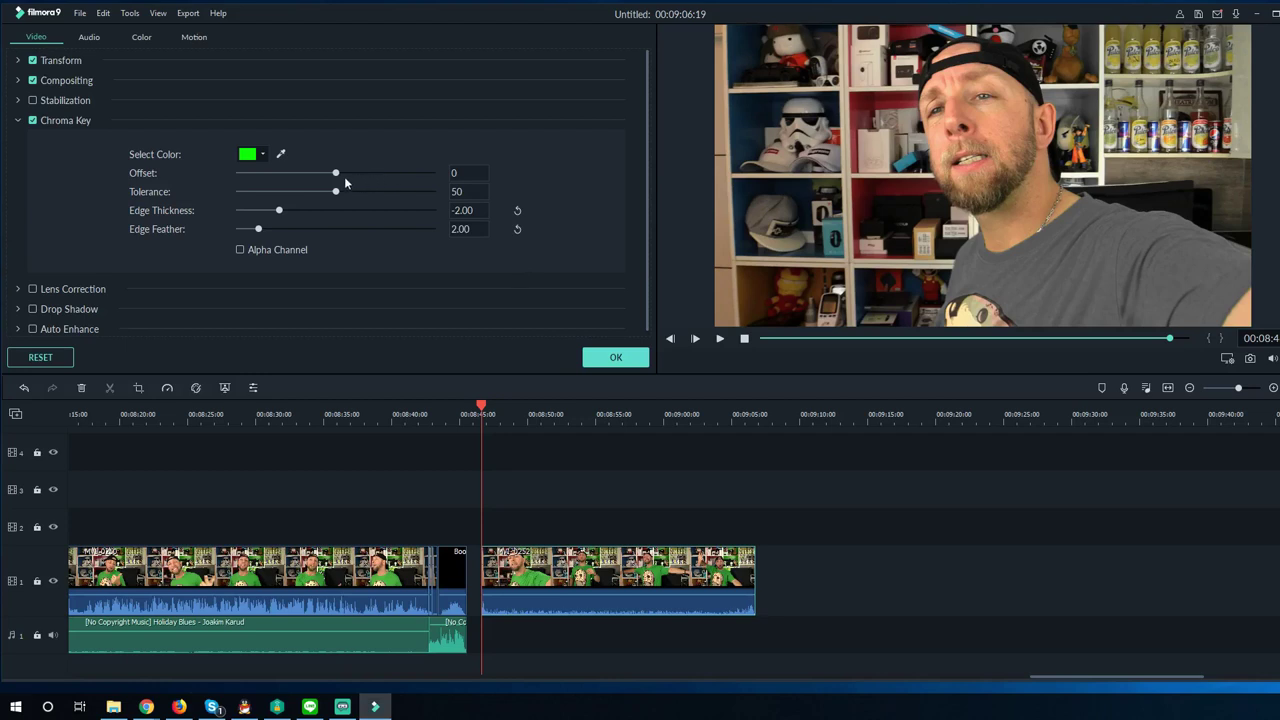
pyautogui.moveTo(335, 173); pyautogui.dragTo(399, 174)
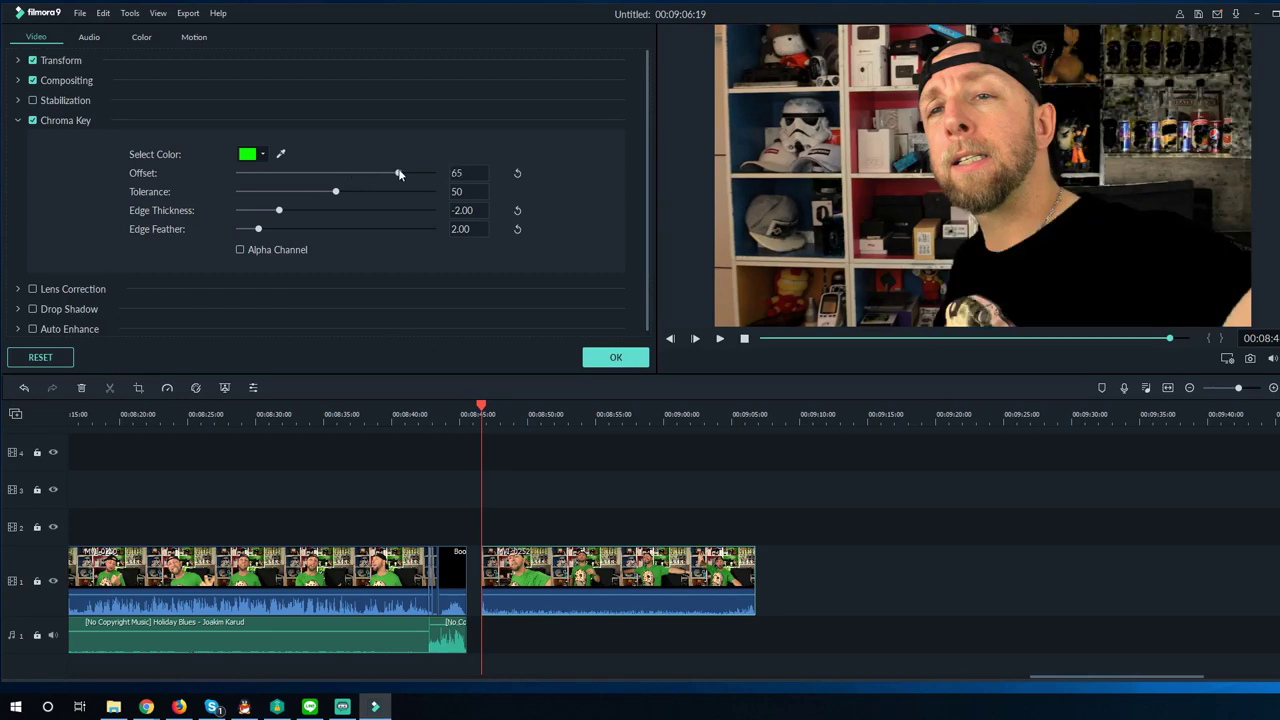
pyautogui.moveTo(399, 174); pyautogui.dragTo(372, 173)
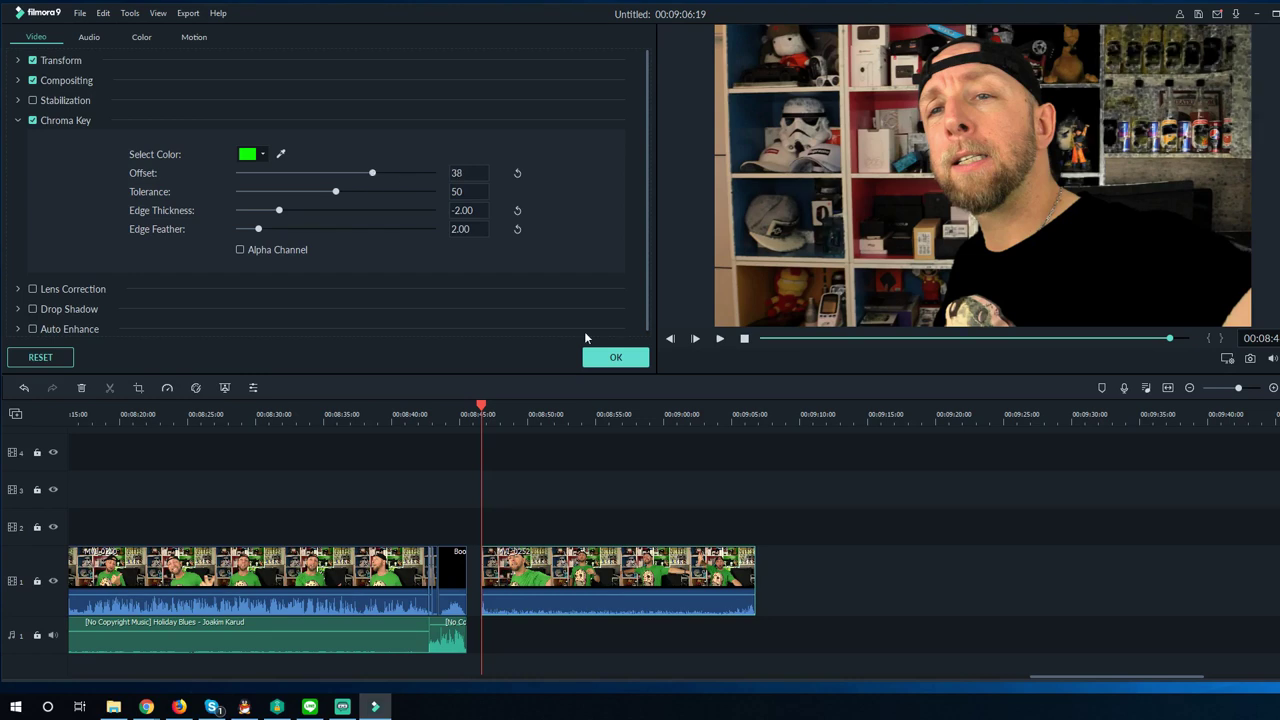
pyautogui.click(613, 358)
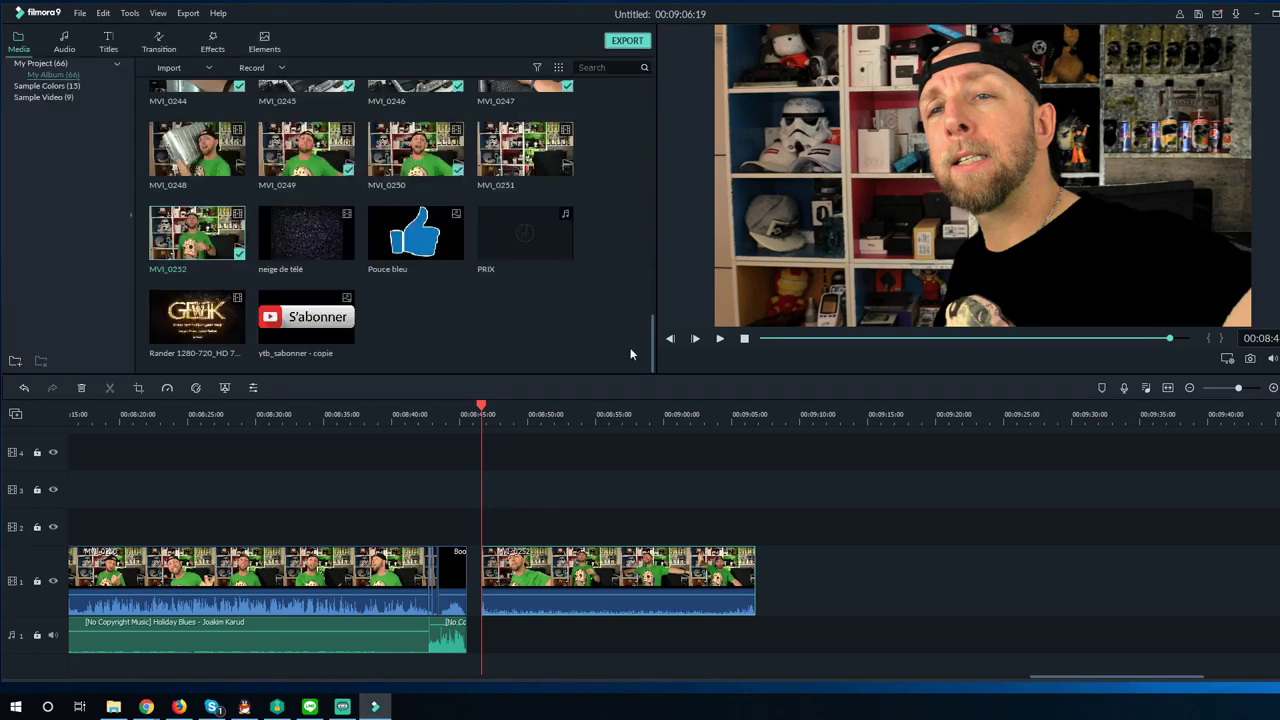
# Put MVI_0251 on track 1 just after the logo animation, and stack MVI_0252 above it on track 2 with both starts aligned
pyautogui.moveTo(628, 570); pyautogui.dragTo(1044, 570)
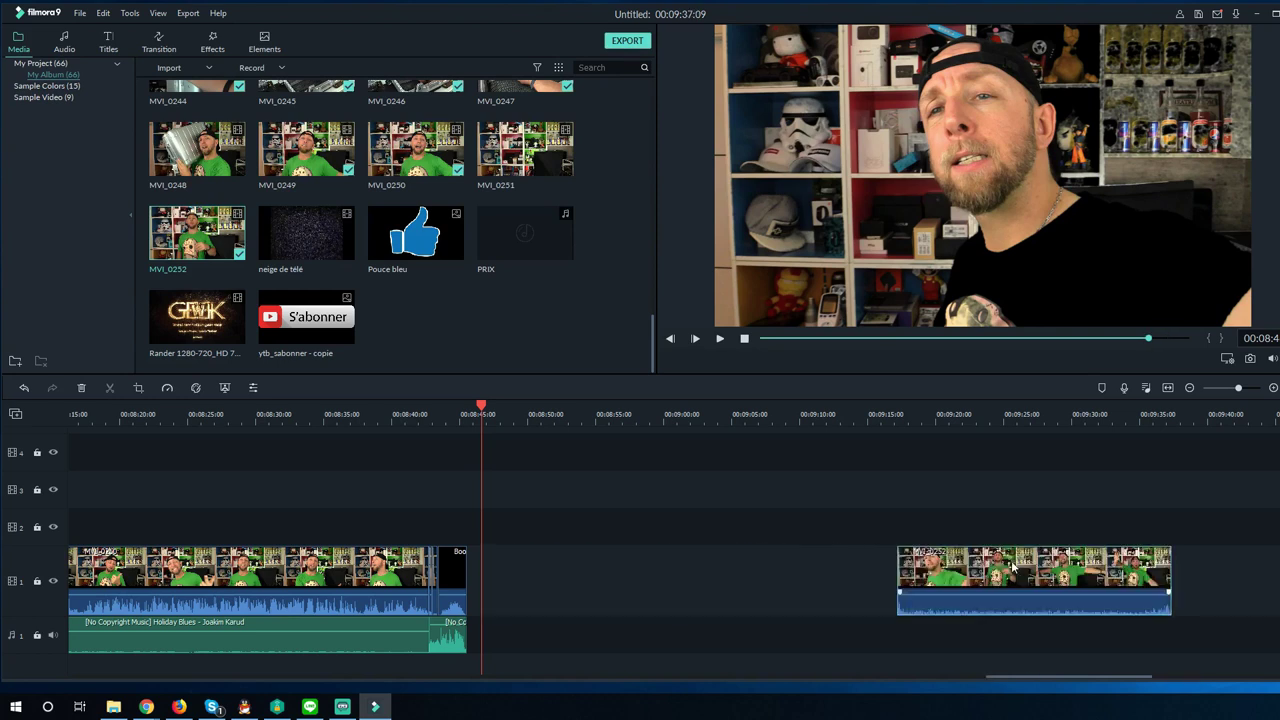
pyautogui.moveTo(513, 155); pyautogui.dragTo(488, 597)
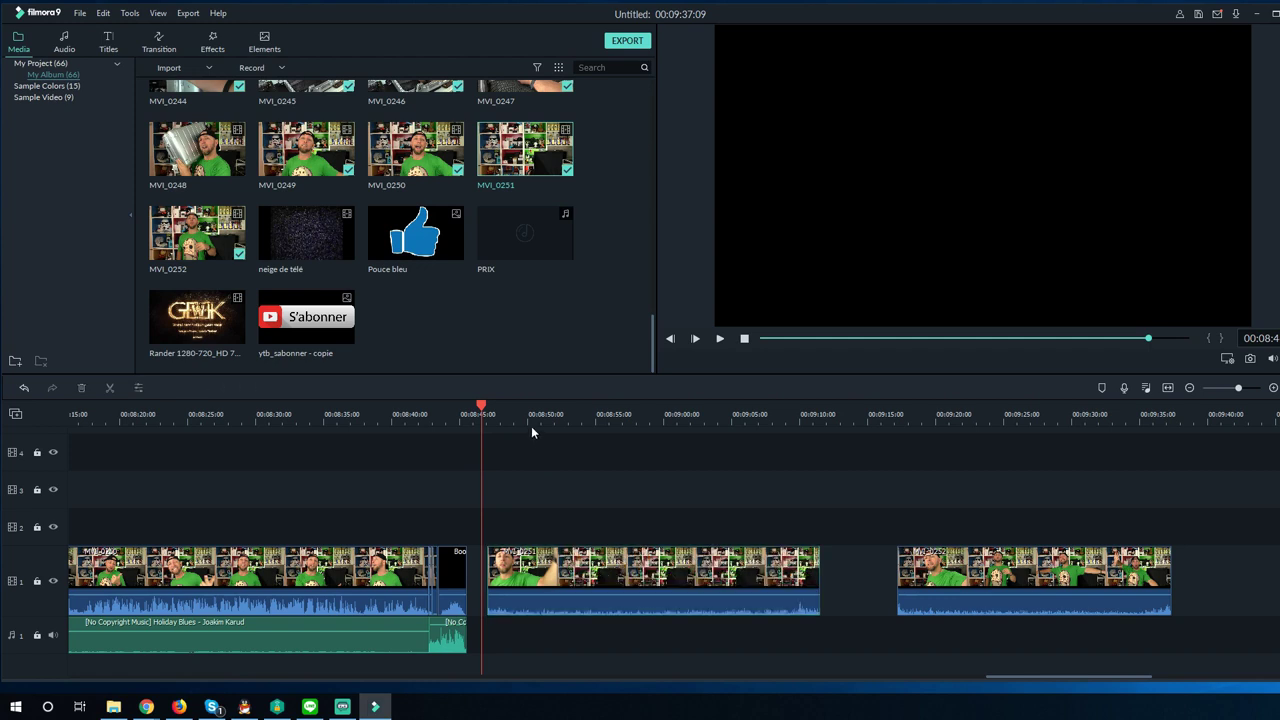
pyautogui.click(588, 422)
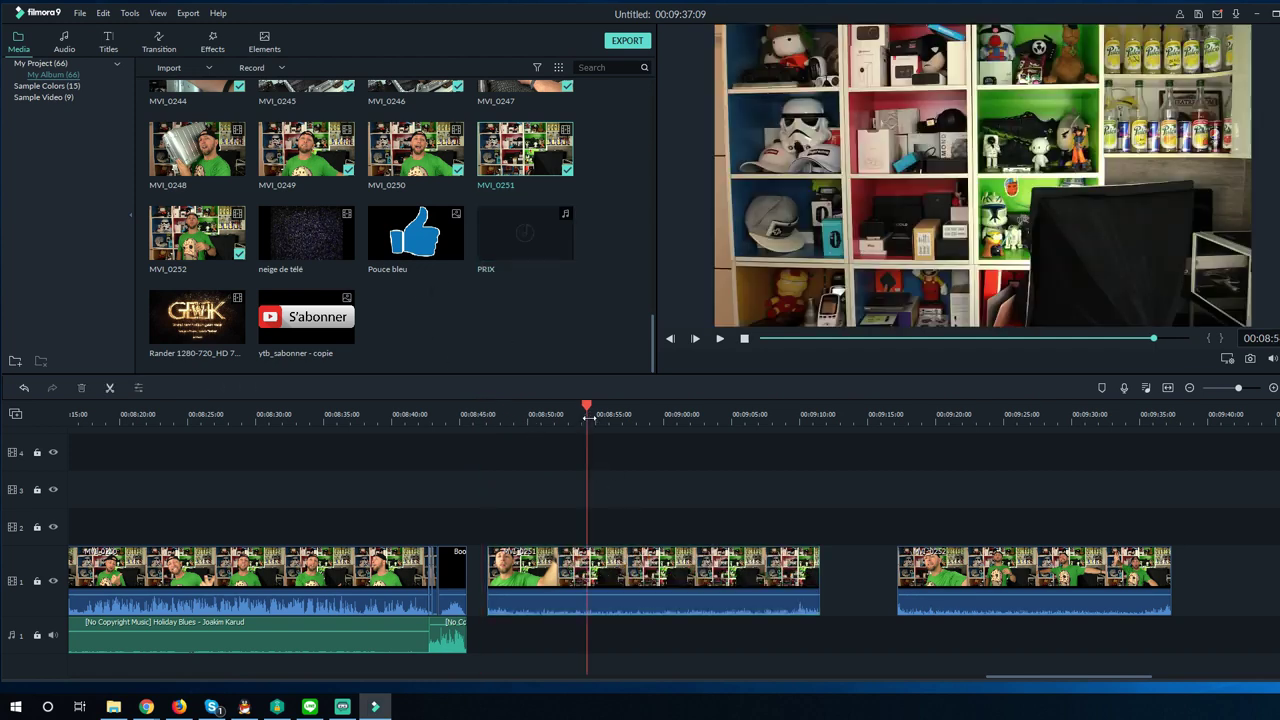
pyautogui.click(654, 414)
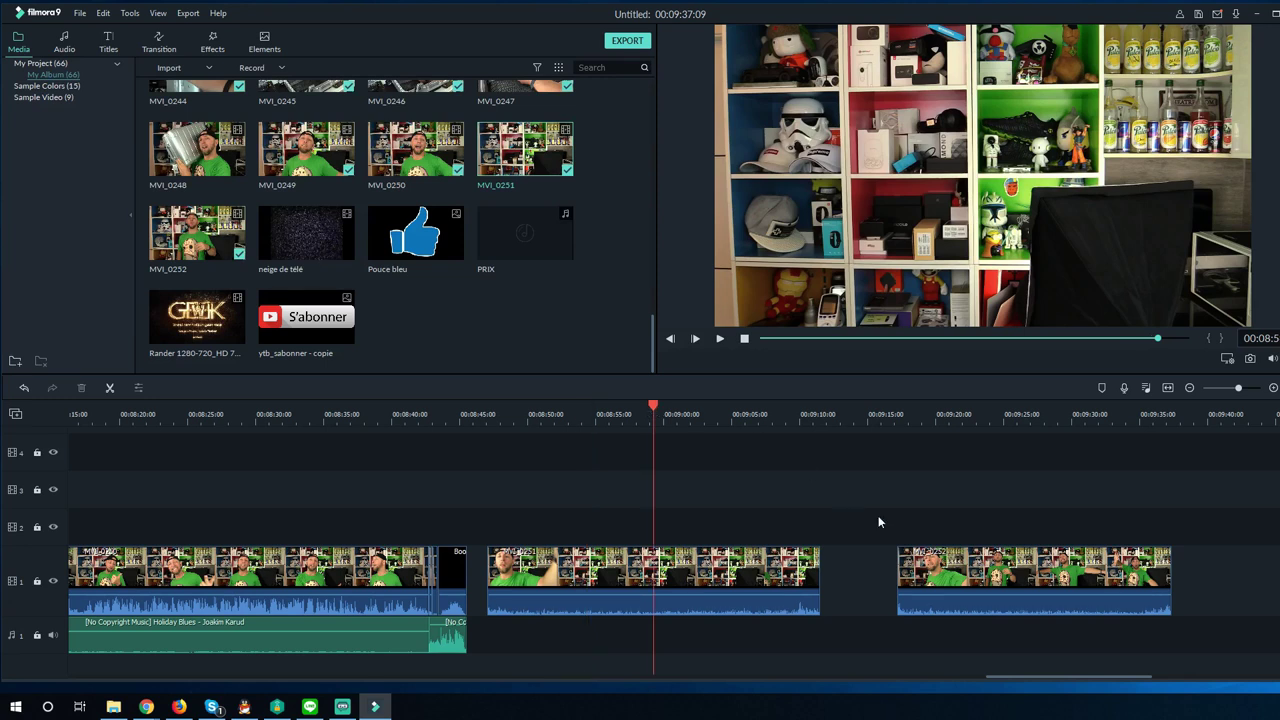
pyautogui.moveTo(922, 563); pyautogui.dragTo(524, 511)
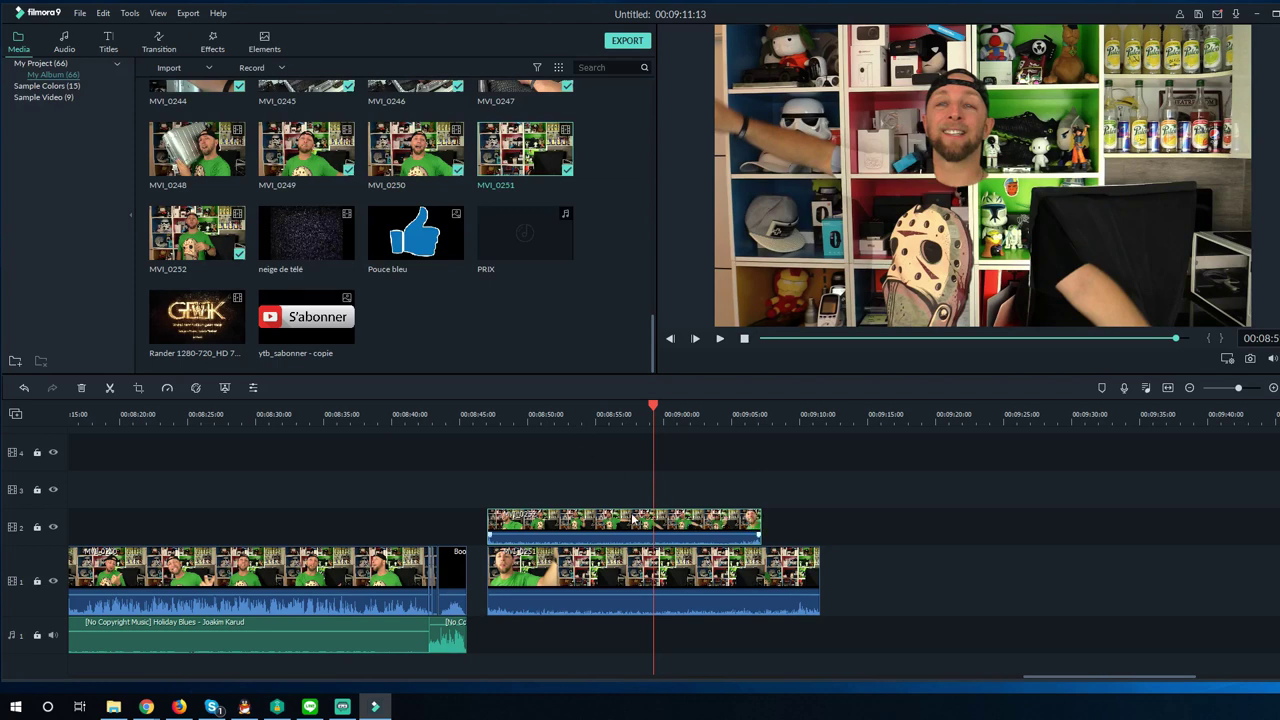
# Adjust the Chroma Key of MVI_0252 on track 2 to offset 53, tolerance 46 and edge thickness 8.81
pyautogui.rightClick(609, 525)
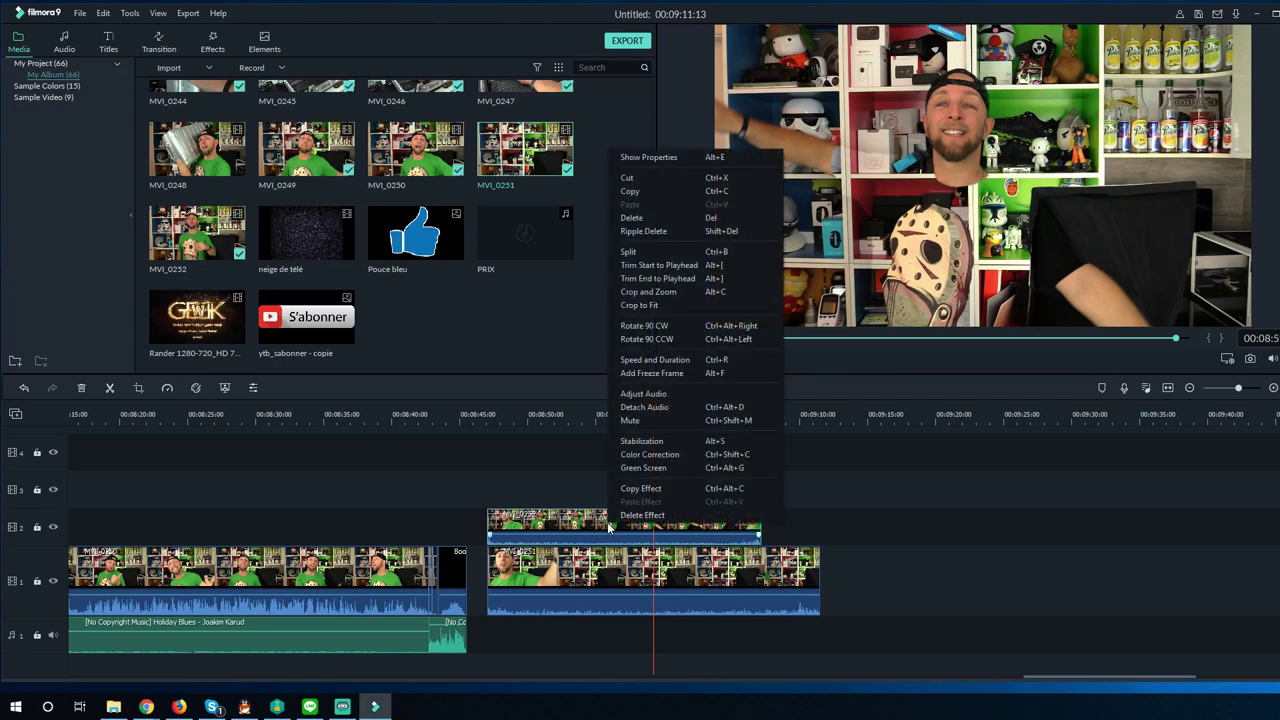
pyautogui.click(652, 471)
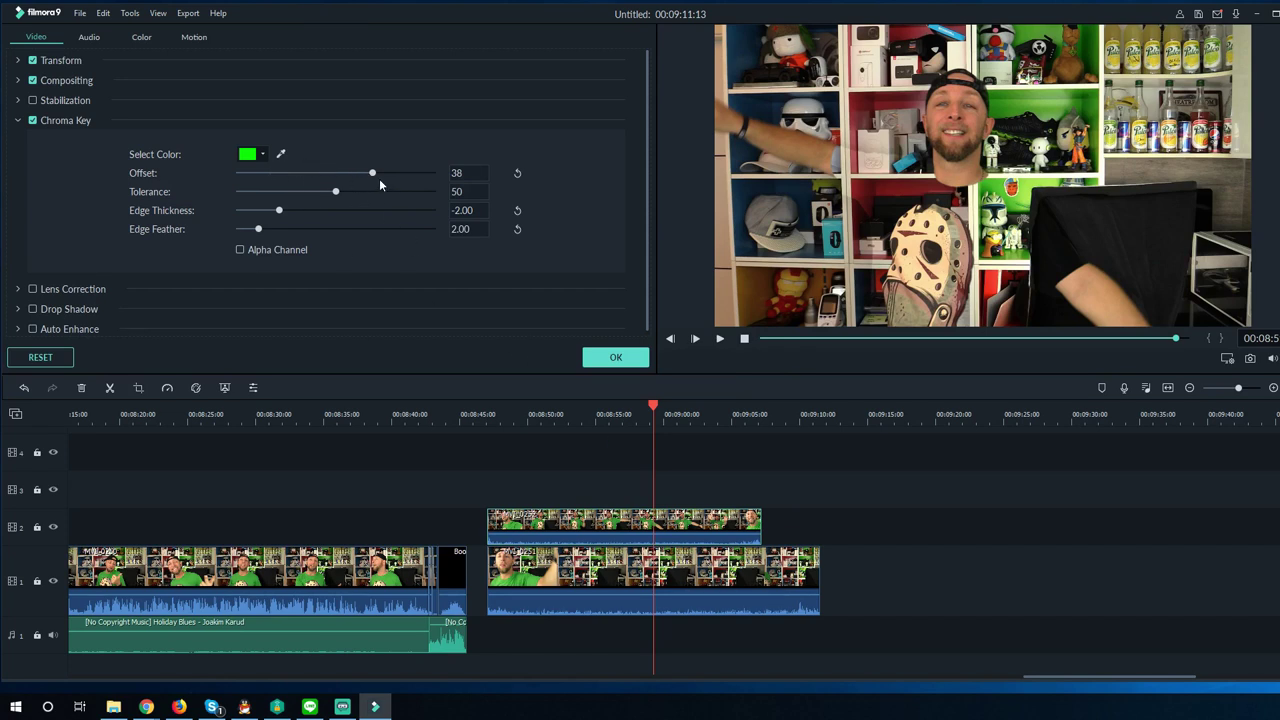
pyautogui.moveTo(366, 172); pyautogui.dragTo(339, 173)
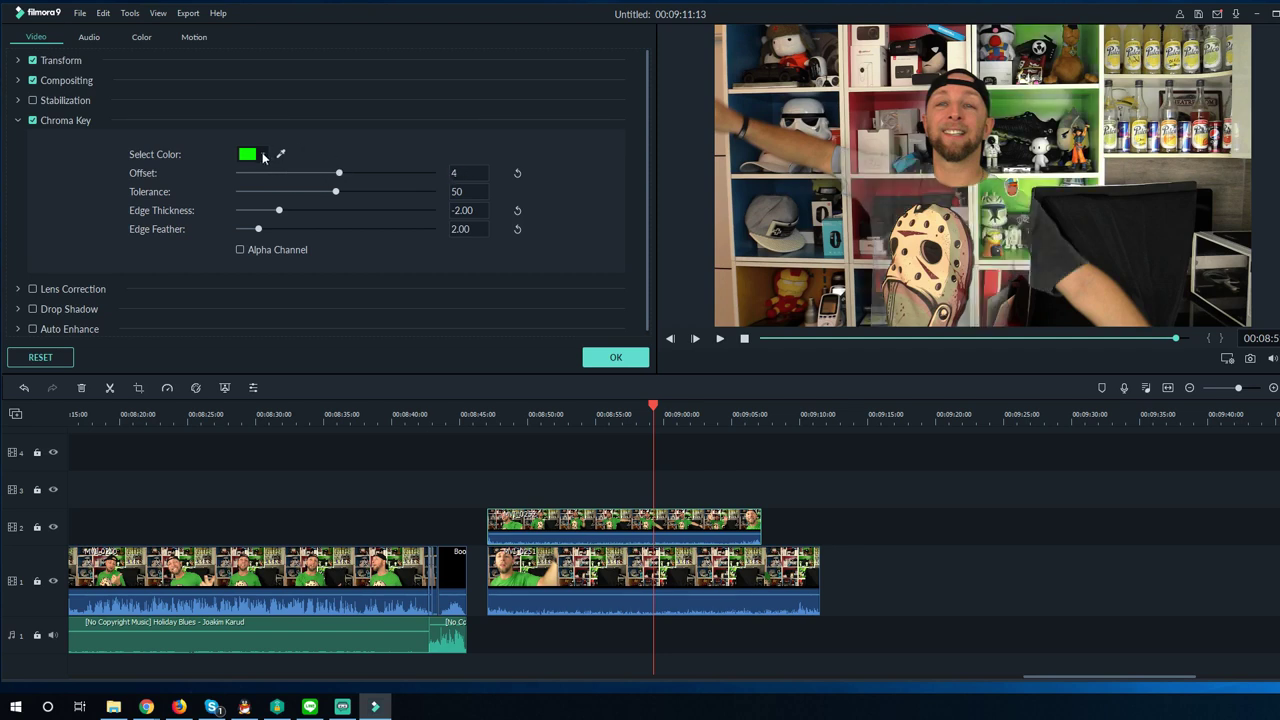
pyautogui.click(263, 155)
pyautogui.click(332, 145)
pyautogui.moveTo(336, 175); pyautogui.dragTo(250, 184)
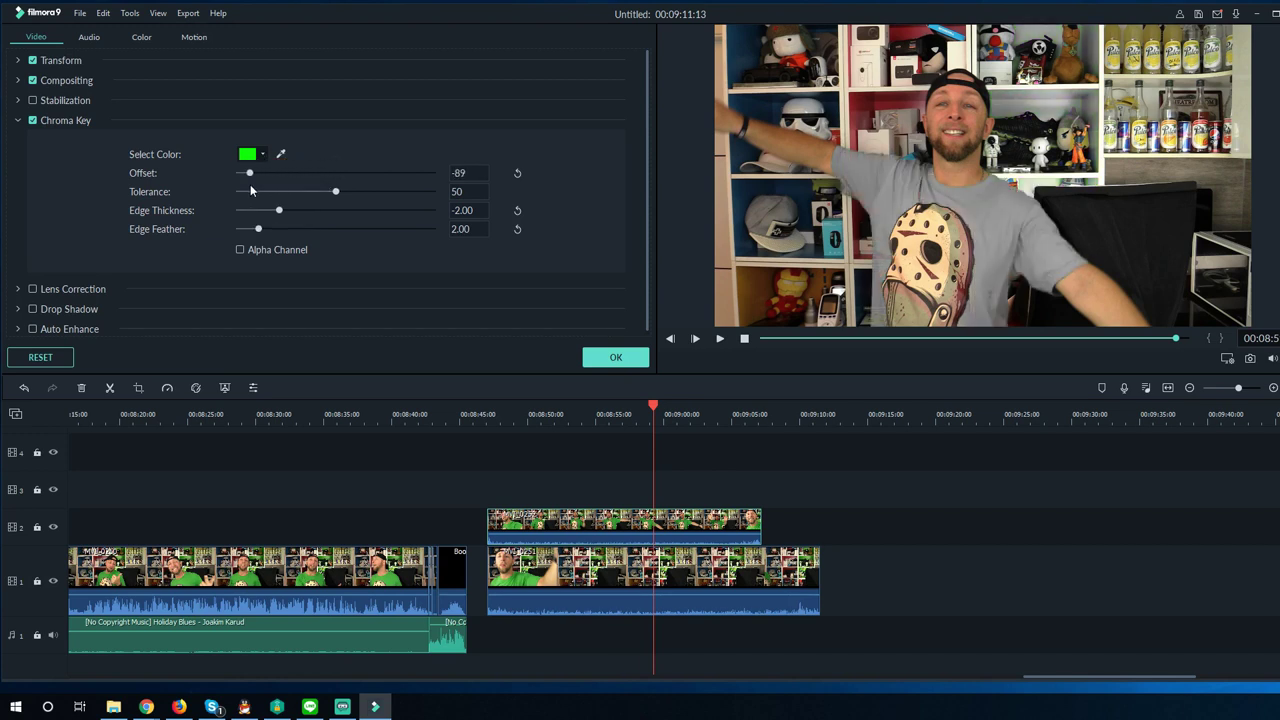
pyautogui.moveTo(256, 184); pyautogui.dragTo(291, 212)
pyautogui.moveTo(239, 210); pyautogui.dragTo(429, 211)
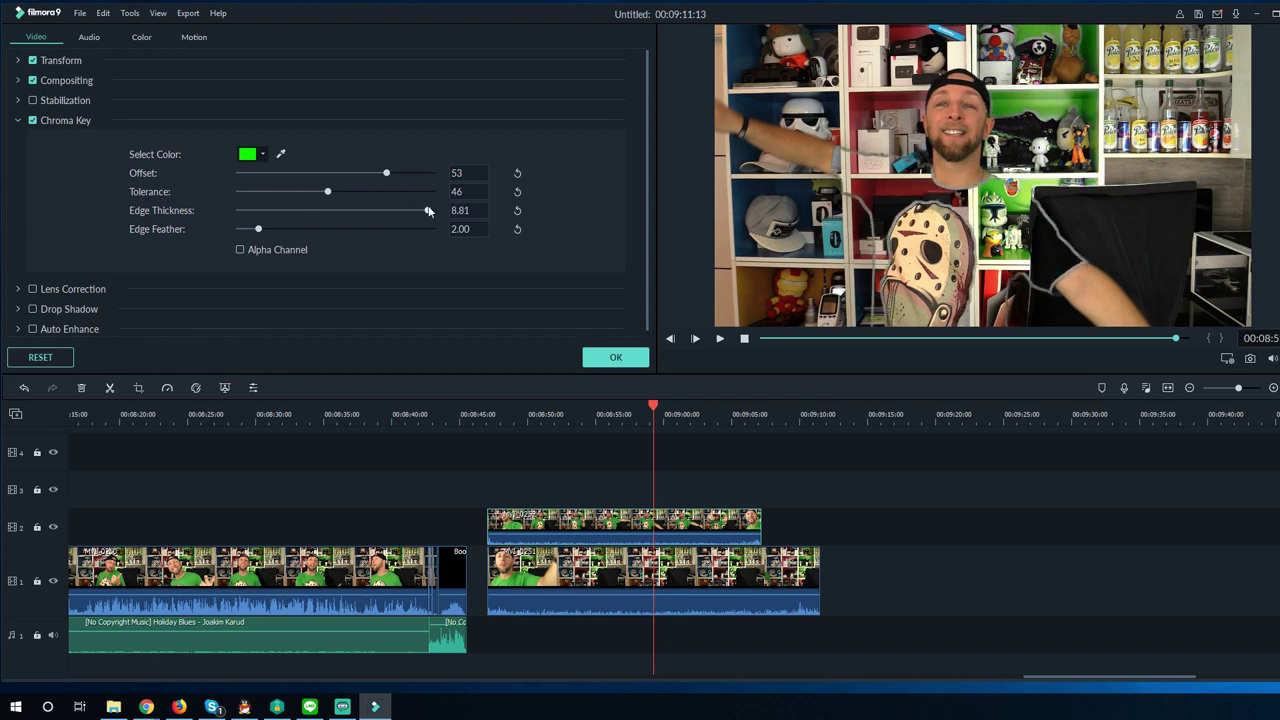
pyautogui.click(598, 357)
# Play the keyed MVI_0252 over the background clip MVI_0251, from just before their start to about 00:09:00
pyautogui.click(484, 440)
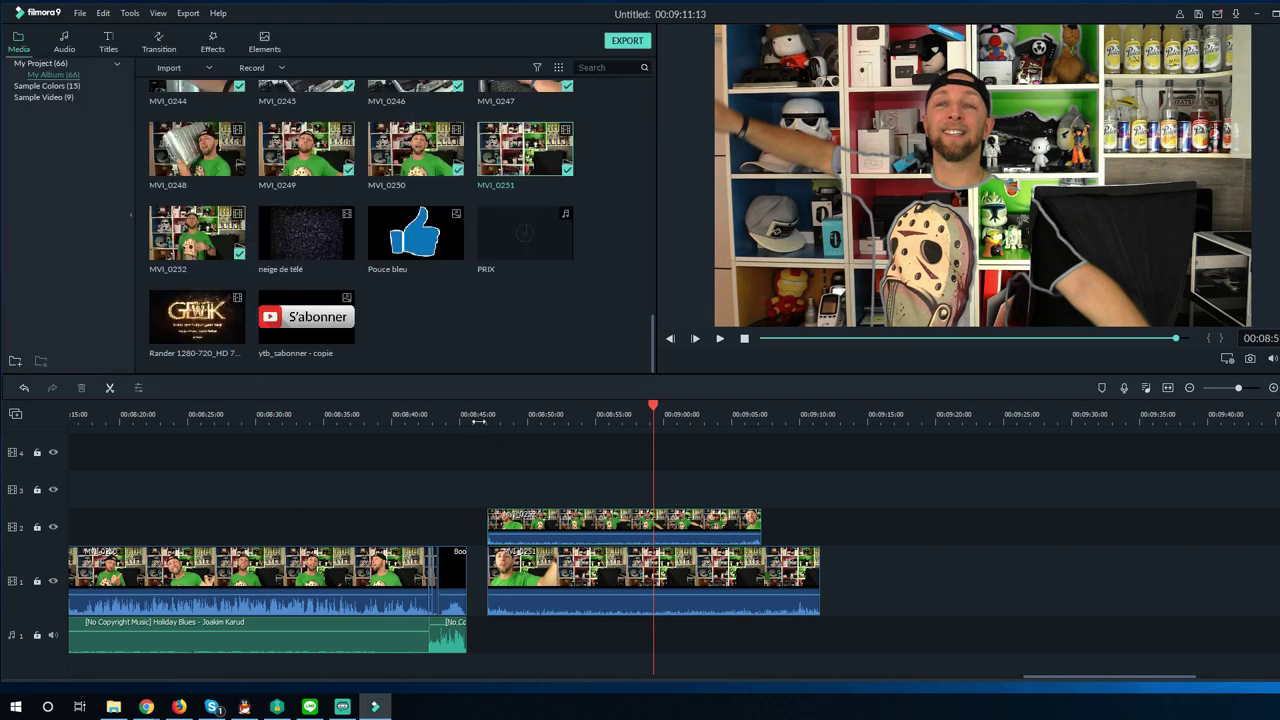
pyautogui.click(479, 420)
pyautogui.press('space')
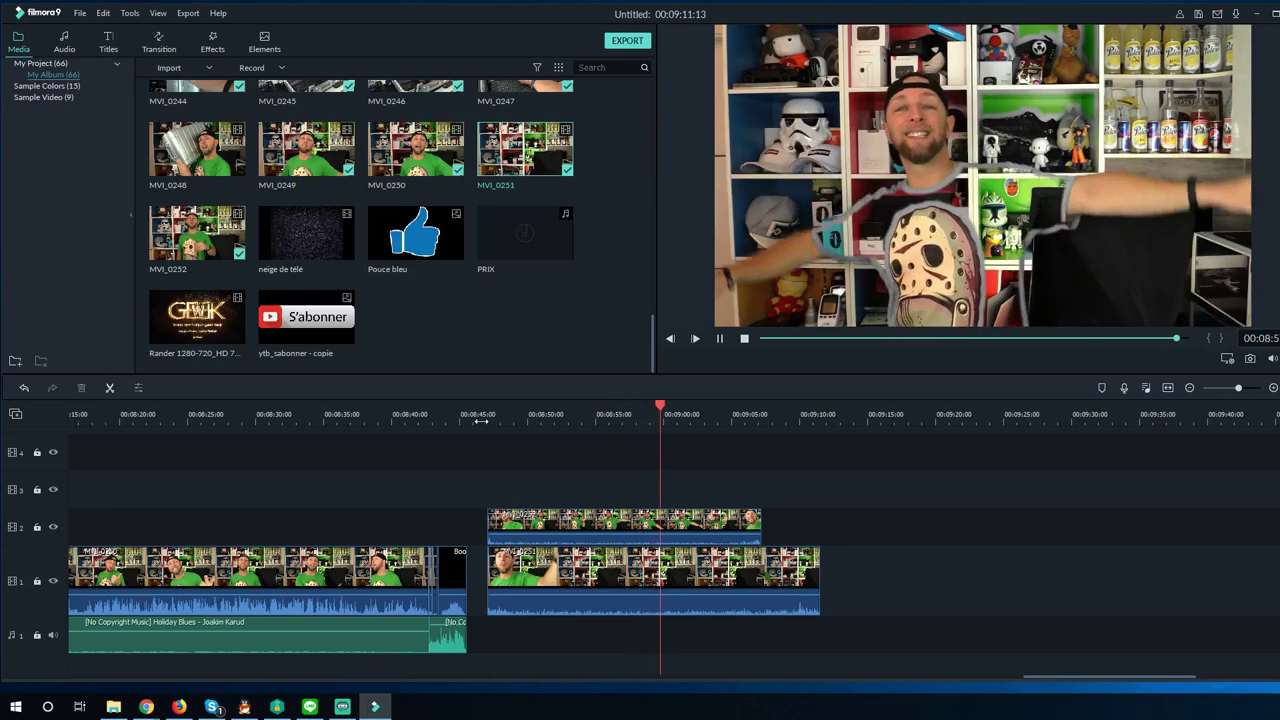
pyautogui.press('space')
pyautogui.click(563, 573)
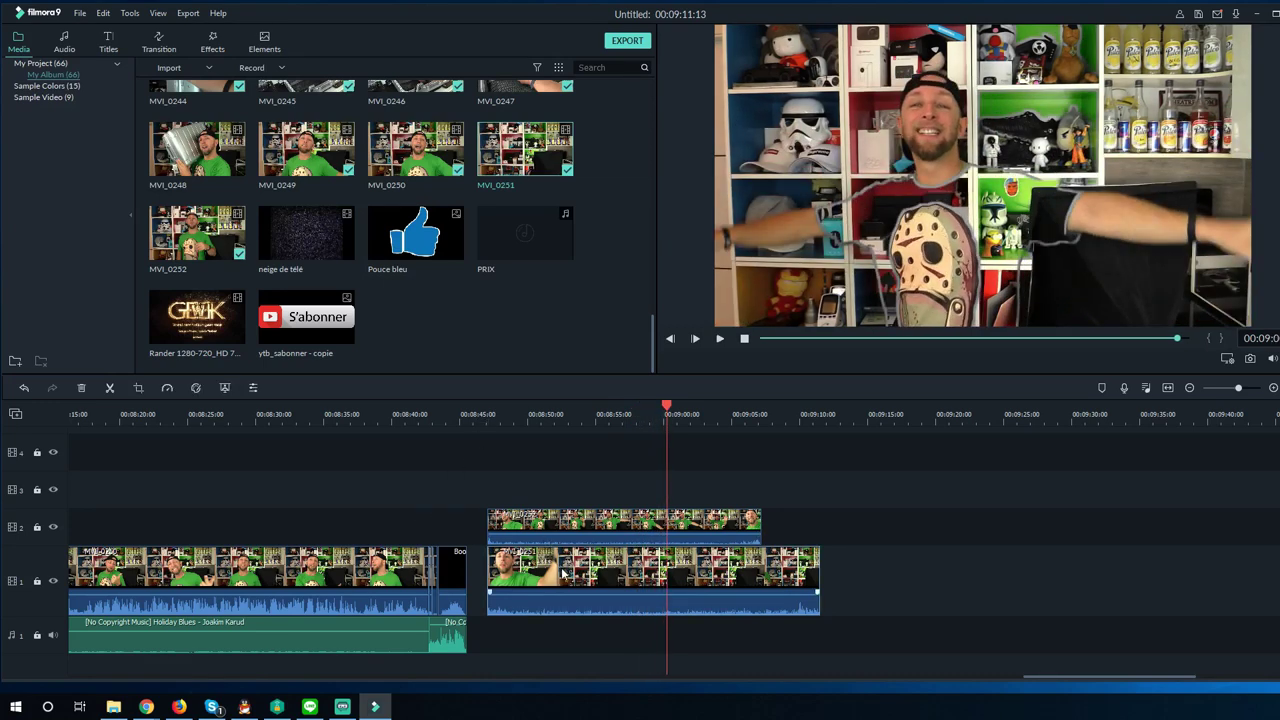
pyautogui.rightClick(590, 578)
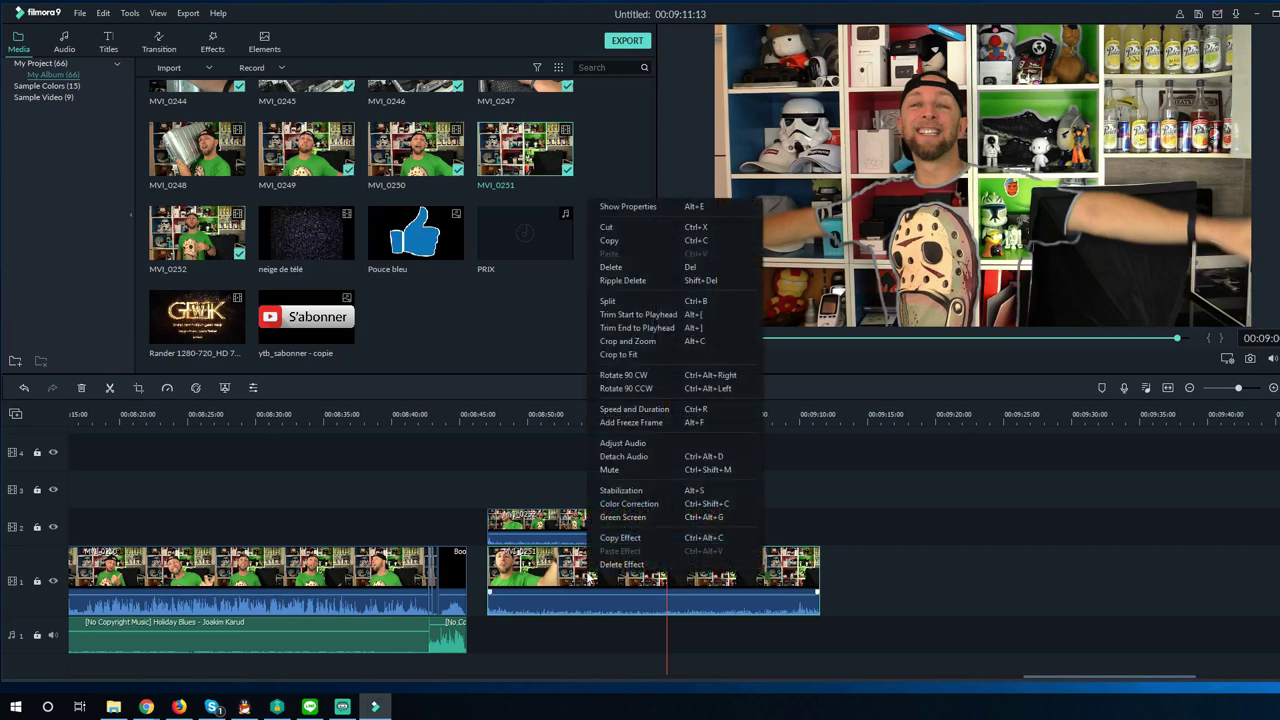
pyautogui.click(498, 438)
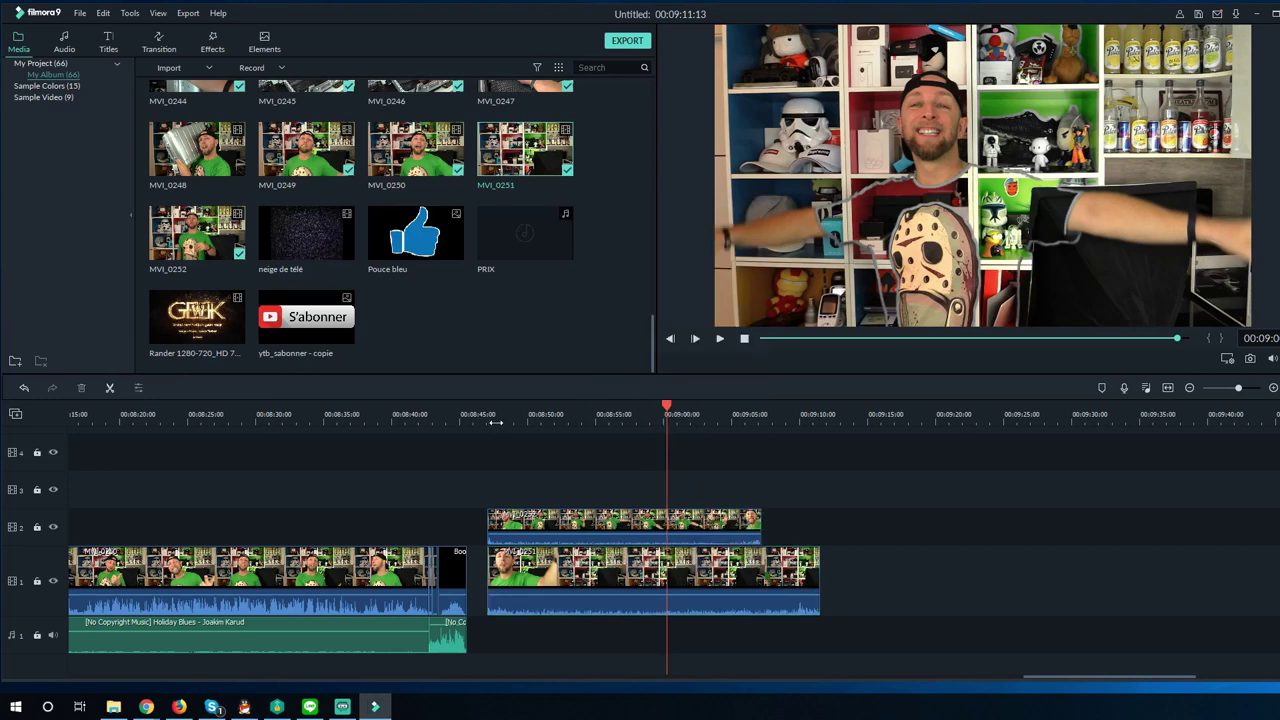
# Check the first seconds of the keyed overlay, and shift MVI_0252 along track 2 to start at about 00:09:06
pyautogui.click(495, 421)
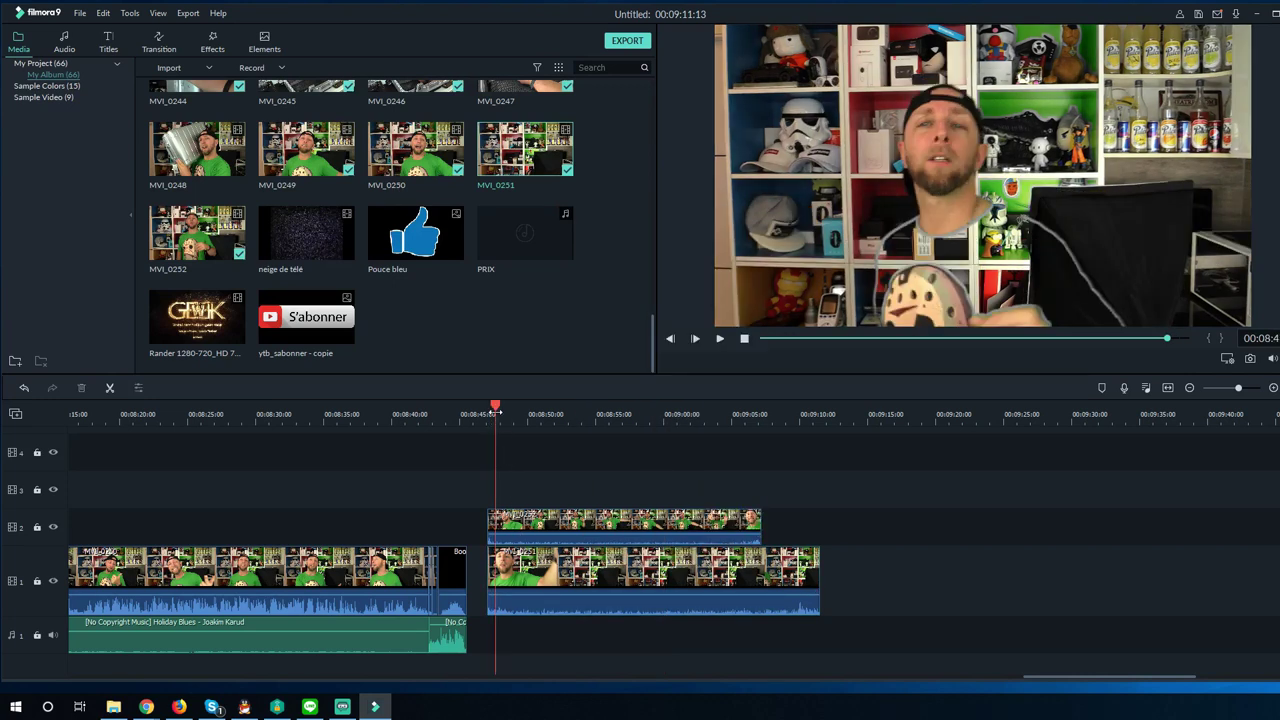
pyautogui.moveTo(497, 413); pyautogui.dragTo(508, 413)
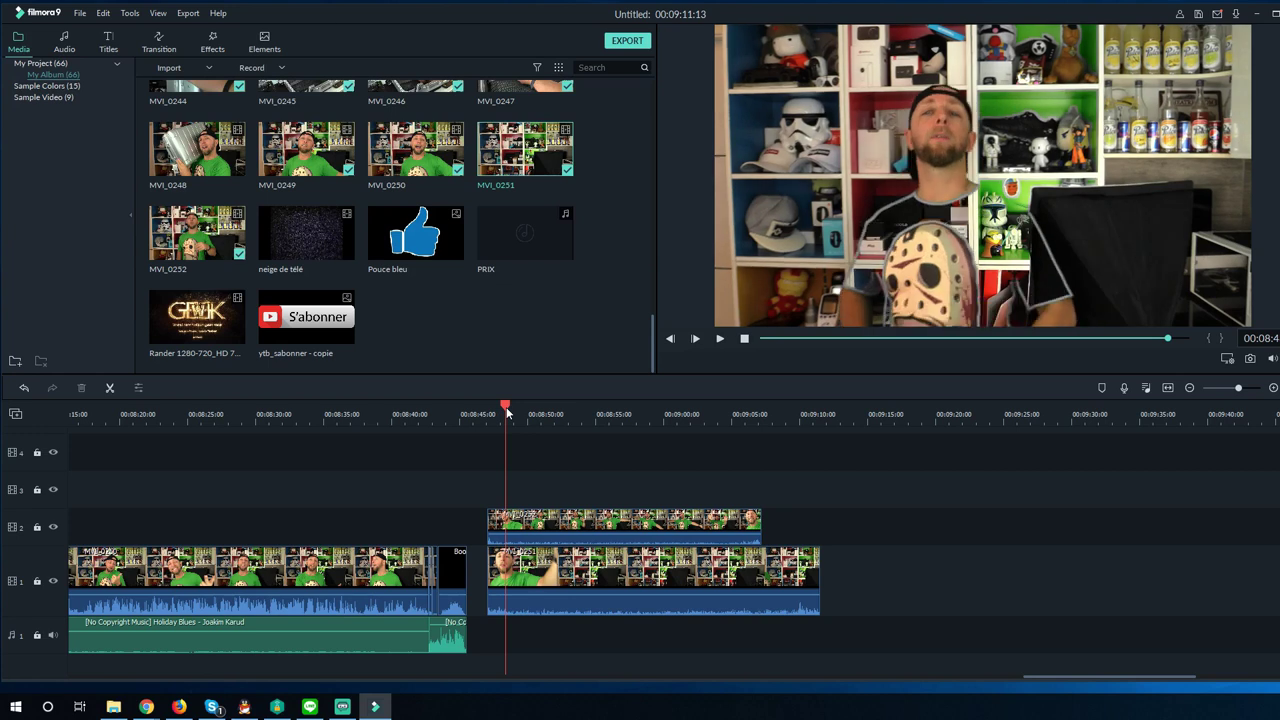
pyautogui.moveTo(566, 523); pyautogui.dragTo(816, 516)
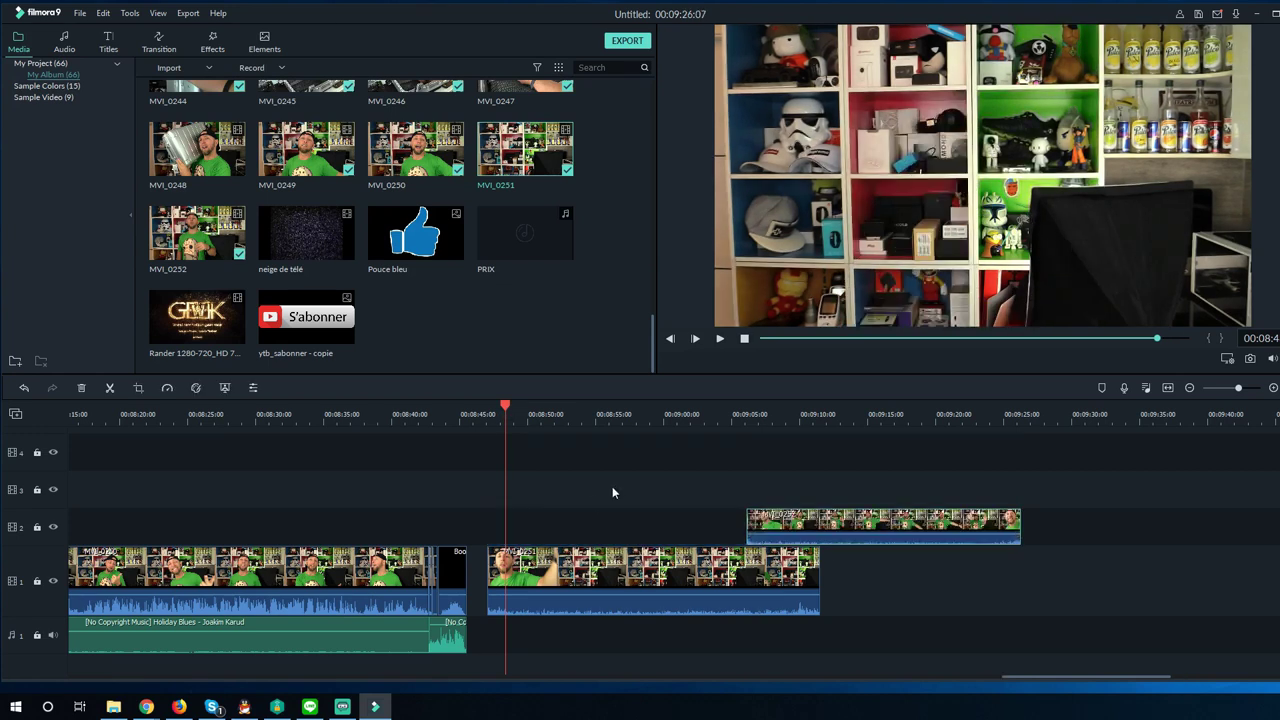
# Try a green screen key on MVI_0251 on track 1, with offset 6 and purple as the key color
pyautogui.click(498, 408)
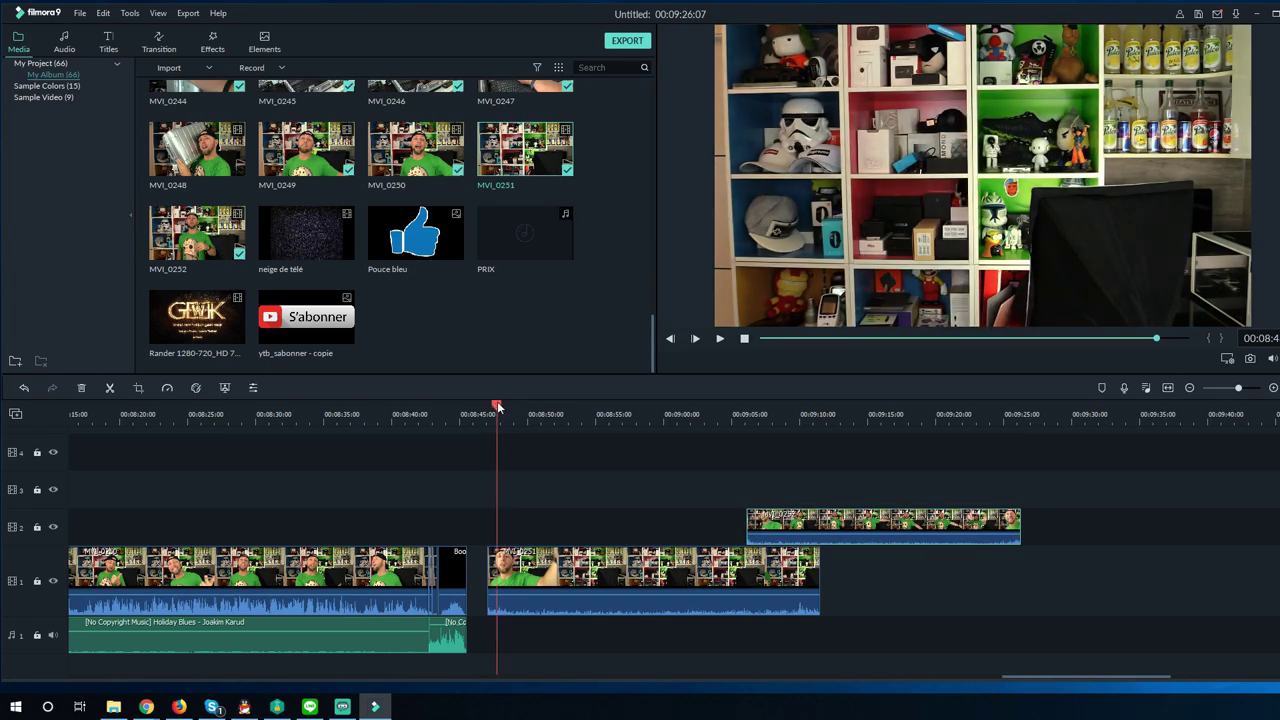
pyautogui.moveTo(499, 408); pyautogui.dragTo(581, 408)
pyautogui.click(603, 570)
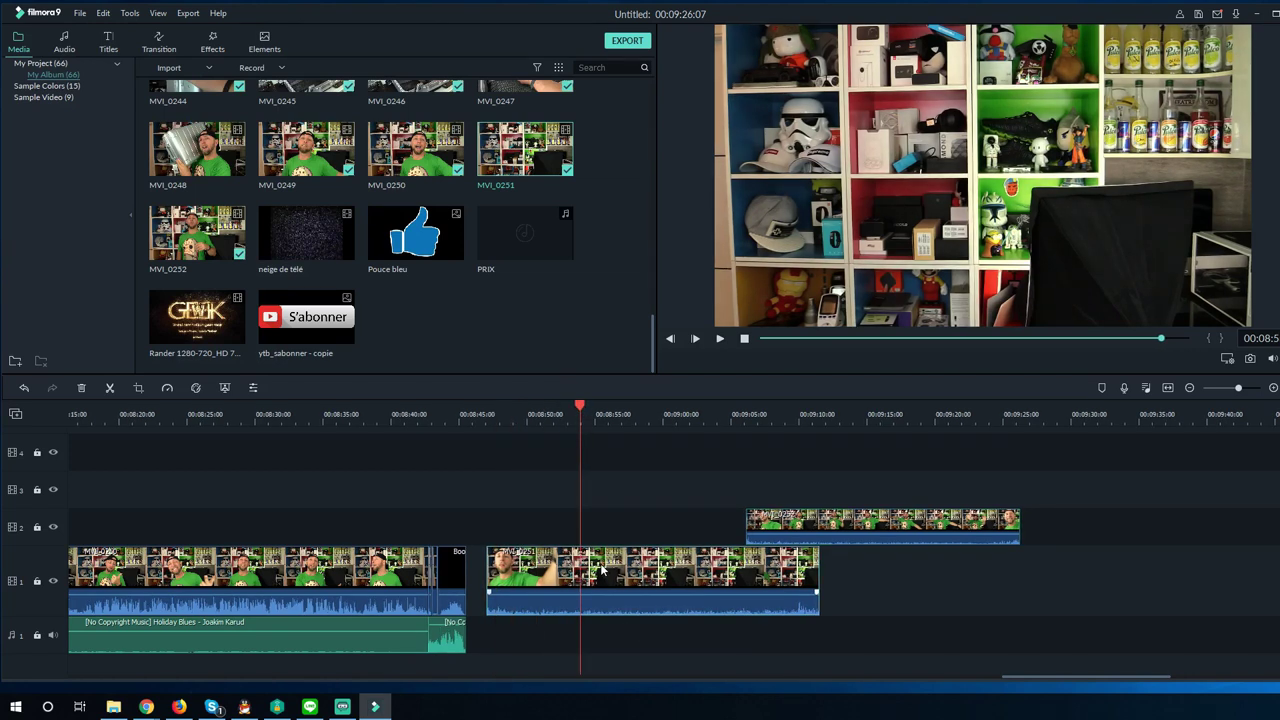
pyautogui.rightClick(603, 570)
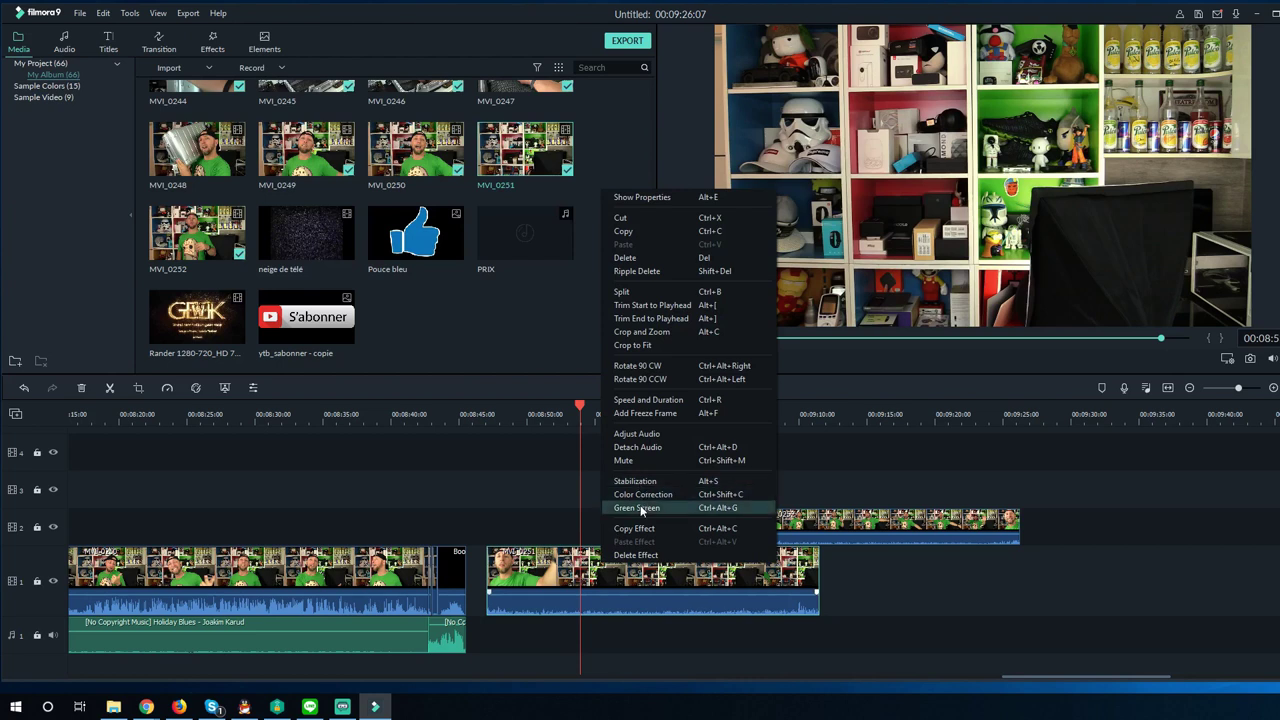
pyautogui.click(638, 506)
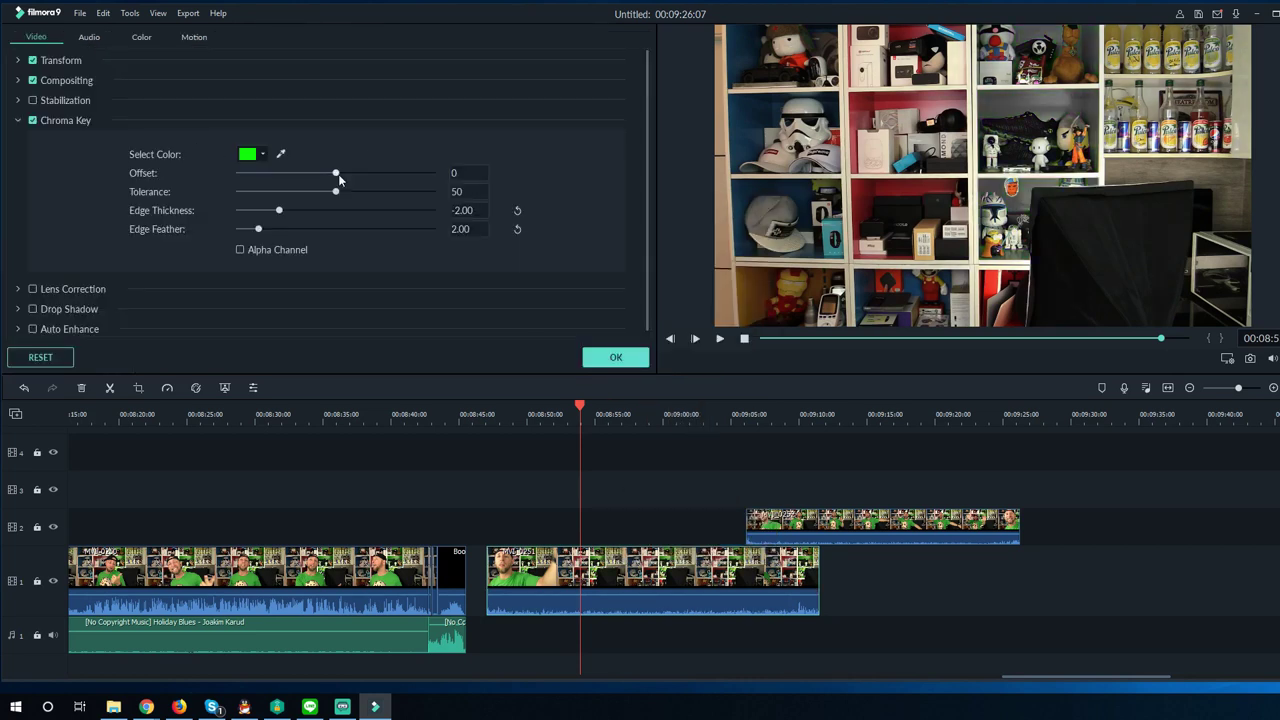
pyautogui.moveTo(336, 174)
pyautogui.mouseDown()
pyautogui.moveTo(394, 174)
pyautogui.moveTo(186, 170)
pyautogui.moveTo(341, 173)
pyautogui.mouseUp()
pyautogui.click(262, 155)
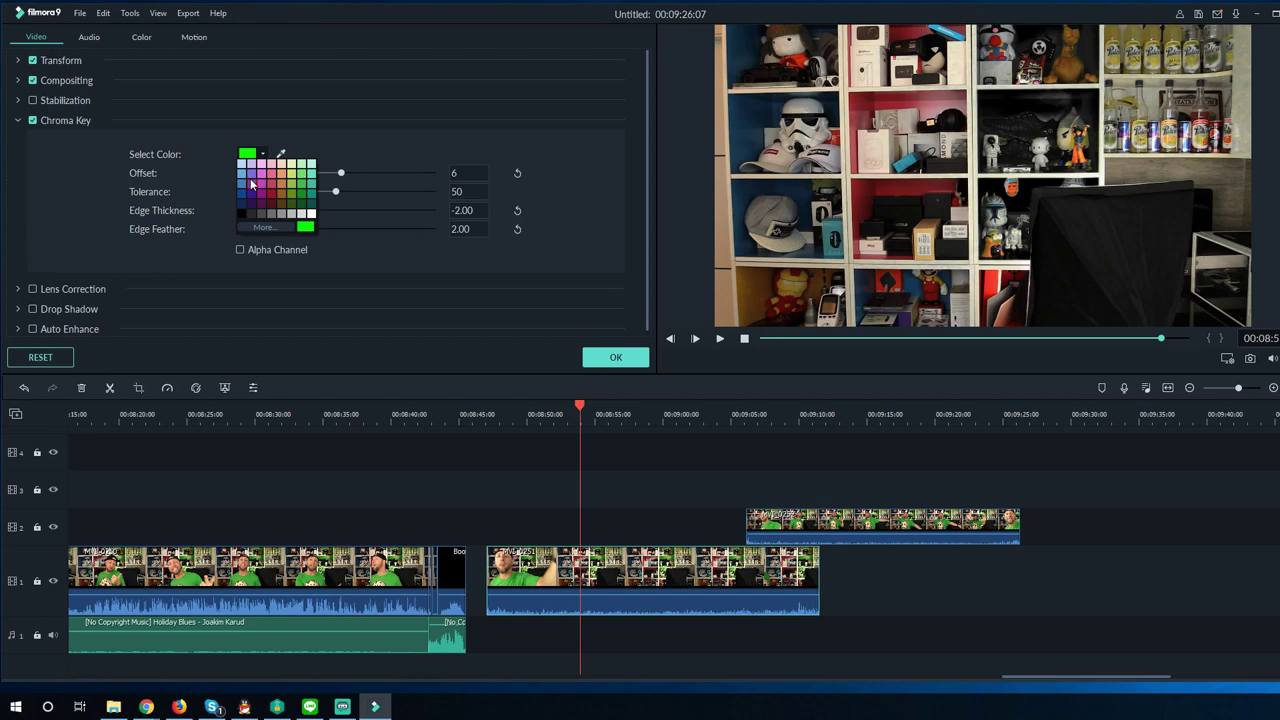
pyautogui.click(251, 182)
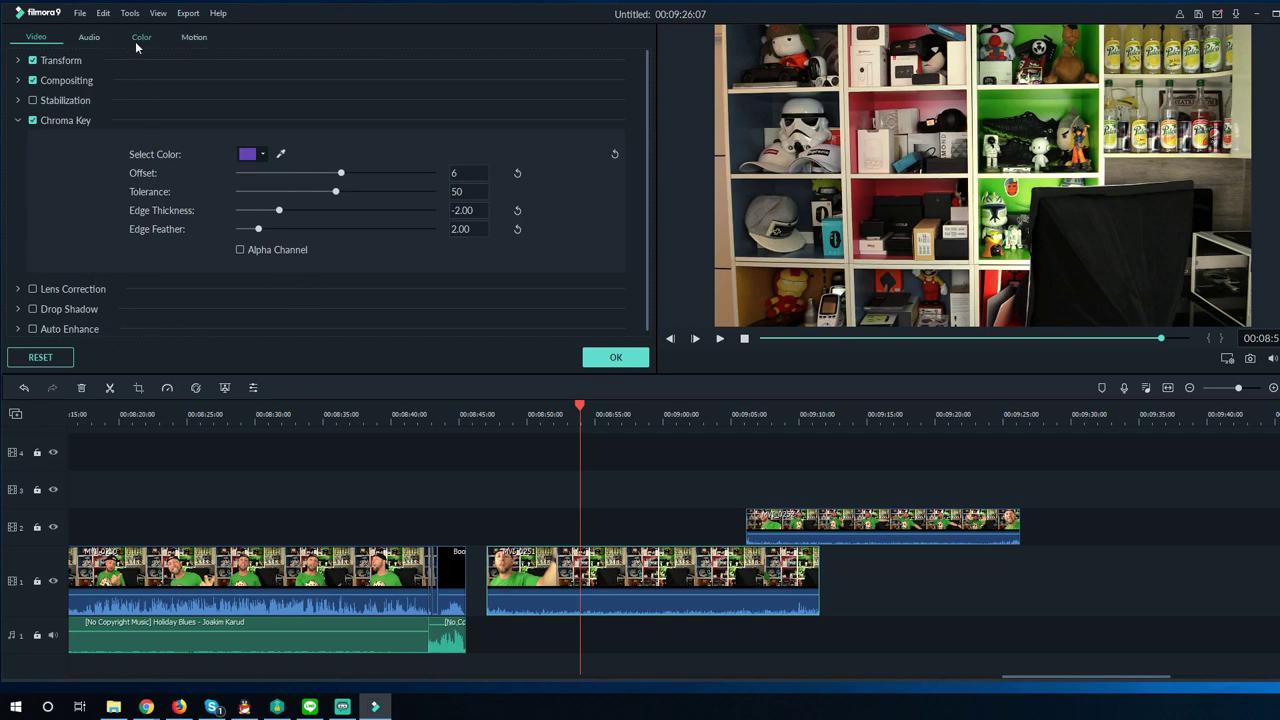
pyautogui.click(615, 357)
# Reset the video settings of MVI_0251 on track 1 to remove its chroma key
pyautogui.rightClick(588, 566)
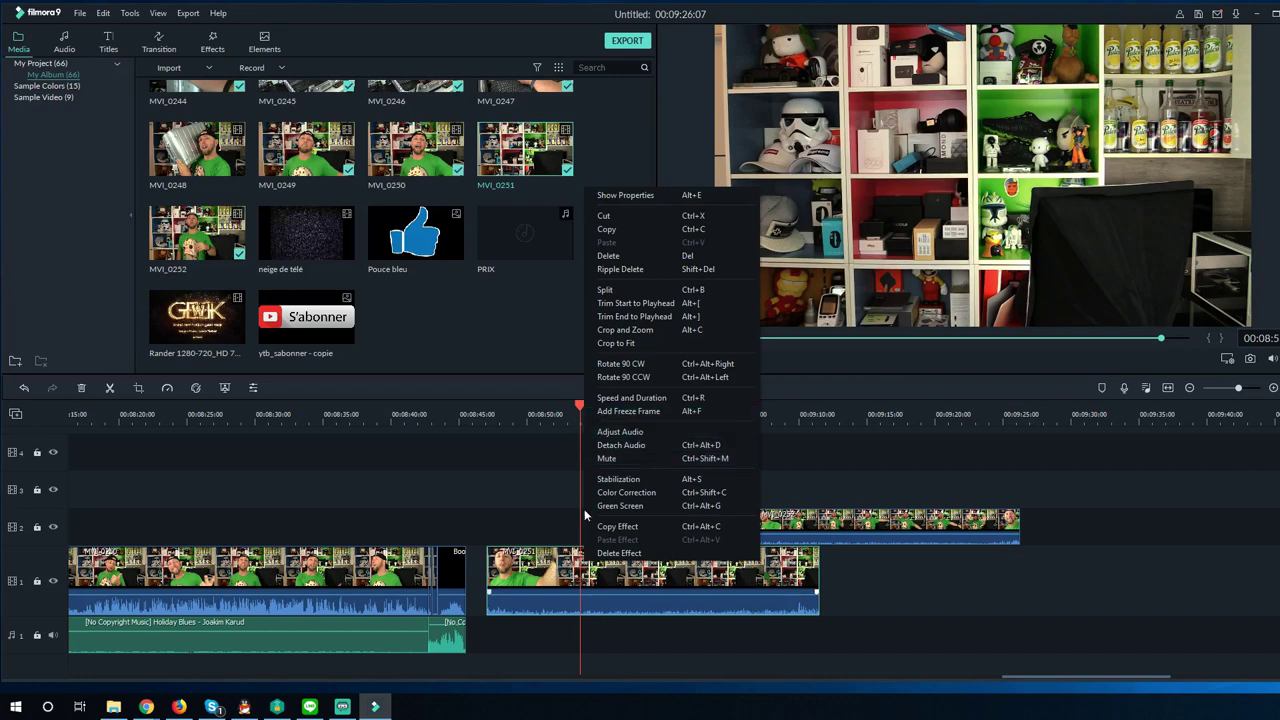
pyautogui.click(620, 506)
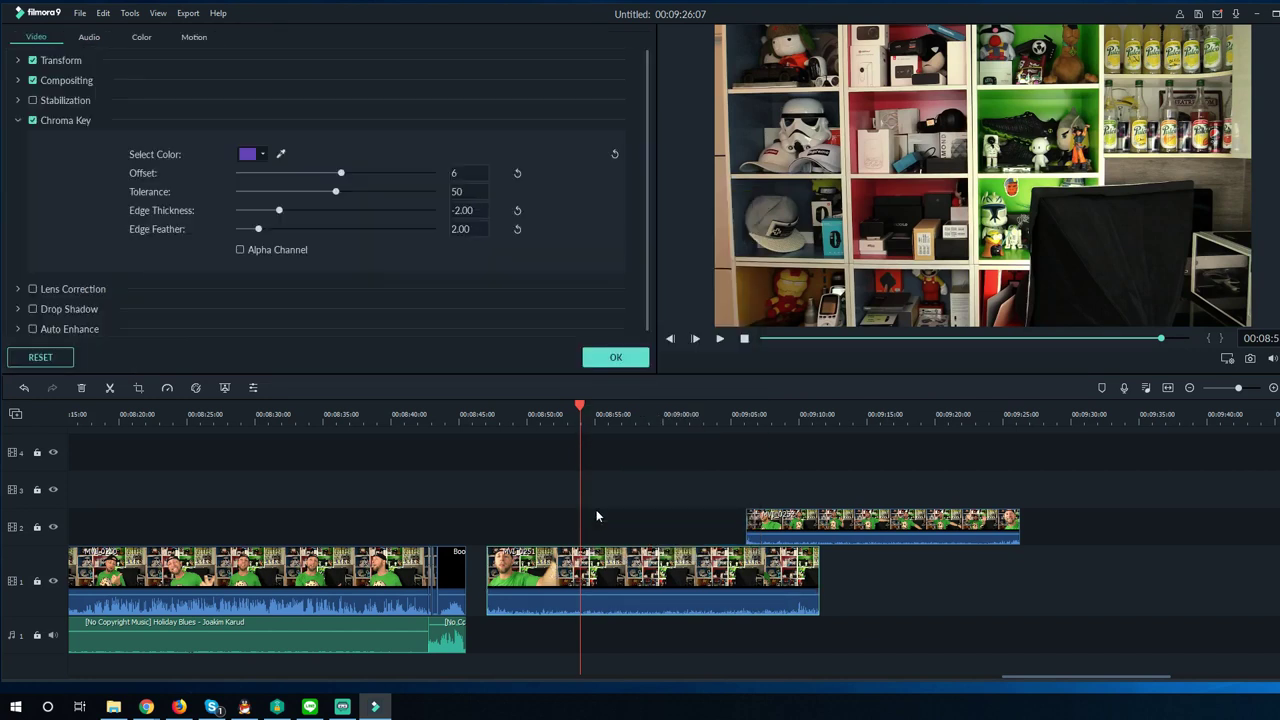
pyautogui.click(42, 358)
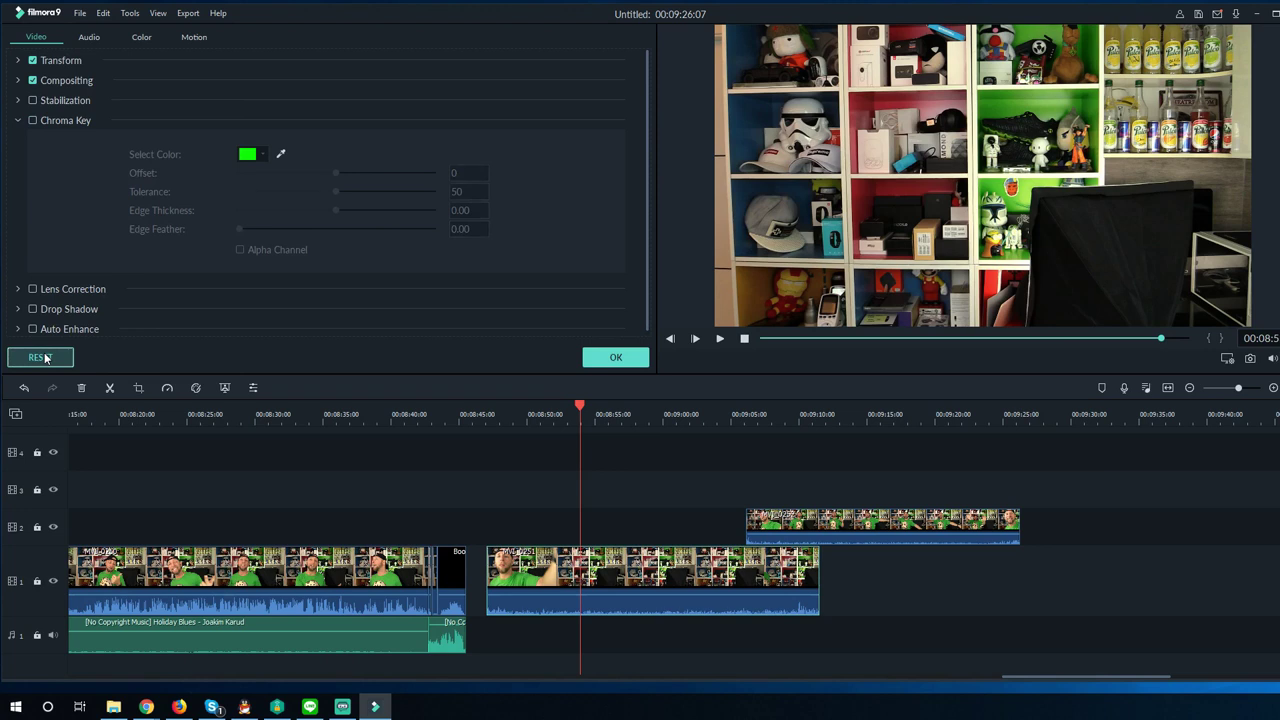
pyautogui.click(608, 358)
# Realign MVI_0252 on track 2 with the start of MVI_0251, and set its Chroma Key edge thickness to -10.00 and edge feather to 9.66
pyautogui.click(492, 424)
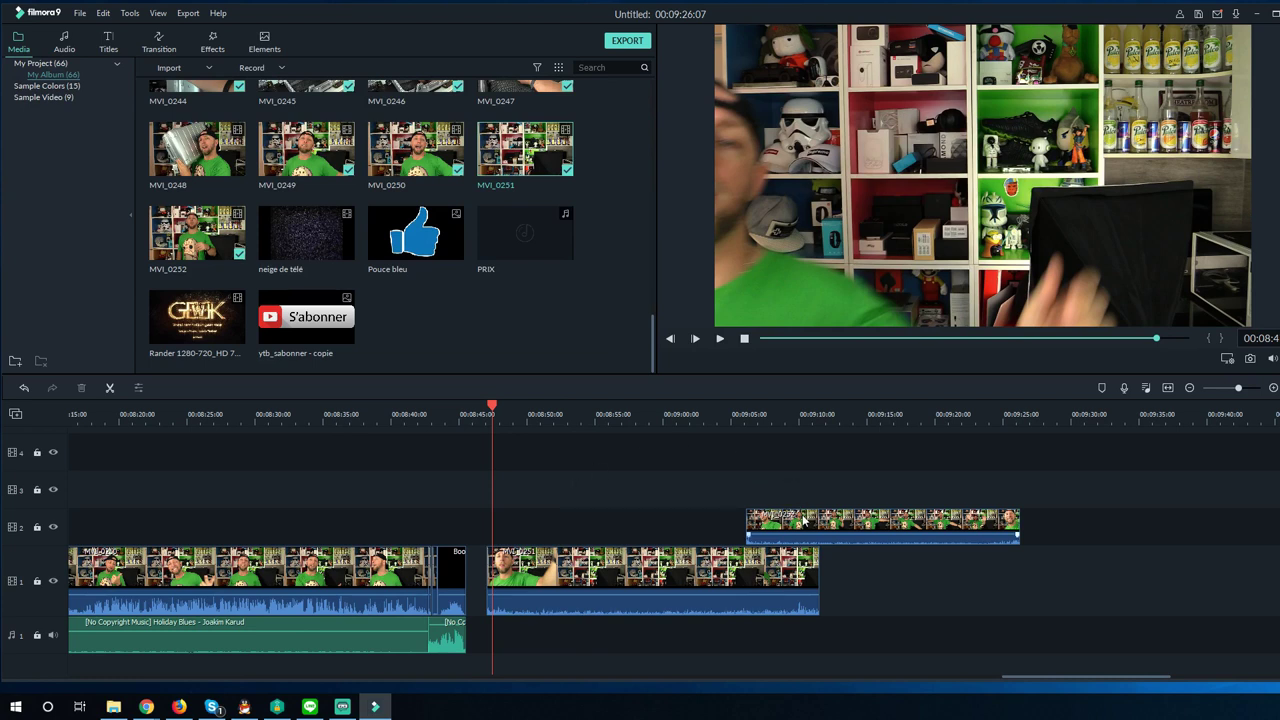
pyautogui.moveTo(803, 518); pyautogui.dragTo(545, 518)
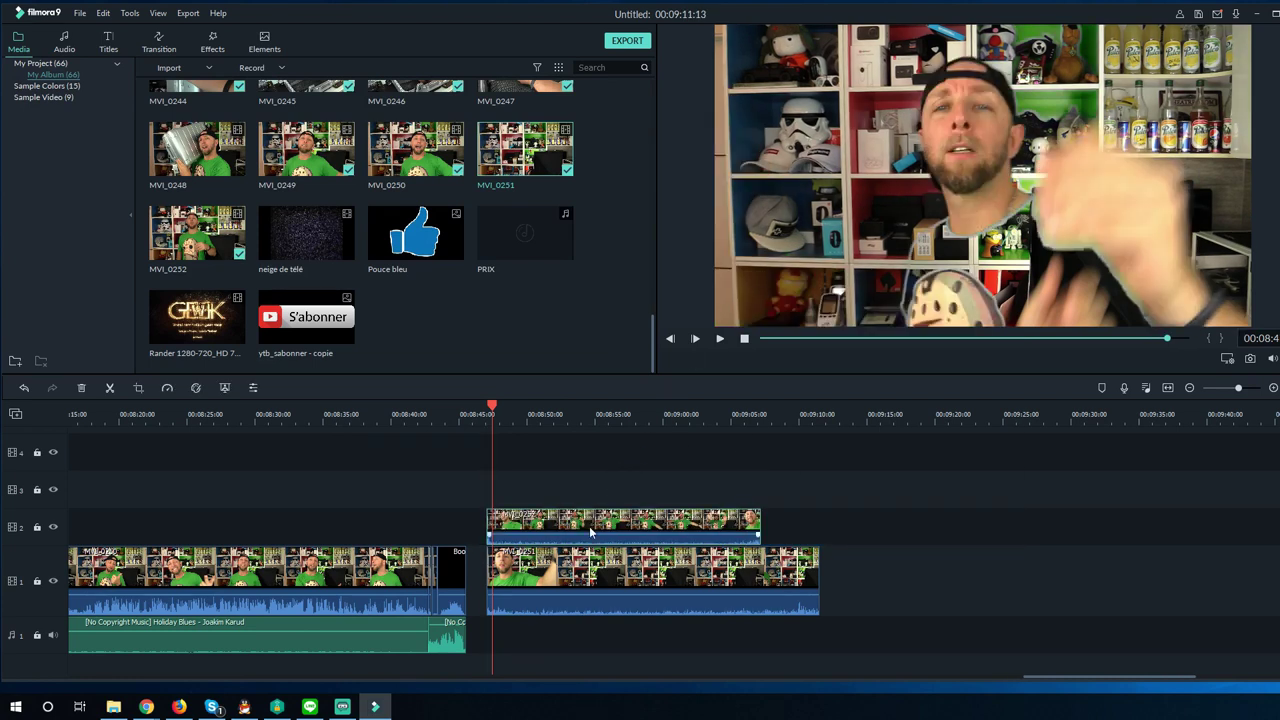
pyautogui.rightClick(589, 526)
pyautogui.click(634, 475)
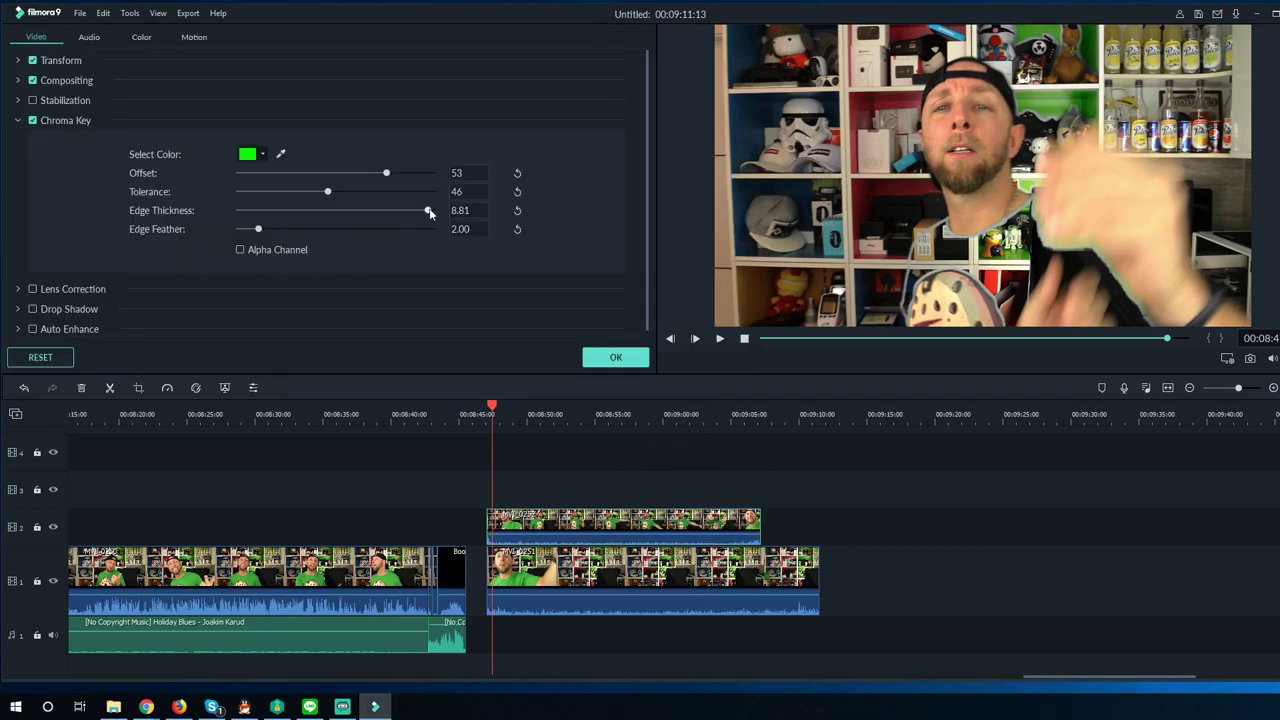
pyautogui.moveTo(500, 409); pyautogui.dragTo(598, 410)
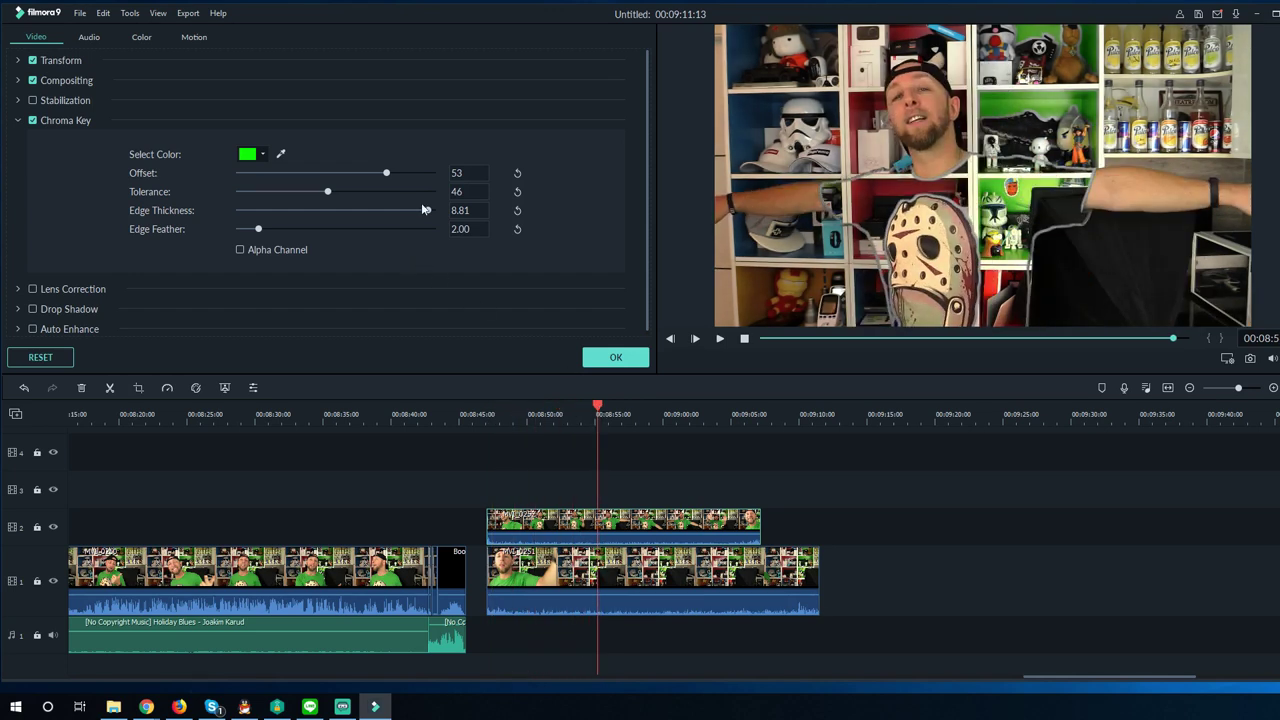
pyautogui.moveTo(424, 210); pyautogui.dragTo(237, 216)
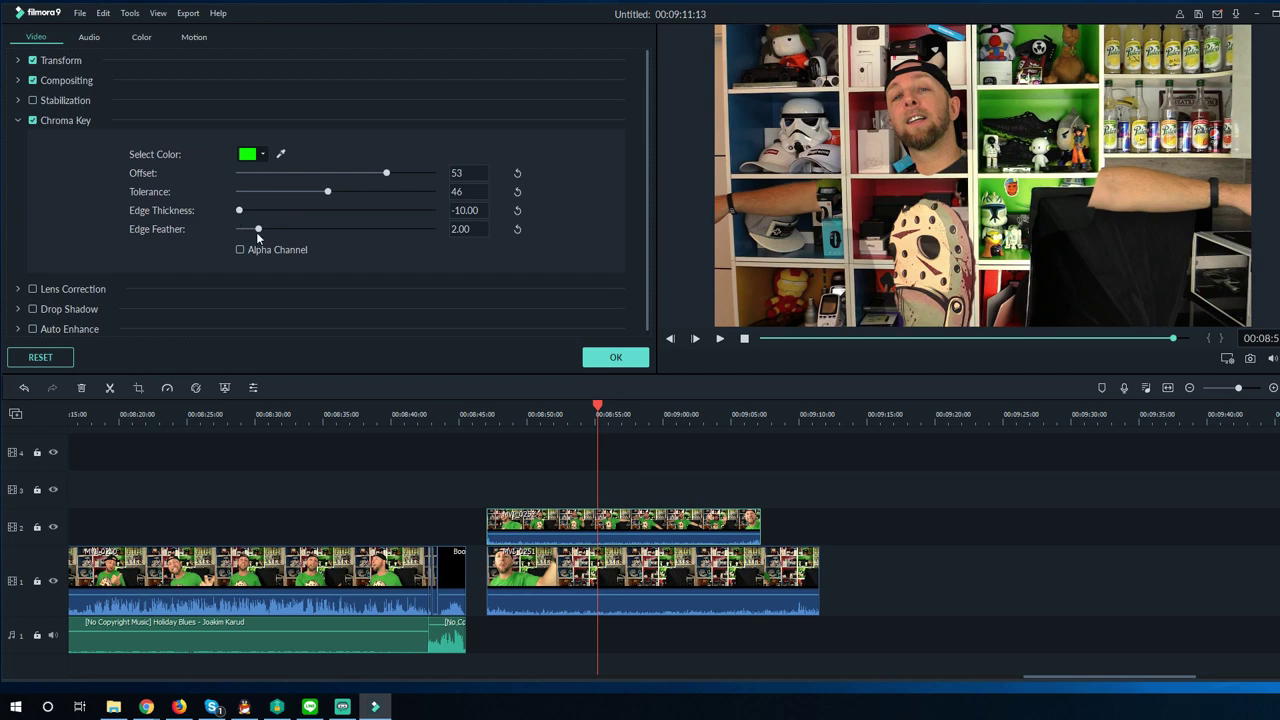
pyautogui.moveTo(257, 230); pyautogui.dragTo(332, 230)
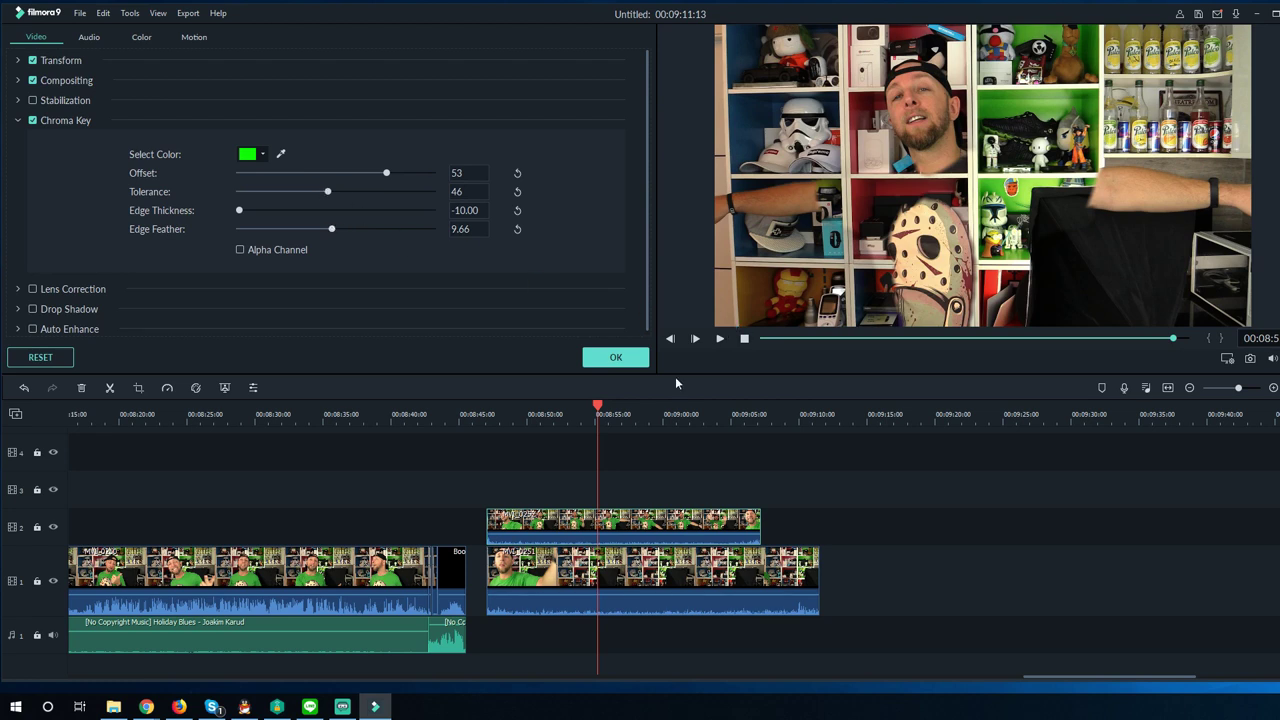
pyautogui.click(615, 362)
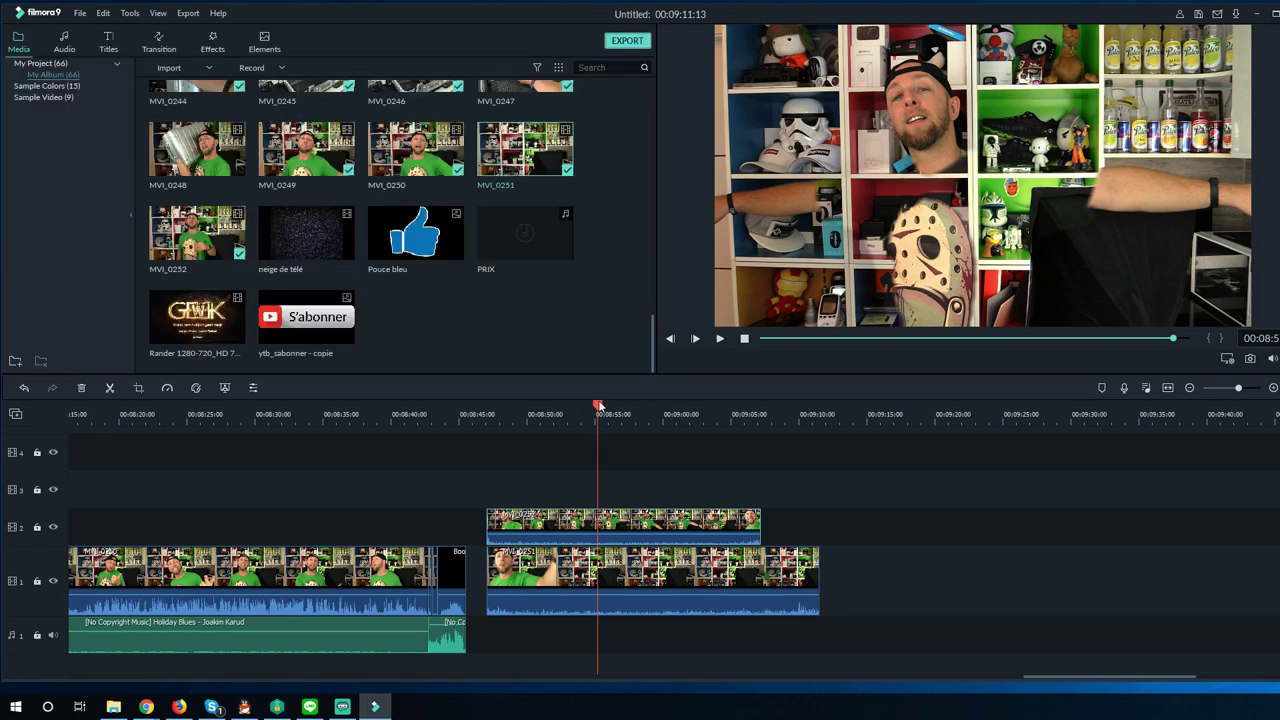
# Play the keyed MVI_0252 over MVI_0251 from just before their start to nearly the end of MVI_0252
pyautogui.moveTo(598, 410); pyautogui.dragTo(484, 422)
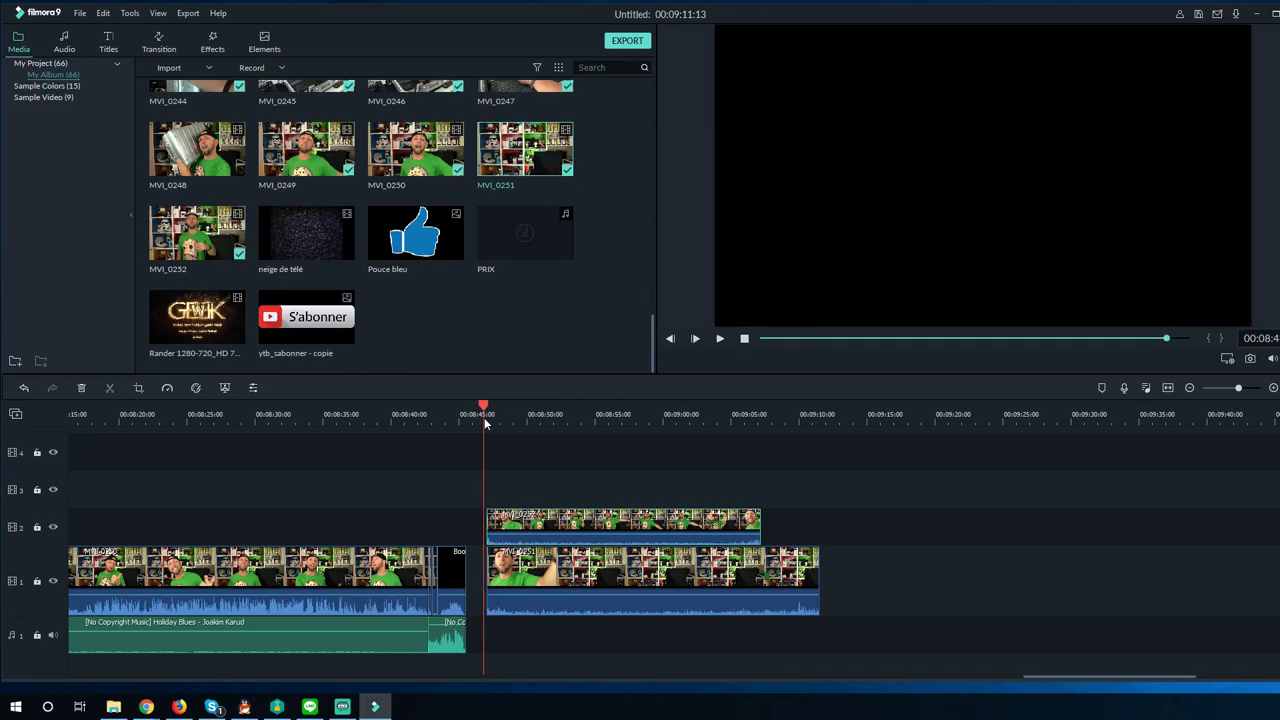
pyautogui.press('space')
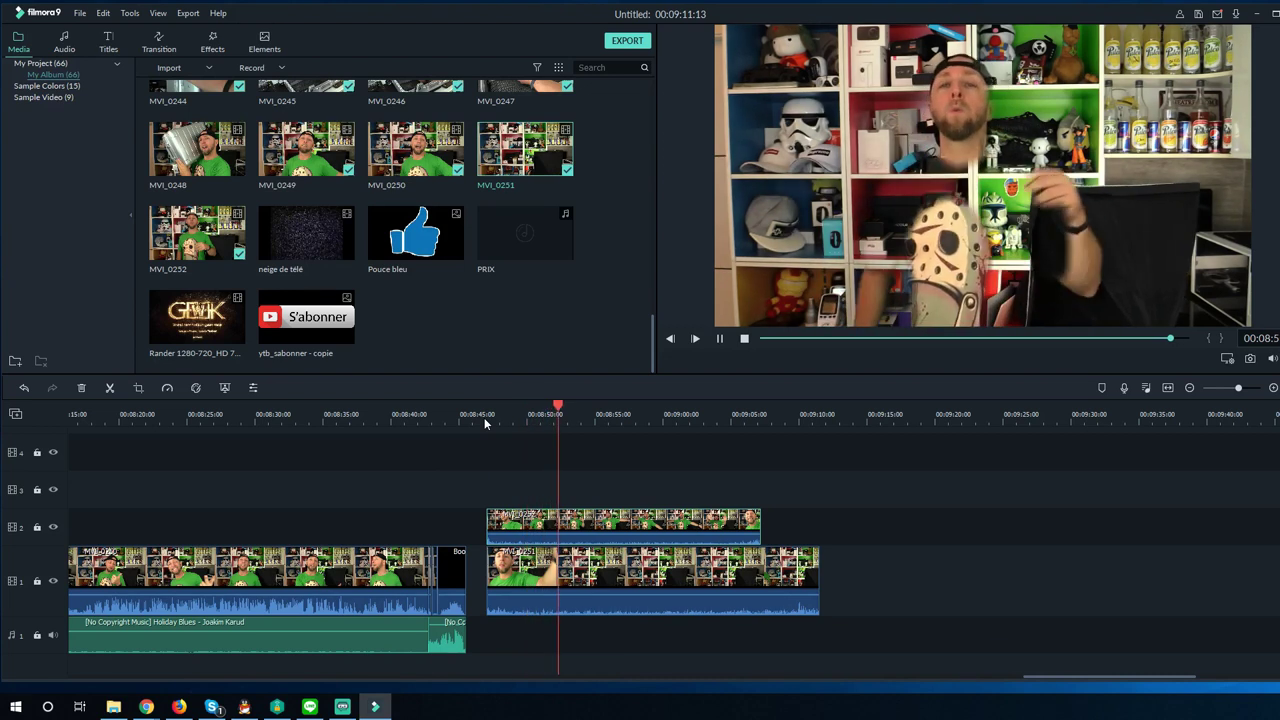
pyautogui.press('space')
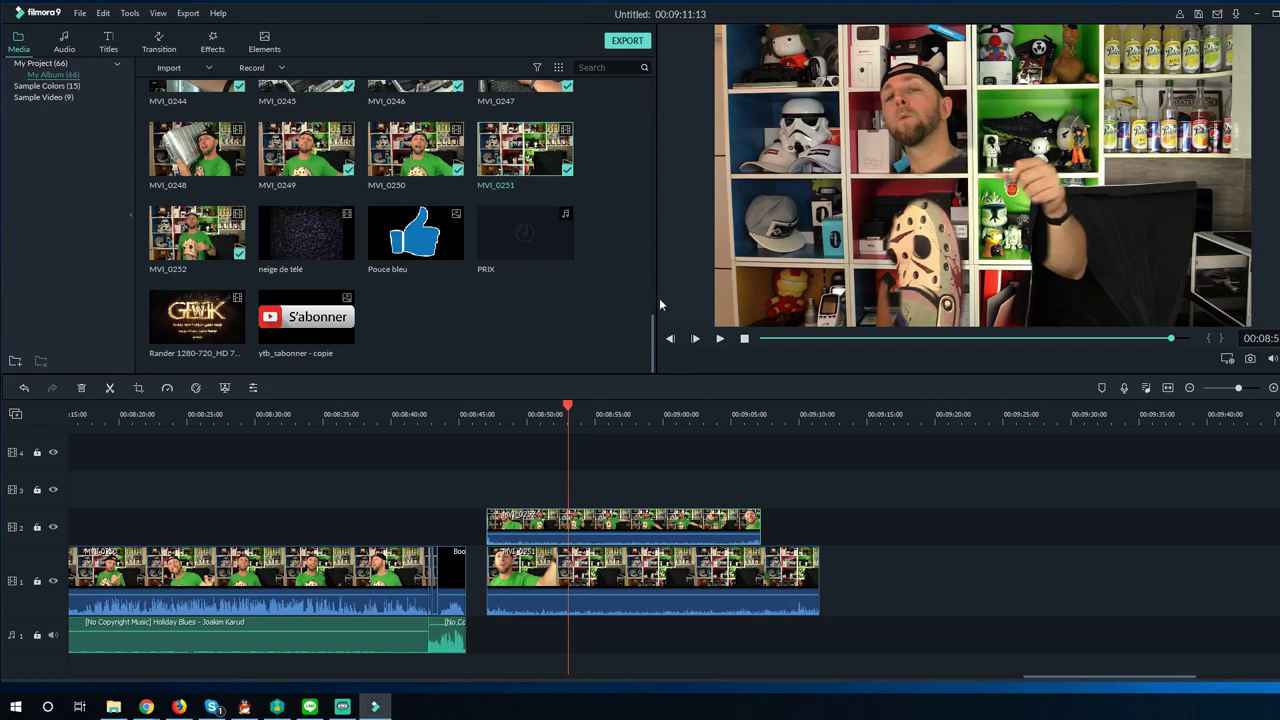
pyautogui.rightClick(942, 126)
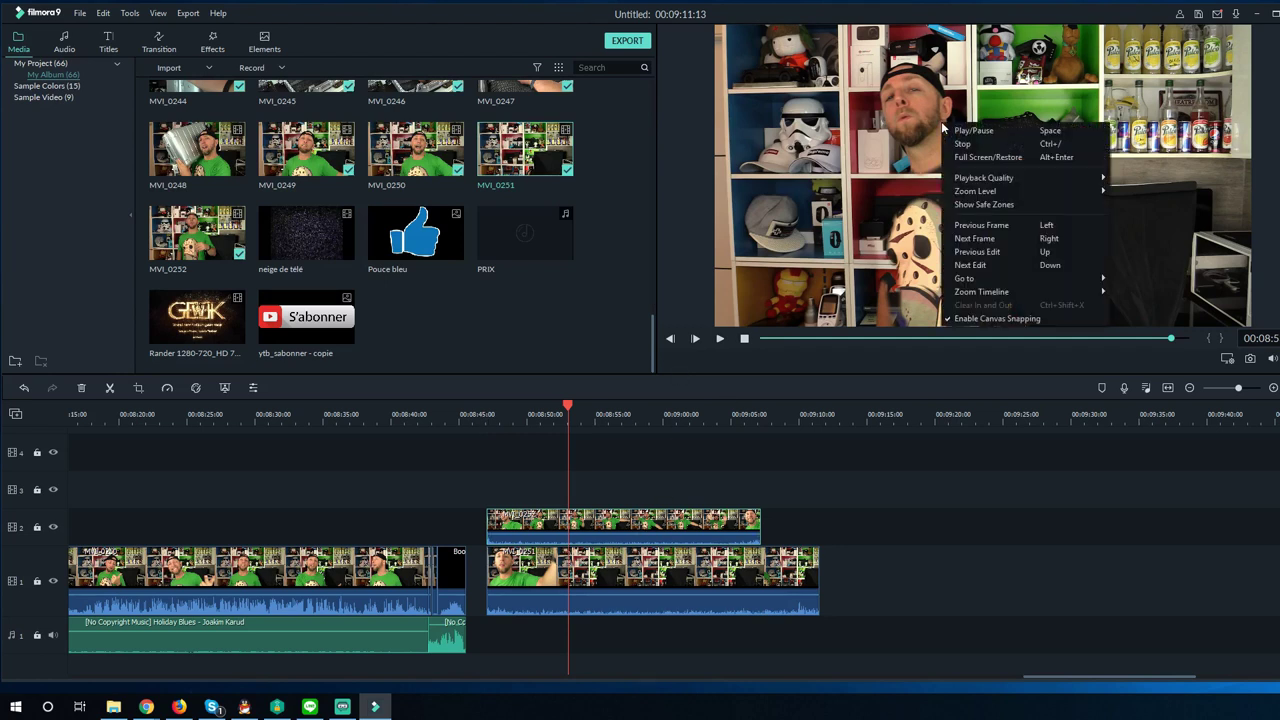
pyautogui.click(799, 190)
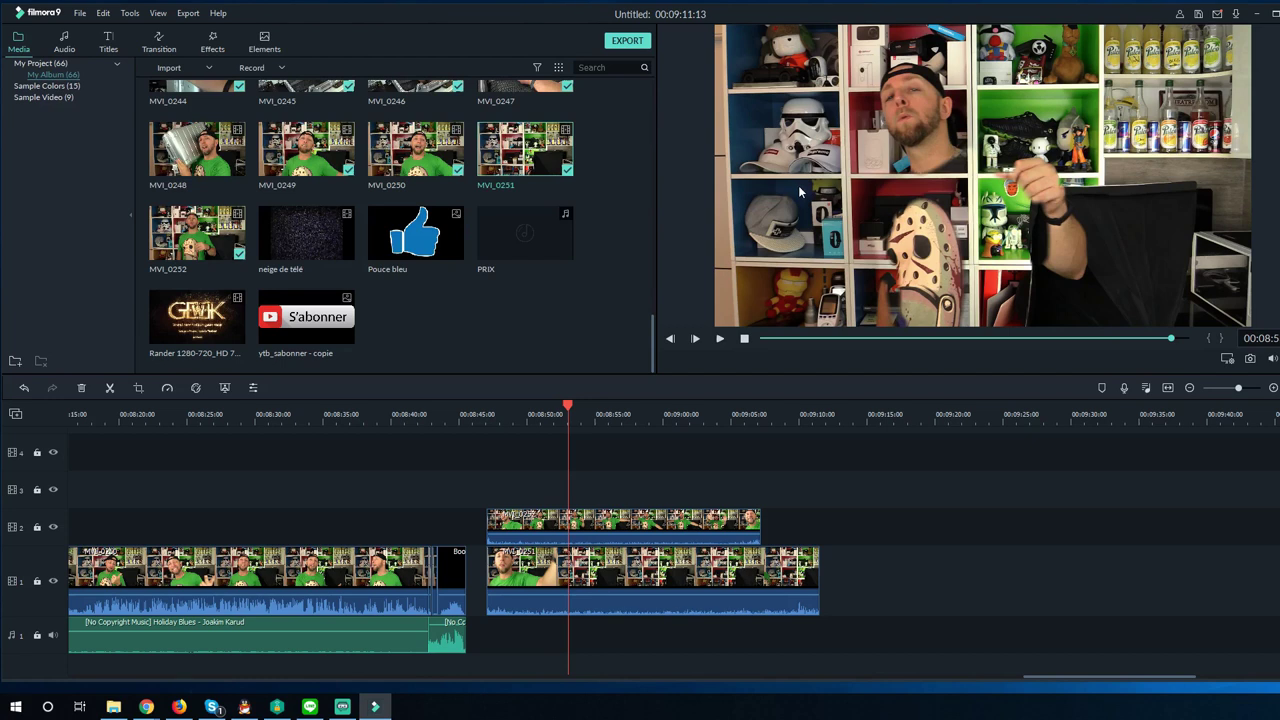
pyautogui.press('space')
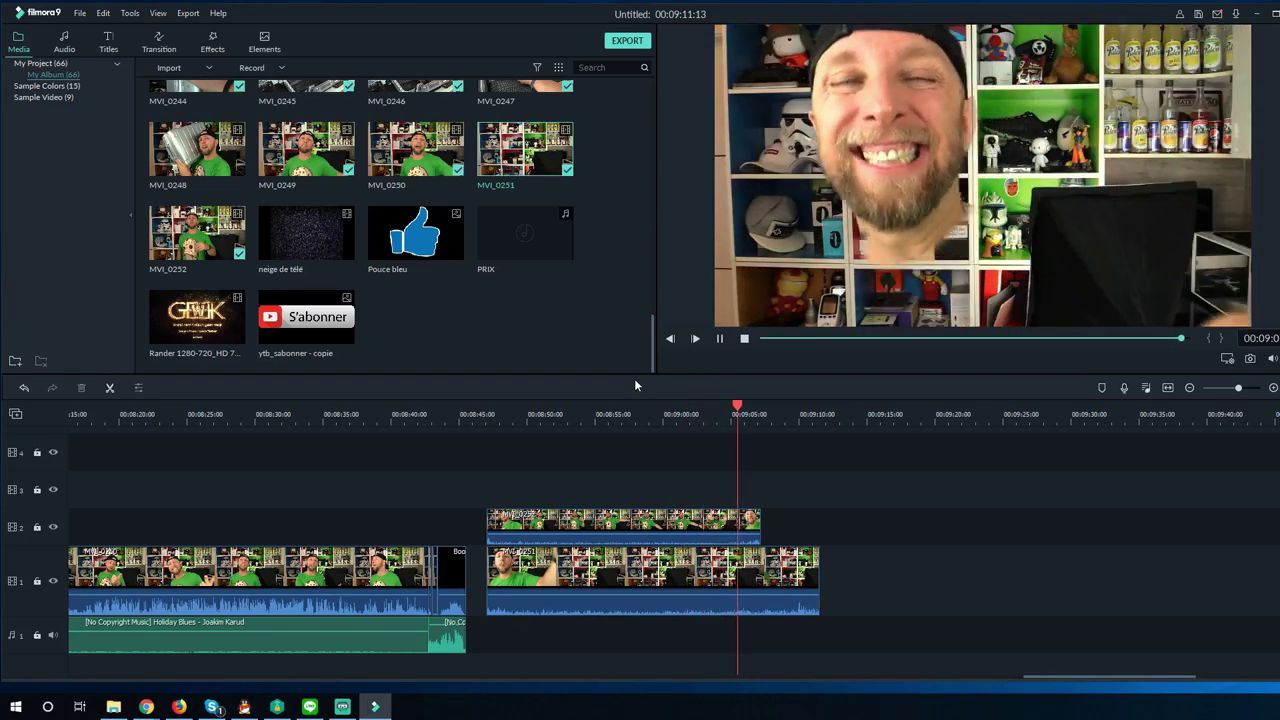
pyautogui.press('space')
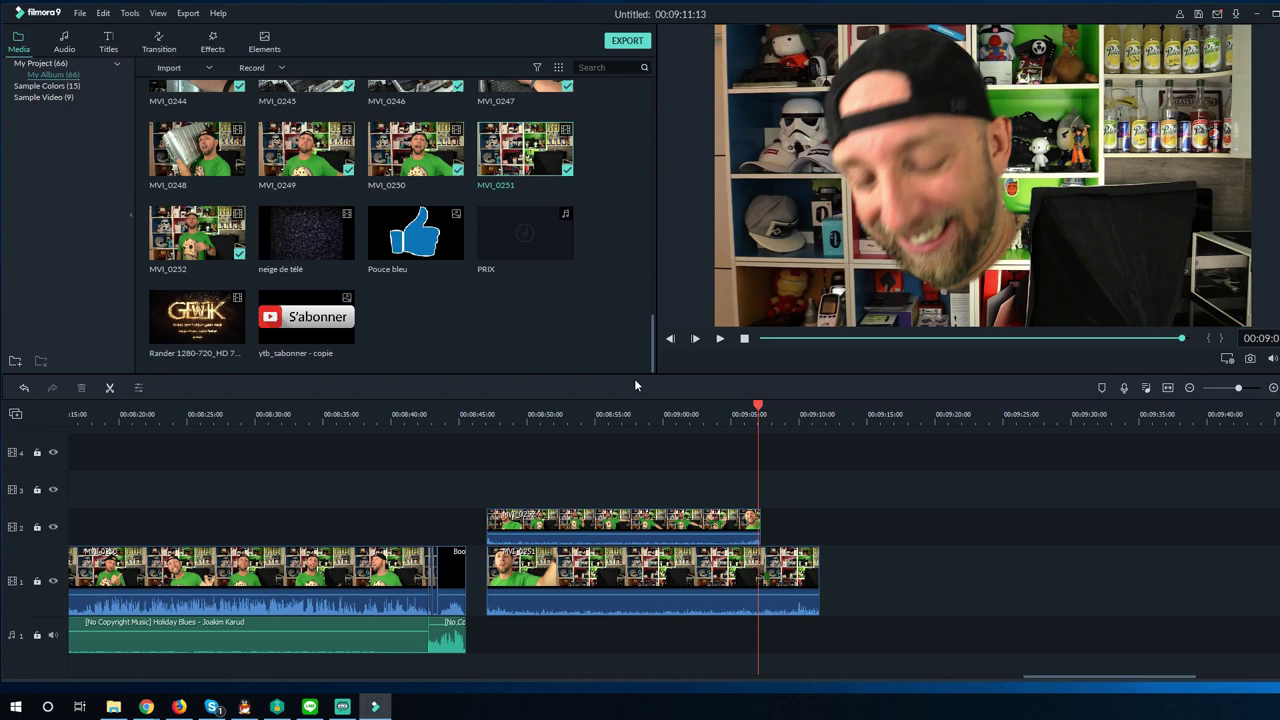
# Apply a green screen key with offset 41 to the green T-shirt clip on track 1 just before the logo animation
pyautogui.click(308, 429)
pyautogui.click(298, 573)
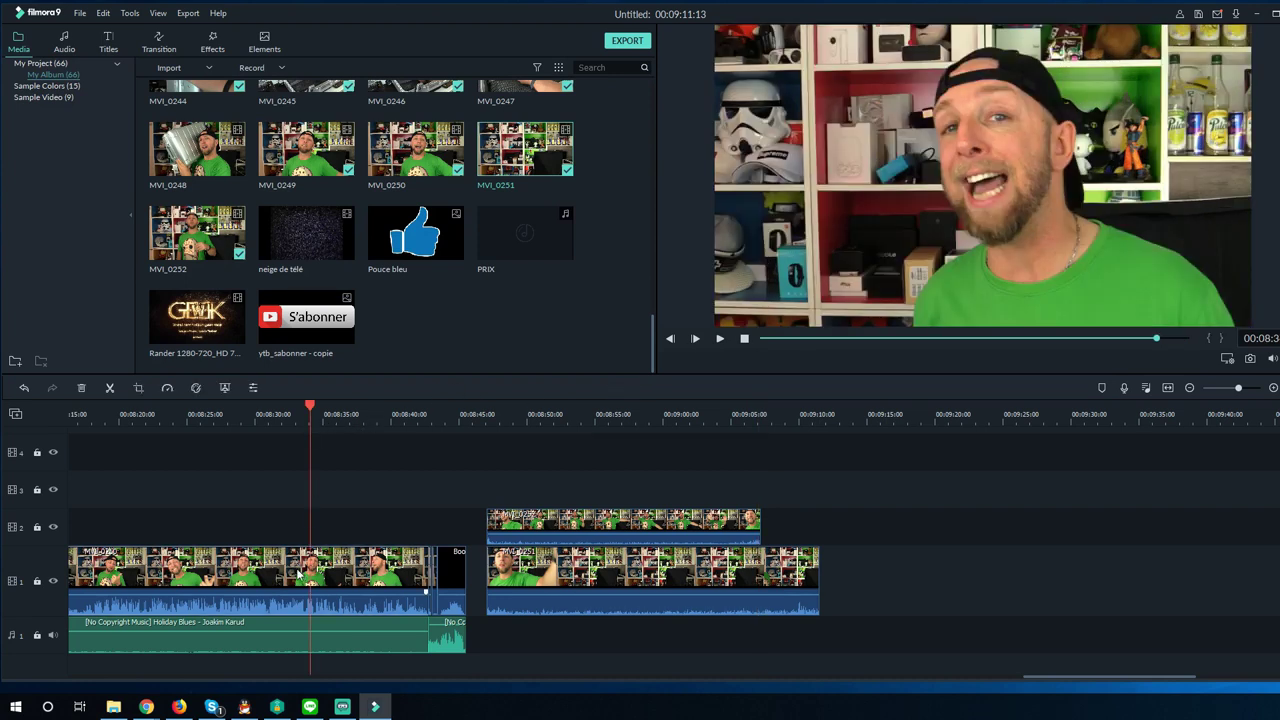
pyautogui.rightClick(325, 568)
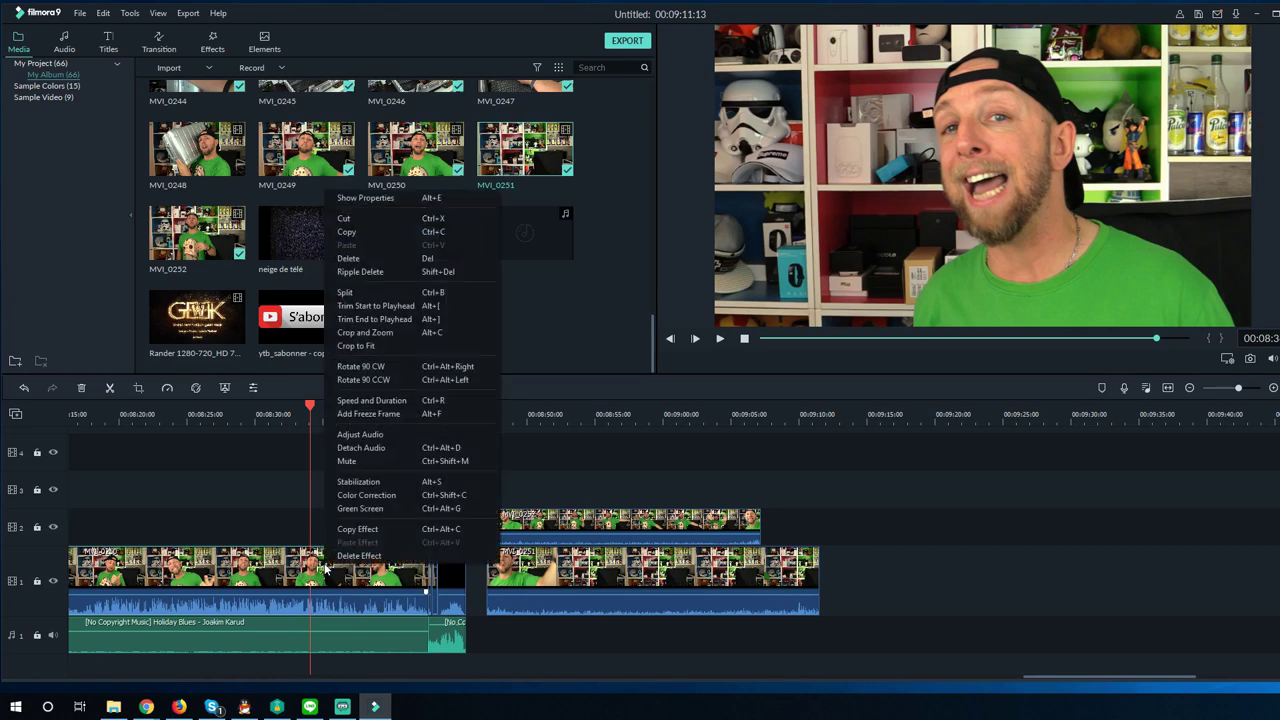
pyautogui.click(360, 509)
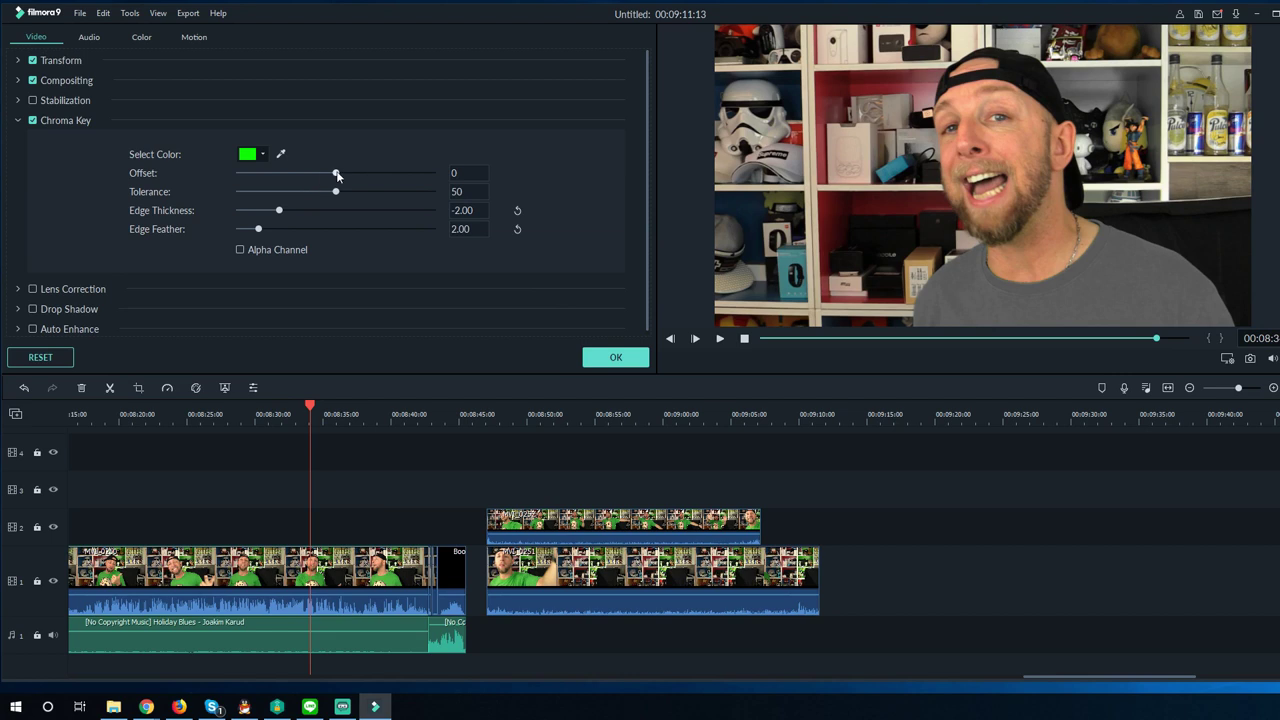
pyautogui.moveTo(336, 174); pyautogui.dragTo(377, 178)
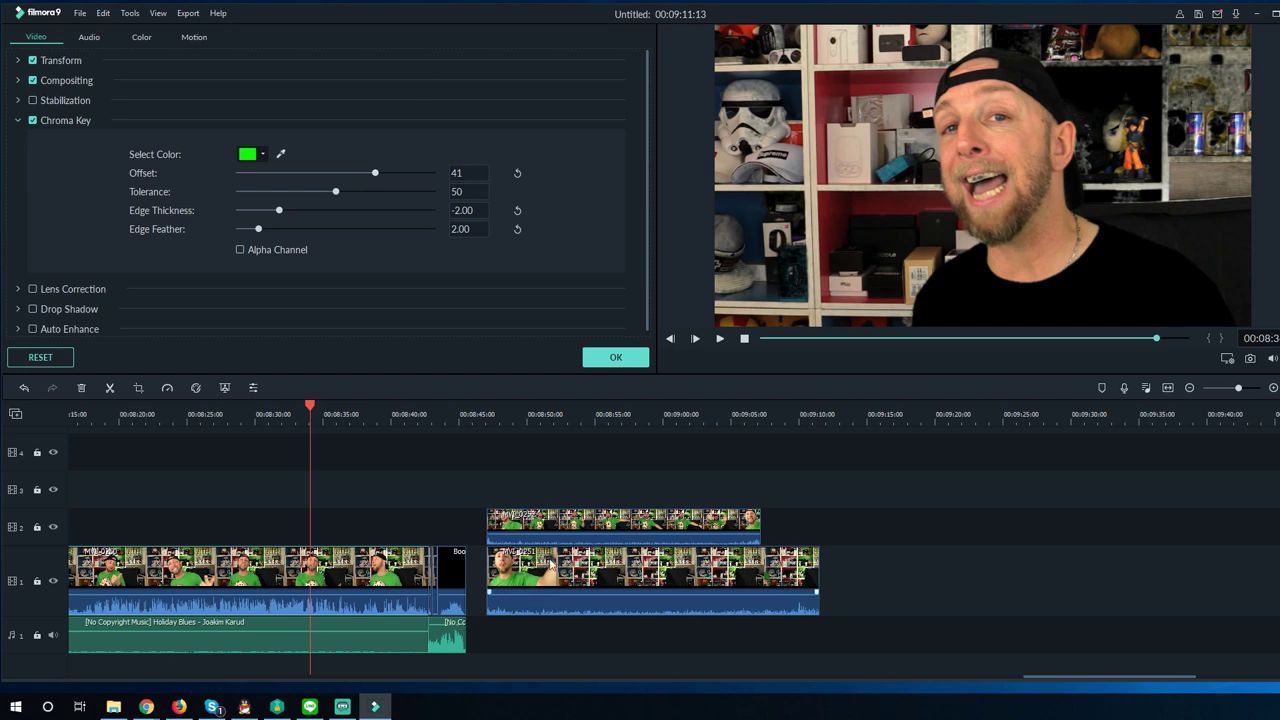
pyautogui.click(570, 577)
pyautogui.moveTo(575, 578); pyautogui.dragTo(633, 604)
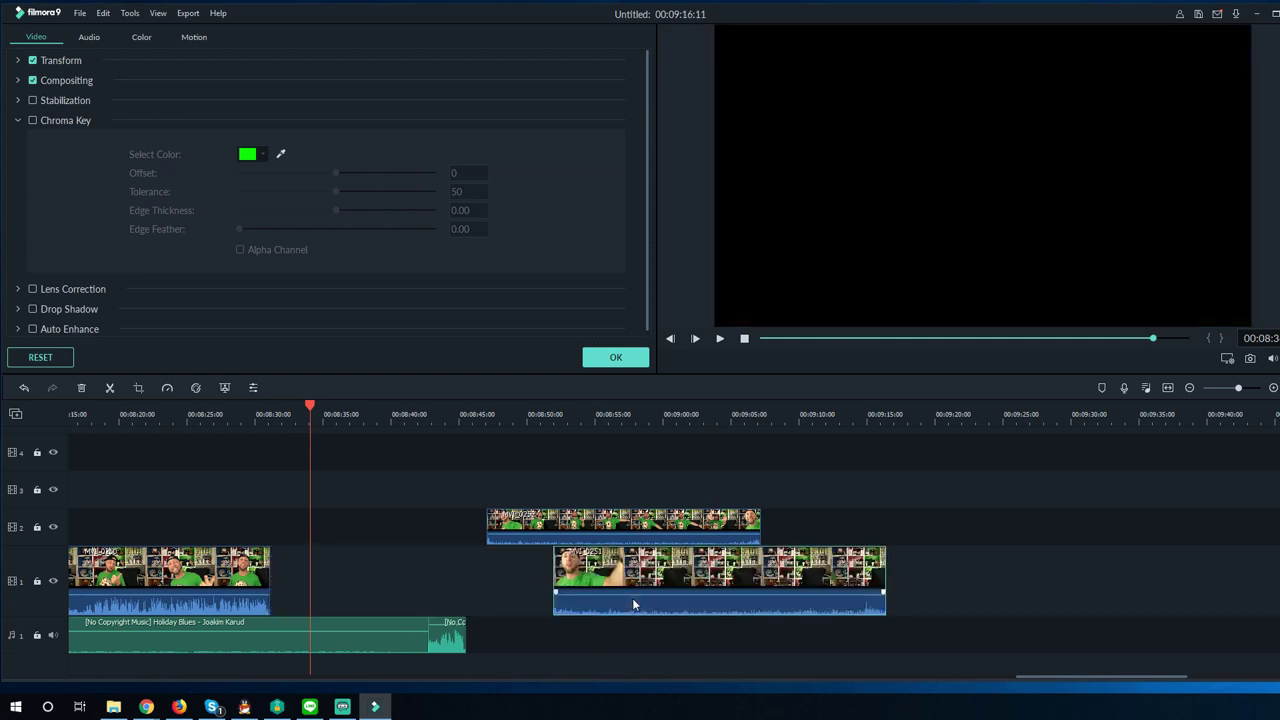
pyautogui.click(22, 388)
pyautogui.click(22, 388)
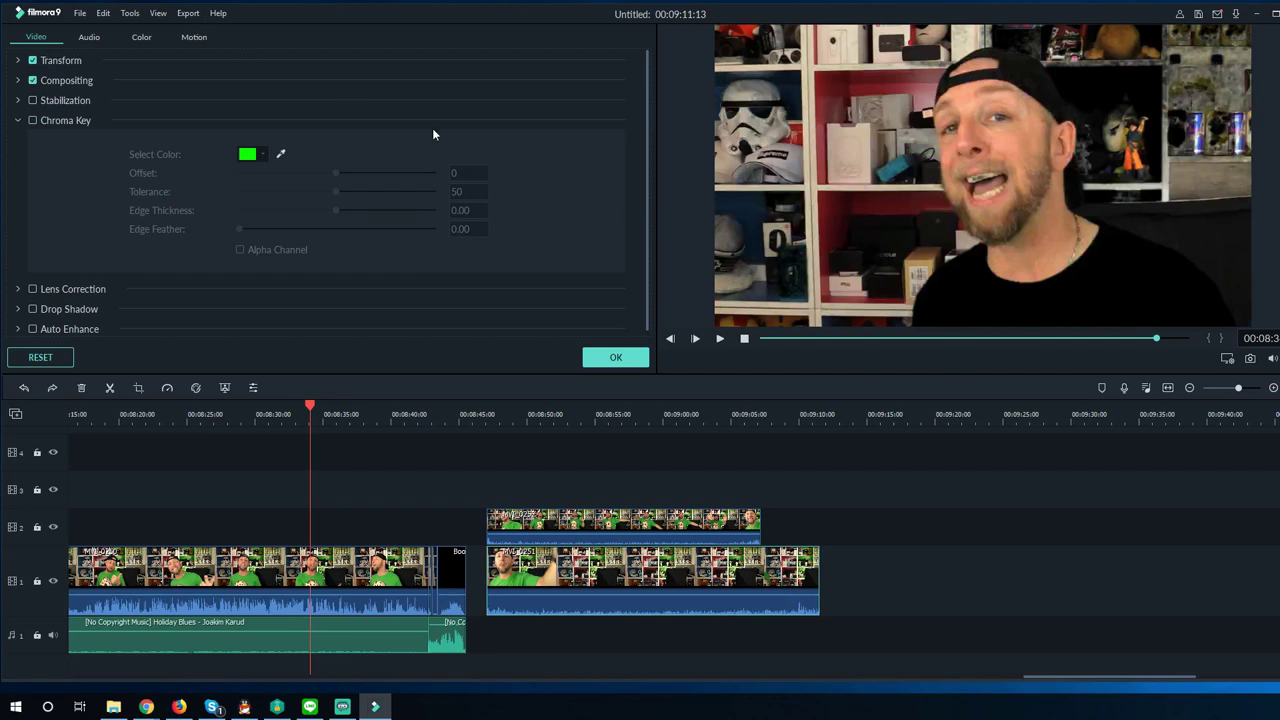
# Look over the audio and video settings of MVI_0251, and browse the Audio, Titles, Transition and Elements libraries
pyautogui.click(87, 40)
pyautogui.click(37, 40)
pyautogui.click(615, 357)
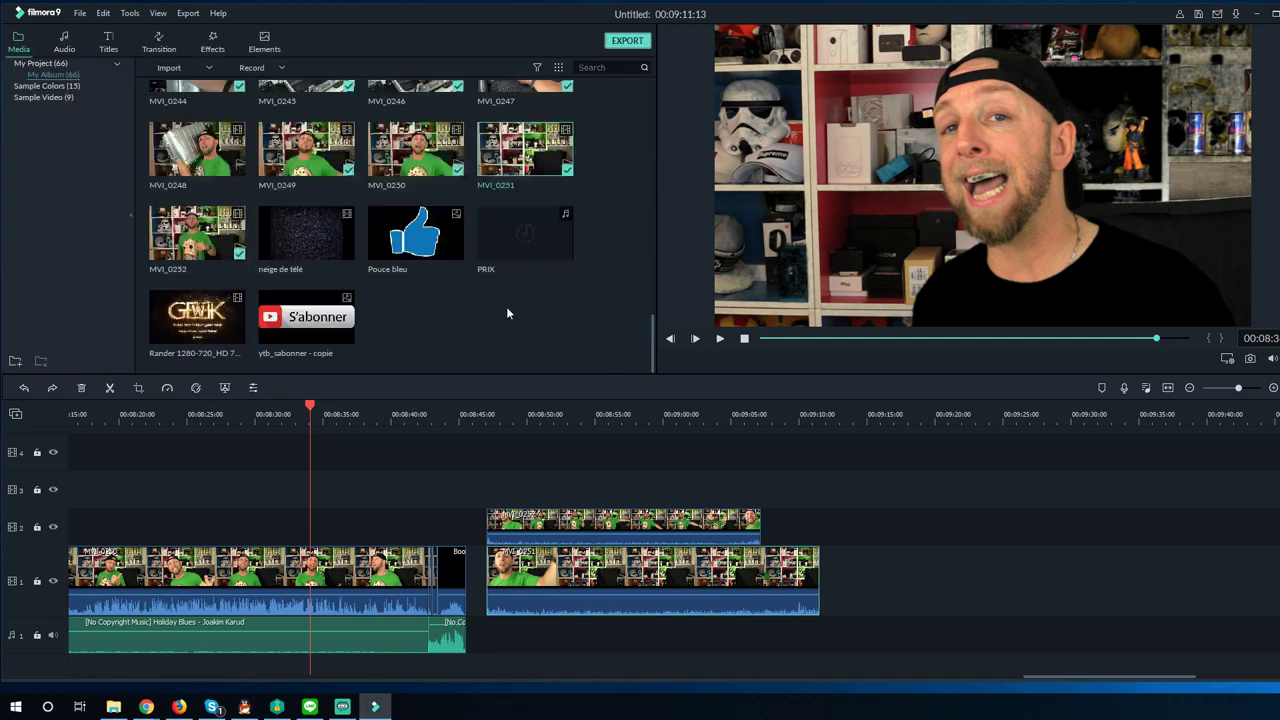
pyautogui.click(66, 45)
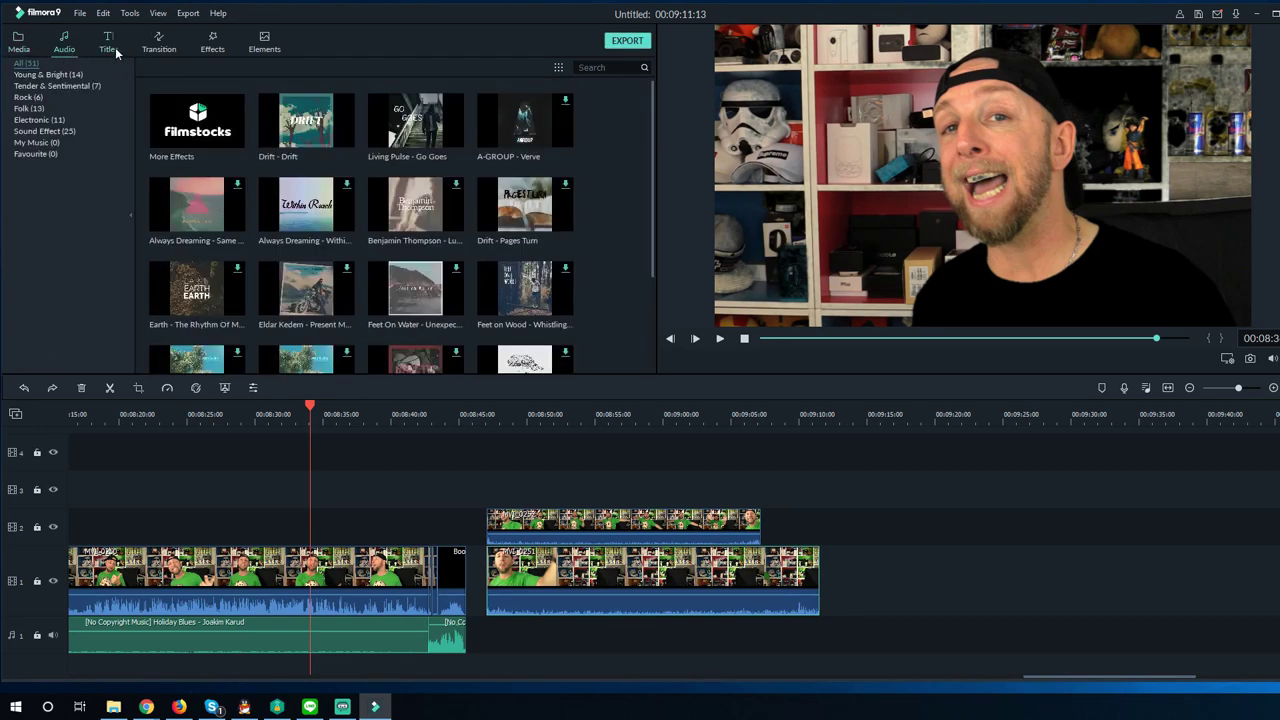
pyautogui.click(109, 45)
pyautogui.click(156, 45)
pyautogui.click(264, 45)
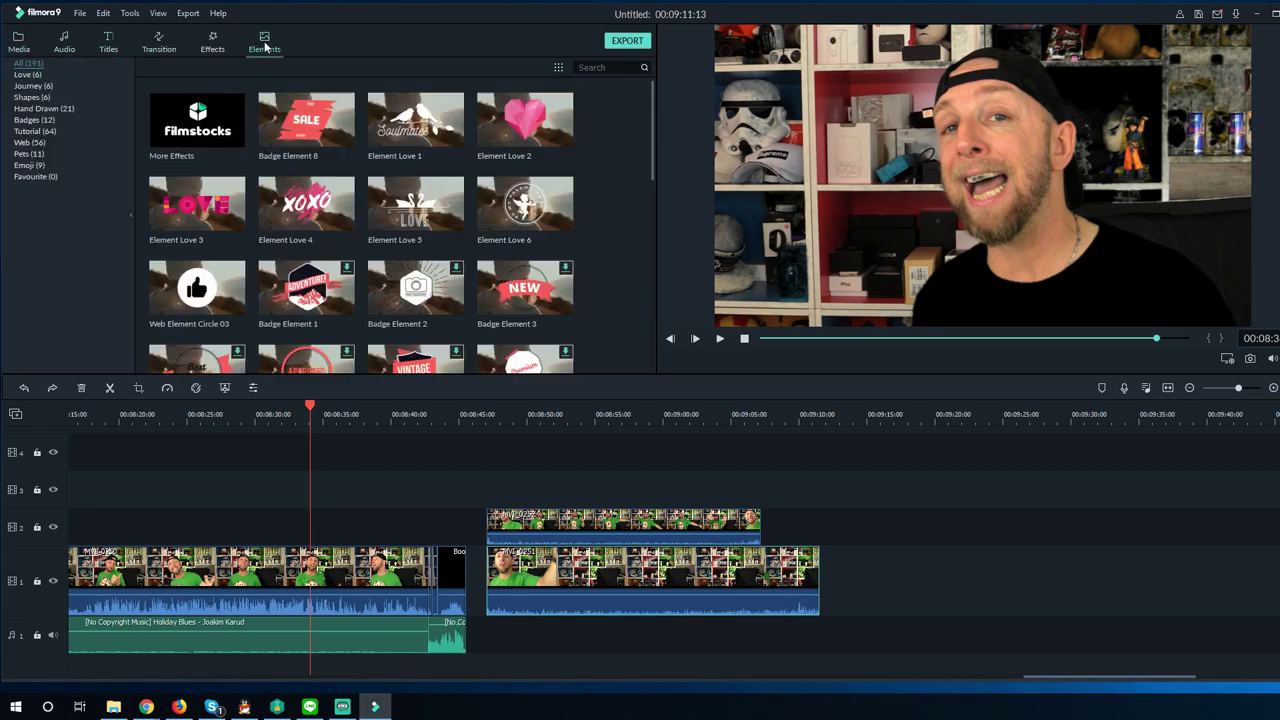
pyautogui.scroll(-10, 400, 230)
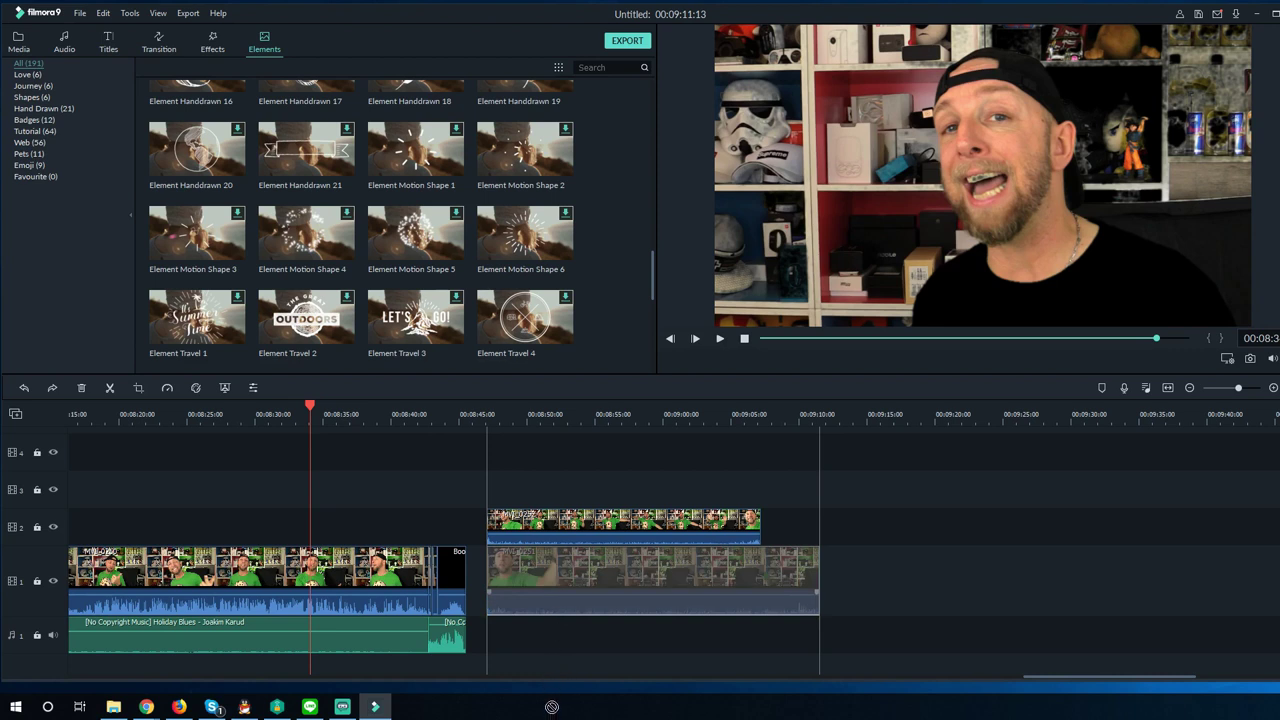
# Lay the keyed clip on track 3 over MVI_0251 on track 1, just before the logo animation, moving MVI_0252 to about 00:08:57 on track 2
pyautogui.moveTo(557, 590); pyautogui.dragTo(520, 600)
pyautogui.moveTo(553, 520); pyautogui.dragTo(691, 511)
pyautogui.moveTo(277, 562); pyautogui.dragTo(292, 487)
pyautogui.moveTo(700, 585); pyautogui.dragTo(317, 570)
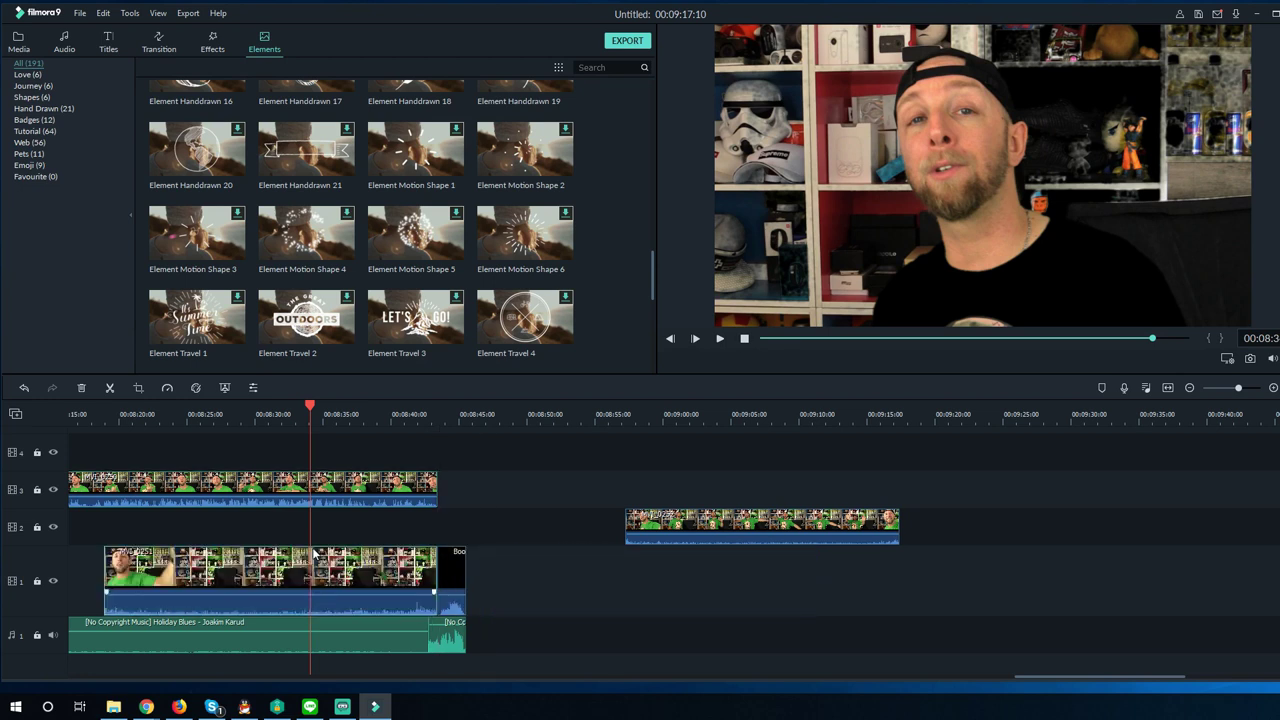
pyautogui.click(370, 413)
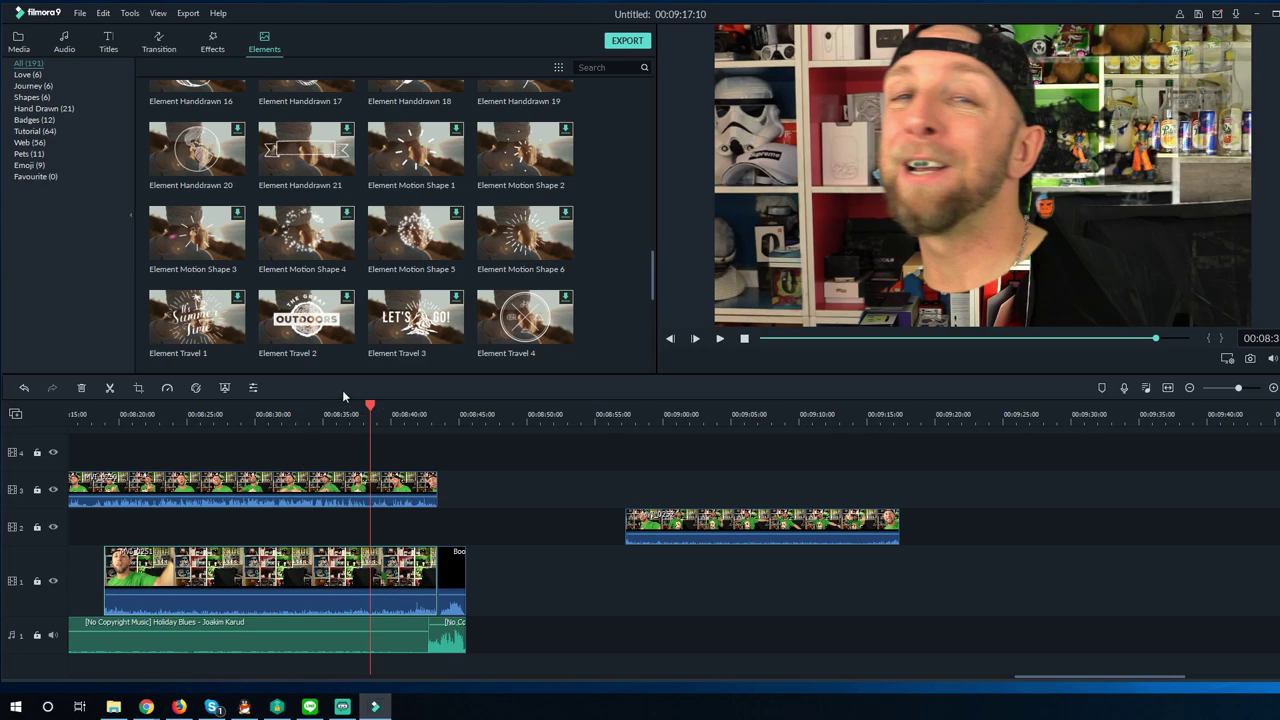
# Scrub the preview between about 00:08:36 and 00:08:39 to examine the keyed track 3 clip over MVI_0251
pyautogui.moveTo(370, 405)
pyautogui.mouseDown()
pyautogui.moveTo(414, 408)
pyautogui.moveTo(340, 412)
pyautogui.moveTo(419, 418)
pyautogui.moveTo(389, 412)
pyautogui.mouseUp()
pyautogui.click(419, 418)
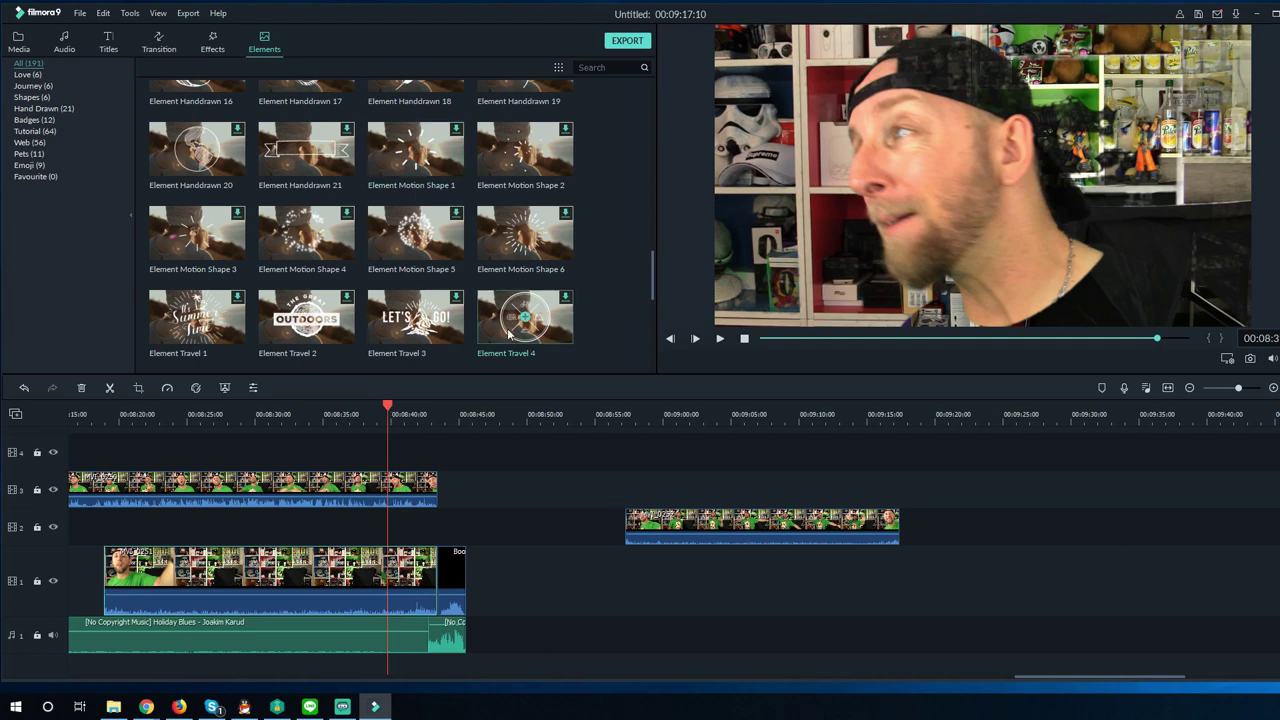
pyautogui.moveTo(389, 405); pyautogui.dragTo(352, 412)
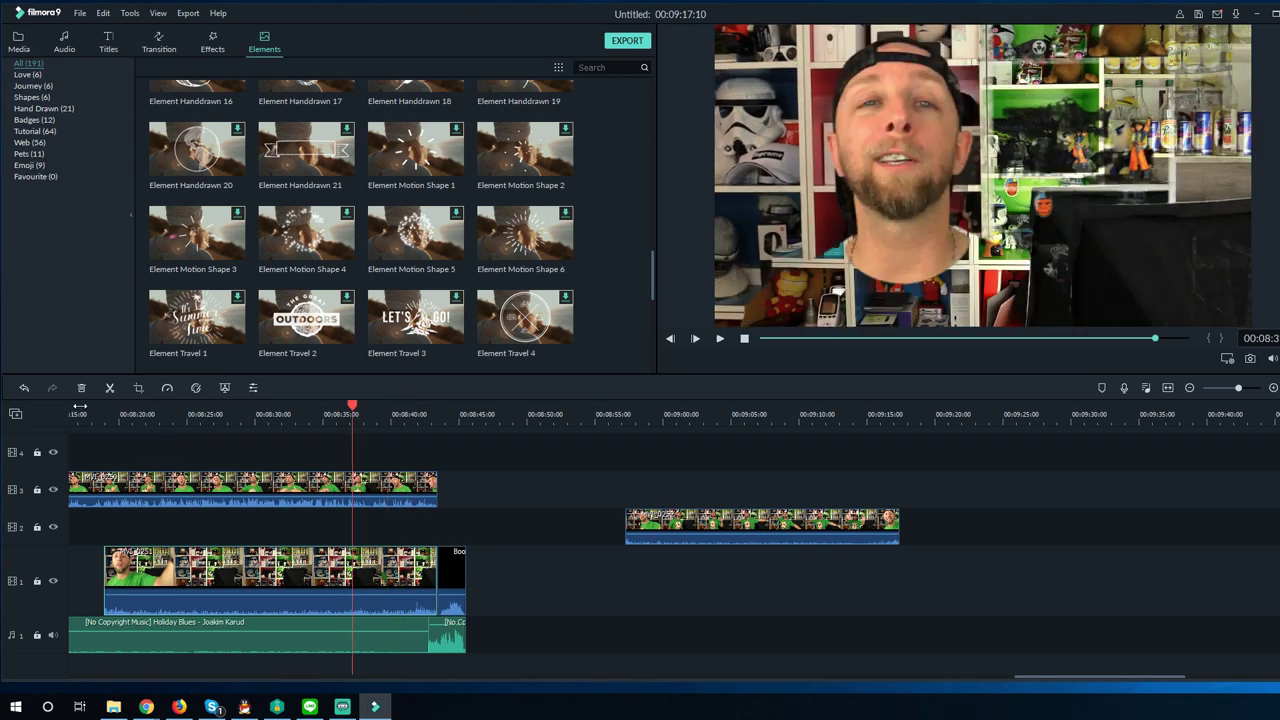
# Undo the clip layering, the last two MVI_0252 moves and the track 1 clip's green screen key, and check the frame near 00:08:33
pyautogui.click(23, 388)
pyautogui.click(23, 388)
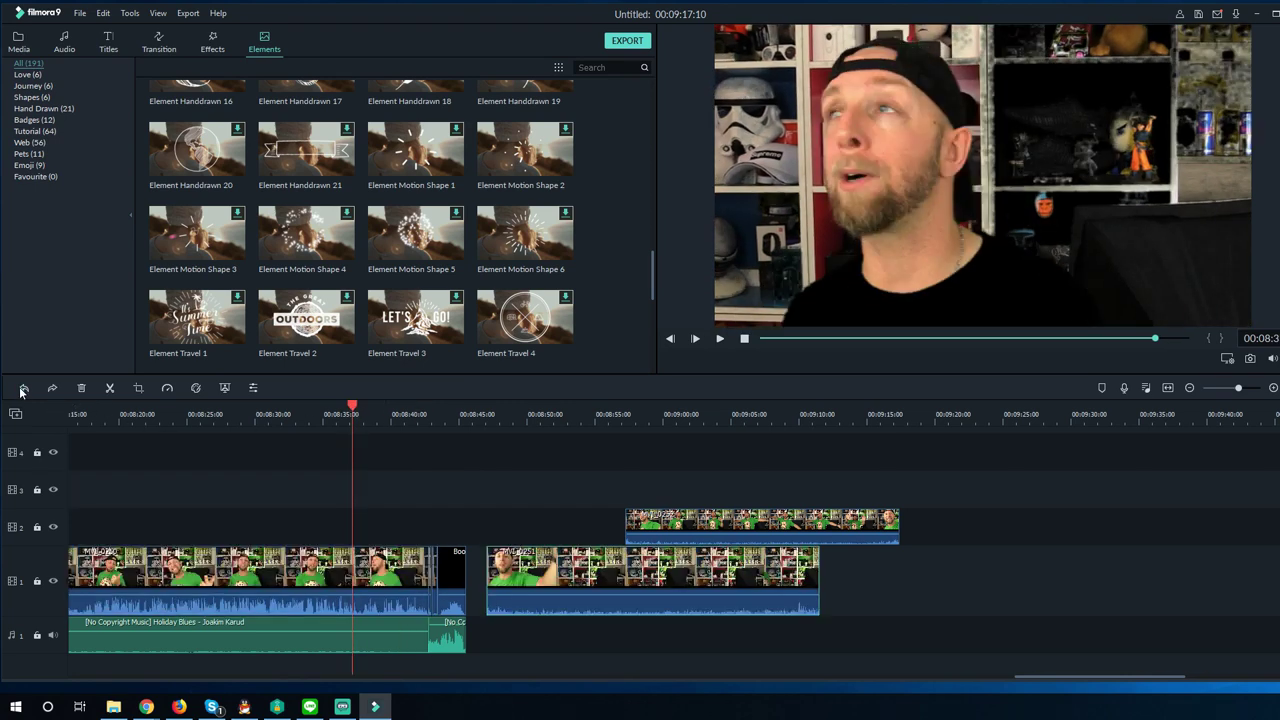
pyautogui.click(23, 388)
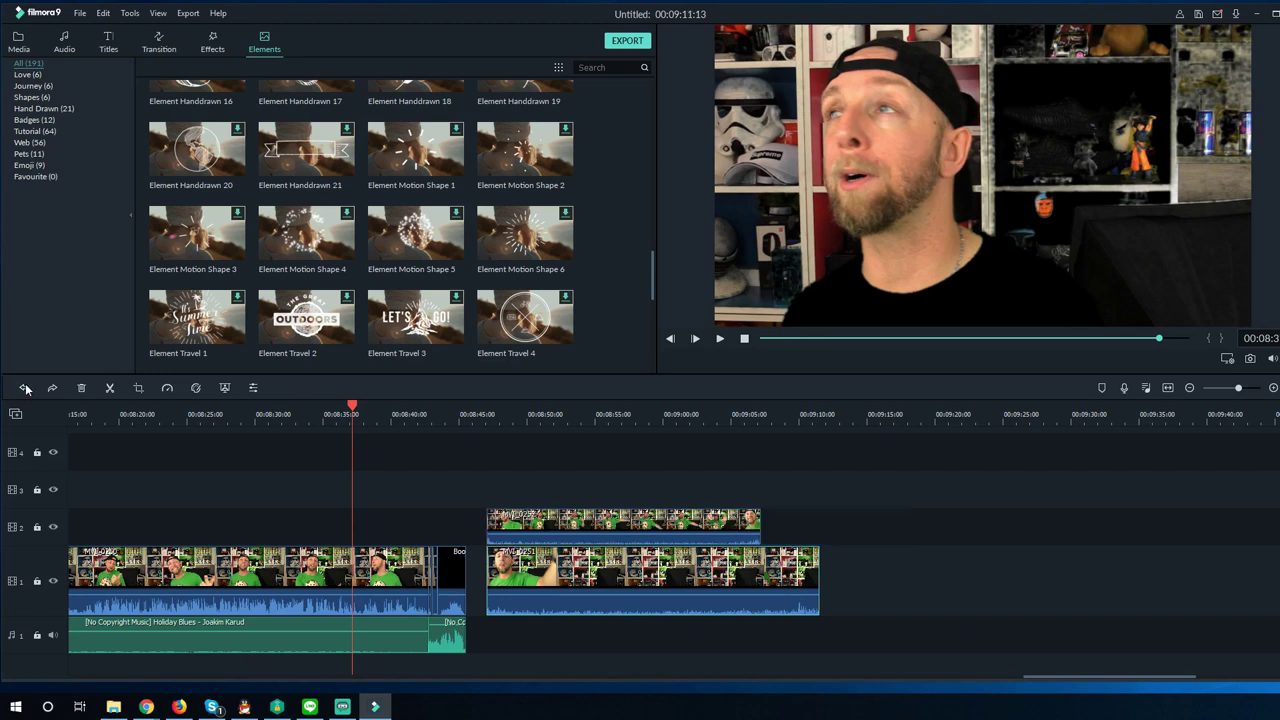
pyautogui.click(24, 388)
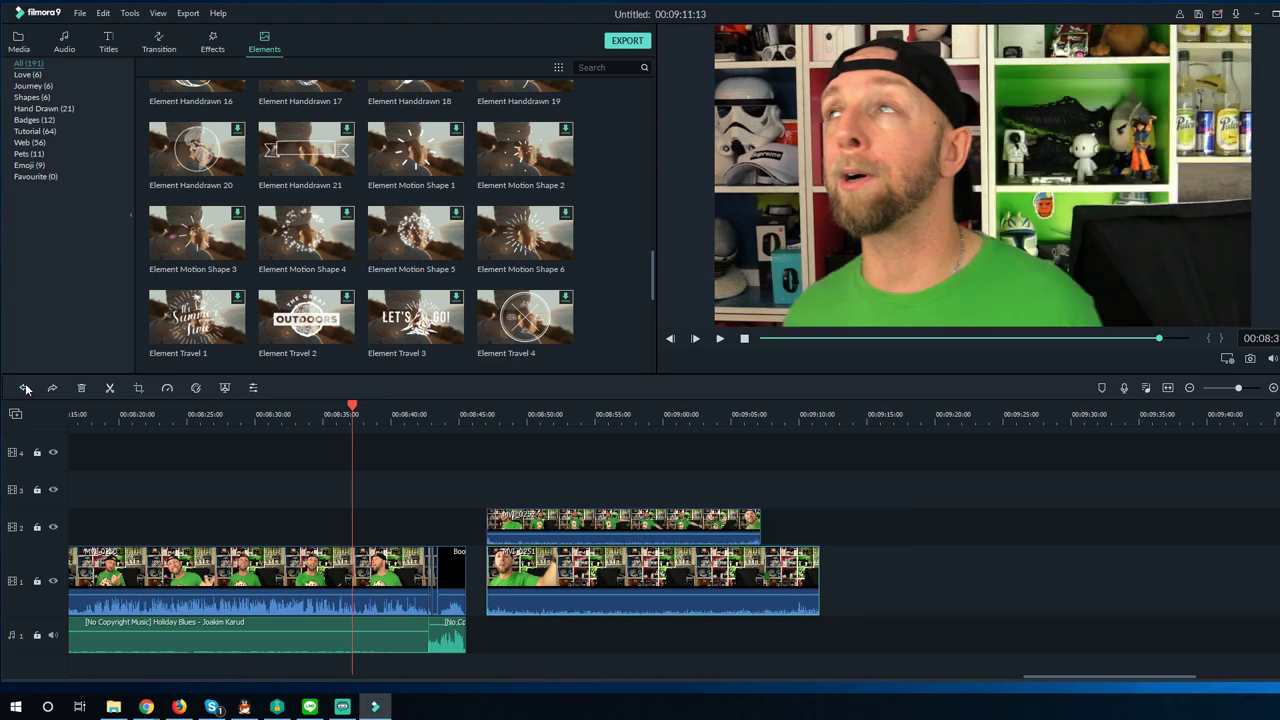
pyautogui.click(24, 388)
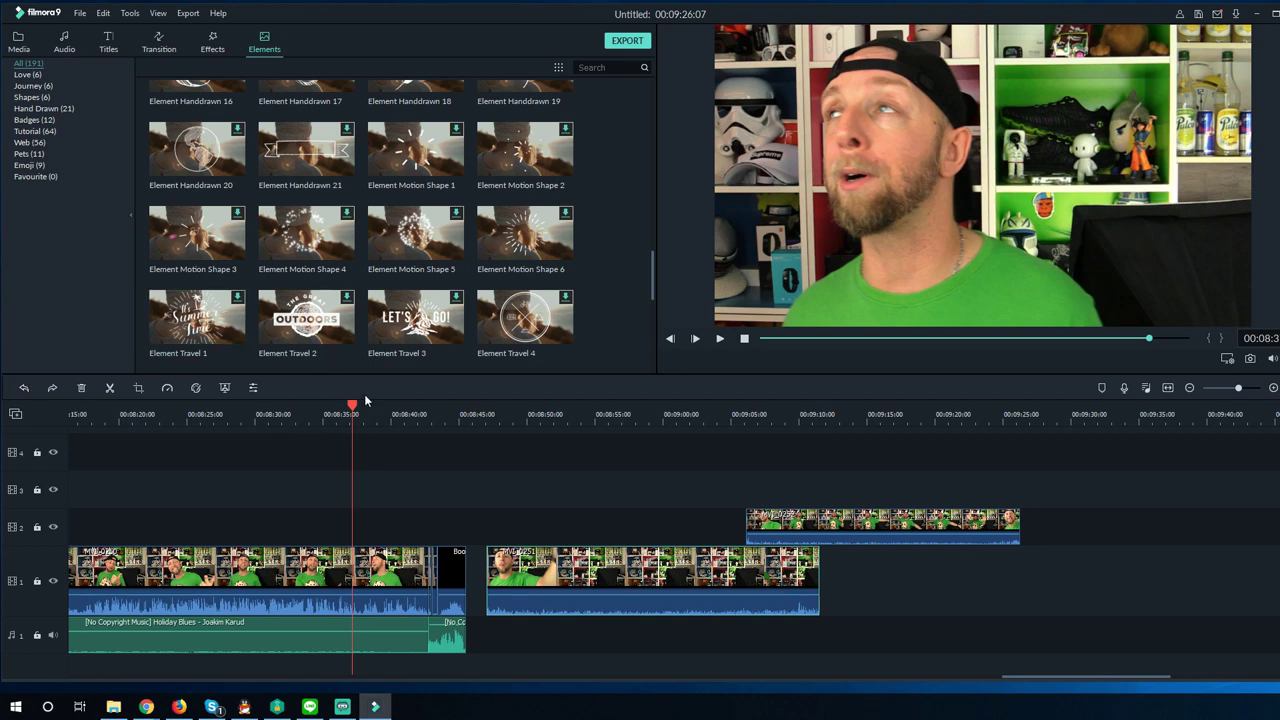
pyautogui.moveTo(352, 405); pyautogui.dragTo(313, 425)
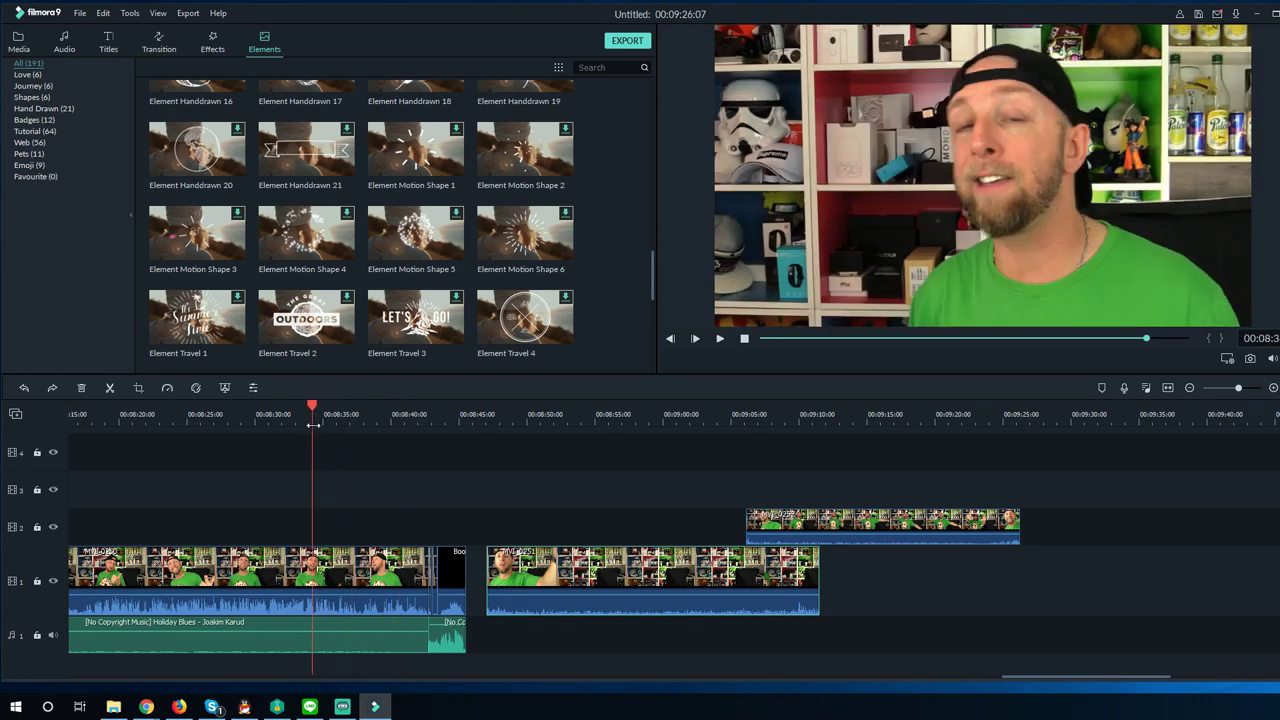